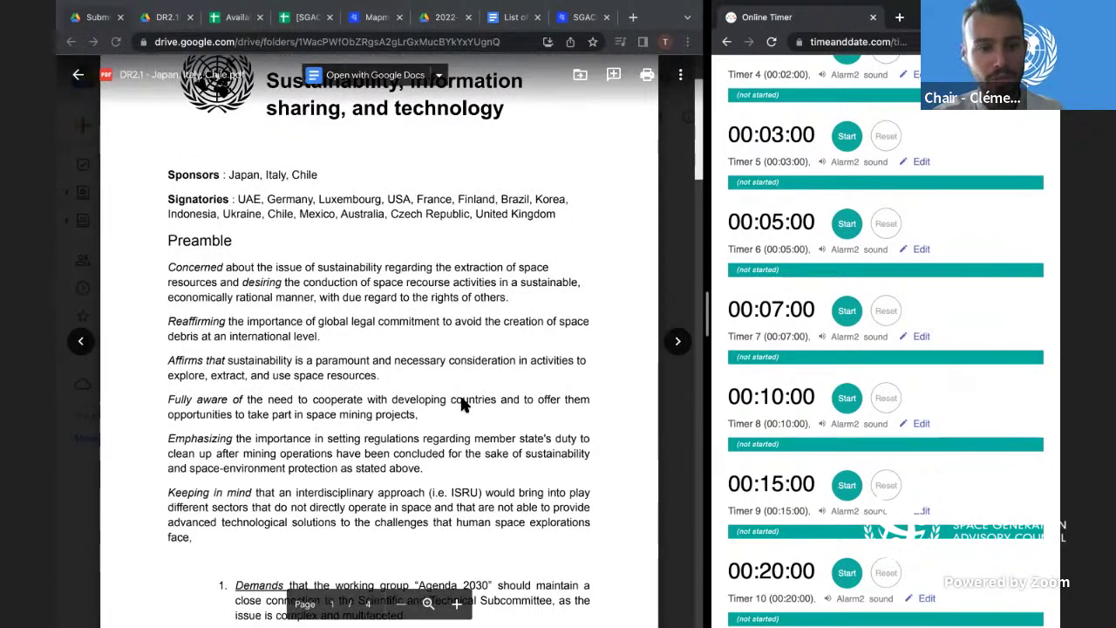
- Read through draft resolution DR2.1 from its sponsors and preamble down to operative clauses 3 to 6
scroll(462, 404, "down", 2)
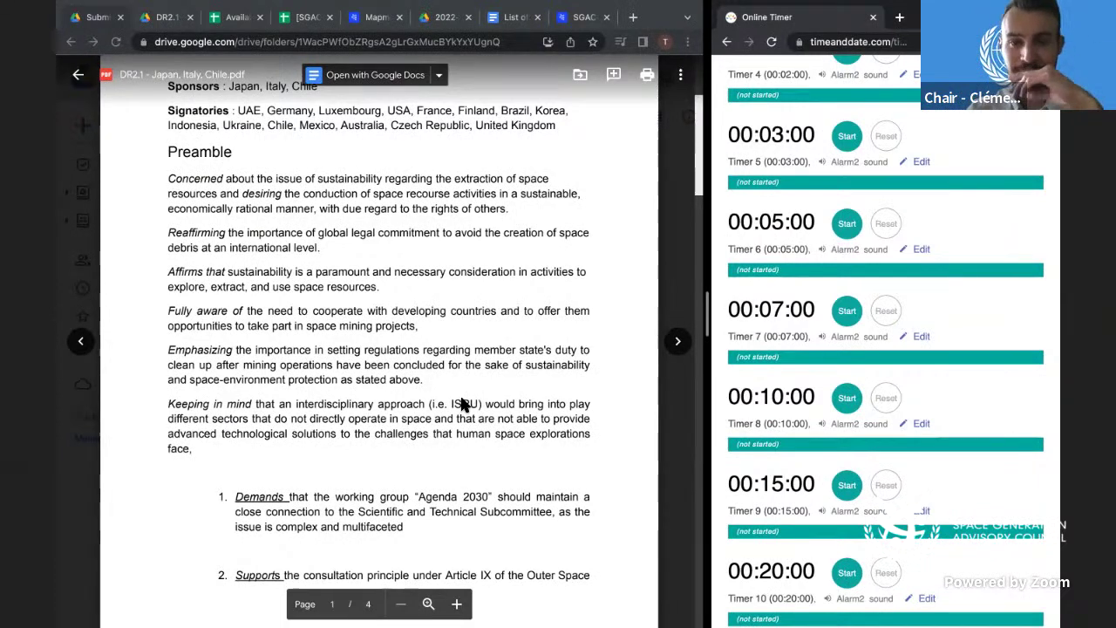
scroll(462, 404, "down", 1)
scroll(462, 403, "down", 1)
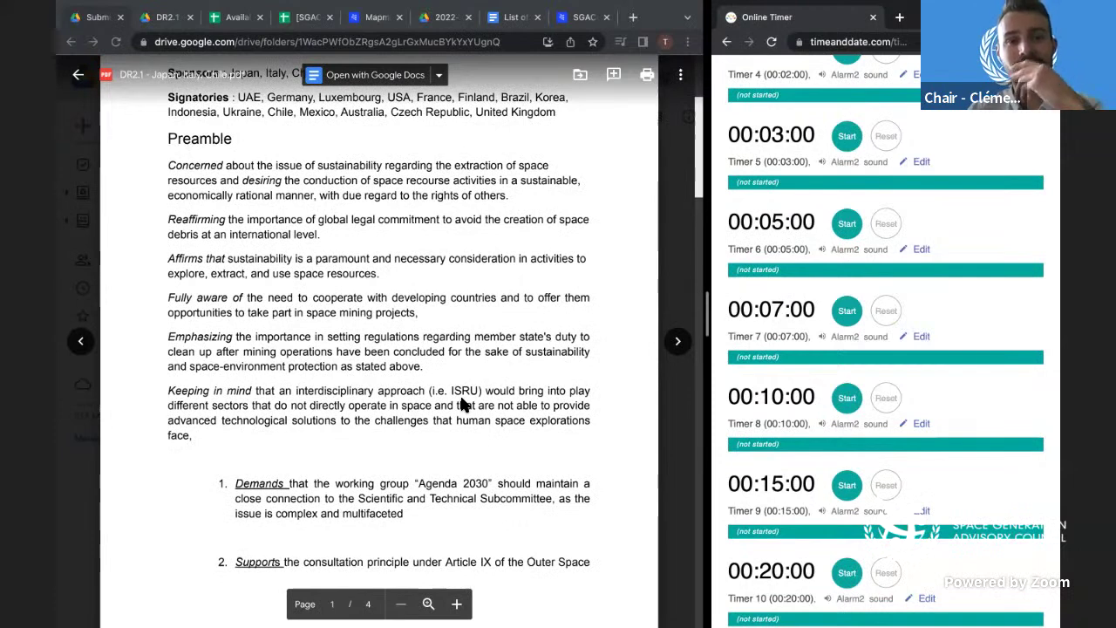
scroll(462, 404, "down", 3)
scroll(462, 404, "down", 2)
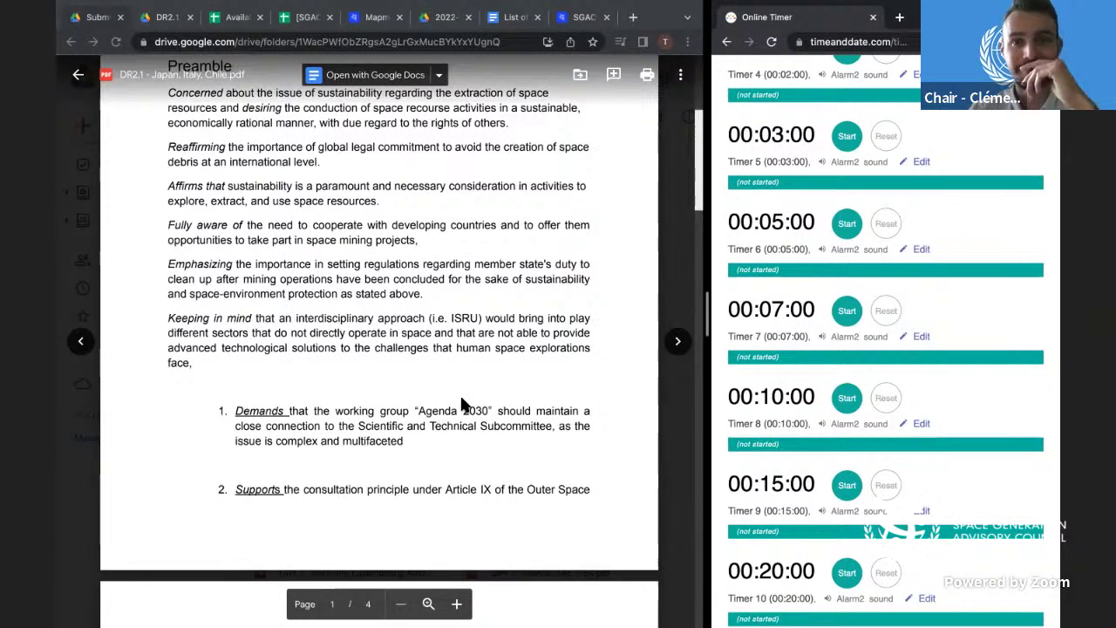
scroll(462, 403, "down", 1)
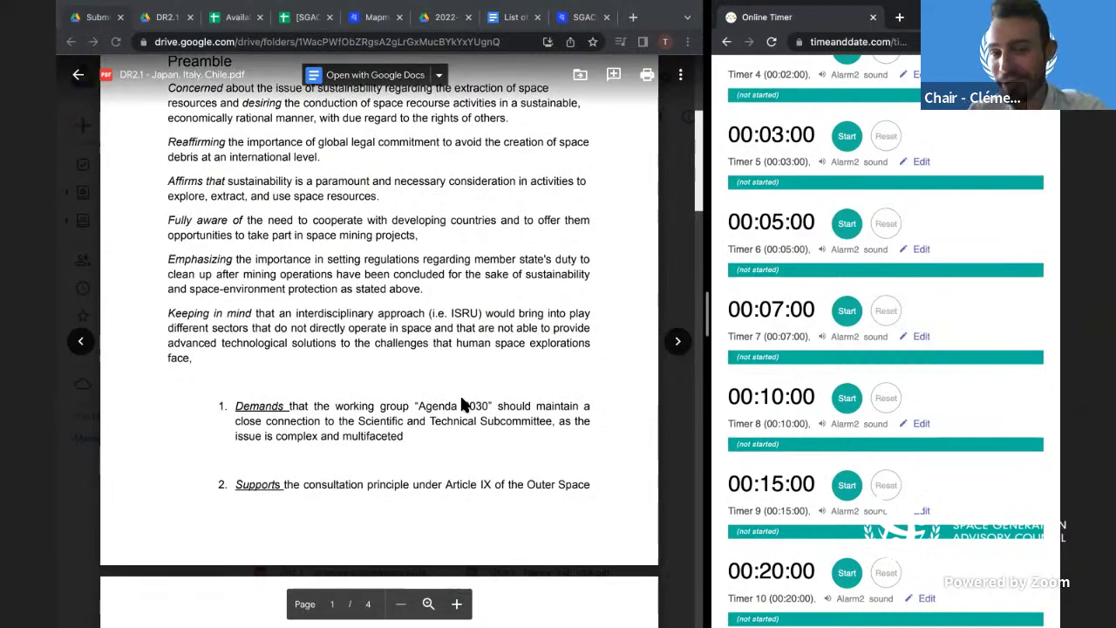
scroll(462, 403, "down", 5)
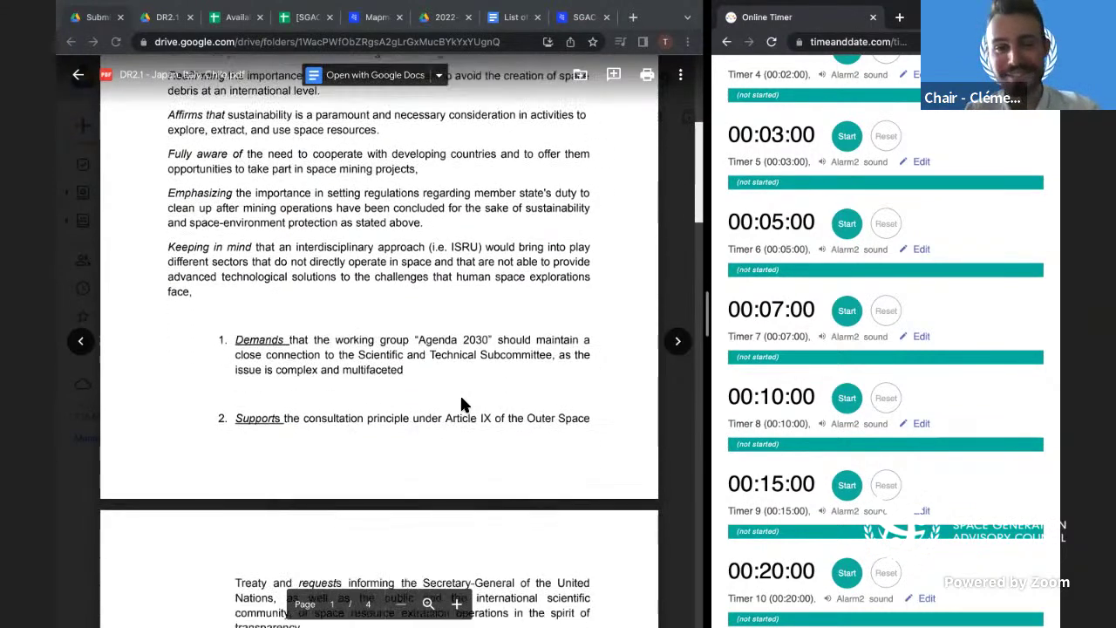
scroll(462, 403, "down", 3)
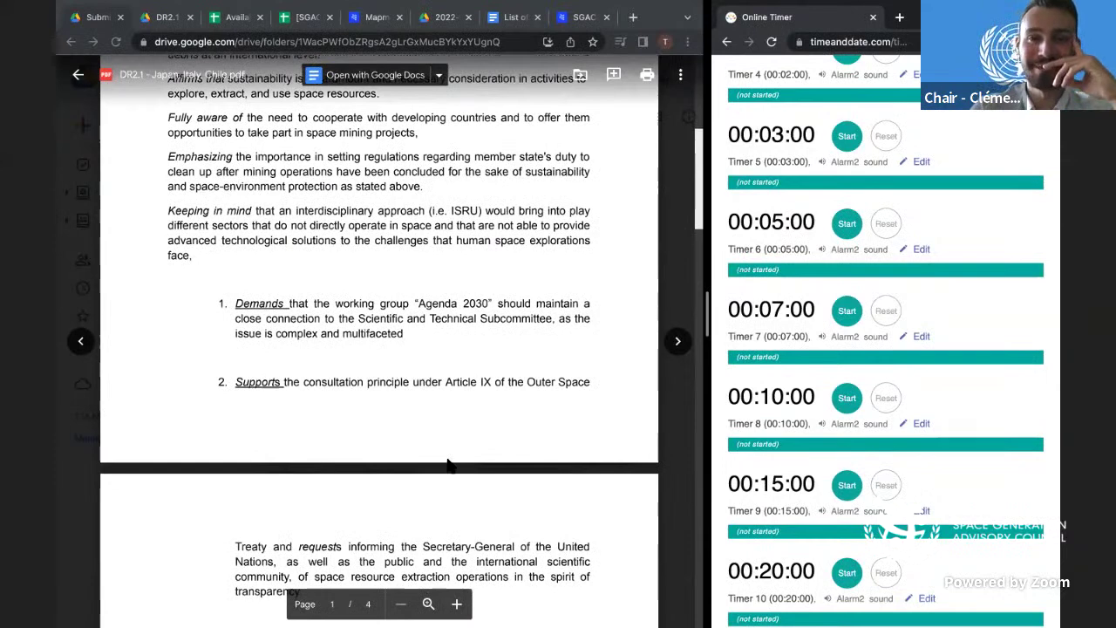
scroll(433, 429, "down", 6)
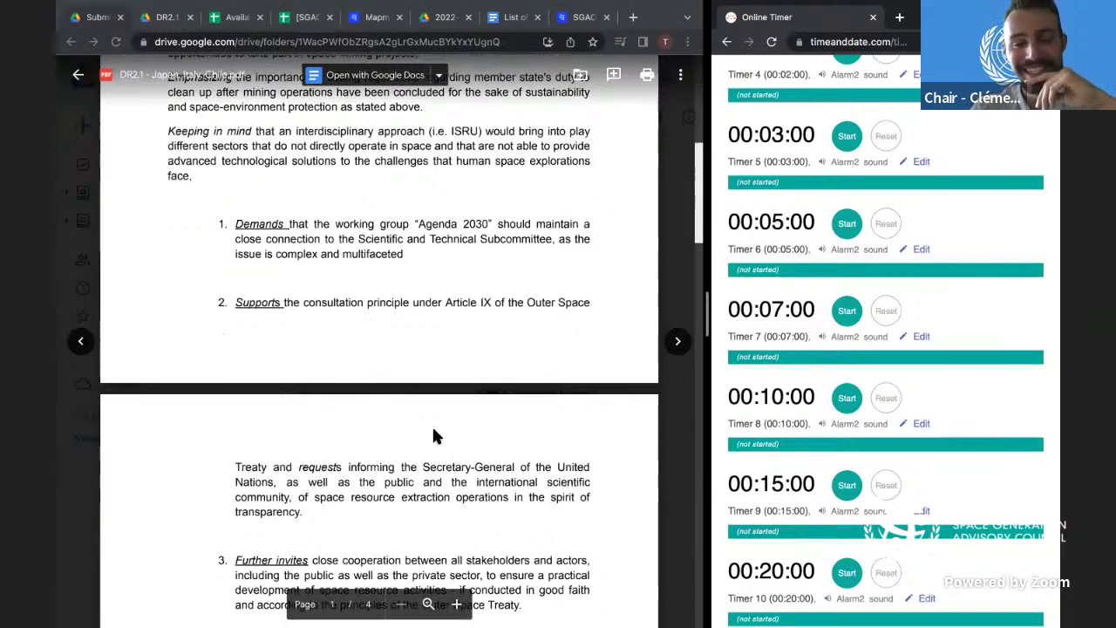
scroll(433, 435, "down", 5)
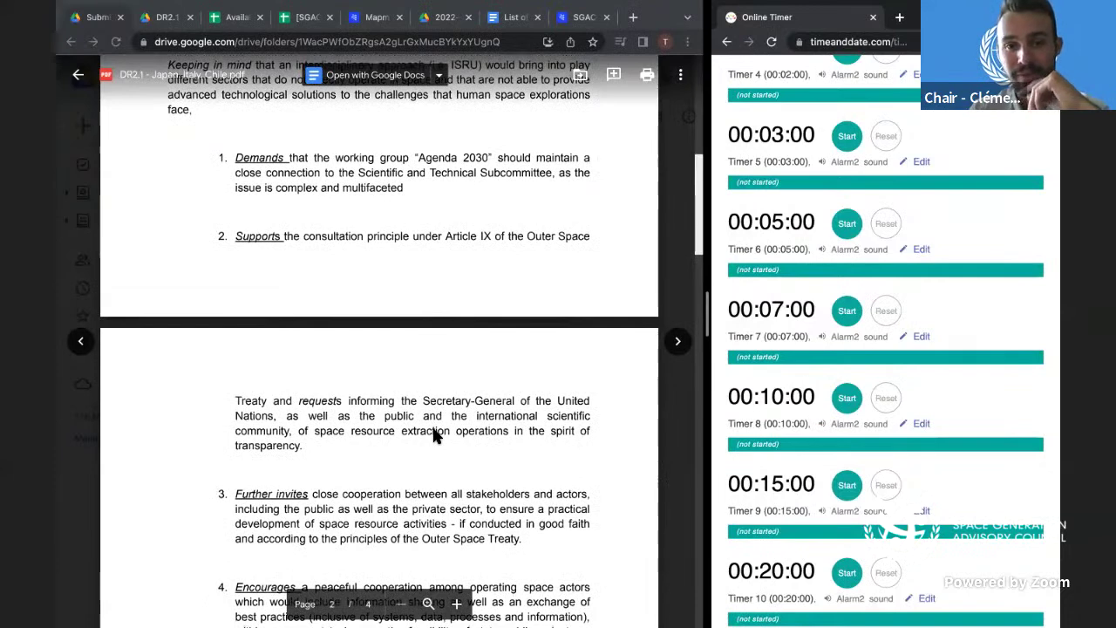
scroll(434, 436, "down", 3)
scroll(433, 433, "down", 1)
scroll(434, 436, "down", 4)
scroll(434, 436, "down", 10)
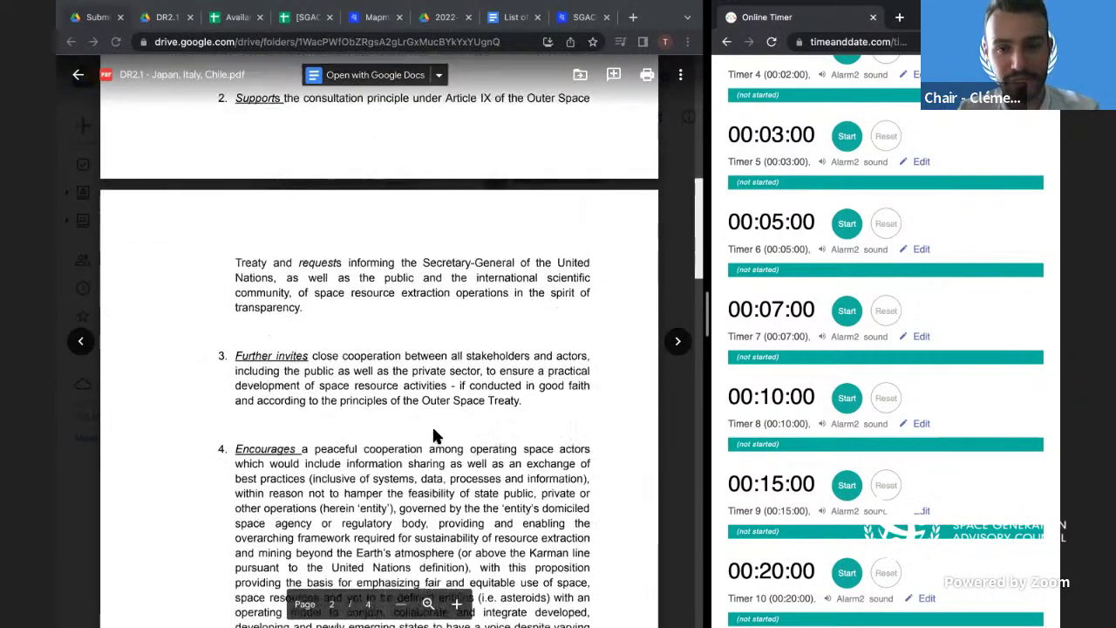
scroll(433, 434, "down", 11)
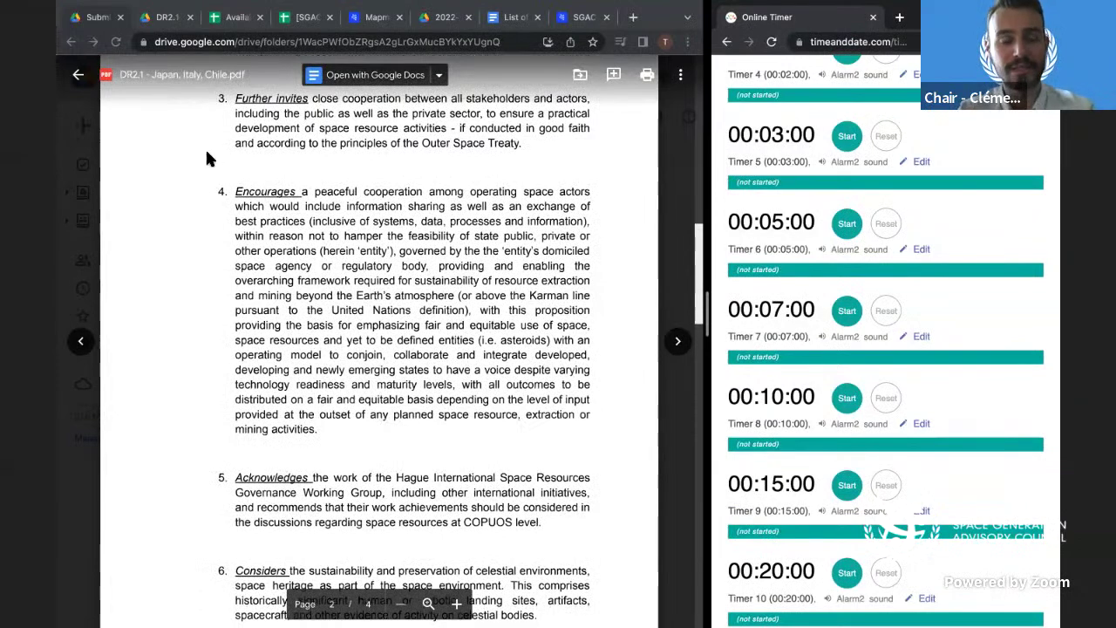
- In the Rapporteur Sheet's Formal Debate sheet, copy Luxembourg's entry in row 13 and shade it light green
left_click(237, 17)
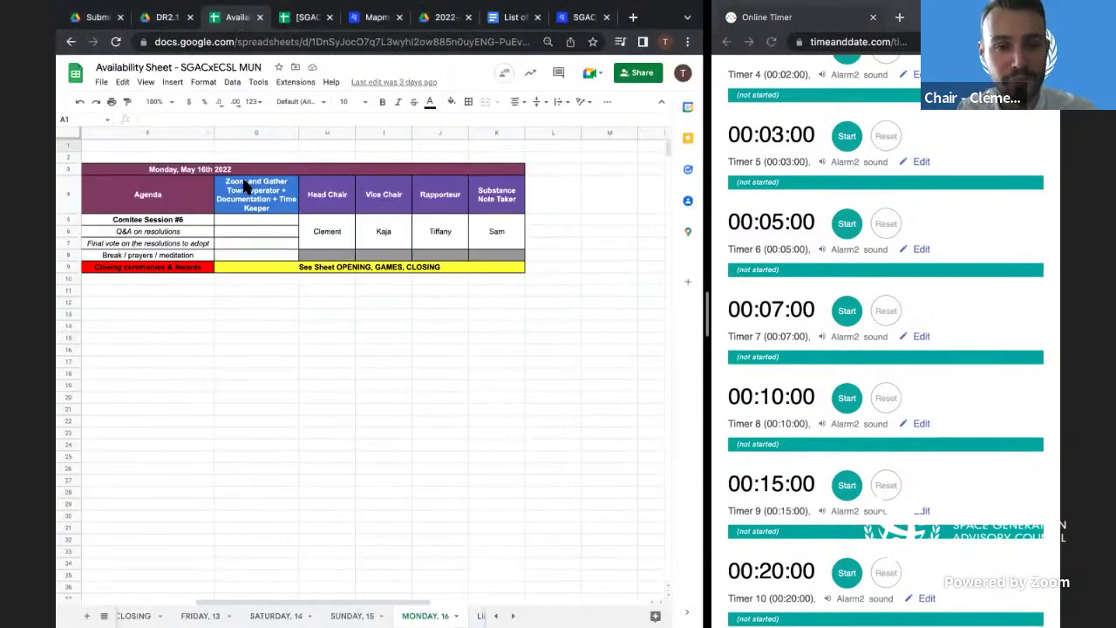
left_click(163, 17)
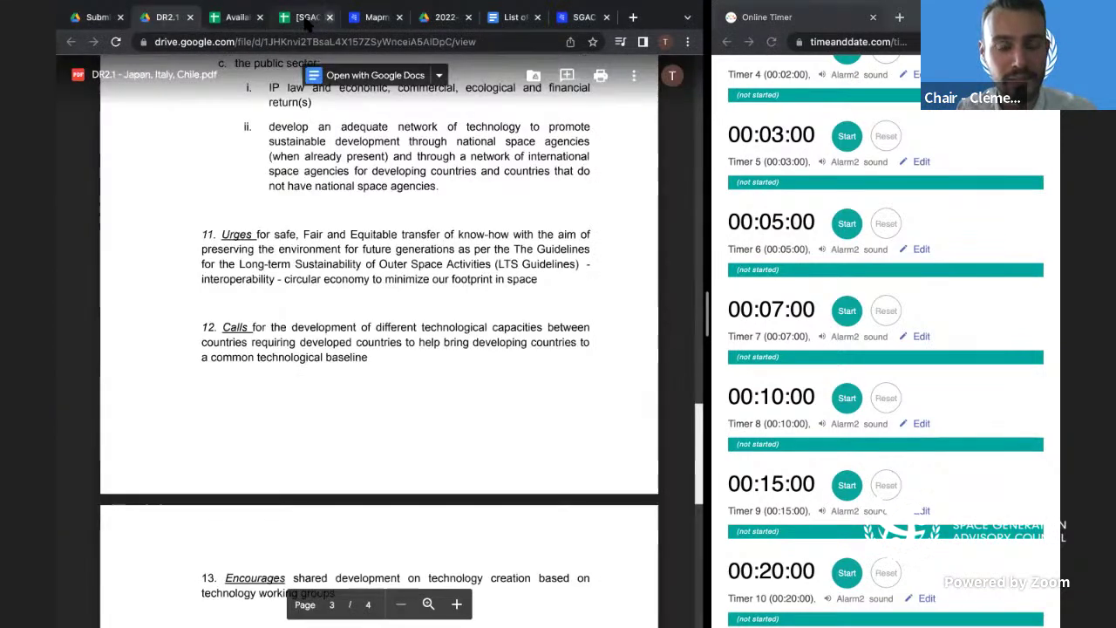
left_click(307, 21)
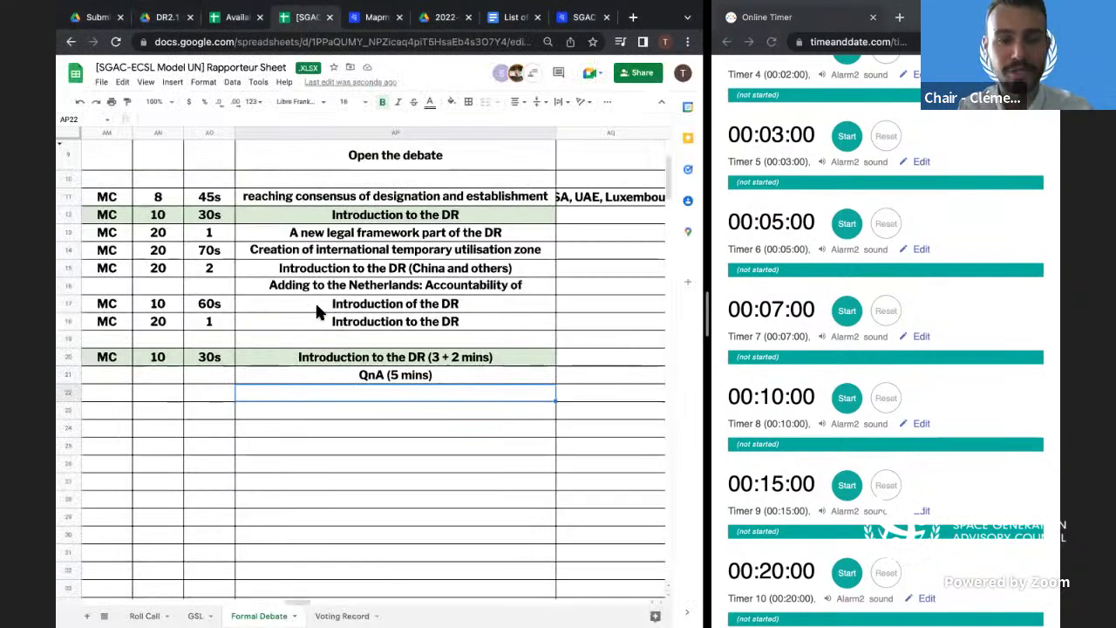
scroll(317, 306, "left", 2)
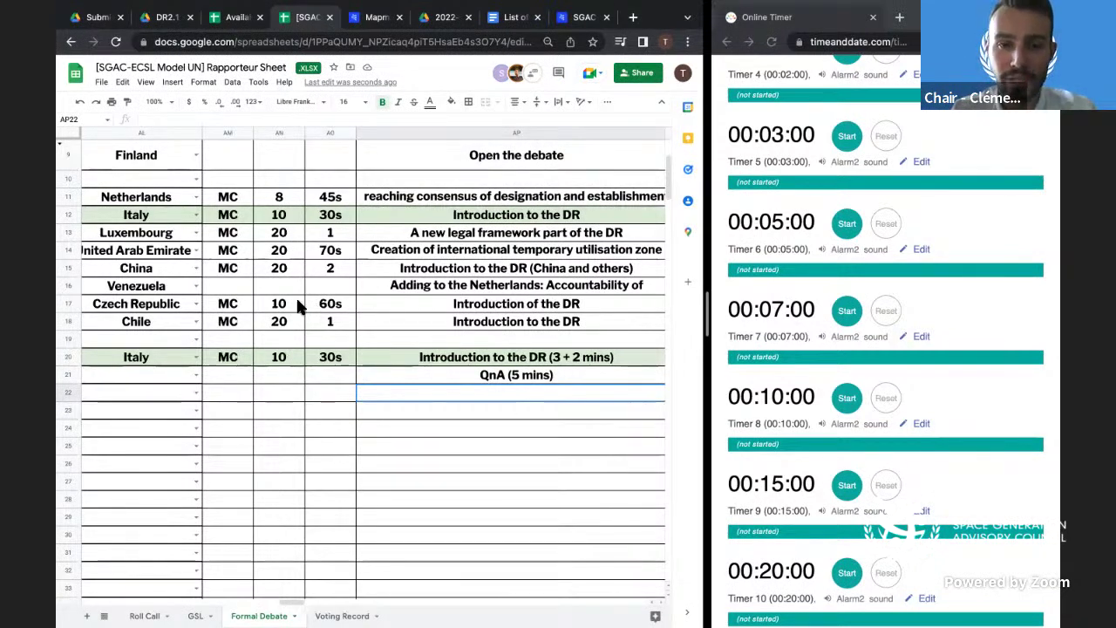
left_click(378, 231)
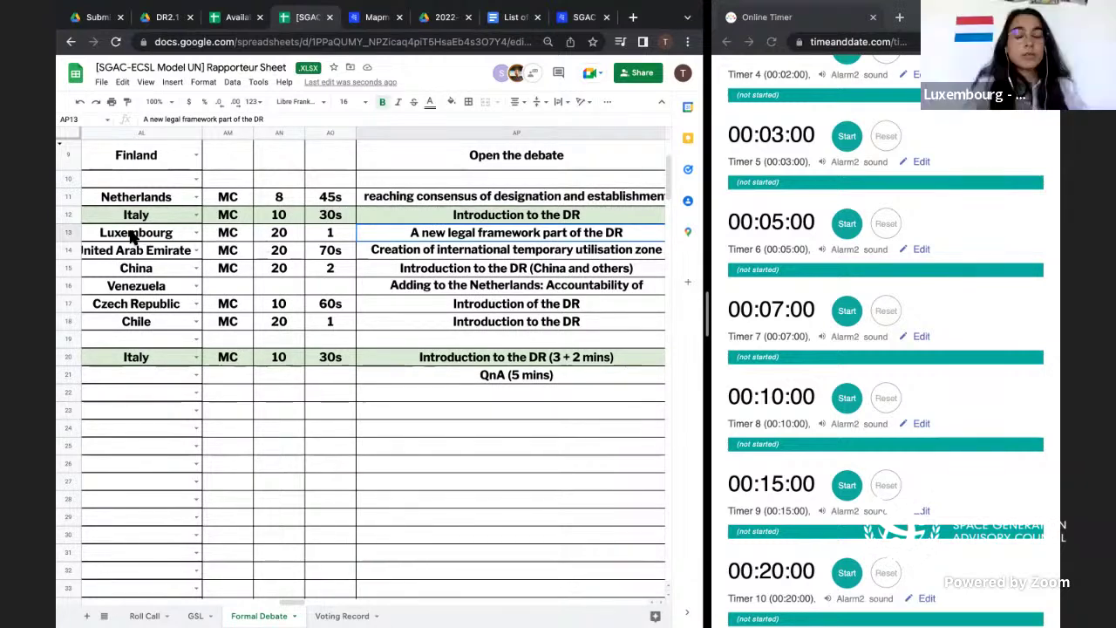
left_click_drag(98, 236, 395, 233)
key("ctrl+c")
left_click(451, 101)
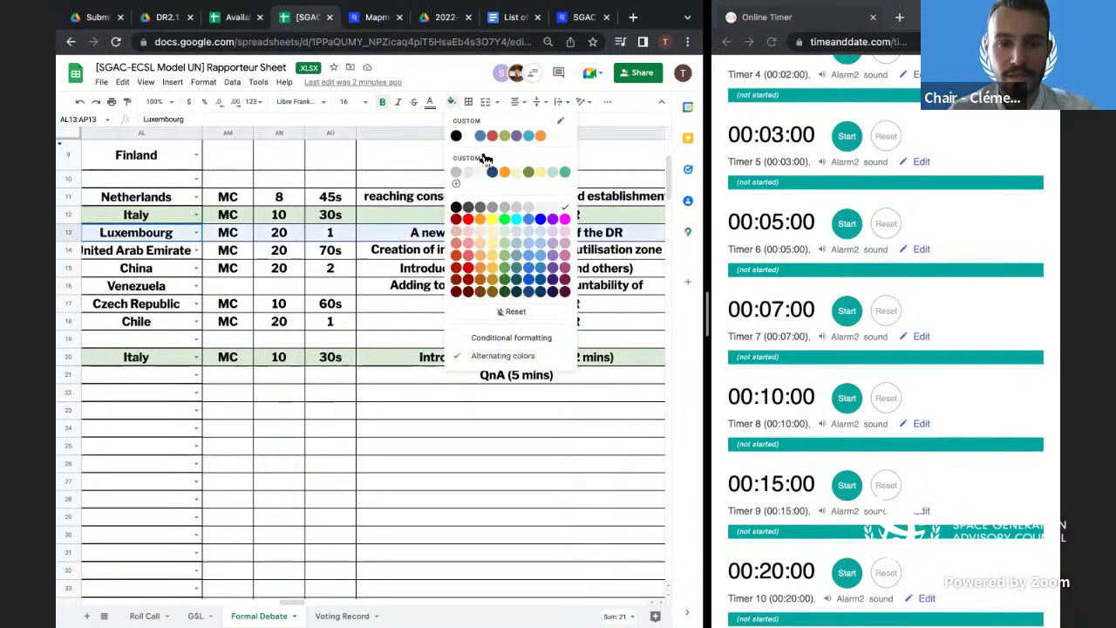
left_click(510, 236)
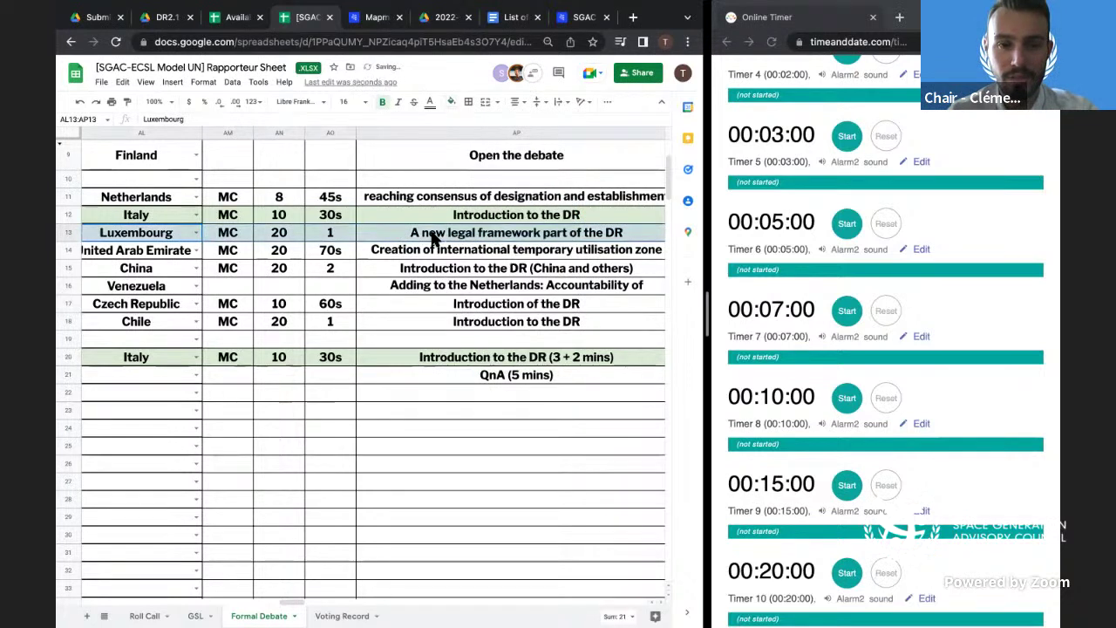
- Paste the copied Luxembourg entry into row 22 and append "(5 mins presentation)" to its topic
left_click(132, 392)
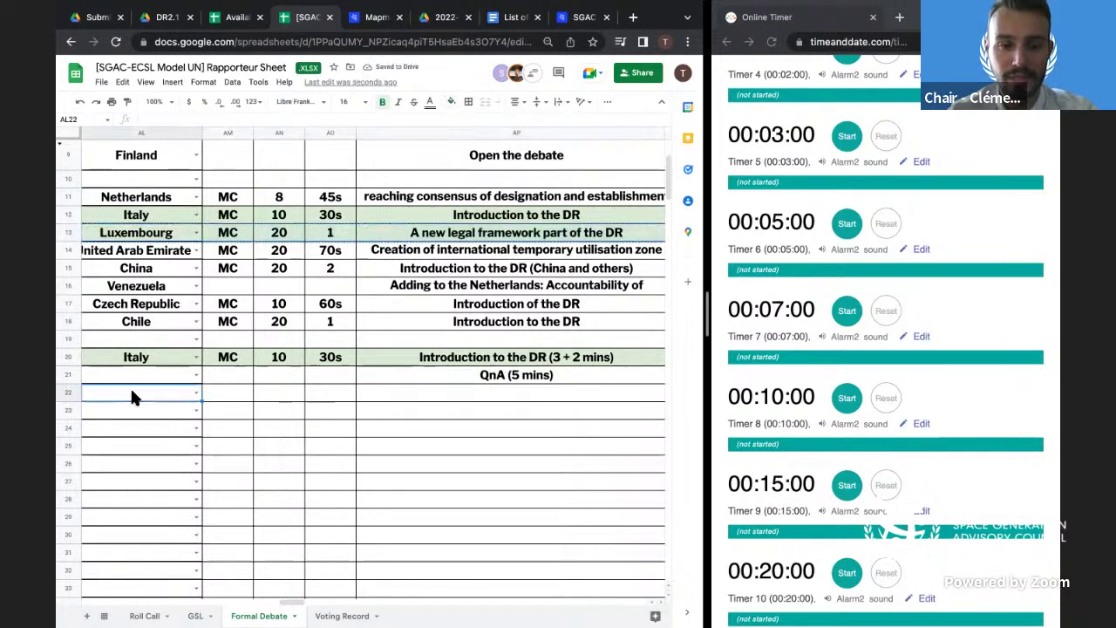
key("ctrl+v")
left_click(449, 392)
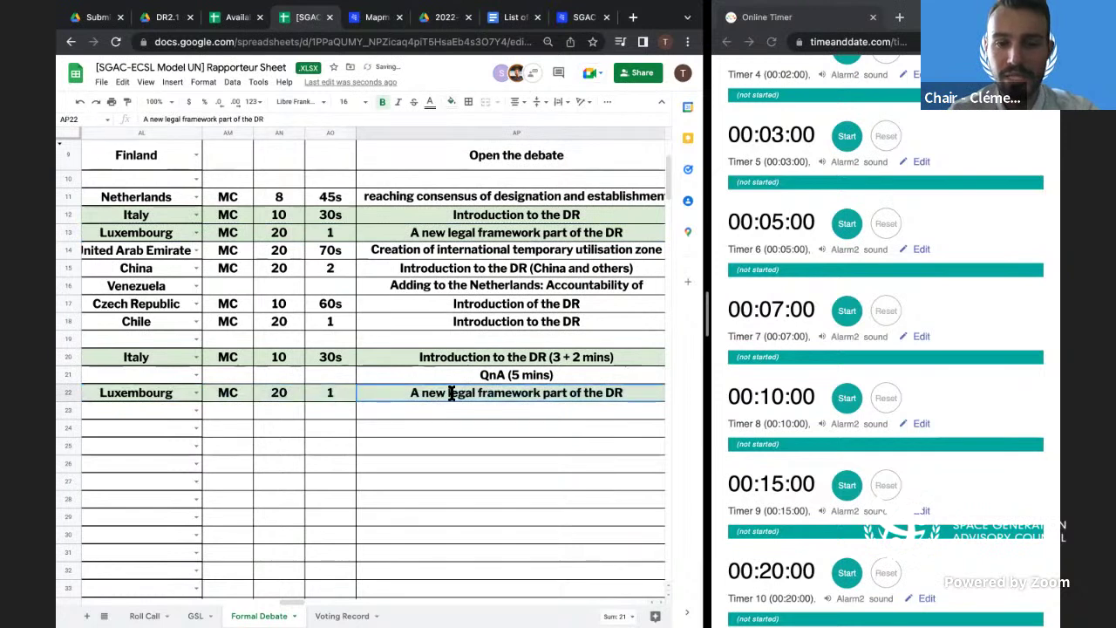
double_click(510, 392)
type("(5 mins presentation)")
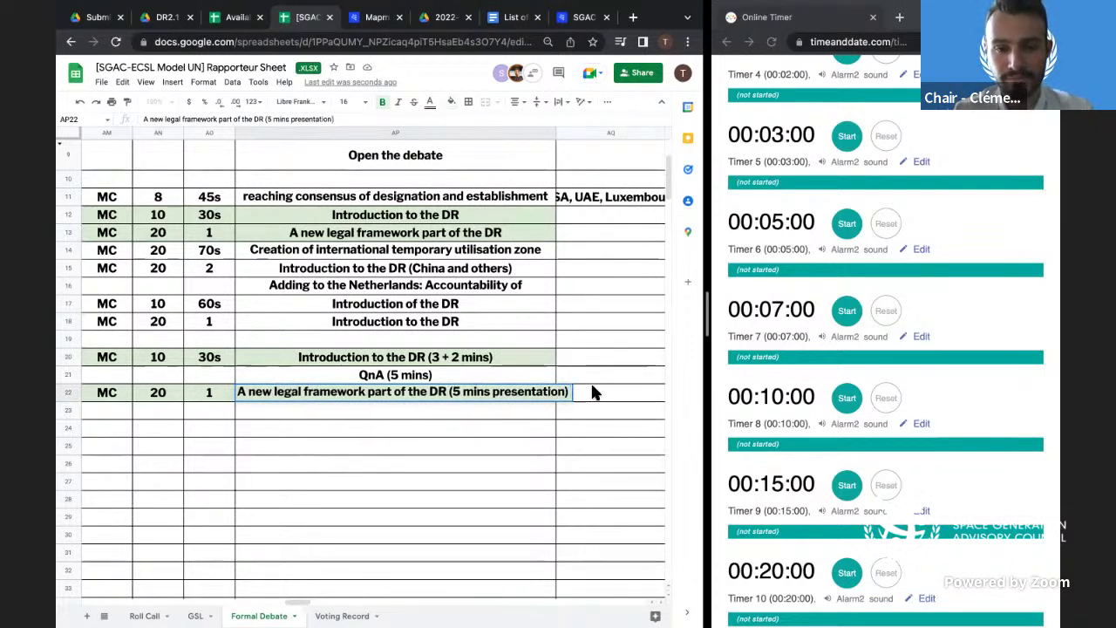
key("Tab")
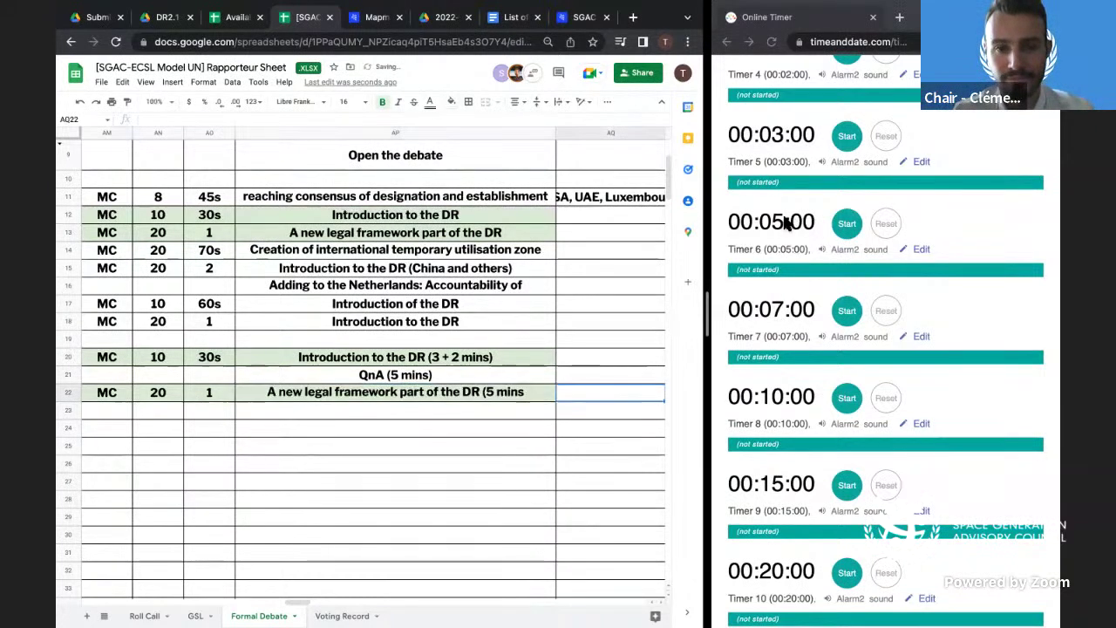
- Return to the Drive folder of draft resolutions by closing the DR2.1 preview
left_click(166, 17)
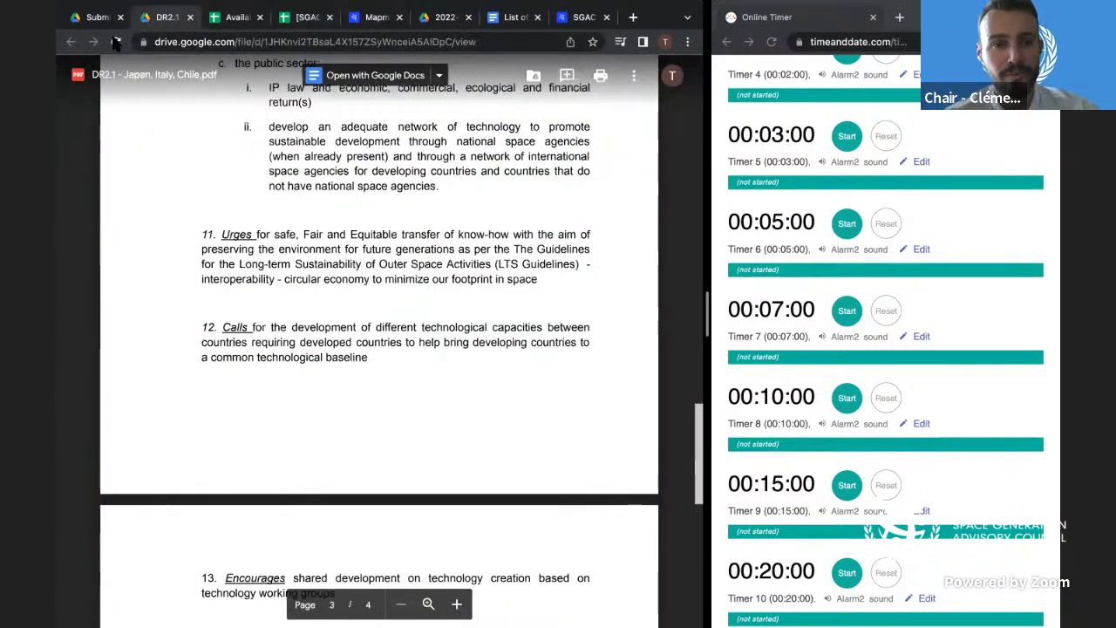
left_click(92, 19)
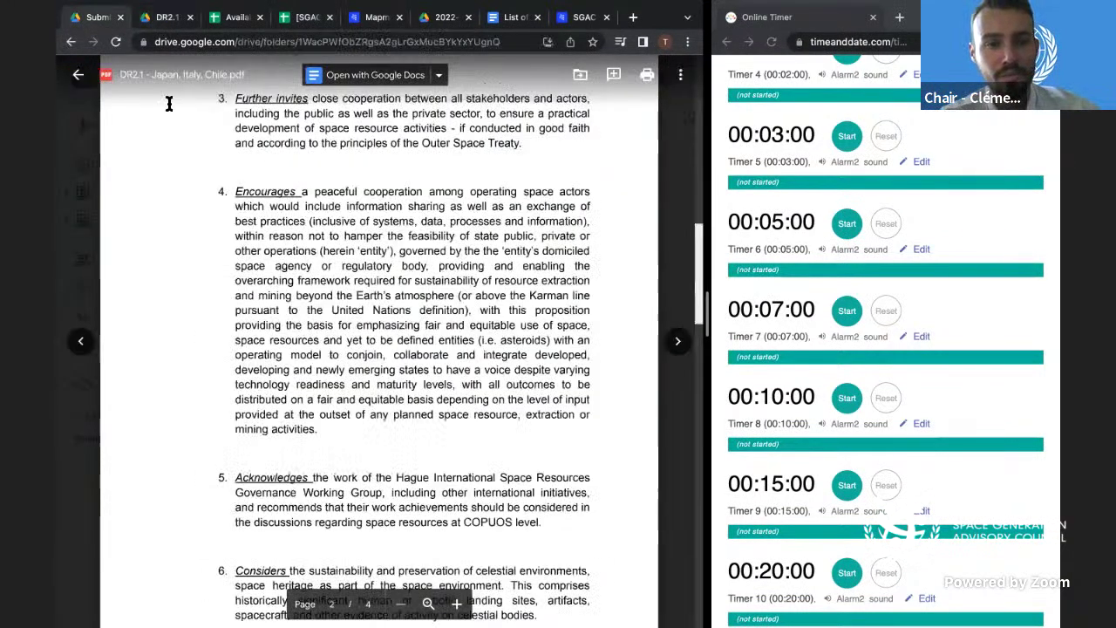
left_click(88, 116)
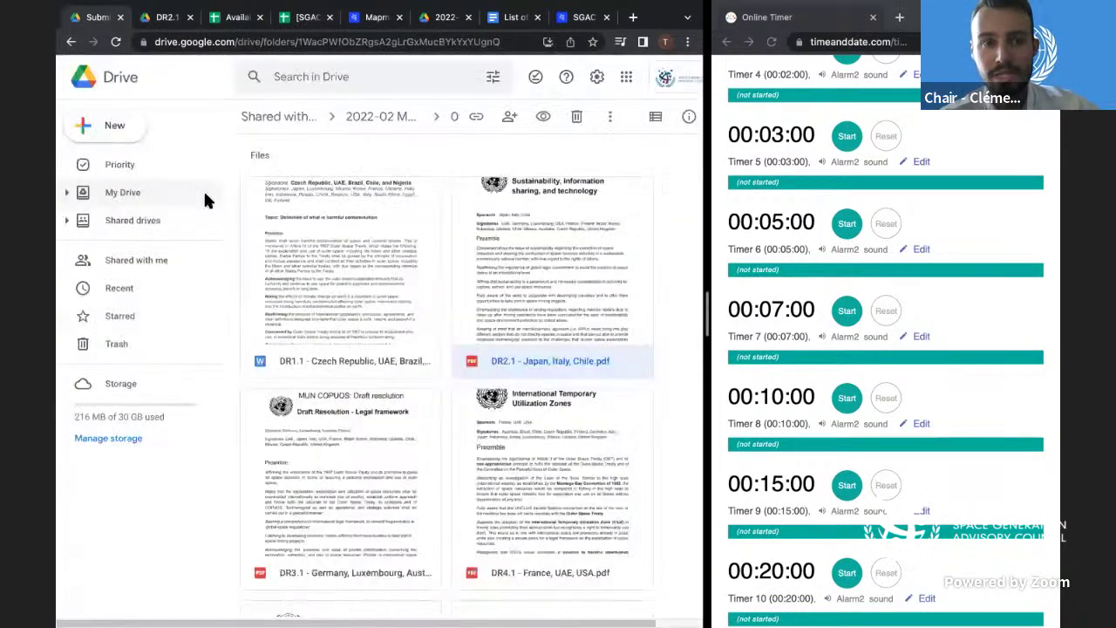
- Open DR3.1 - Germany, Luxembourg, Australia.pdf from the folder and show it in a new window
scroll(403, 319, "down", 3)
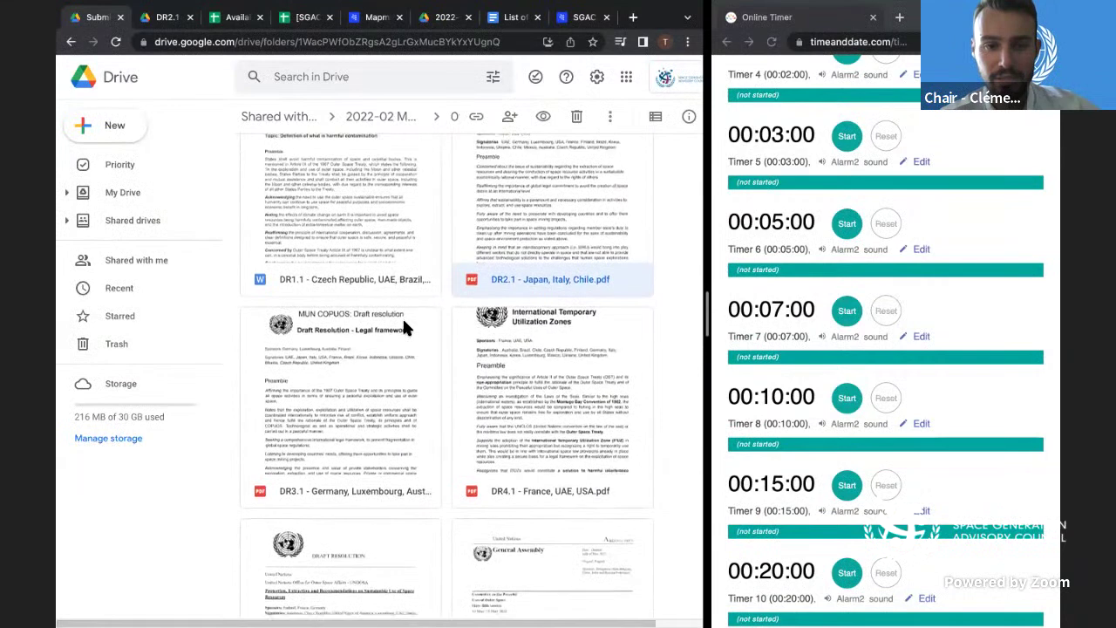
scroll(404, 323, "down", 1)
scroll(402, 327, "down", 2)
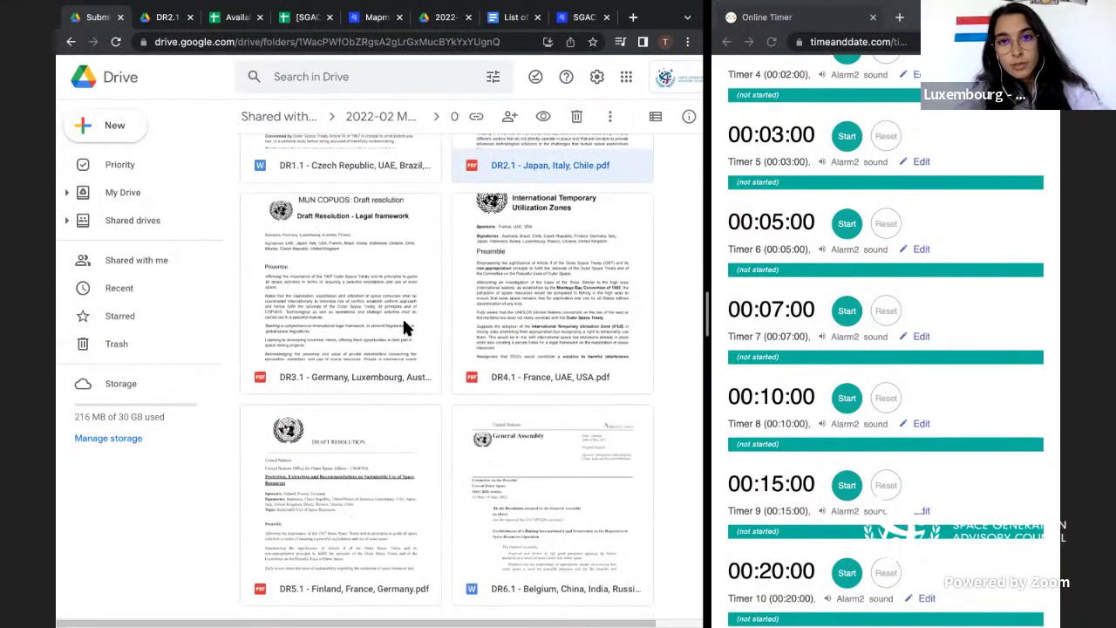
scroll(401, 317, "up", 1)
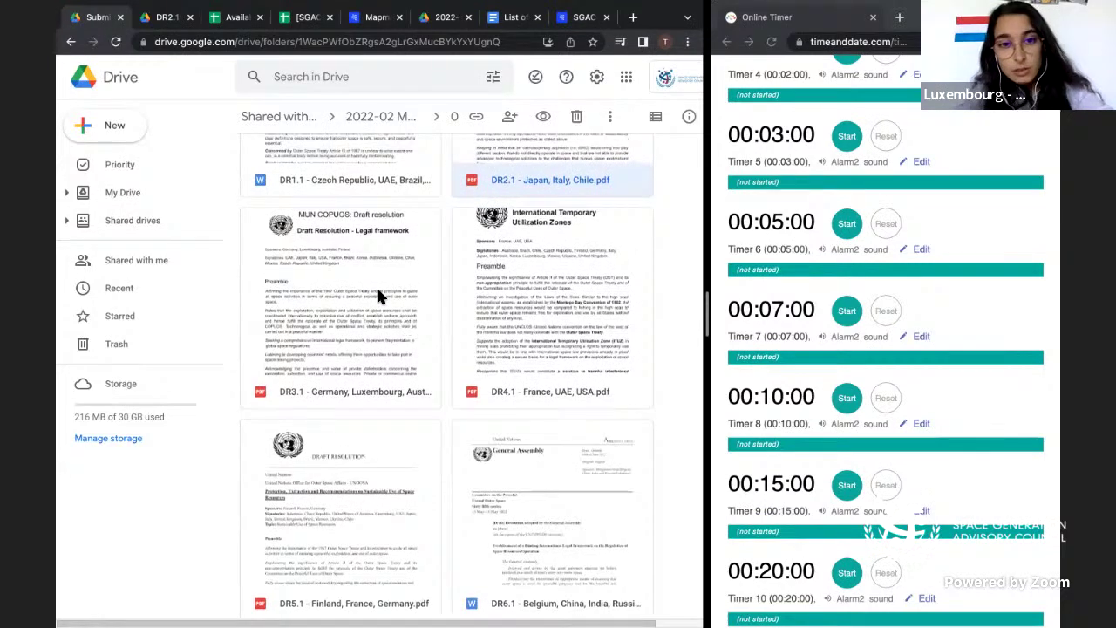
left_click(376, 285)
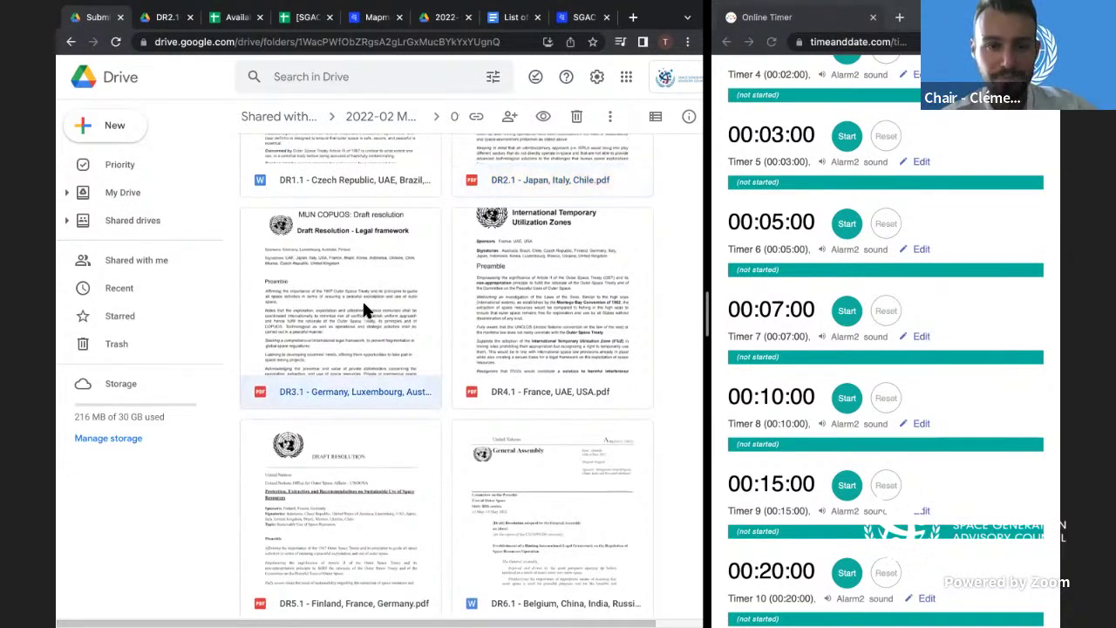
double_click(363, 304)
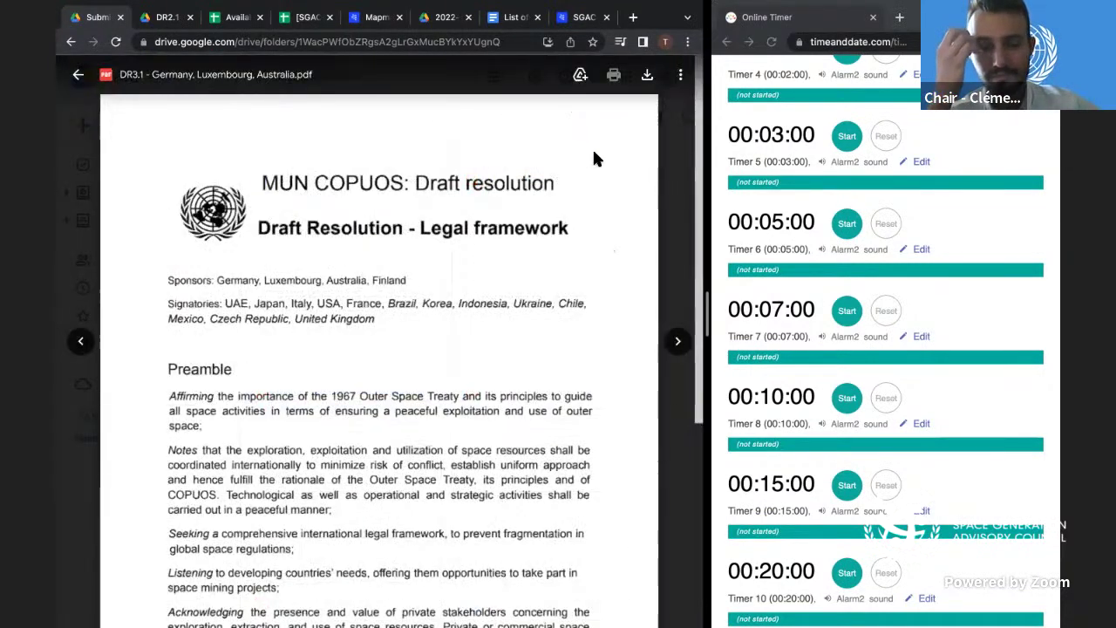
left_click(680, 75)
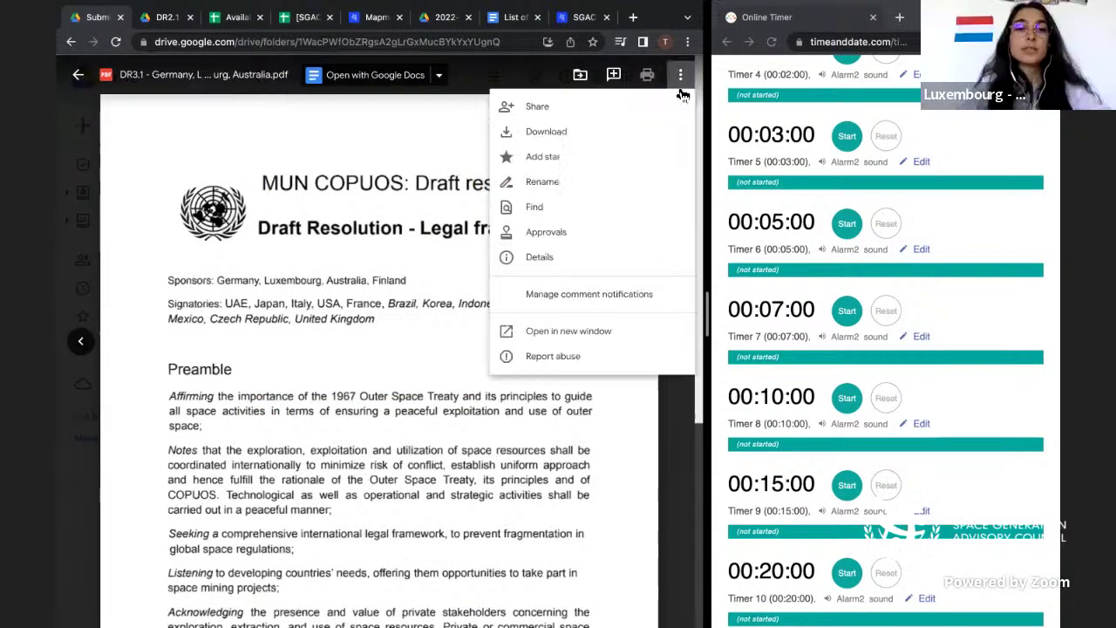
left_click(609, 328)
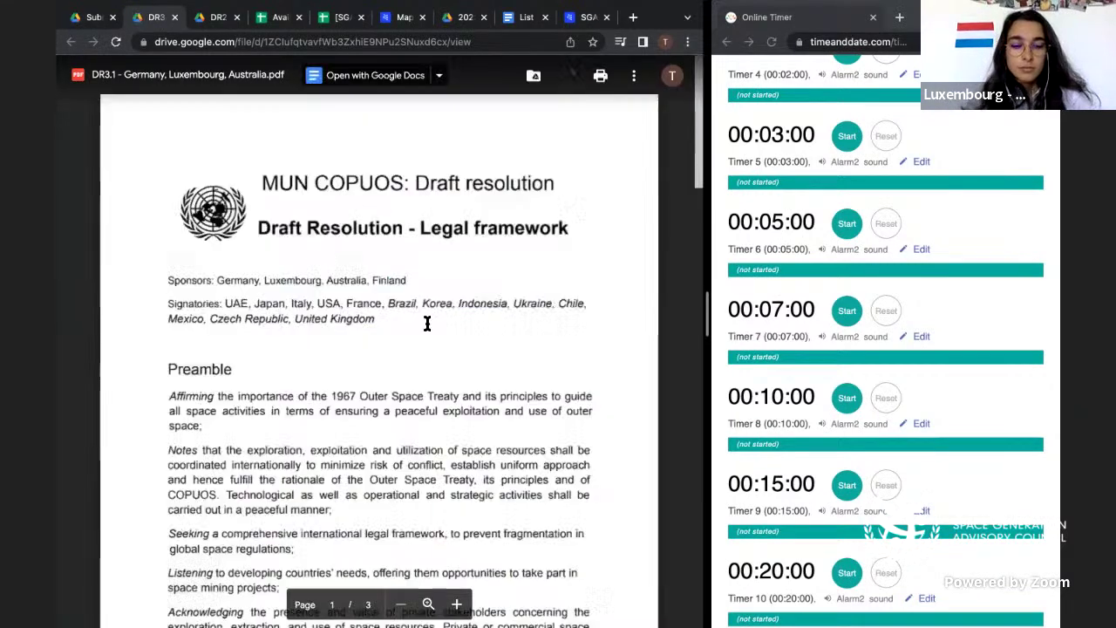
- Show the sponsors and preamble of DR3.1 and start the 5-minute timer for its presentation
scroll(427, 323, "down", 3)
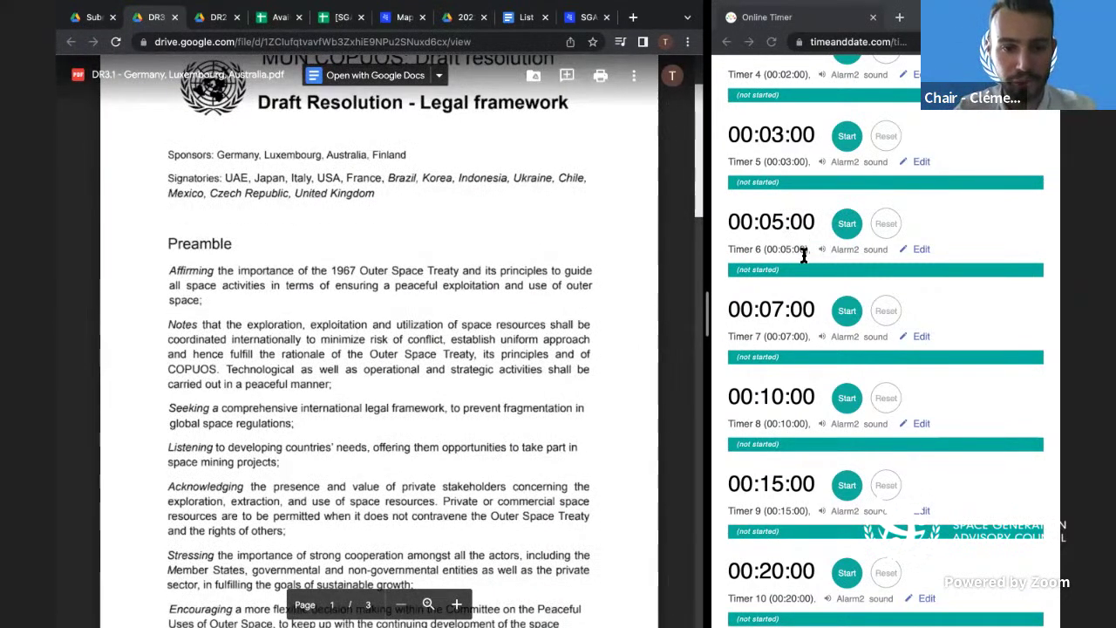
left_click(844, 231)
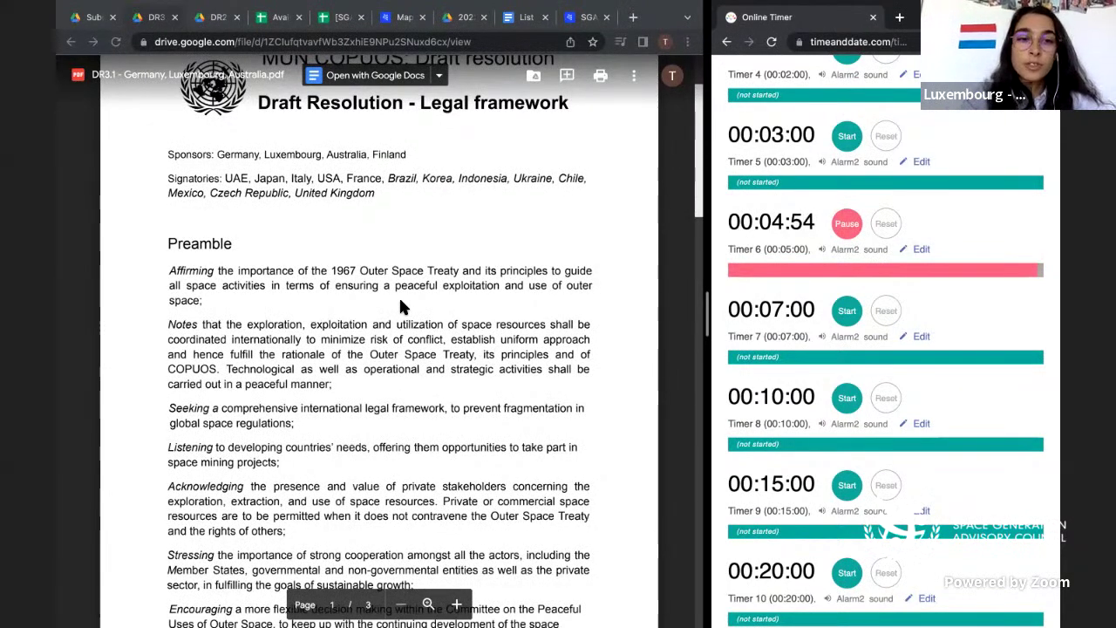
scroll(400, 301, "down", 1)
scroll(400, 306, "down", 3)
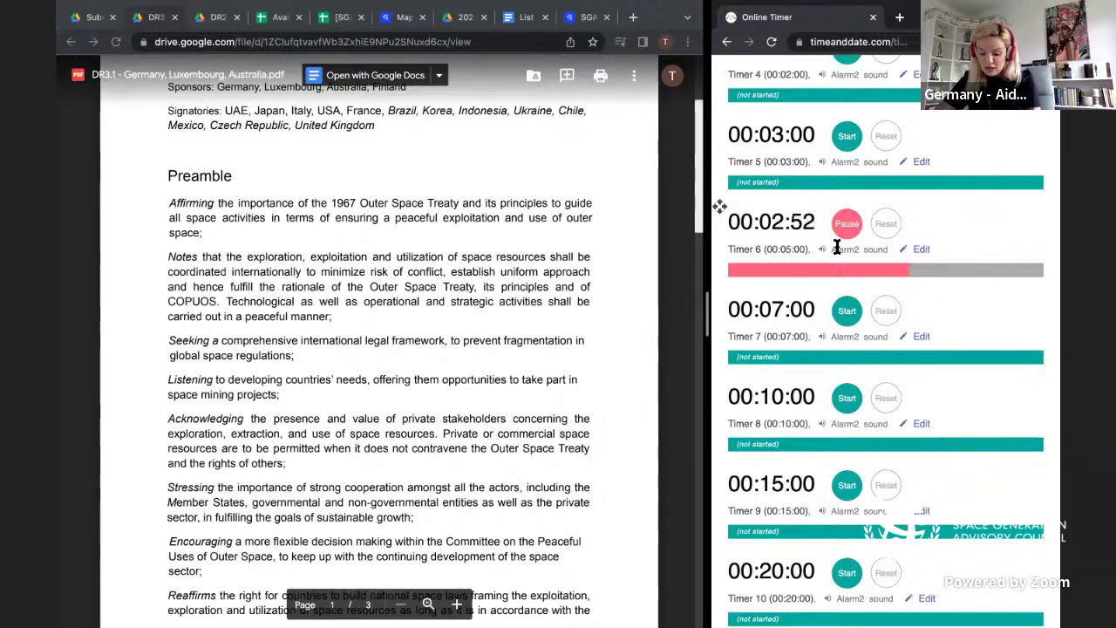
scroll(835, 249, "down", 1)
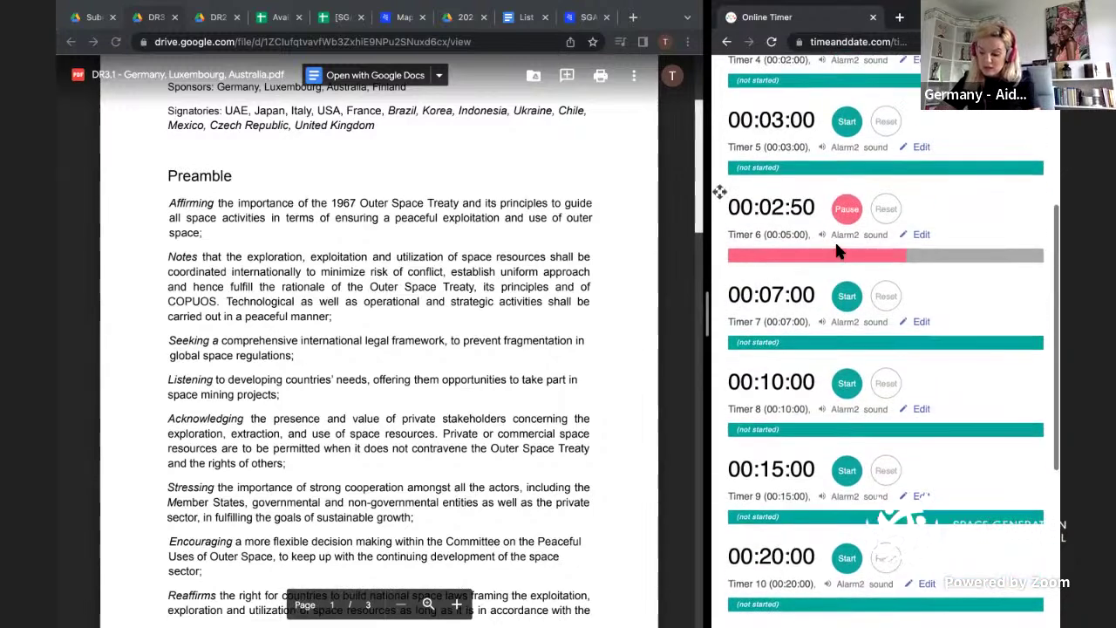
- Examine DR3.1 from the end of its preamble through operative clauses 1 to 6 on page 2 during the presentation
scroll(417, 372, "down", 5)
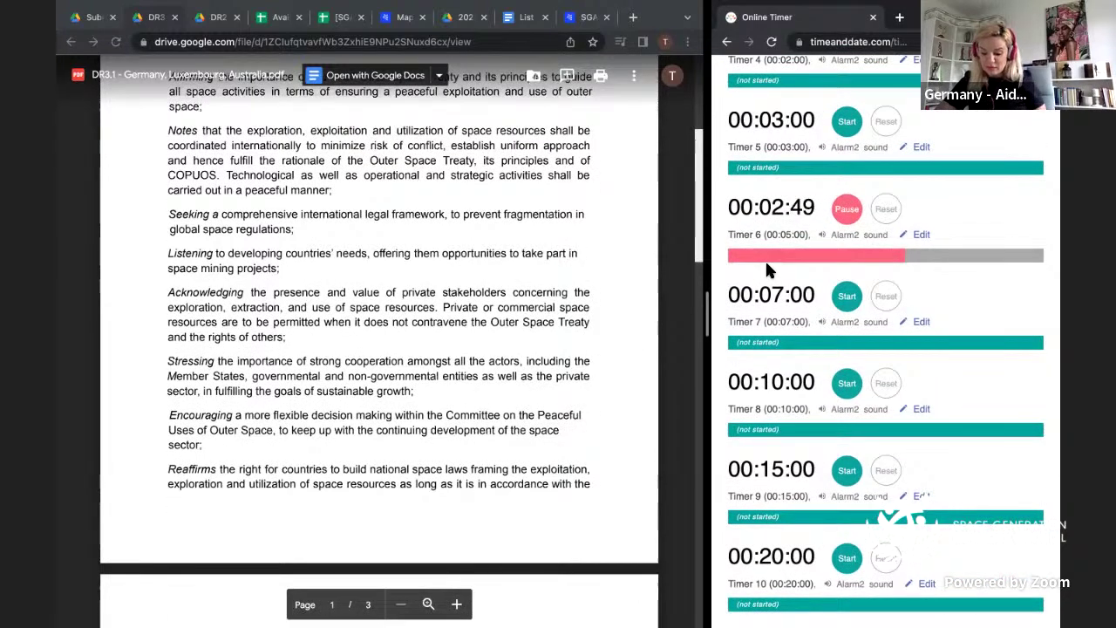
scroll(418, 379, "down", 10)
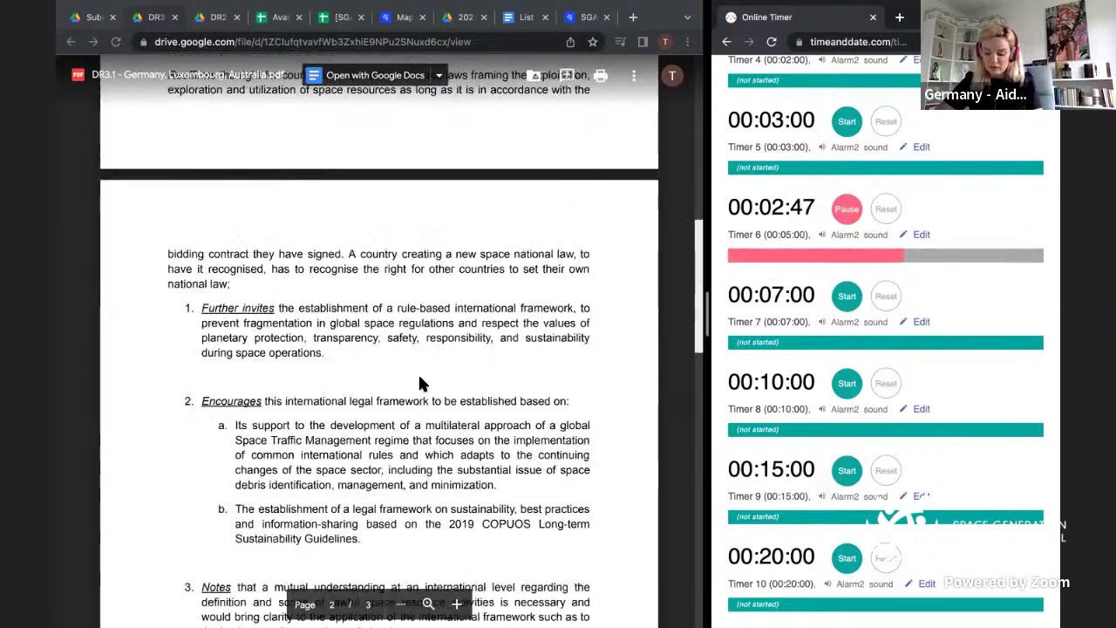
scroll(417, 372, "down", 2)
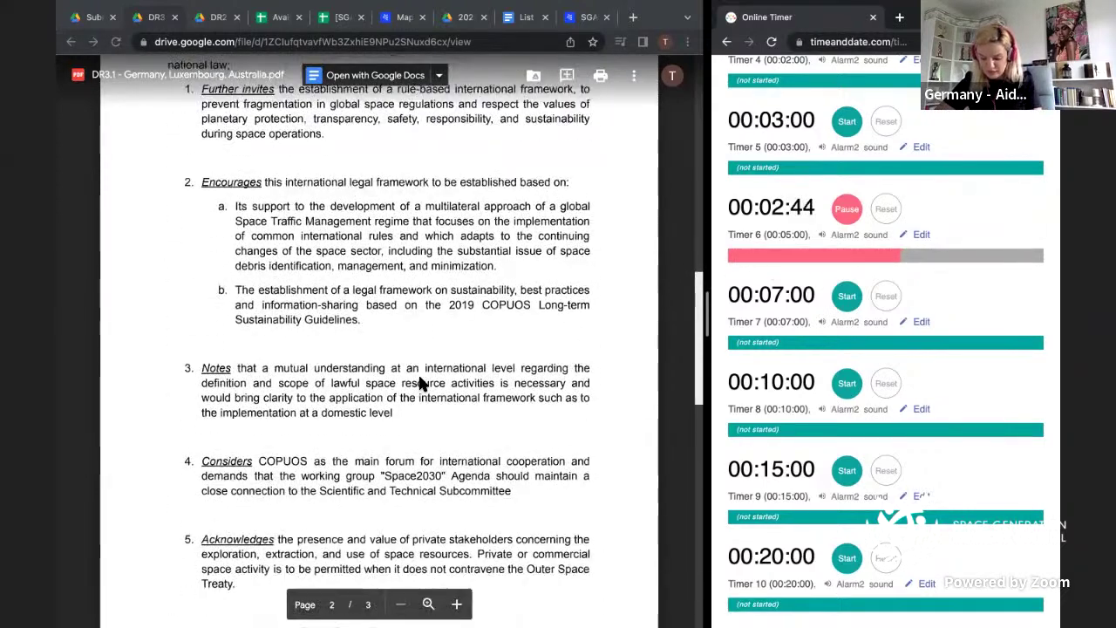
scroll(419, 376, "down", 2)
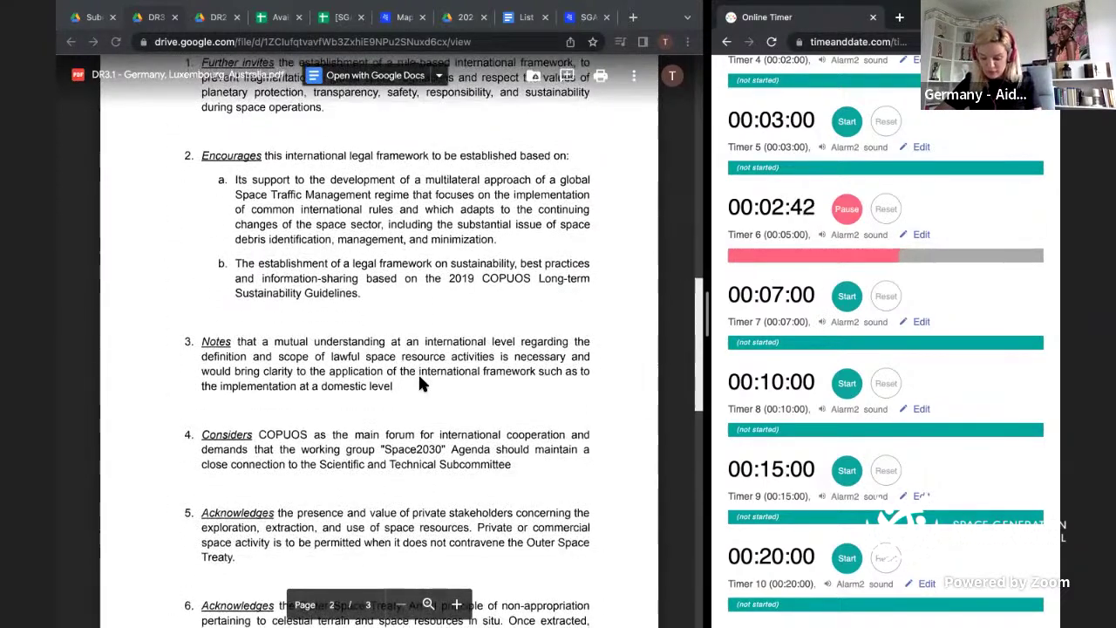
scroll(420, 381, "down", 1)
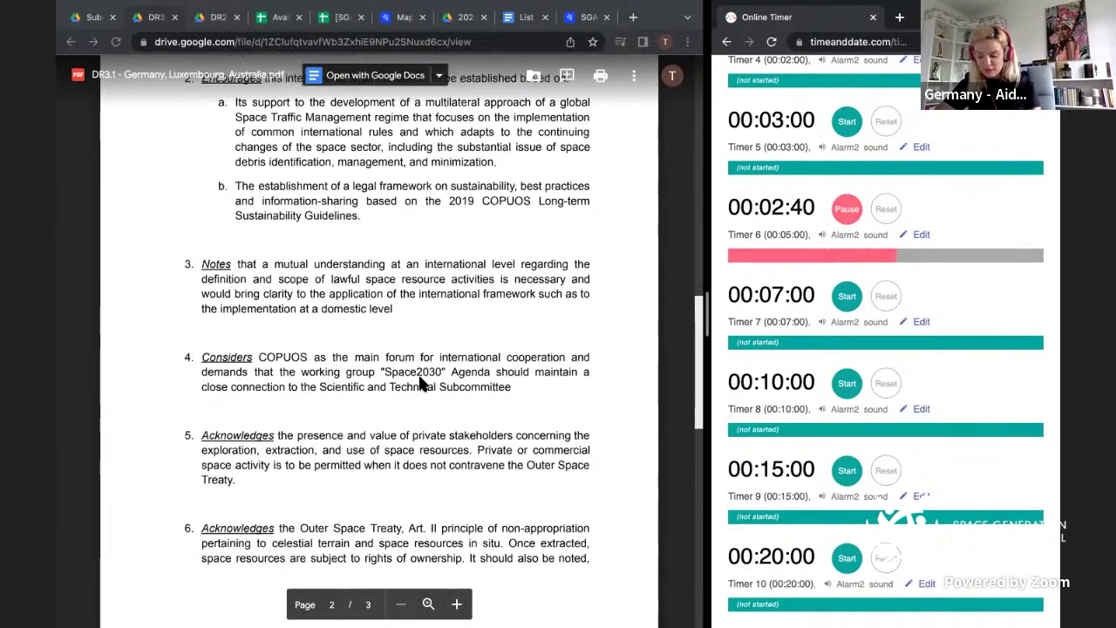
scroll(420, 383, "down", 1)
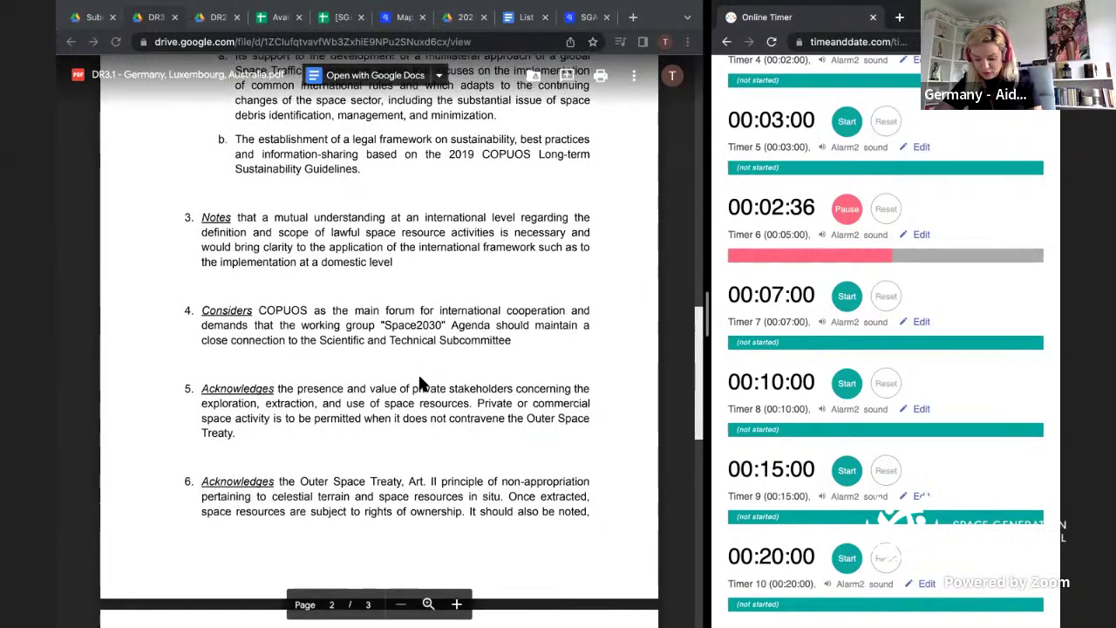
scroll(419, 384, "down", 2)
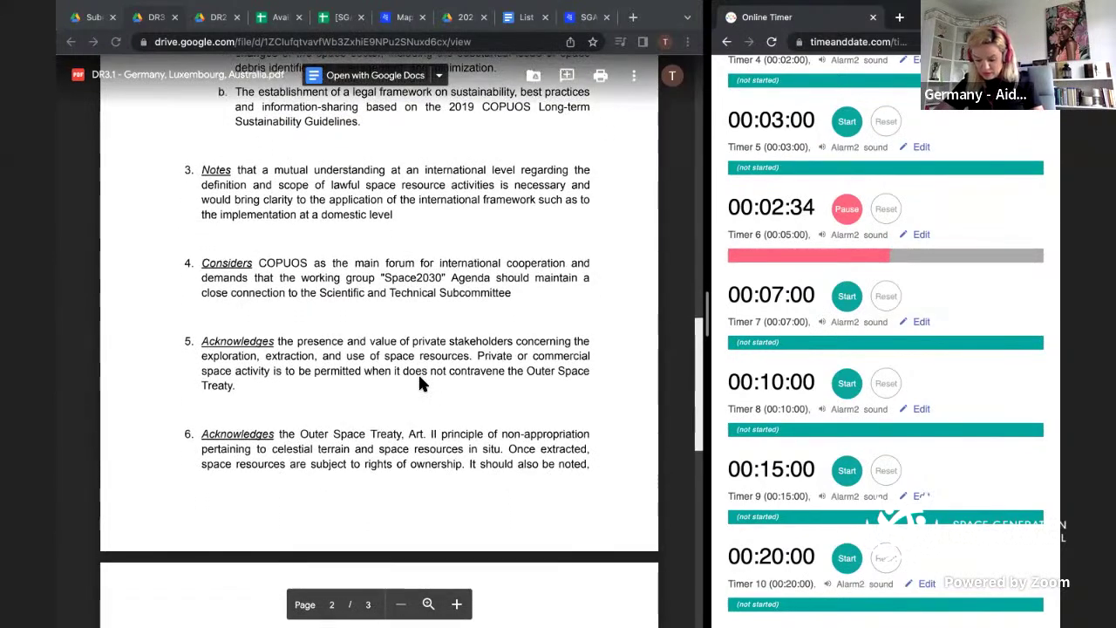
scroll(419, 383, "up", 1)
scroll(420, 384, "up", 3)
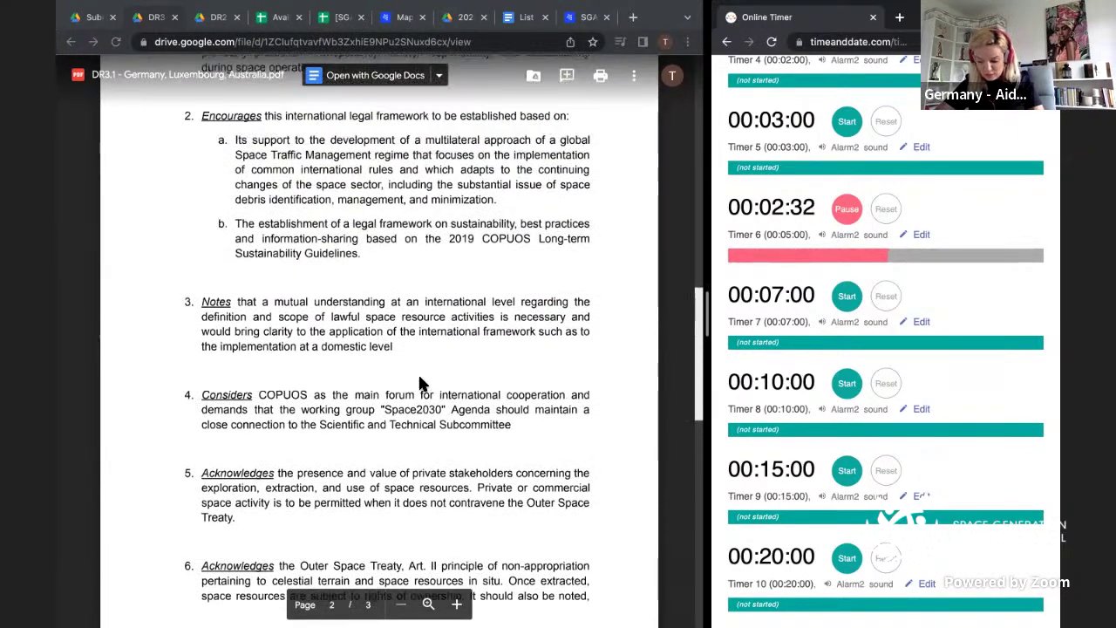
scroll(420, 381, "down", 2)
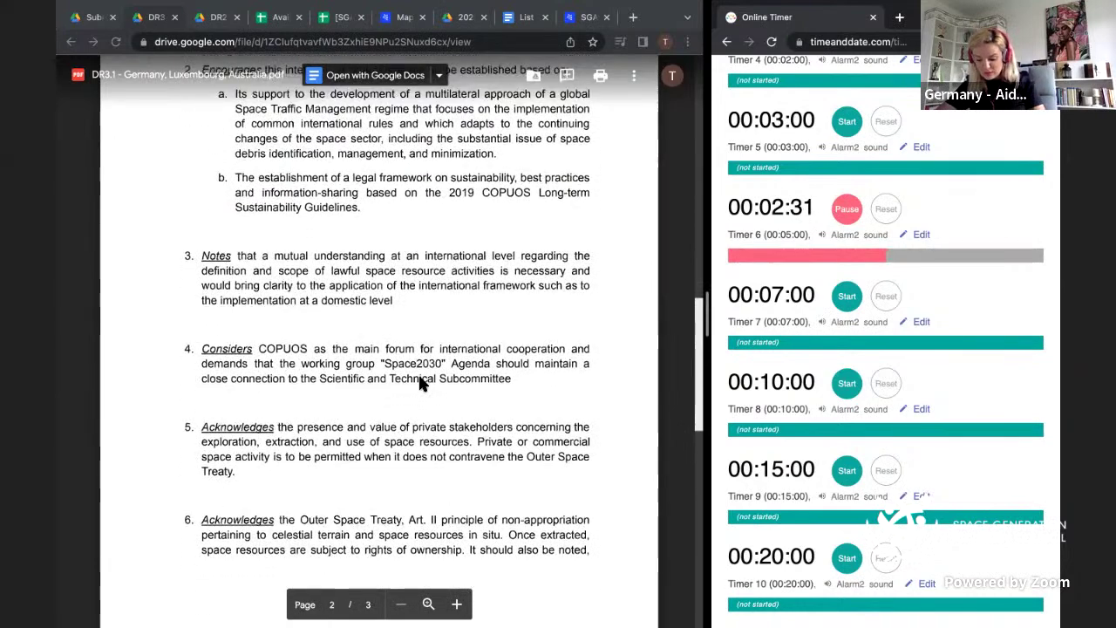
scroll(420, 384, "down", 1)
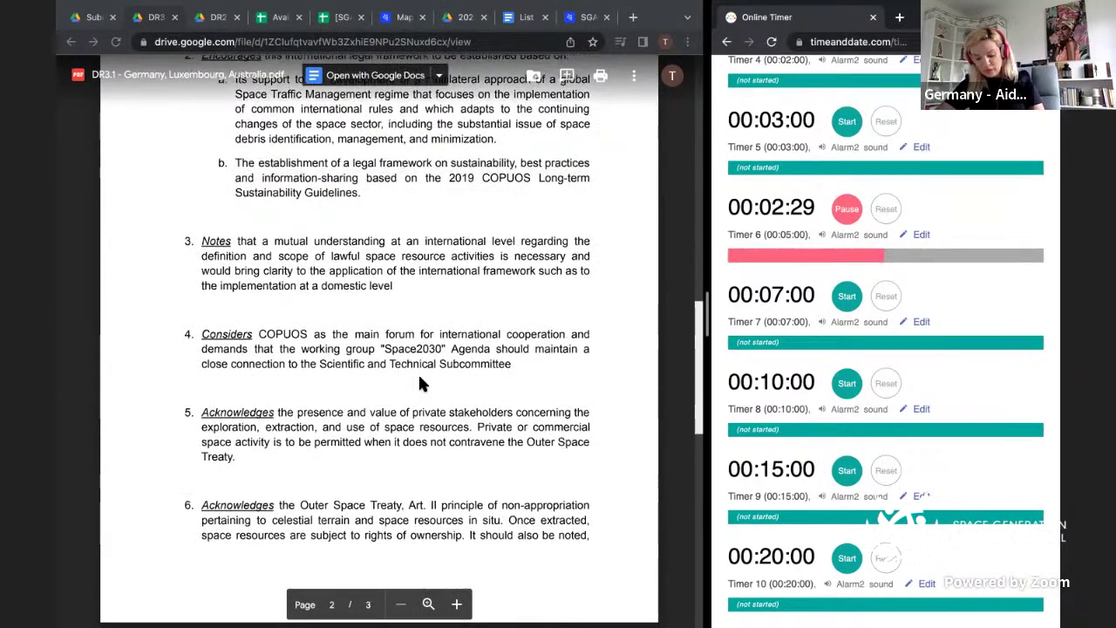
scroll(419, 384, "down", 2)
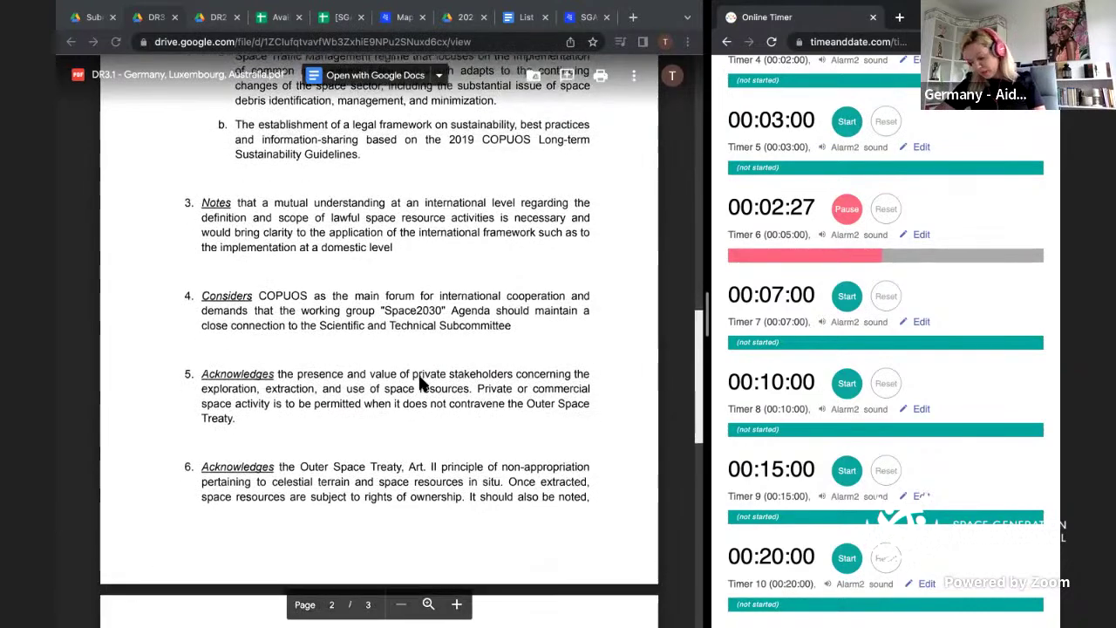
scroll(419, 384, "down", 2)
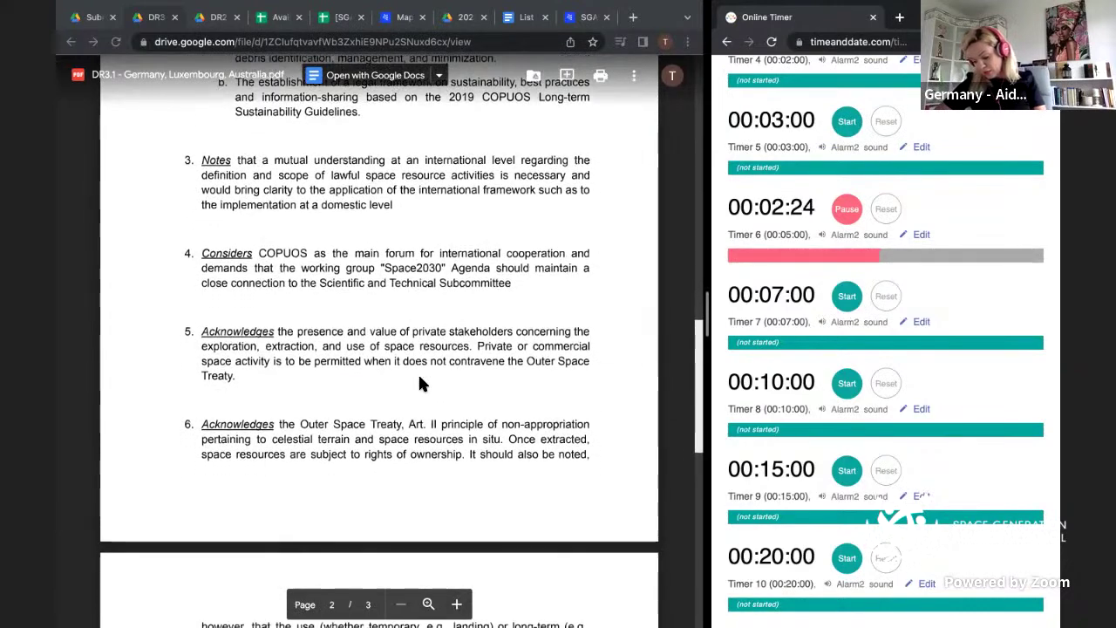
scroll(419, 384, "down", 2)
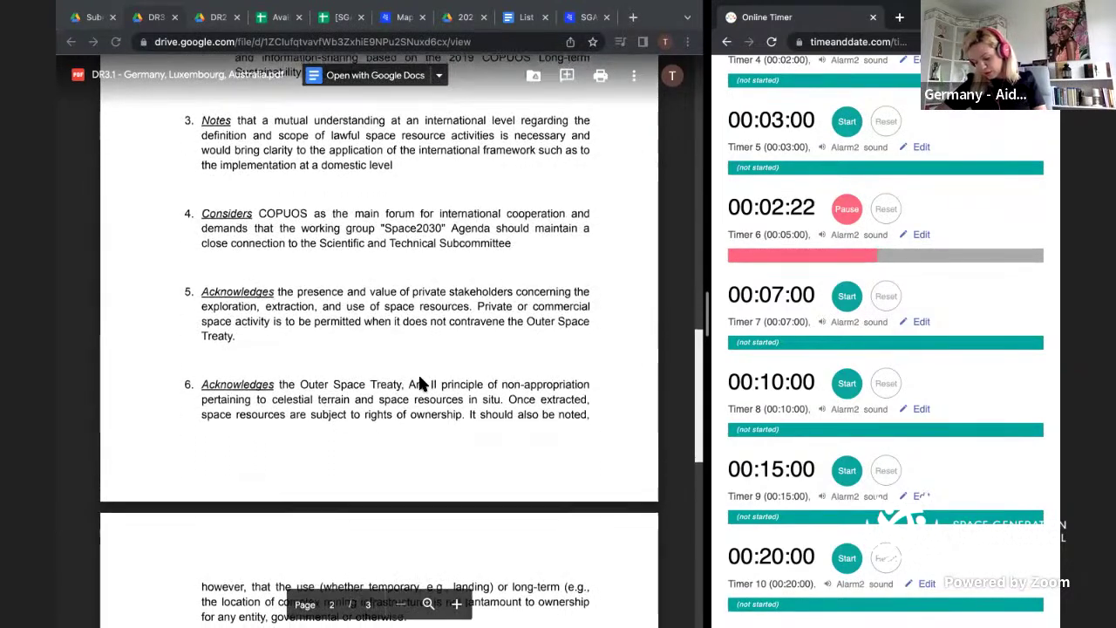
scroll(420, 384, "down", 1)
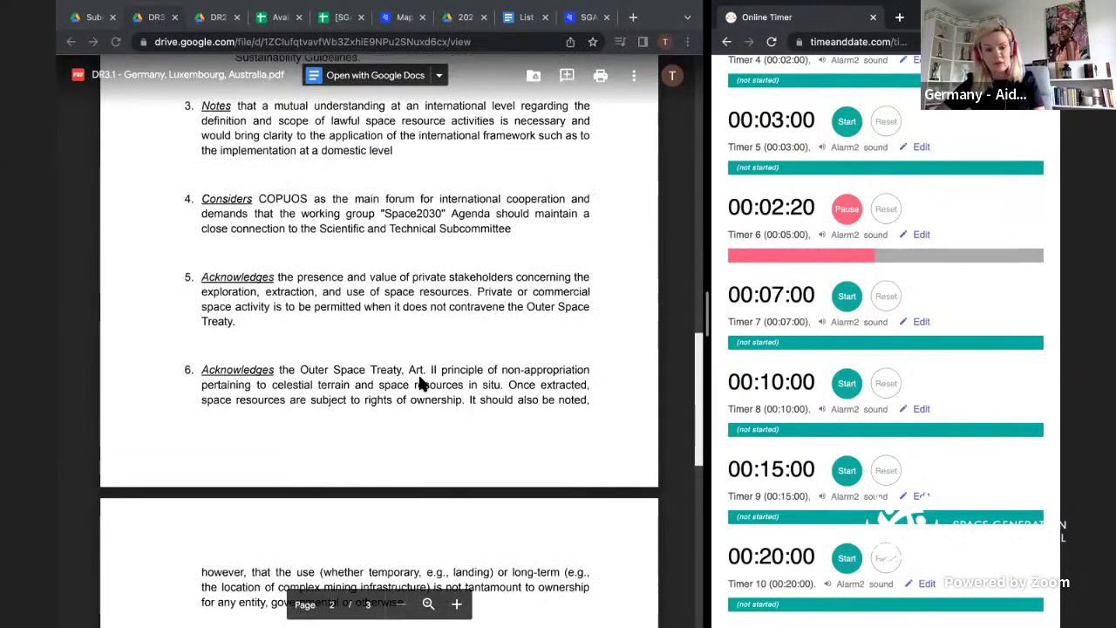
scroll(419, 384, "down", 1)
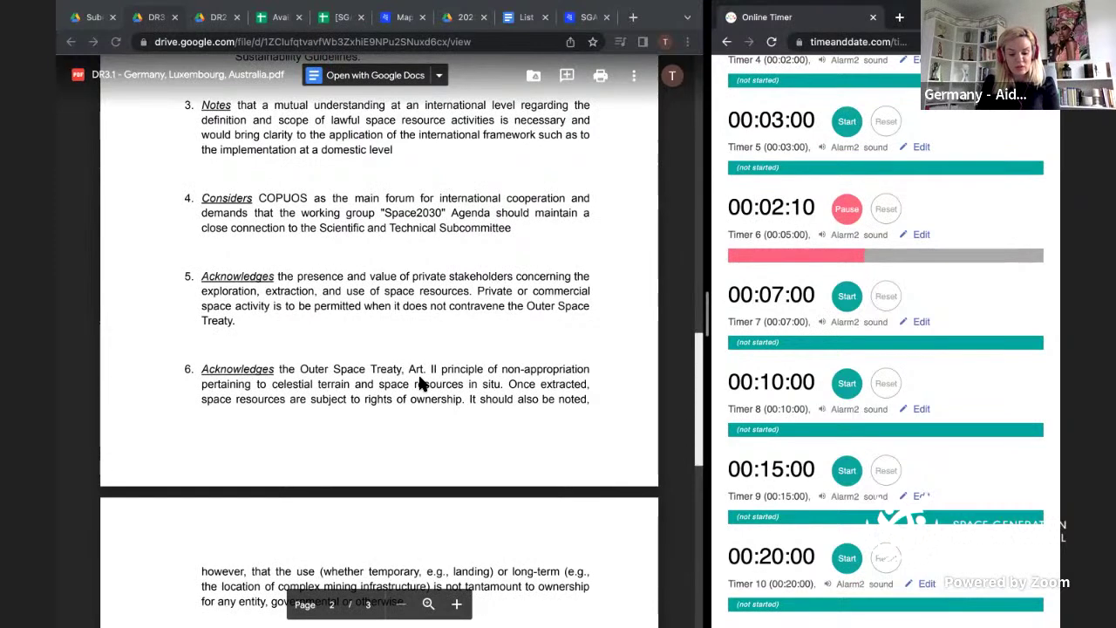
- Show clause 7 on page 3 of DR3.1 and return to clauses 3 to 6 on page 2
scroll(418, 384, "down", 2)
scroll(418, 384, "down", 2)
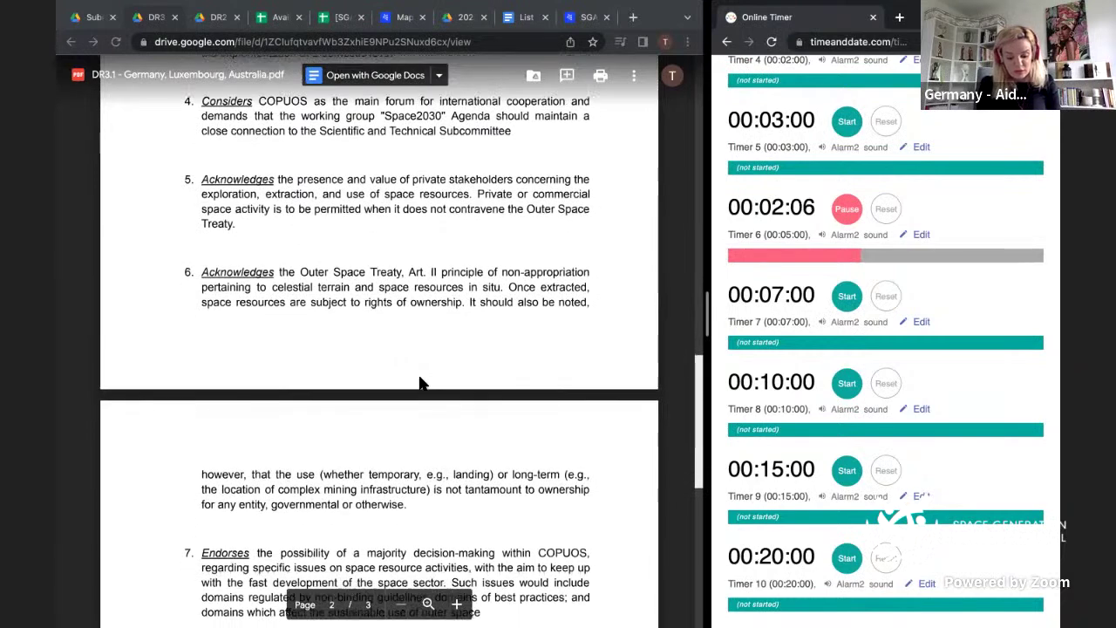
scroll(419, 384, "down", 1)
scroll(418, 384, "down", 1)
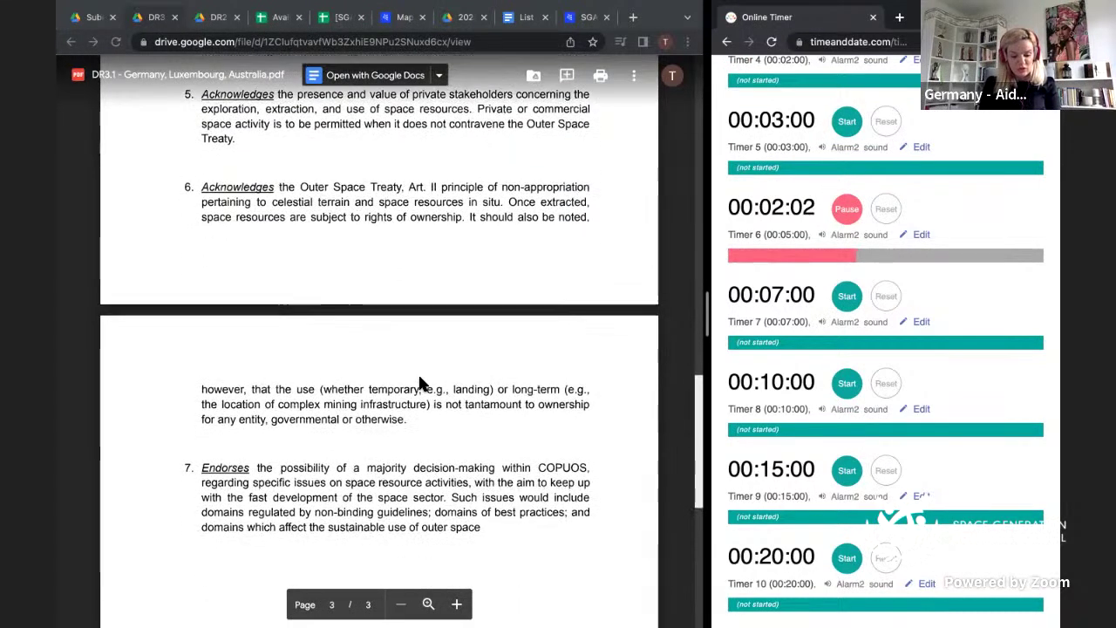
scroll(421, 383, "down", 1)
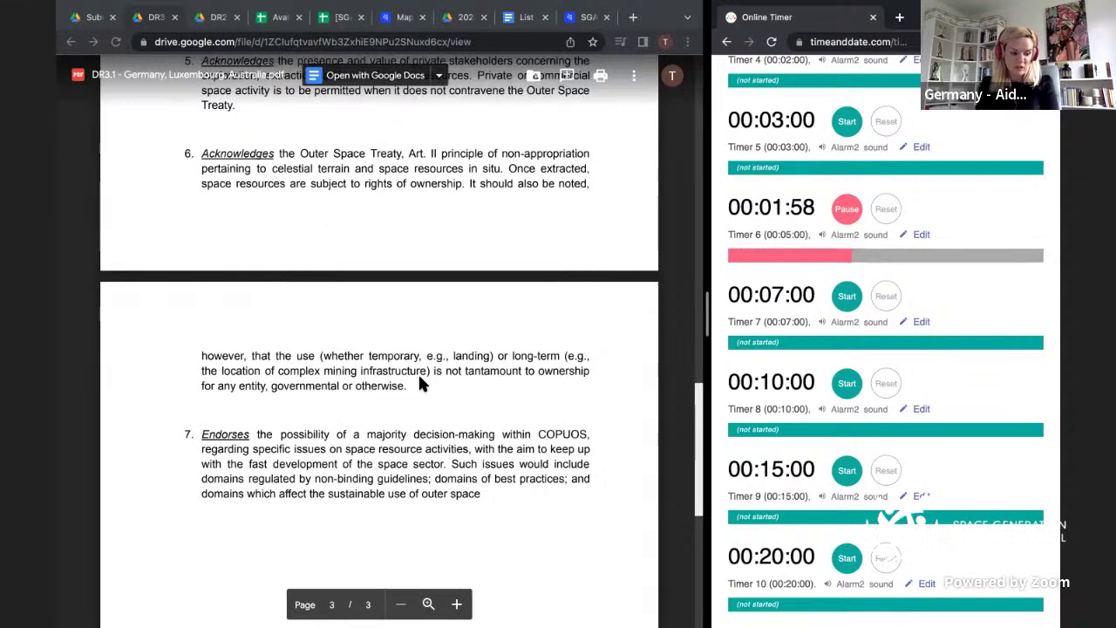
scroll(419, 380, "up", 4)
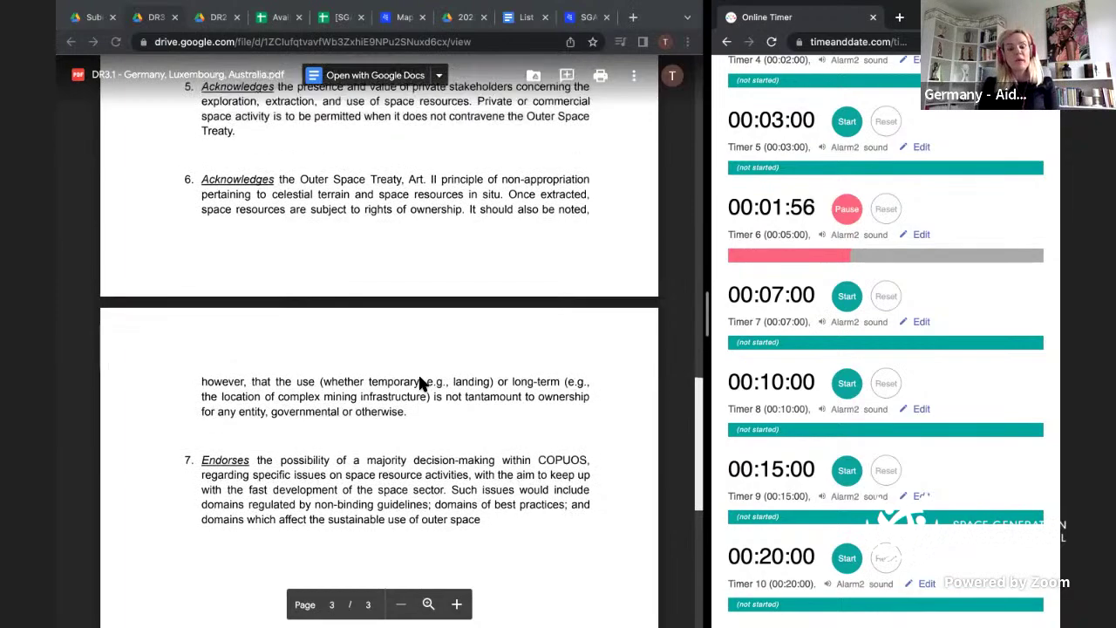
scroll(419, 384, "up", 3)
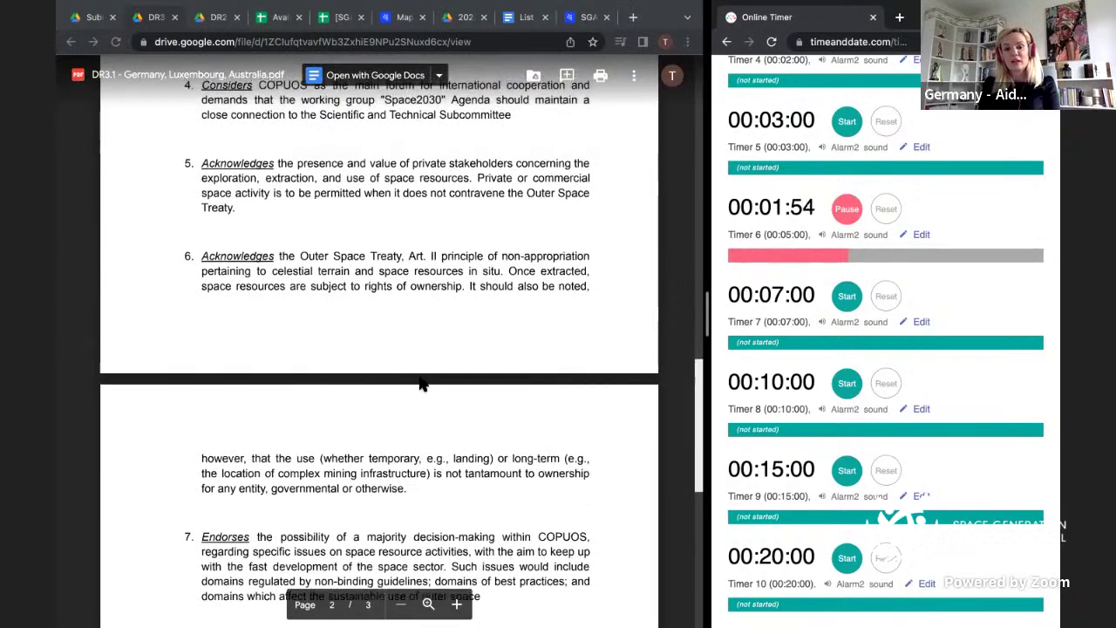
scroll(418, 384, "up", 1)
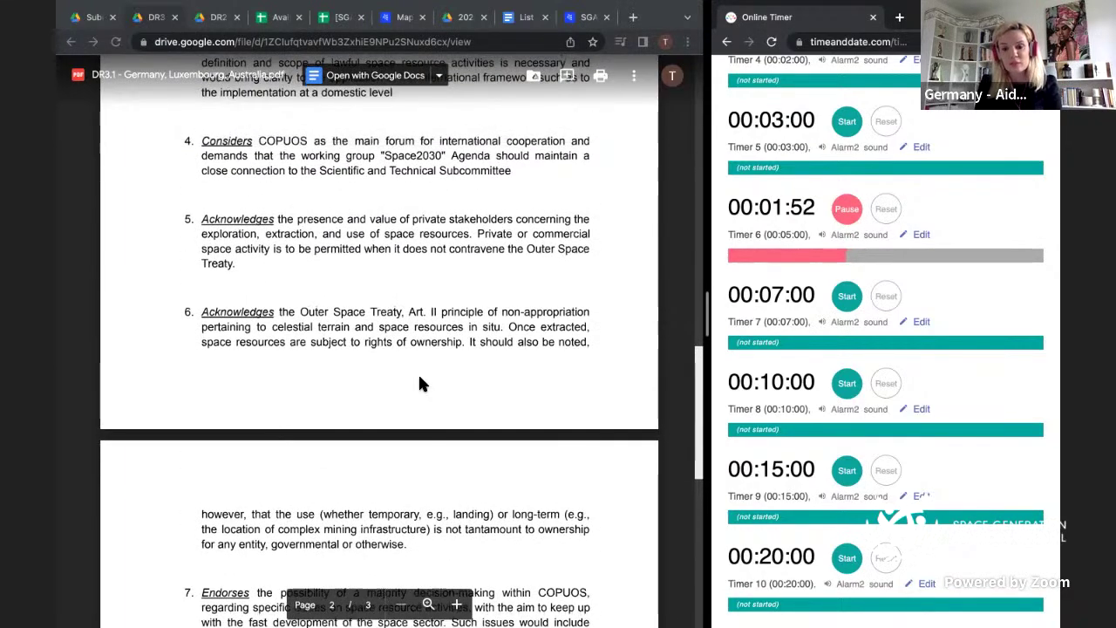
scroll(419, 384, "up", 4)
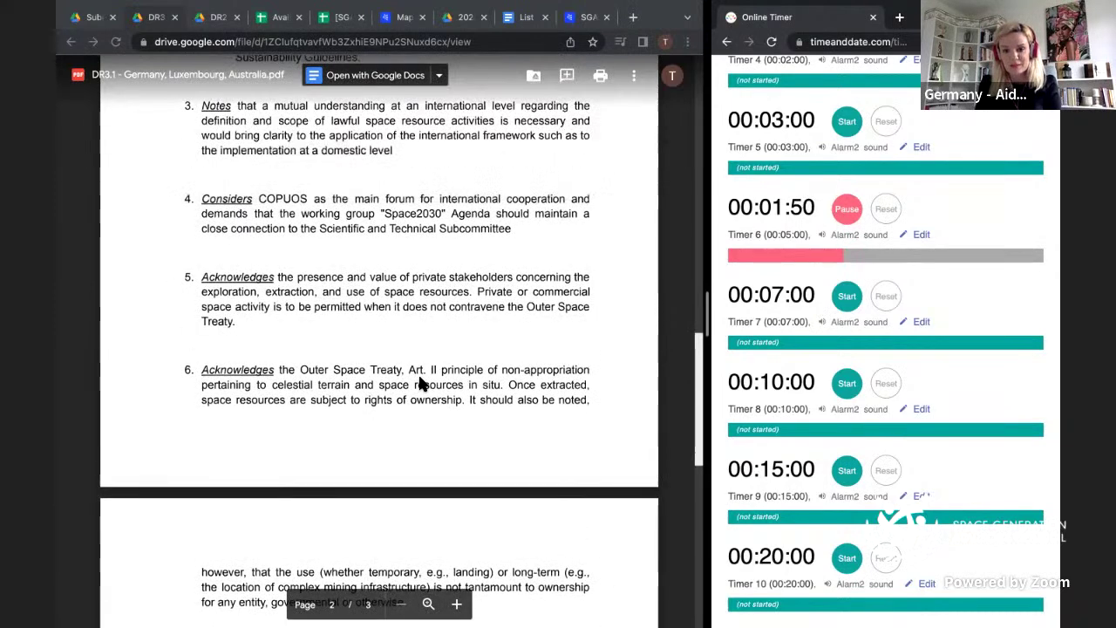
scroll(419, 384, "up", 3)
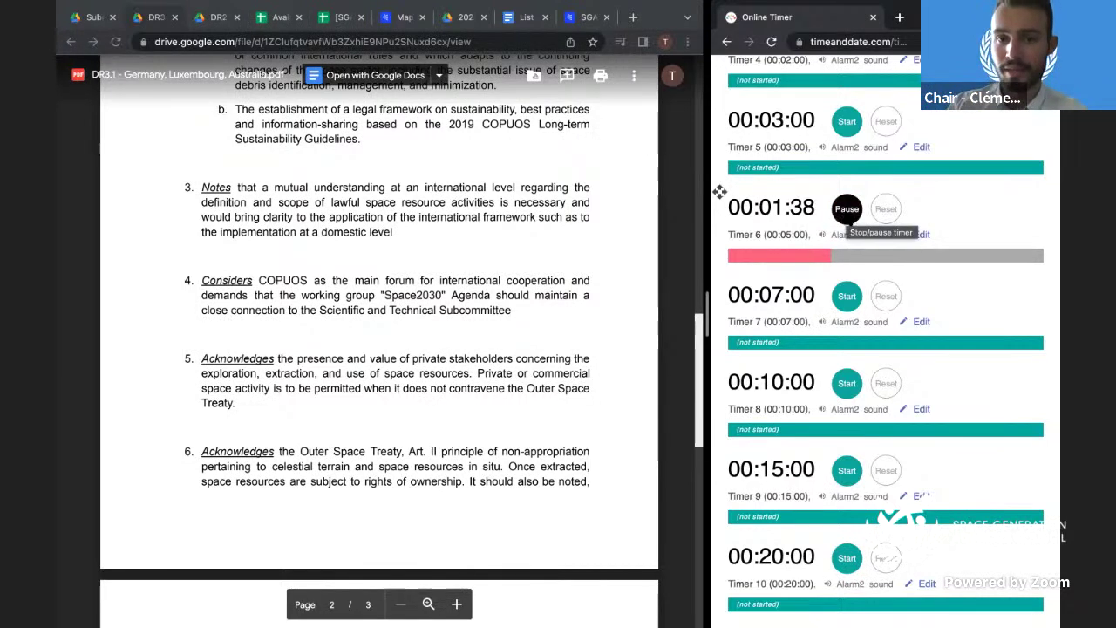
- Pause and resume the 5-minute timer while keeping clauses 3 to 6 of DR3.1 on display
left_click(849, 215)
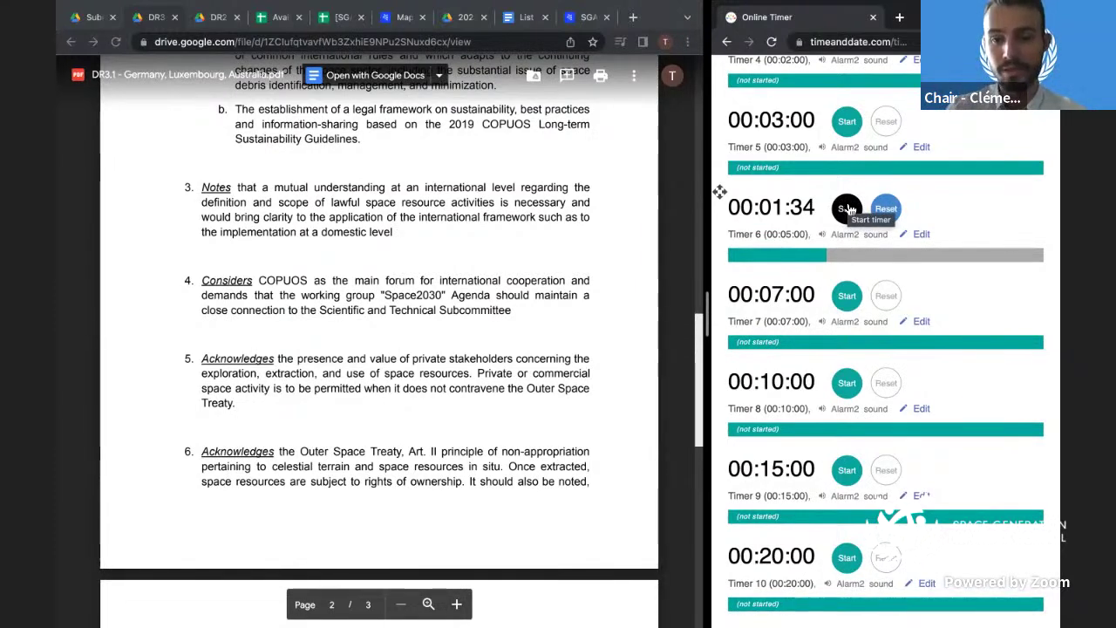
left_click(847, 208)
mouse_move(850, 176)
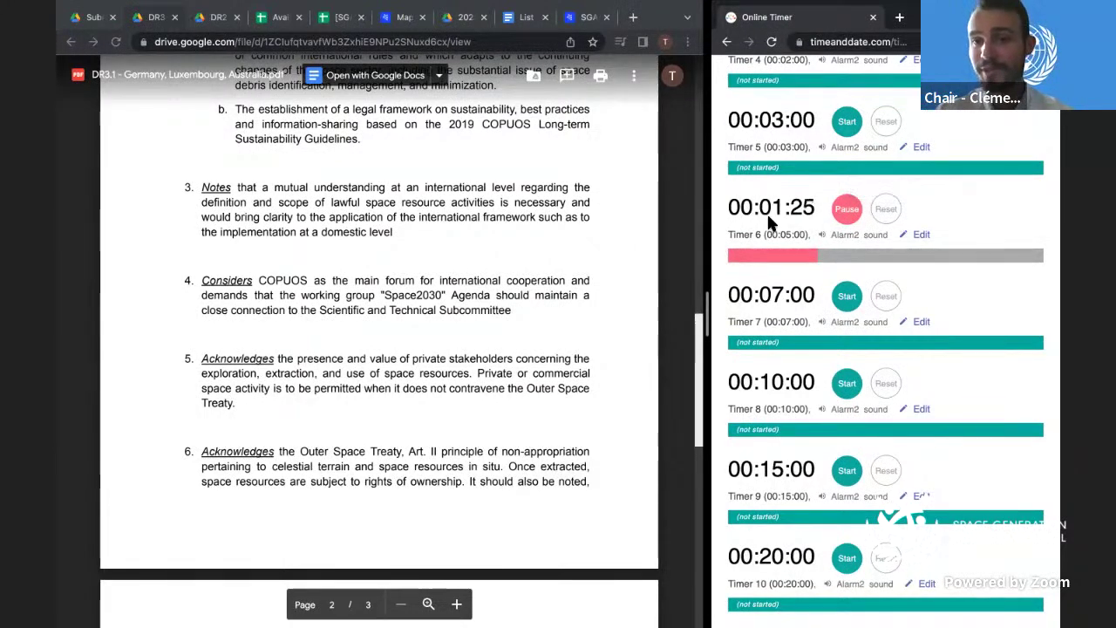
scroll(595, 362, "down", 1)
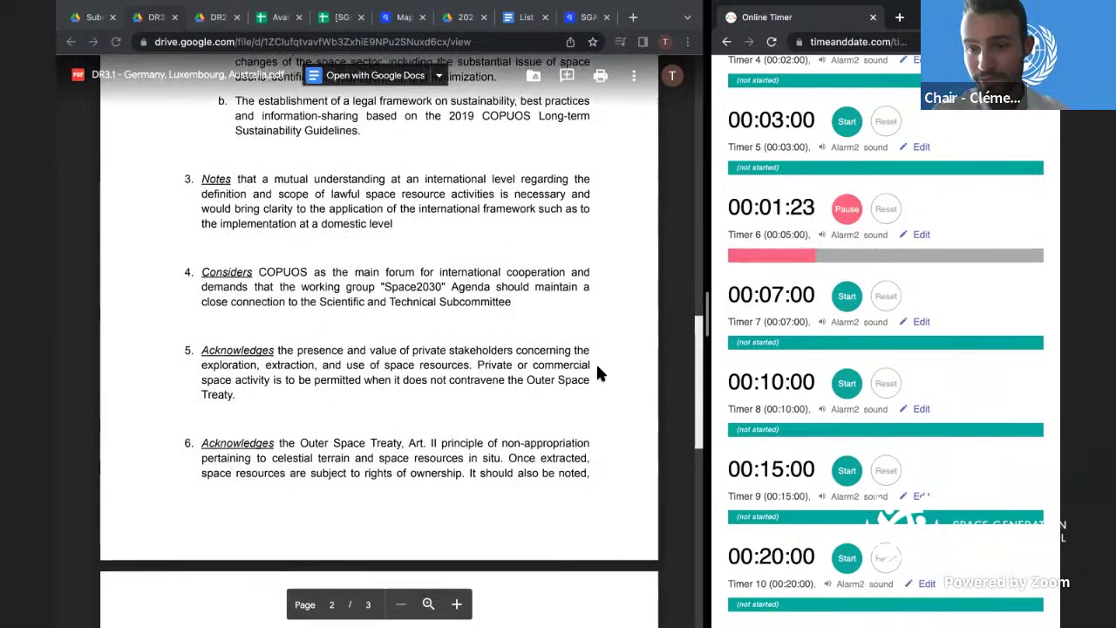
scroll(598, 367, "down", 2)
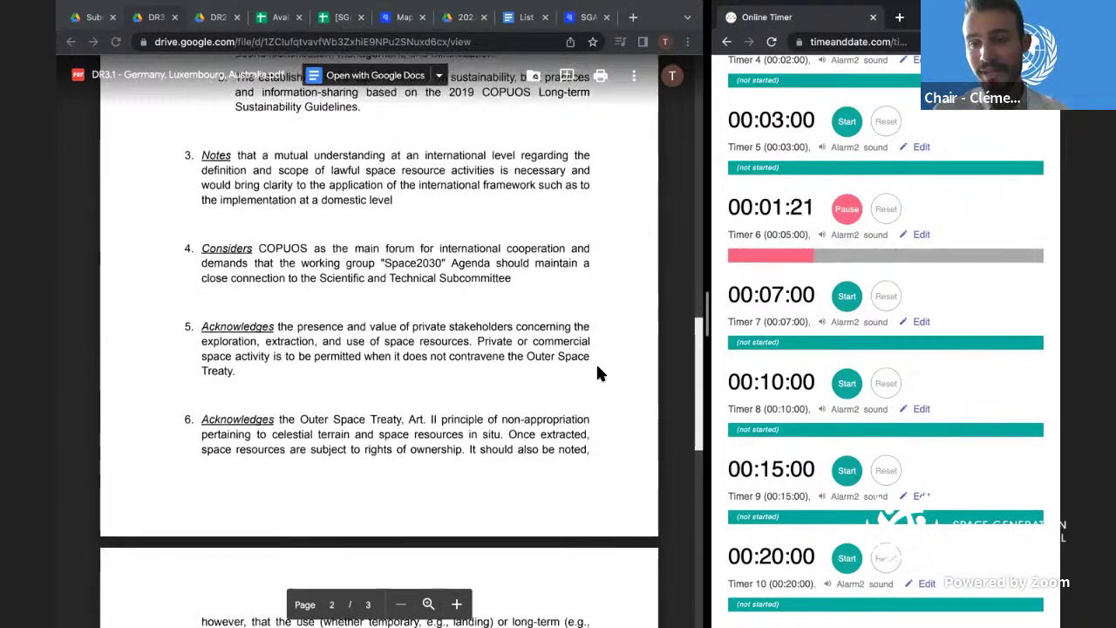
scroll(597, 373, "up", 3)
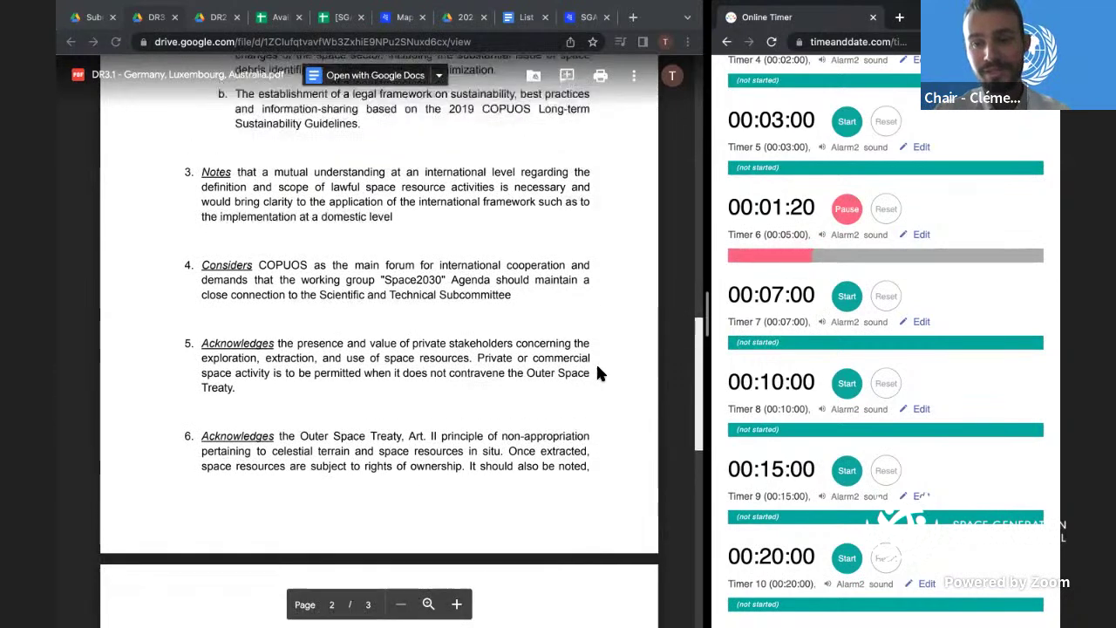
scroll(597, 373, "up", 1)
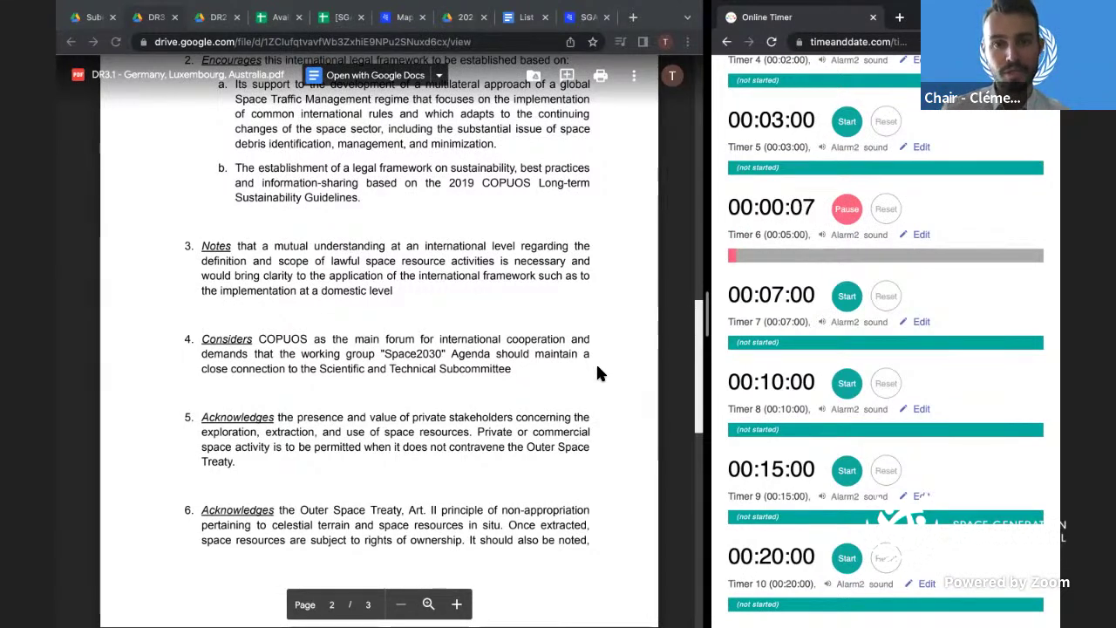
- Stop the 5-minute timer and reset it to 00:05:00, keeping DR3.1 on display
left_click(847, 210)
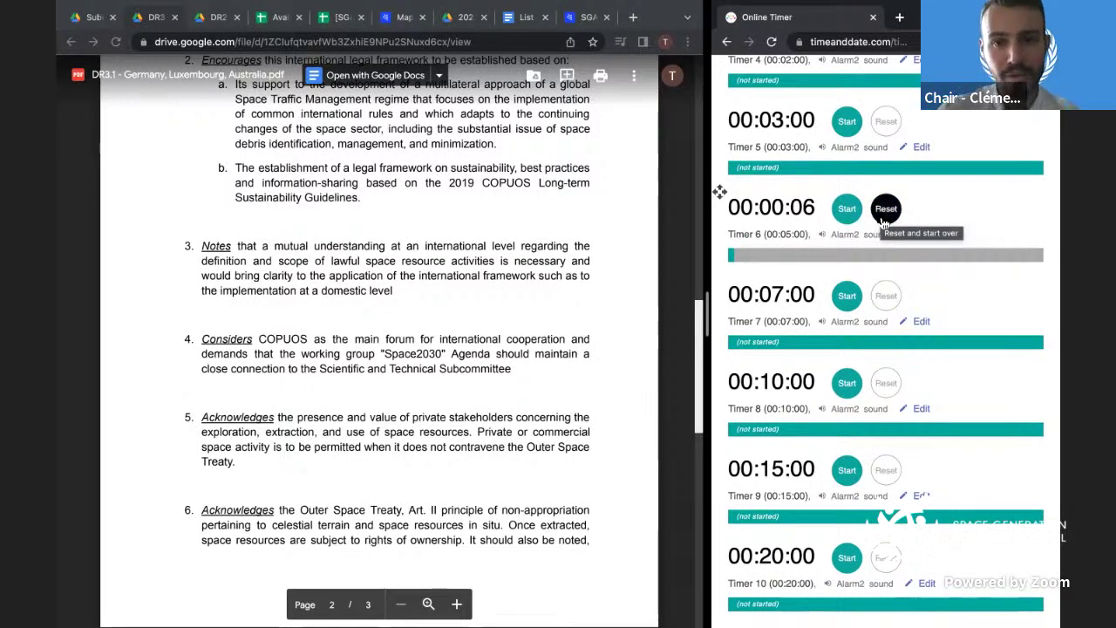
left_click(883, 220)
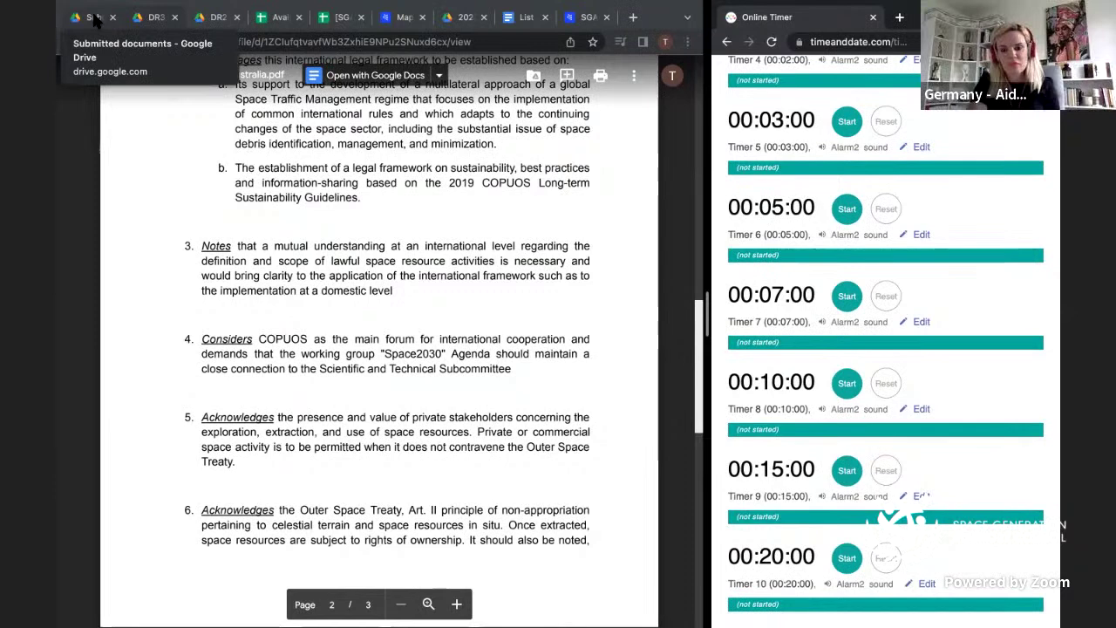
left_click(156, 19)
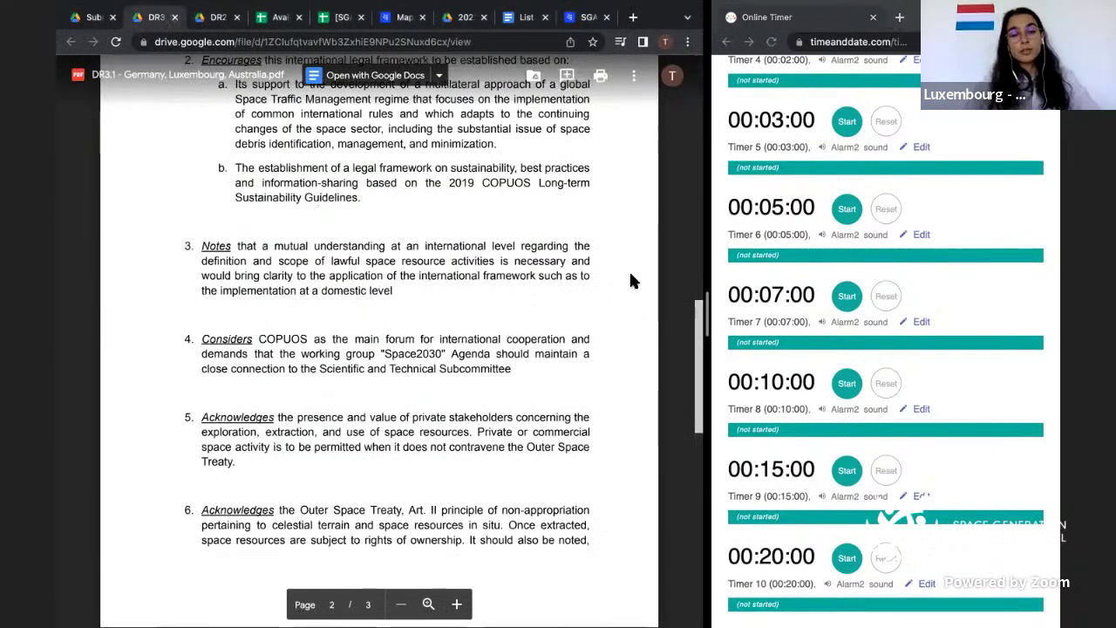
scroll(761, 240, "up", 1)
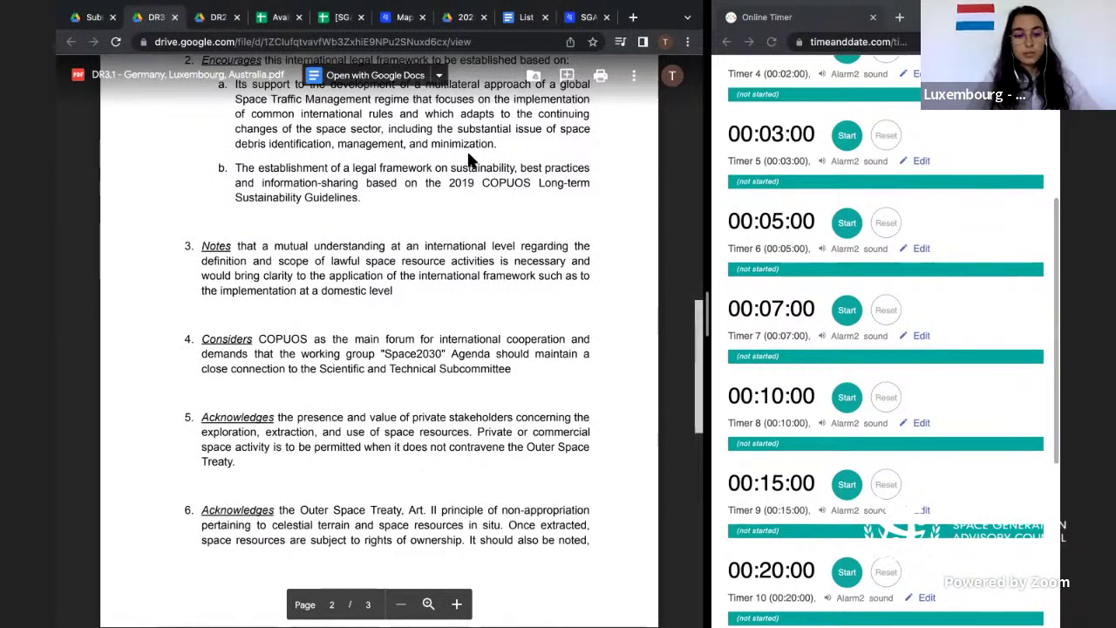
- Log "QnA (5 mins)" in cell AP23 of the rapporteur sheet's Formal Debate page, below Luxembourg's motion
left_click(340, 17)
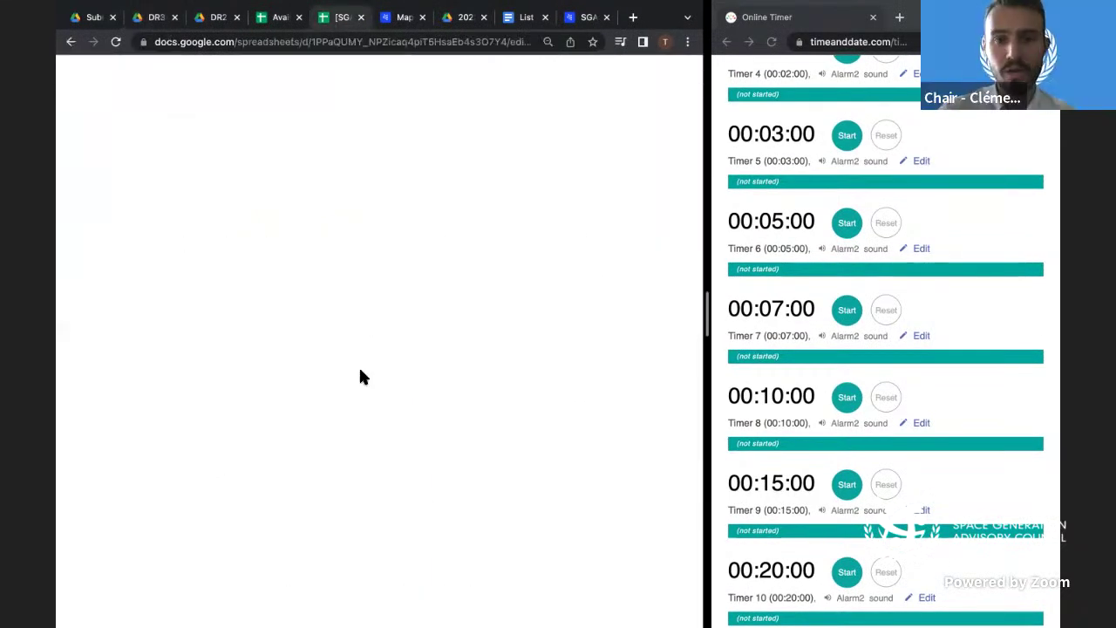
double_click(383, 405)
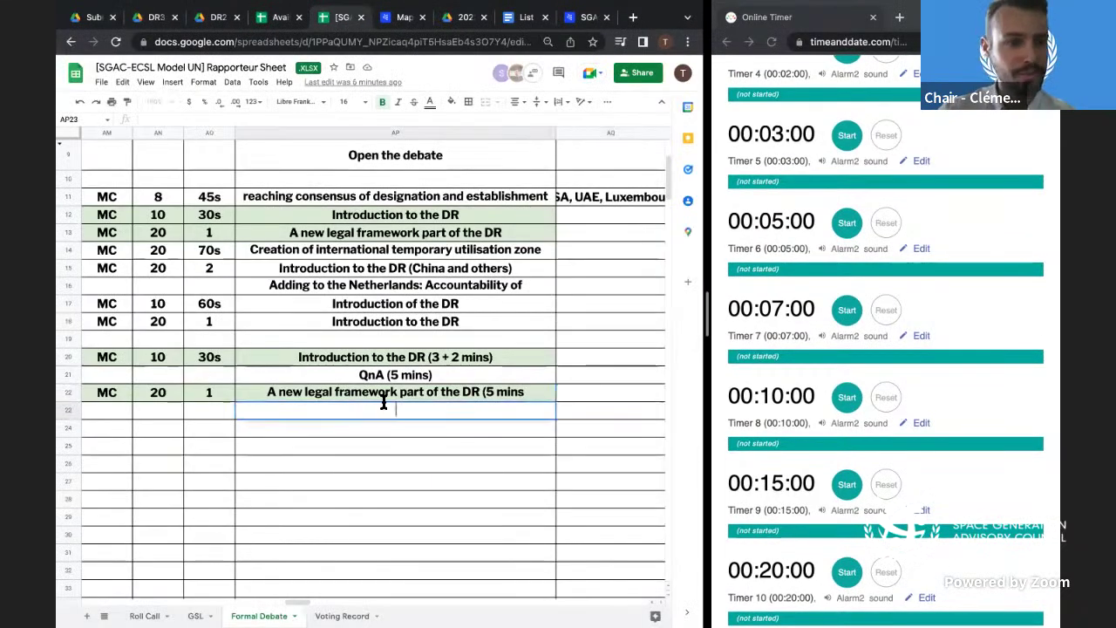
double_click(500, 393)
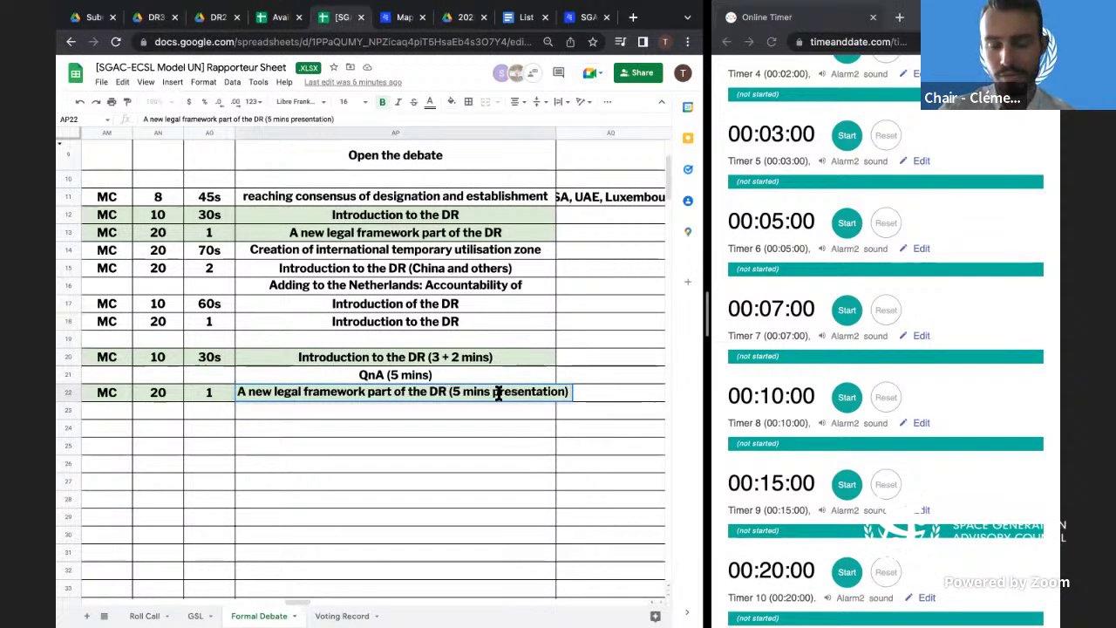
left_click(464, 412)
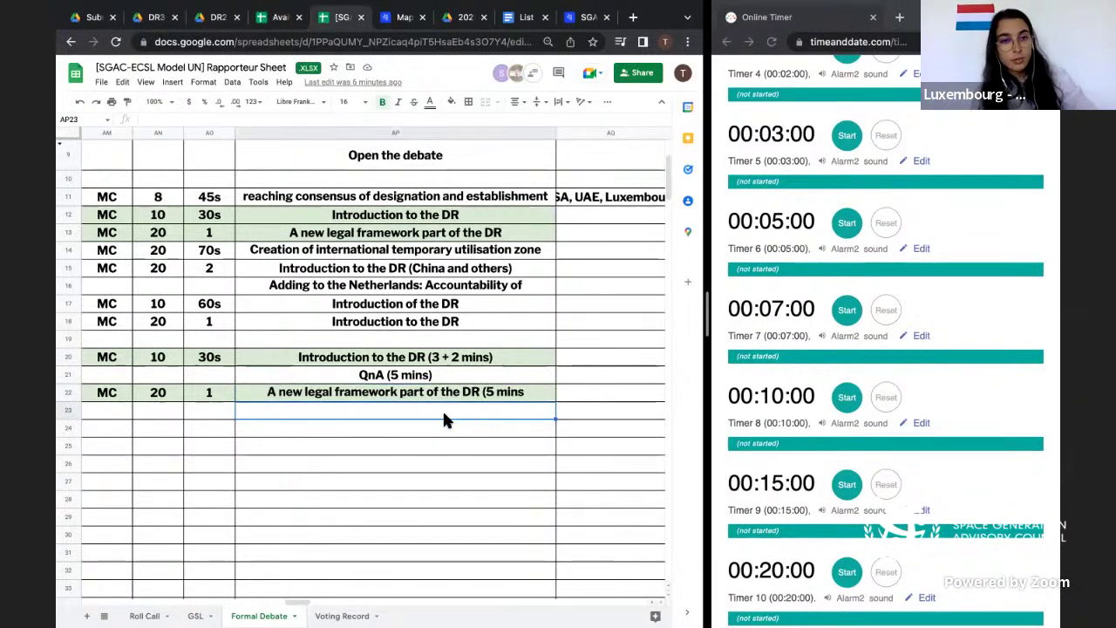
type("QnA ")
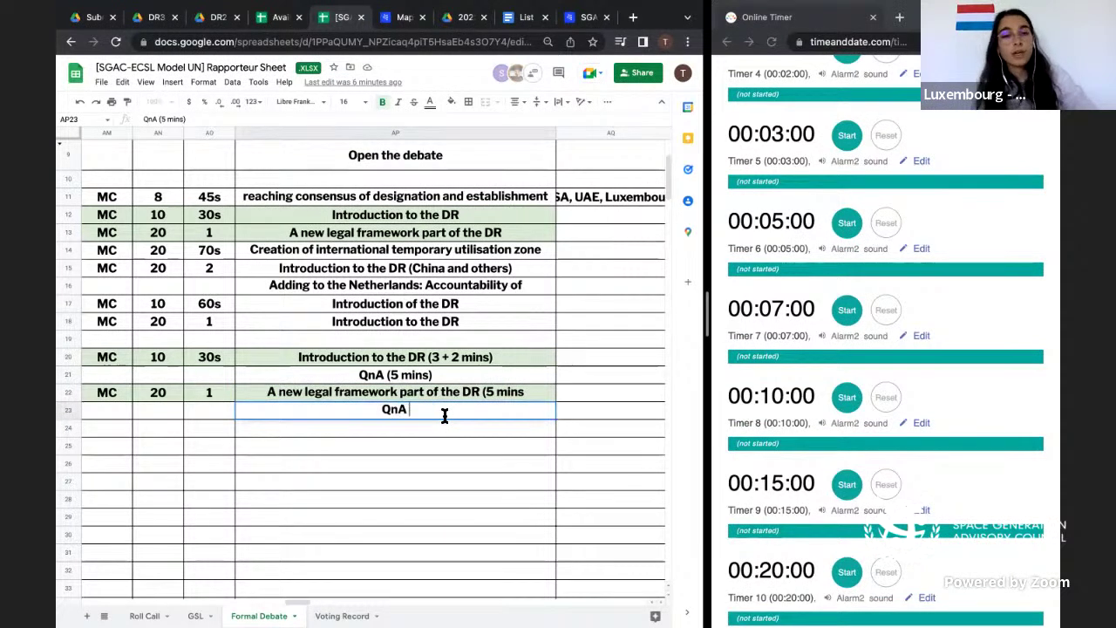
type("(5")
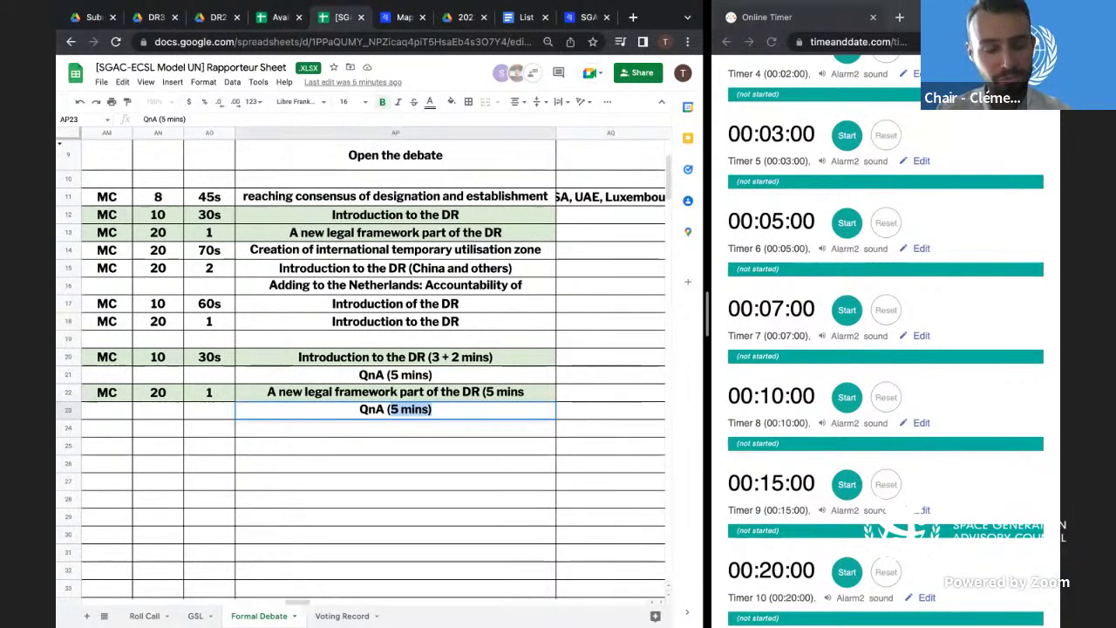
type("mins)")
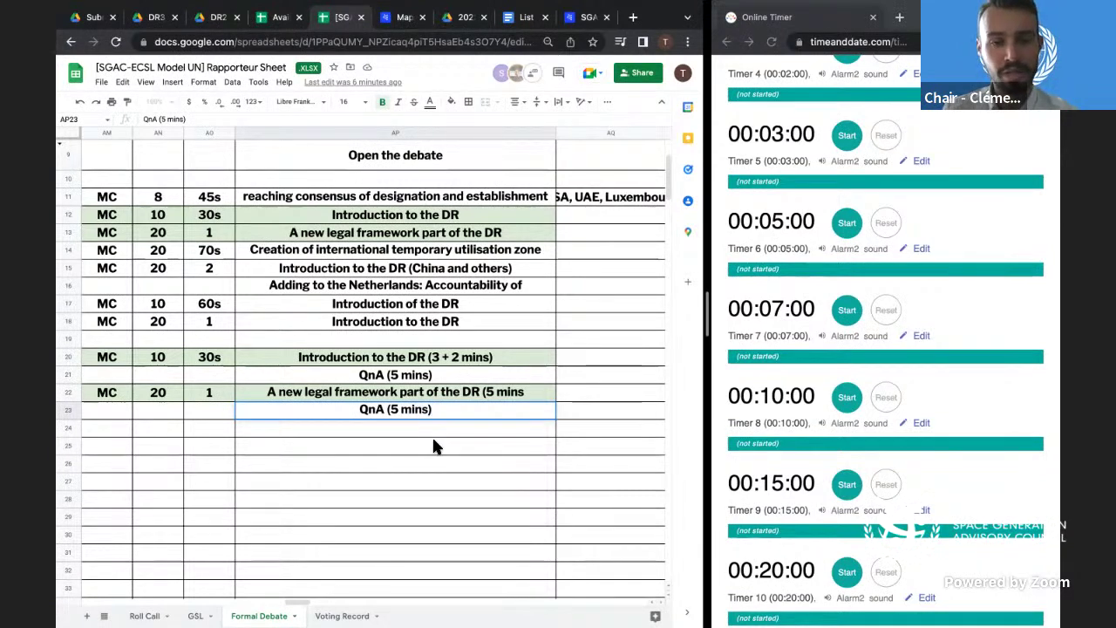
left_click(433, 441)
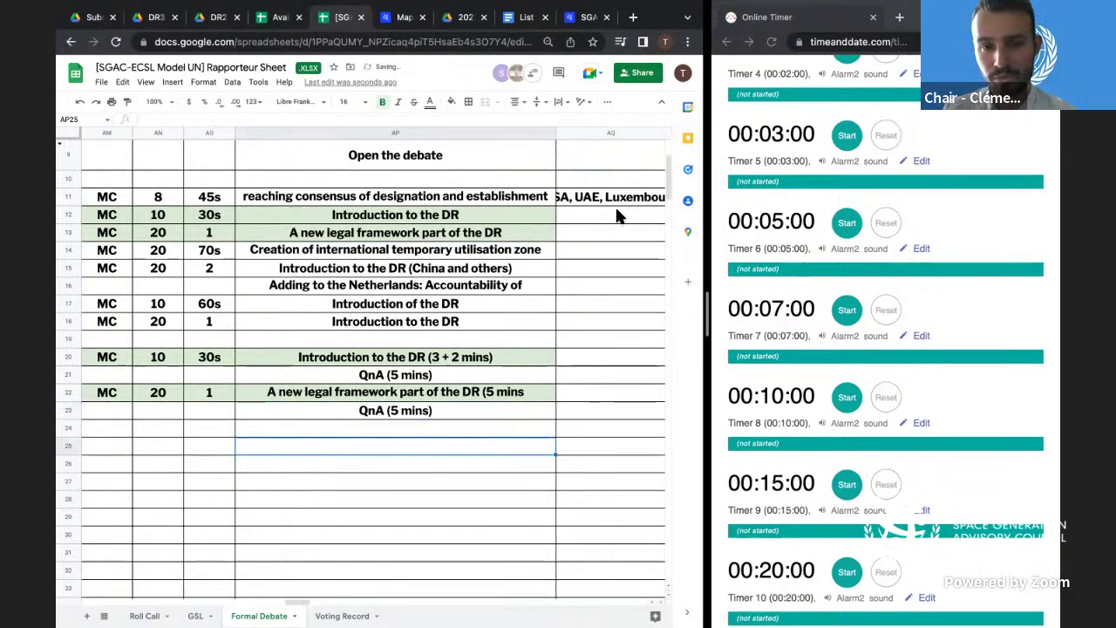
- Show page 3 of DR2.1 briefly and return to DR3.1's operative clauses on page 2
left_click(218, 22)
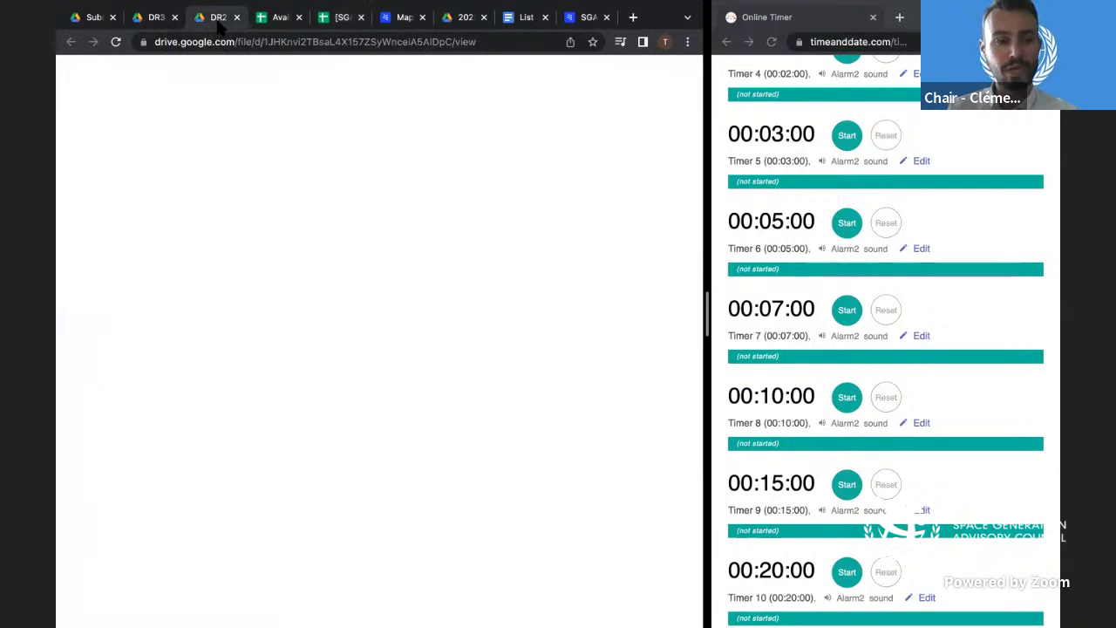
scroll(185, 124, "up", 4)
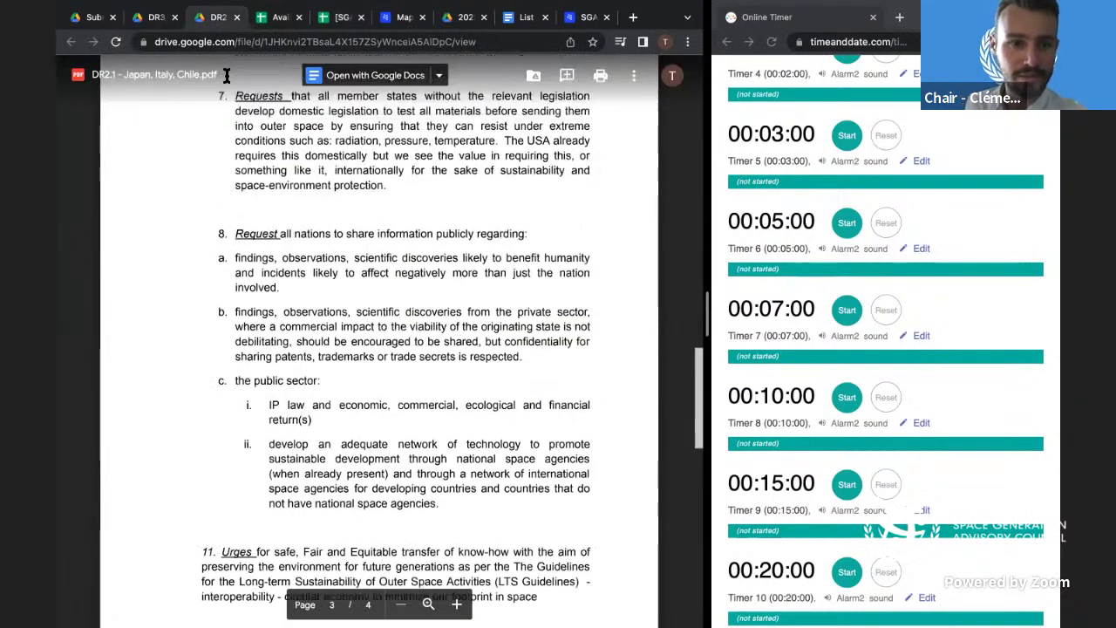
key("ctrl+shift+Tab")
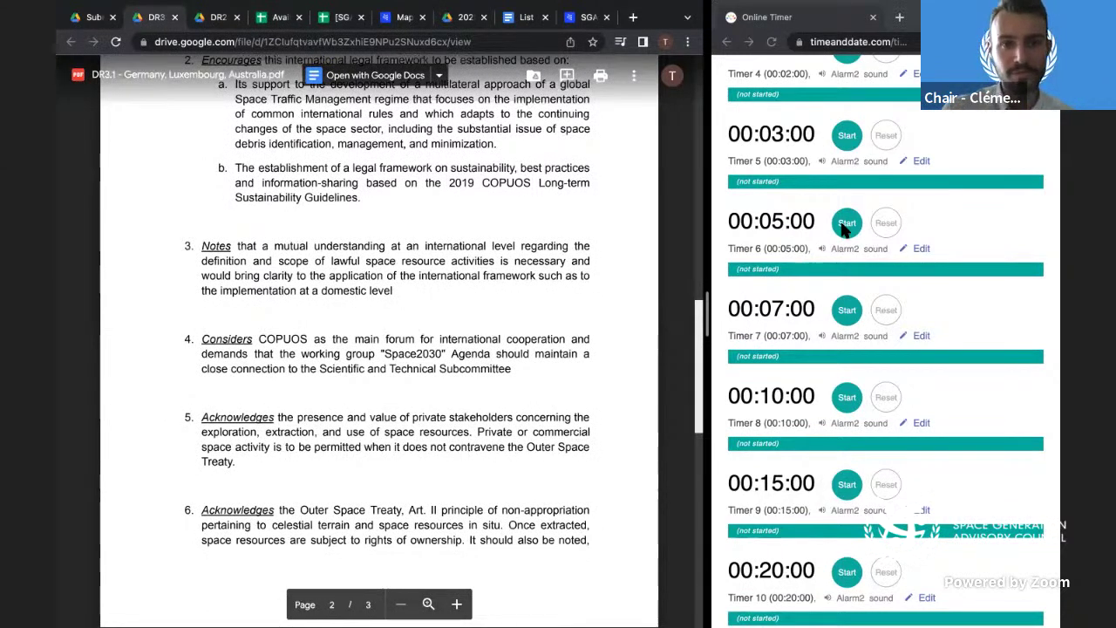
left_click(785, 231)
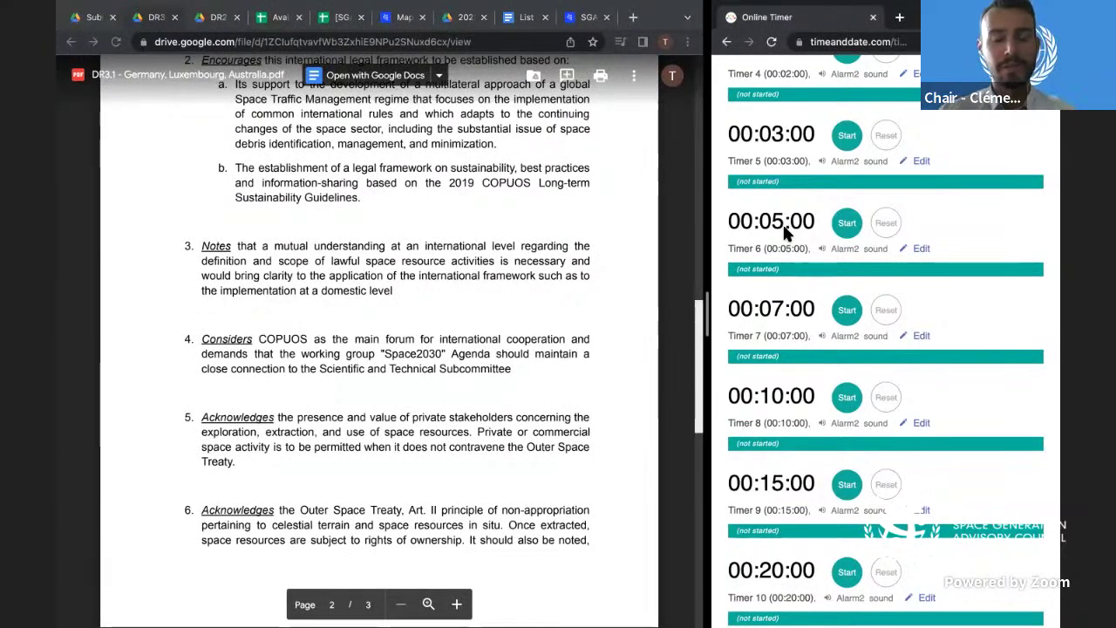
- Review DR3.1 from its sponsors and signatories through the preamble to the start of operative clause 1
scroll(222, 160, "up", 1)
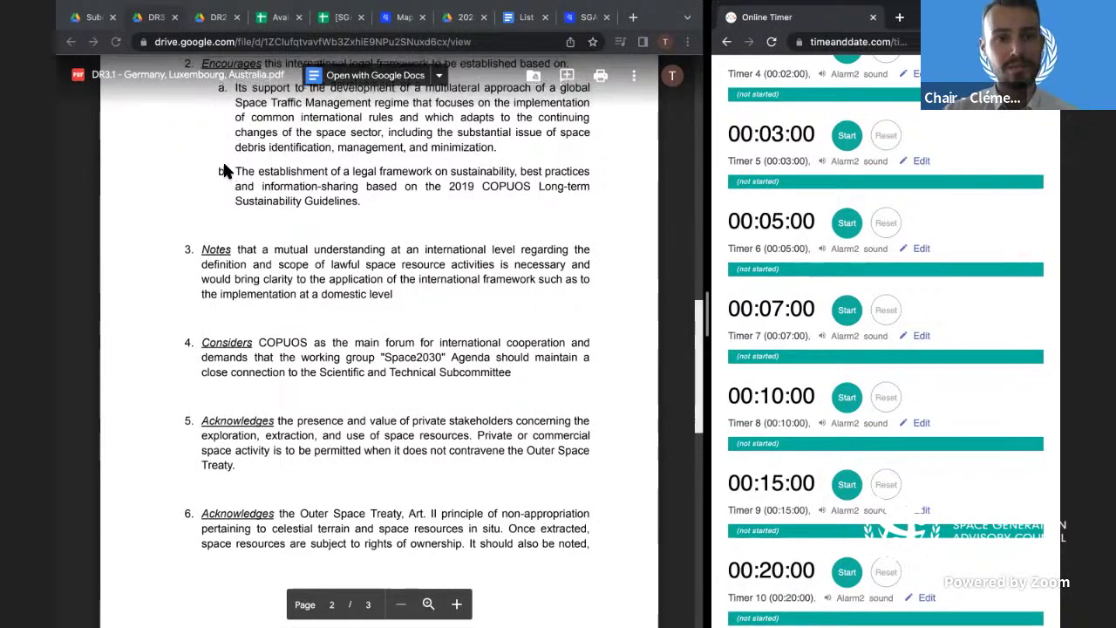
scroll(224, 166, "up", 15)
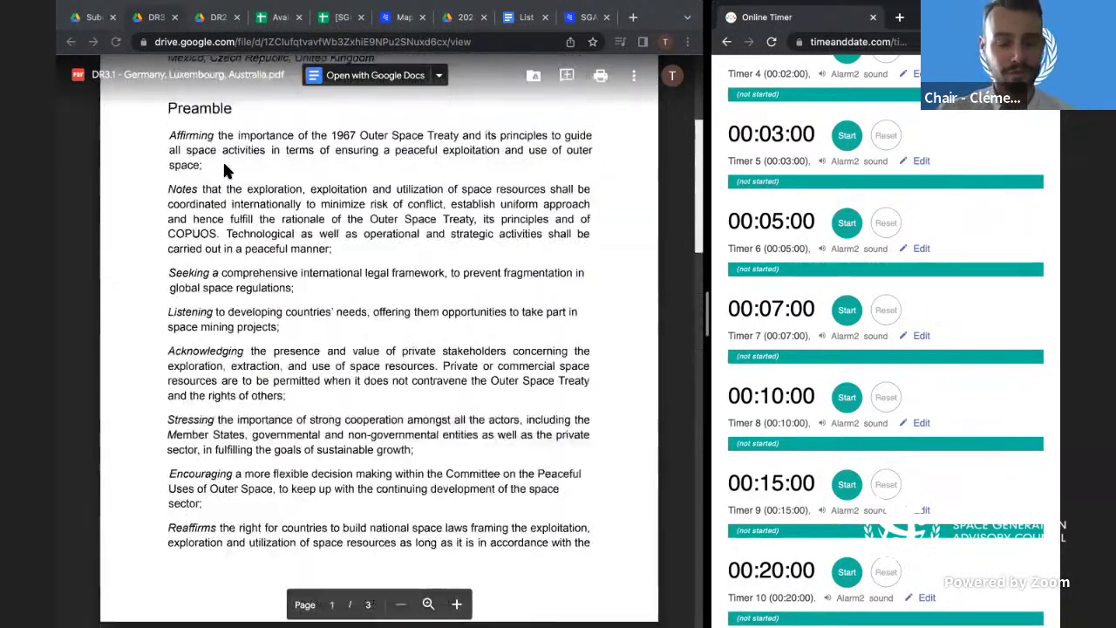
scroll(224, 170, "up", 2)
scroll(224, 170, "down", 2)
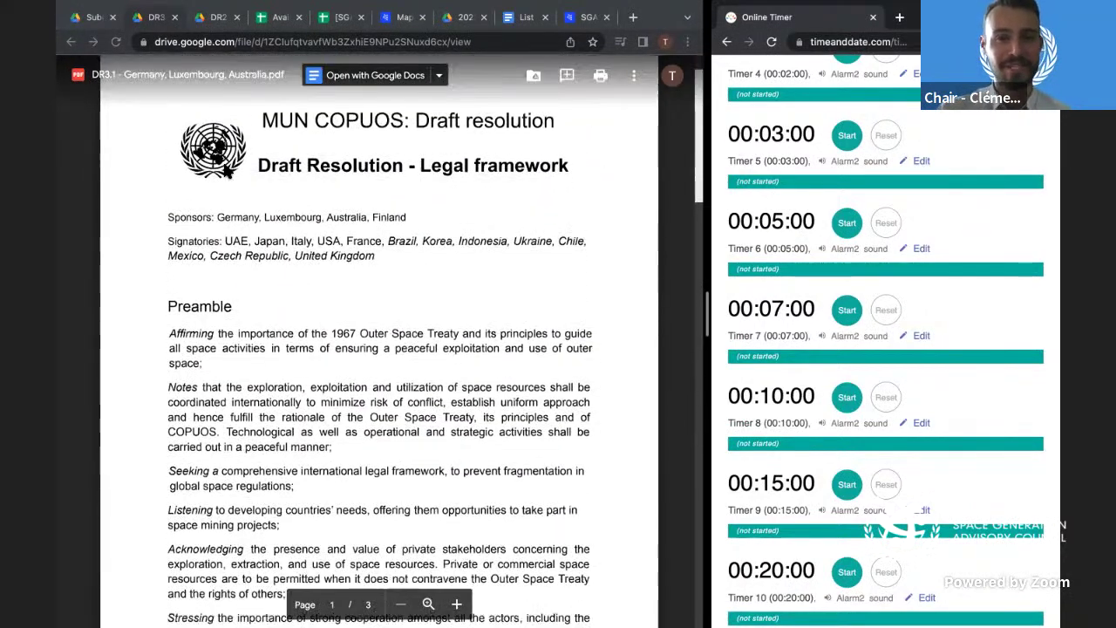
scroll(224, 170, "down", 4)
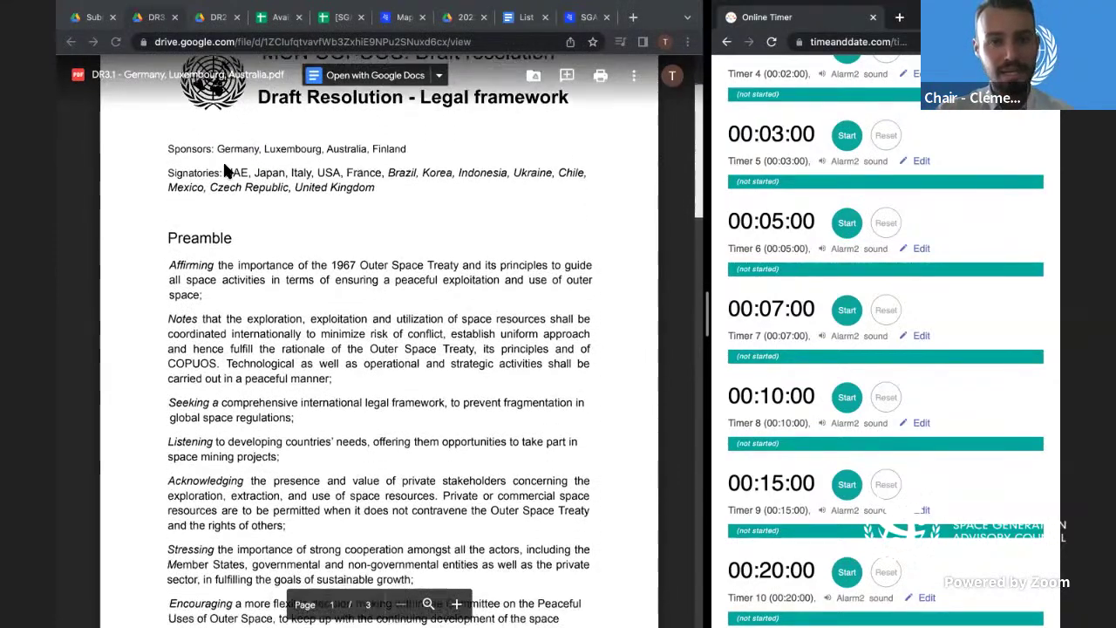
scroll(224, 170, "down", 3)
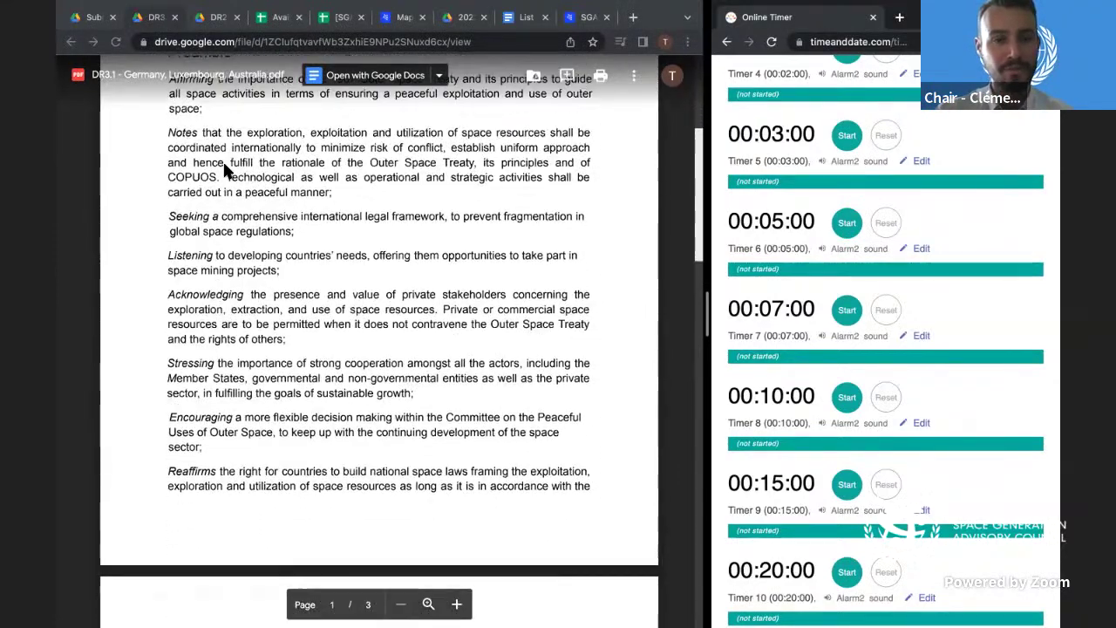
scroll(224, 170, "down", 4)
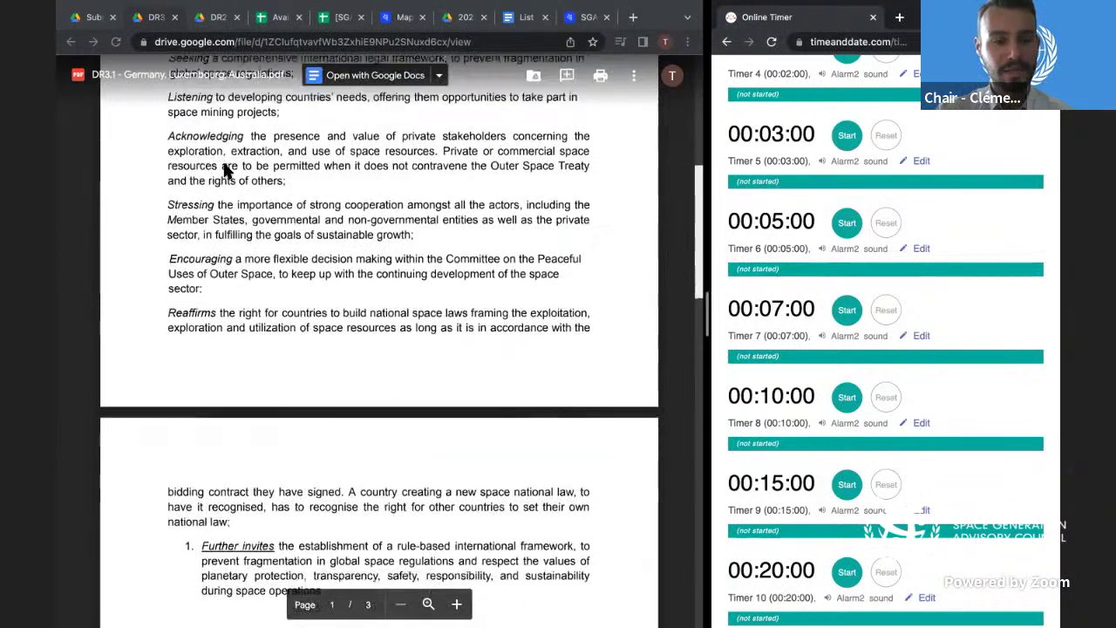
left_click(93, 17)
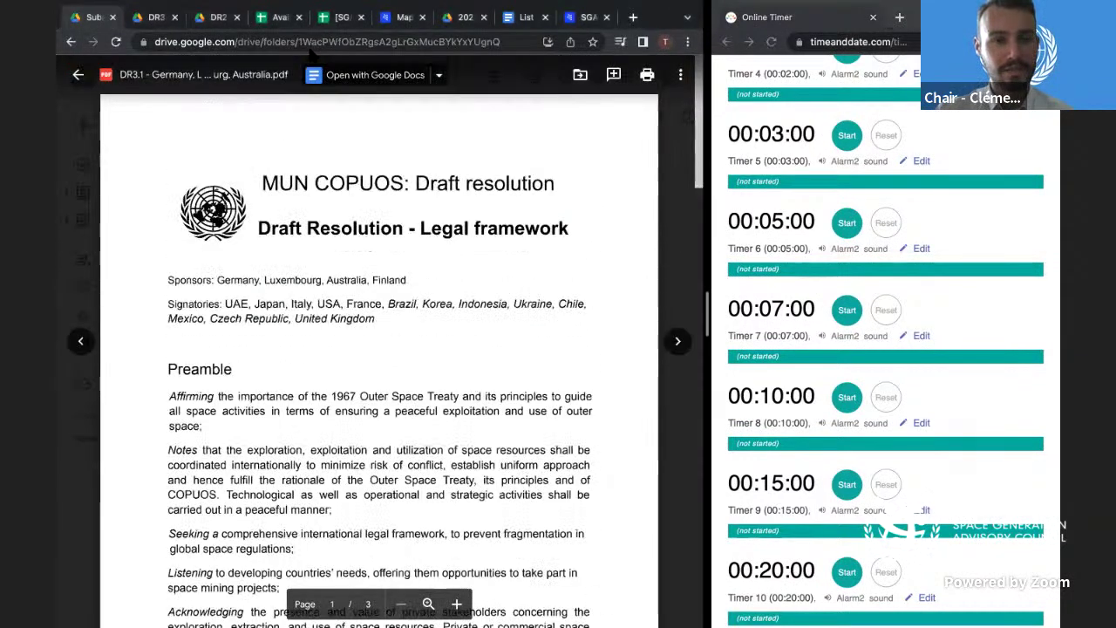
- Add Belgium and United States of America to cells AL24 and AL25 of the Formal Debate sheet, below the QnA row
left_click(337, 18)
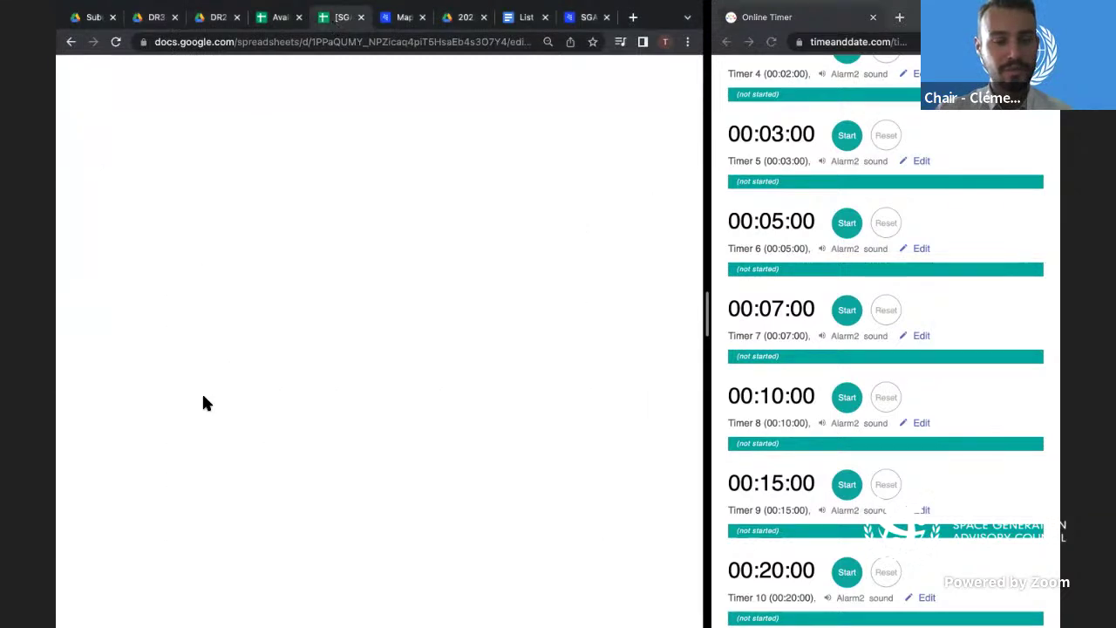
left_click(157, 438)
left_click(113, 425)
scroll(111, 424, "left", 3)
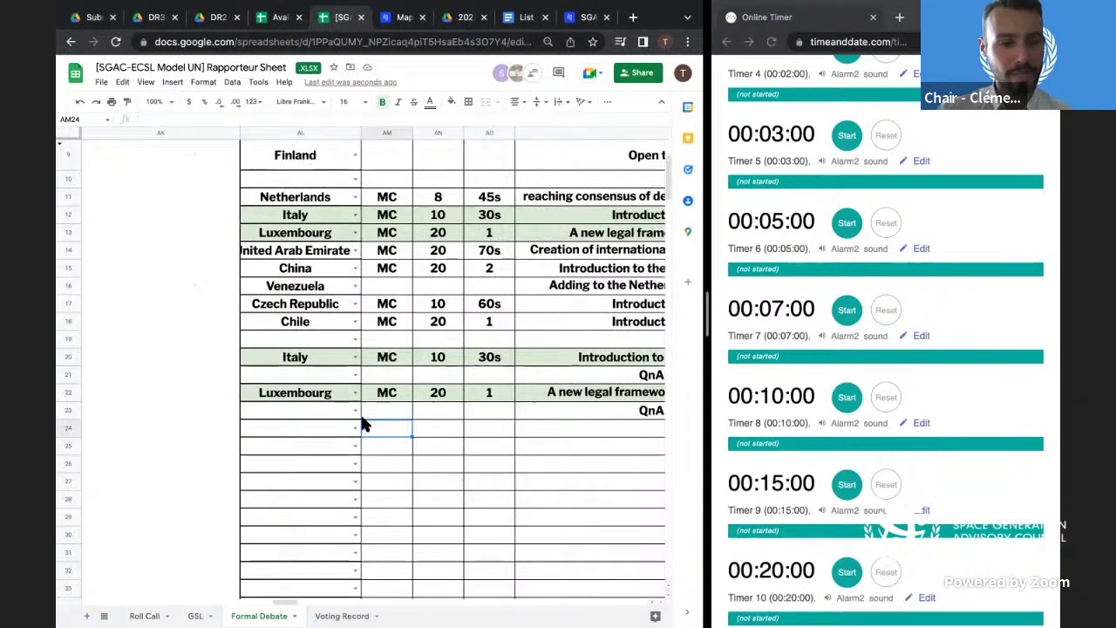
left_click(353, 429)
type("bel")
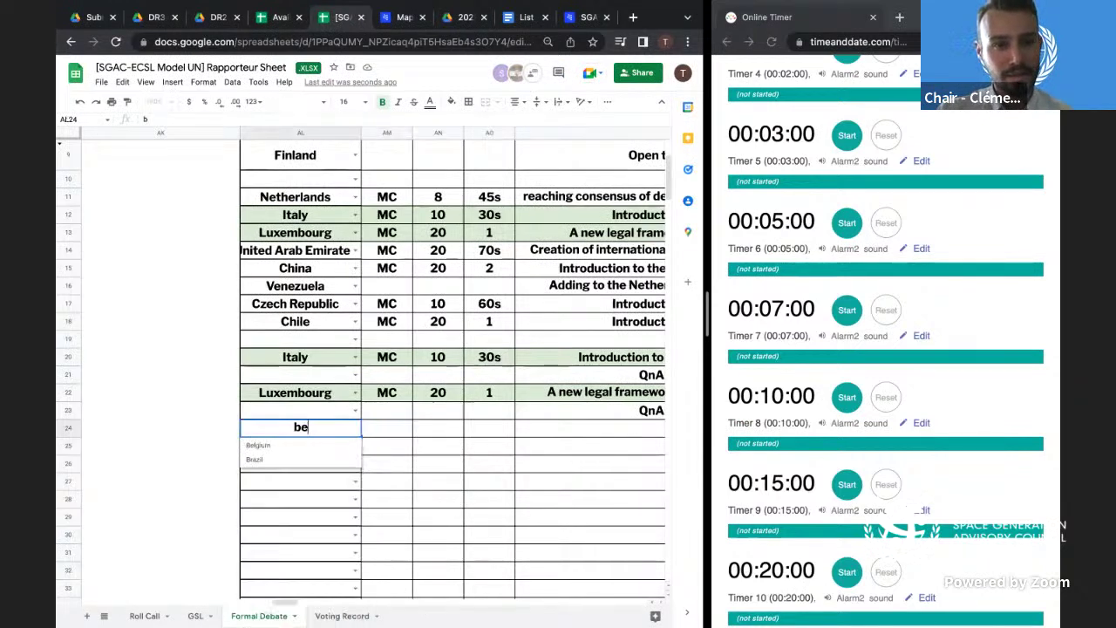
key("Return")
key("Return")
type("U")
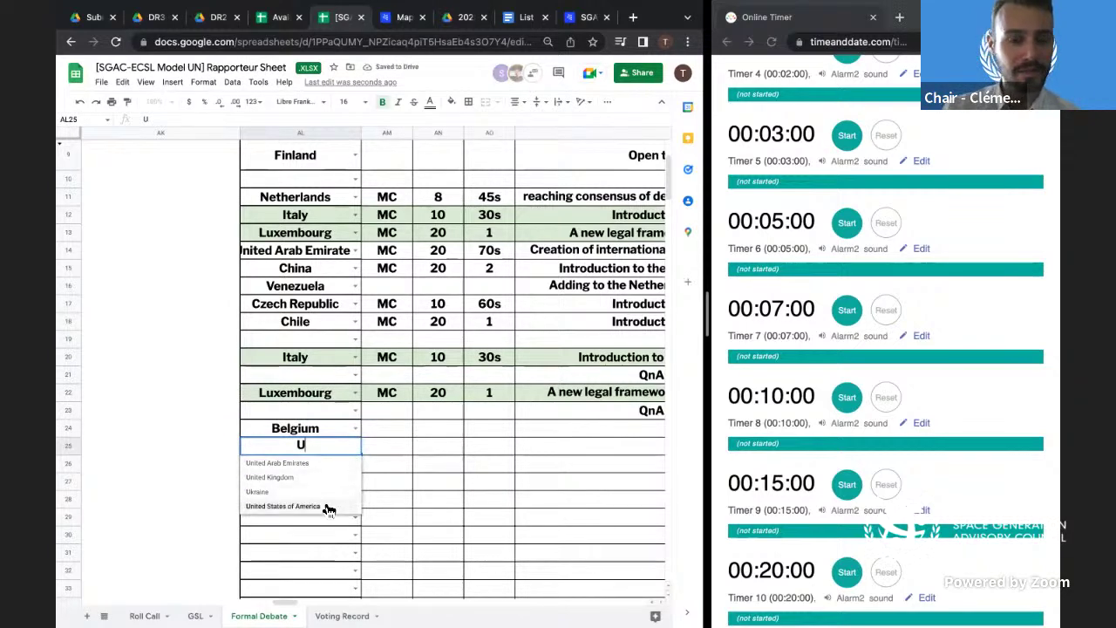
left_click(327, 505)
- Add Netherlands and Italy to the country list in cells AL26 and AL27
left_click(355, 468)
type("neh")
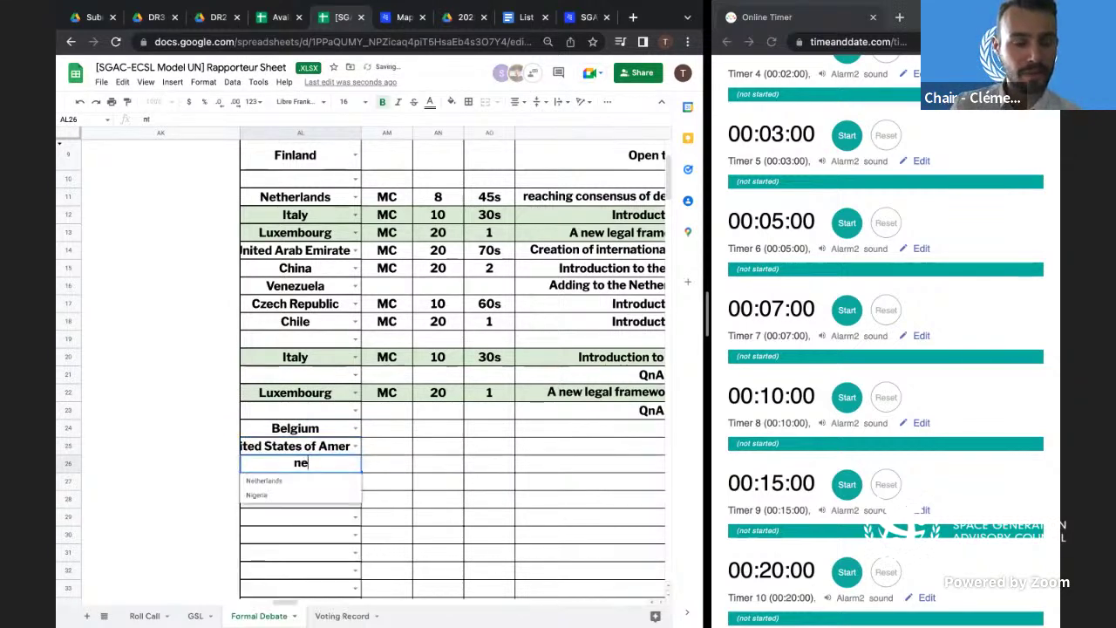
key("BackSpace")
type("the")
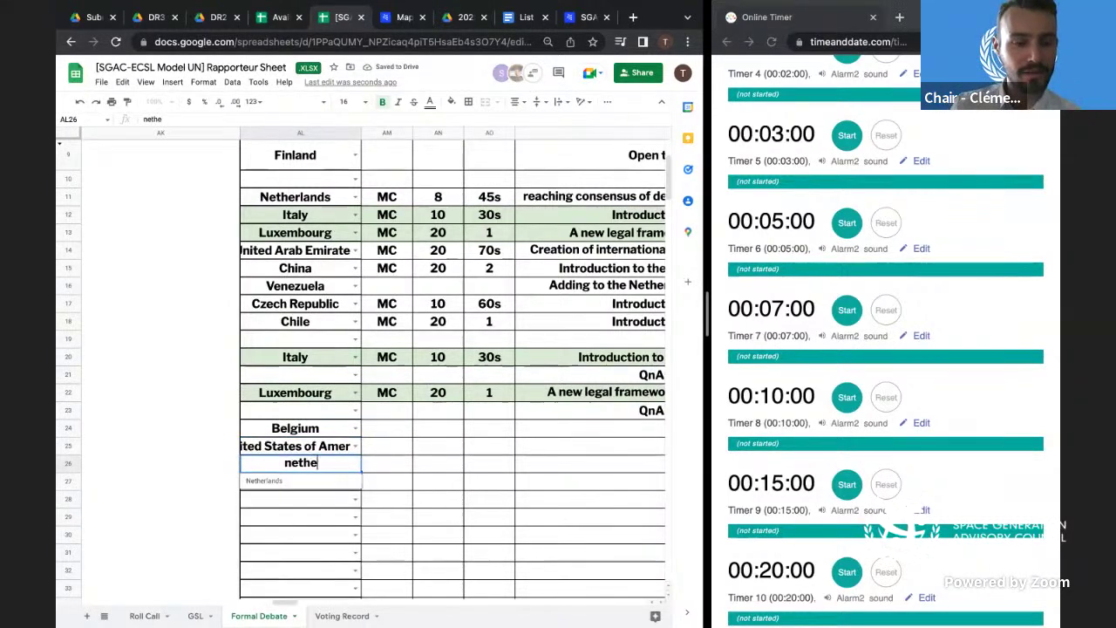
left_click(340, 482)
left_click(355, 481)
type("ita")
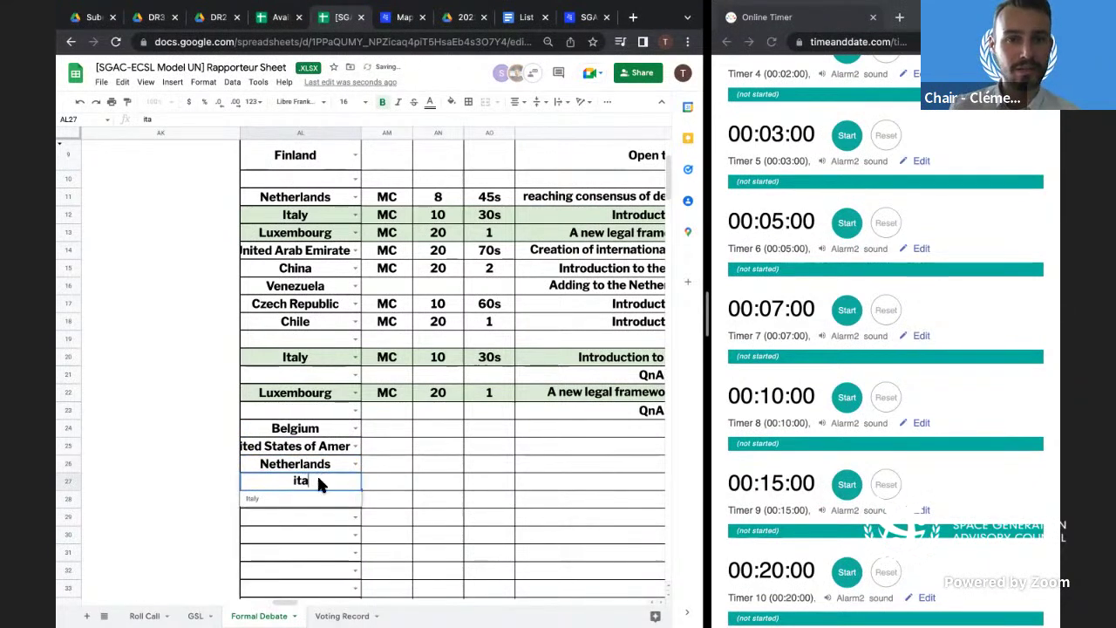
left_click(347, 500)
- Add Iran and United Arab Emirates to the country list in cells AL28 and AL29
left_click(355, 498)
type("ira")
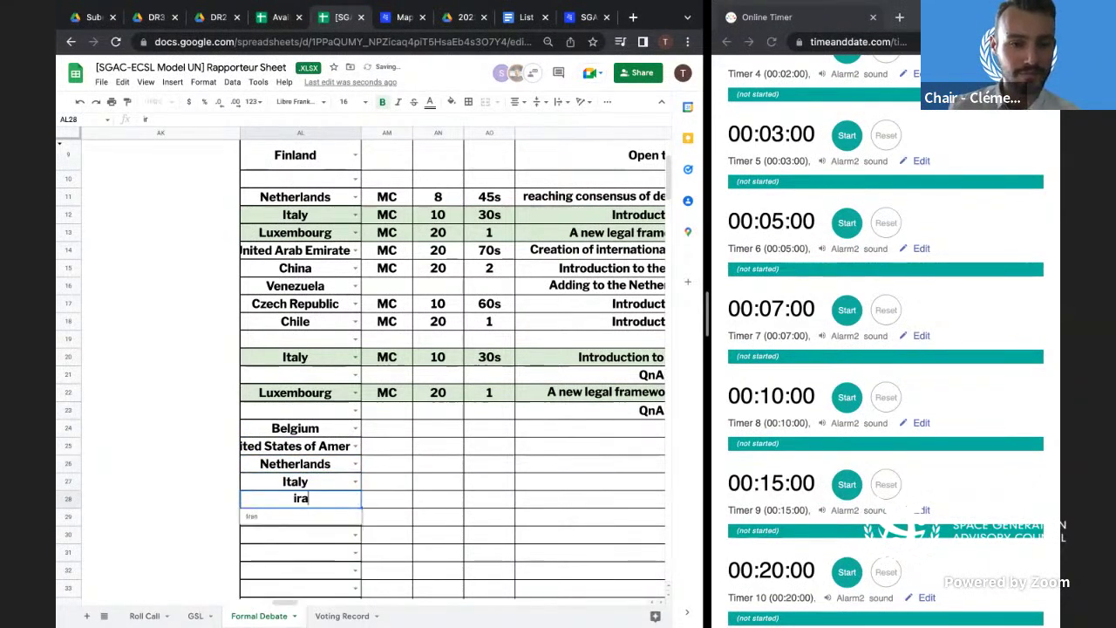
left_click(349, 517)
left_click(355, 516)
type("unit")
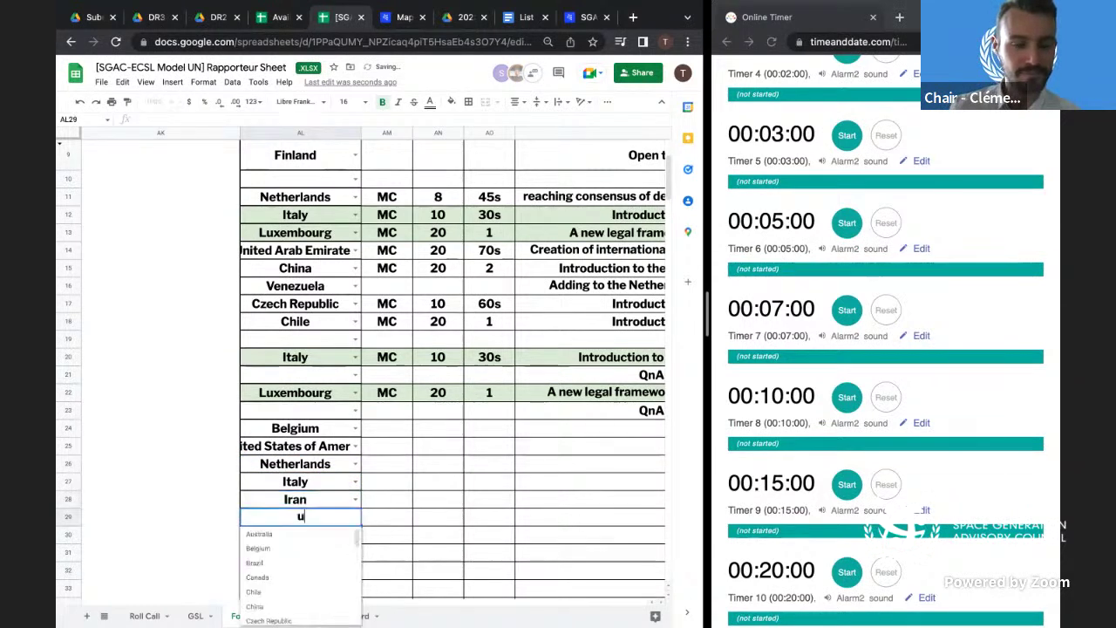
left_click(320, 533)
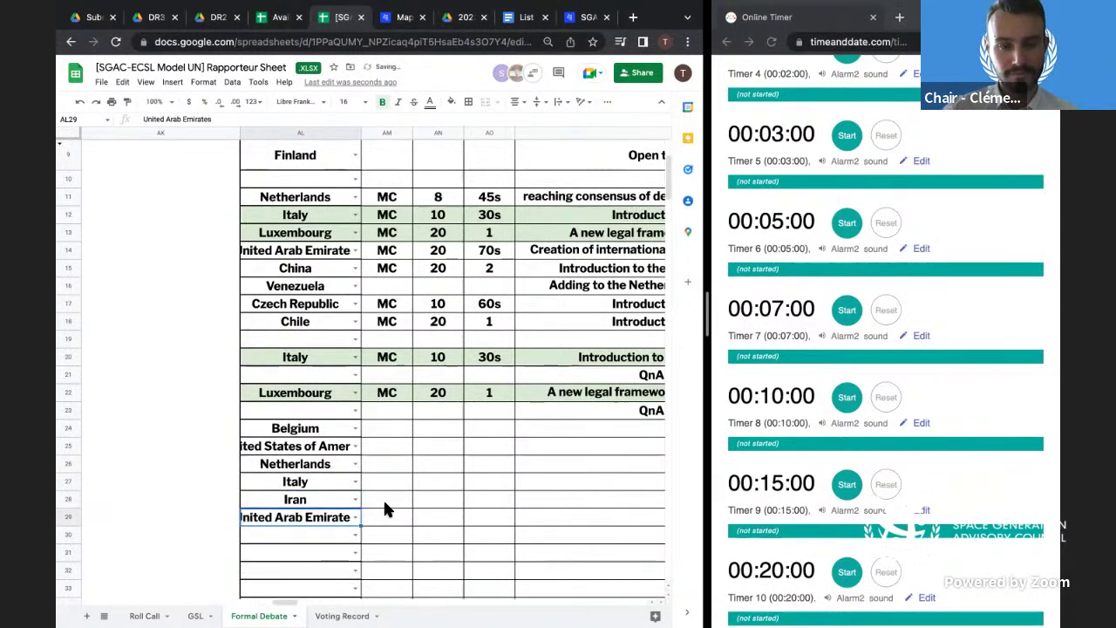
- Run the 5-minute timer for the QnA, pausing and resuming it once, with the country list and QnA entry on display
scroll(382, 498, "down", 1)
scroll(384, 504, "down", 3)
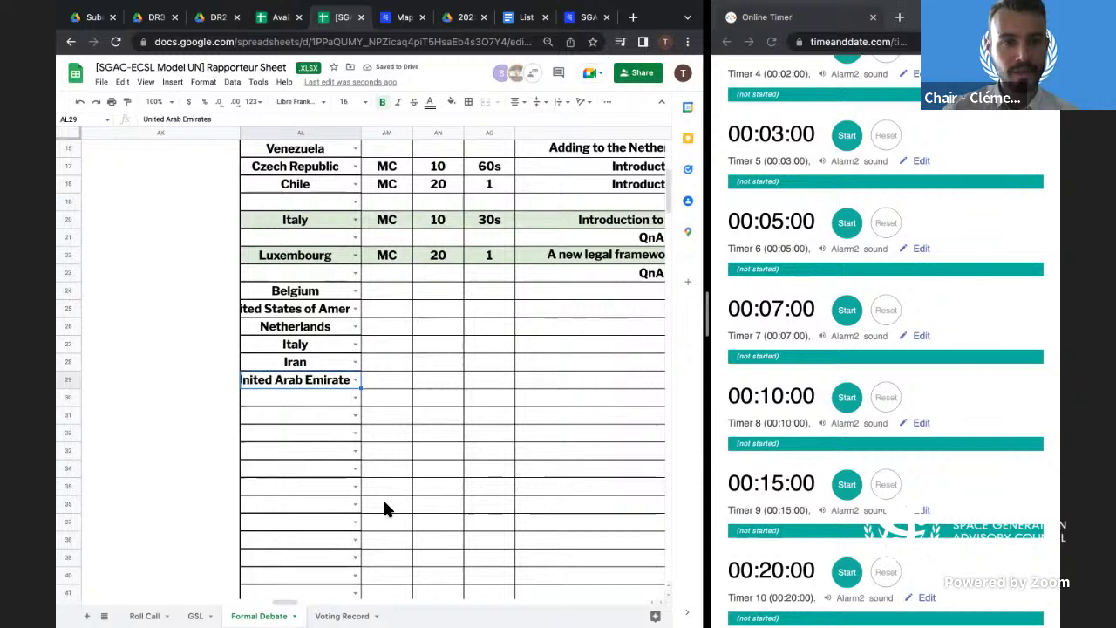
scroll(447, 379, "right", 3)
scroll(446, 379, "left", 2)
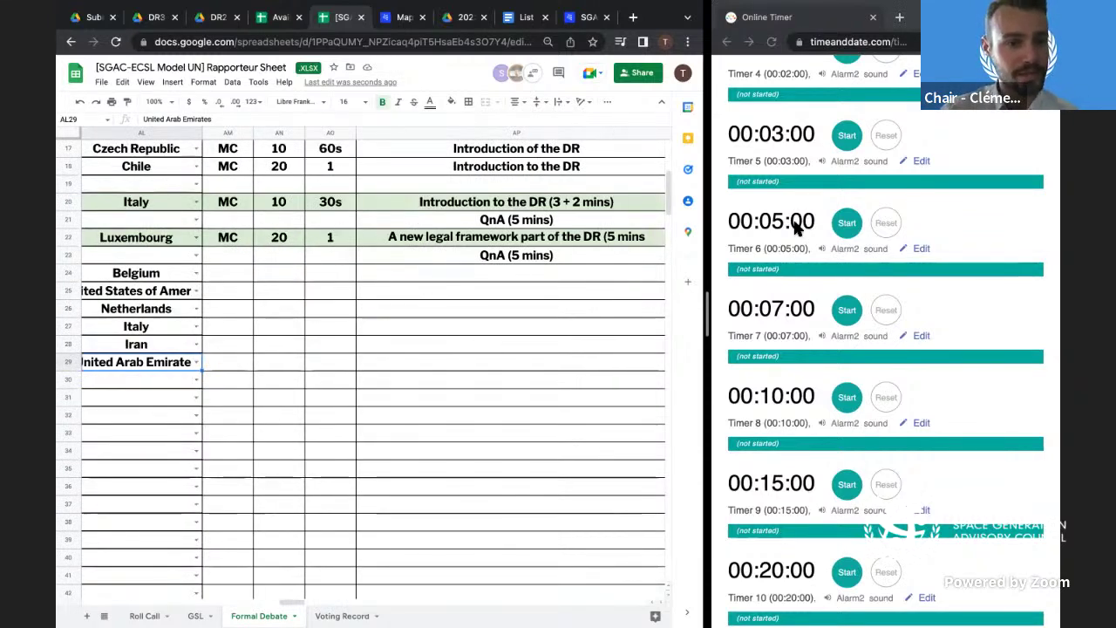
left_click(844, 229)
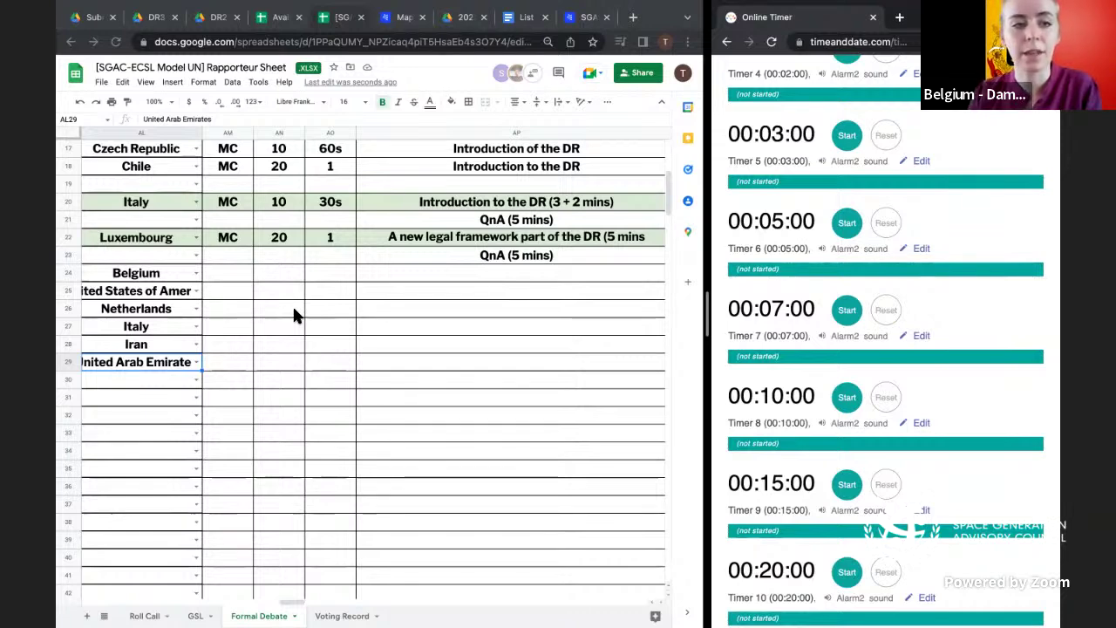
left_click(850, 229)
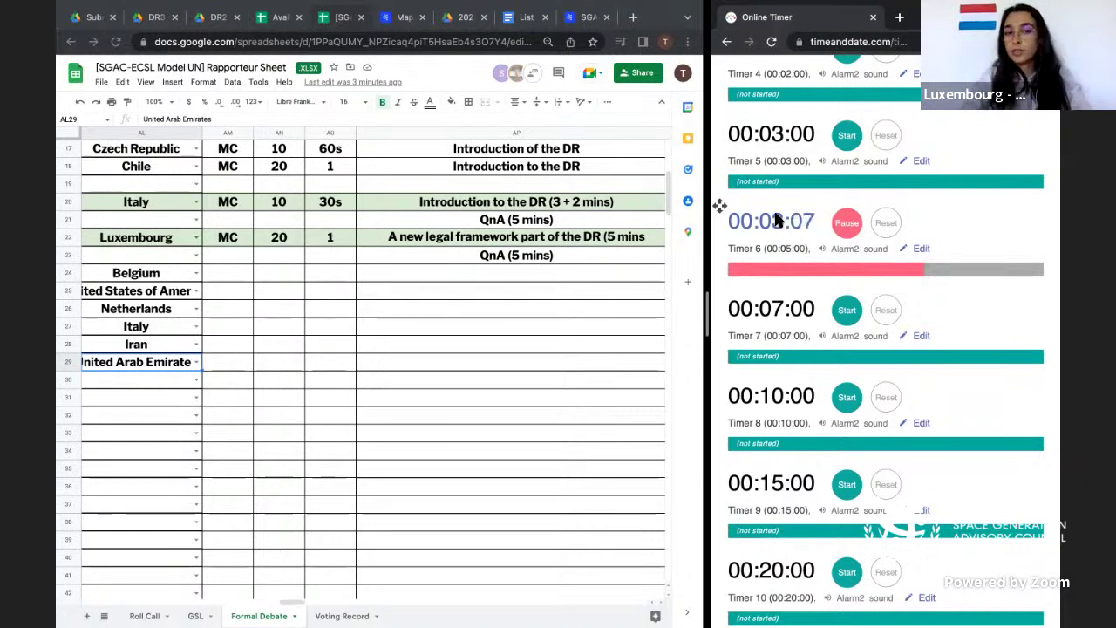
left_click(846, 228)
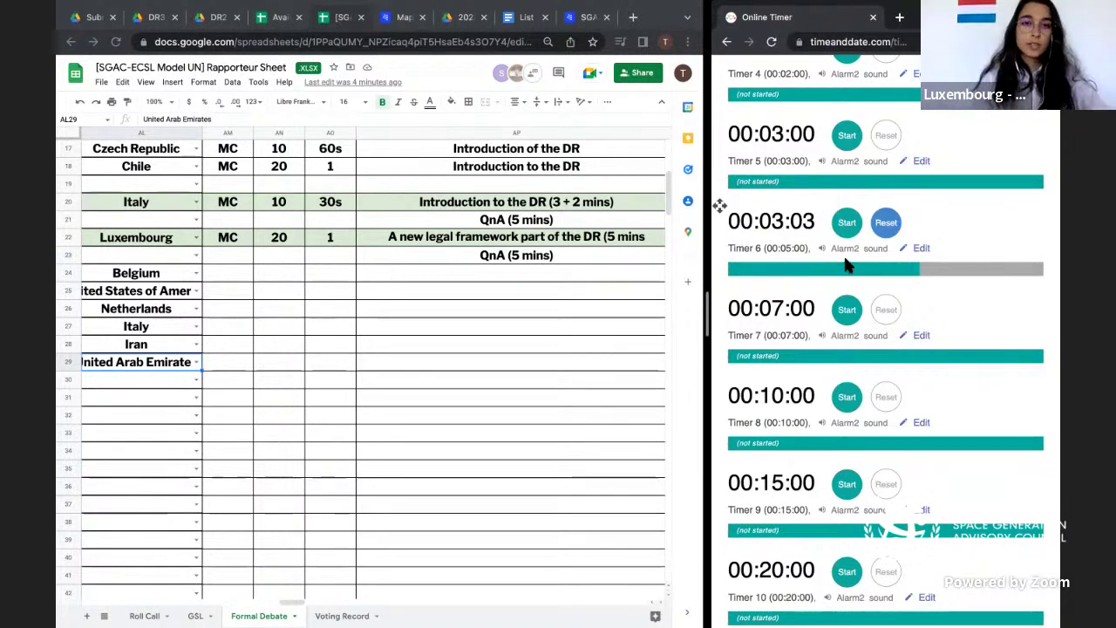
left_click(847, 225)
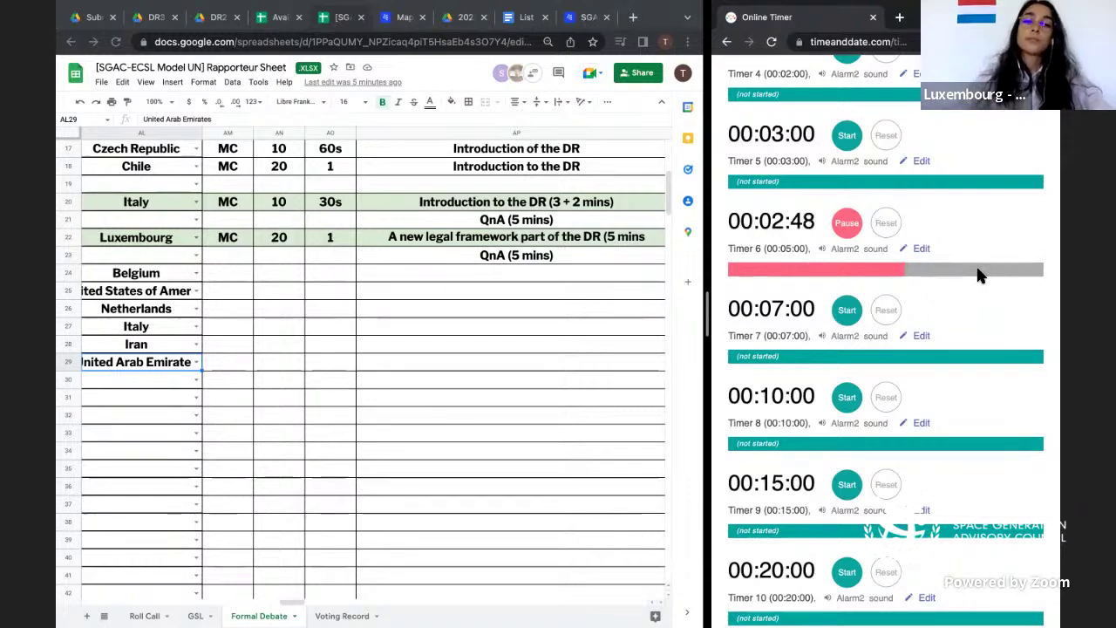
- Pause the running 5-minute QnA timer three times between speakers, resuming the countdown after each pause
left_click(847, 229)
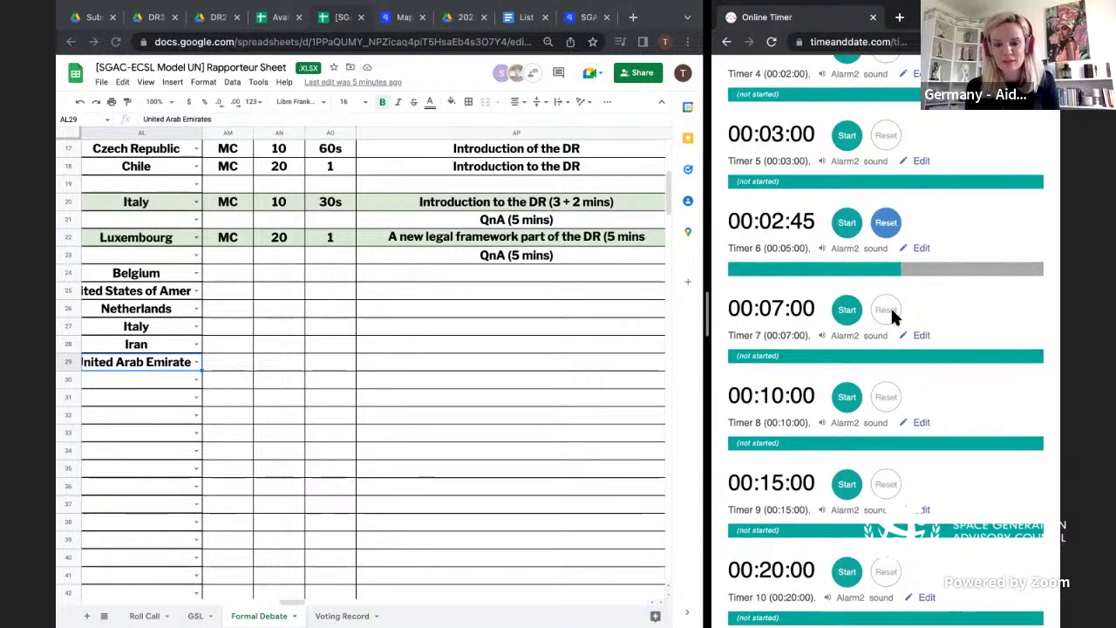
left_click(849, 232)
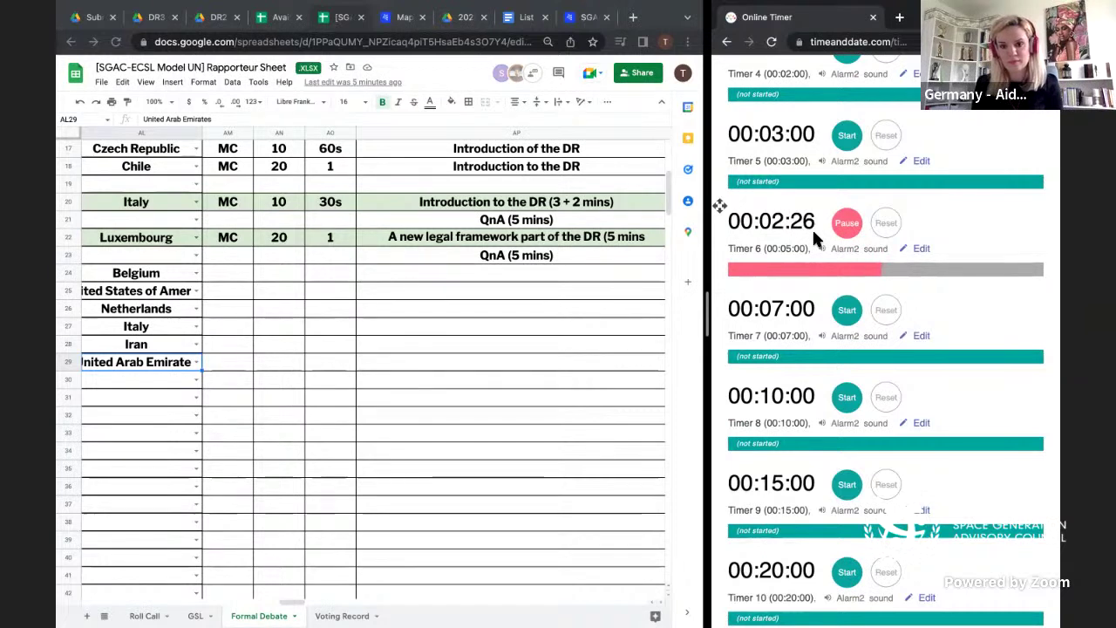
left_click(847, 223)
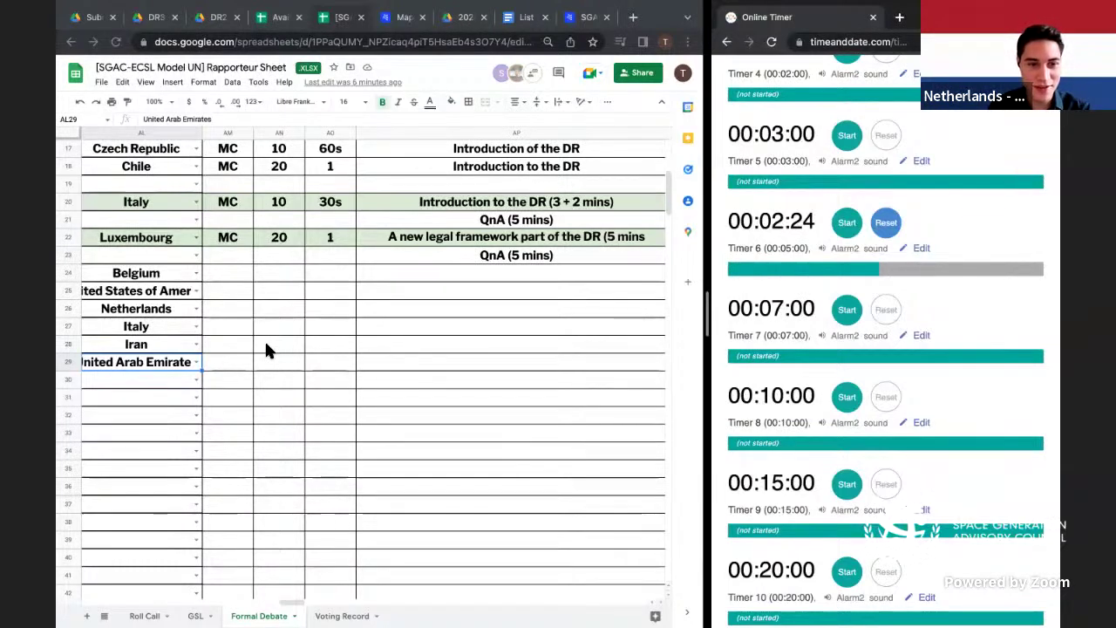
left_click(576, 307)
left_click(794, 231)
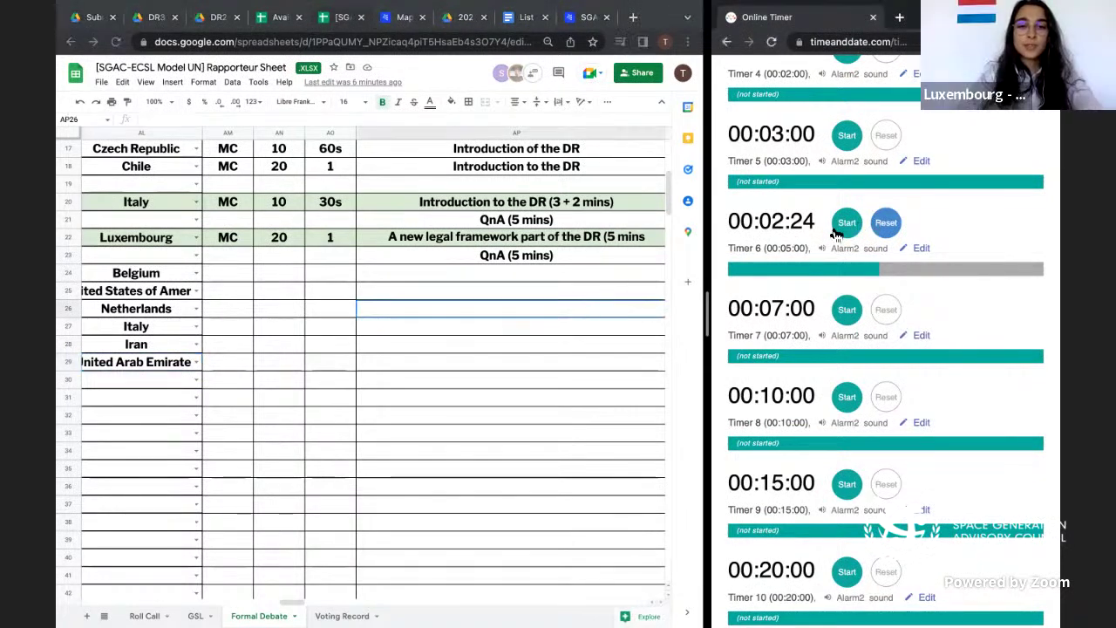
left_click(843, 229)
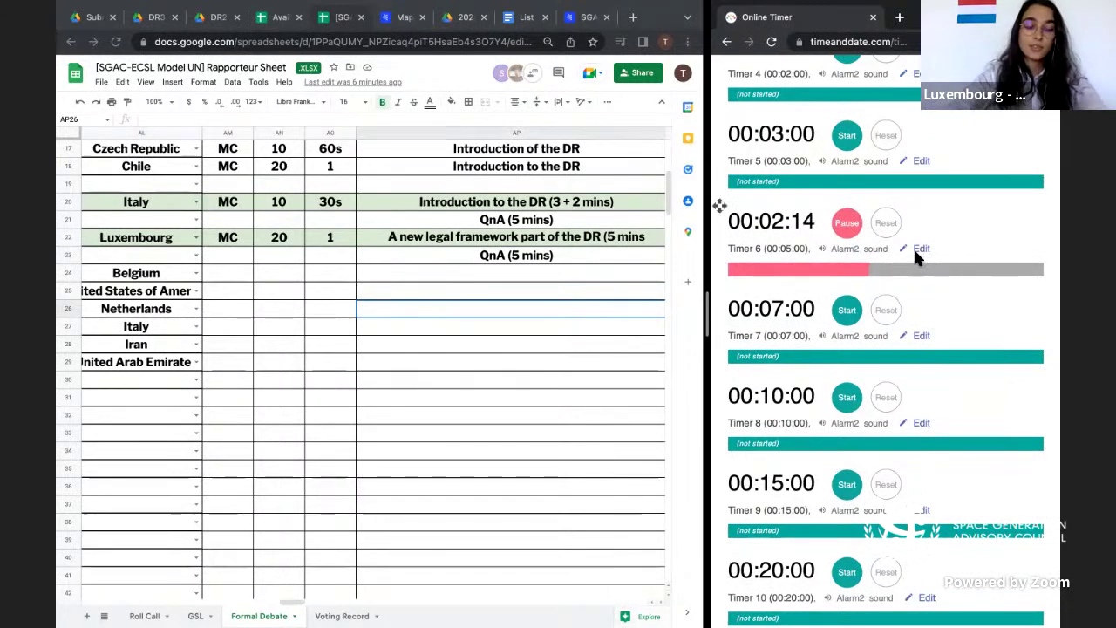
left_click(851, 230)
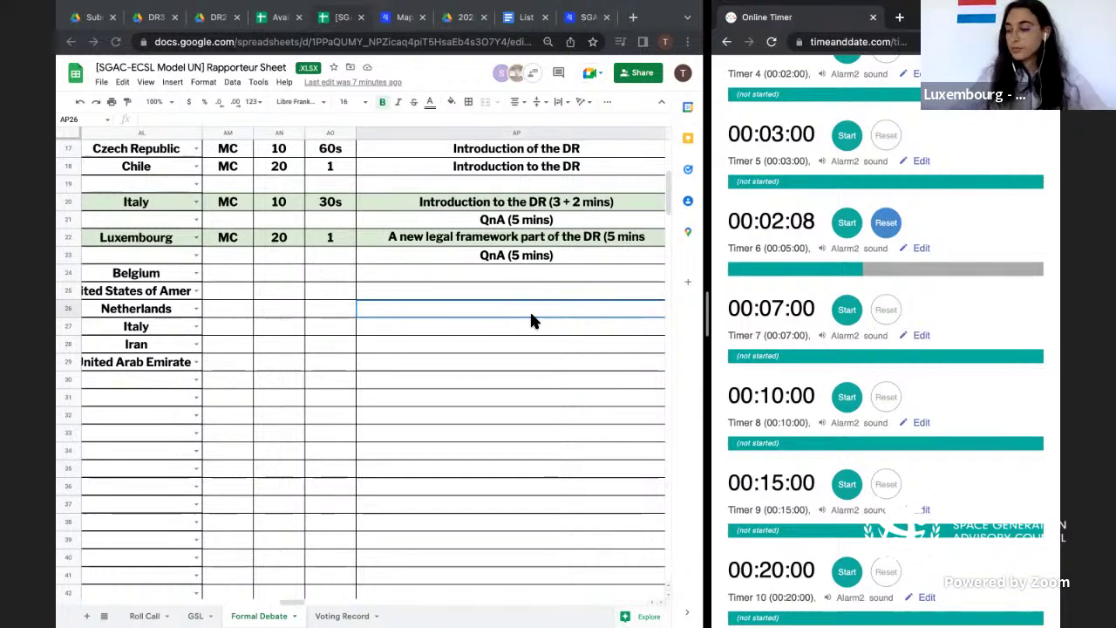
left_click(845, 229)
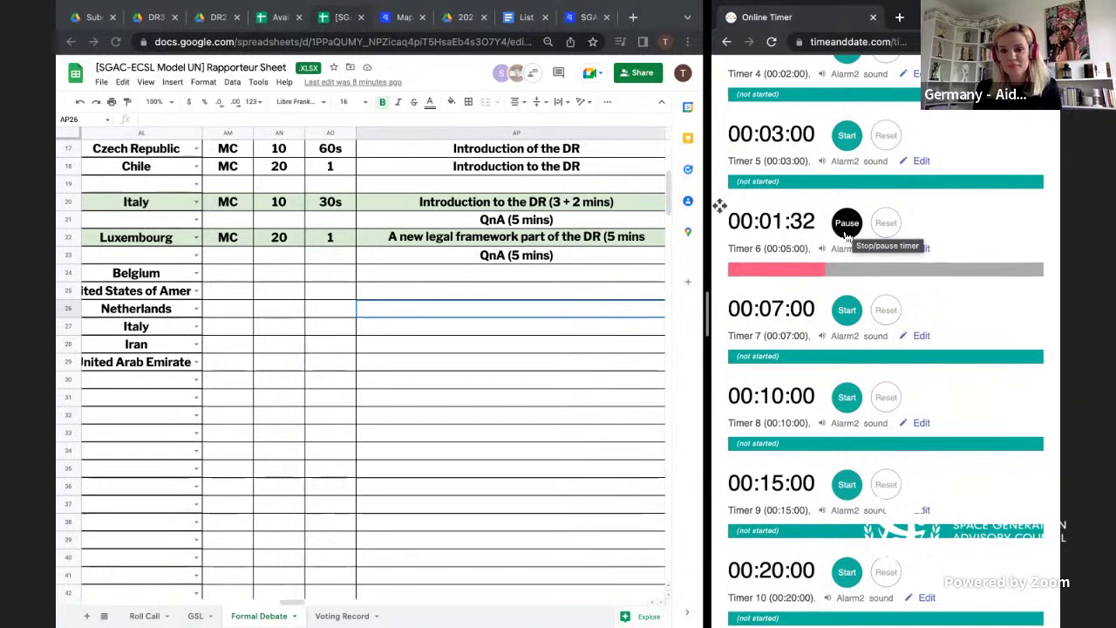
- Run the 5-minute QnA timer down to zero, holding and resuming it for three further speaker changes
left_click(845, 234)
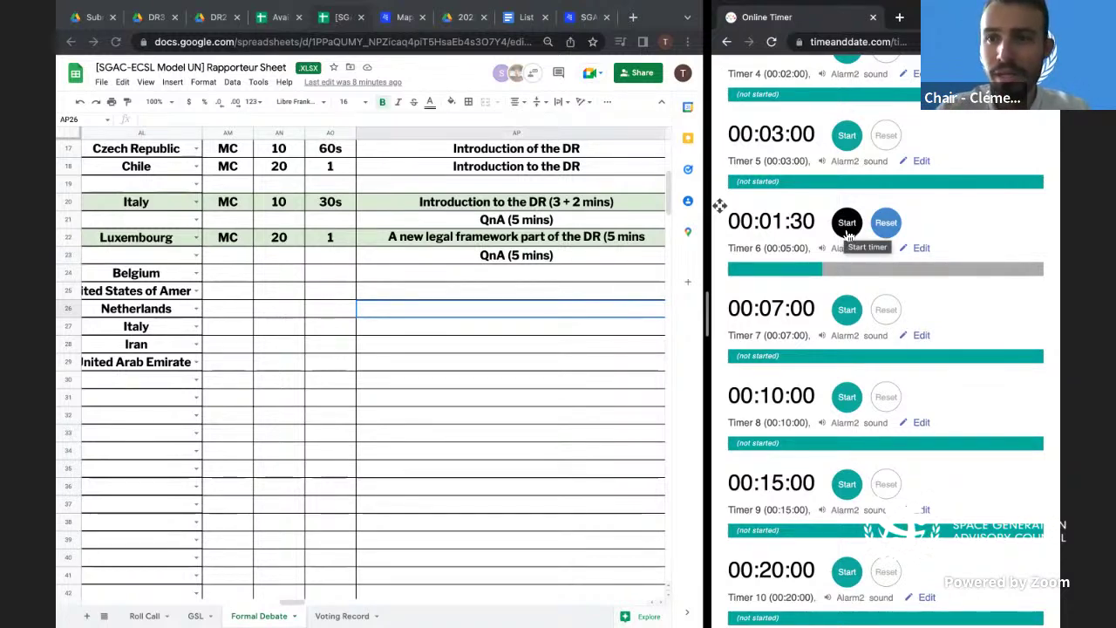
left_click(847, 225)
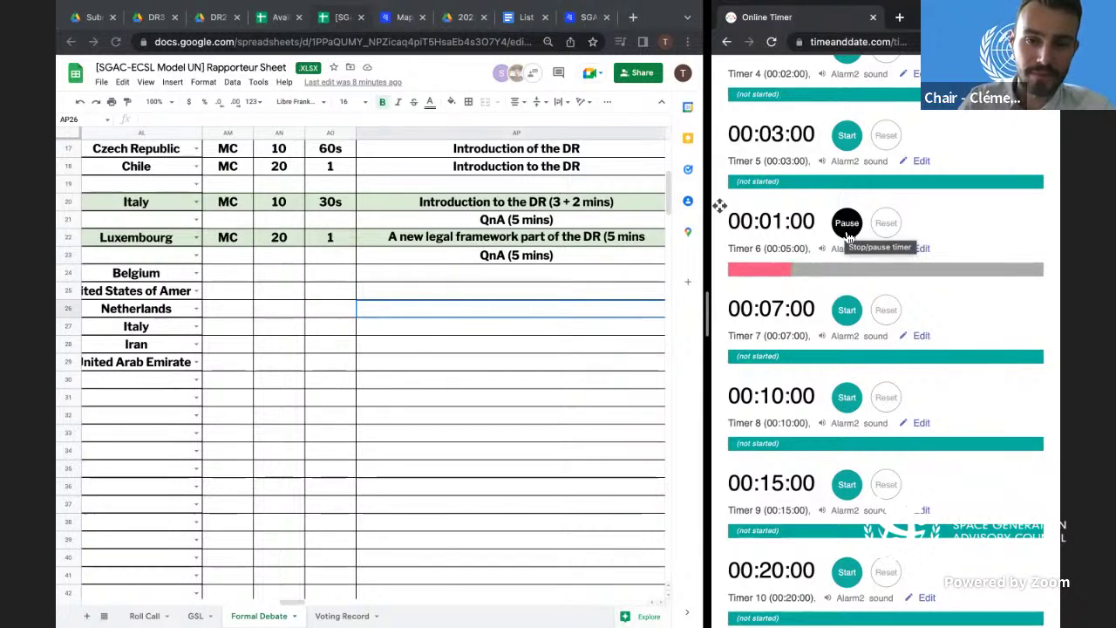
left_click(846, 226)
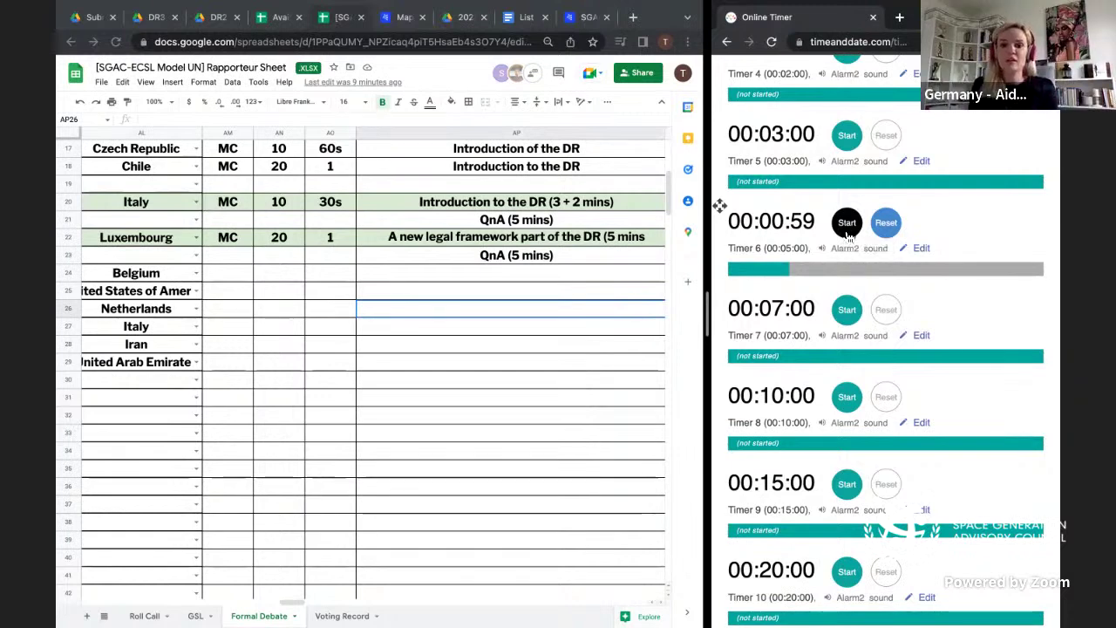
left_click(847, 225)
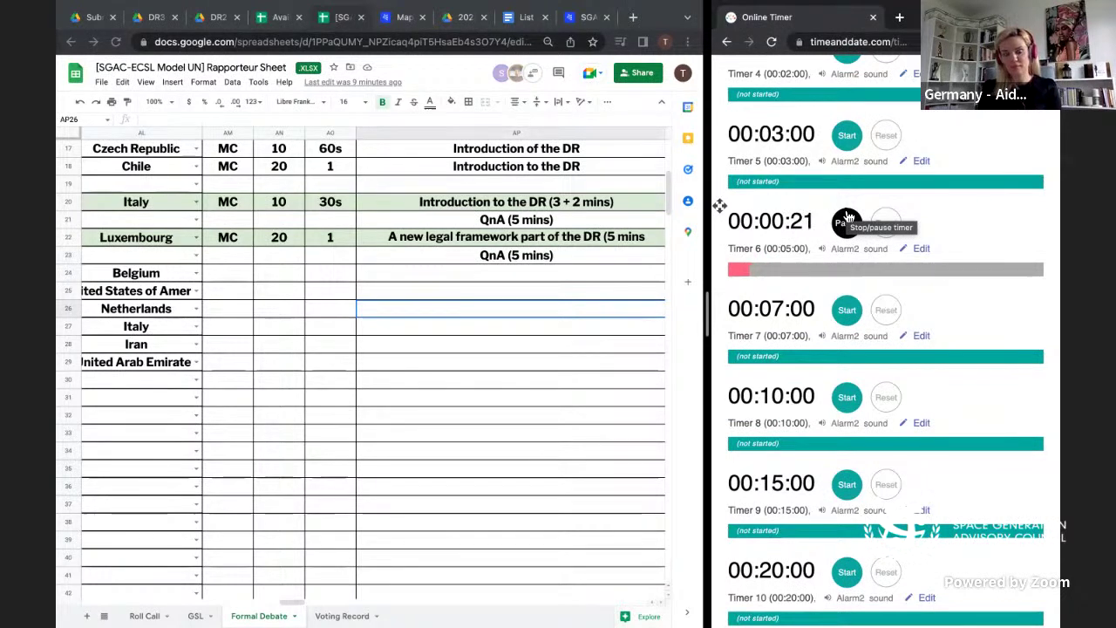
left_click(847, 223)
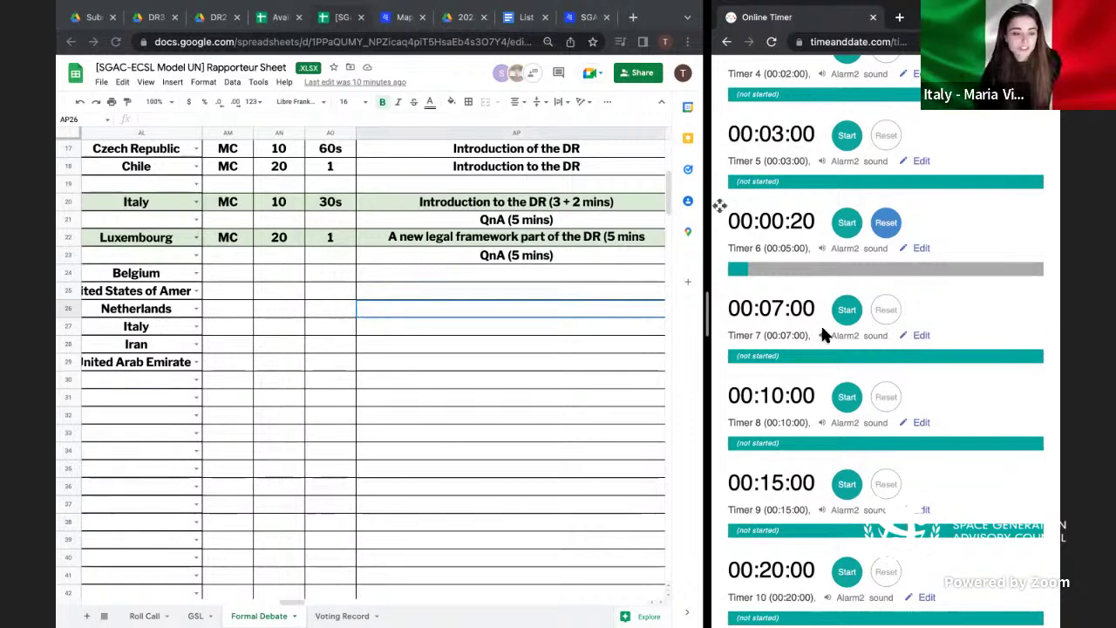
left_click(458, 329)
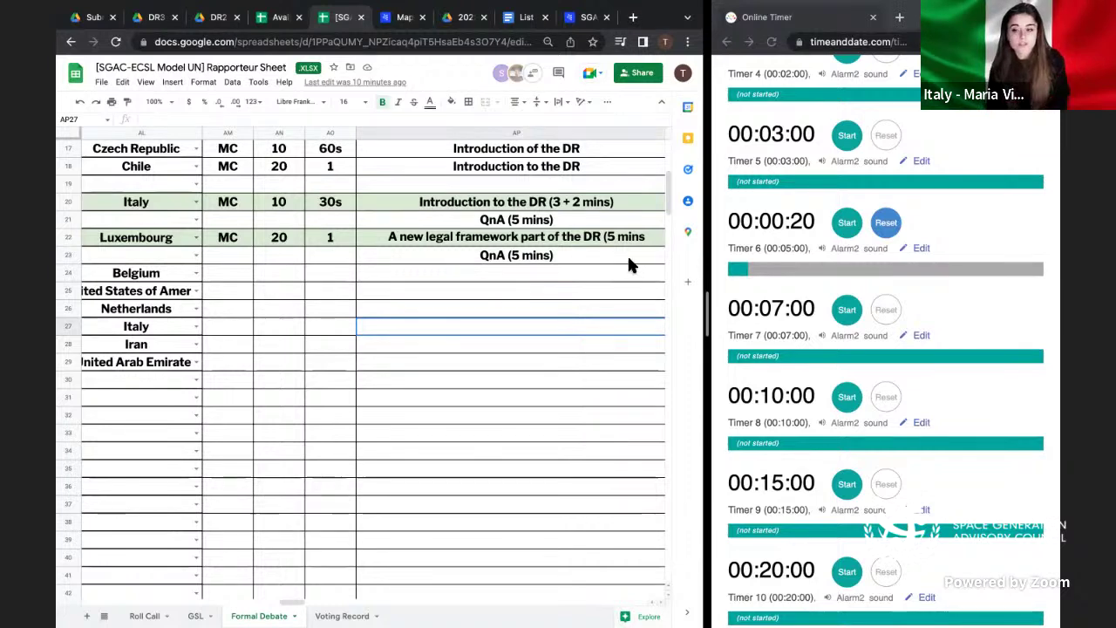
left_click(766, 239)
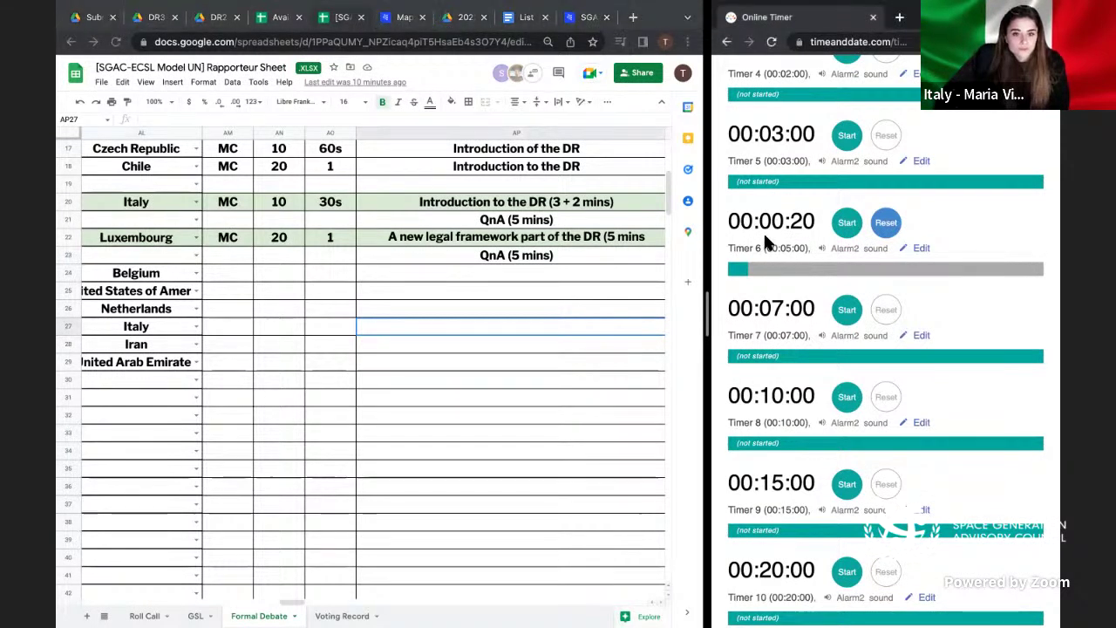
left_click(834, 230)
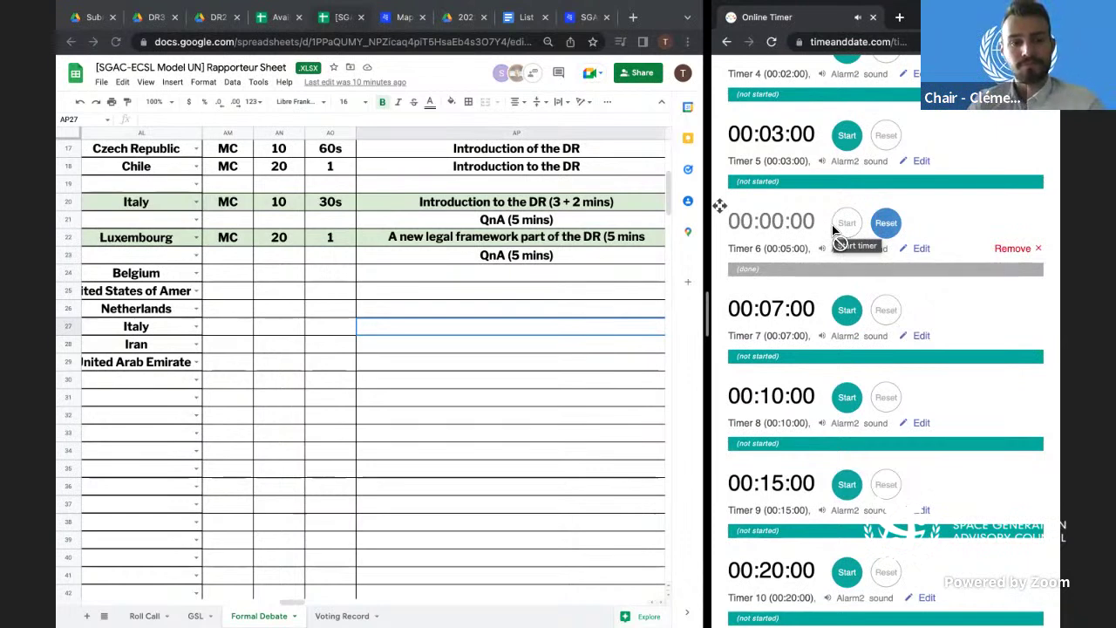
- Extend the QnA entry in cell AP23 of the Formal Debate sheet to read "QnA (5 mins) + 2 mins"
left_click(494, 342)
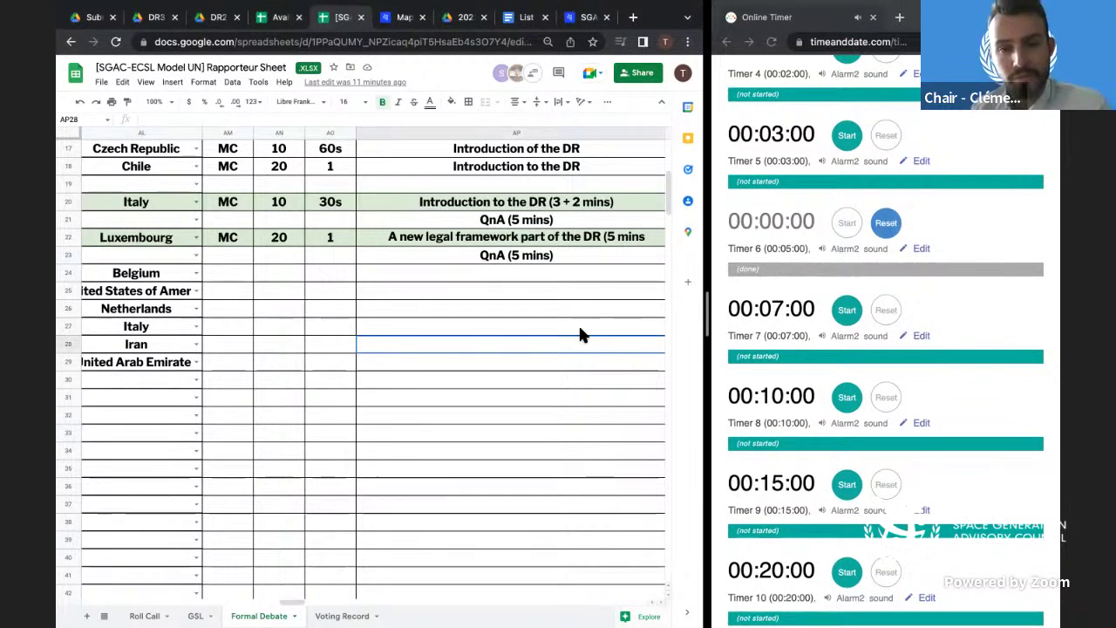
scroll(580, 330, "up", 1)
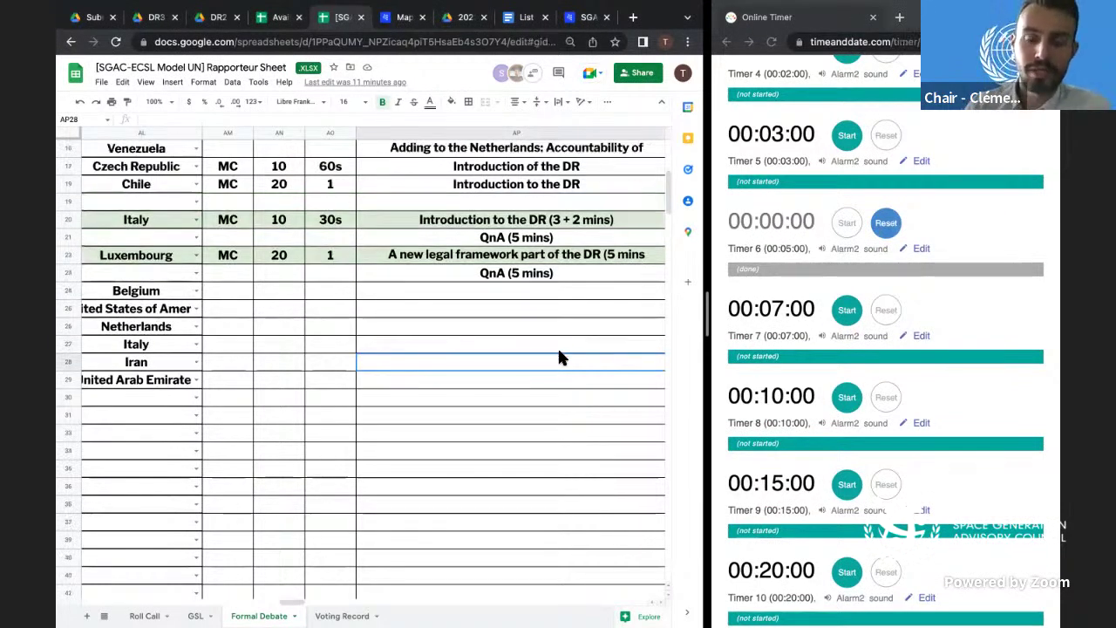
left_click(581, 272)
double_click(469, 274)
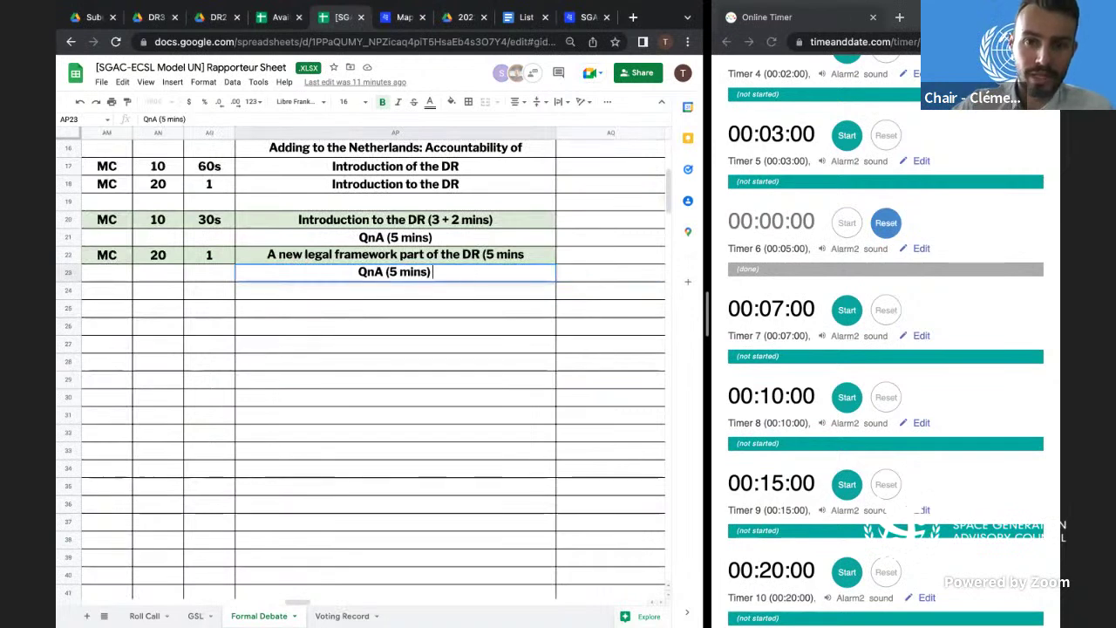
type("+")
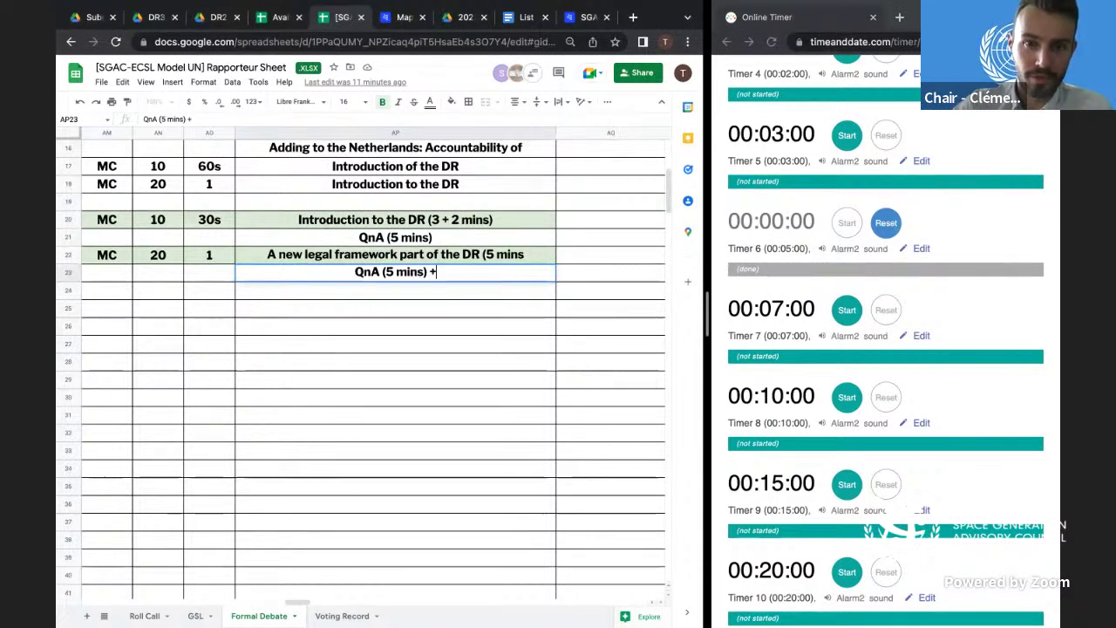
type(" 2 mins")
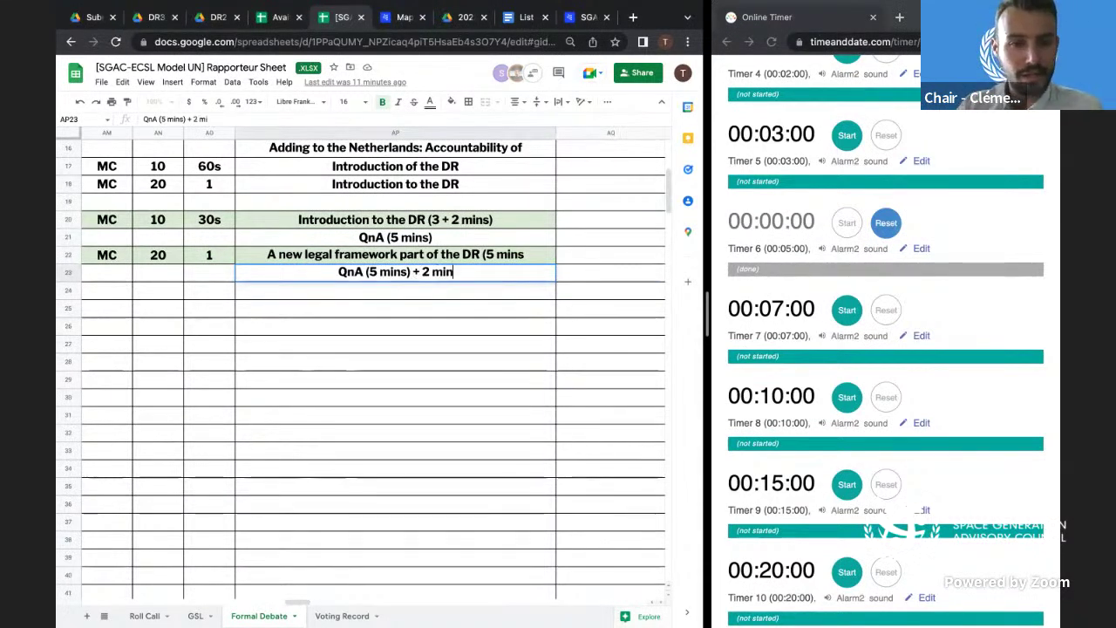
left_click(351, 412)
scroll(458, 344, "left", 5)
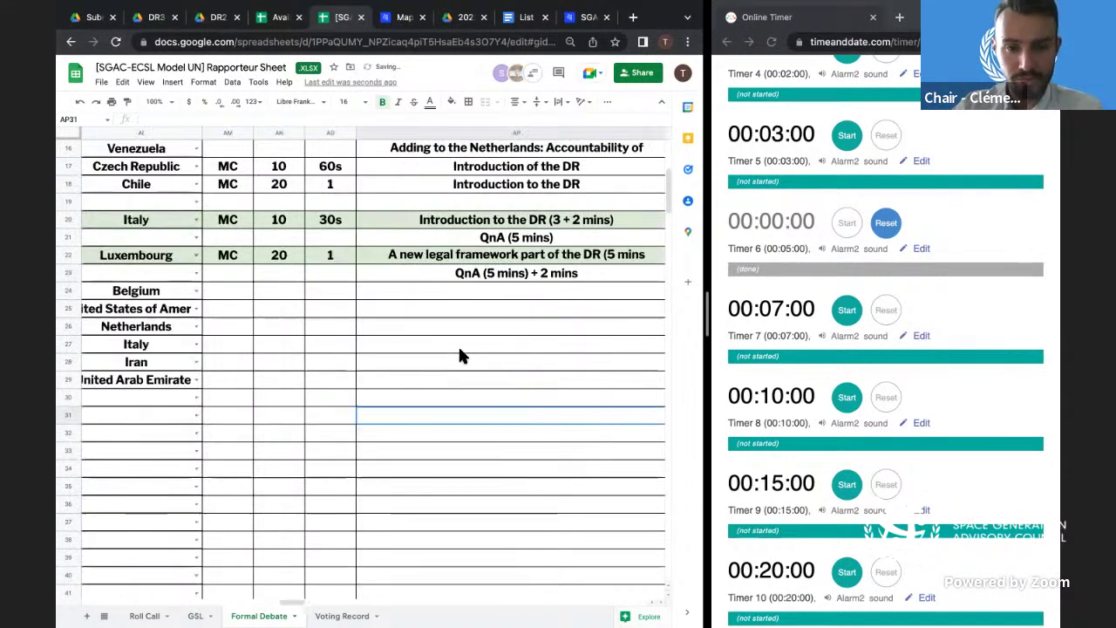
- Start the 2-minute timer for the QnA extension and reset the finished 5-minute timer
scroll(885, 262, "up", 2)
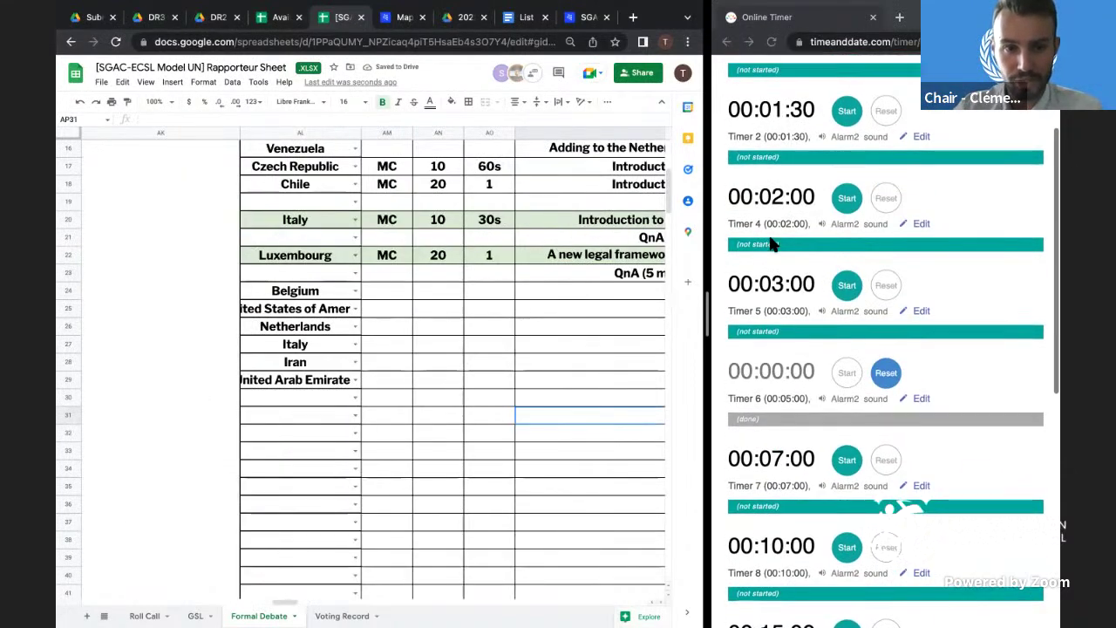
left_click(844, 209)
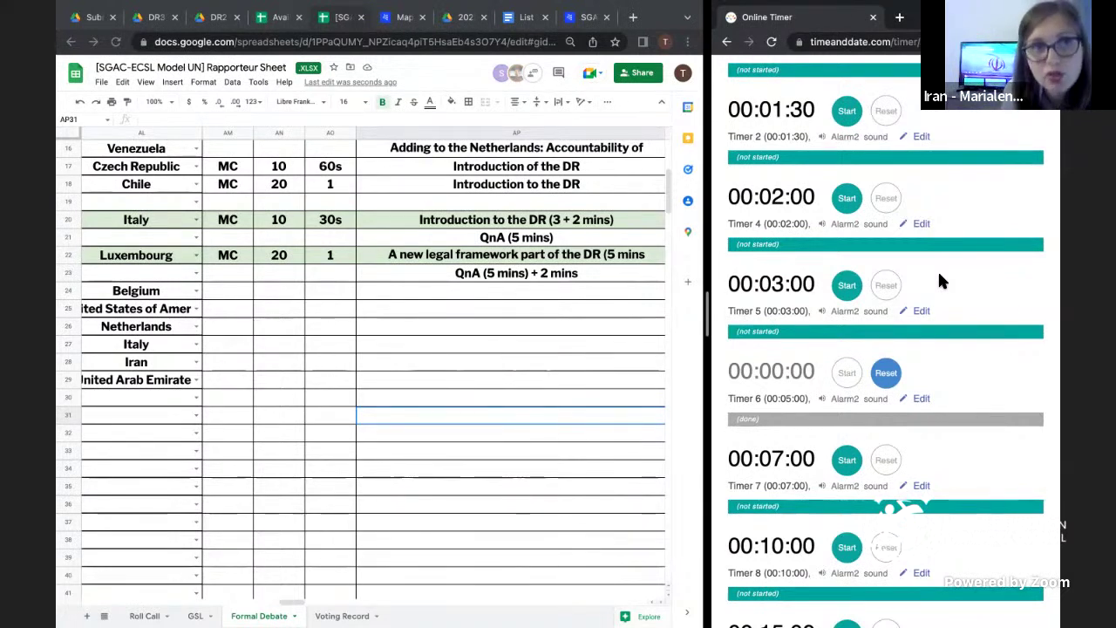
mouse_move(888, 302)
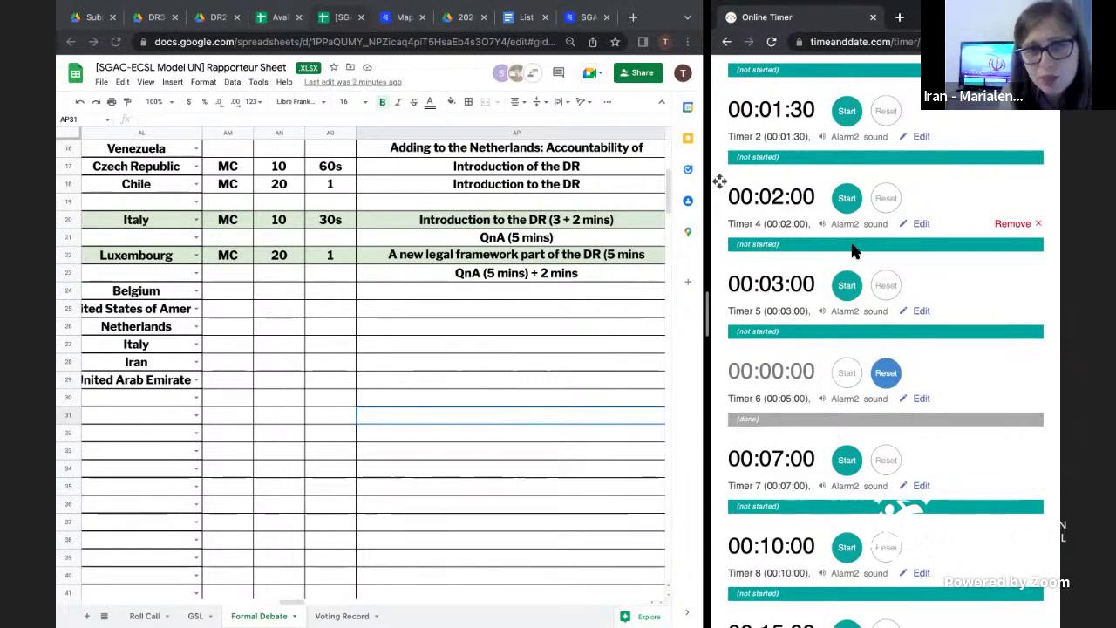
left_click(847, 198)
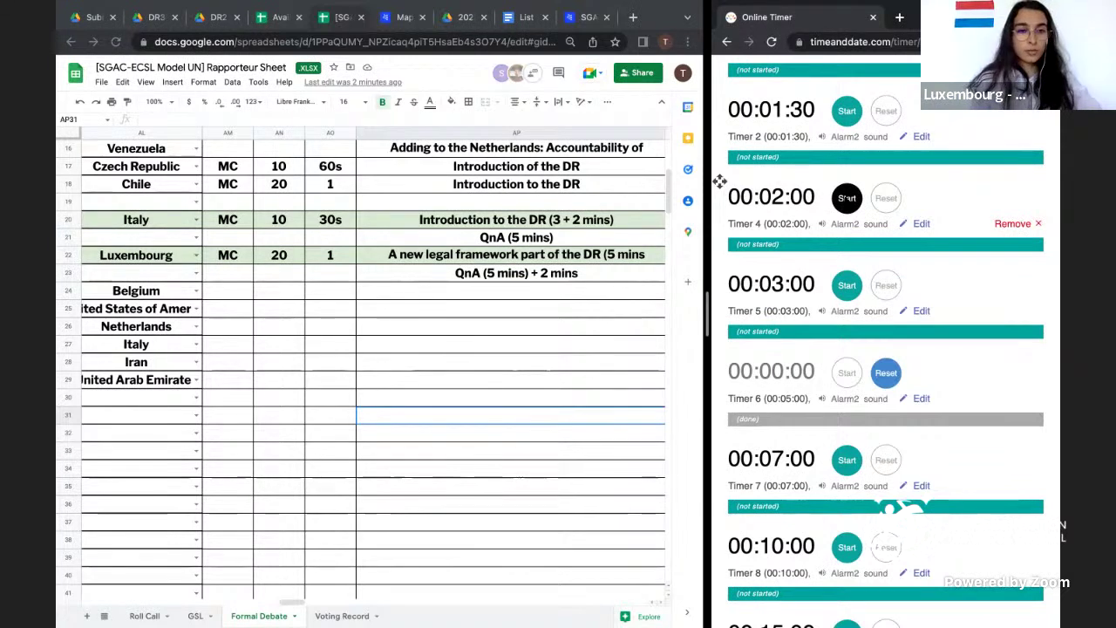
left_click(846, 199)
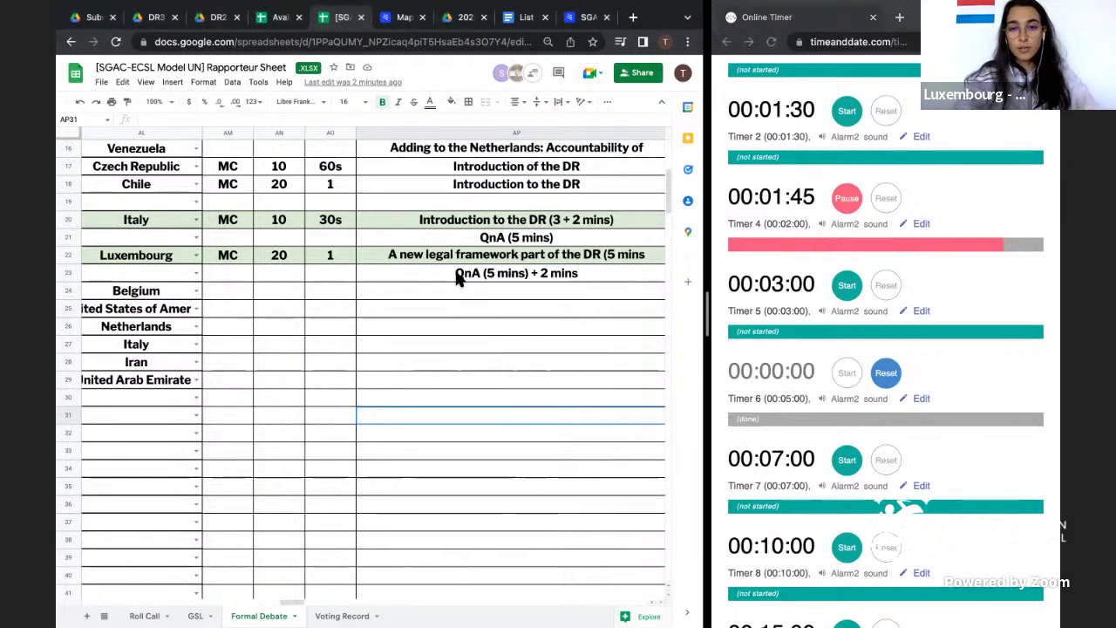
left_click(886, 373)
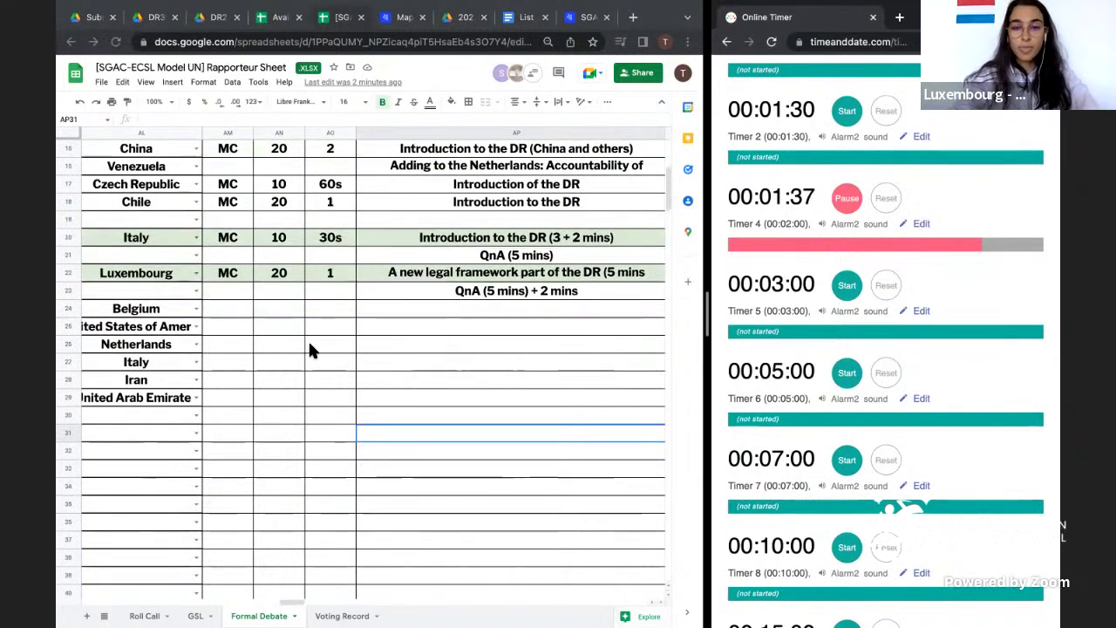
scroll(308, 338, "down", 1)
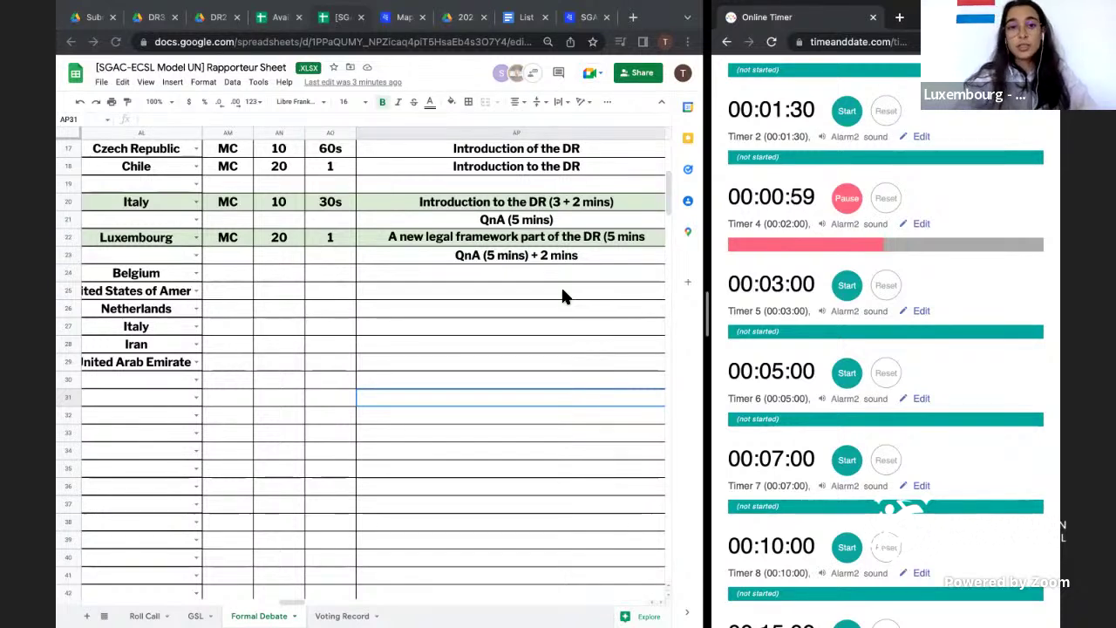
- Pause the 2-minute QnA extension timer three times between speakers, resuming it only after the first two pauses
left_click(843, 206)
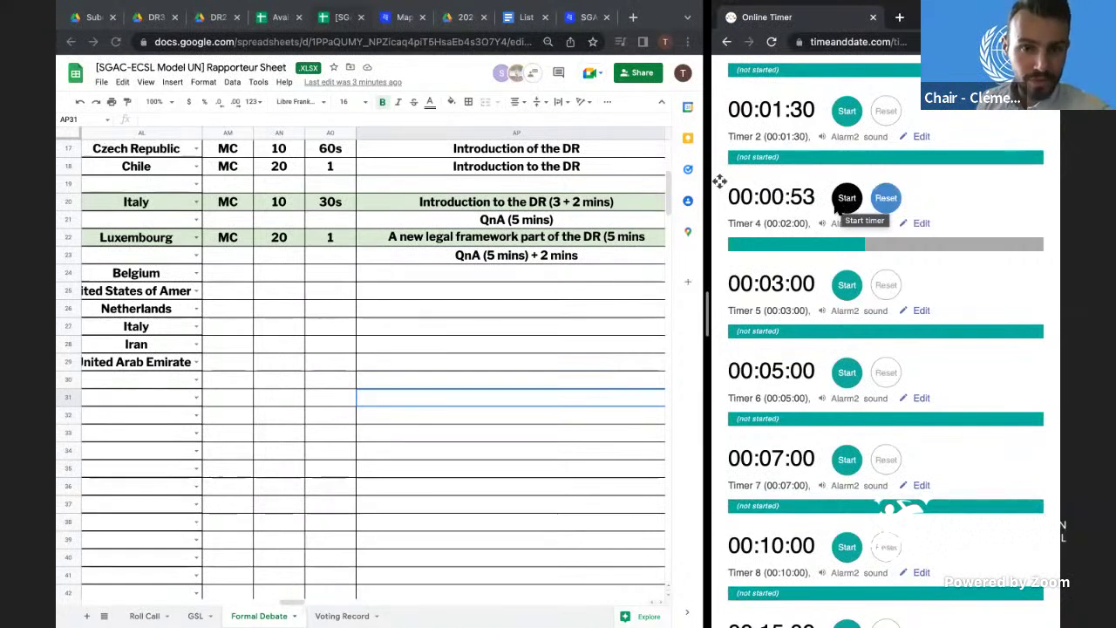
left_click(293, 366)
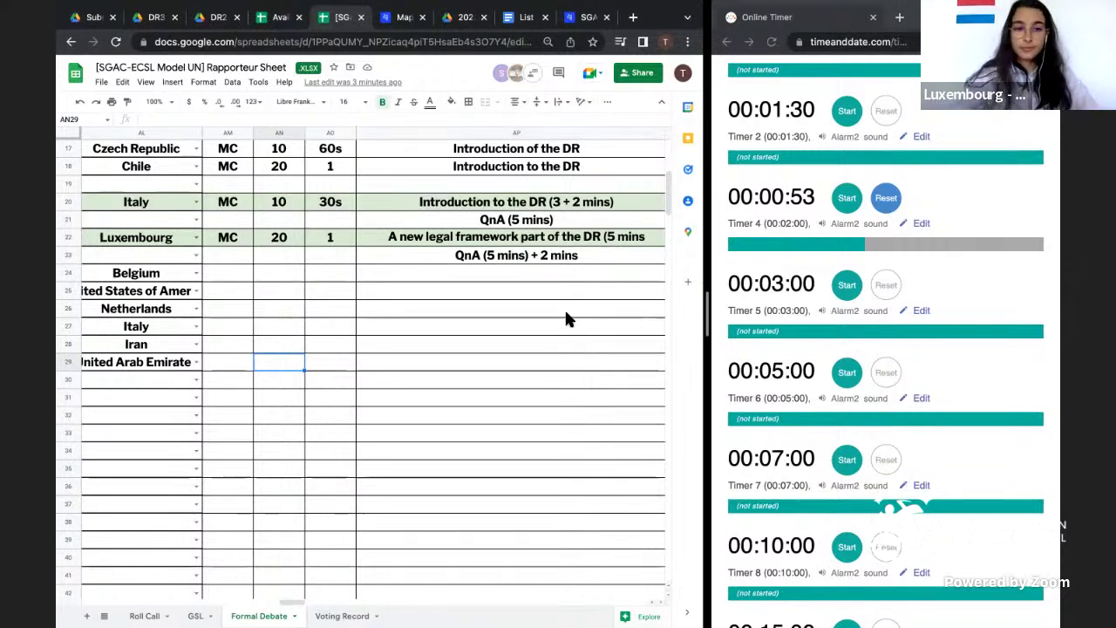
left_click(795, 199)
left_click(846, 198)
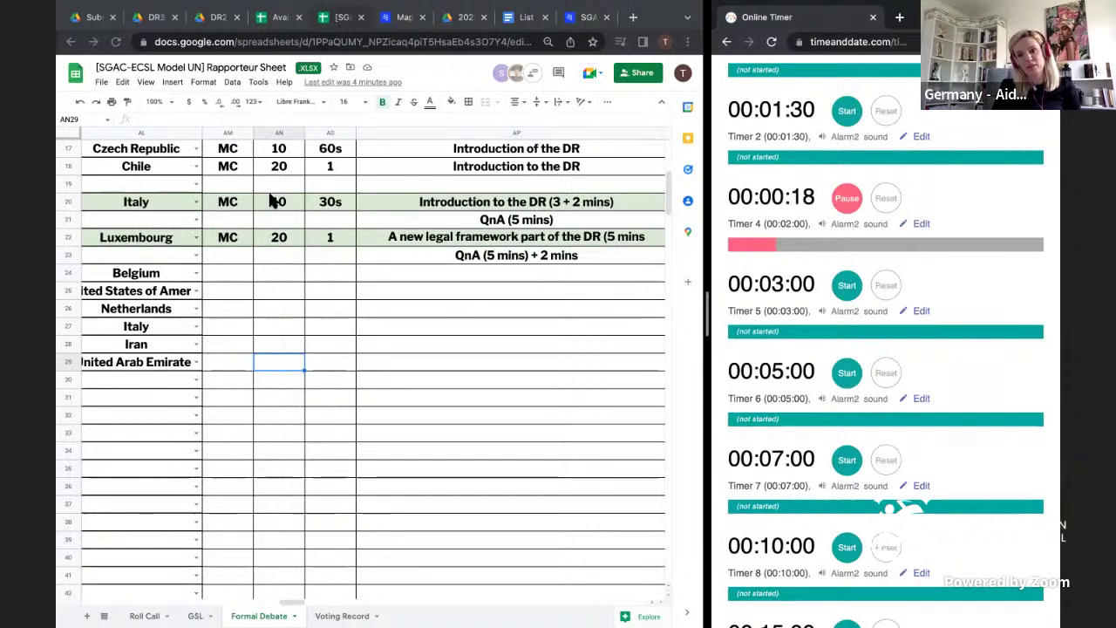
left_click(848, 198)
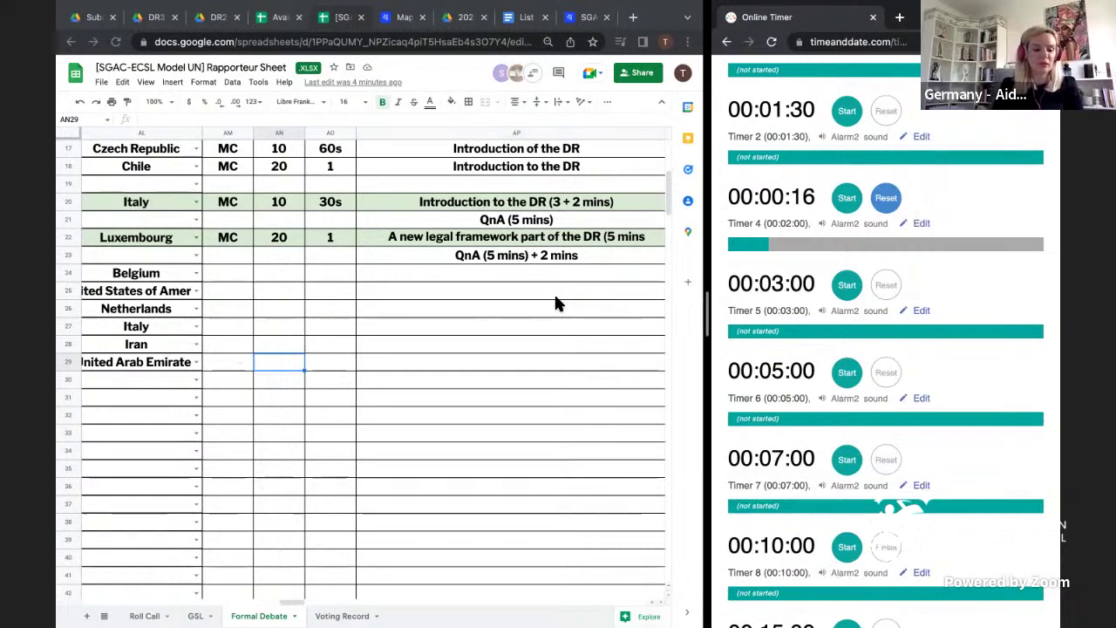
left_click(847, 198)
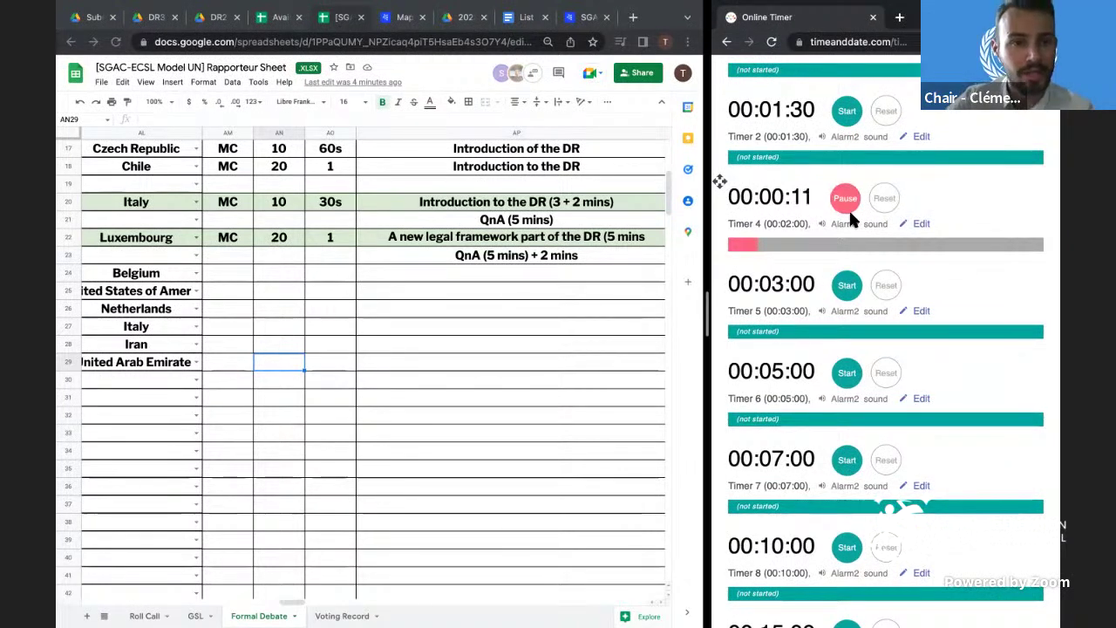
left_click(846, 200)
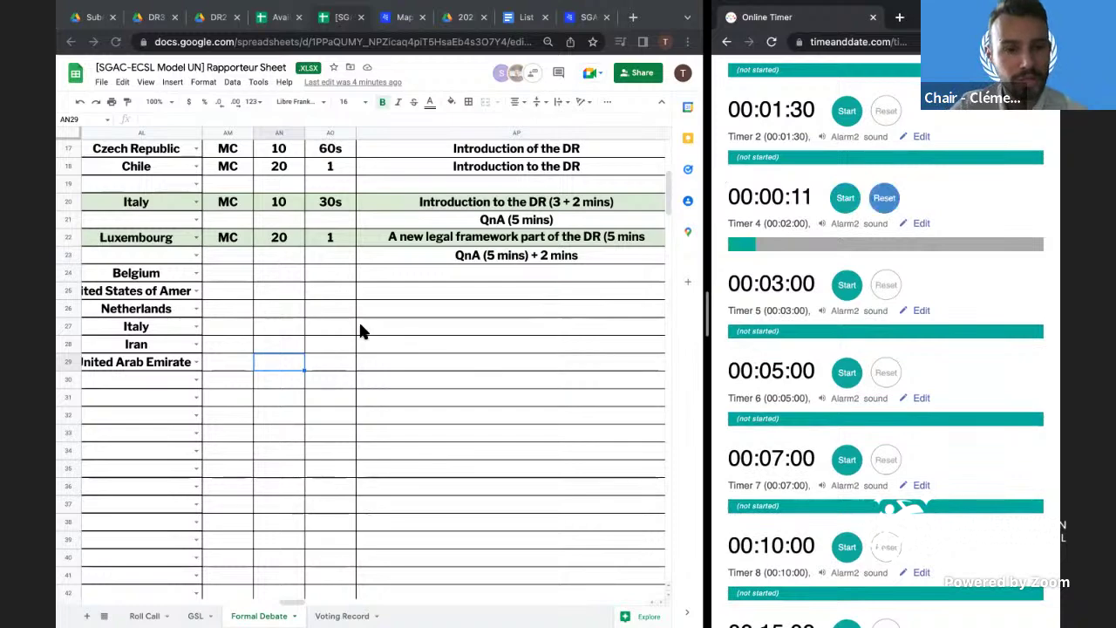
scroll(360, 325, "left", 3)
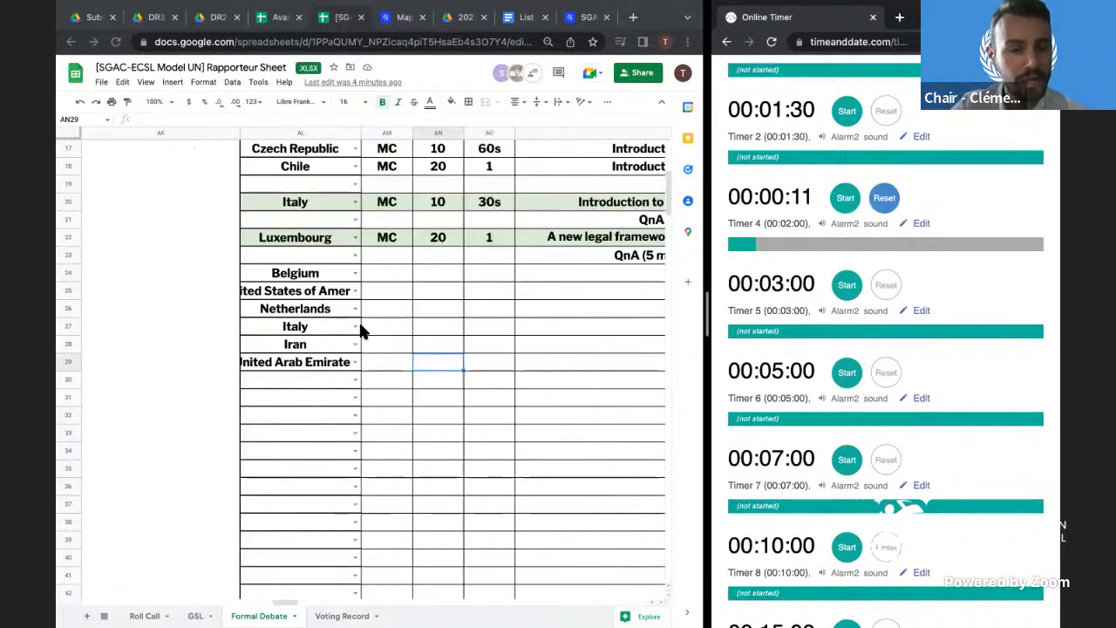
- Reset the 2-minute QnA extension timer and return to the list of motions in the Formal Debate sheet
left_click(884, 197)
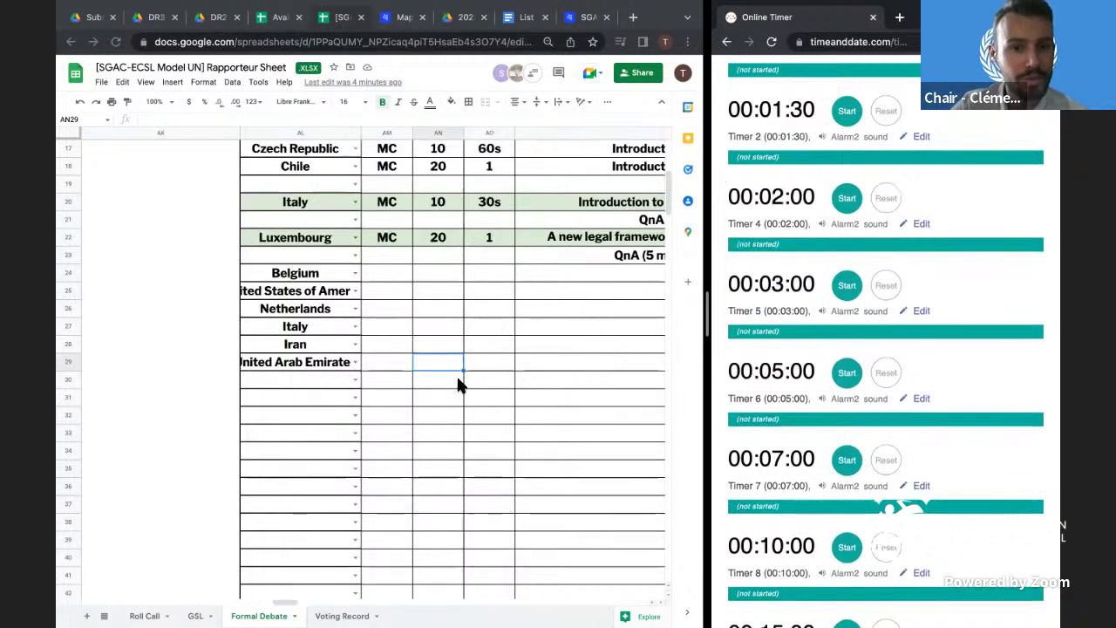
scroll(456, 376, "up", 5)
scroll(457, 380, "right", 3)
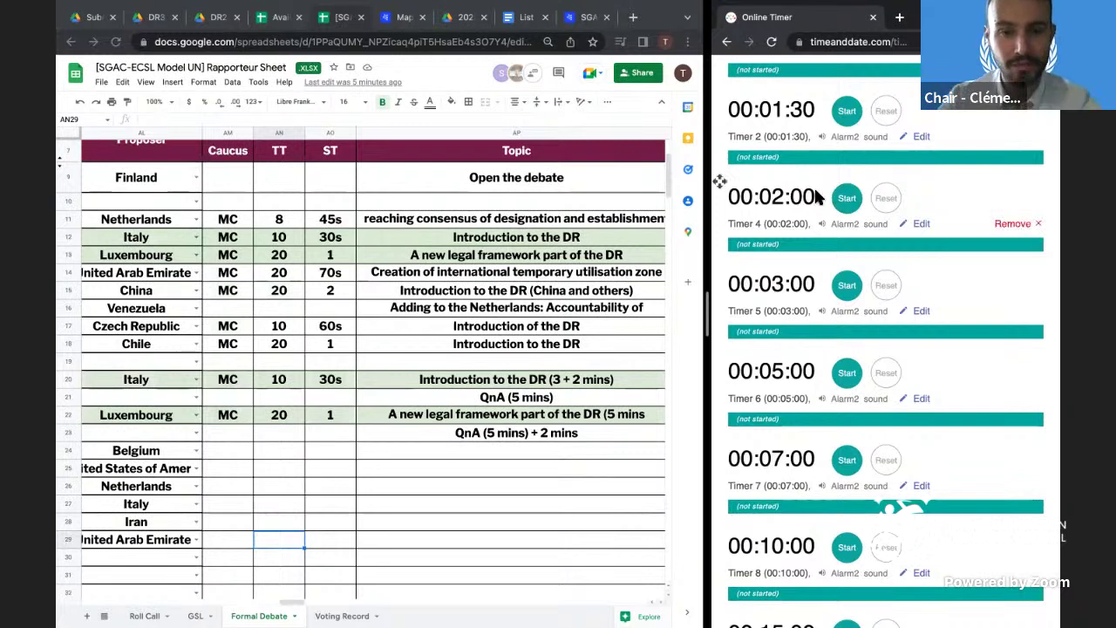
scroll(772, 172, "up", 2)
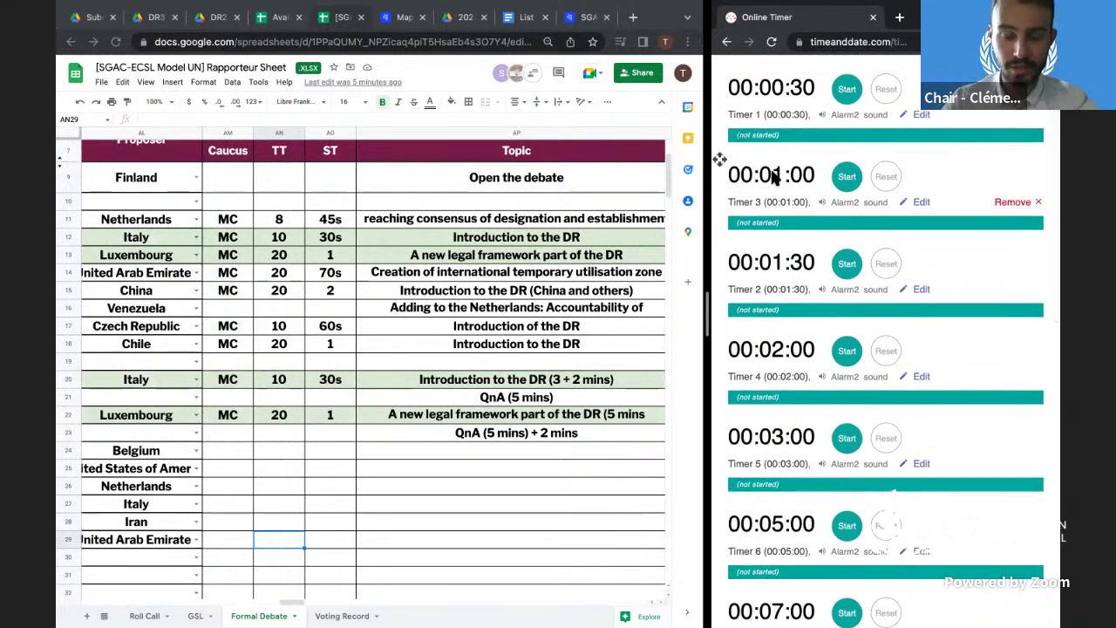
scroll(774, 174, "down", 1)
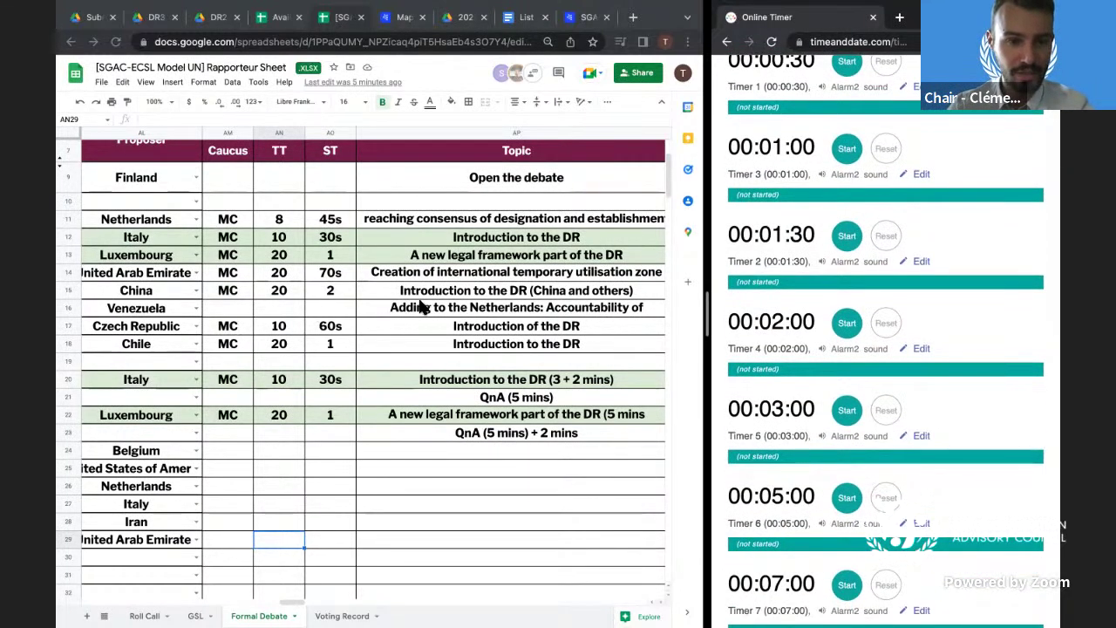
- Set the total time of the United Arab Emirates motion in row 14 to 5 and clear its speaking time
left_click(458, 275)
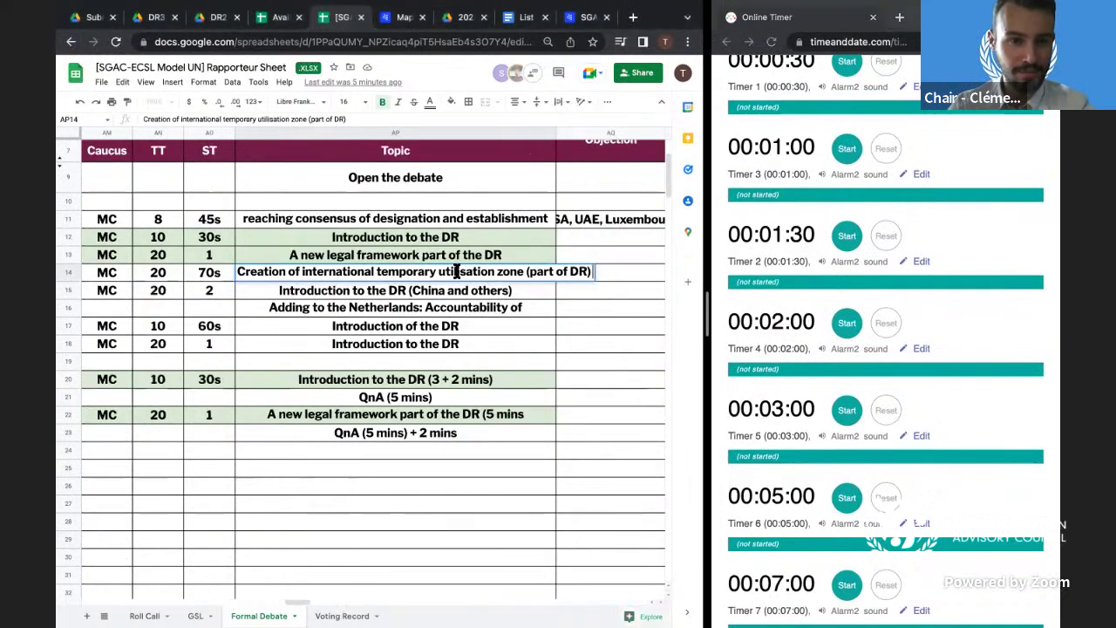
left_click(427, 342)
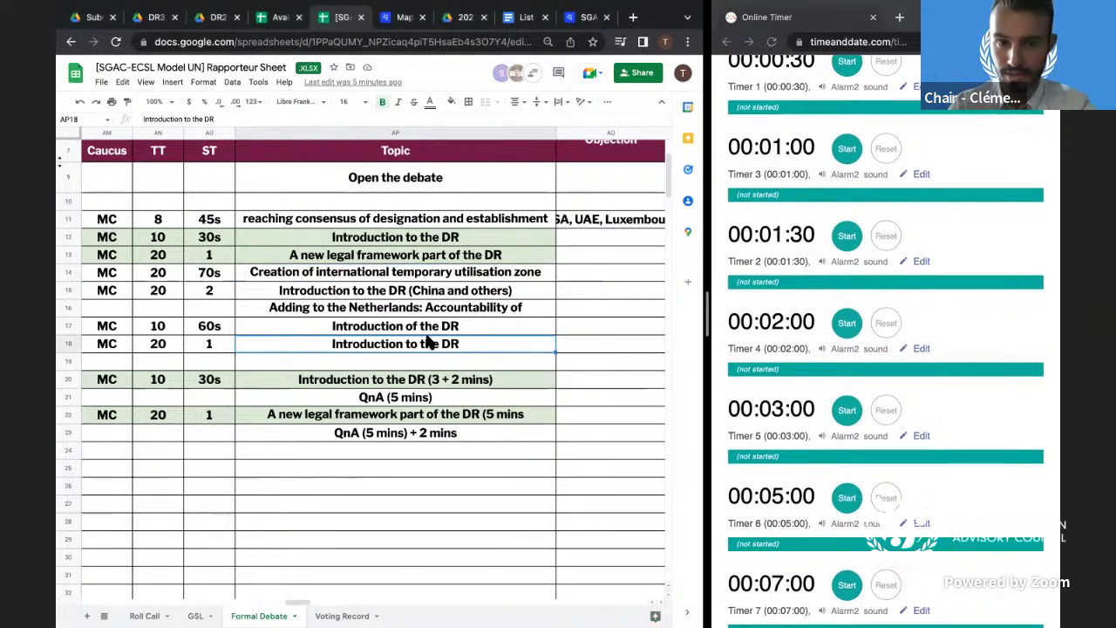
scroll(427, 342, "left", 2)
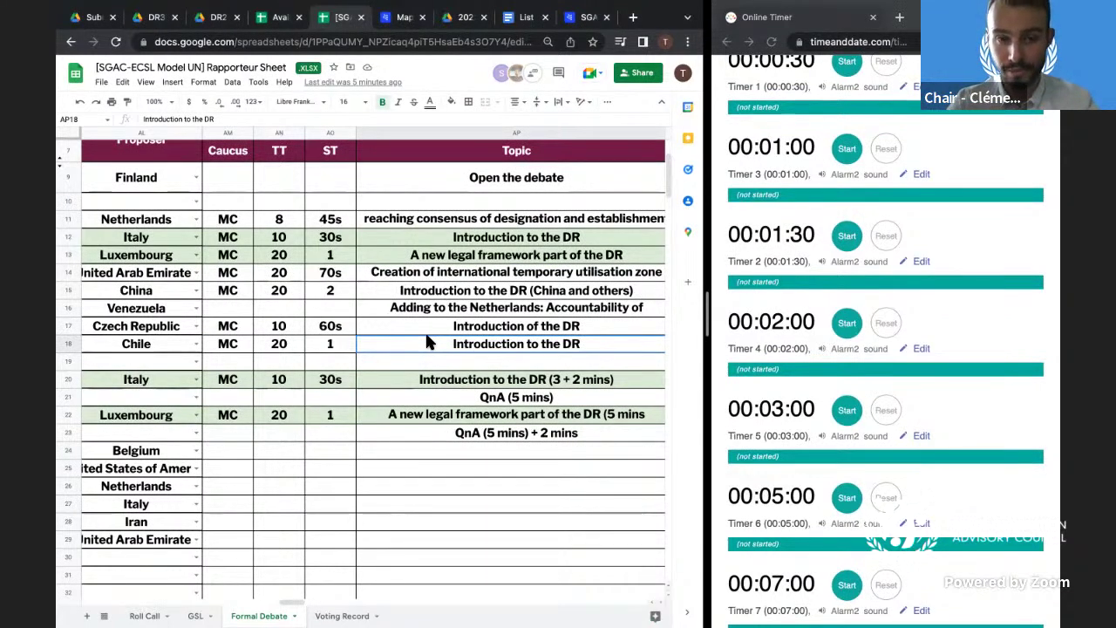
left_click(287, 296)
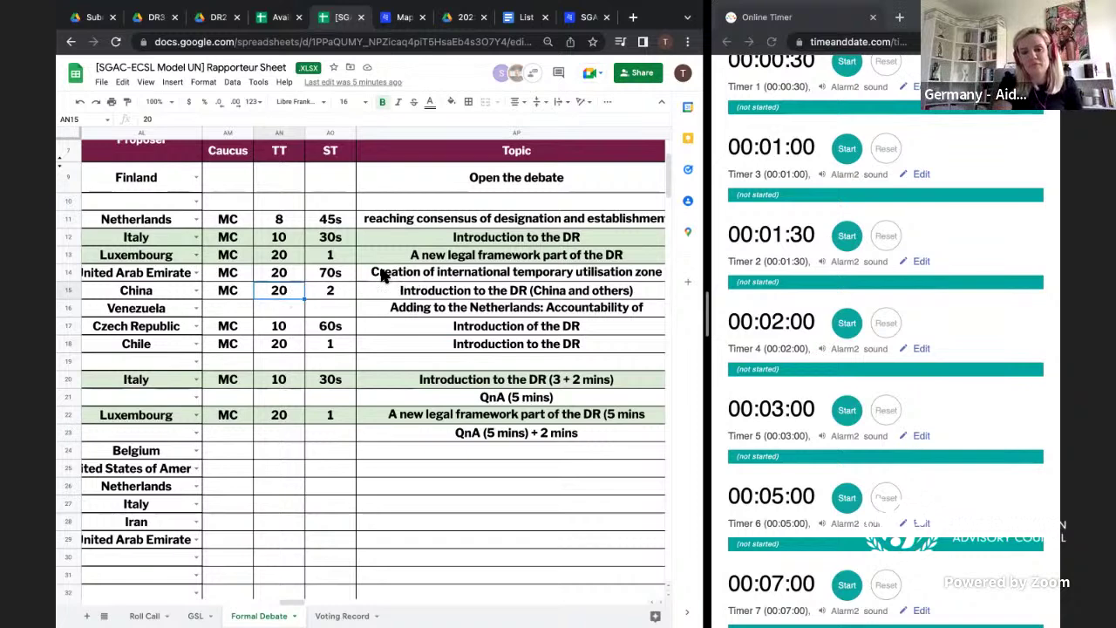
left_click(289, 274)
key("Delete")
type("5")
left_click(339, 273)
type("7")
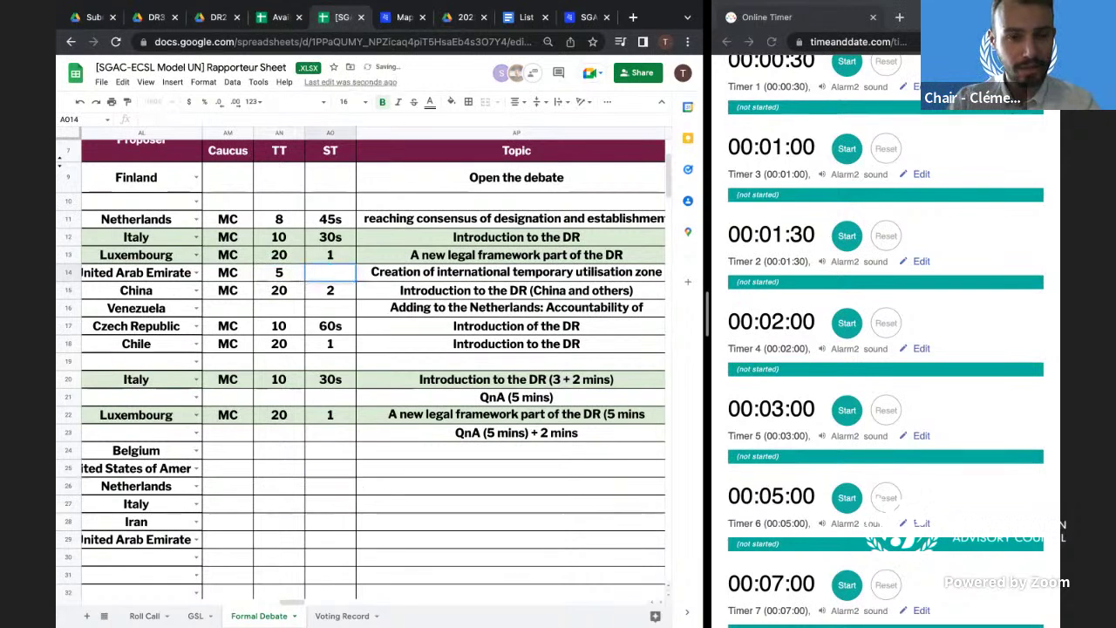
- Copy the United Arab Emirates motion from AL14:AP14 to row 31, below the QnA speakers
left_click(289, 359)
left_click_drag(99, 275, 555, 278)
scroll(534, 380, "down", 5)
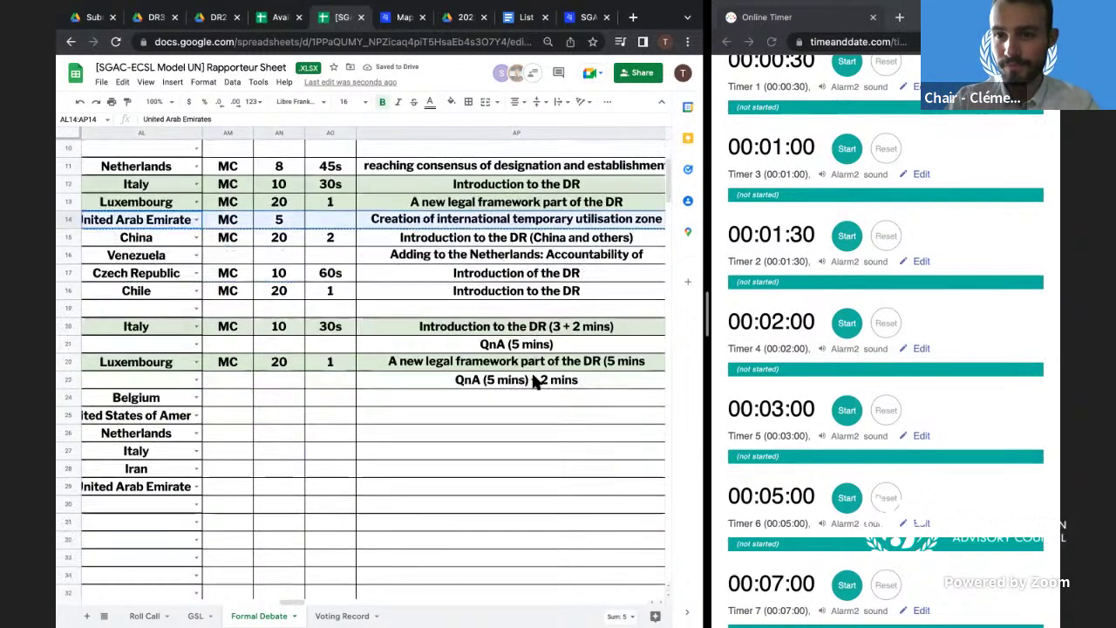
scroll(533, 380, "left", 2)
left_click(295, 379)
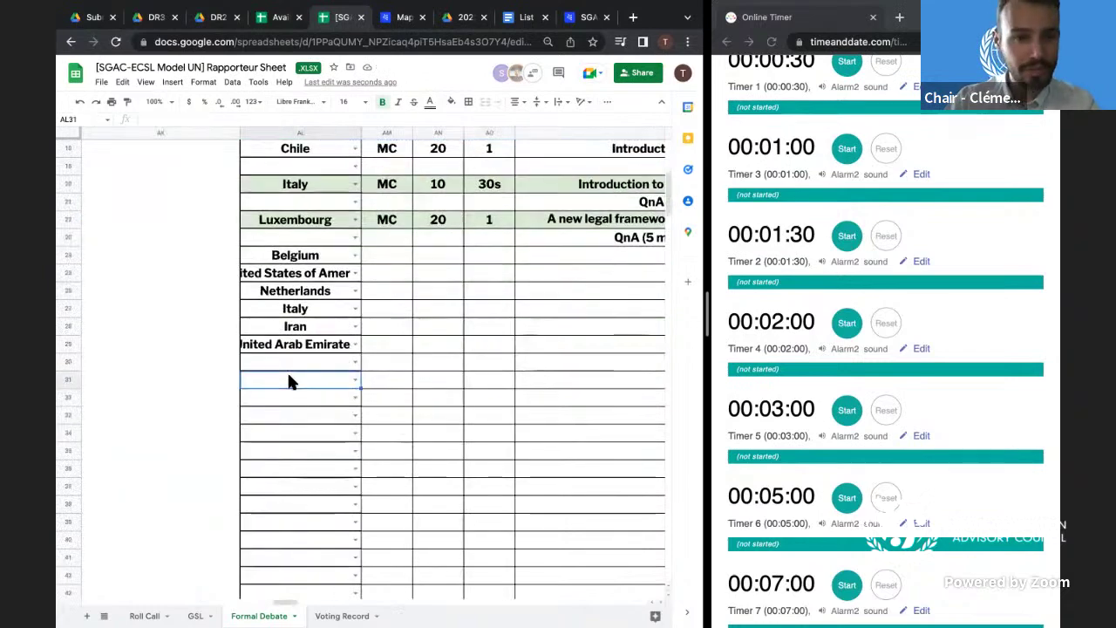
key("ctrl+v")
scroll(381, 381, "right", 3)
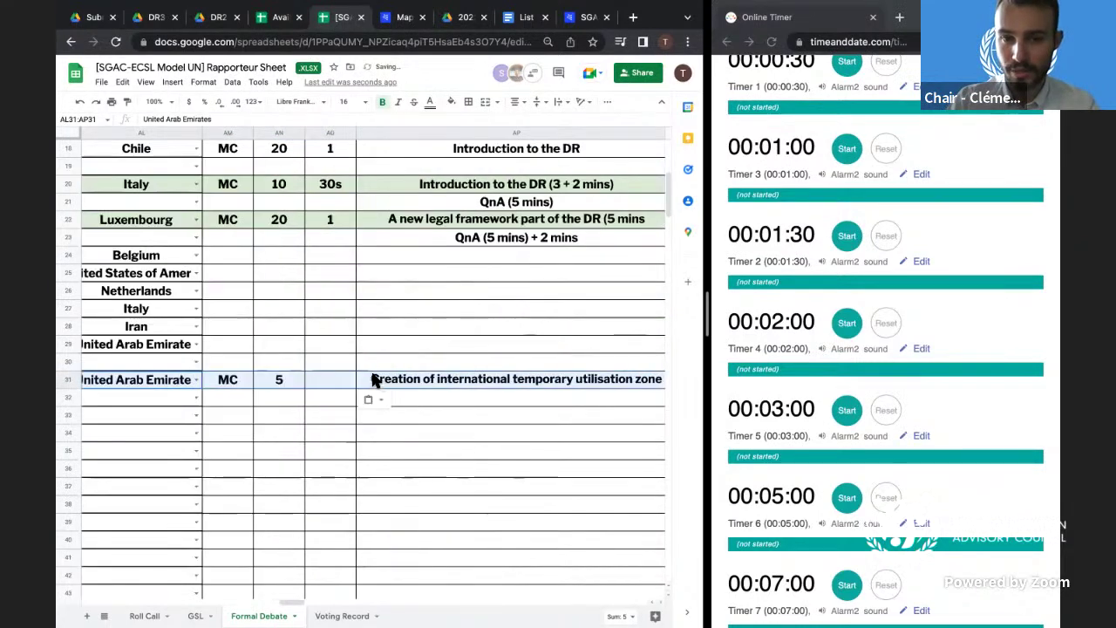
- Shorten the topic in cell AP31 to "Creation of international temporary utilisation zone" by removing "(part of DR)"
double_click(370, 376)
key("BackSpace")
key("BackSpace")
key("BackSpace")
key("BackSpace")
key("BackSpace")
key("BackSpace")
key("BackSpace")
key("BackSpace")
key("BackSpace")
key("BackSpace")
key("BackSpace")
key("BackSpace")
key("BackSpace")
left_click(379, 415)
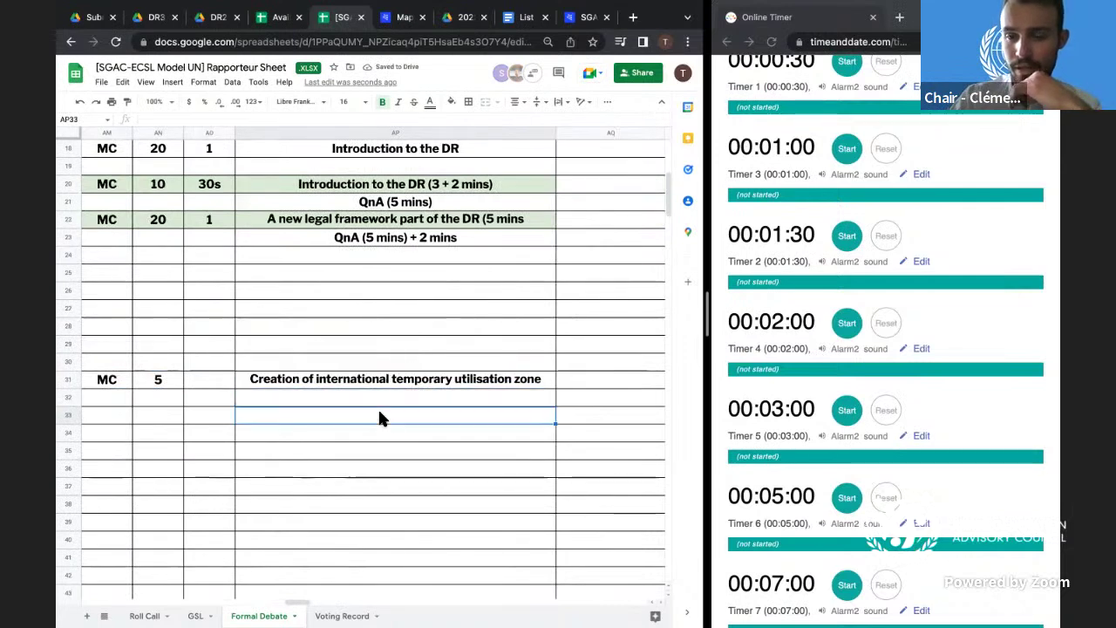
- Shade the United Arab Emirates motion in AL31:AP31 light green, matching the other presented motions
scroll(379, 415, "left", 3)
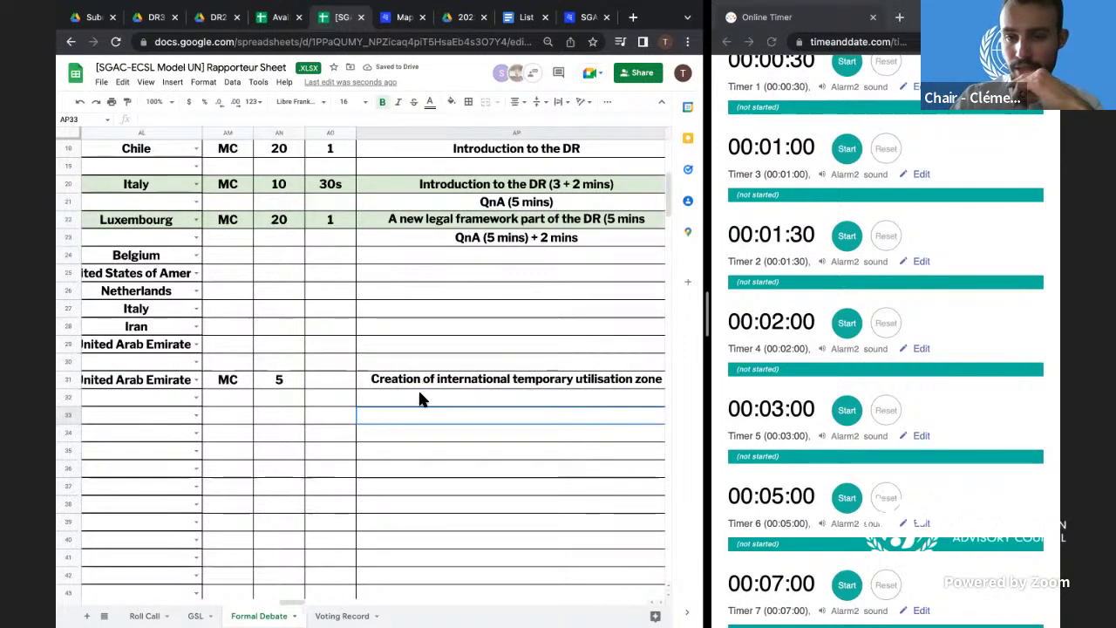
left_click_drag(120, 376, 406, 379)
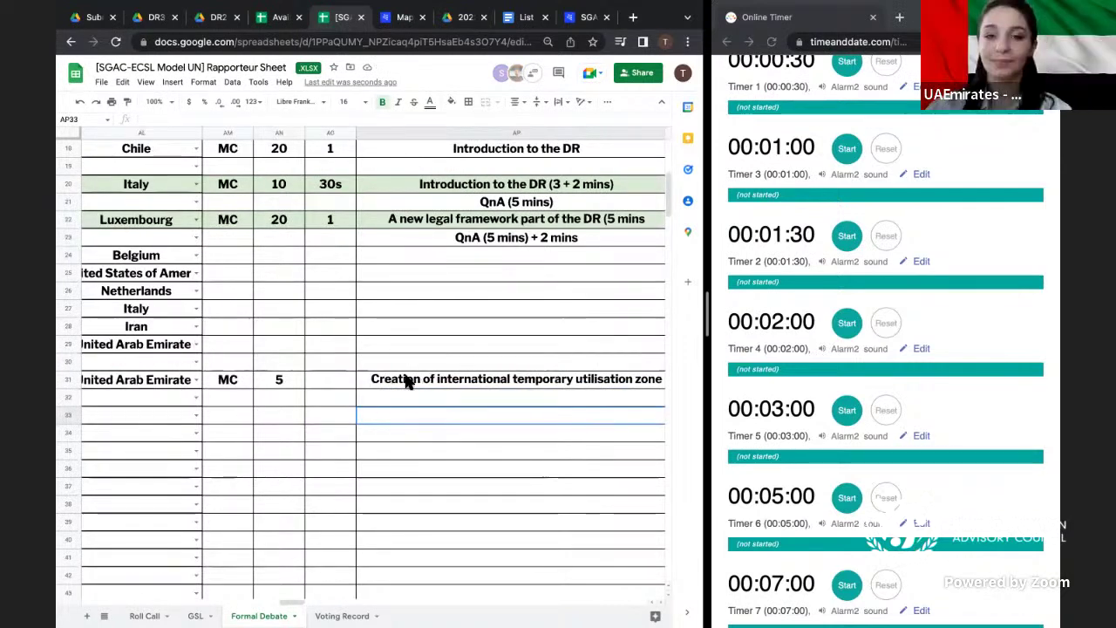
left_click(452, 103)
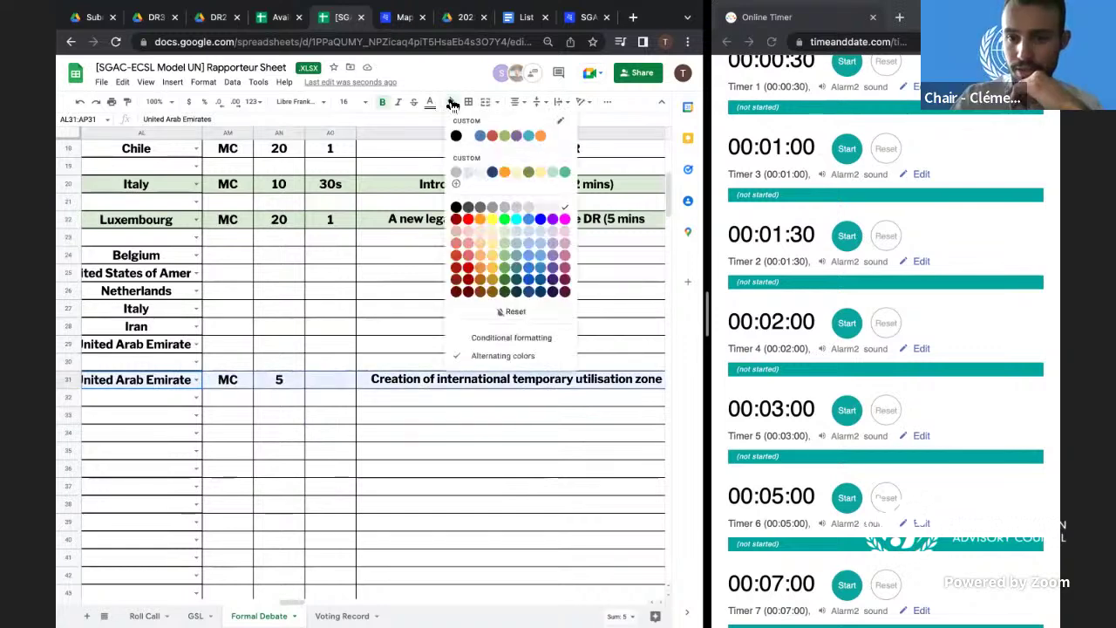
left_click(504, 230)
left_click(372, 394)
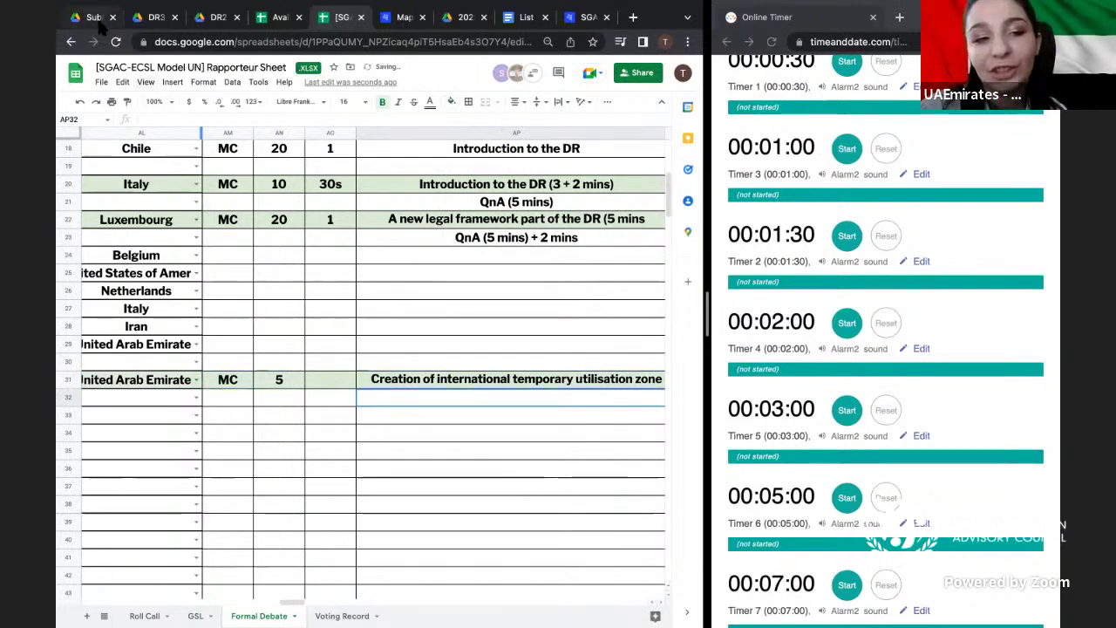
- Switch to the draft resolutions folder in Google Drive and open "DR4.1 - France, UAE, USA.pdf" in its own window
left_click(99, 24)
key("Escape")
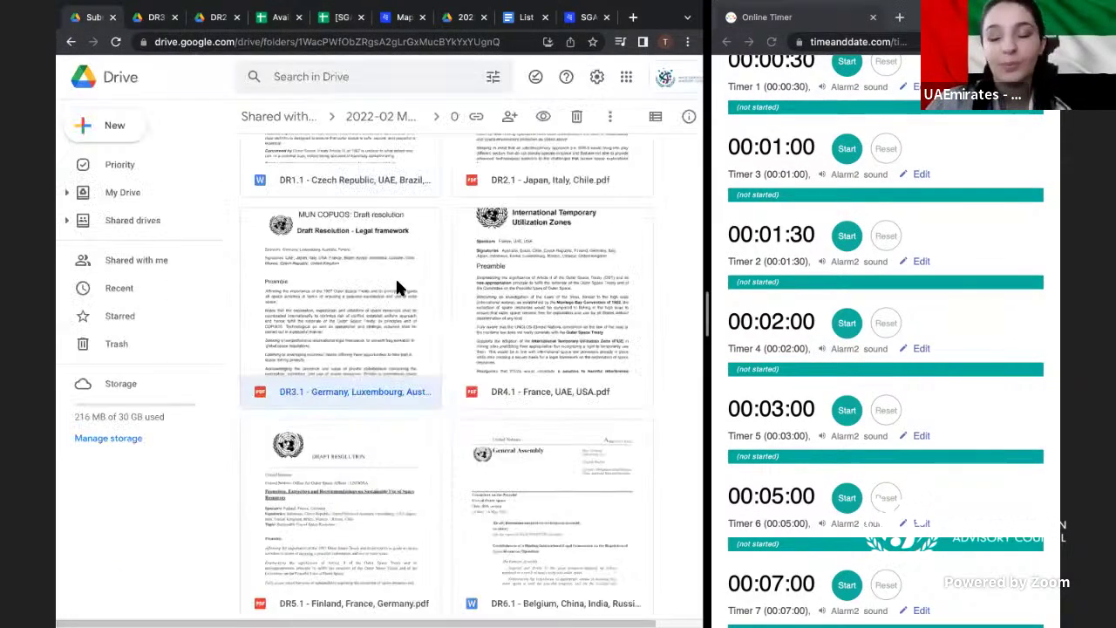
scroll(395, 277, "down", 1)
scroll(439, 488, "up", 1)
scroll(439, 488, "down", 1)
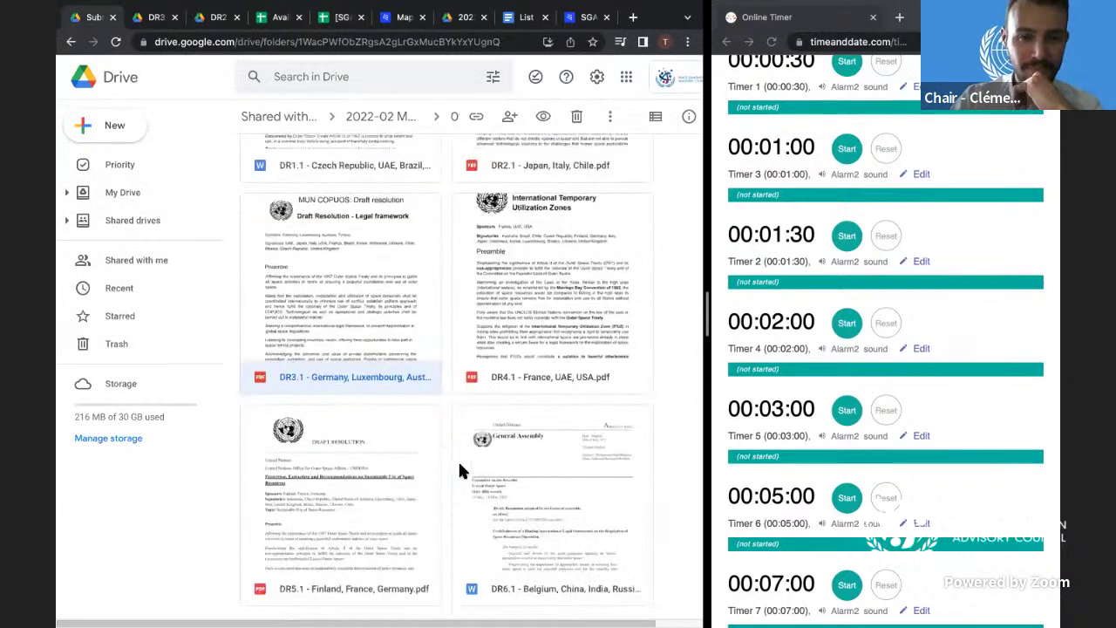
double_click(540, 290)
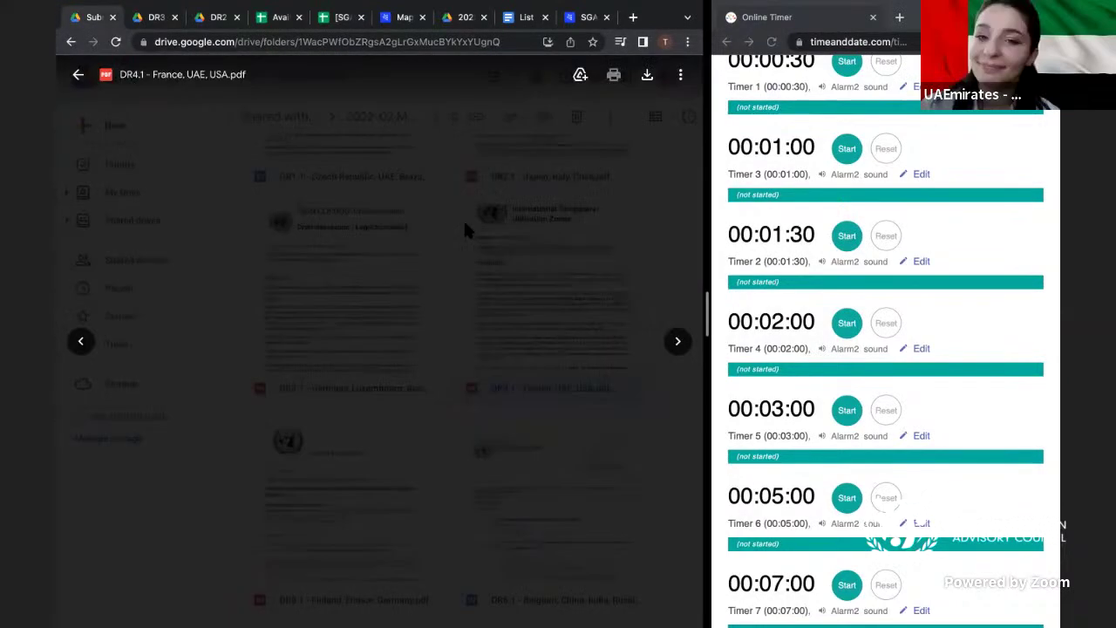
left_click(680, 75)
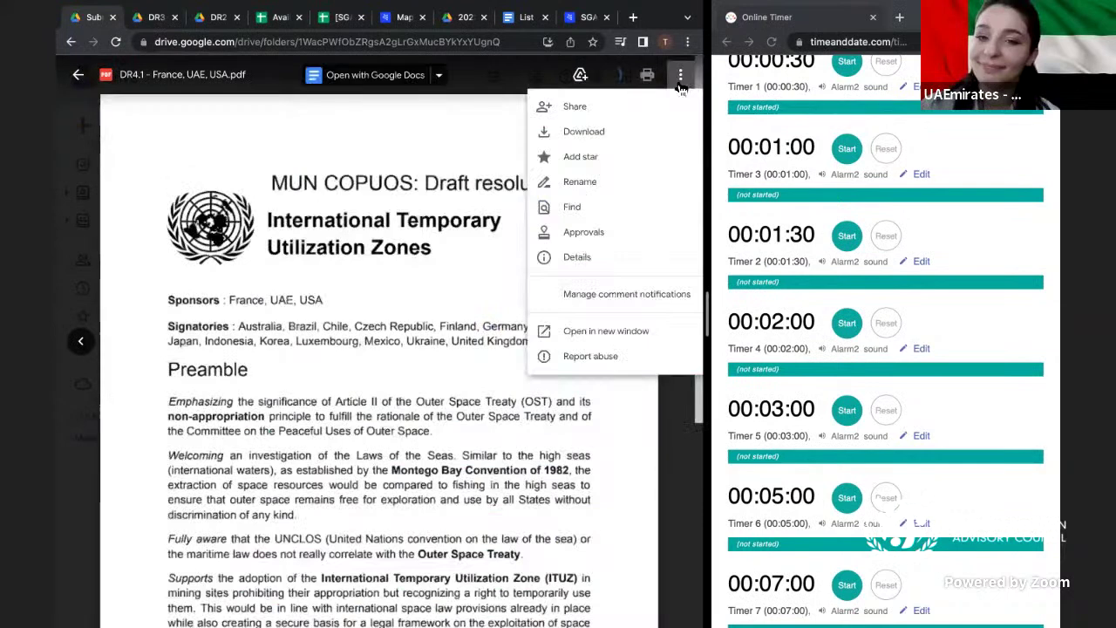
left_click(627, 330)
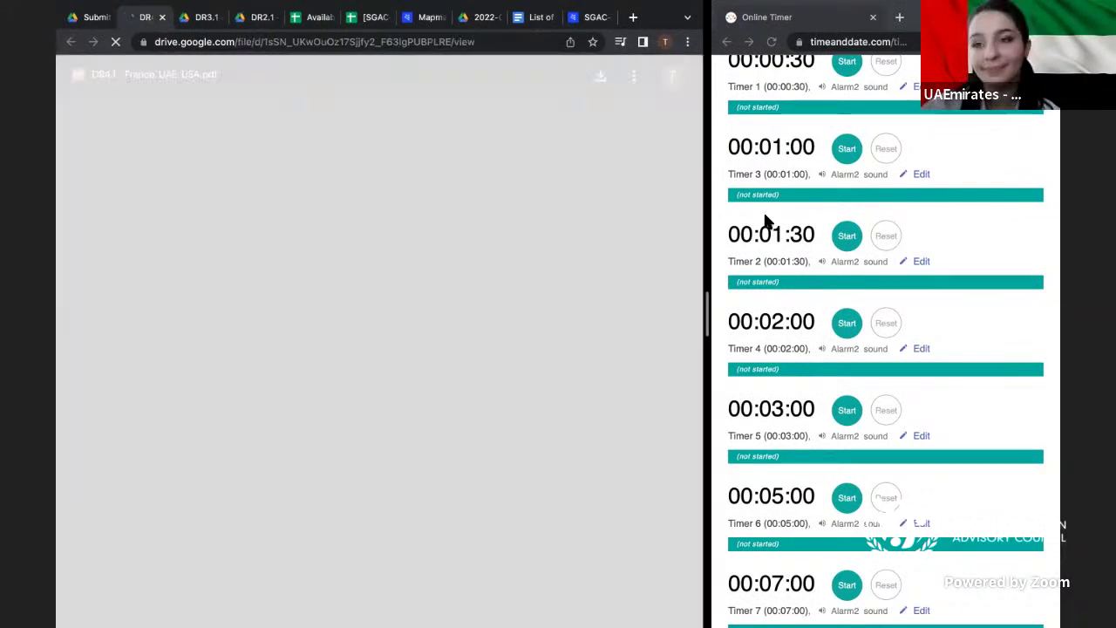
- Start the 5-minute timer for the United Arab Emirates presentation of DR4.1
scroll(766, 221, "down", 1)
scroll(764, 214, "down", 4)
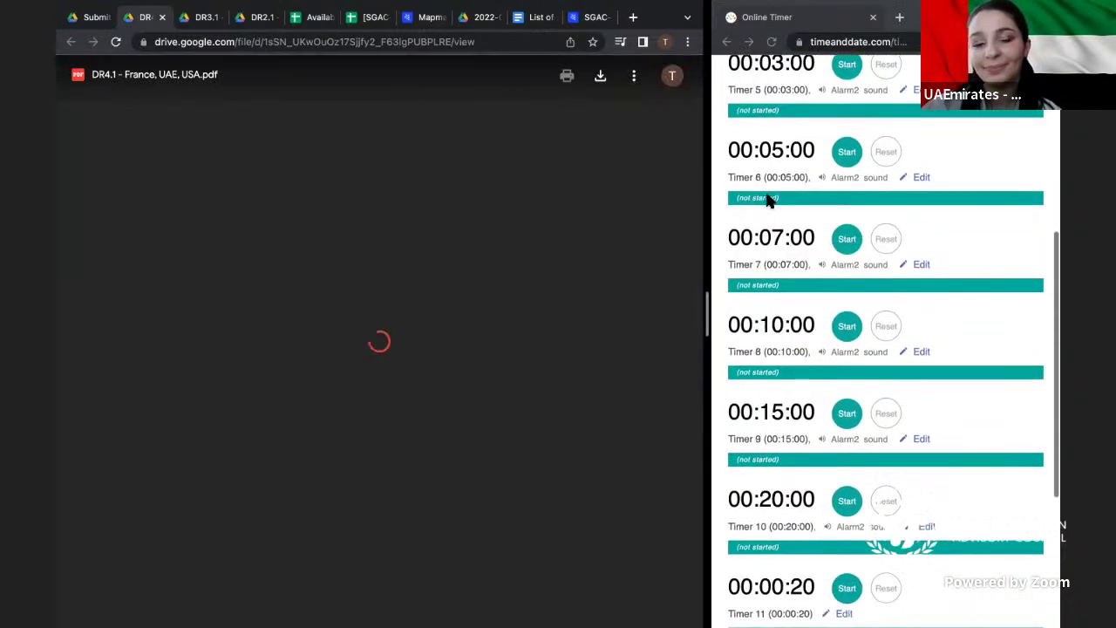
left_click(781, 156)
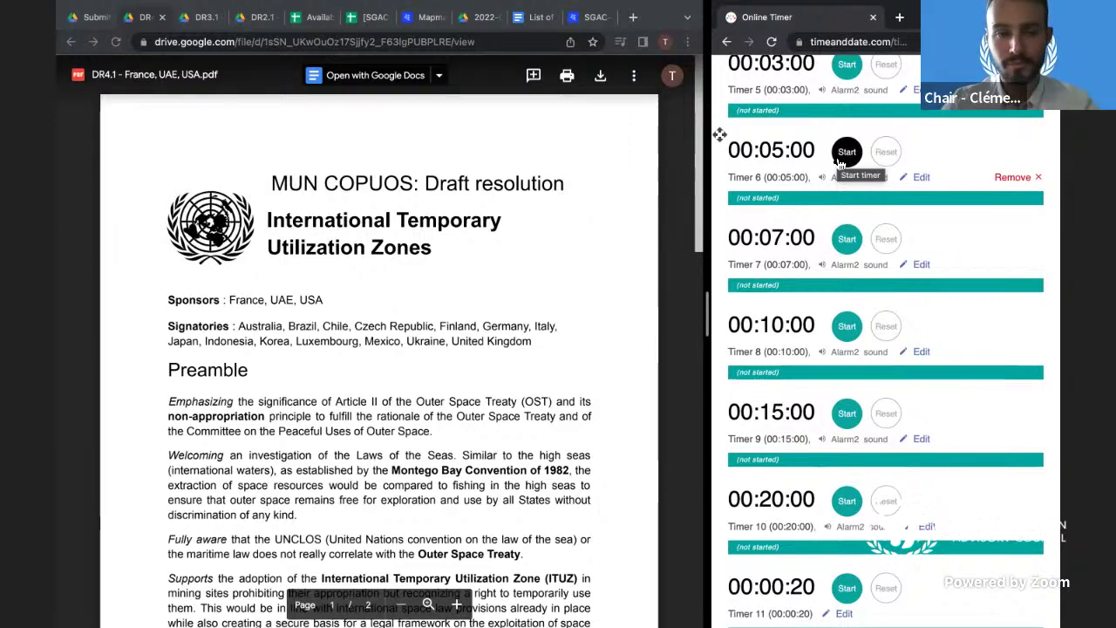
left_click(840, 161)
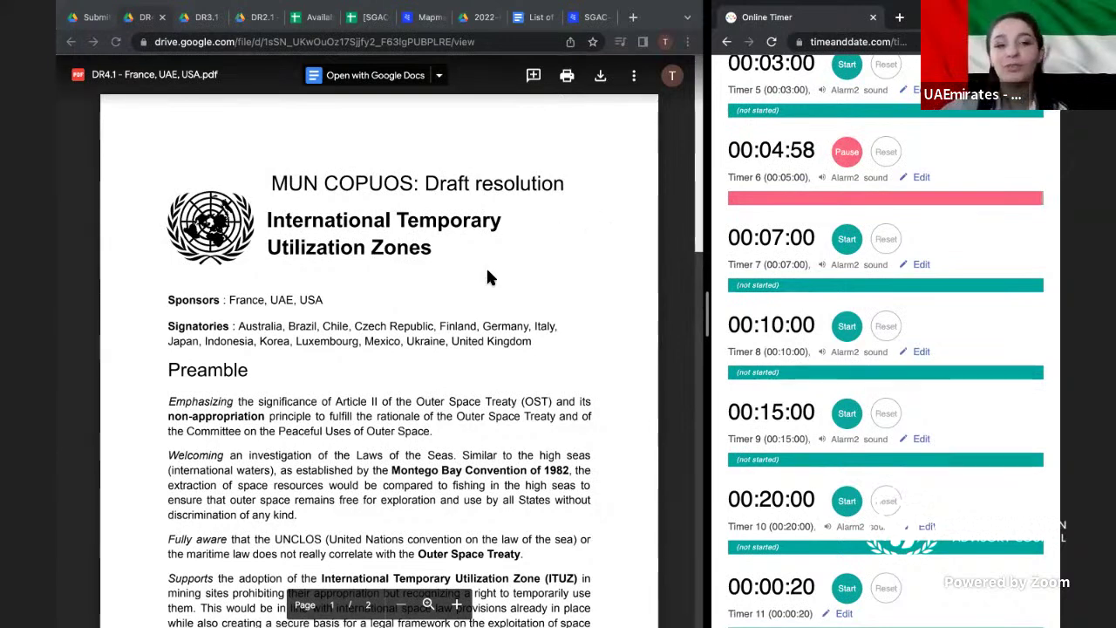
- Follow the presentation through page 1 of DR4.1, from the sponsors and signatories down the preamble to clause 1
scroll(476, 275, "down", 1)
scroll(477, 282, "down", 1)
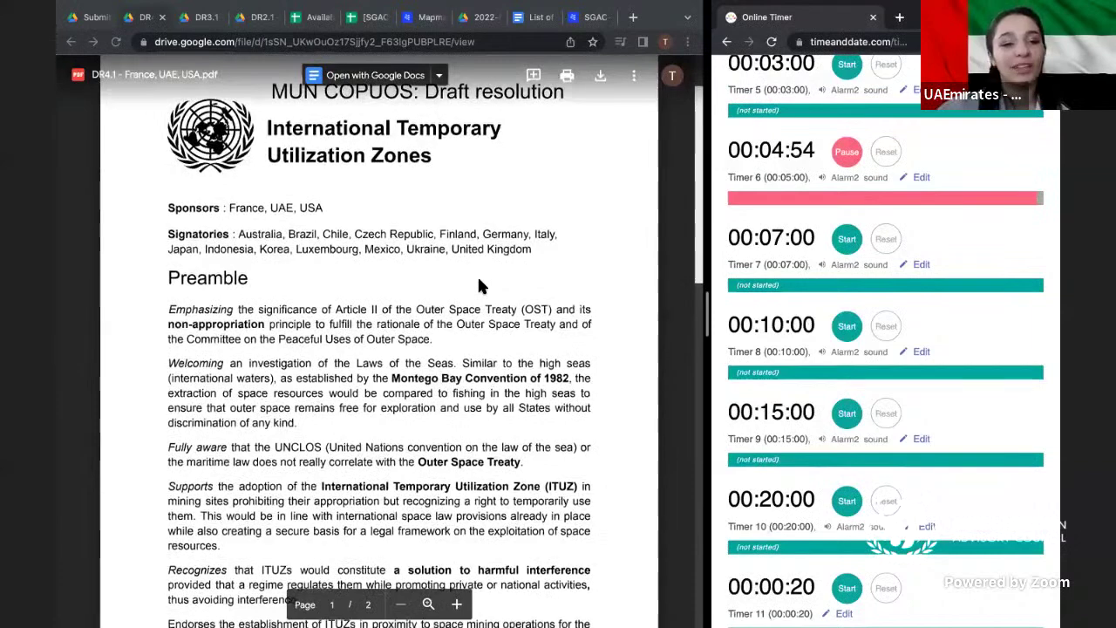
scroll(477, 285, "down", 1)
scroll(478, 285, "down", 1)
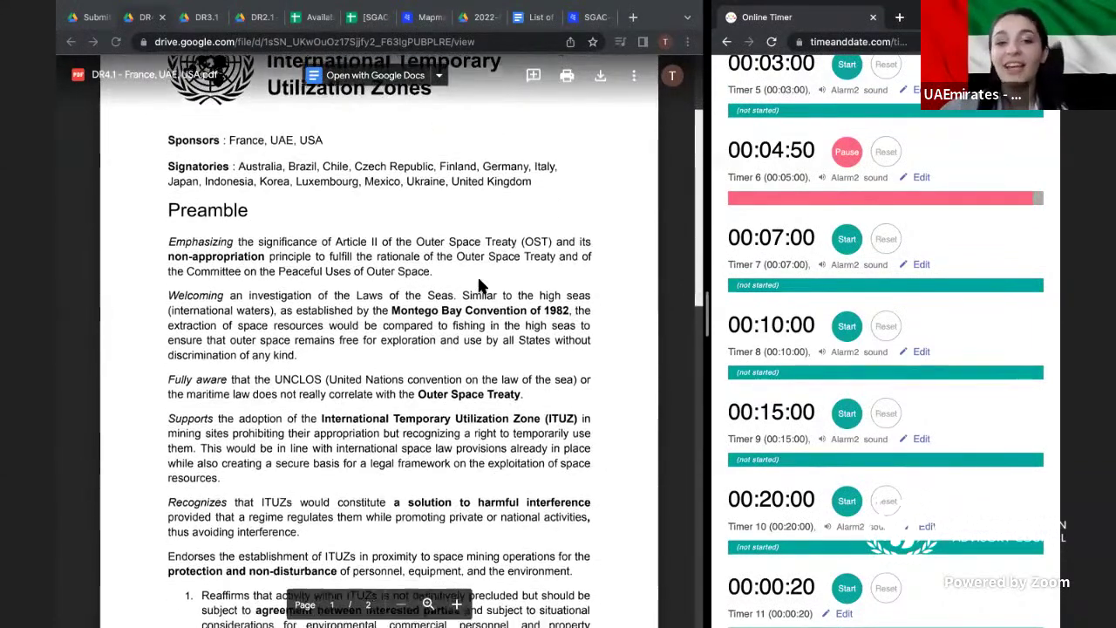
scroll(478, 286, "down", 1)
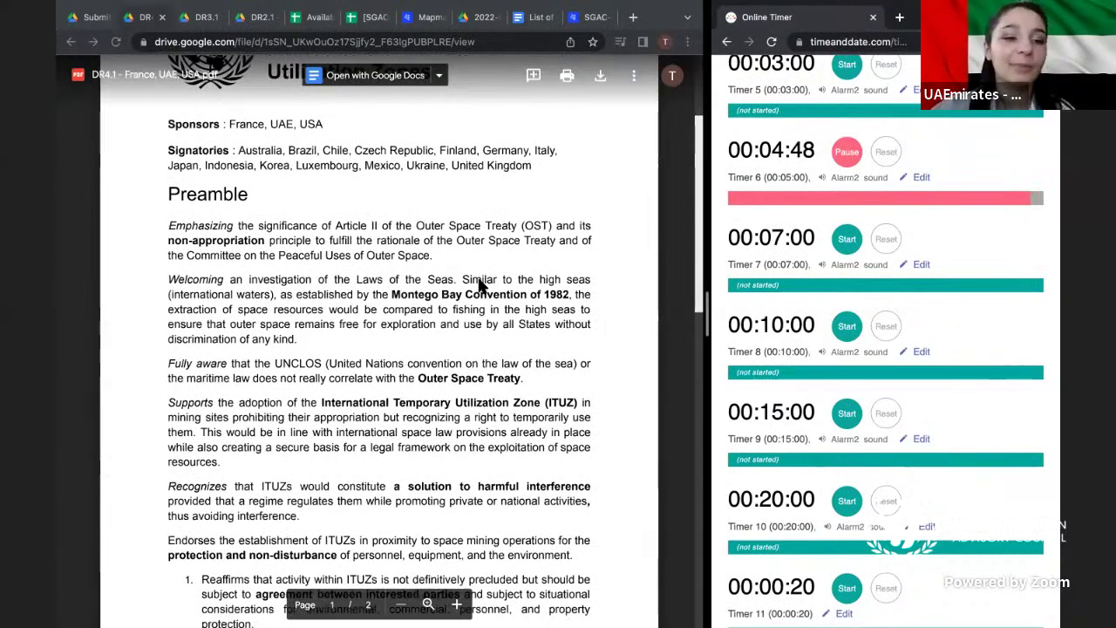
scroll(478, 285, "down", 1)
scroll(477, 285, "down", 1)
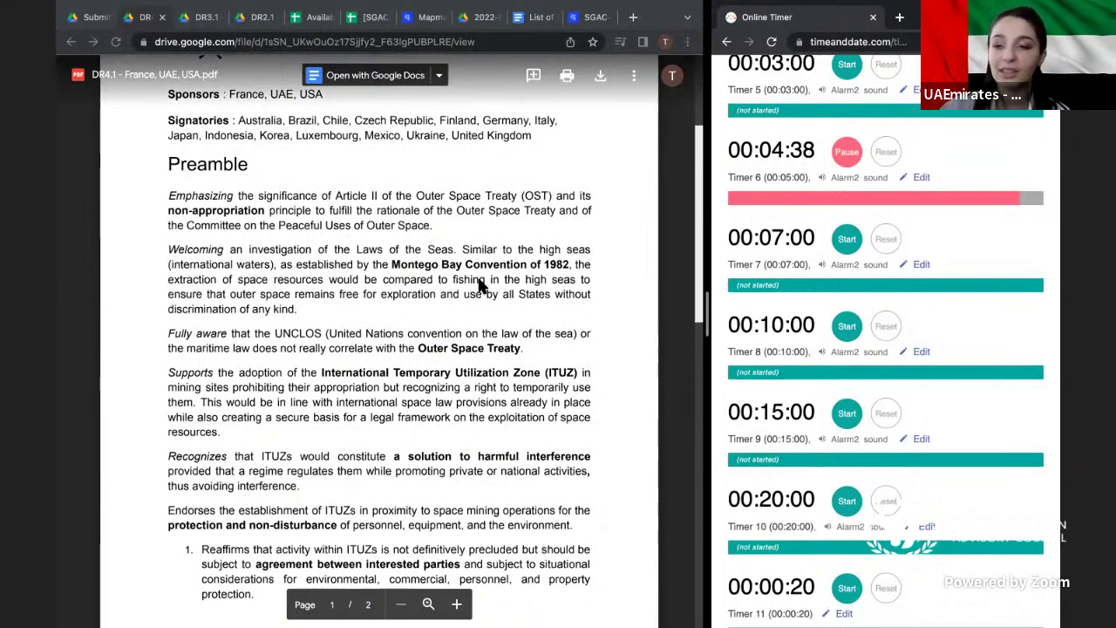
scroll(479, 286, "down", 1)
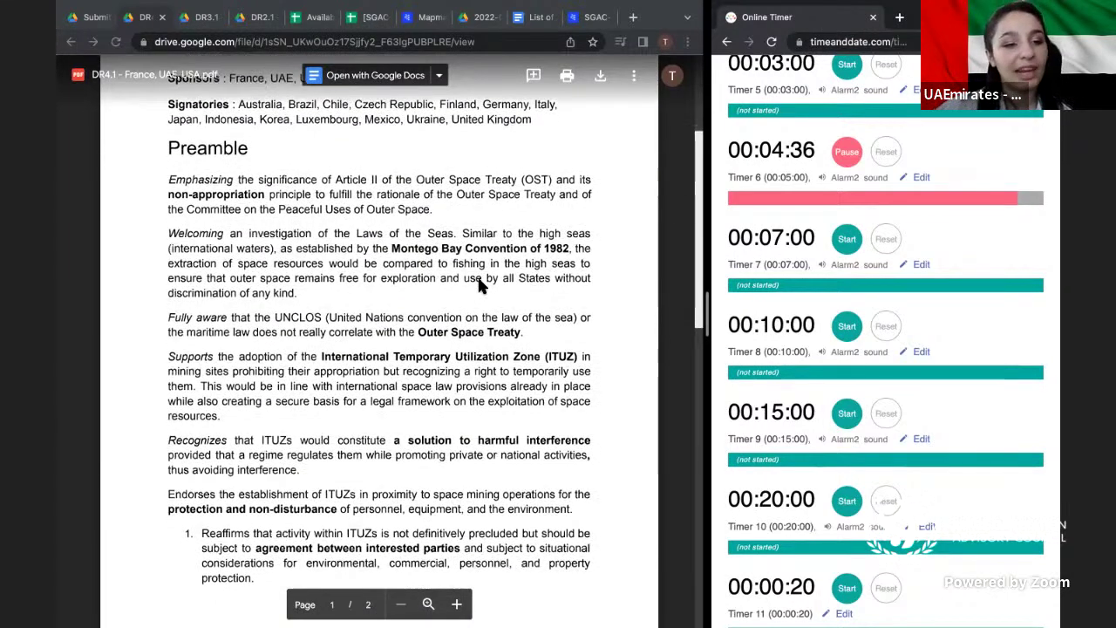
scroll(478, 286, "down", 1)
scroll(479, 286, "down", 1)
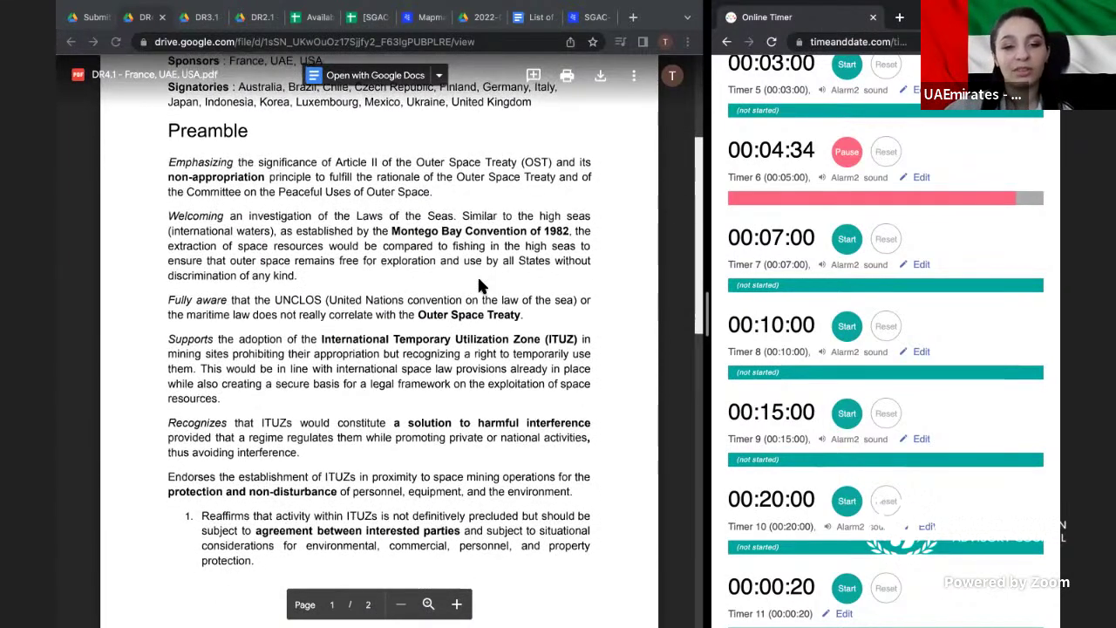
scroll(479, 286, "down", 1)
scroll(479, 286, "down", 2)
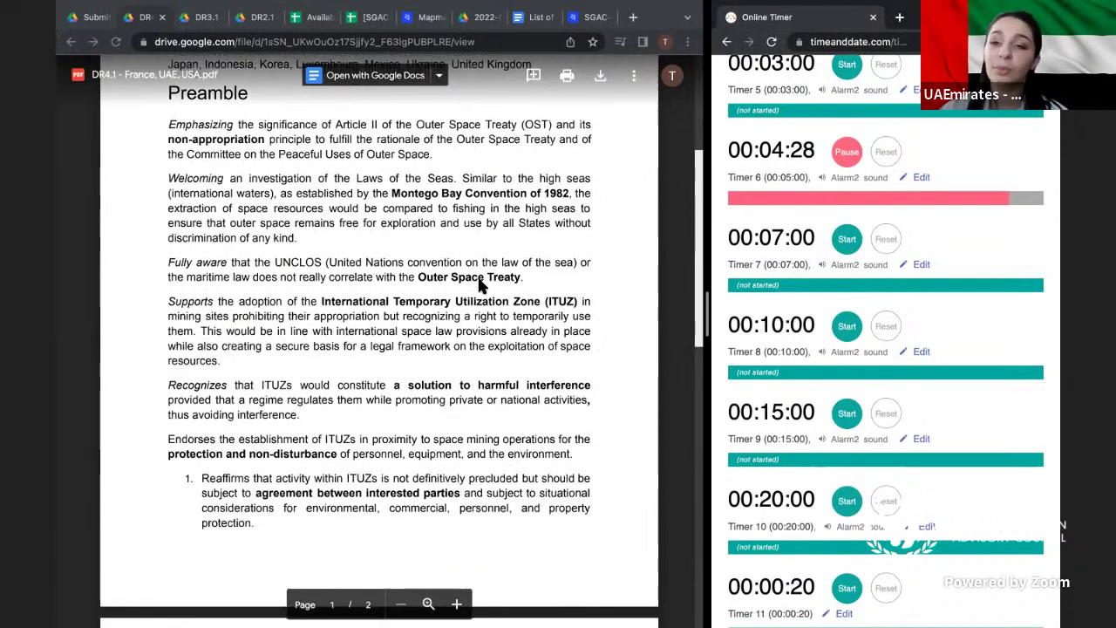
scroll(478, 286, "down", 1)
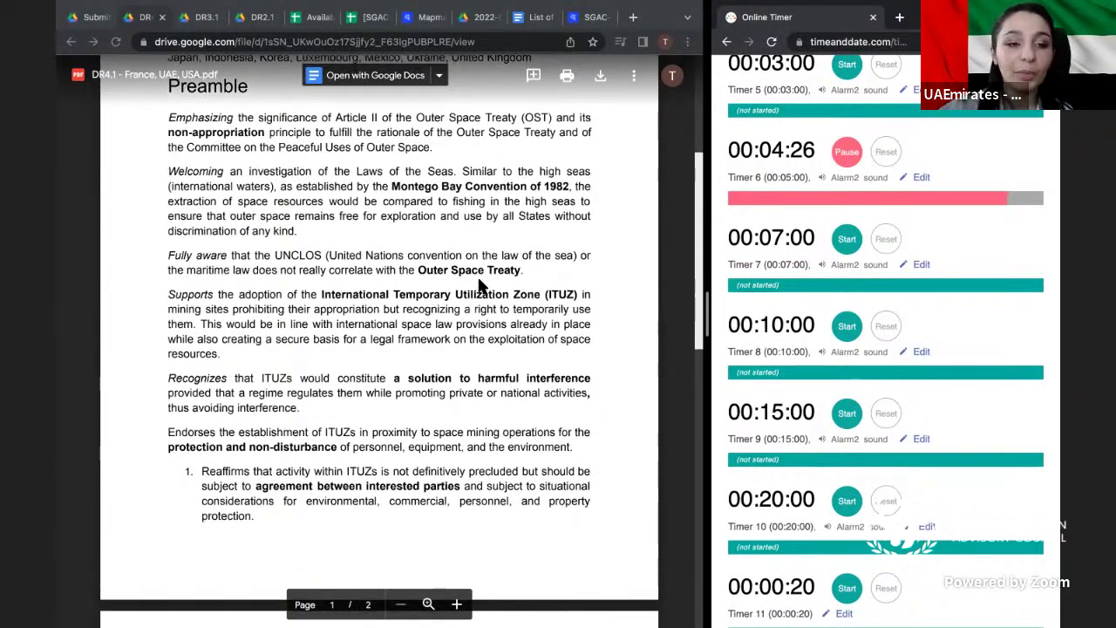
scroll(479, 286, "down", 1)
scroll(478, 286, "down", 2)
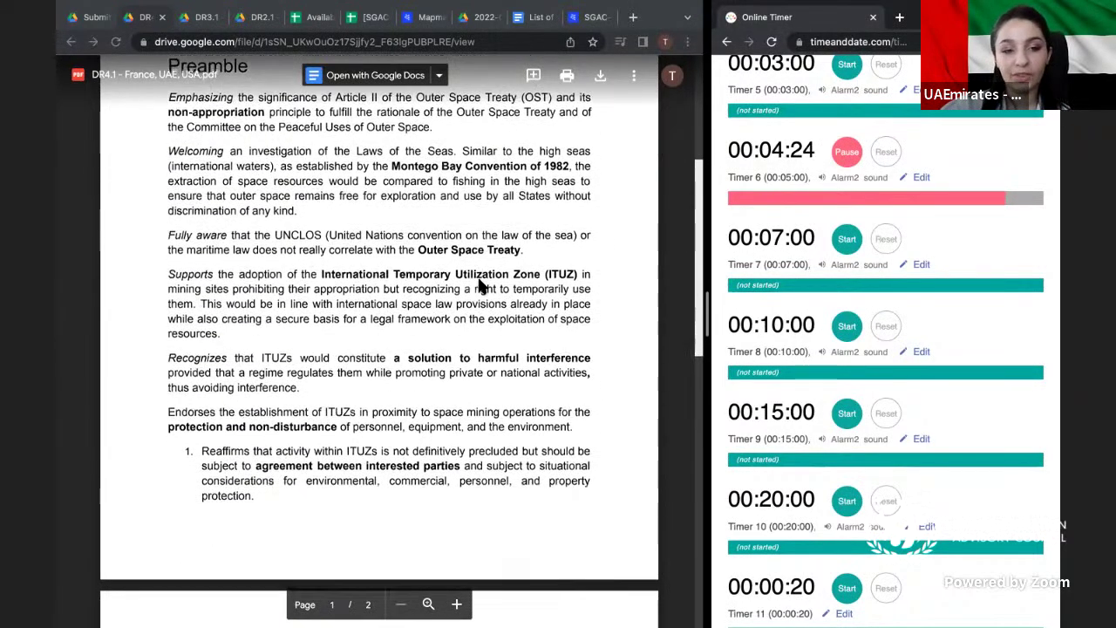
scroll(479, 286, "up", 1)
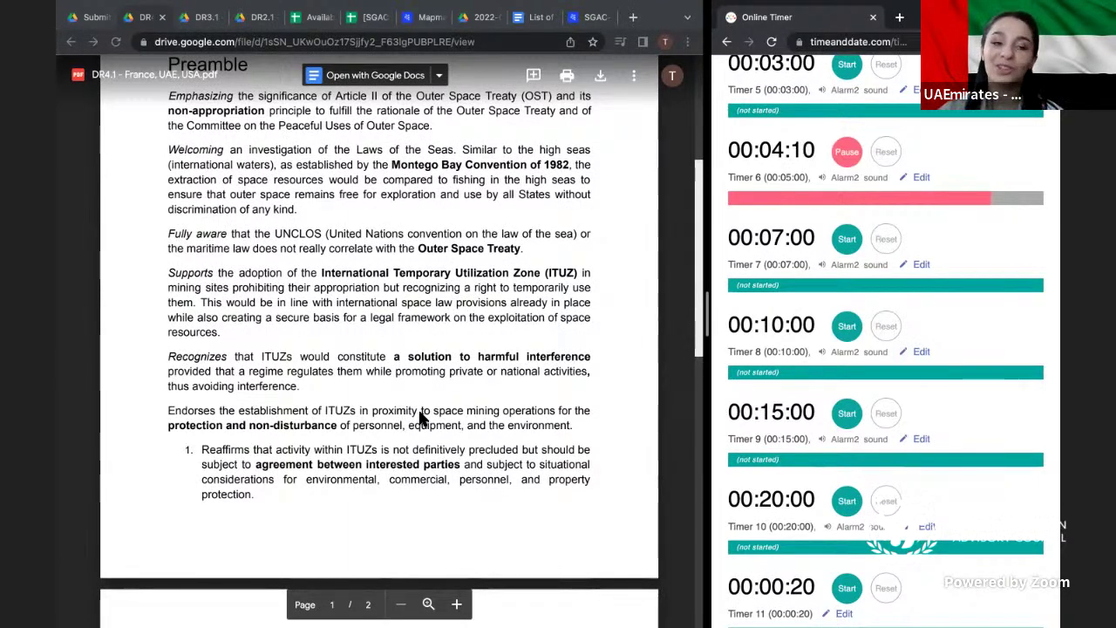
- Follow the United Arab Emirates' presentation through the closing preamble paragraphs and clause 1 at the end of page 1 of DR4.1
scroll(420, 419, "down", 1)
scroll(420, 419, "down", 1)
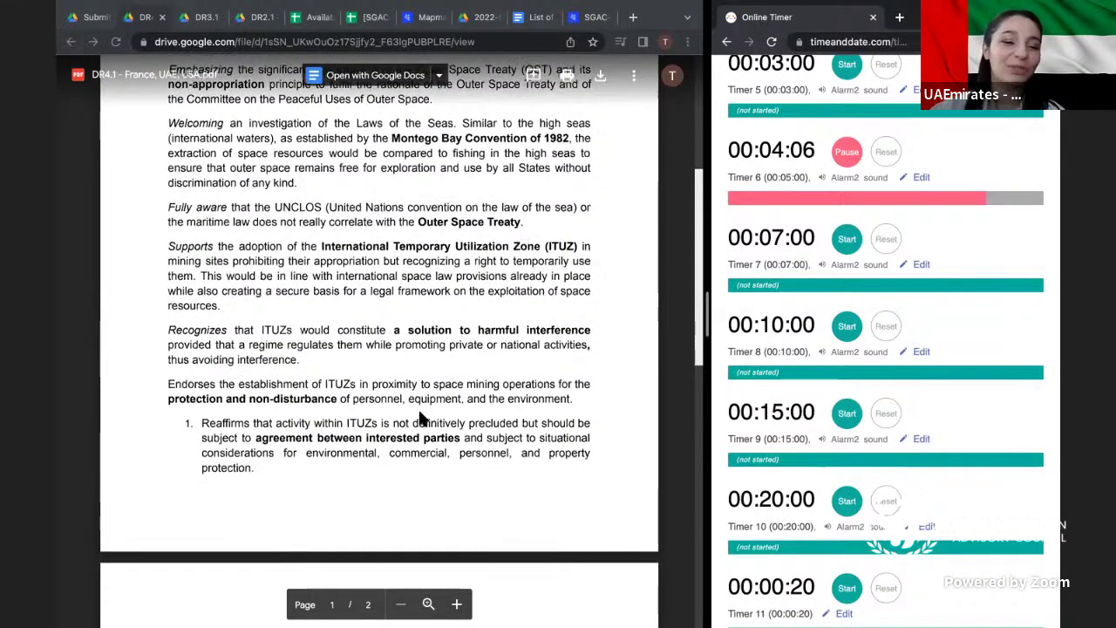
scroll(419, 419, "down", 1)
scroll(419, 419, "down", 1)
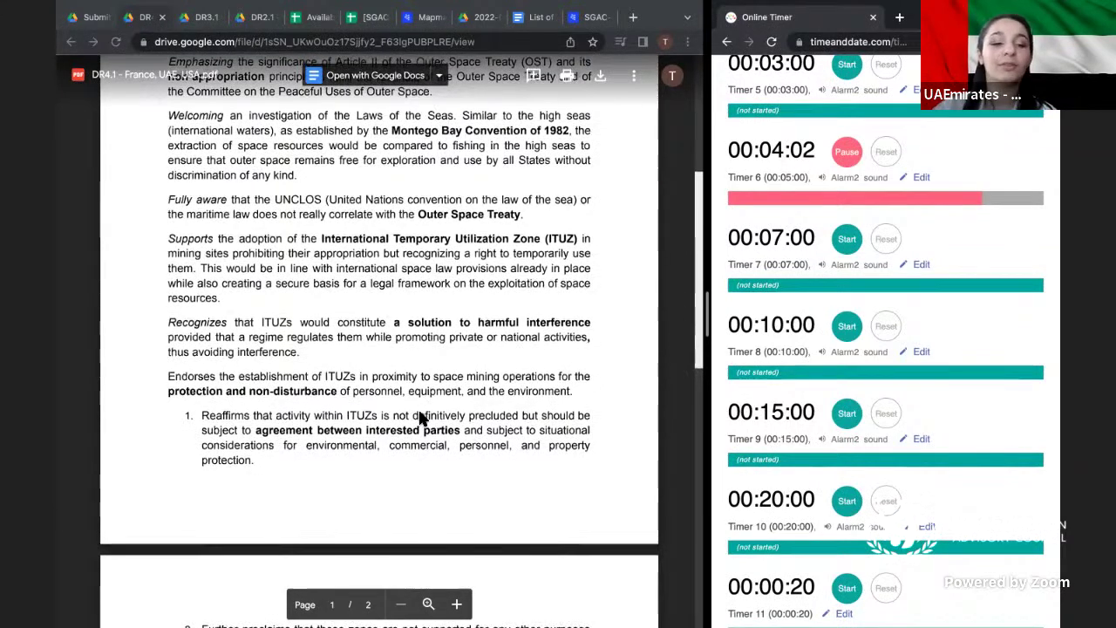
scroll(419, 419, "down", 1)
scroll(419, 419, "down", 1)
scroll(420, 418, "down", 1)
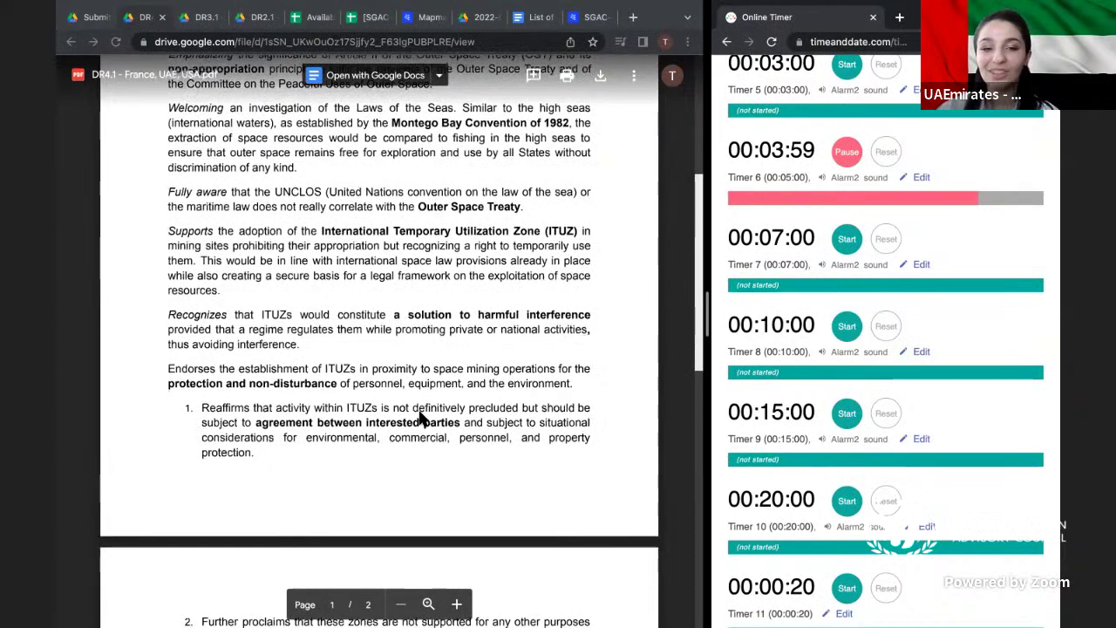
scroll(419, 418, "down", 1)
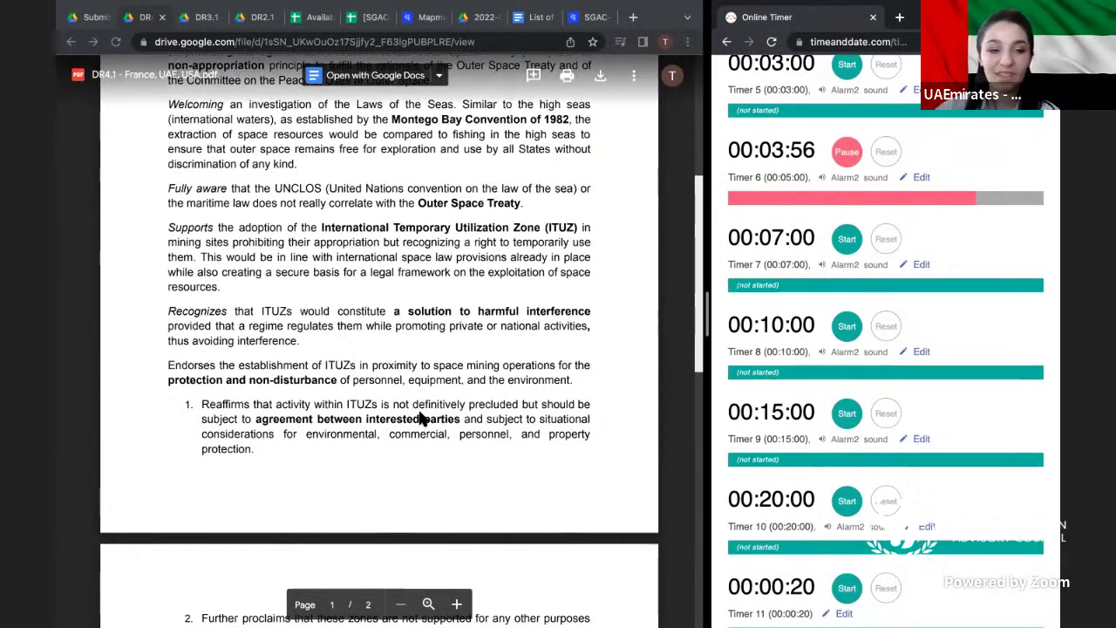
scroll(420, 419, "down", 1)
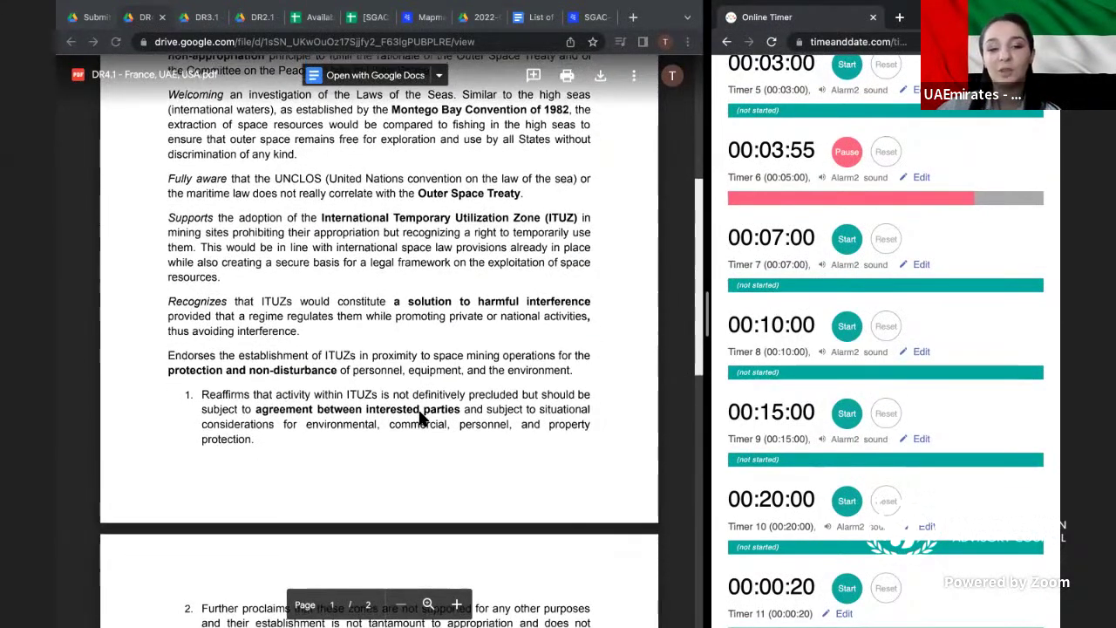
scroll(420, 419, "up", 1)
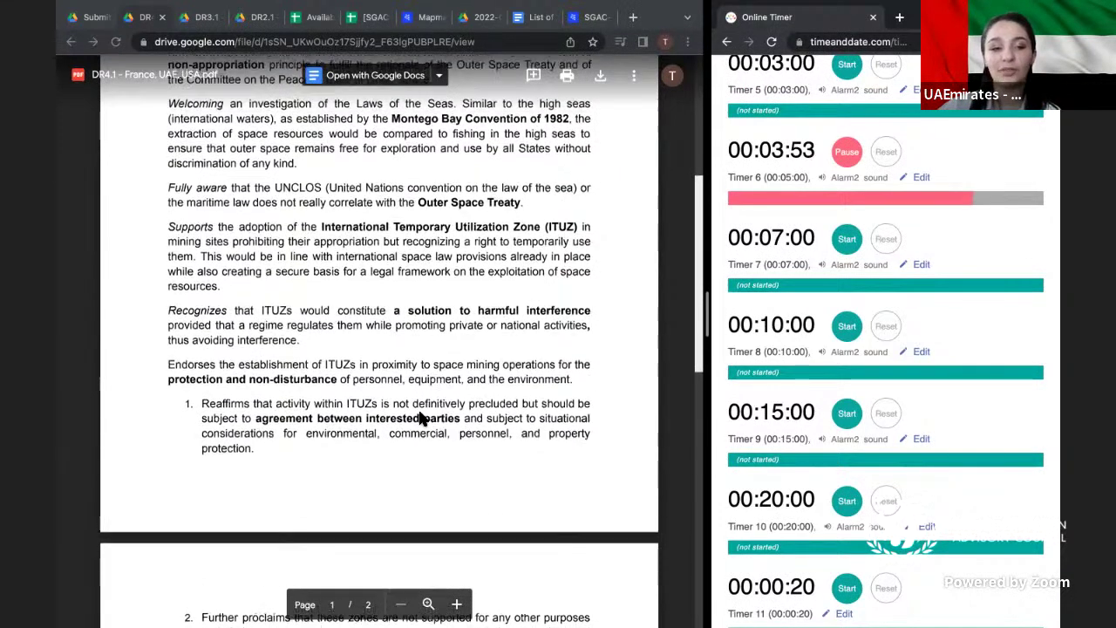
scroll(420, 418, "up", 1)
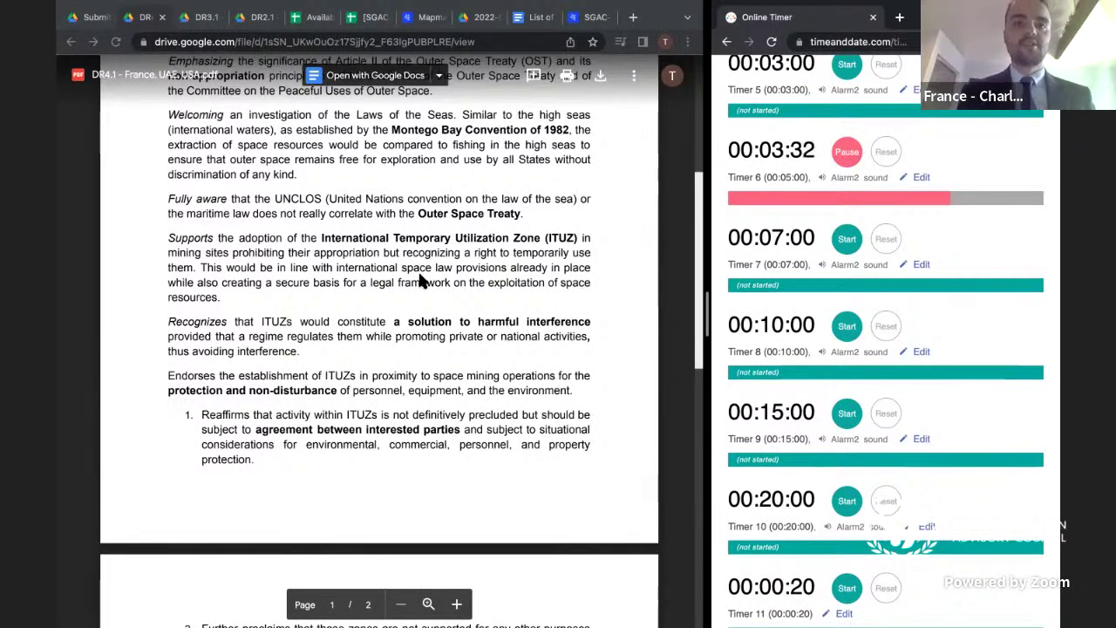
- Follow France's part of the presentation from the ITUZ preamble paragraphs across the page break to clause 2 and the first operative clauses
scroll(402, 300, "down", 1)
scroll(402, 305, "down", 2)
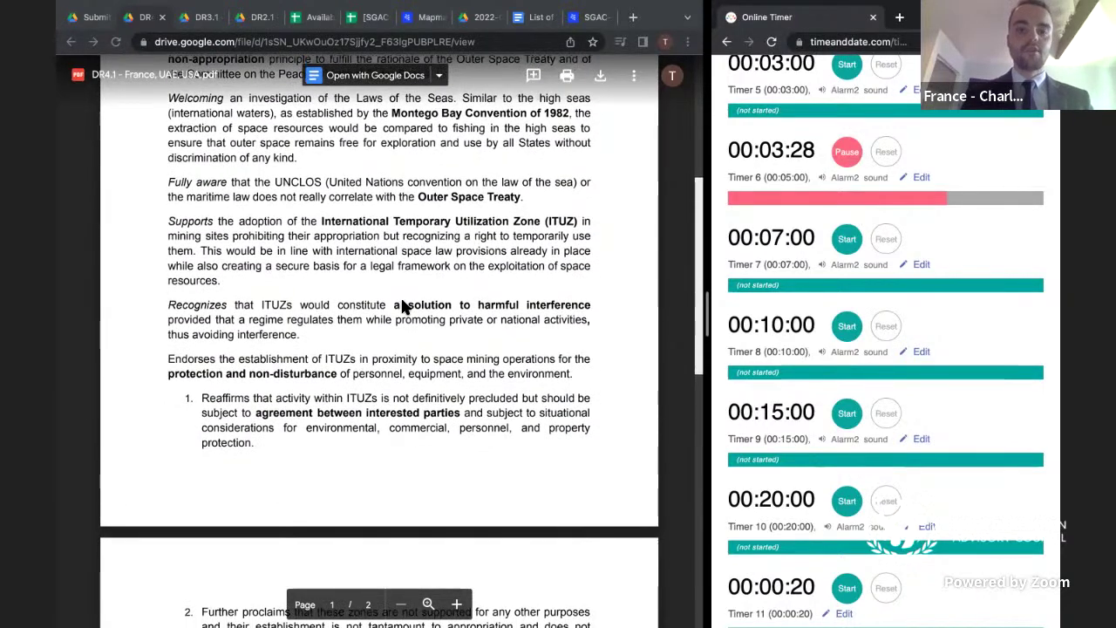
scroll(402, 300, "down", 2)
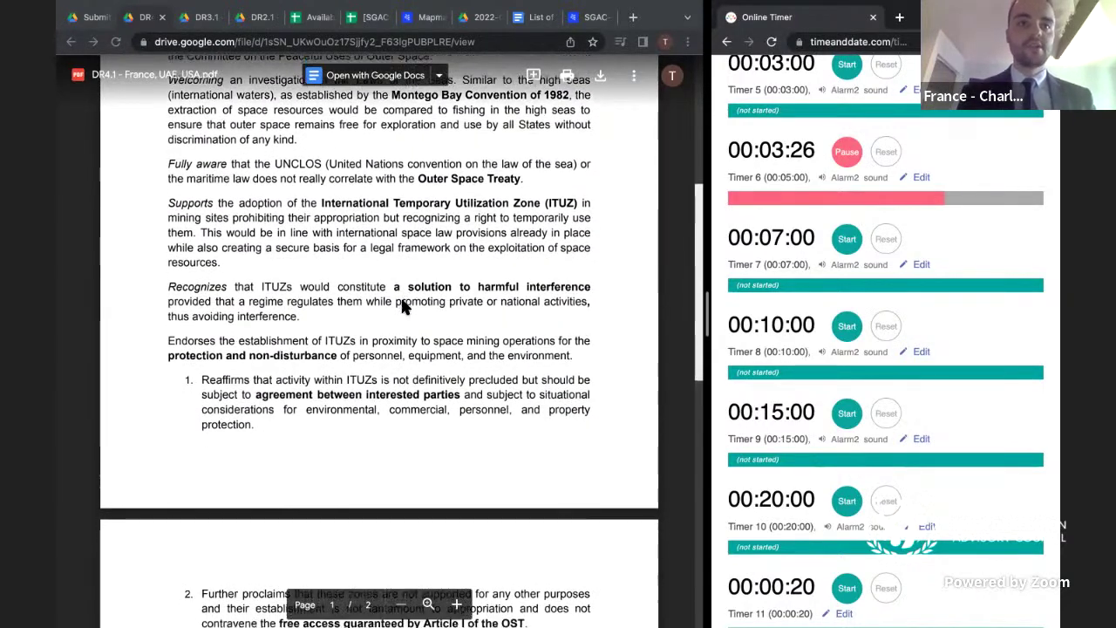
scroll(402, 305, "down", 3)
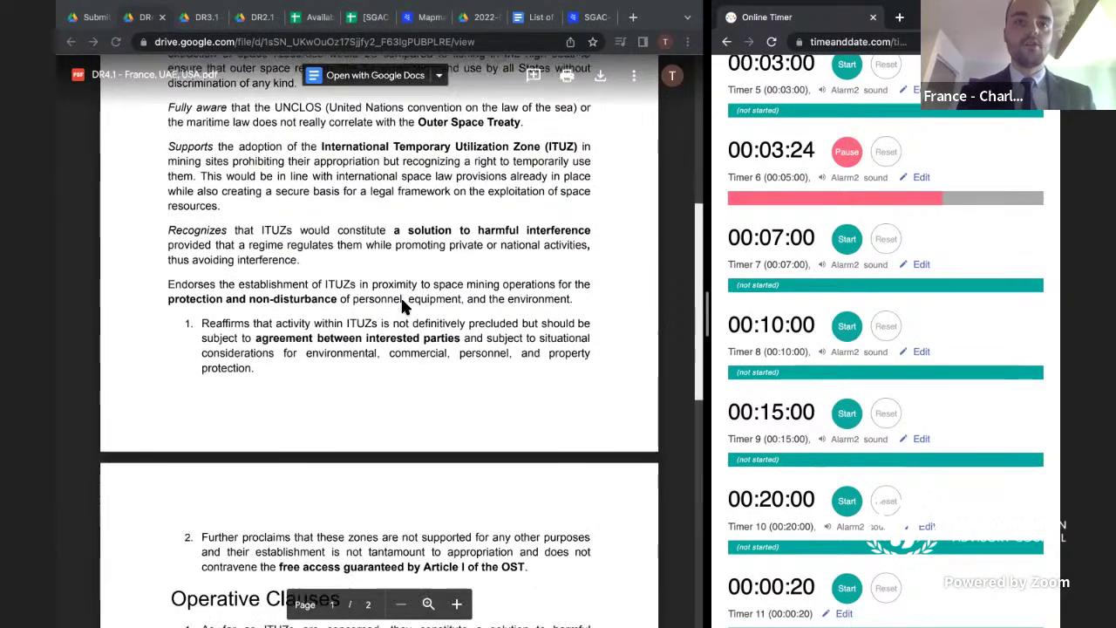
scroll(402, 305, "down", 1)
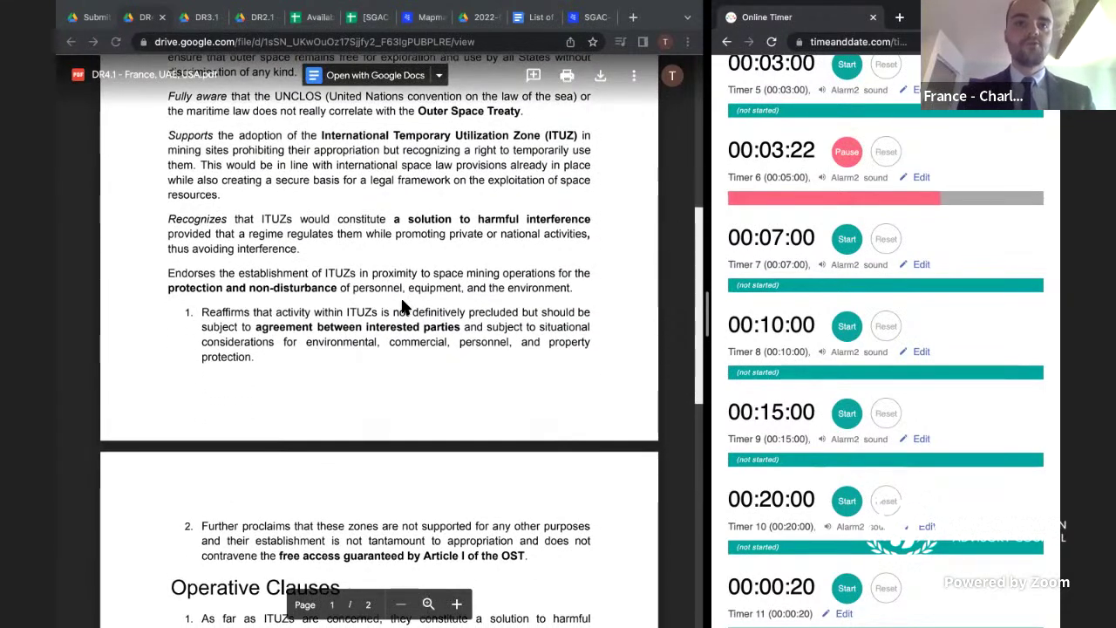
scroll(402, 305, "down", 2)
scroll(401, 305, "down", 1)
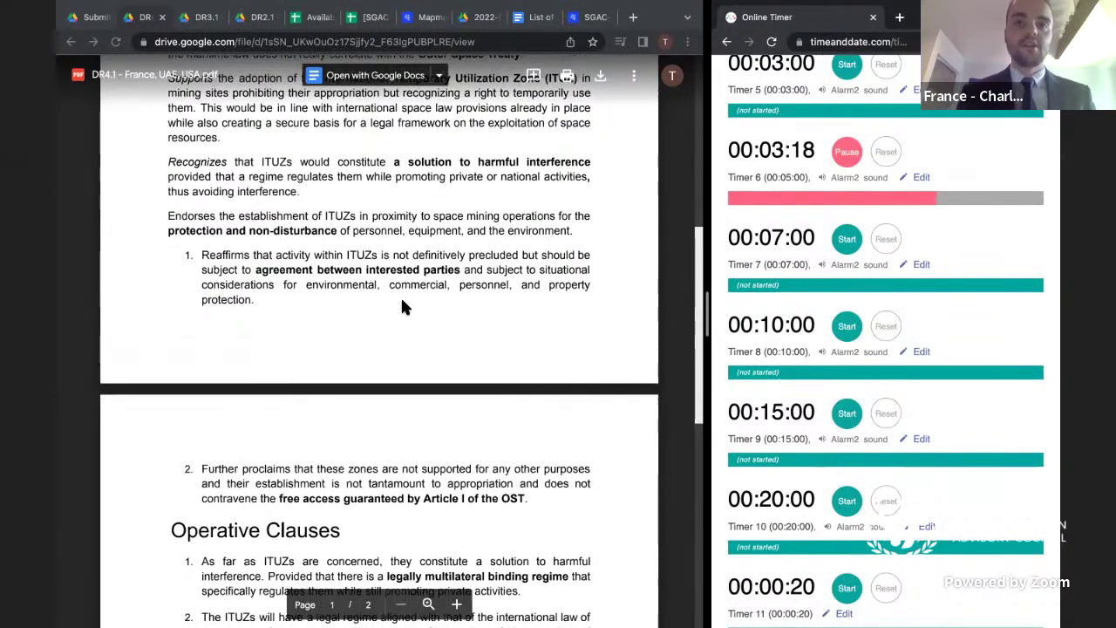
scroll(401, 305, "up", 1)
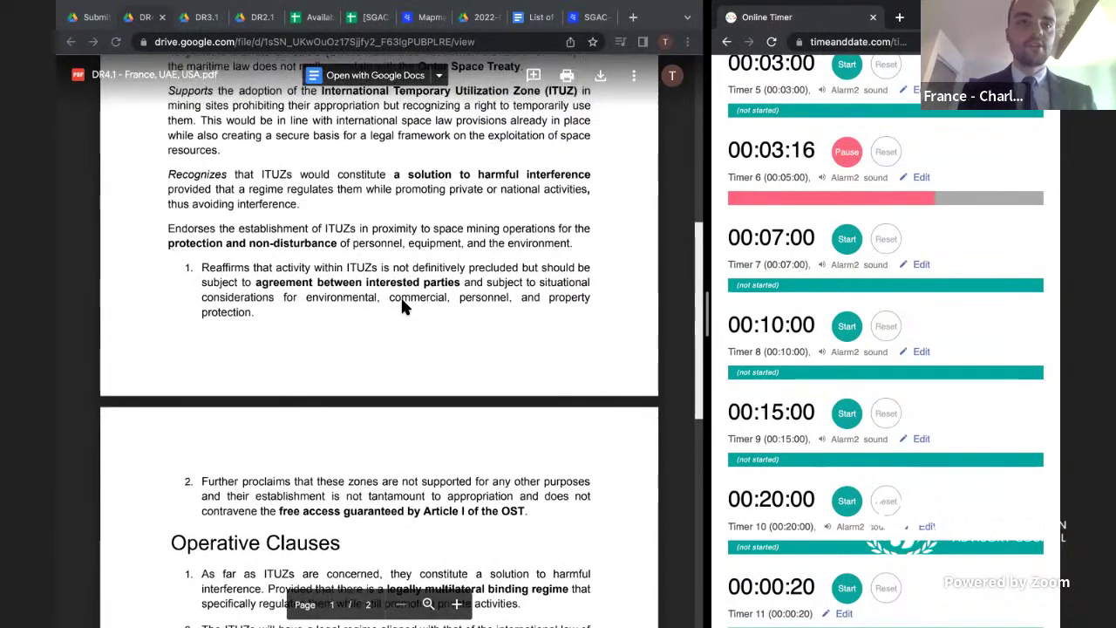
scroll(401, 305, "down", 1)
scroll(402, 305, "down", 1)
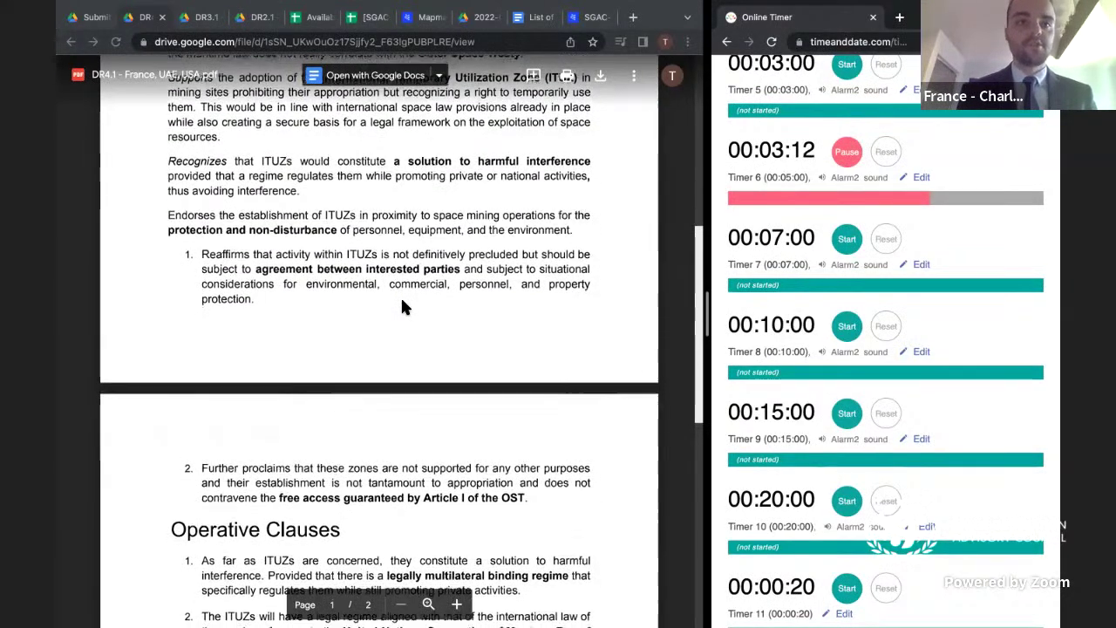
scroll(402, 306, "down", 1)
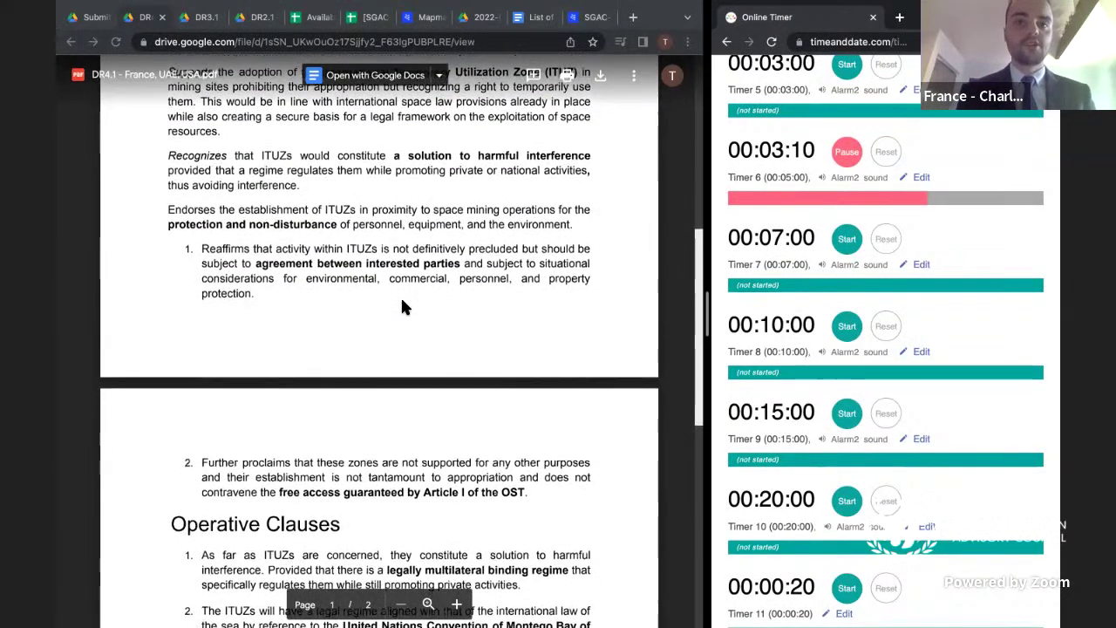
scroll(401, 305, "down", 1)
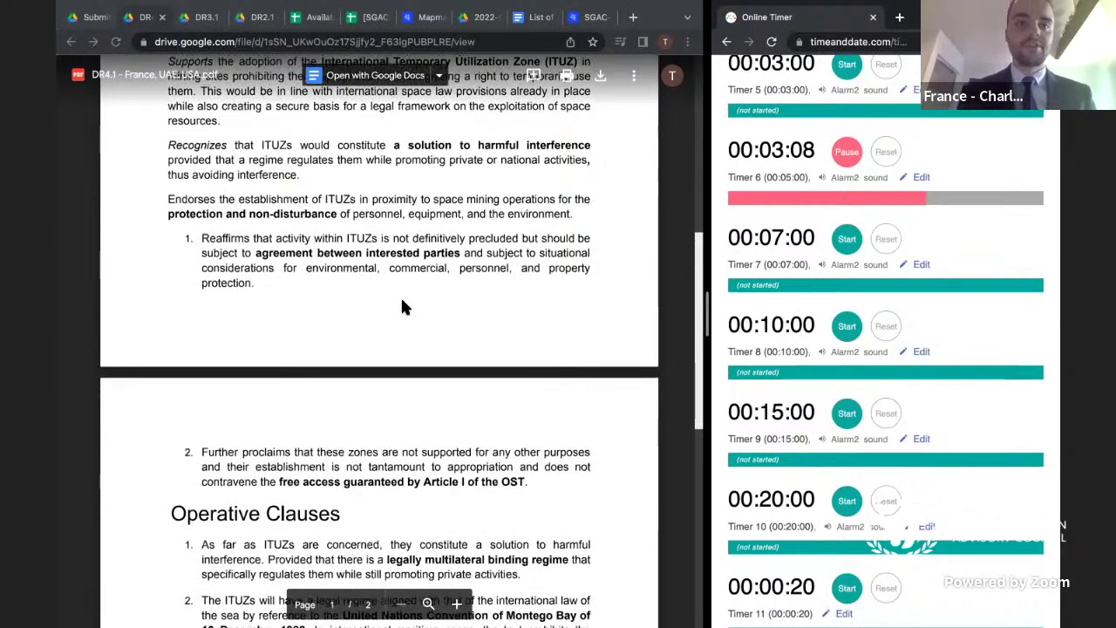
scroll(402, 305, "down", 3)
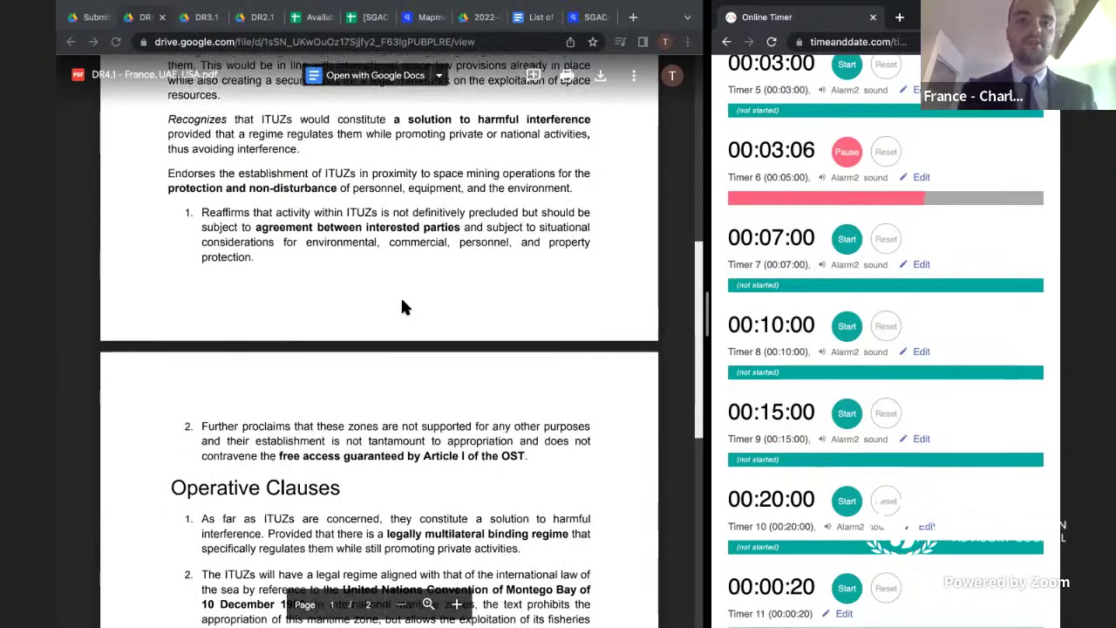
scroll(402, 305, "down", 1)
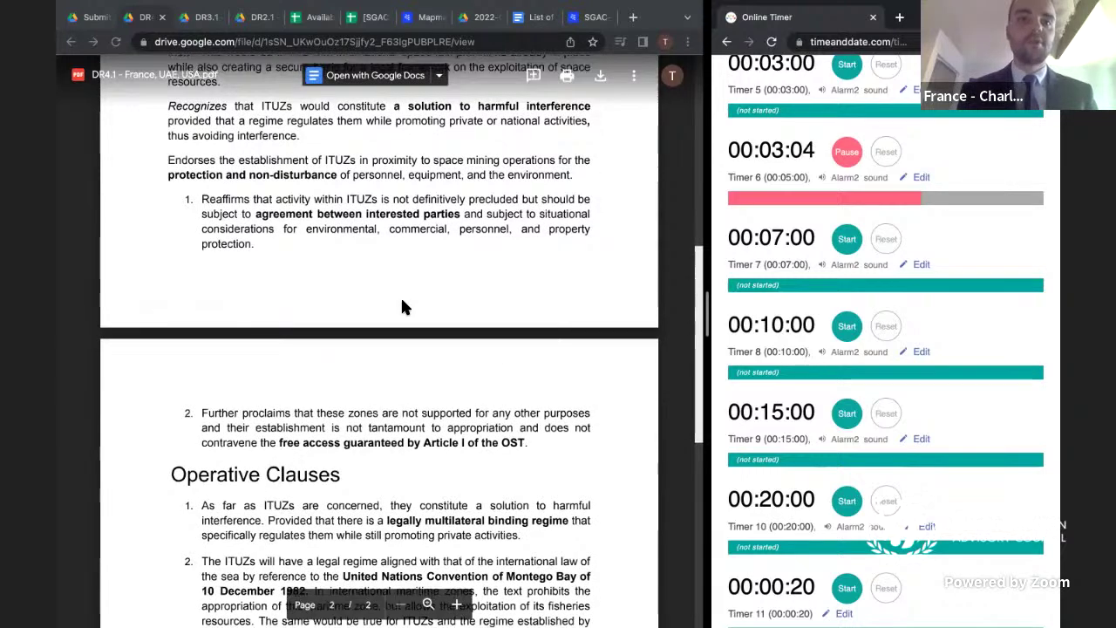
scroll(402, 305, "down", 2)
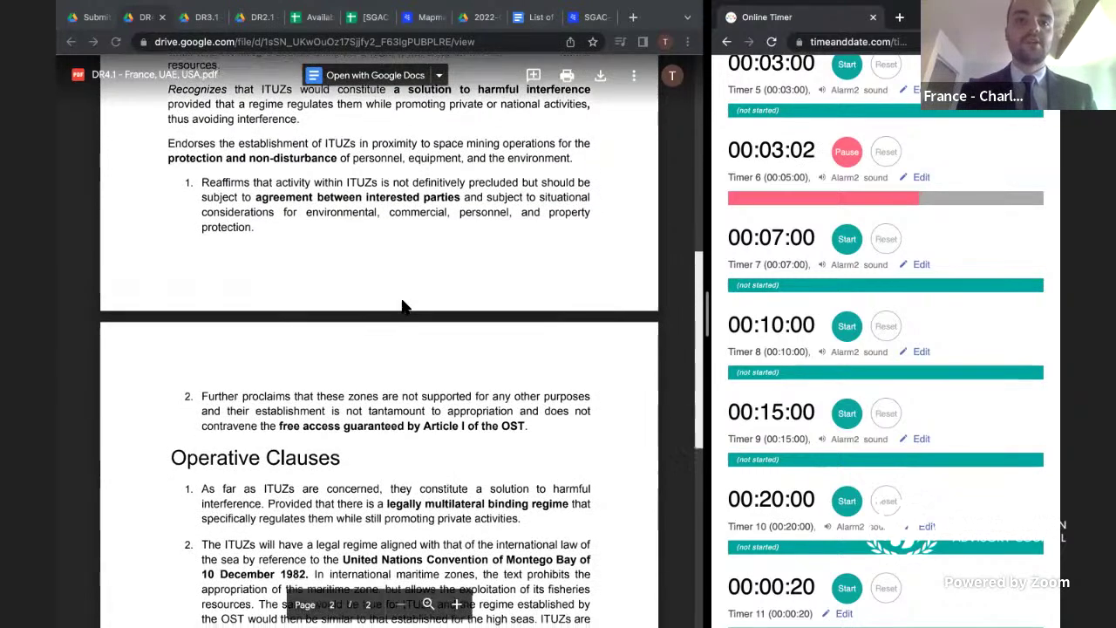
- Review the ITUZ preamble paragraphs again and follow the presentation on to operative clauses 1 to 3 on page 2 of DR4.1
scroll(402, 305, "up", 5)
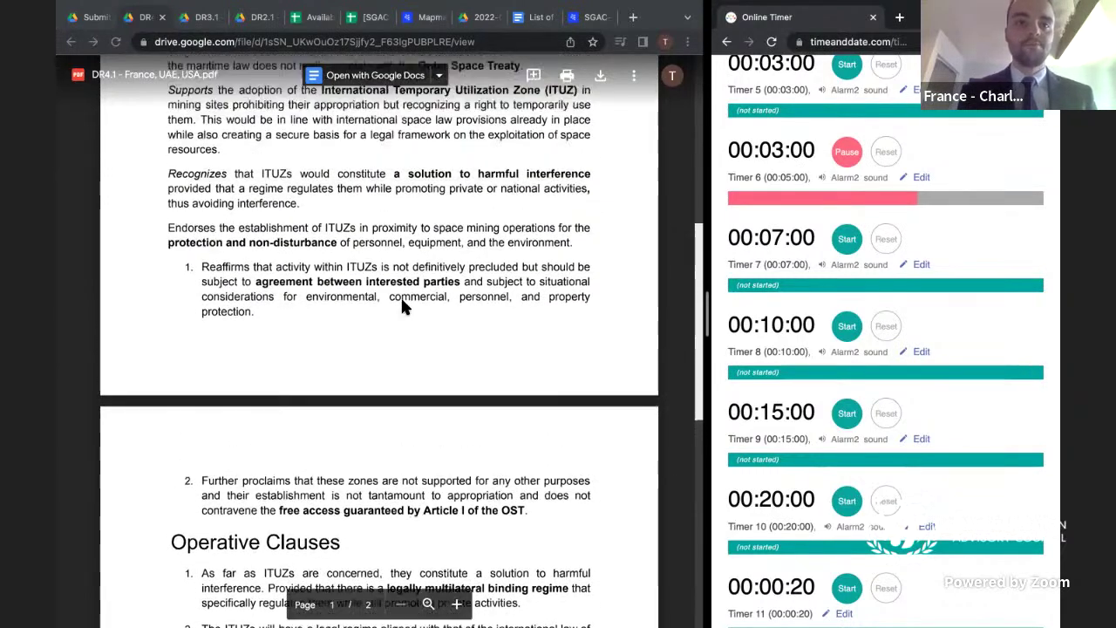
scroll(402, 305, "down", 1)
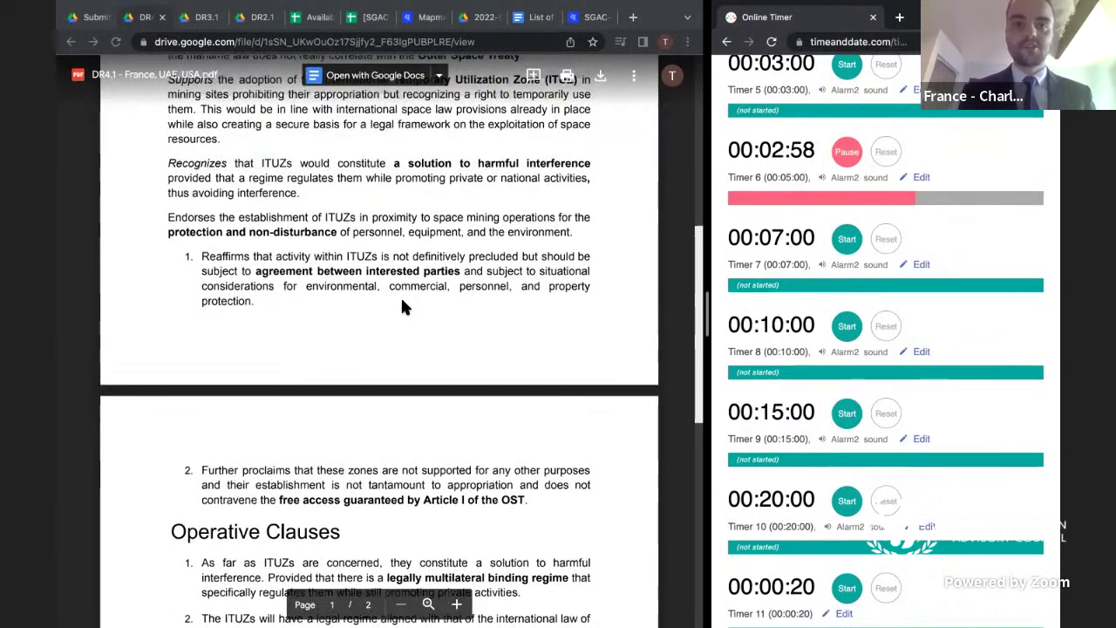
scroll(401, 306, "up", 3)
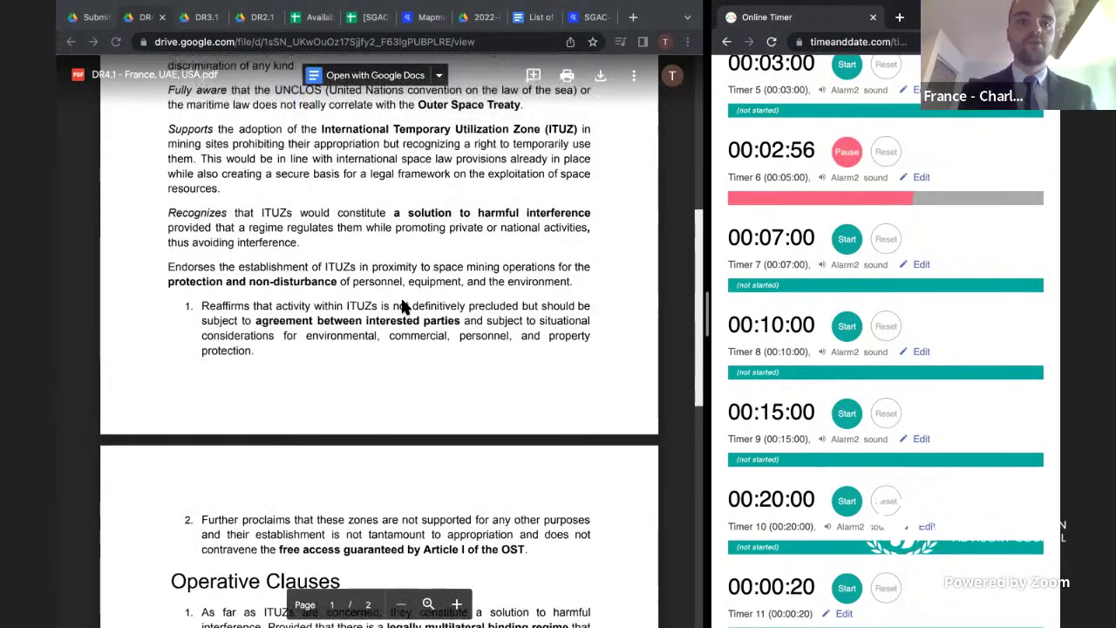
scroll(402, 305, "down", 5)
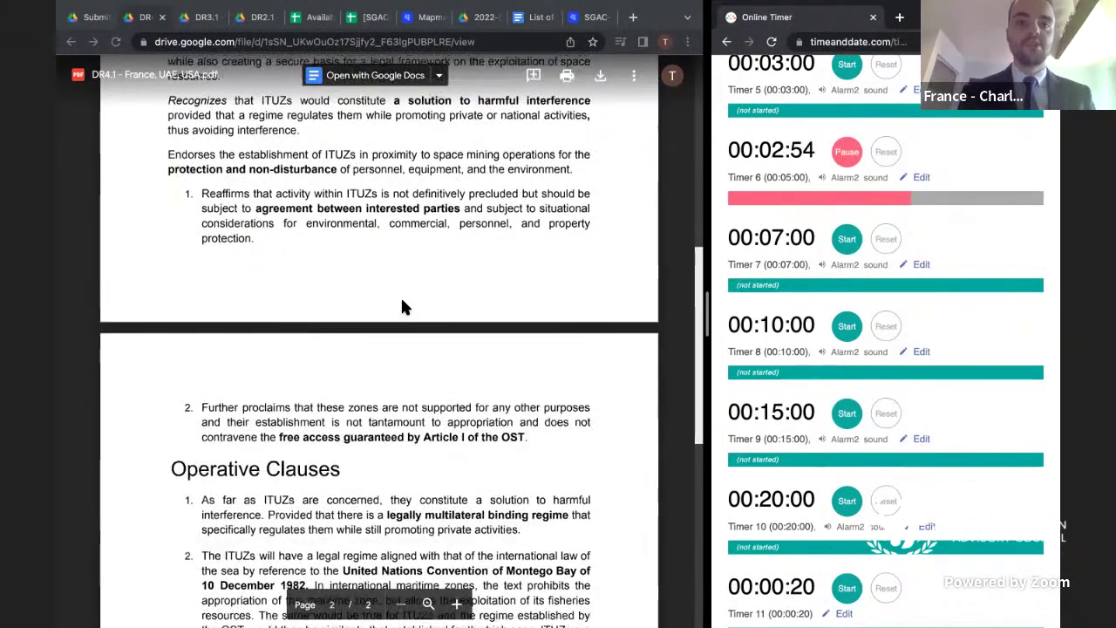
scroll(402, 305, "down", 2)
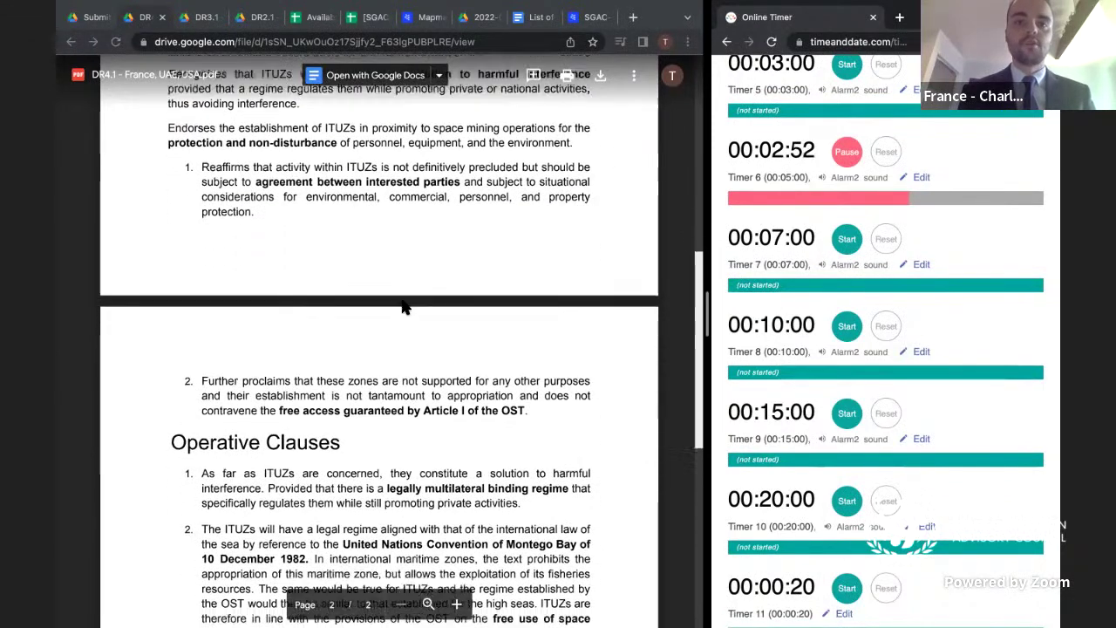
scroll(402, 306, "down", 4)
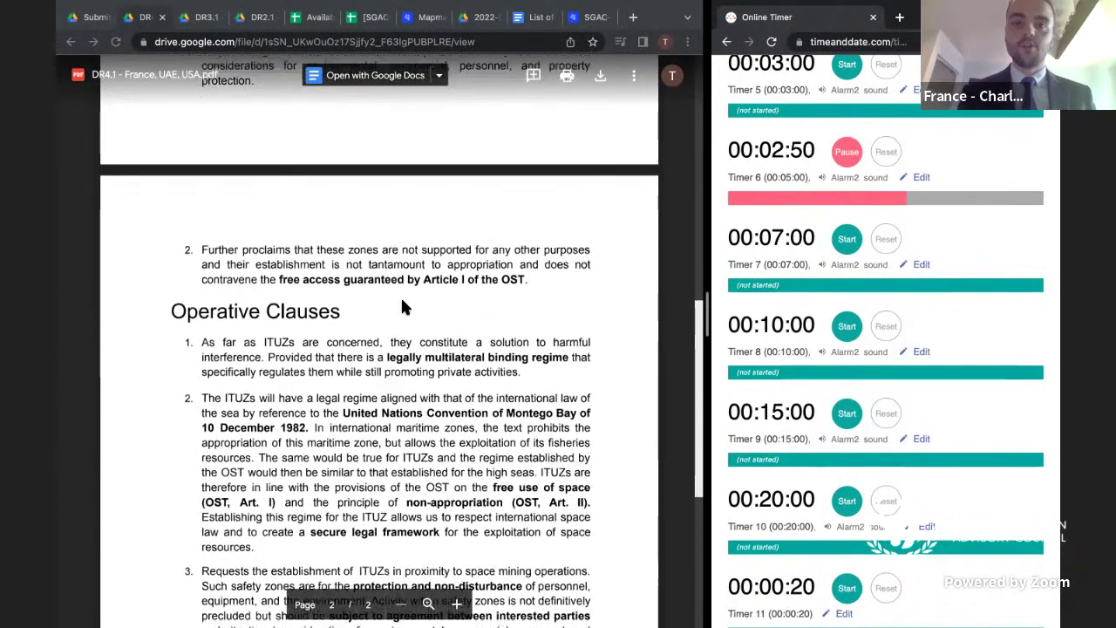
scroll(402, 306, "down", 6)
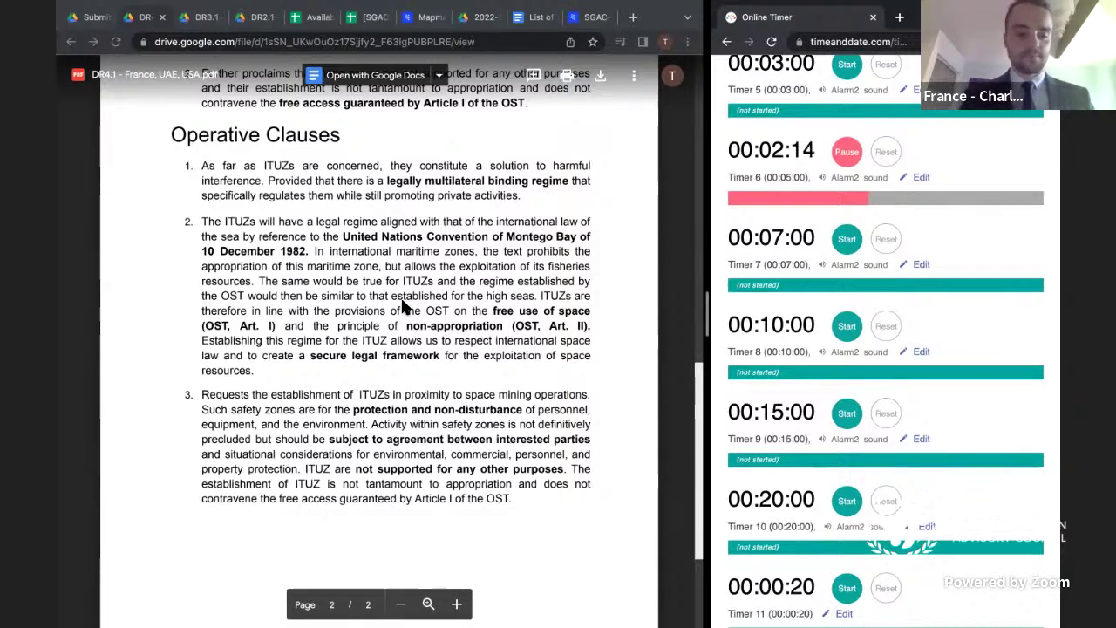
- Pause the 5-minute timer for the handover to the USA, resume it for their speech, and pause it when the presentation ends
left_click(851, 156)
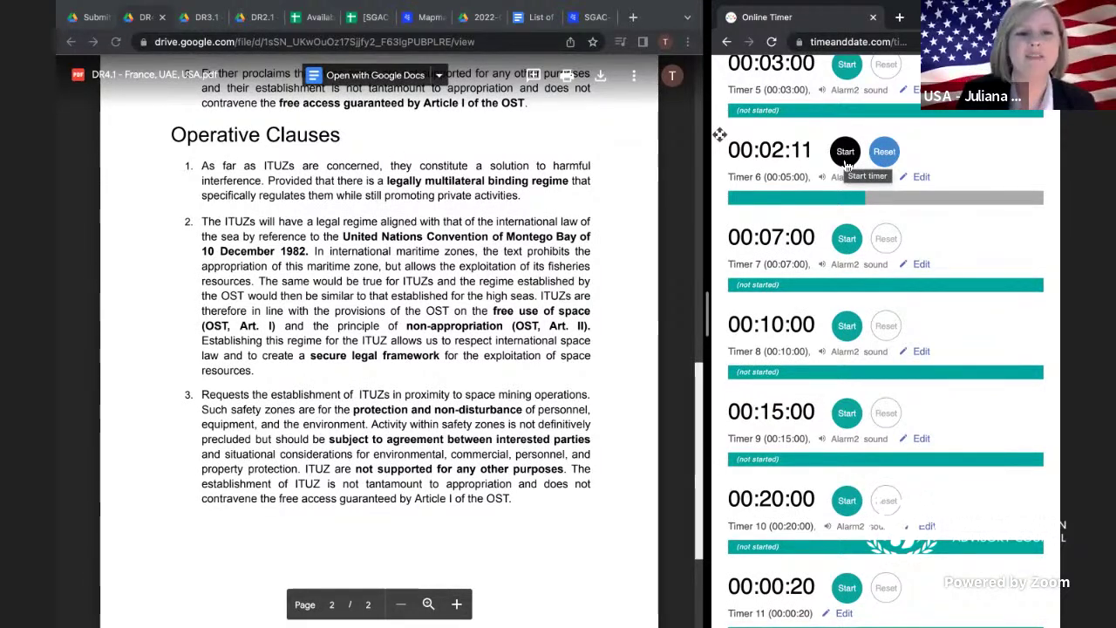
left_click(845, 157)
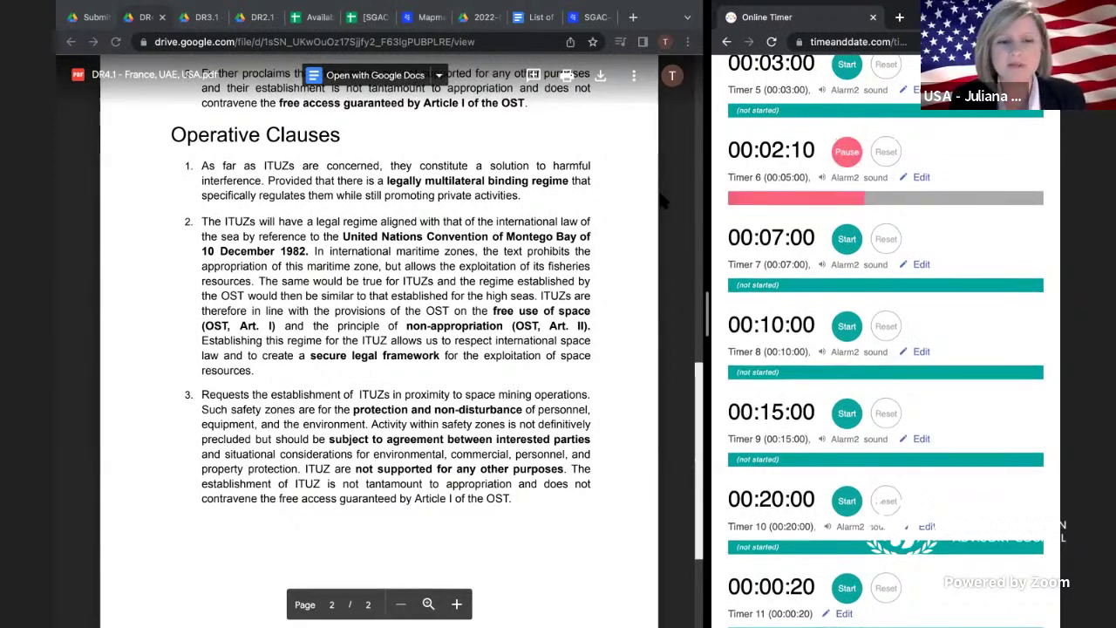
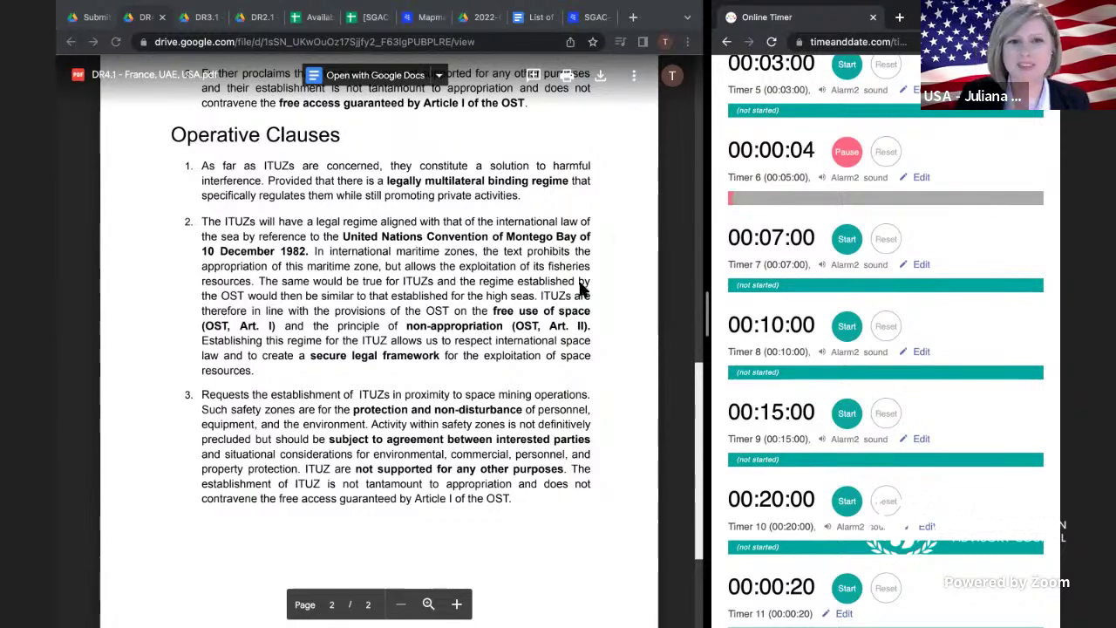
left_click(851, 155)
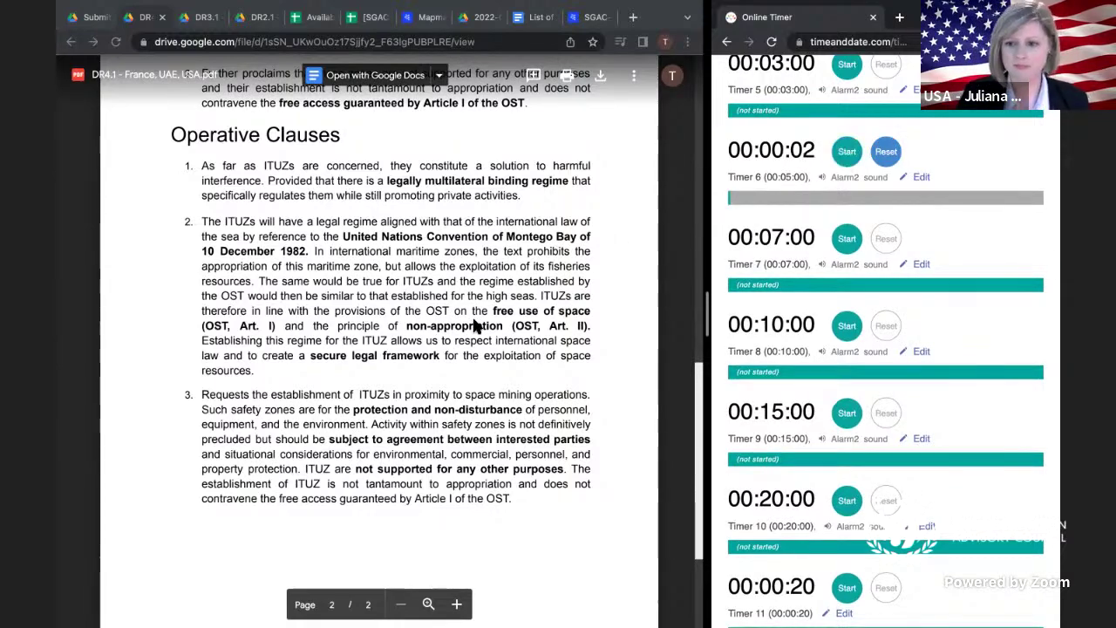
- Return DR4.1 to its title, sponsors and signatories on page 1, and reset the 5-minute timer
scroll(477, 324, "up", 1)
scroll(477, 324, "up", 5)
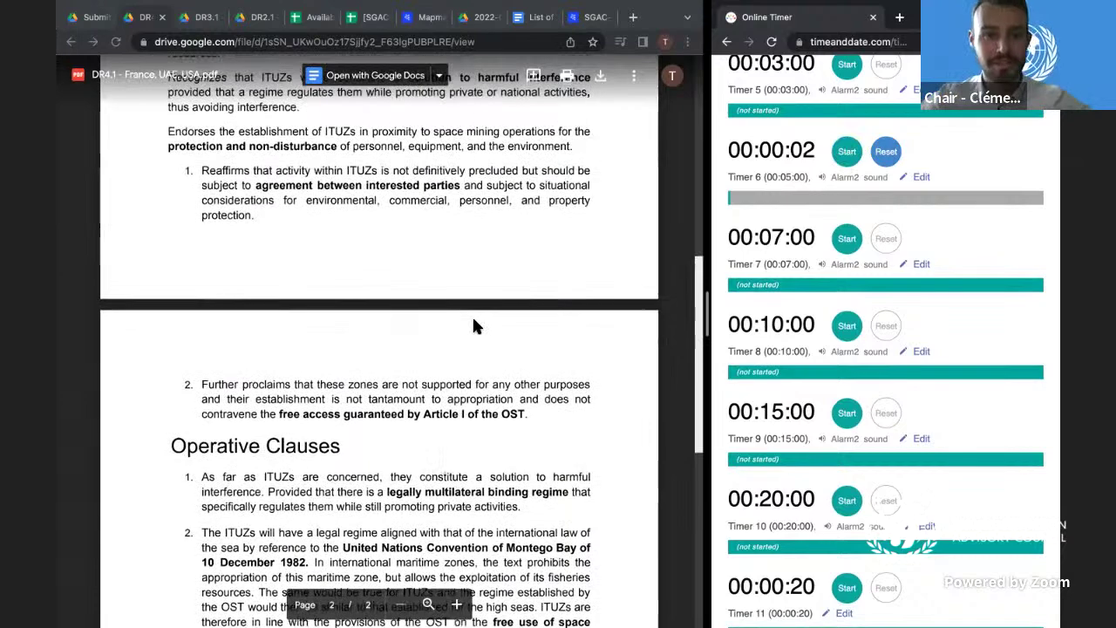
scroll(475, 324, "up", 3)
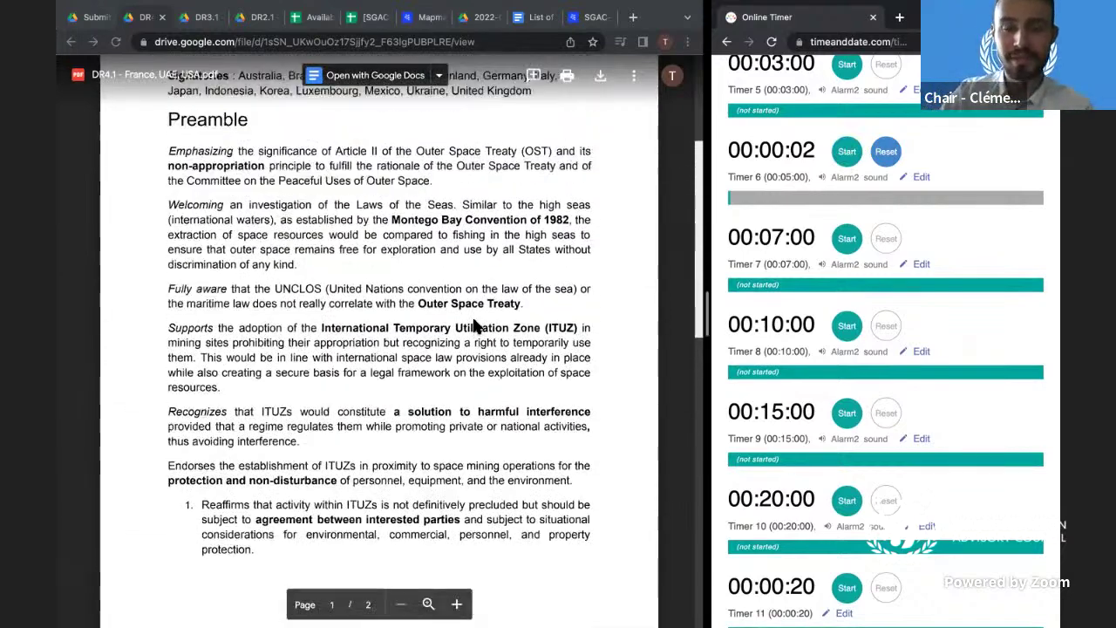
scroll(475, 324, "up", 3)
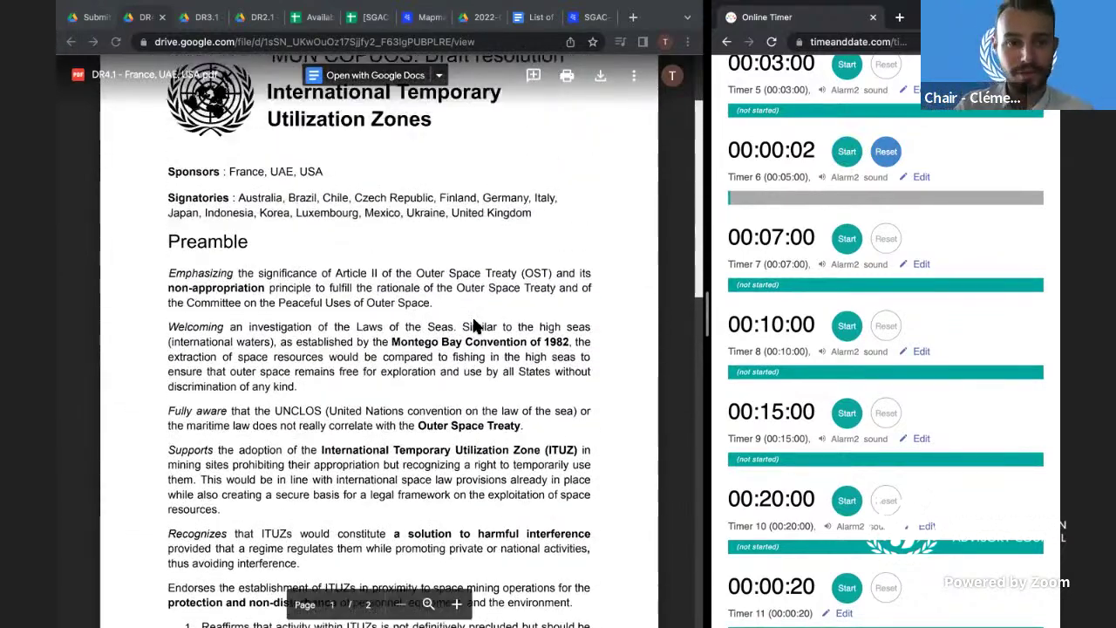
scroll(474, 321, "up", 2)
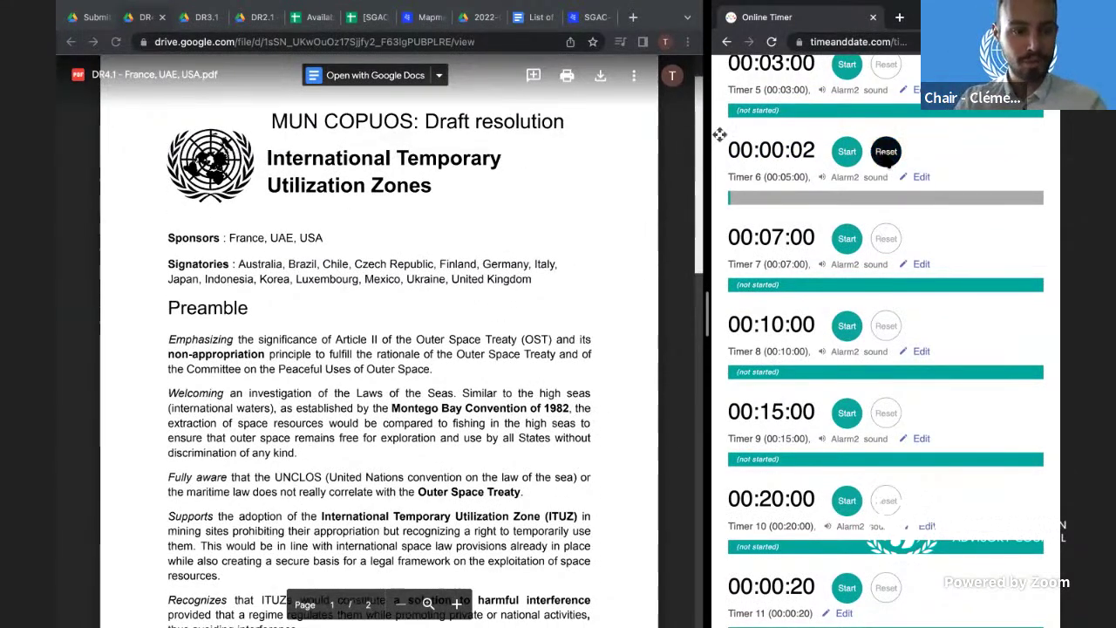
left_click(886, 154)
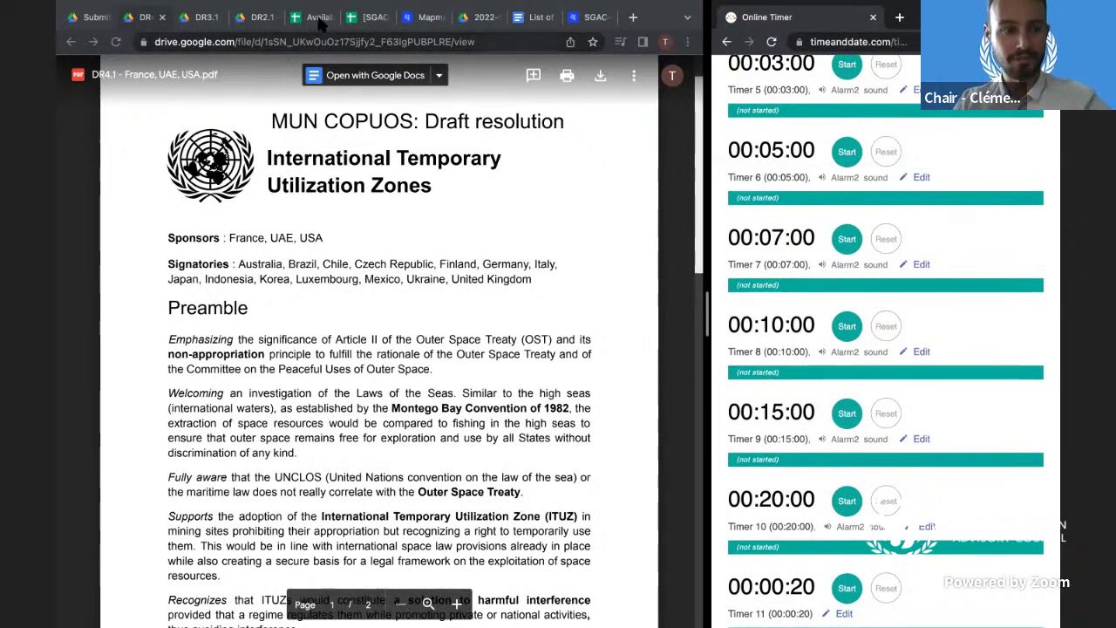
- Switch to the rapporteur sheet and log "QnA (5 mins)" in the row below the UAE's "Creation of international temporary utilisation zone" motion
left_click(366, 17)
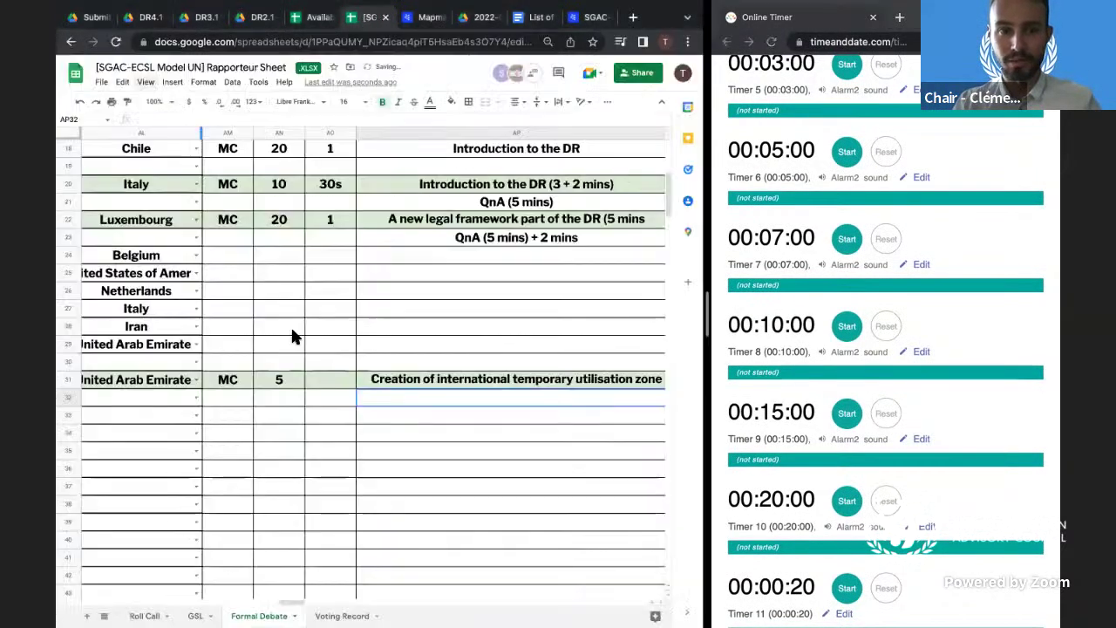
scroll(474, 399, "down", 1)
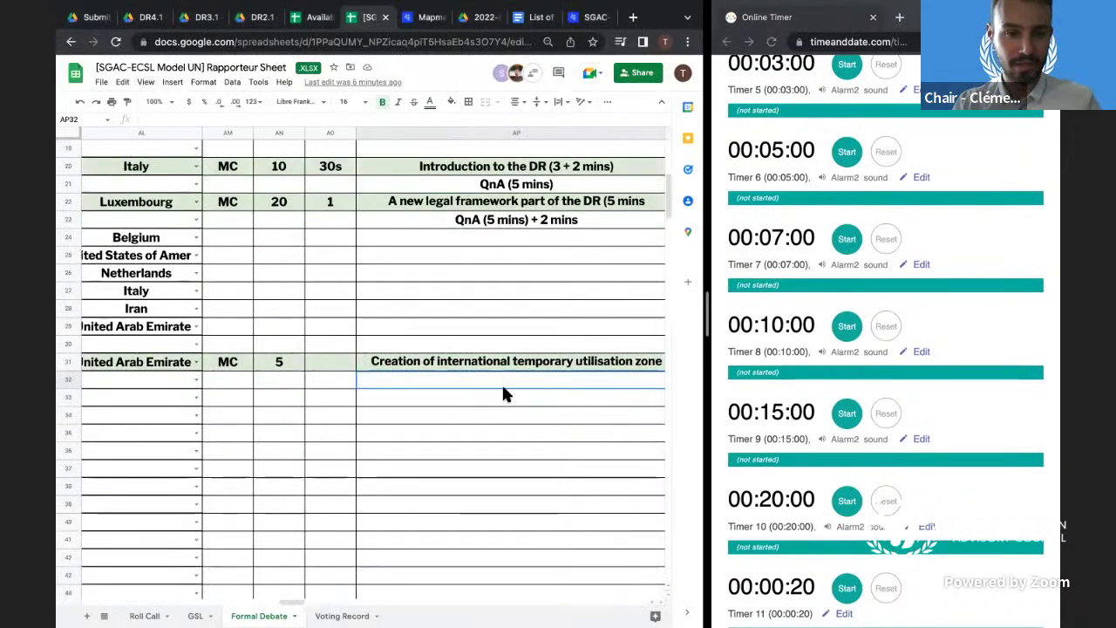
scroll(510, 381, "right", 2)
type("QnA")
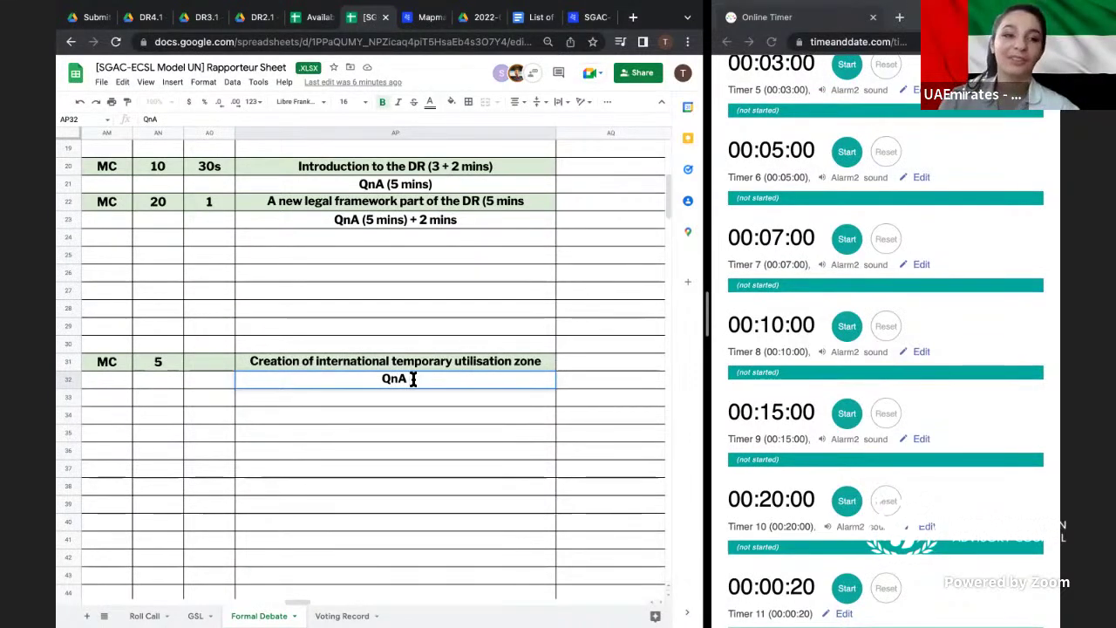
type(" (")
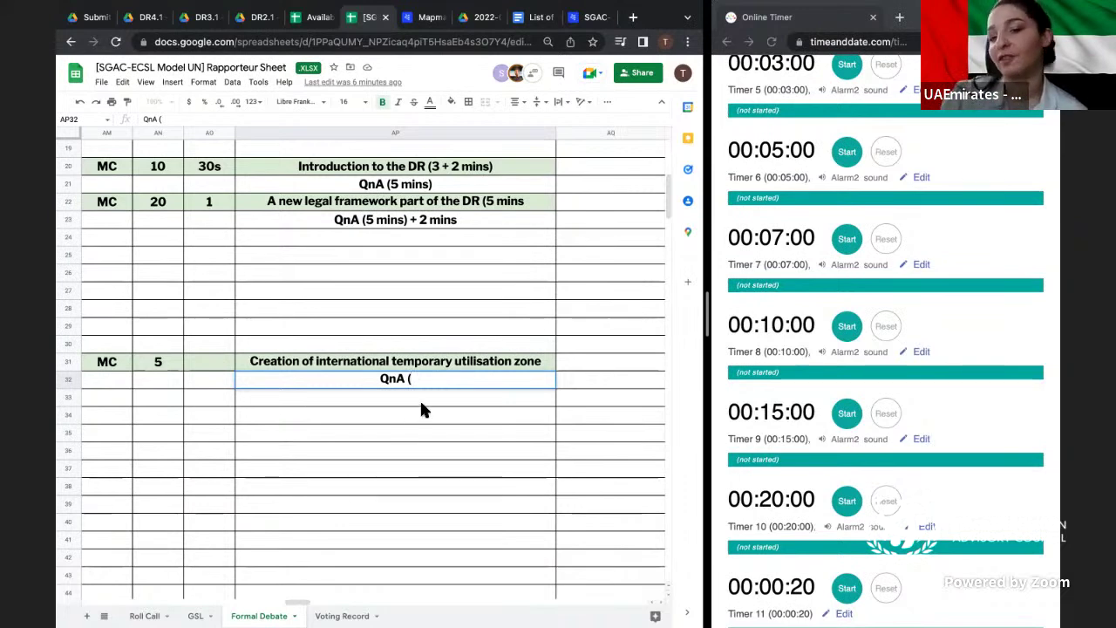
type("5 mins")
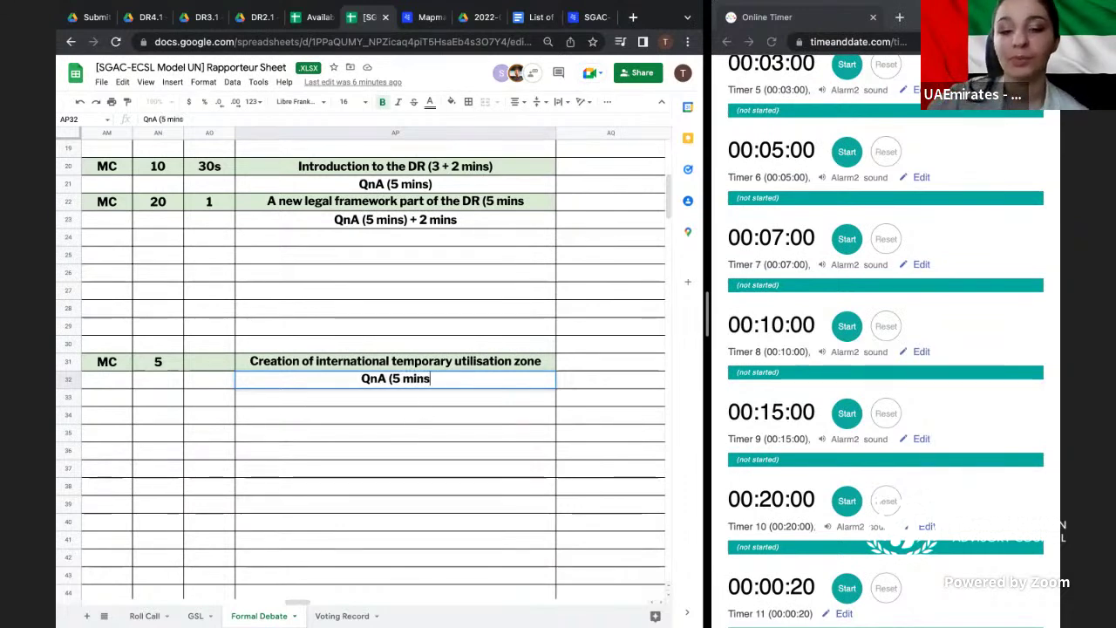
type(")")
left_click(409, 429)
- Log Belgium as the first Q&A speaker in cell AL33, below the UAE motion
scroll(409, 429, "left", 3)
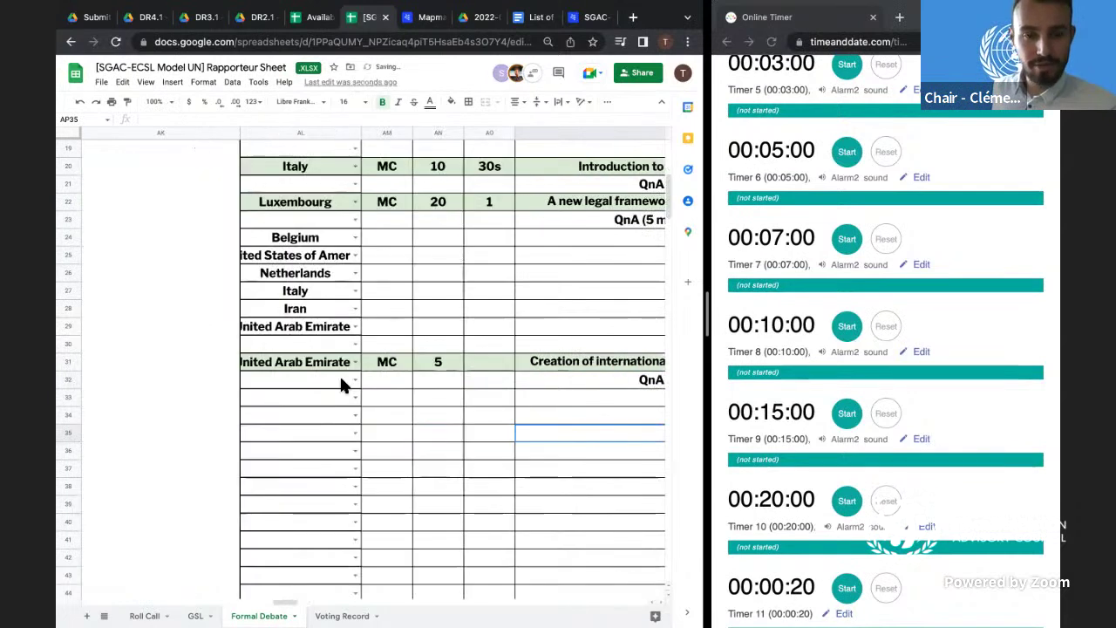
scroll(477, 417, "down", 1)
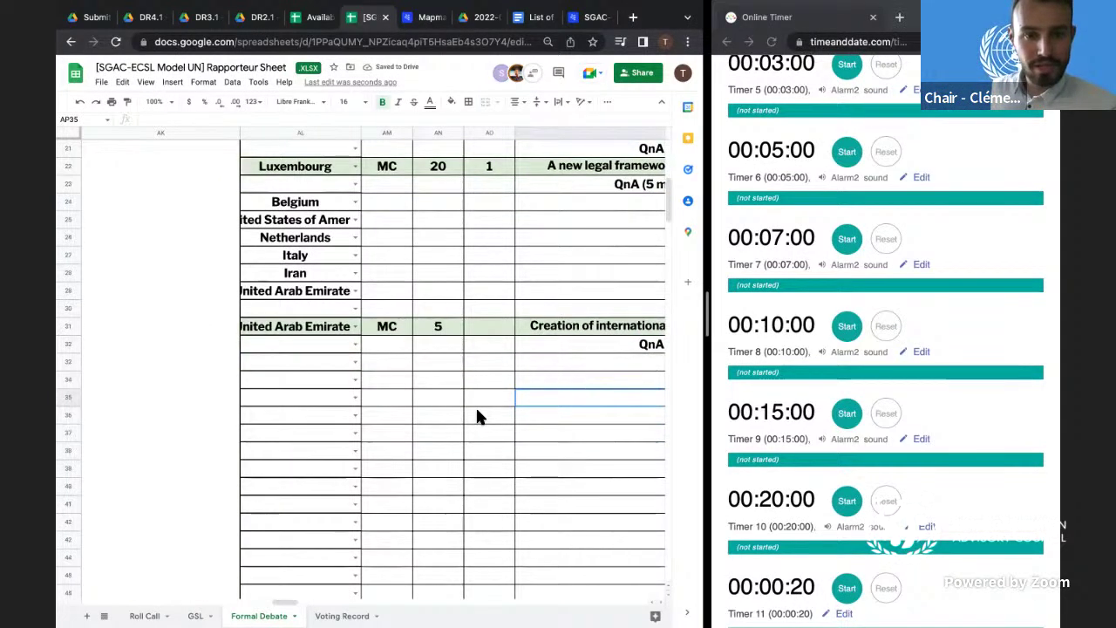
left_click(331, 365)
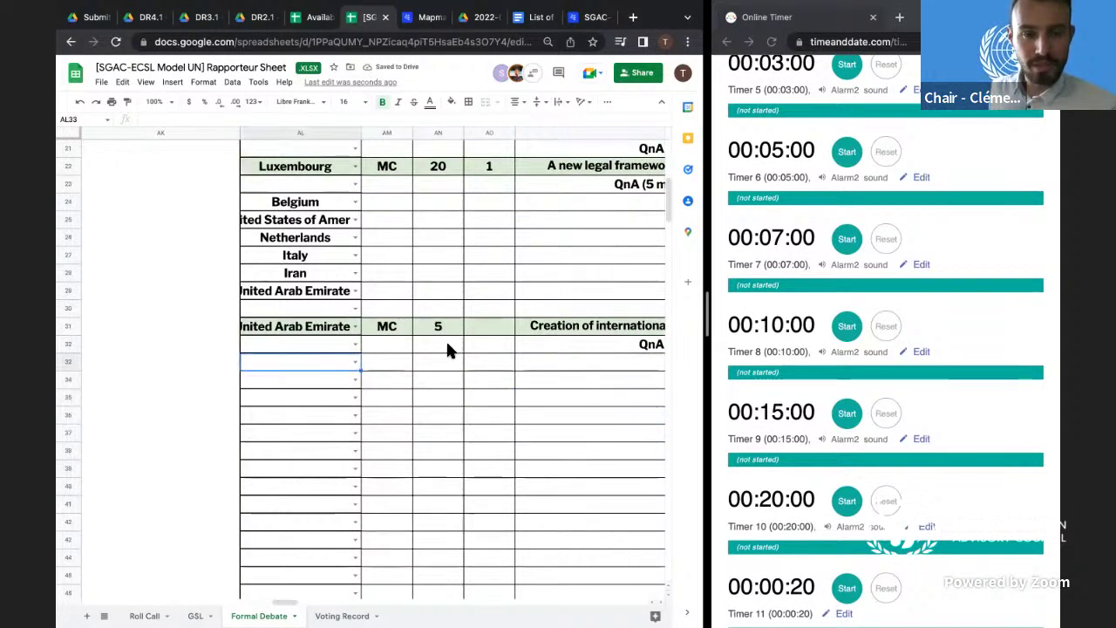
scroll(445, 347, "down", 2)
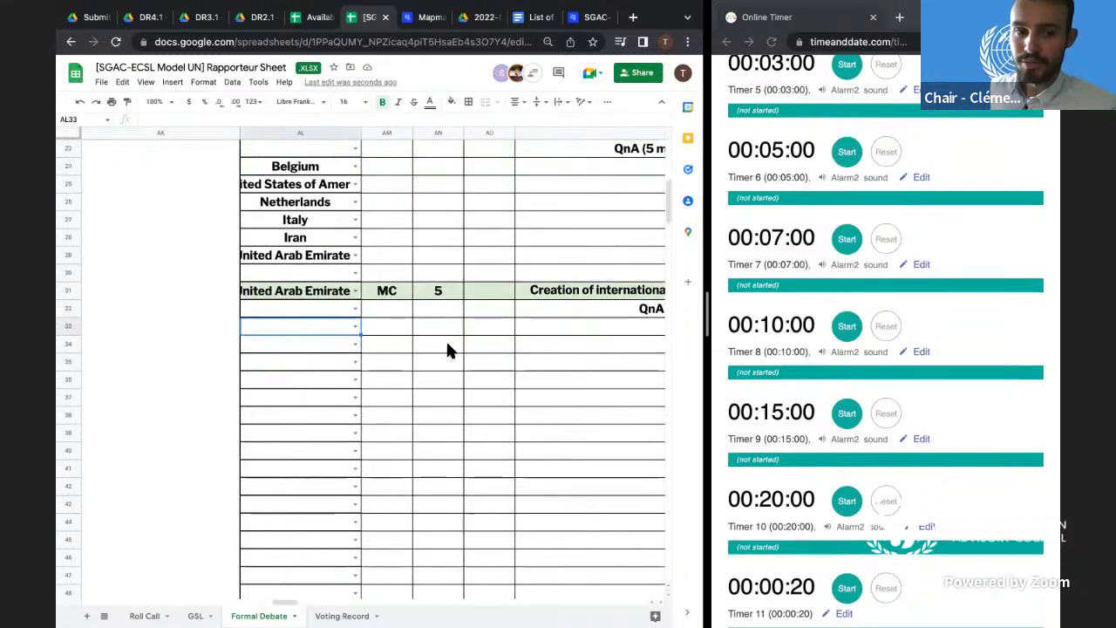
left_click(338, 327)
type("bel")
left_click(316, 347)
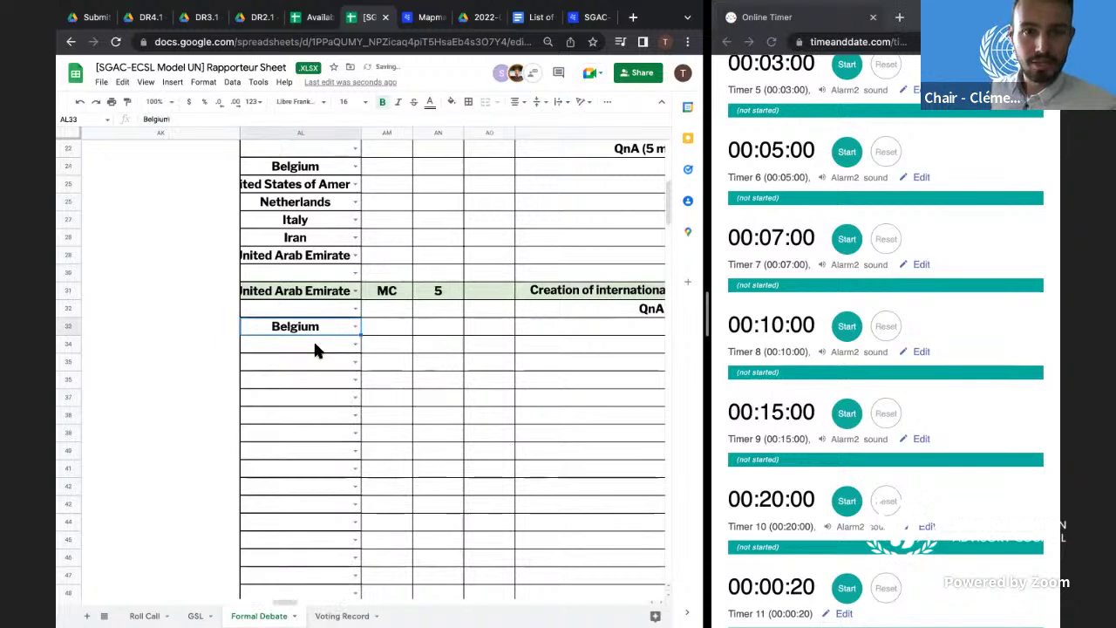
- Add Indonesia and Chile below Belgium in the list of Q&A speakers
left_click(346, 348)
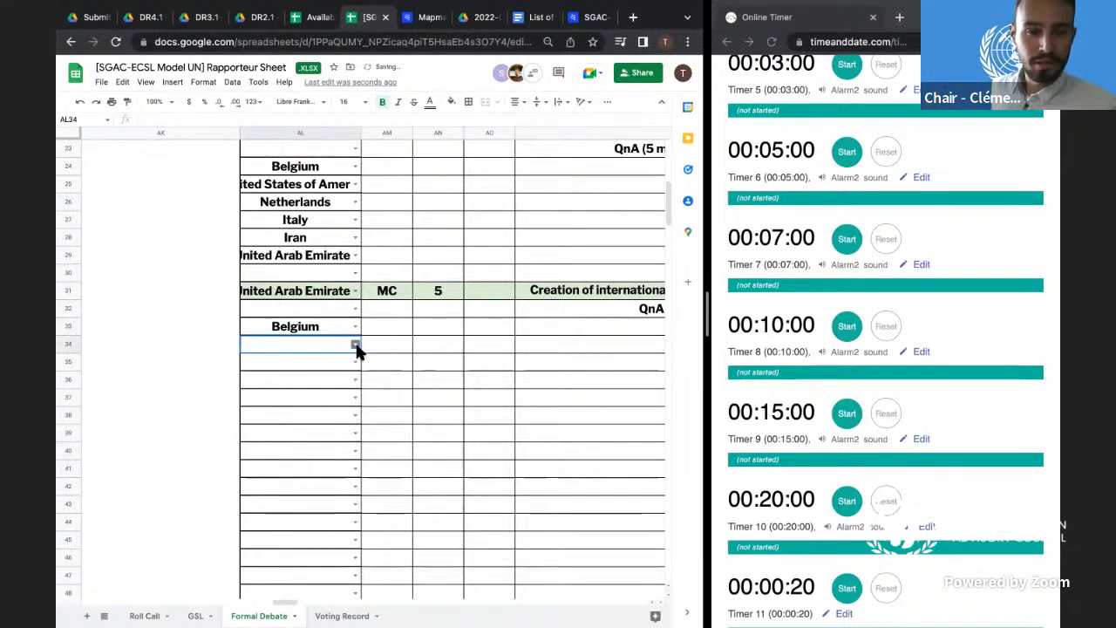
left_click(356, 346)
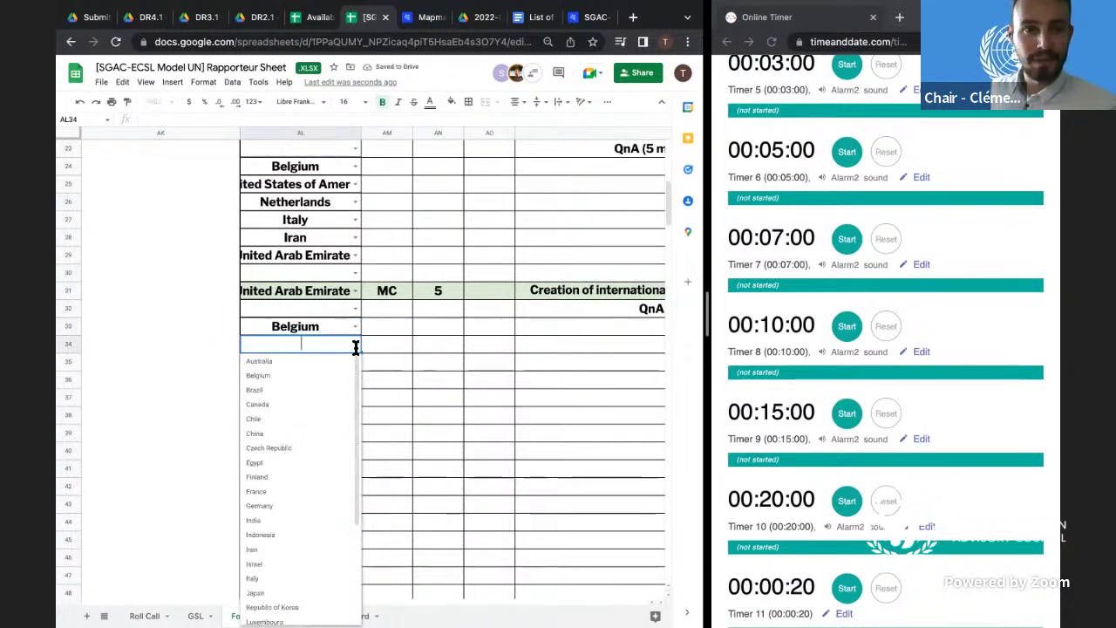
type("ind")
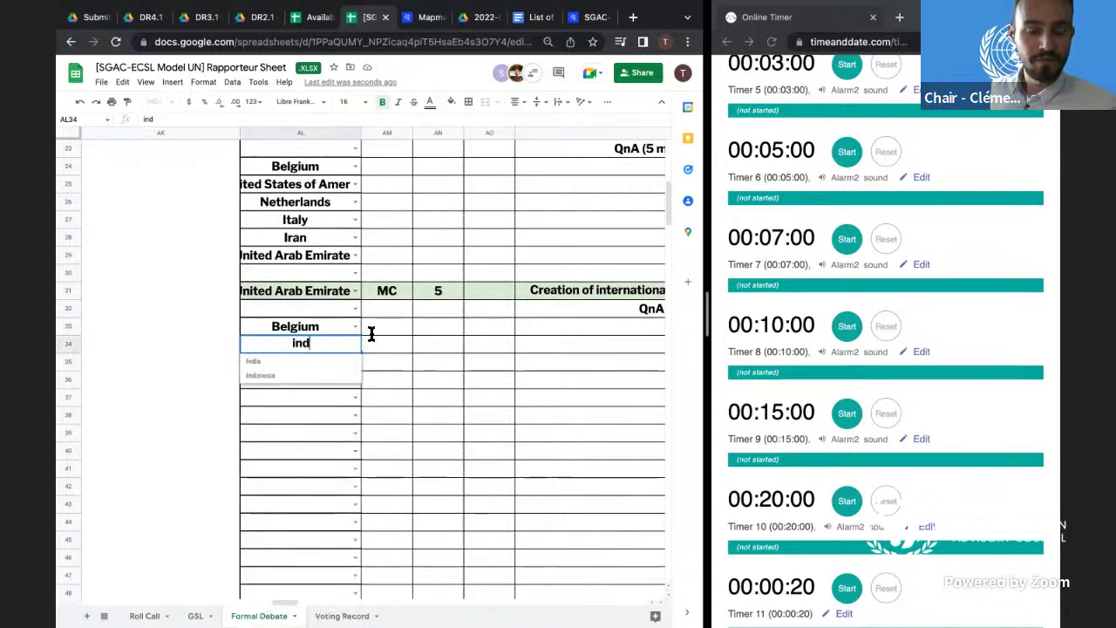
left_click(332, 374)
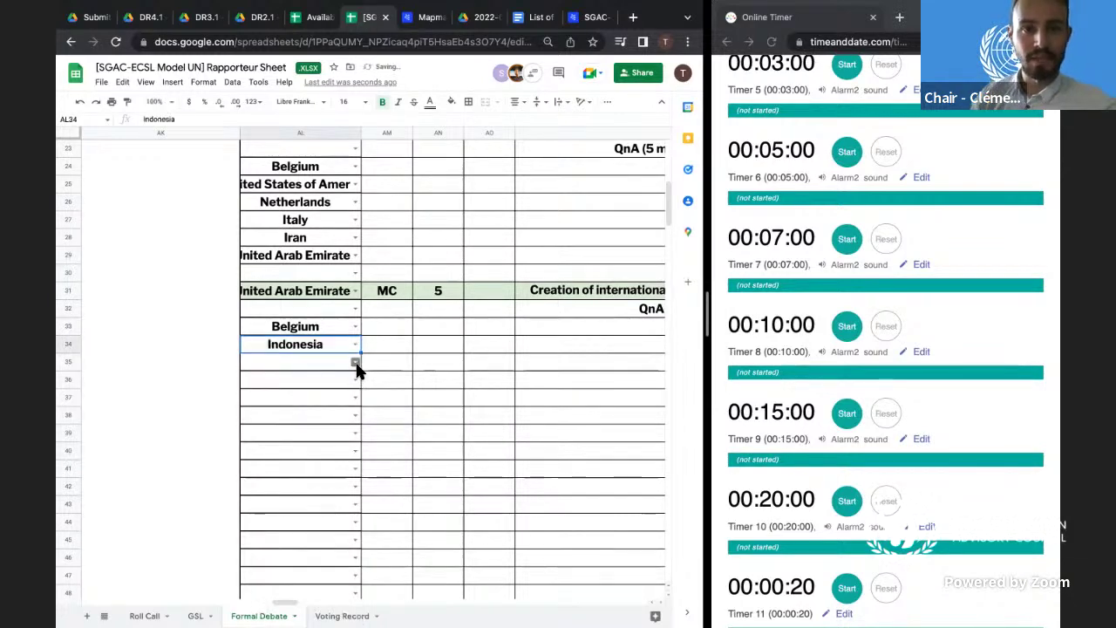
left_click(354, 365)
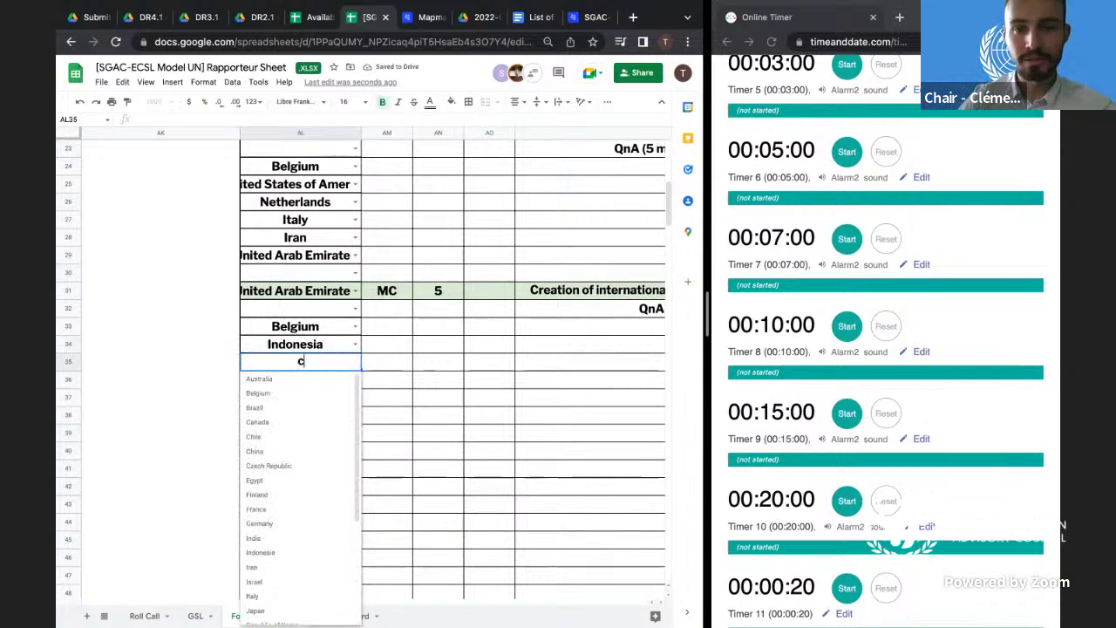
type("ch")
left_click(315, 379)
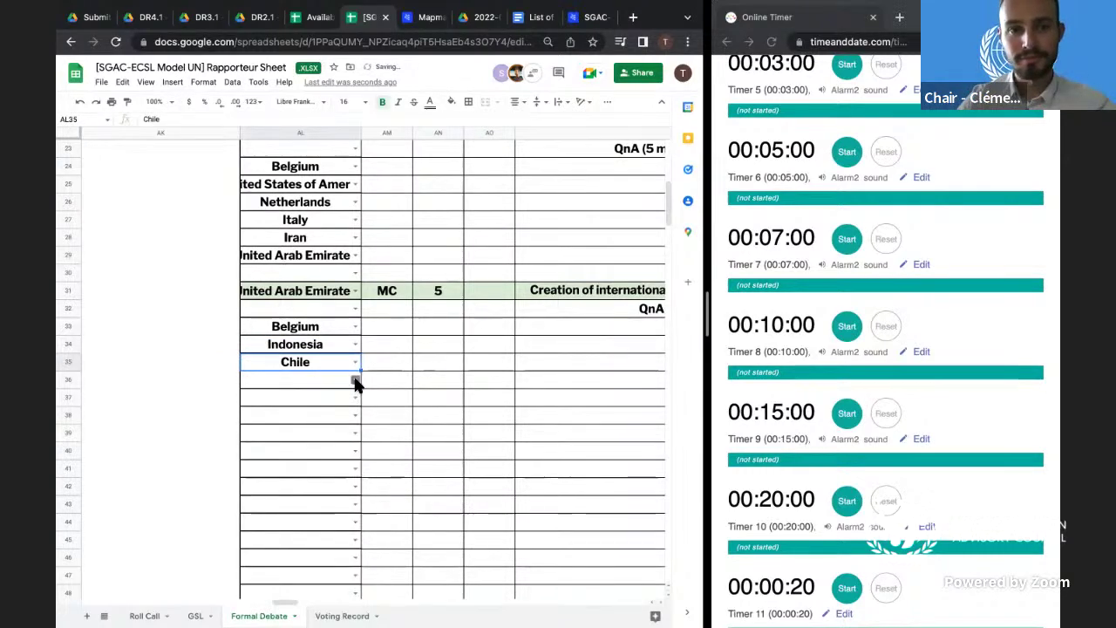
- Add Luxembourg and Finland below Chile in the list of Q&A speakers
left_click(355, 380)
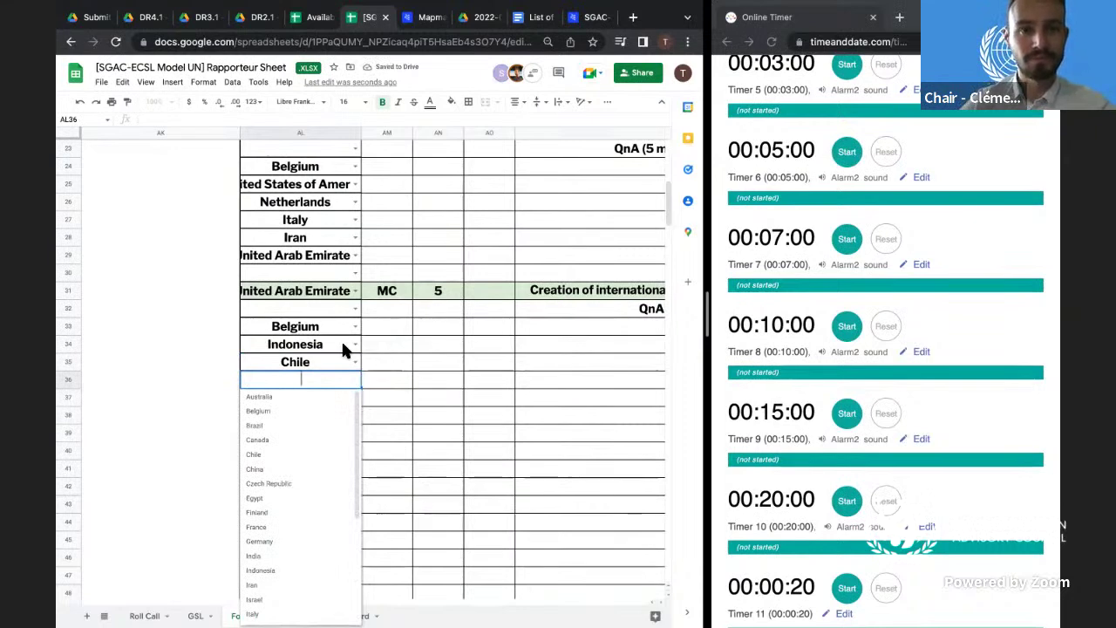
type("f")
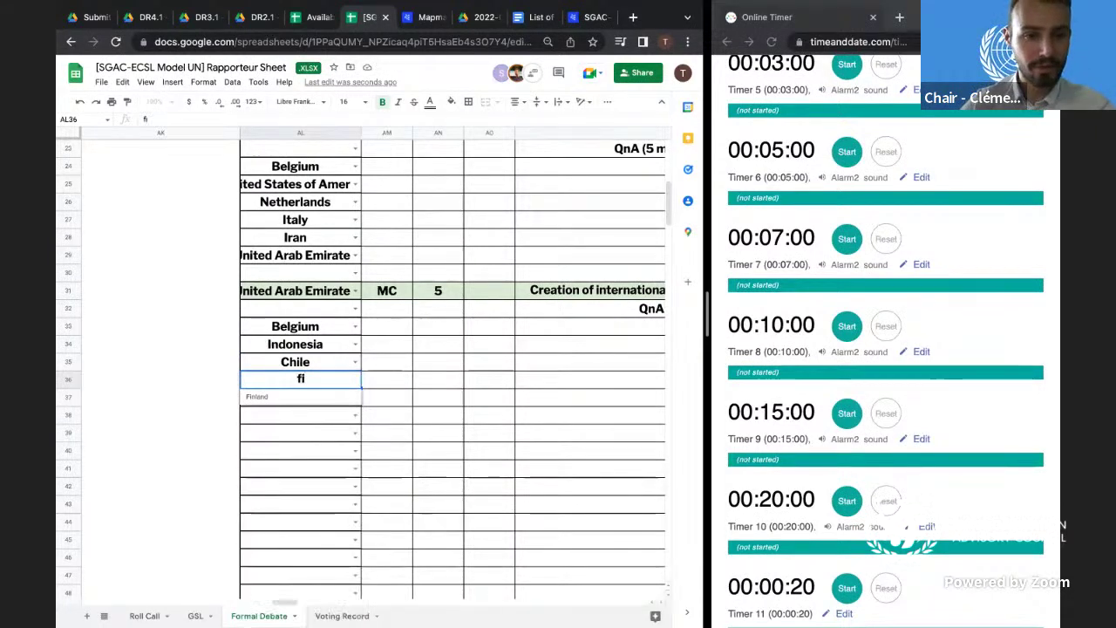
key("BackSpace")
type("lux")
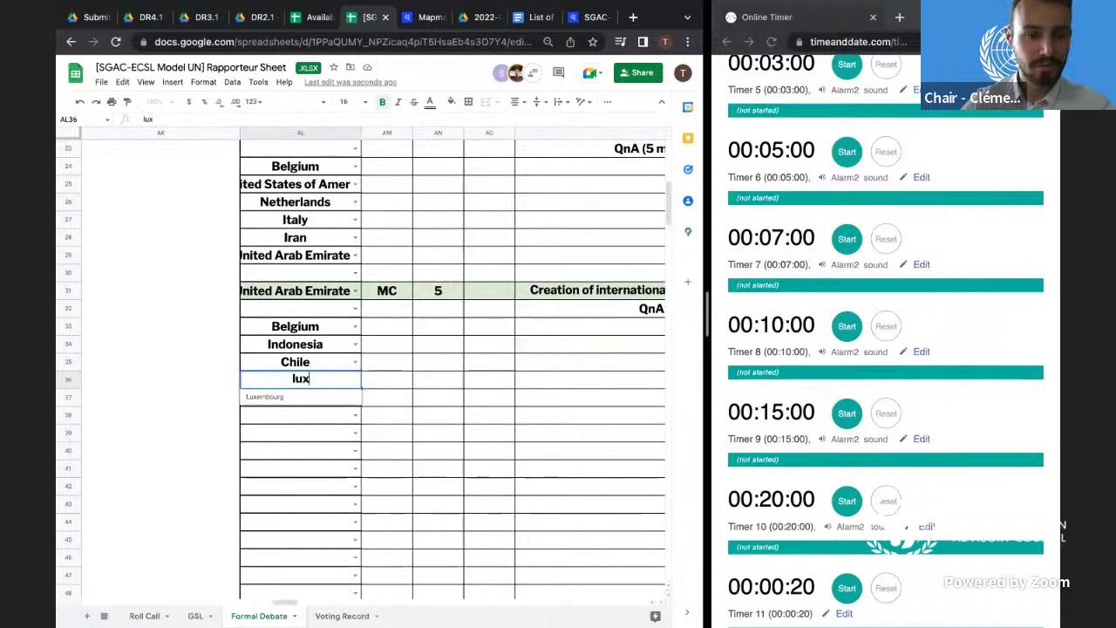
left_click(319, 394)
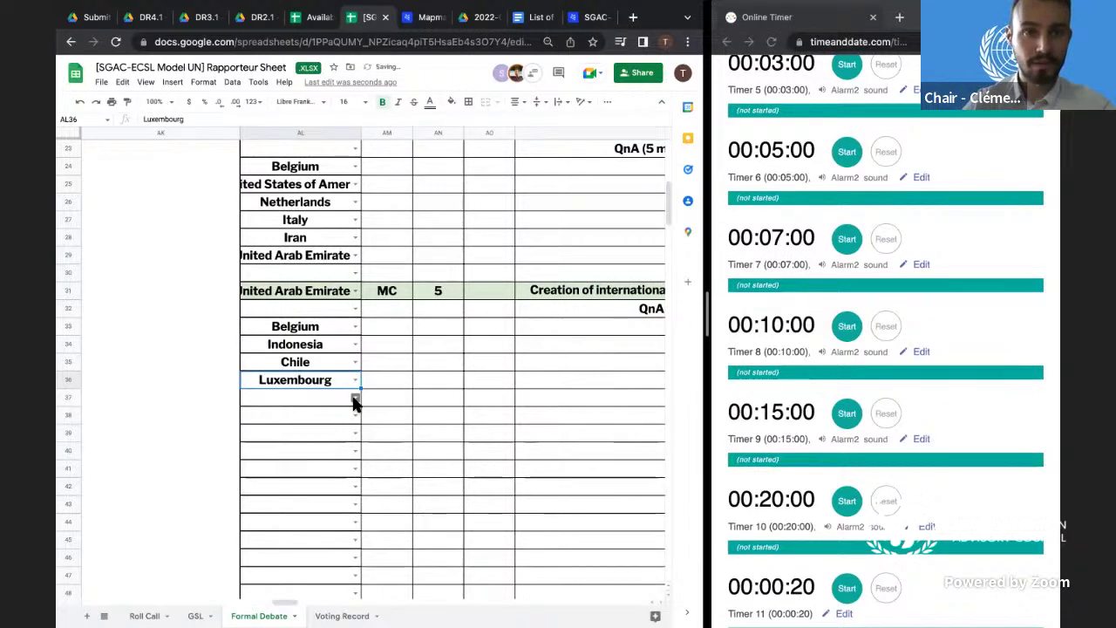
double_click(311, 398)
type("fin")
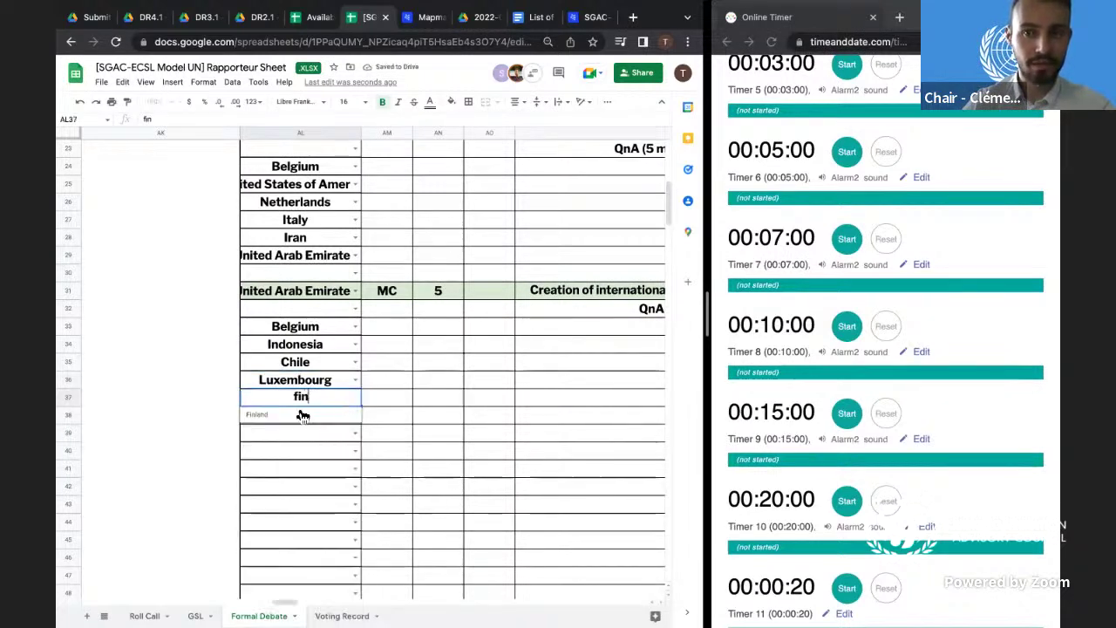
left_click(334, 415)
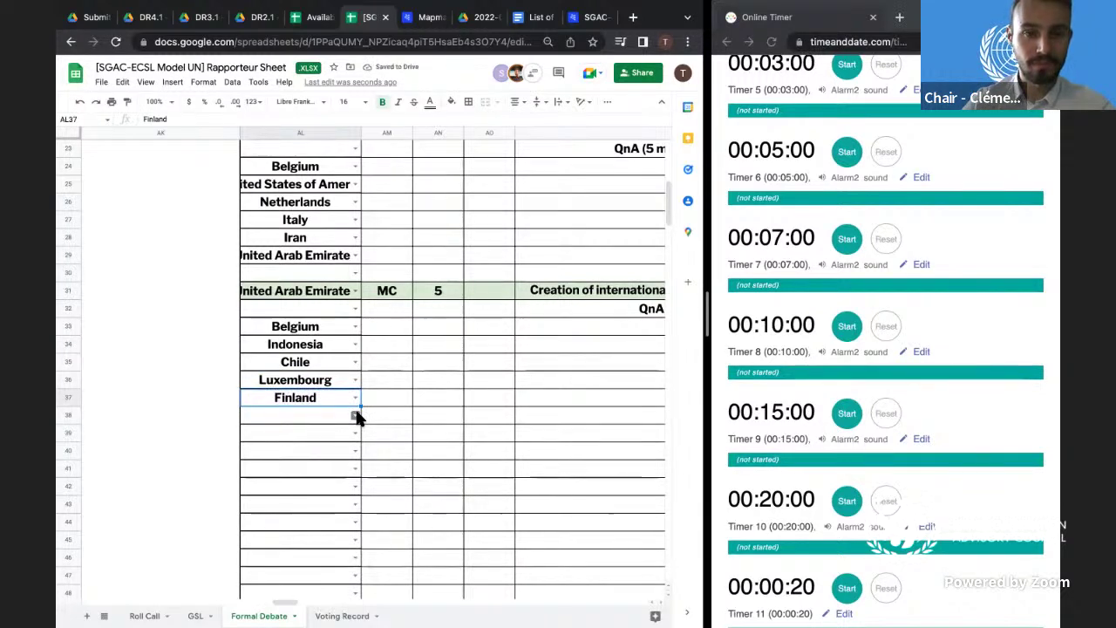
left_click(422, 405)
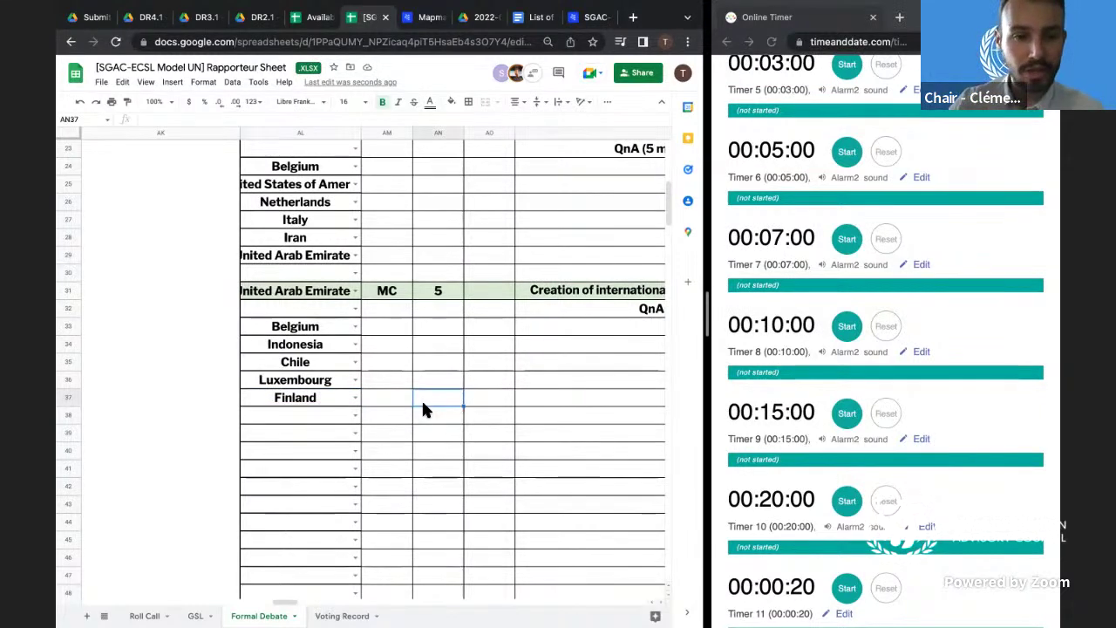
- Bring the Q&A entry and speaker list into view, start the 5-minute timer for the USA's answer, and pause it when the answer ends
scroll(423, 406, "right", 2)
scroll(823, 283, "up", 3)
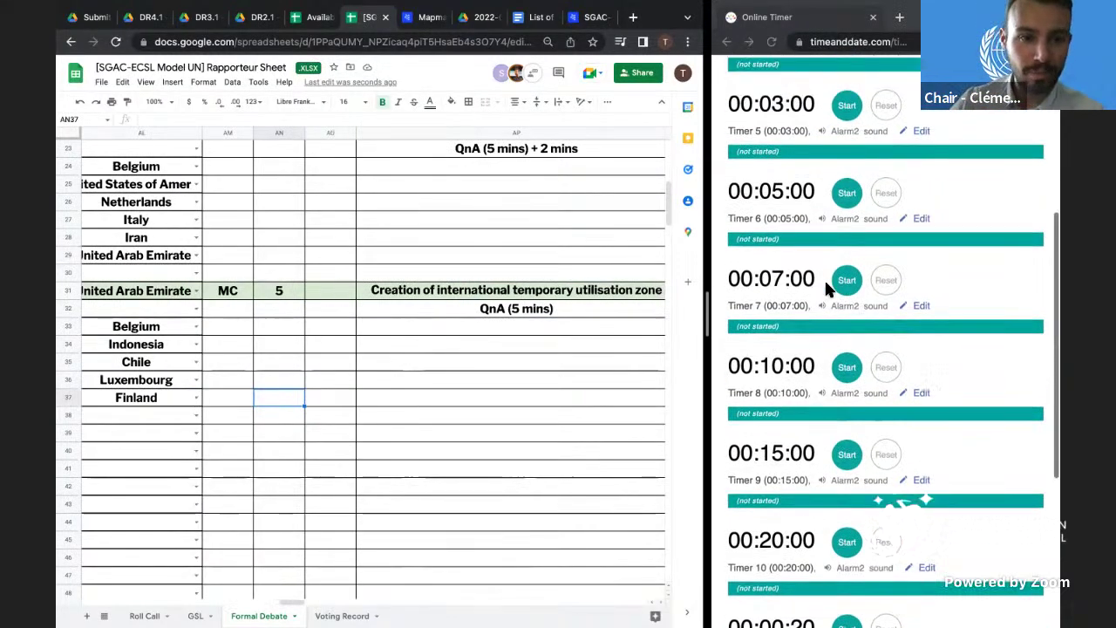
left_click(789, 298)
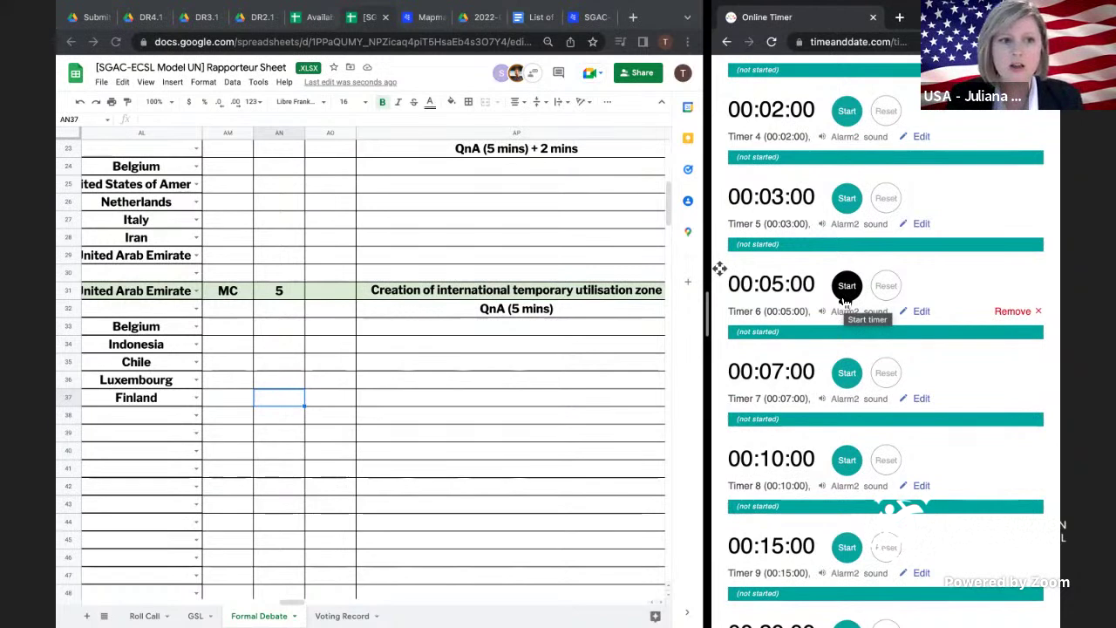
left_click(845, 297)
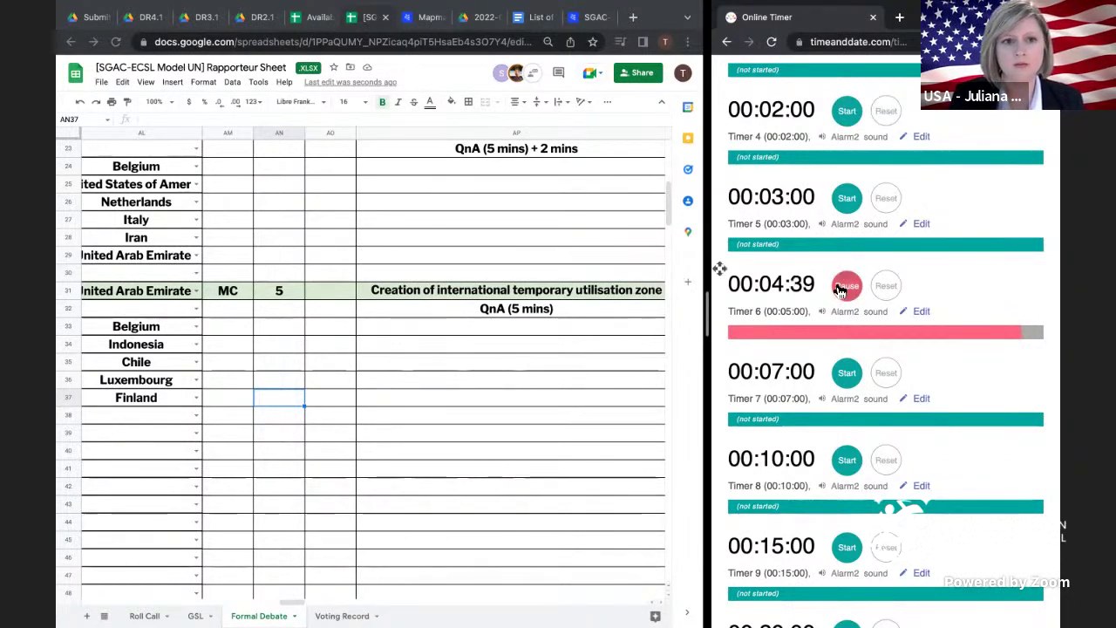
left_click(843, 291)
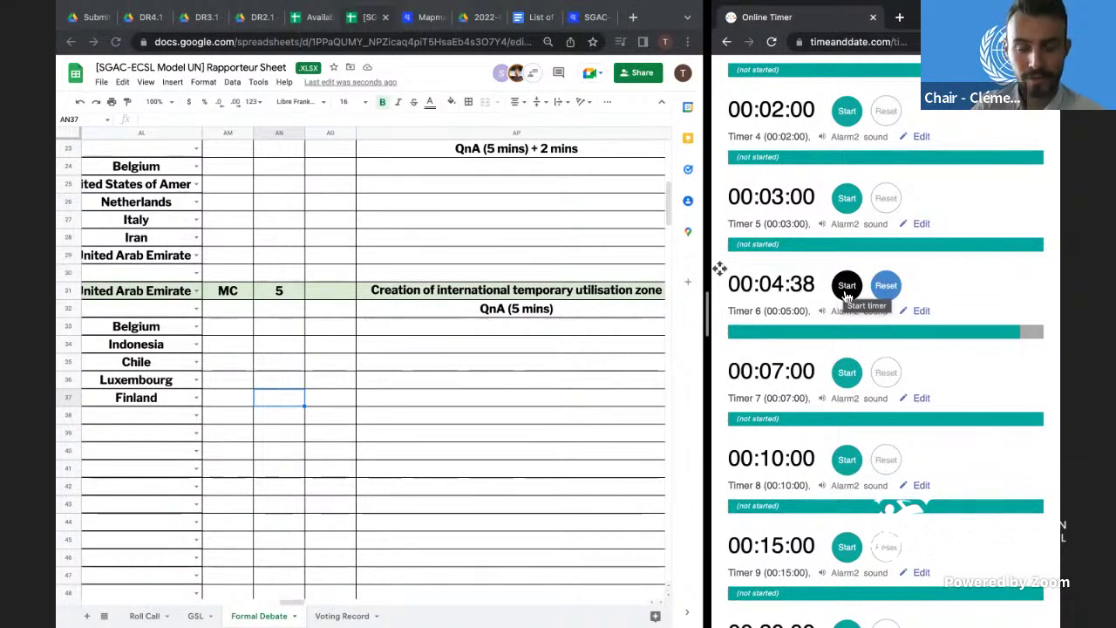
- Resume the 5-minute timer for the next answer, pause it at the end, and resume it briefly during Italy's turn
left_click(846, 288)
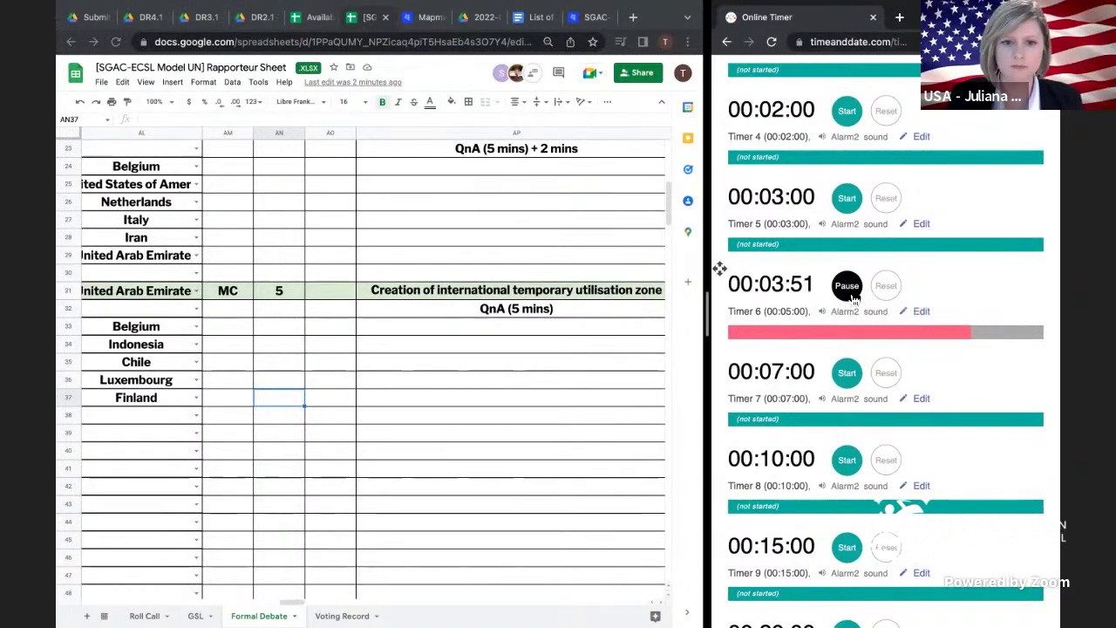
left_click(849, 292)
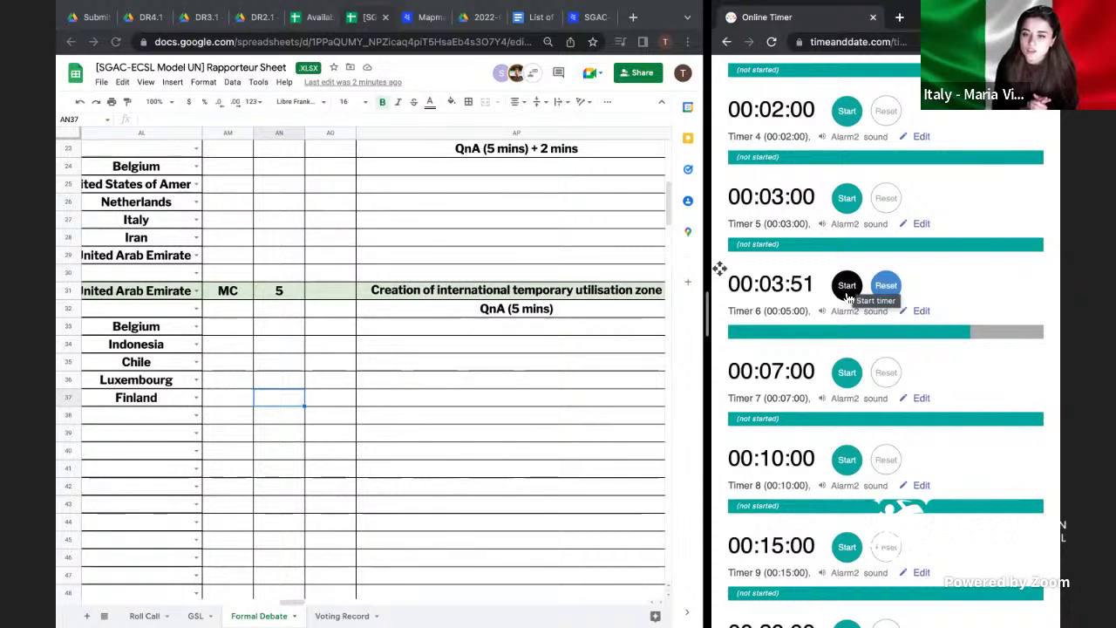
left_click(848, 288)
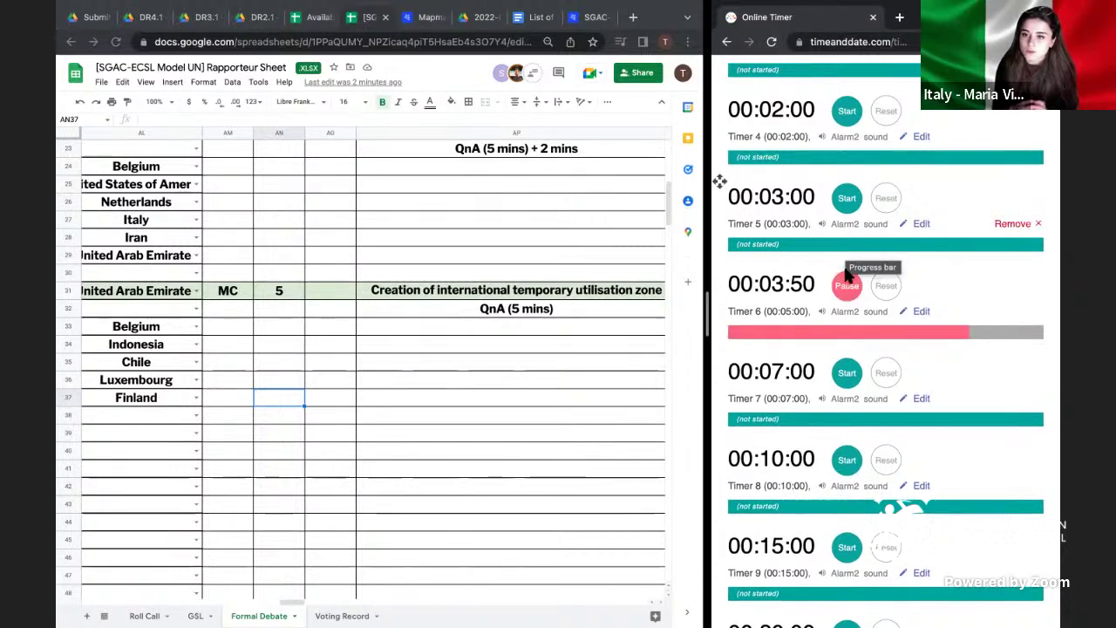
scroll(850, 264, "down", 1)
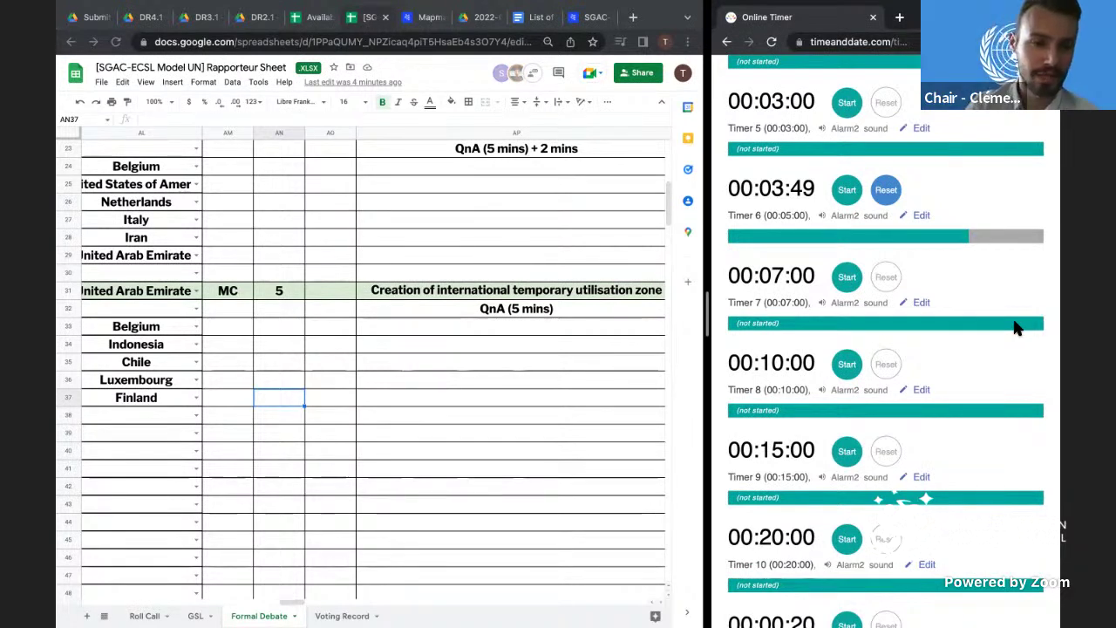
- Resume the paused 5-minute timer for the USA's next answer, pause it at the end, and recheck the Q&A speaker list
left_click(846, 201)
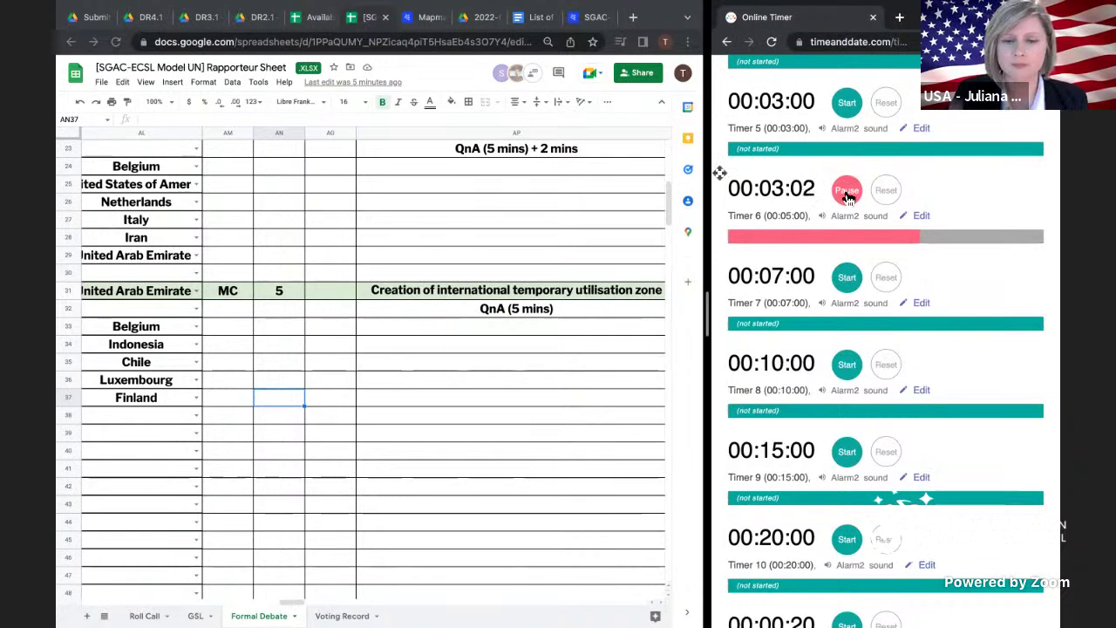
left_click(847, 191)
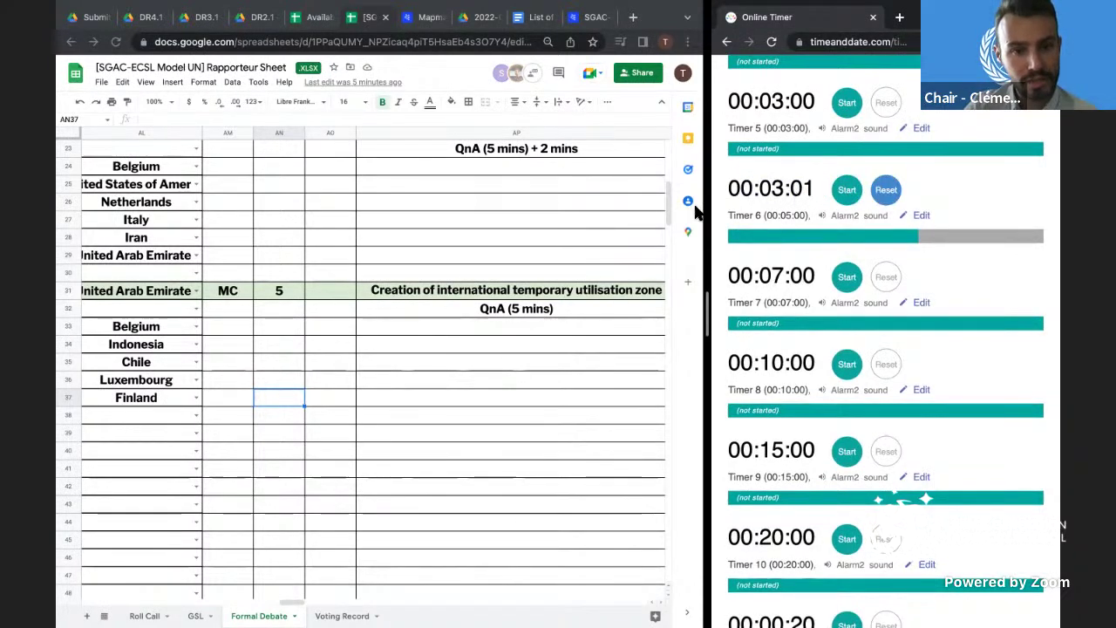
scroll(466, 399, "down", 1)
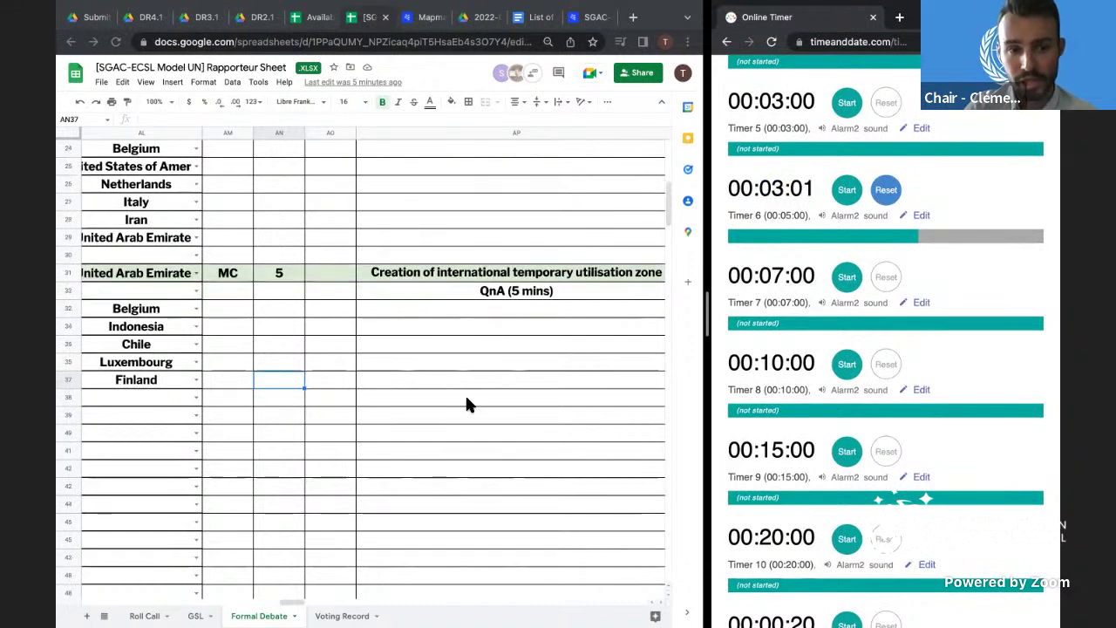
scroll(466, 399, "up", 2)
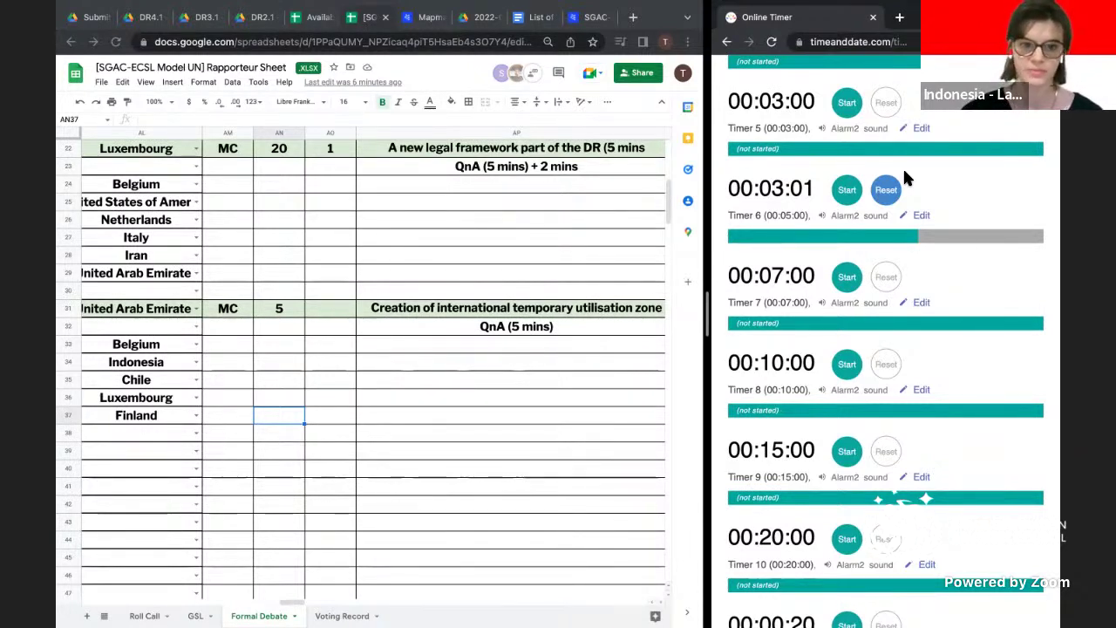
- Run the 5-minute timer for the USA's turn and twice for the United Arab Emirates' turns, pausing it after each
left_click(845, 199)
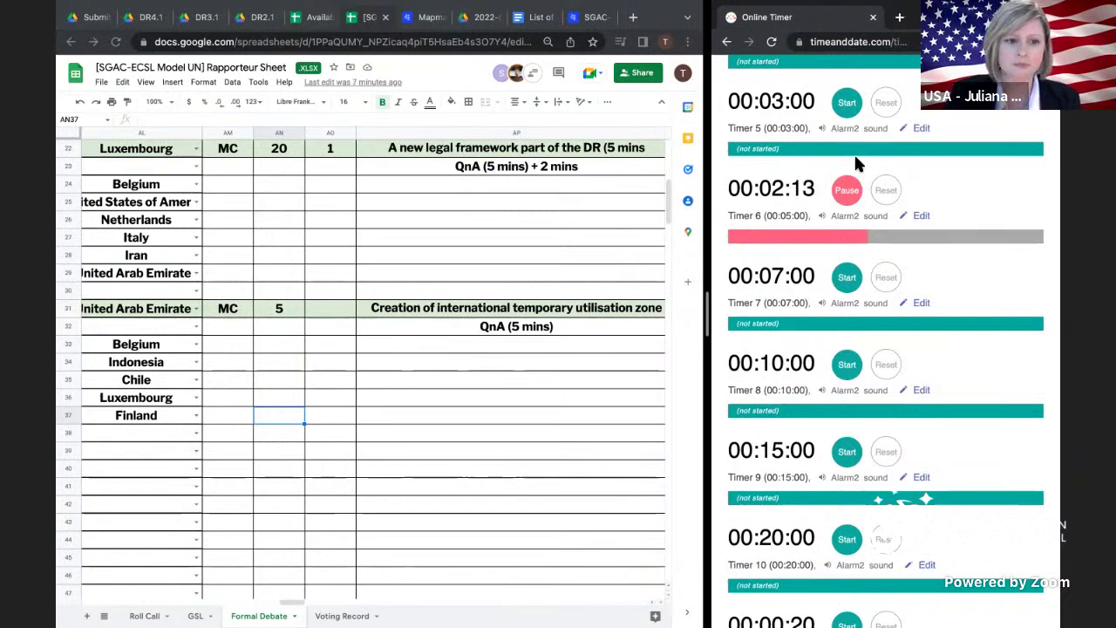
left_click(845, 192)
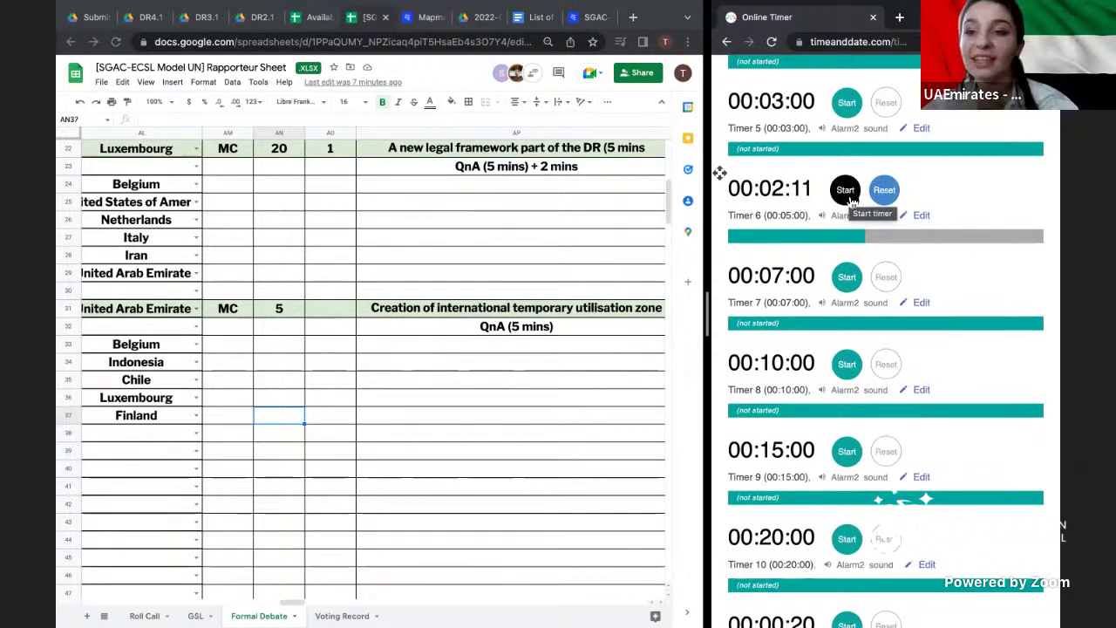
left_click(849, 197)
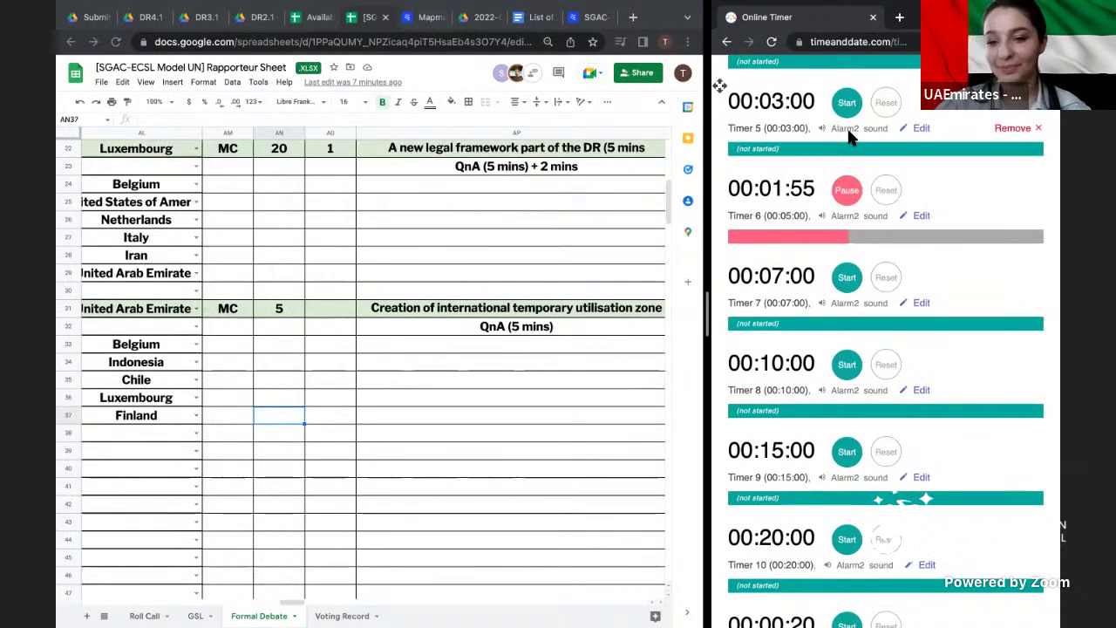
left_click(854, 187)
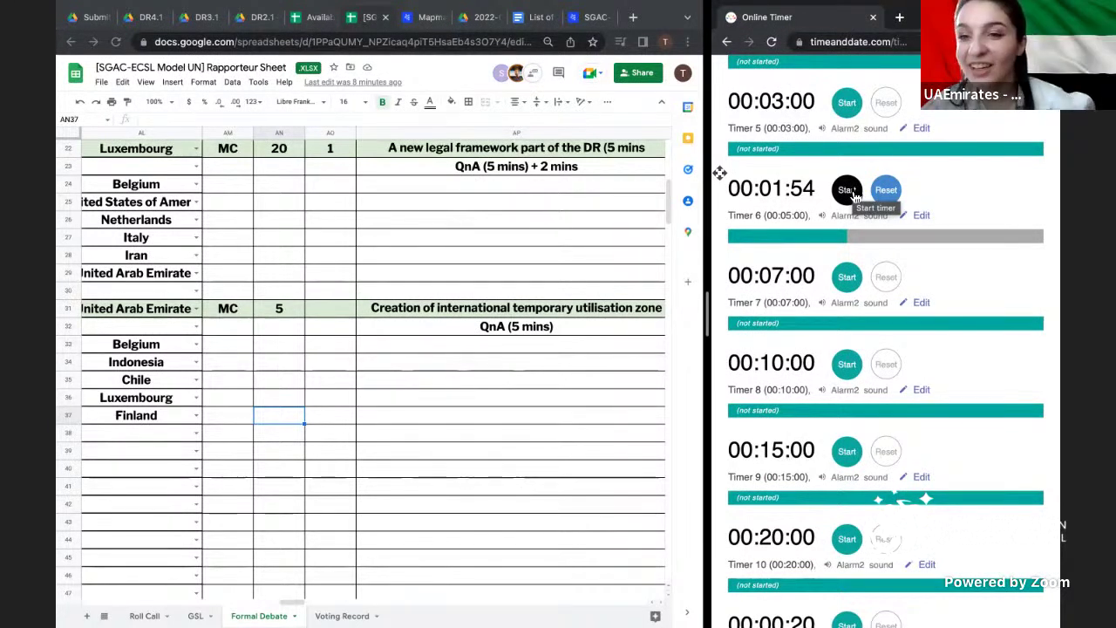
left_click(853, 196)
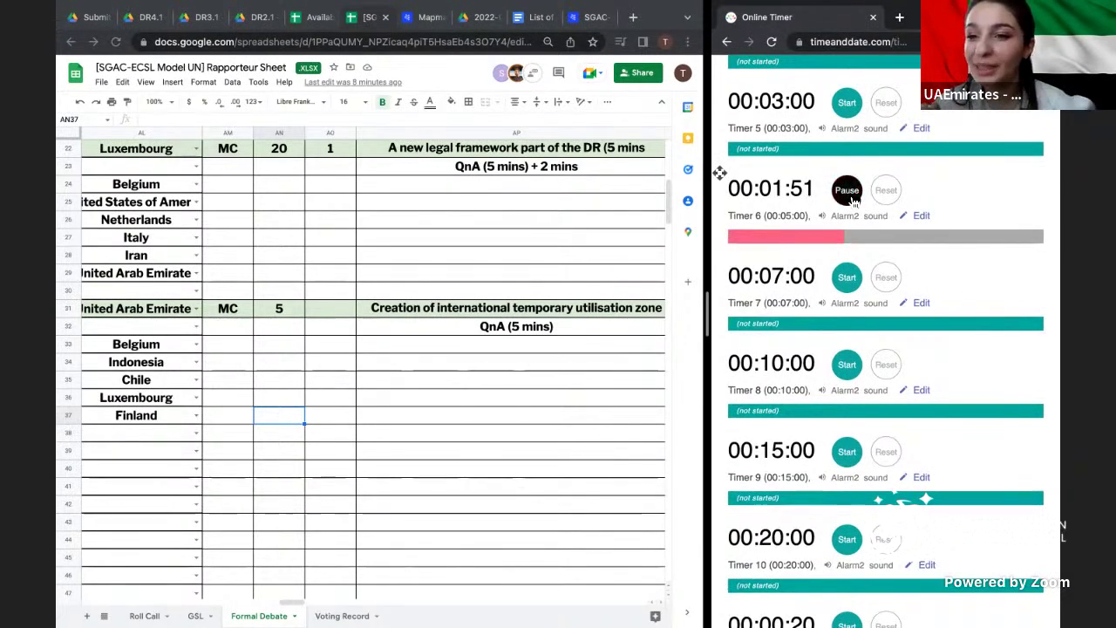
left_click(847, 197)
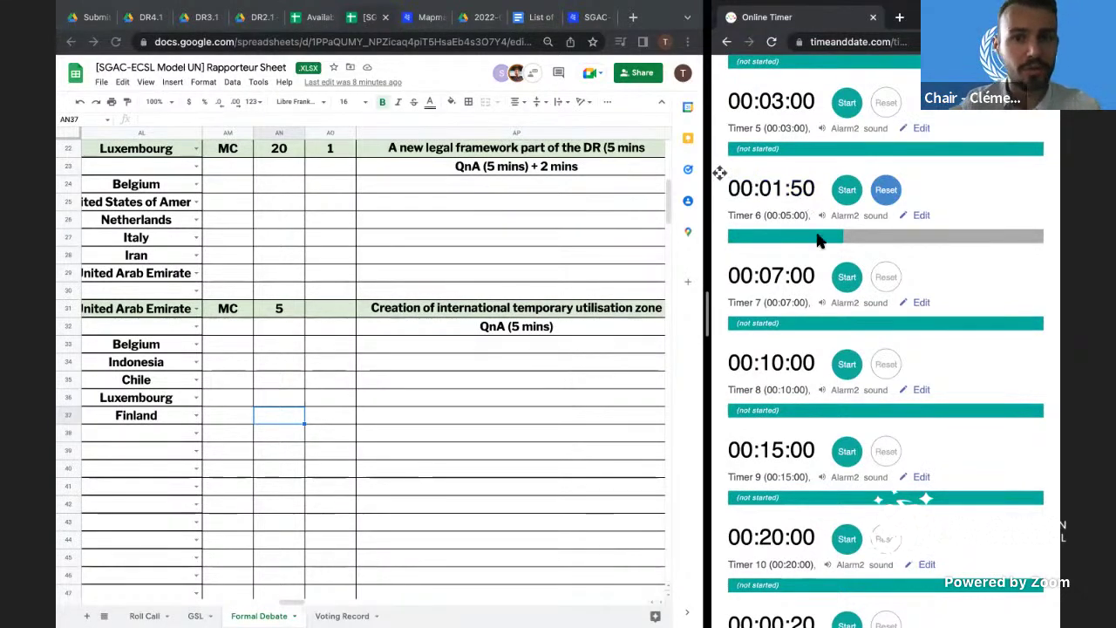
- Resume the 5-minute timer after Luxembourg's turn, pause it, and run it once more for the United Arab Emirates, pausing at the end
left_click(846, 191)
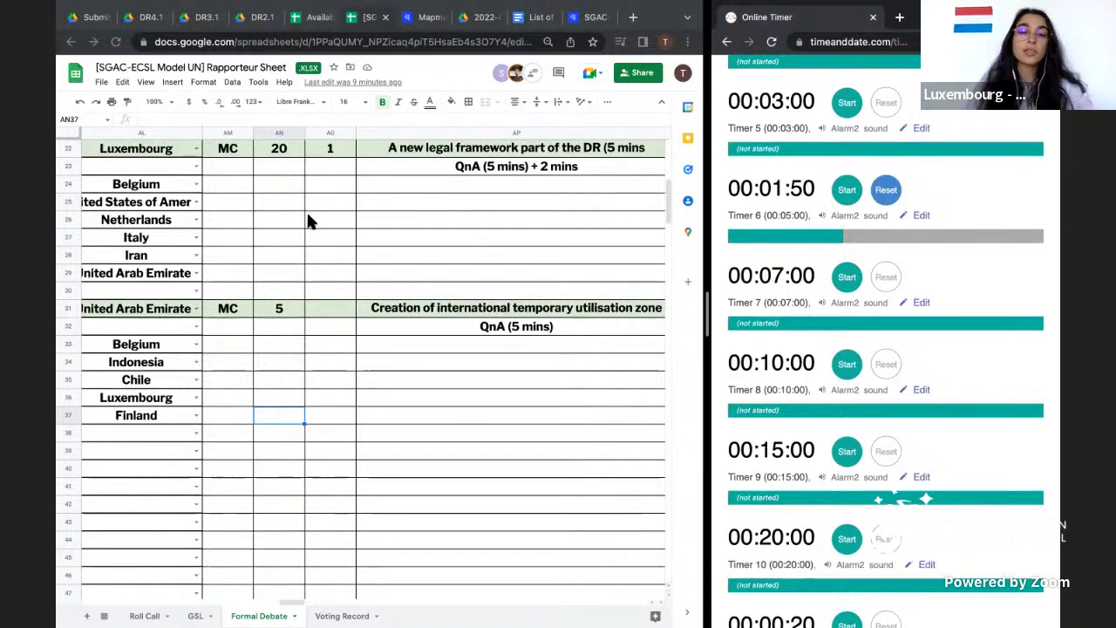
left_click(850, 192)
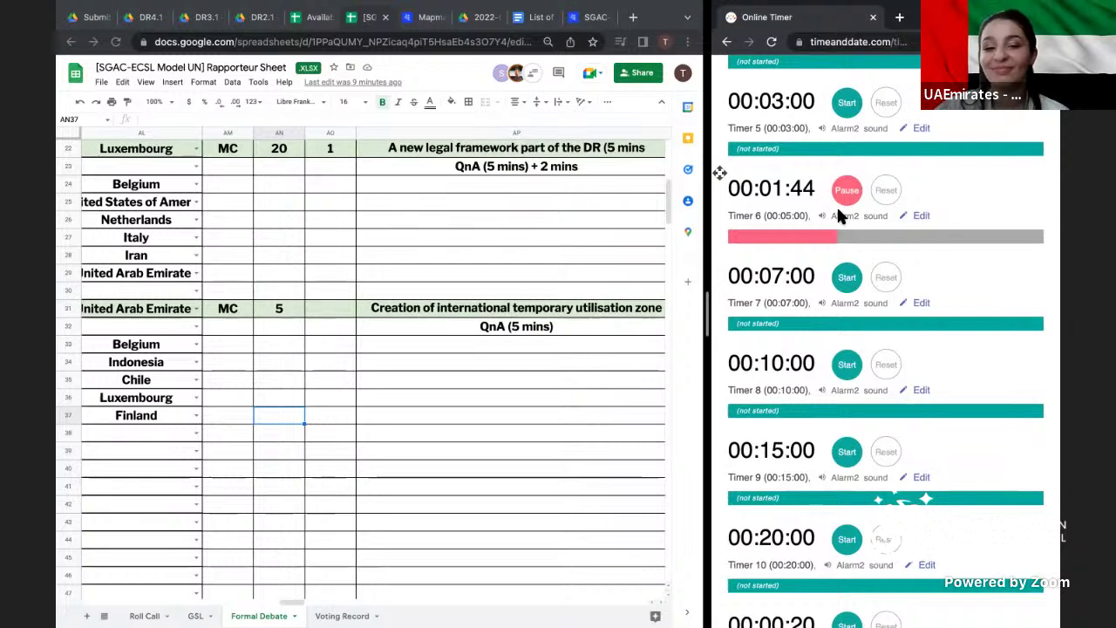
left_click(847, 192)
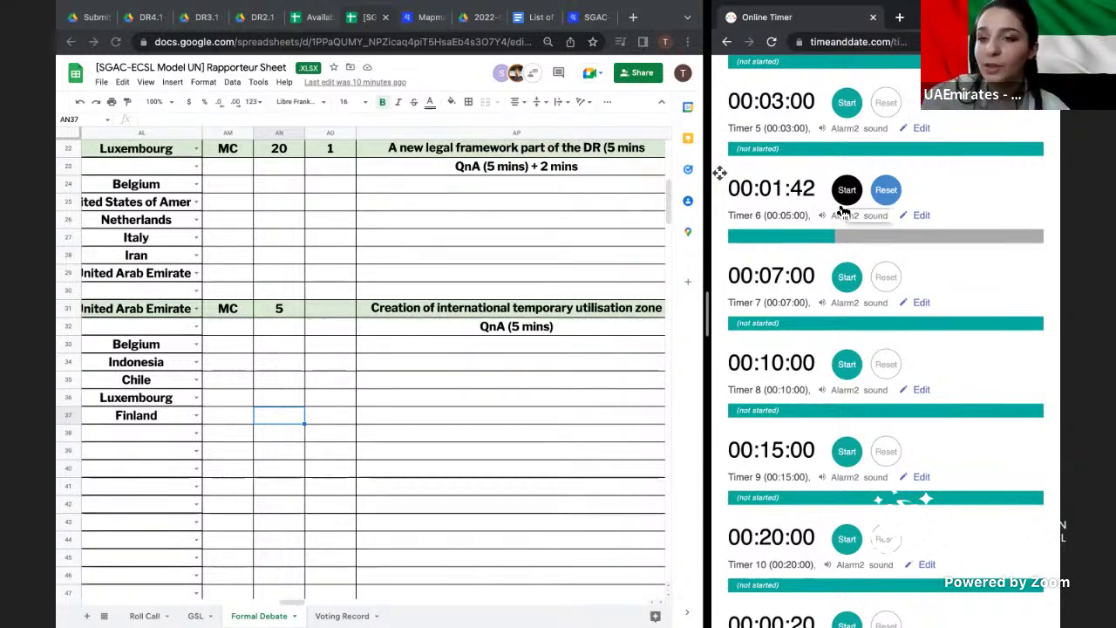
left_click(841, 207)
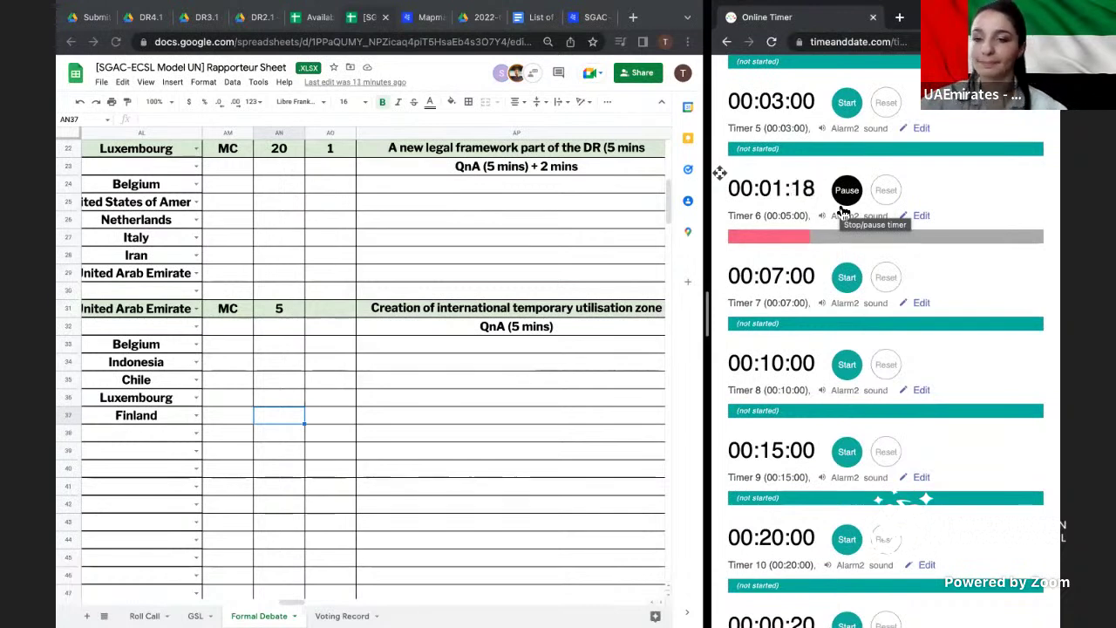
left_click(847, 199)
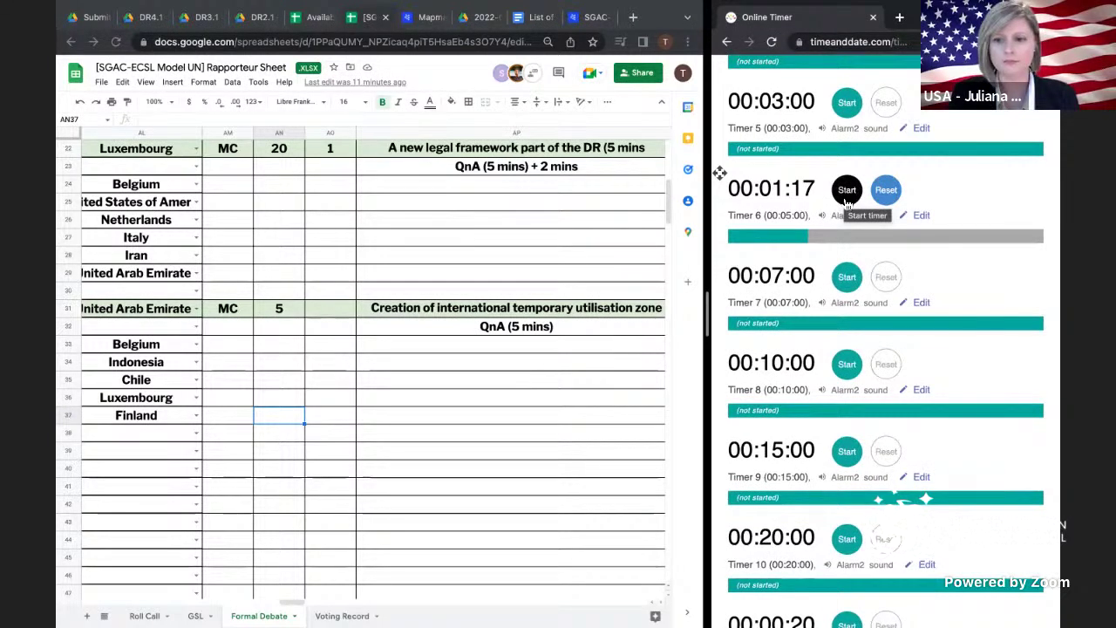
- Run the 5-minute timer for the next two Q&A turns, pausing it at the end of each
left_click(846, 194)
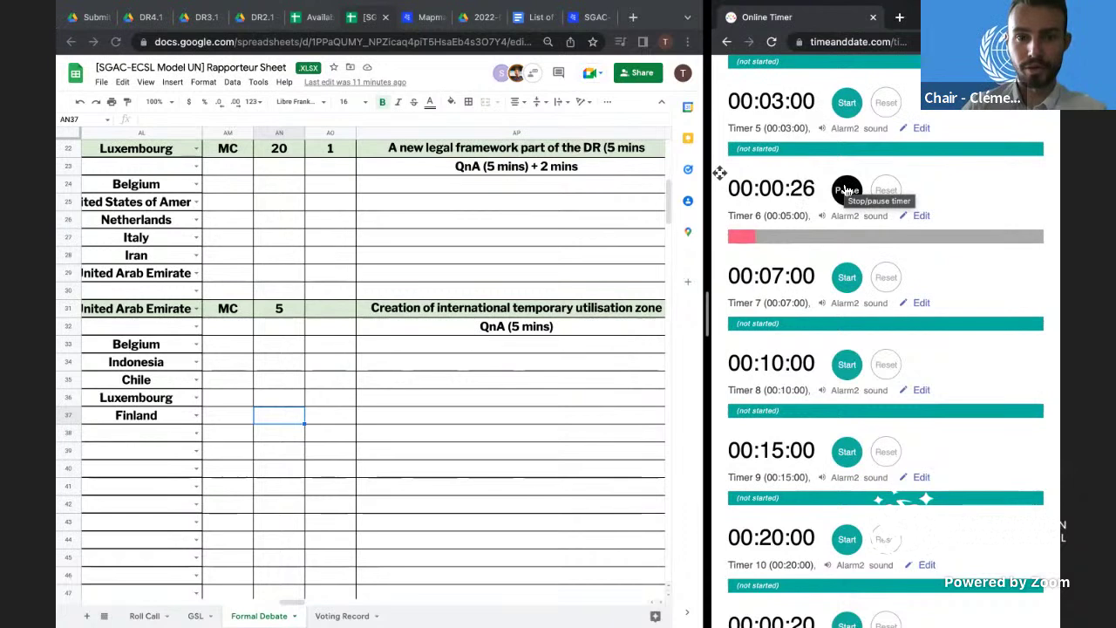
left_click(847, 190)
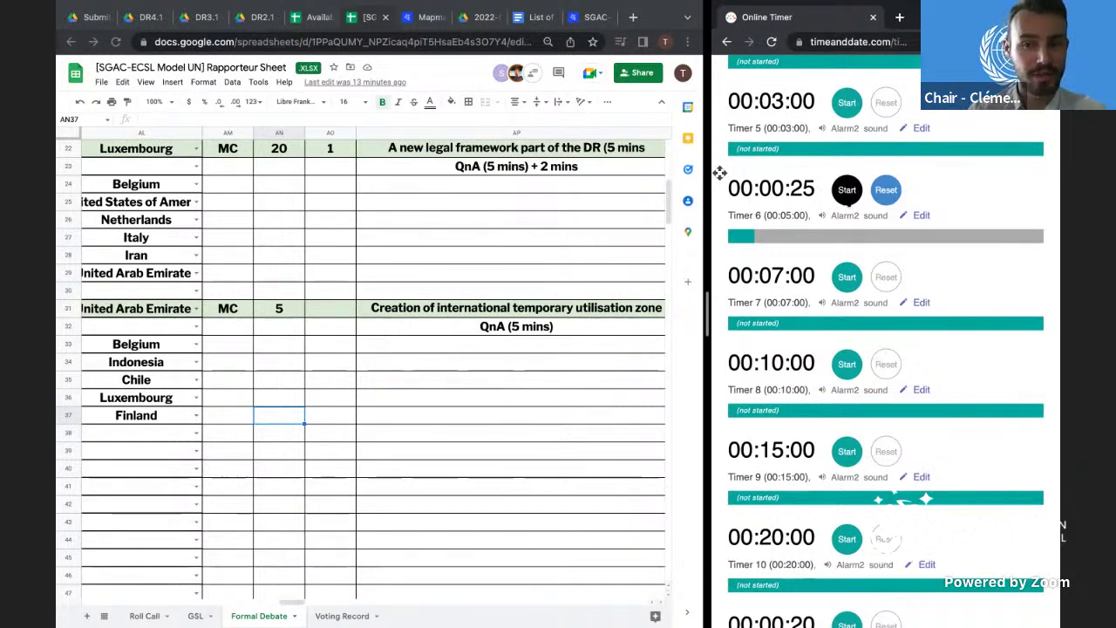
left_click(846, 192)
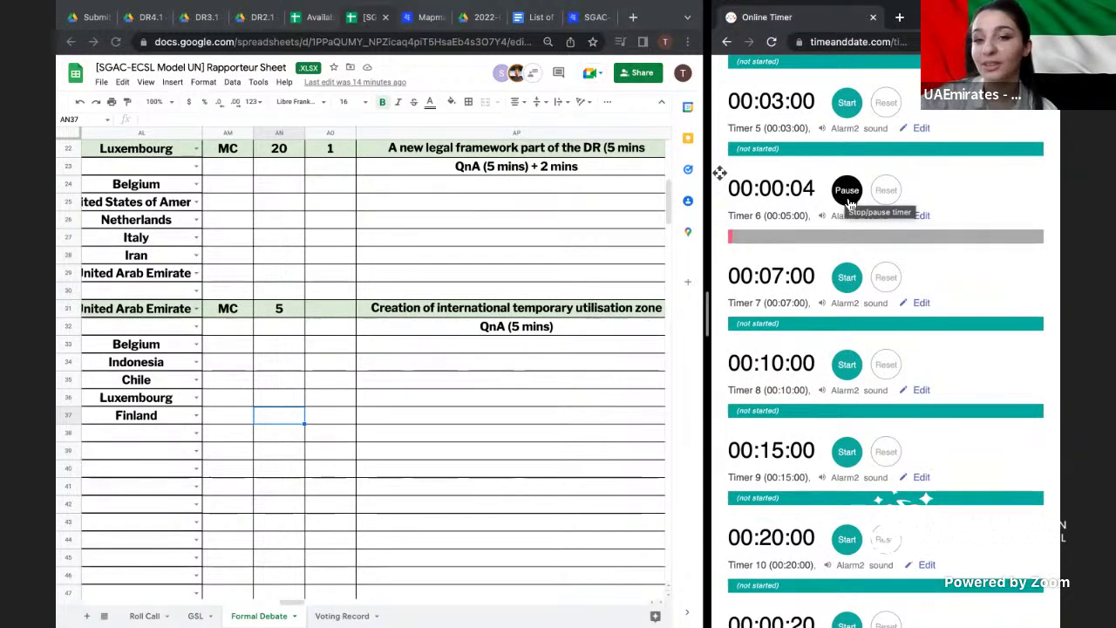
left_click(852, 199)
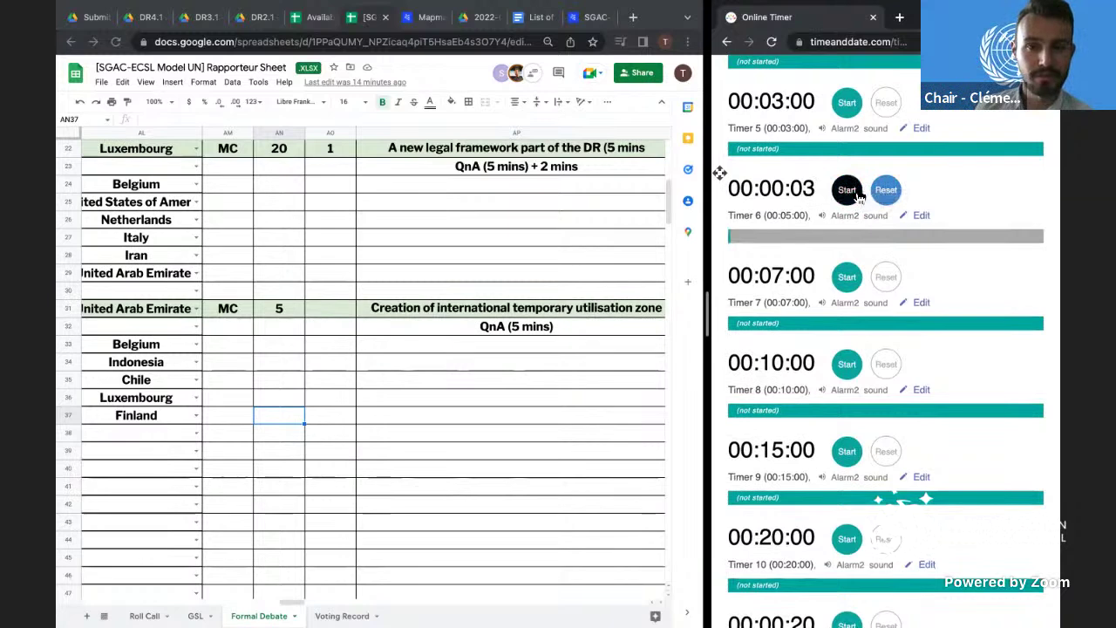
- Start and pause the 2-minute timer, and run the 5-minute timer briefly during the USA's turn before pausing it
scroll(859, 200, "down", 1)
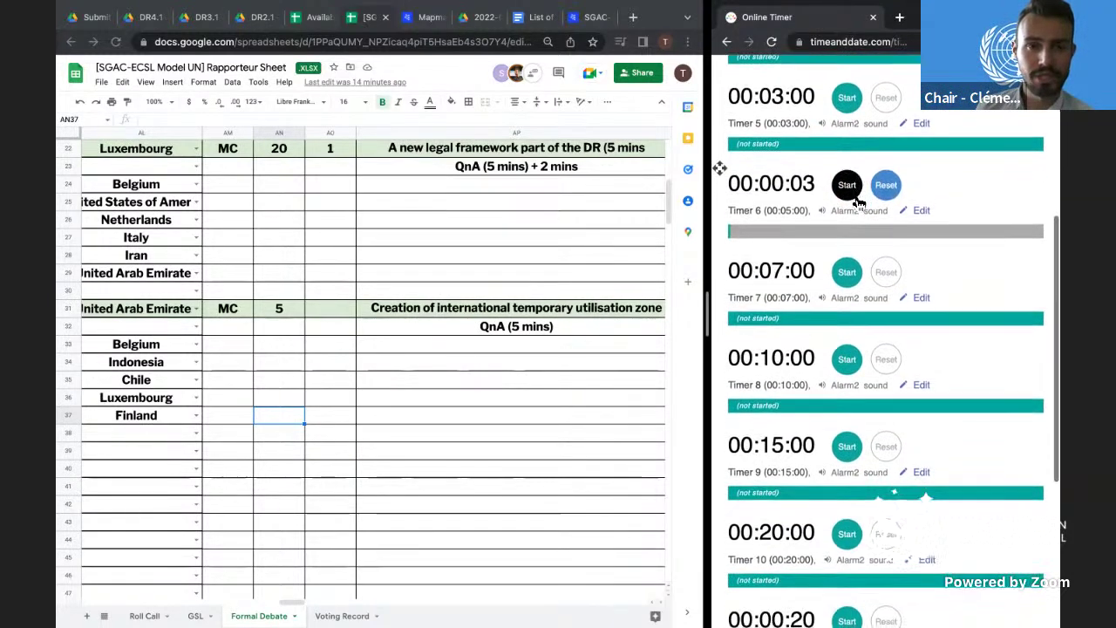
scroll(859, 202, "up", 1)
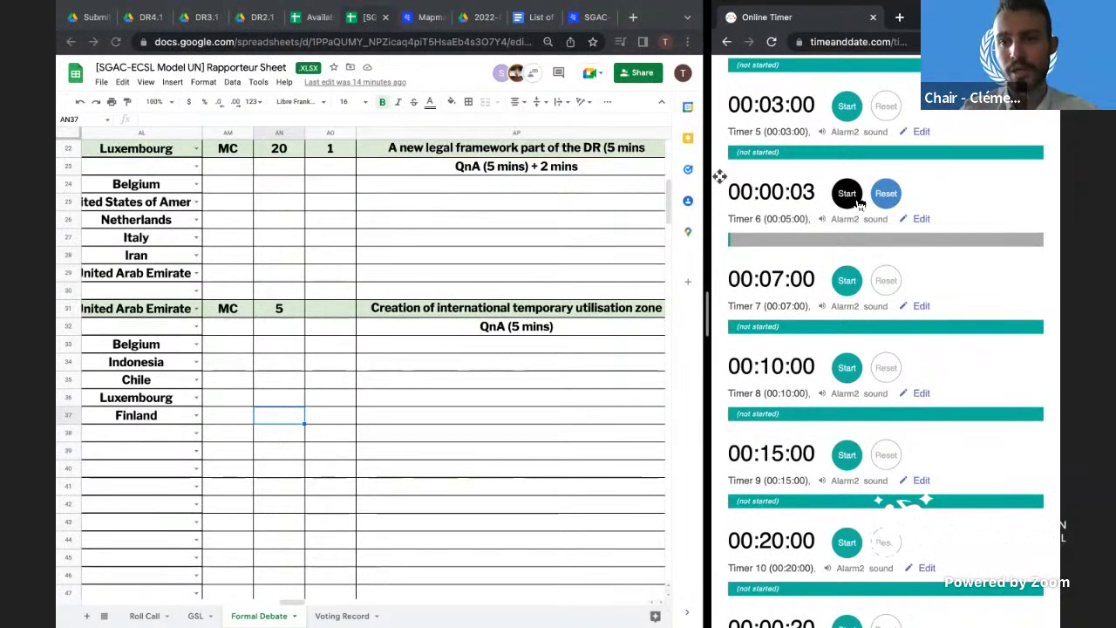
key("XF86AudioRaiseVolume")
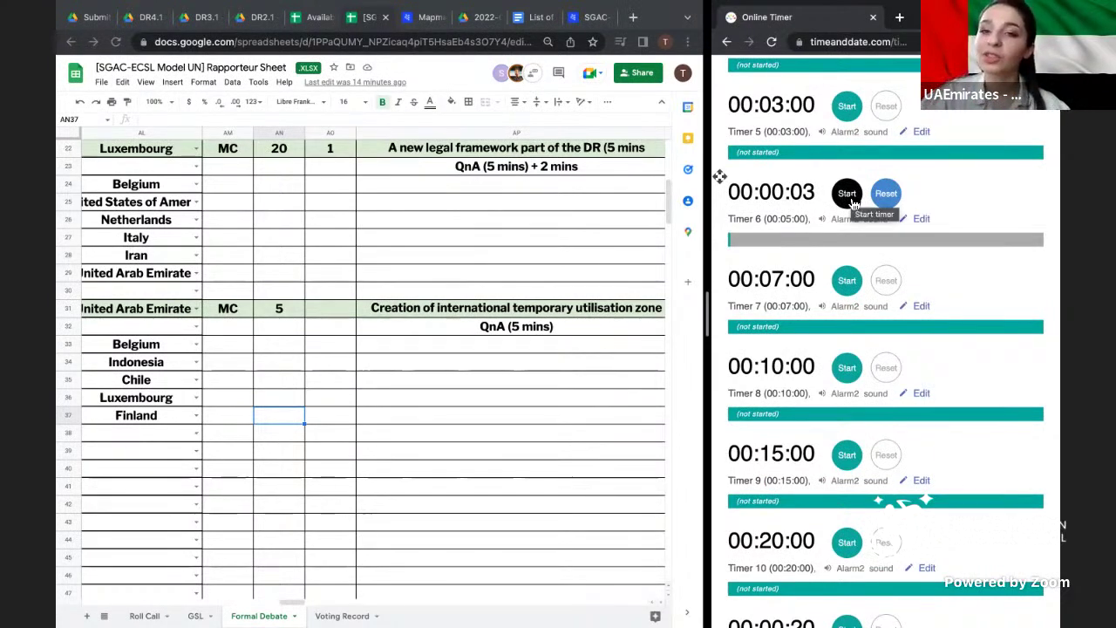
scroll(852, 202, "up", 1)
scroll(848, 288, "up", 2)
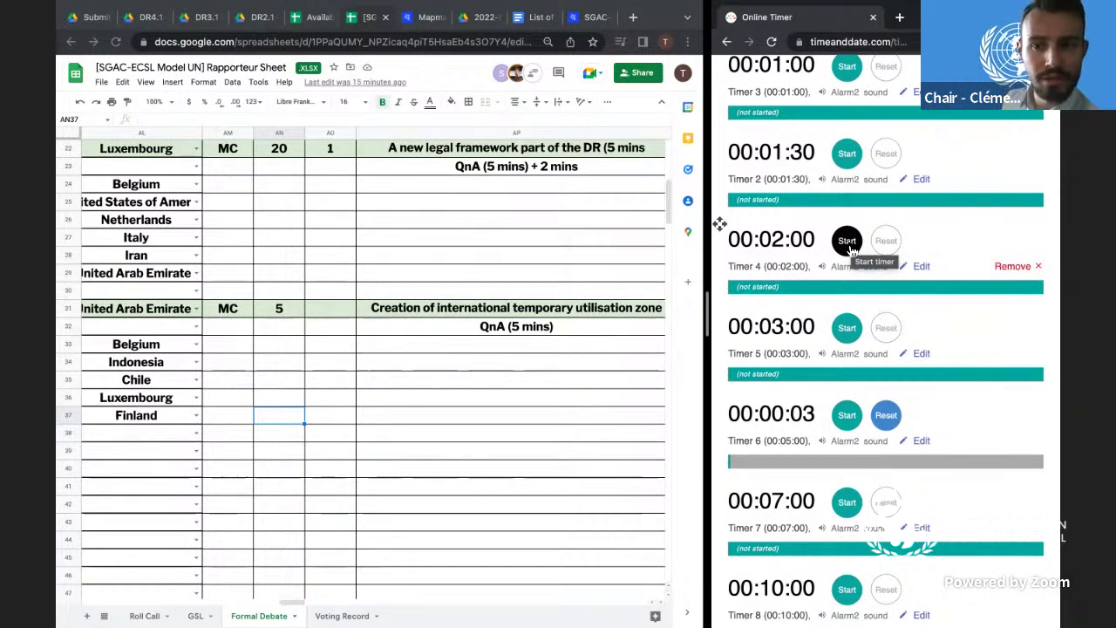
scroll(850, 248, "down", 2)
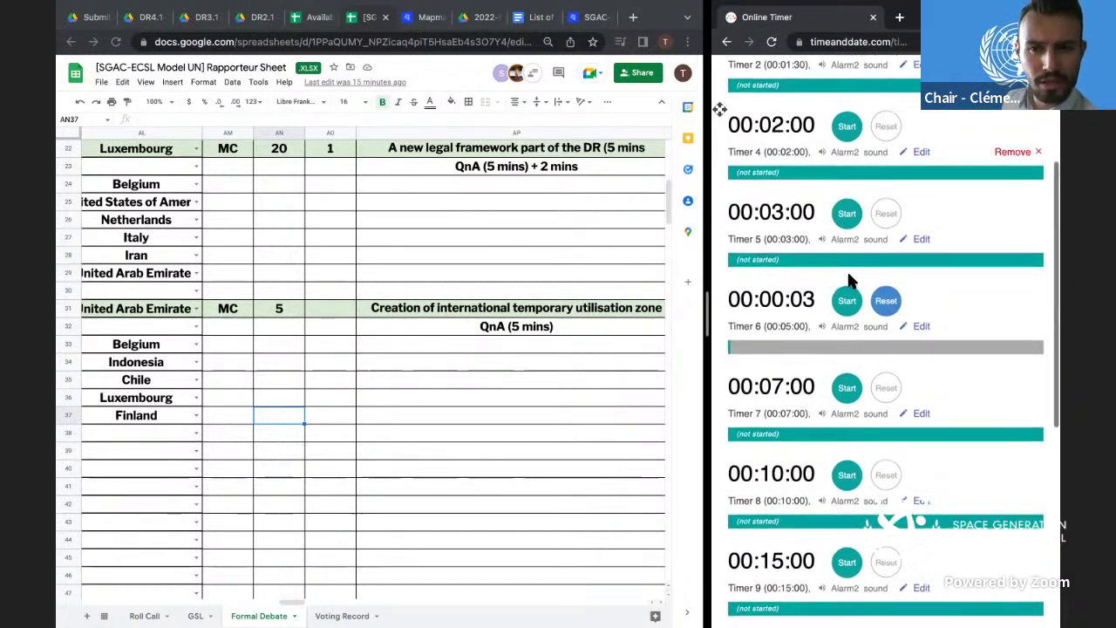
scroll(851, 279, "up", 1)
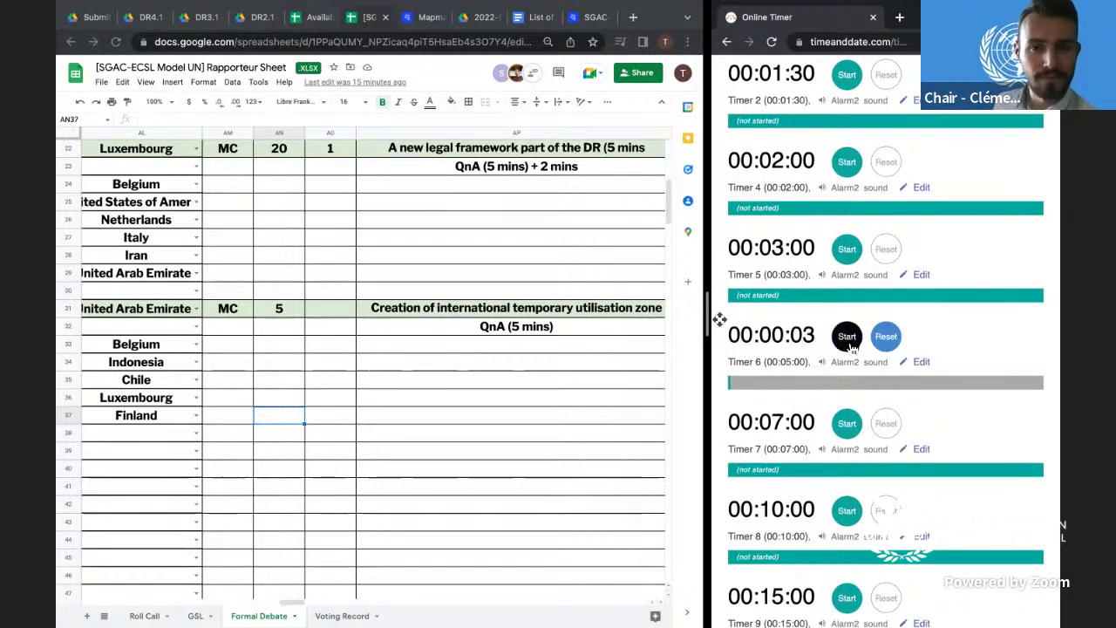
left_click(848, 171)
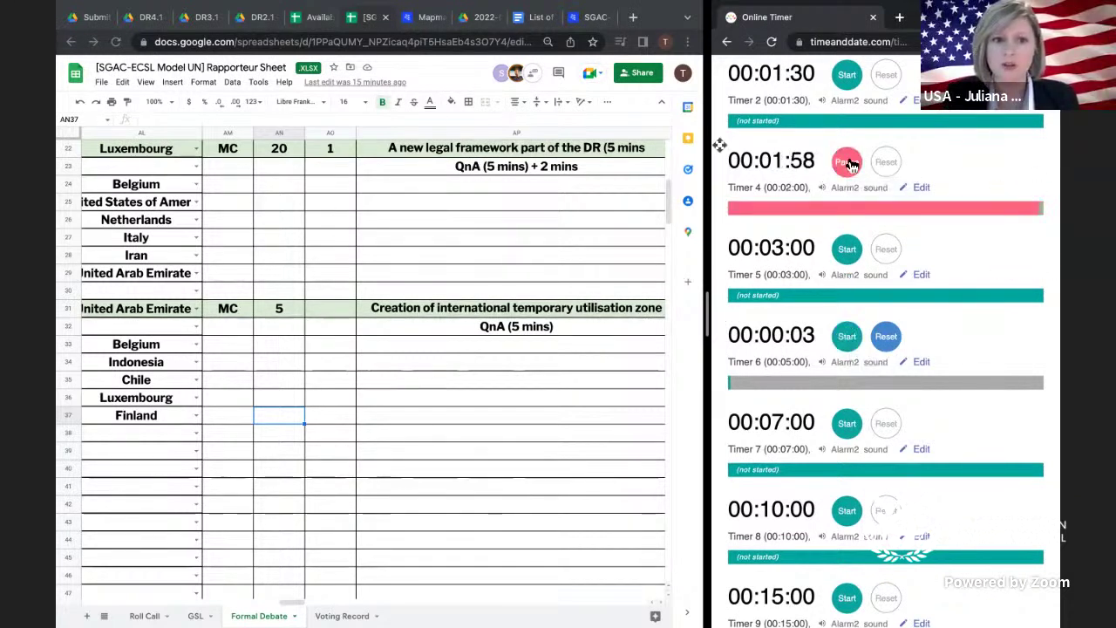
left_click(849, 164)
left_click(846, 329)
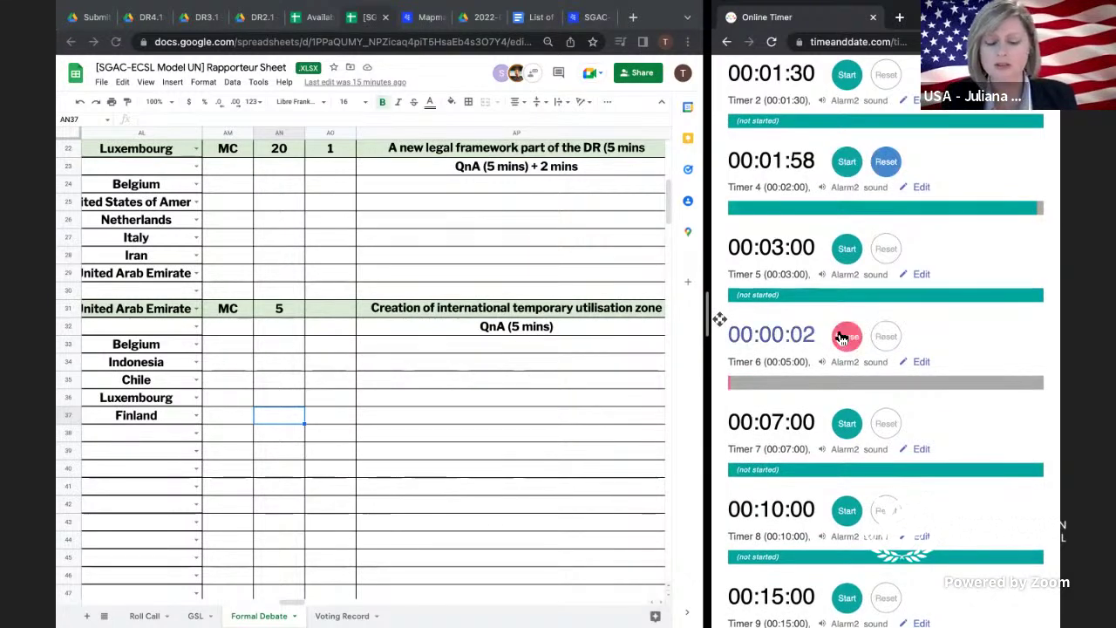
left_click(847, 329)
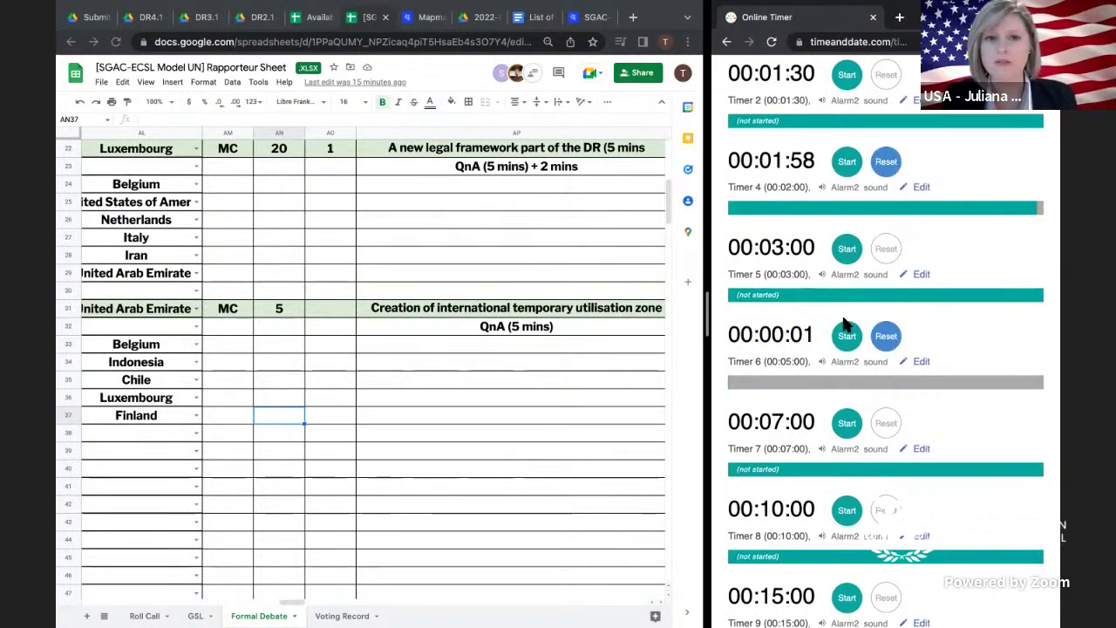
- Resume the paused 2-minute timer for the USA's turn
left_click(613, 324)
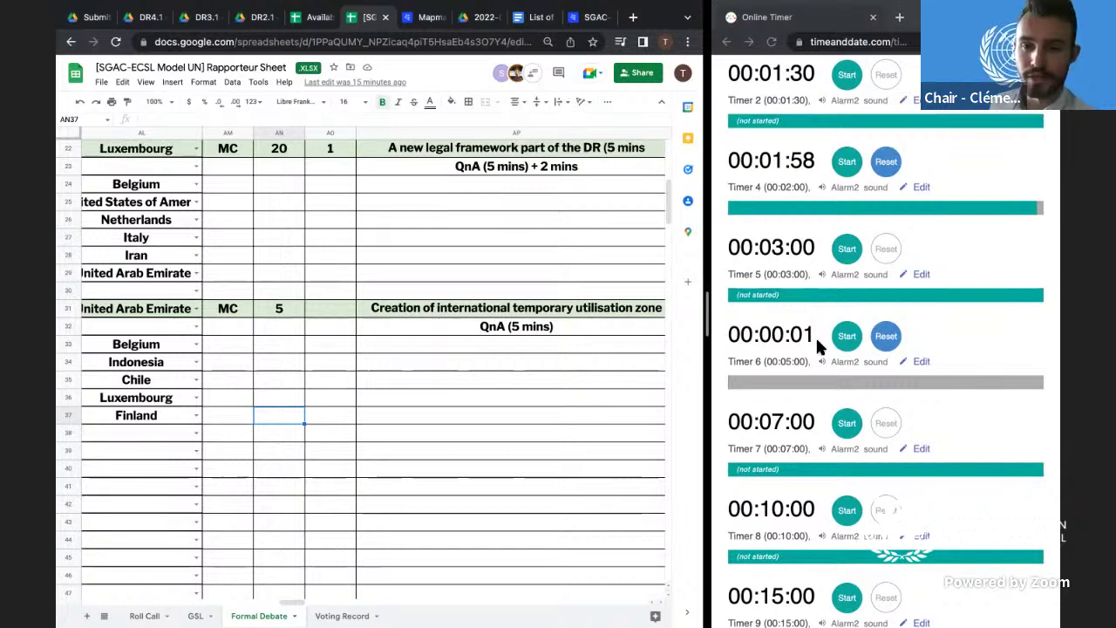
scroll(810, 343, "down", 1)
scroll(811, 344, "down", 2)
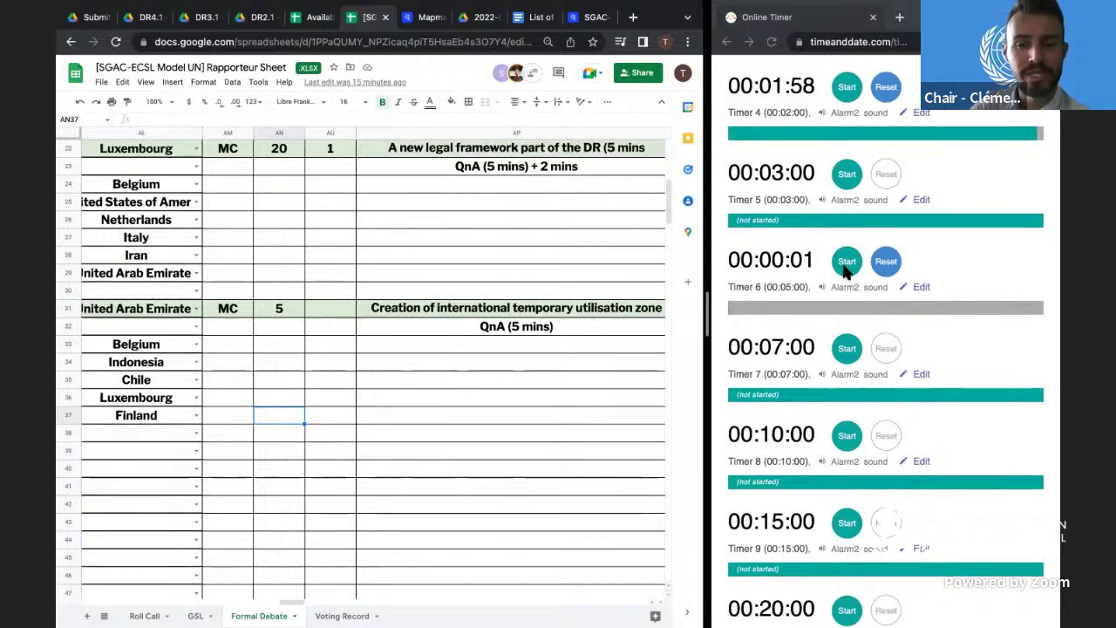
scroll(843, 272, "up", 1)
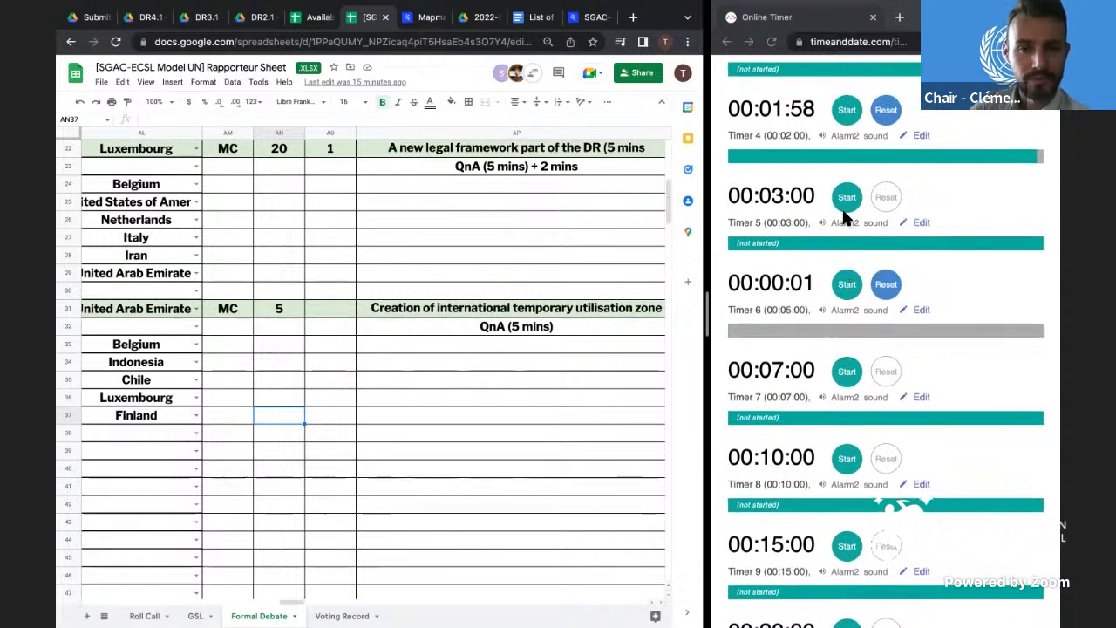
scroll(843, 216, "up", 1)
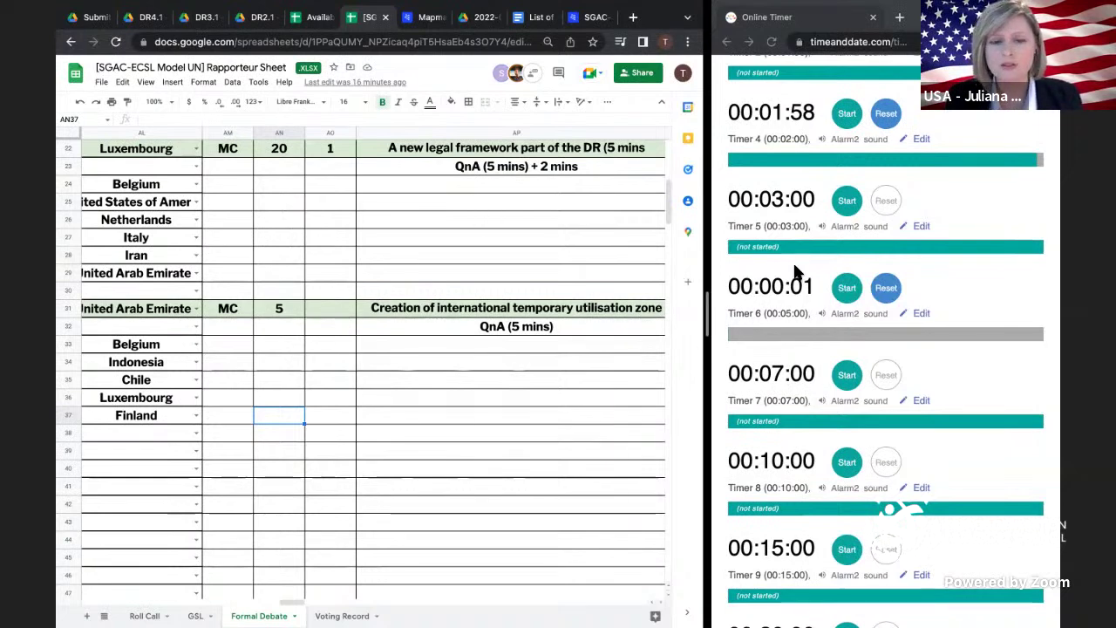
scroll(804, 305, "up", 1)
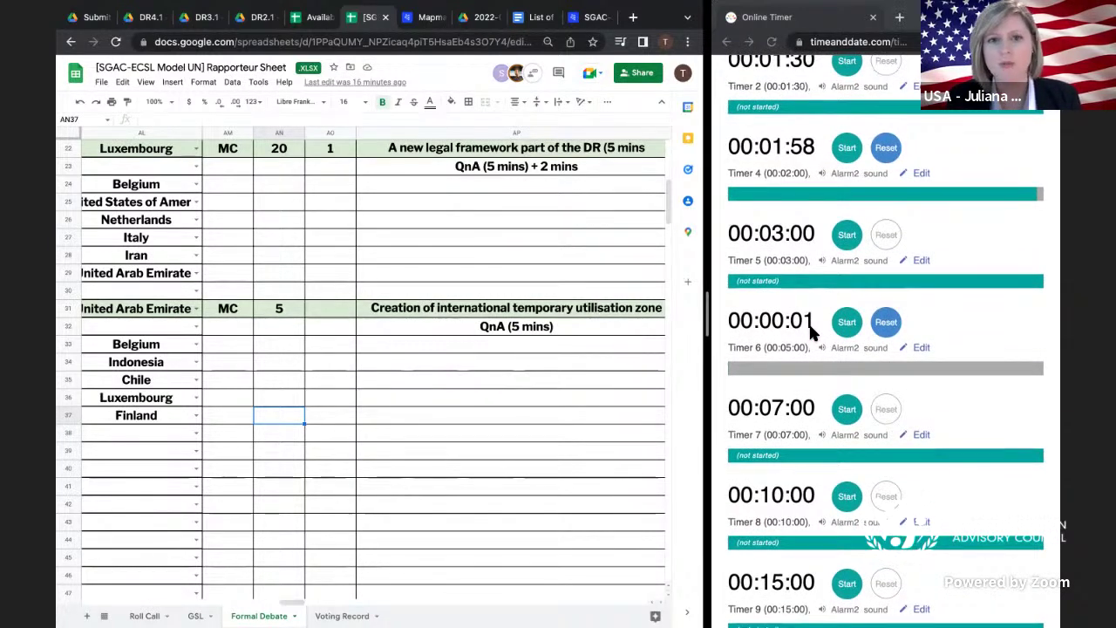
left_click(810, 330)
left_click(850, 150)
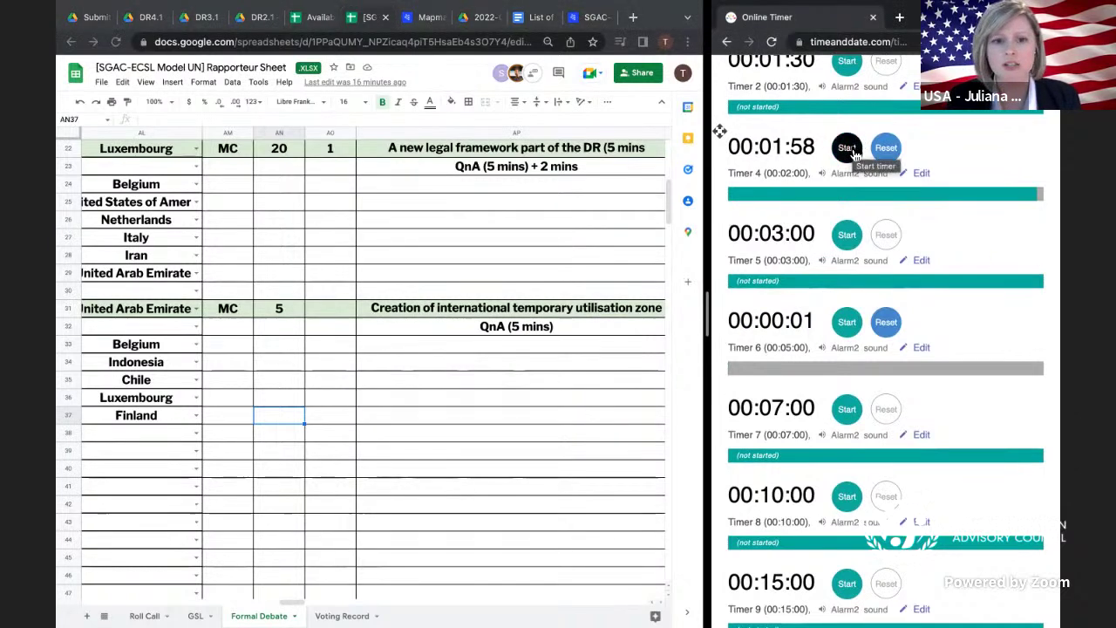
left_click(850, 150)
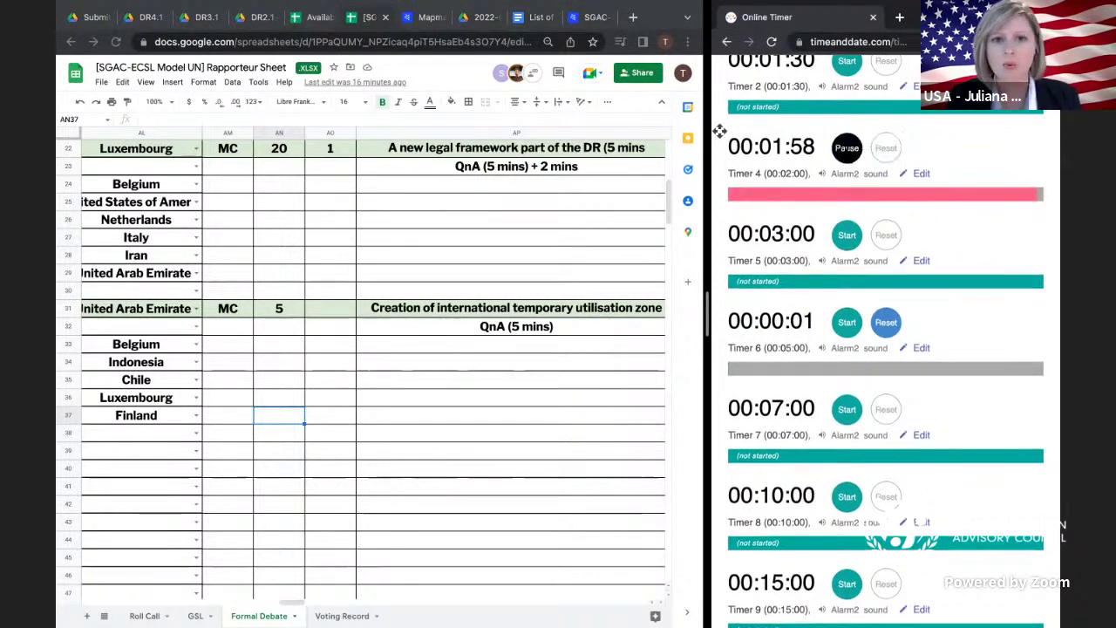
- Select the QnA (5 mins) entry under the United Arab Emirates motion, pause the 2-minute timer, and return to the rapporteur sheet
left_click(576, 327)
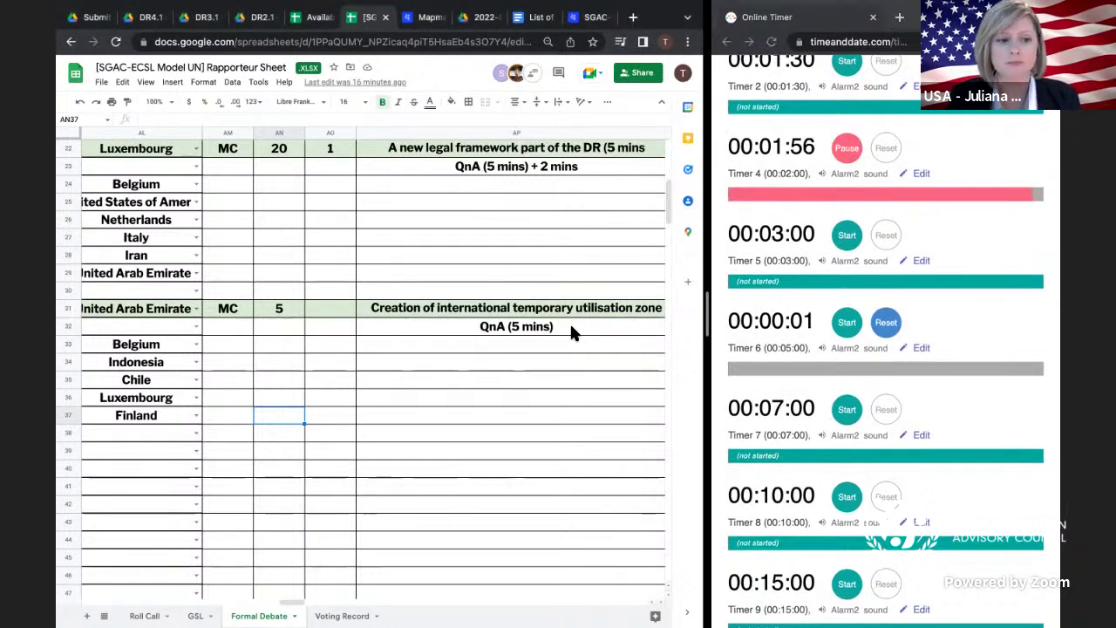
left_click(572, 331)
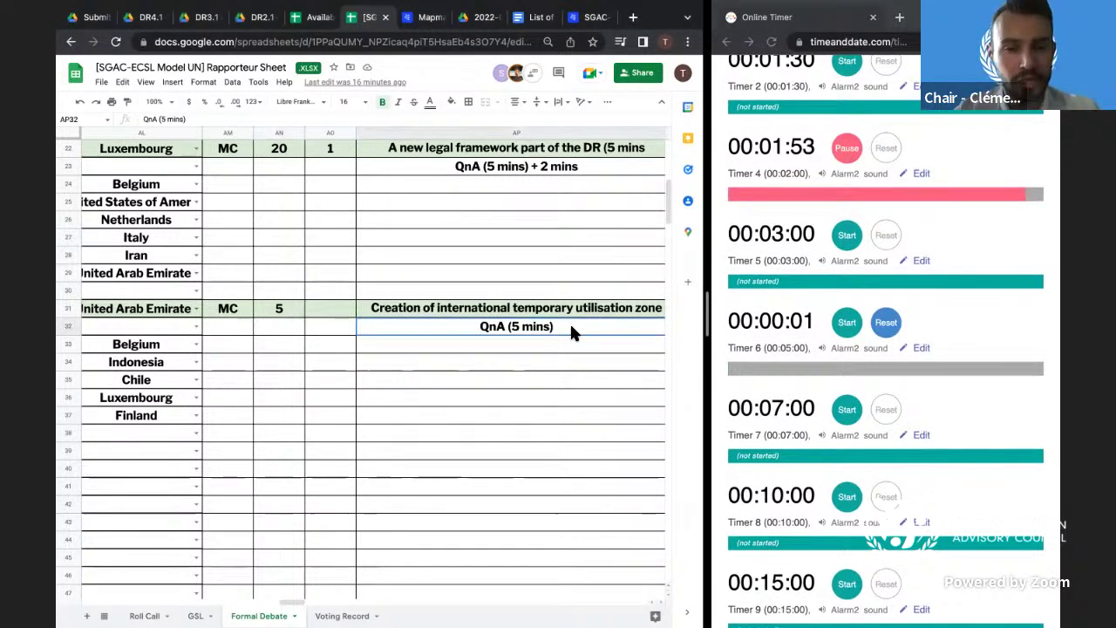
left_click(850, 157)
left_click(848, 157)
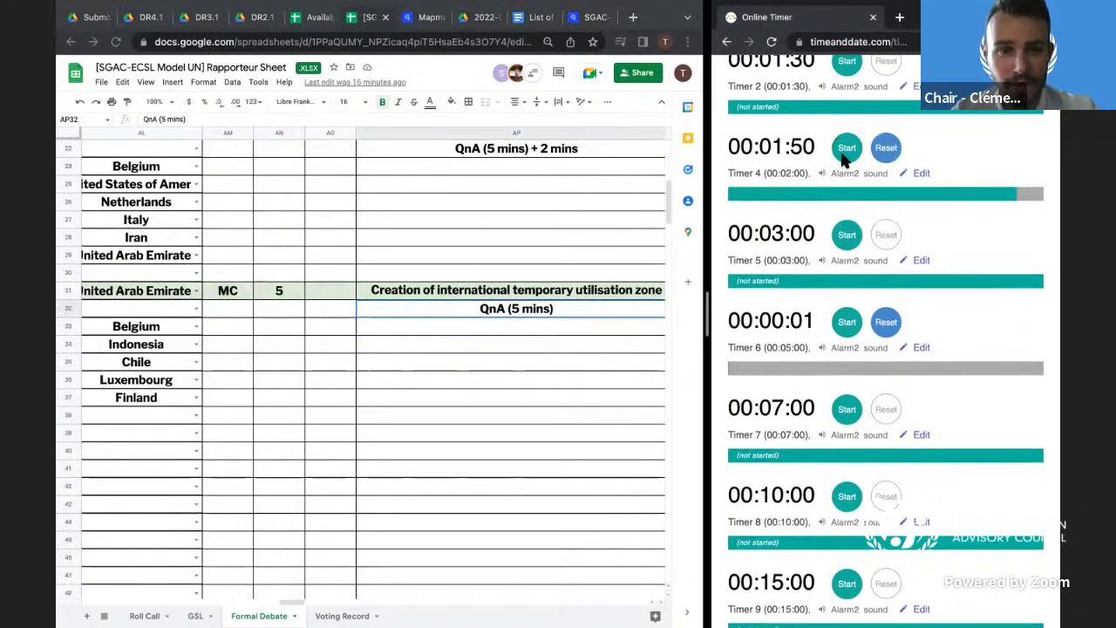
left_click(441, 386)
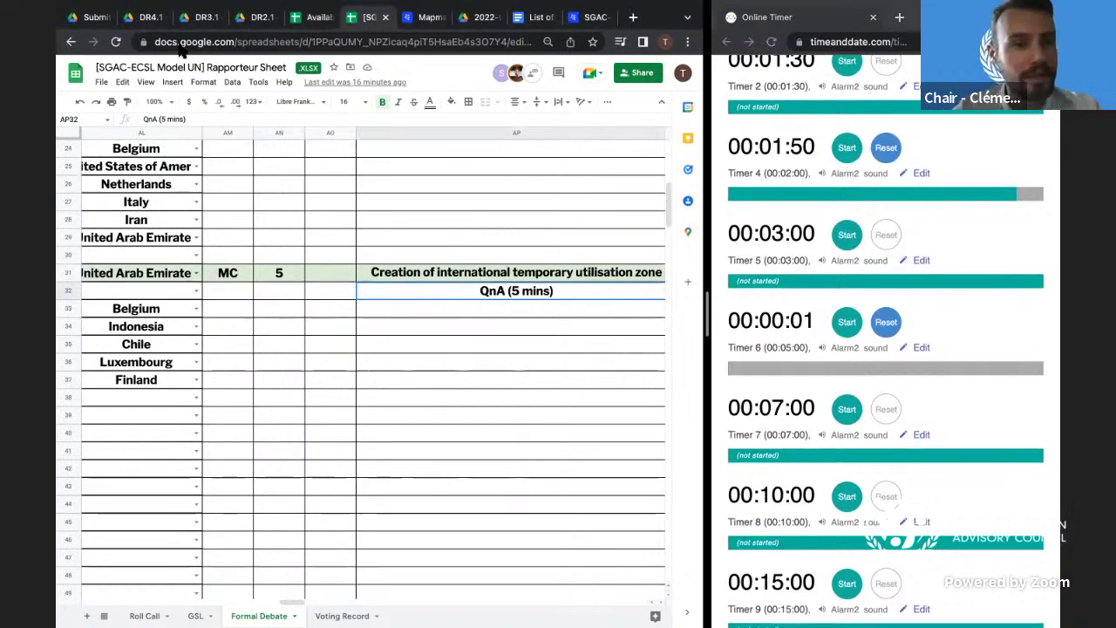
- Shade the United Arab Emirates and China rows in the list of proposed motions light green
scroll(420, 283, "up", 10)
scroll(421, 294, "down", 1)
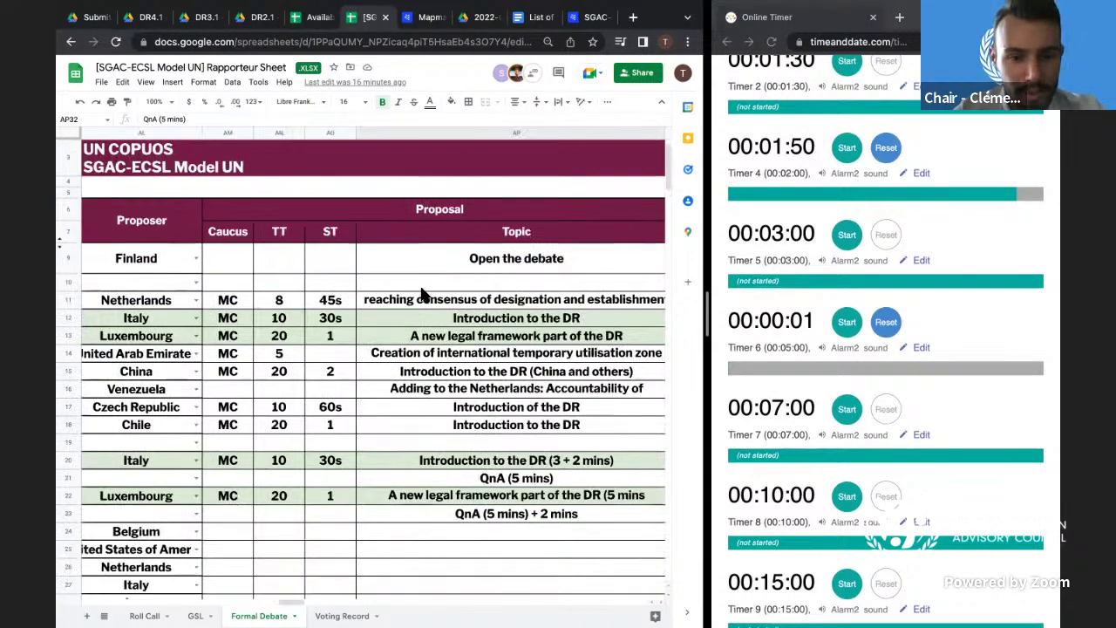
scroll(422, 295, "down", 1)
left_click(398, 314)
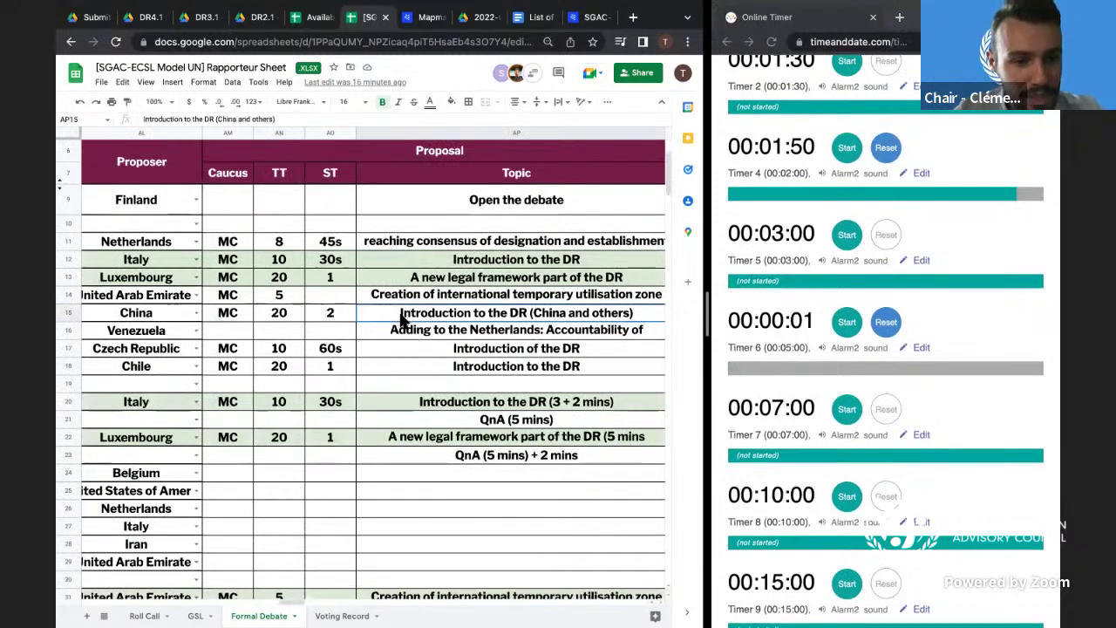
scroll(238, 334, "down", 1)
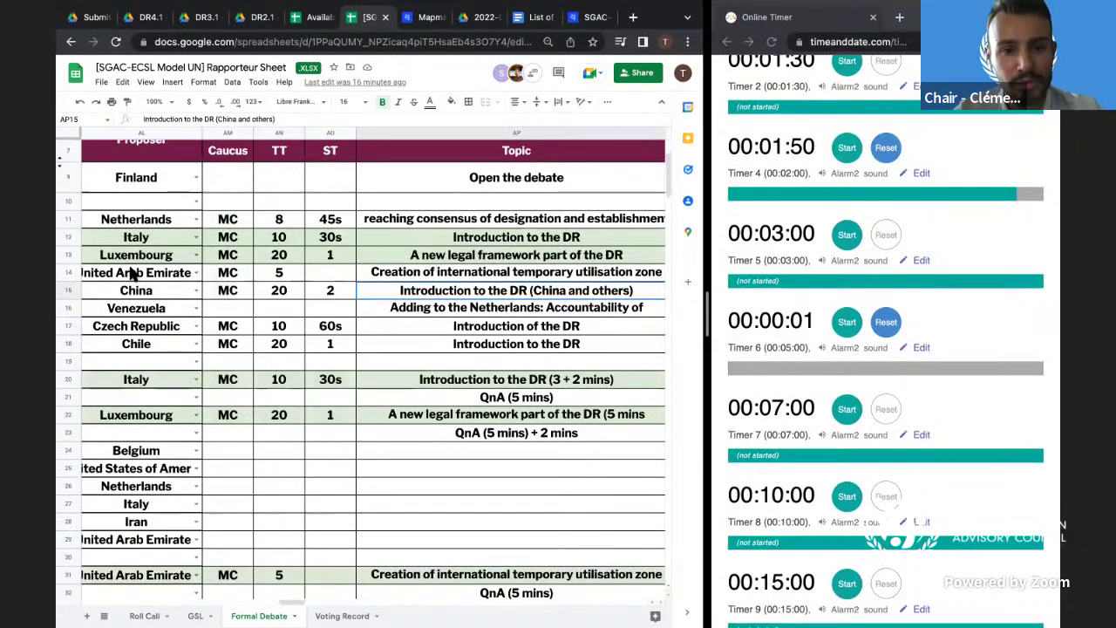
left_click_drag(135, 272, 417, 273)
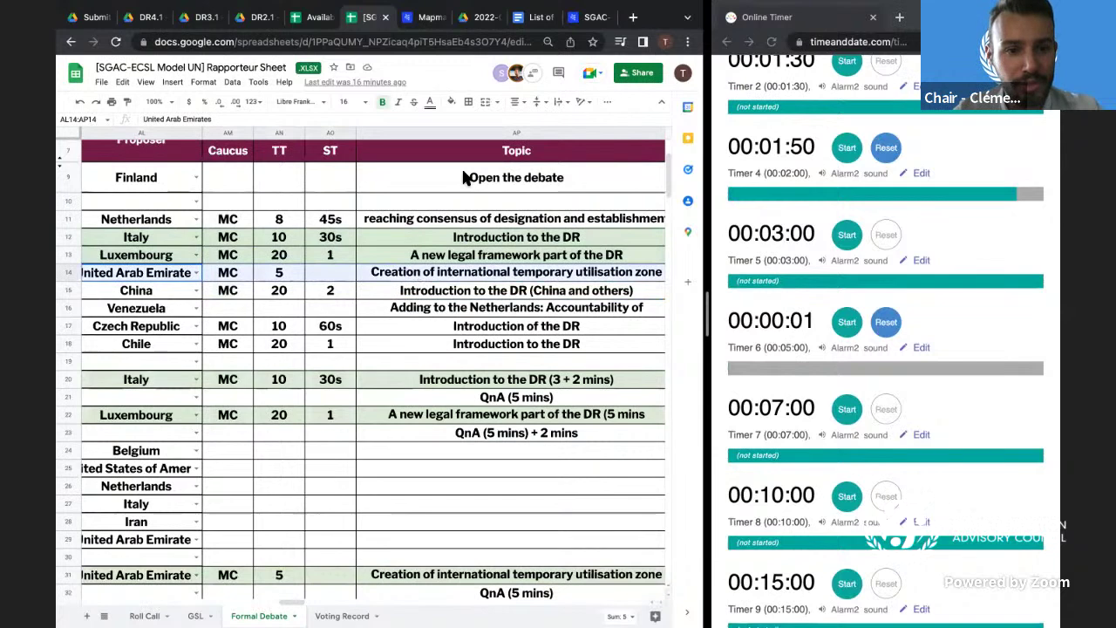
left_click(451, 102)
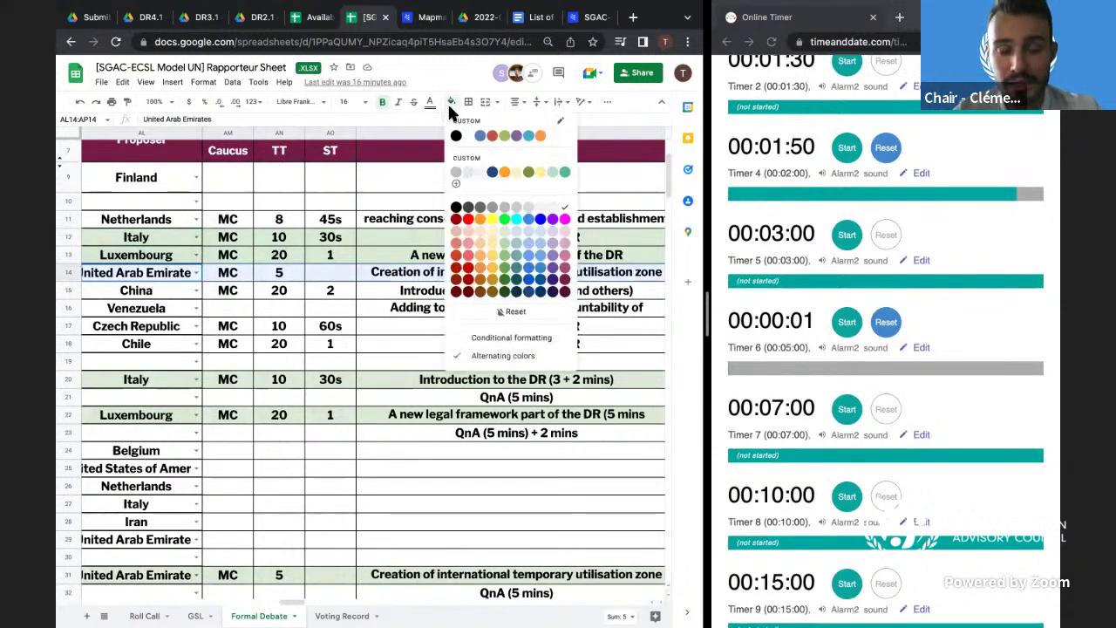
left_click(503, 228)
left_click_drag(118, 291, 423, 289)
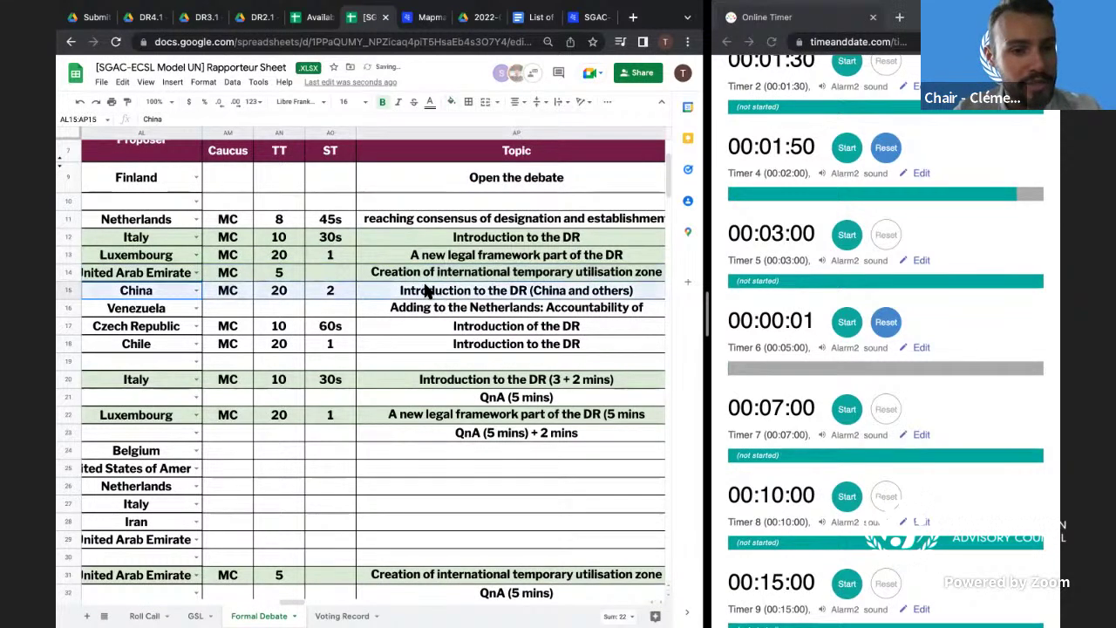
left_click(451, 104)
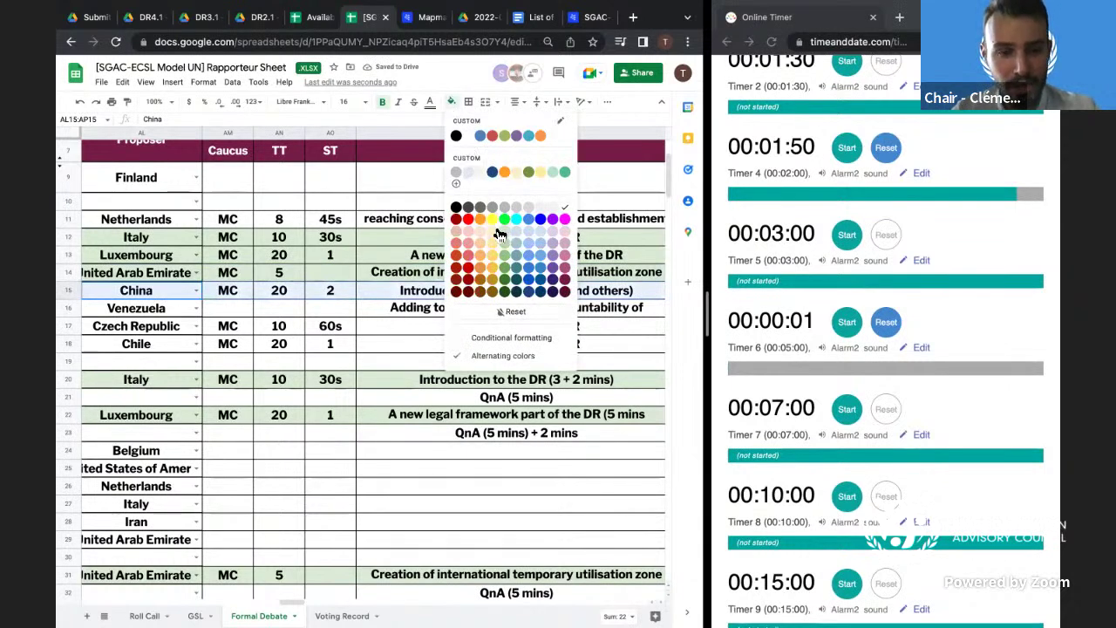
- Set the total time of China's proposed motion to 5 and clear its speaking time
left_click(286, 290)
double_click(279, 291)
key("BackSpace")
key("BackSpace")
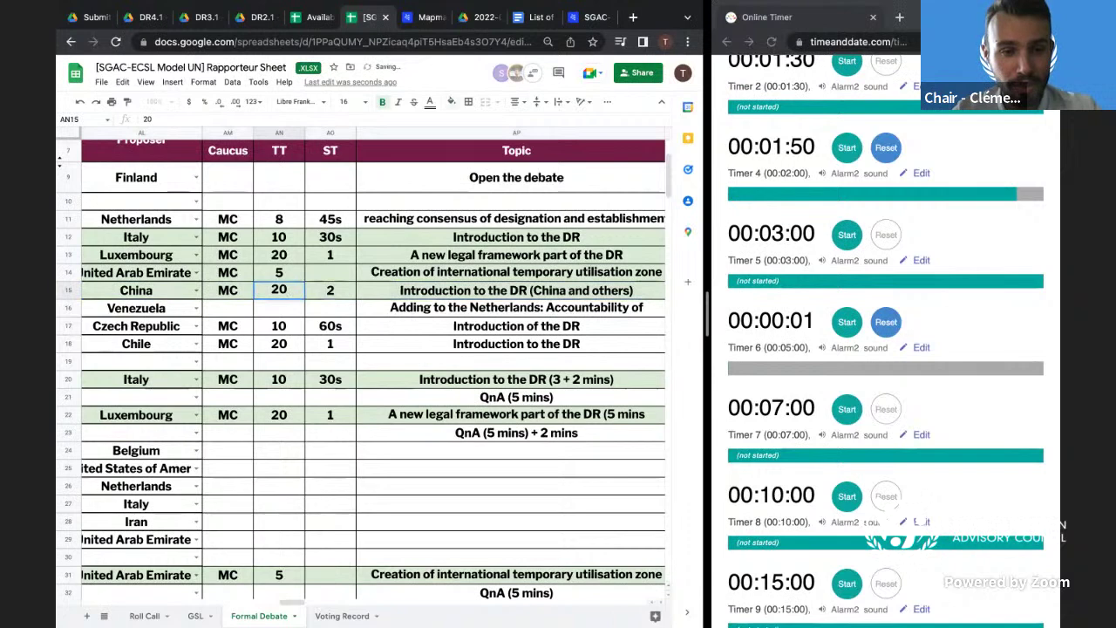
type("5")
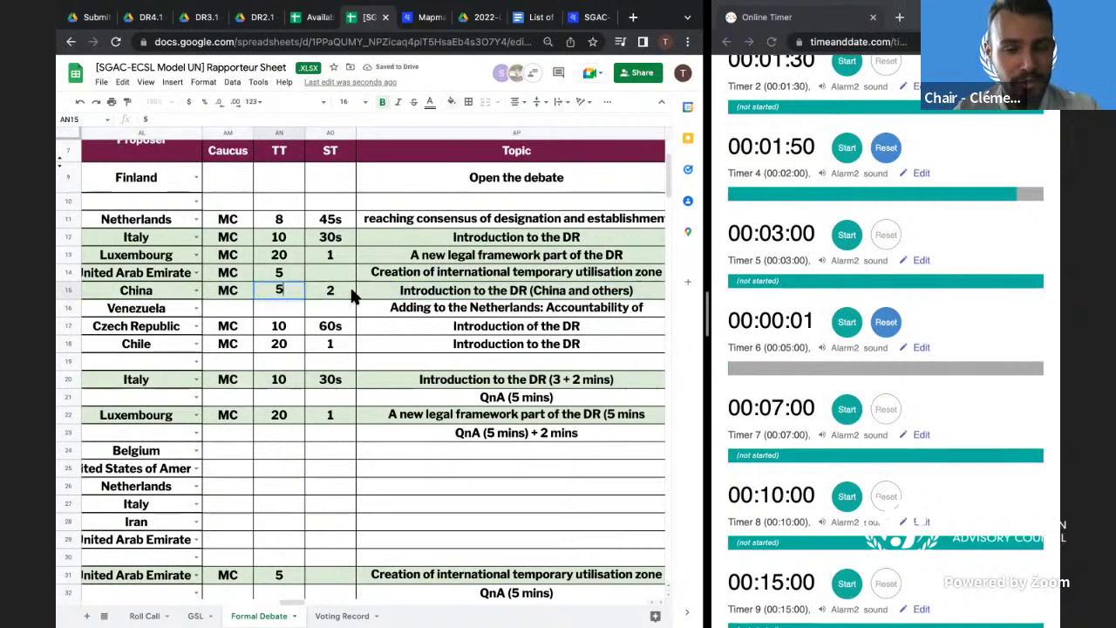
left_click(348, 284)
double_click(348, 287)
key("BackSpace")
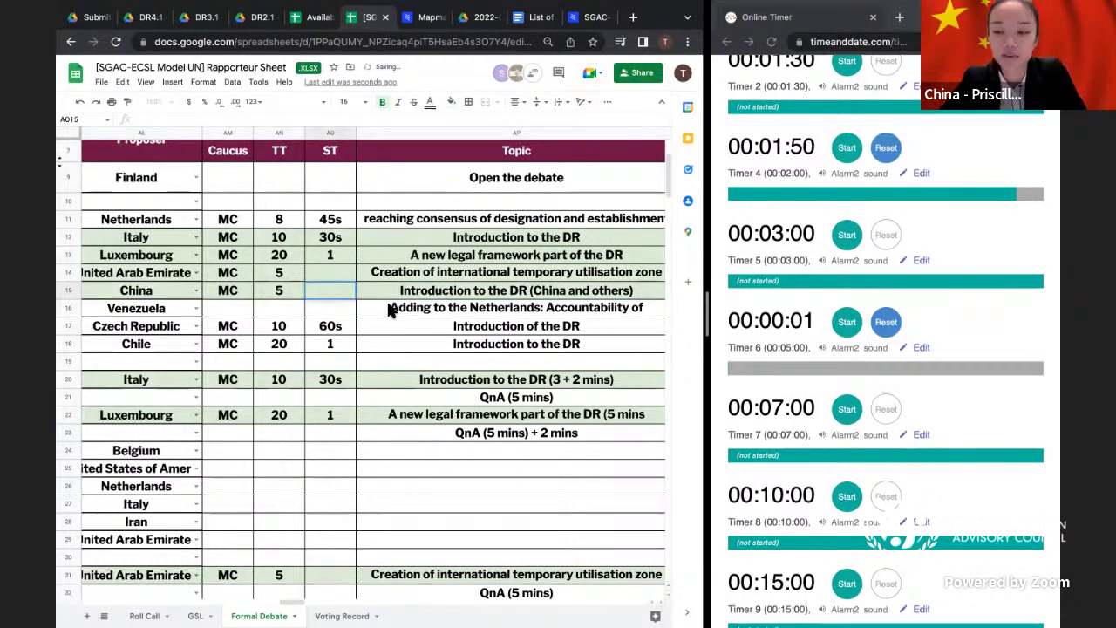
- Copy China's motion from proposer to topic into row 39, leaving one blank row below the last Q&A speaker, Finland
left_click(394, 310)
left_click_drag(401, 290, 145, 297)
key("ctrl+c")
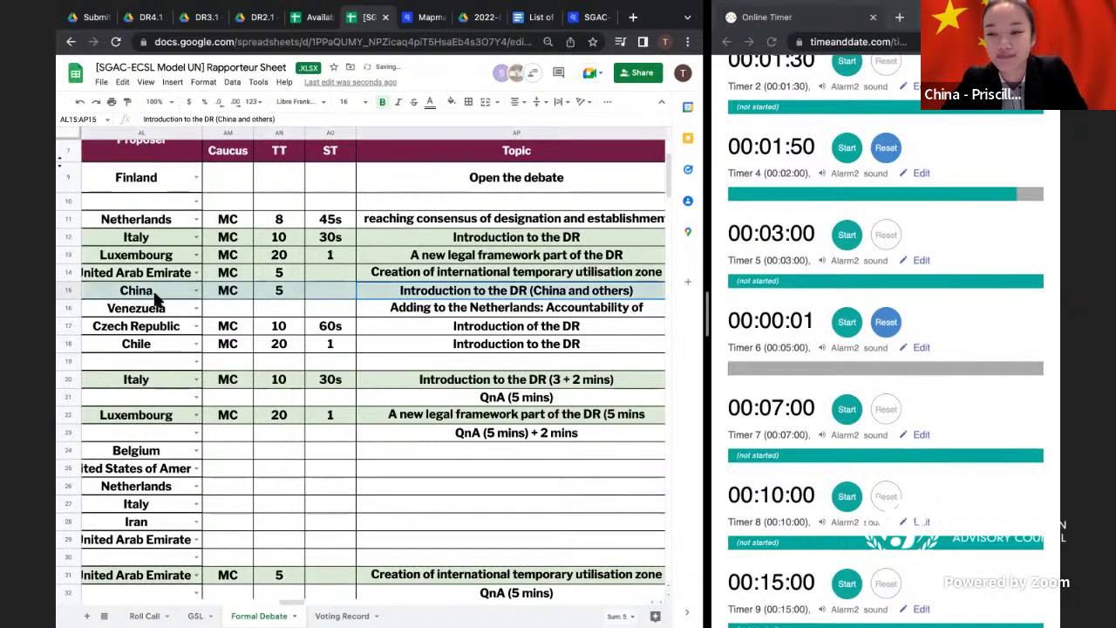
scroll(206, 327, "down", 4)
scroll(207, 327, "left", 2)
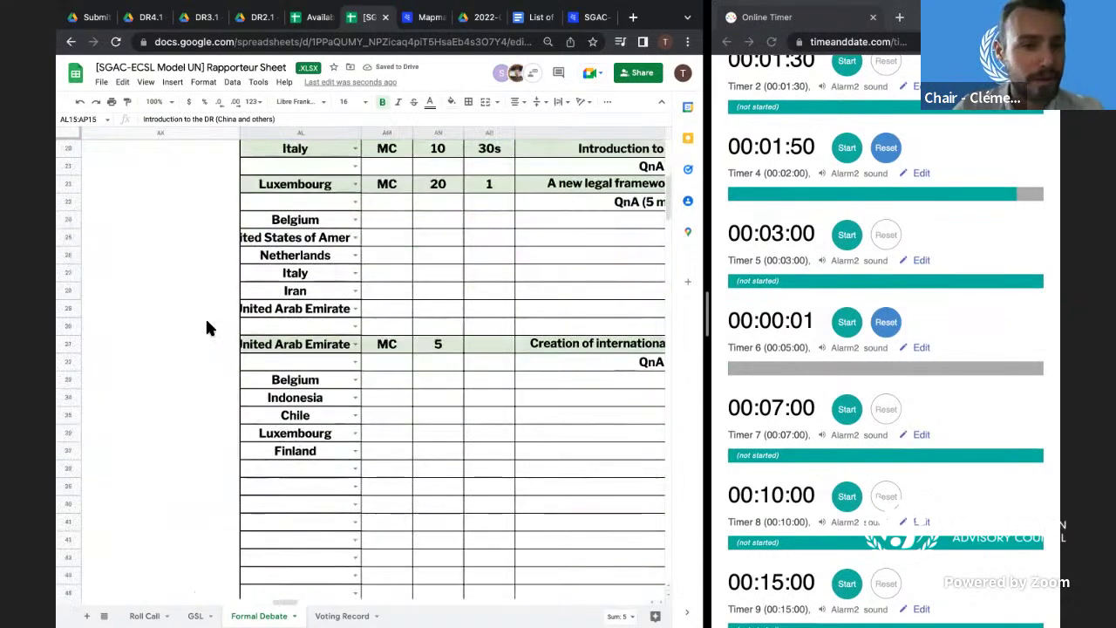
scroll(207, 326, "down", 3)
scroll(207, 327, "right", 1)
left_click(125, 344)
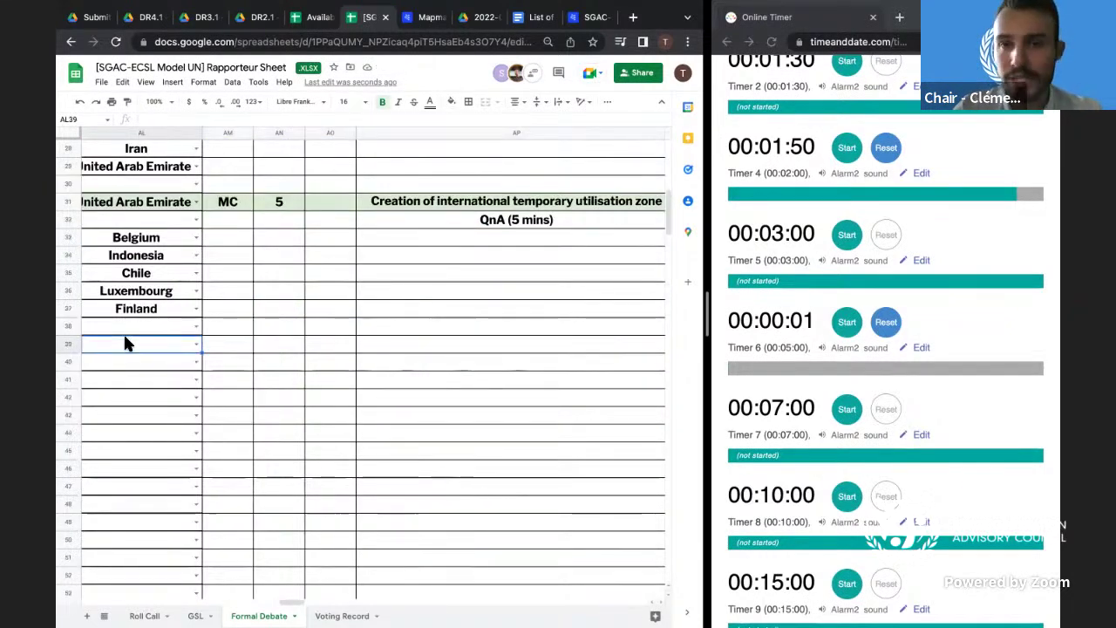
key("ctrl+v")
scroll(334, 321, "down", 2)
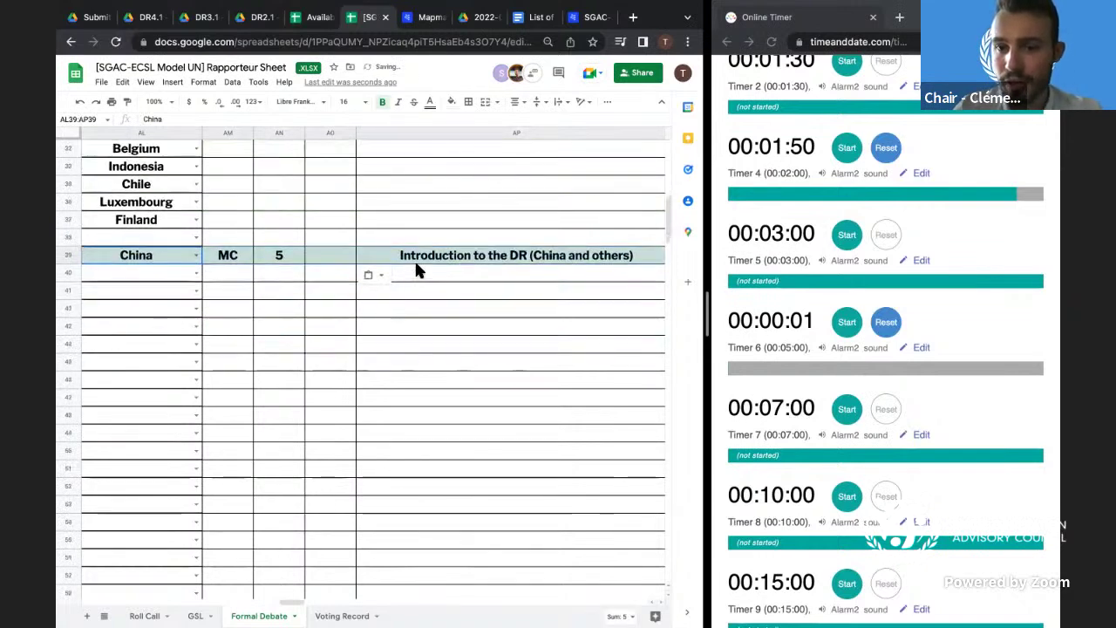
left_click(410, 273)
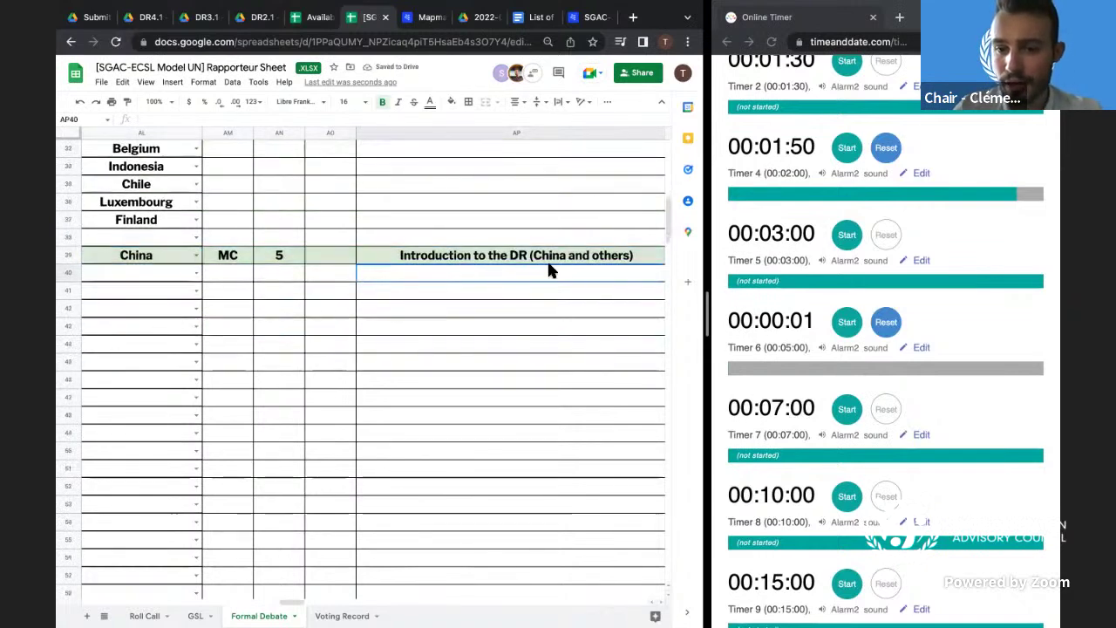
- Reset the 5-minute and 2-minute timers
left_click(885, 323)
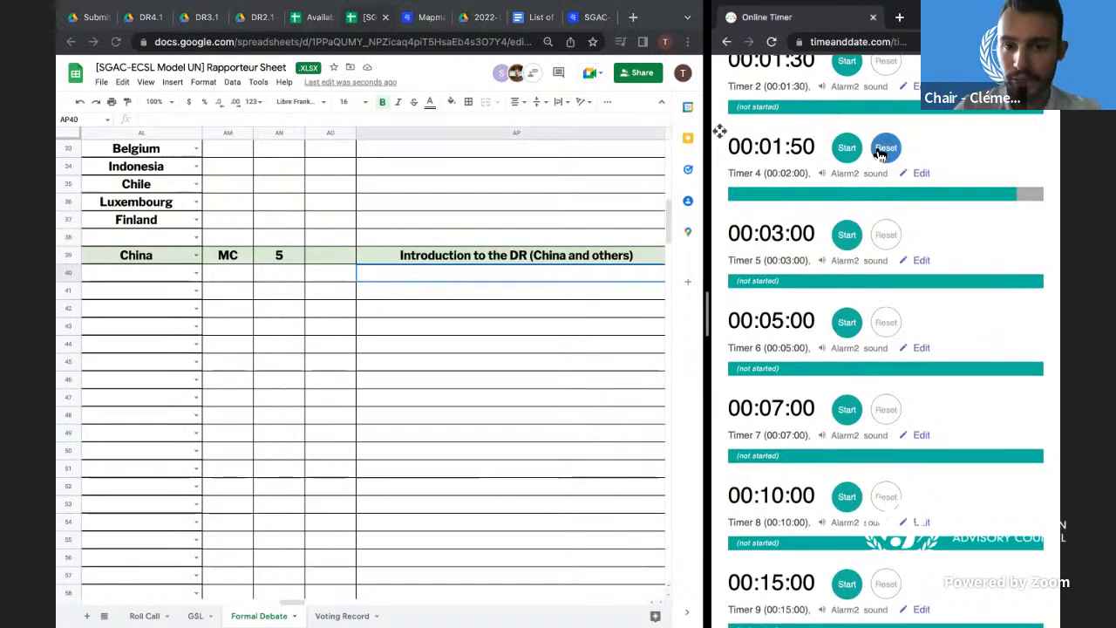
left_click(880, 153)
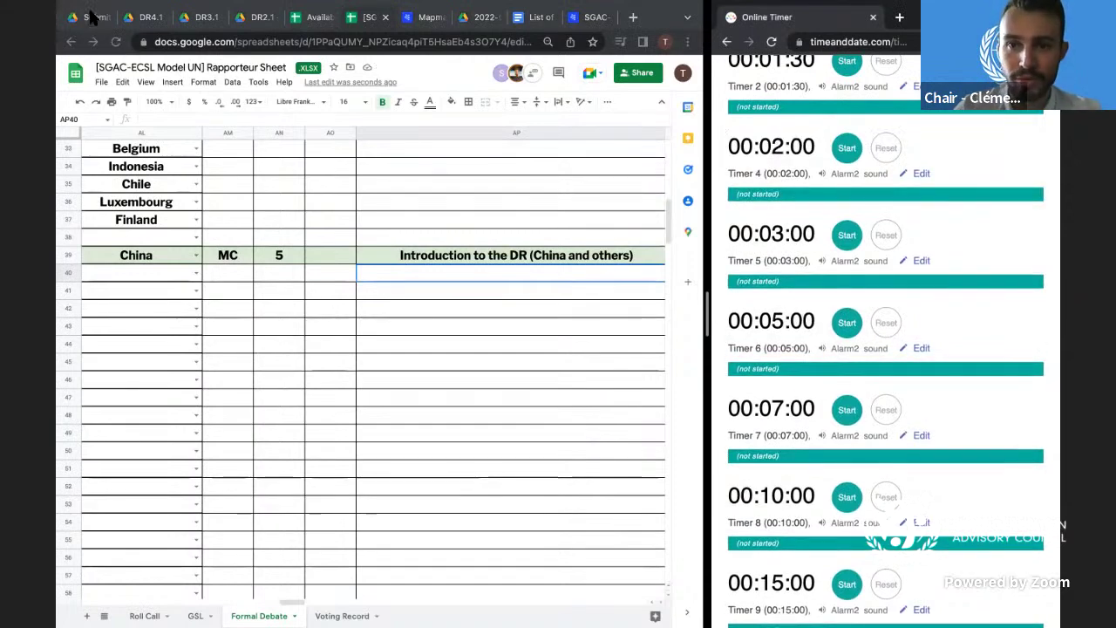
- Open draft resolution DR6.1 by Belgium, China, India and Russia from the Drive folder and set its zoom to 125%
key("super+1")
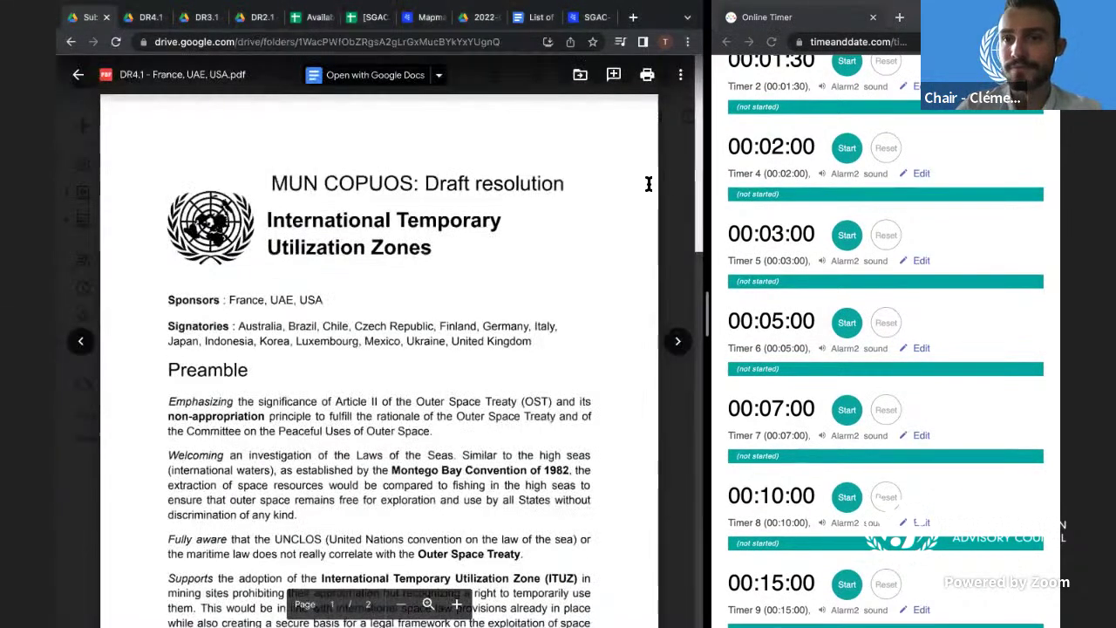
key("Escape")
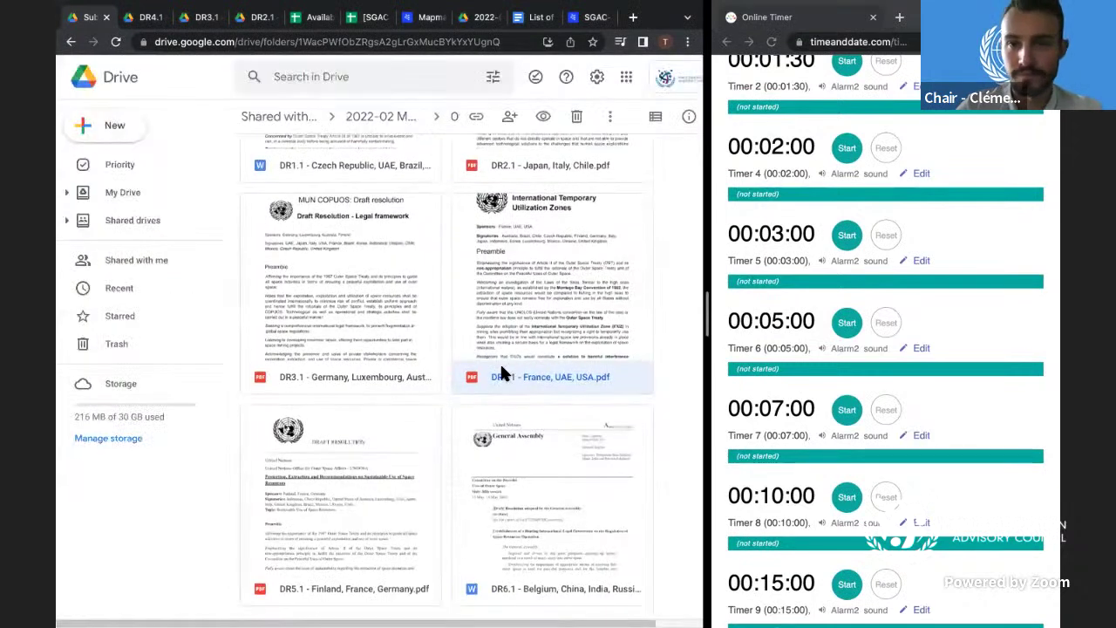
left_click(517, 495)
double_click(515, 504)
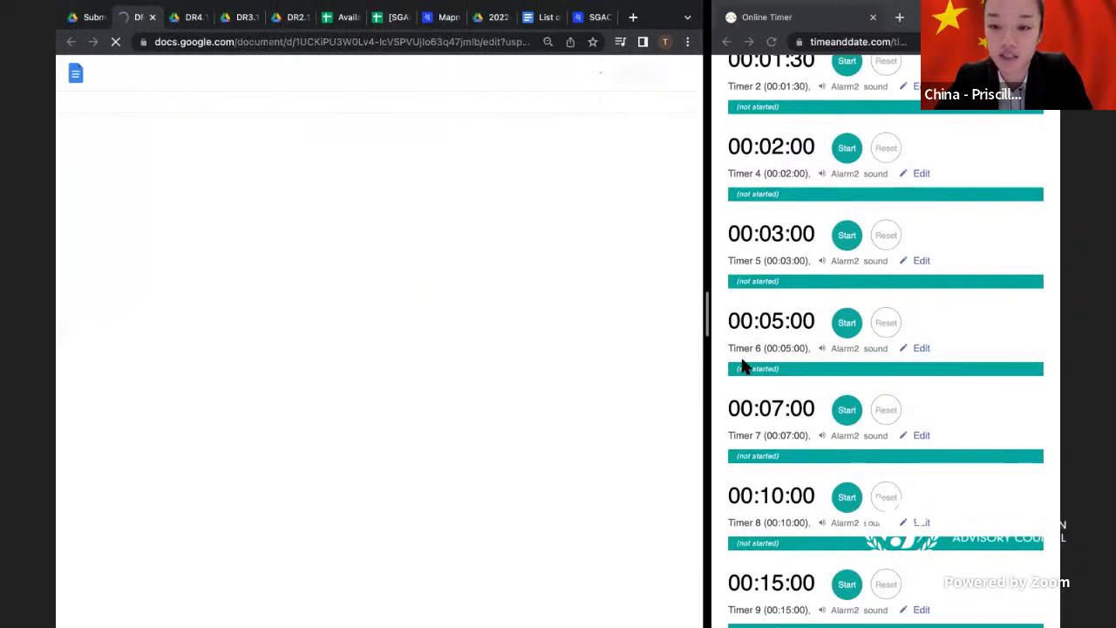
scroll(759, 332, "down", 1)
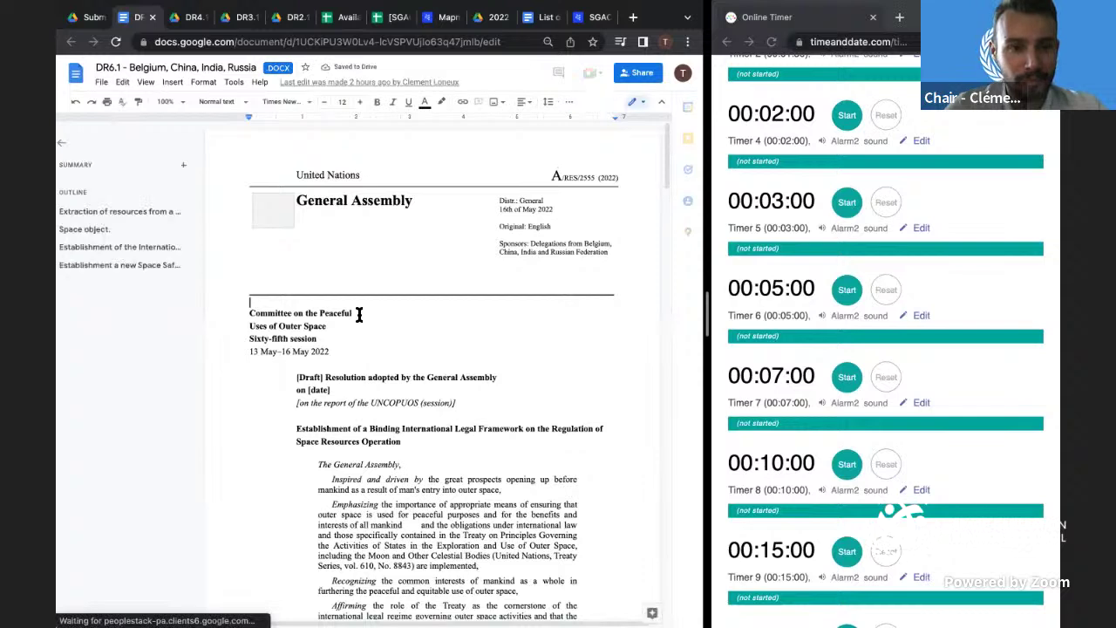
scroll(360, 314, "down", 1)
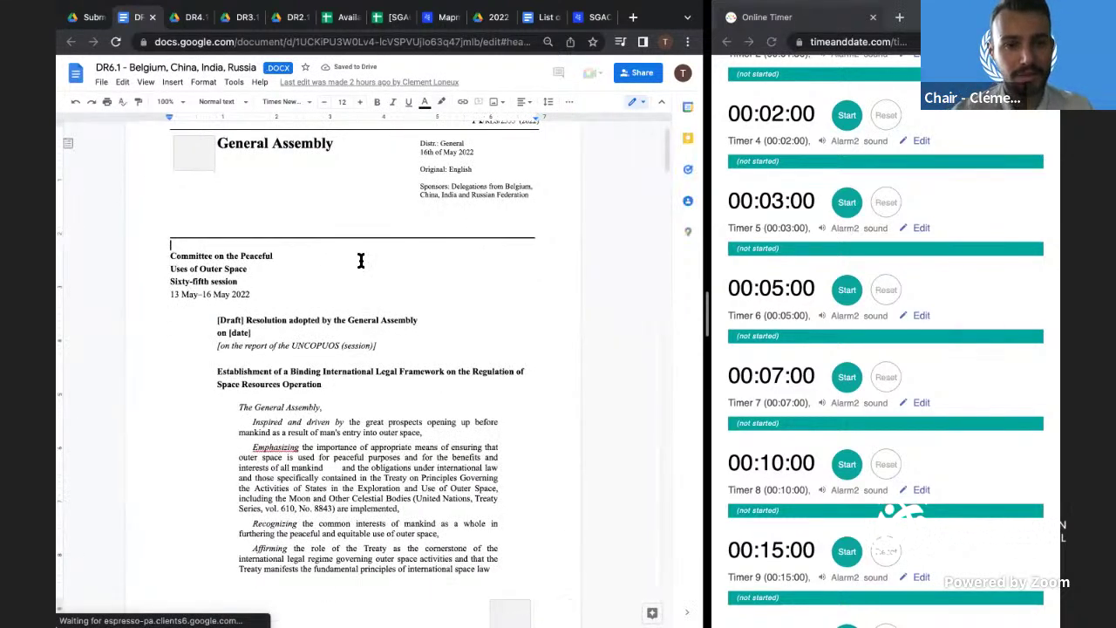
left_click(166, 101)
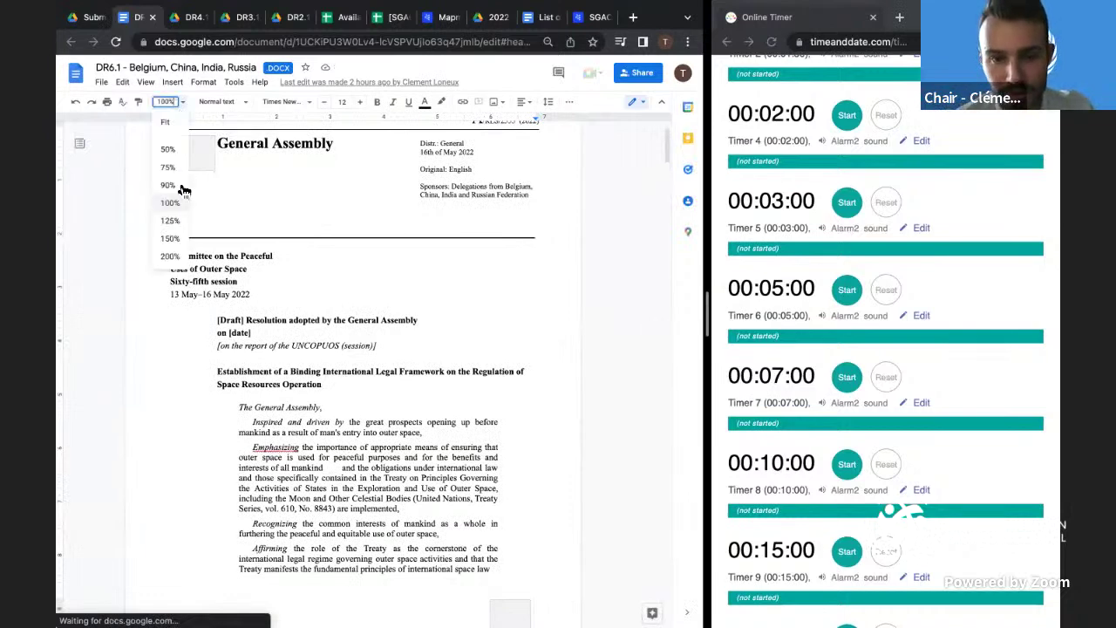
left_click(181, 225)
scroll(315, 277, "down", 1)
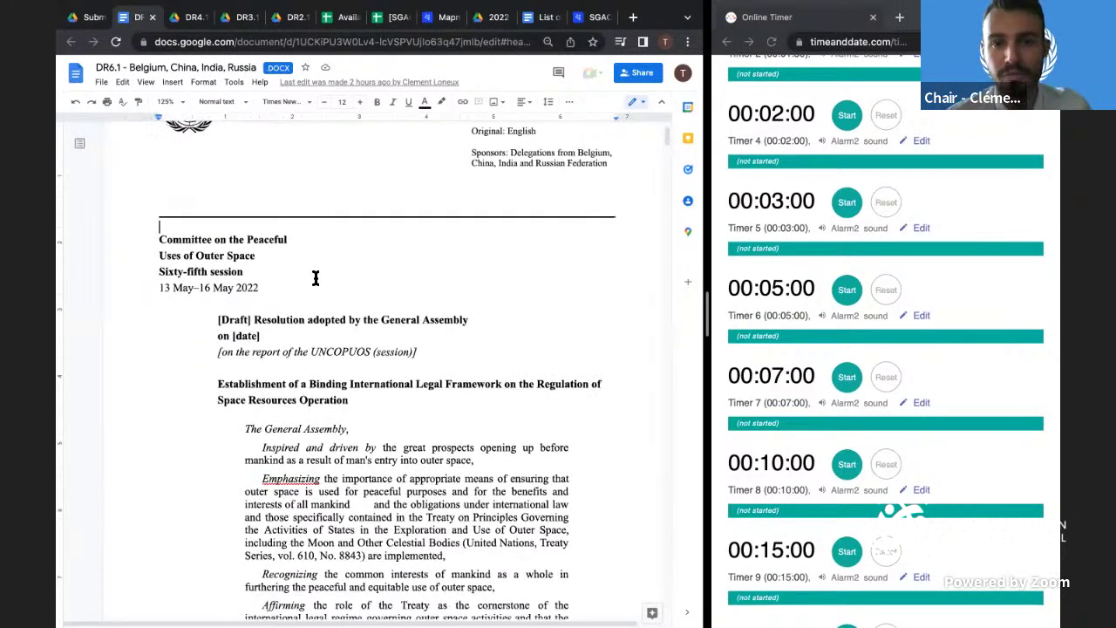
- Start the 5-minute timer for China's presentation of the draft resolution
left_click(809, 298)
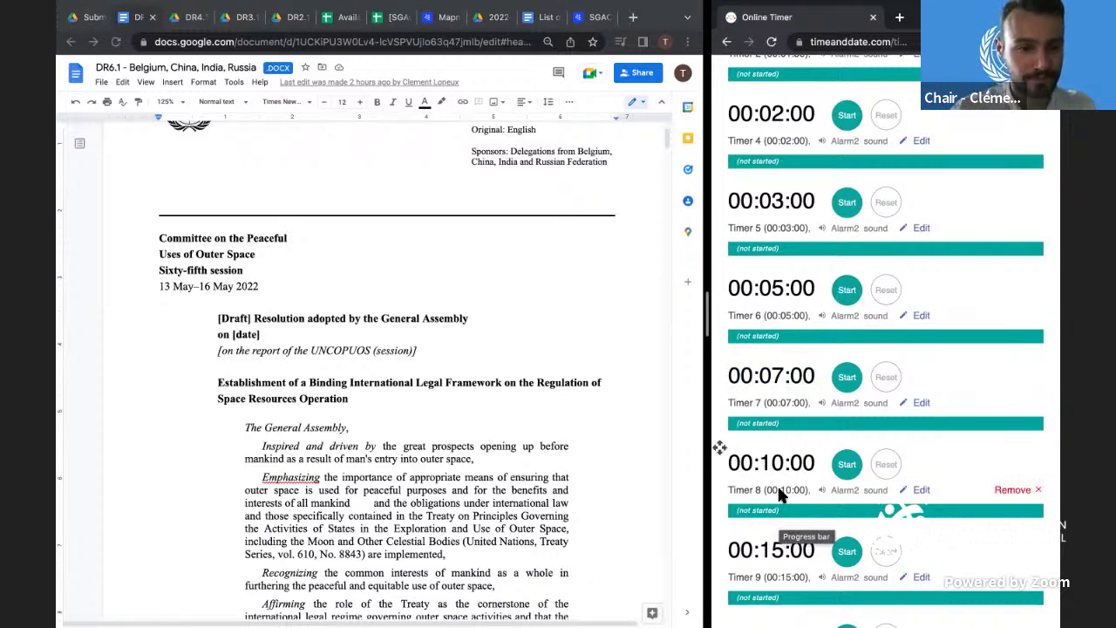
left_click(846, 301)
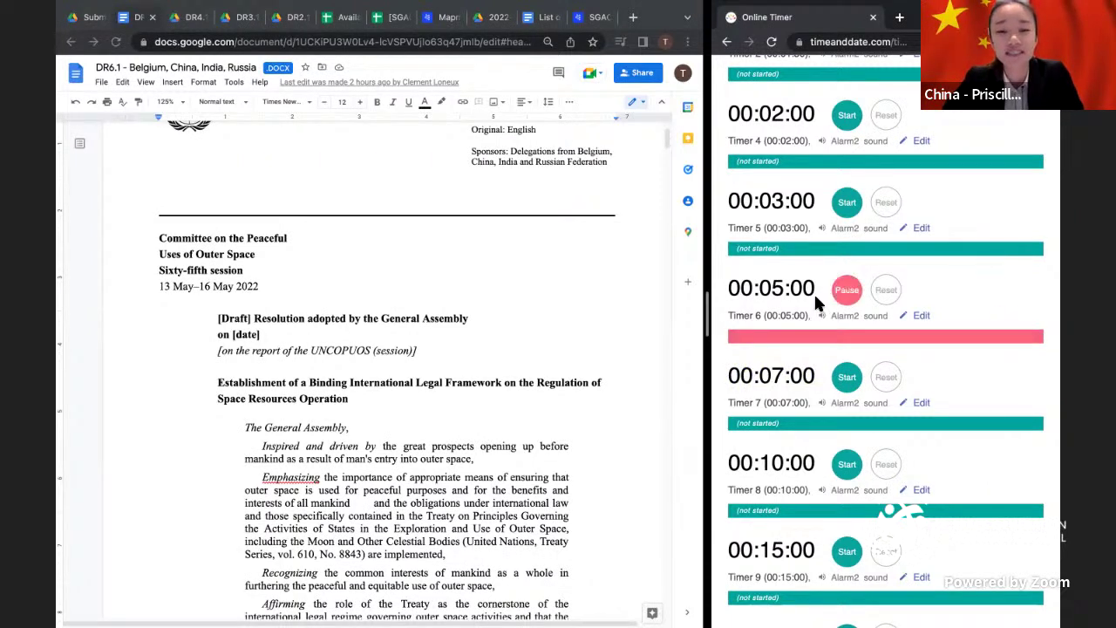
- Show the title and preamble of draft resolution DR6.1, moving gradually towards its second page during China's presentation
scroll(462, 313, "up", 1)
scroll(462, 312, "down", 1)
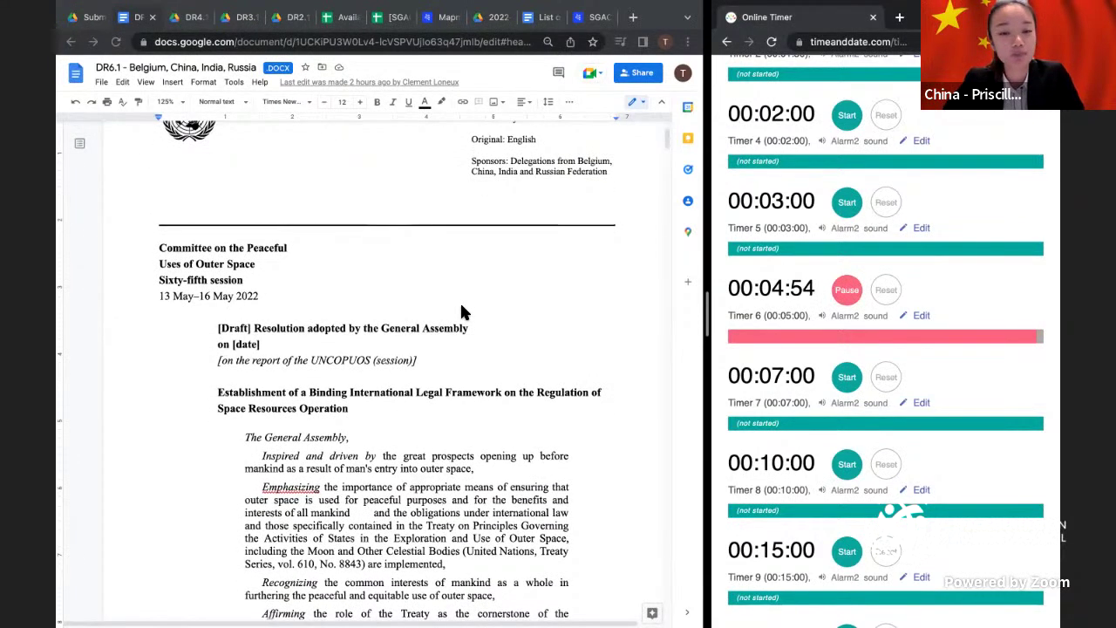
scroll(462, 312, "up", 1)
scroll(462, 313, "down", 2)
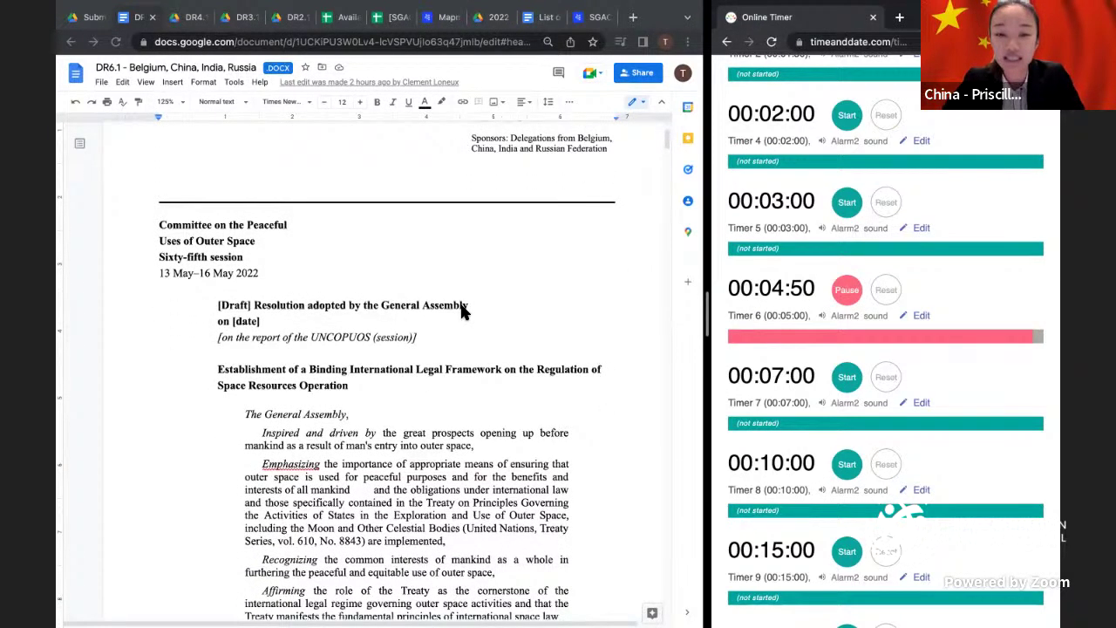
scroll(462, 307, "down", 1)
scroll(462, 310, "down", 1)
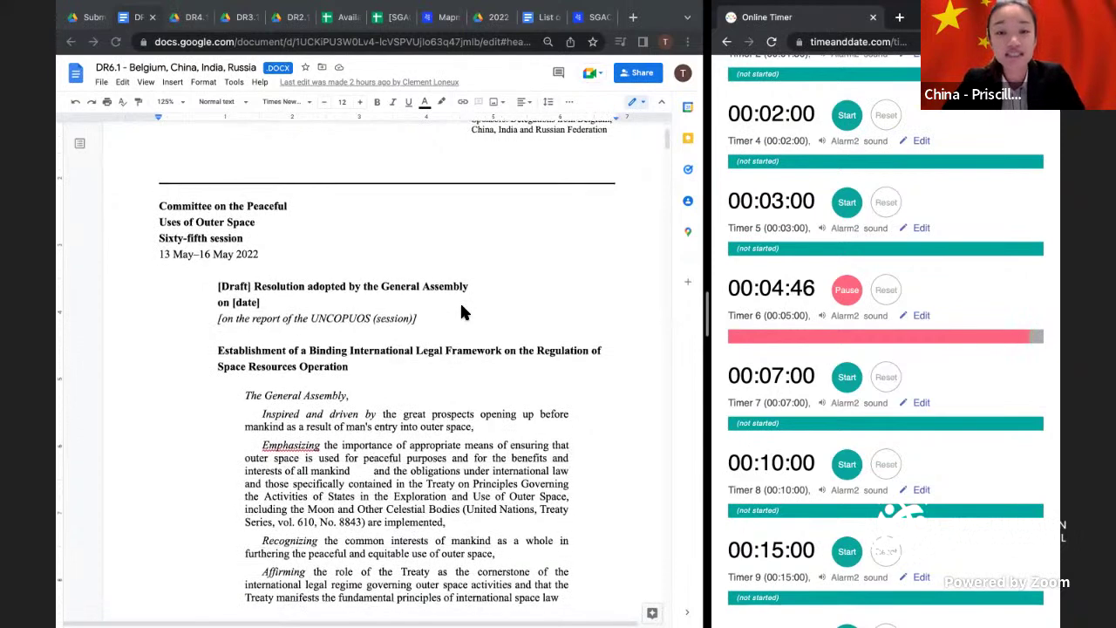
scroll(462, 312, "down", 3)
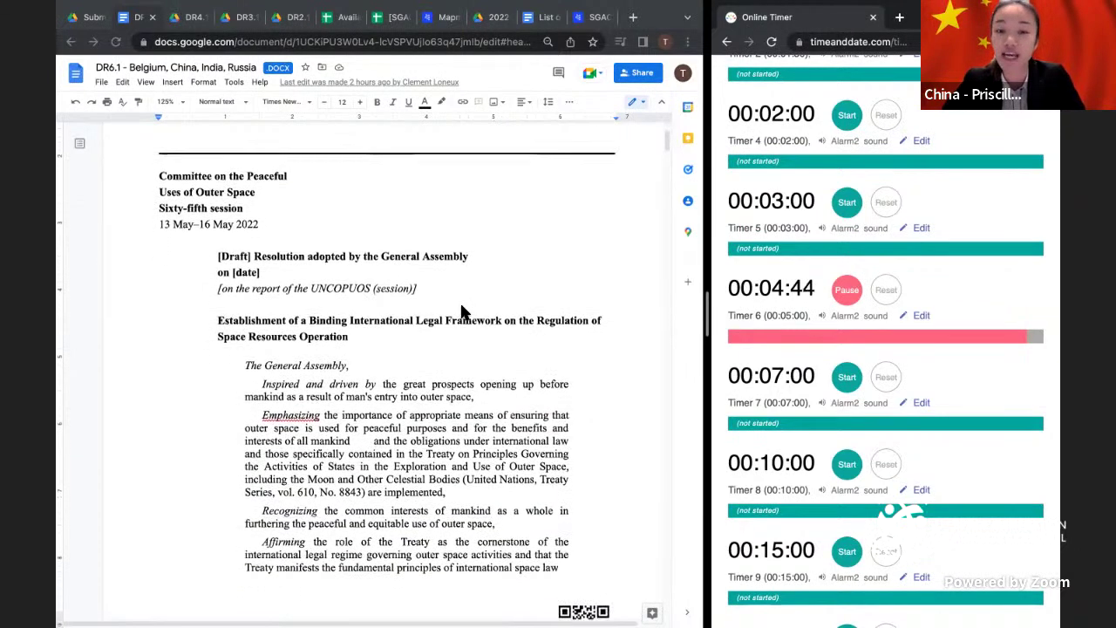
scroll(462, 312, "down", 5)
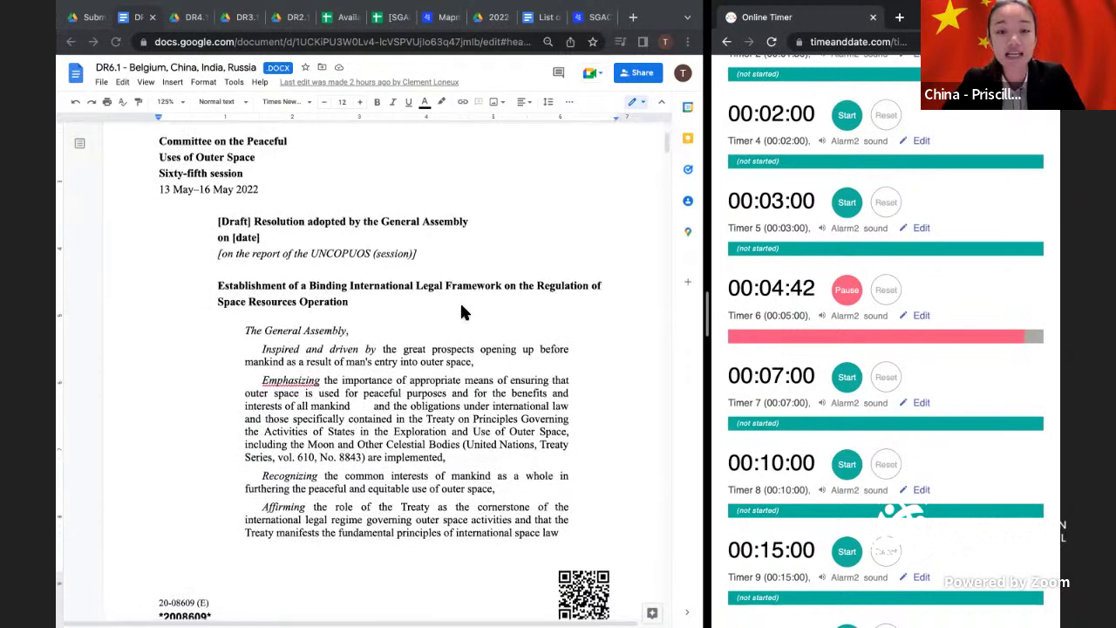
scroll(462, 312, "down", 4)
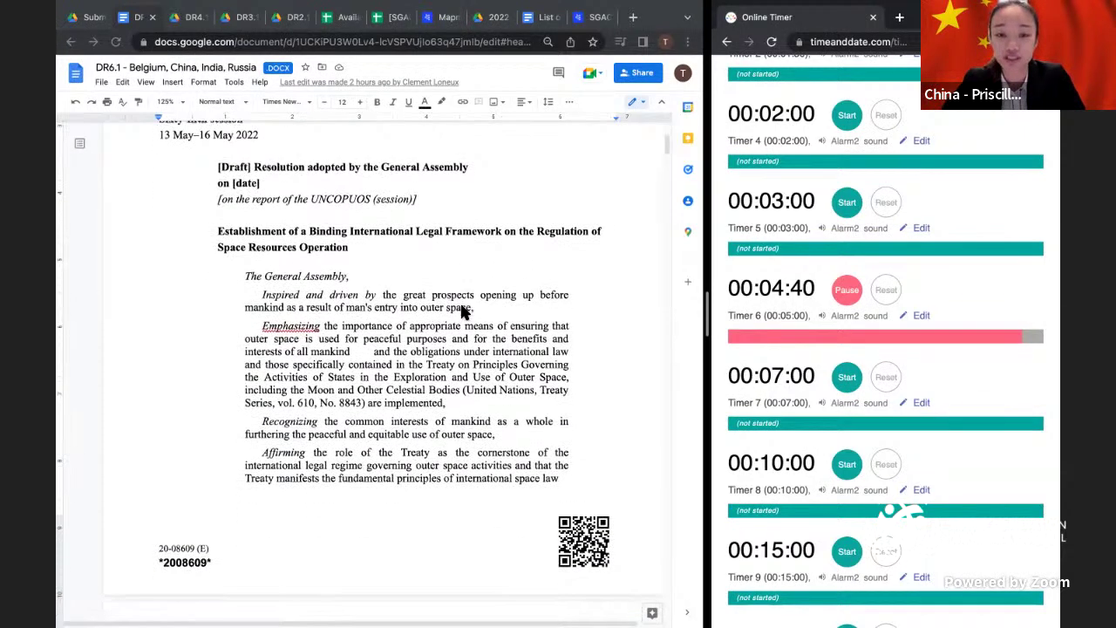
scroll(463, 311, "down", 9)
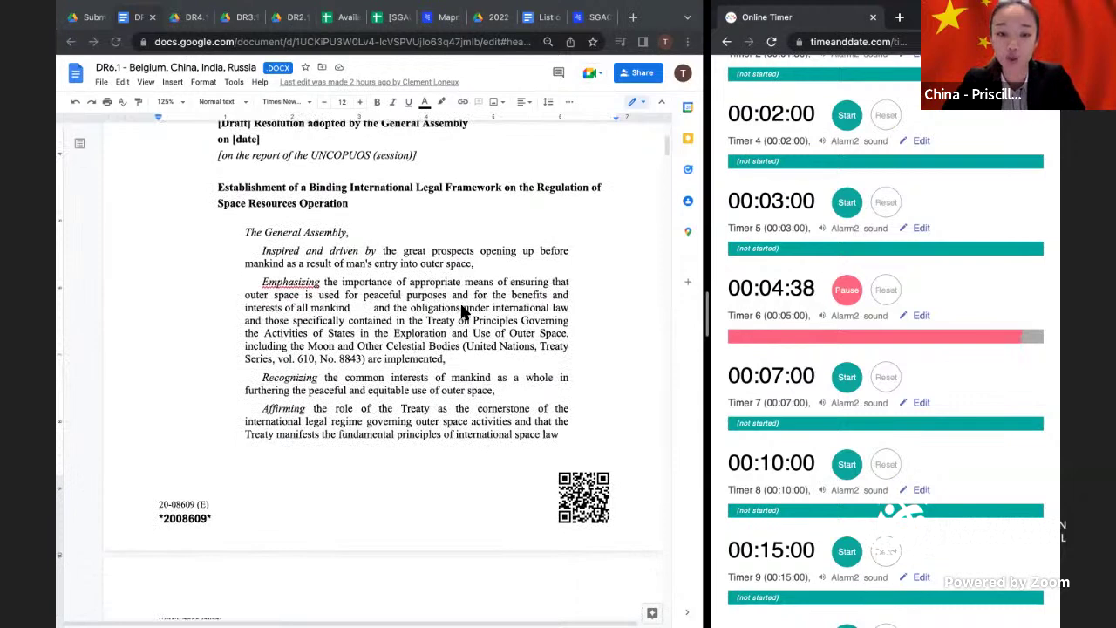
scroll(462, 312, "down", 2)
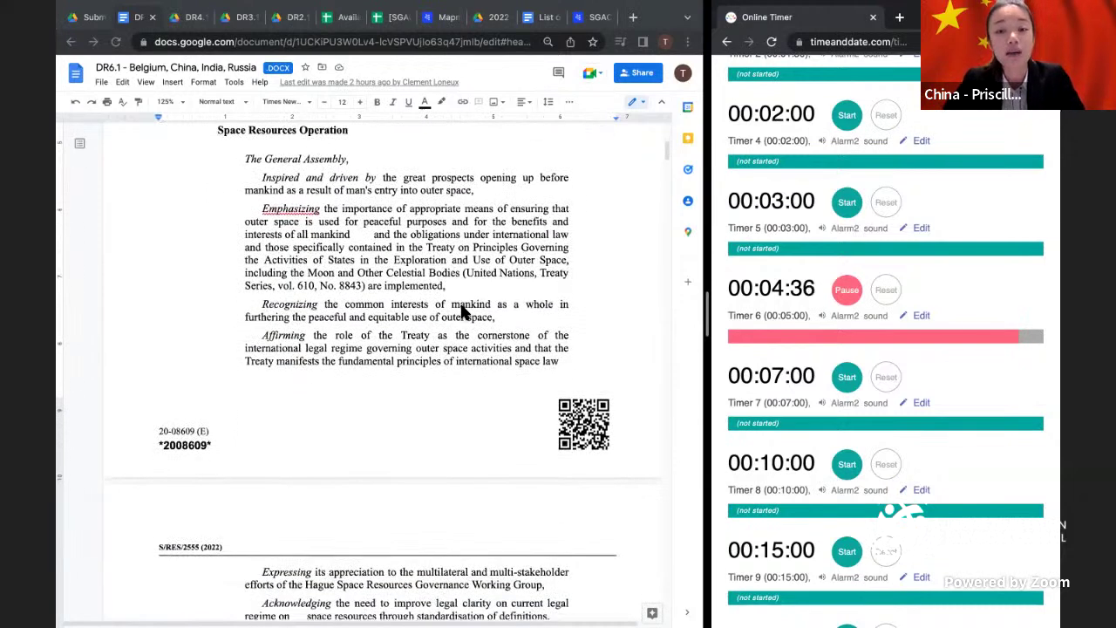
scroll(463, 311, "down", 3)
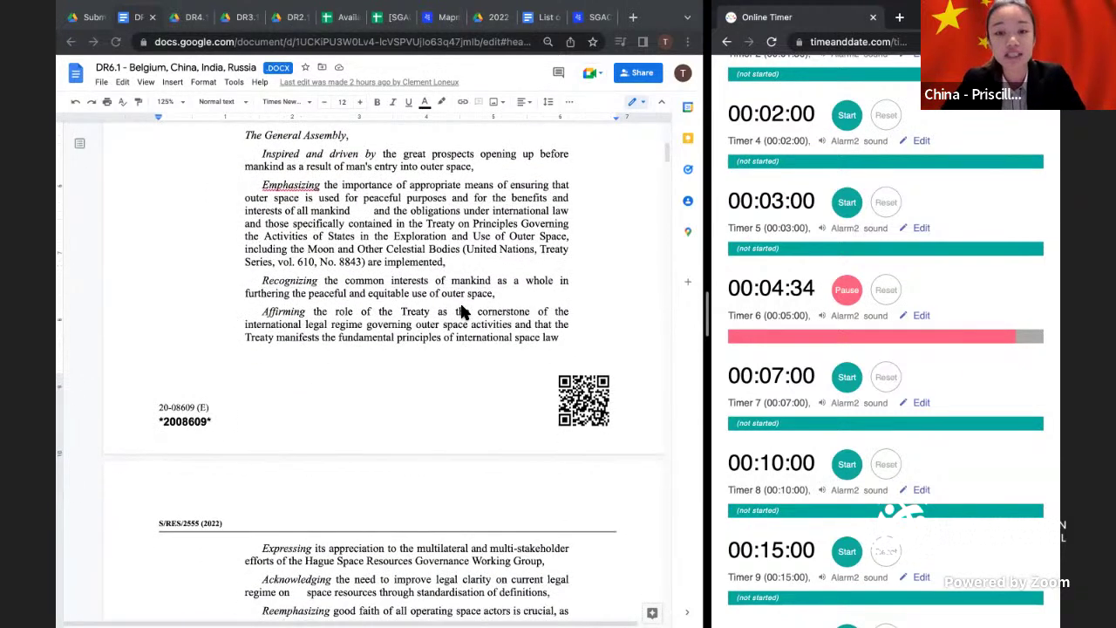
- Read through the draft resolution's preamble, from the General Assembly's opening clauses to the "Taking note of" clause
scroll(462, 311, "down", 2)
scroll(463, 312, "down", 2)
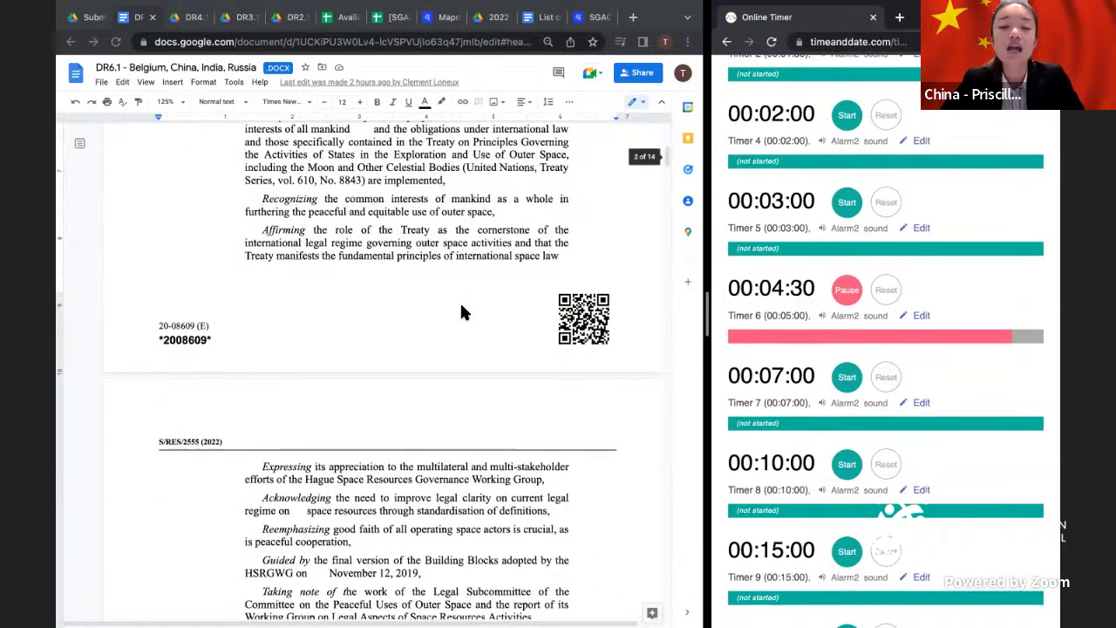
scroll(462, 312, "down", 1)
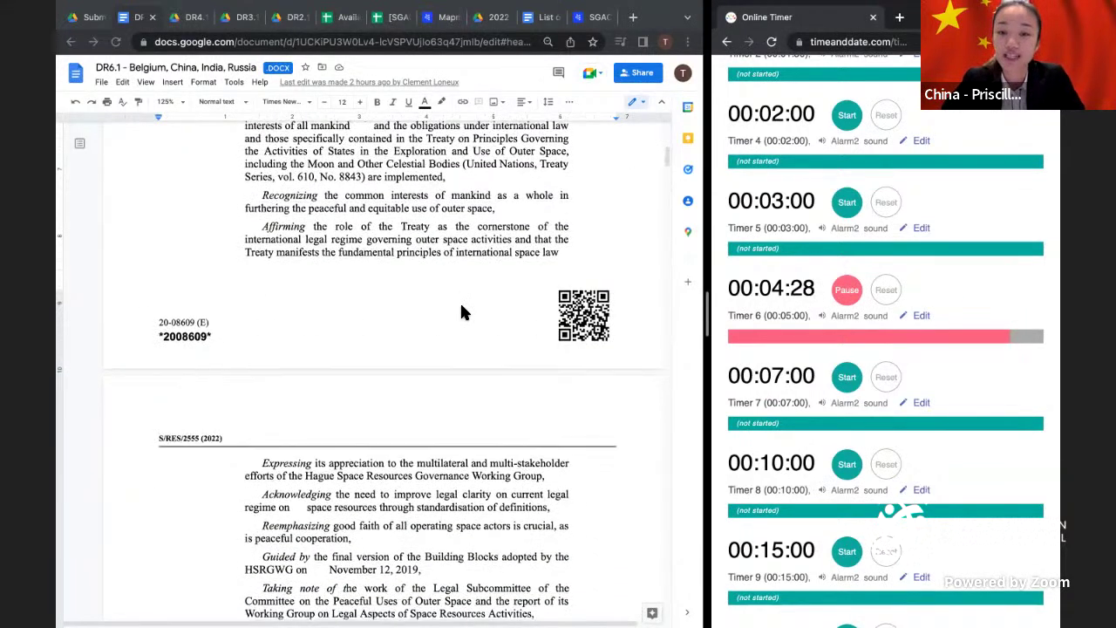
scroll(463, 312, "down", 1)
scroll(463, 312, "down", 3)
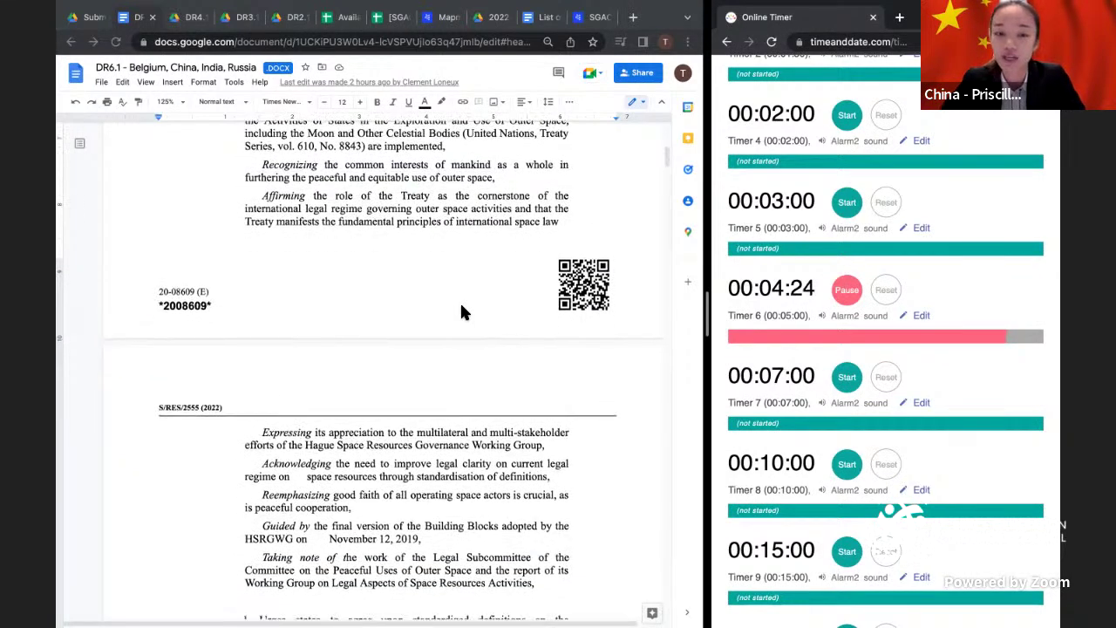
scroll(462, 312, "down", 2)
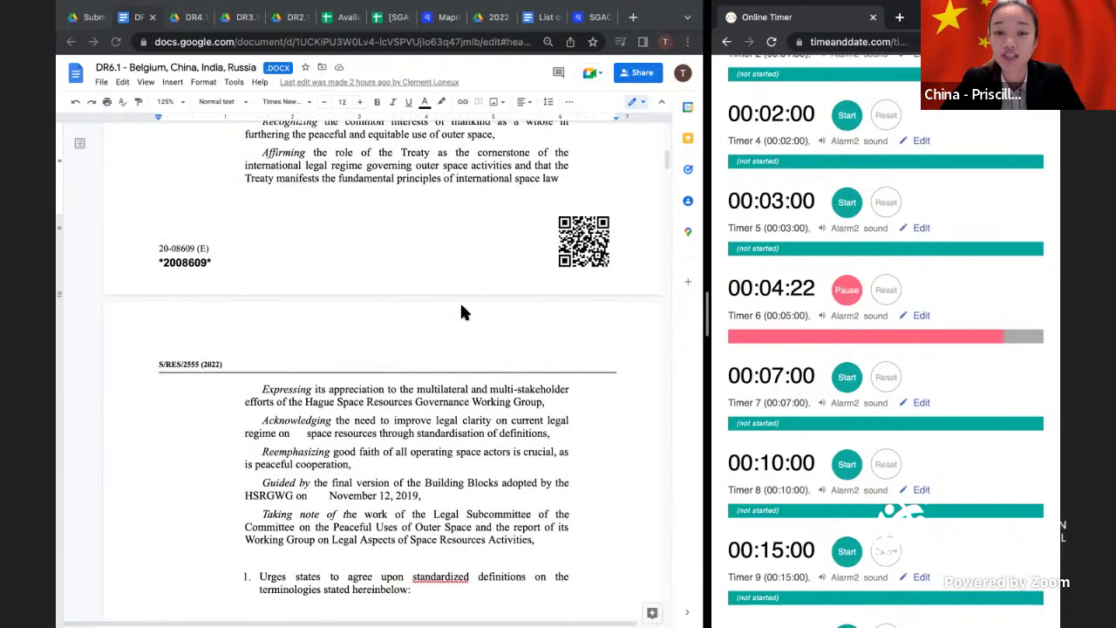
scroll(462, 312, "down", 1)
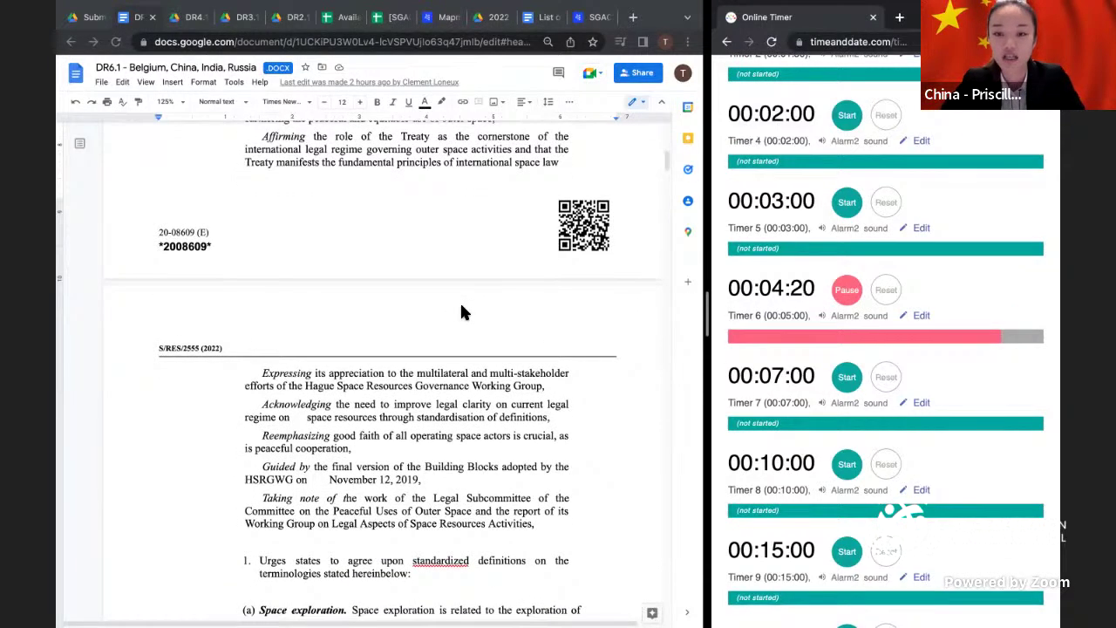
scroll(462, 312, "down", 3)
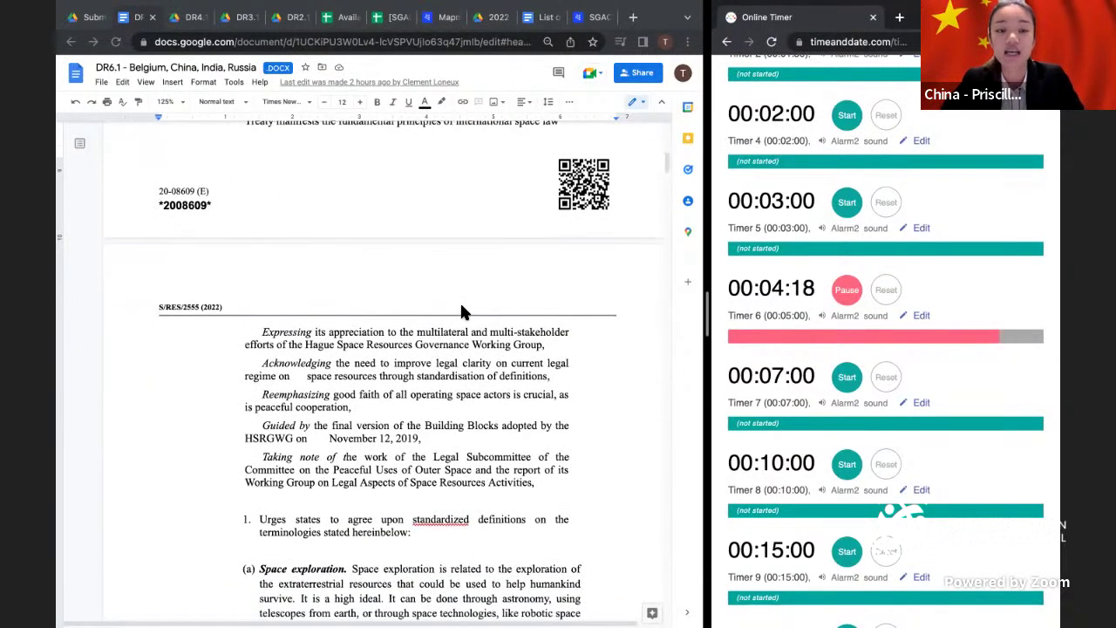
scroll(462, 312, "down", 4)
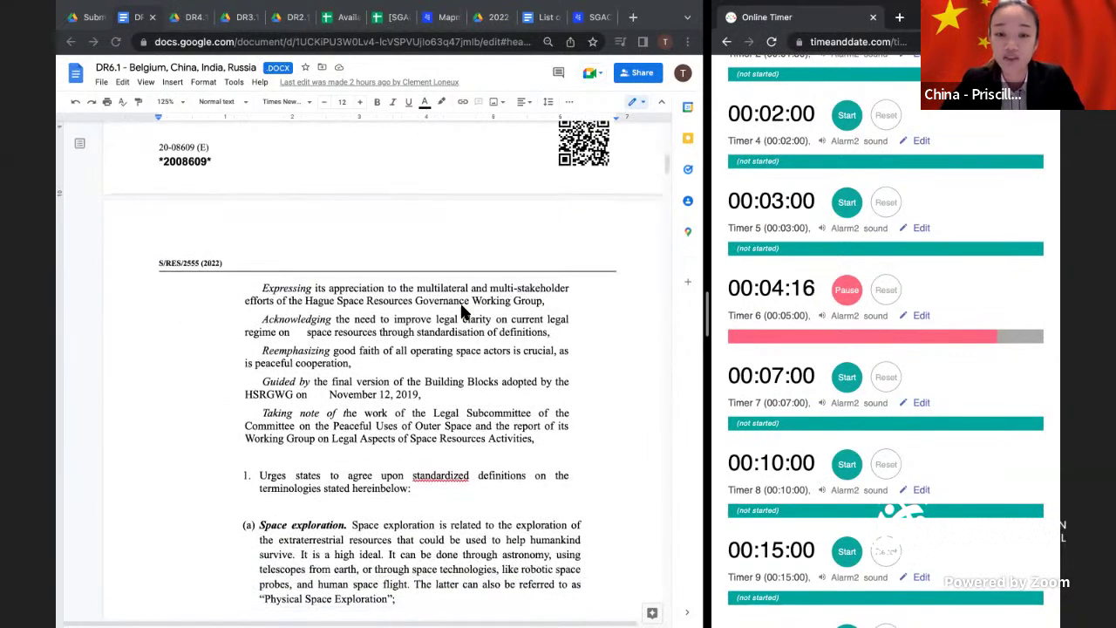
scroll(462, 312, "down", 3)
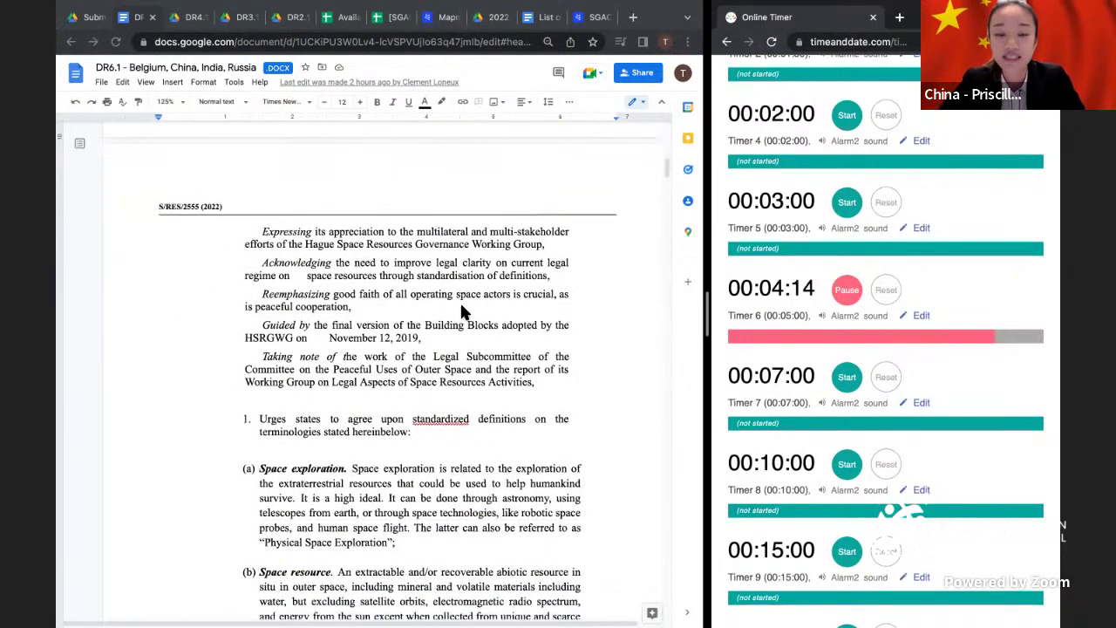
scroll(462, 312, "down", 1)
scroll(462, 312, "down", 3)
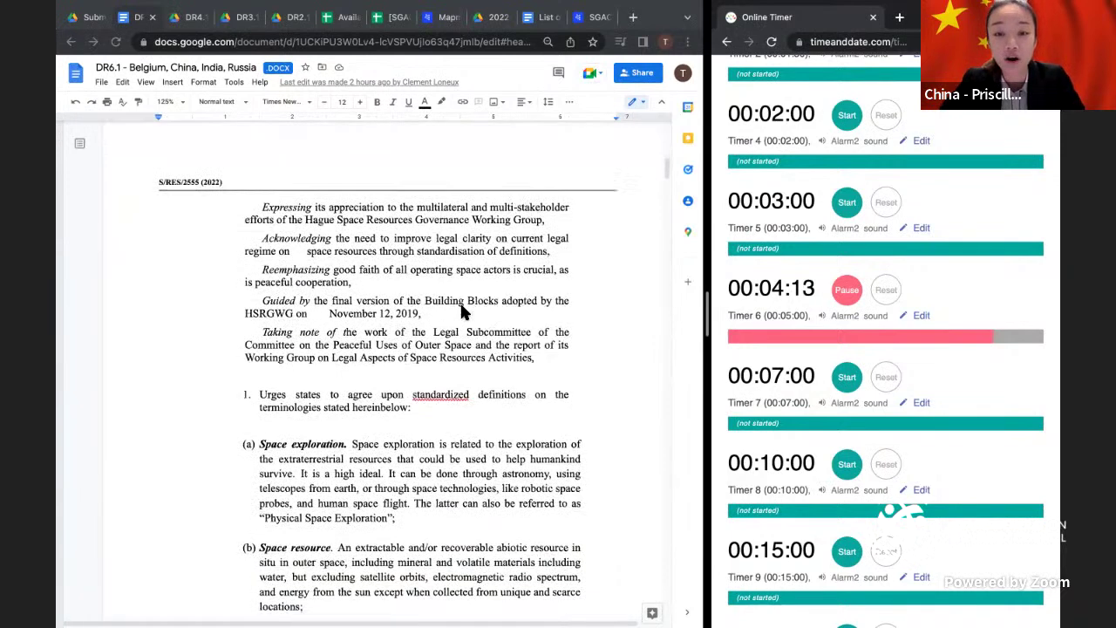
- Review clause 1 and its definitions (a) to (d), from space exploration to utilization of space resource
scroll(462, 312, "down", 3)
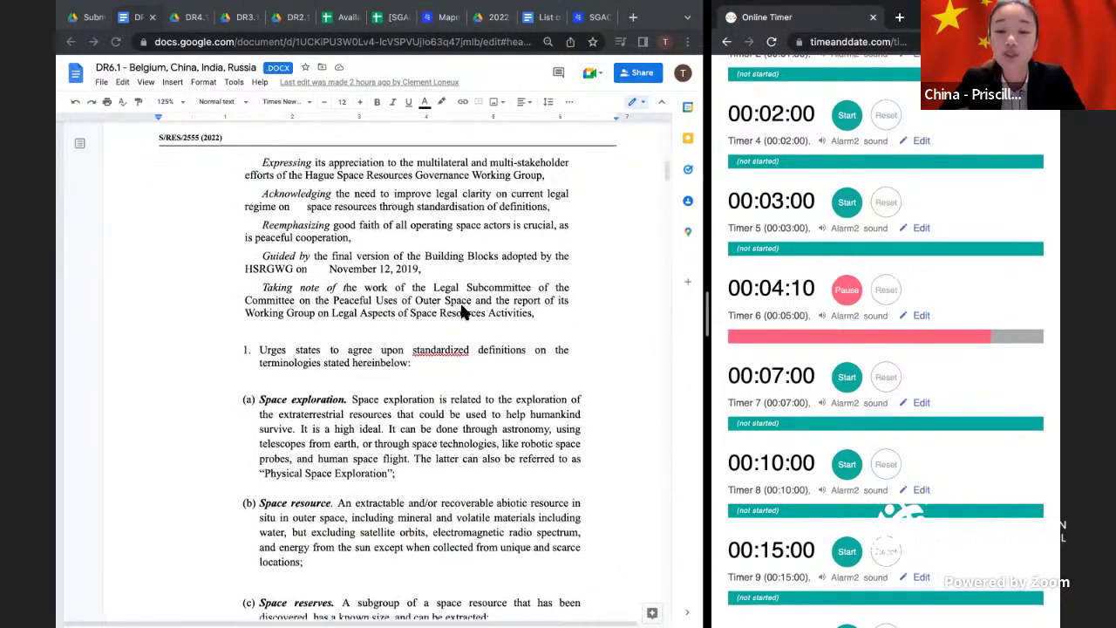
scroll(462, 313, "down", 3)
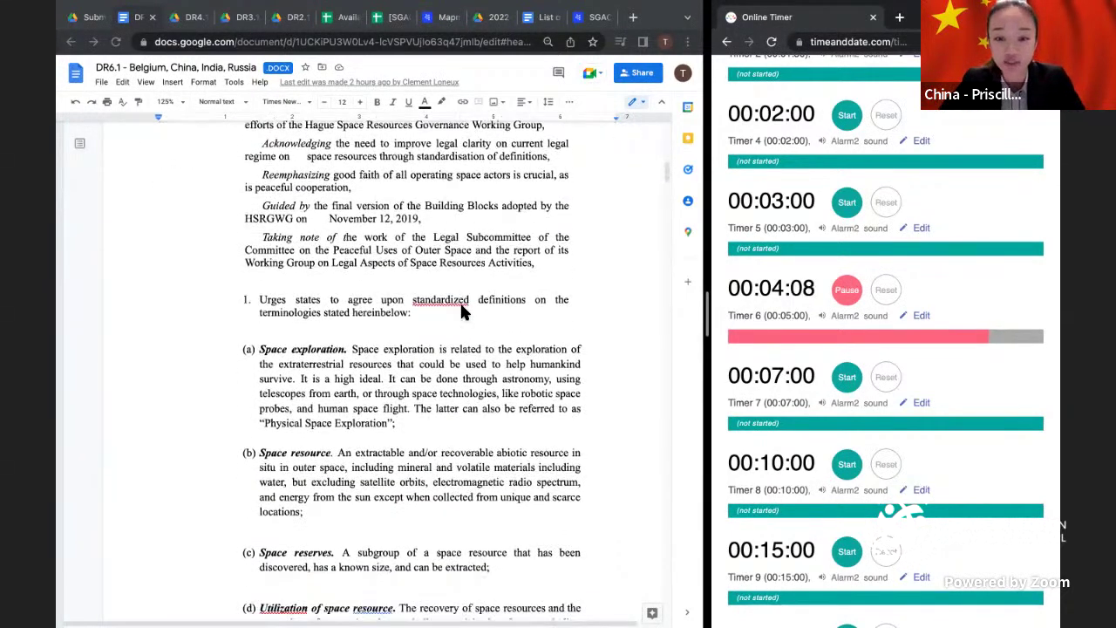
scroll(462, 312, "down", 5)
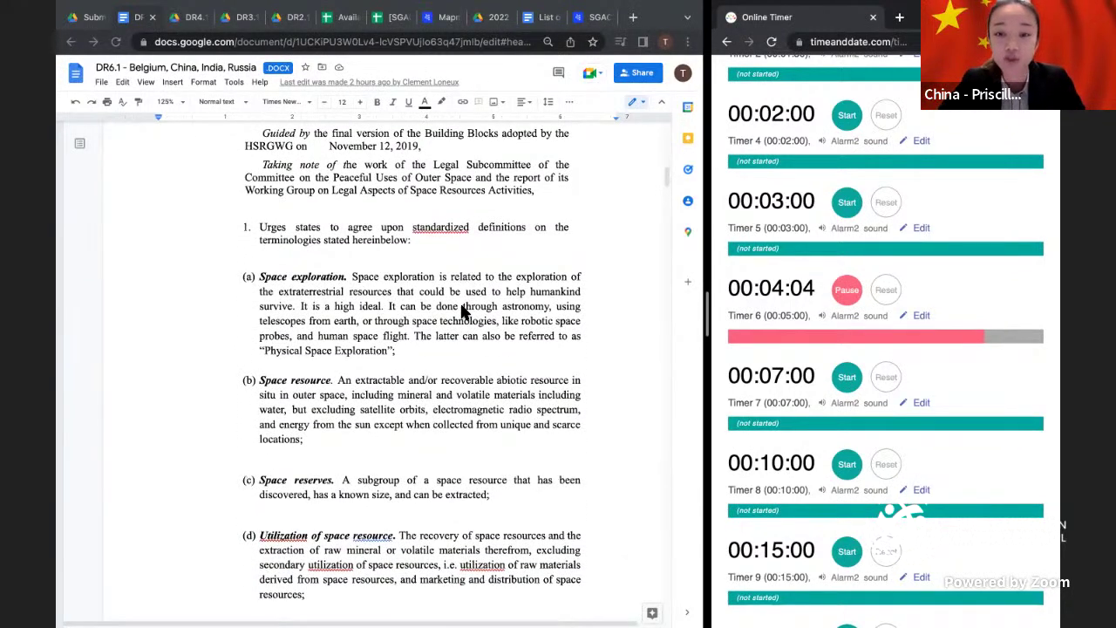
scroll(462, 312, "down", 3)
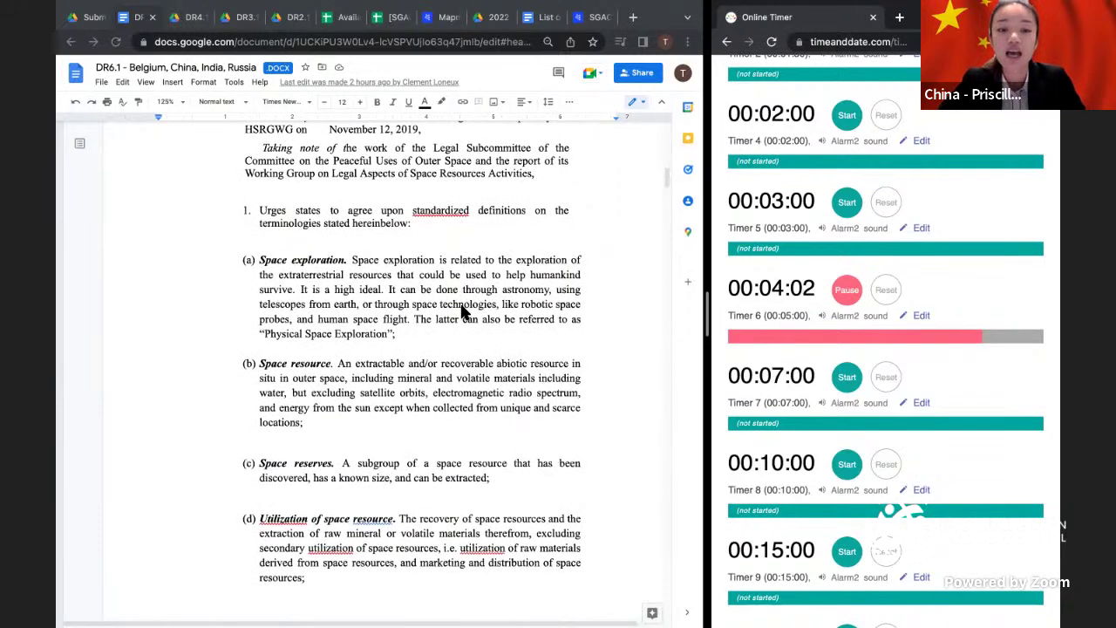
scroll(462, 312, "down", 2)
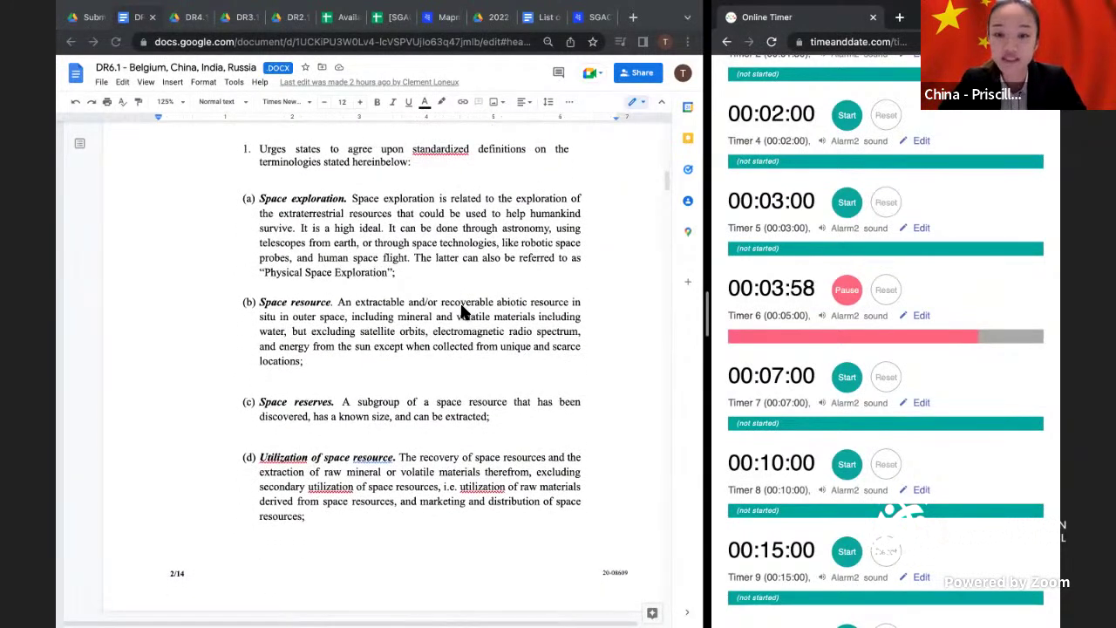
scroll(462, 313, "down", 3)
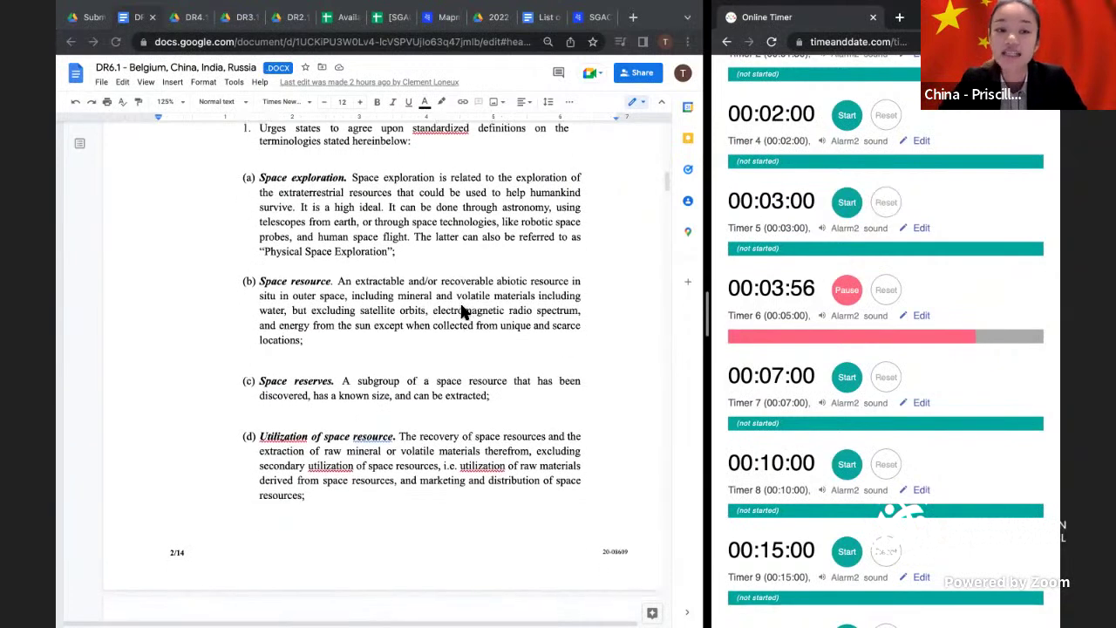
scroll(462, 312, "down", 1)
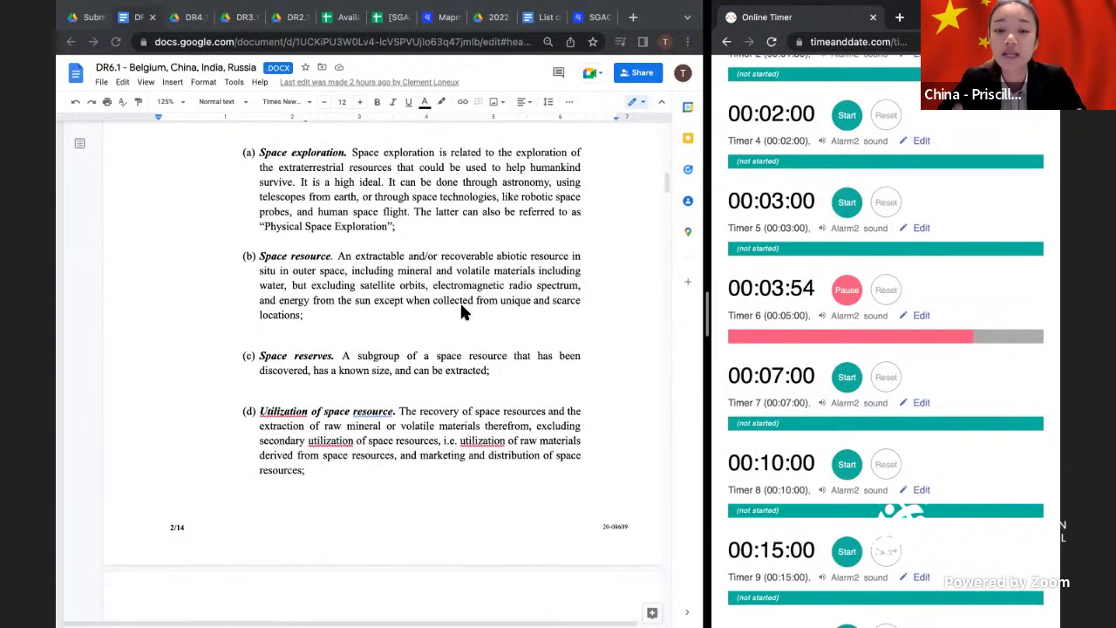
scroll(462, 312, "down", 6)
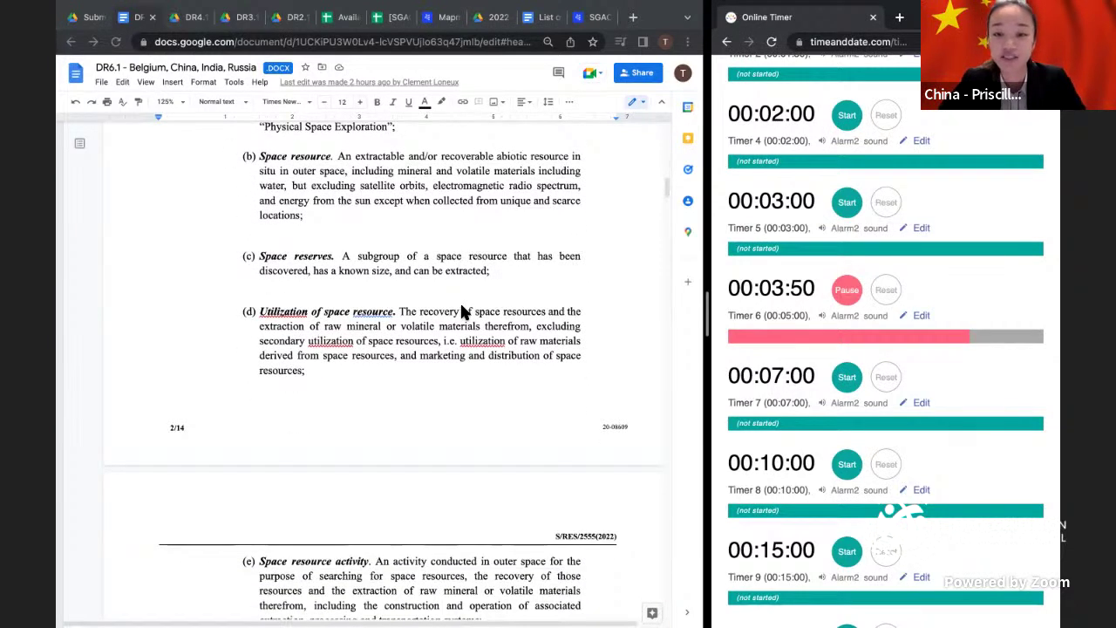
scroll(462, 312, "down", 3)
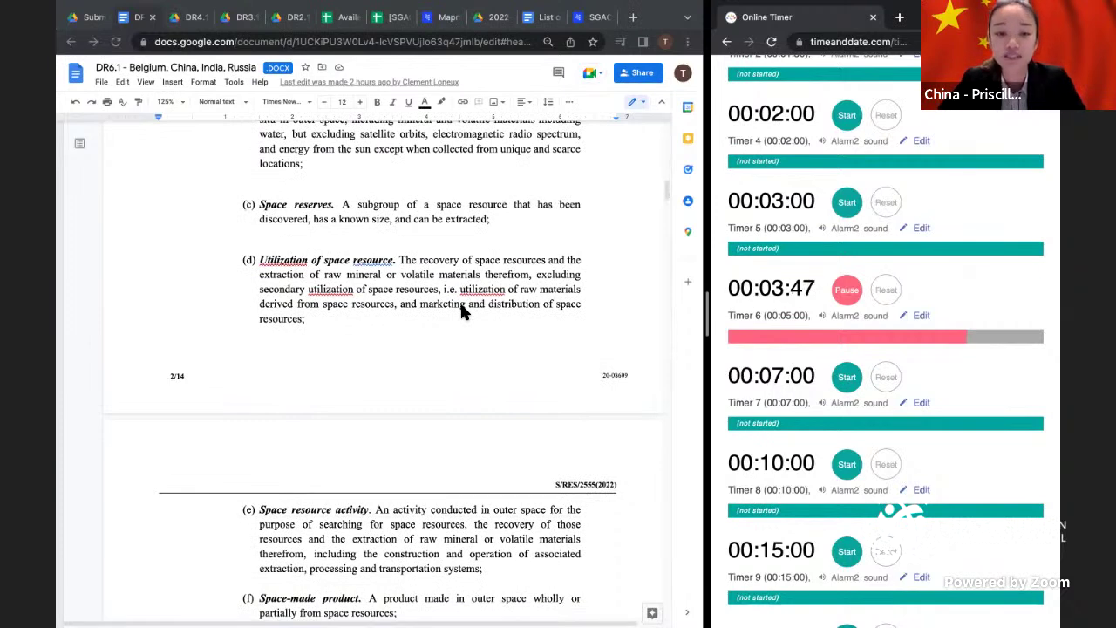
- Review definitions (e) to (i), from space resource activity to benefits of space resource activity
scroll(462, 312, "down", 6)
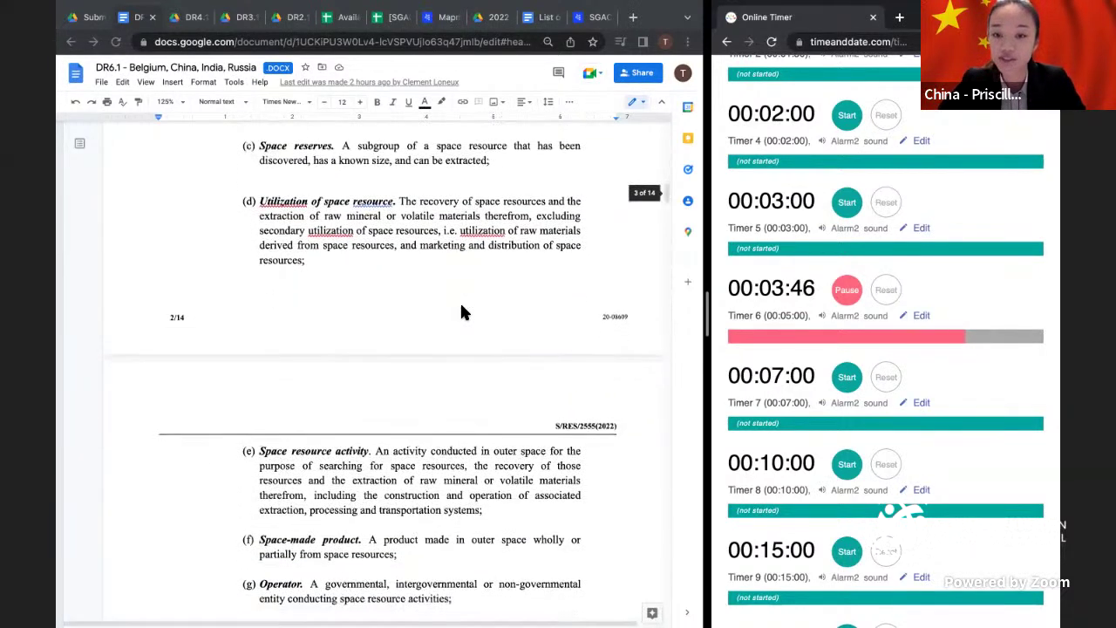
scroll(462, 312, "down", 2)
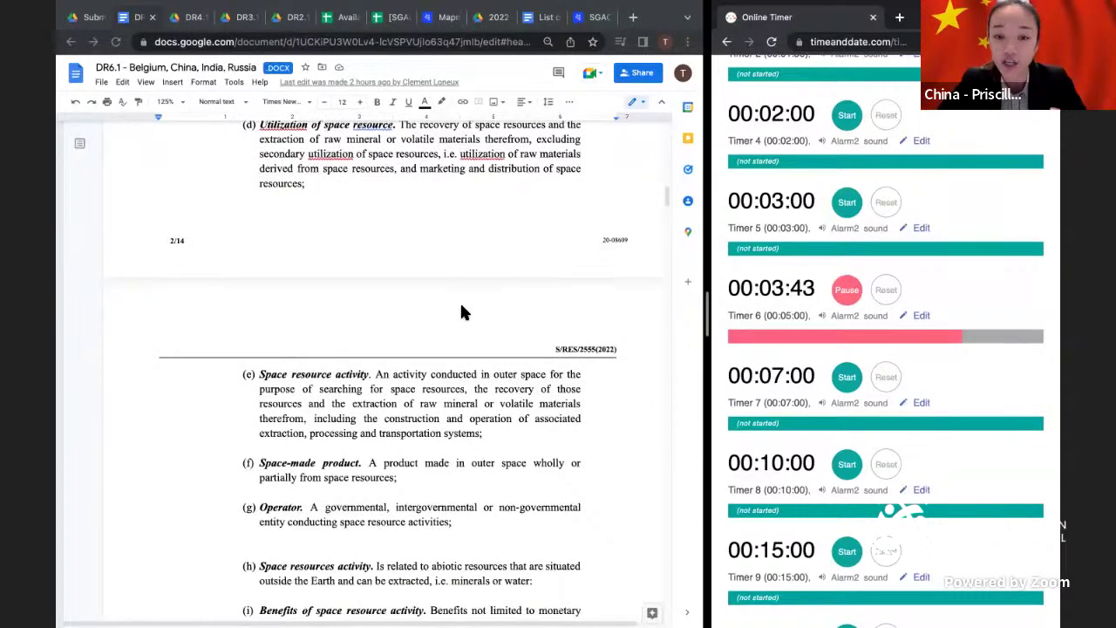
scroll(462, 312, "down", 10)
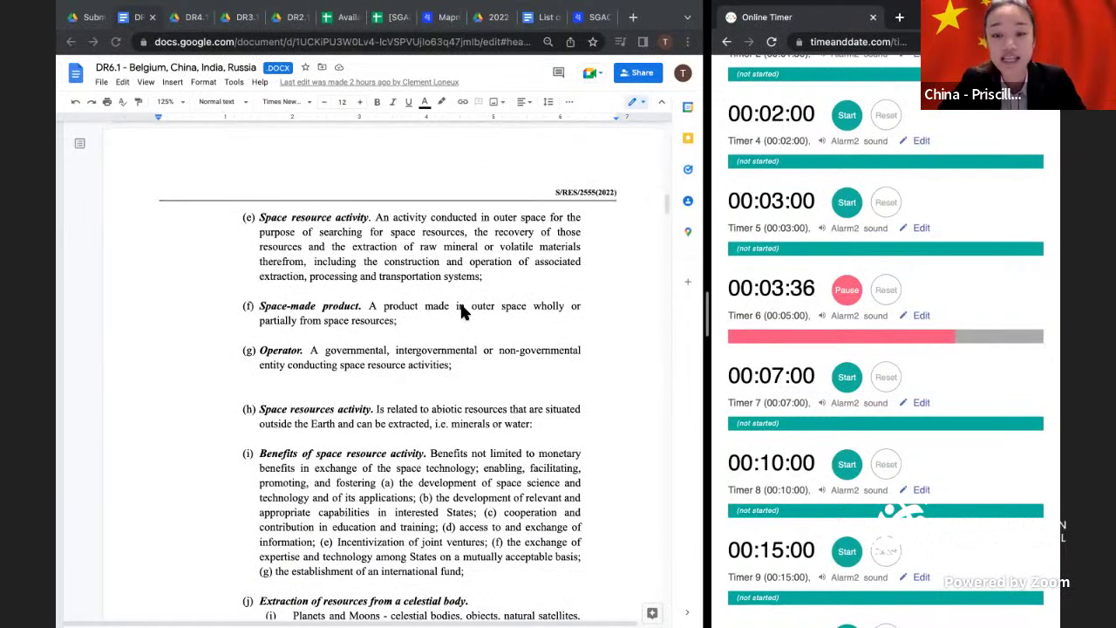
scroll(462, 312, "down", 1)
scroll(462, 312, "down", 2)
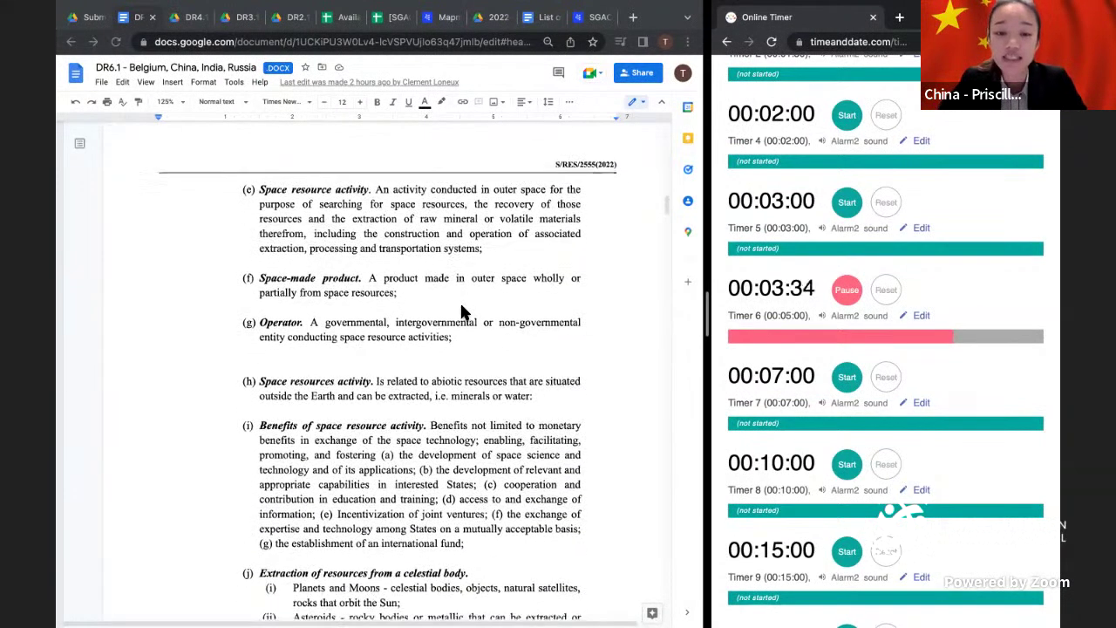
scroll(462, 312, "down", 1)
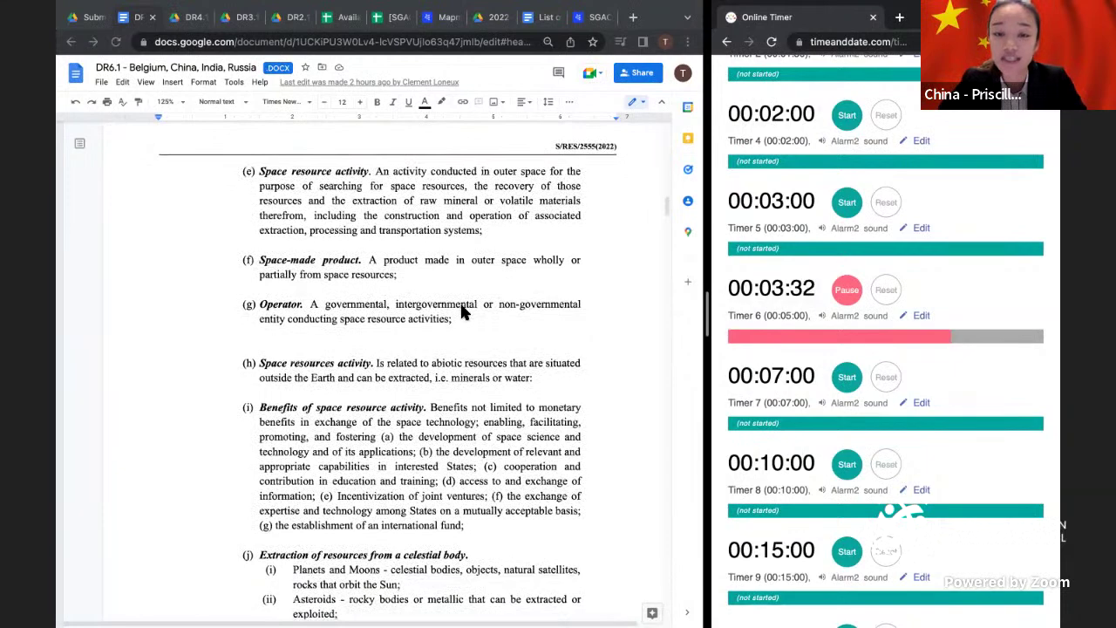
scroll(462, 312, "down", 3)
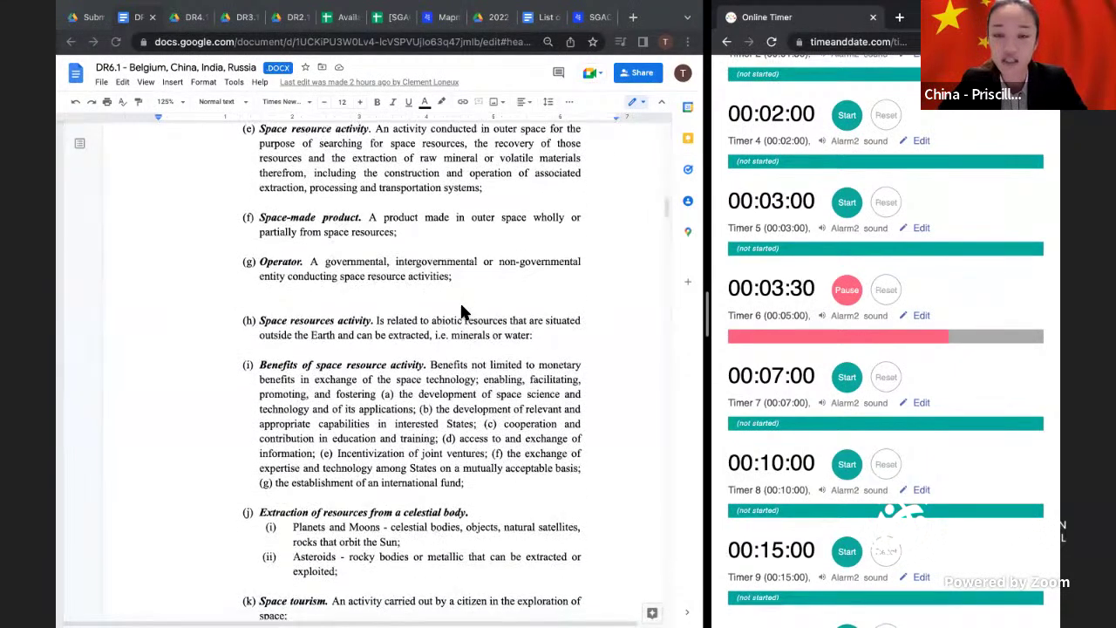
scroll(462, 312, "down", 3)
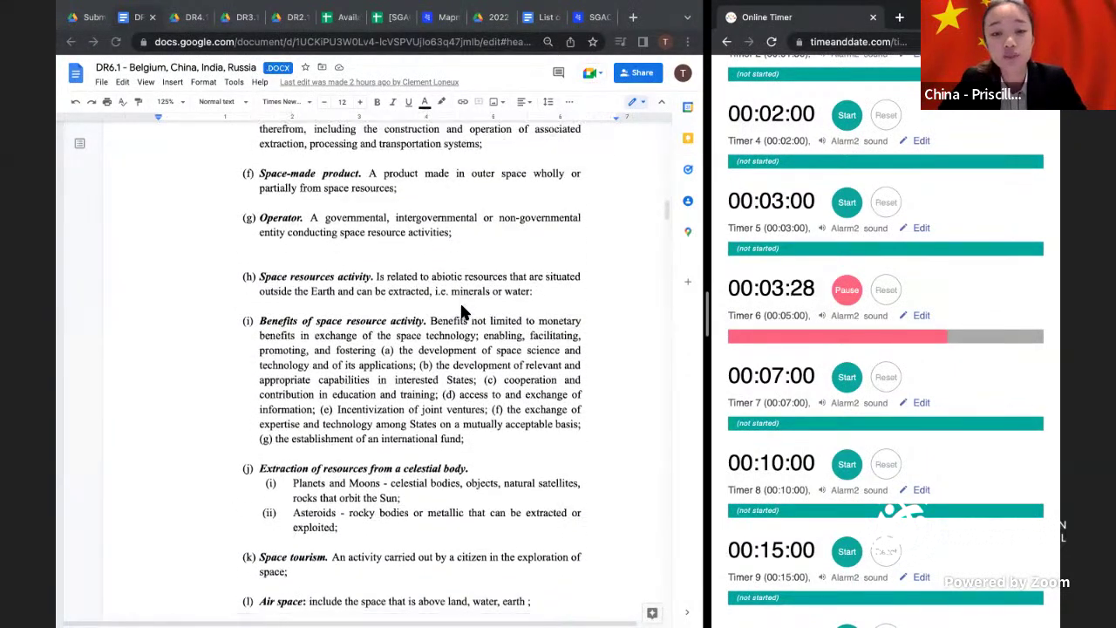
scroll(462, 312, "down", 2)
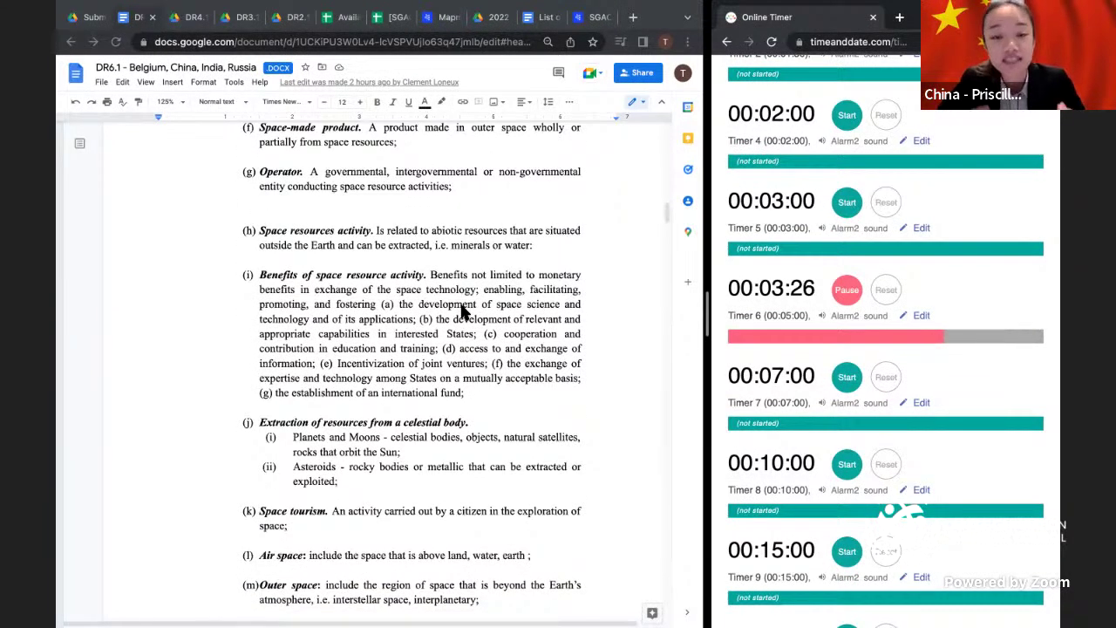
scroll(462, 312, "down", 2)
scroll(462, 312, "down", 2)
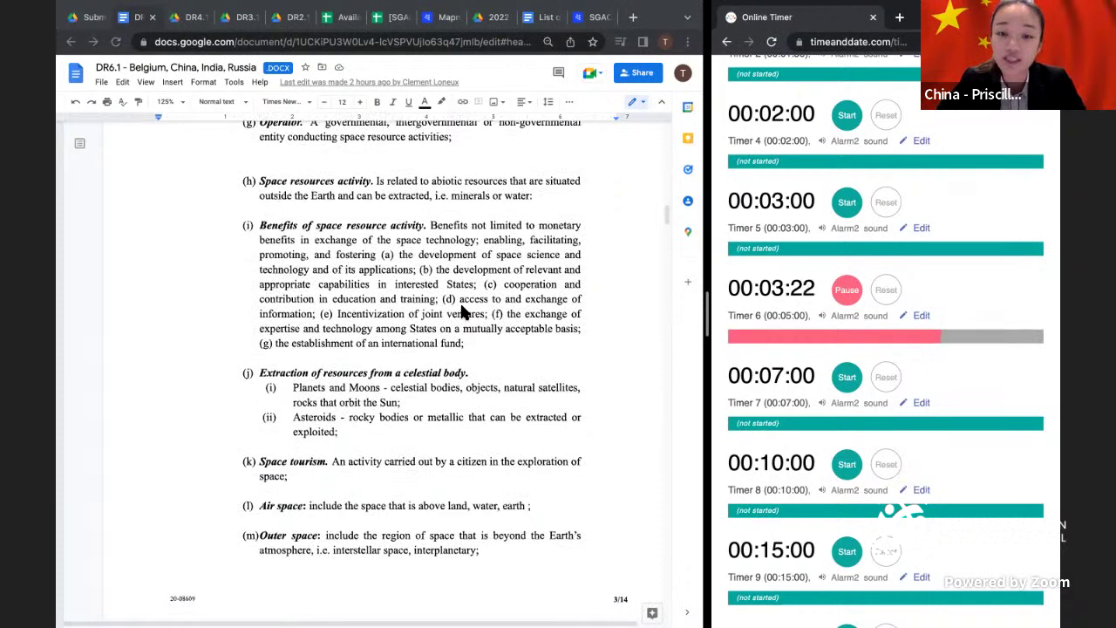
- Review definitions (j) to (q), from extraction of resources from a celestial body to harmful contamination
scroll(462, 313, "down", 3)
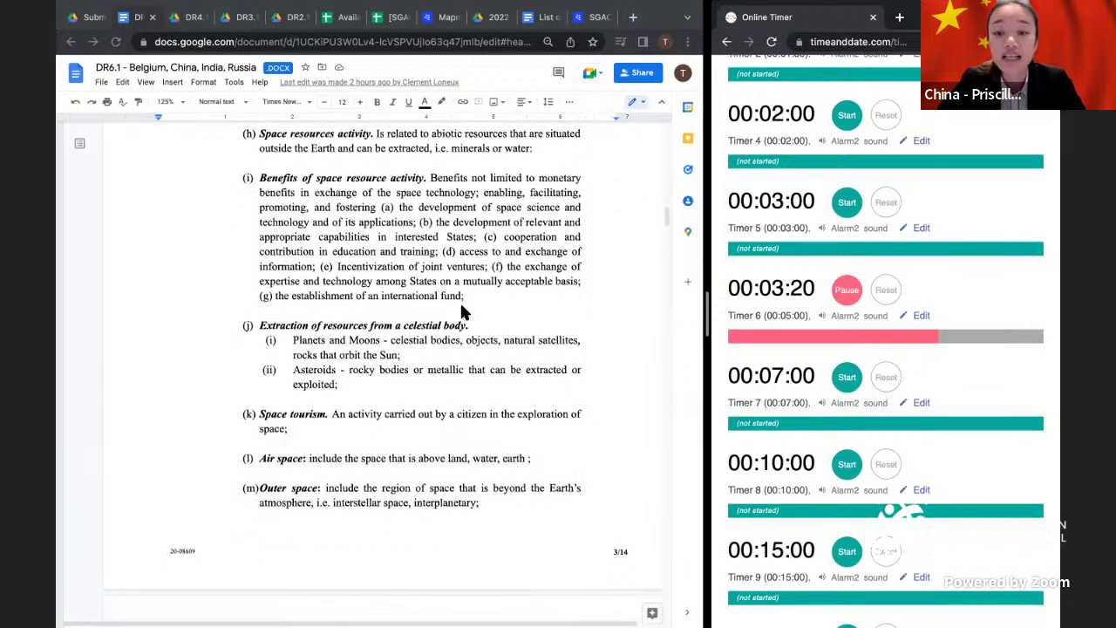
scroll(462, 312, "down", 1)
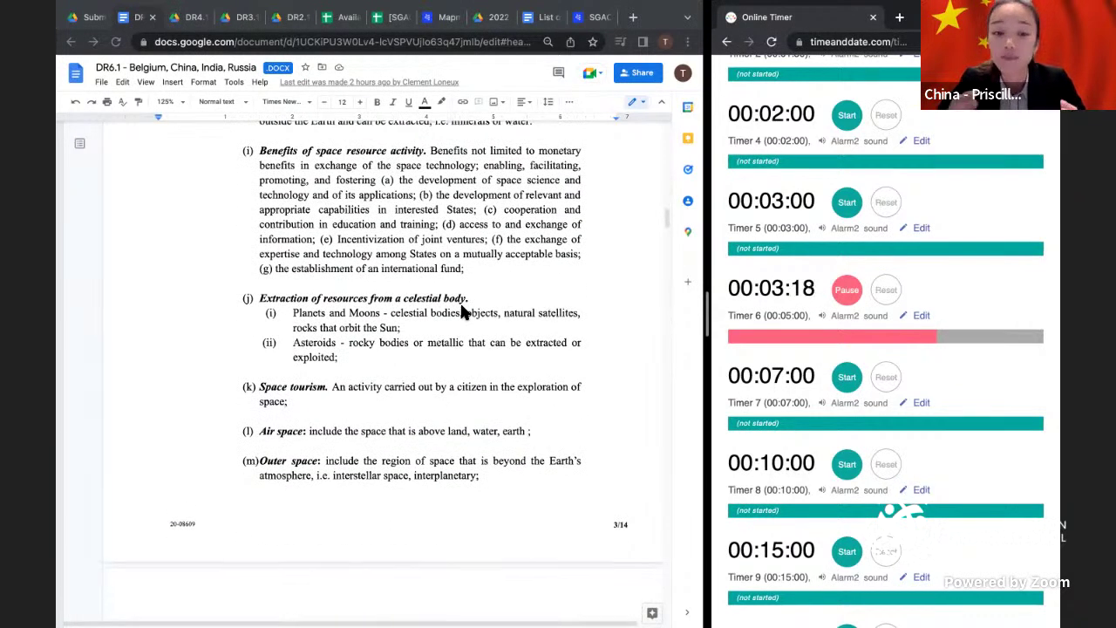
scroll(462, 312, "down", 5)
scroll(462, 313, "down", 2)
scroll(462, 312, "down", 1)
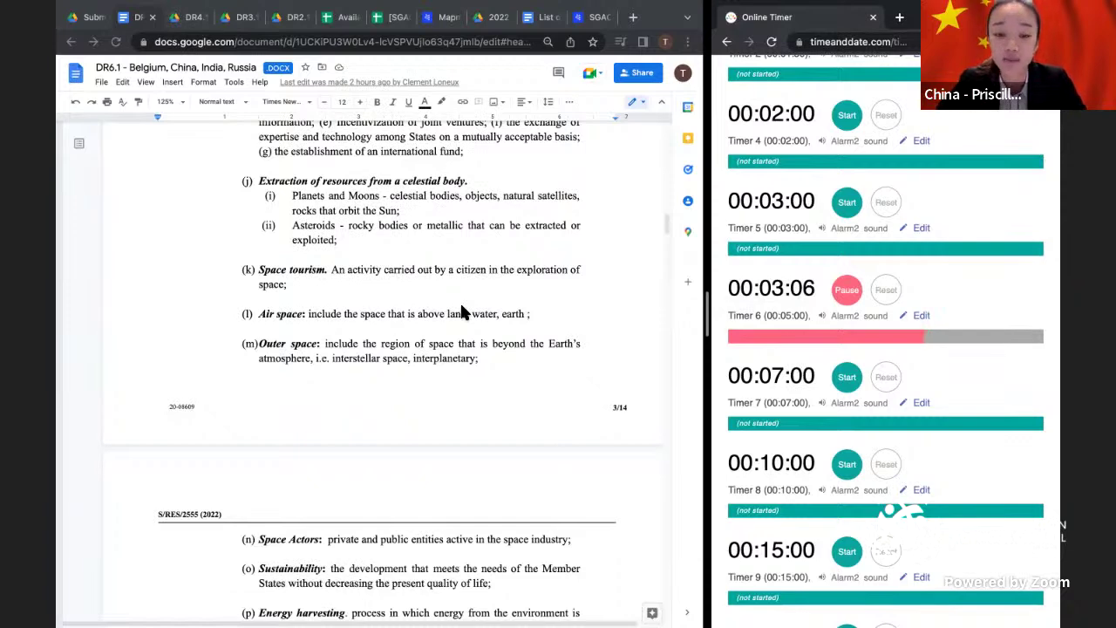
scroll(462, 312, "down", 1)
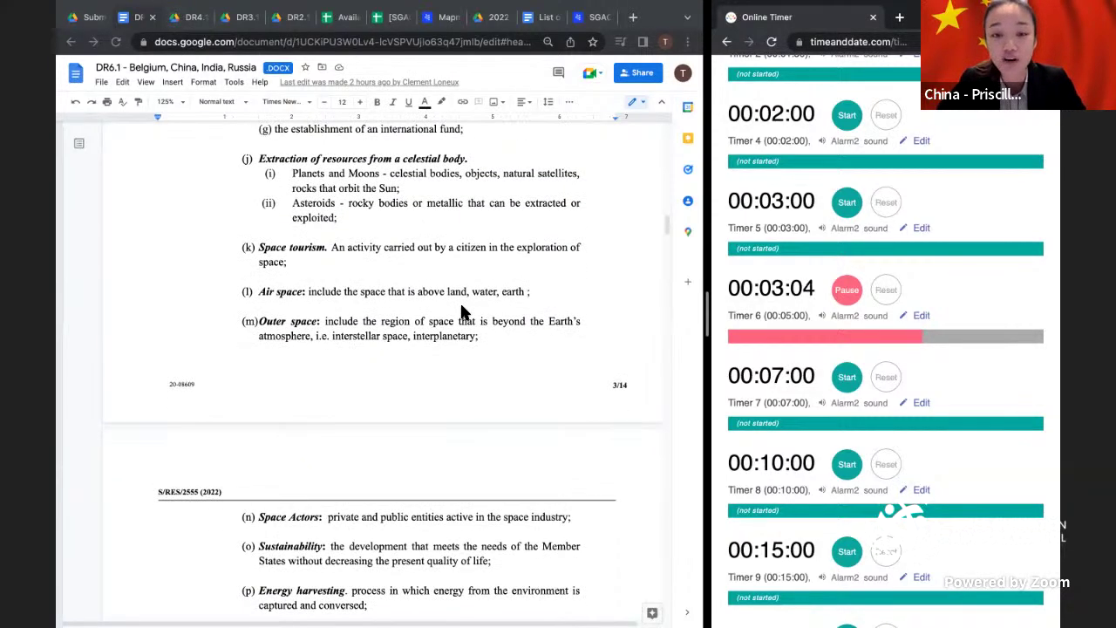
scroll(462, 312, "down", 1)
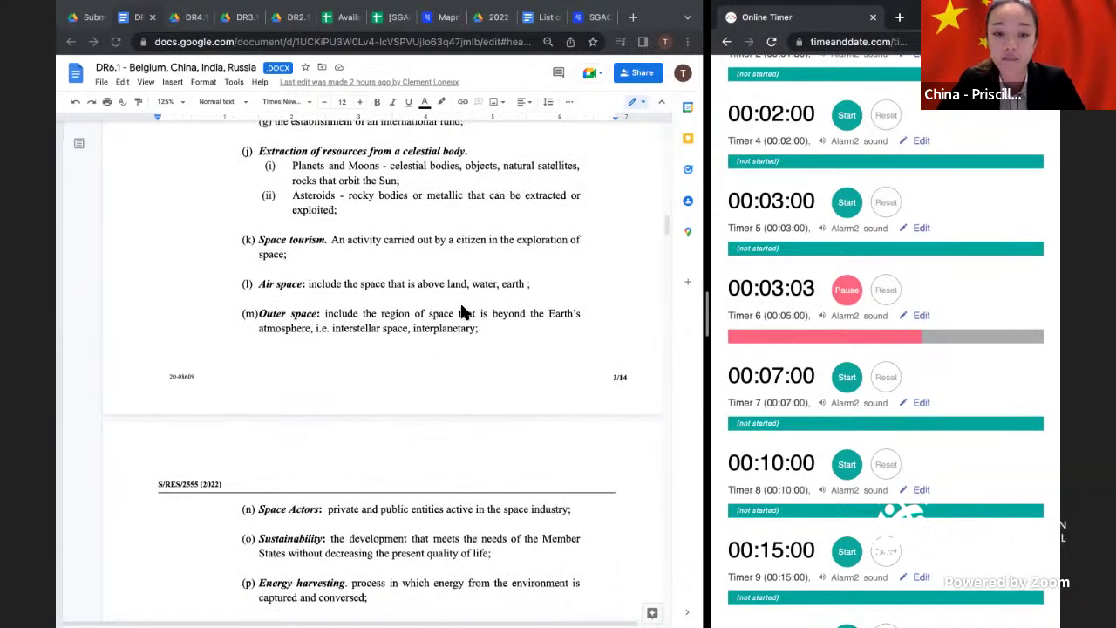
scroll(463, 312, "down", 1)
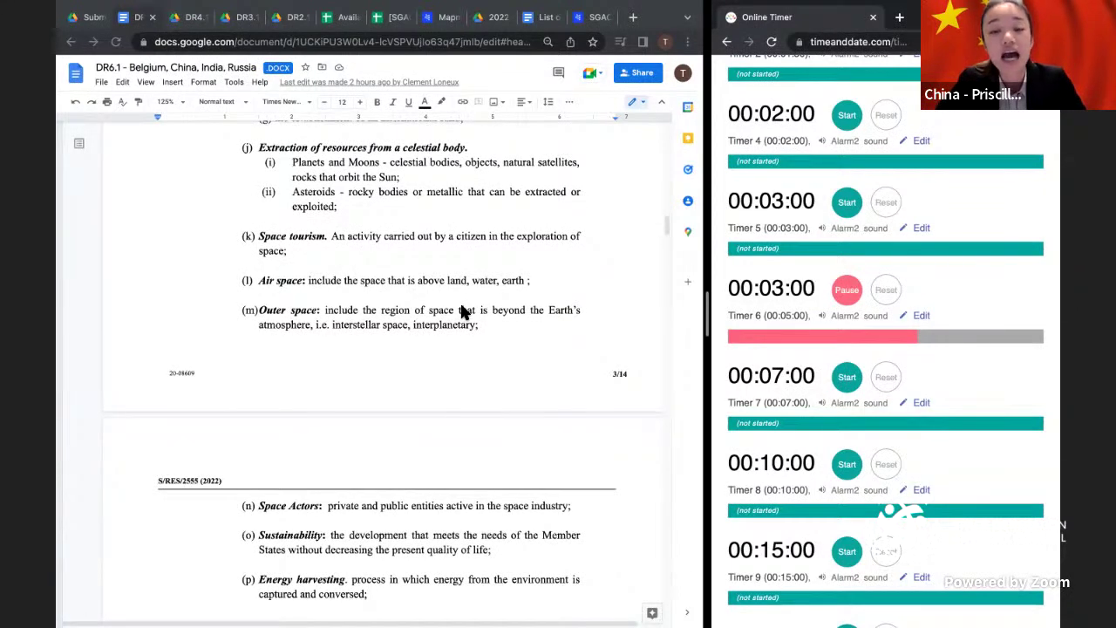
scroll(463, 313, "down", 1)
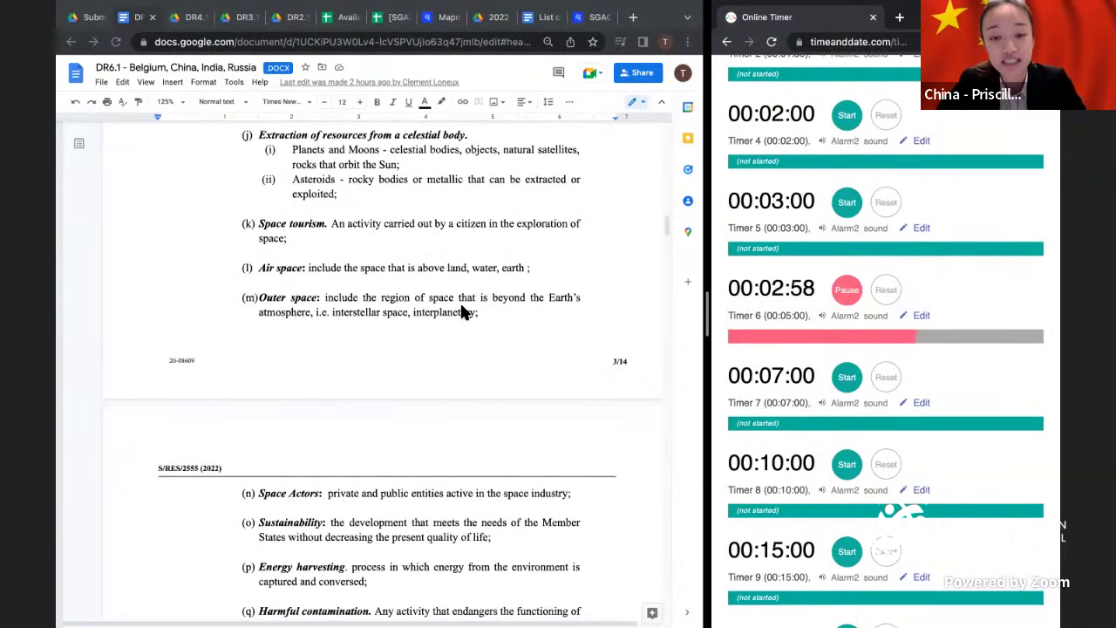
scroll(463, 312, "down", 1)
scroll(463, 312, "down", 1)
scroll(463, 312, "down", 5)
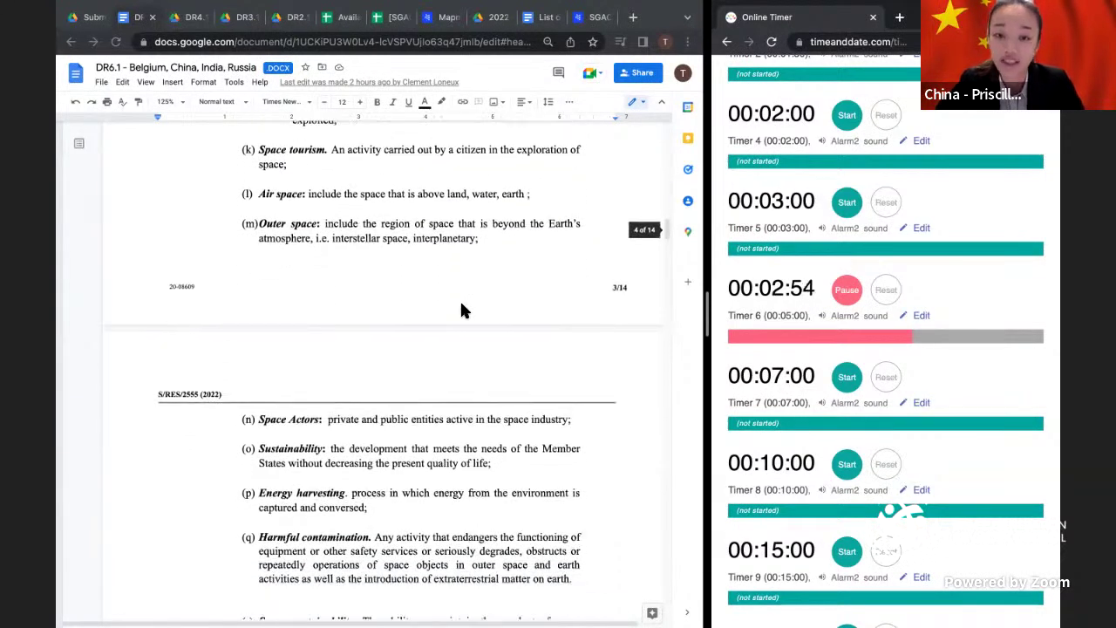
- Review definitions (r) to (u), from space sustainability through capital and operational investment to space object
scroll(463, 312, "down", 7)
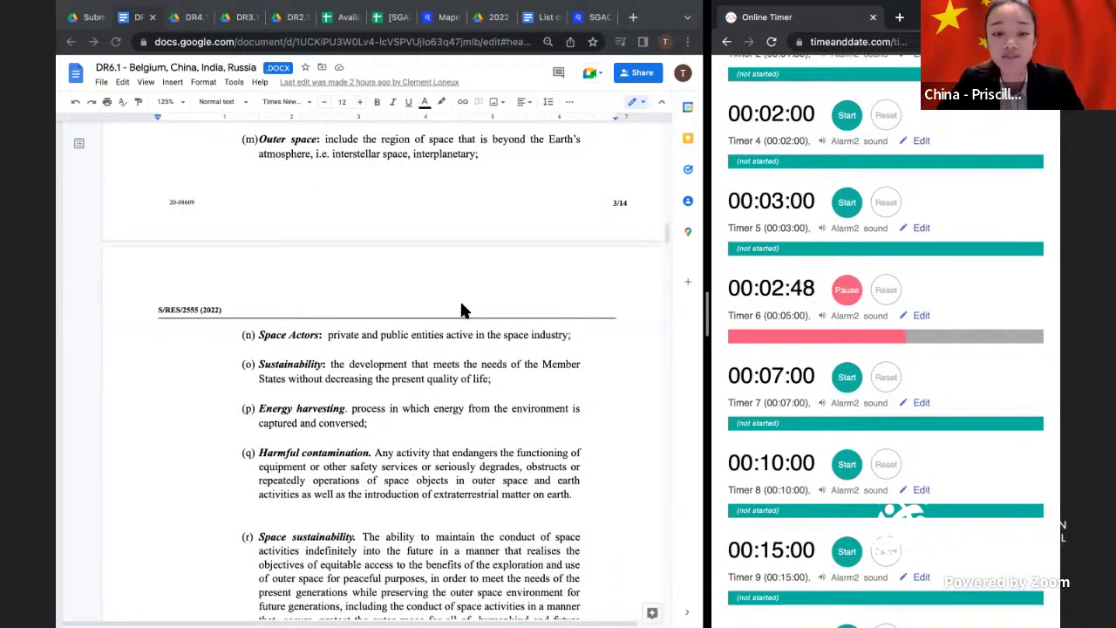
scroll(463, 311, "down", 5)
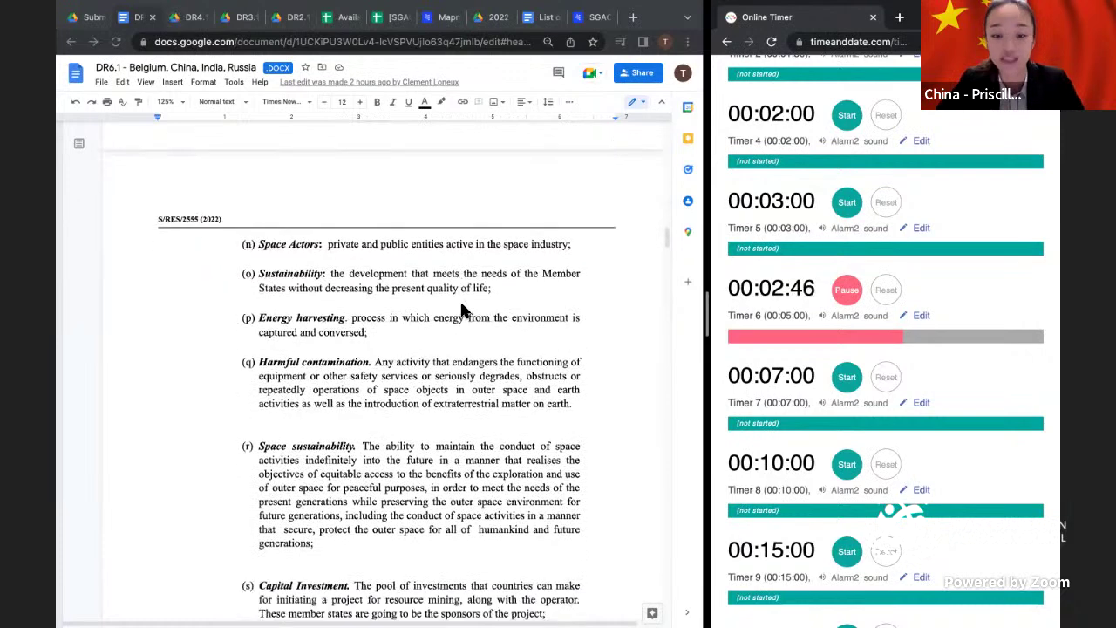
scroll(463, 311, "down", 6)
scroll(463, 311, "down", 8)
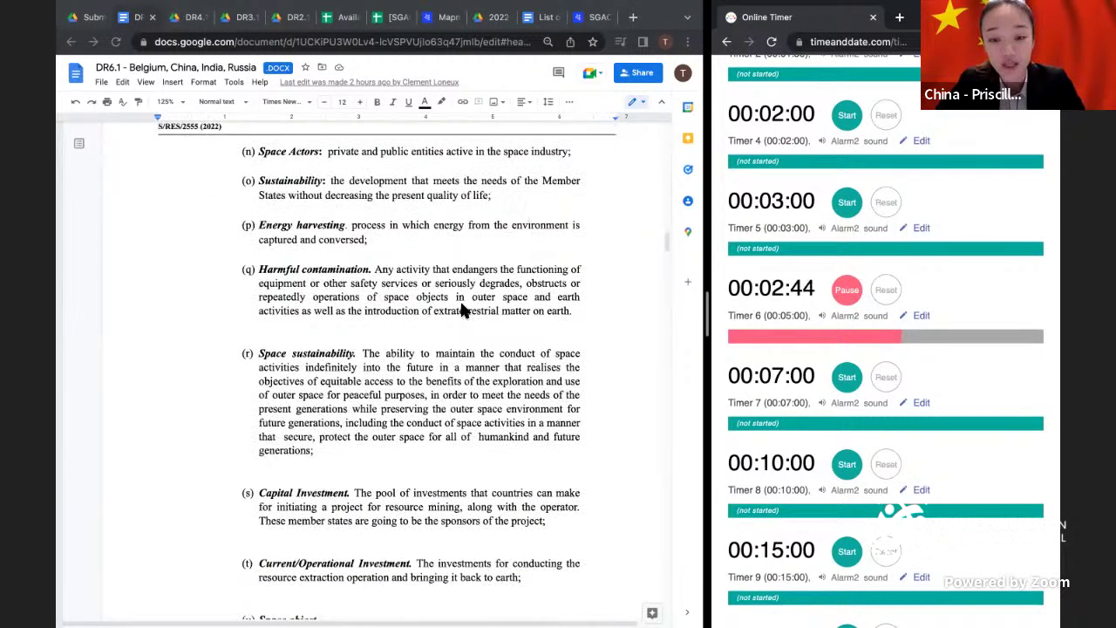
scroll(463, 311, "down", 1)
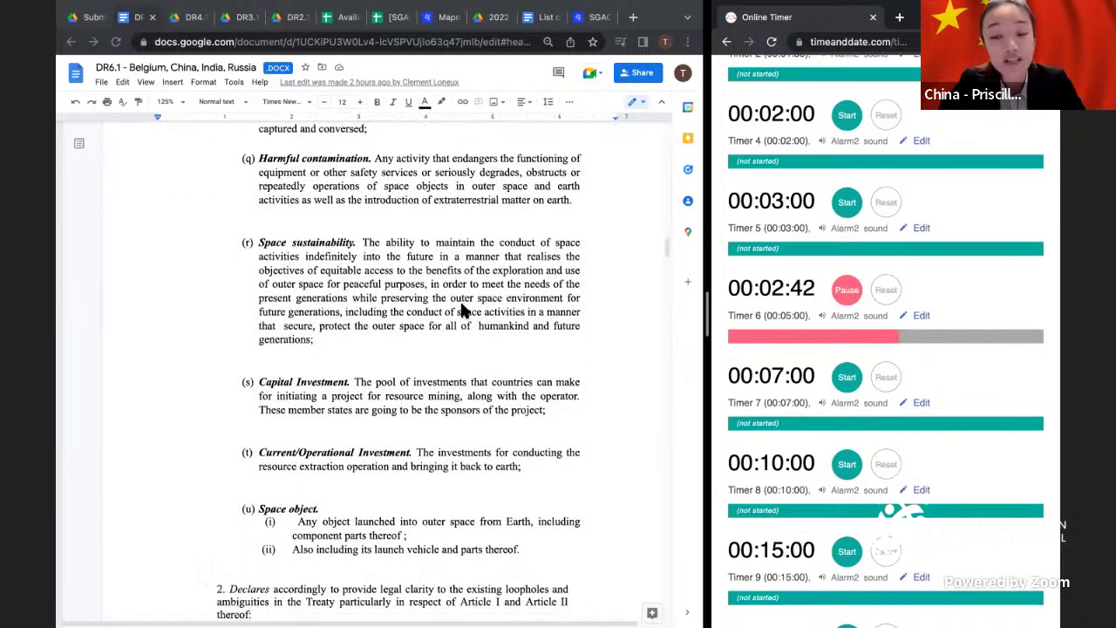
scroll(463, 311, "down", 4)
scroll(462, 311, "down", 9)
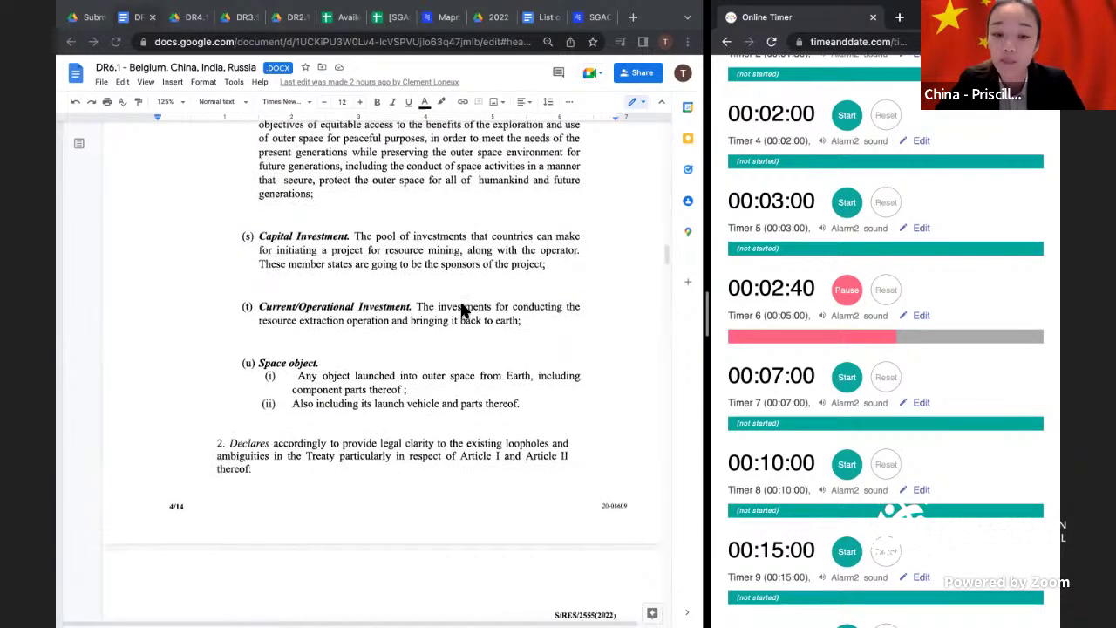
- Review clause 2's points (a) to (c) on Articles I and II of the Treaty, and clause 3 establishing ISRA
scroll(463, 312, "down", 5)
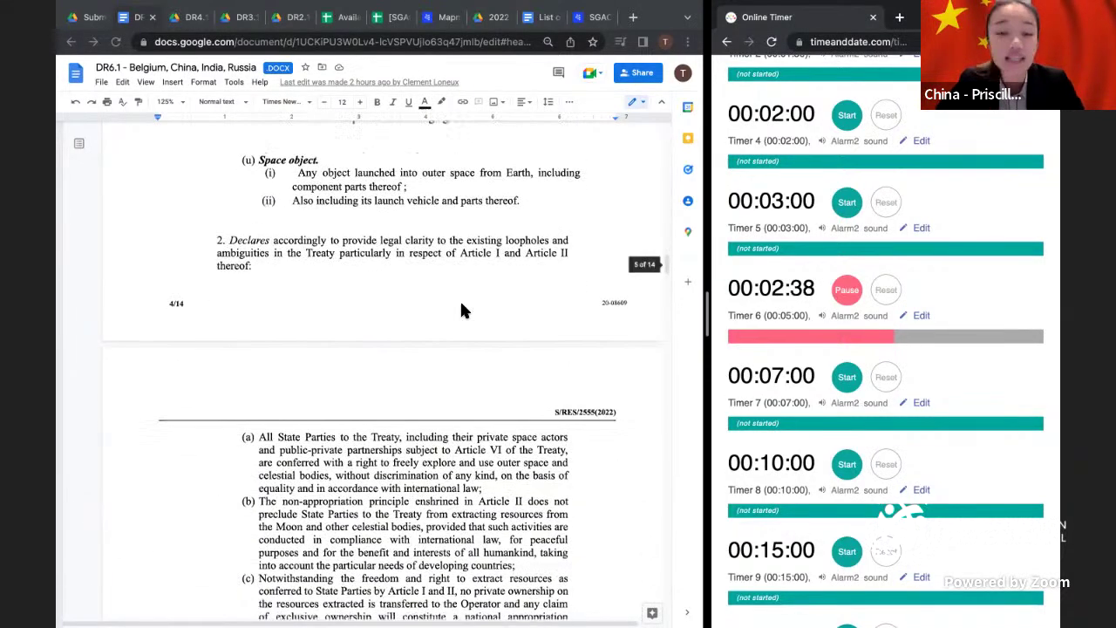
scroll(463, 311, "down", 3)
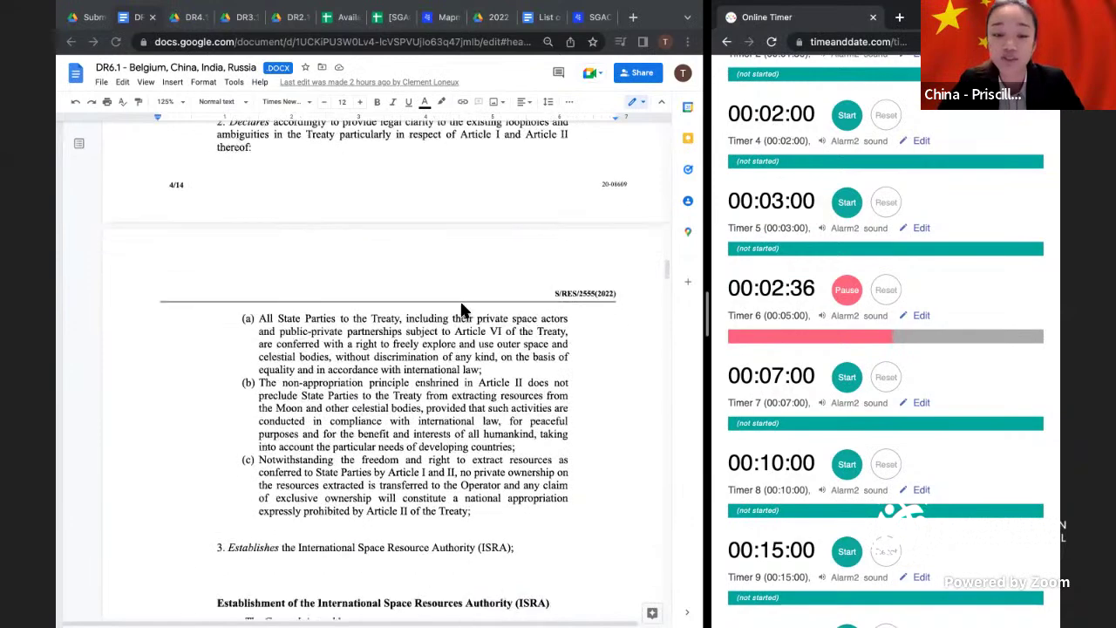
scroll(463, 311, "down", 5)
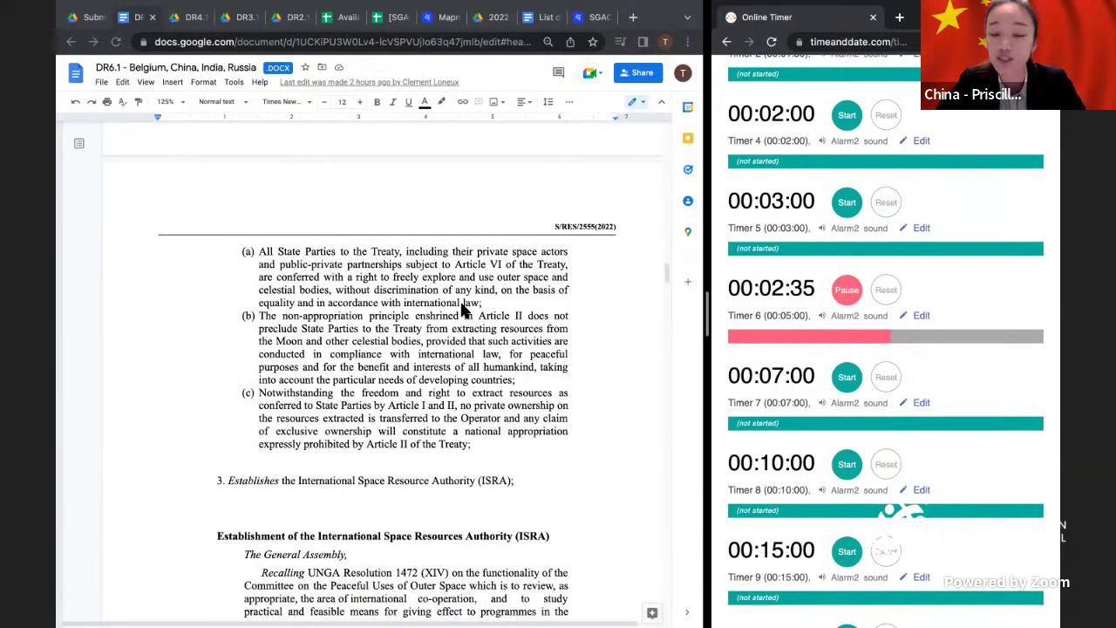
- Read through the ISRA section's preamble, from recalling UNGA Resolution 1472 (XIV) to recalling Article VI and the closing "Reaffirming" clause
scroll(463, 312, "down", 7)
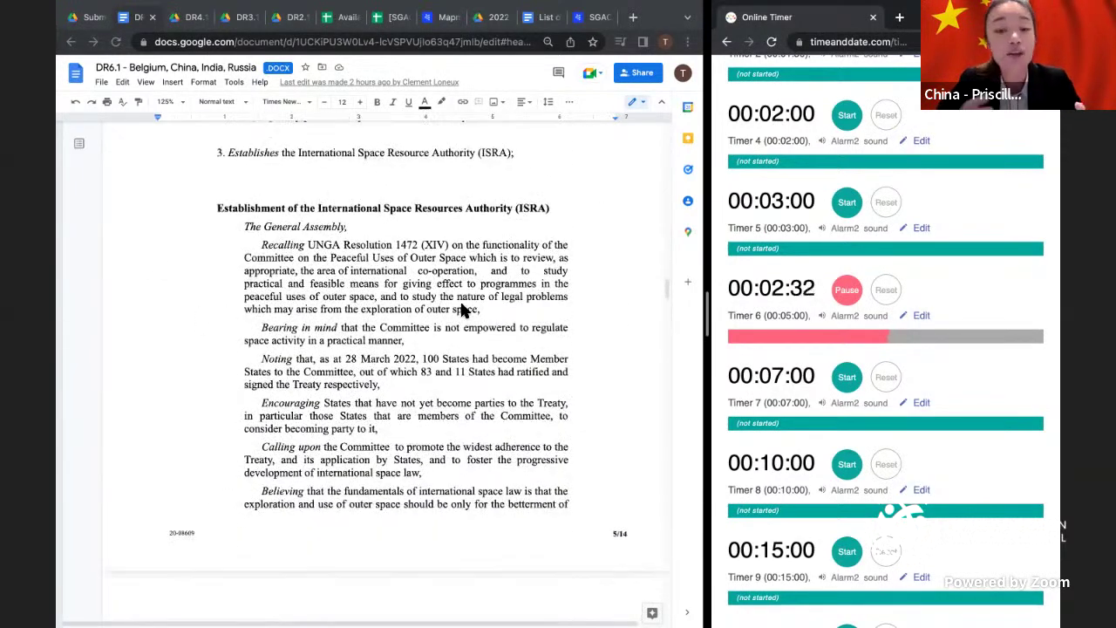
scroll(463, 311, "down", 5)
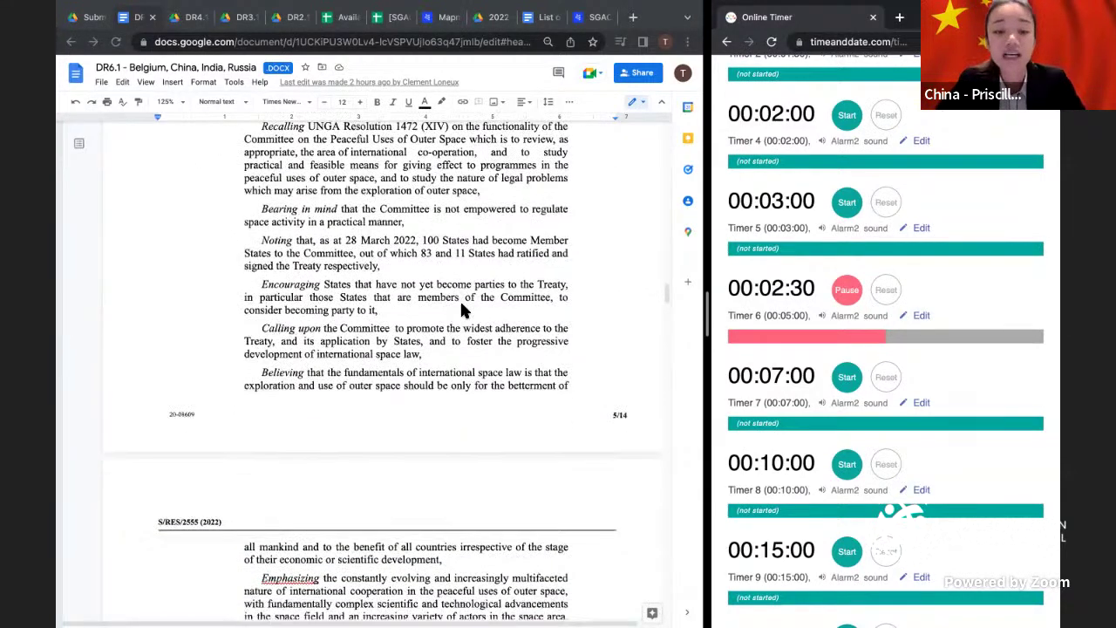
scroll(463, 311, "down", 4)
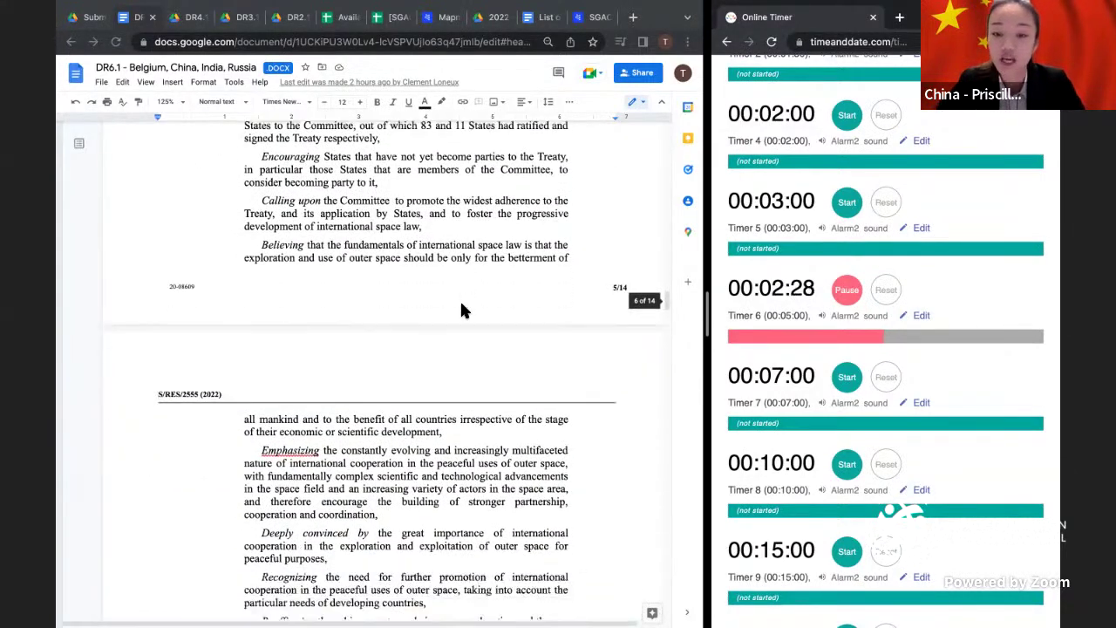
scroll(462, 311, "down", 6)
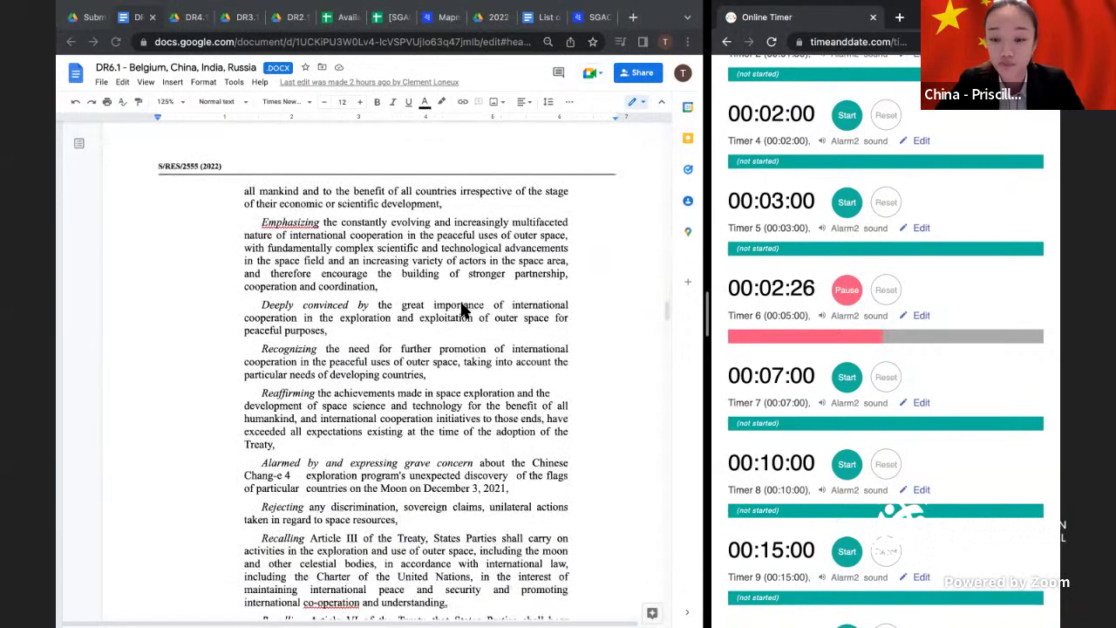
scroll(463, 311, "down", 1)
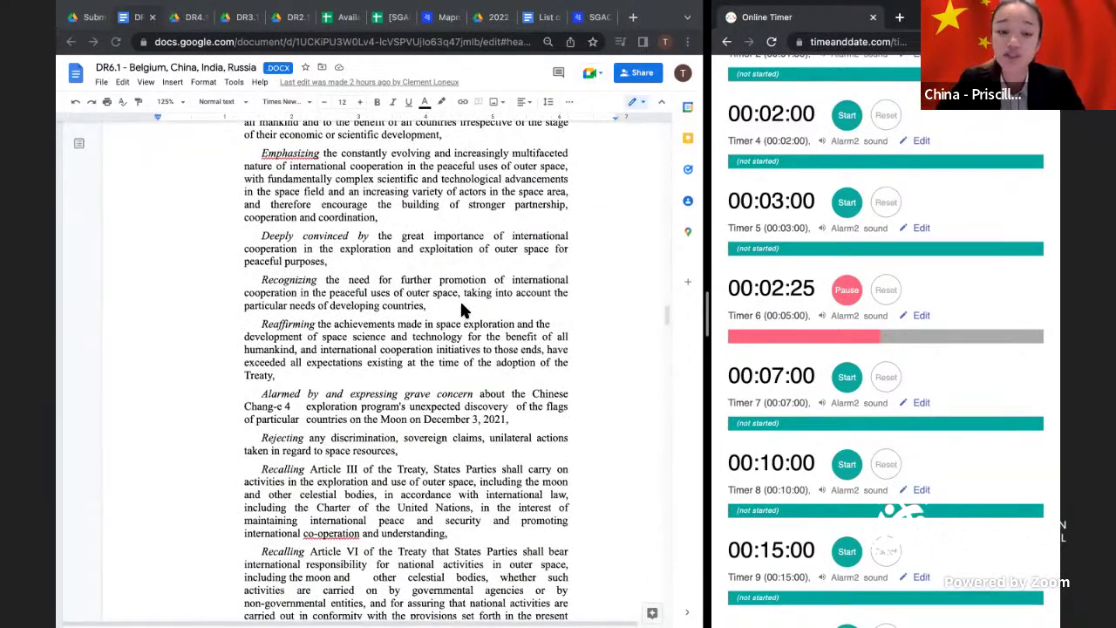
scroll(463, 311, "down", 4)
scroll(463, 311, "down", 8)
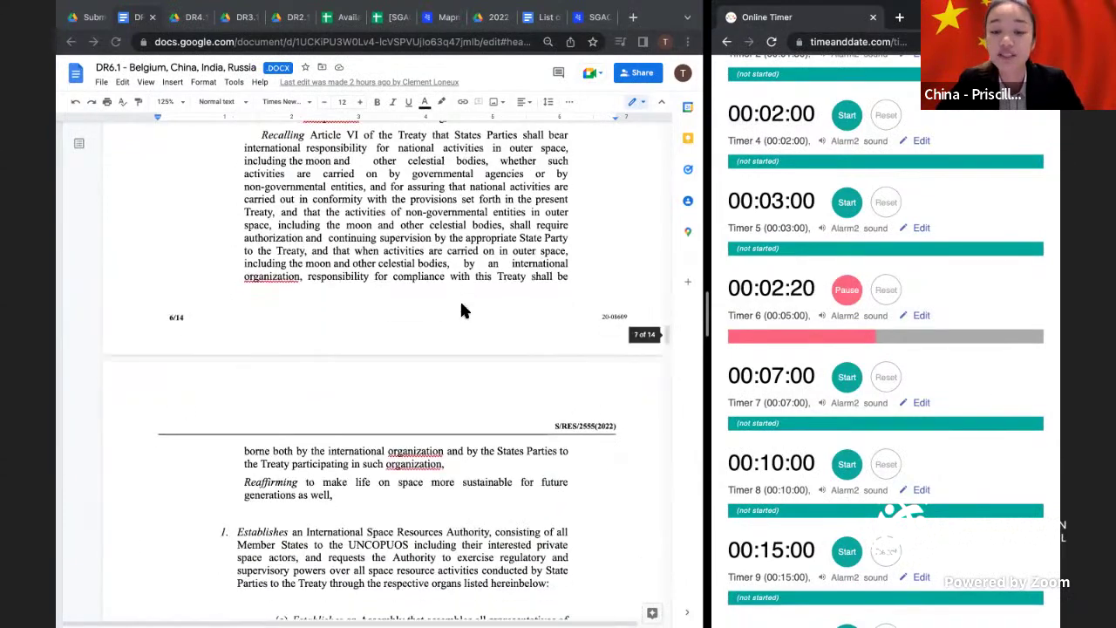
- Review the ISRA section's clause 1 and the Assembly provisions in (a), points (i) to (v)
scroll(463, 311, "down", 2)
scroll(463, 311, "down", 9)
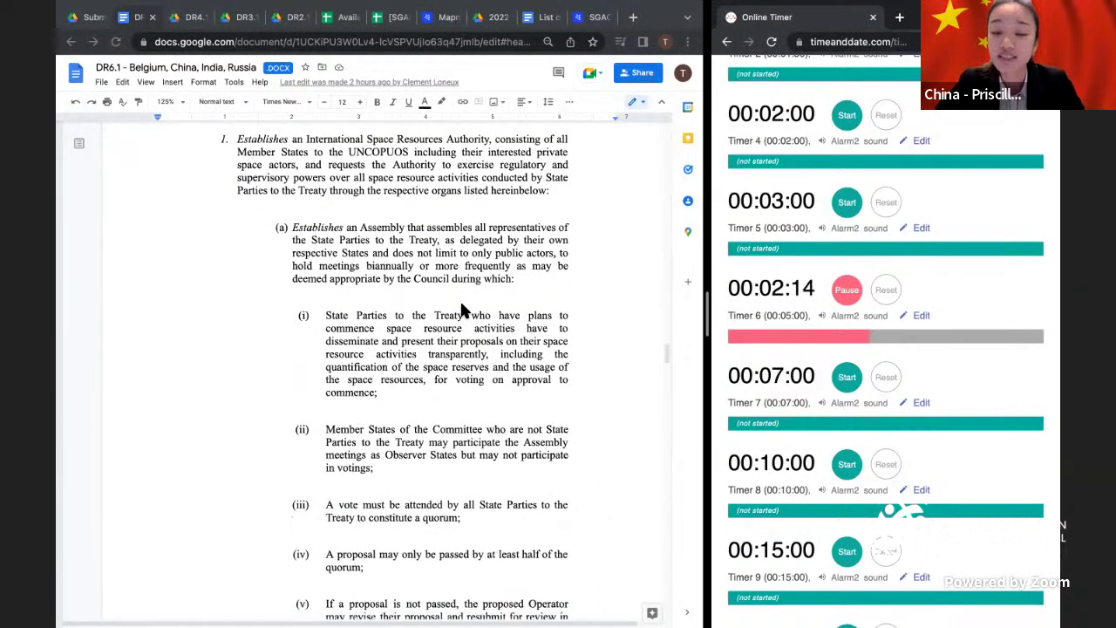
scroll(463, 311, "down", 1)
scroll(463, 311, "down", 2)
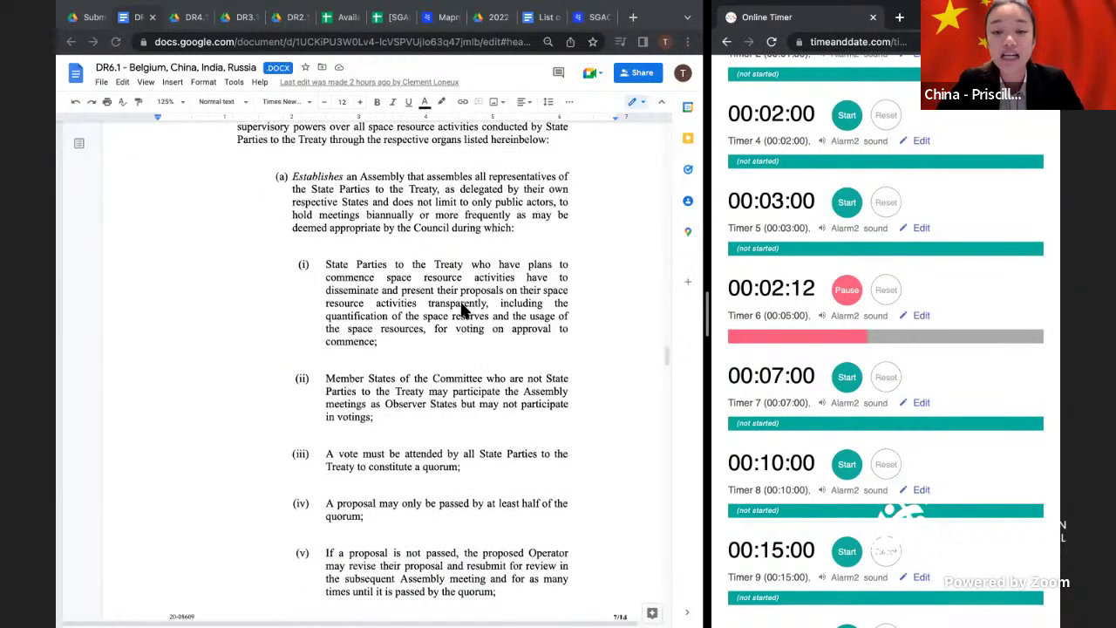
scroll(463, 311, "down", 3)
scroll(463, 312, "down", 1)
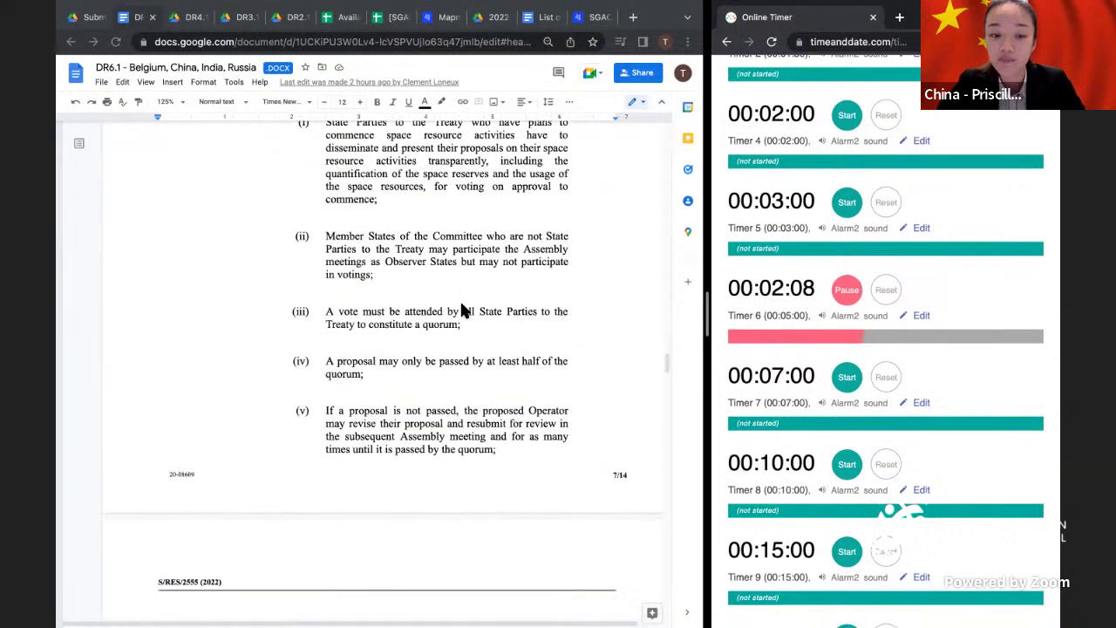
- Examine the Assembly's quorum, passing and resubmission rules in points (iii) to (v), continuing to point (vi)
scroll(463, 312, "down", 1)
scroll(463, 312, "down", 1)
scroll(463, 311, "down", 2)
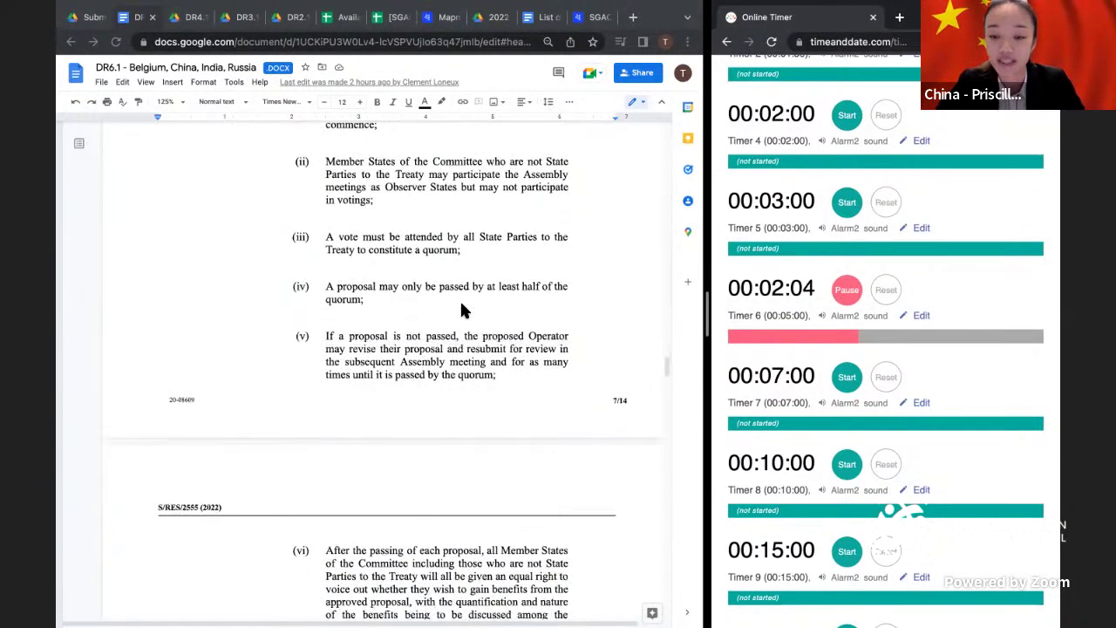
scroll(463, 312, "down", 1)
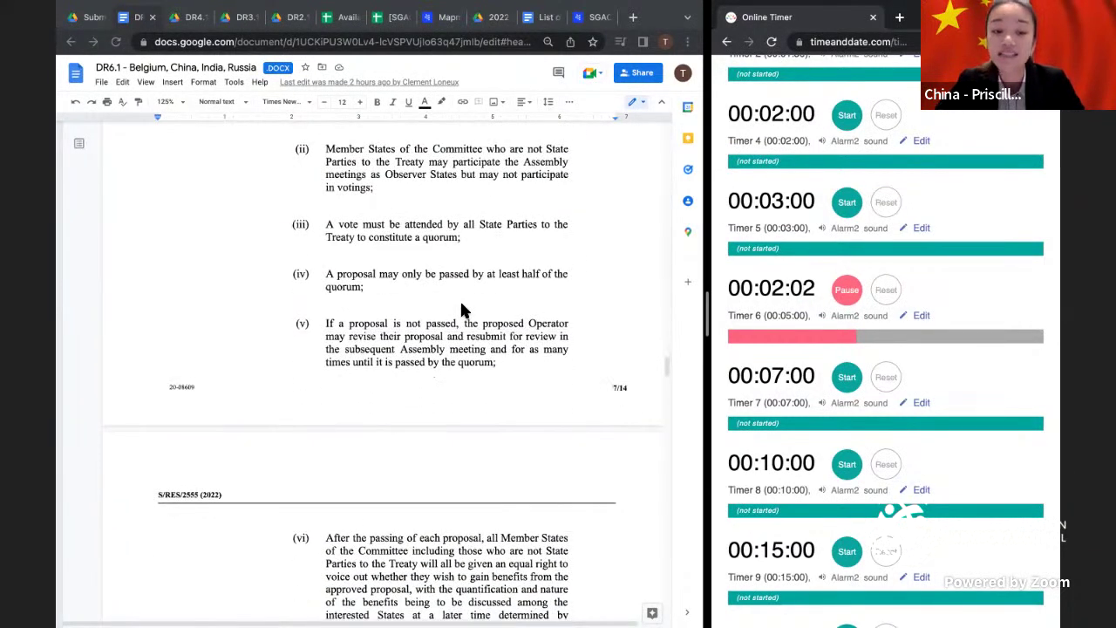
scroll(463, 312, "down", 4)
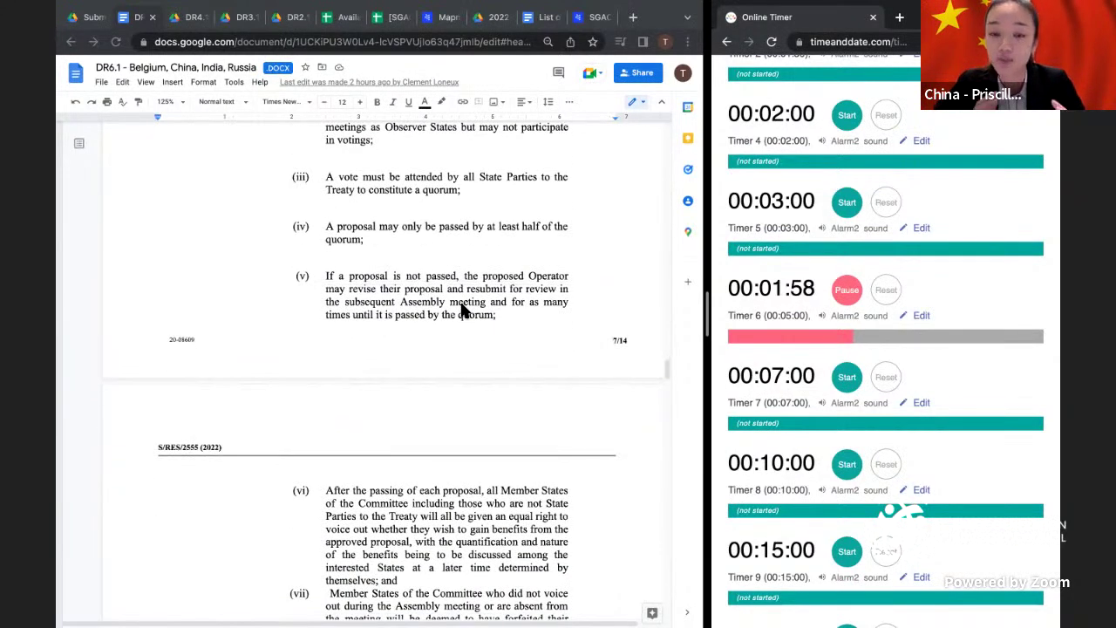
scroll(462, 311, "down", 1)
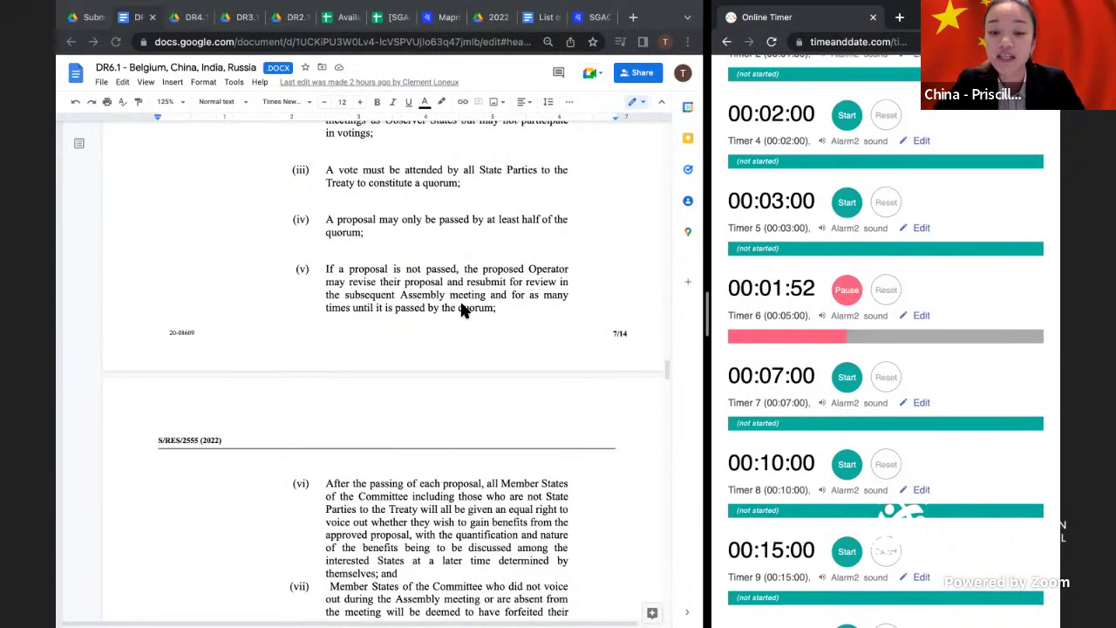
scroll(463, 312, "down", 1)
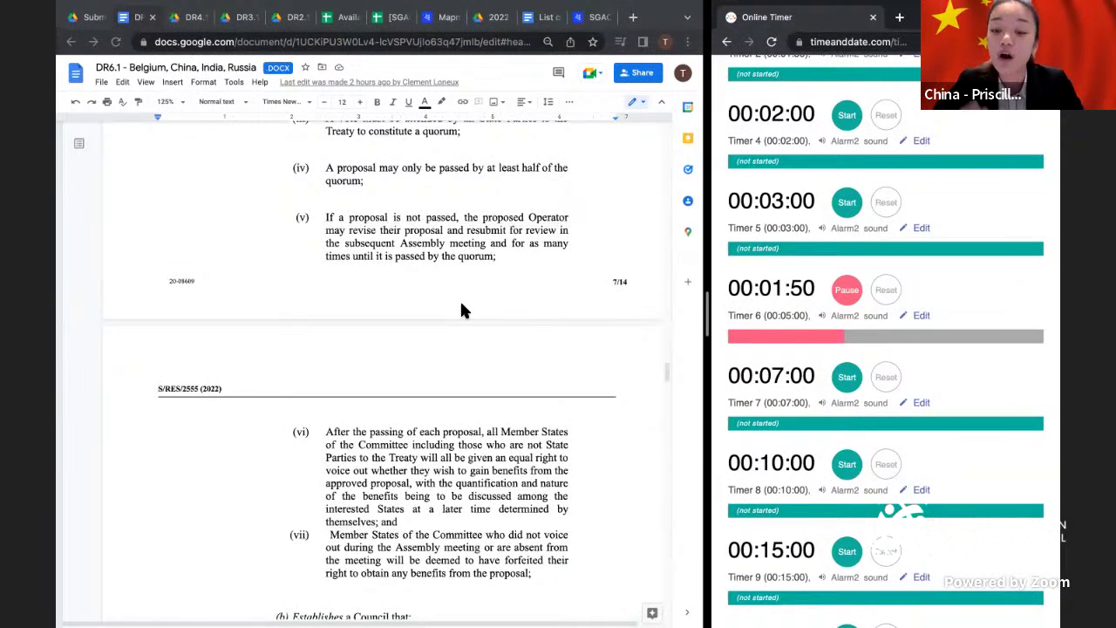
- Review Assembly points (vi) and (vii) on gaining or forfeiting proposal benefits, continuing to the Council provisions in (b)
scroll(463, 312, "down", 2)
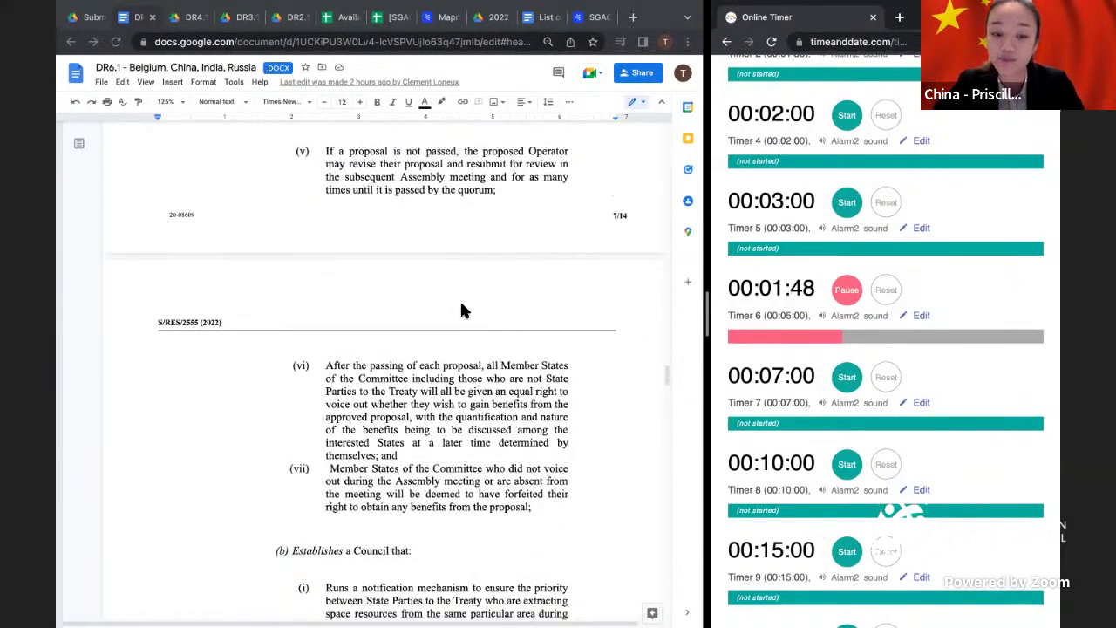
scroll(463, 311, "down", 1)
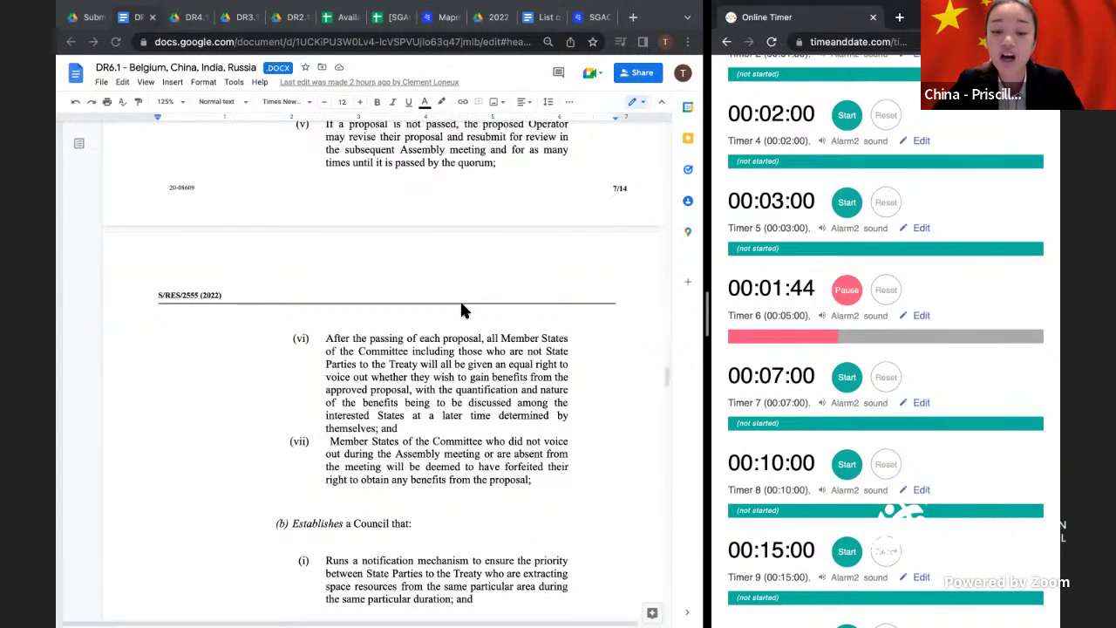
scroll(463, 311, "down", 1)
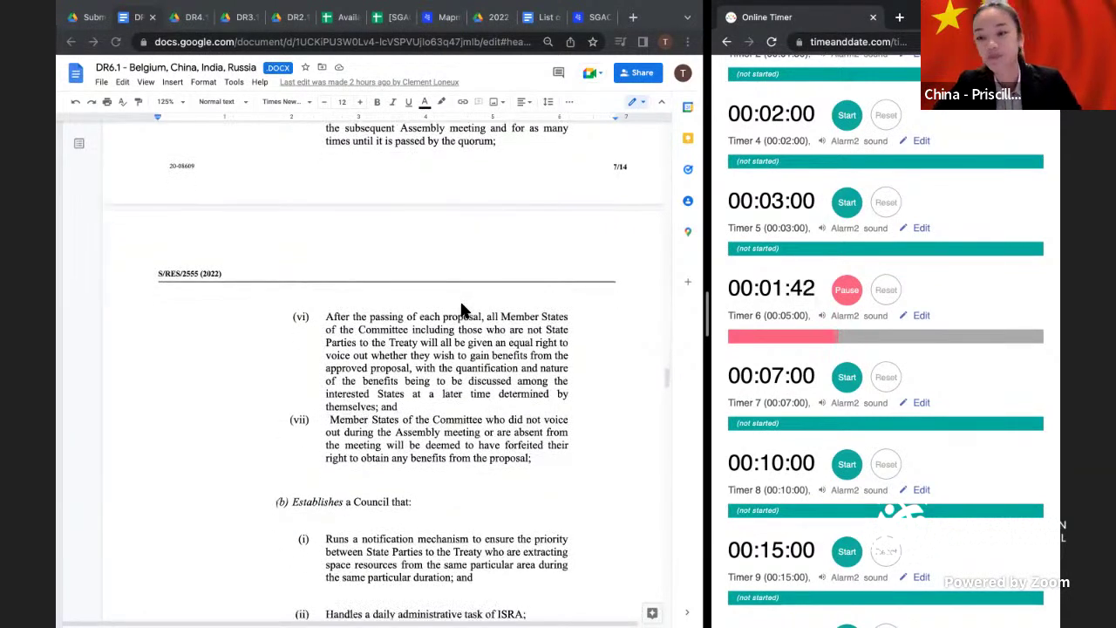
scroll(463, 312, "down", 1)
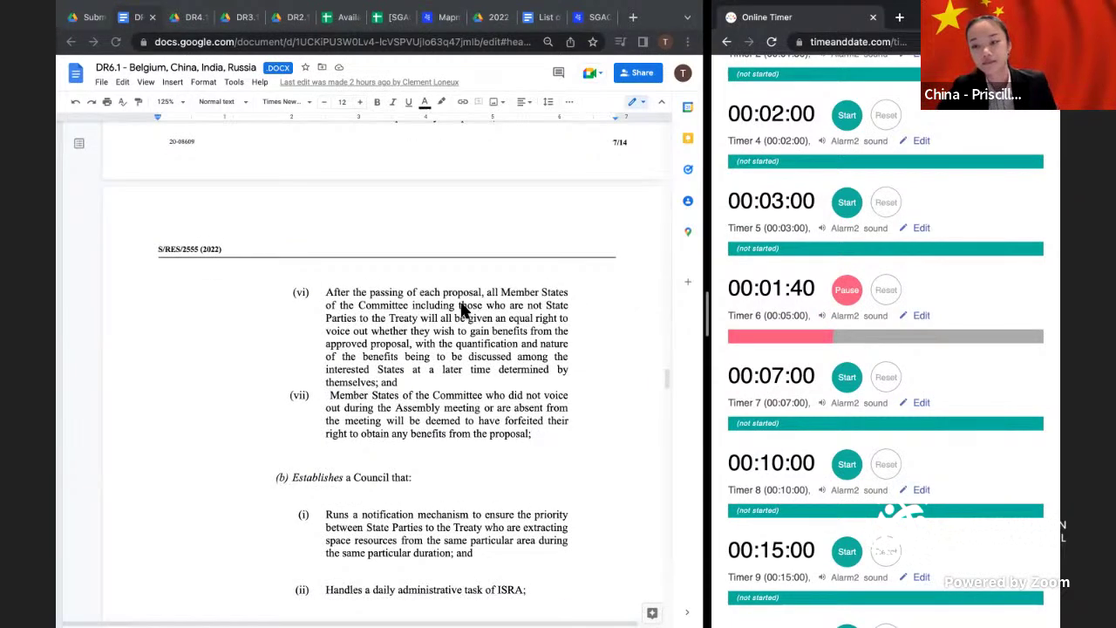
scroll(463, 311, "down", 1)
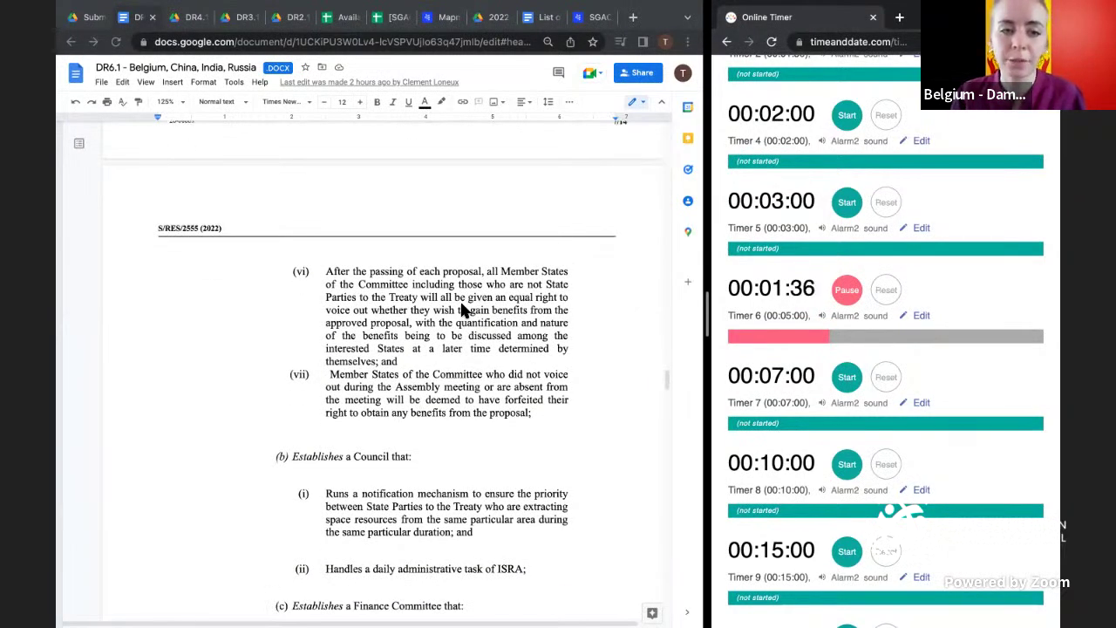
scroll(463, 311, "down", 1)
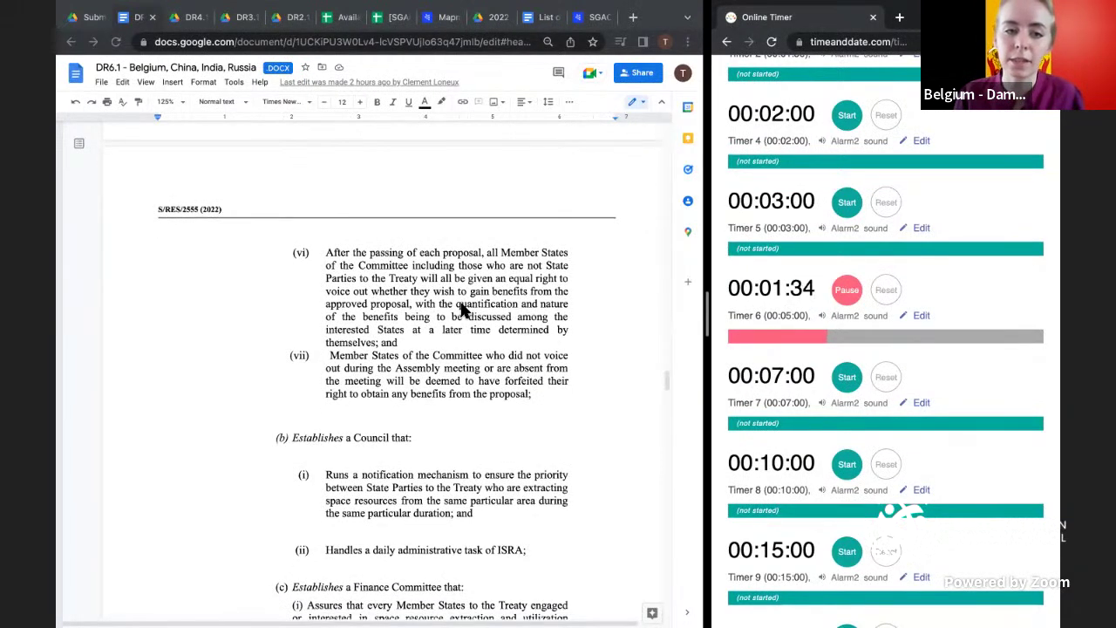
- Review the Council's tasks in (b) and the Finance Committee provisions in (c), points (i) to (iii)
scroll(463, 311, "down", 4)
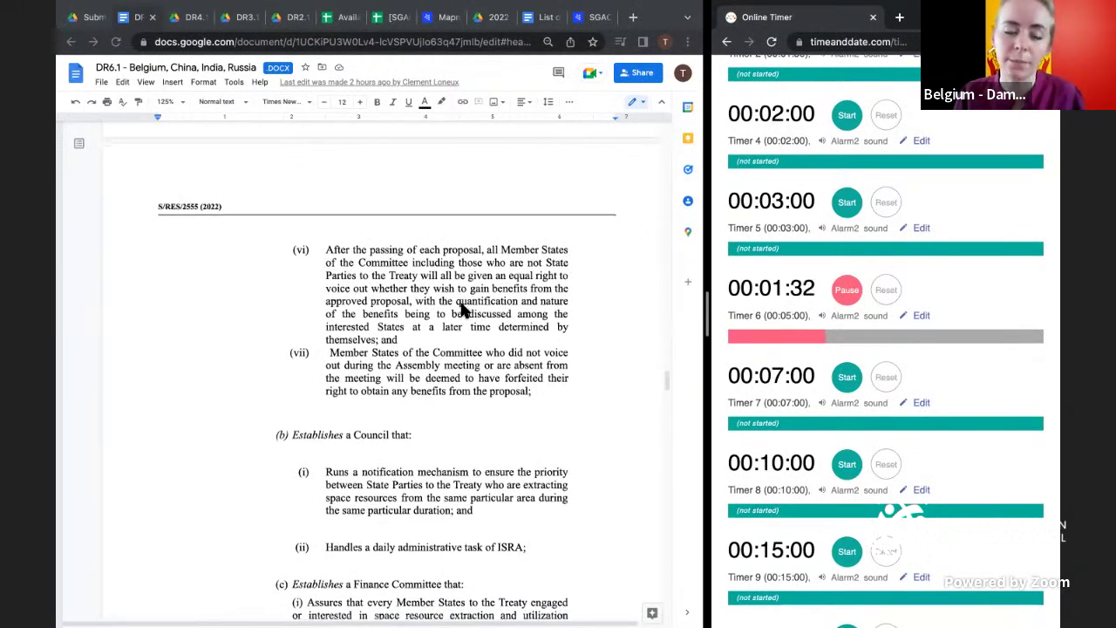
scroll(463, 311, "down", 5)
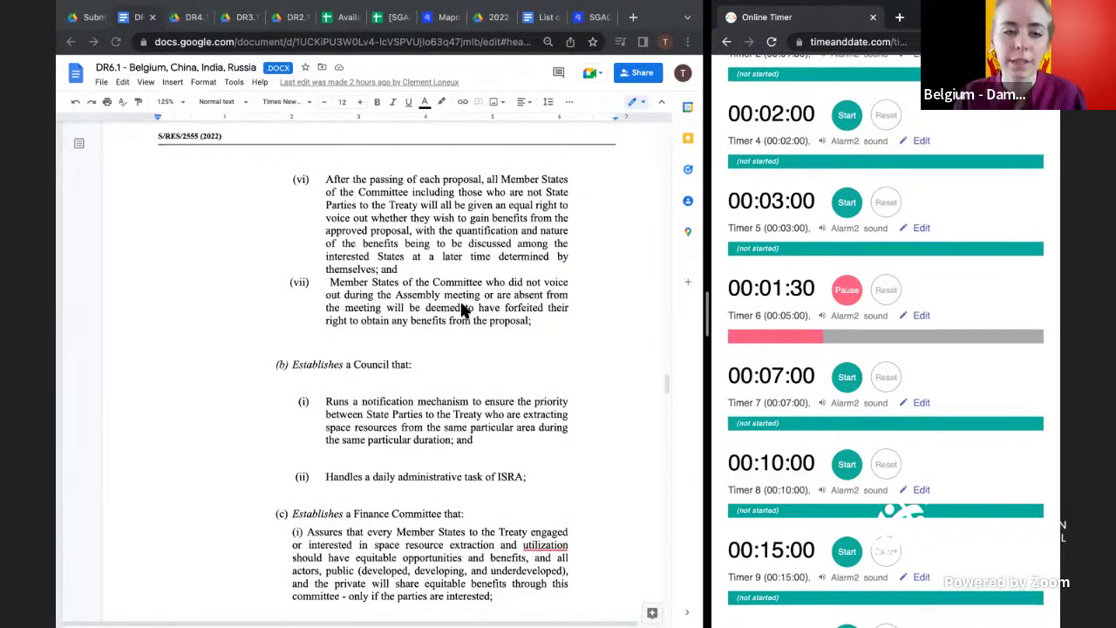
scroll(463, 311, "down", 6)
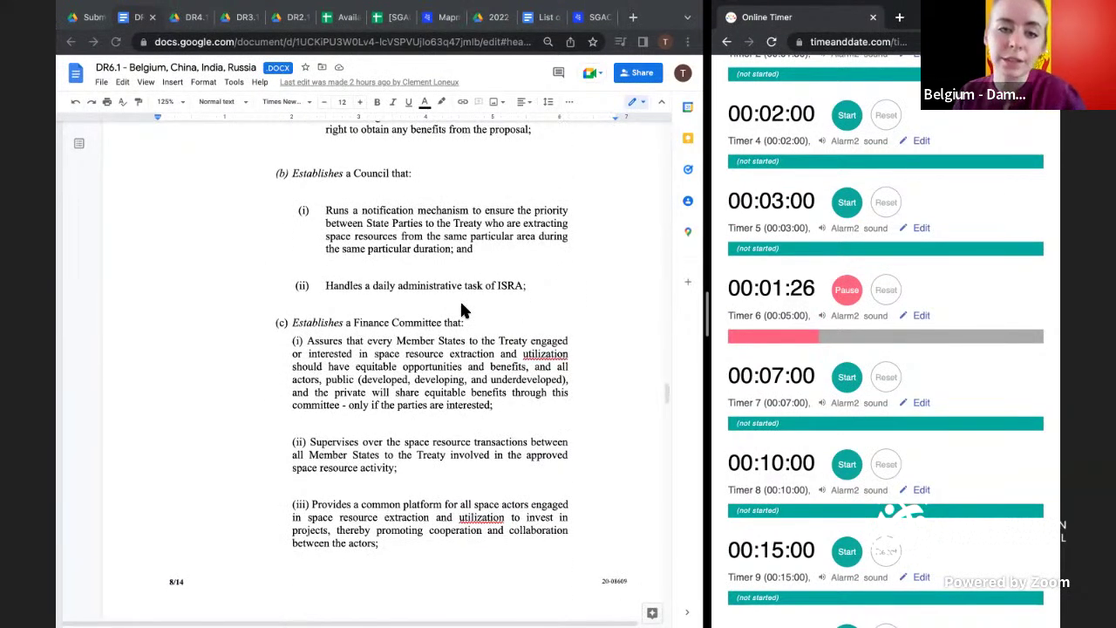
scroll(463, 312, "down", 1)
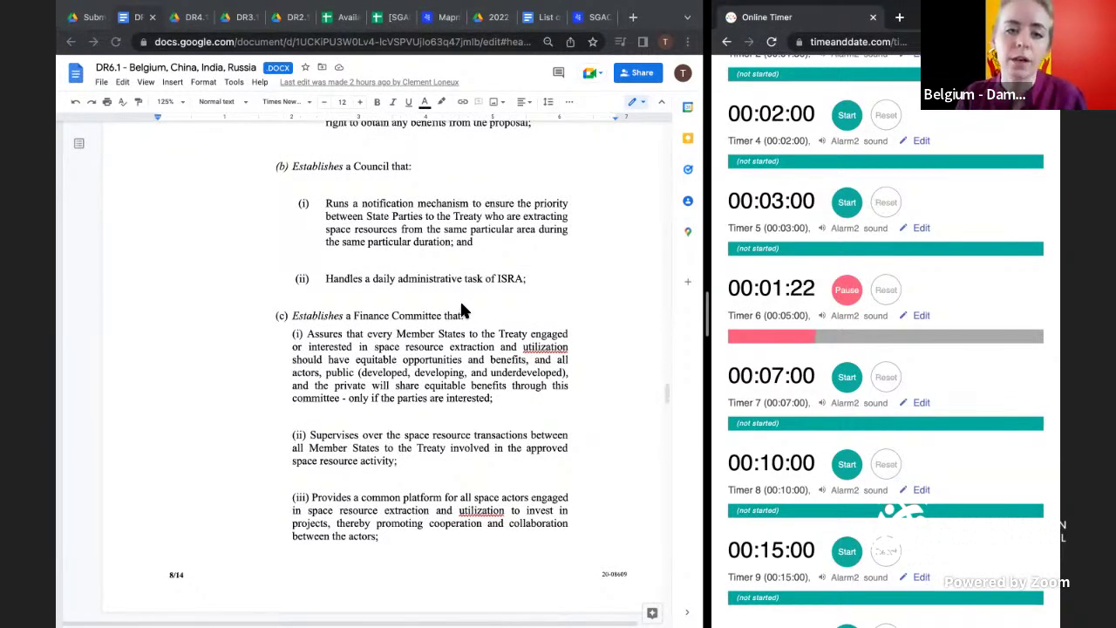
scroll(463, 311, "down", 1)
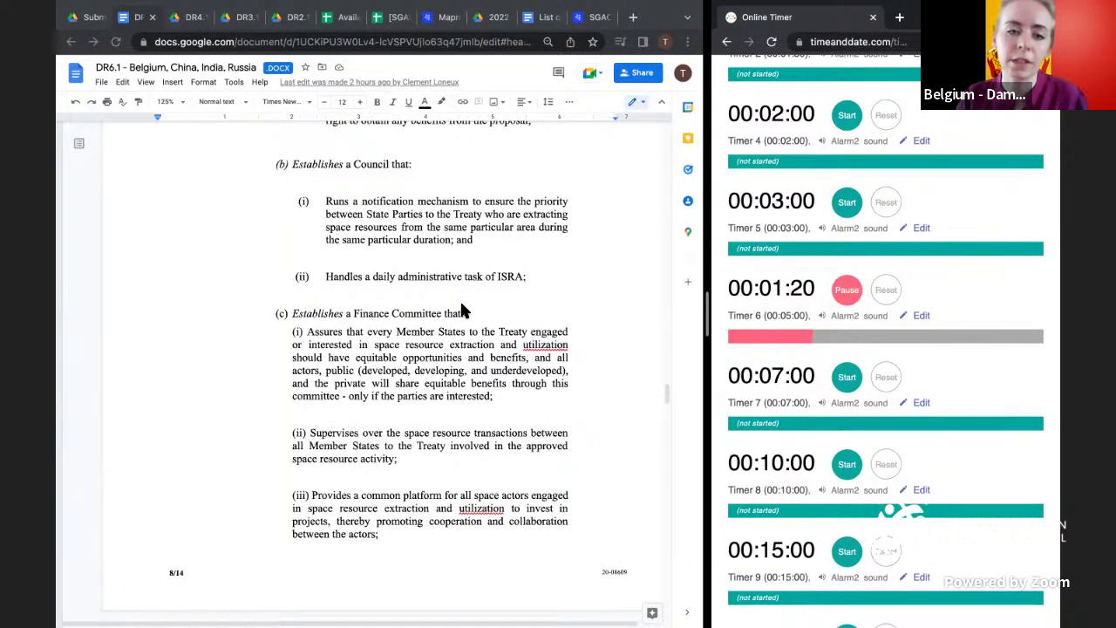
scroll(463, 311, "down", 1)
scroll(463, 311, "down", 1)
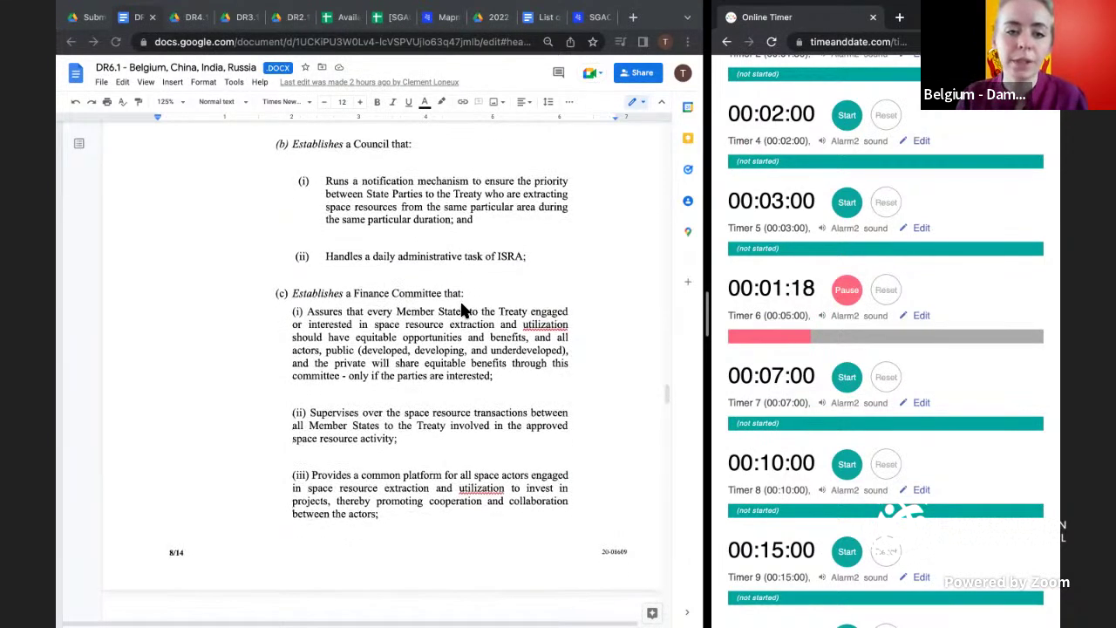
scroll(463, 312, "down", 1)
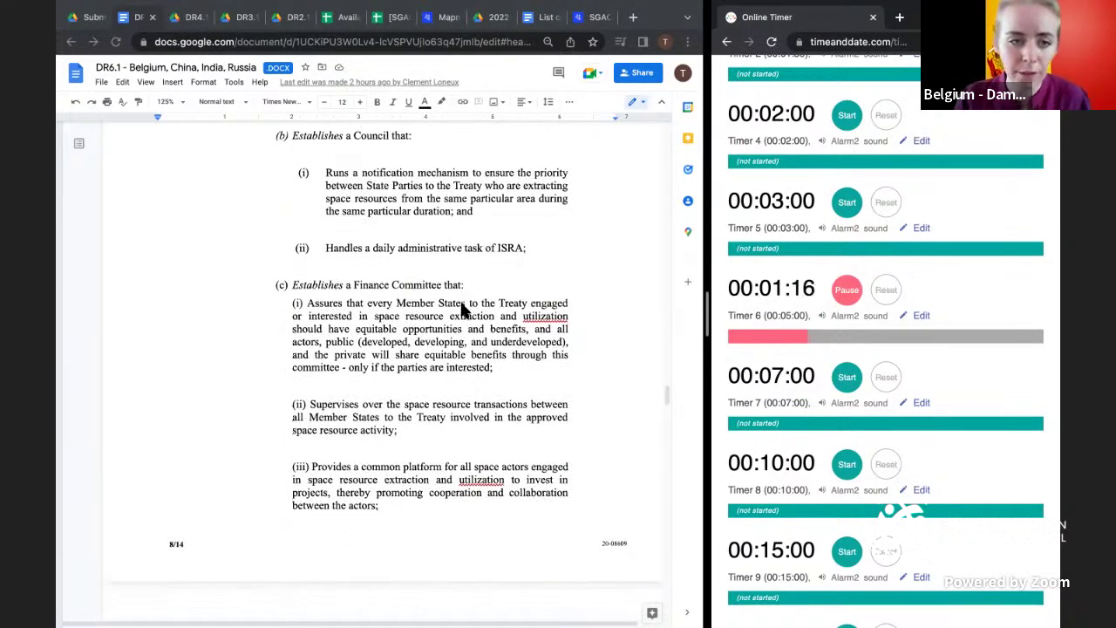
- Review the Finance Committee provisions in (c), points (i) to (iii), continuing to point (iv) on capital investments
scroll(462, 311, "down", 5)
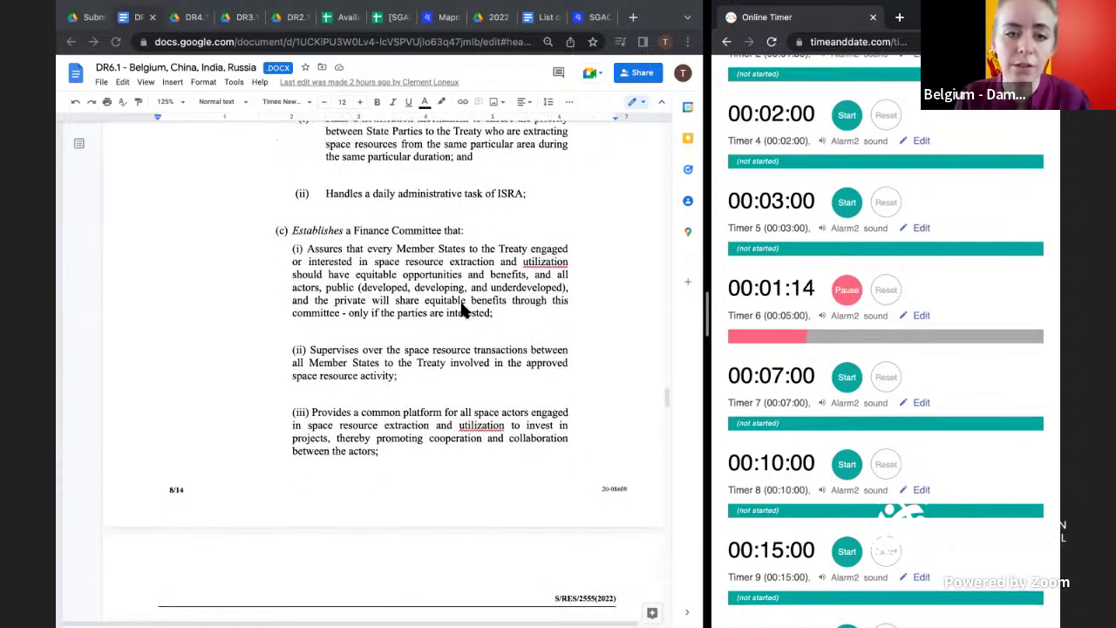
scroll(463, 312, "down", 2)
scroll(462, 310, "down", 1)
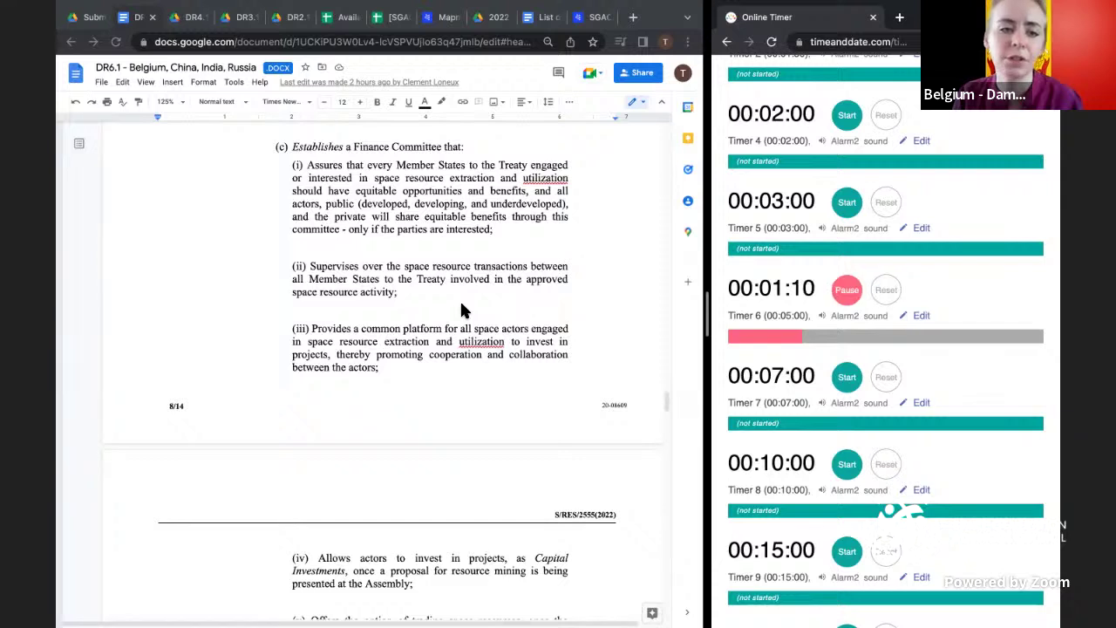
scroll(462, 307, "down", 3)
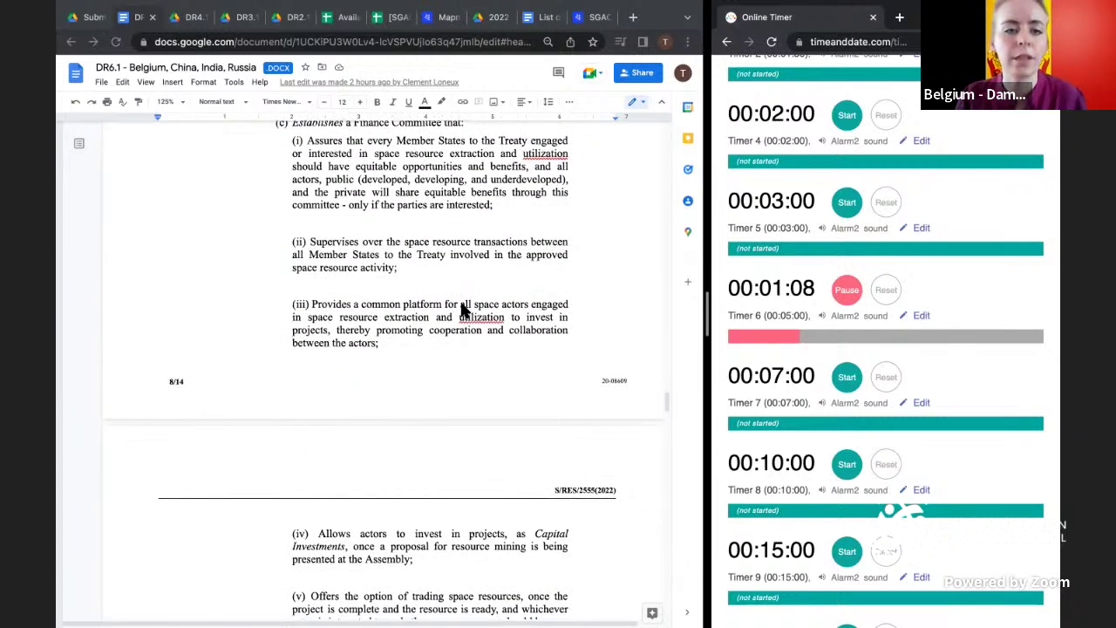
scroll(463, 310, "down", 1)
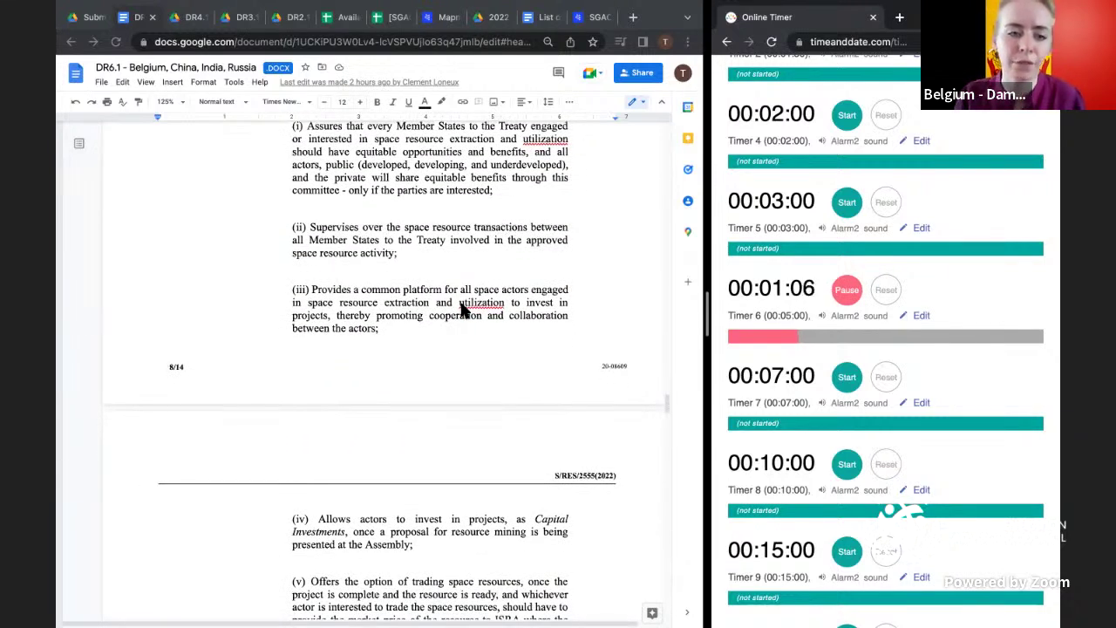
scroll(462, 309, "down", 3)
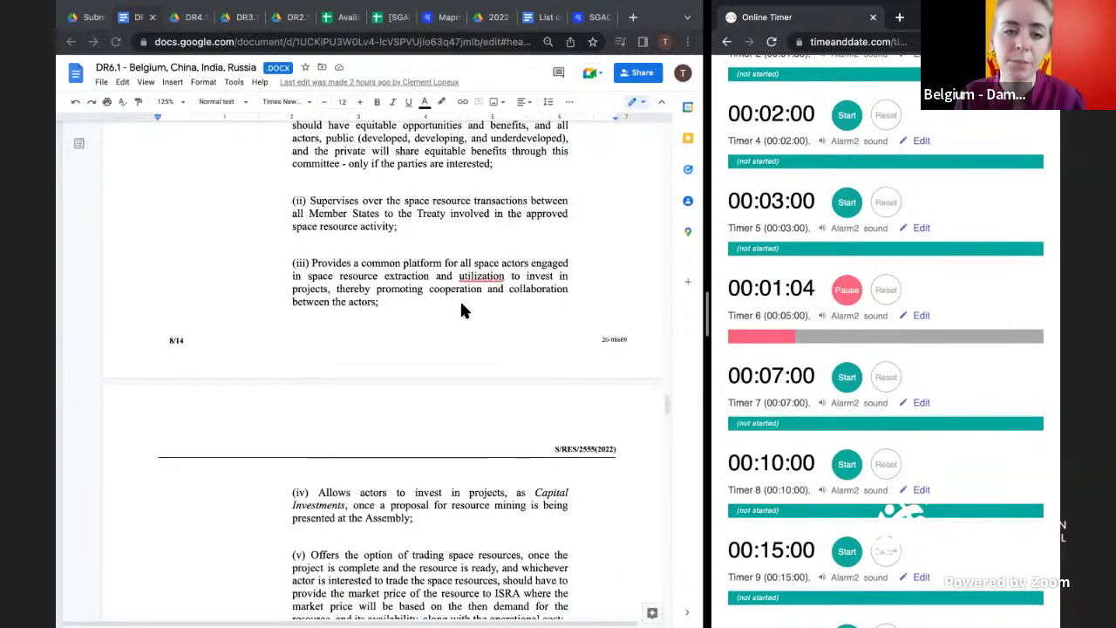
scroll(462, 308, "down", 4)
scroll(462, 311, "down", 1)
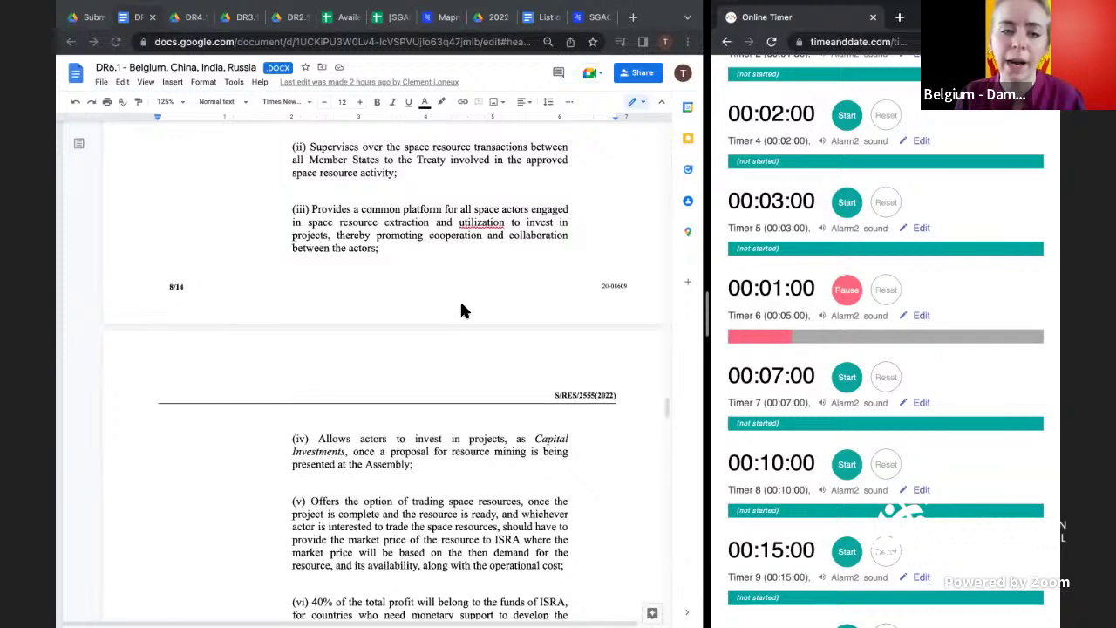
- Examine Finance Committee points (iv) to (vi) on capital investments, trading space resources and ISRA's share of the profit
scroll(462, 311, "down", 1)
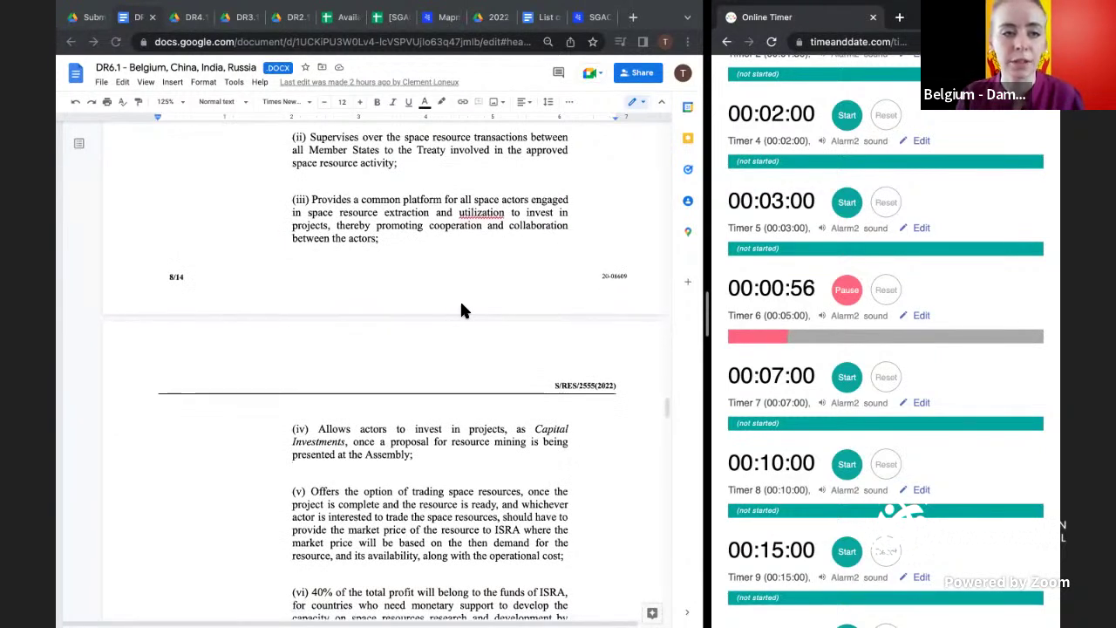
scroll(462, 311, "down", 2)
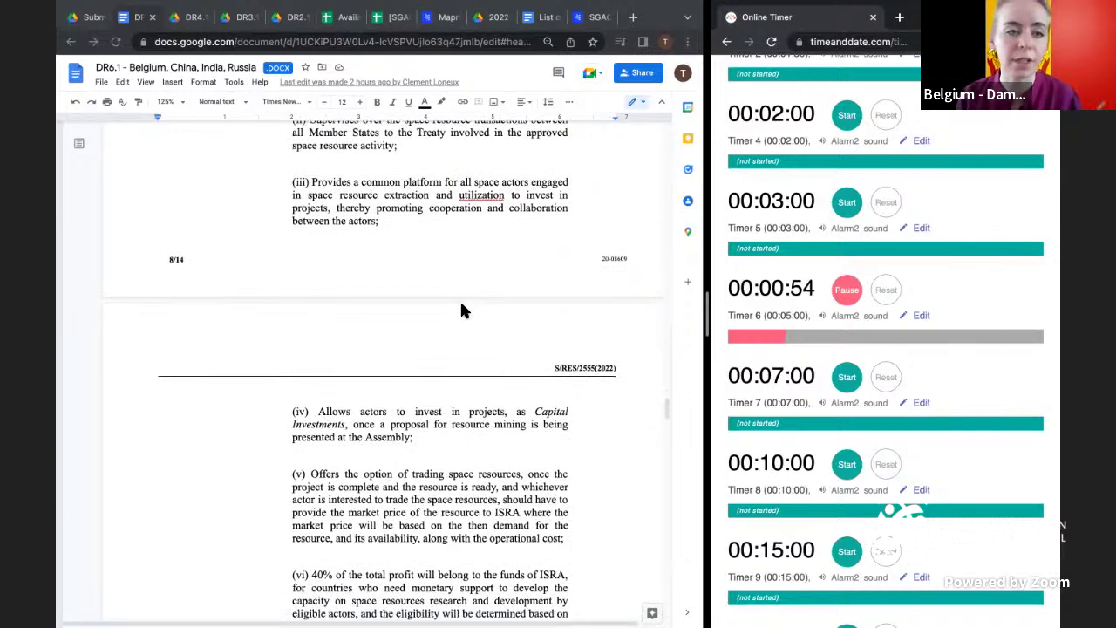
scroll(462, 311, "down", 3)
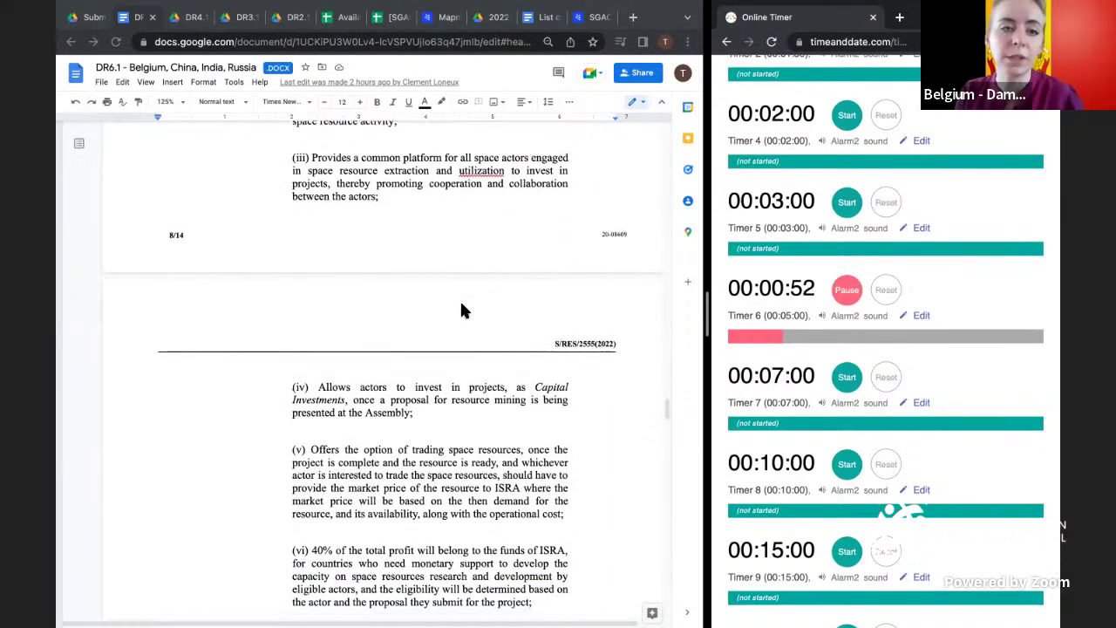
scroll(462, 310, "down", 1)
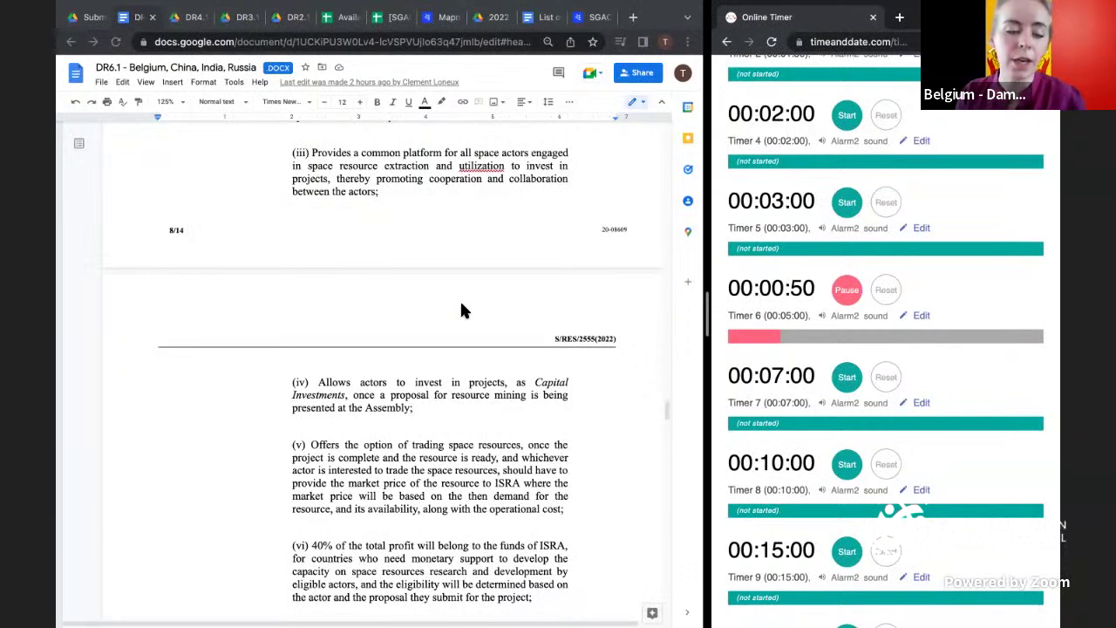
scroll(462, 310, "down", 1)
scroll(463, 311, "down", 3)
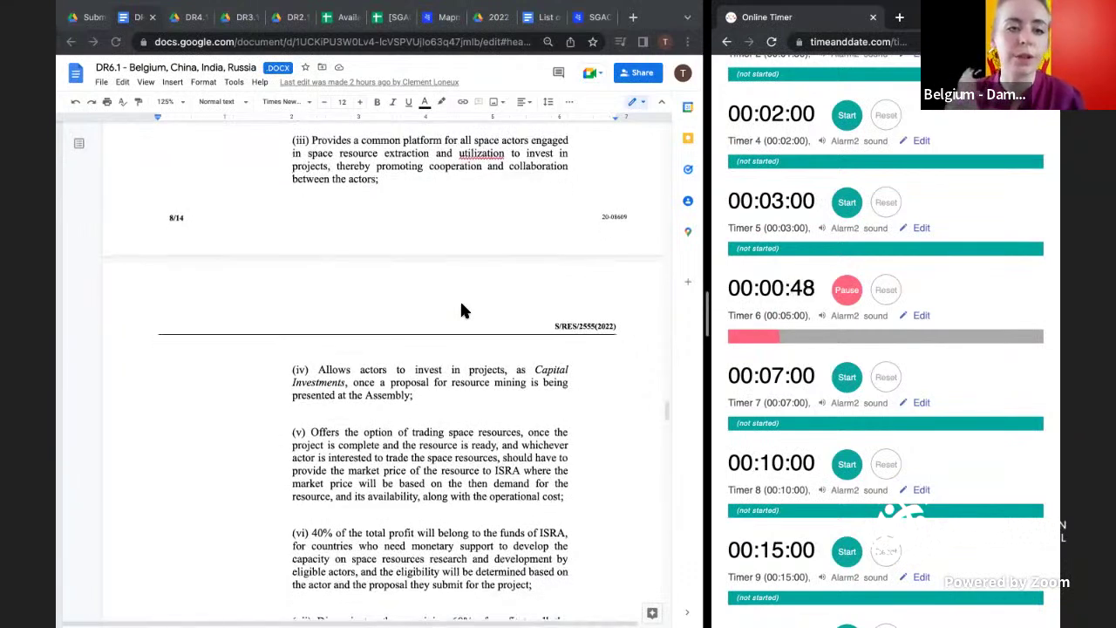
scroll(462, 311, "down", 1)
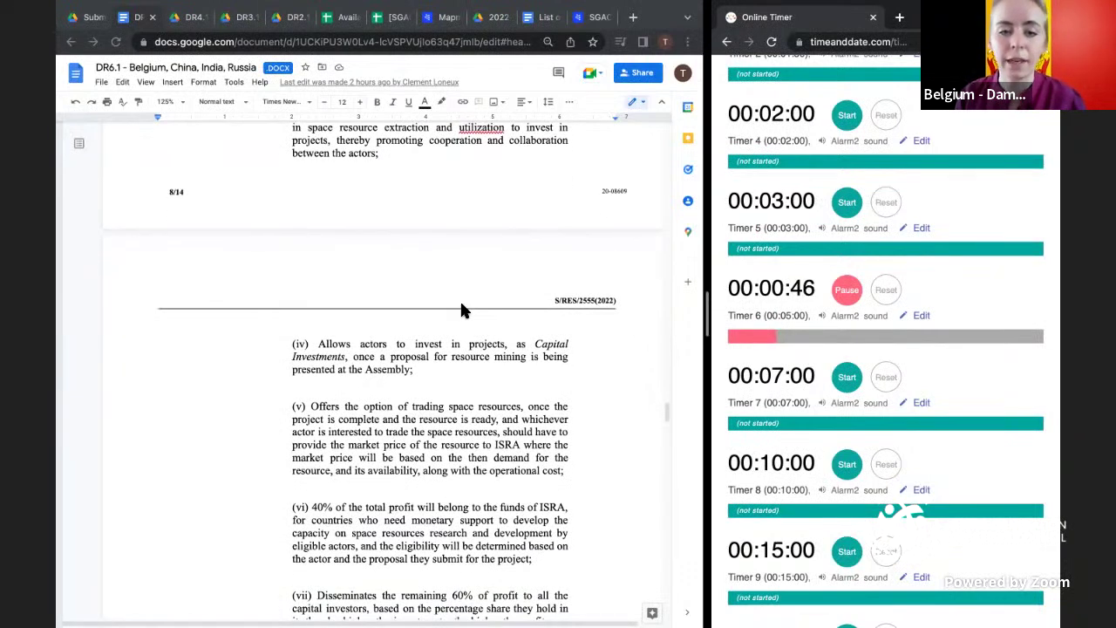
scroll(462, 310, "down", 4)
scroll(462, 310, "down", 9)
scroll(462, 310, "down", 11)
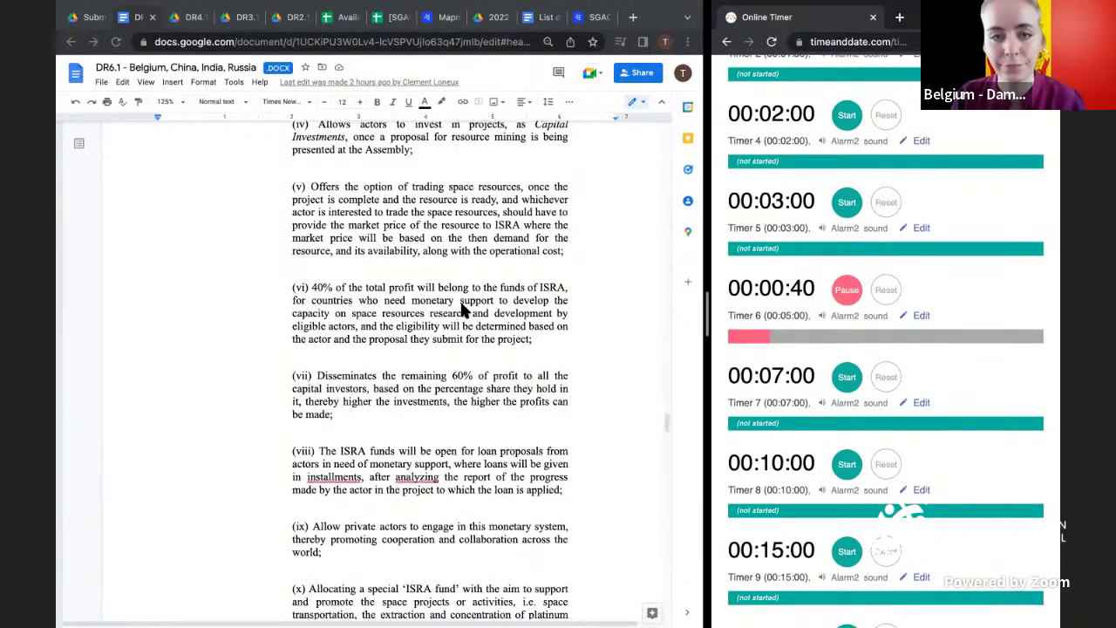
- Review Finance Committee points (vii) to (x) on profit distribution, loan proposals, private actors and the special 'ISRA fund'
scroll(462, 311, "down", 9)
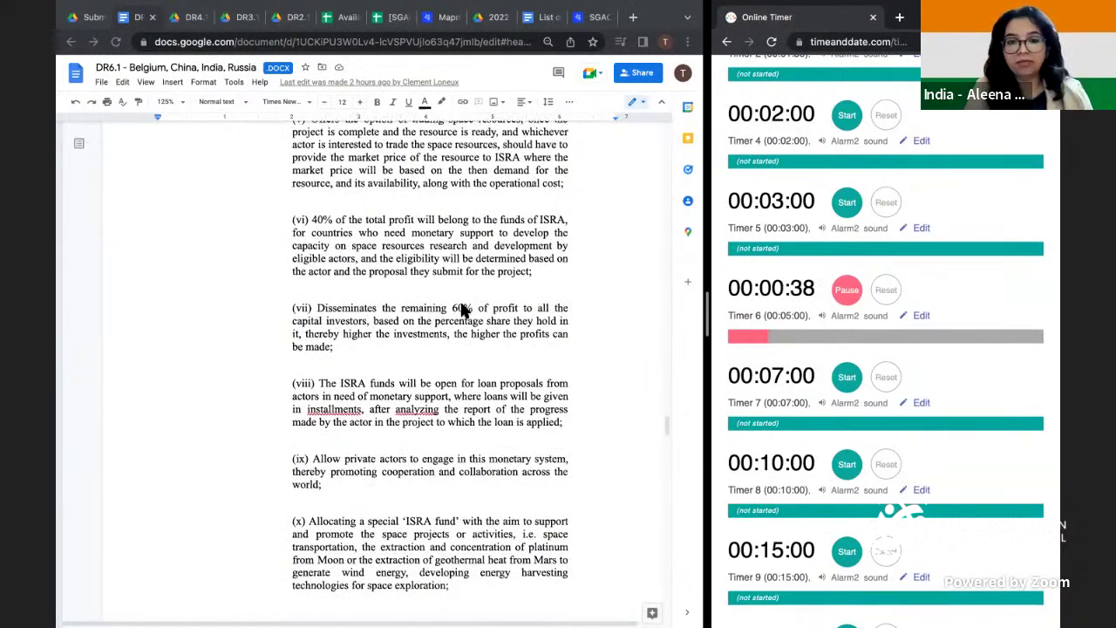
scroll(462, 311, "down", 7)
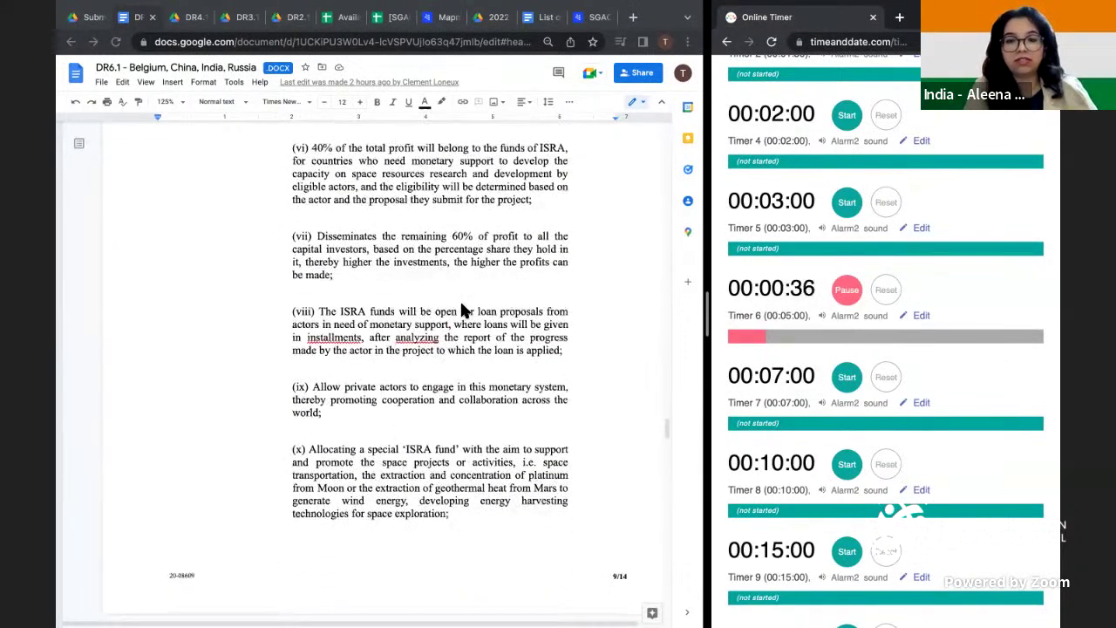
scroll(463, 310, "down", 4)
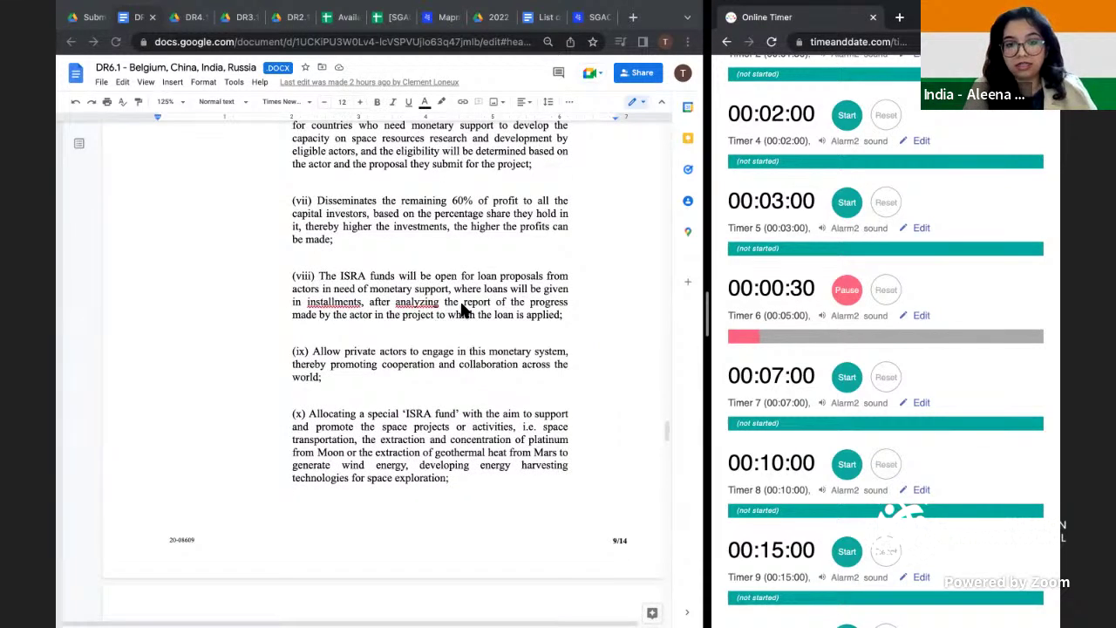
scroll(462, 309, "down", 3)
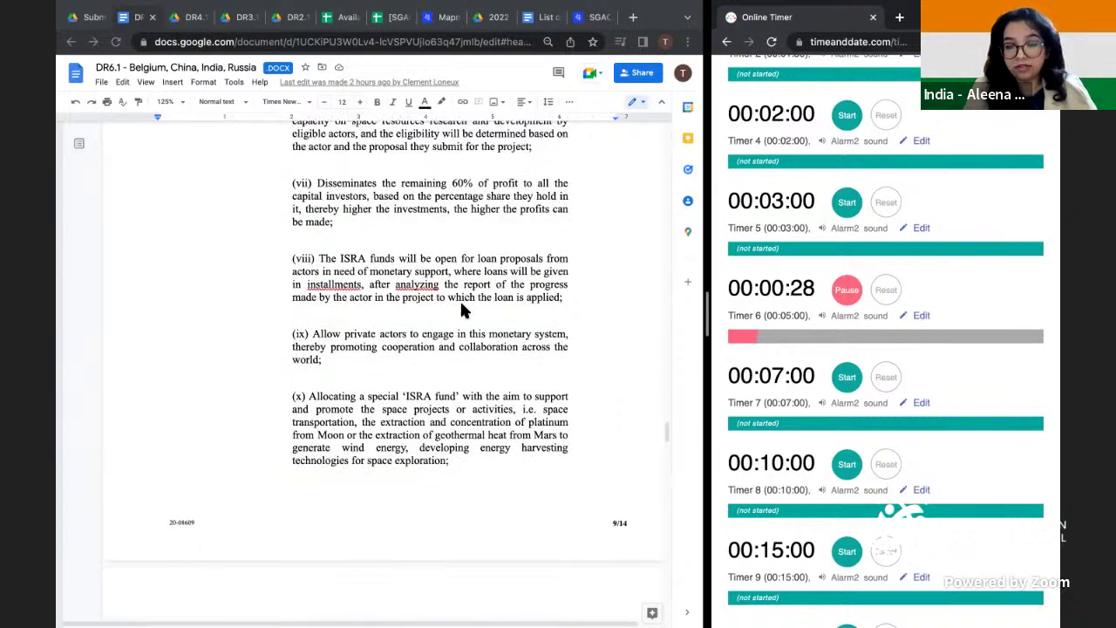
scroll(462, 307, "down", 1)
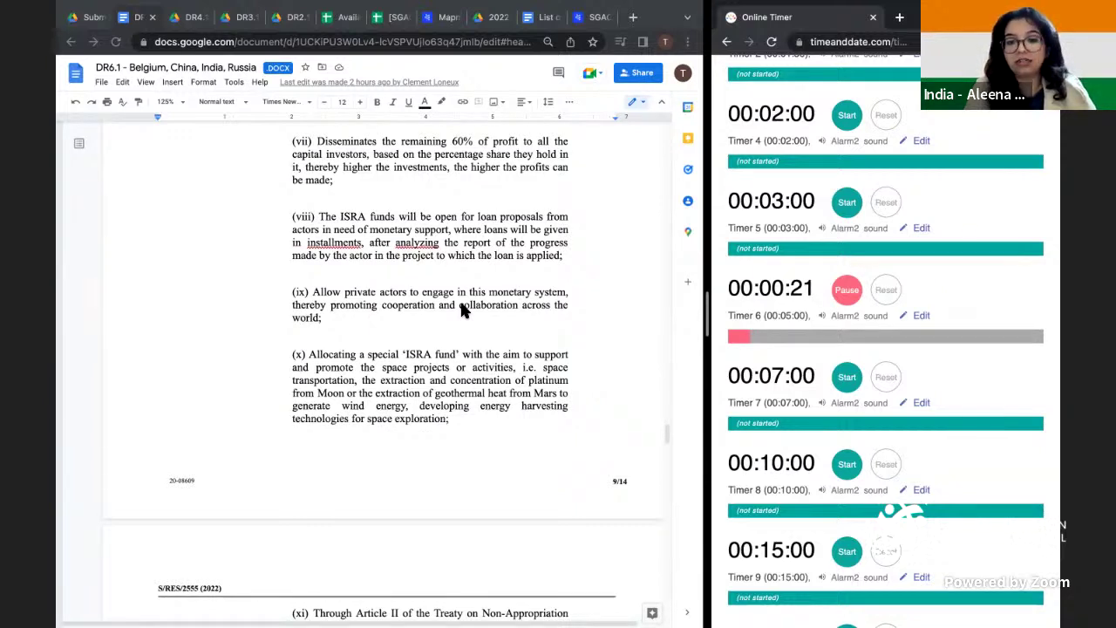
scroll(461, 306, "down", 1)
scroll(462, 304, "down", 1)
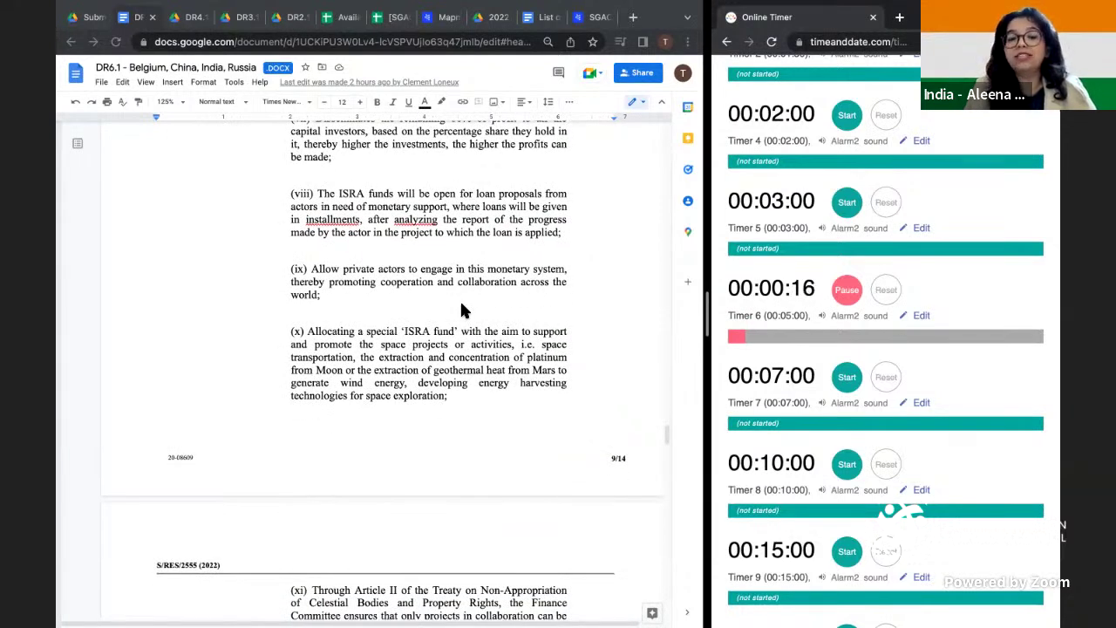
- Examine Finance Committee points (x) to (xii), continuing to the Supervising Committee provisions in (d)
scroll(462, 309, "down", 1)
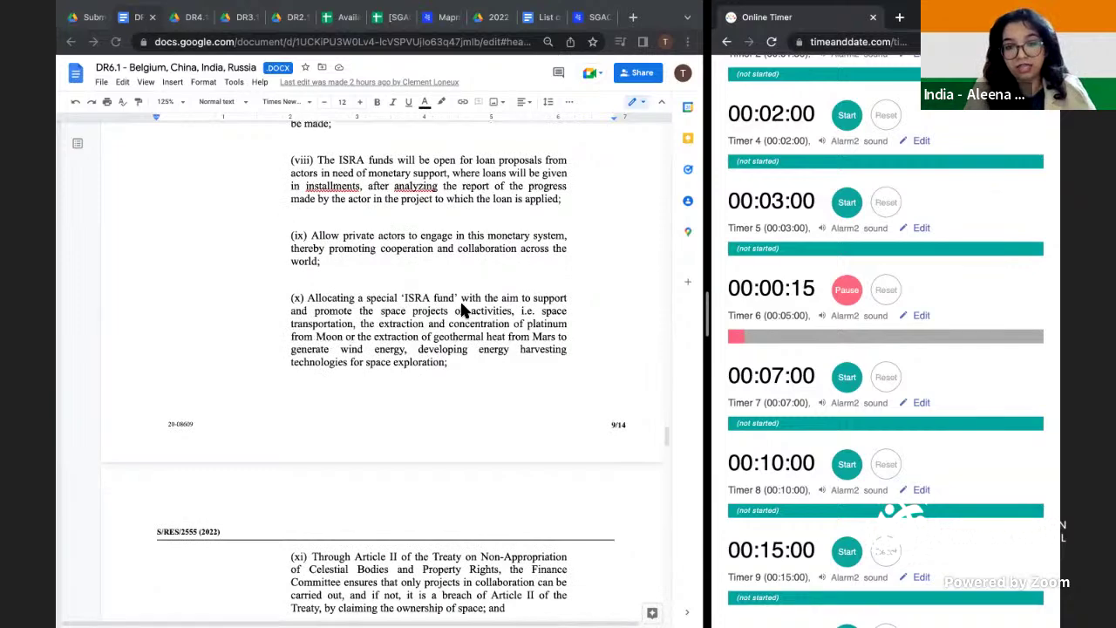
scroll(462, 309, "down", 1)
scroll(462, 310, "down", 1)
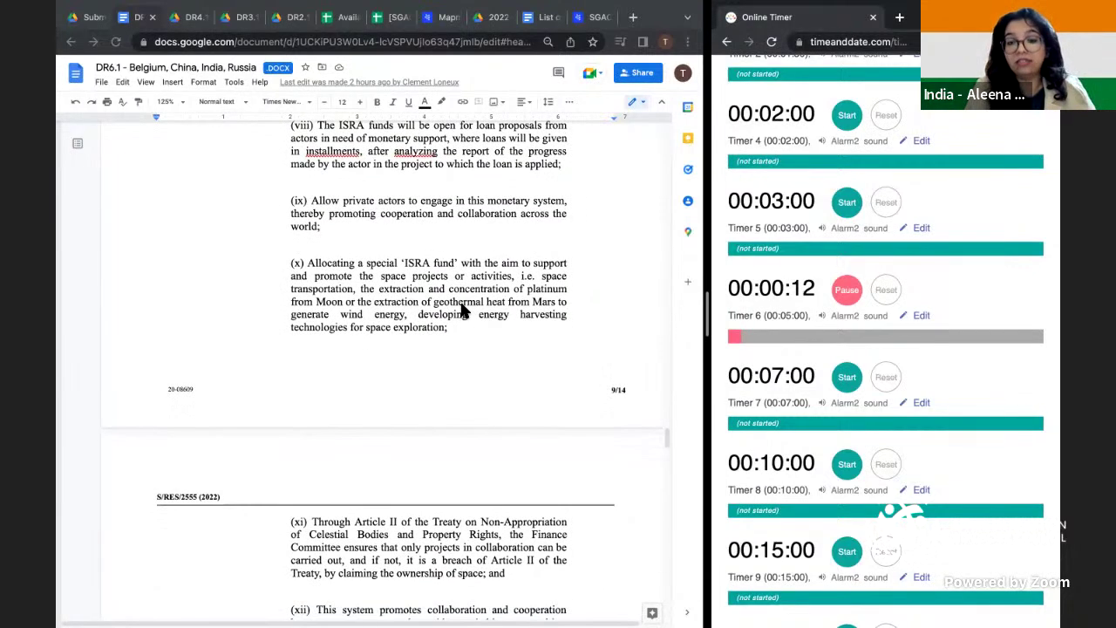
scroll(463, 310, "down", 1)
scroll(462, 309, "down", 4)
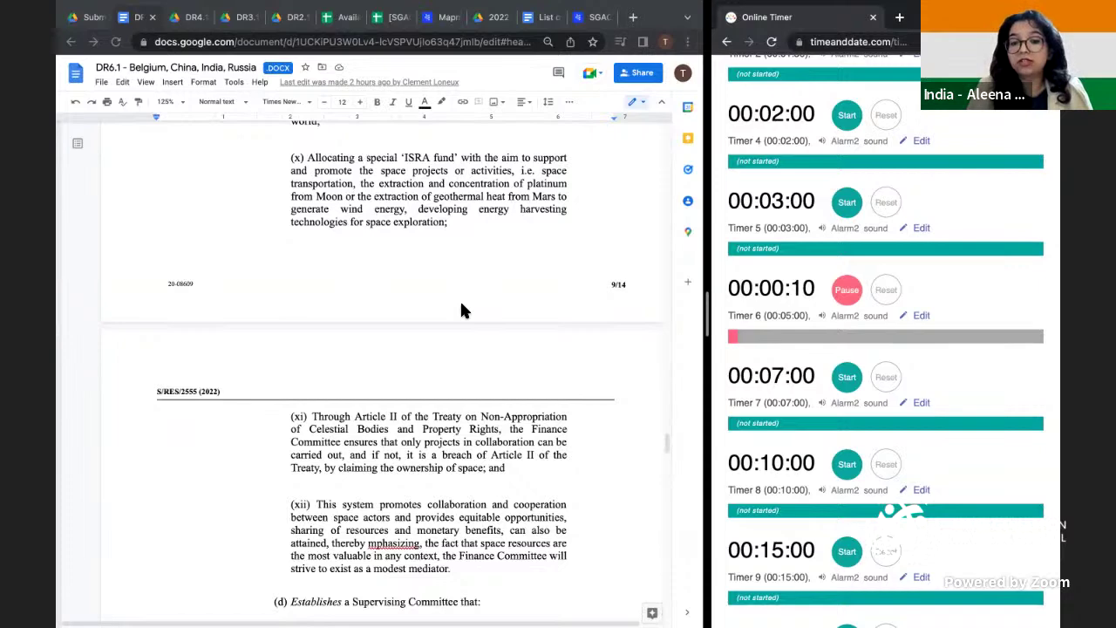
scroll(462, 310, "down", 9)
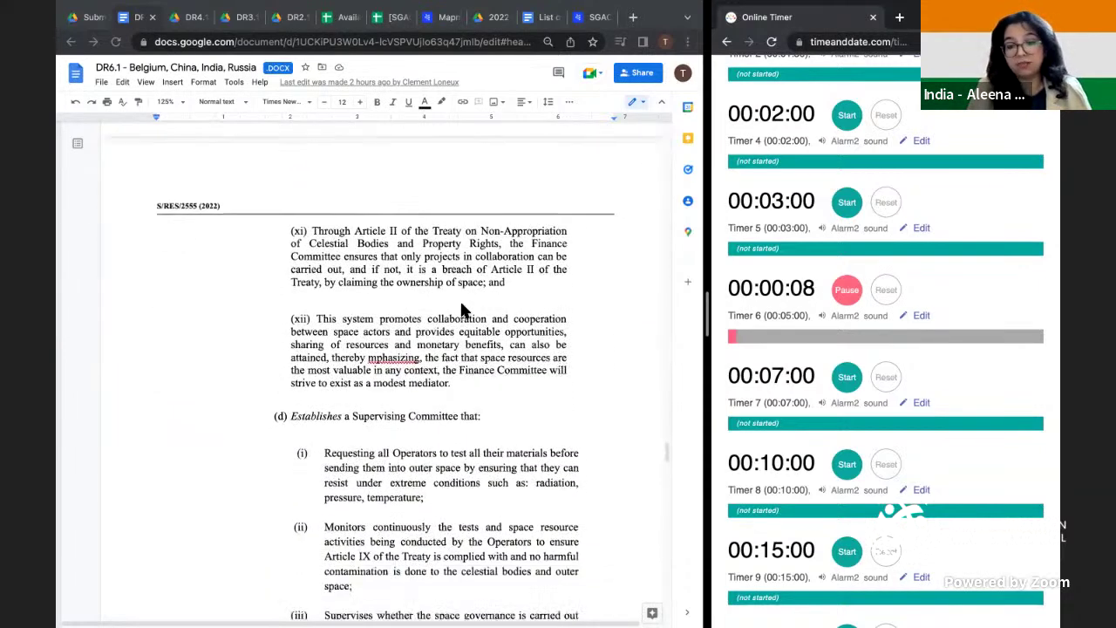
scroll(462, 310, "down", 6)
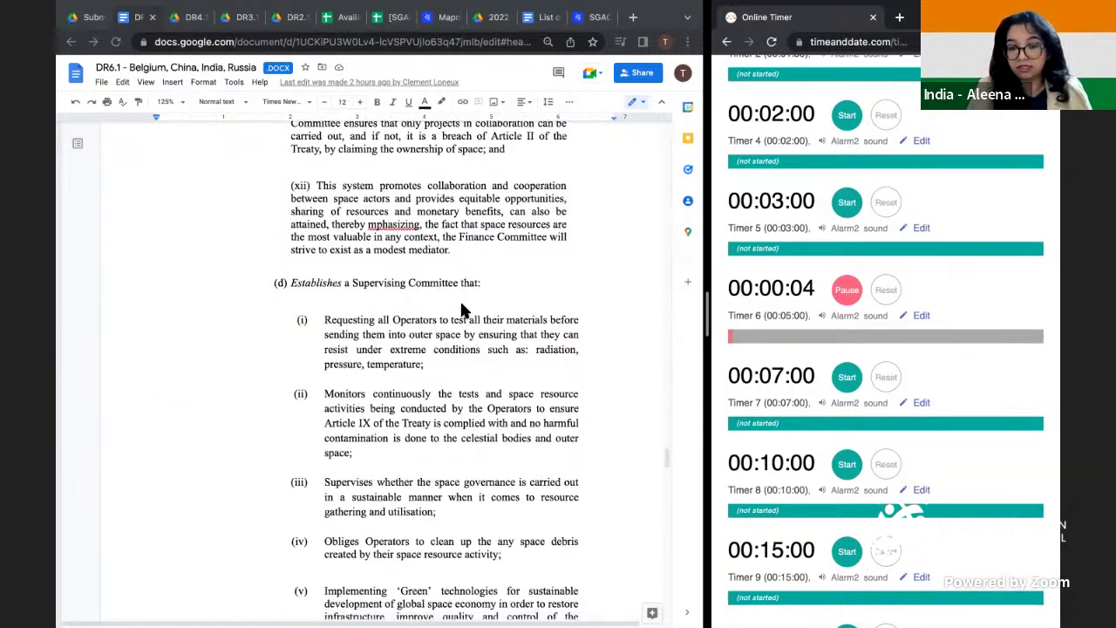
- Review the Supervising Committee's points (i) to (v) in (d), from material testing to 'Green' technologies
scroll(462, 311, "down", 1)
scroll(462, 310, "down", 1)
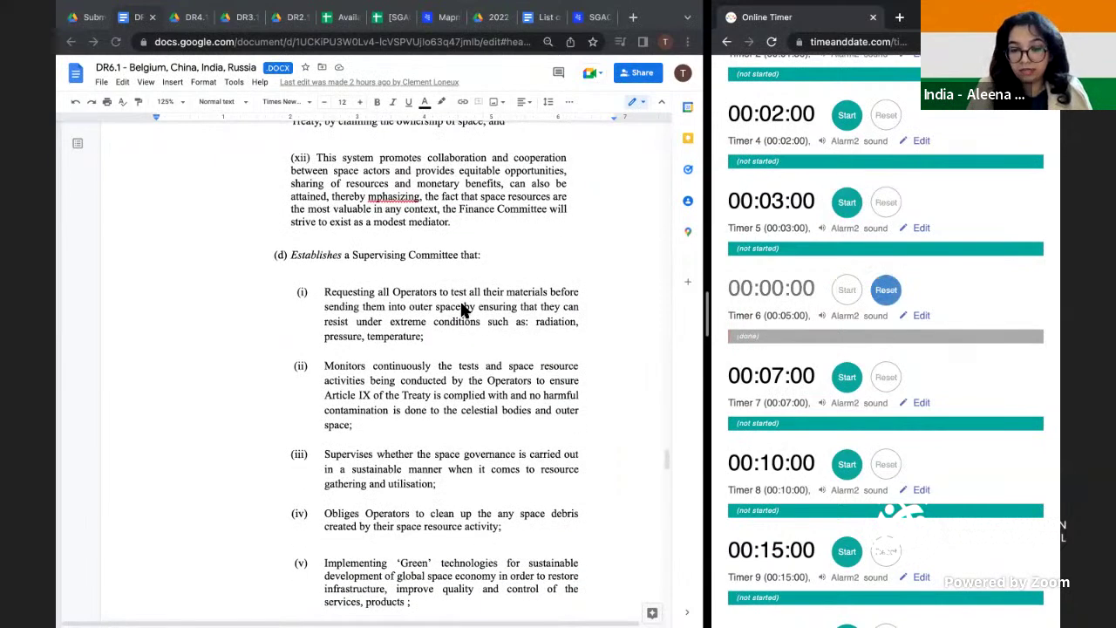
scroll(463, 308, "down", 3)
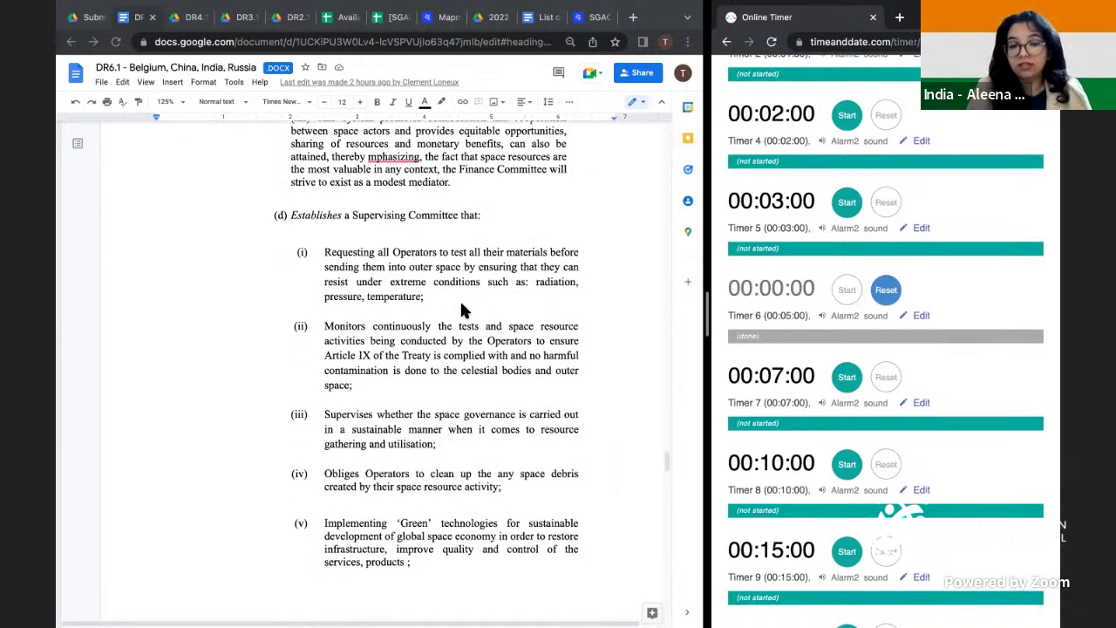
scroll(462, 310, "down", 1)
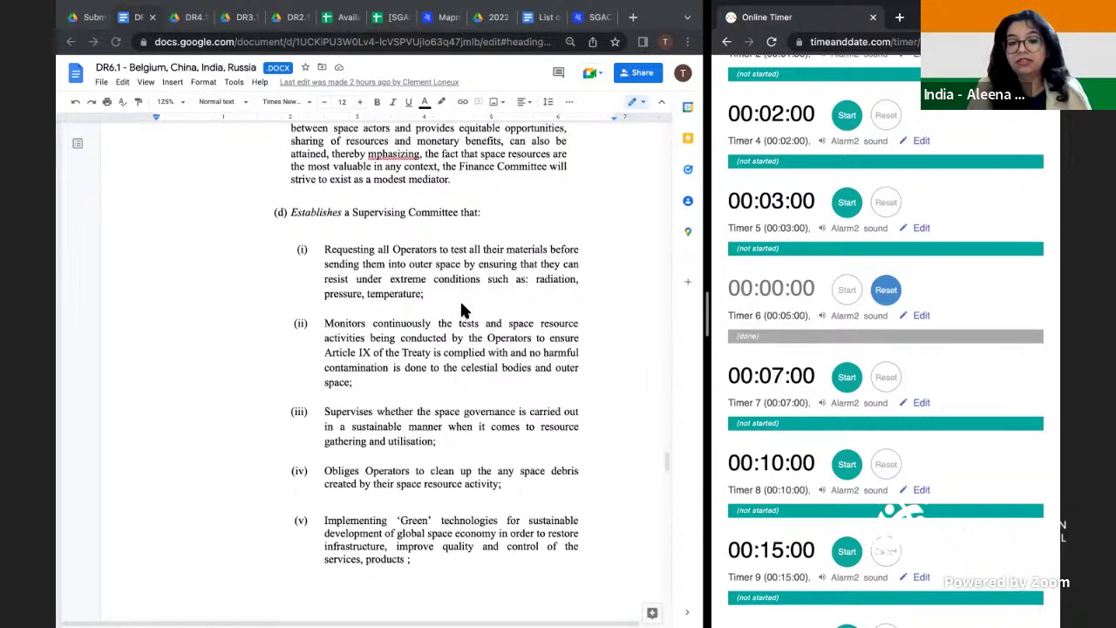
scroll(462, 311, "down", 1)
scroll(462, 310, "down", 1)
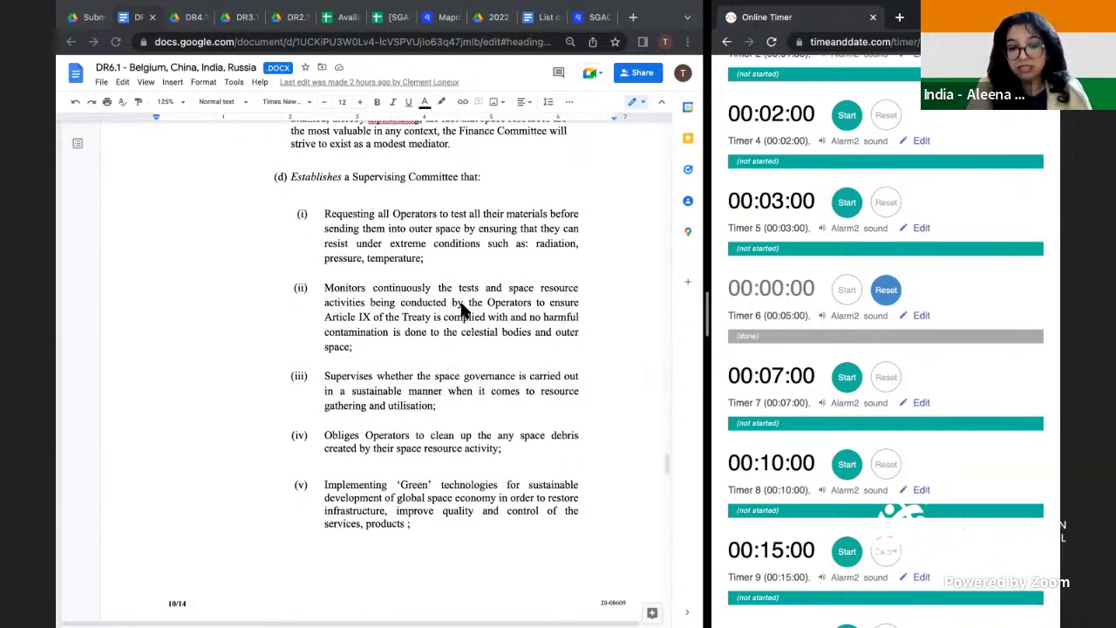
scroll(462, 310, "down", 1)
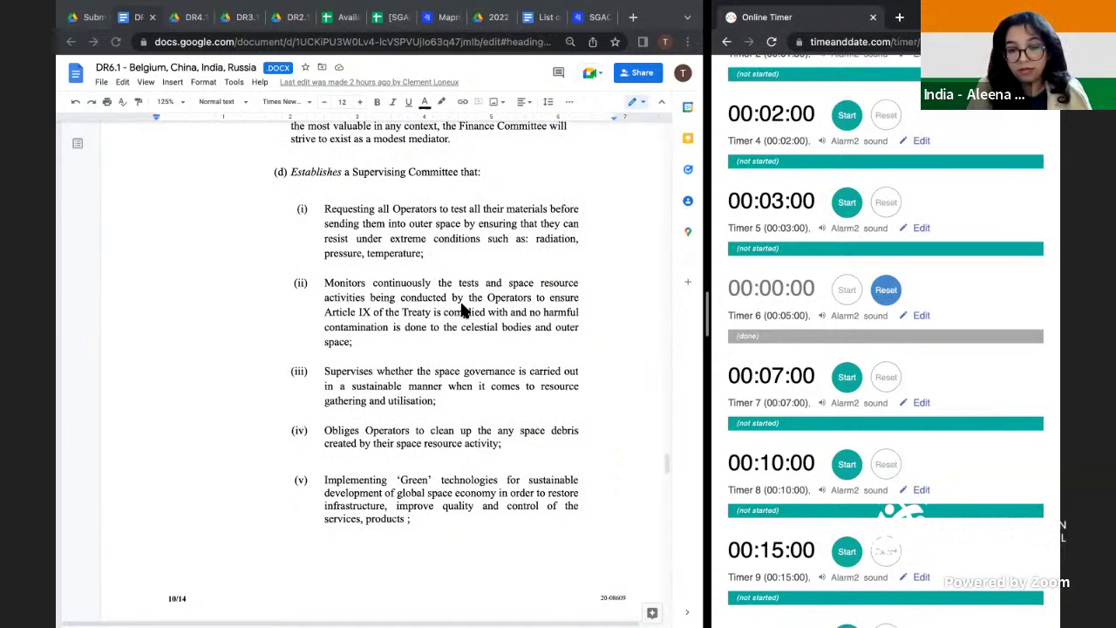
scroll(462, 310, "down", 1)
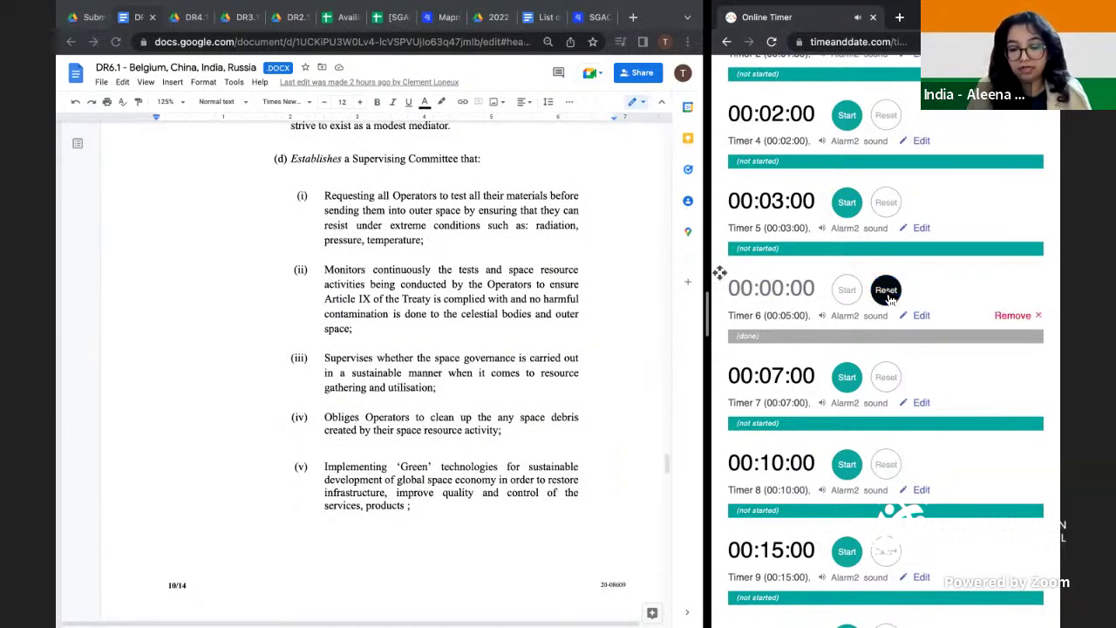
- Lower the computer's sound volume while the alarm of the five-minute timer sounds
key("XF86AudioRaiseVolume")
key("XF86AudioLowerVolume")
key("XF86AudioLowerVolume")
key("XF86AudioLowerVolume")
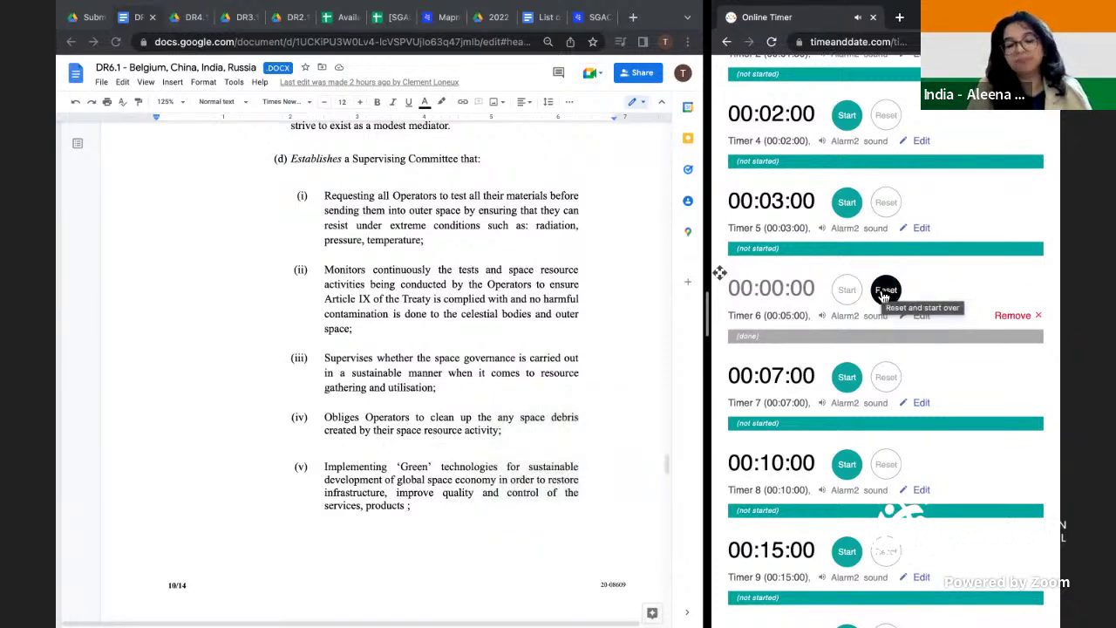
- Check the Supervising Committee's points (i) to (v) again and look over the shorter timers above the five-minute one
scroll(569, 327, "down", 1)
scroll(571, 332, "down", 2)
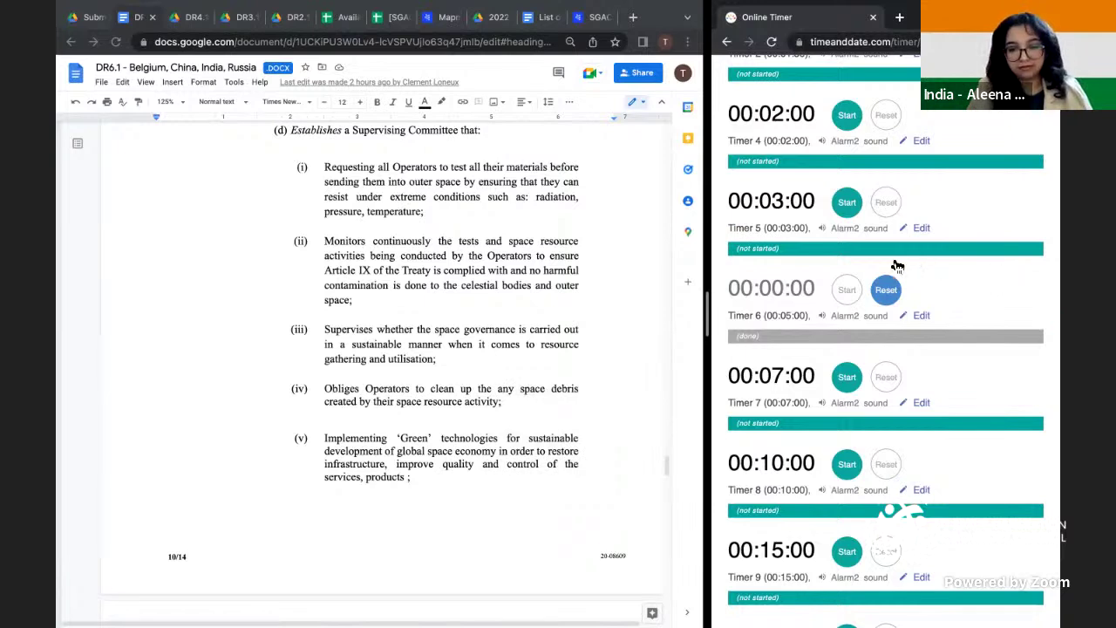
mouse_move(789, 312)
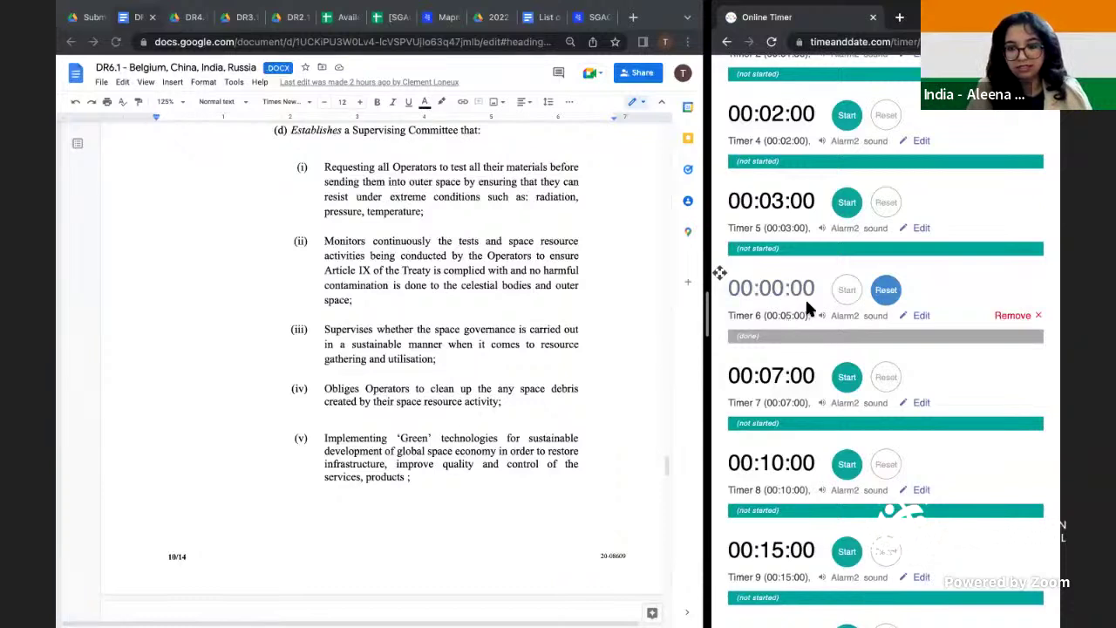
scroll(807, 312, "up", 1)
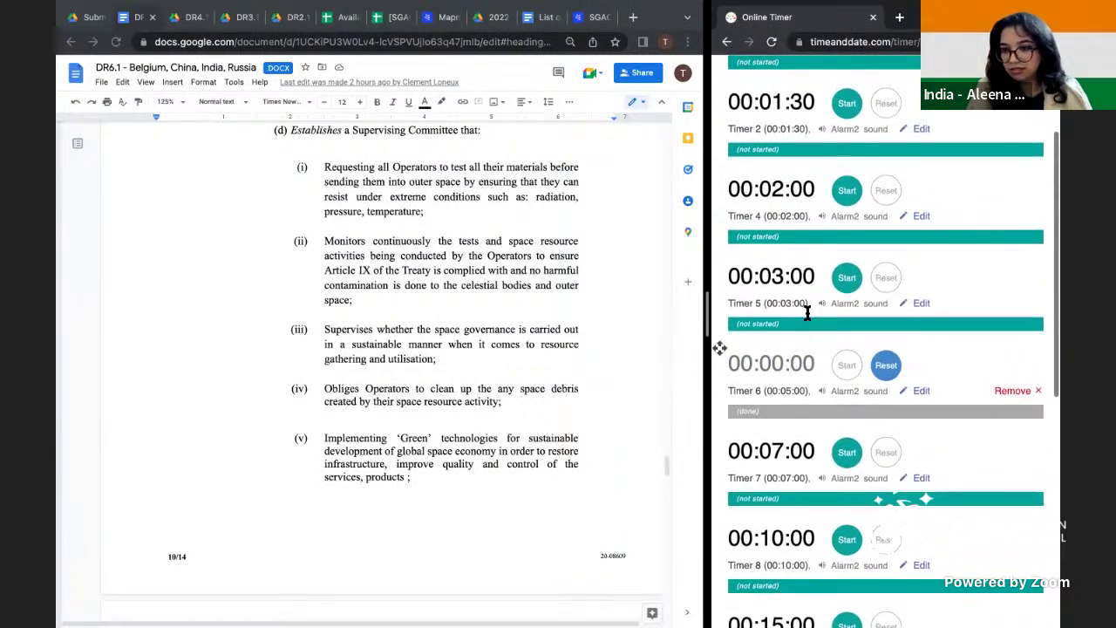
scroll(807, 312, "up", 1)
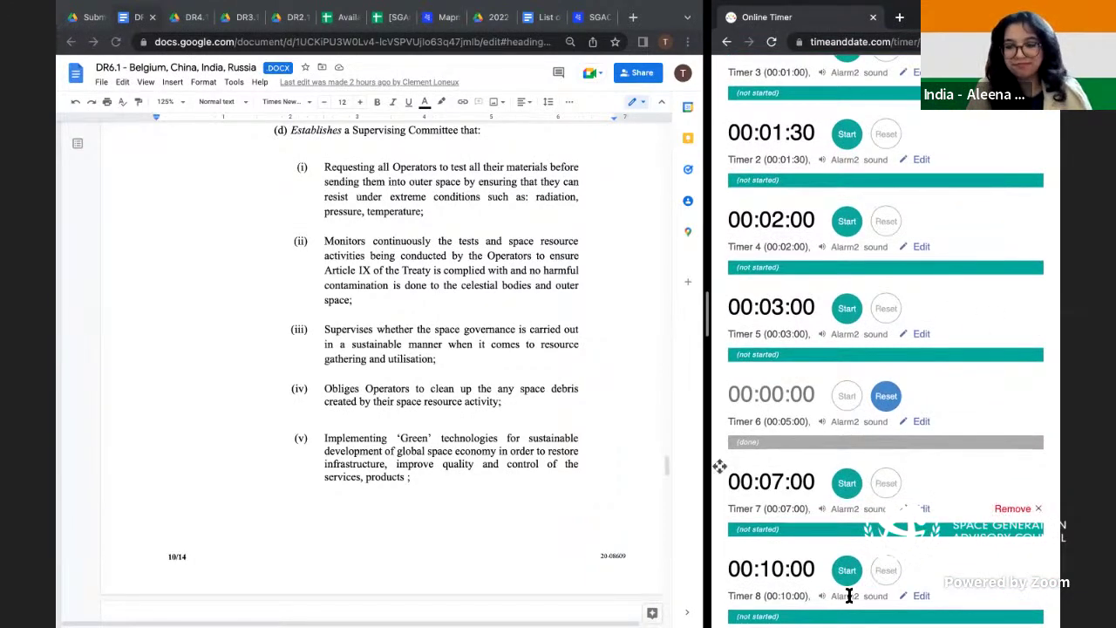
- Start the two-minute countdown timer for the speech's extra time
scroll(750, 514, "down", 1)
scroll(760, 535, "down", 1)
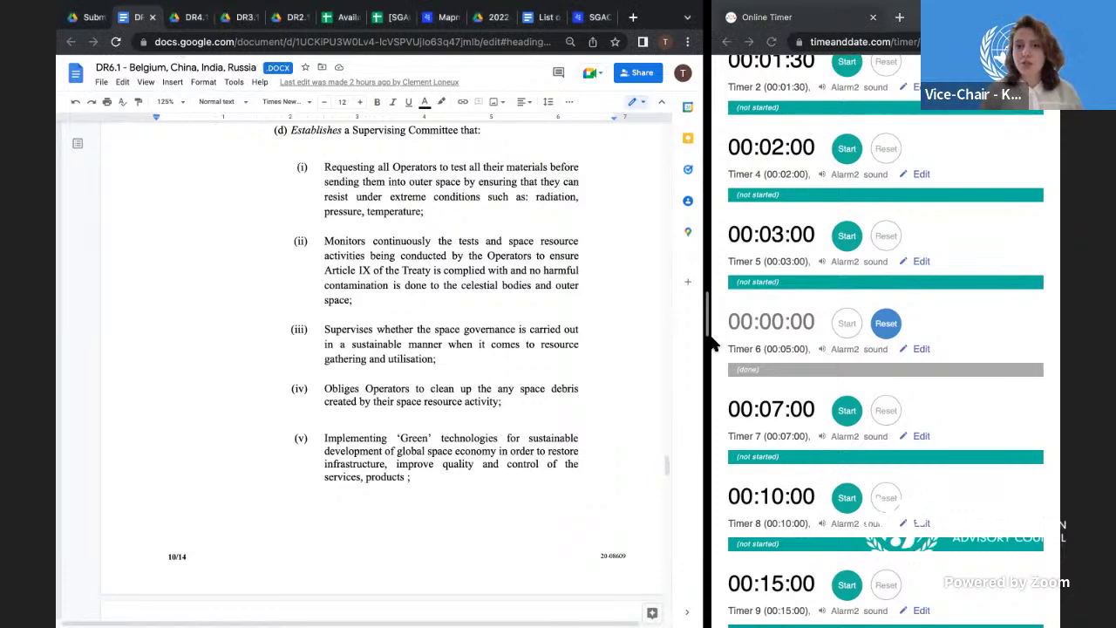
scroll(812, 253, "up", 1)
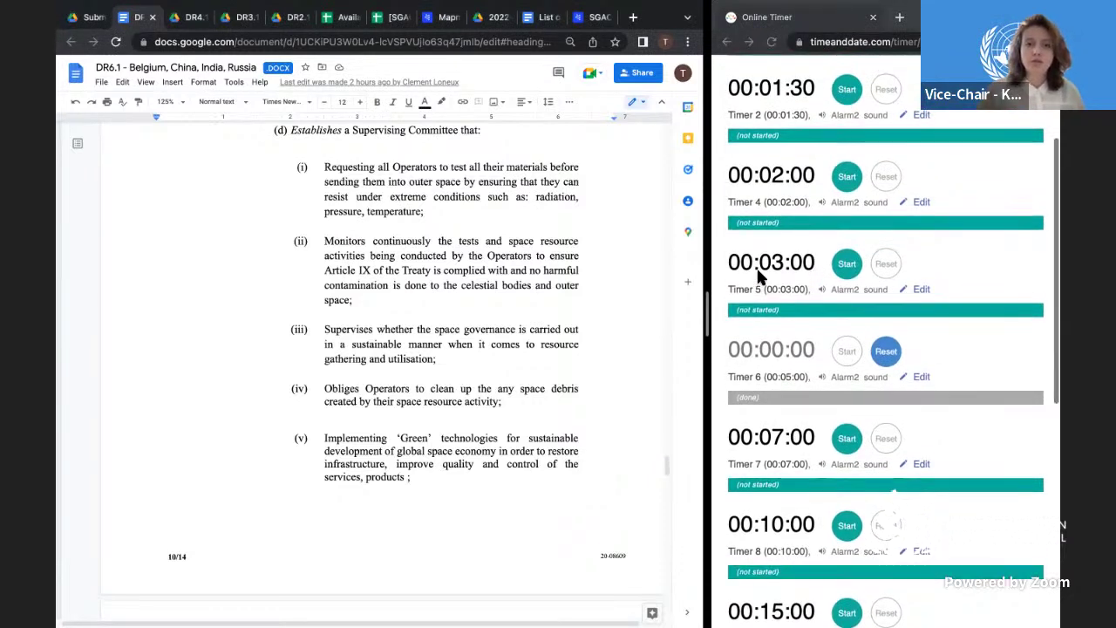
left_click(801, 187)
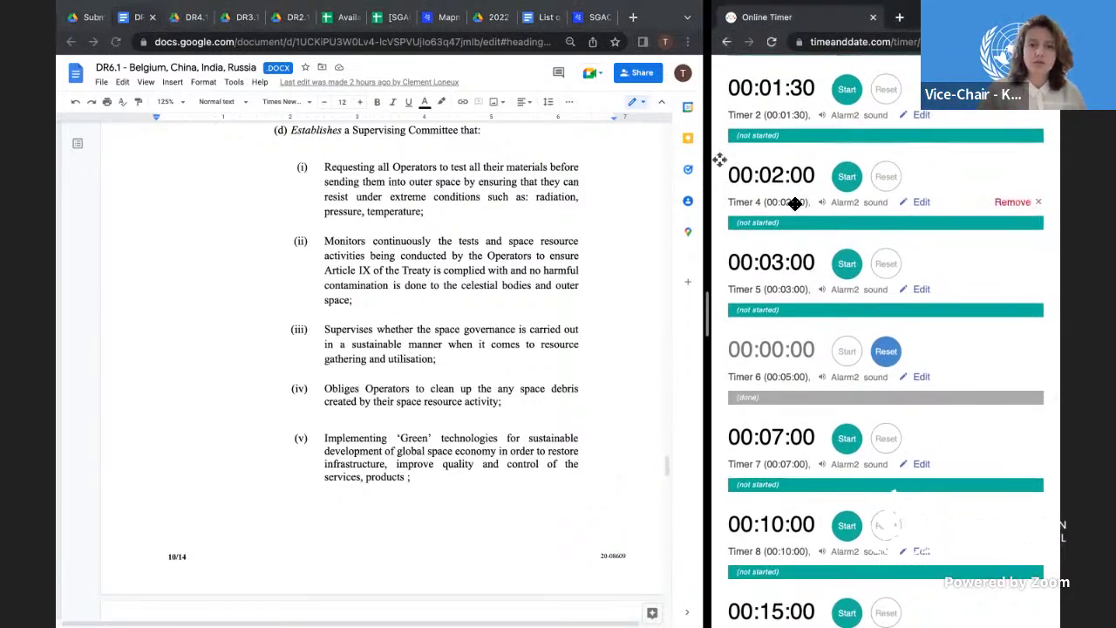
left_click(843, 183)
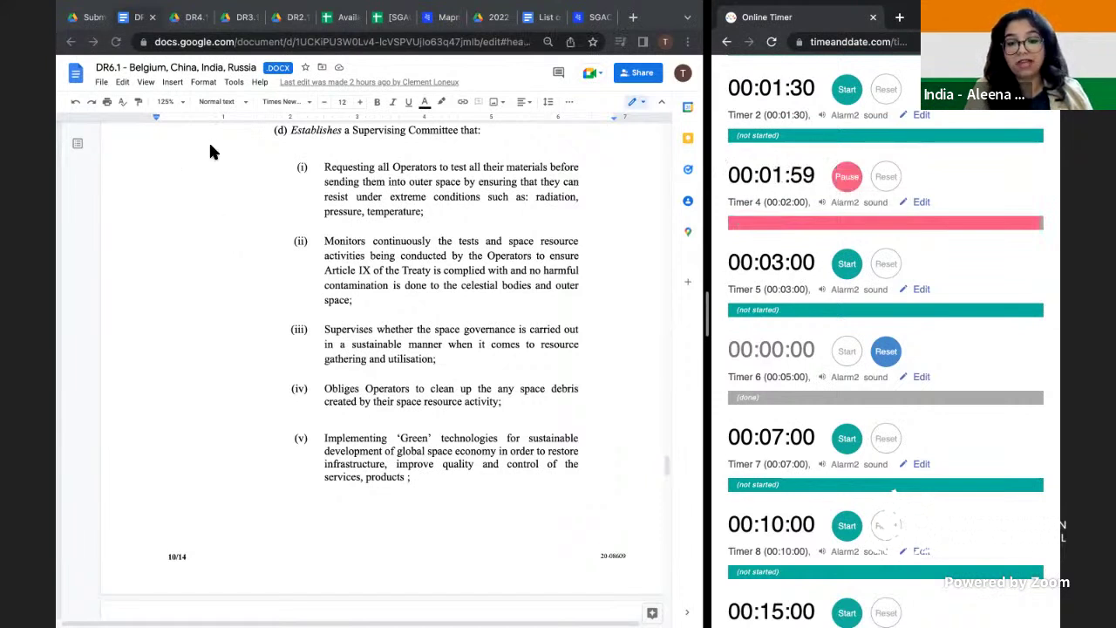
- In the Rapporteur Sheet's Formal Debate sheet, append "(+2)" to China's "Introduction to the DR (China and others)" entry in AP39
left_click(388, 25)
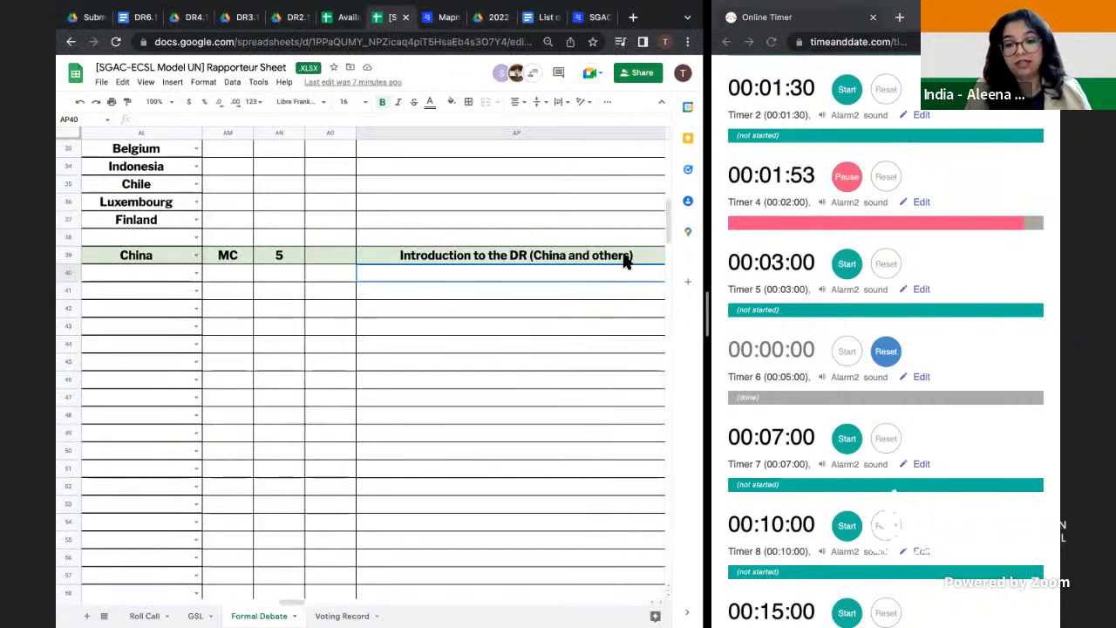
scroll(610, 256, "right", 2)
double_click(523, 249)
type("(")
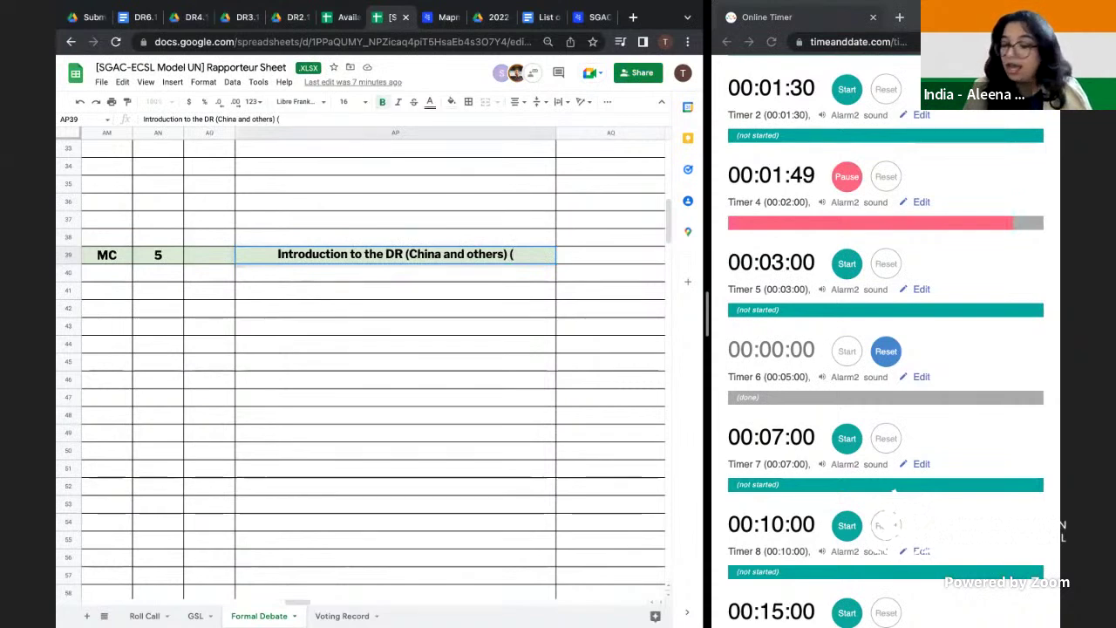
type("+2)")
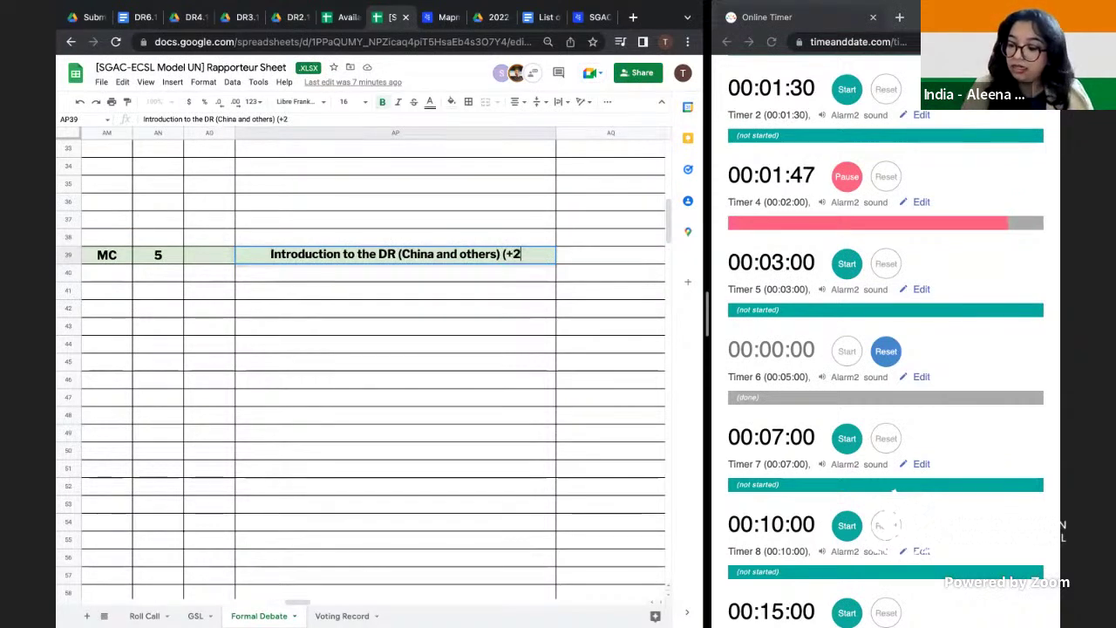
left_click(456, 342)
scroll(348, 277, "left", 3)
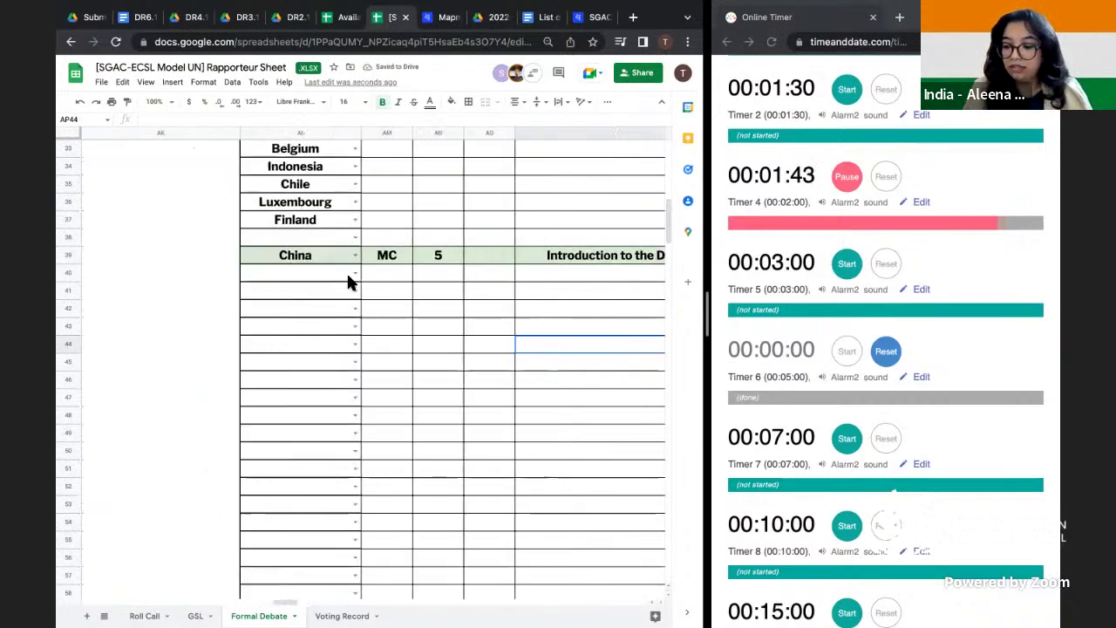
scroll(347, 278, "right", 3)
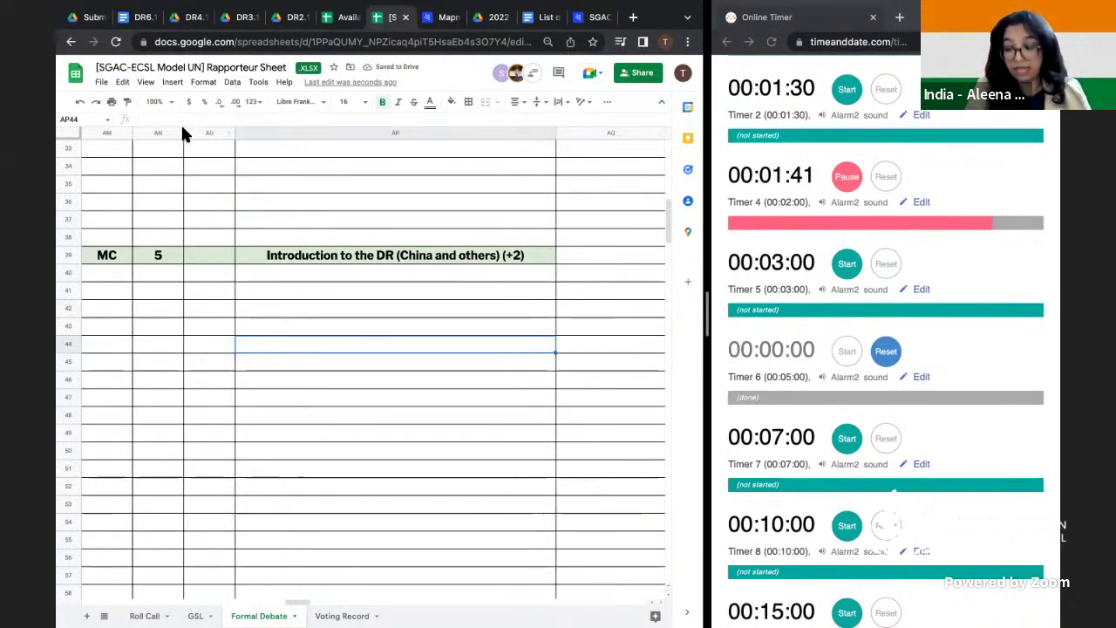
- Return to draft resolution DR6.1 and review Supervising Committee points (vi) and (vii) and the opening of Legal Committee provision (e)
key("ctrl+2")
scroll(404, 375, "down", 3)
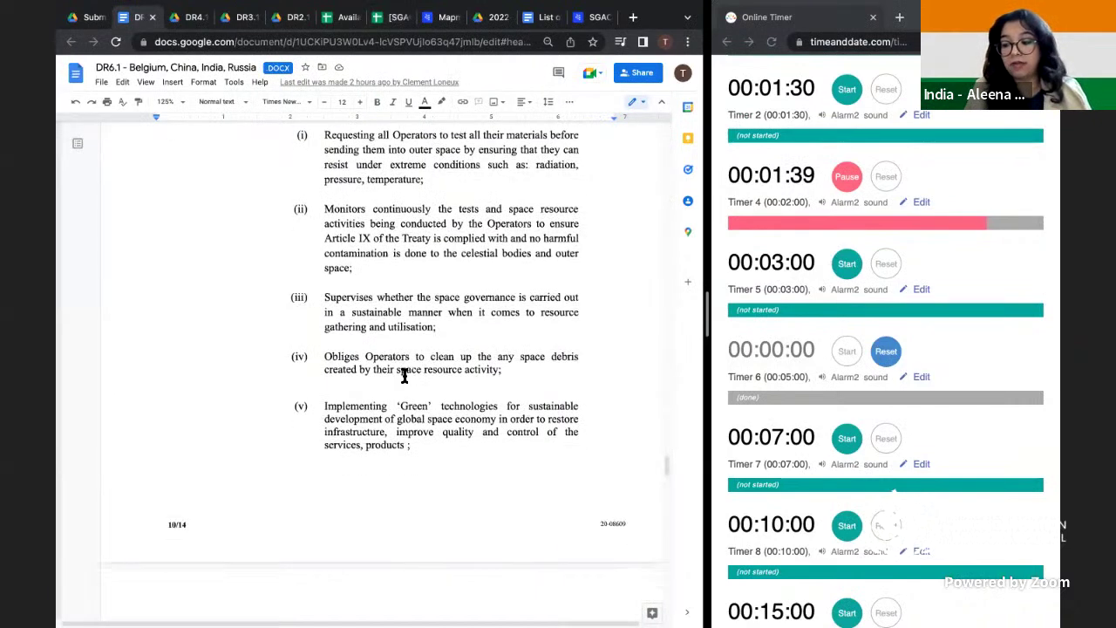
scroll(404, 375, "down", 3)
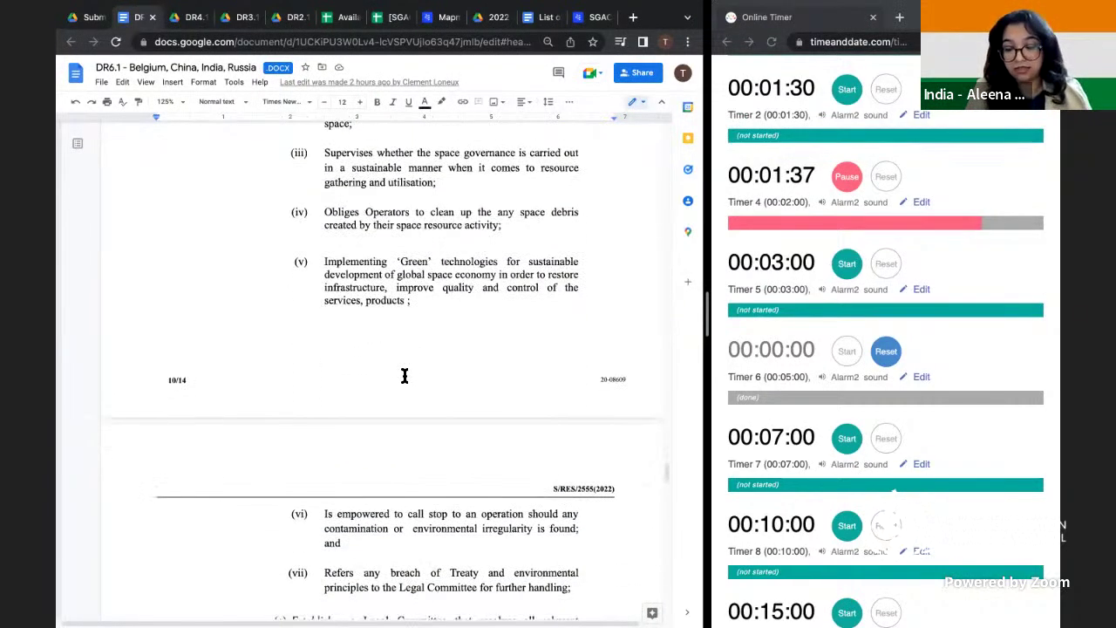
scroll(403, 375, "down", 3)
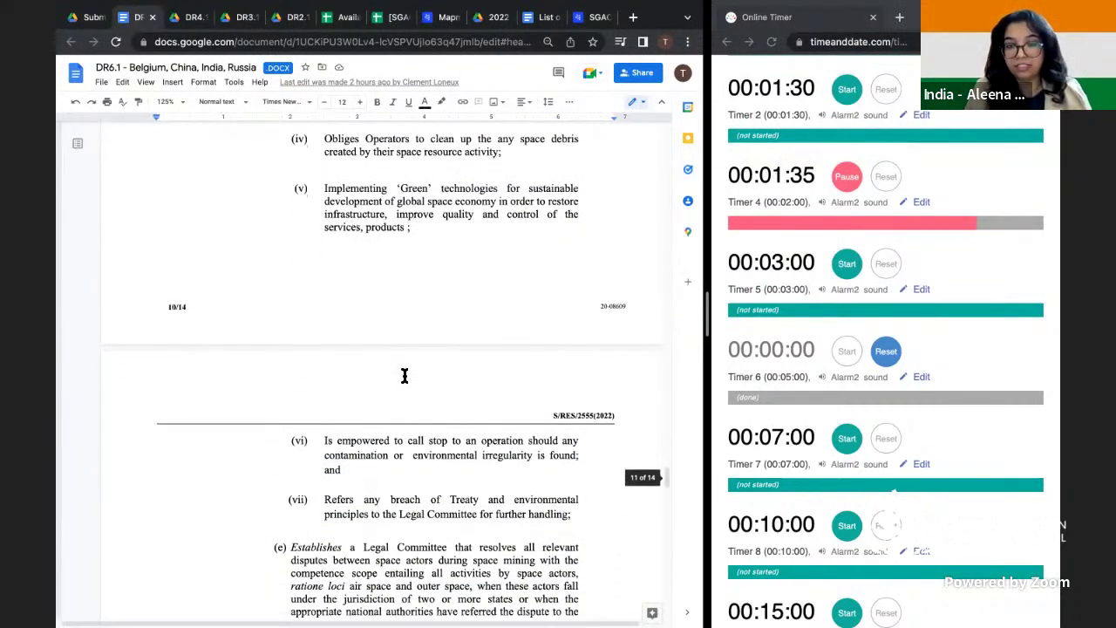
scroll(404, 374, "down", 3)
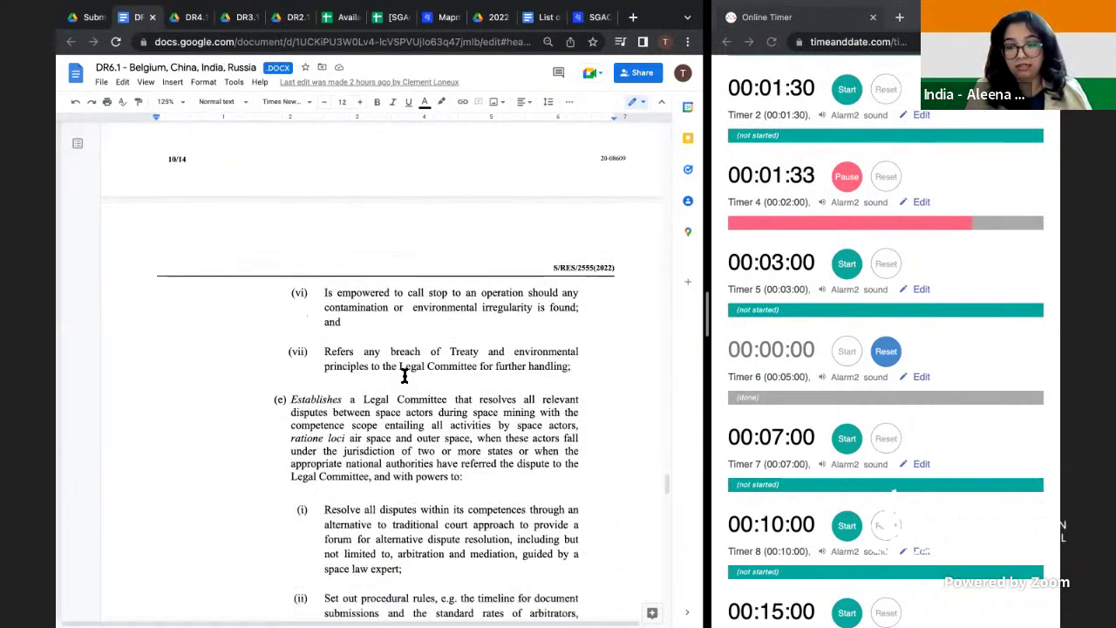
scroll(404, 374, "down", 3)
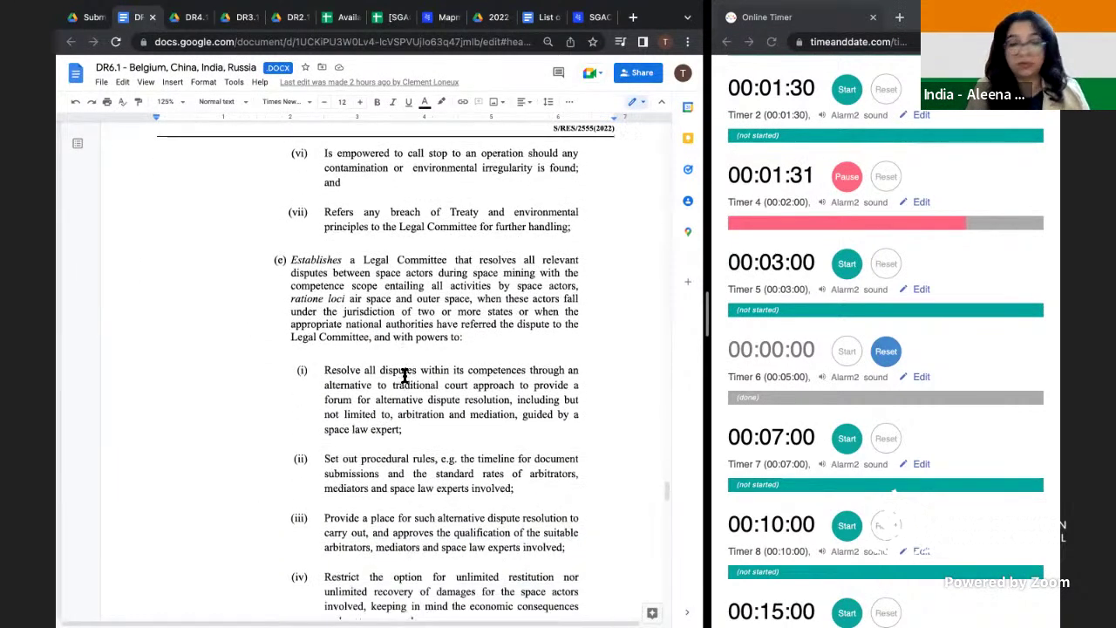
scroll(404, 375, "down", 2)
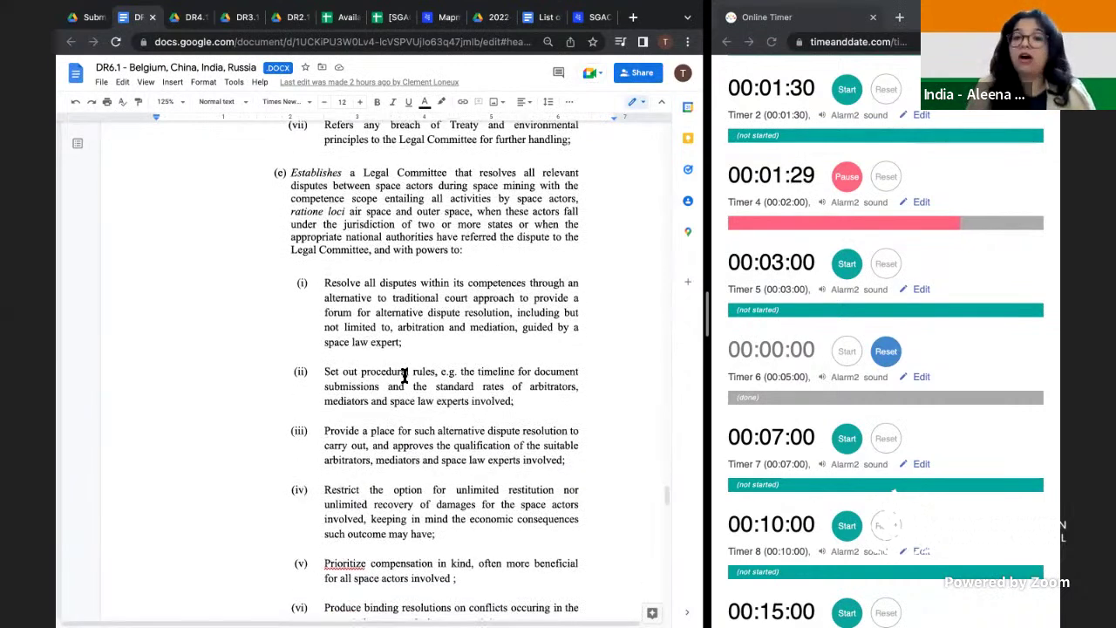
- Read the Legal Committee's powers (i) to (vi), from alternative dispute resolution to binding resolutions on space industry conflicts
scroll(404, 375, "down", 1)
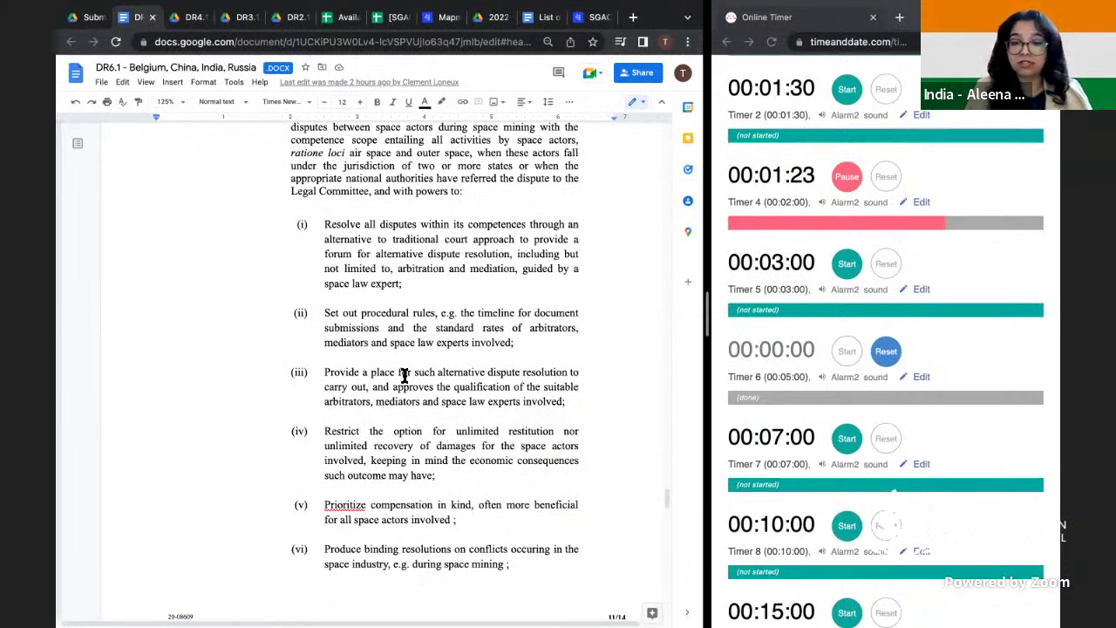
scroll(404, 375, "down", 1)
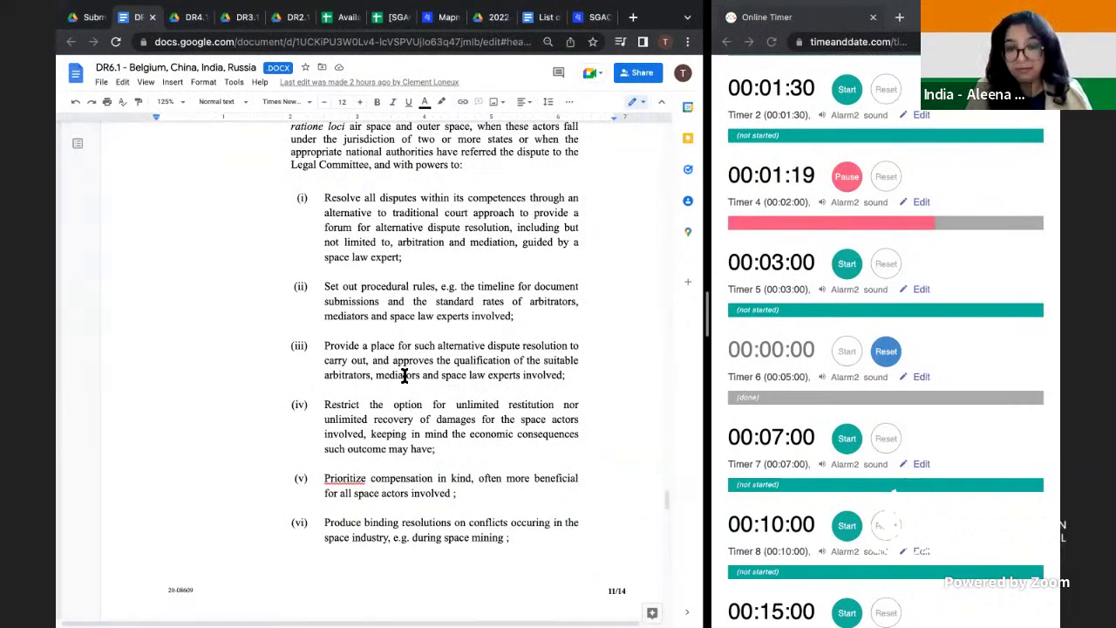
scroll(404, 375, "down", 1)
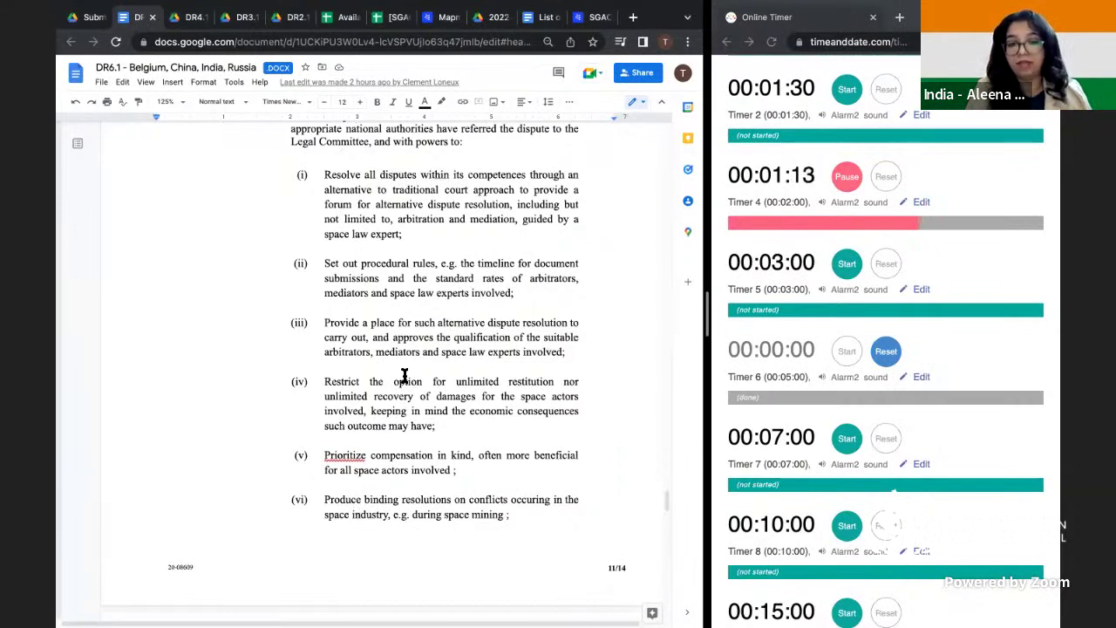
scroll(404, 376, "down", 2)
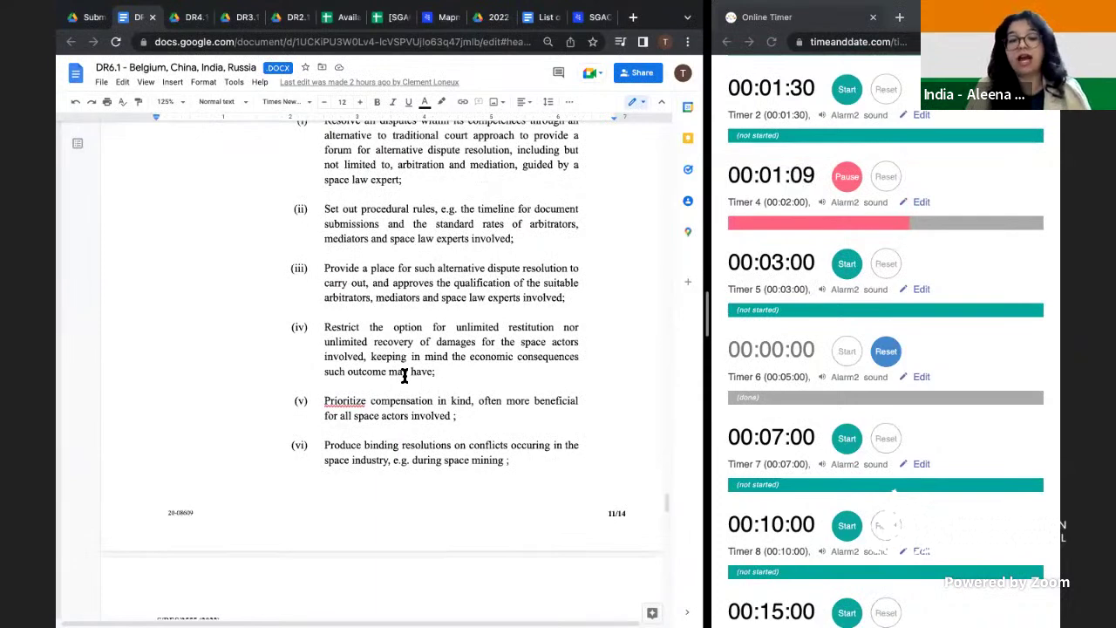
scroll(404, 376, "down", 1)
scroll(403, 376, "down", 1)
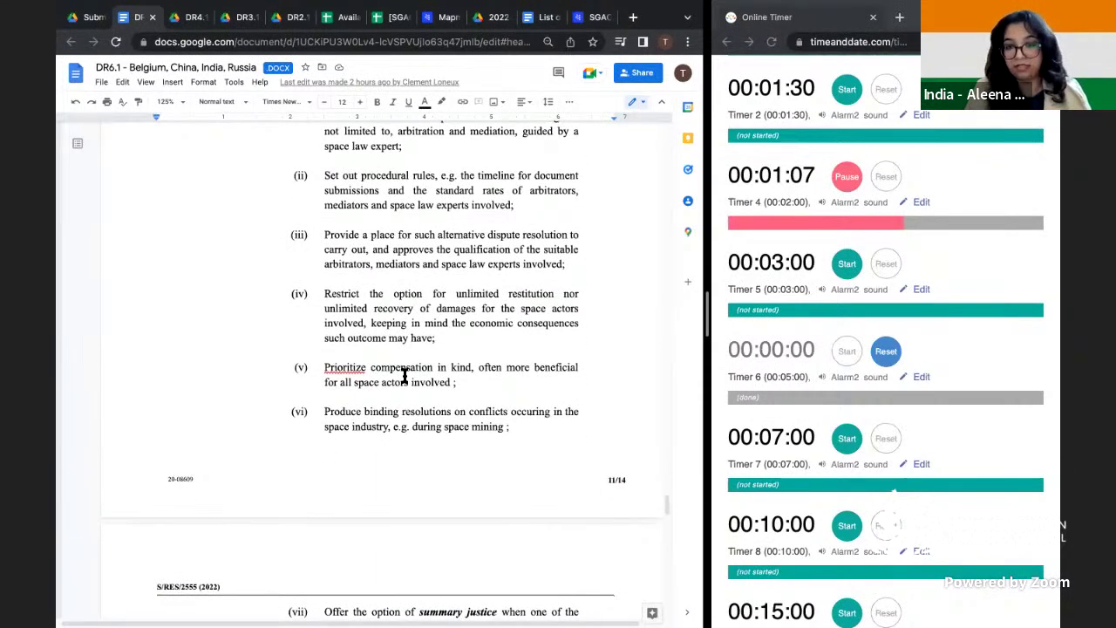
scroll(404, 376, "down", 1)
scroll(404, 376, "down", 1)
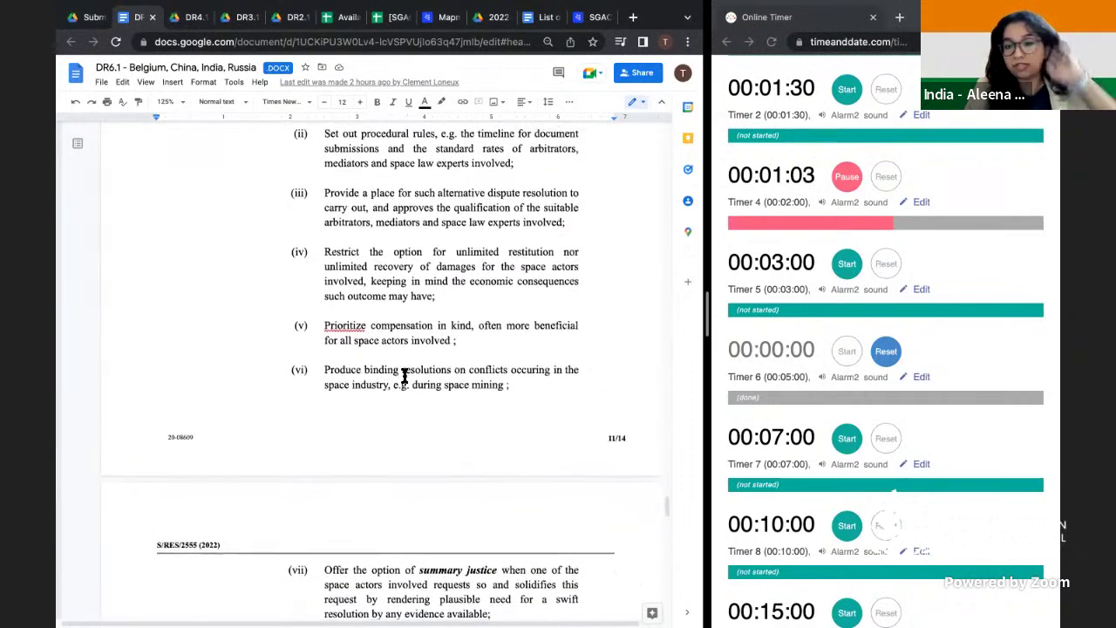
- Examine Legal Committee points (vii) to (ix) on summary justice, the acceptance of evidence and the deadlines for resolutions
scroll(403, 376, "down", 2)
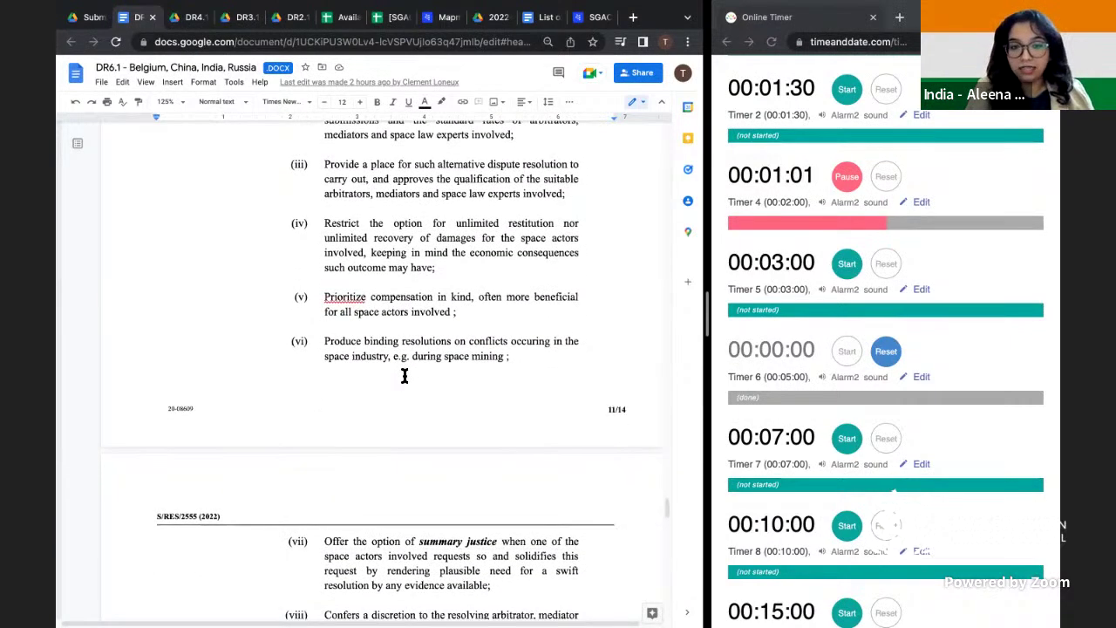
scroll(404, 376, "down", 3)
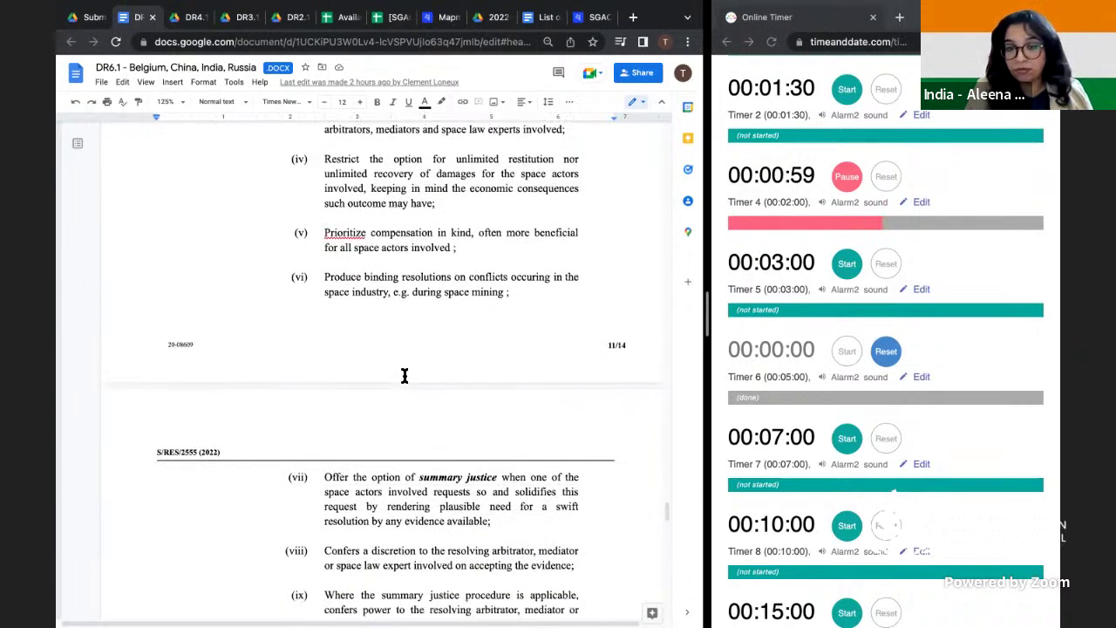
scroll(404, 376, "down", 3)
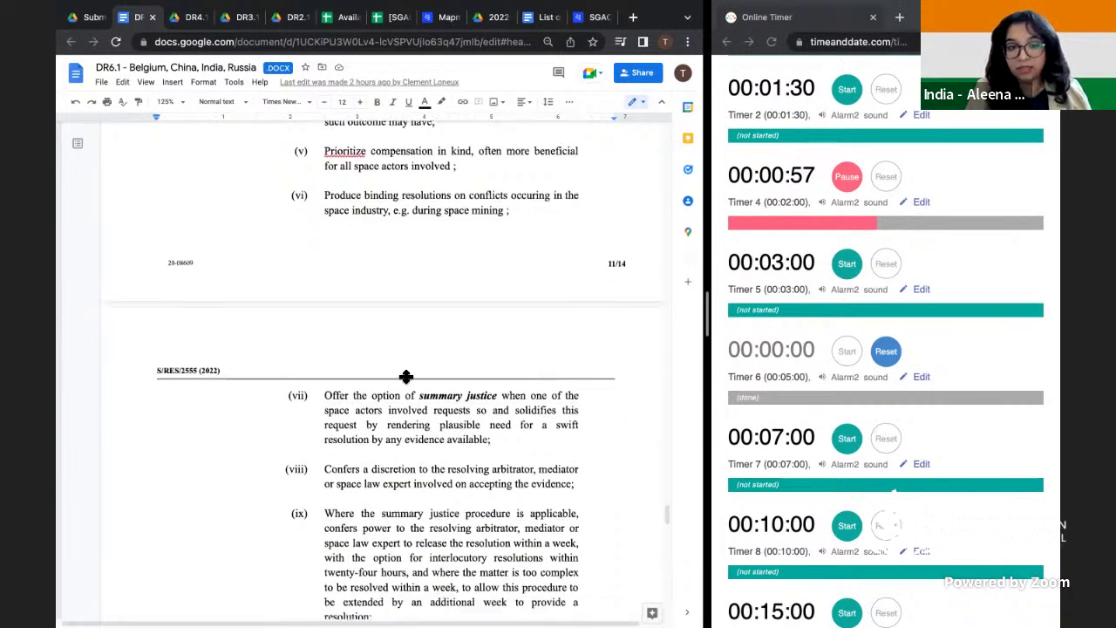
scroll(404, 376, "down", 1)
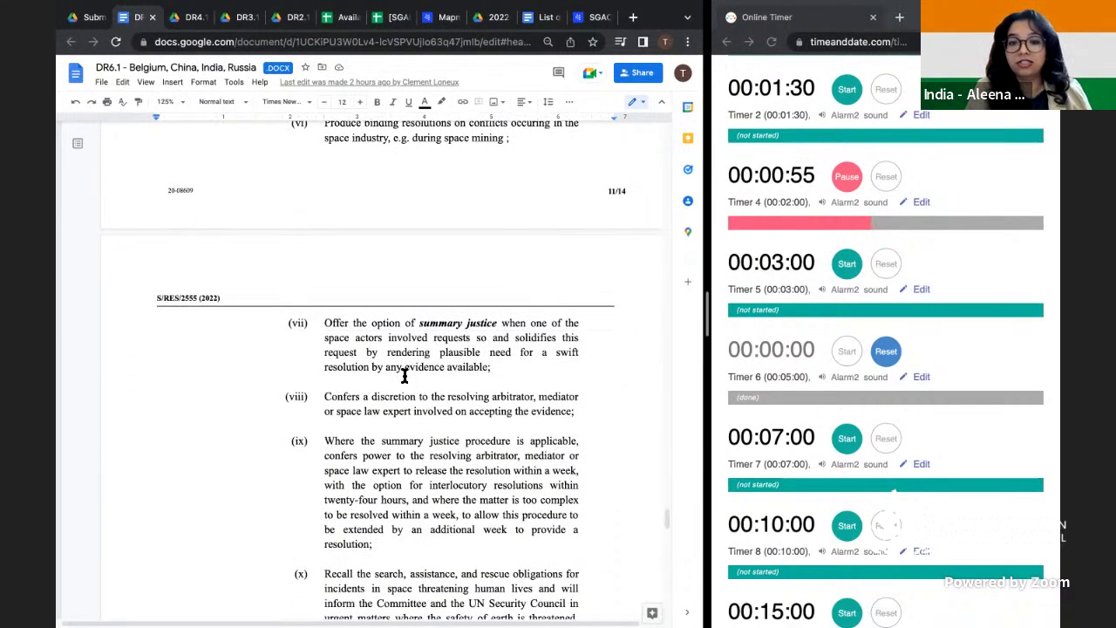
scroll(404, 376, "down", 2)
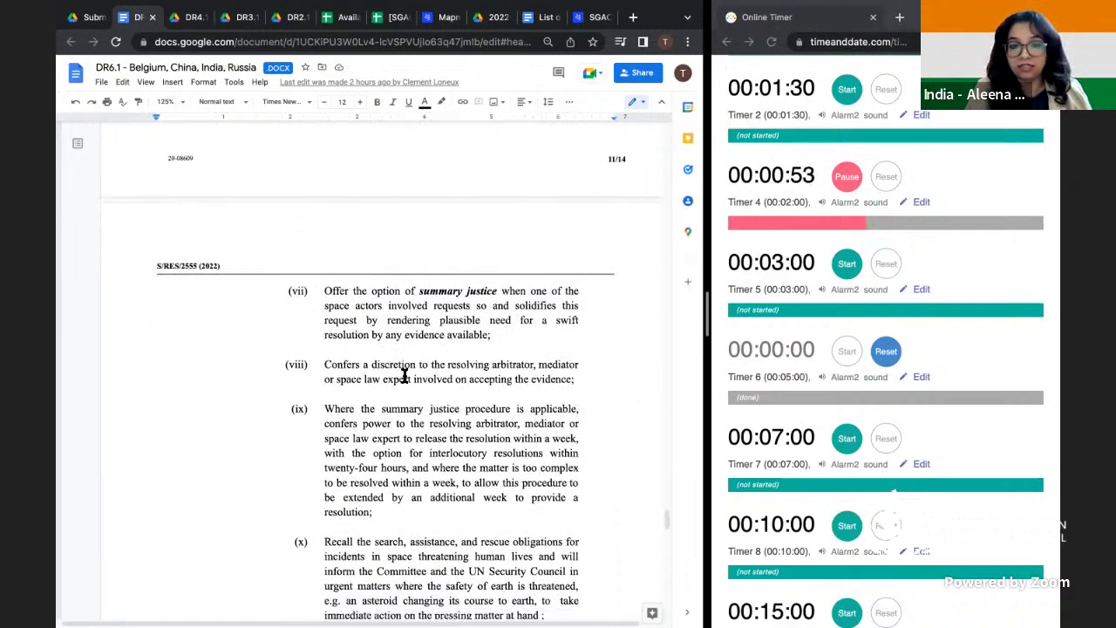
scroll(403, 376, "down", 2)
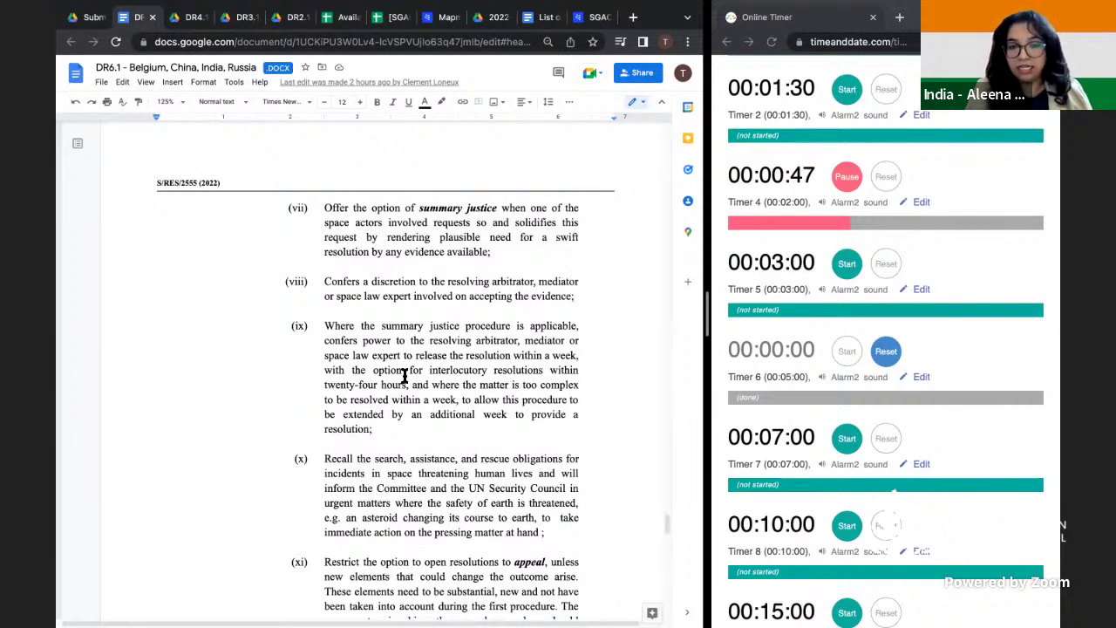
scroll(404, 375, "down", 2)
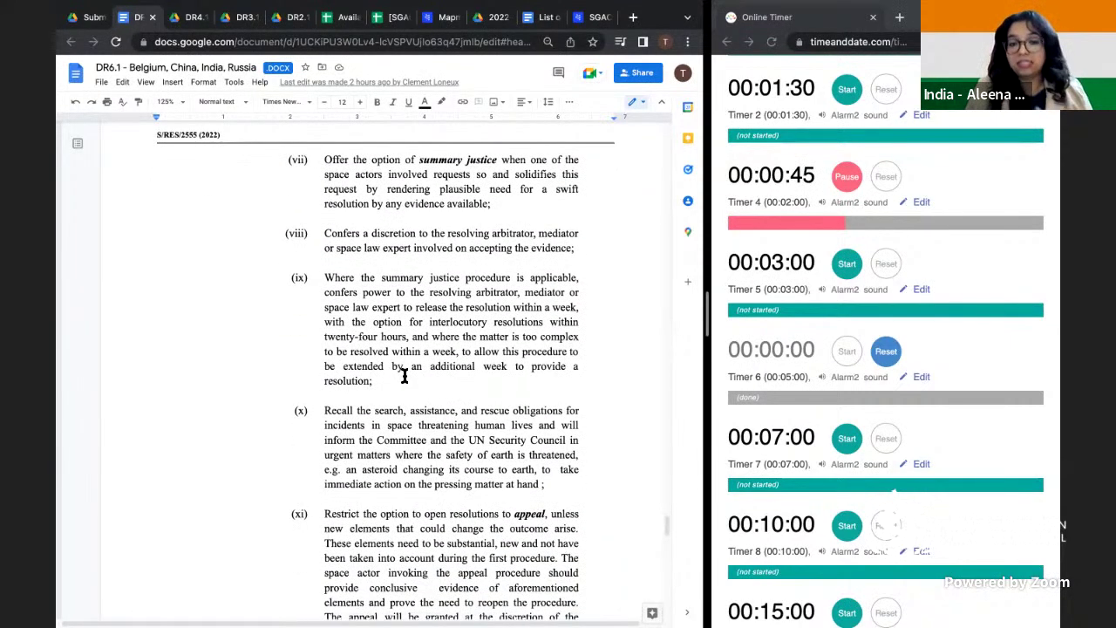
scroll(403, 375, "down", 2)
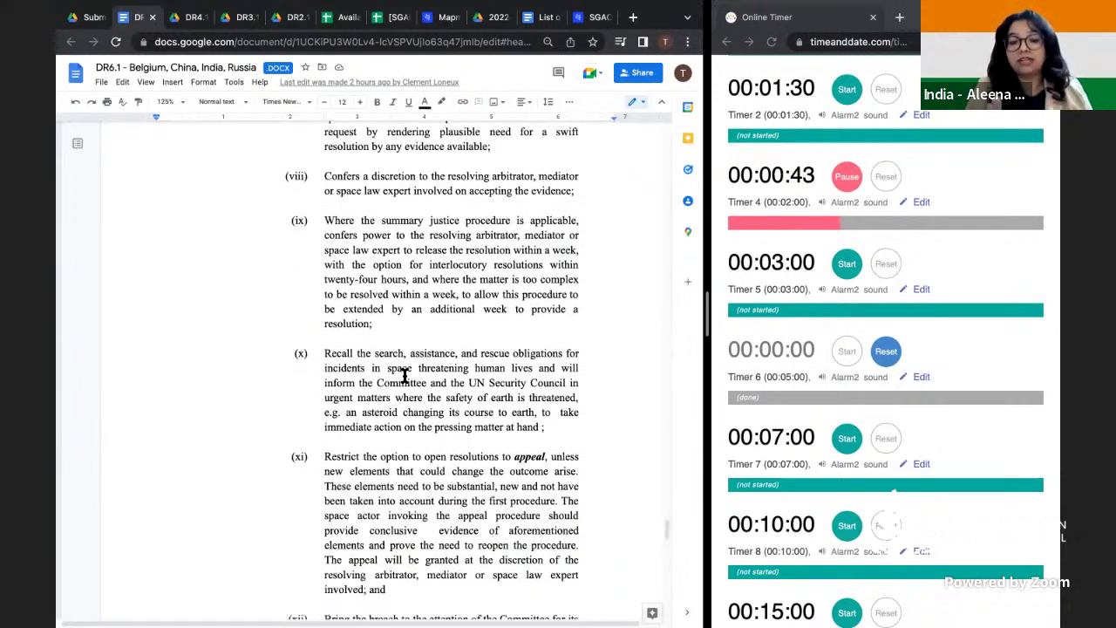
- Review Legal Committee points (x) to (xii) on rescue obligations, appeals and the referral of Treaty breaches
scroll(404, 376, "up", 3)
scroll(404, 376, "up", 4)
scroll(403, 376, "down", 6)
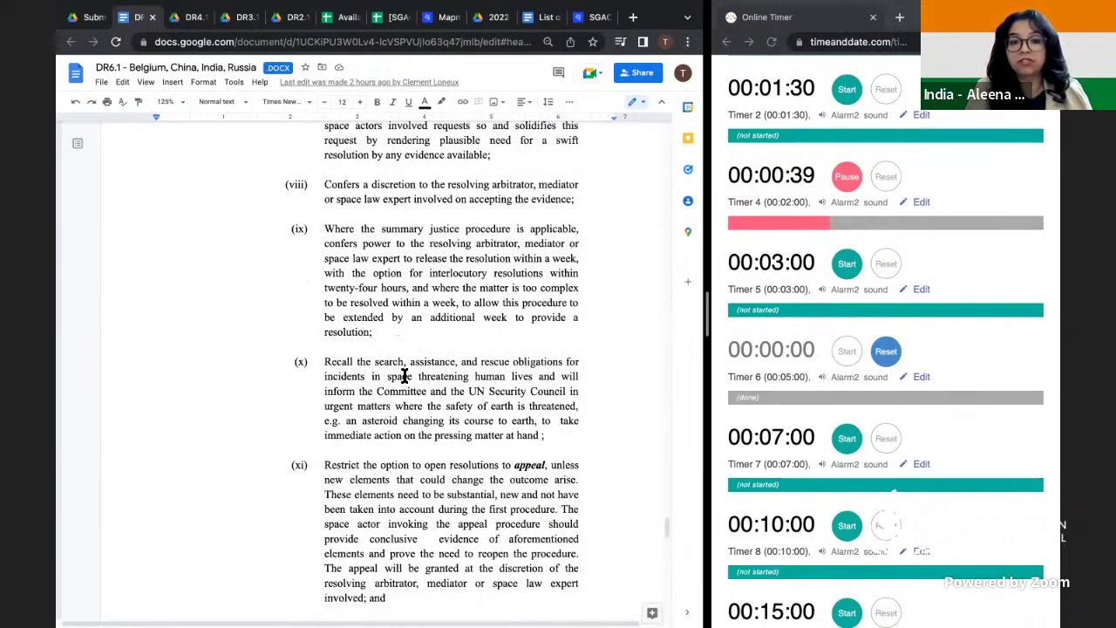
scroll(404, 376, "down", 1)
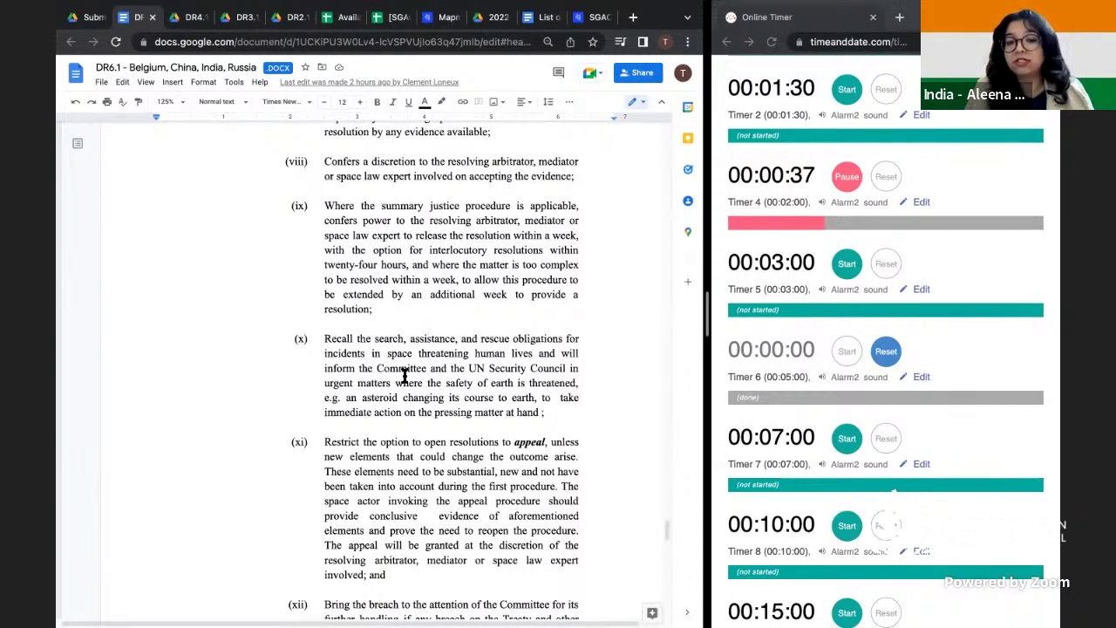
scroll(404, 376, "down", 2)
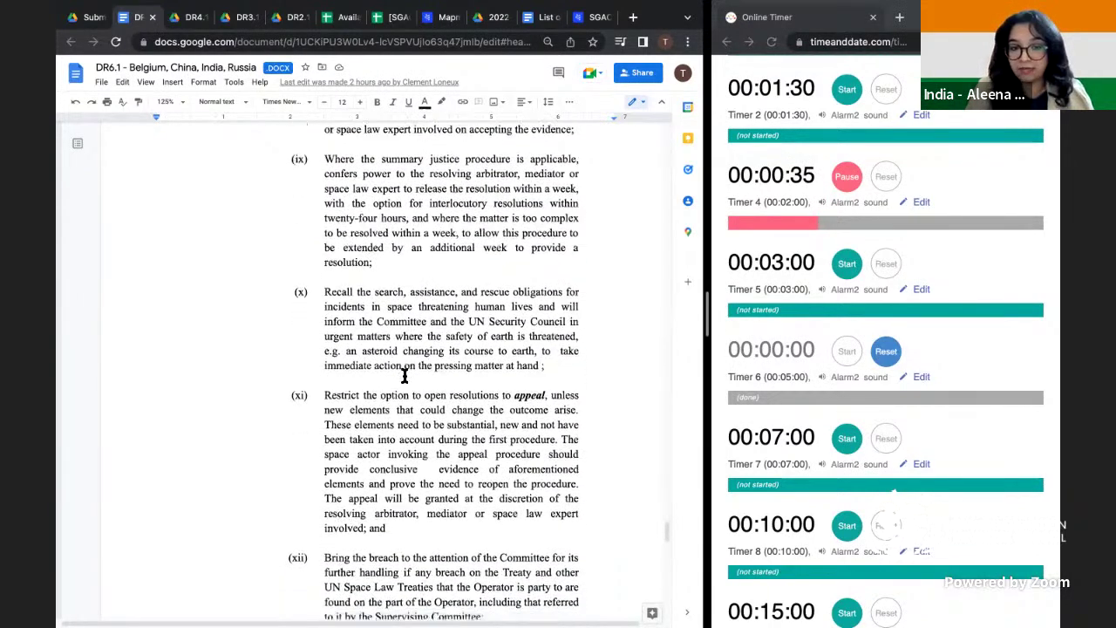
scroll(404, 376, "down", 1)
scroll(403, 376, "down", 2)
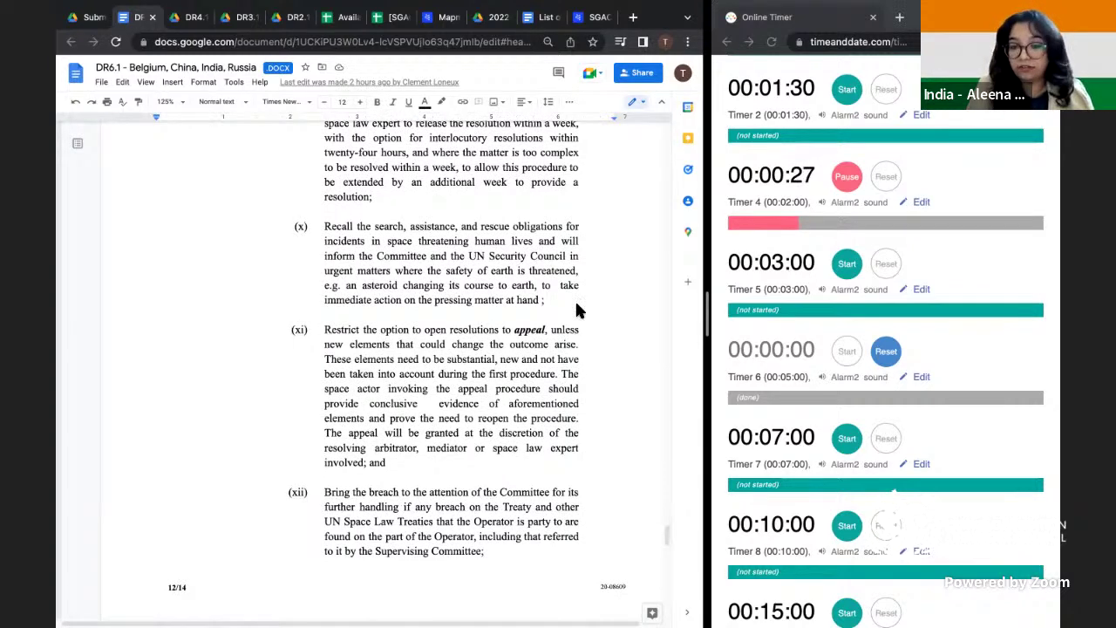
scroll(574, 299, "down", 3)
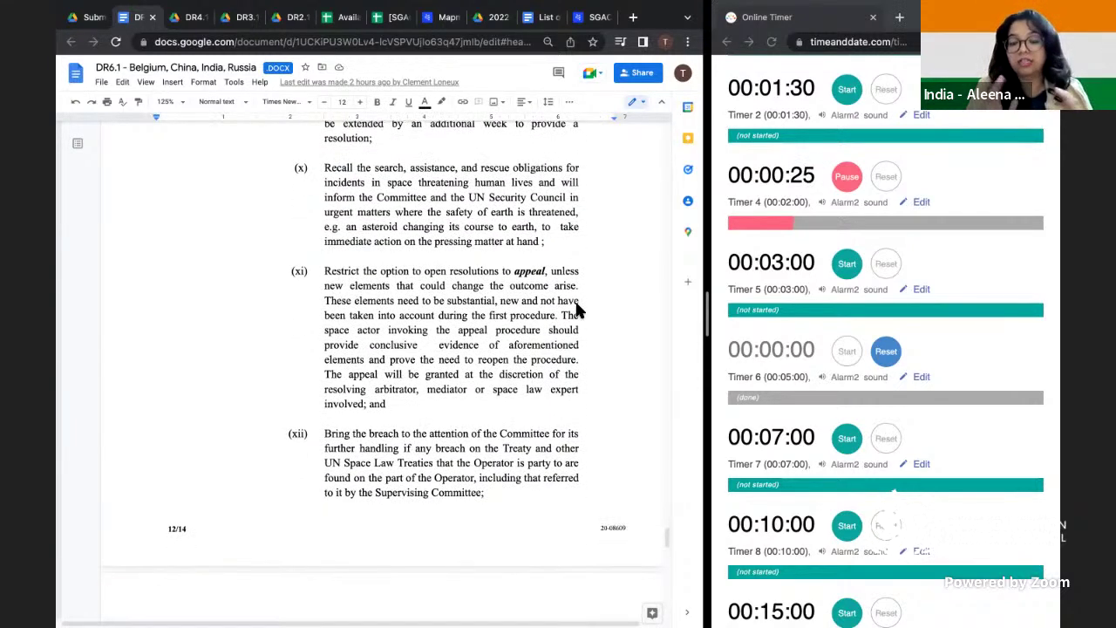
- Continue to the Space Safety Strategy section and look over its points (a) to (e)
scroll(575, 306, "down", 4)
scroll(575, 305, "down", 7)
scroll(575, 310, "down", 5)
scroll(575, 310, "down", 5)
scroll(576, 310, "down", 4)
scroll(577, 307, "down", 1)
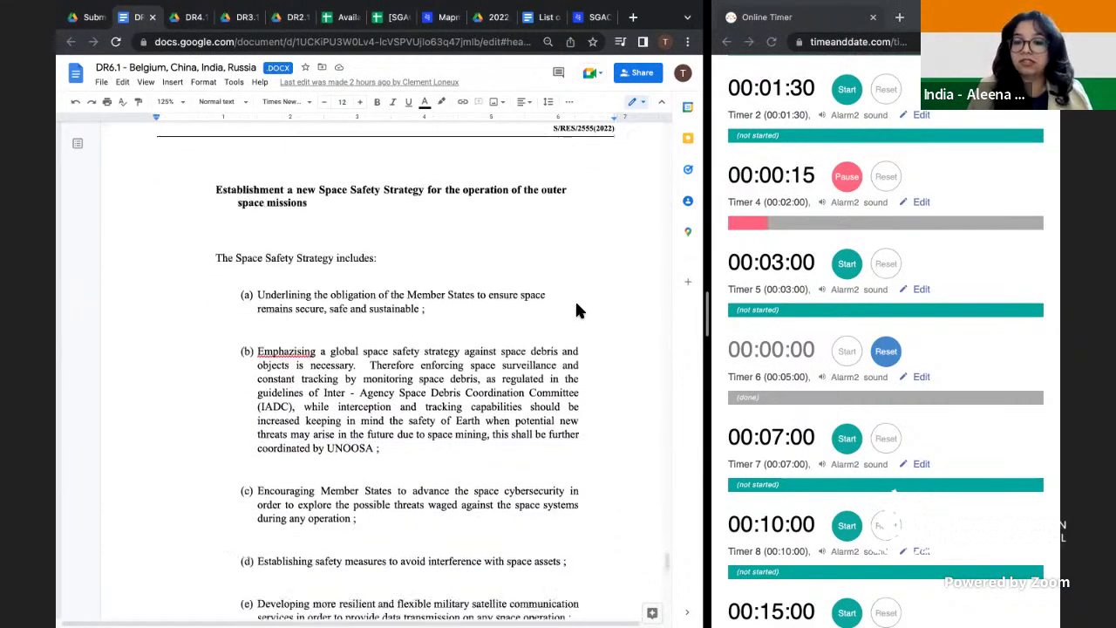
- Read on through the Space Safety Strategy points (b) to (g), from space debris tracking to blocking toxic substances
scroll(577, 307, "down", 2)
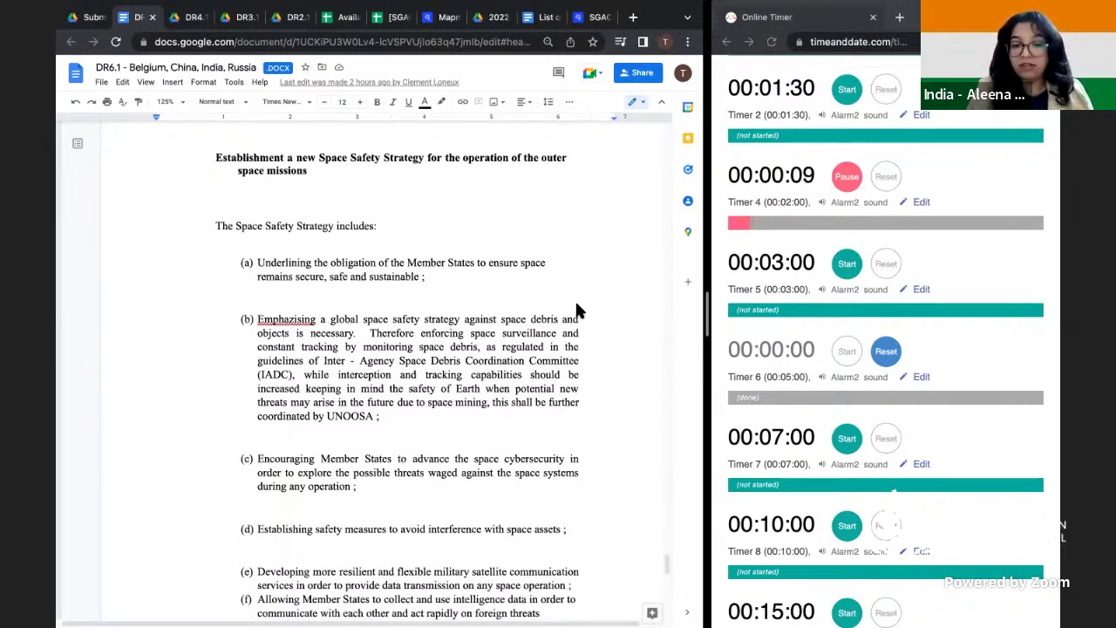
scroll(576, 310, "down", 2)
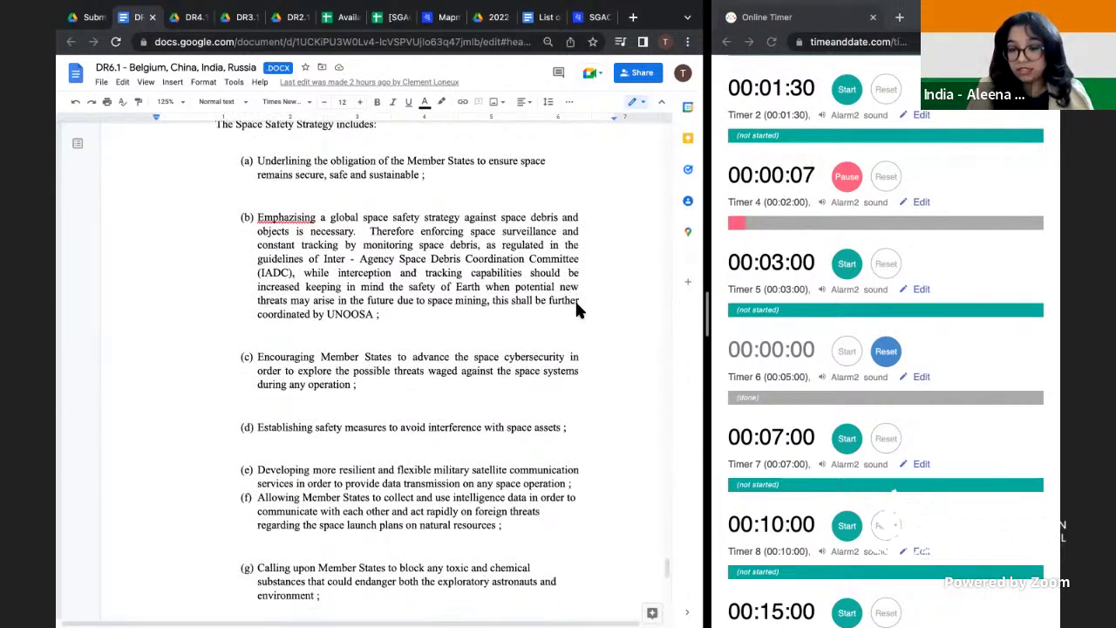
scroll(575, 309, "down", 1)
scroll(575, 310, "down", 2)
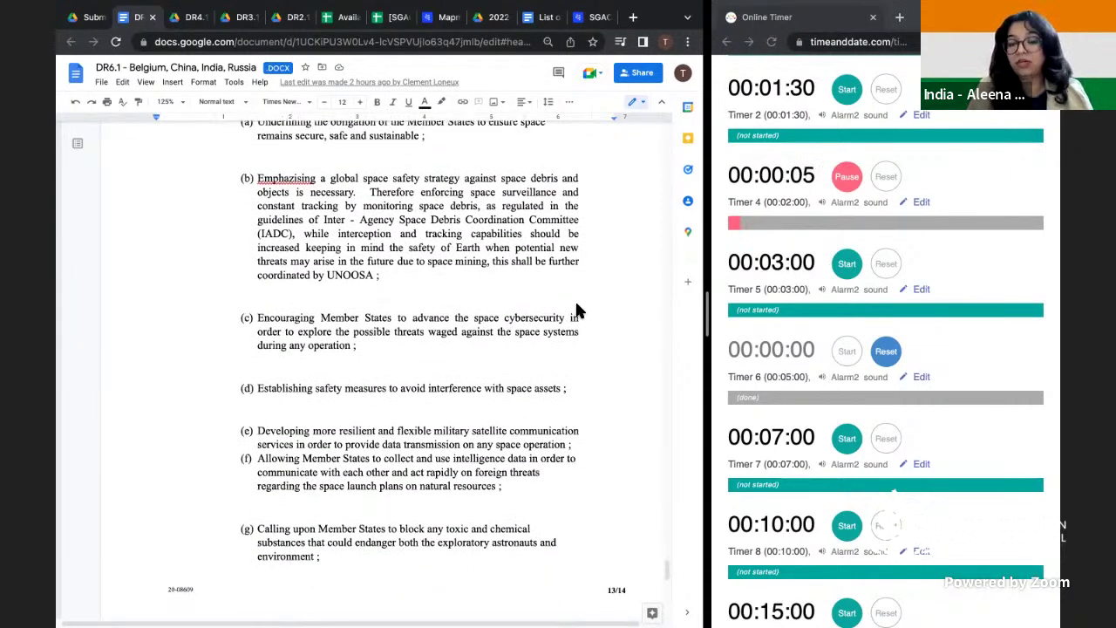
scroll(576, 304, "down", 1)
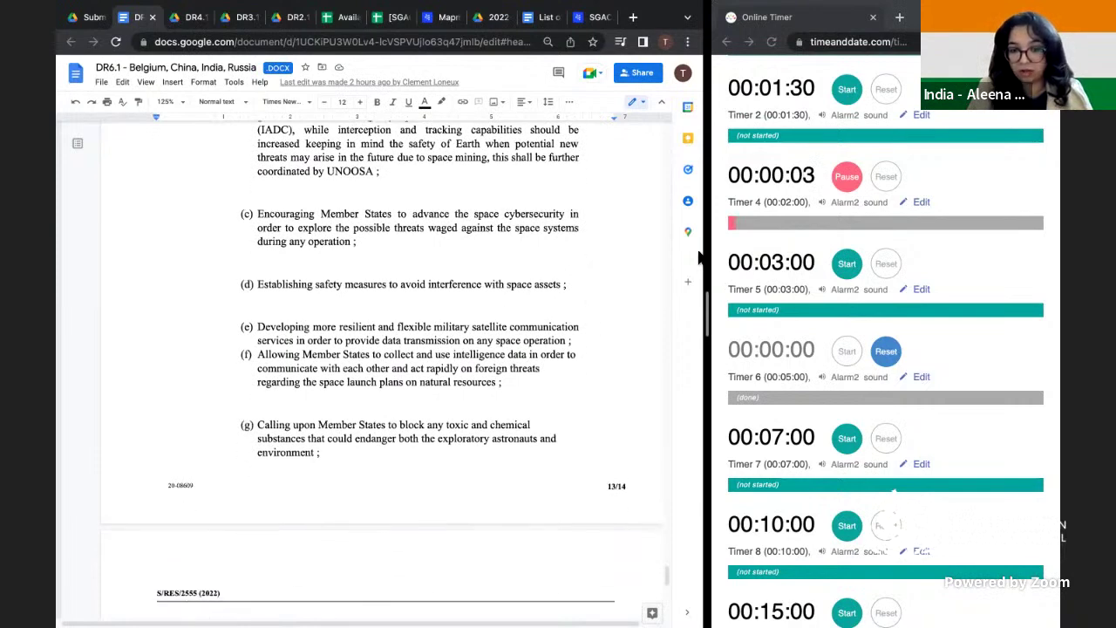
scroll(604, 310, "down", 1)
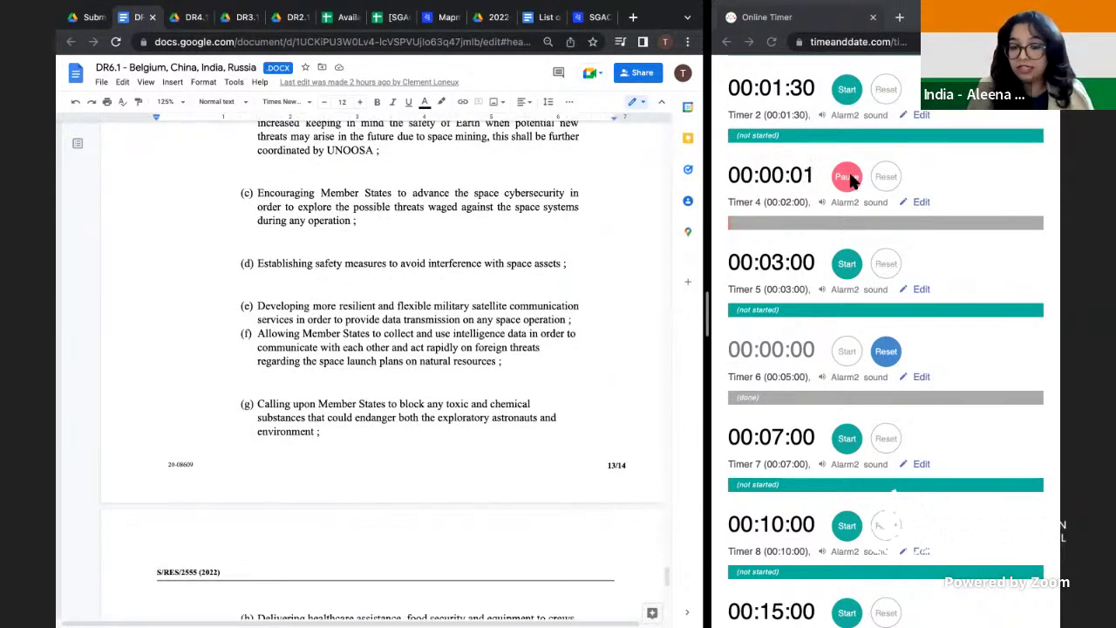
- Review the final point (h) on assistance to space exploration crews and the resolution's closing clause
scroll(719, 234, "down", 3)
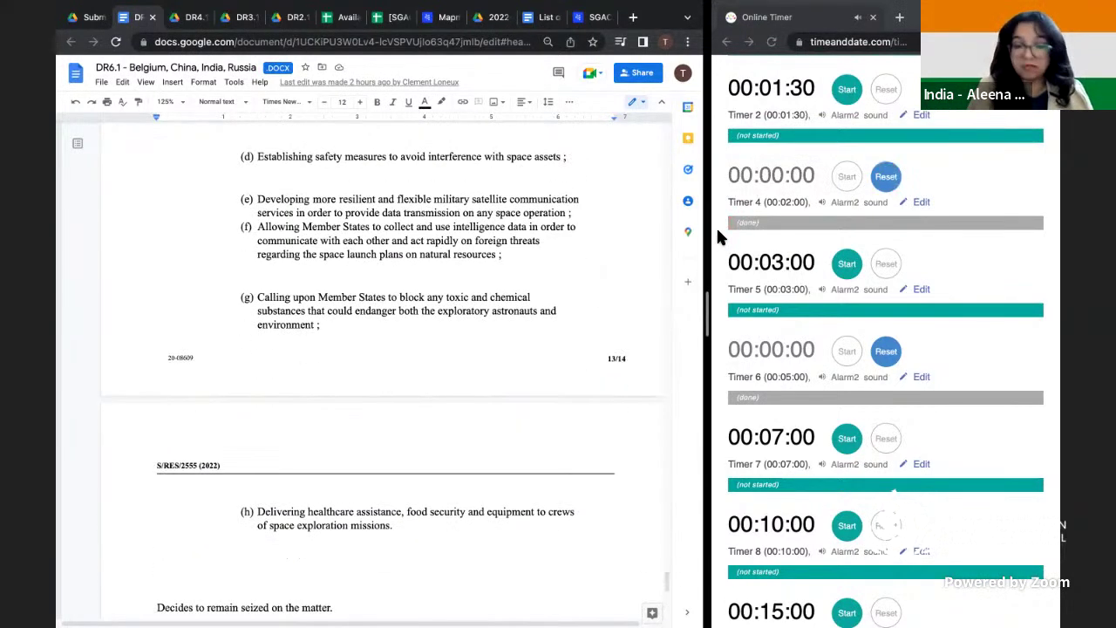
scroll(515, 297, "down", 7)
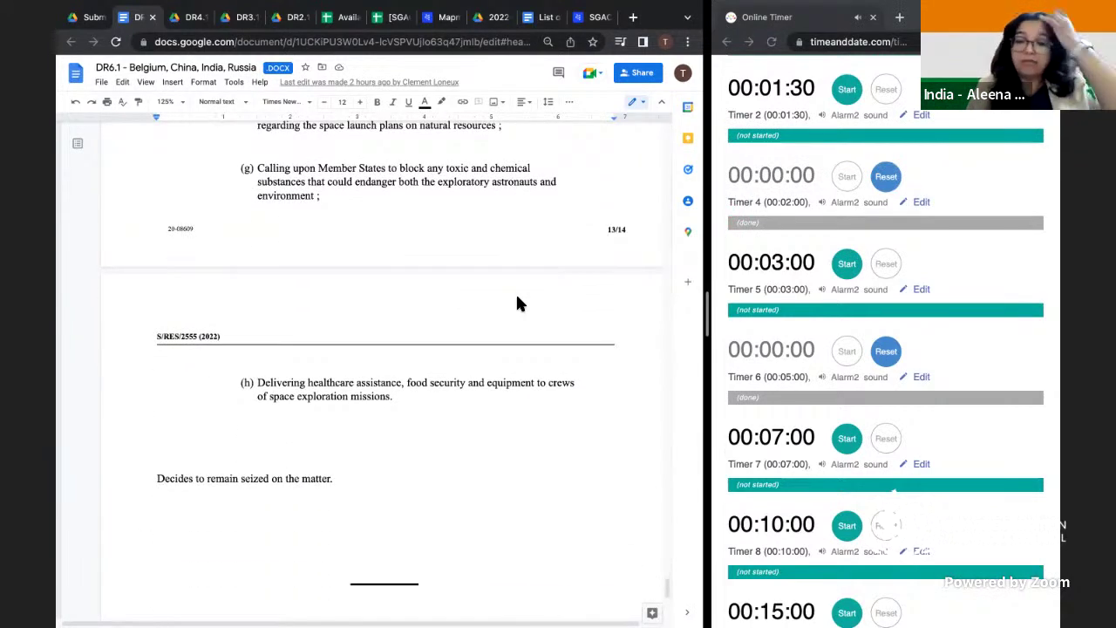
scroll(516, 297, "down", 3)
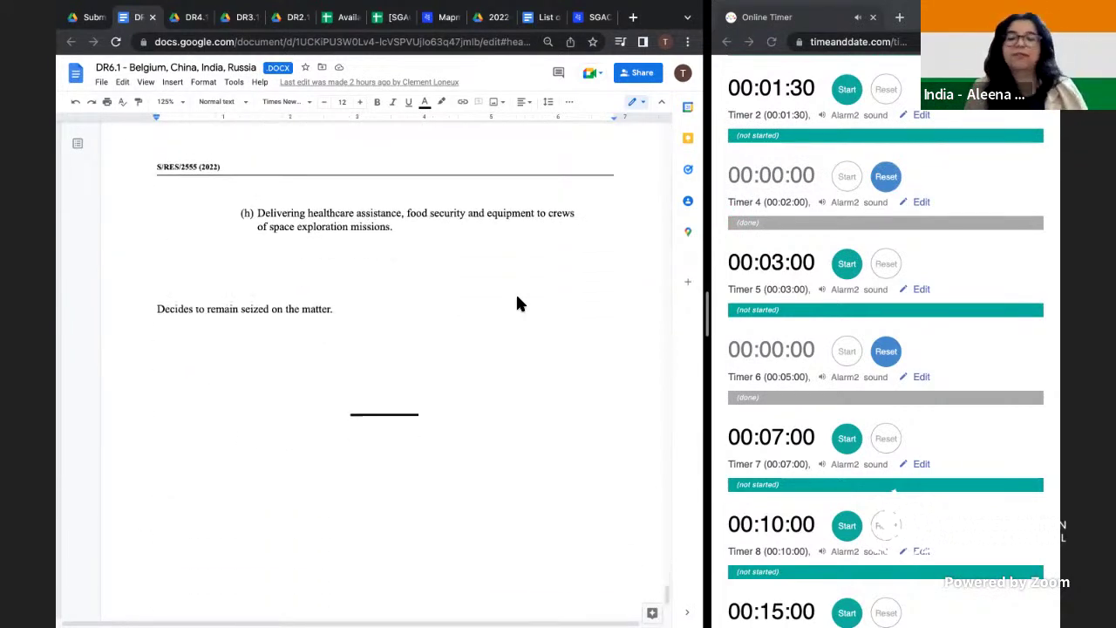
scroll(542, 228, "up", 2)
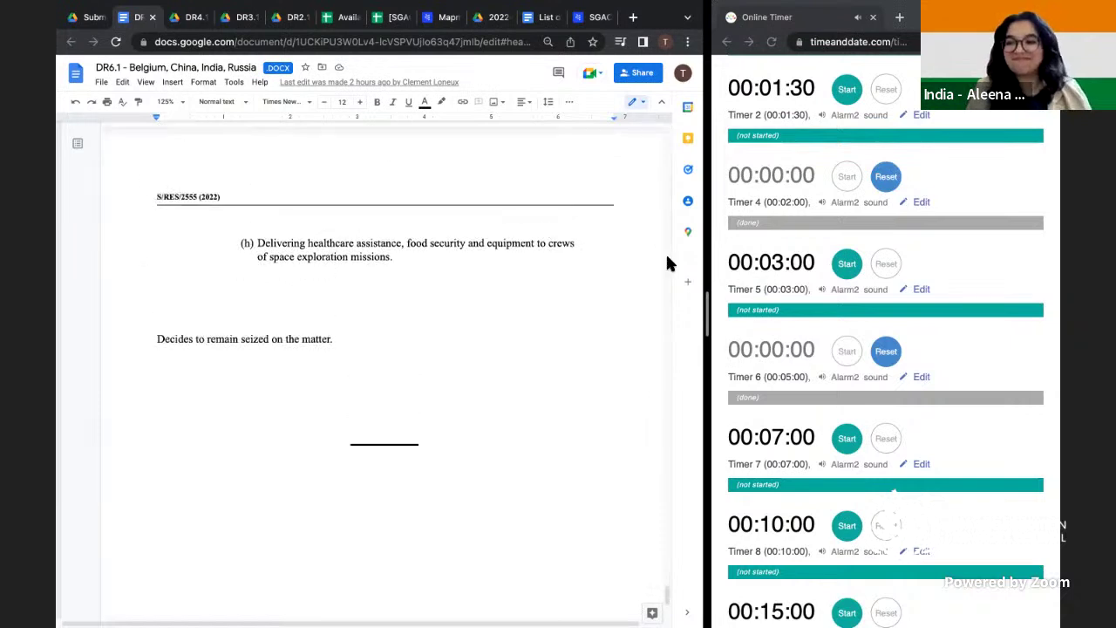
- Reset the finished five-minute and two-minute timers
left_click(885, 353)
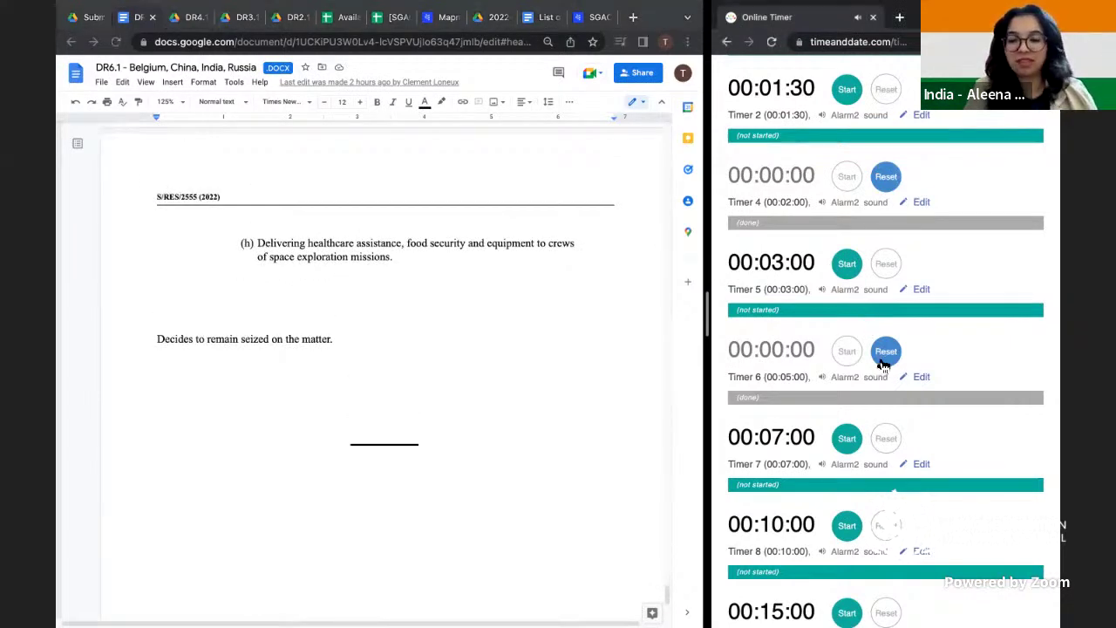
left_click(885, 179)
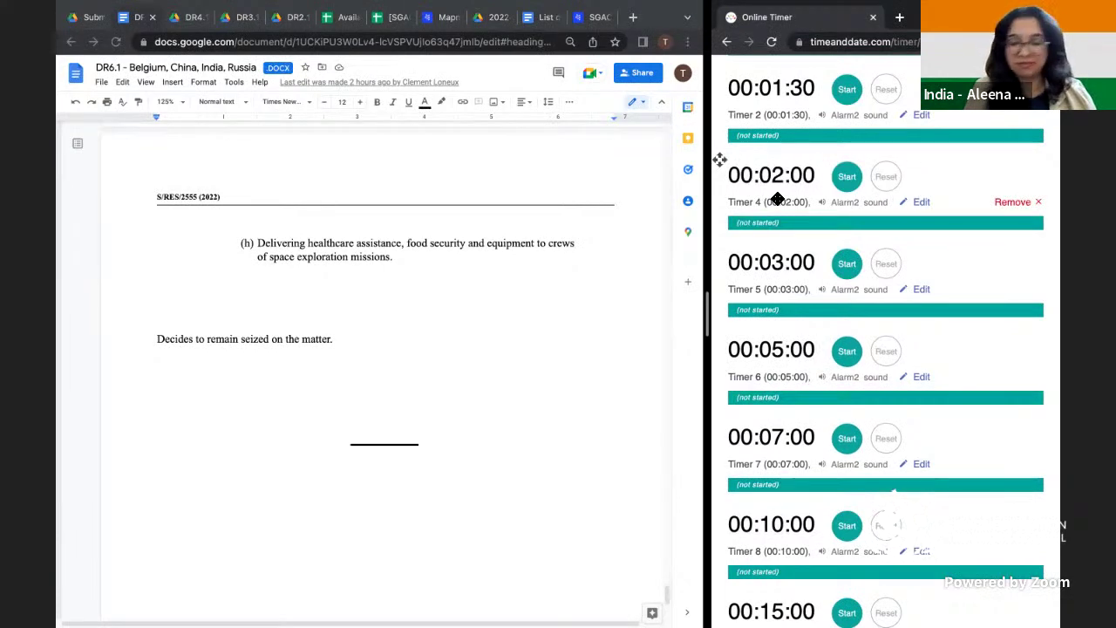
scroll(777, 196, "up", 1)
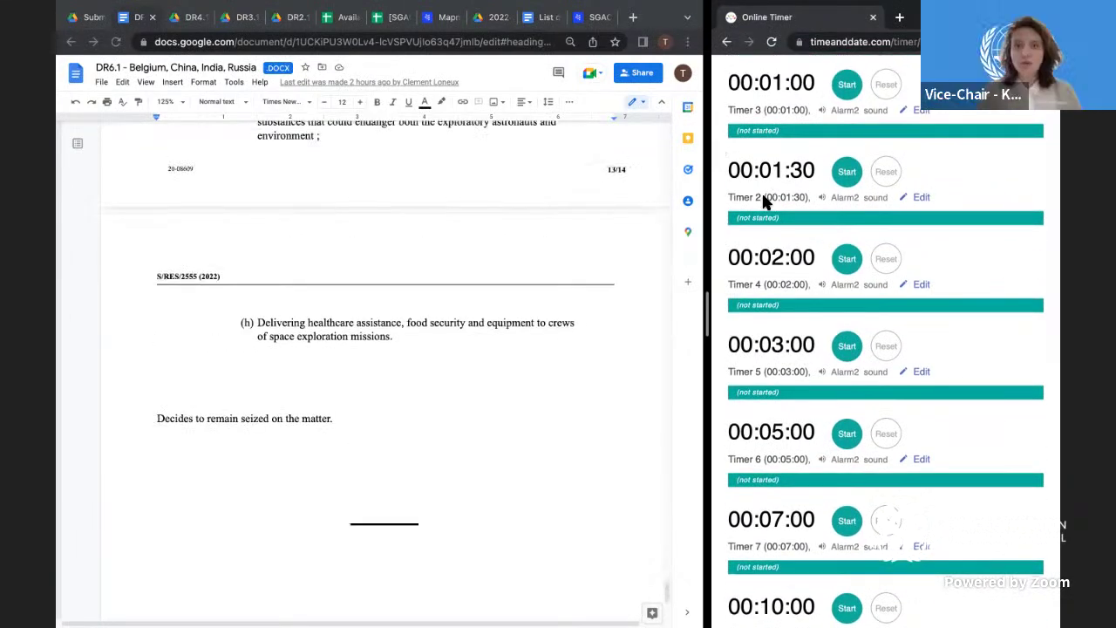
- Look back over the Space Safety Strategy points (e) to (h) at the end of the draft resolution
scroll(428, 249, "up", 2)
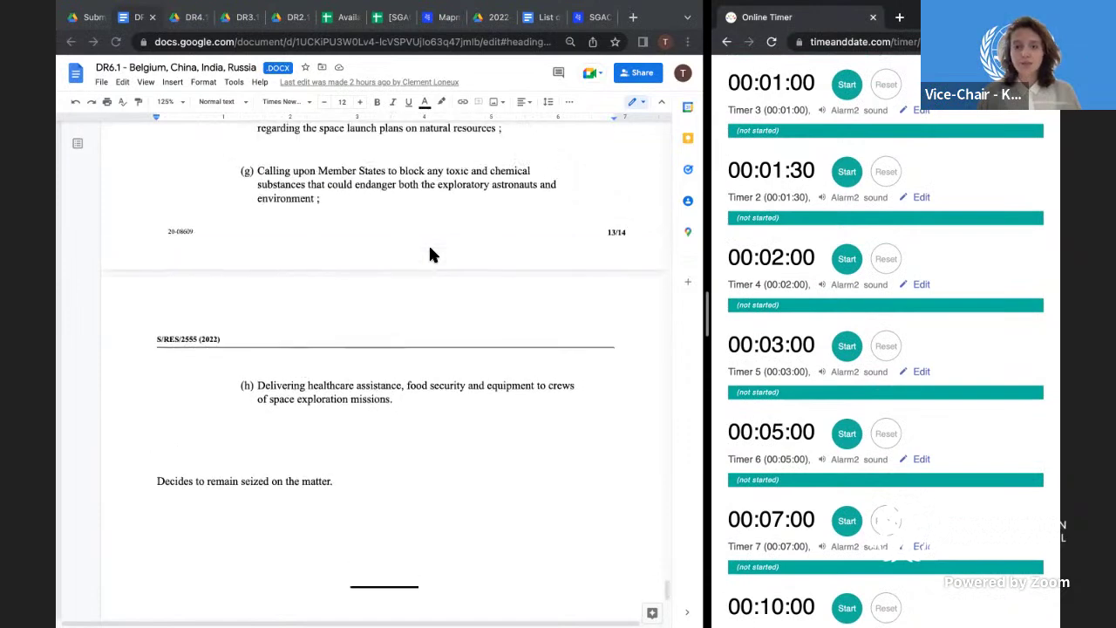
scroll(429, 249, "up", 2)
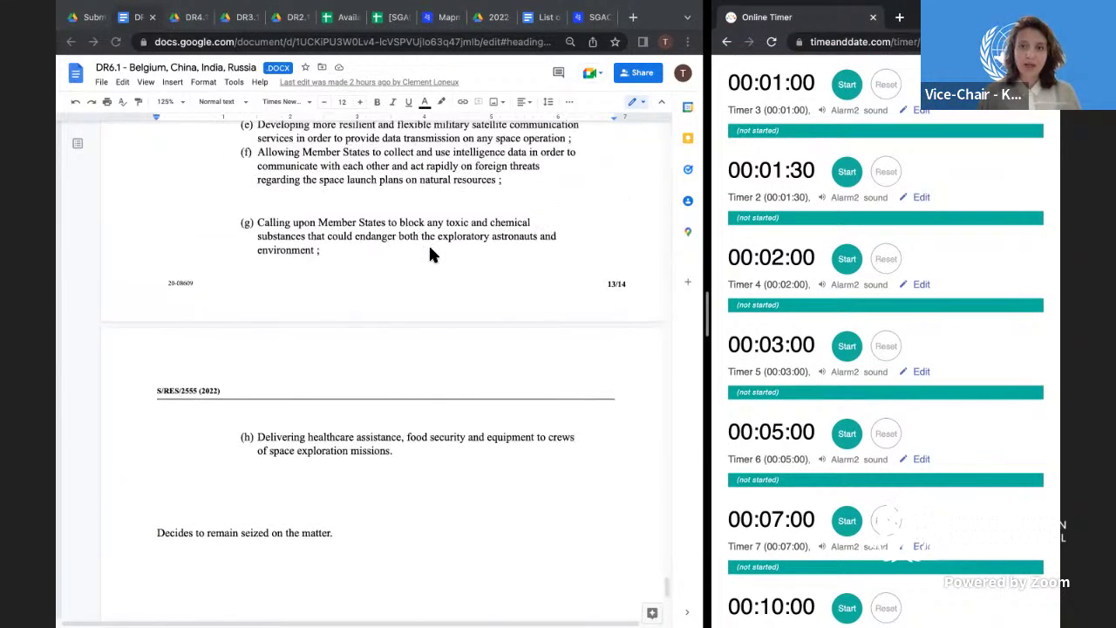
scroll(429, 248, "up", 1)
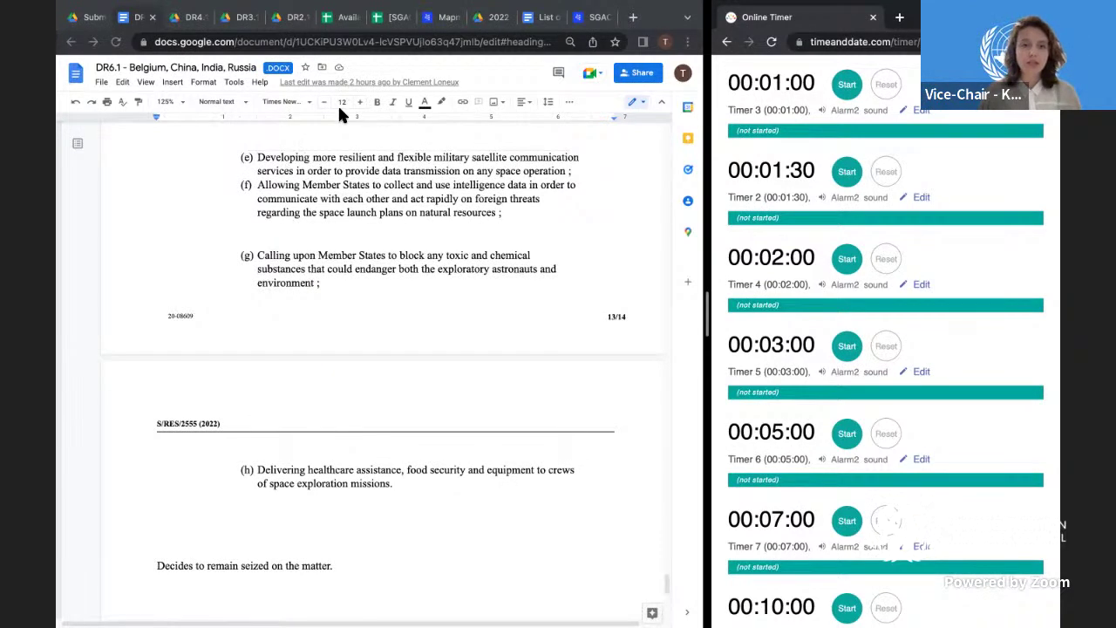
- Switch to the Rapporteur Sheet and start a "QnA (" entry in cell AP40 beneath China's DR introduction
left_click(393, 21)
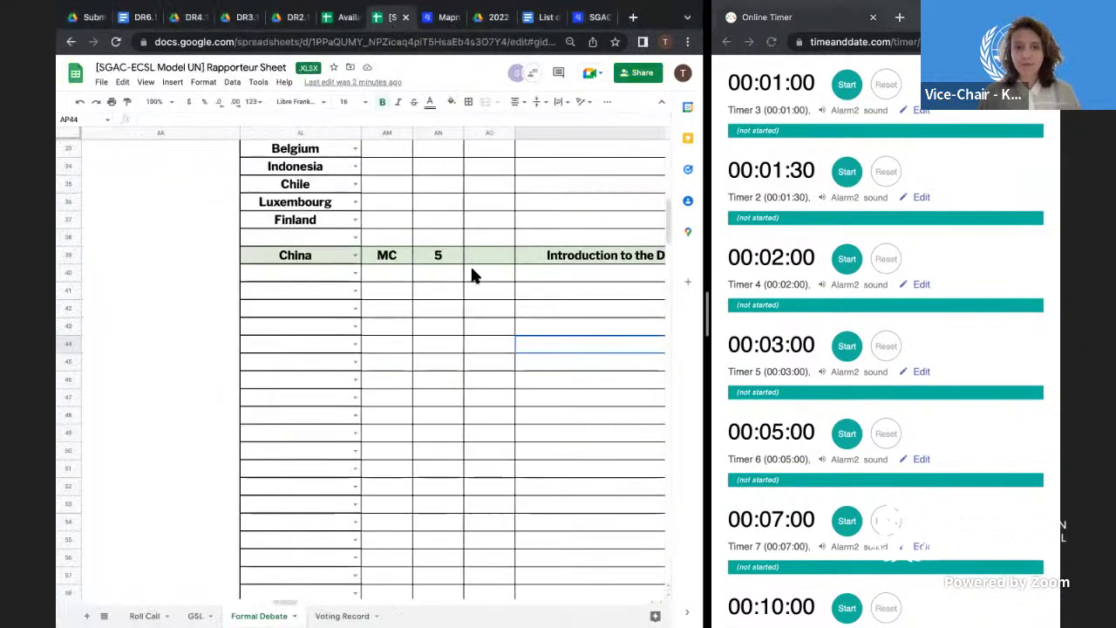
scroll(471, 275, "right", 2)
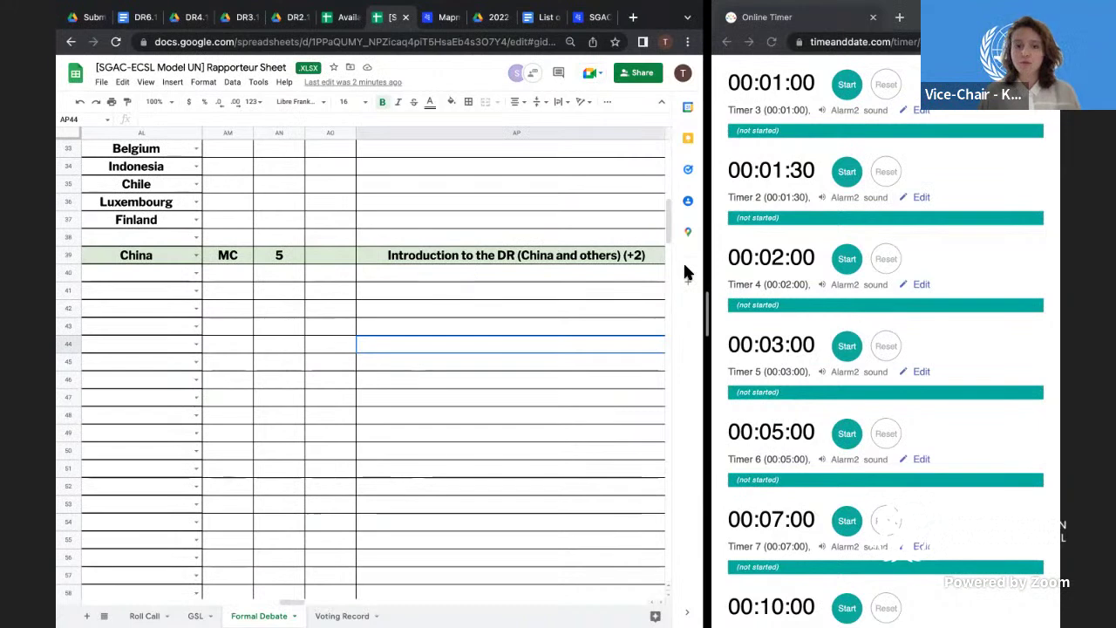
scroll(761, 227, "up", 1)
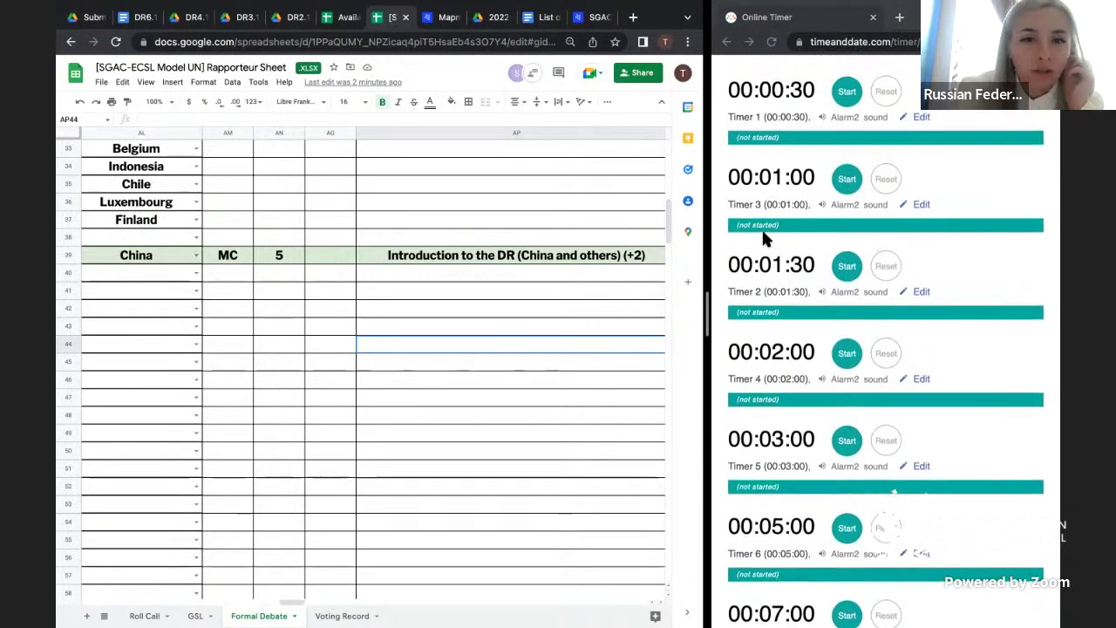
left_click(469, 272)
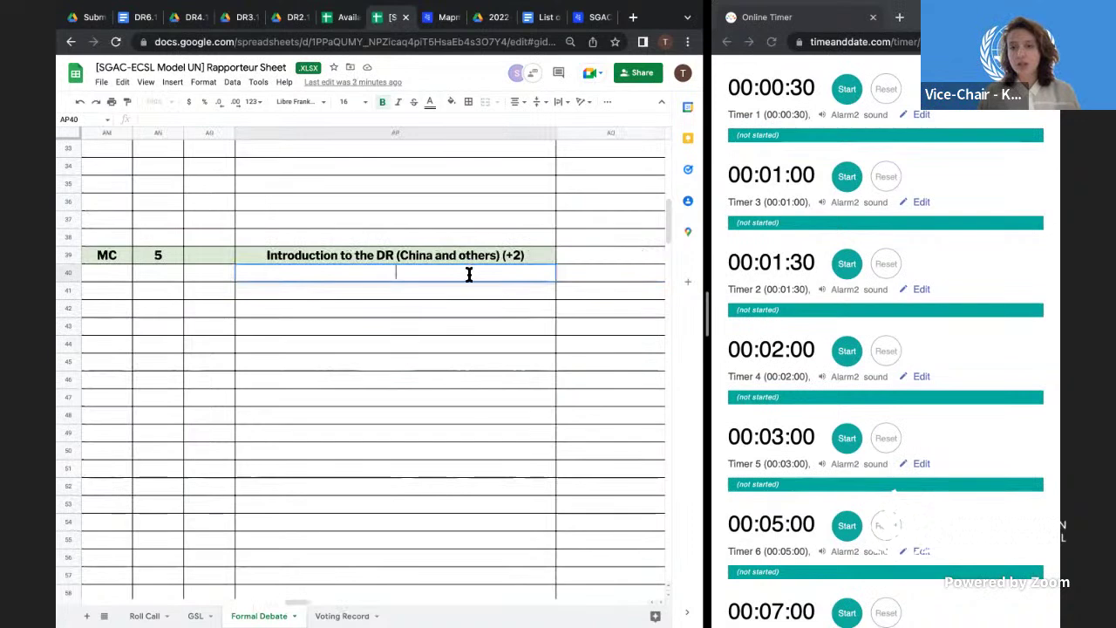
type("Qn")
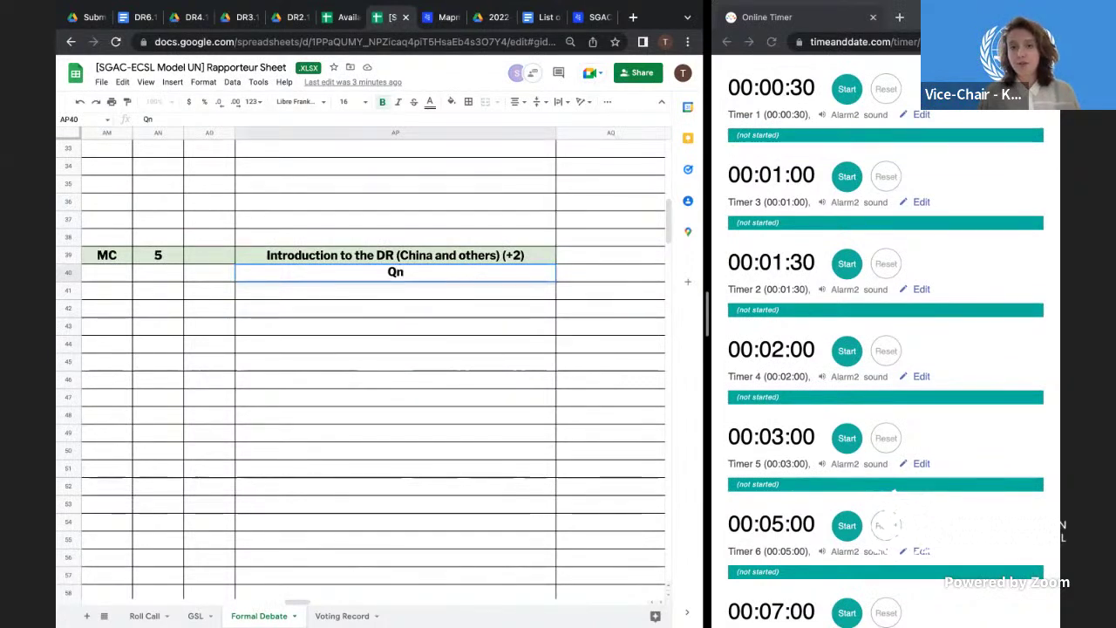
type("A (")
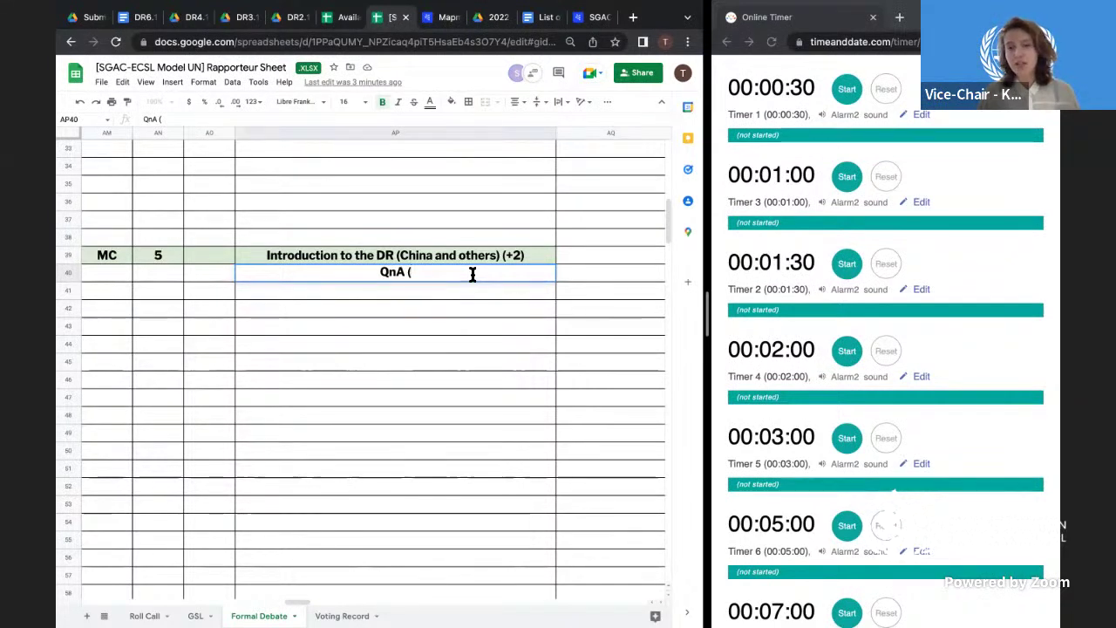
left_click(466, 305)
- Complete the entry in AP40 as "QnA (.. mins)", following the earlier Q&A entry's wording
scroll(466, 305, "up", 2)
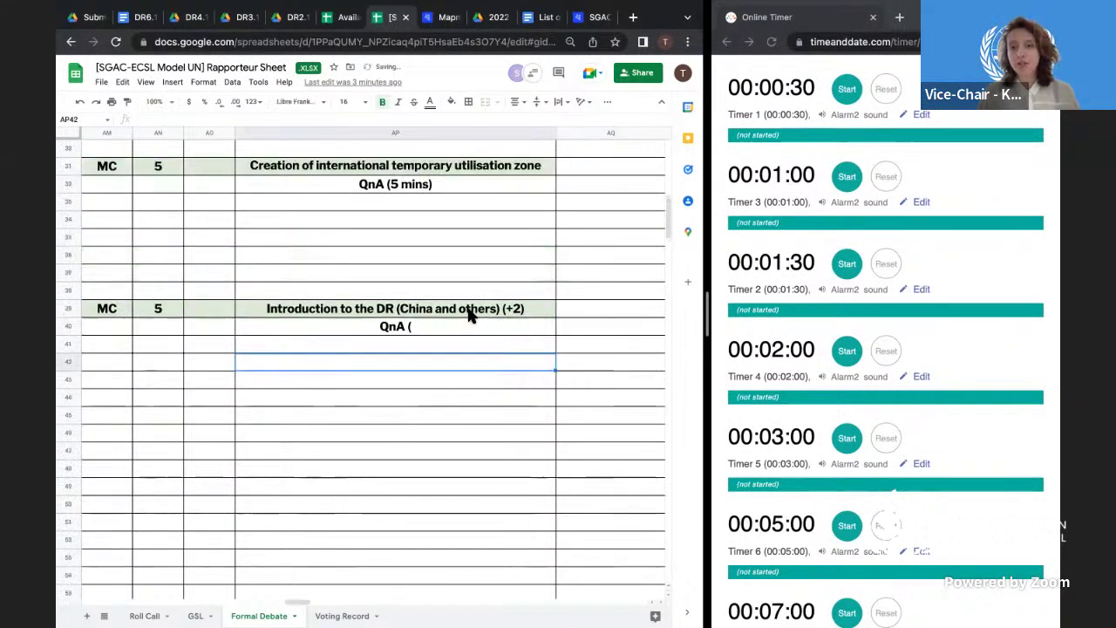
scroll(466, 305, "left", 2)
double_click(541, 310)
type("..")
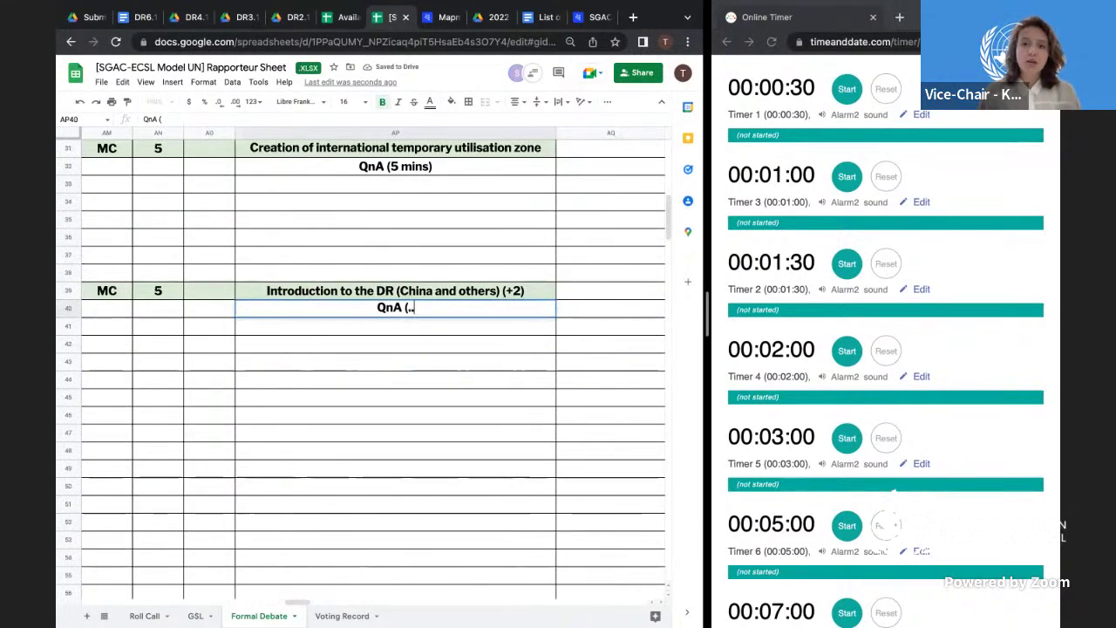
type(" mins)")
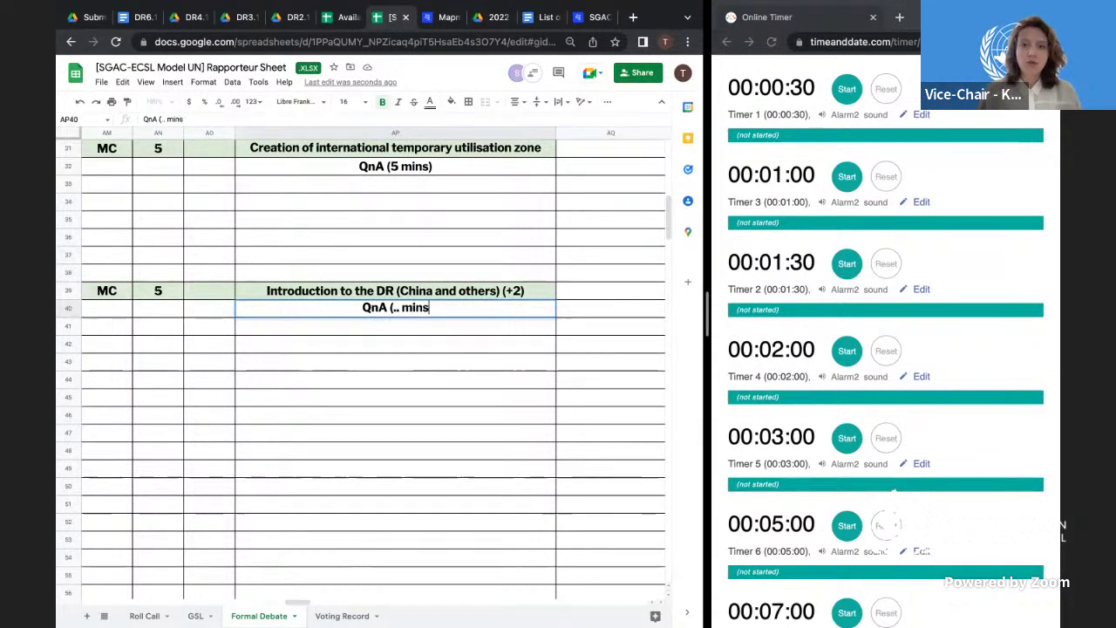
left_click(507, 354)
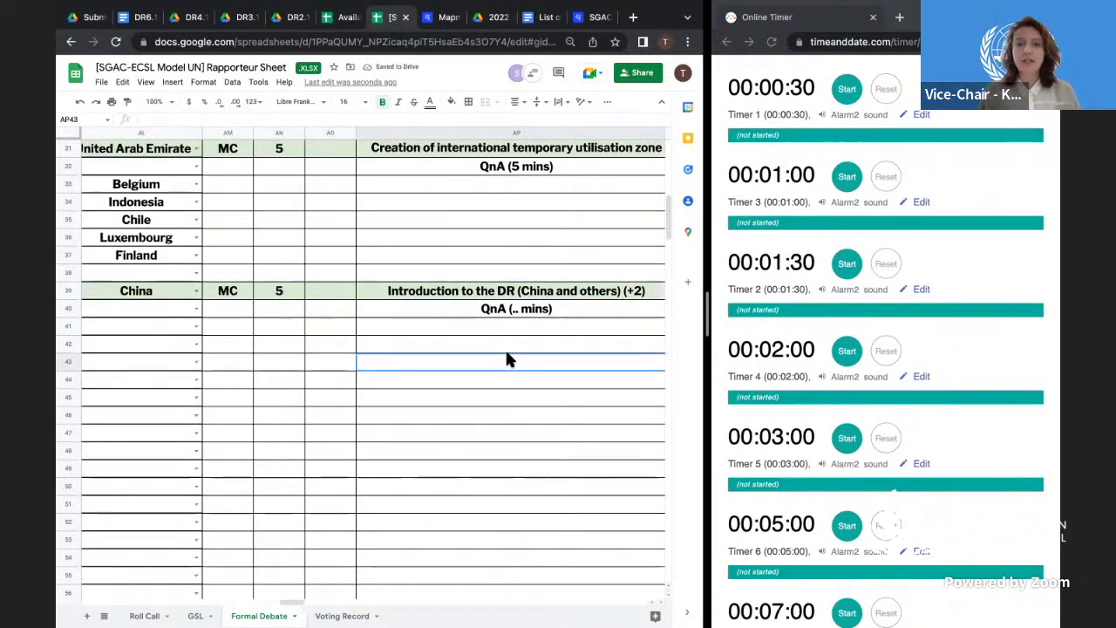
- Remove the placeholder dots from the QnA duration in AP40
double_click(503, 311)
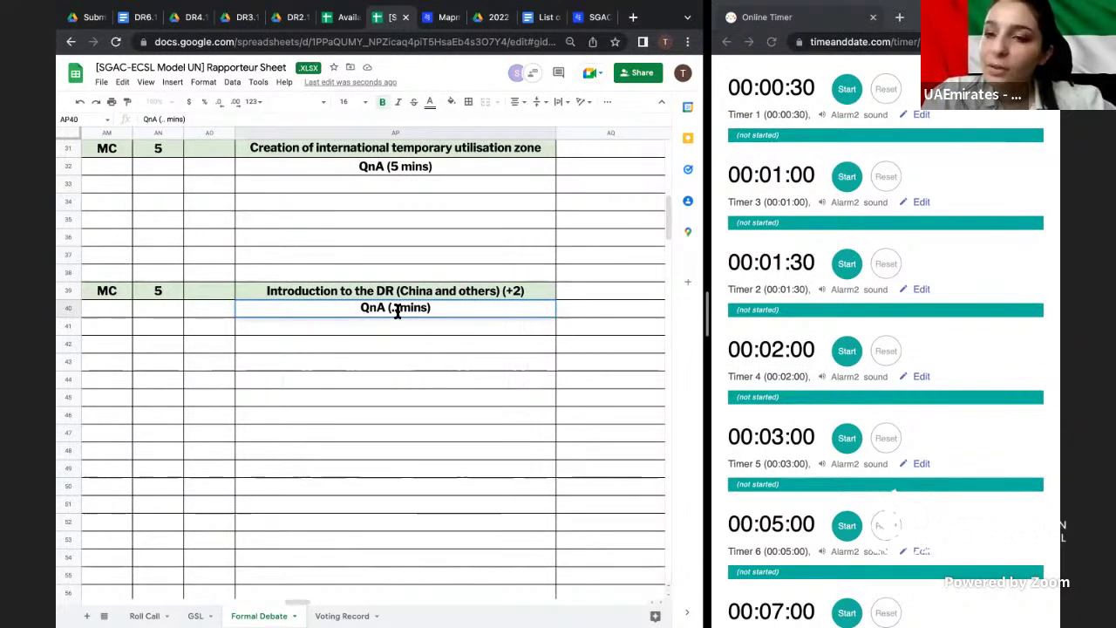
key("BackSpace")
key("BackSpace")
key("Return")
- Enter Finland as the country in AL40, on the row of the new QnA entry
scroll(364, 325, "left", 5)
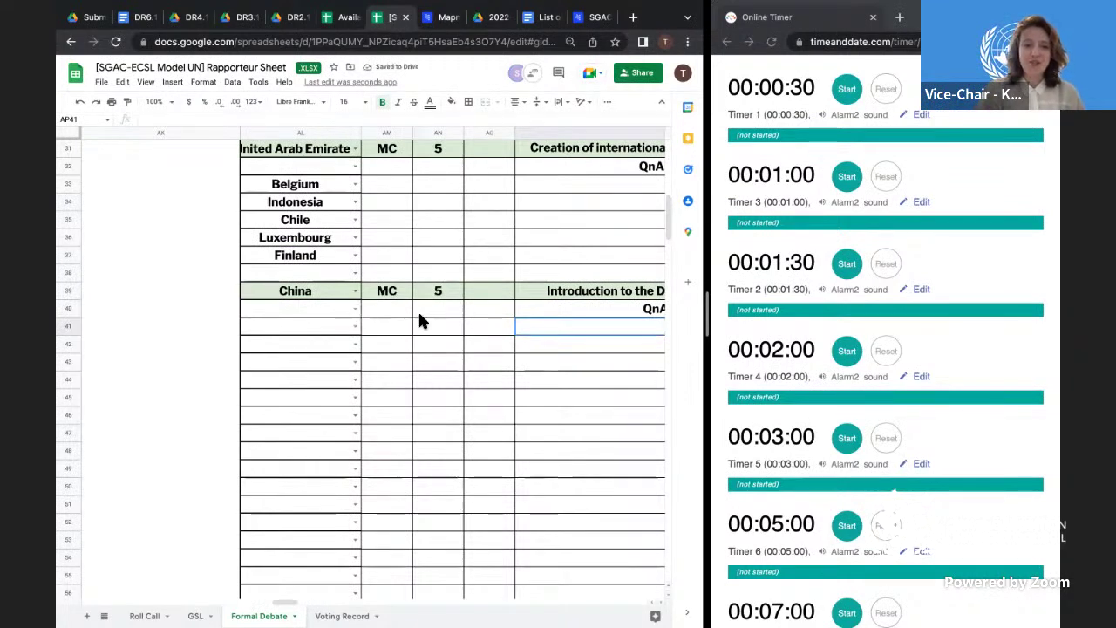
left_click(353, 309)
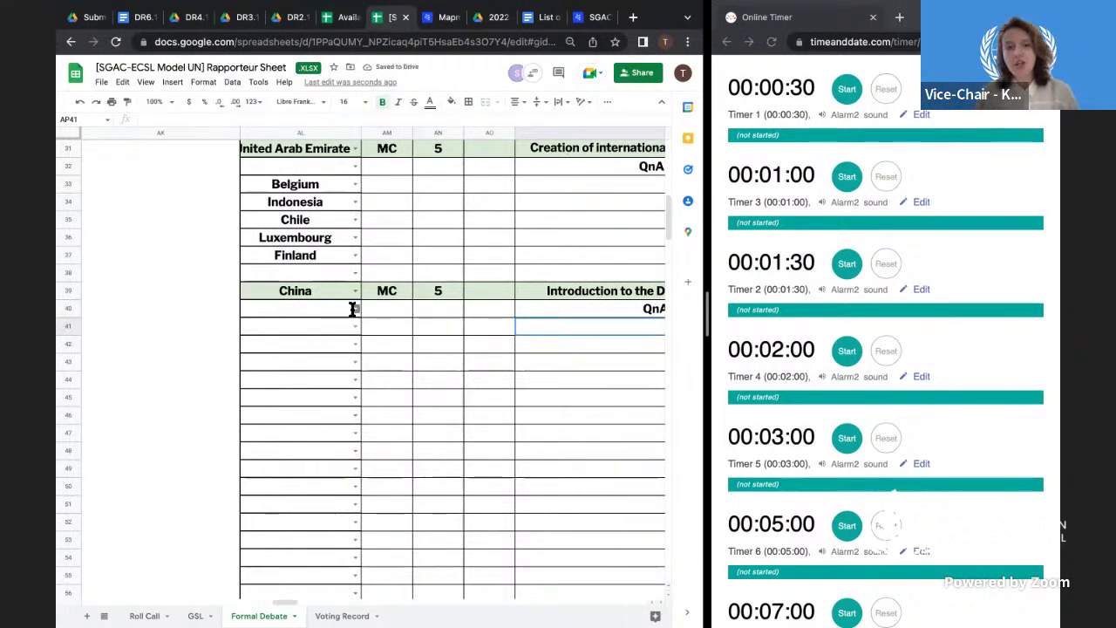
type("fin")
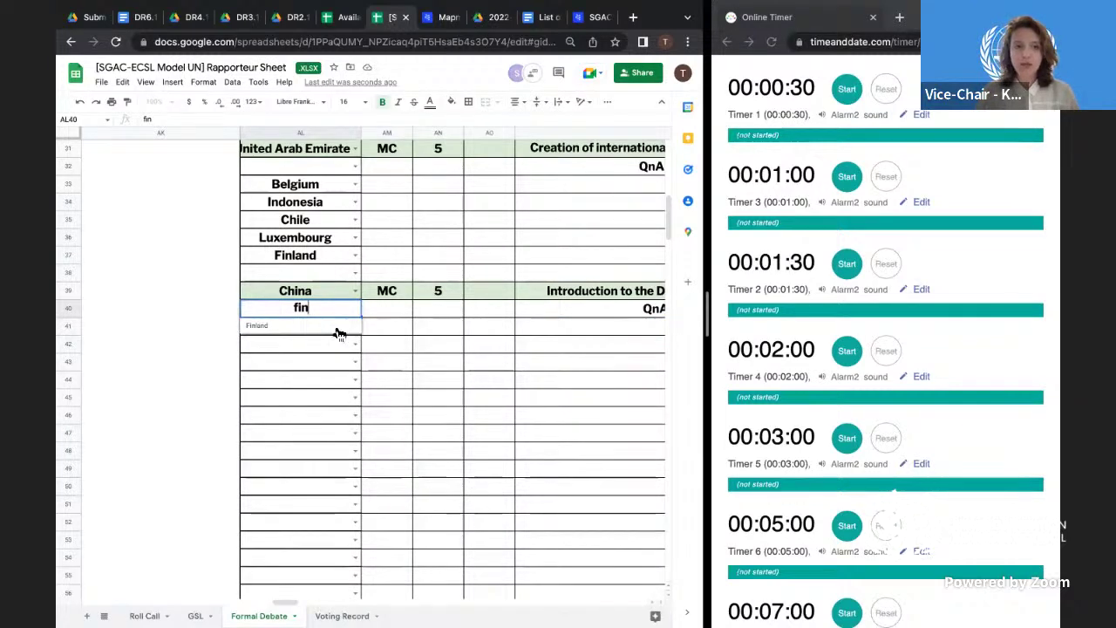
key("Return")
- Fill in Finland's QnA duration in AP40 so the entry reads "QnA (5 mins)"
key("ctrl+Right")
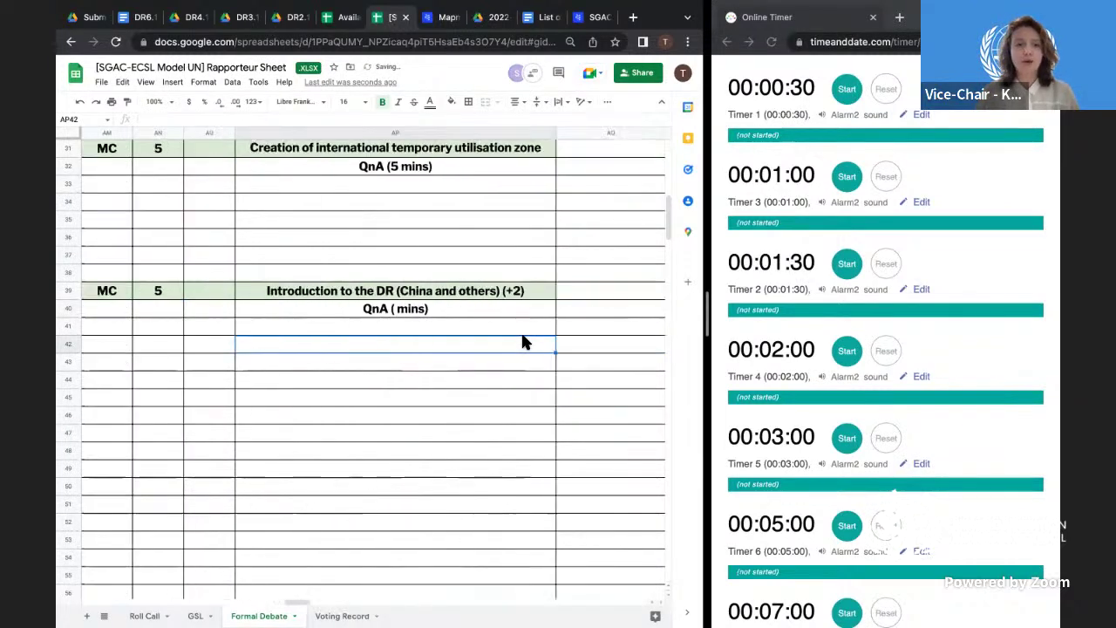
double_click(422, 307)
left_click(392, 308)
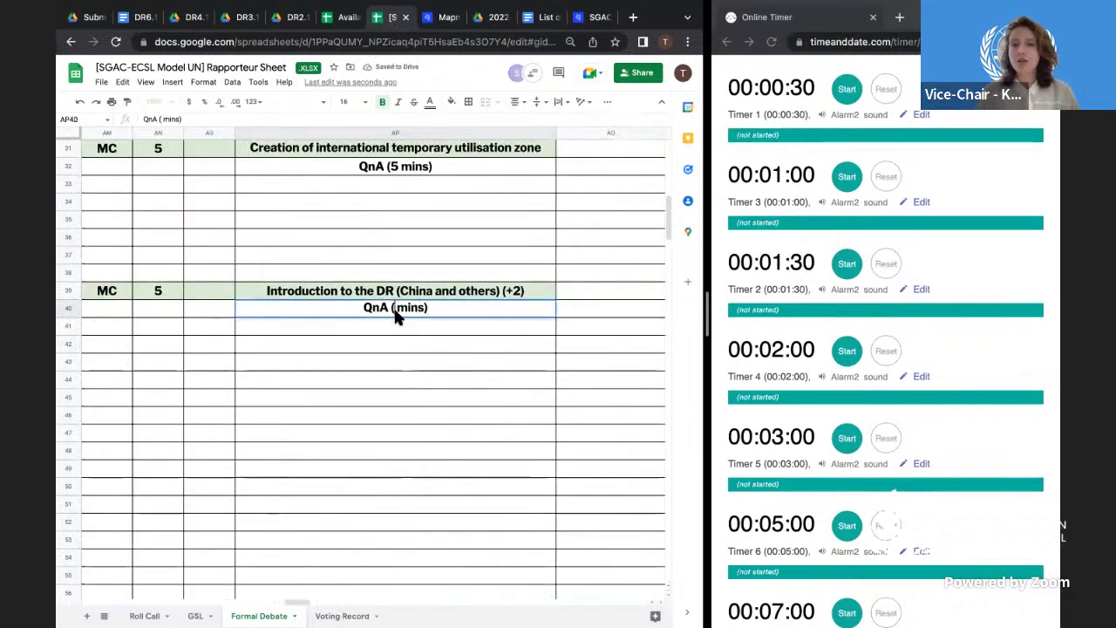
type("5")
left_click(407, 341)
- Enter Finland as the country in AL42, below the QnA entry, leaving one row blank
scroll(407, 341, "left", 3)
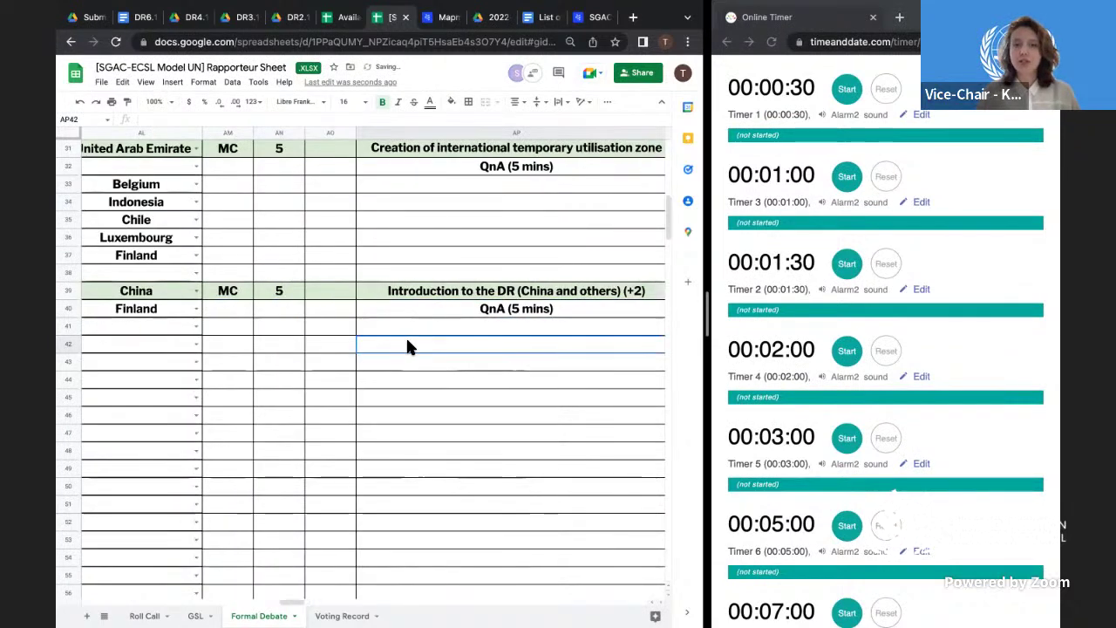
scroll(408, 342, "down", 2)
scroll(407, 346, "down", 1)
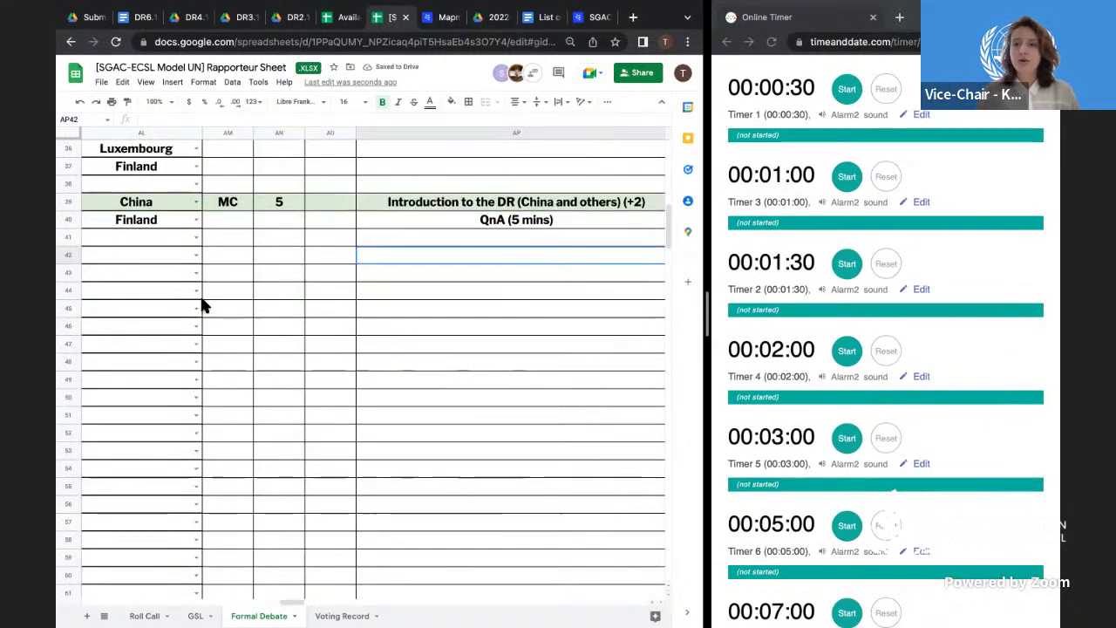
left_click(182, 254)
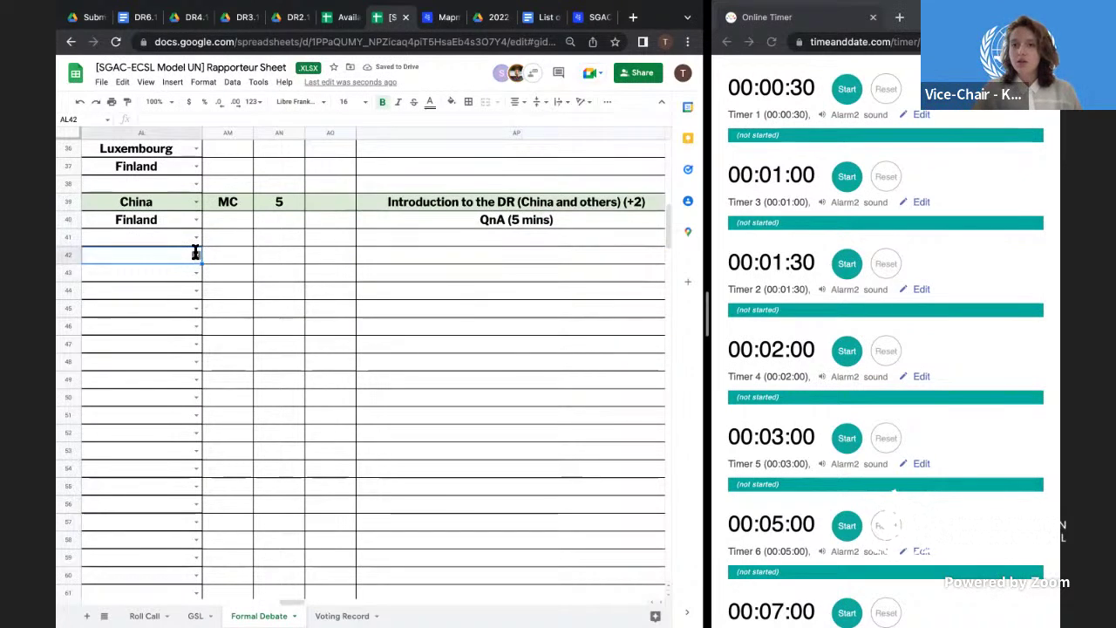
left_click(196, 255)
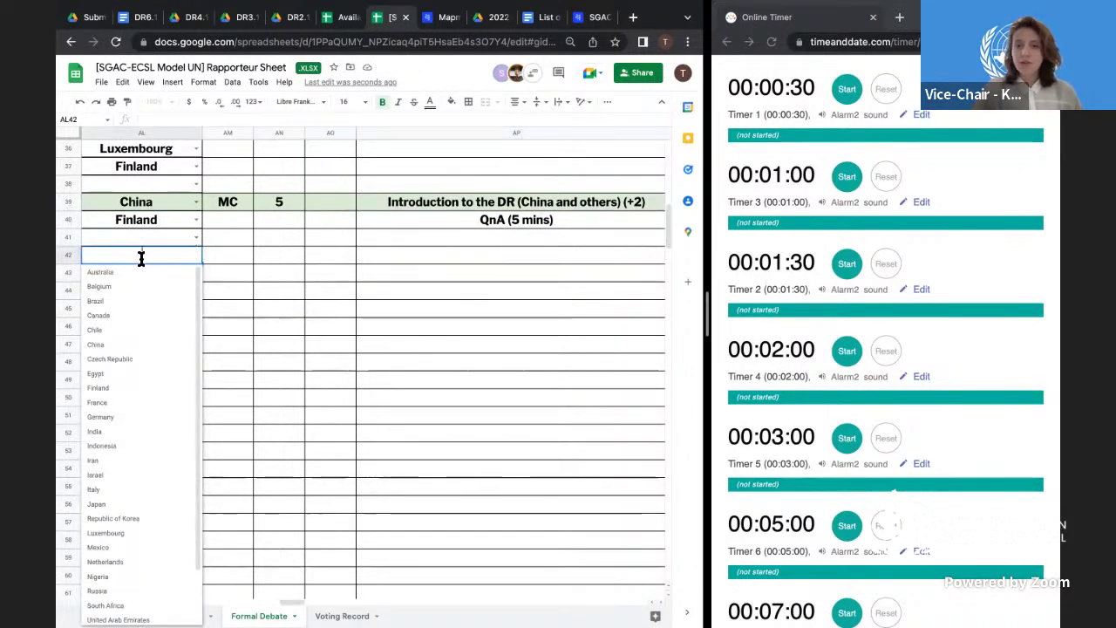
type("fin")
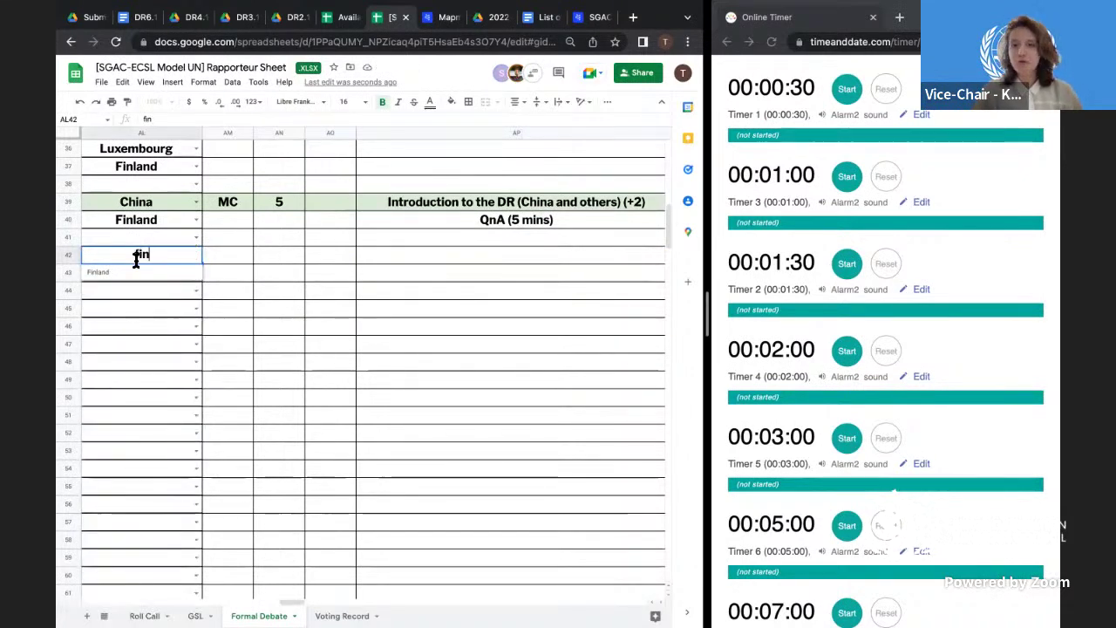
left_click(138, 270)
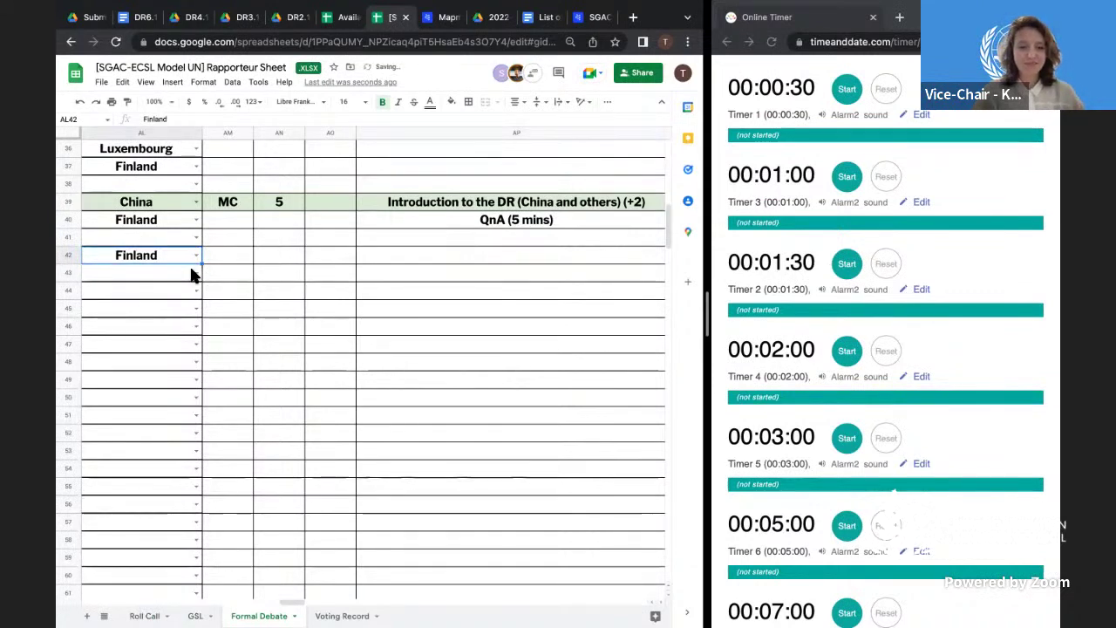
- Add the United Arab Emirates in AL43 and Australia in AL44 to the QnA country list
left_click(193, 275)
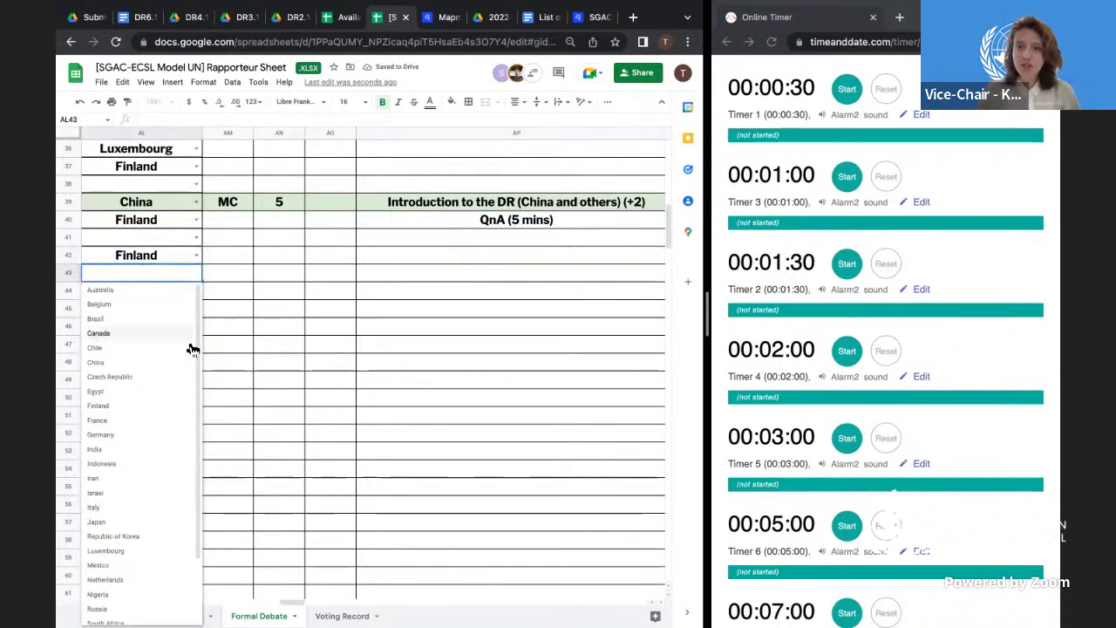
type("ua")
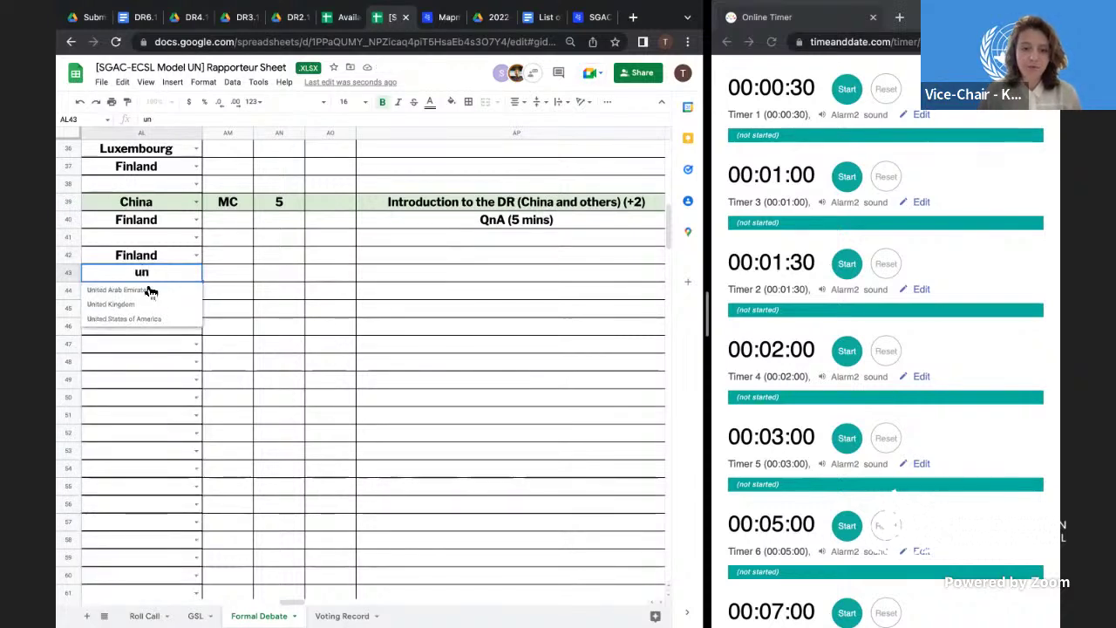
left_click(144, 290)
left_click(194, 293)
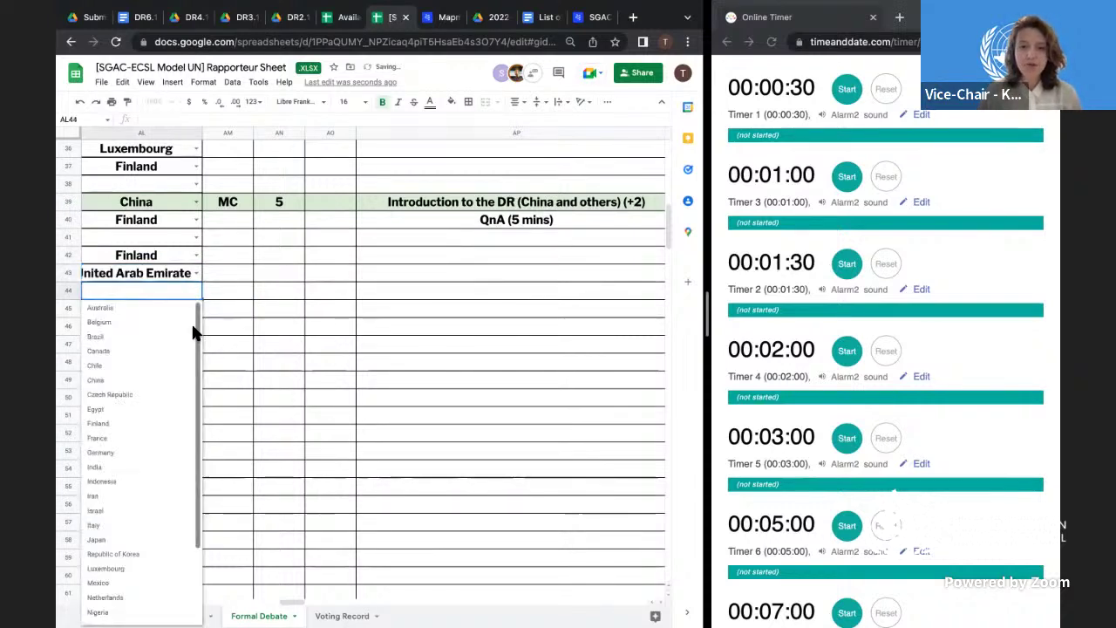
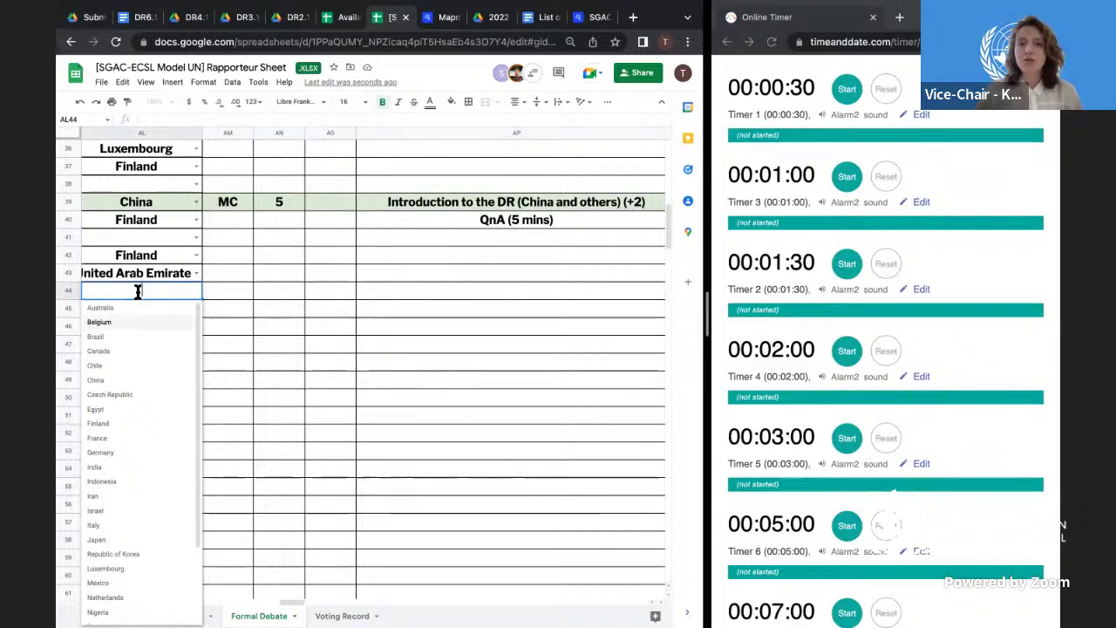
type("aus")
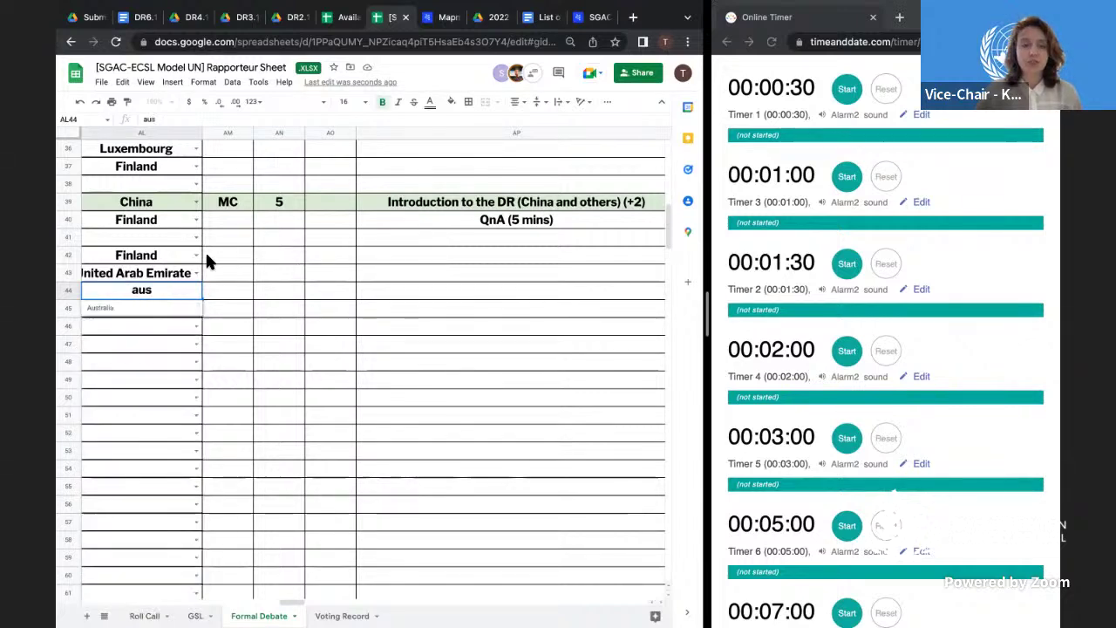
left_click(174, 307)
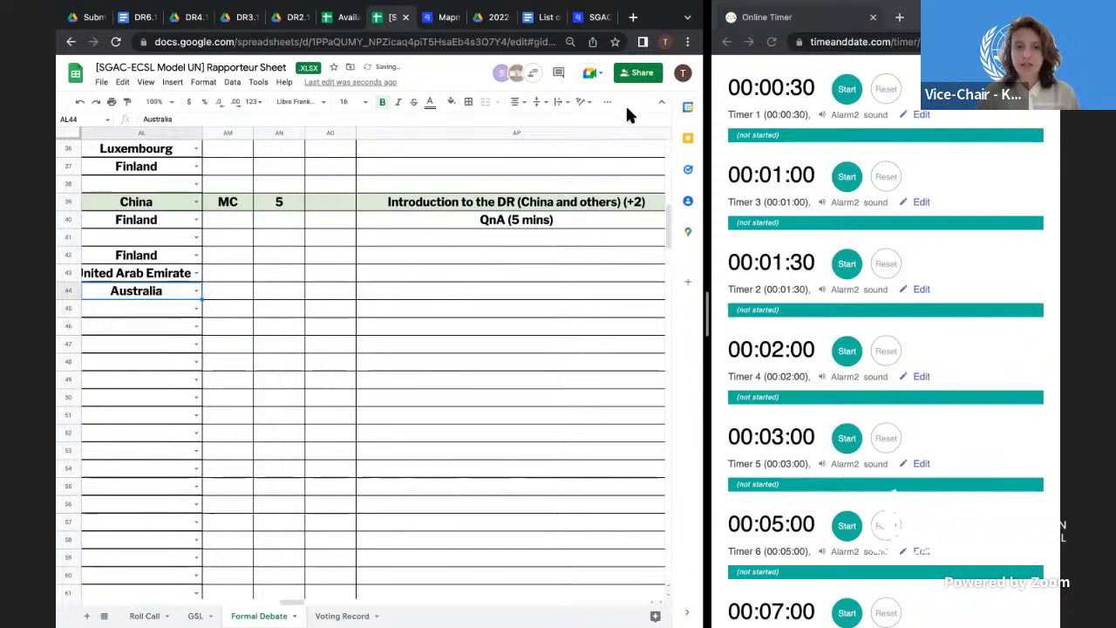
- Start the 5-minute timer (Timer 6) for the QnA
scroll(803, 334, "down", 5)
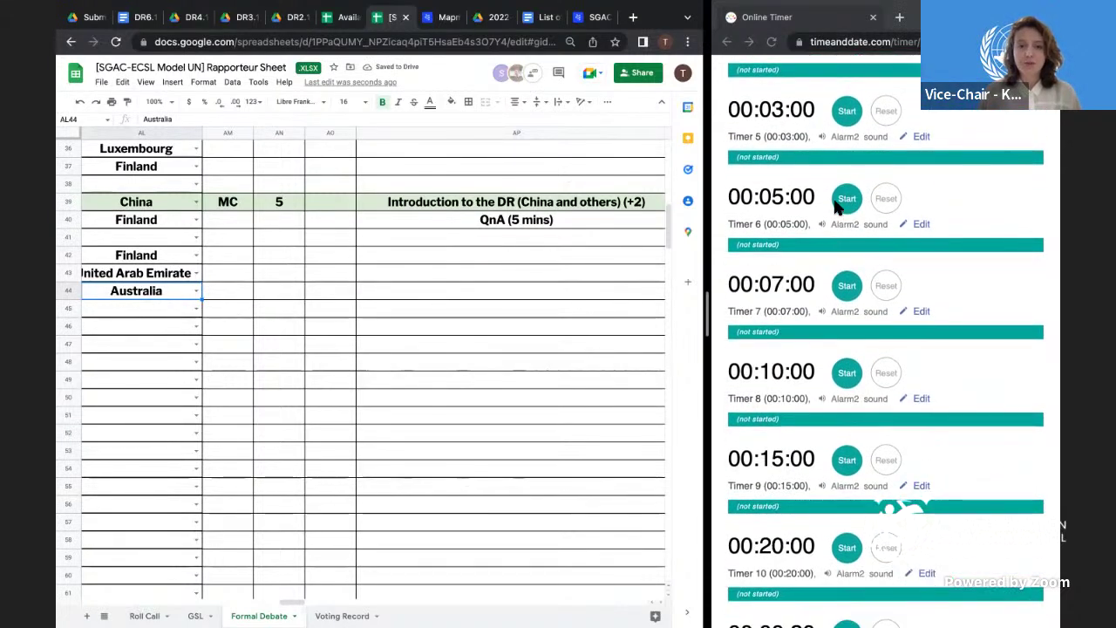
left_click(844, 208)
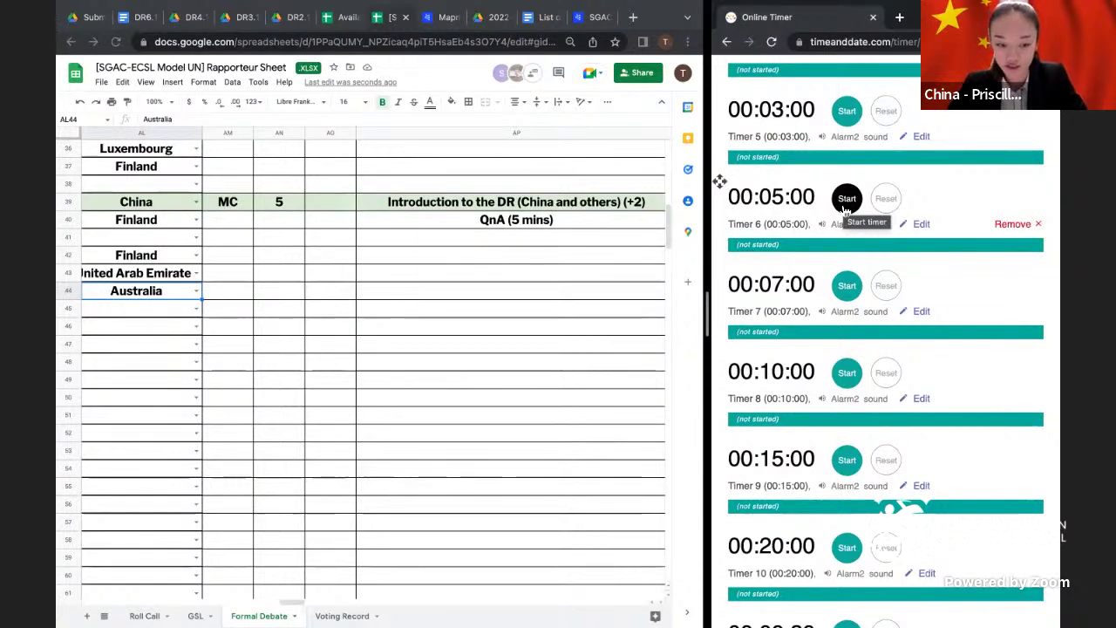
left_click(846, 210)
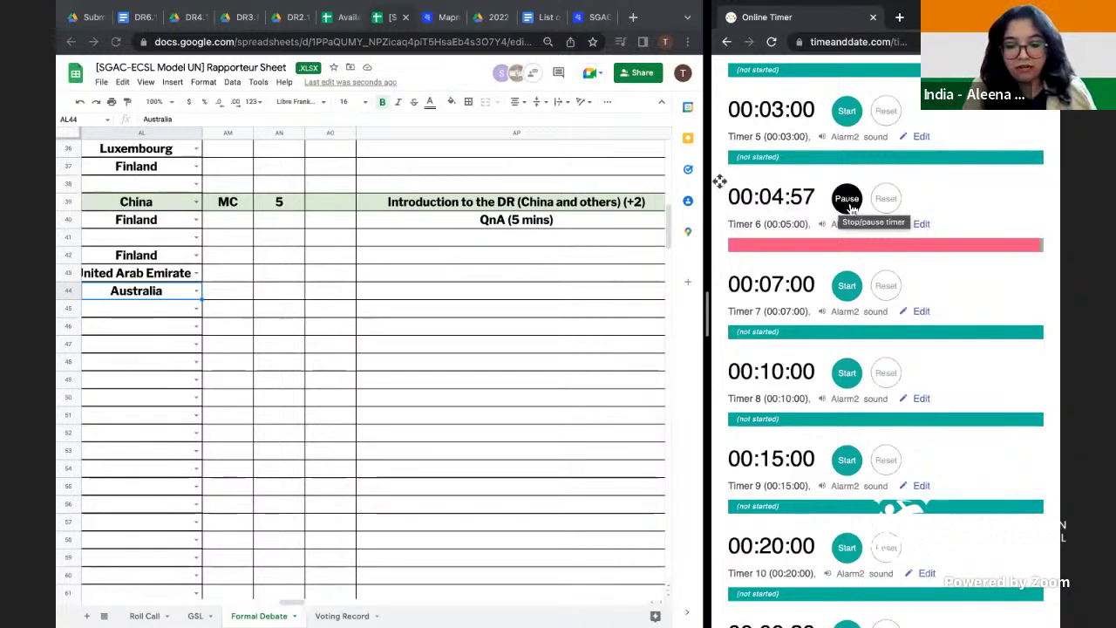
- Add Japan in AL45 and Germany in AL46 to the QnA country list
double_click(167, 307)
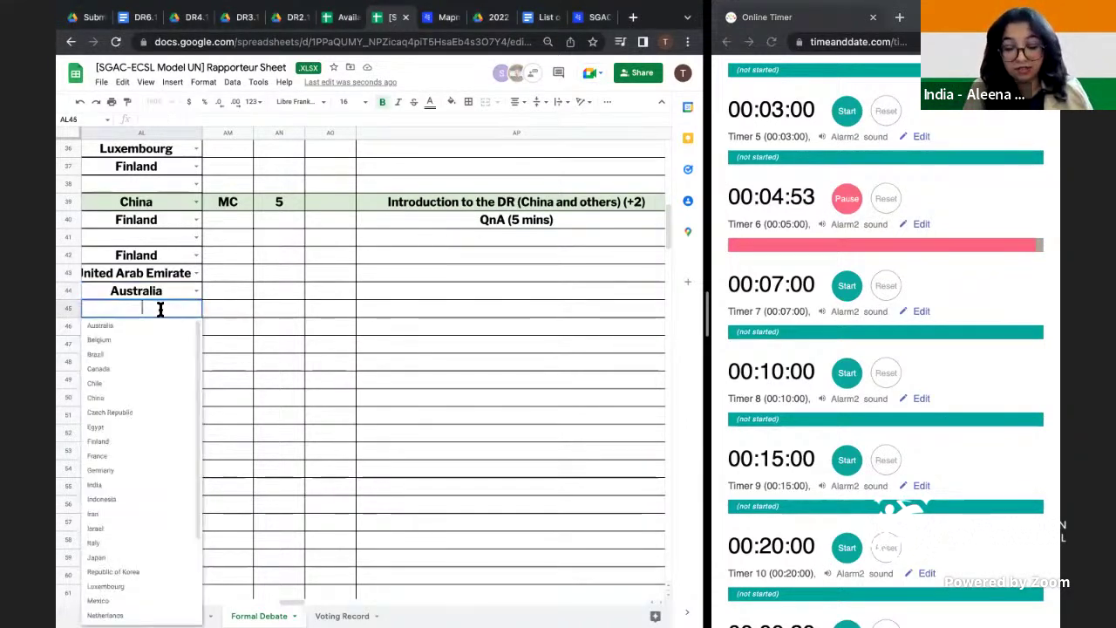
type("Jap")
left_click(150, 325)
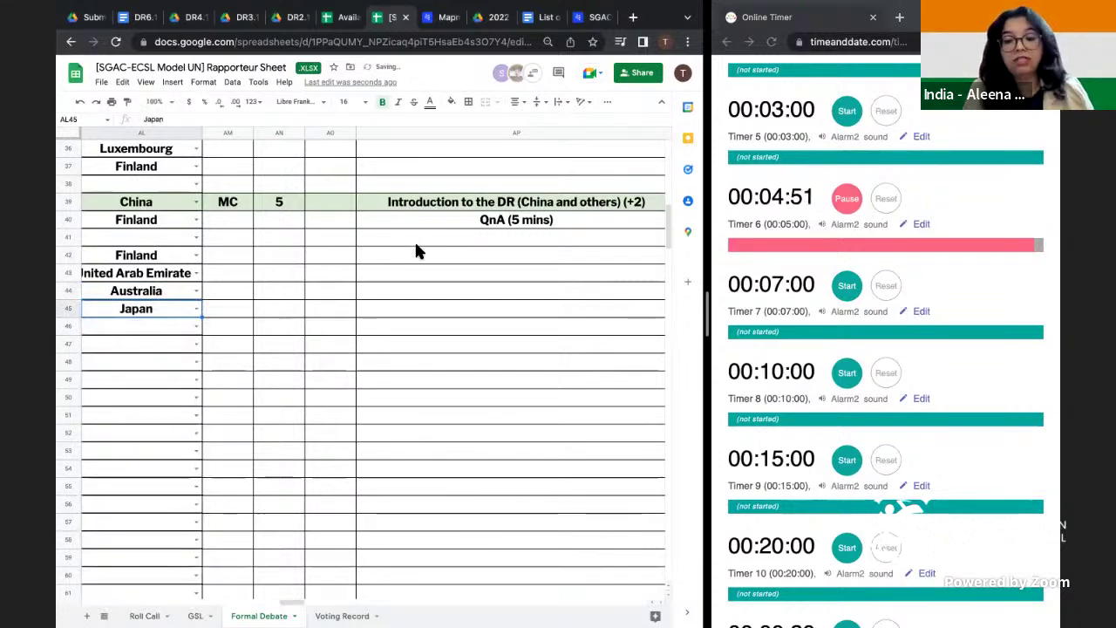
left_click(179, 324)
type("ger")
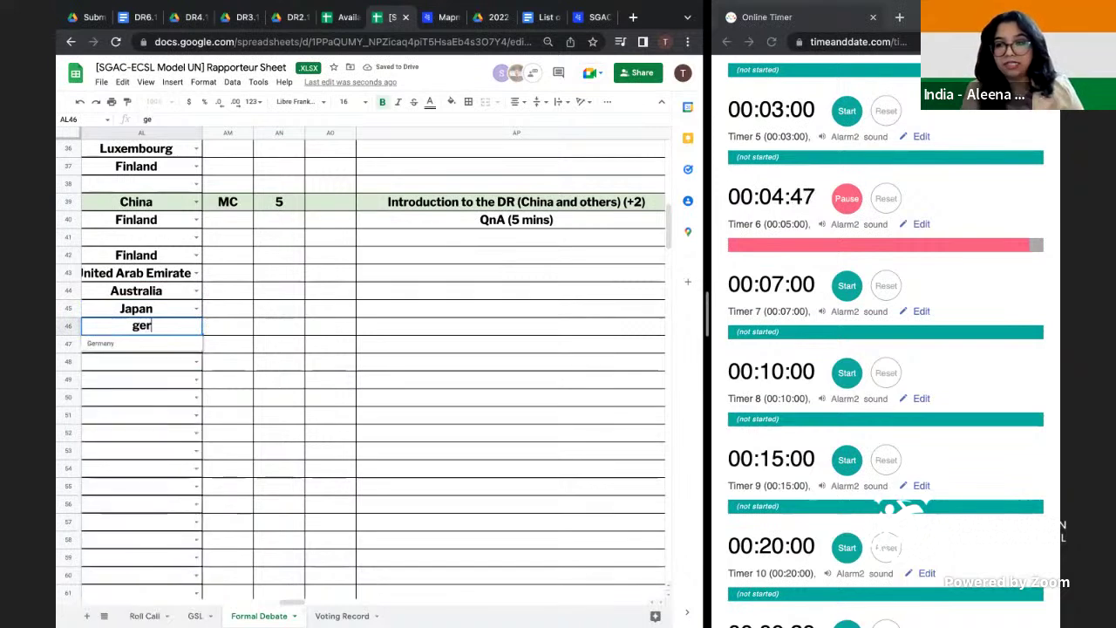
left_click(193, 343)
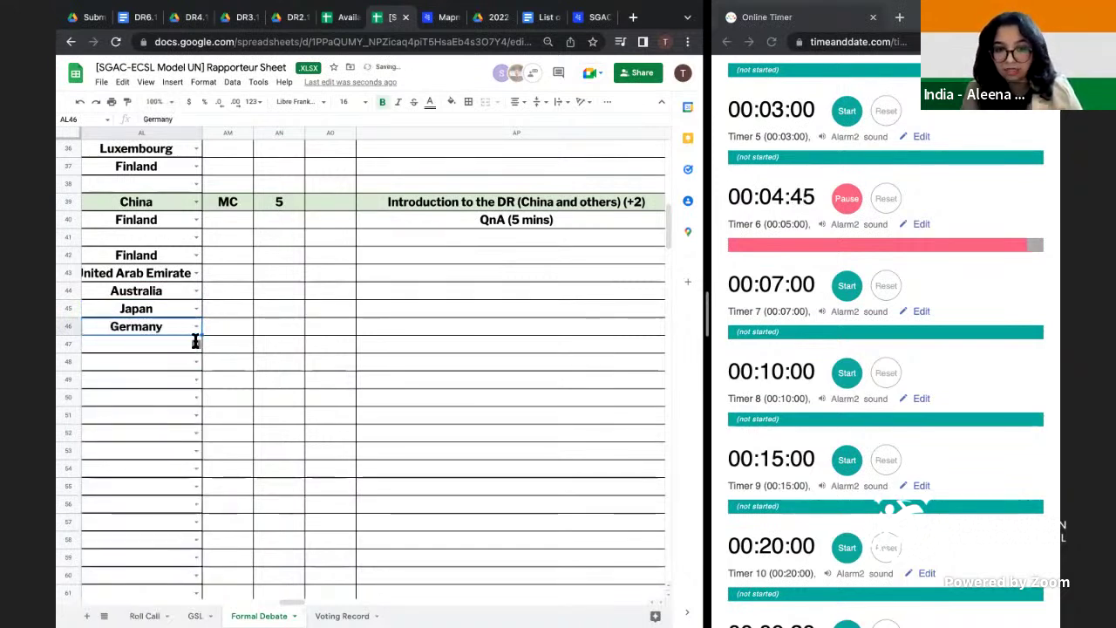
- Add Italy in AL47 and Luxembourg in AL48 to the QnA country list
left_click(195, 341)
type("ita")
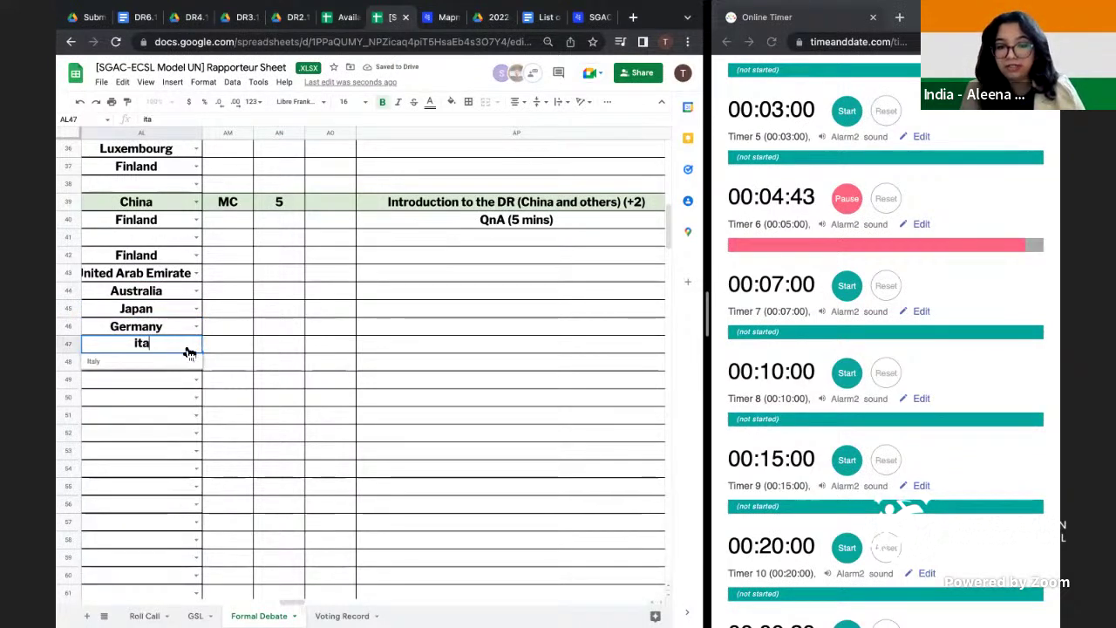
left_click(180, 363)
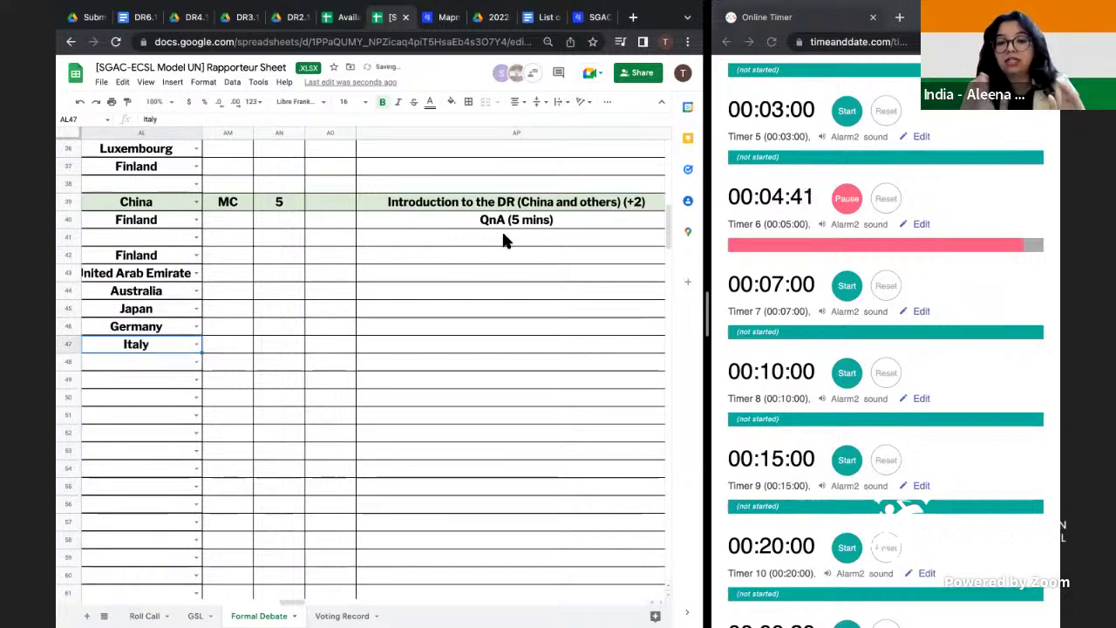
left_click(180, 359)
type("lu")
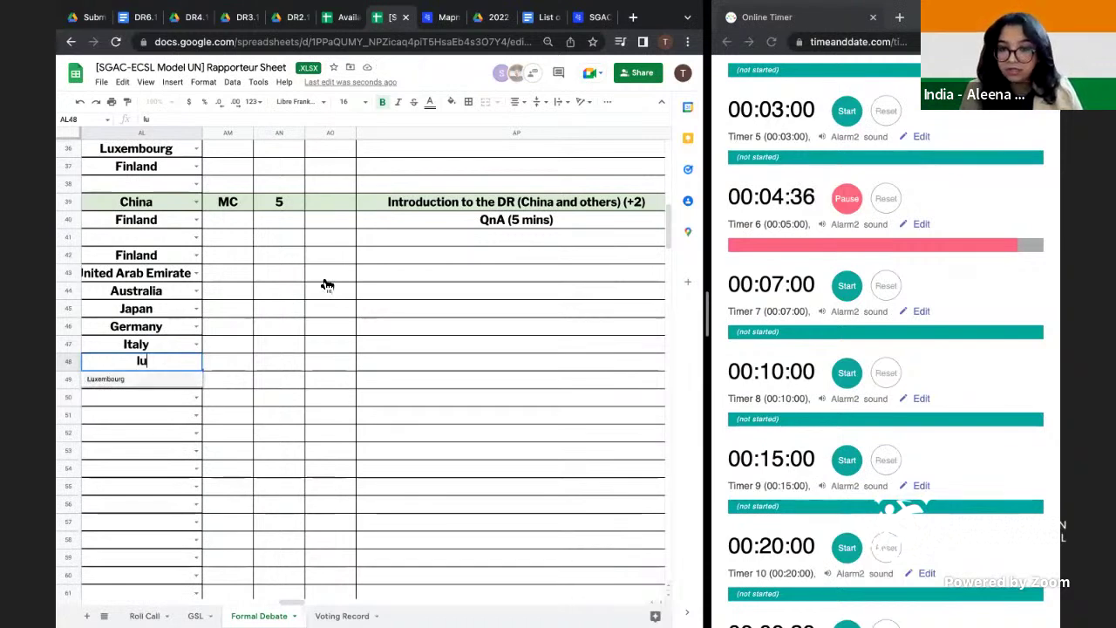
key("Return")
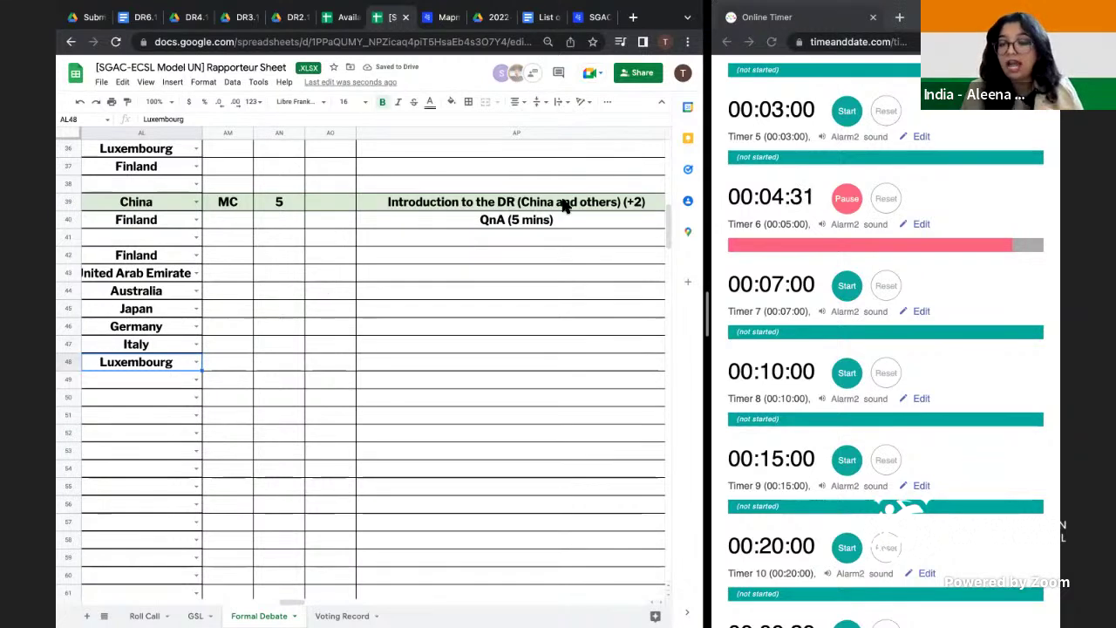
left_click(333, 360)
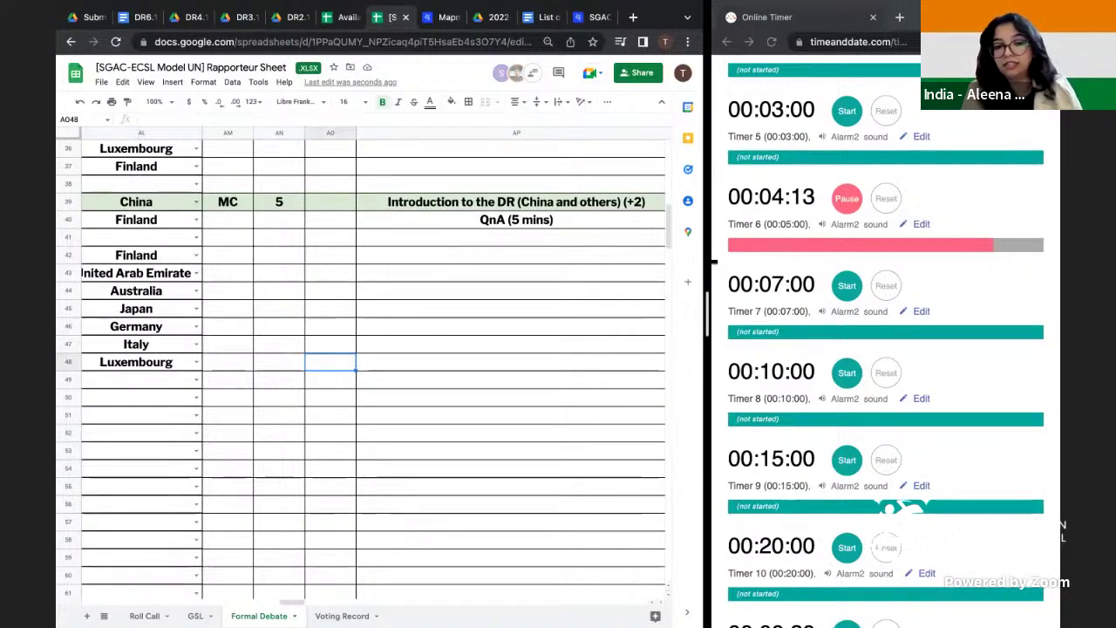
- Pause the running 5-minute timer at the change from India to China and resume it for China's turn
left_click(766, 208)
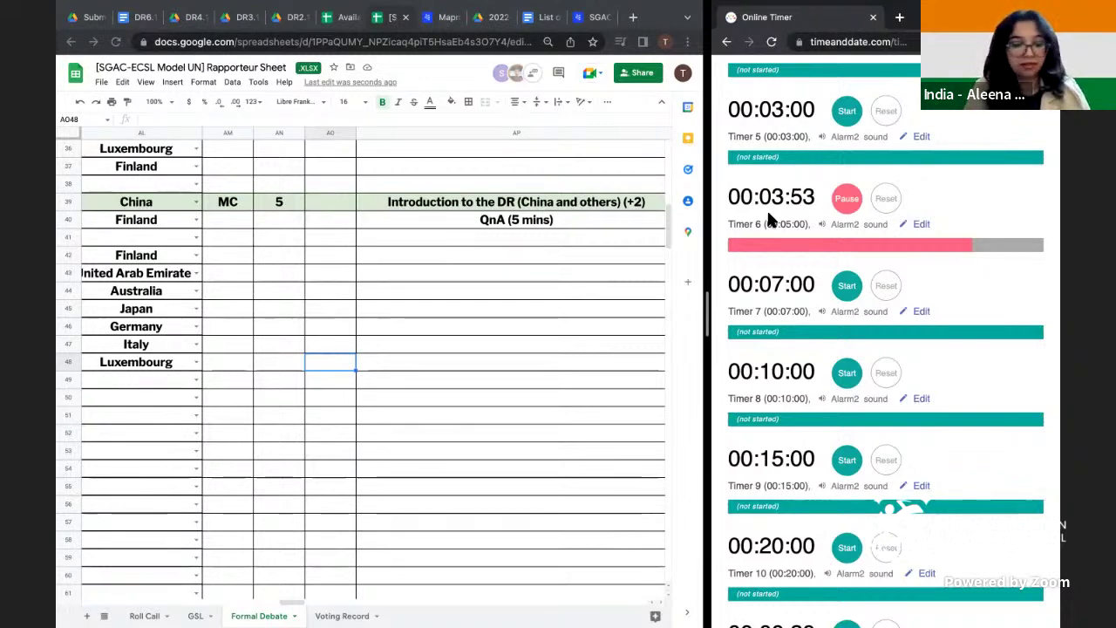
left_click(848, 208)
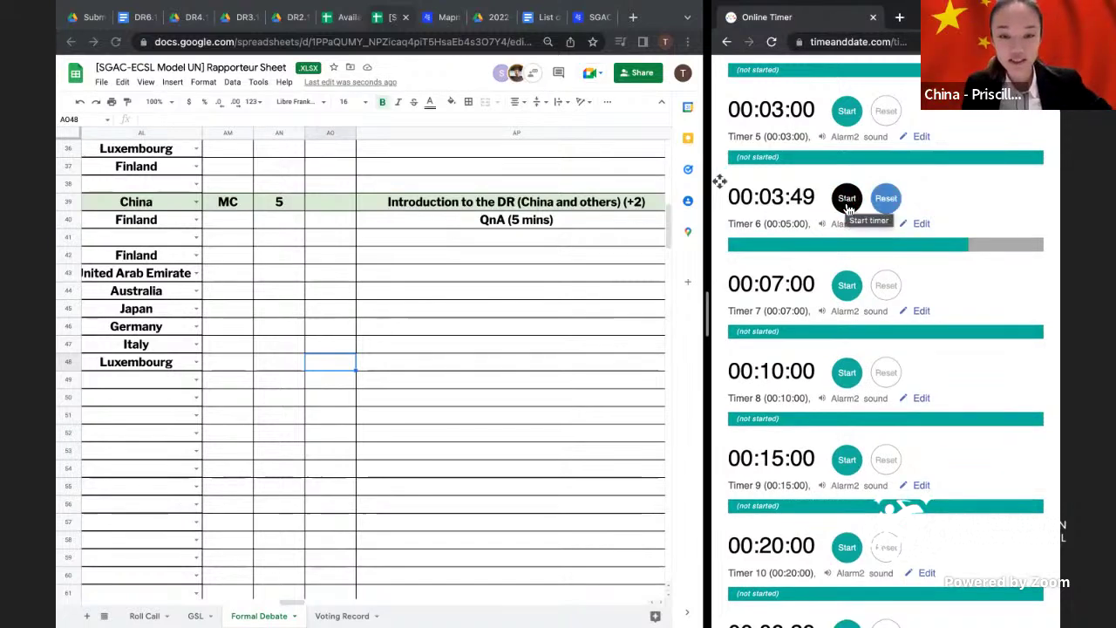
left_click(847, 207)
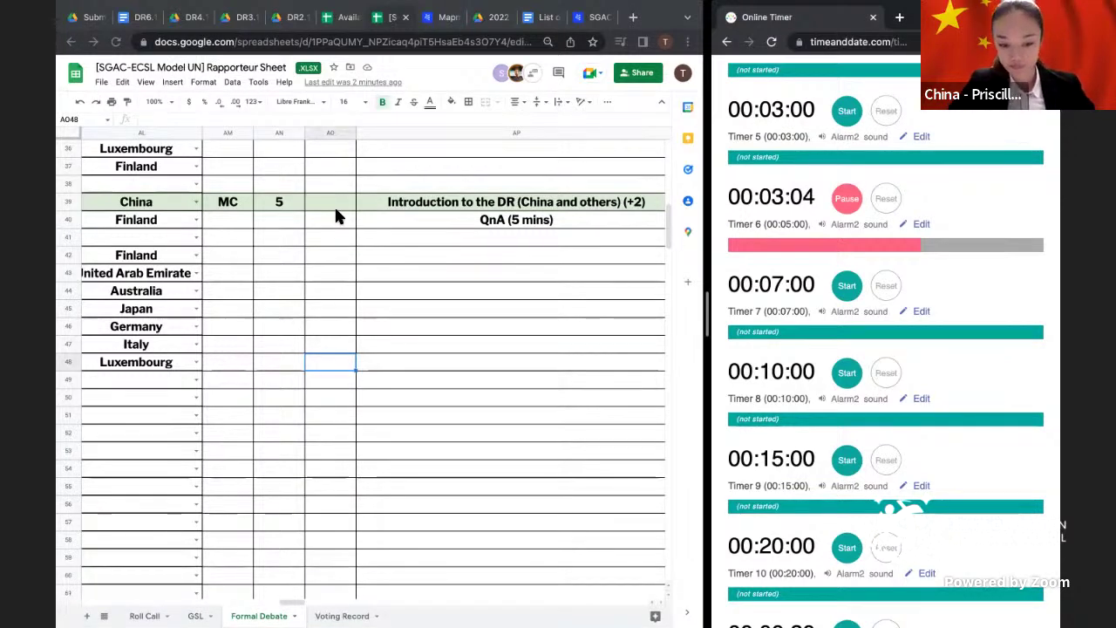
- Pause the 5-minute timer for the United Arab Emirates' turn and resume it when Belgium speaks
left_click(844, 203)
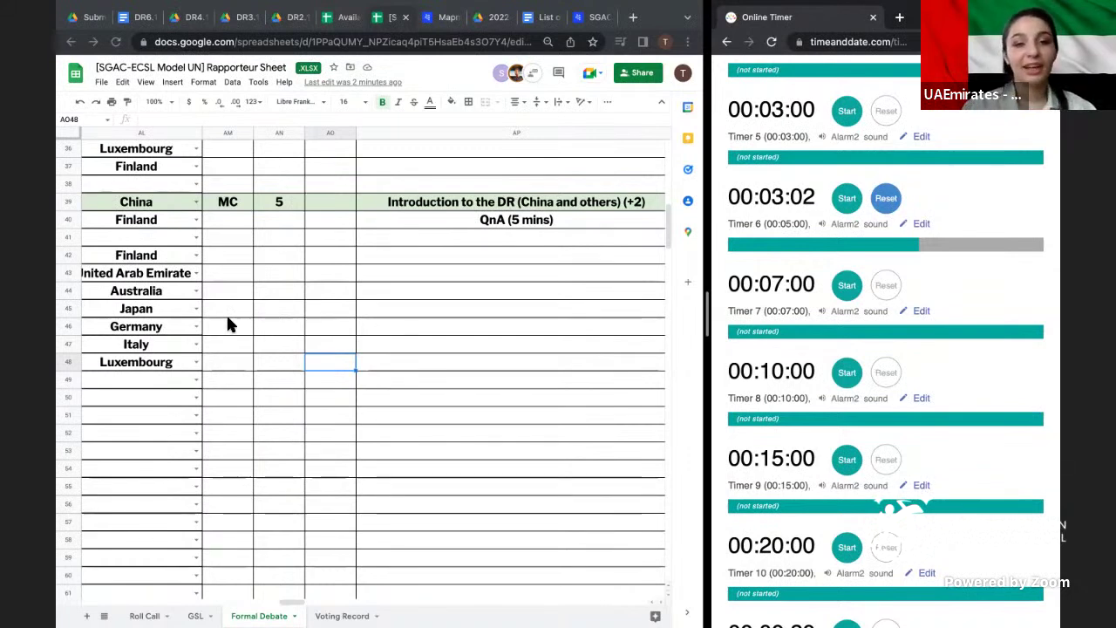
scroll(227, 320, "down", 1)
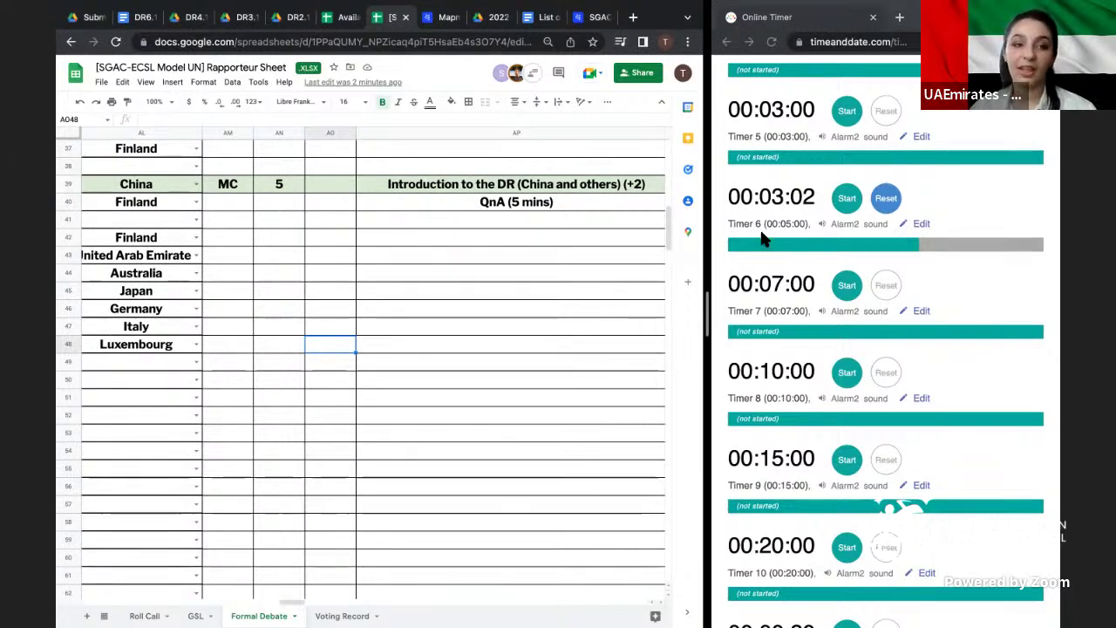
left_click(807, 217)
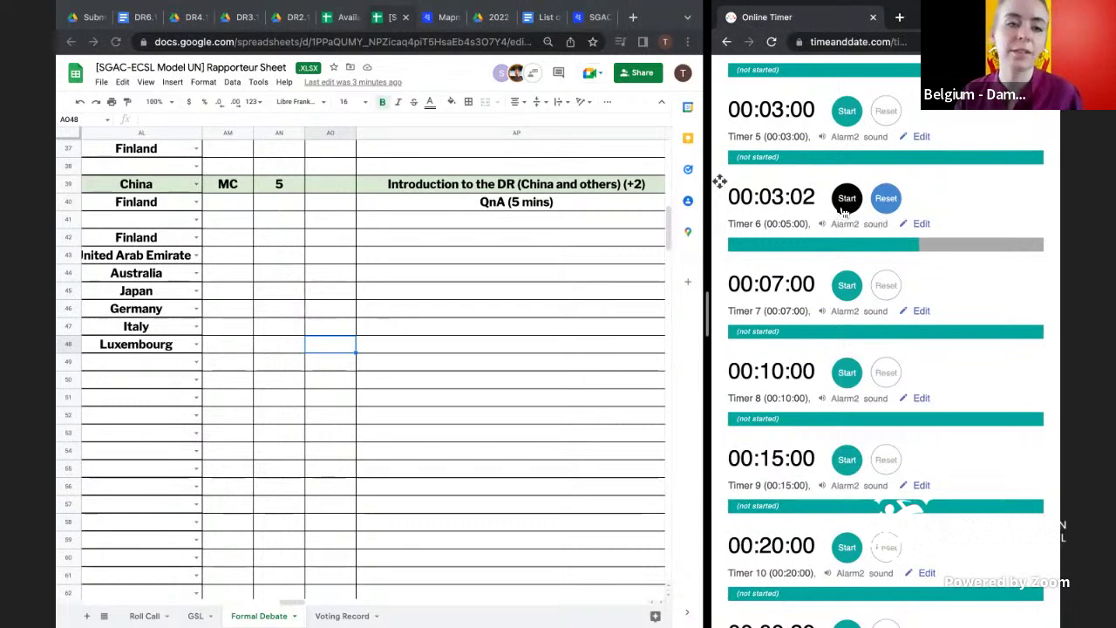
left_click(843, 212)
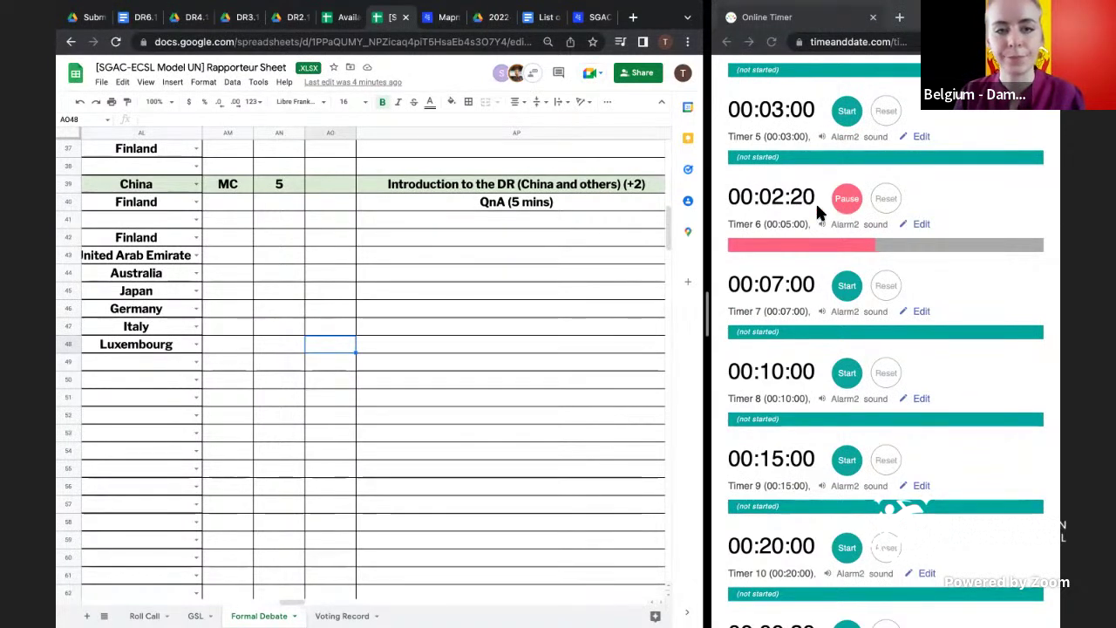
- Add Belgium, India and Russia after China in the DR introduction topic in AP39
left_click(564, 183)
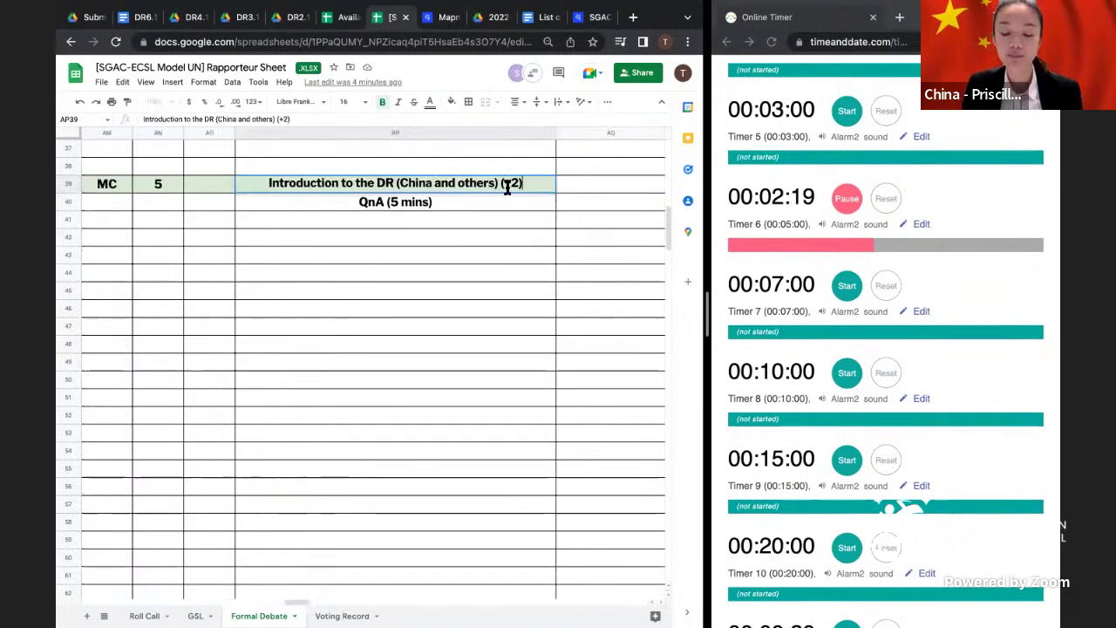
type(", Belgium, India, Russua")
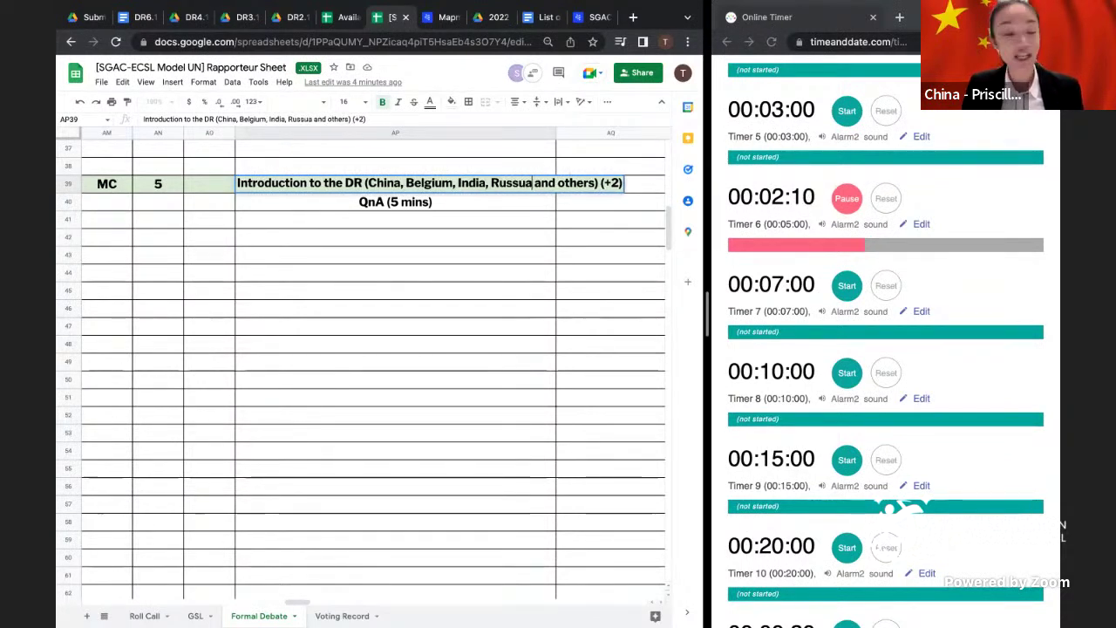
key("BackSpace")
key("BackSpace")
type("ia")
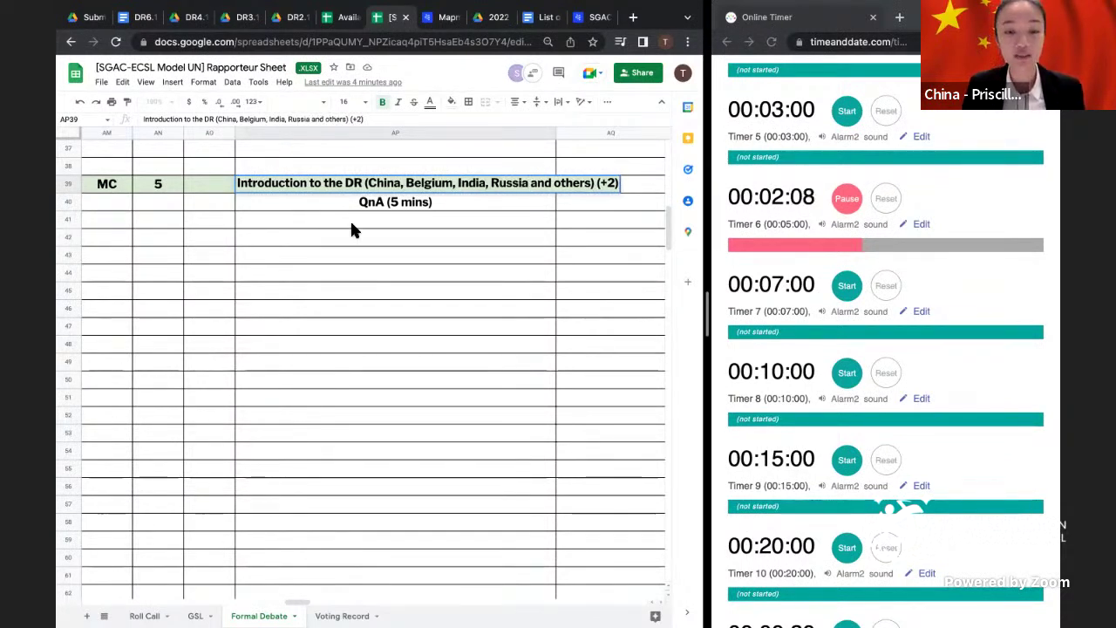
key("Return")
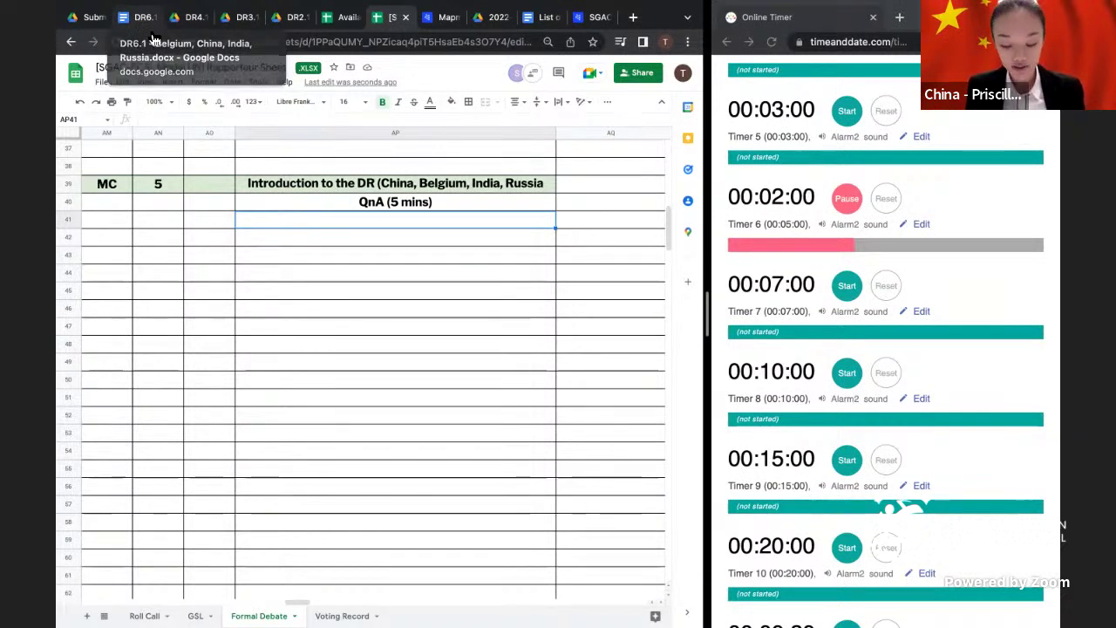
- Remove "and others" after Russia from the DR introduction topic in AP39
left_click(427, 183)
key("Return")
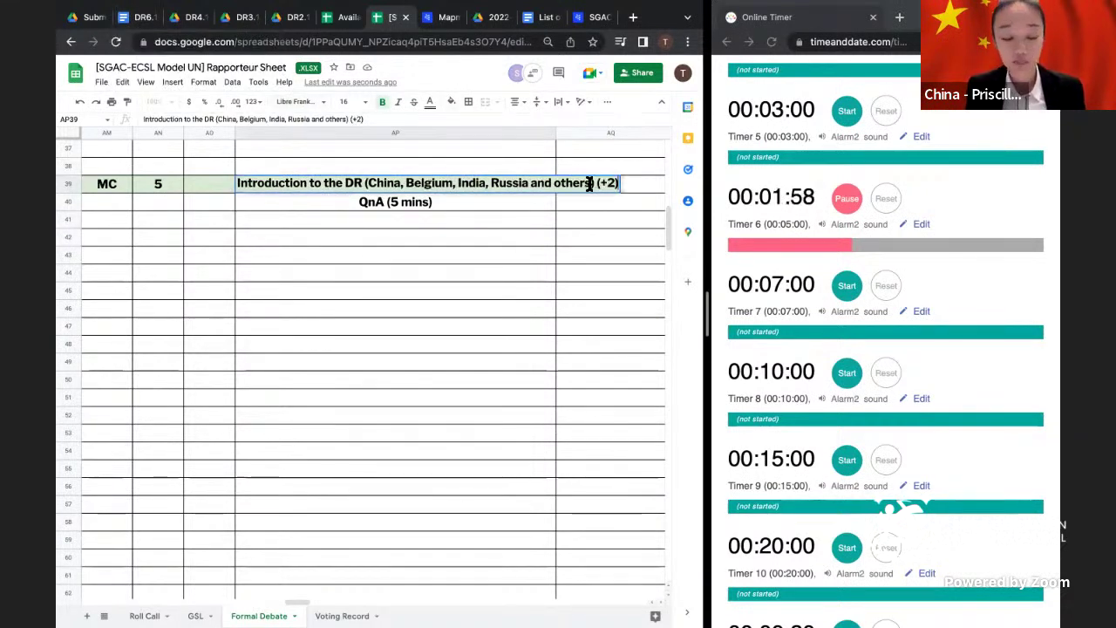
left_click_drag(594, 183, 532, 183)
key("BackSpace")
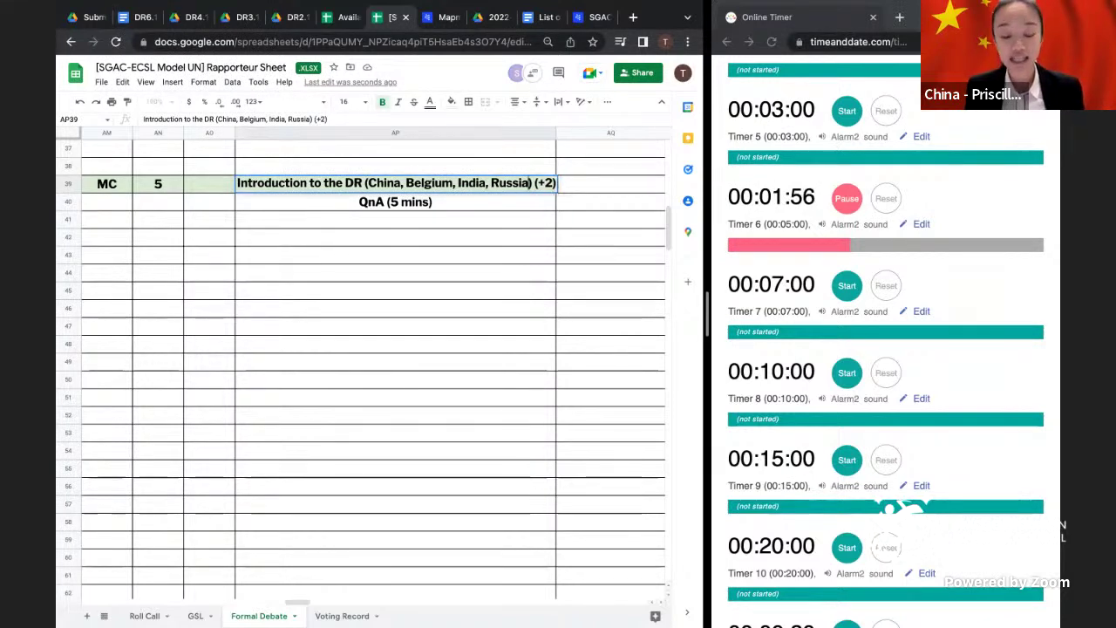
key("BackSpace")
key("BackSpace")
key("BackSpace")
key("BackSpace")
key("BackSpace")
left_click(500, 217)
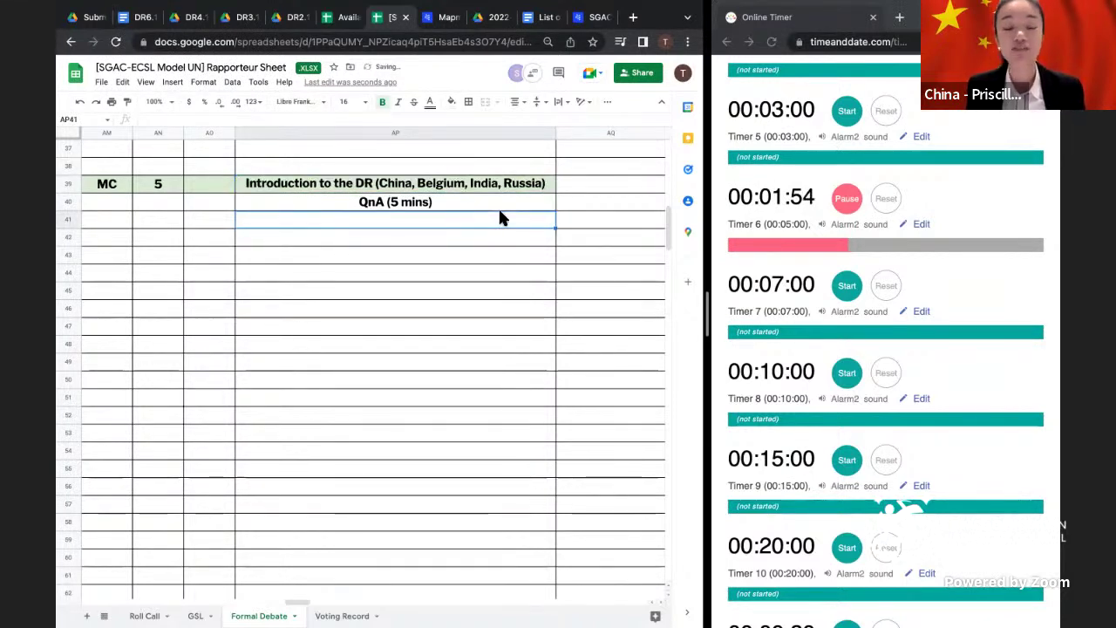
- Change the duration of China's DR introduction in AN39 to 5 (+2)
scroll(499, 217, "left", 2)
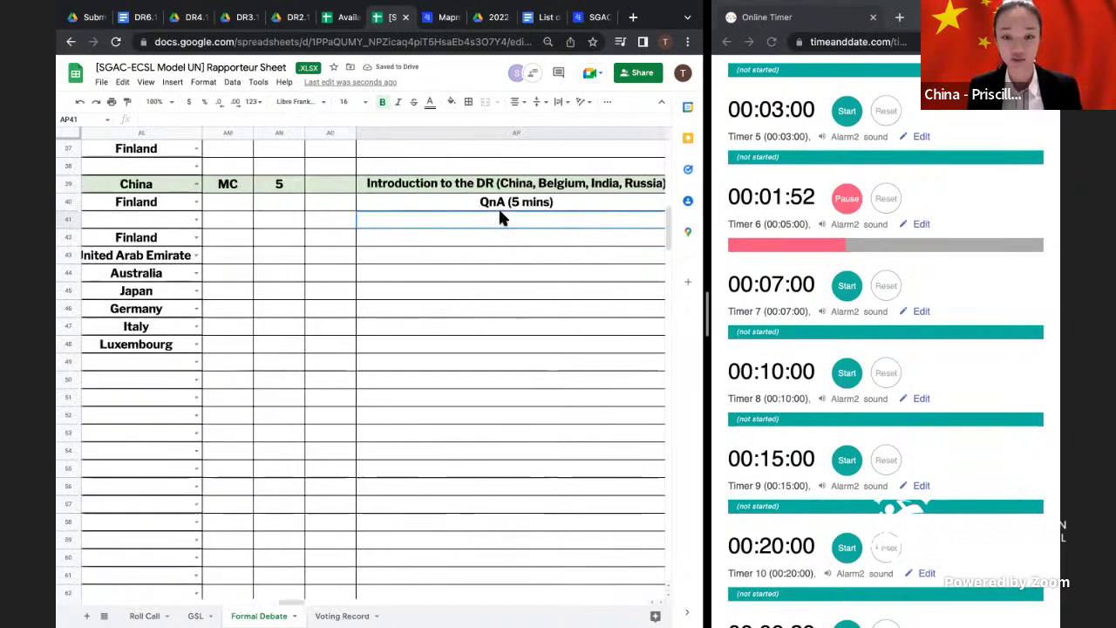
double_click(289, 183)
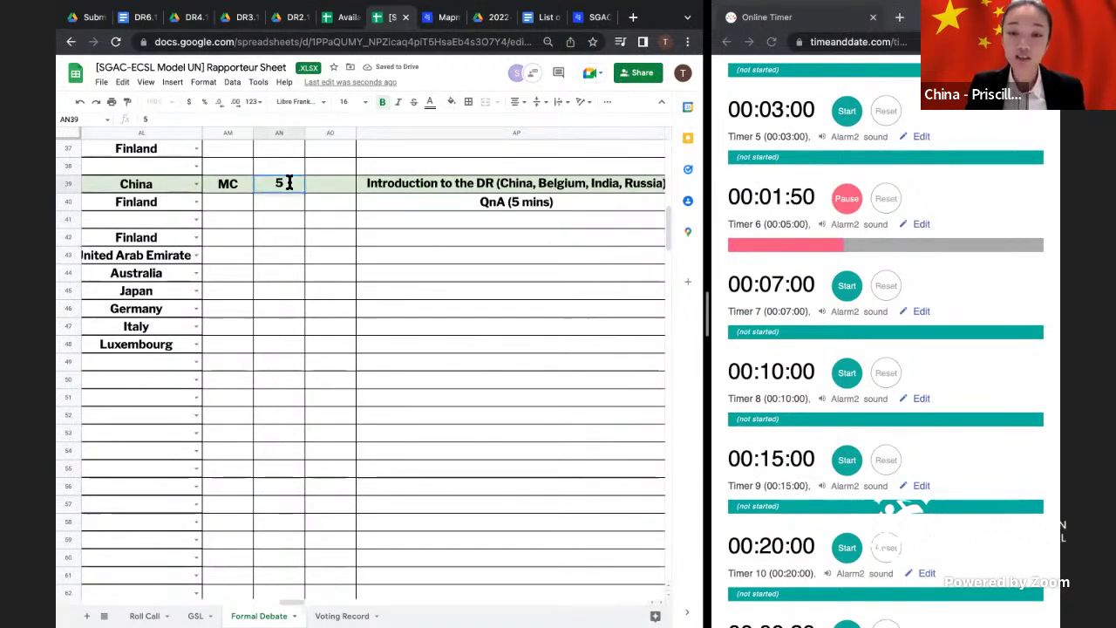
type("(+2")
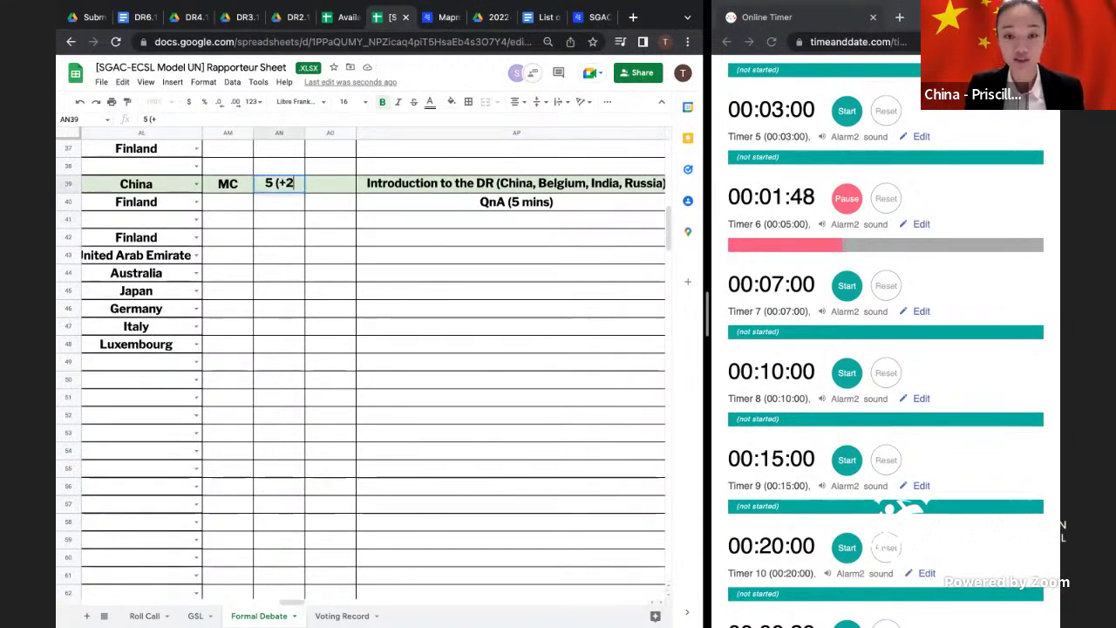
type(")")
left_click(251, 432)
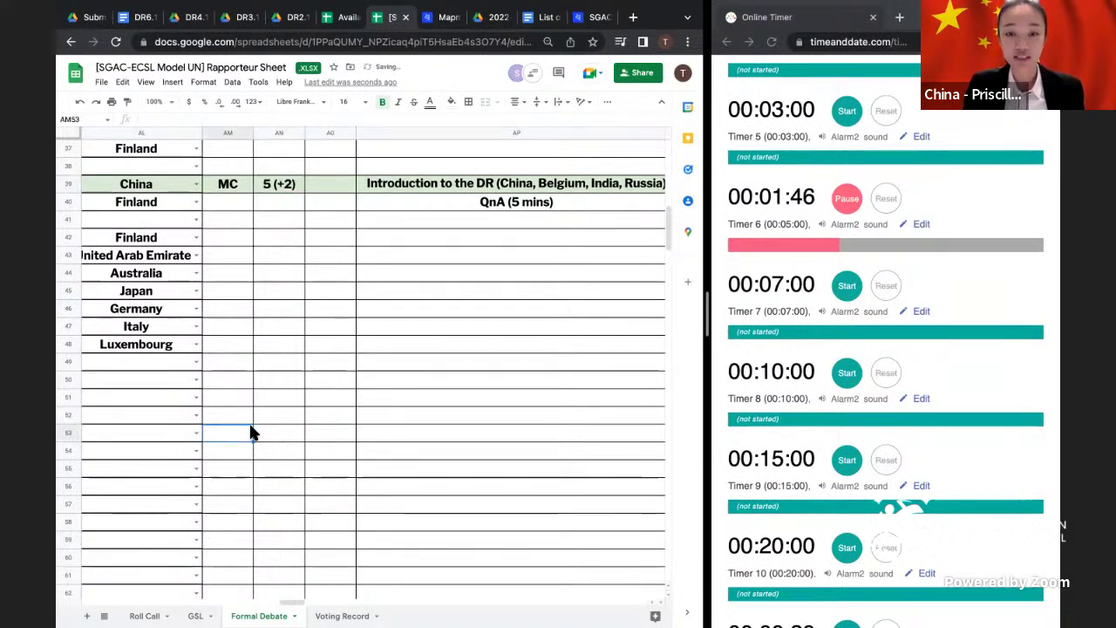
- Pause the running 5-minute timer at the end of China's turn
scroll(250, 431, "up", 1)
scroll(250, 432, "up", 2)
scroll(251, 432, "up", 1)
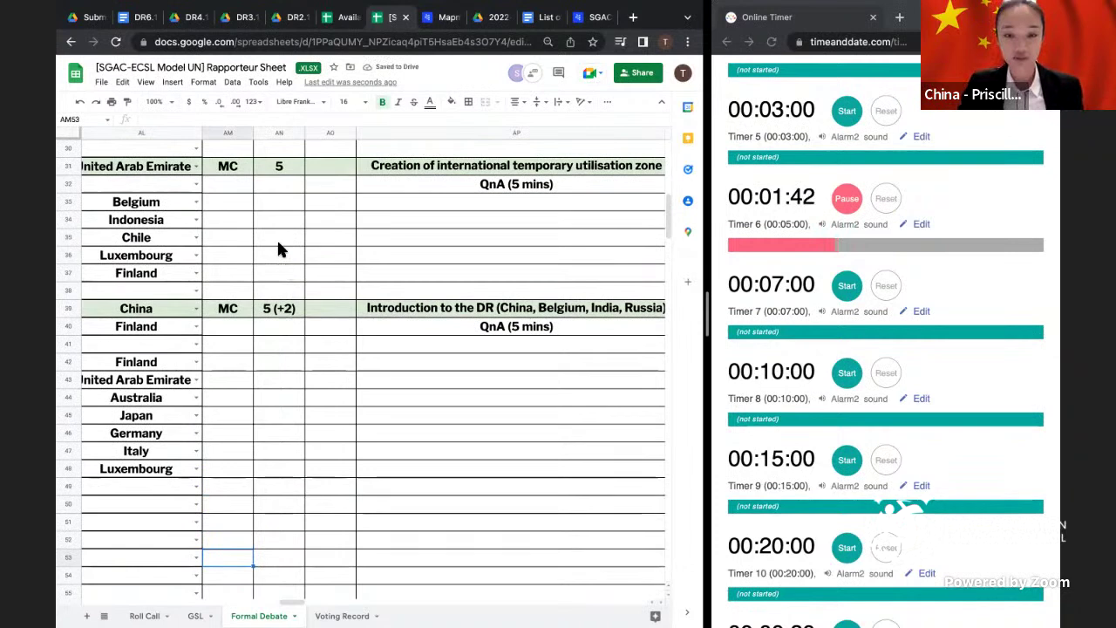
scroll(277, 241, "down", 1)
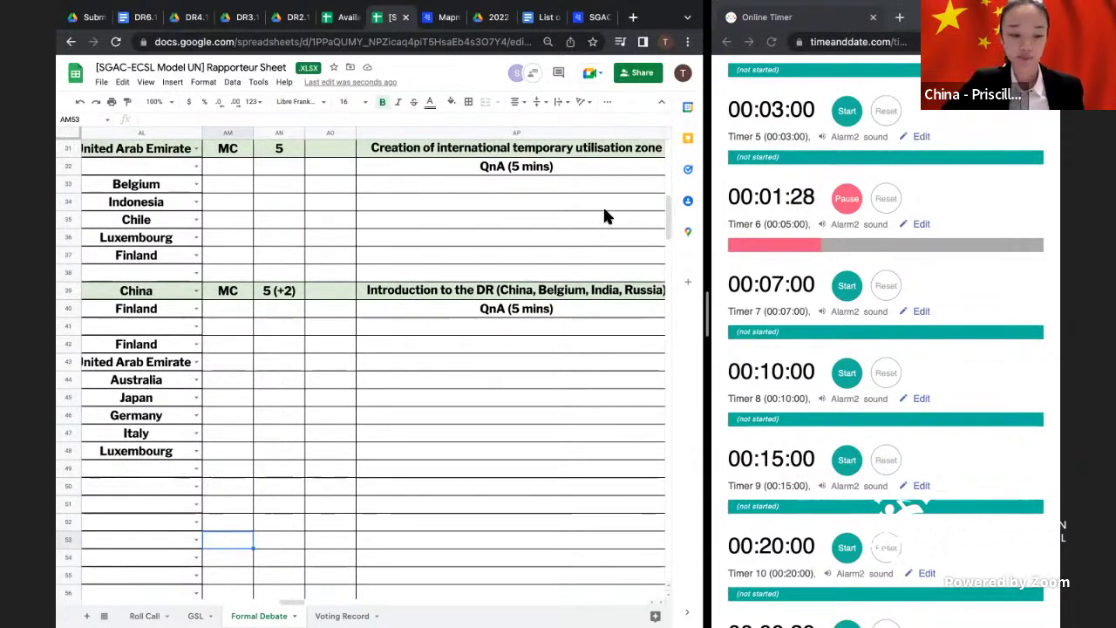
left_click(842, 205)
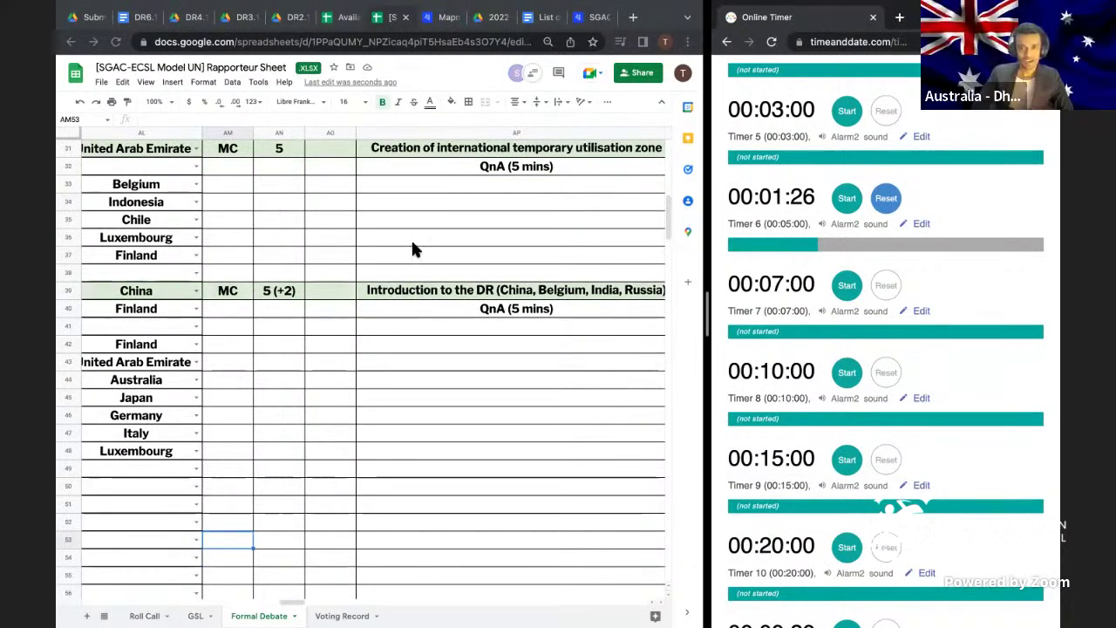
- Add the number 6.1 after "DR" in China's introduction topic in AP39
left_click(478, 295)
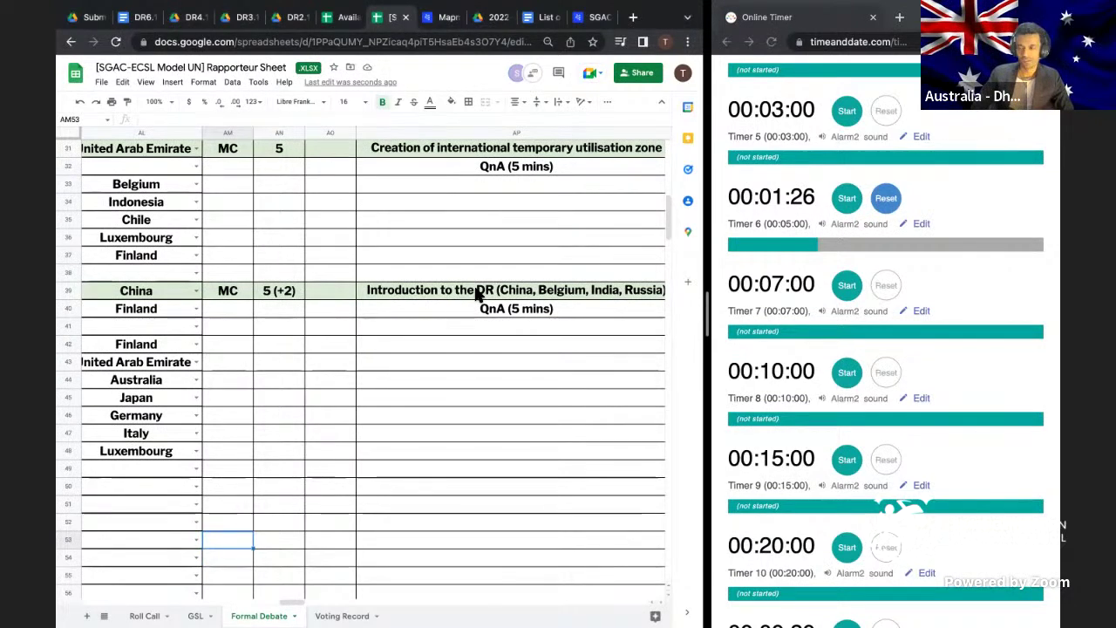
left_click(478, 295)
double_click(365, 290)
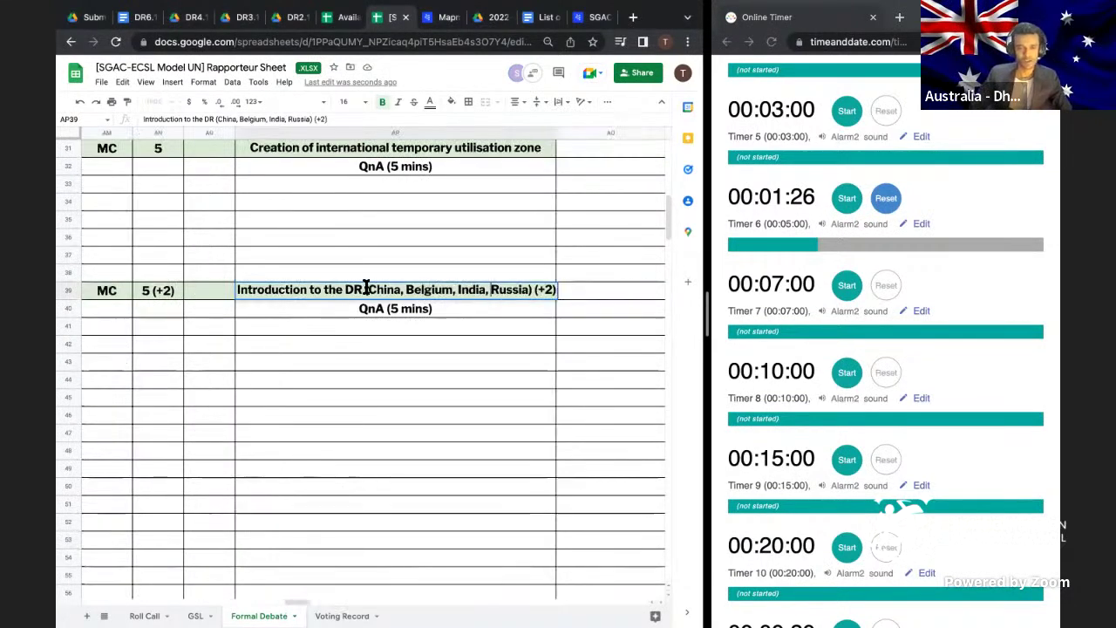
type("6.1")
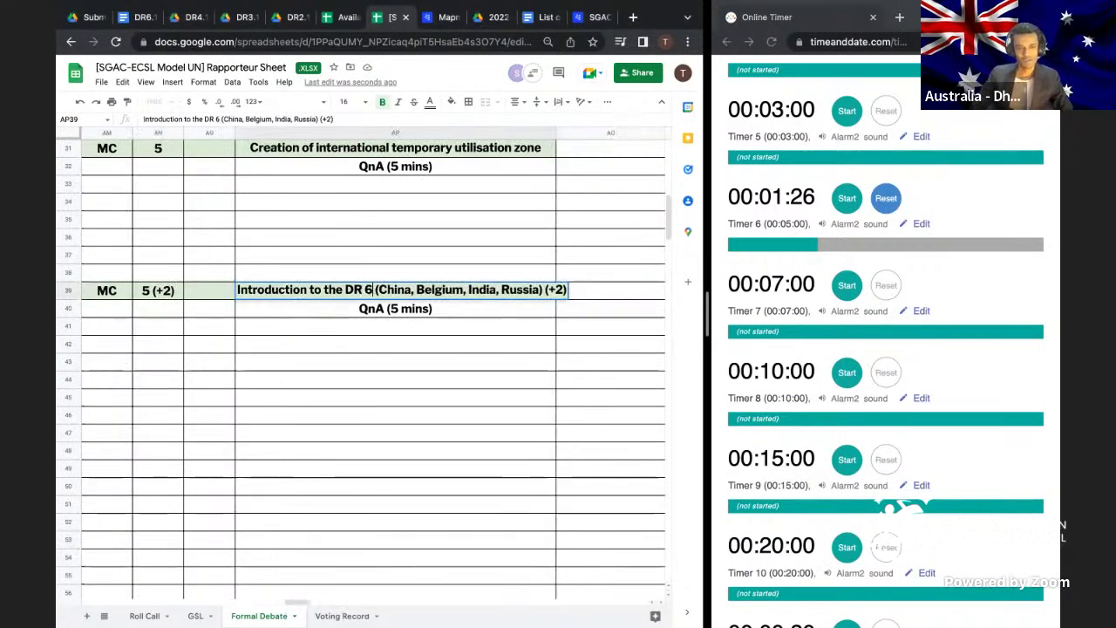
left_click(397, 333)
- Add the number 4.1 after "part of DR" in the international temporary utilisation zone topic in AP31
scroll(397, 332, "up", 1)
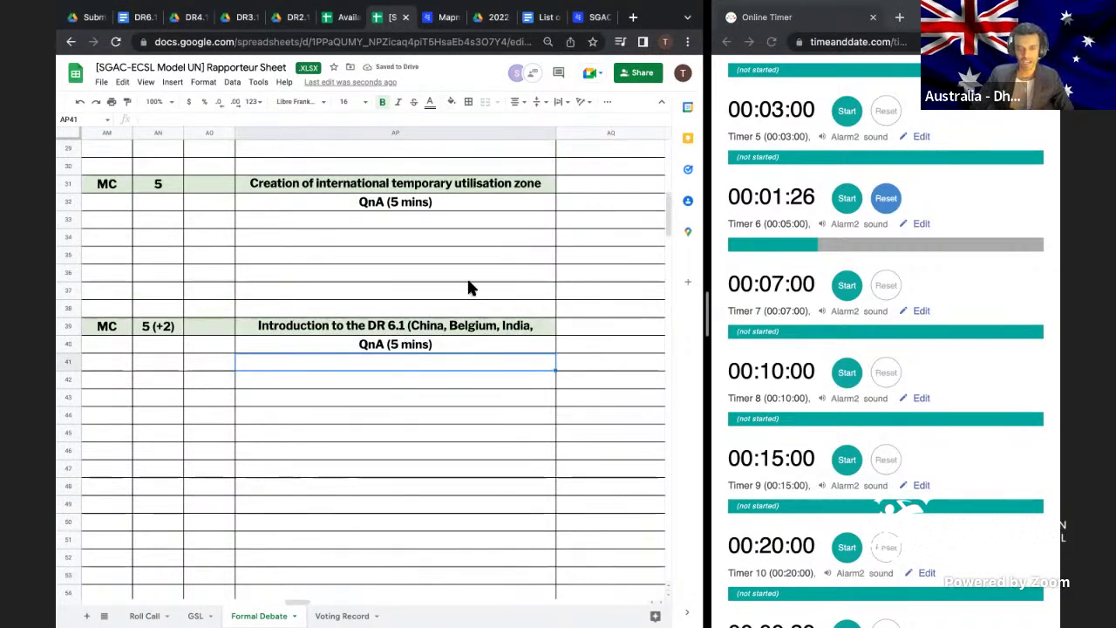
scroll(468, 288, "up", 1)
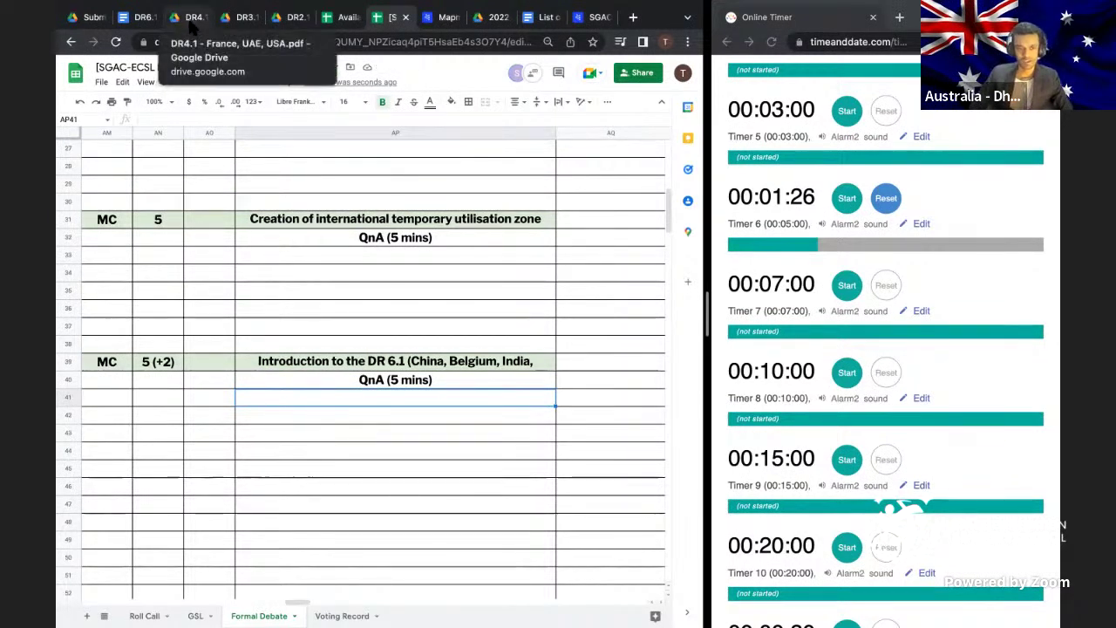
left_click(398, 219)
double_click(544, 219)
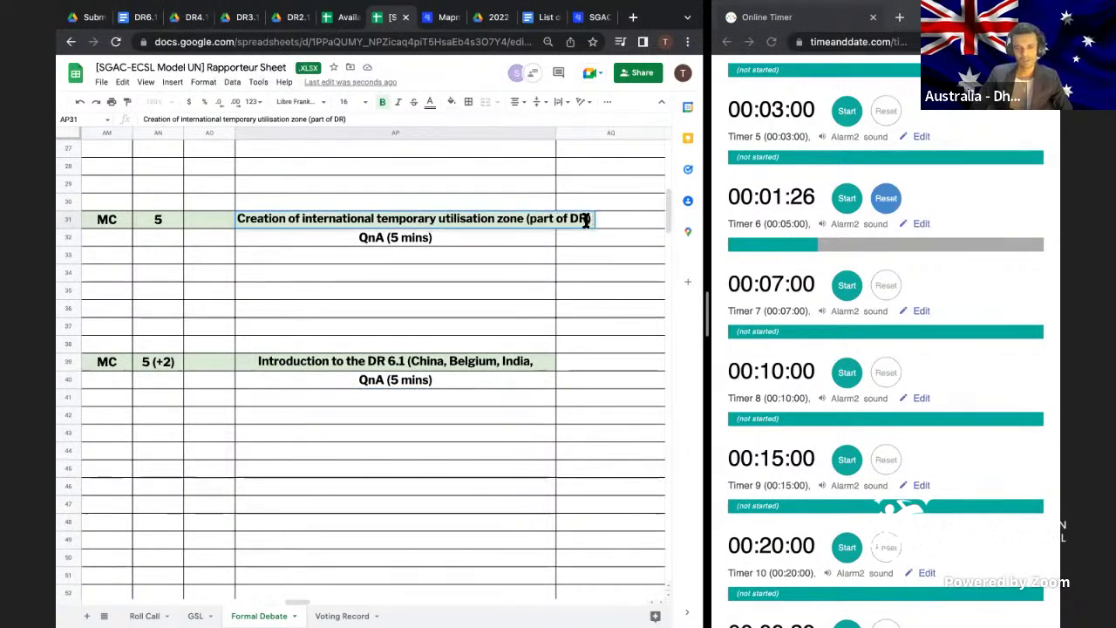
key("Left")
type("4.1")
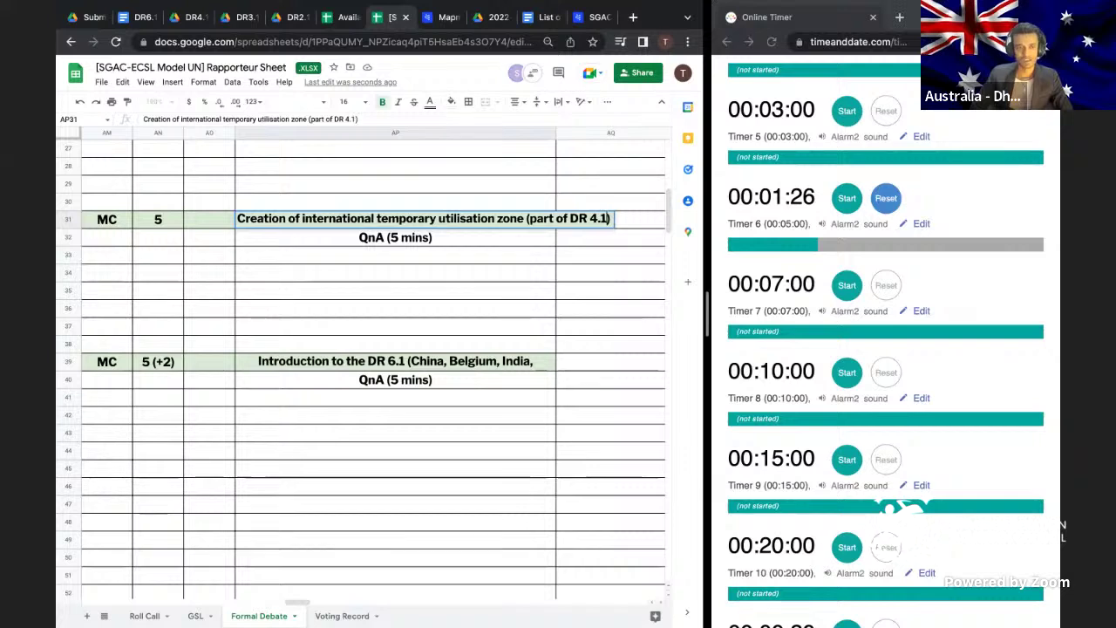
key("Return")
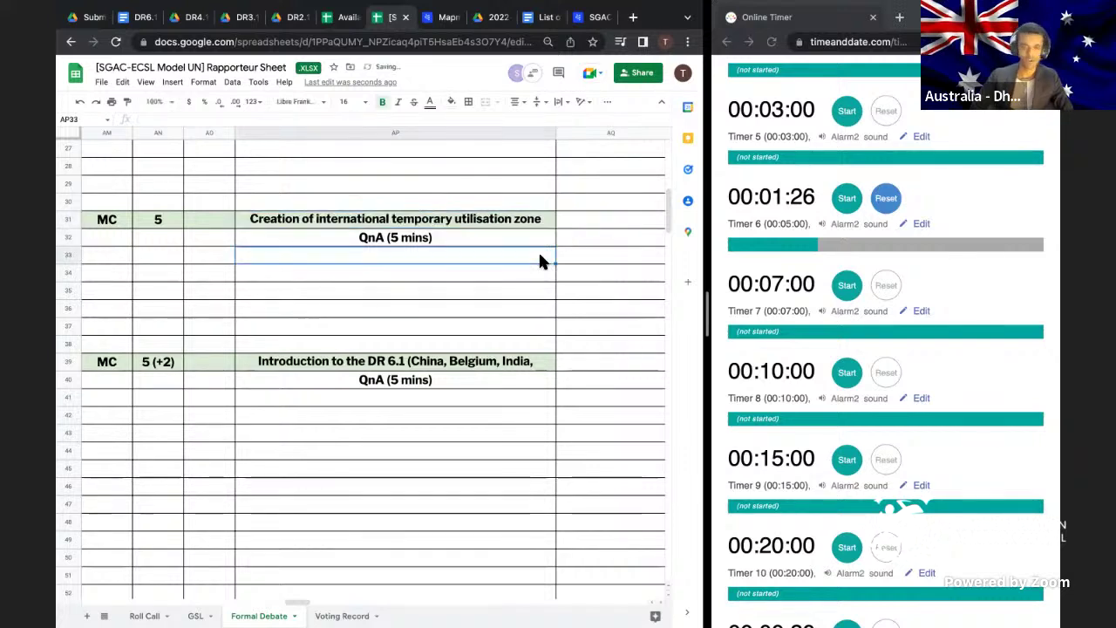
- Add "(3.1)" after "DR" in Luxembourg's new legal framework topic in AP22
scroll(538, 259, "up", 3)
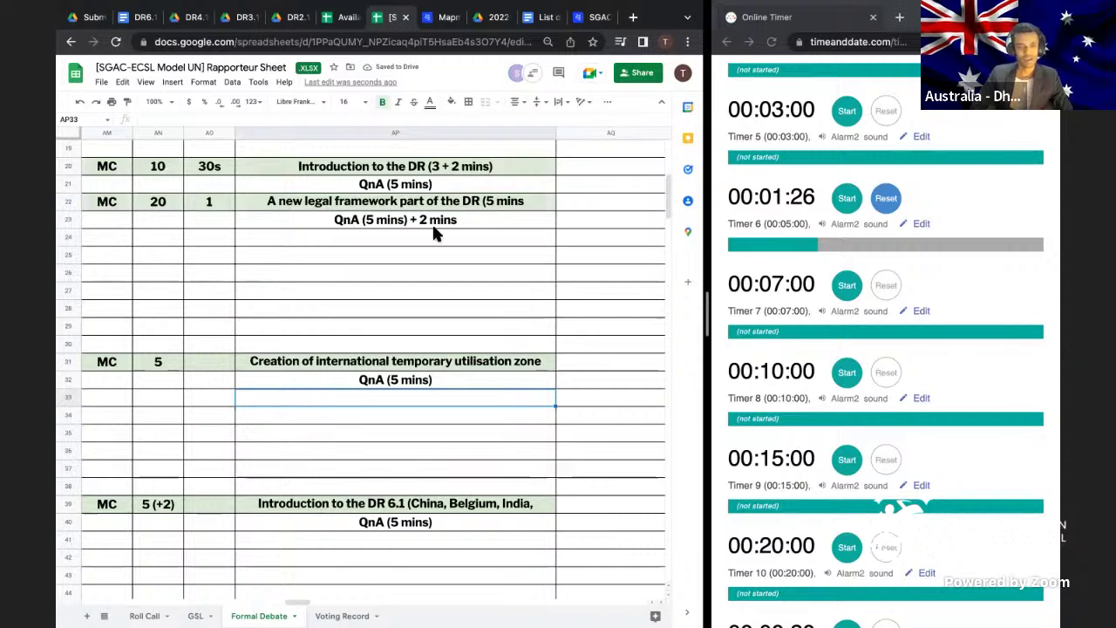
scroll(435, 232, "down", 3)
scroll(436, 233, "up", 3)
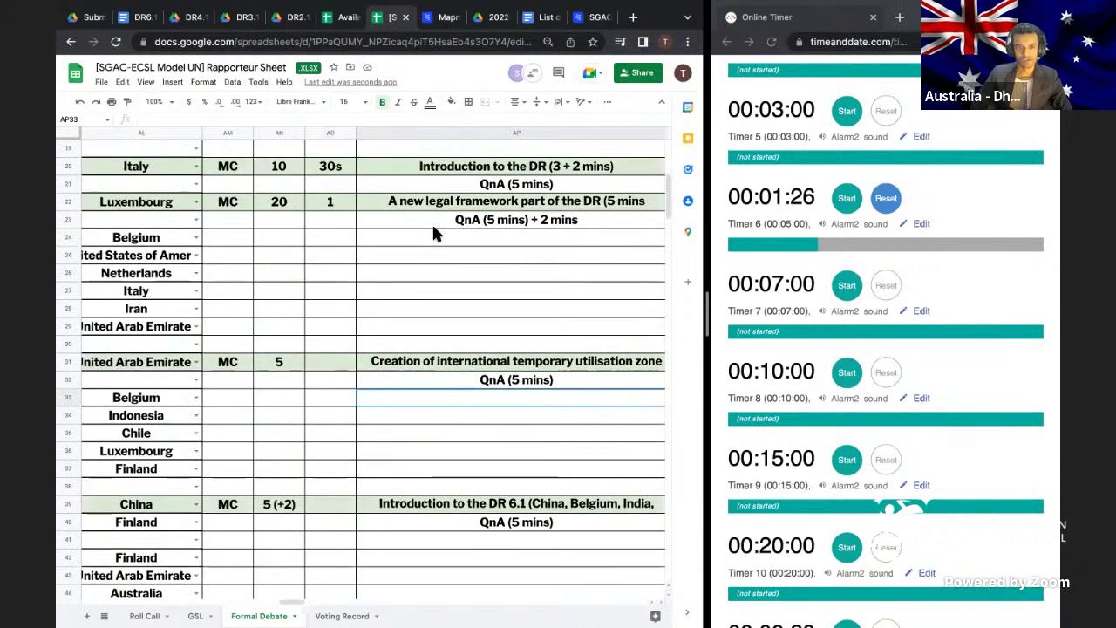
scroll(431, 222, "up", 1)
left_click(429, 223)
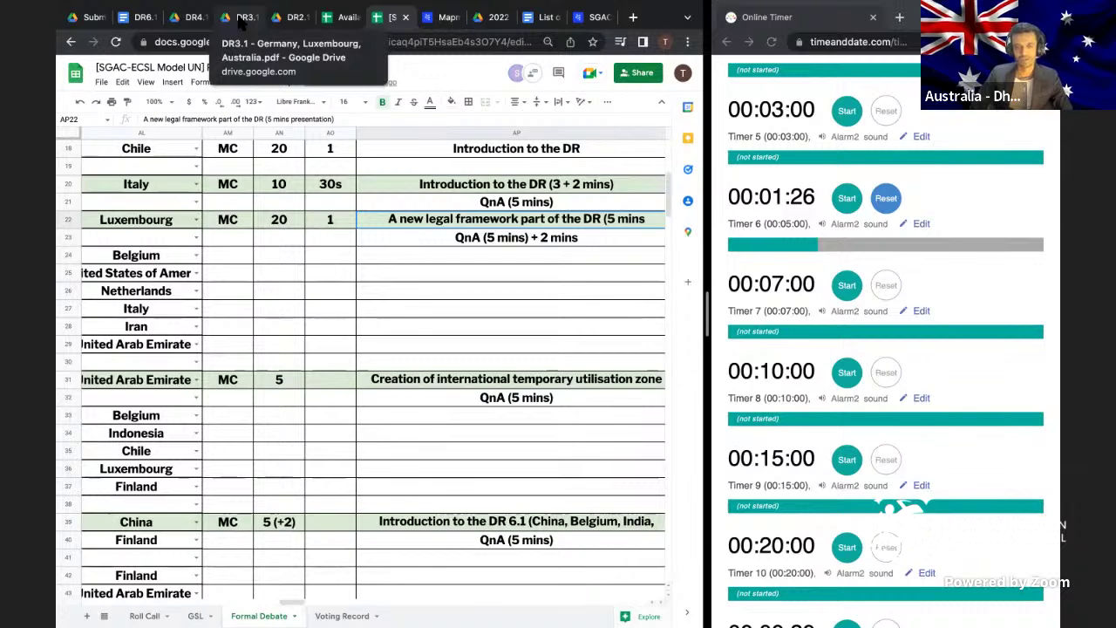
double_click(524, 224)
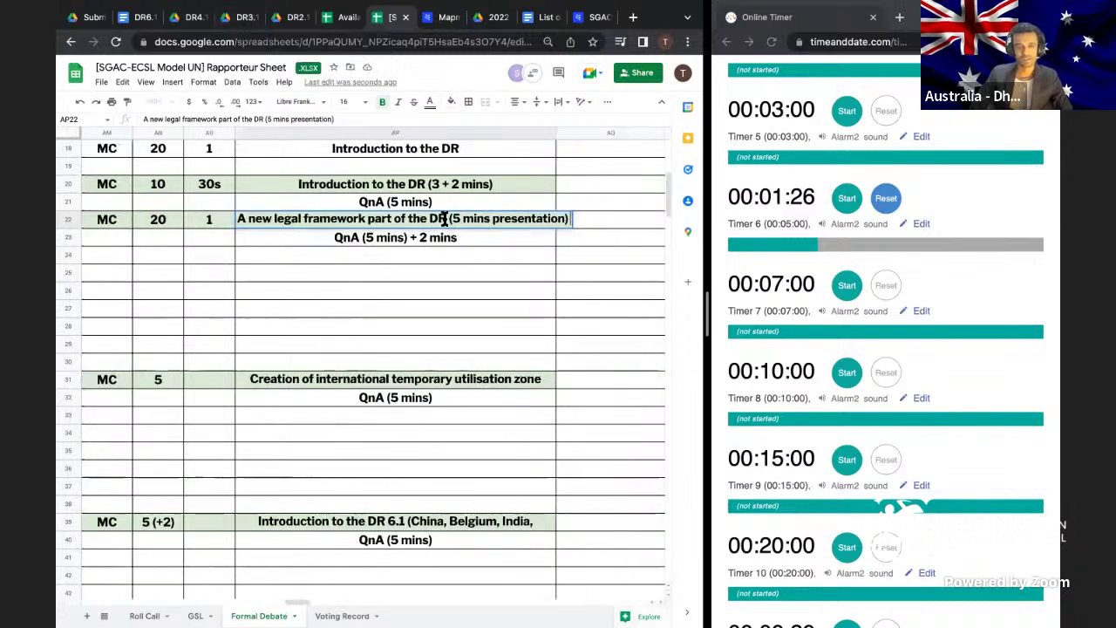
type("(3.1)")
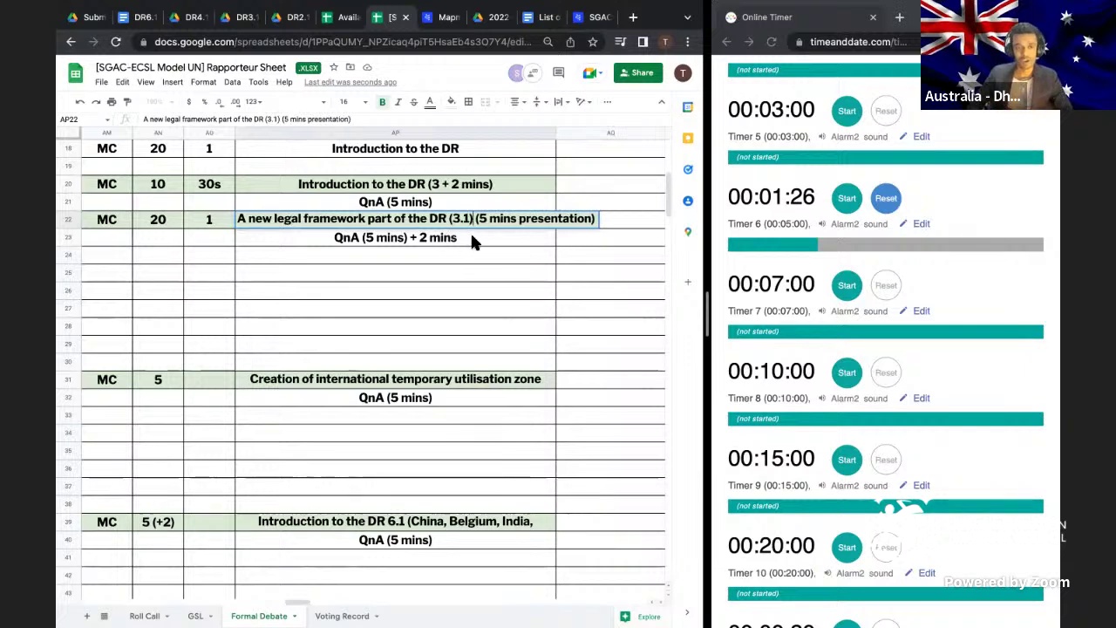
- Set the duration of Luxembourg's legal framework motion in AN22 to 5 and clear its speaking time in AO22
left_click(165, 222)
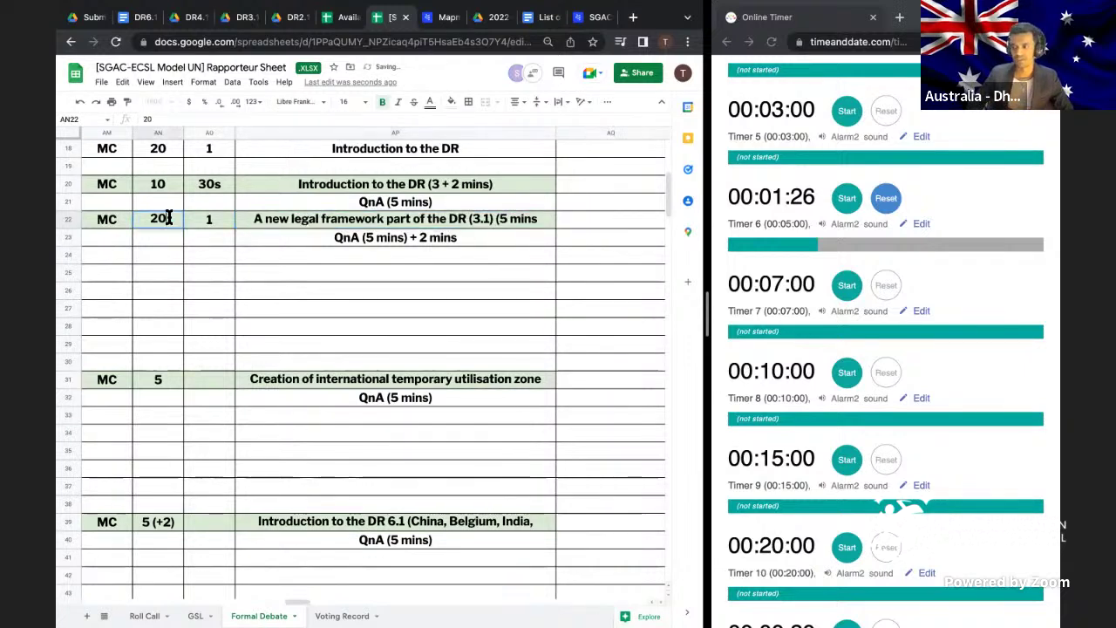
key("BackSpace")
type("5")
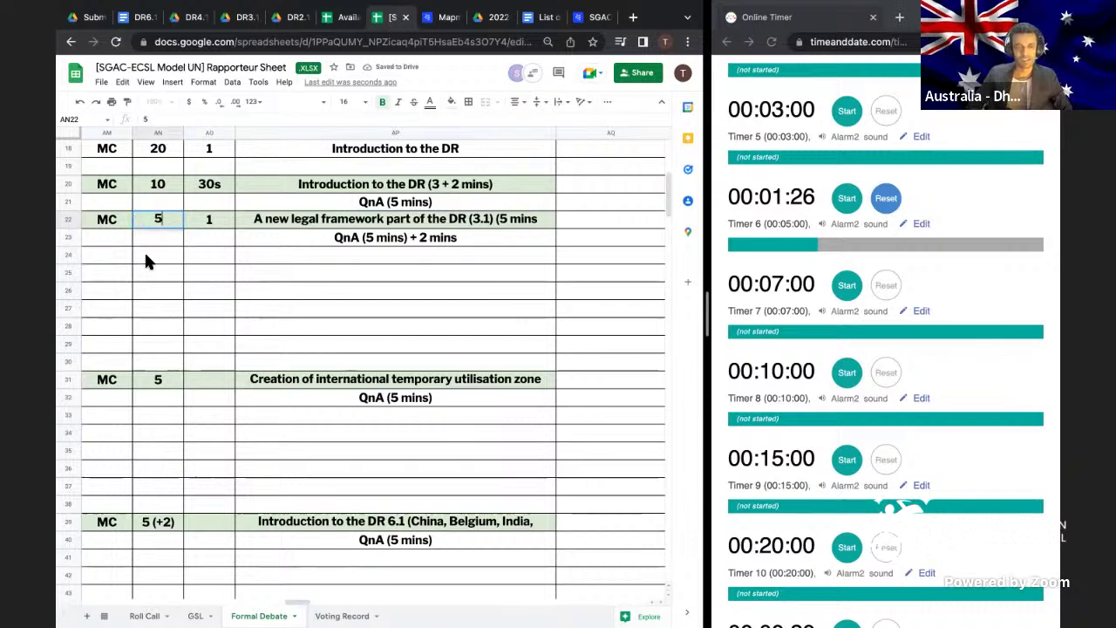
left_click(155, 255)
left_click(208, 221)
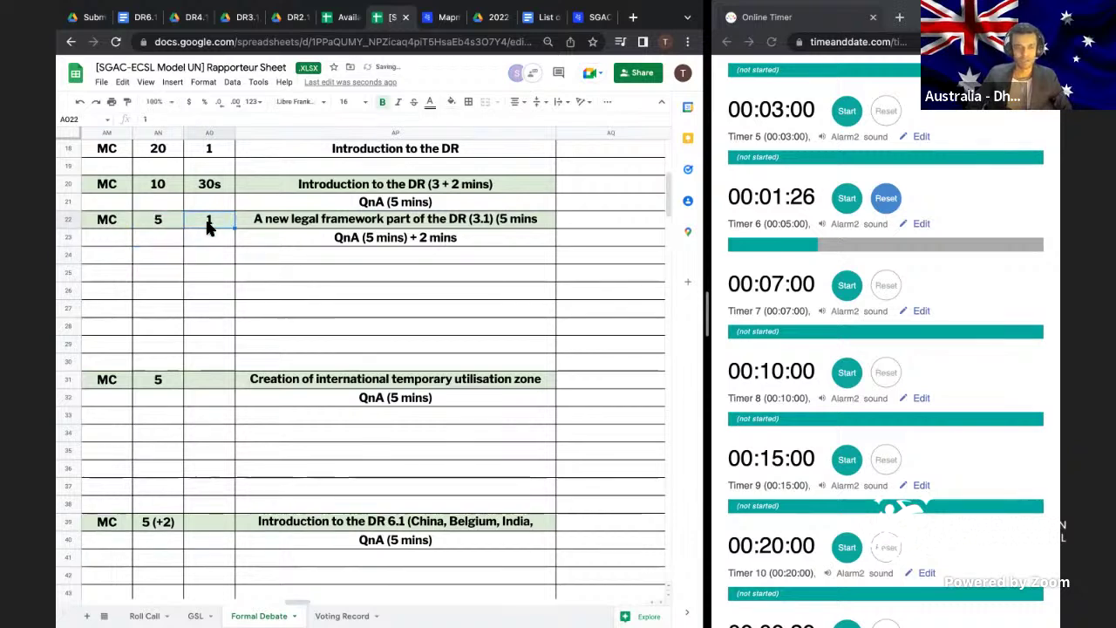
key("BackSpace")
- Shorten the topic in AP22 to "A new legal framework part of the DR 3.1", dropping the presentation note
double_click(325, 220)
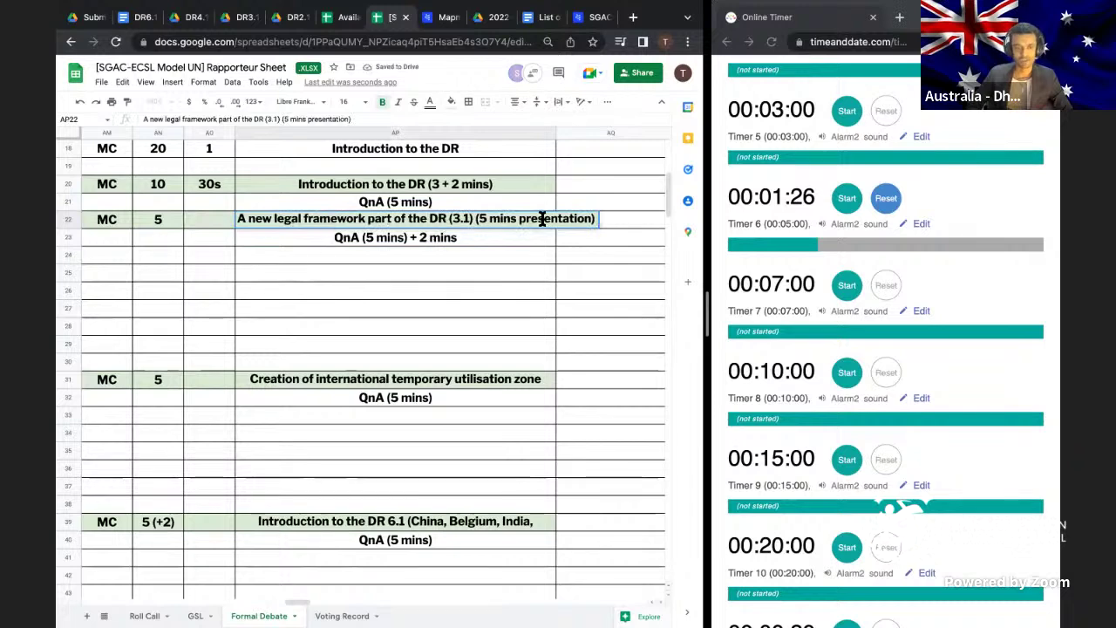
left_click_drag(558, 219, 584, 218)
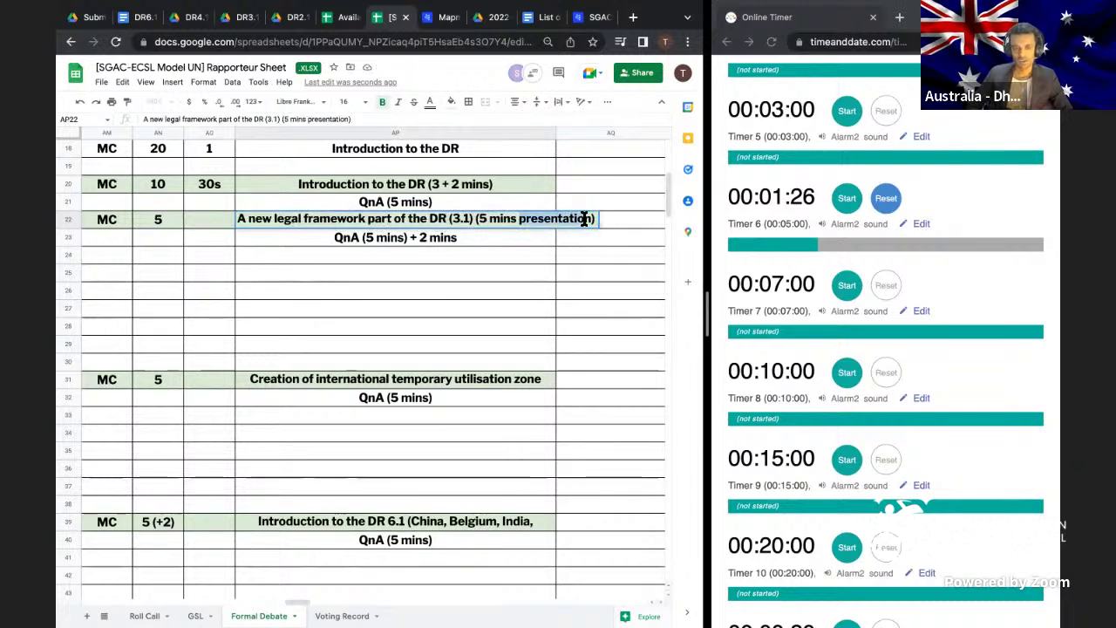
key("BackSpace")
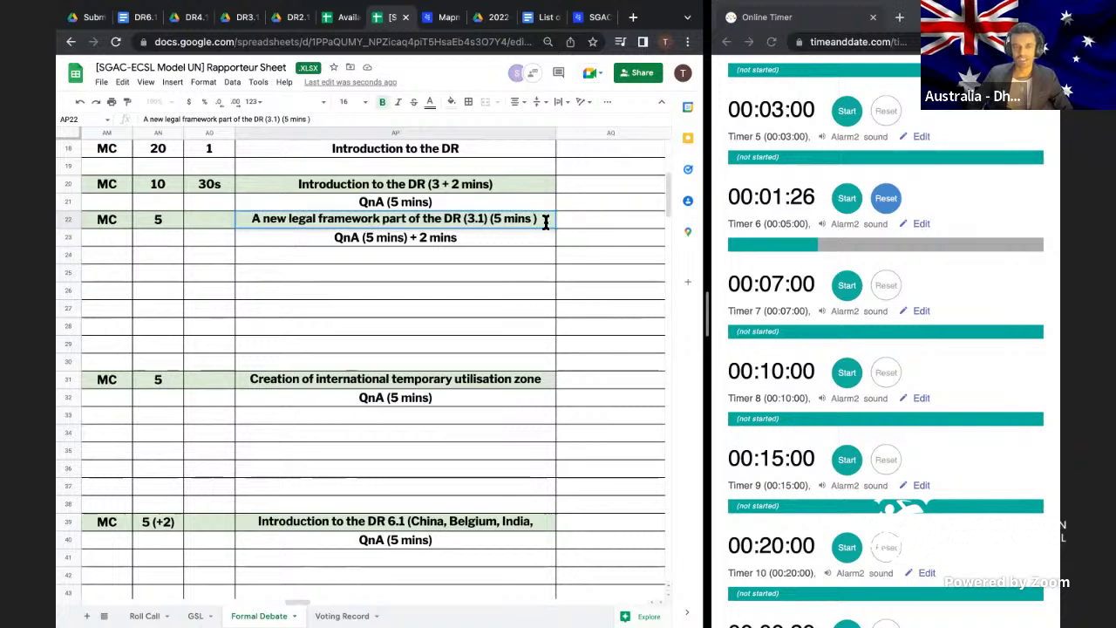
key("ctrl+Return")
key("BackSpace")
key("BackSpace")
key("BackSpace")
key("BackSpace")
key("BackSpace")
key("BackSpace")
key("BackSpace")
key("BackSpace")
key("BackSpace")
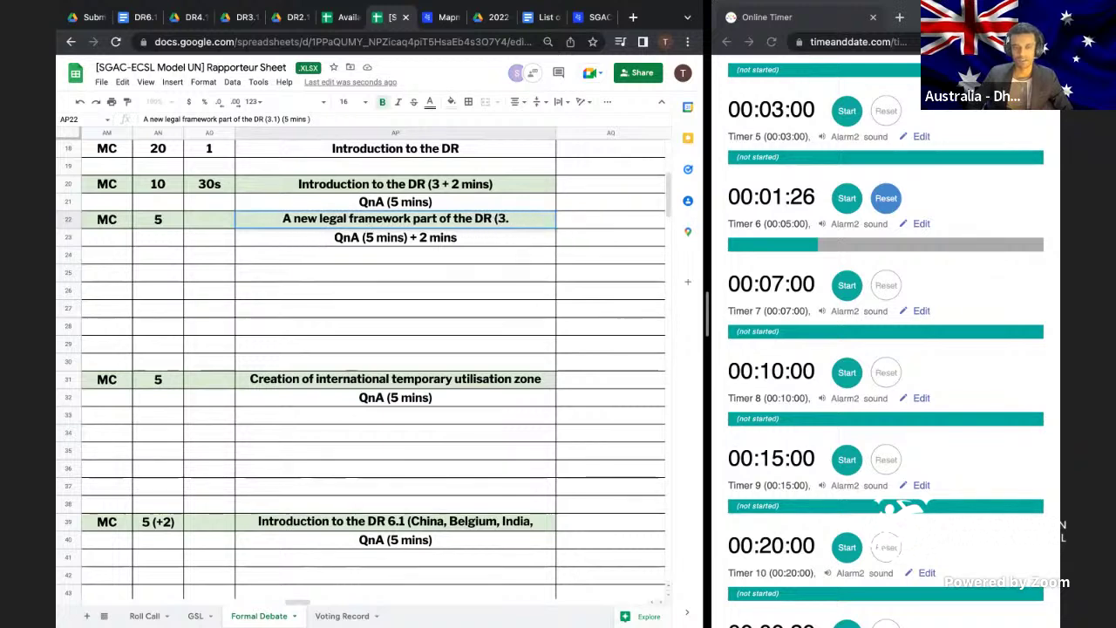
type("3.1")
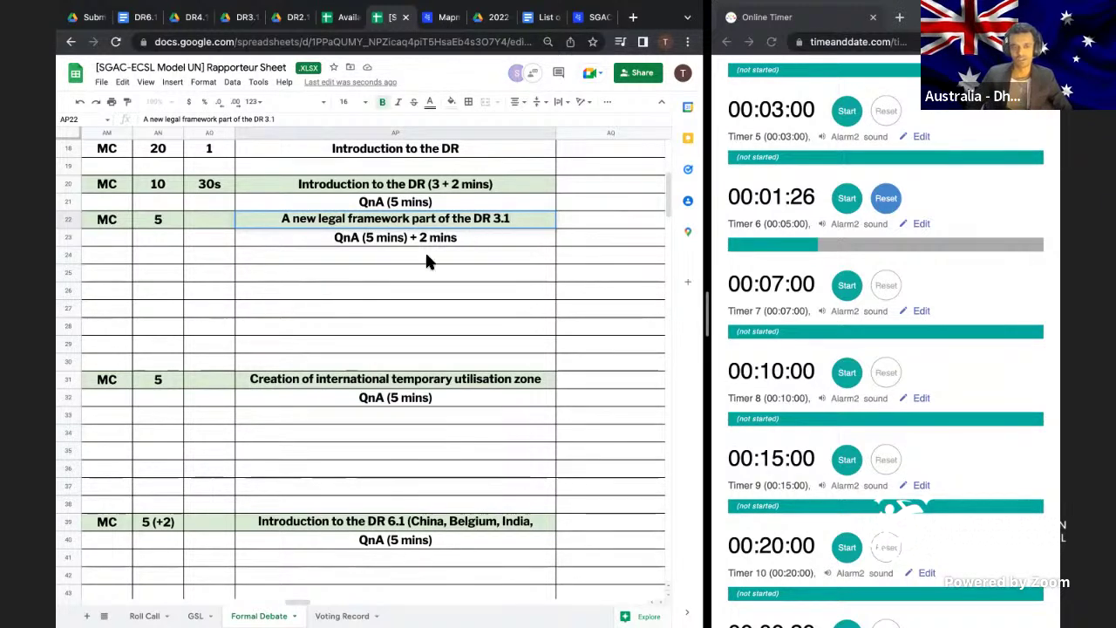
key("Return")
- Add 2.1 after "DR" in Italy's introduction topic in AP20 and set its duration in AN20 to 3 (+2)
left_click(349, 186)
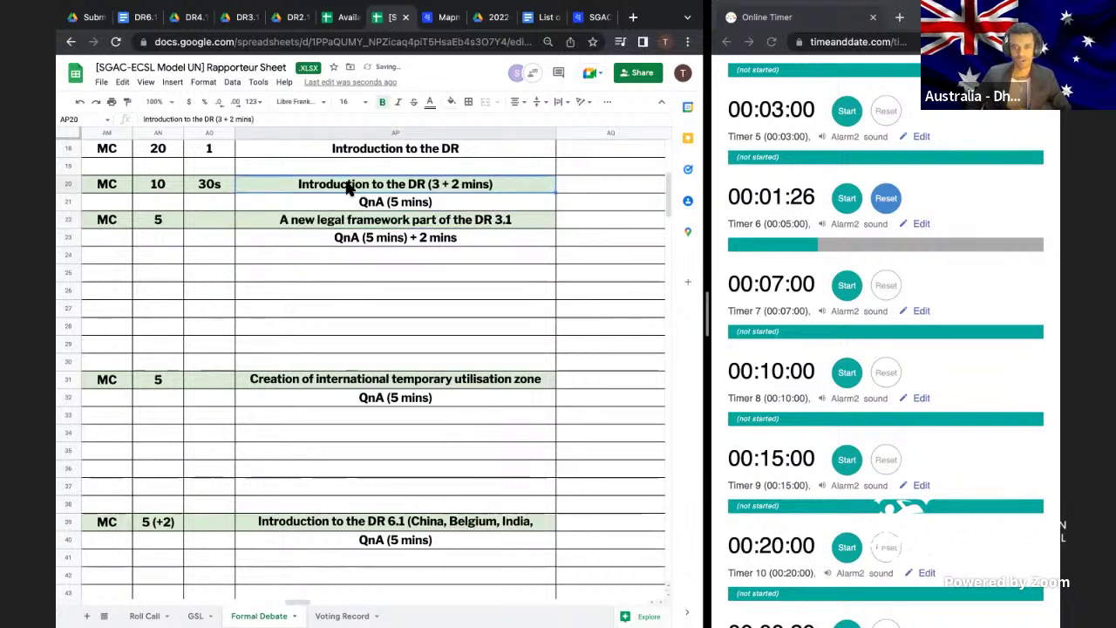
double_click(425, 184)
type("2.1")
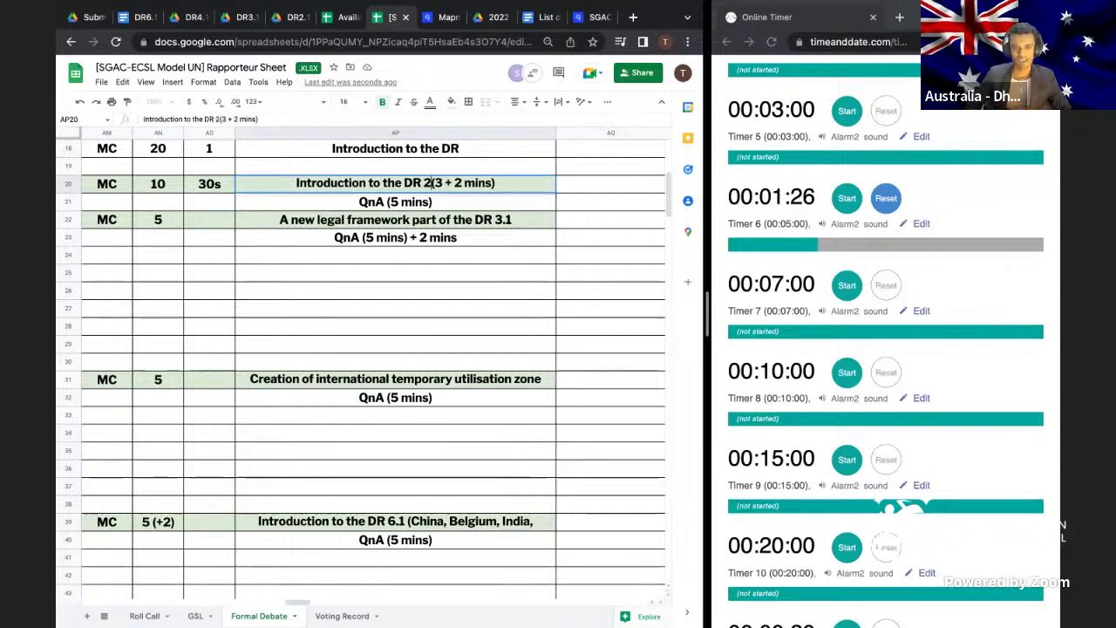
left_click(165, 183)
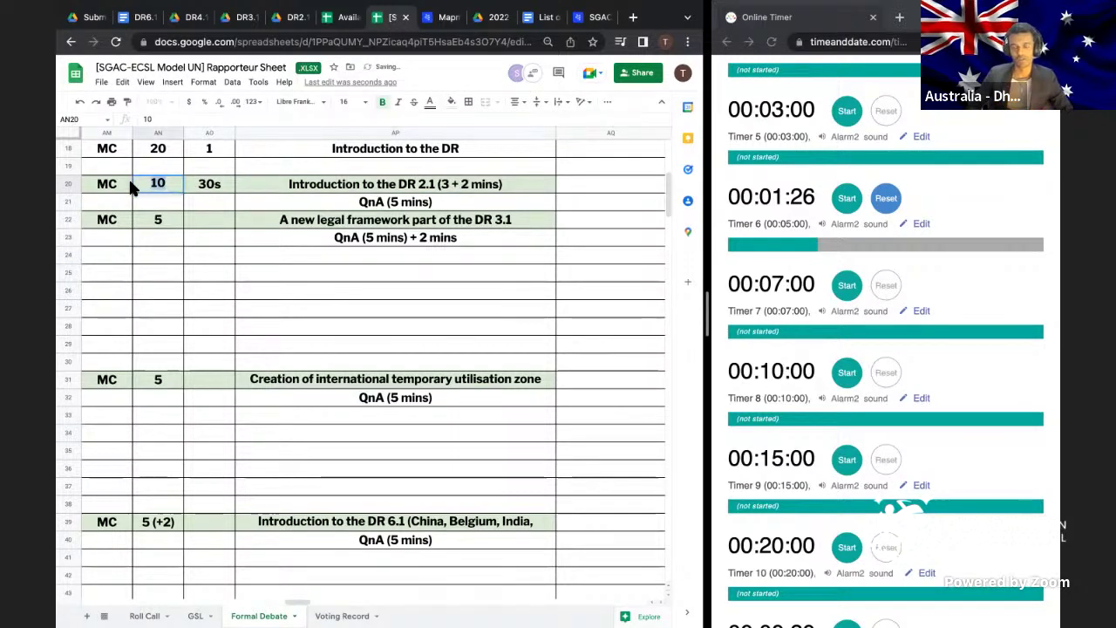
type("3 (+2)")
left_click(311, 270)
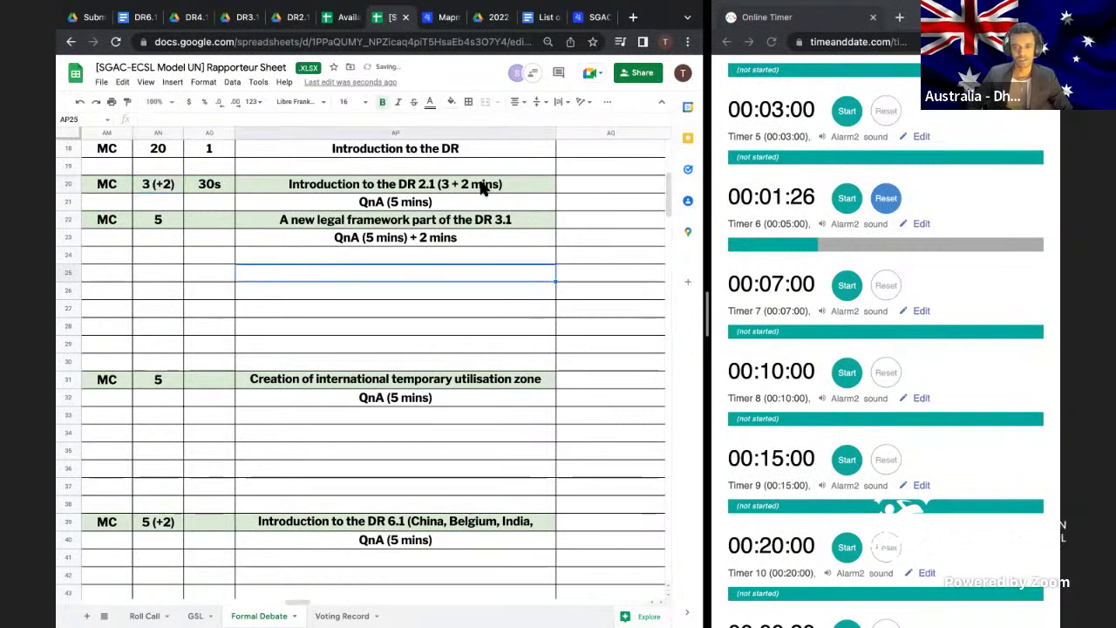
- Shorten Italy's topic in AP20 to "Introduction to the DR 2.1", removing the timing note in parentheses
double_click(533, 182)
left_click_drag(533, 182, 427, 182)
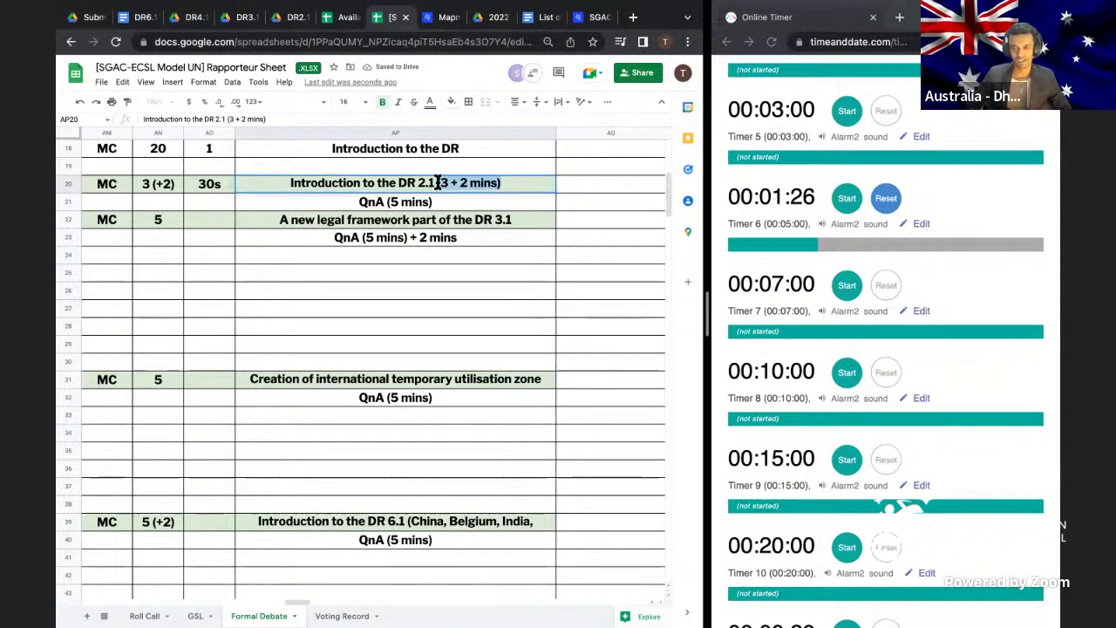
key("BackSpace")
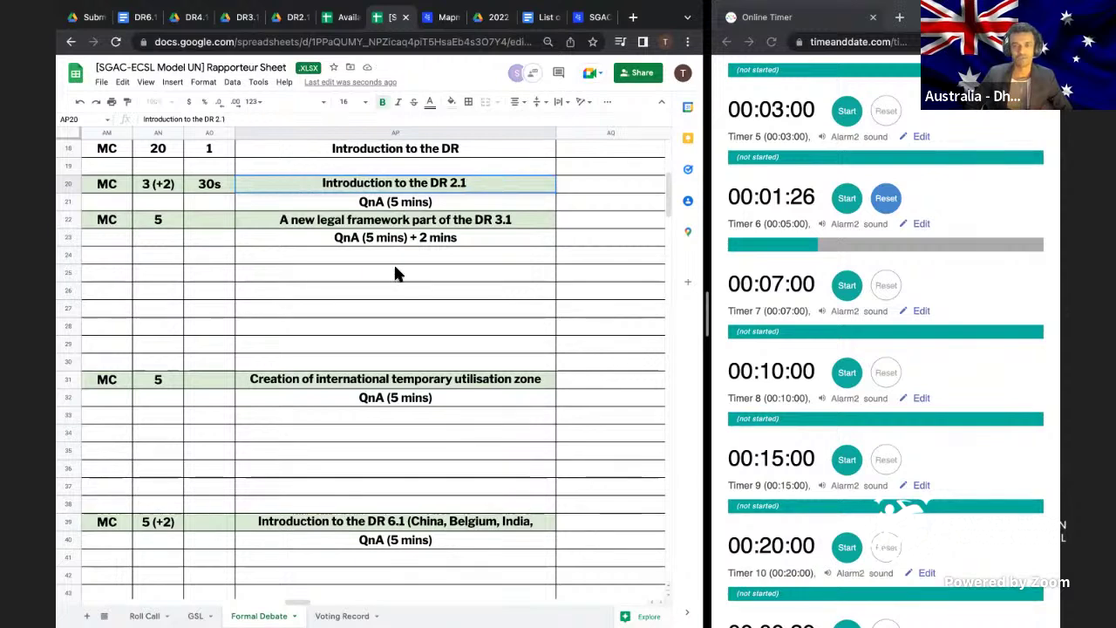
- Resume the paused five-minute countdown of Timer 6 in the online timer
left_click(436, 224)
double_click(444, 219)
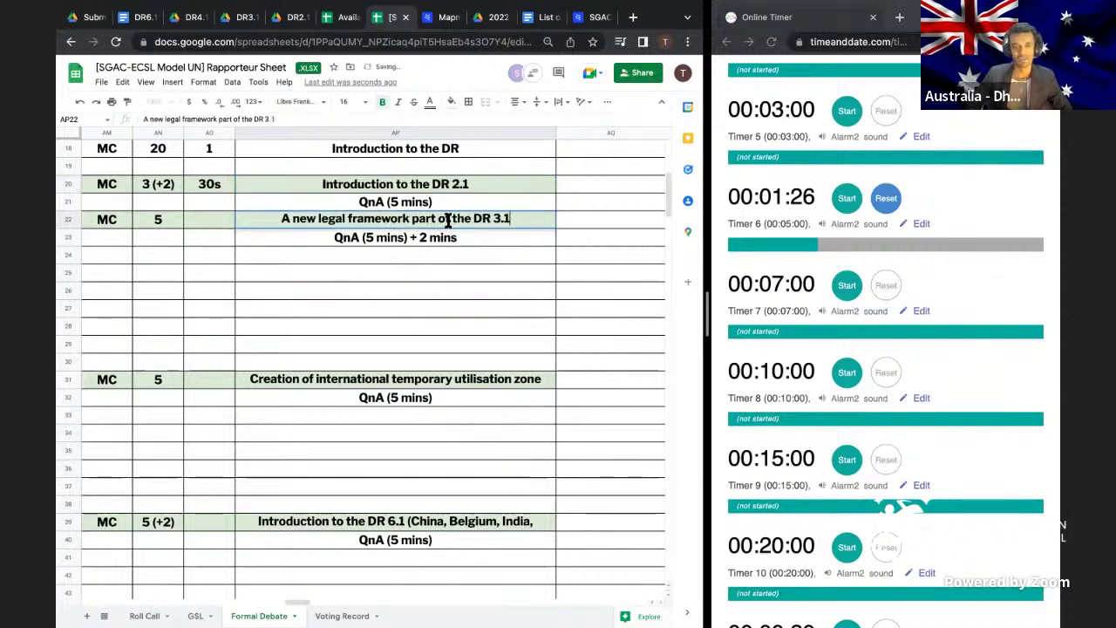
left_click(847, 206)
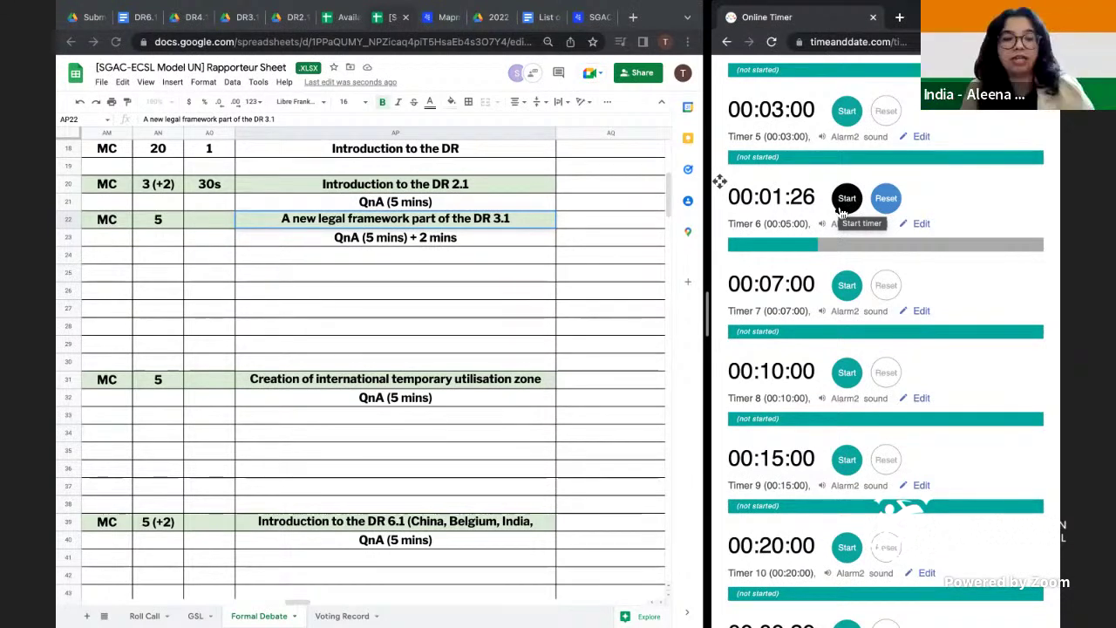
left_click(841, 212)
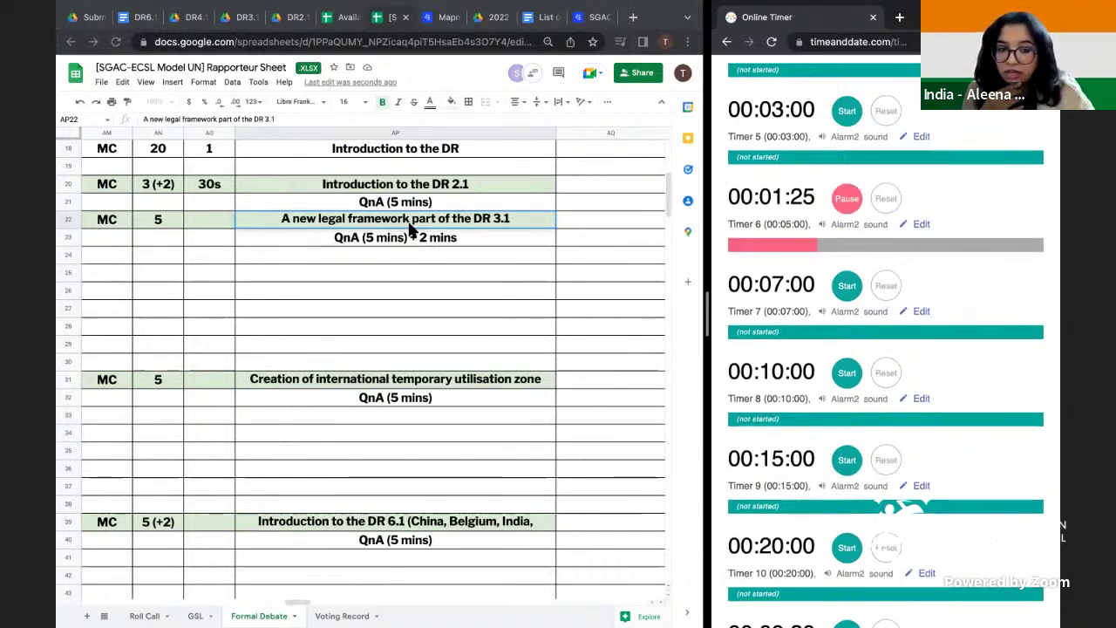
- Reword Luxembourg's topic in AP22 to "Introduction to the DR 3.1"
double_click(448, 217)
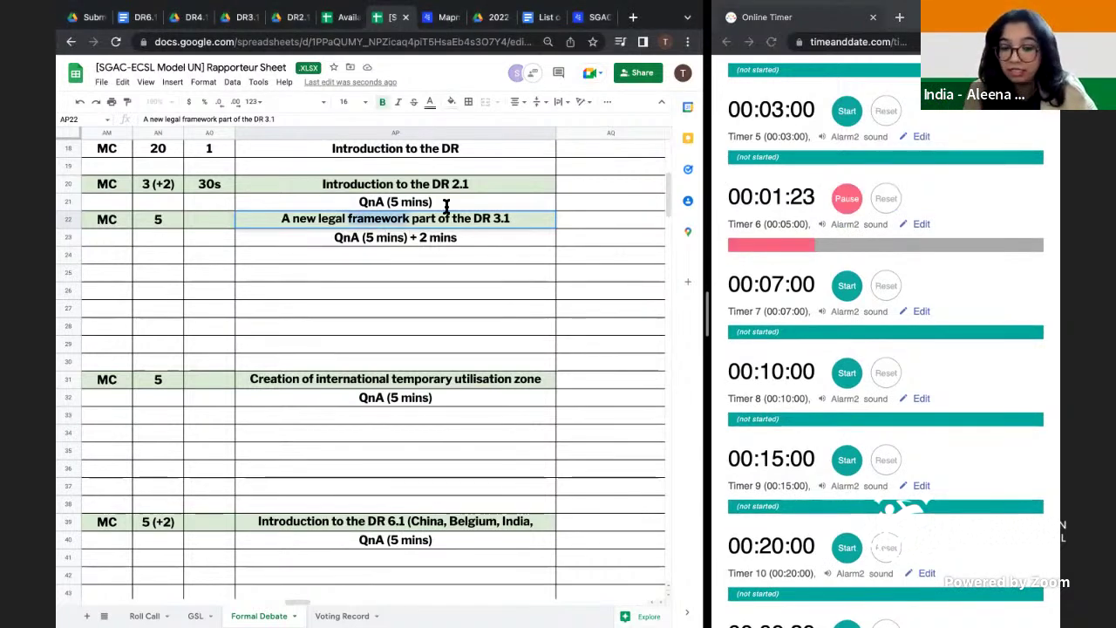
left_click_drag(448, 217, 247, 218)
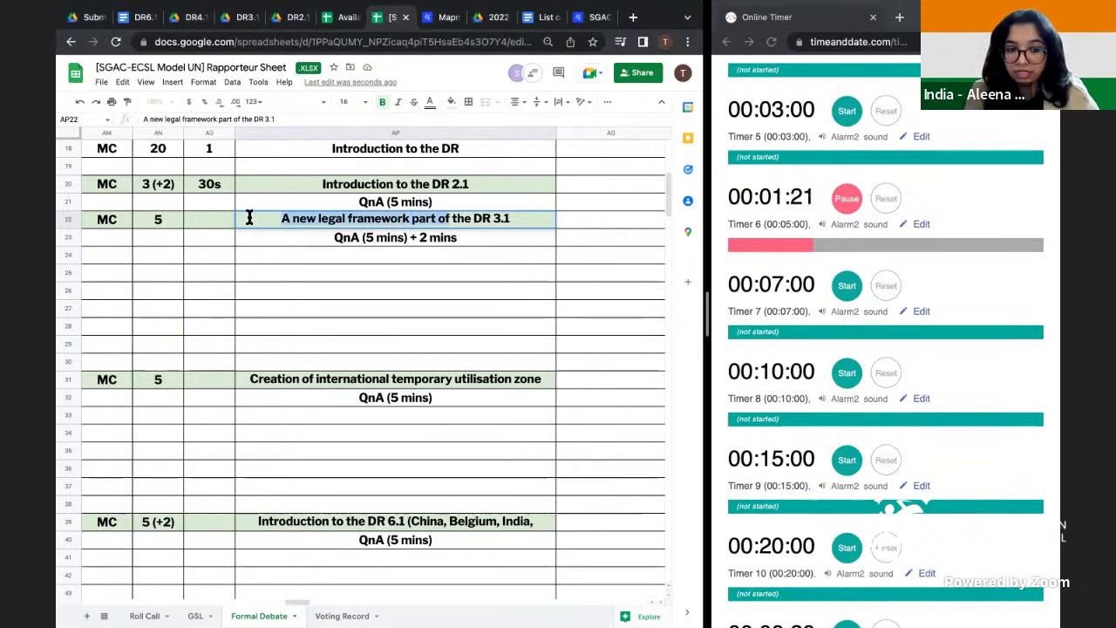
type("Introduction")
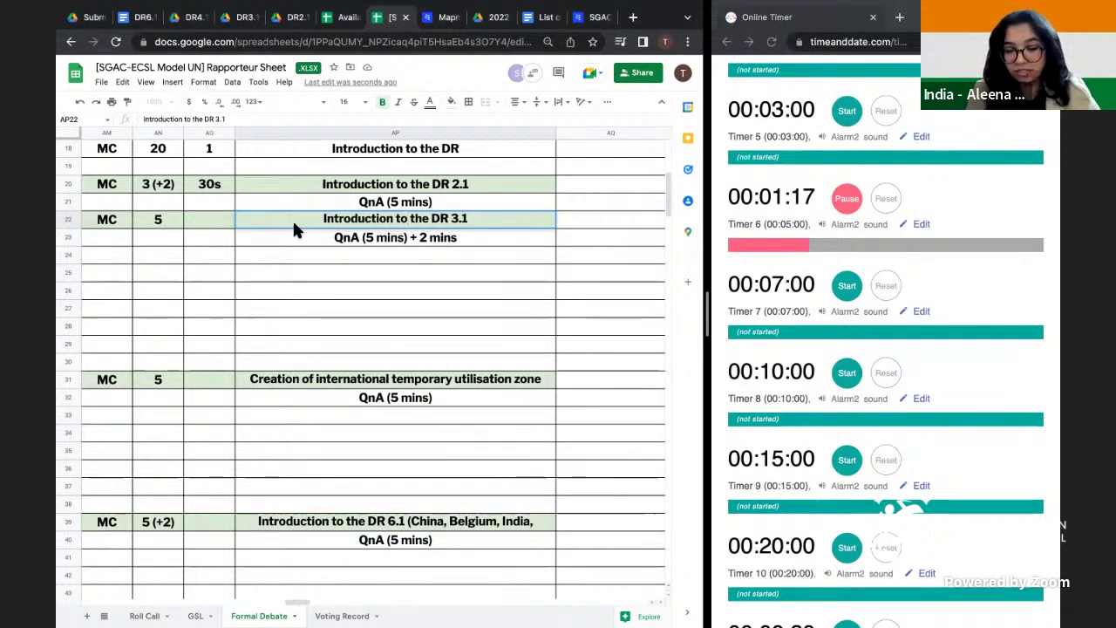
type(" to")
left_click(368, 288)
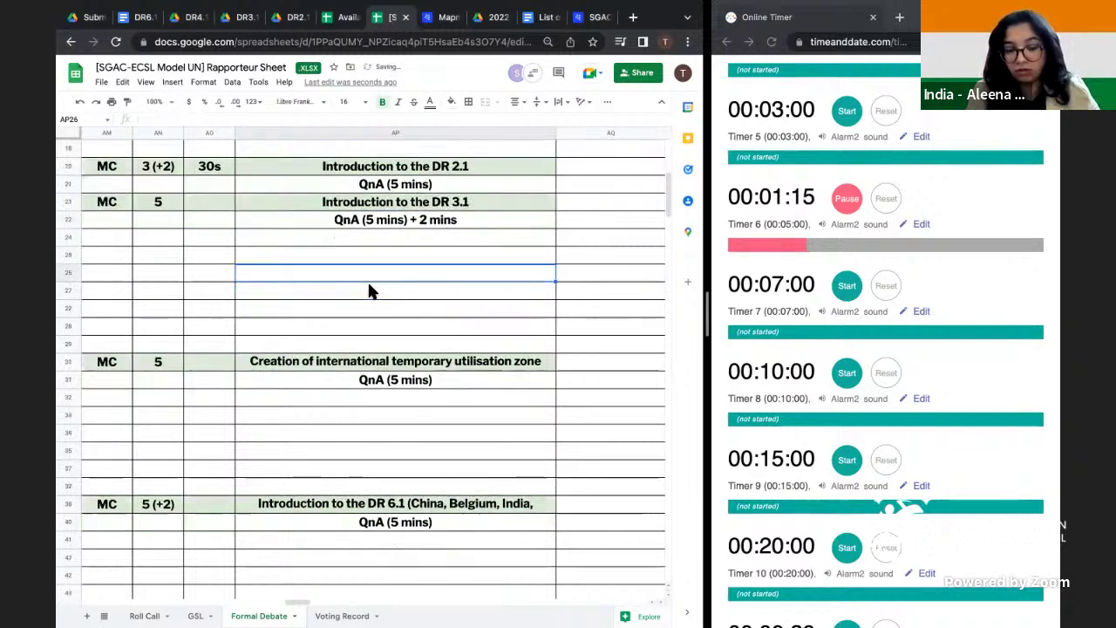
- Replace the temporary utilisation zone topic in AP31 with "Introduction to the DR 4.1"
scroll(368, 290, "down", 5)
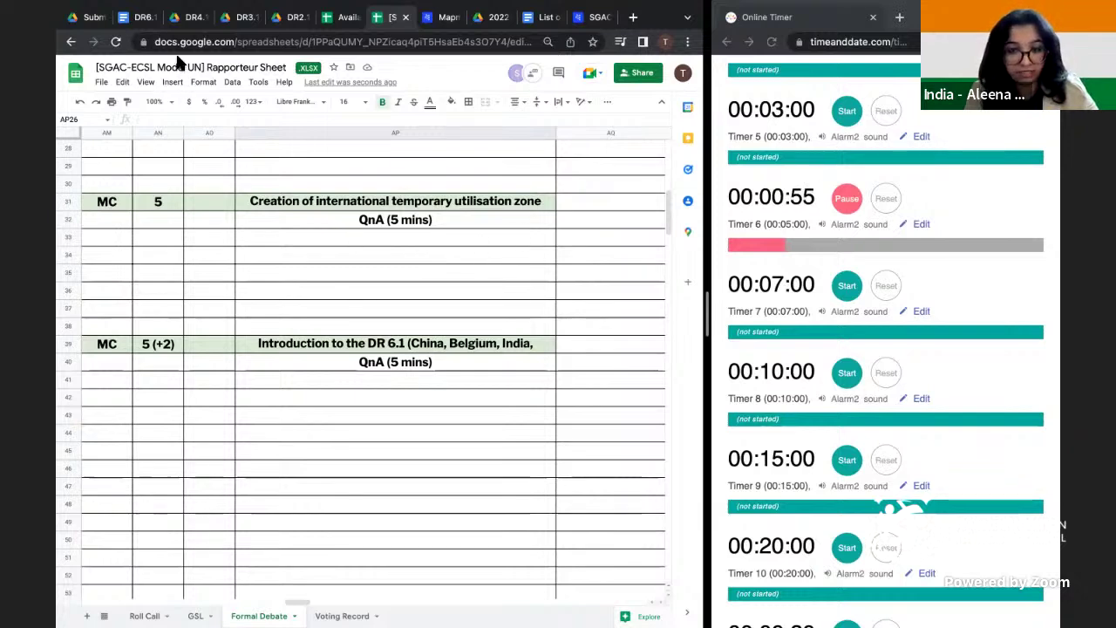
left_click(348, 344)
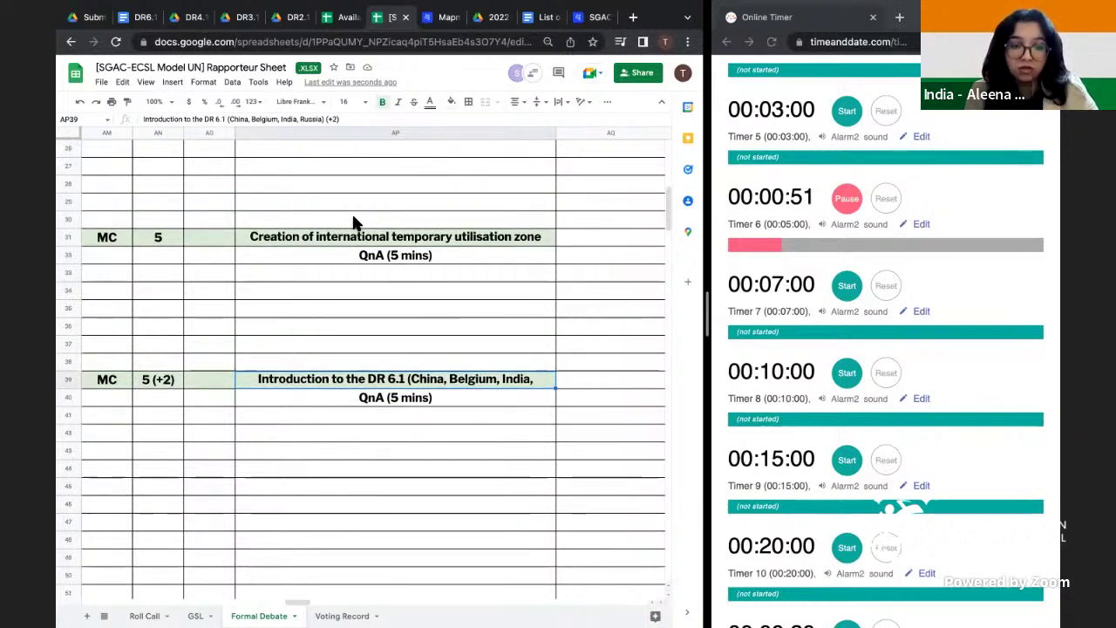
scroll(354, 222, "left", 2)
scroll(353, 223, "right", 2)
left_click(356, 236)
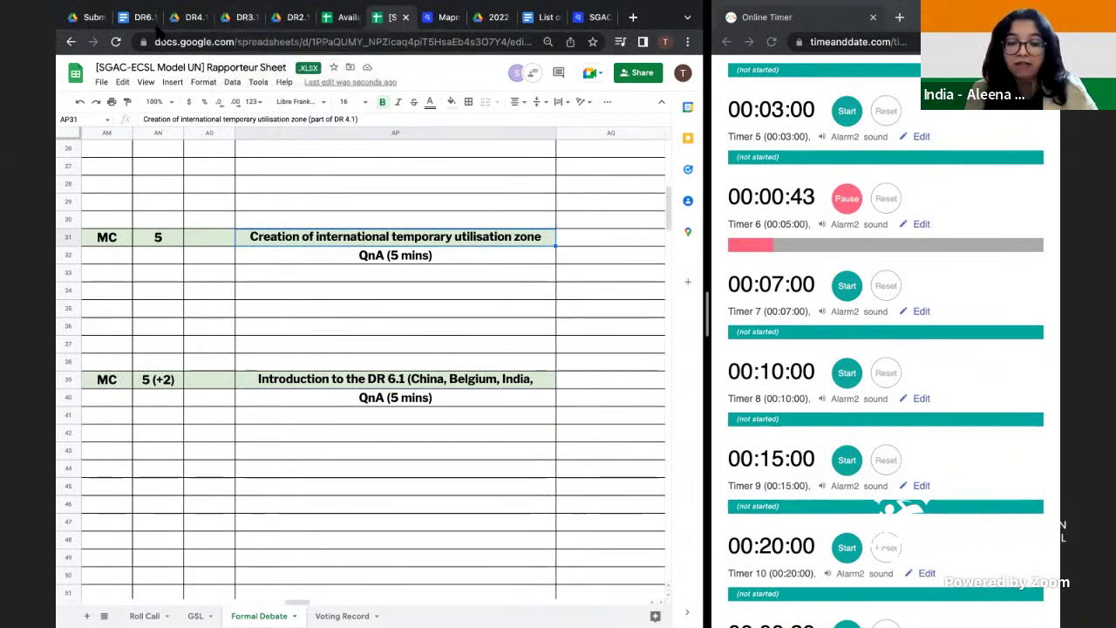
double_click(312, 234)
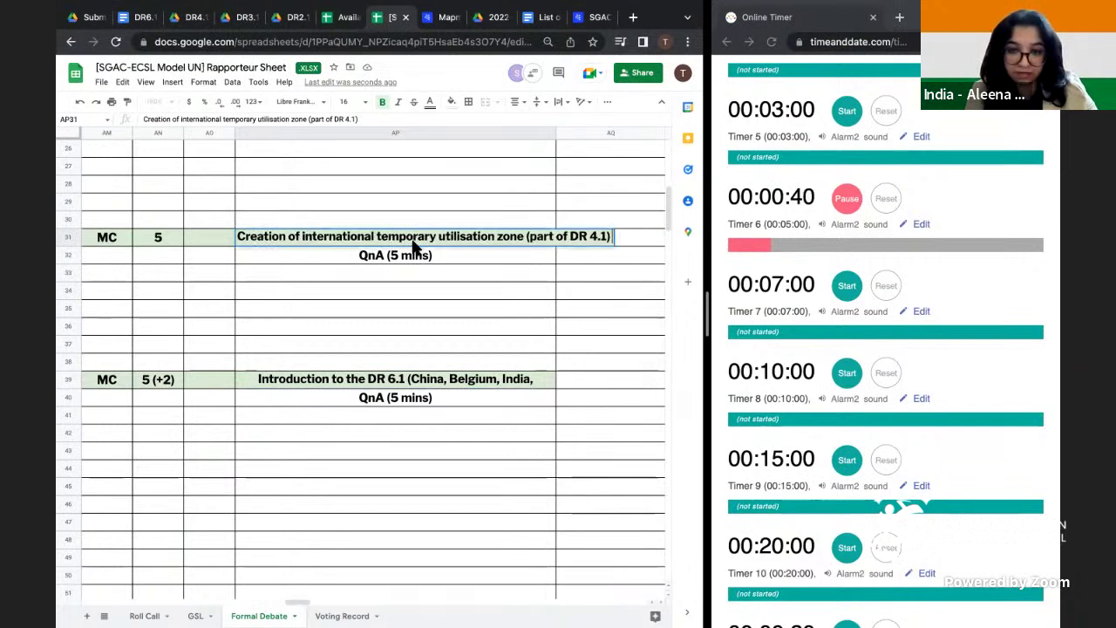
triple_click(271, 240)
key("BackSpace")
type("Introd")
type("uction to th")
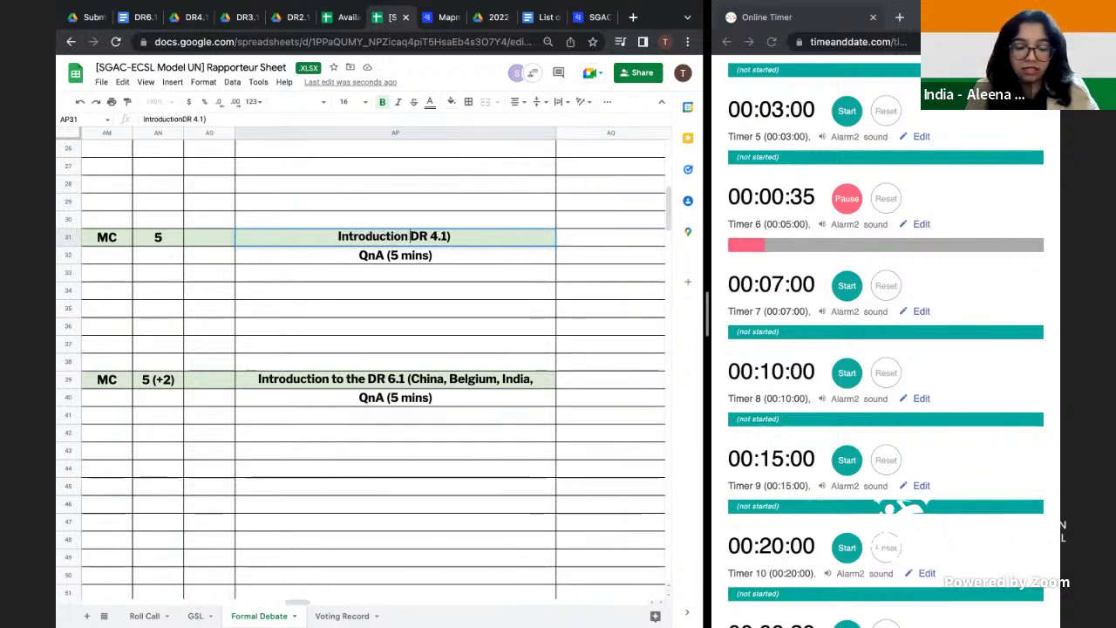
type("e")
left_click(470, 235)
key("BackSpace")
left_click(367, 506)
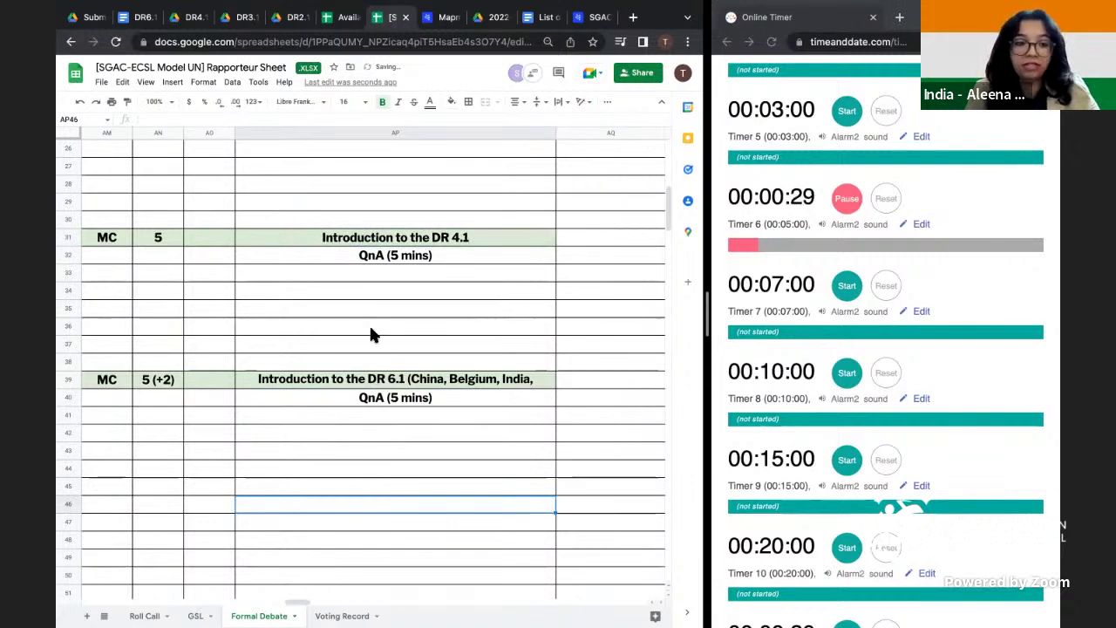
- Shorten China's topic in AP39 to "Introduction to the DR 6.1", removing the country list and the (+2) note
double_click(386, 377)
left_click(384, 378)
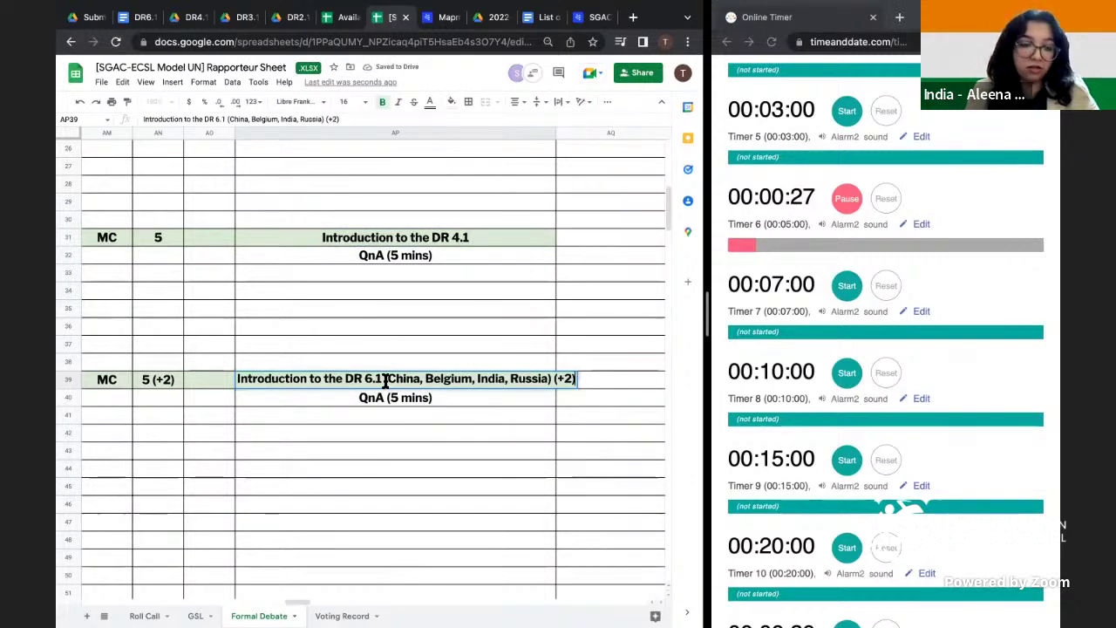
left_click(551, 383, "shift")
key("BackSpace")
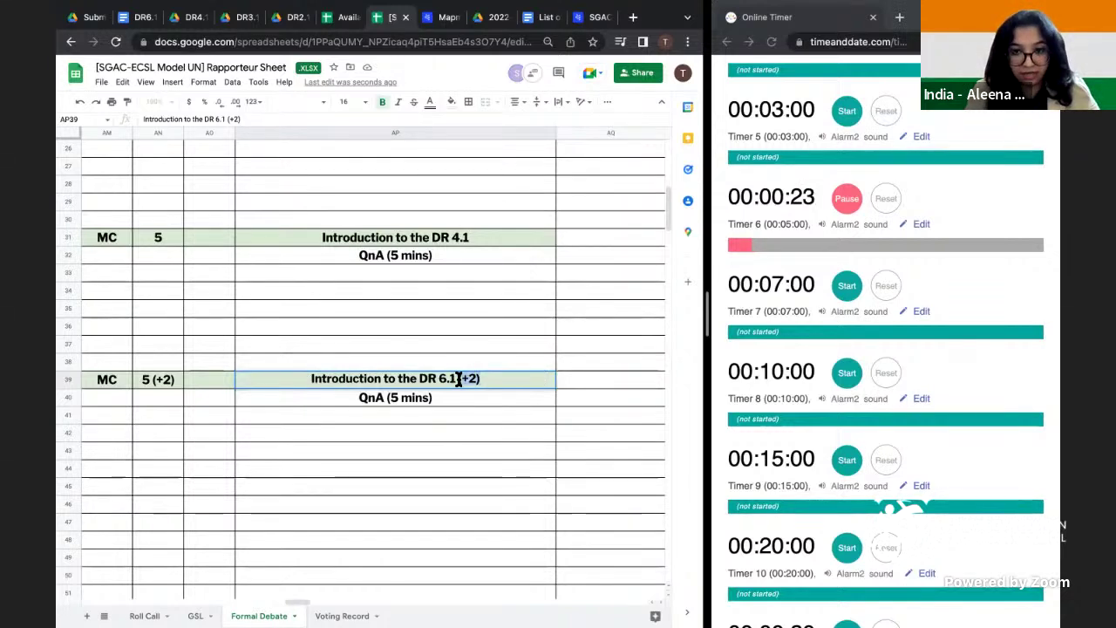
key("BackSpace")
key("BackSpace")
key("BackSpace")
key("BackSpace")
key("BackSpace")
left_click(395, 449)
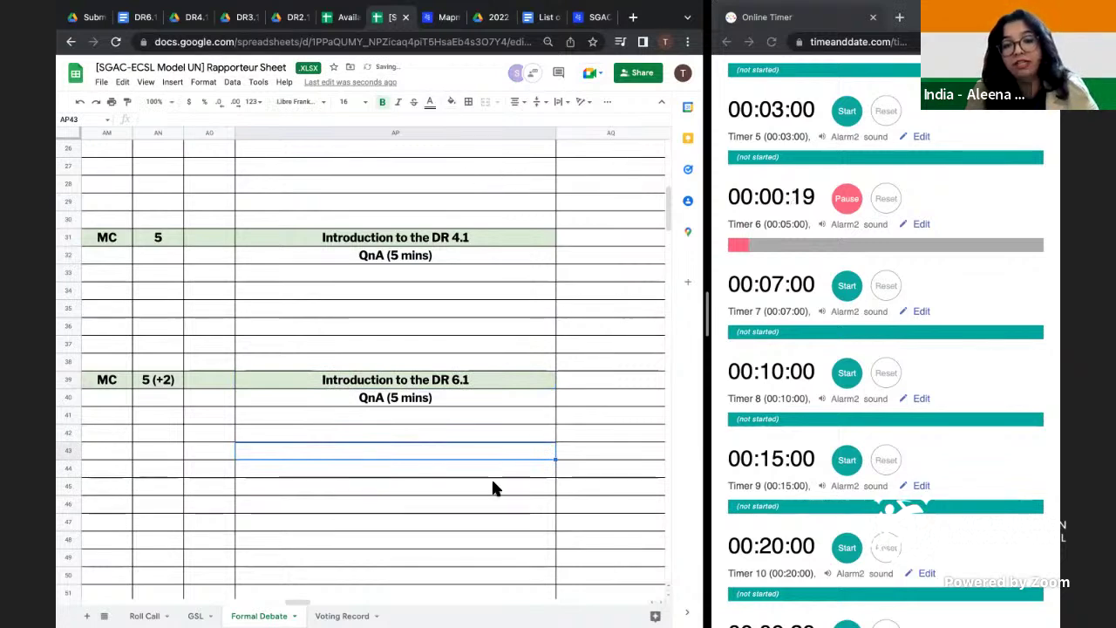
- Review the introduction topics and Q&A rows of all draft resolutions in the Formal Debate sheet
scroll(433, 288, "up", 5)
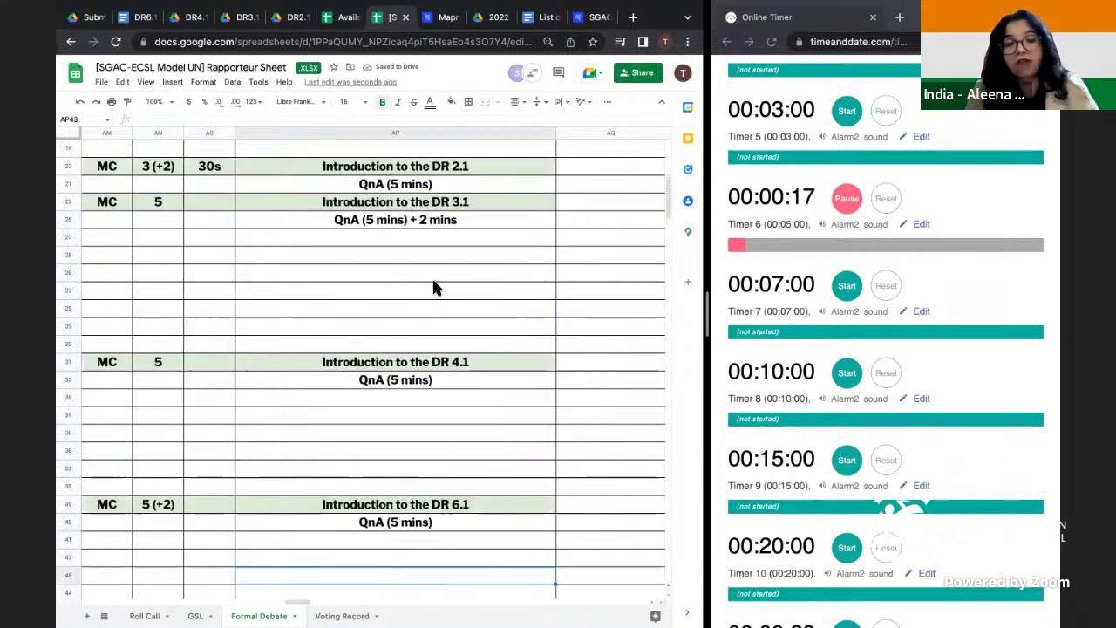
scroll(433, 287, "up", 1)
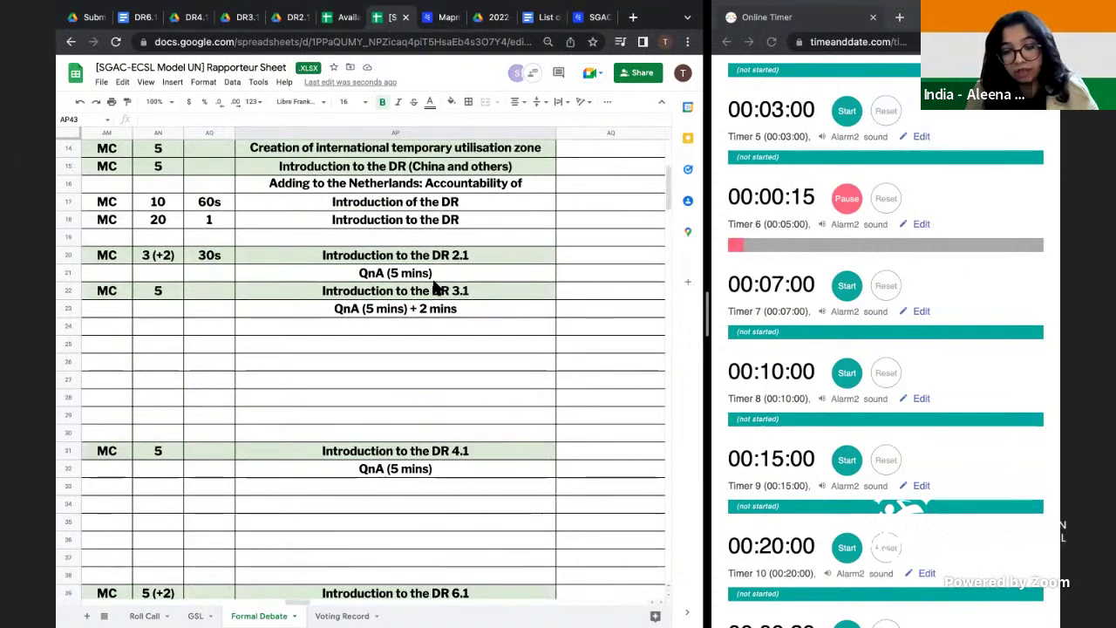
scroll(433, 288, "down", 4)
scroll(444, 440, "down", 1)
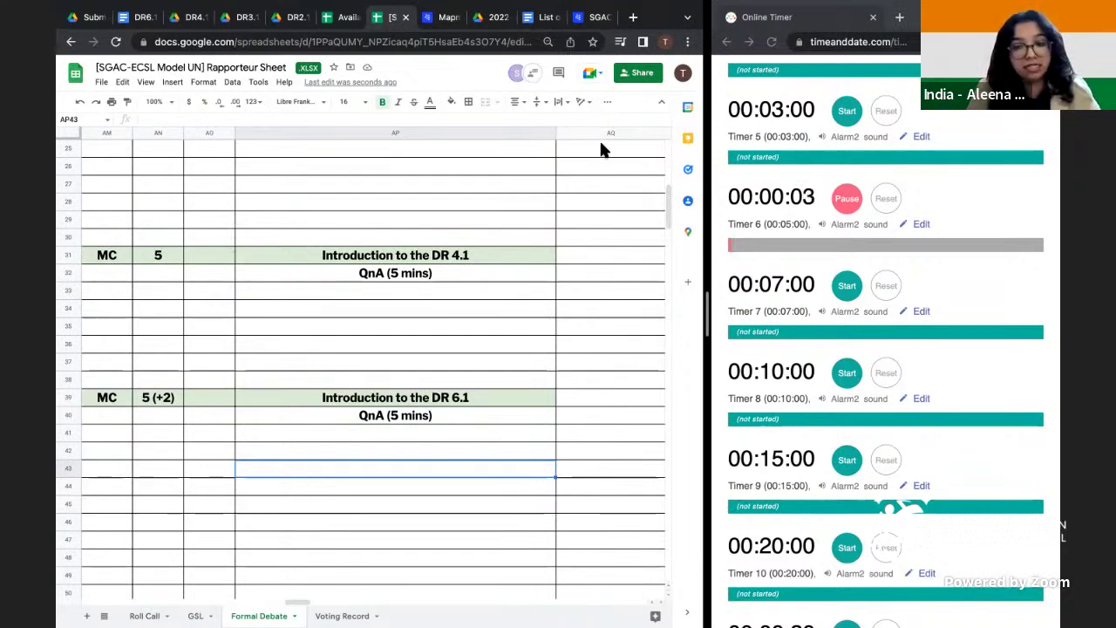
scroll(477, 264, "up", 1)
scroll(478, 263, "up", 6)
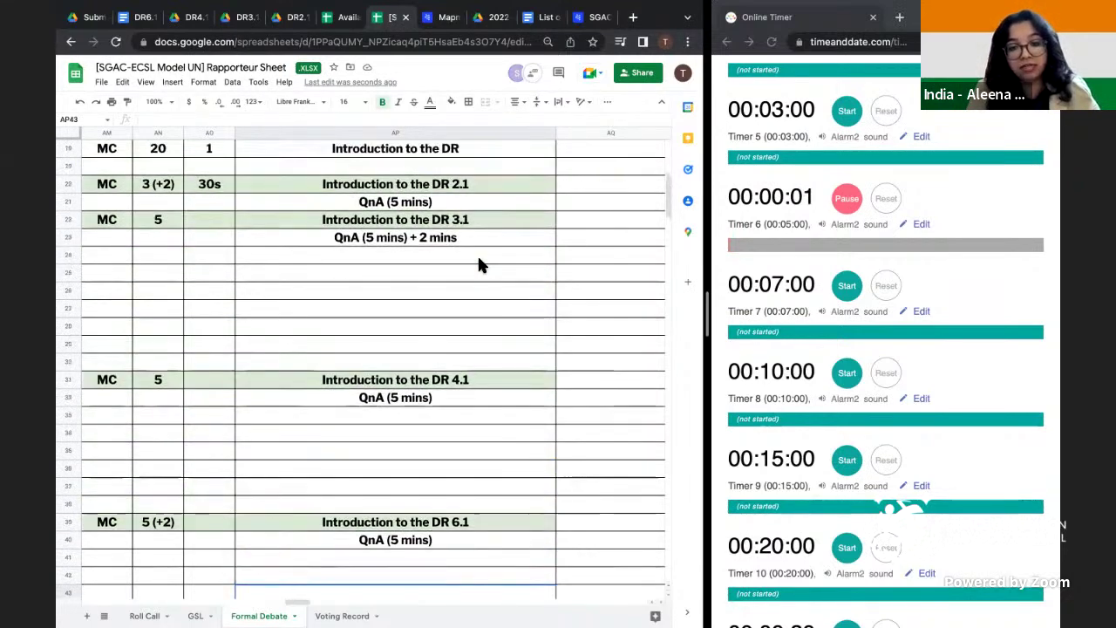
scroll(478, 264, "up", 5)
scroll(477, 264, "down", 7)
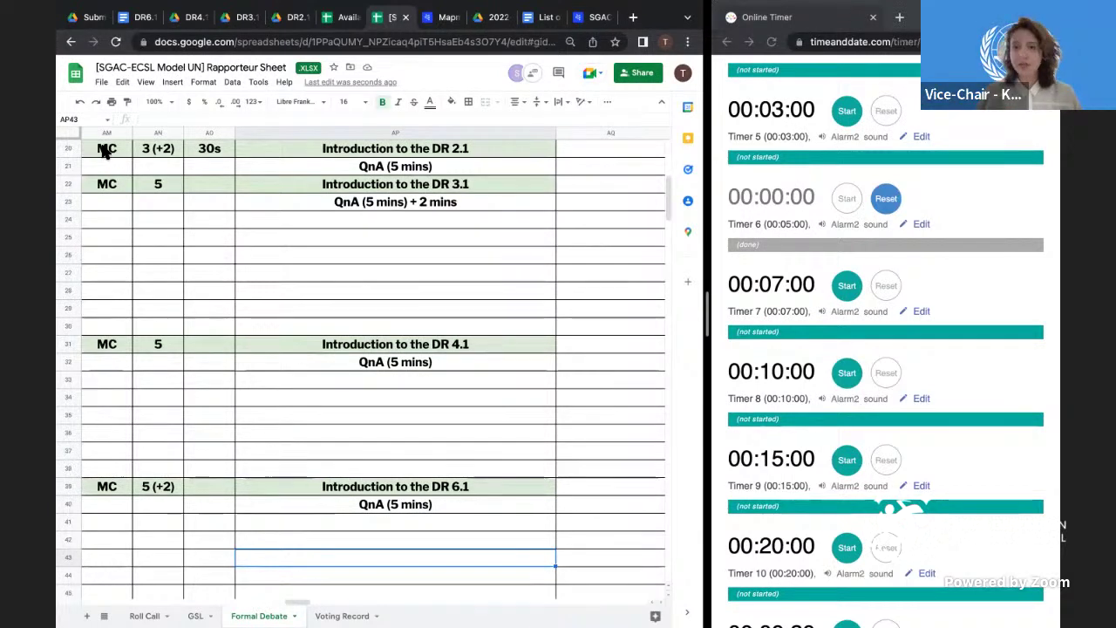
- Enter the note "LAST" in AP44, in Australia's row of the DR 6.1 Q&A
left_click(294, 399)
scroll(294, 402, "down", 3)
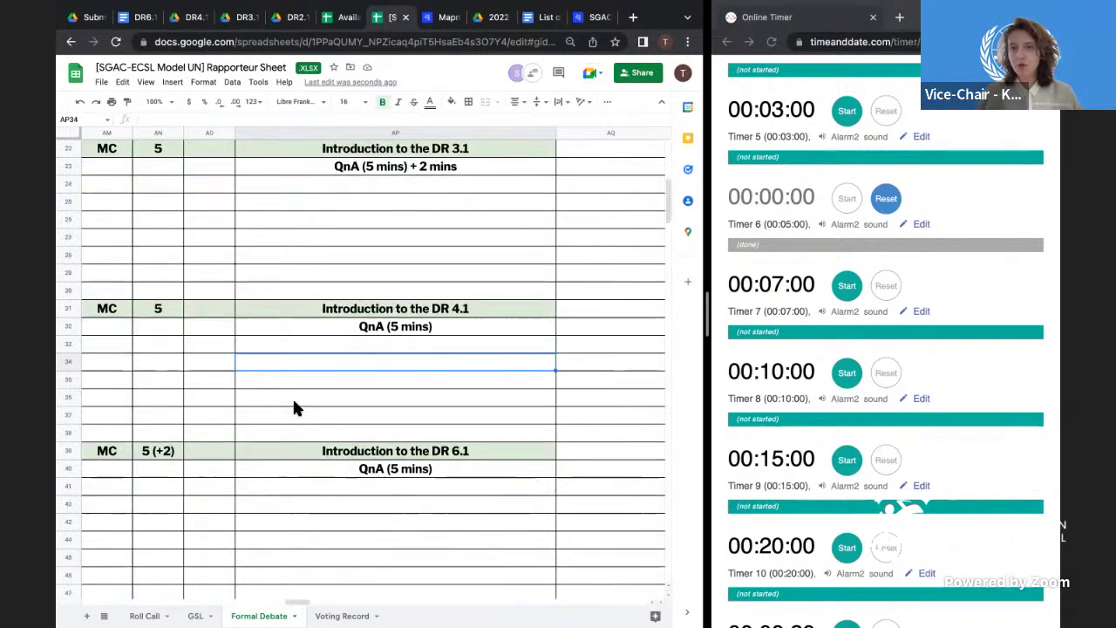
scroll(294, 402, "left", 2)
scroll(294, 402, "down", 2)
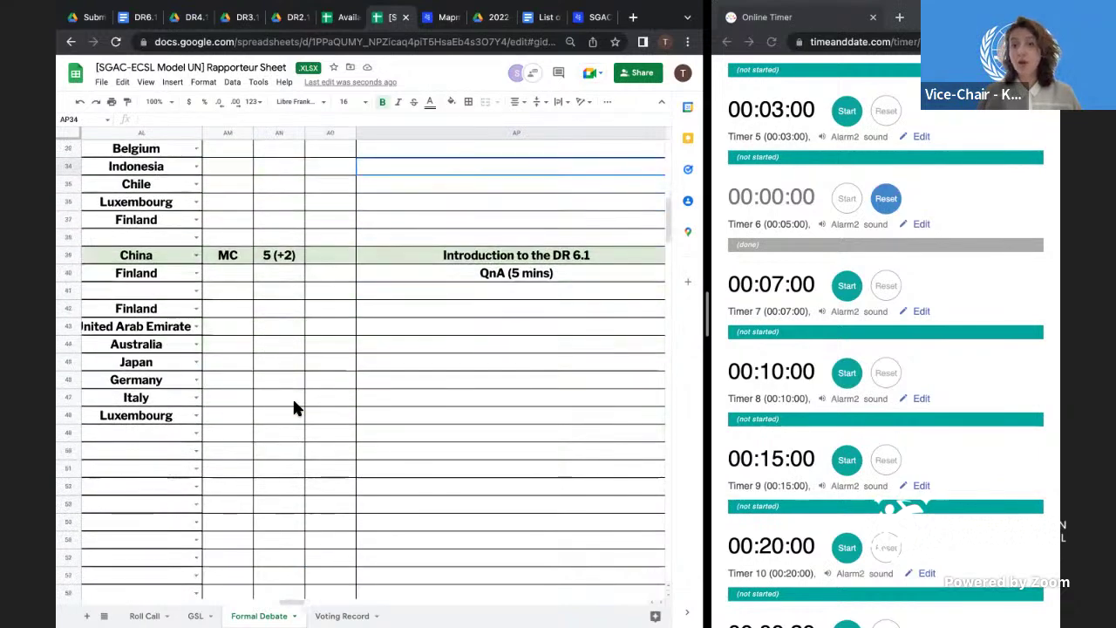
left_click(260, 339)
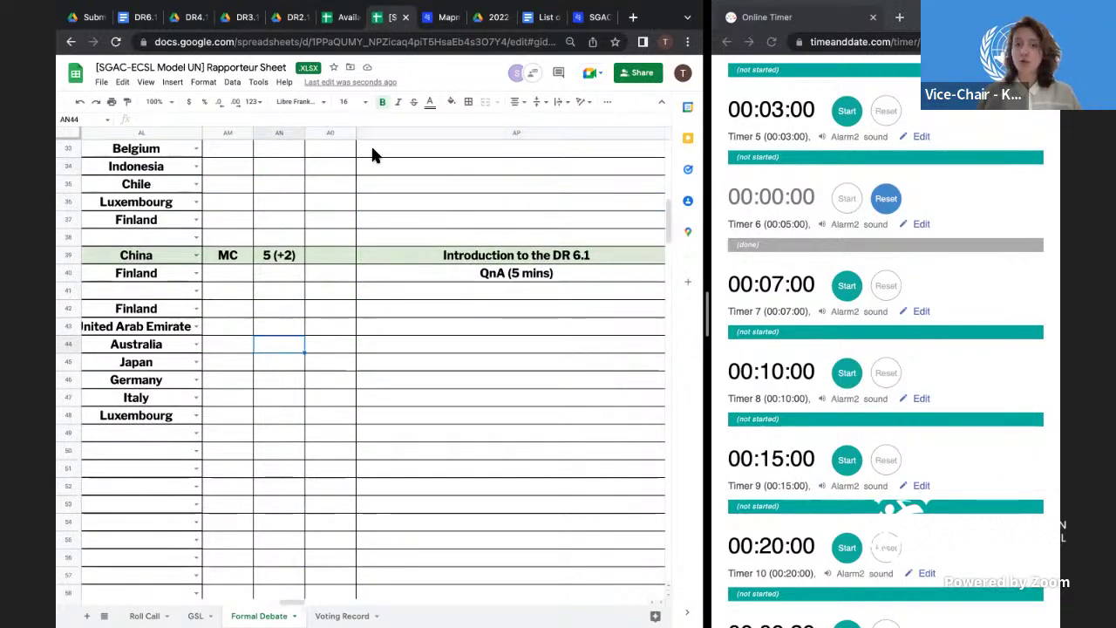
left_click(390, 366)
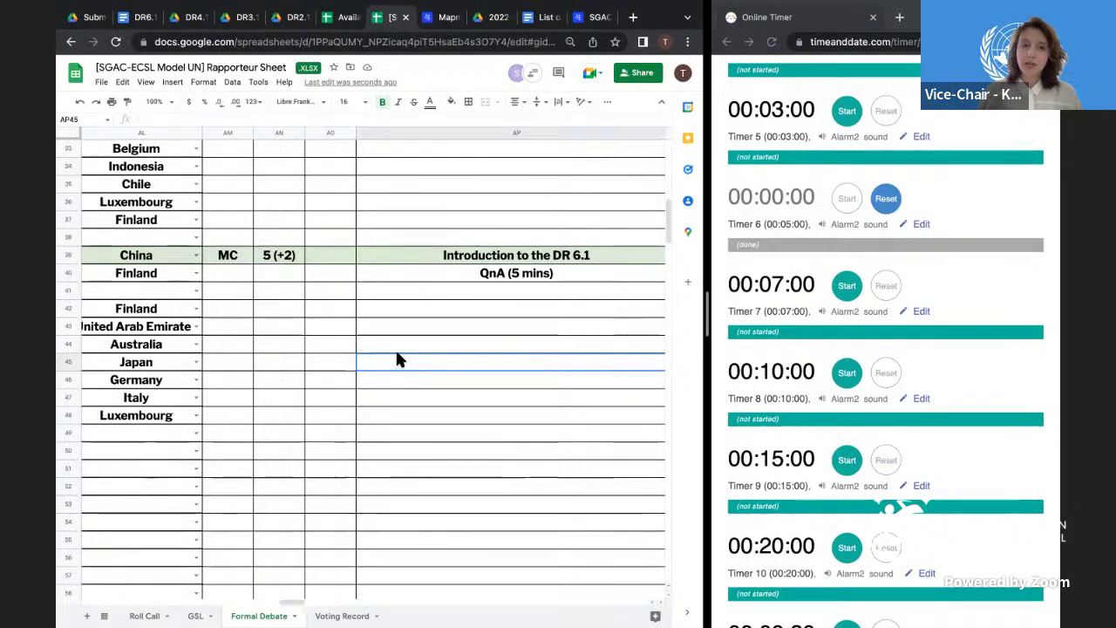
left_click(400, 349)
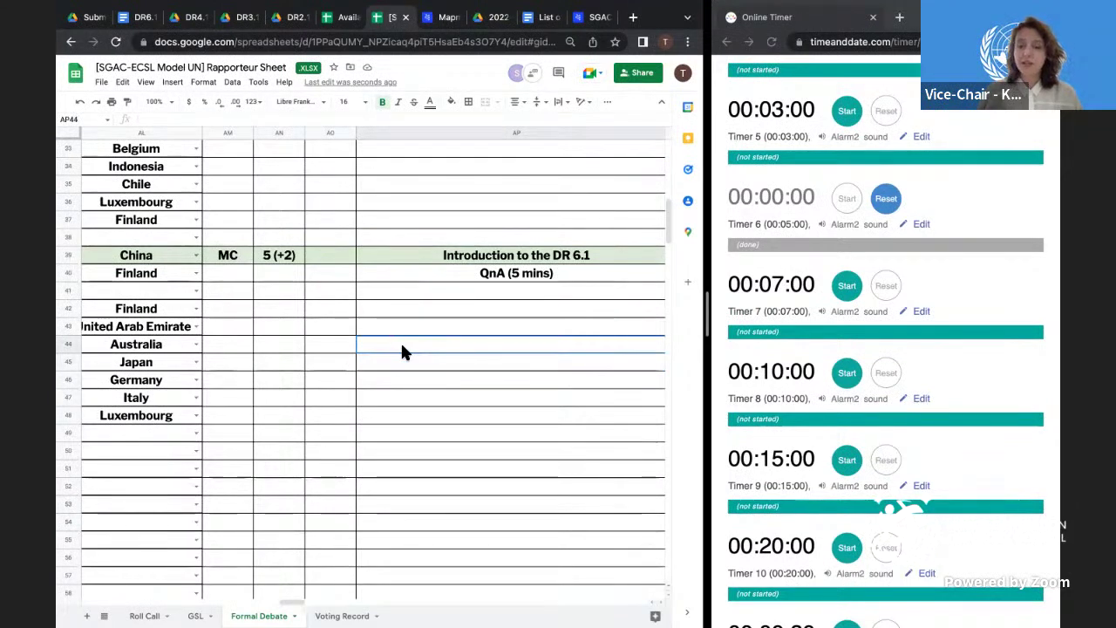
scroll(434, 353, "right", 2)
key("Return")
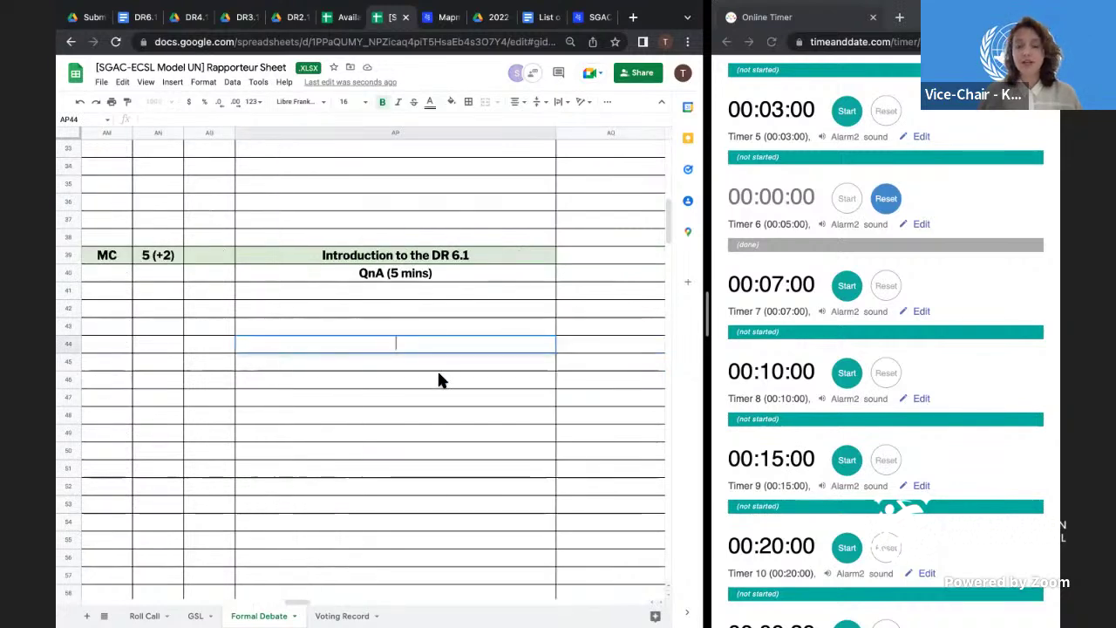
type("LAST")
left_click(381, 489)
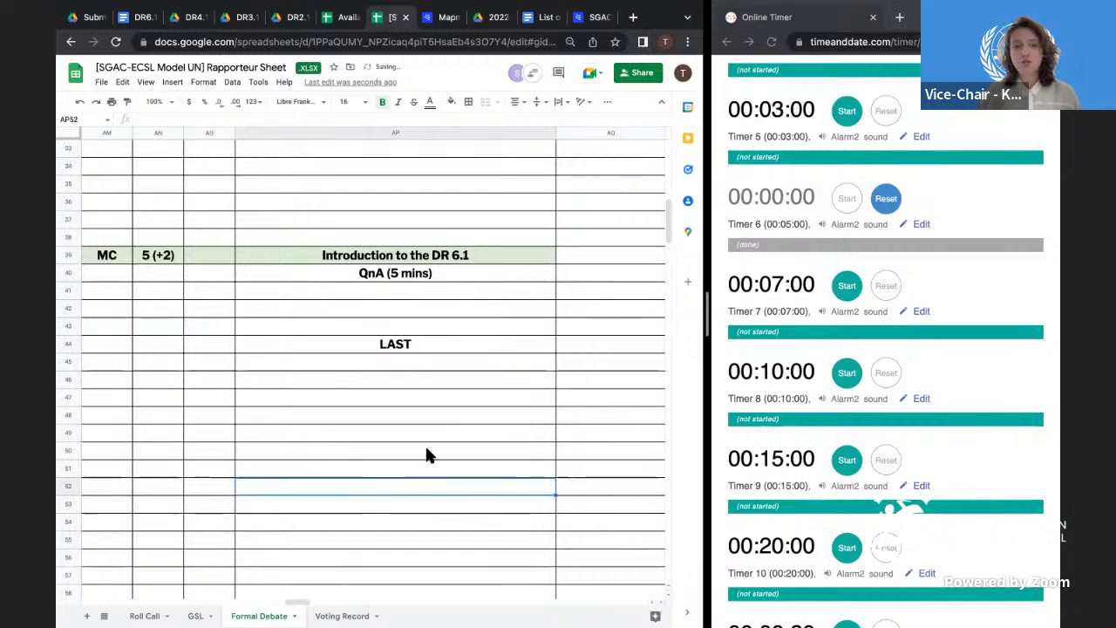
- Examine the full topic text of Venezuela's motion in AP16 among the earlier proposals
scroll(436, 436, "left", 3)
scroll(437, 438, "up", 3)
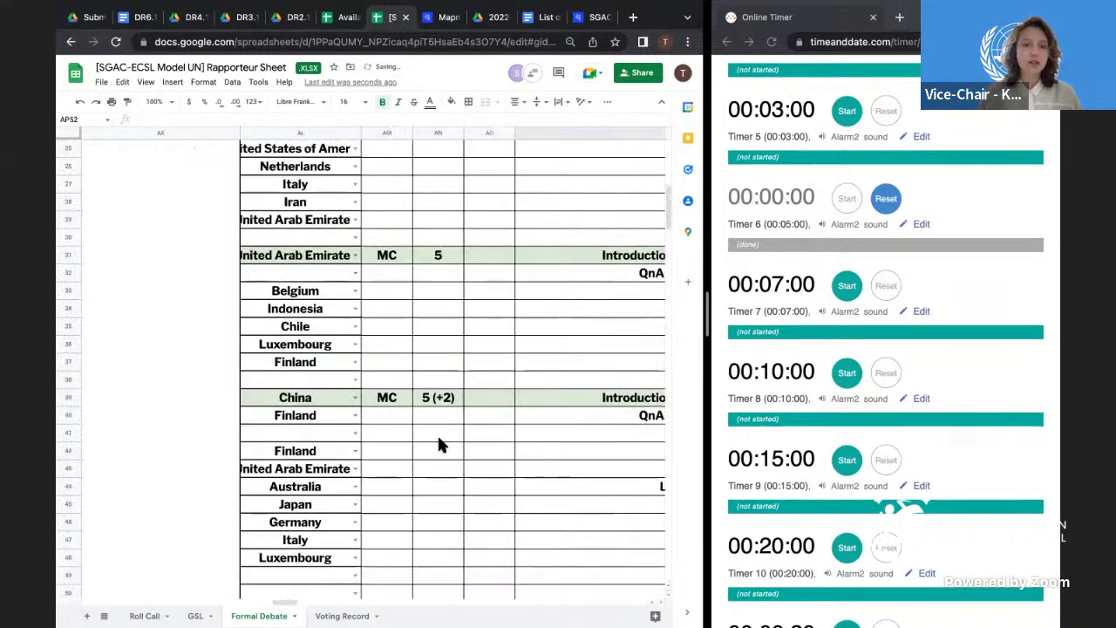
scroll(438, 444, "up", 10)
scroll(438, 445, "right", 2)
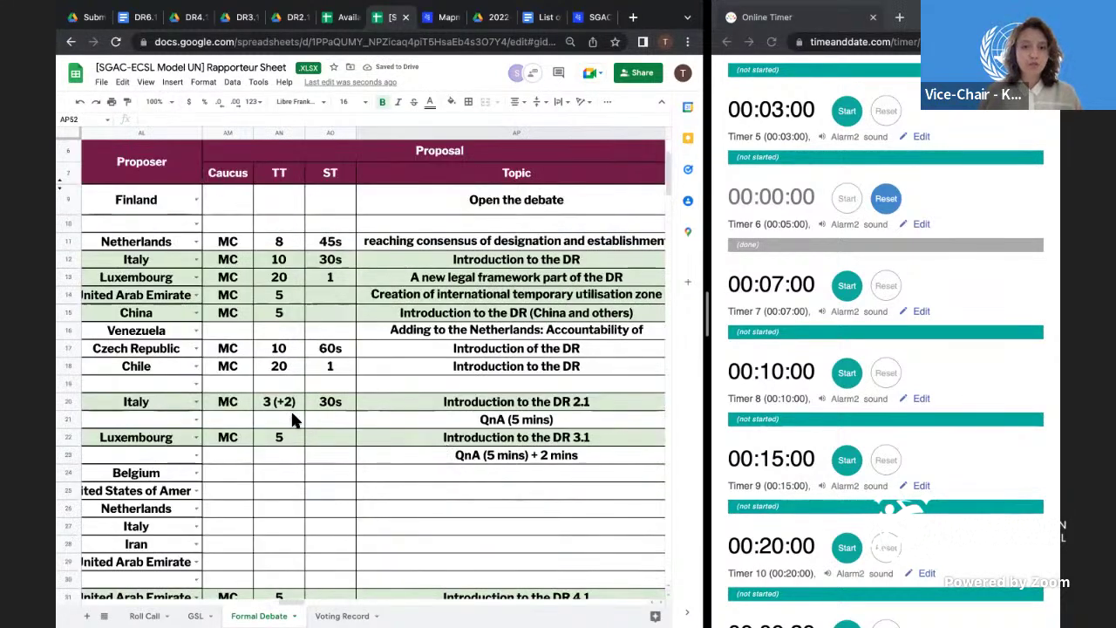
left_click(148, 332)
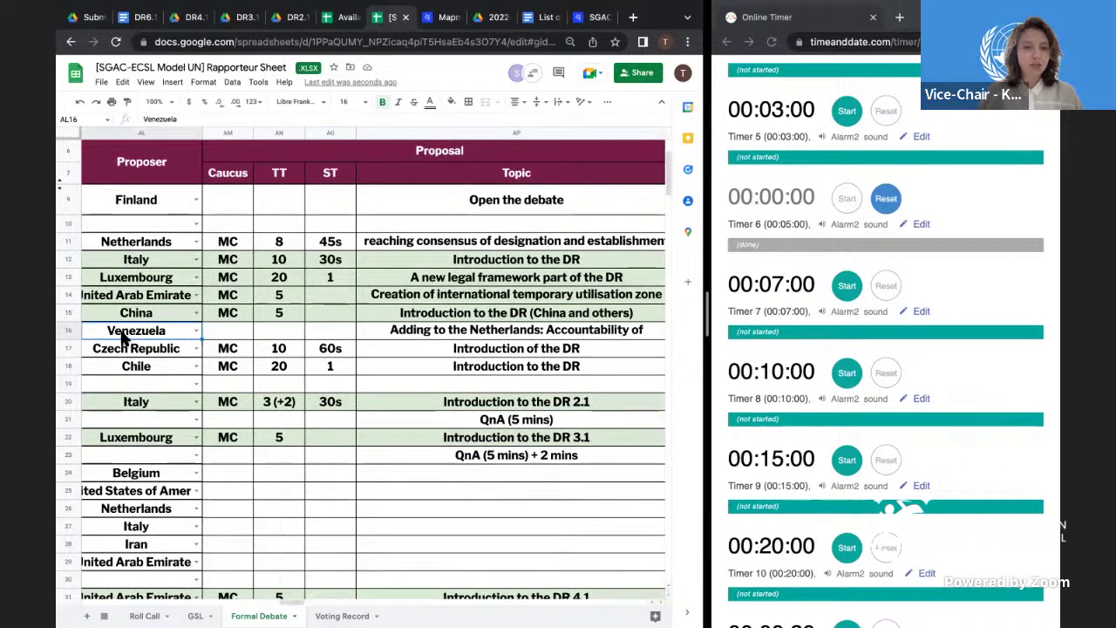
double_click(440, 337)
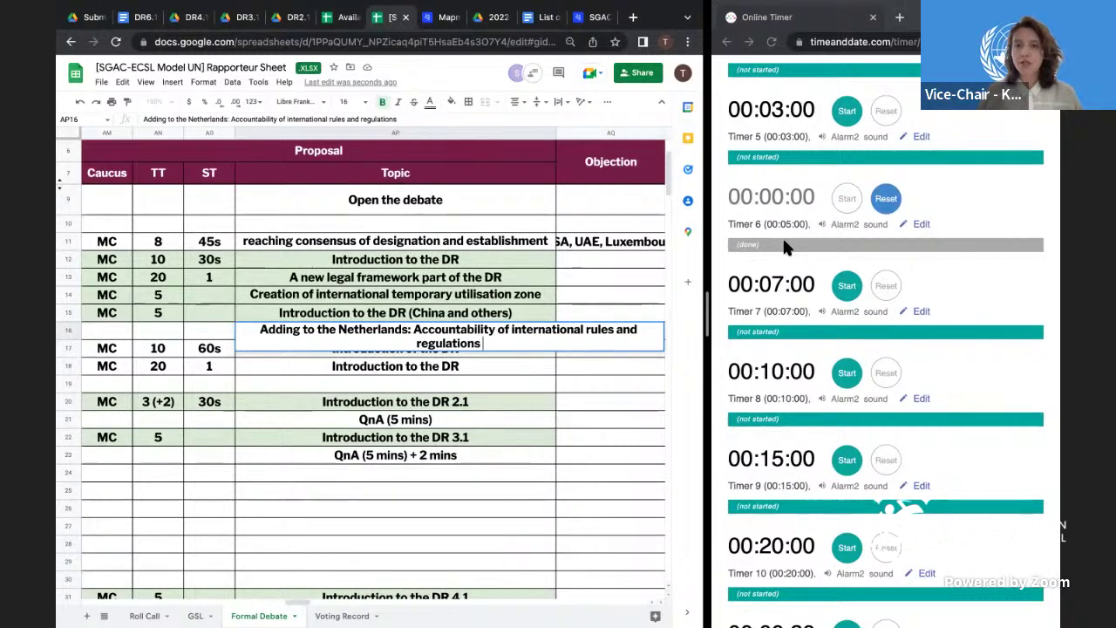
left_click(820, 227)
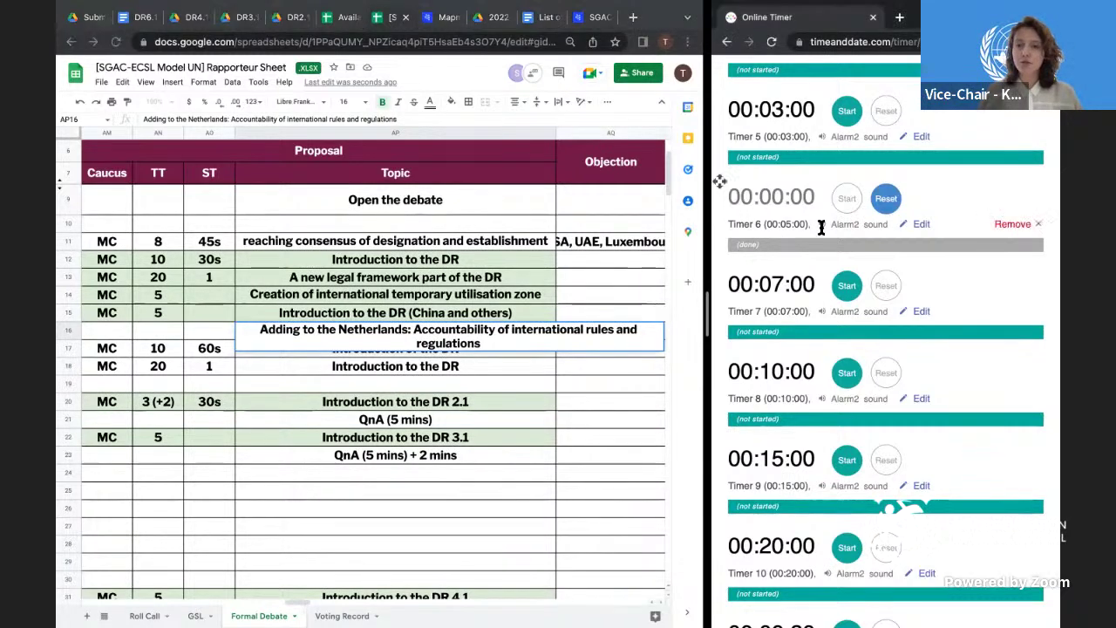
- Reset the finished 5-minute timer and close the topic cell of Venezuela's motion that is open for editing
left_click(881, 209)
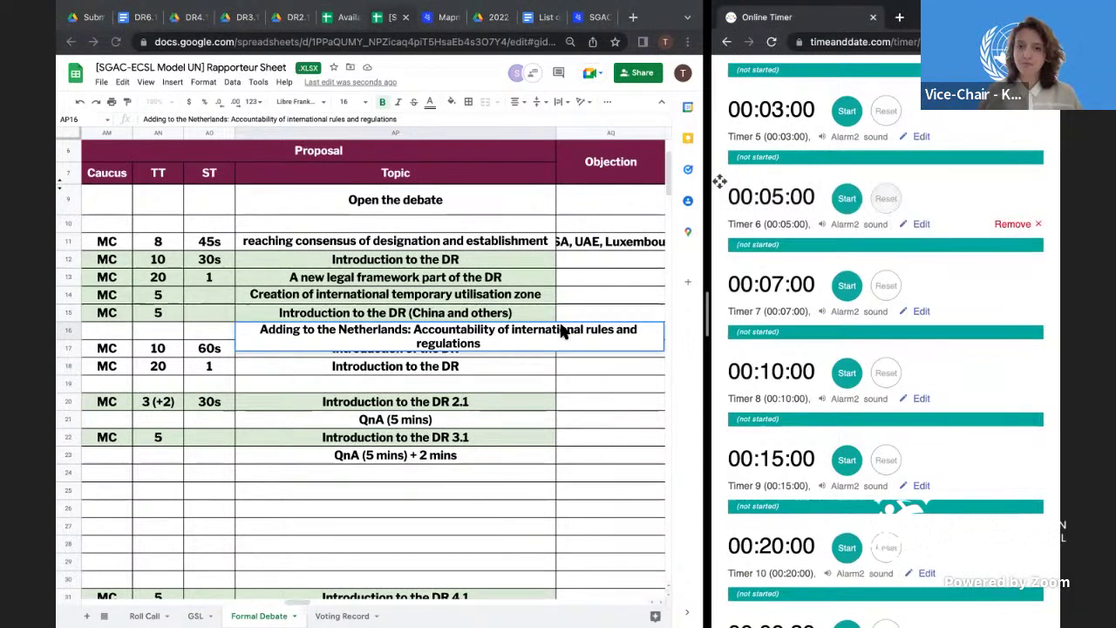
left_click(607, 365)
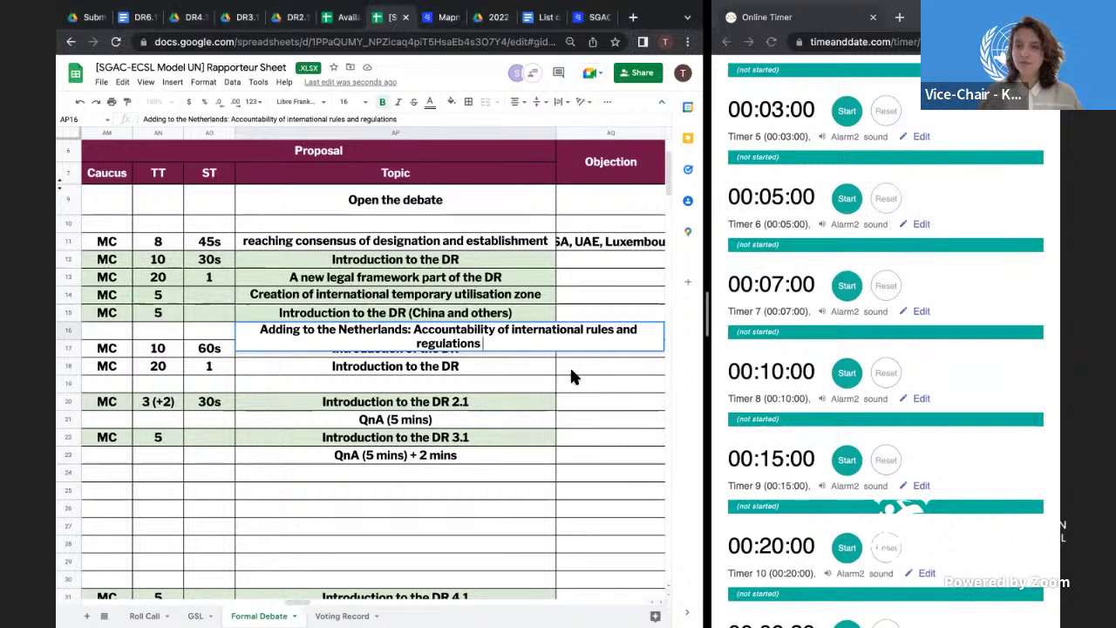
left_click(572, 373)
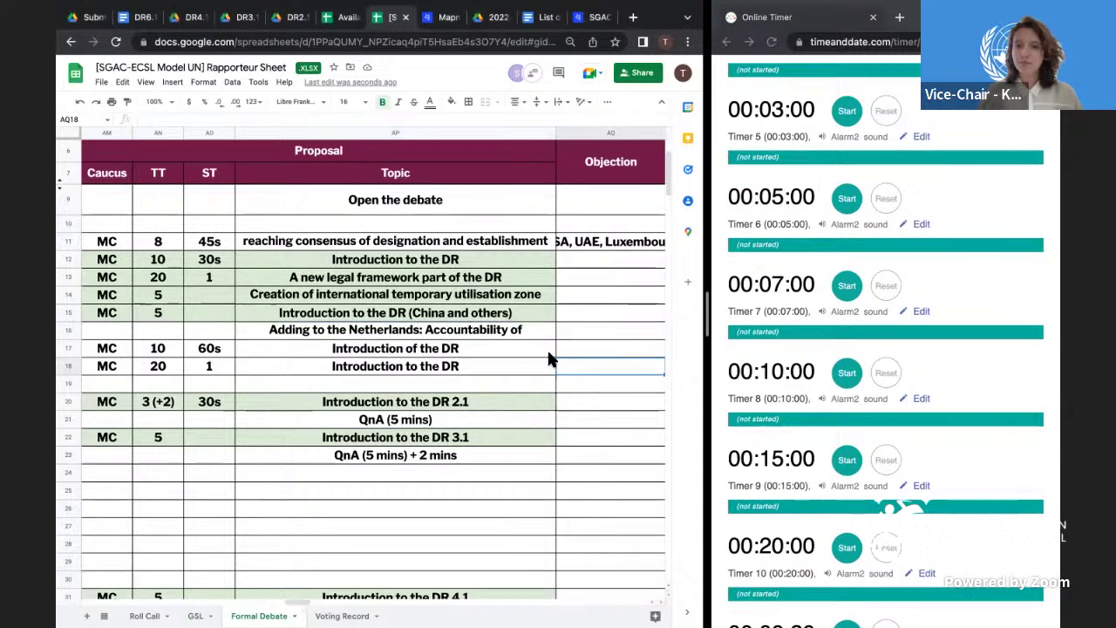
scroll(546, 347, "left", 3)
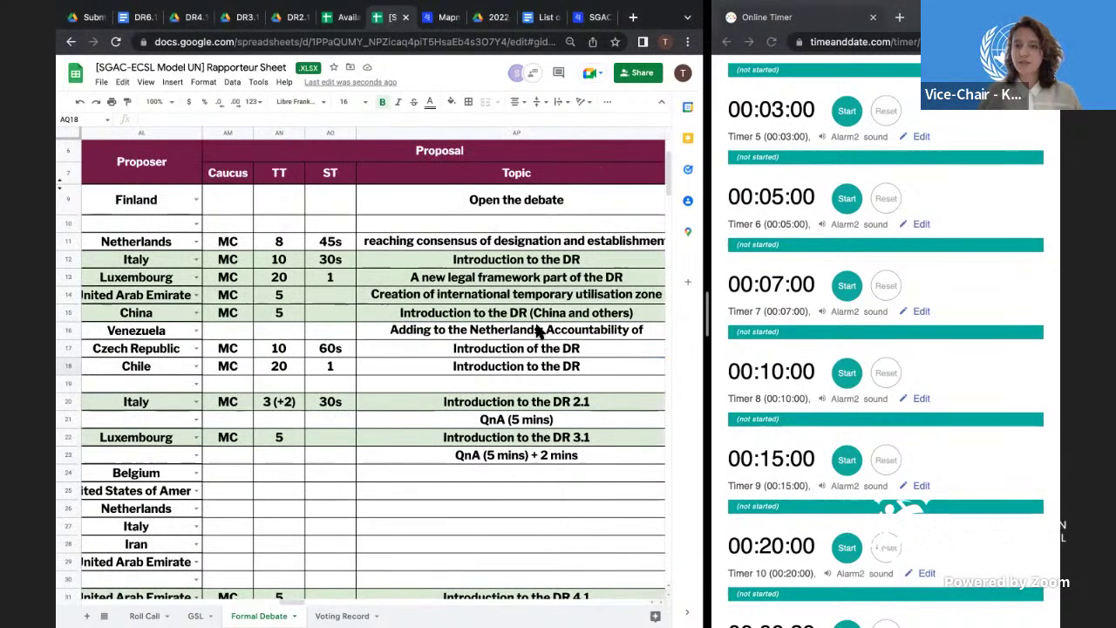
left_click(540, 332)
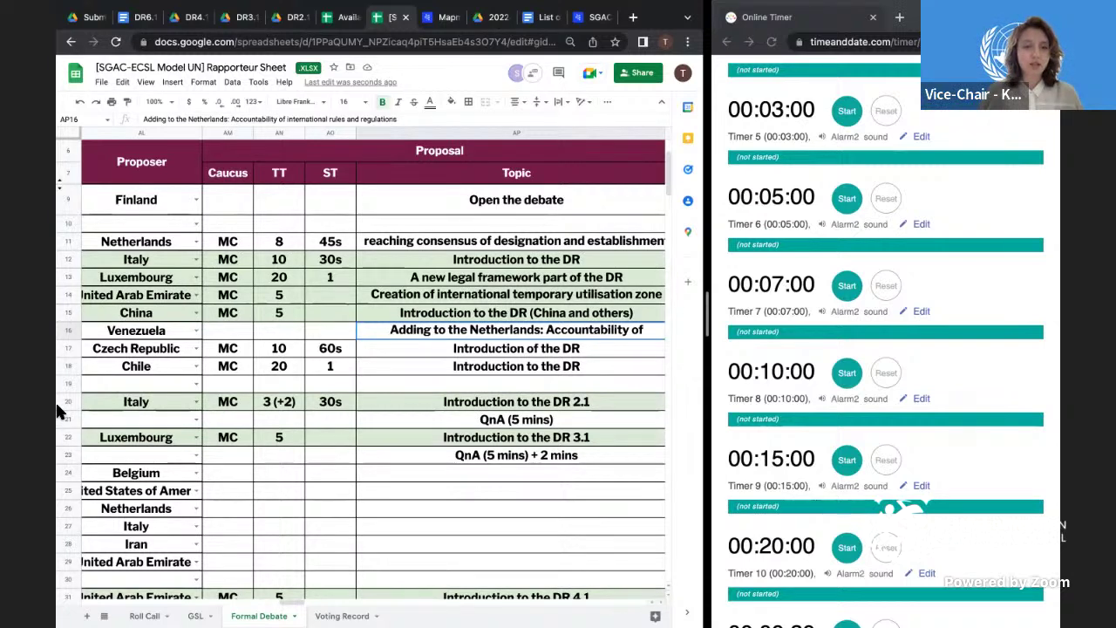
- Shade the Czech Republic's motion in AL17:AP17 light green like the other accepted proposals
left_click(160, 357)
scroll(159, 357, "down", 2)
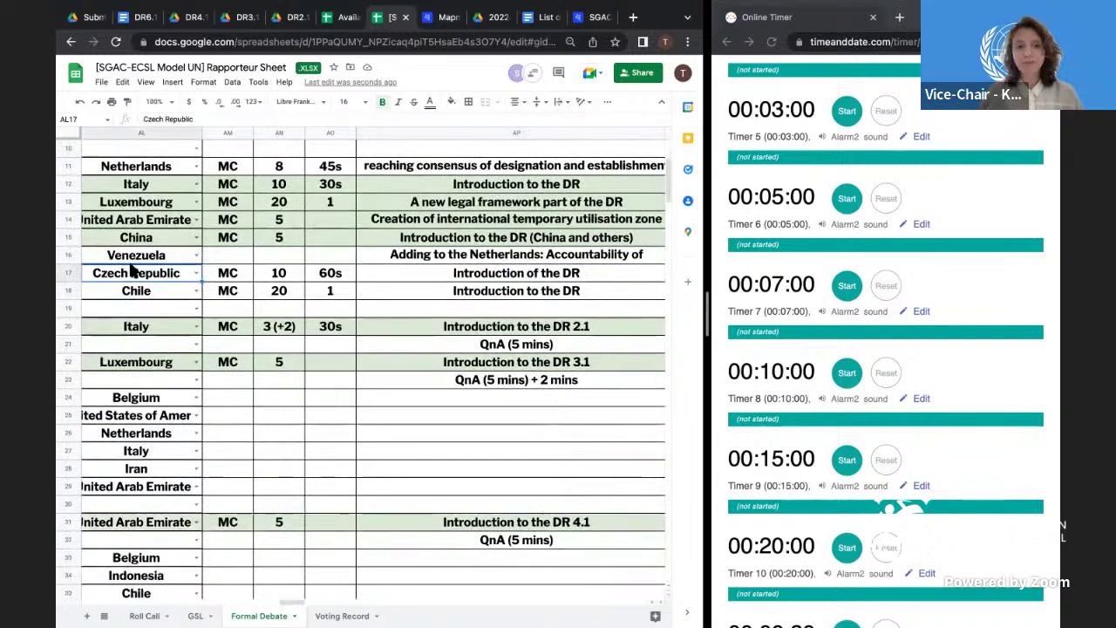
left_click_drag(133, 273, 512, 277)
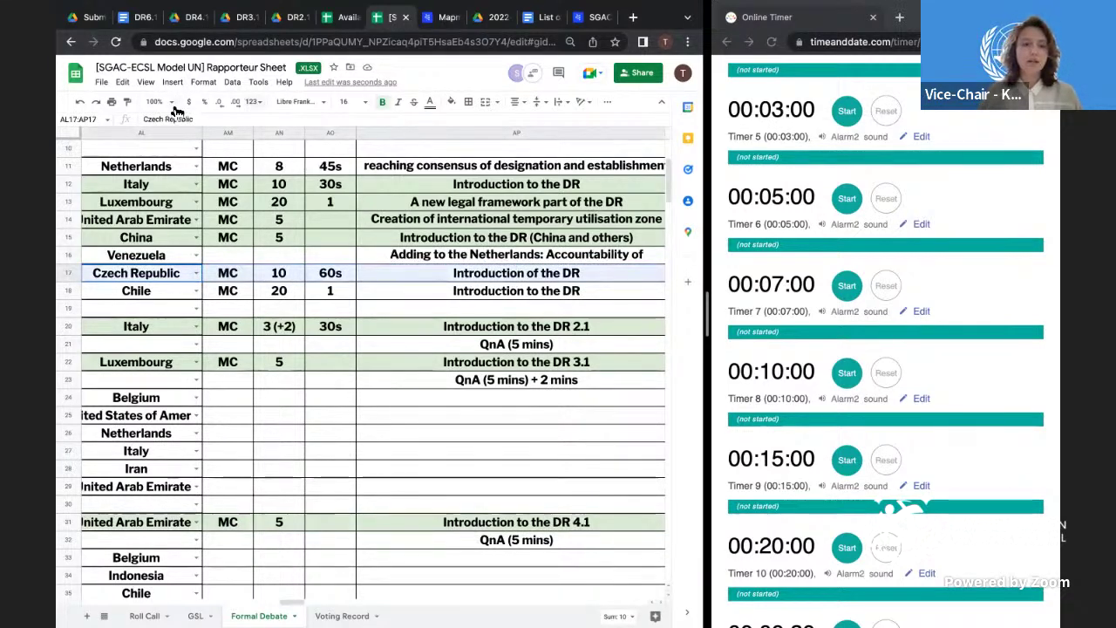
left_click(453, 103)
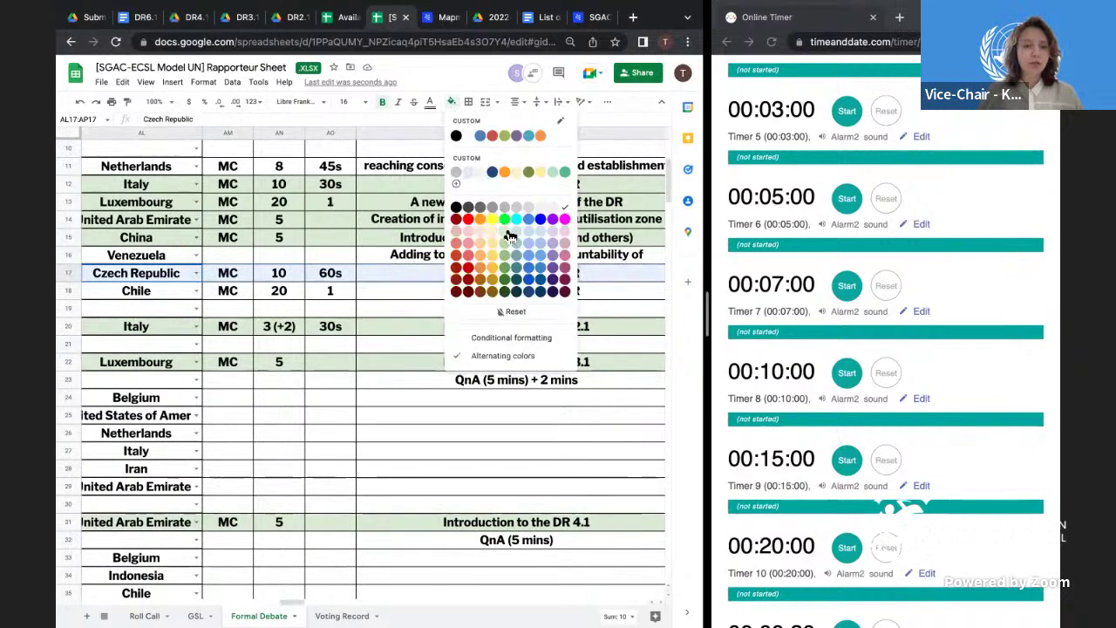
left_click(510, 237)
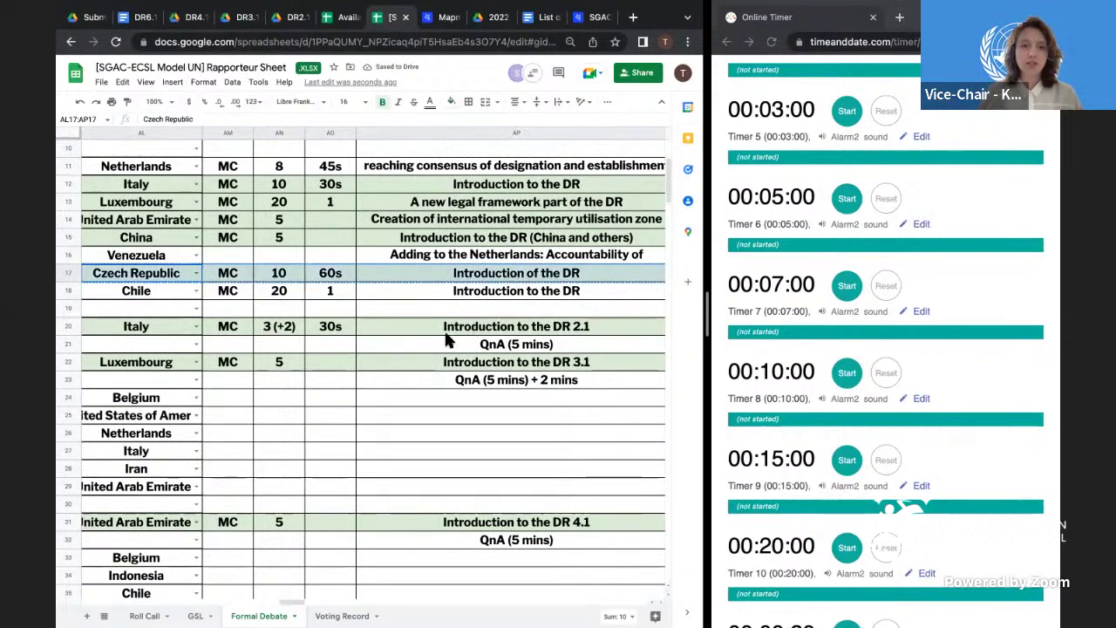
- Copy the Czech Republic's motion from row 17 into row 50, below the DR 6.1 Q&A list
left_click(432, 357)
scroll(426, 443, "down", 8)
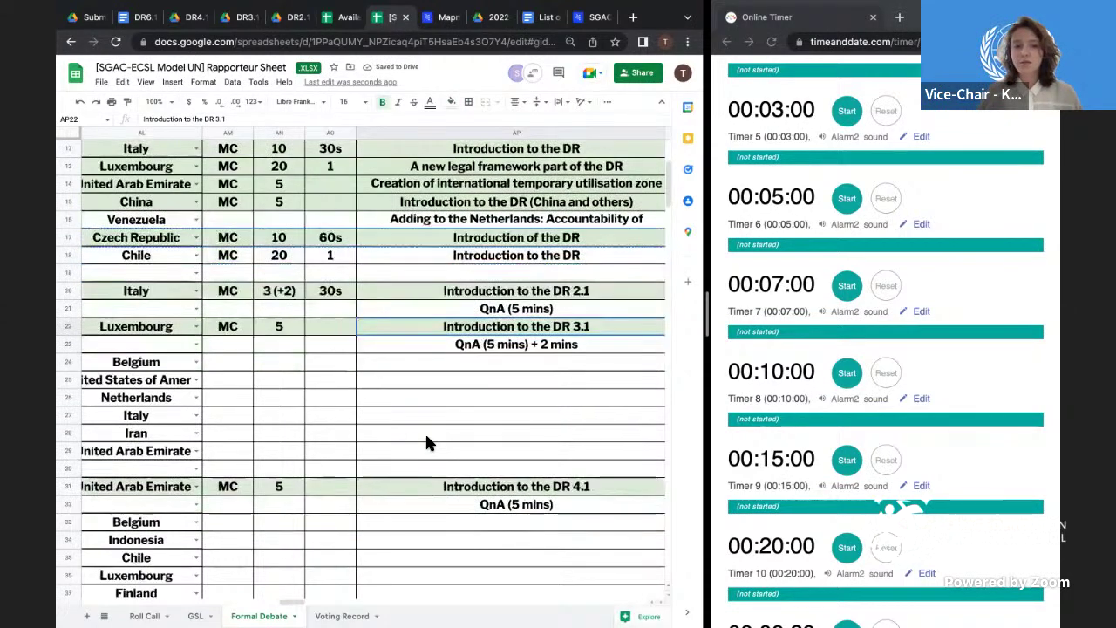
scroll(426, 443, "right", 2)
scroll(426, 441, "down", 4)
scroll(426, 441, "left", 2)
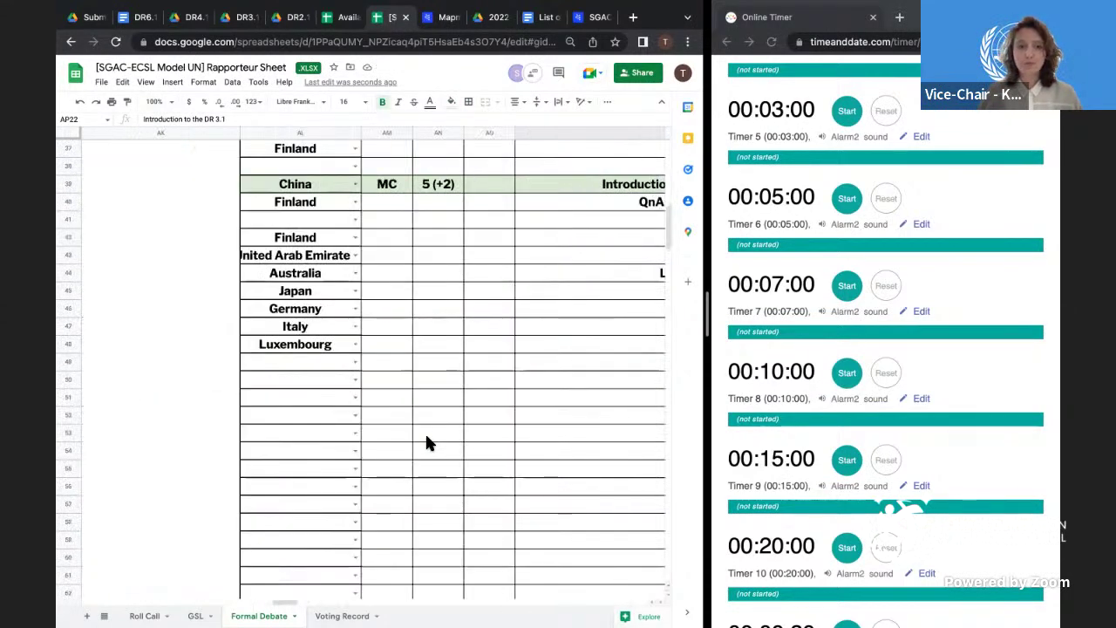
left_click(324, 379)
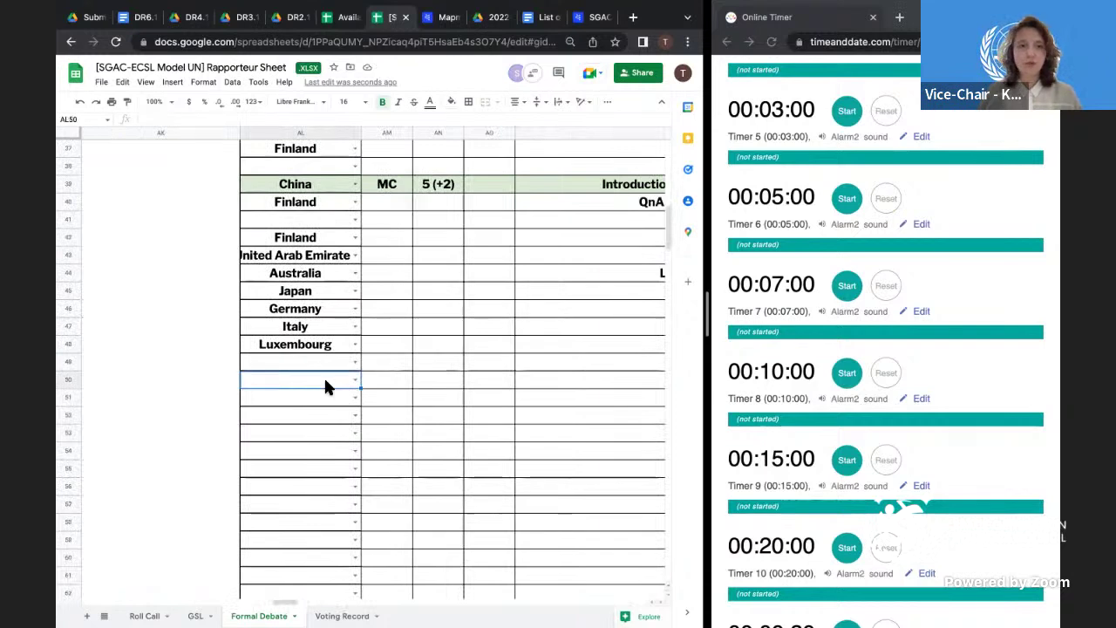
key("ctrl+v")
scroll(405, 382, "right", 2)
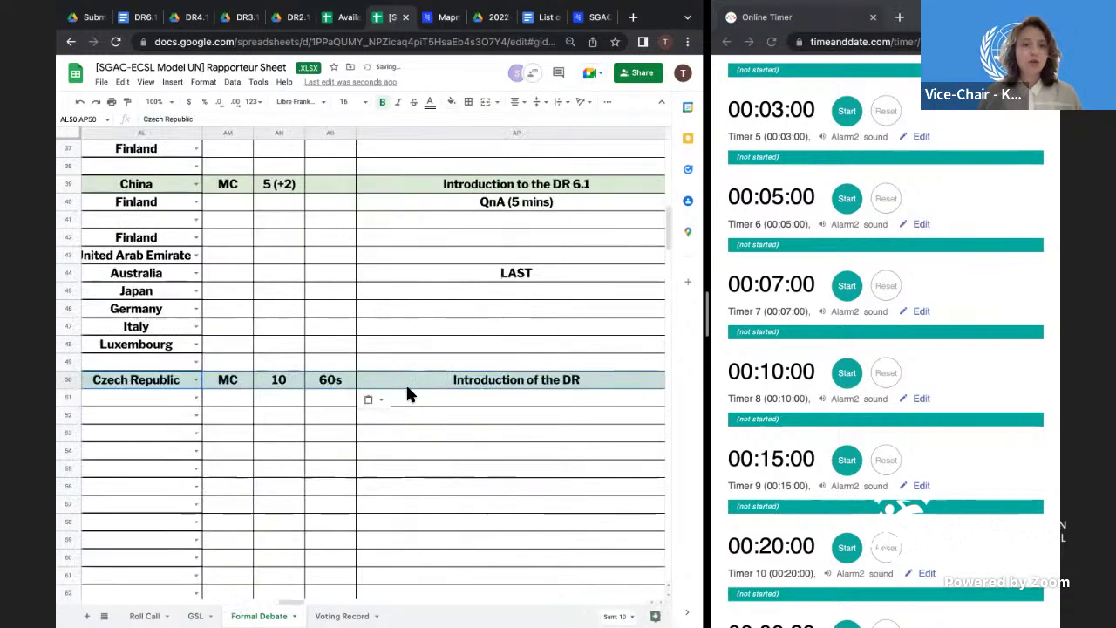
- Set the total time of the Czech Republic's new entry in row 50 to 5 and clear its speaking time
left_click(330, 415)
left_click(279, 379)
key("Delete")
type("5")
key("Tab")
key("Delete")
left_click(456, 400)
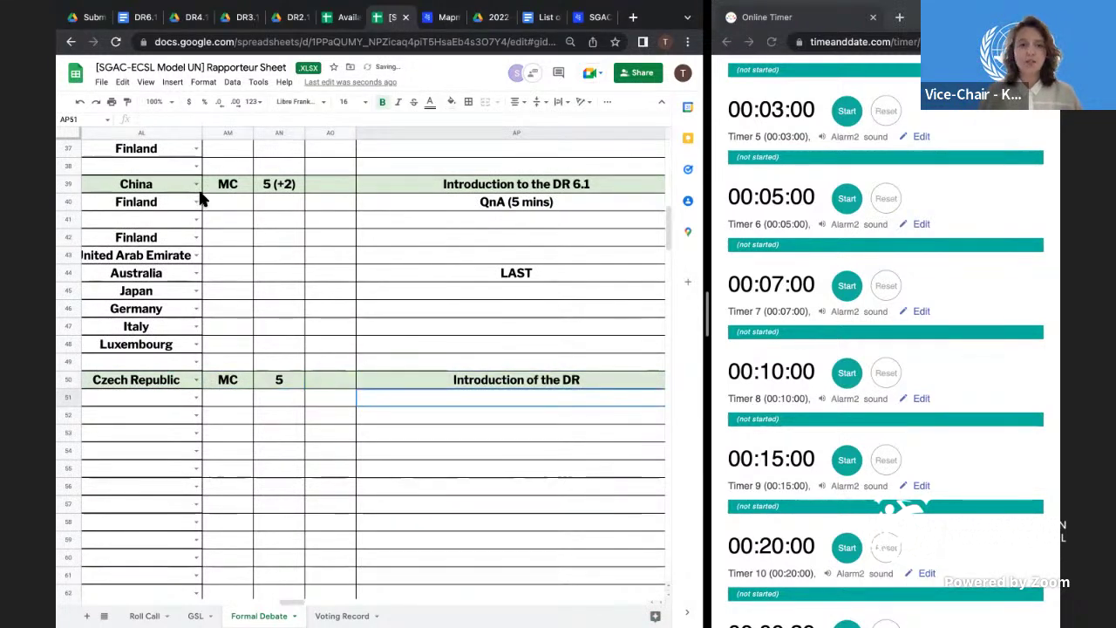
- Open the DR1.1 document of the Czech Republic, UAE and Brazil from the submitted documents folder in Google Drive
left_click(87, 16)
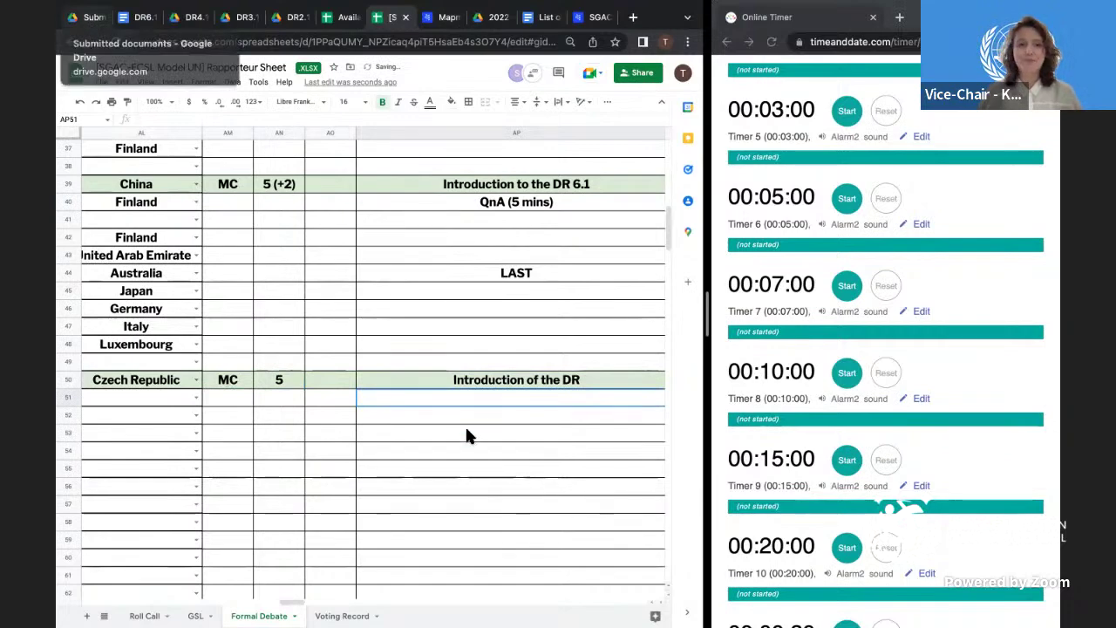
scroll(428, 365, "up", 2)
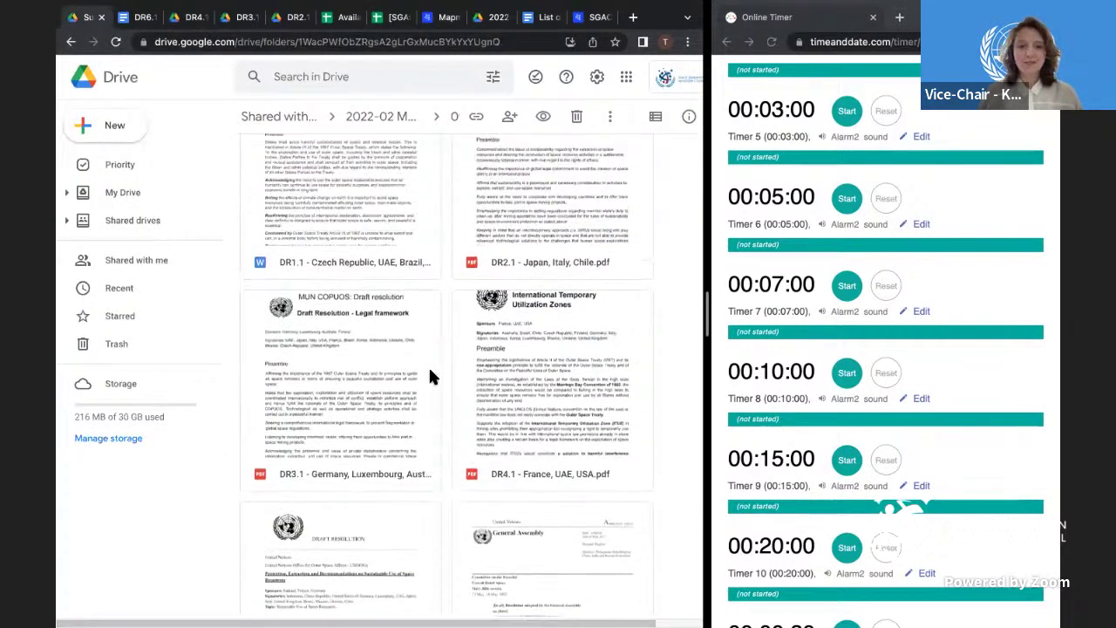
scroll(429, 370, "up", 2)
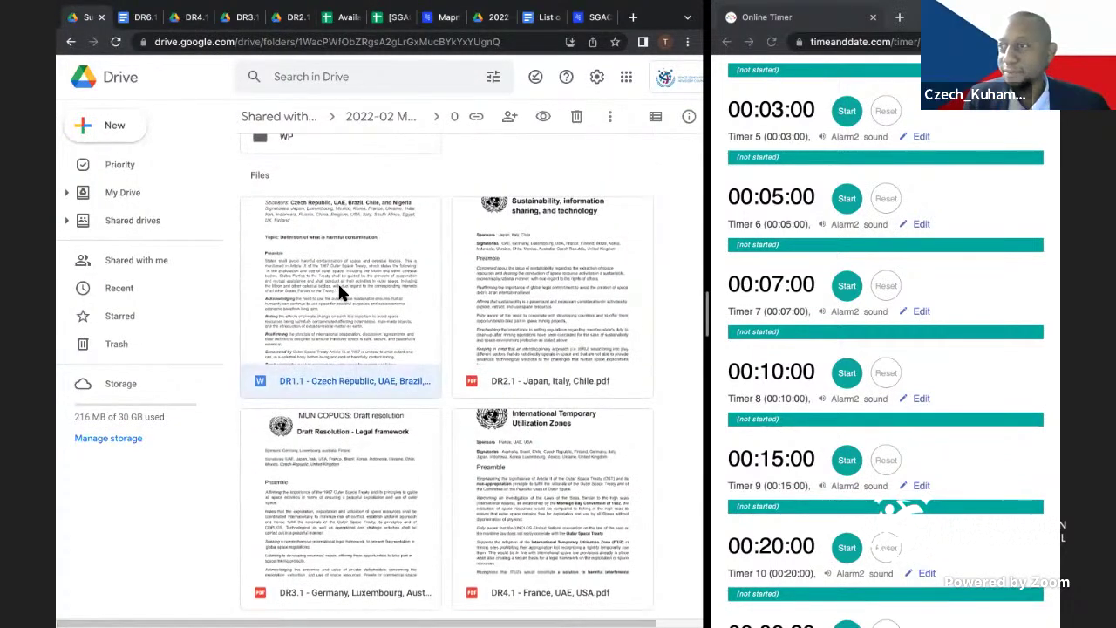
double_click(339, 289)
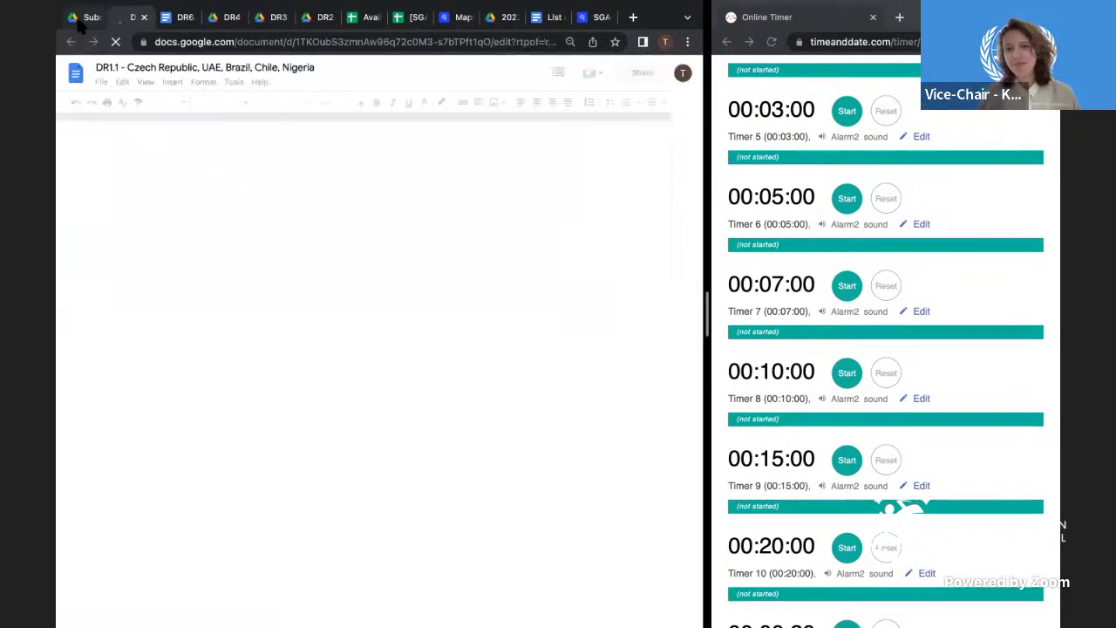
left_click(79, 23)
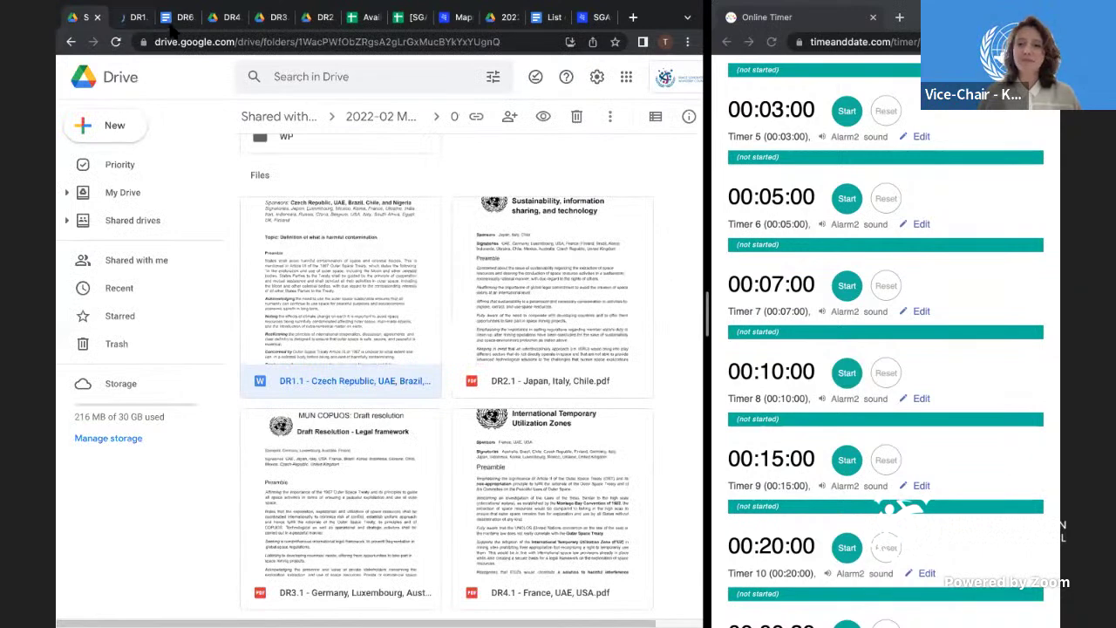
- Back in the Rapporteur Sheet, complete the Czech Republic's topic in AP50 as "Introduction of the DR 1.1"
left_click(414, 19)
left_click(581, 381)
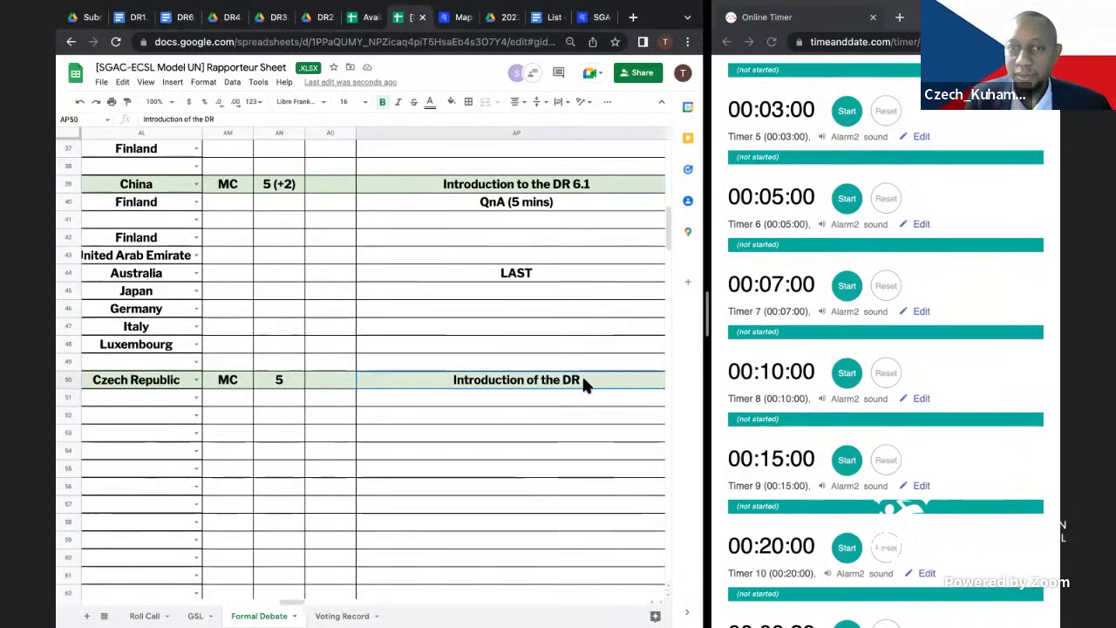
scroll(582, 381, "right", 3)
double_click(571, 381)
left_click(432, 376)
double_click(434, 379)
type("1.1")
left_click(381, 454)
scroll(381, 458, "left", 1)
scroll(381, 458, "left", 1)
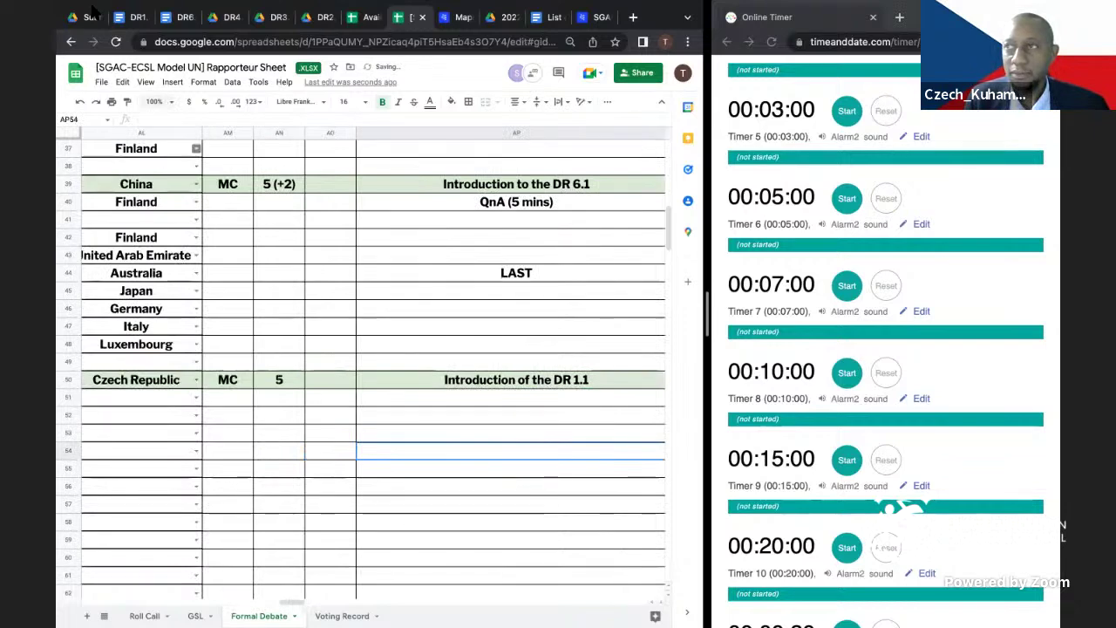
- Display the DR1.1 document and start the 5-minute timer for its introduction
left_click(129, 17)
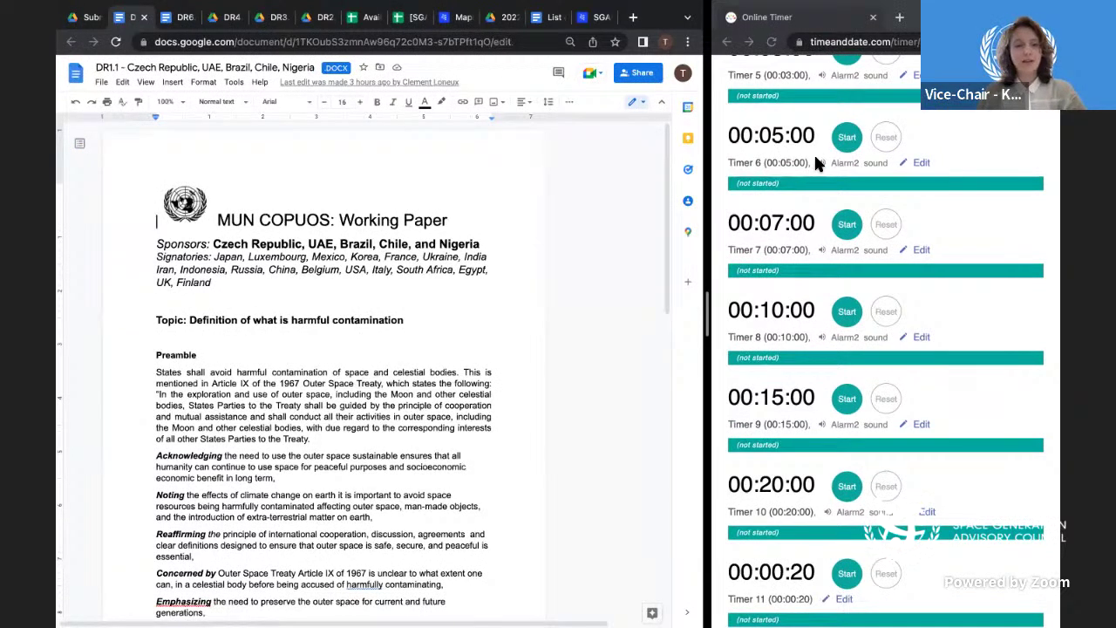
left_click(845, 141)
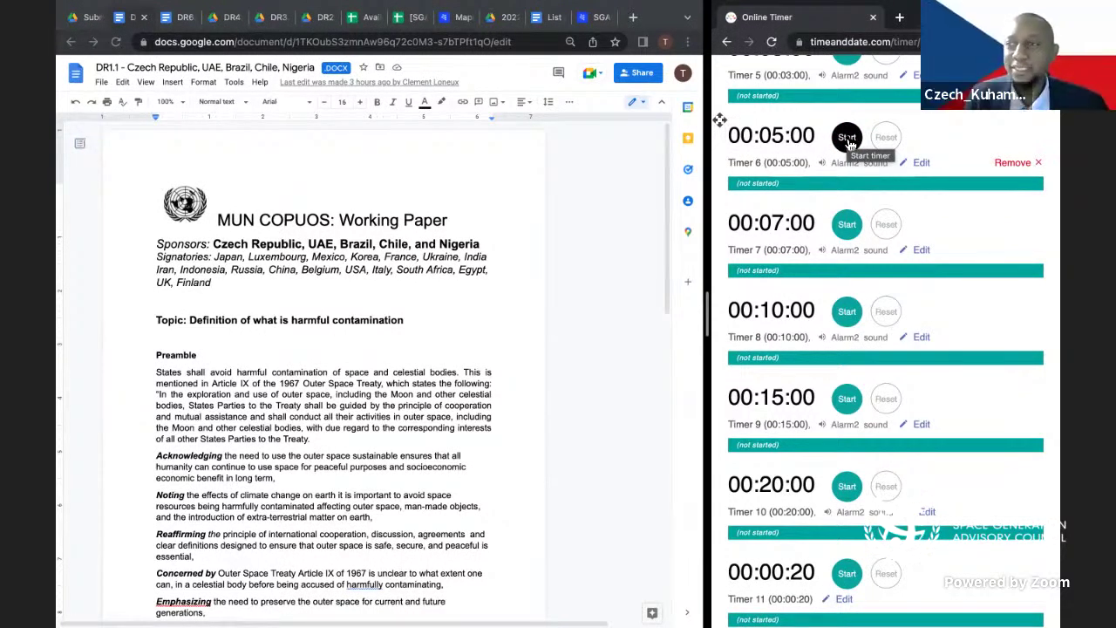
left_click(847, 140)
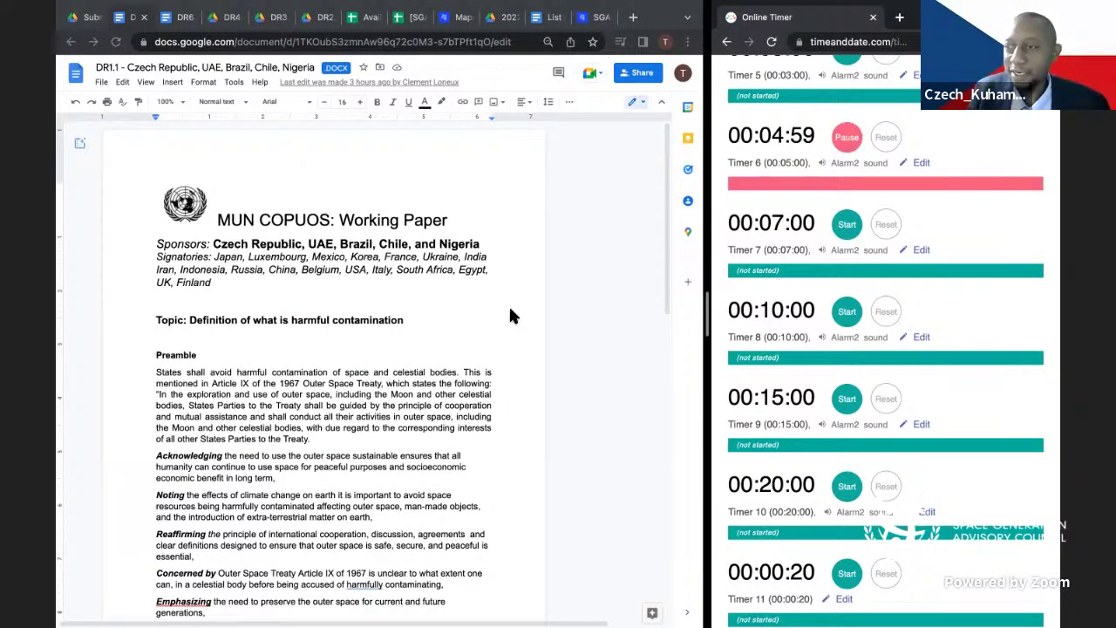
- Read through the DR1.1 preamble on harmful contamination down to the start of page 2
scroll(512, 315, "down", 2)
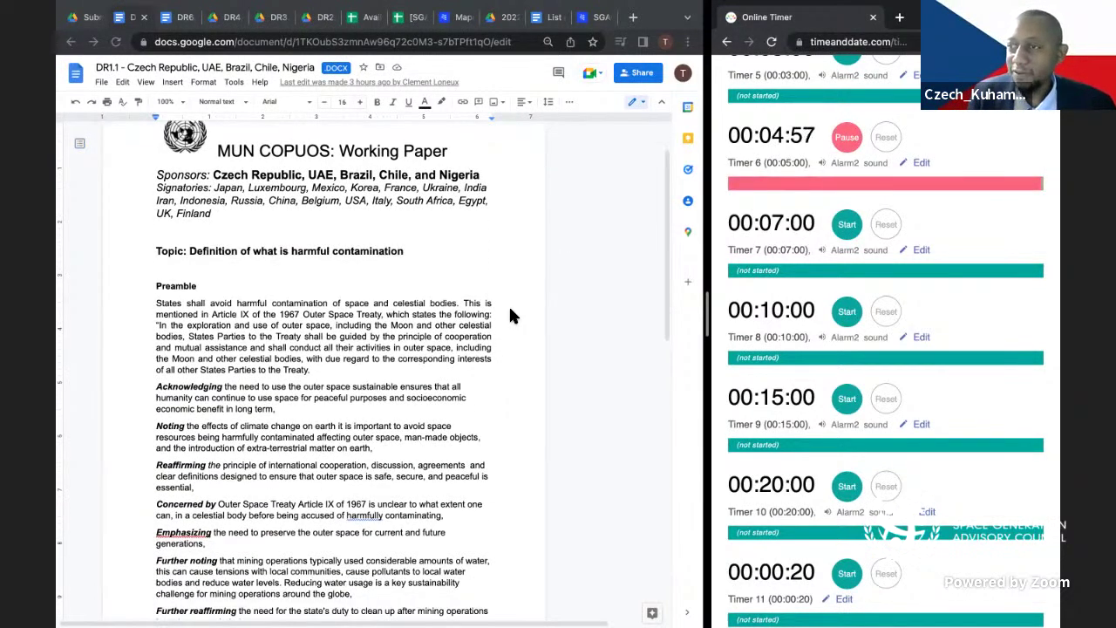
scroll(512, 315, "down", 1)
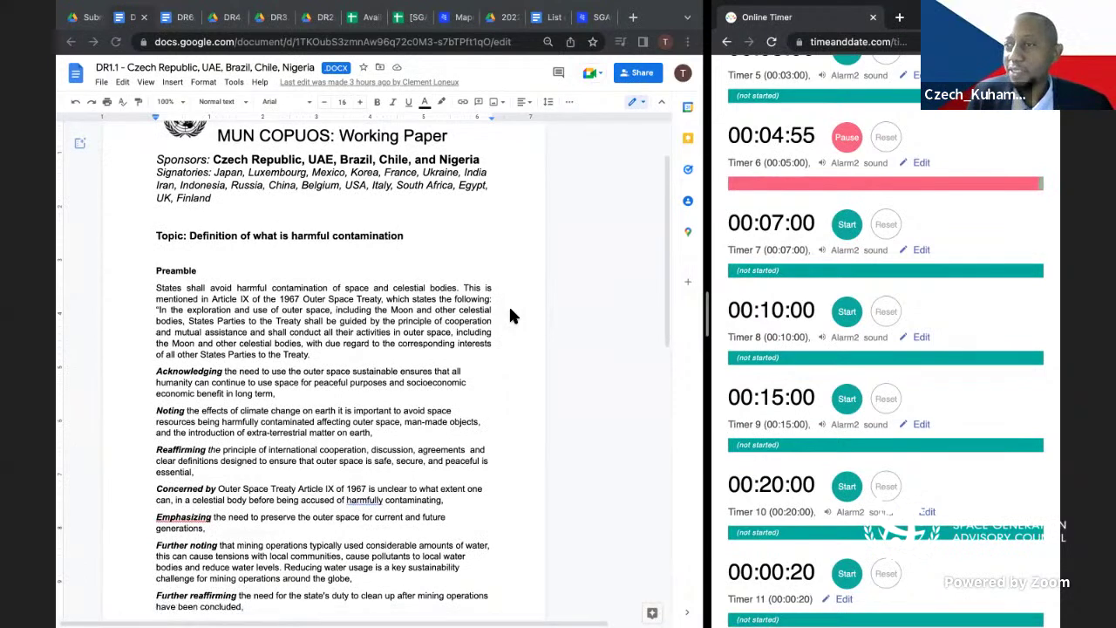
scroll(512, 316, "down", 1)
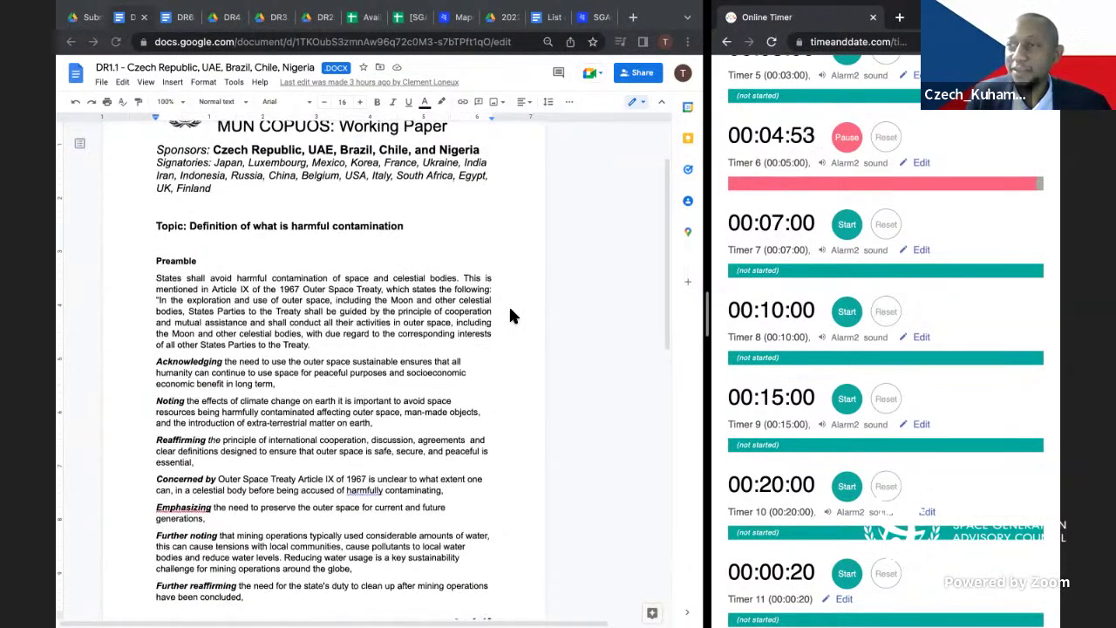
scroll(511, 315, "down", 2)
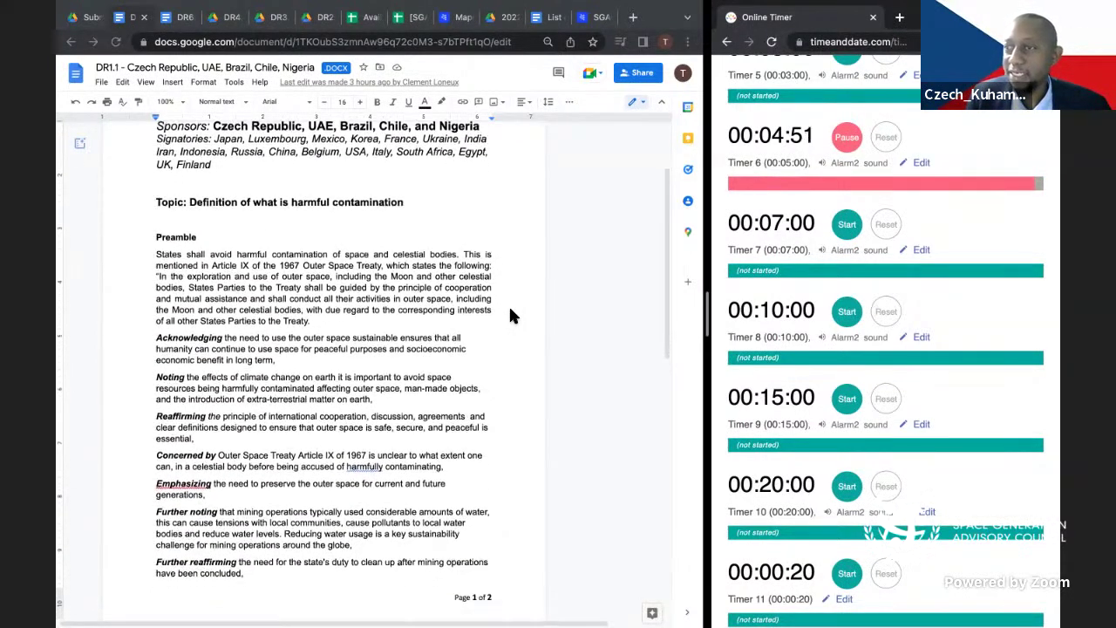
scroll(512, 315, "down", 1)
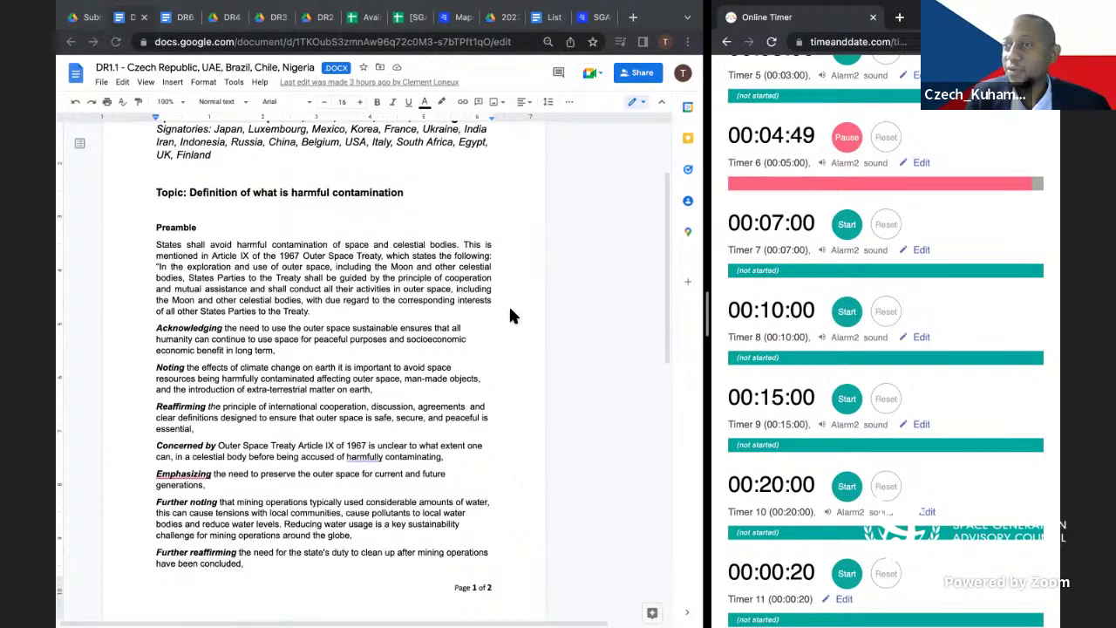
scroll(512, 315, "down", 2)
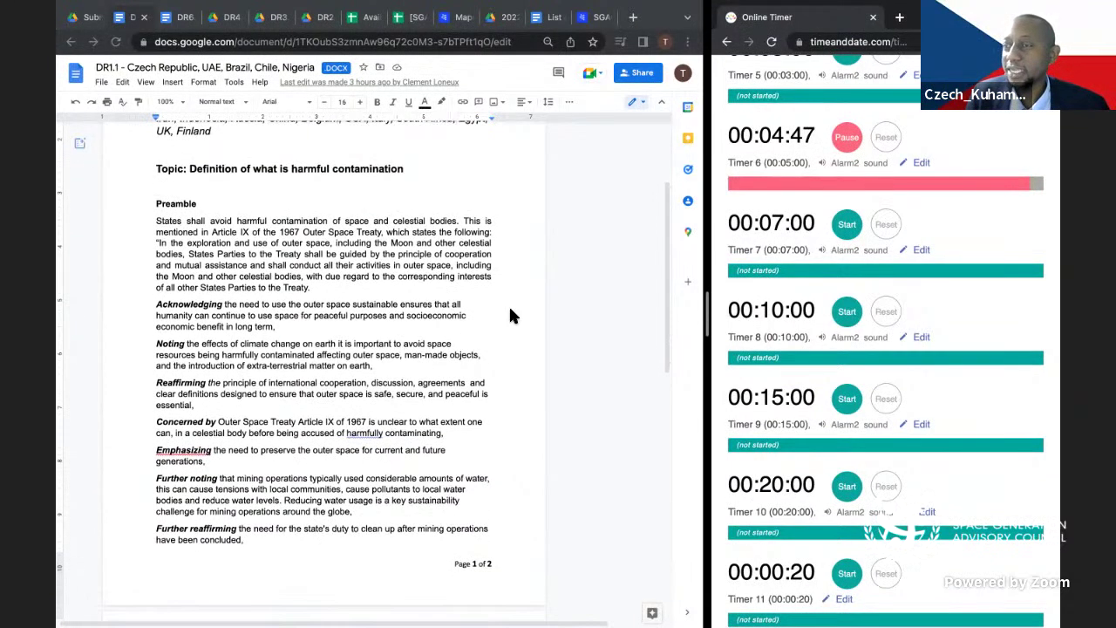
scroll(512, 316, "down", 2)
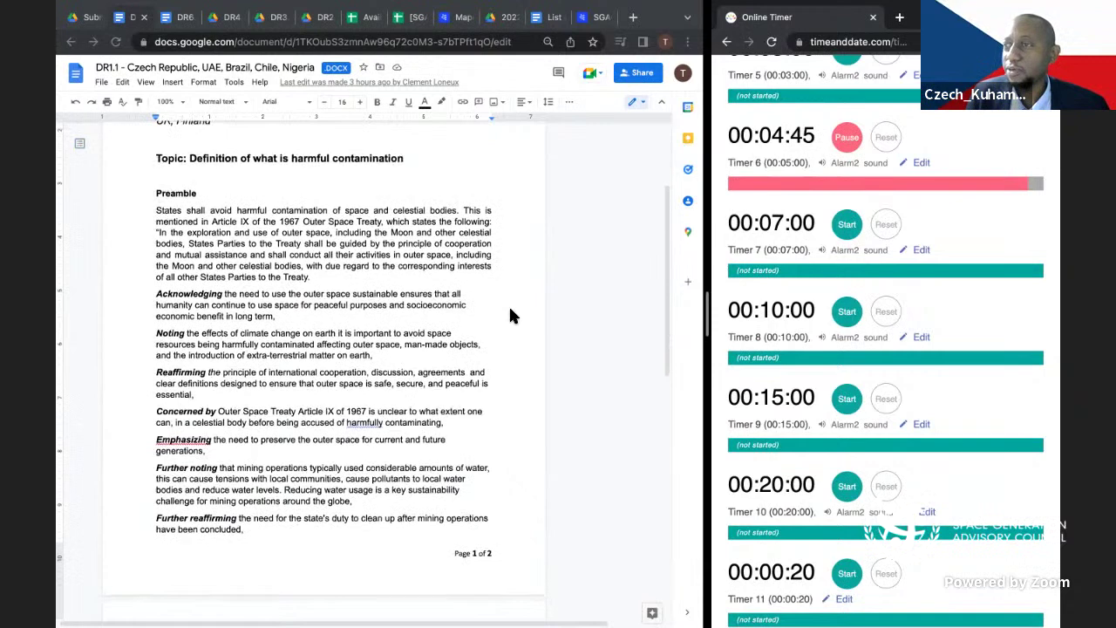
scroll(512, 316, "down", 1)
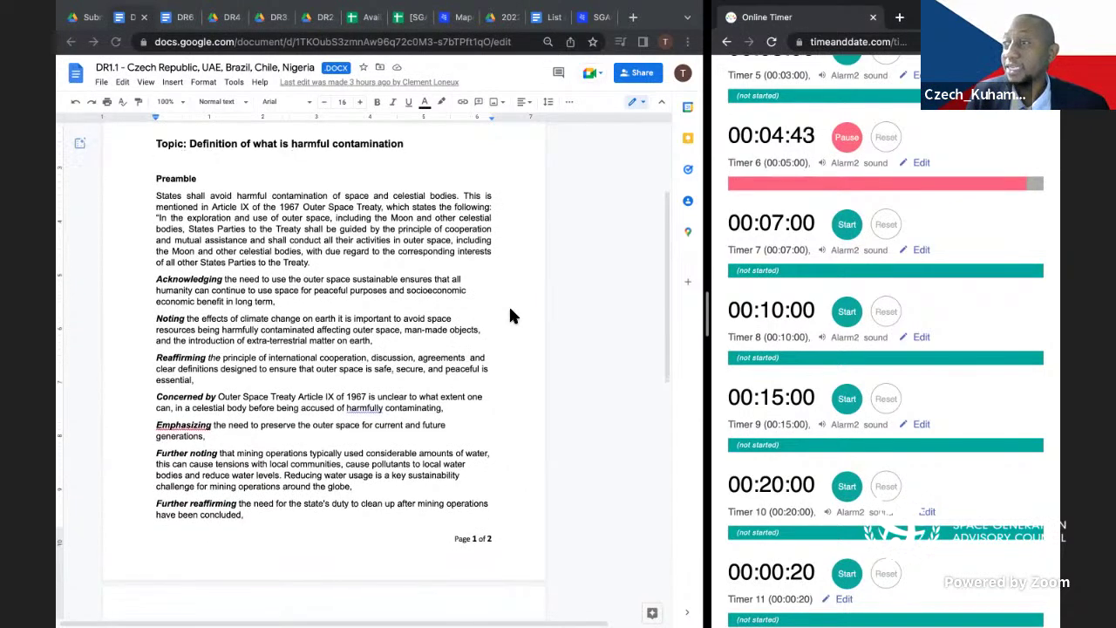
scroll(511, 315, "down", 1)
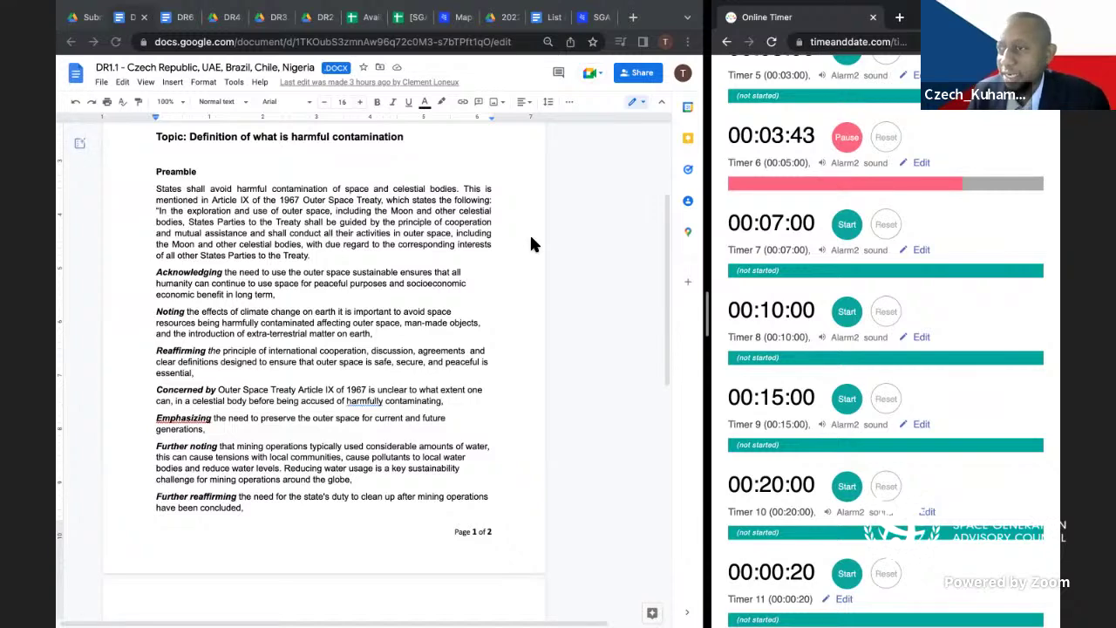
scroll(530, 232, "down", 1)
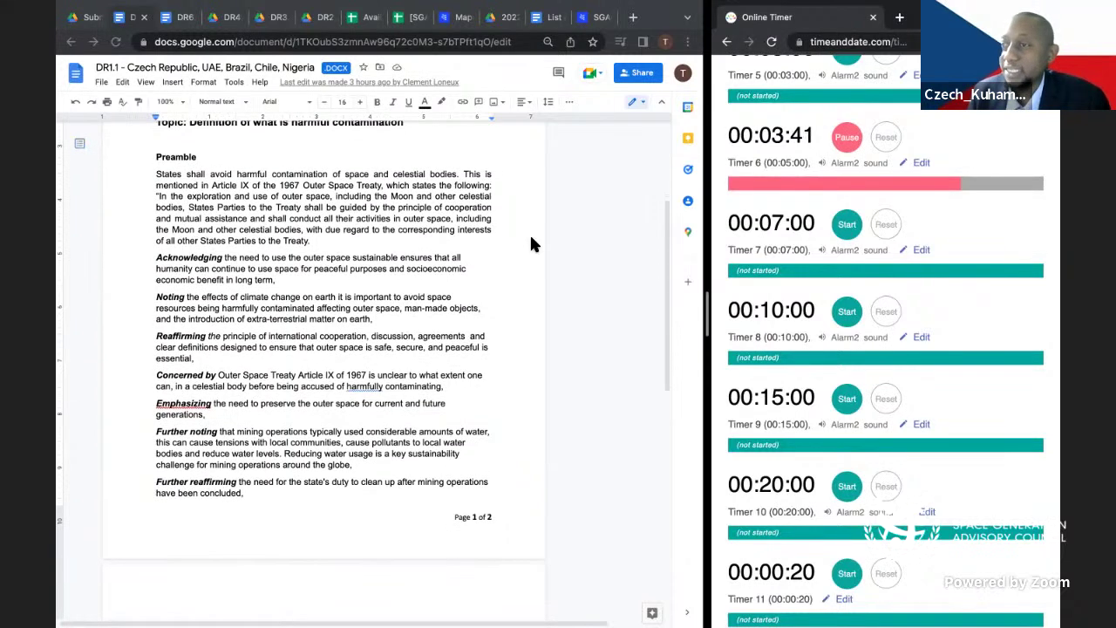
scroll(531, 238, "down", 1)
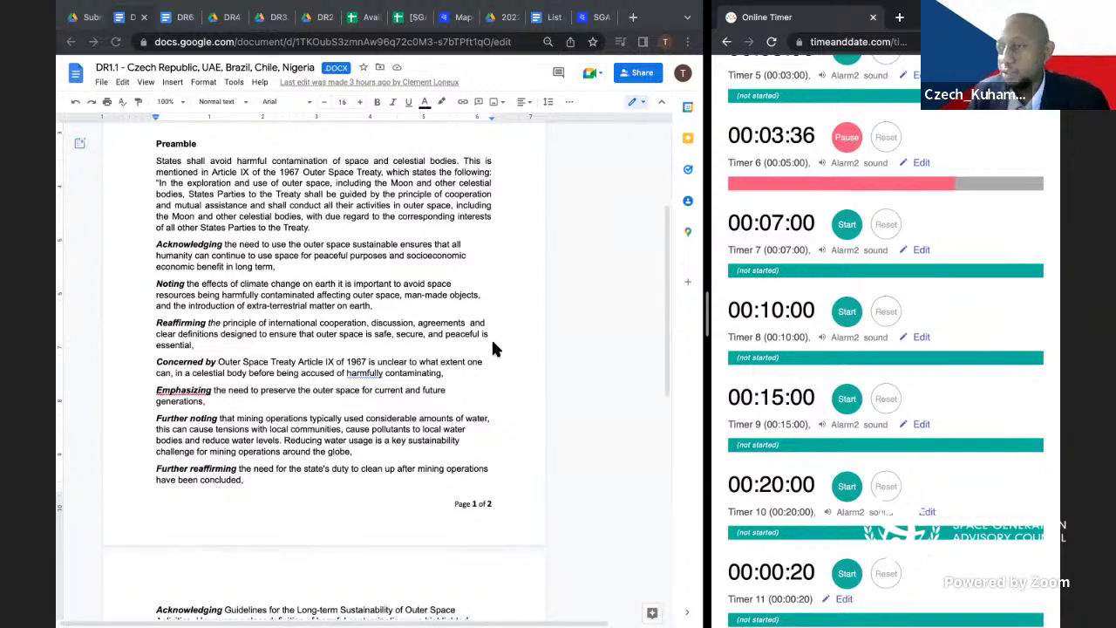
scroll(493, 349, "down", 2)
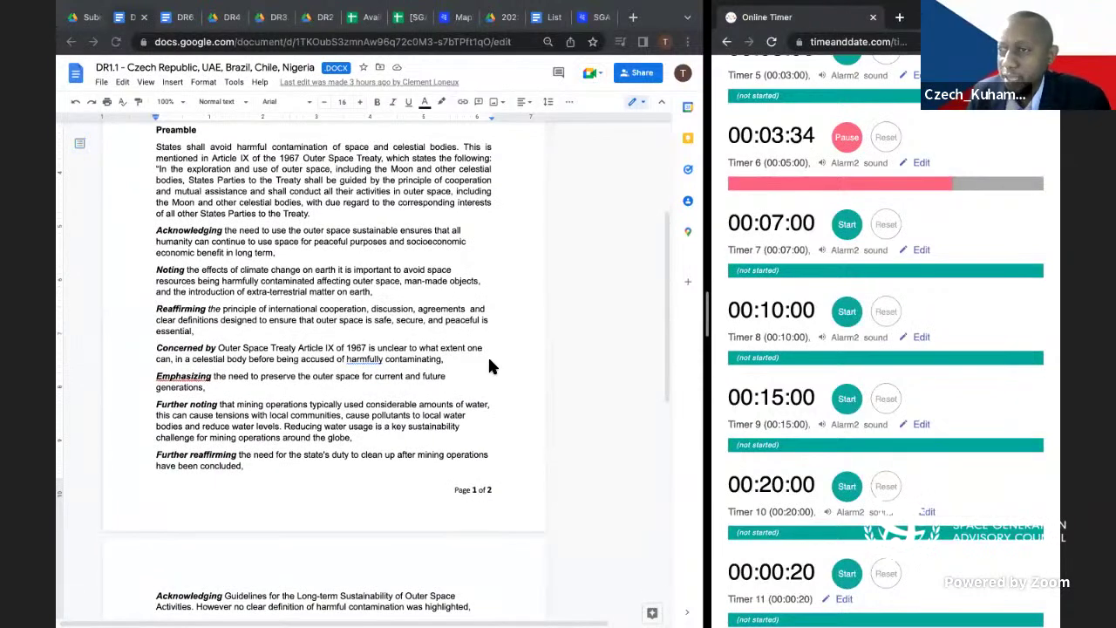
scroll(488, 365, "down", 1)
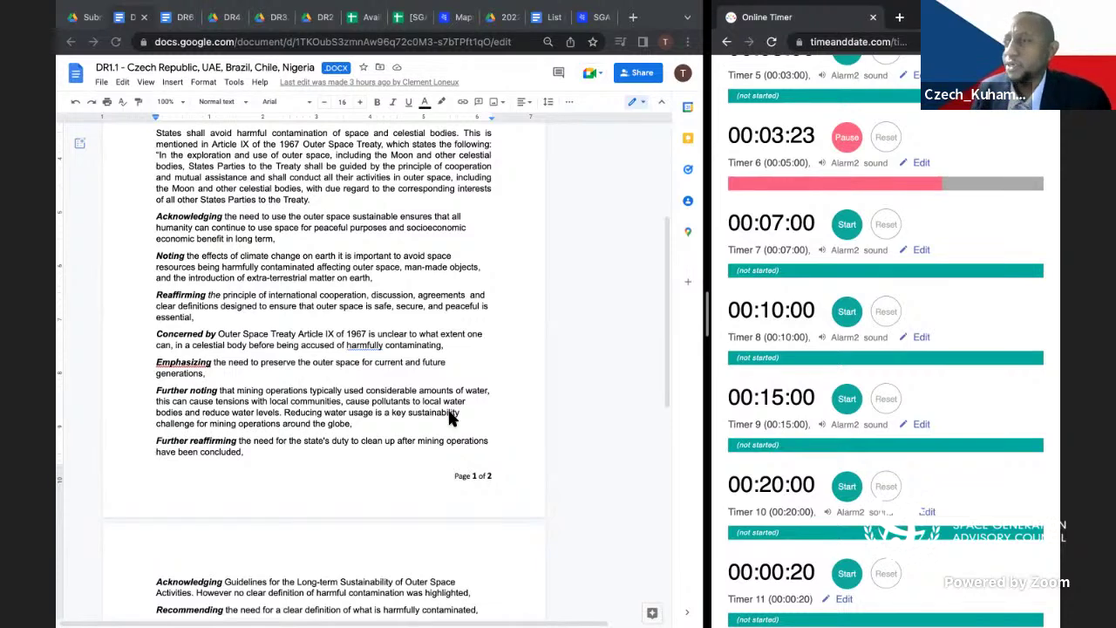
- Read through draft resolution DR1.1 from the preambular clauses to the proposed definition of harmful contamination and the bibliography
scroll(443, 417, "down", 1)
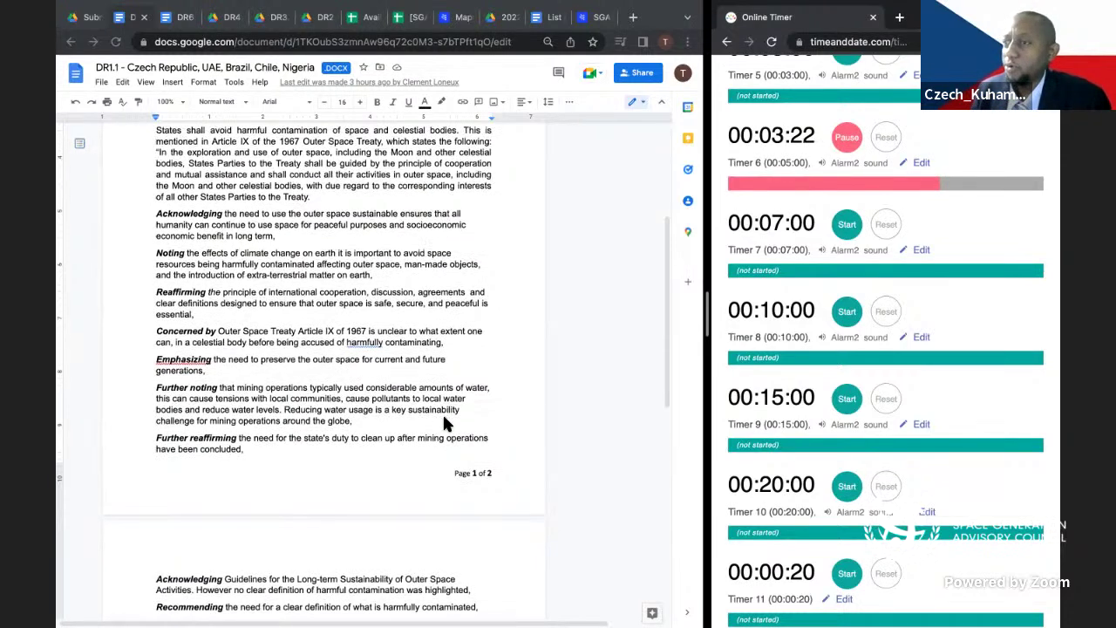
scroll(443, 417, "down", 2)
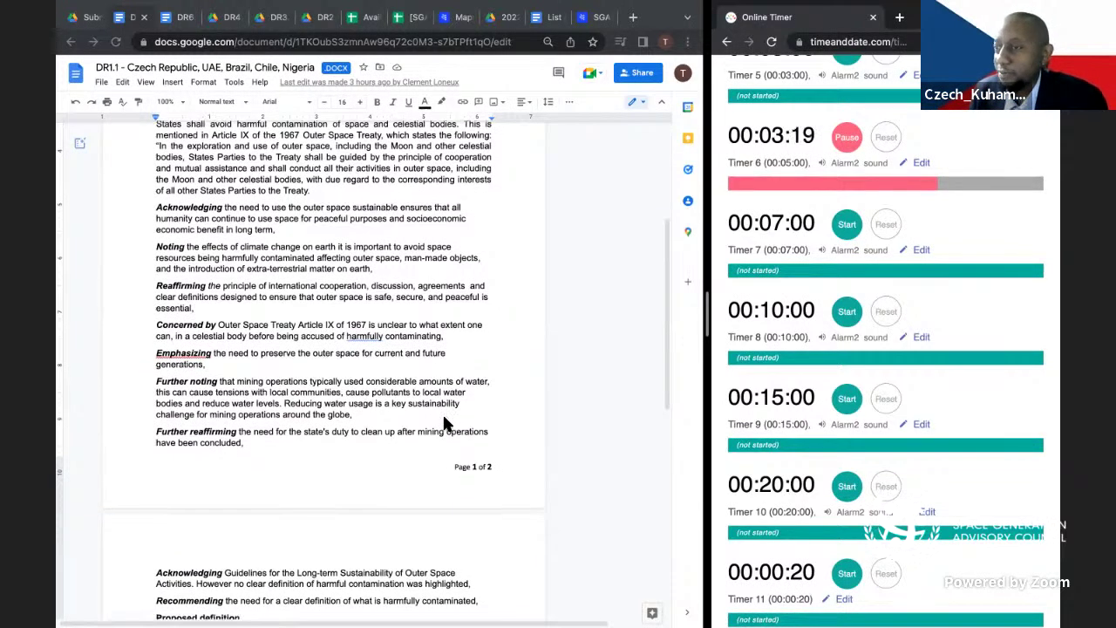
scroll(443, 420, "down", 3)
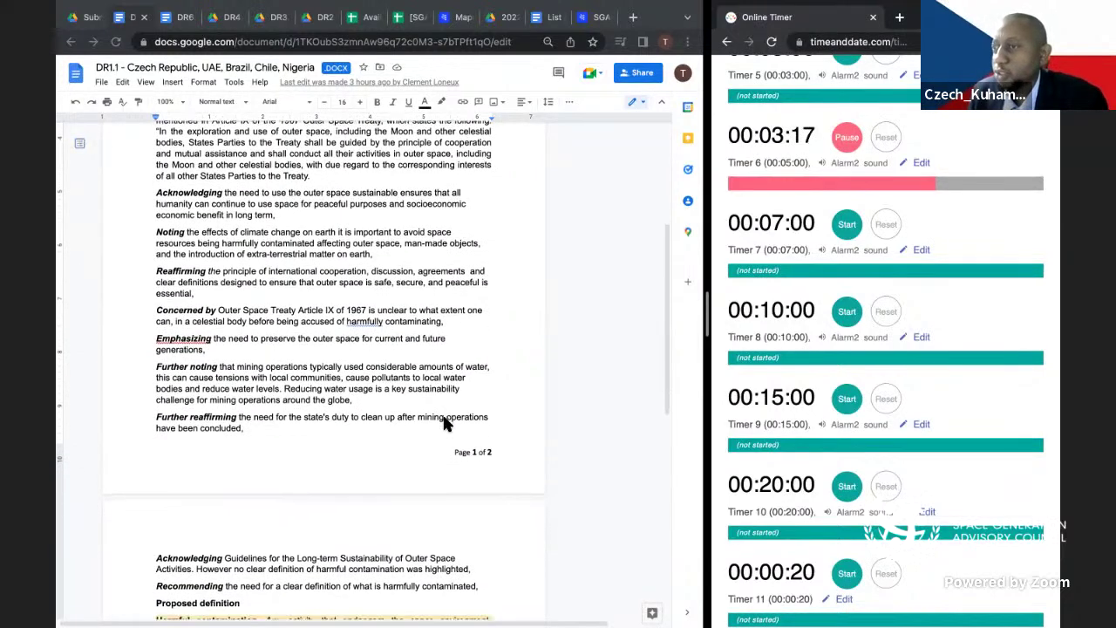
scroll(443, 423, "down", 3)
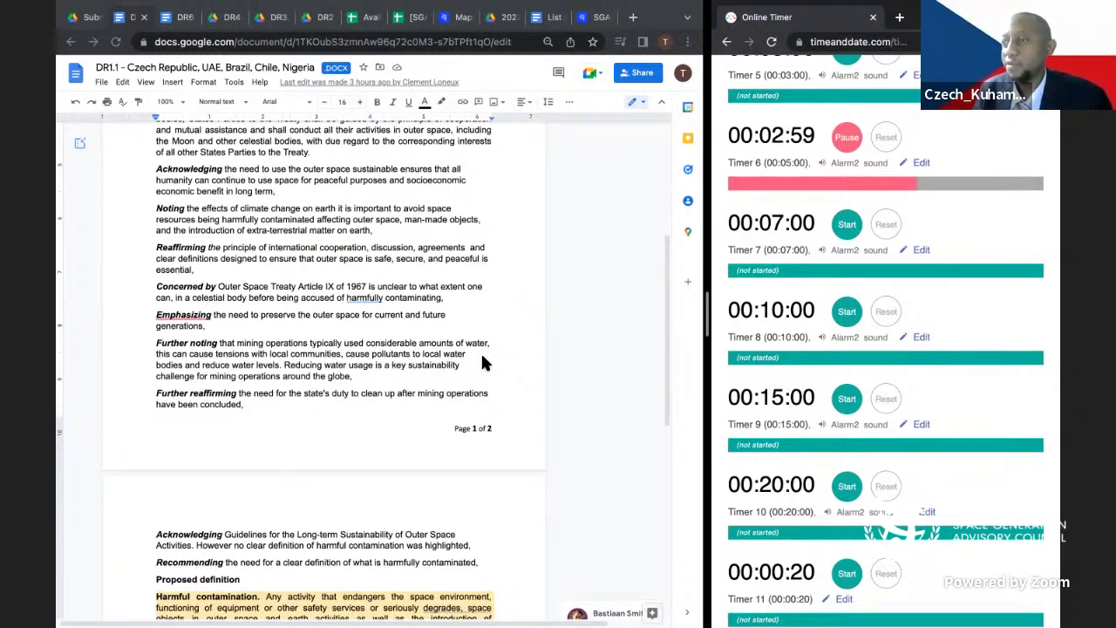
scroll(485, 364, "down", 1)
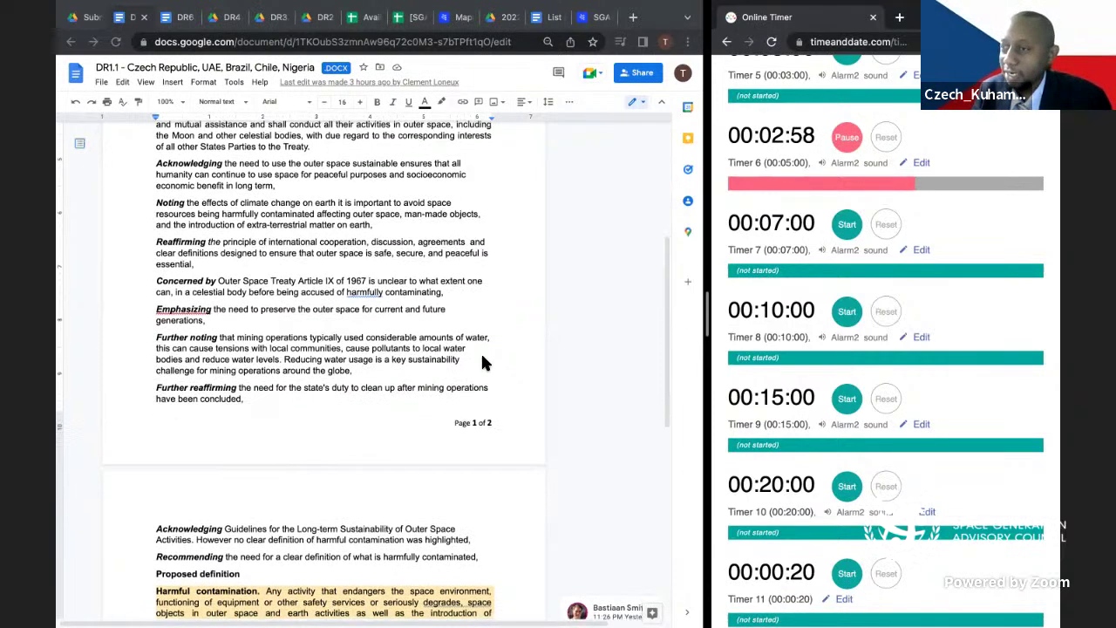
scroll(485, 363, "down", 1)
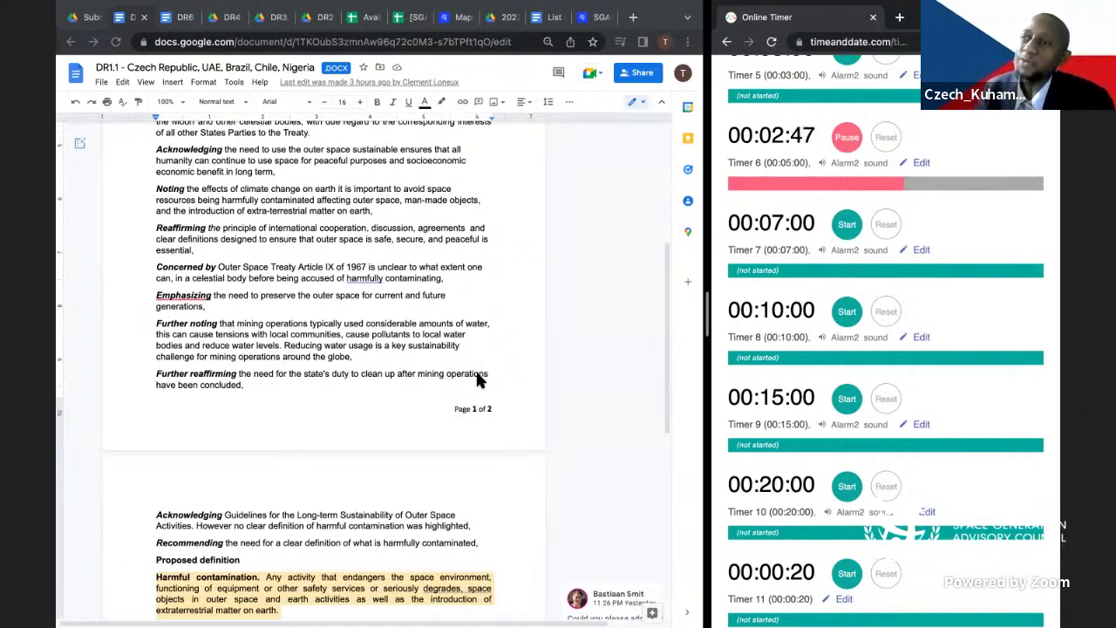
scroll(475, 380, "down", 1)
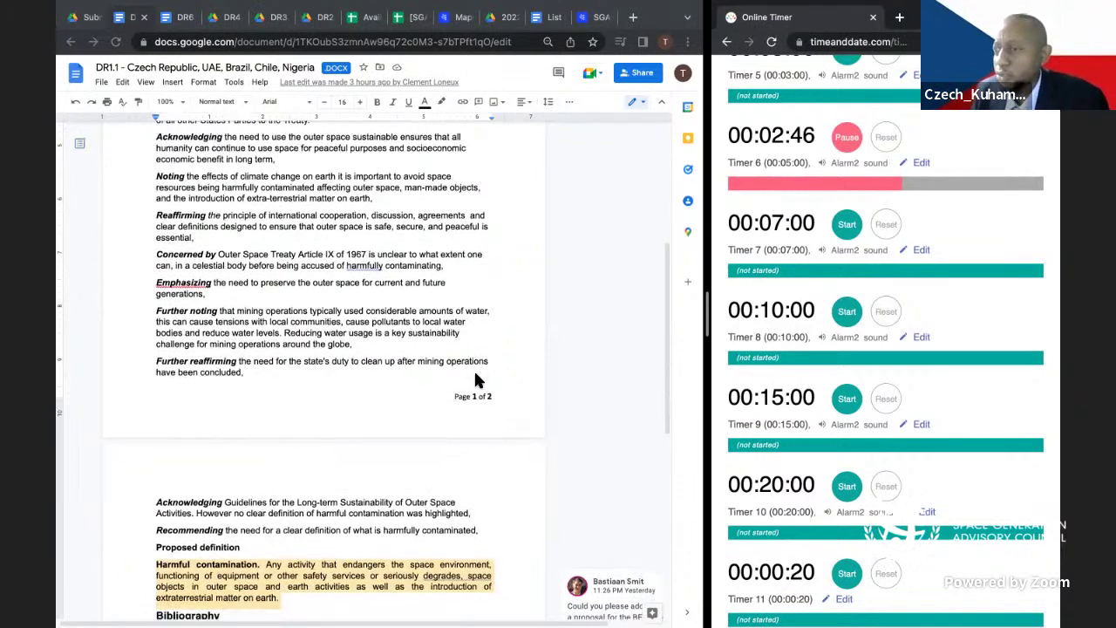
scroll(475, 375, "down", 2)
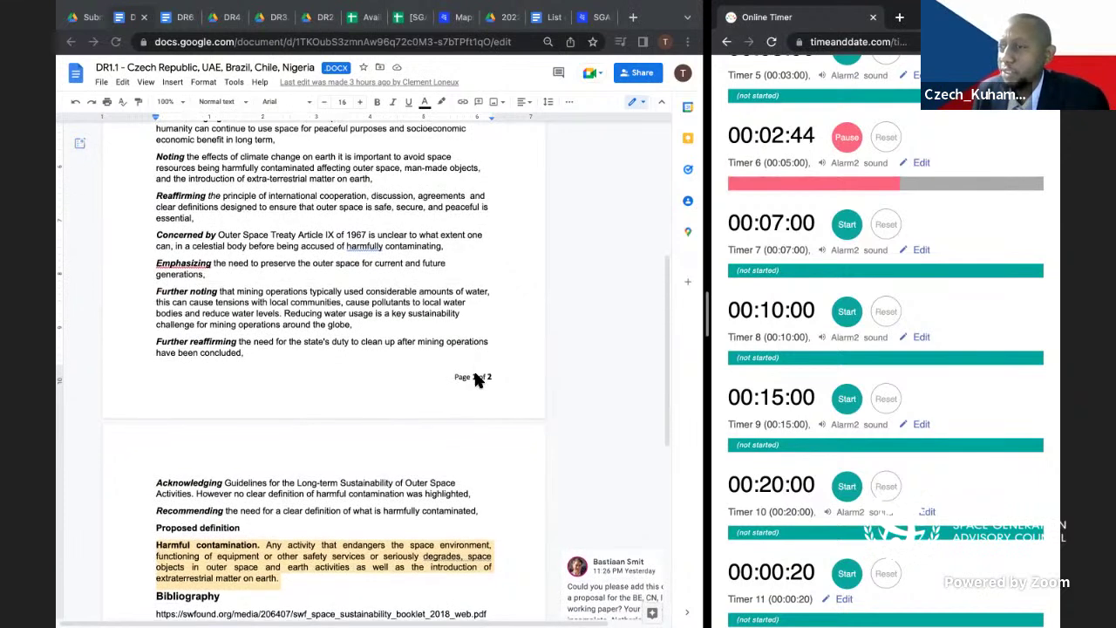
scroll(475, 374, "down", 1)
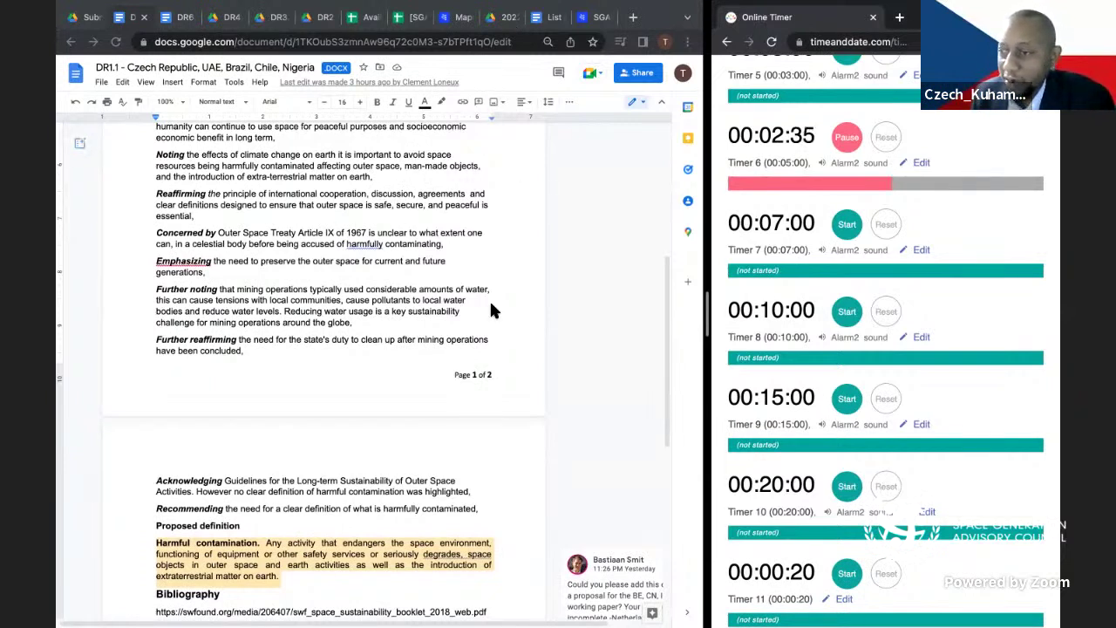
scroll(490, 304, "down", 1)
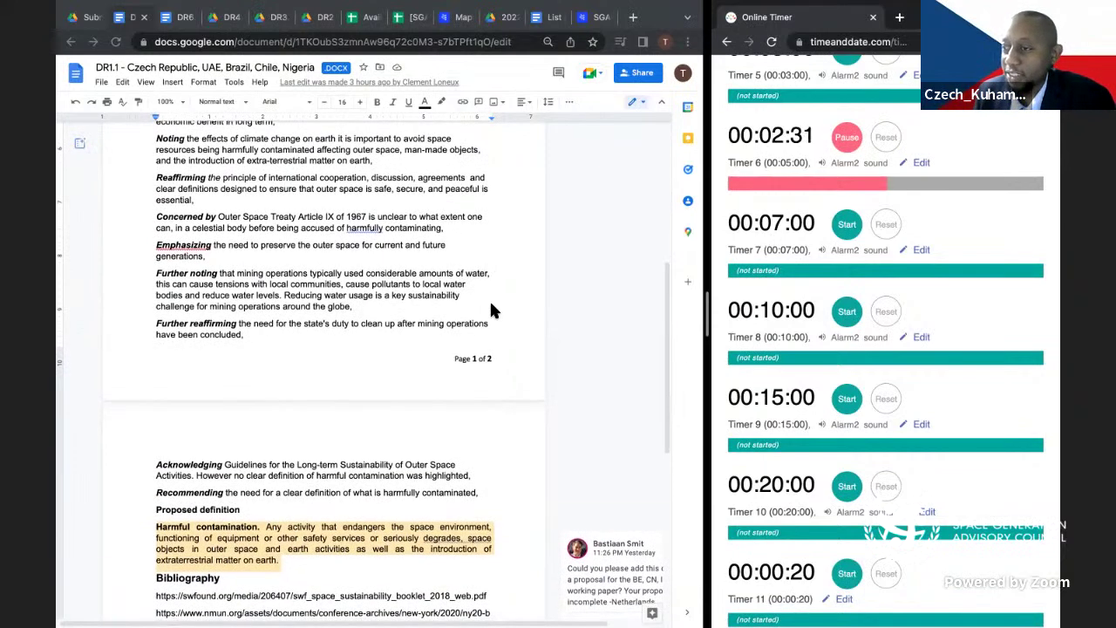
scroll(491, 309, "down", 1)
scroll(491, 305, "down", 1)
scroll(490, 310, "down", 1)
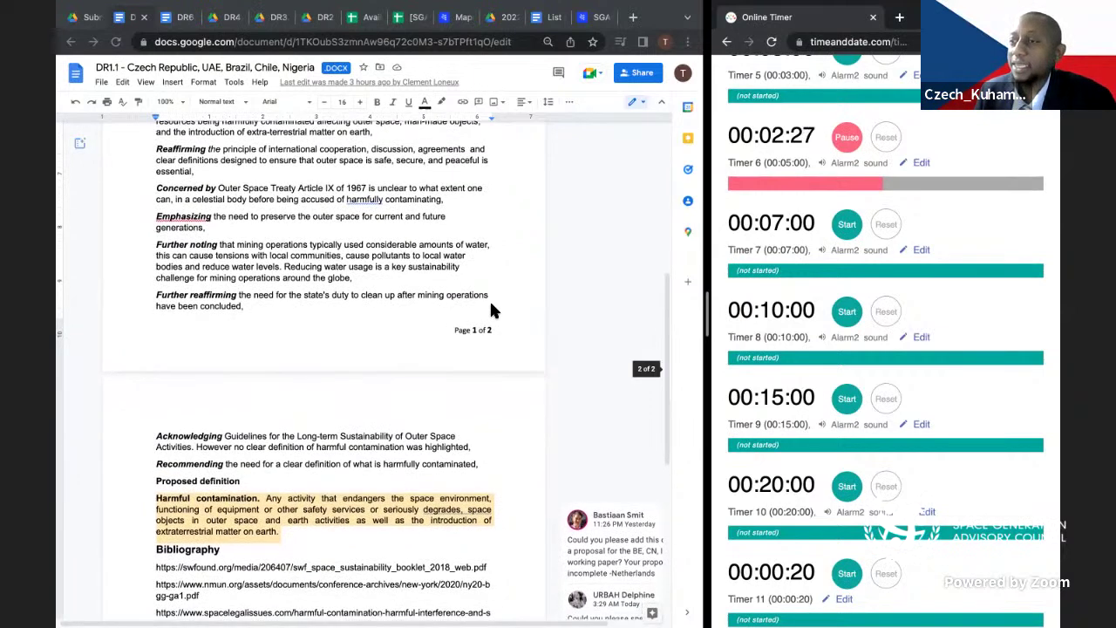
scroll(491, 307, "down", 1)
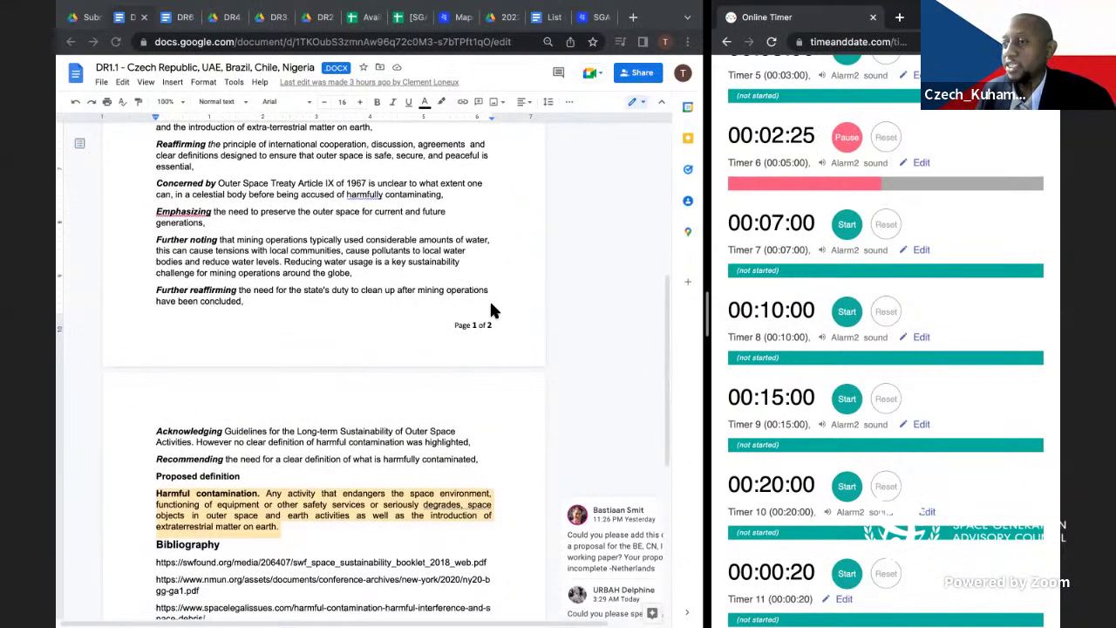
scroll(491, 310, "down", 1)
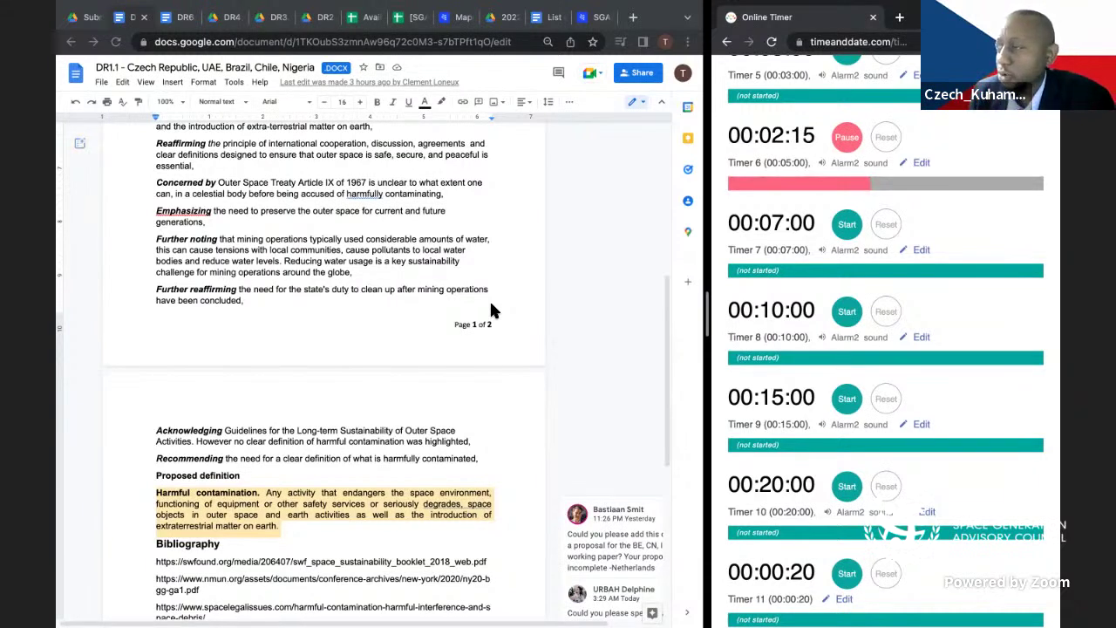
scroll(491, 309, "down", 1)
scroll(491, 309, "down", 3)
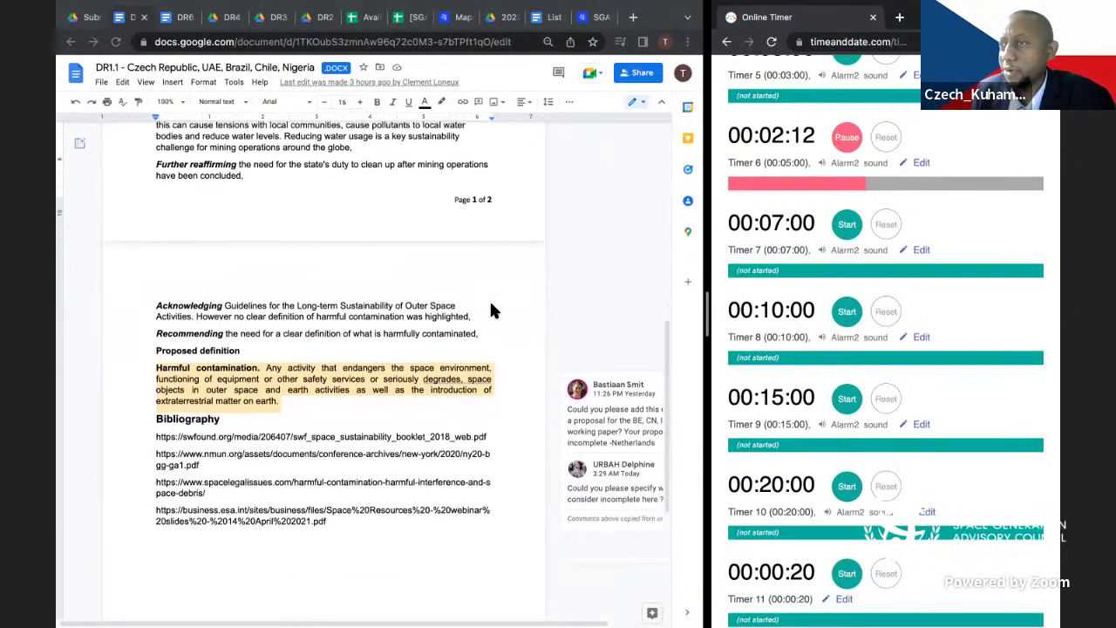
scroll(491, 310, "down", 3)
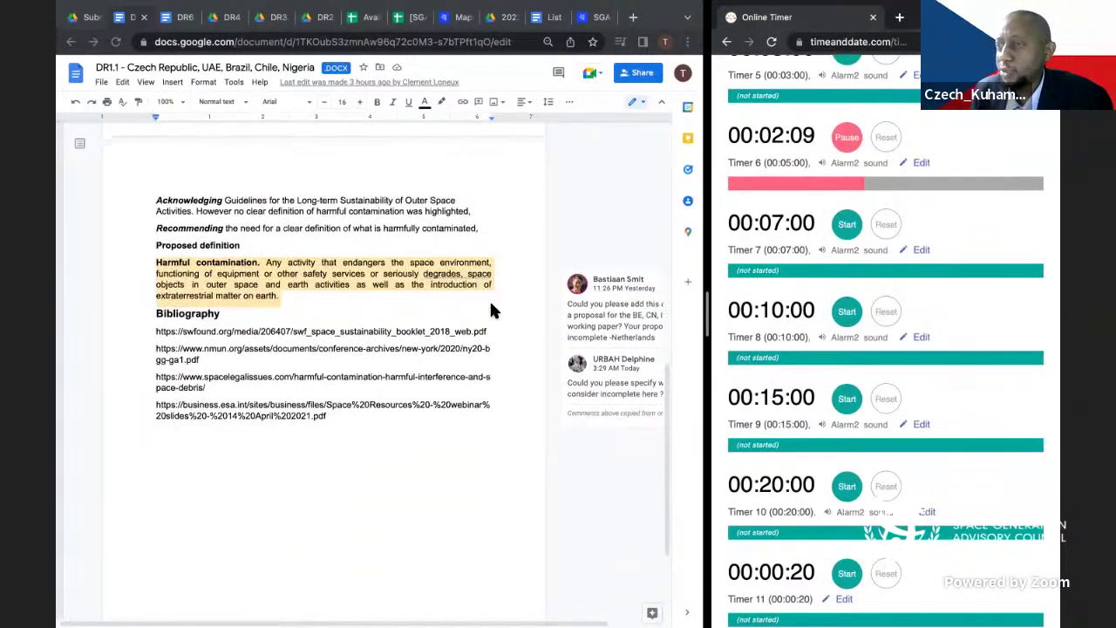
scroll(491, 309, "up", 1)
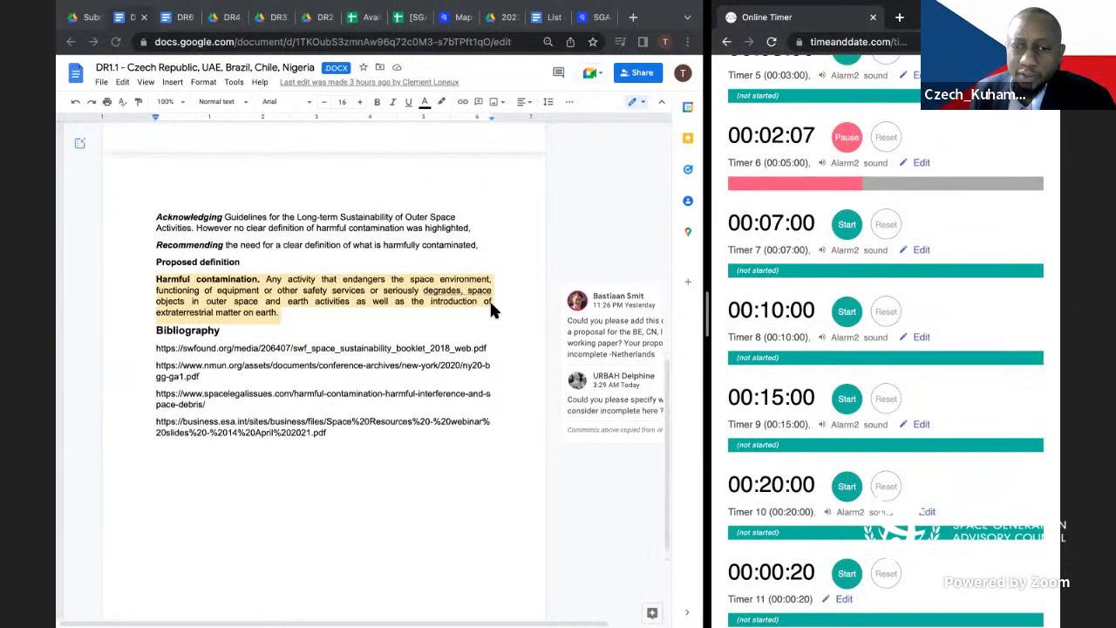
scroll(491, 307, "up", 1)
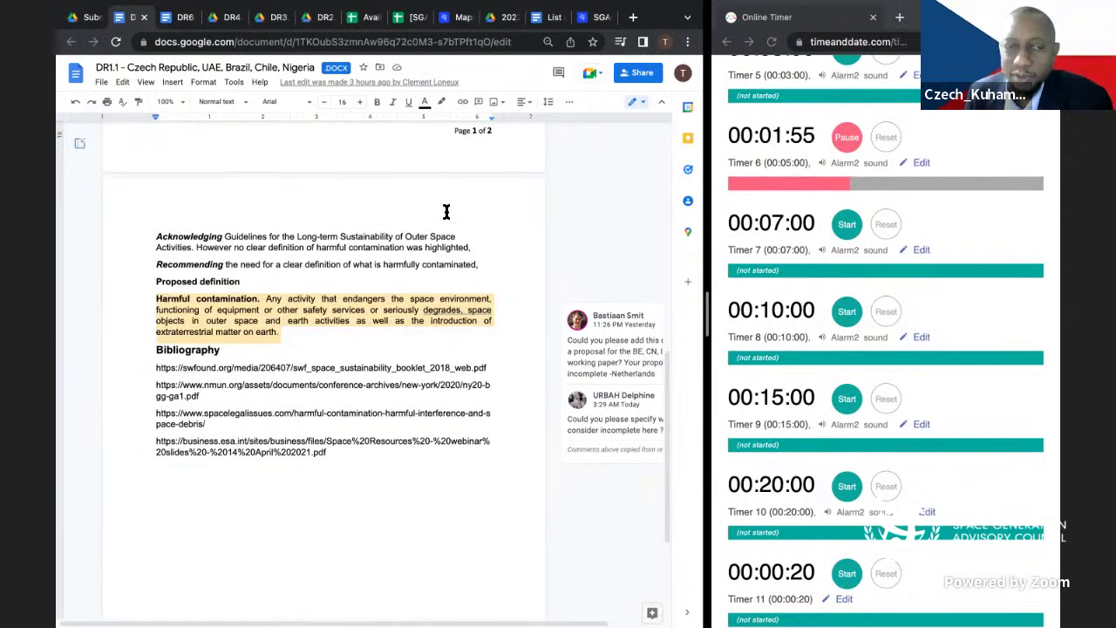
- Pause the running five-minute timer, resume it for the next speaker, and finally stop and reset it
left_click(846, 138)
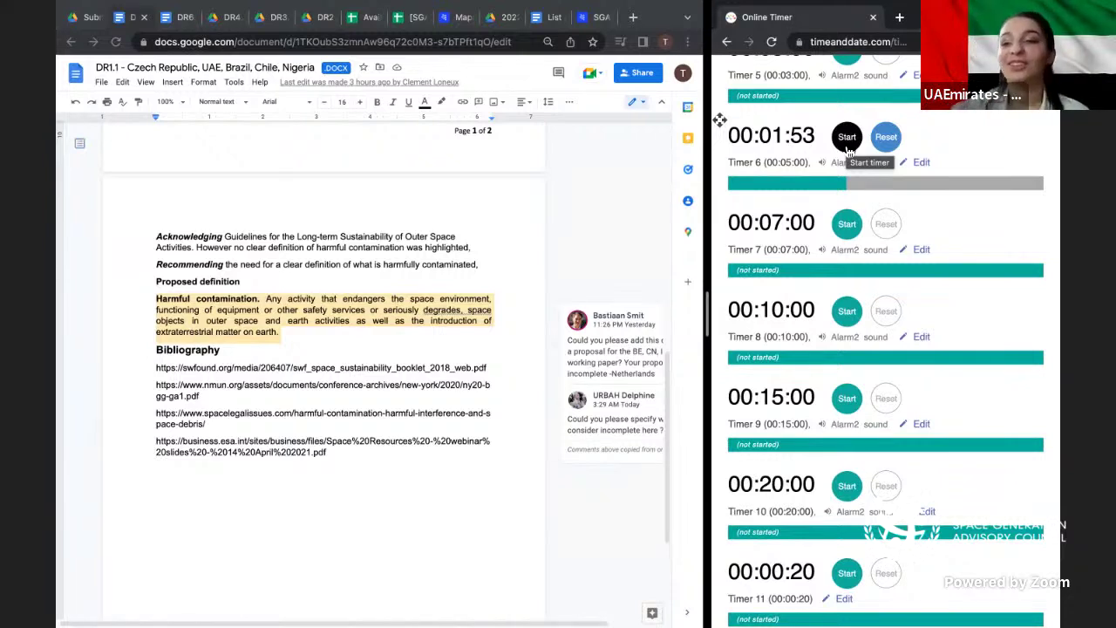
left_click(846, 139)
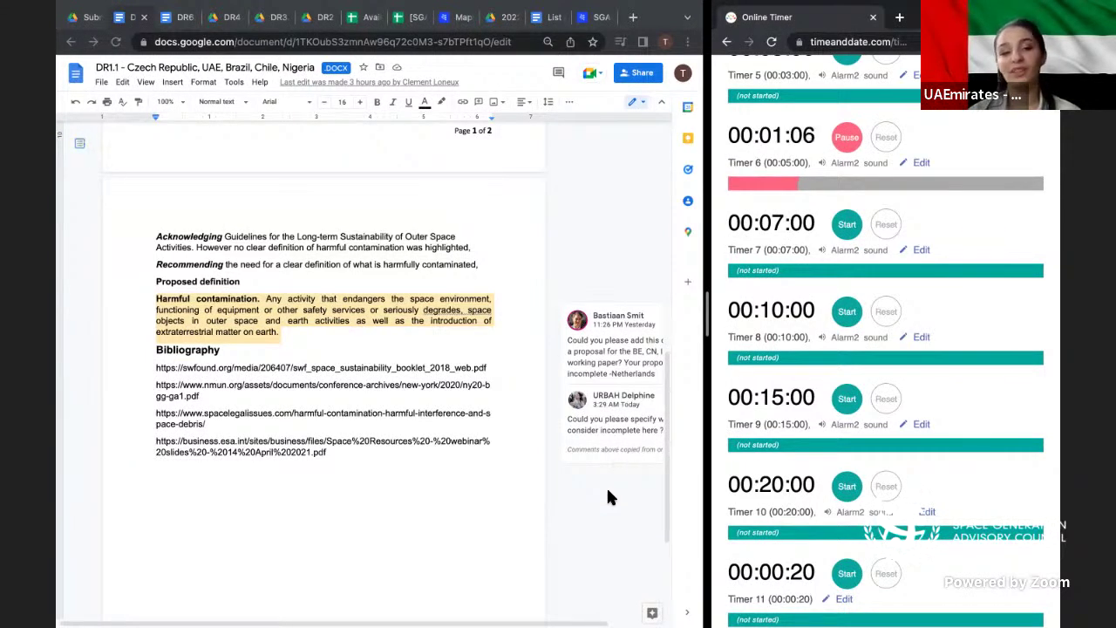
scroll(608, 497, "down", 1)
scroll(609, 497, "down", 1)
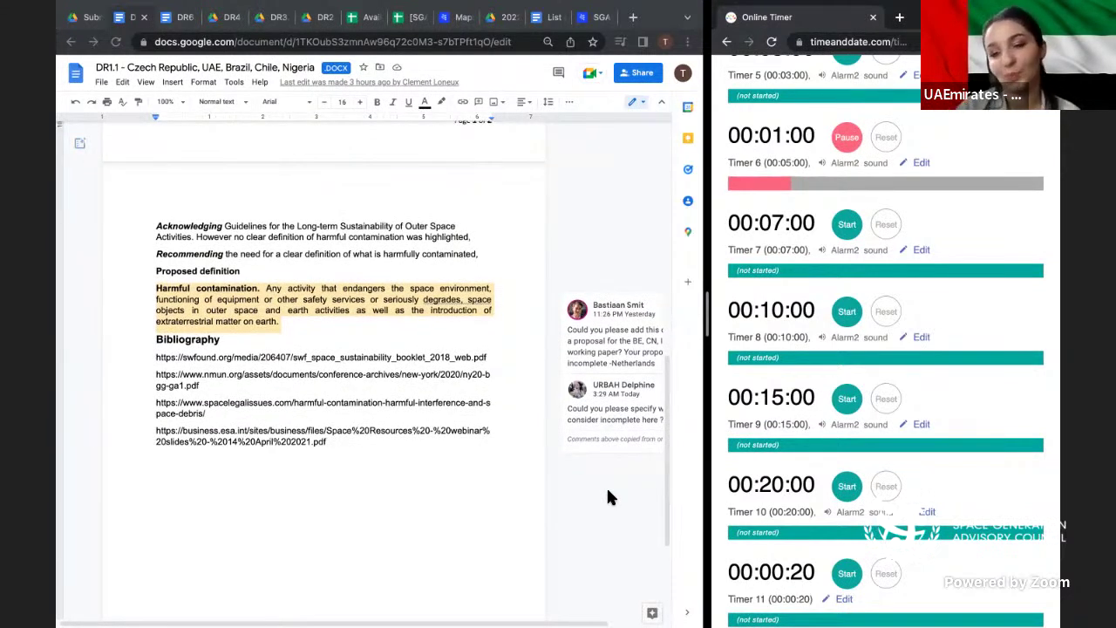
left_click(846, 139)
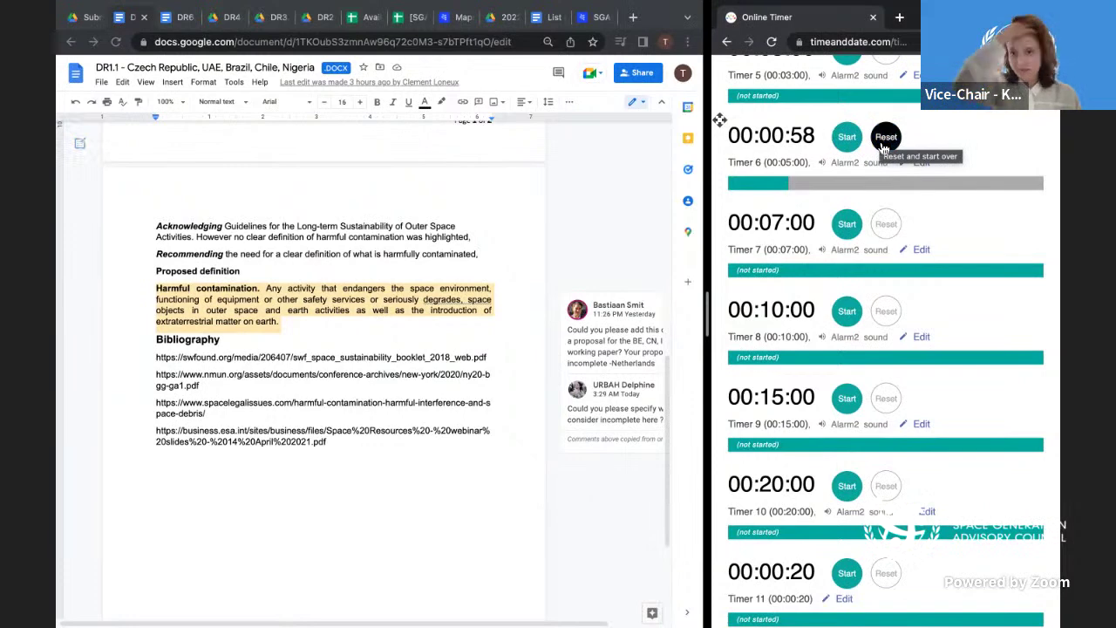
left_click(885, 137)
- In the Rapporteur Sheet's Formal Debate sheet, enter "QnA" directly below "Introduction of the DR 1.1"
scroll(388, 237, "up", 2)
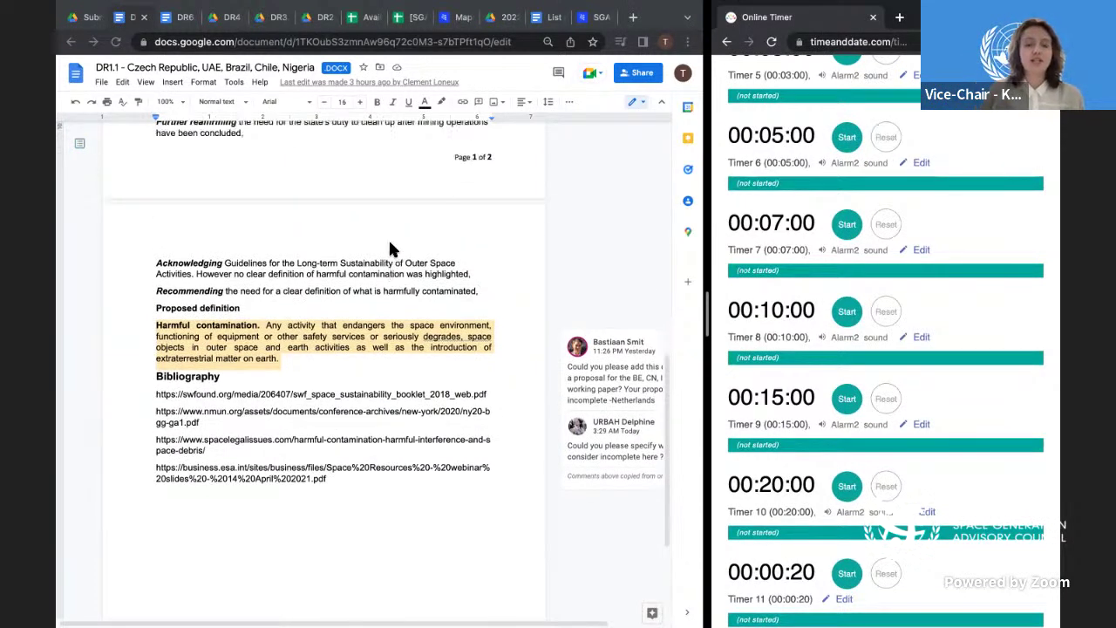
left_click(414, 19)
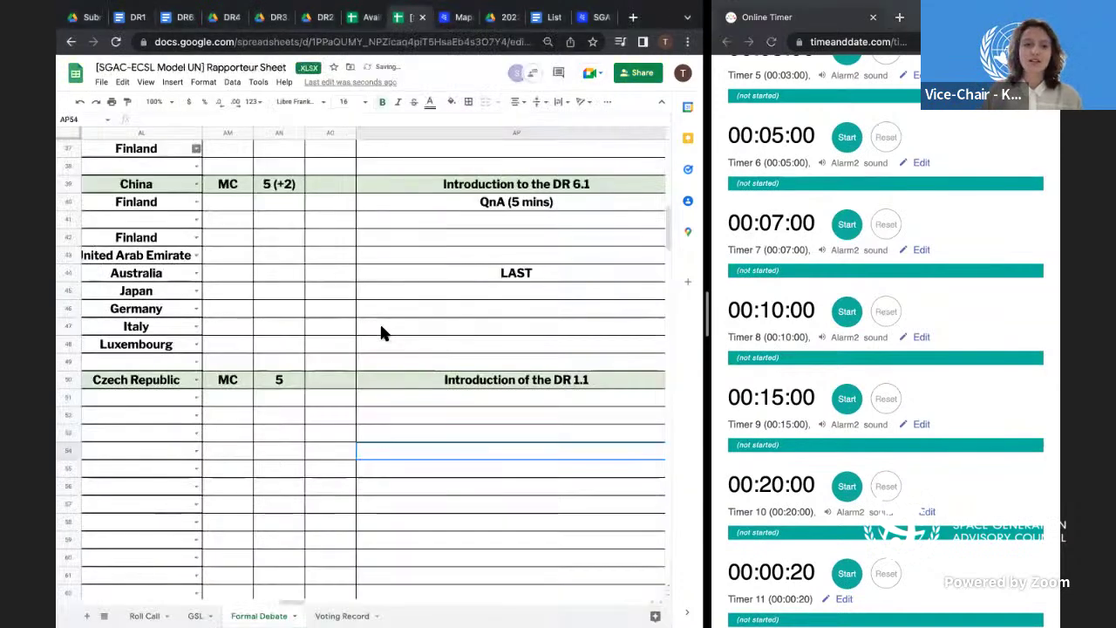
scroll(381, 333, "down", 2)
scroll(381, 332, "down", 1)
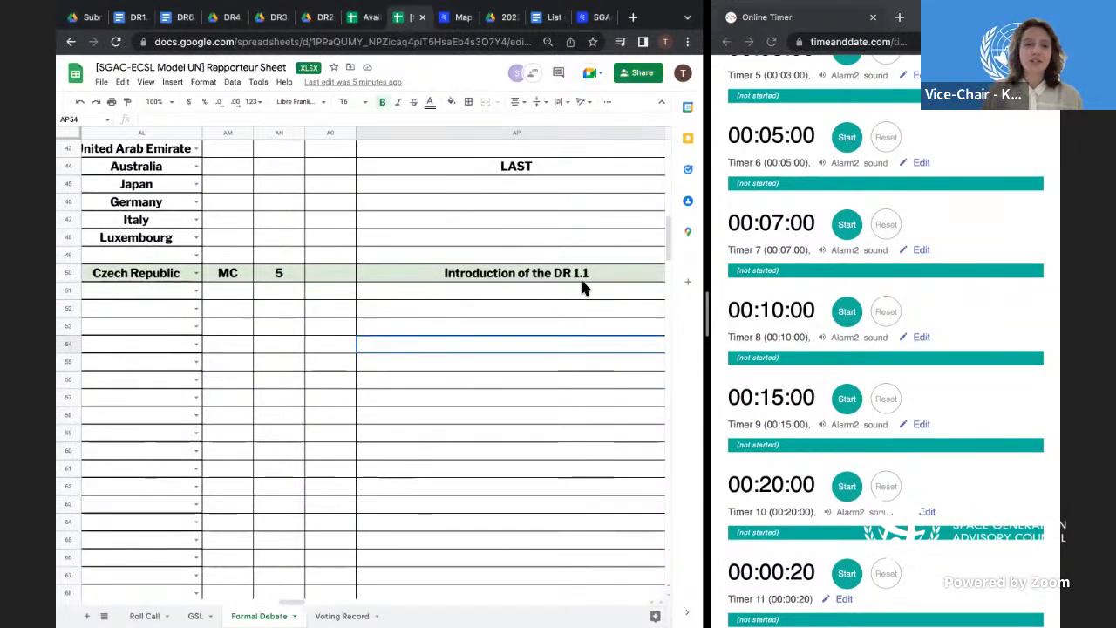
left_click(406, 295)
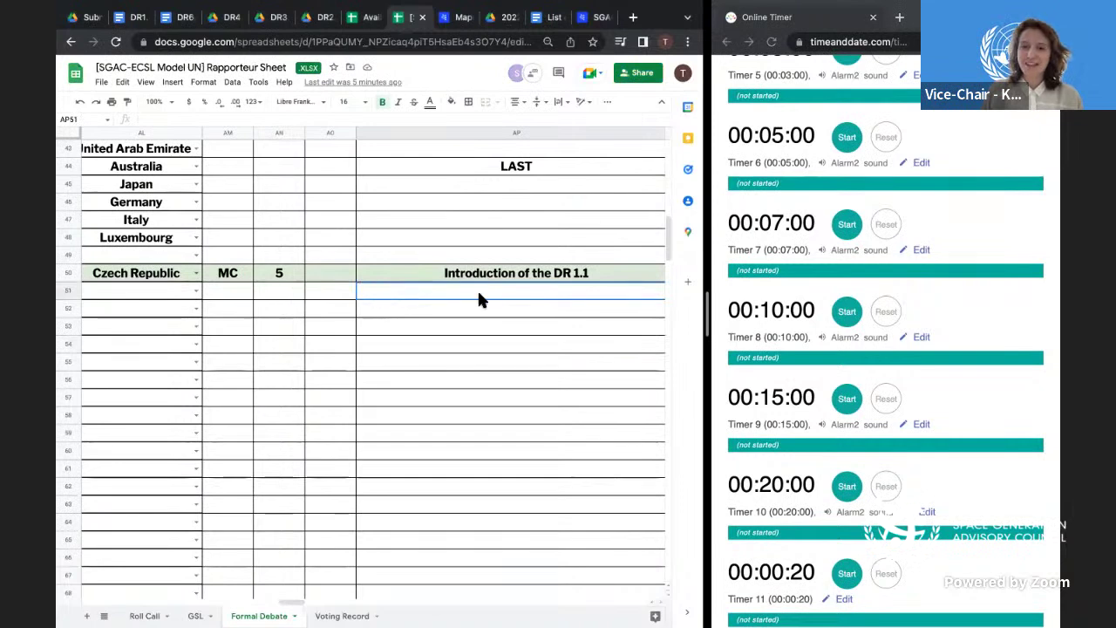
type("Q")
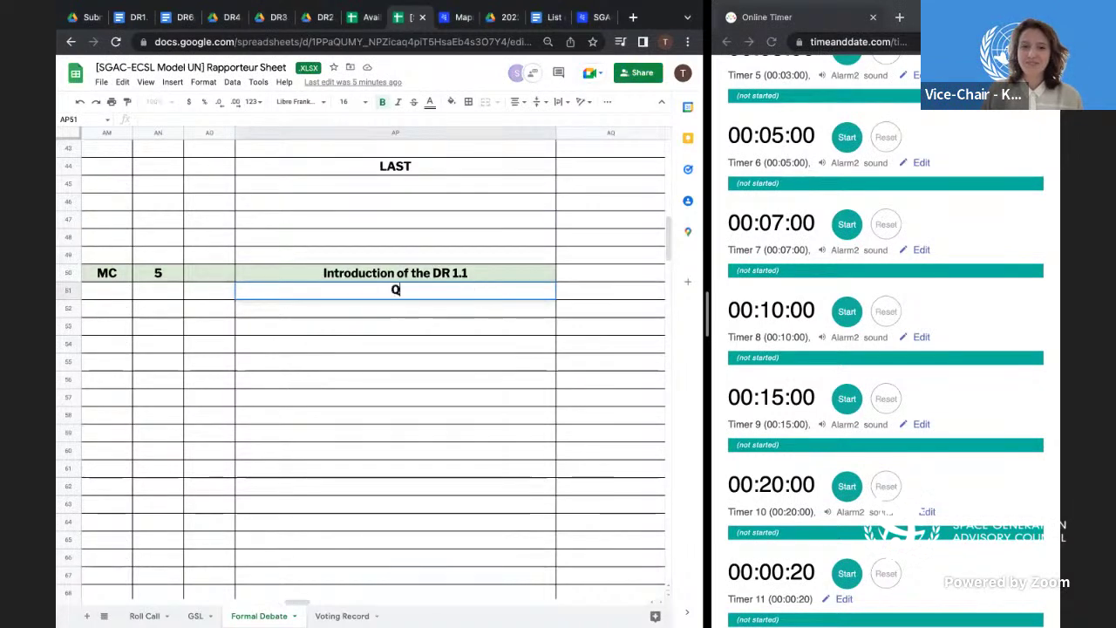
type("nA")
key("Return")
- Enter 5 as the duration in the QnA row, beneath the Czech Republic's duration
scroll(480, 307, "left", 3)
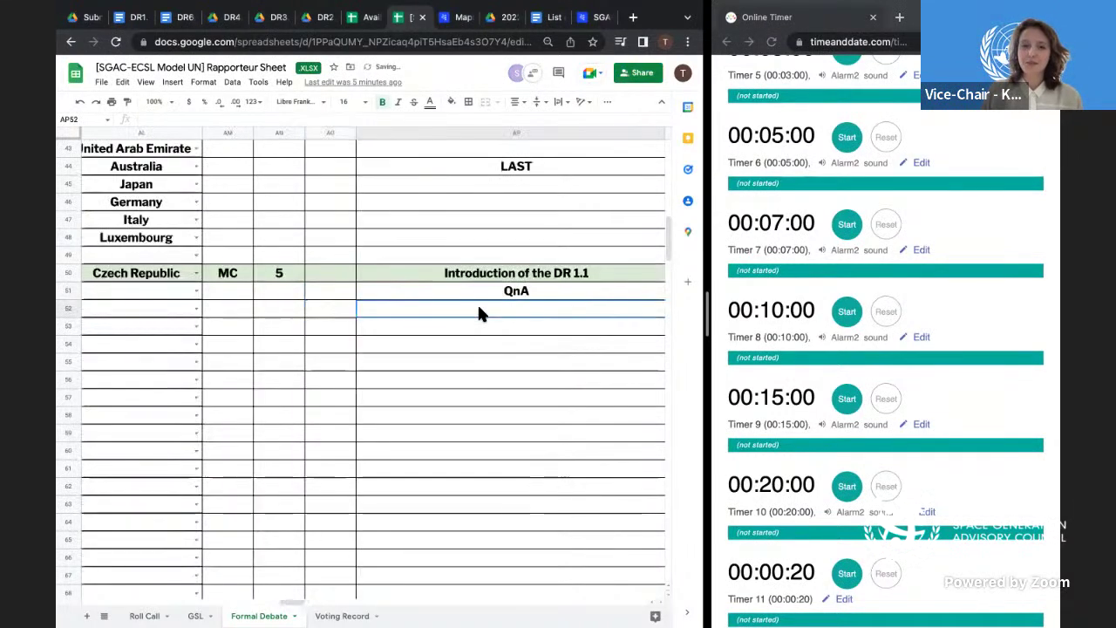
left_click(275, 292)
scroll(275, 294, "left", 2)
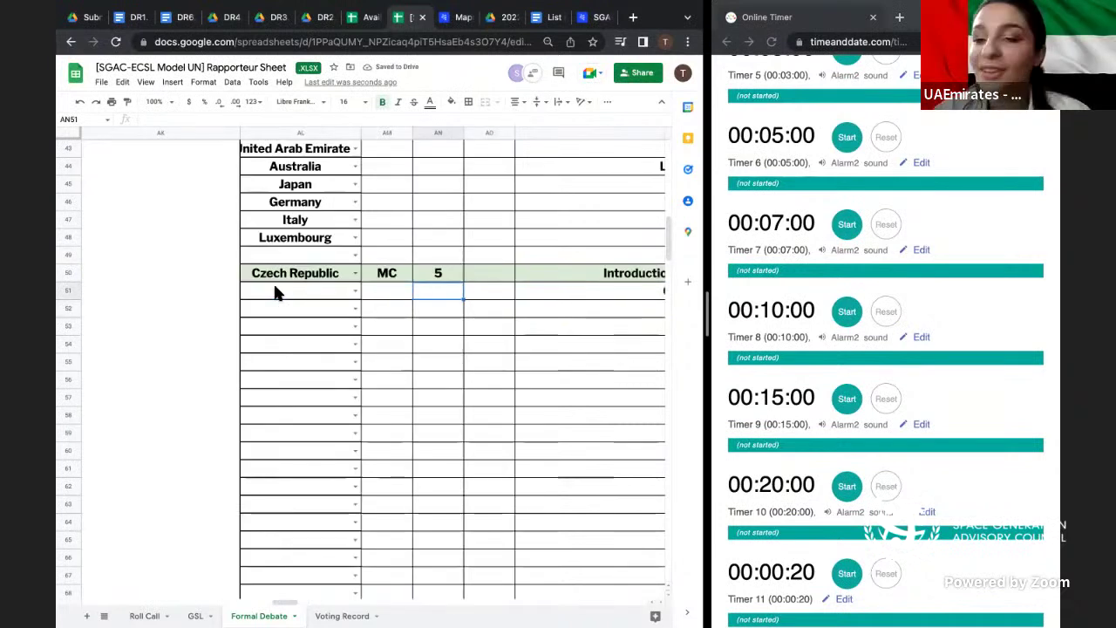
scroll(274, 294, "right", 2)
scroll(274, 293, "down", 2)
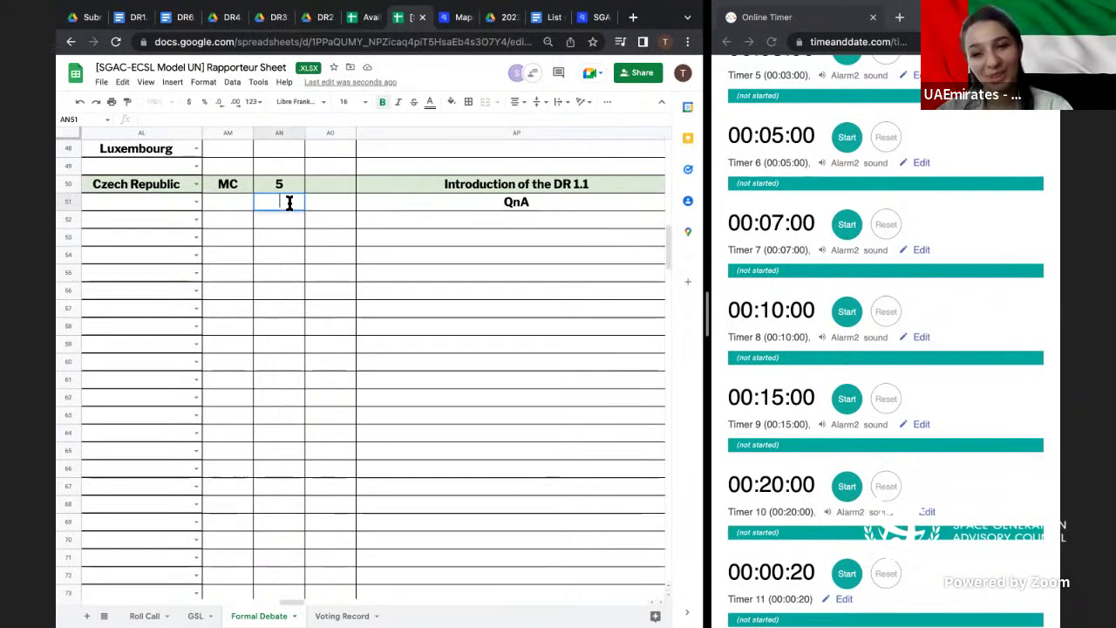
type("5")
left_click(288, 232)
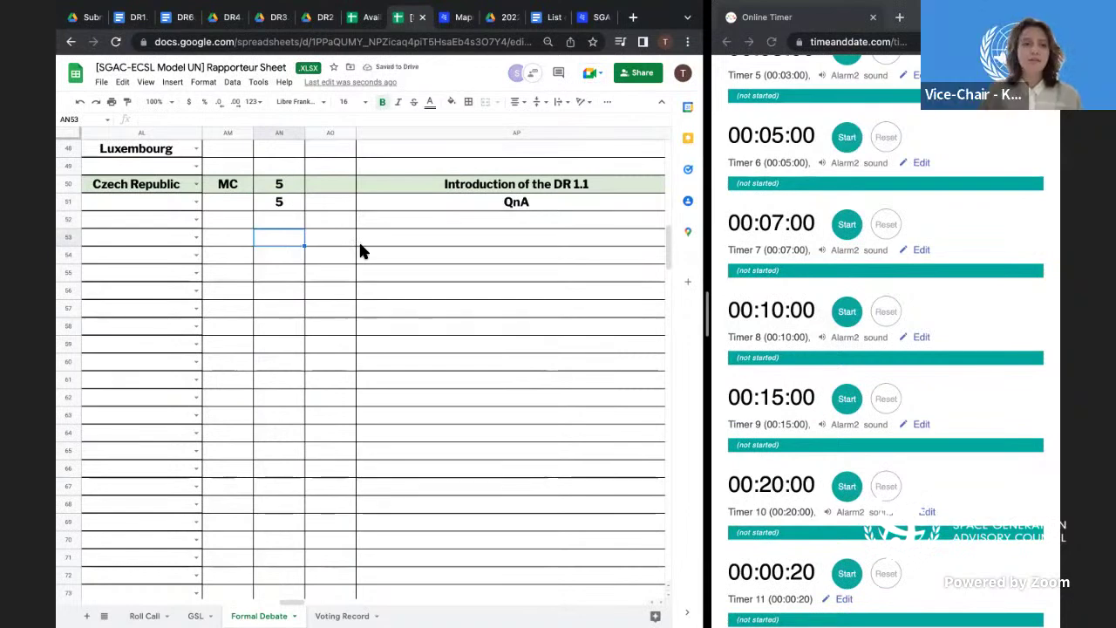
- Change the duration in the QnA row to 2
scroll(361, 248, "down", 1)
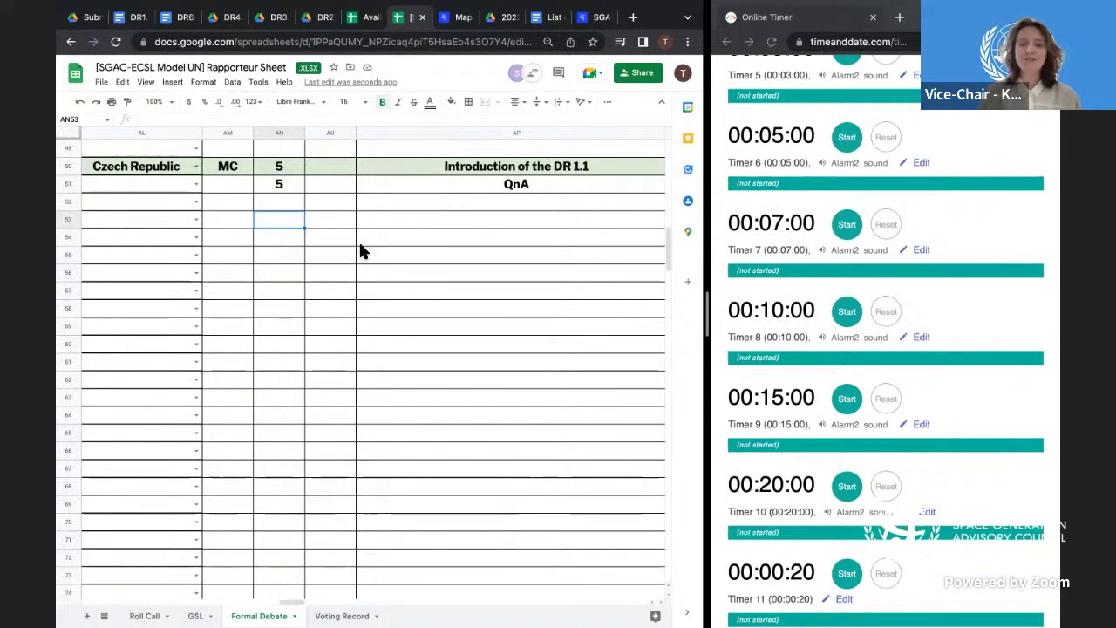
left_click(289, 181)
key("BackSpace")
type("2")
left_click(313, 221)
- Bring the shorter timers into view and add Netherlands to the country column in row 53, below the QnA row
scroll(256, 195, "left", 3)
scroll(257, 205, "right", 2)
left_click(160, 228)
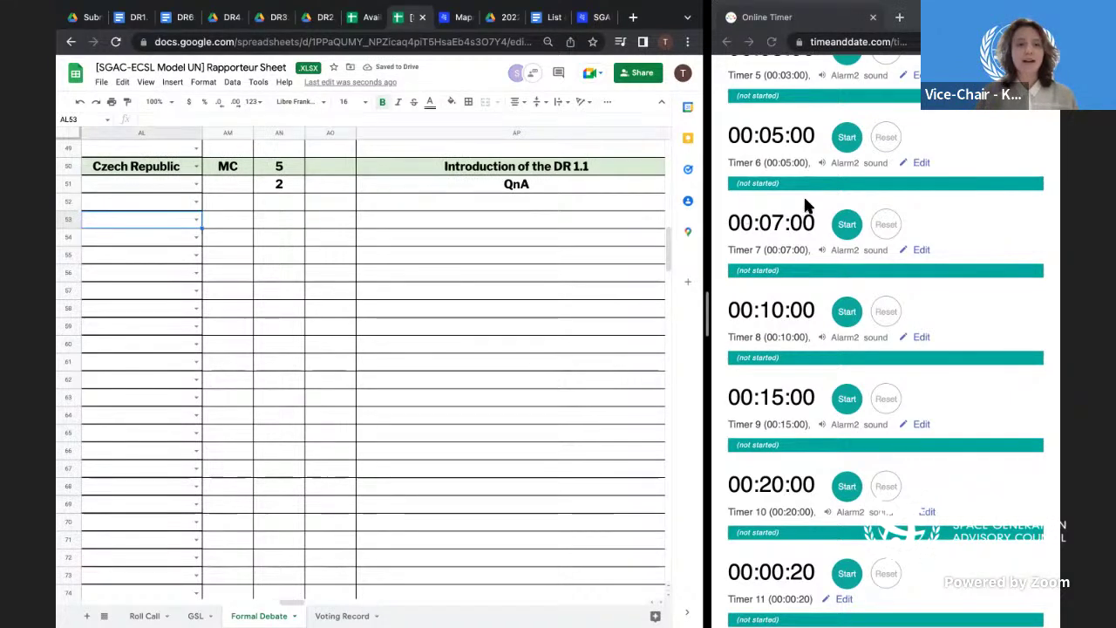
scroll(807, 203, "up", 2)
scroll(807, 202, "up", 2)
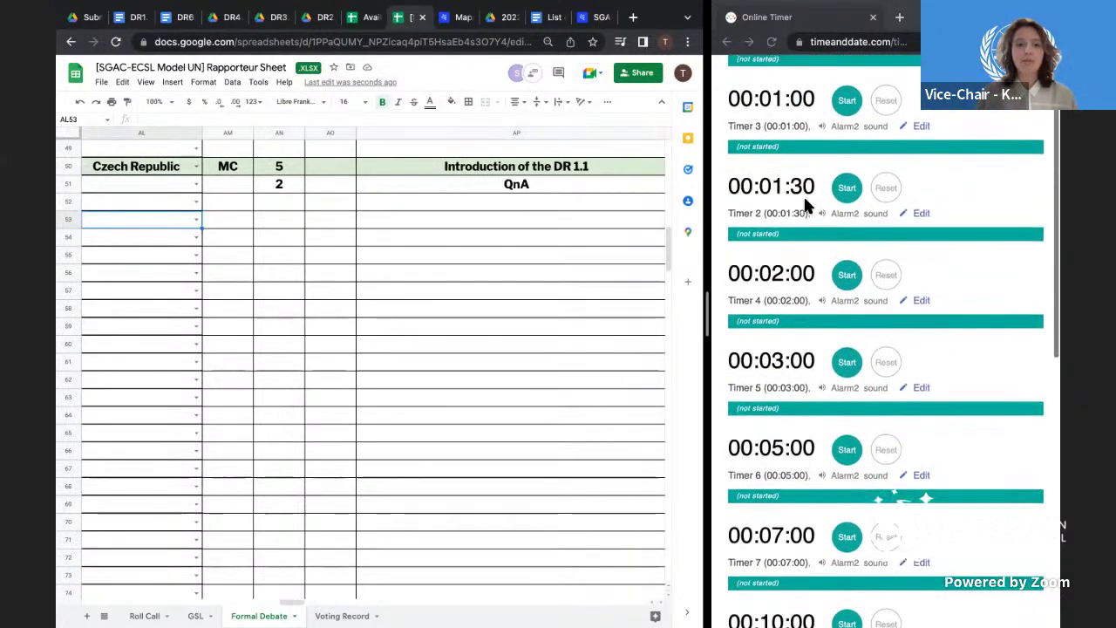
double_click(178, 218)
type("net")
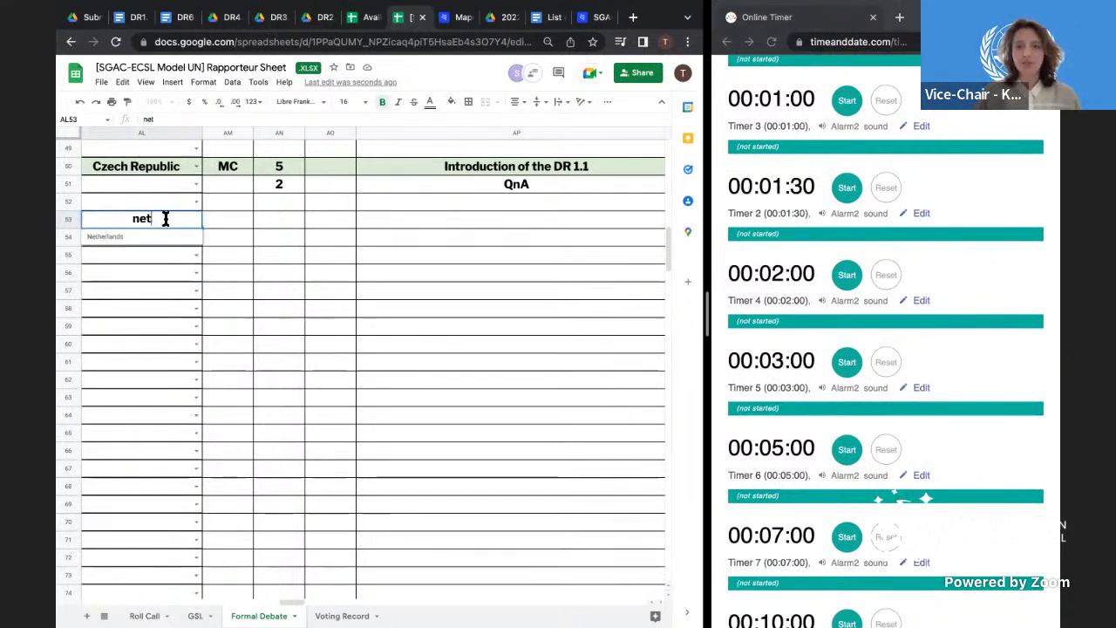
left_click(153, 236)
left_click(296, 234)
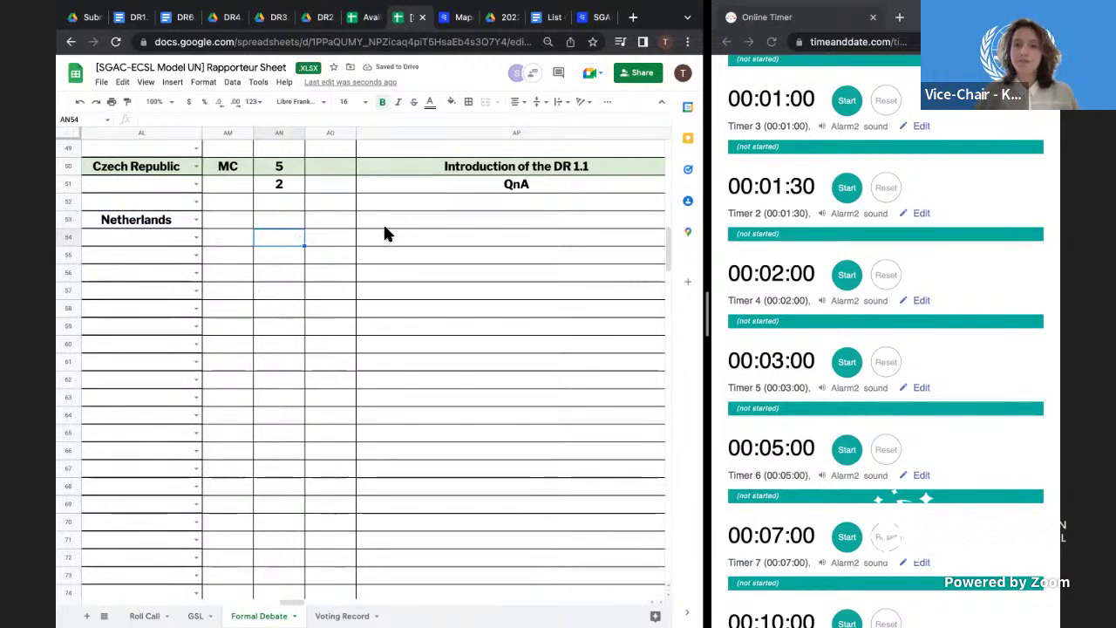
- Start the two-minute timer for the Q&A on draft resolution DR 1.1
scroll(805, 224, "down", 2)
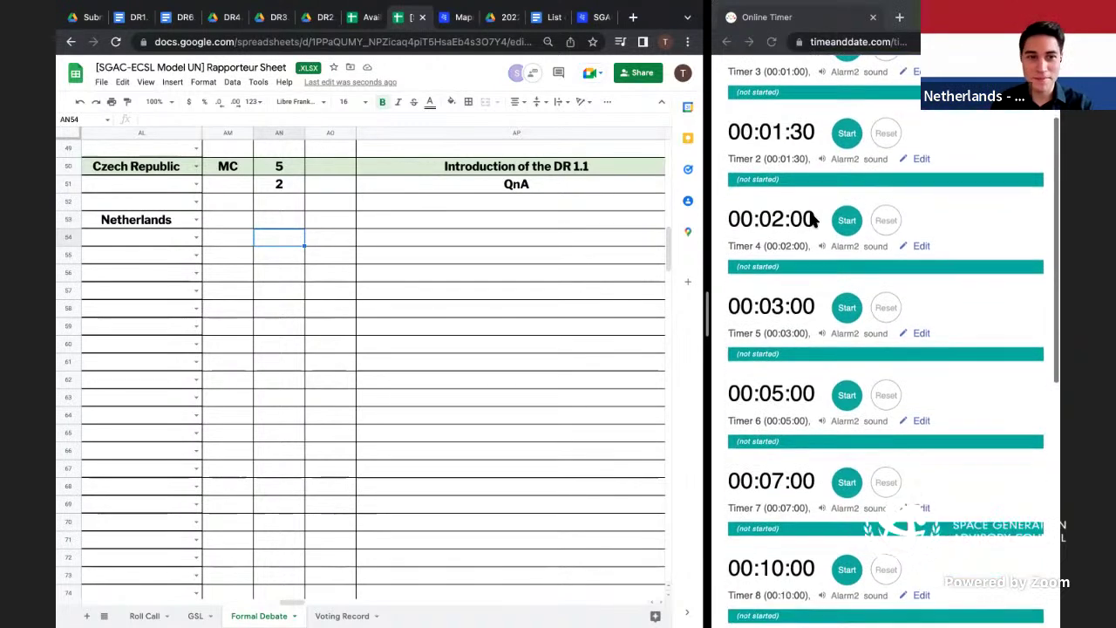
left_click(755, 254)
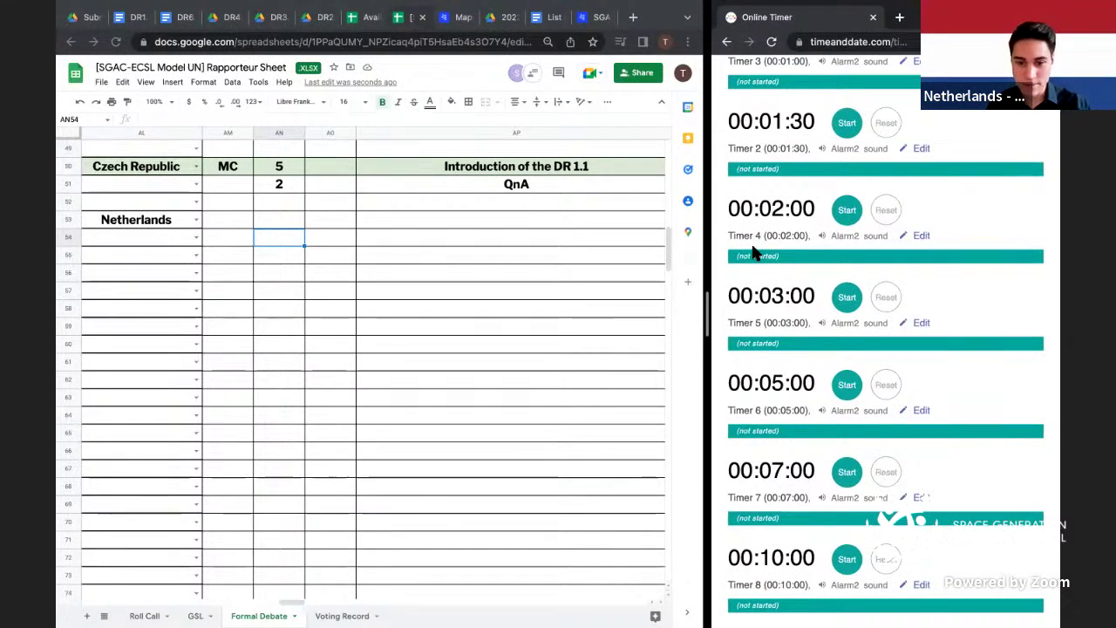
mouse_move(775, 236)
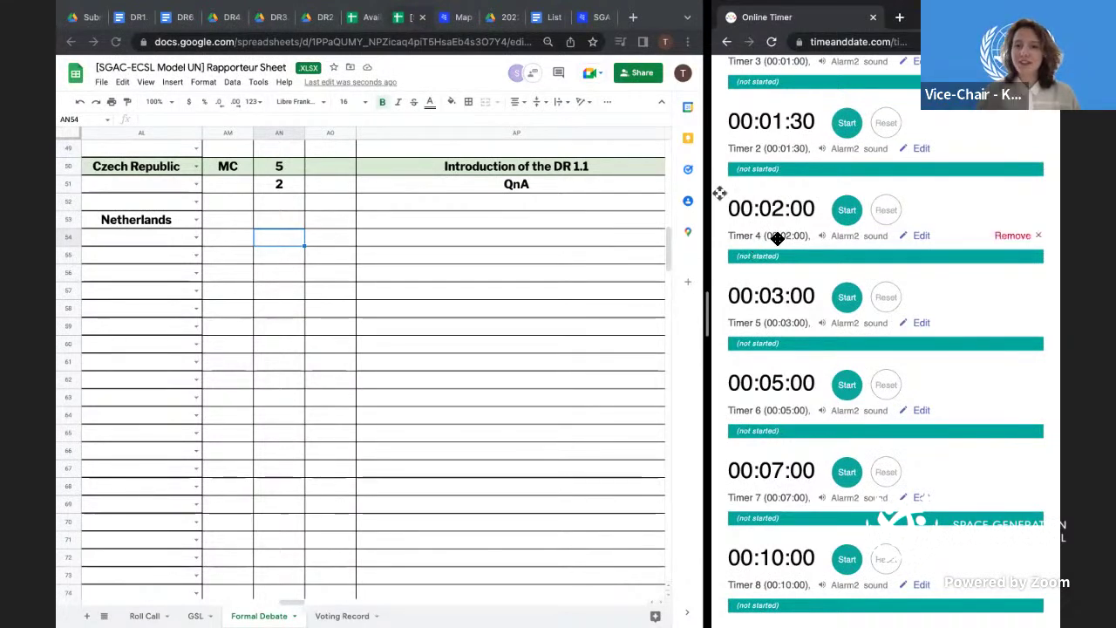
left_click(854, 216)
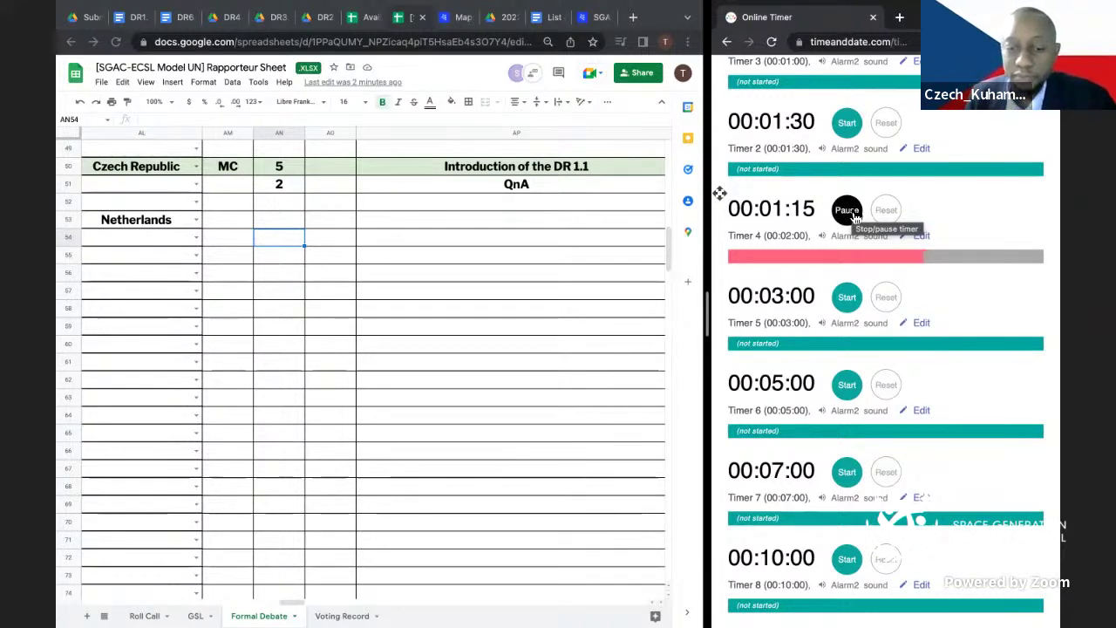
- Pause the running two-minute timer and reset it to its full duration
left_click(846, 211)
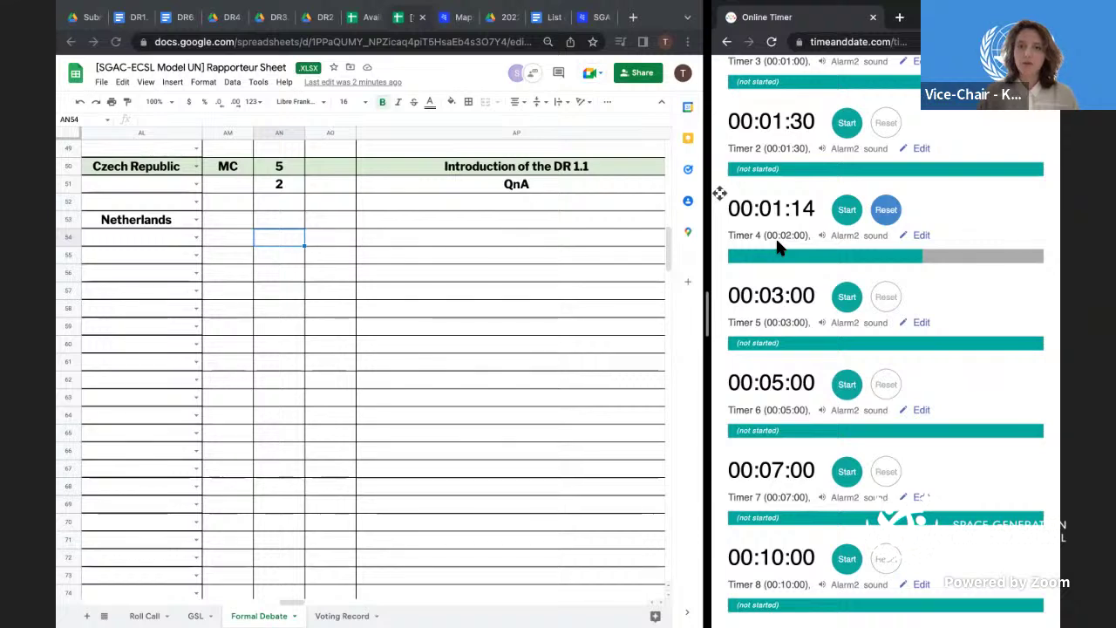
left_click(423, 253)
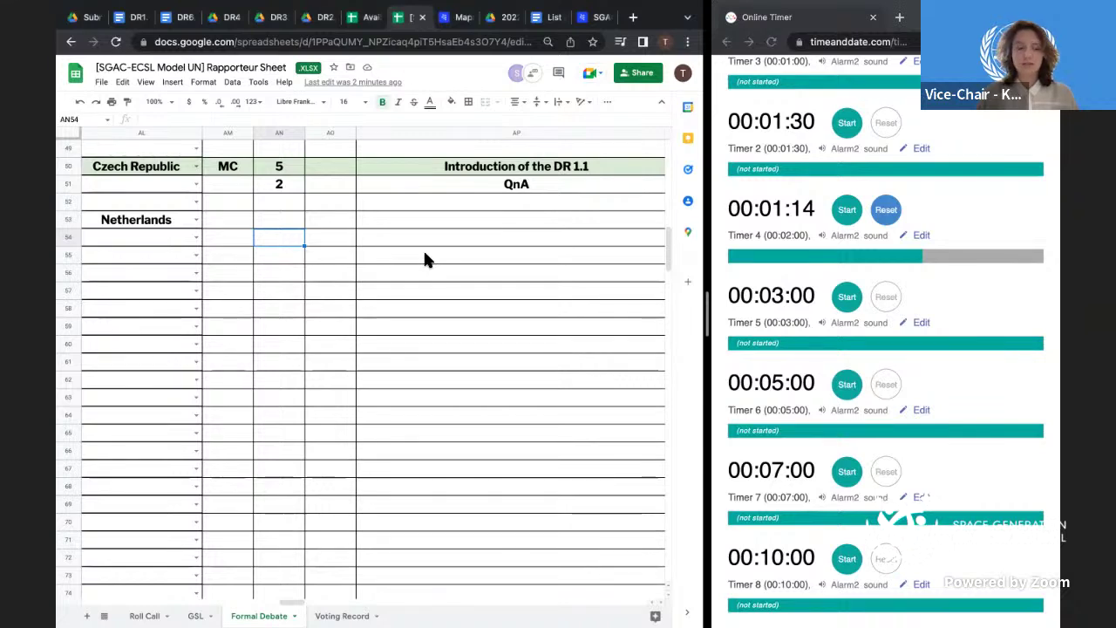
left_click(884, 214)
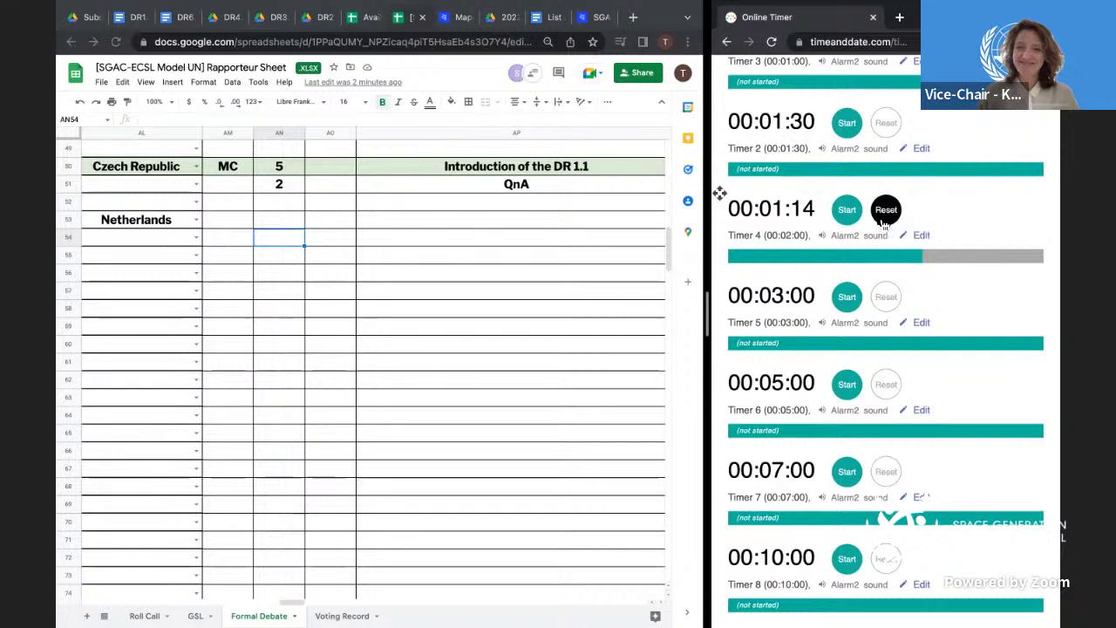
left_click(884, 214)
- Copy Chile's "Introduction to the DR" proposal in row 18, from proposer to topic, and fill those cells with light green
scroll(423, 288, "up", 1)
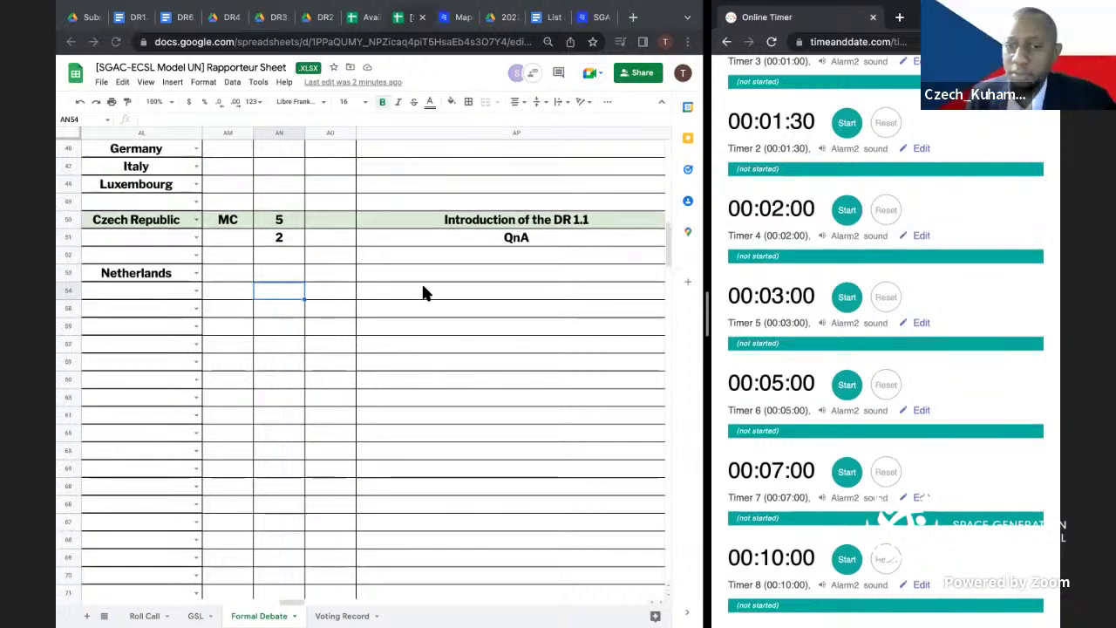
scroll(422, 293, "up", 2)
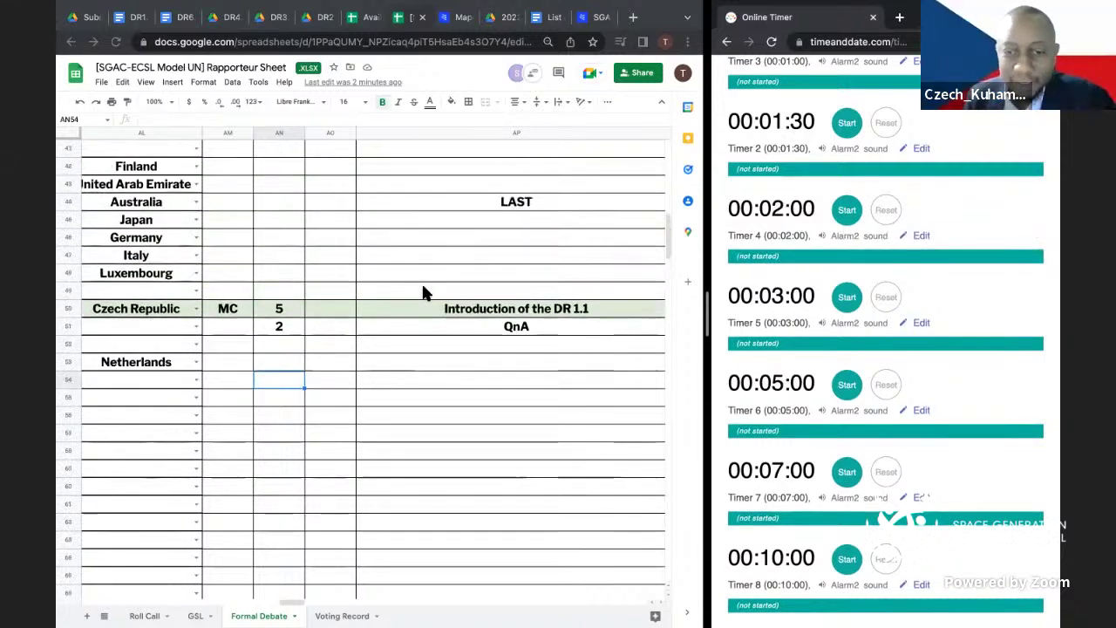
scroll(423, 293, "up", 6)
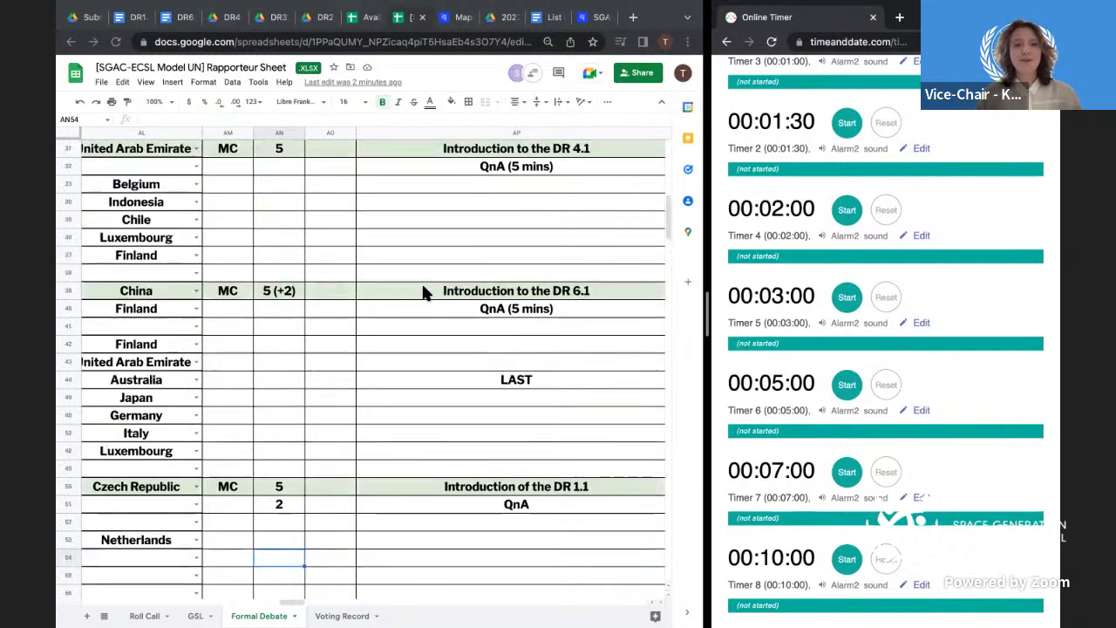
scroll(423, 293, "up", 5)
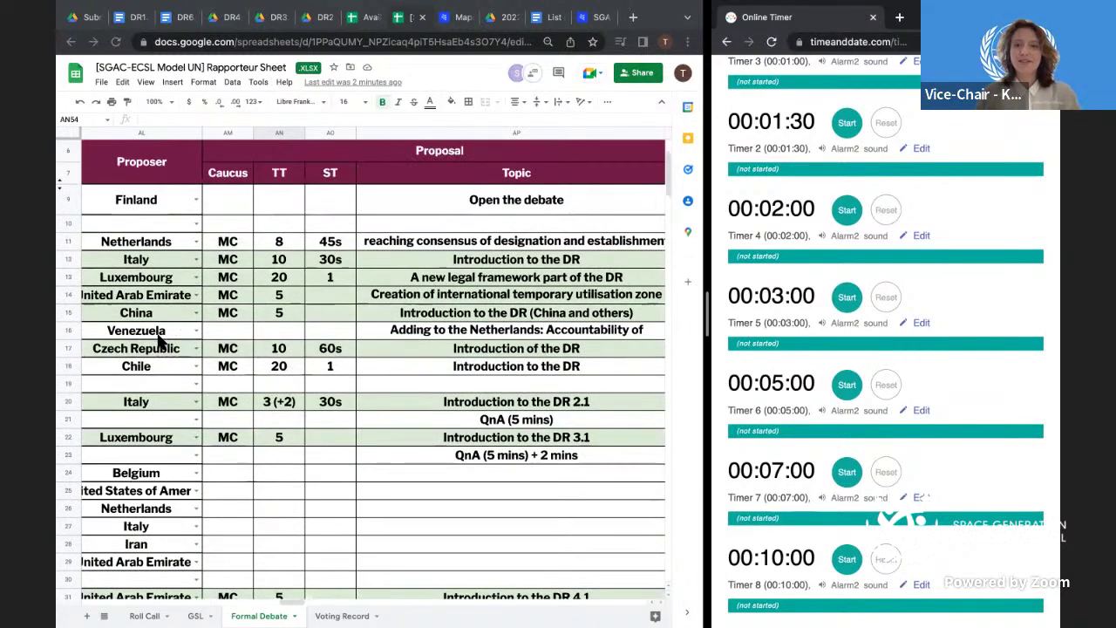
left_click(141, 369)
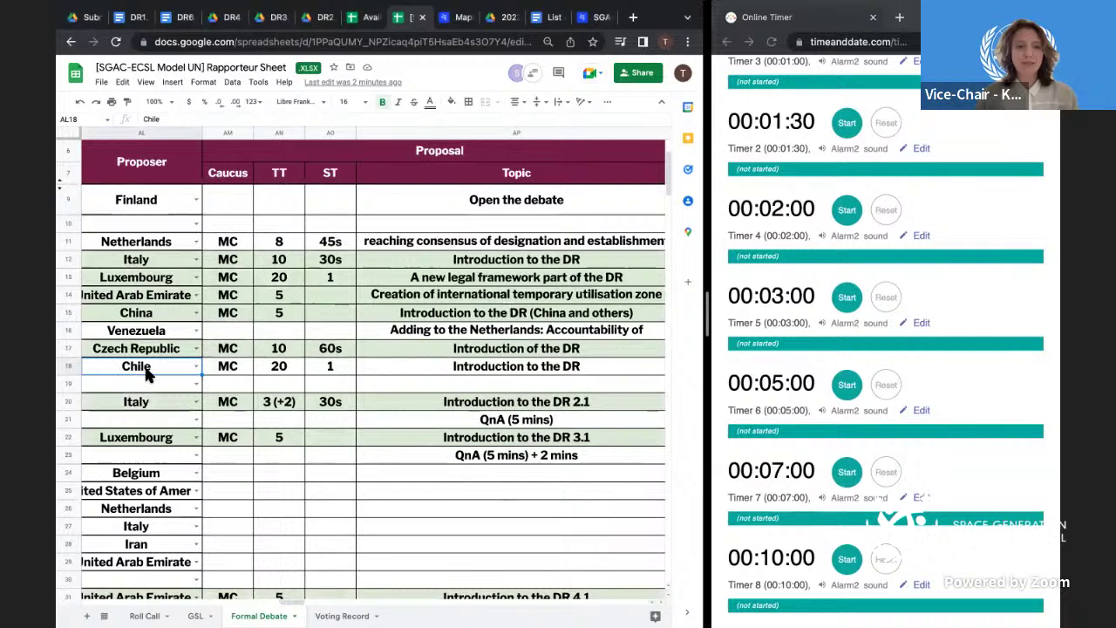
left_click_drag(106, 359, 426, 366)
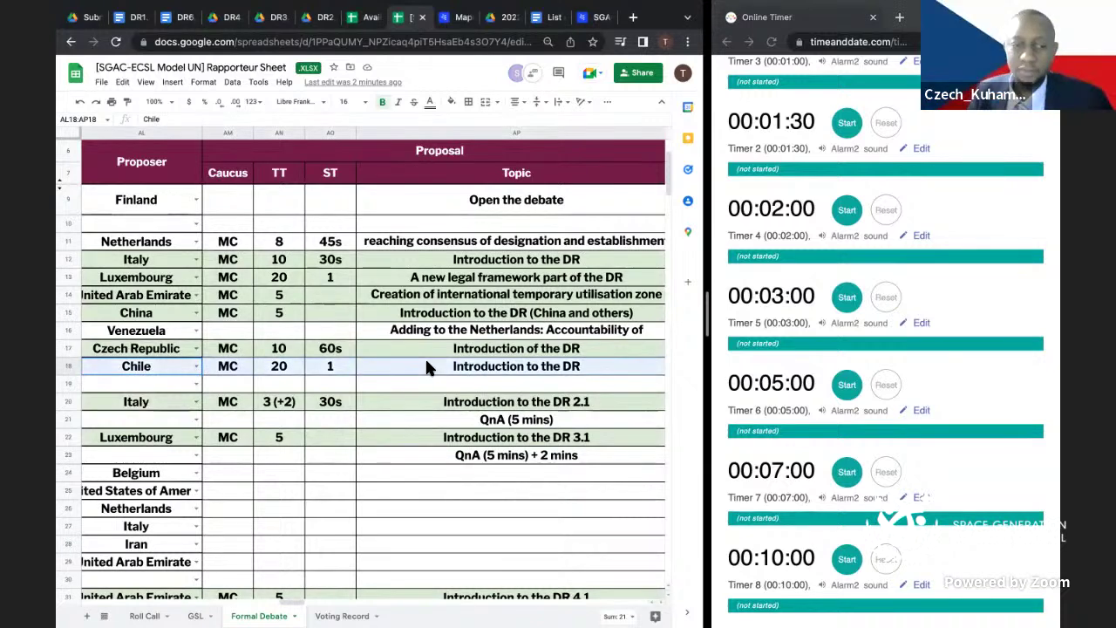
key("ctrl+c")
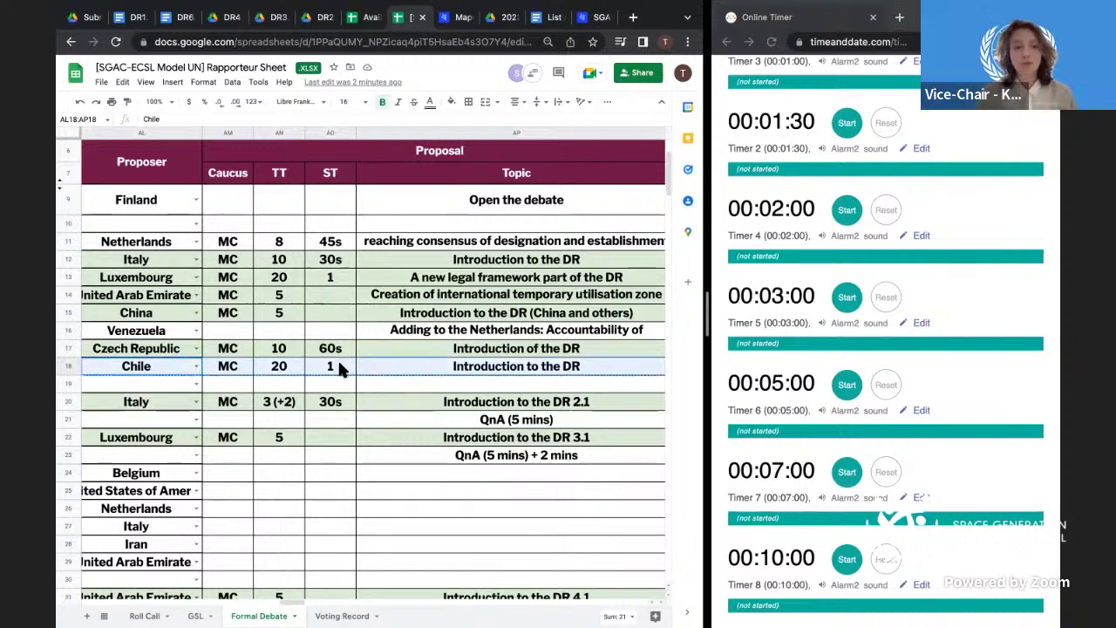
left_click(451, 102)
left_click(511, 237)
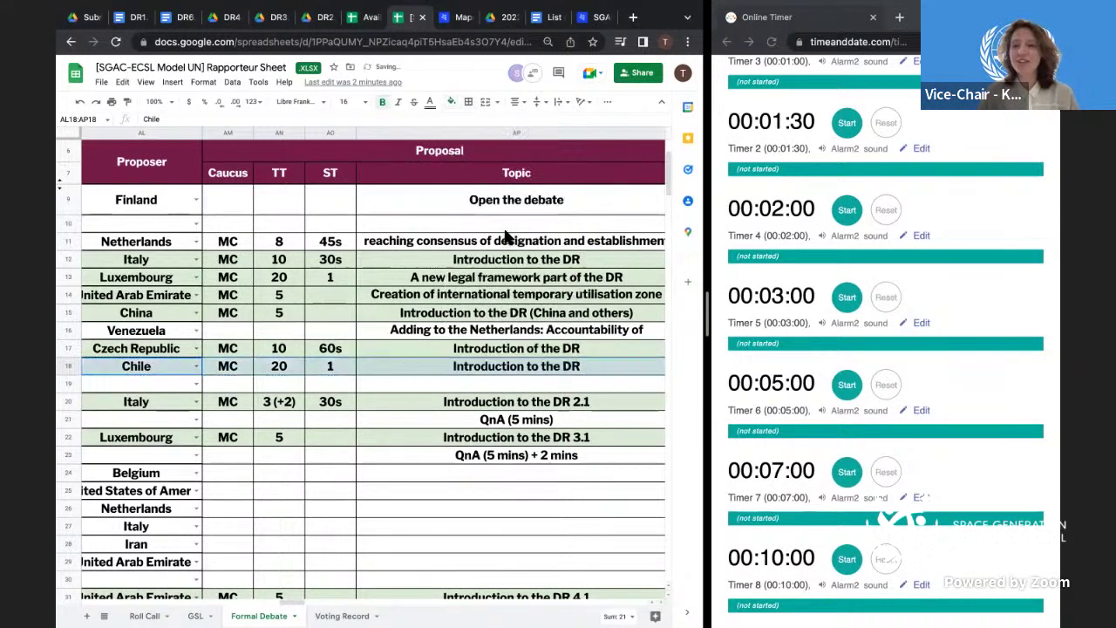
- Paste the copied Chile proposal into row 55, below the Netherlands entry
scroll(493, 409, "down", 2)
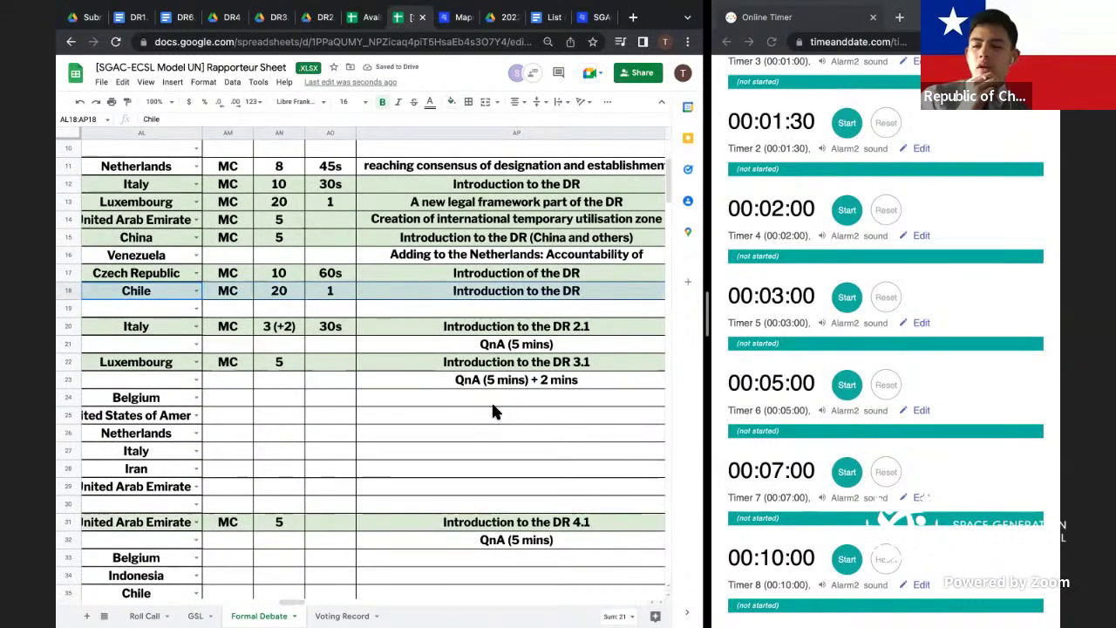
scroll(454, 324, "down", 5)
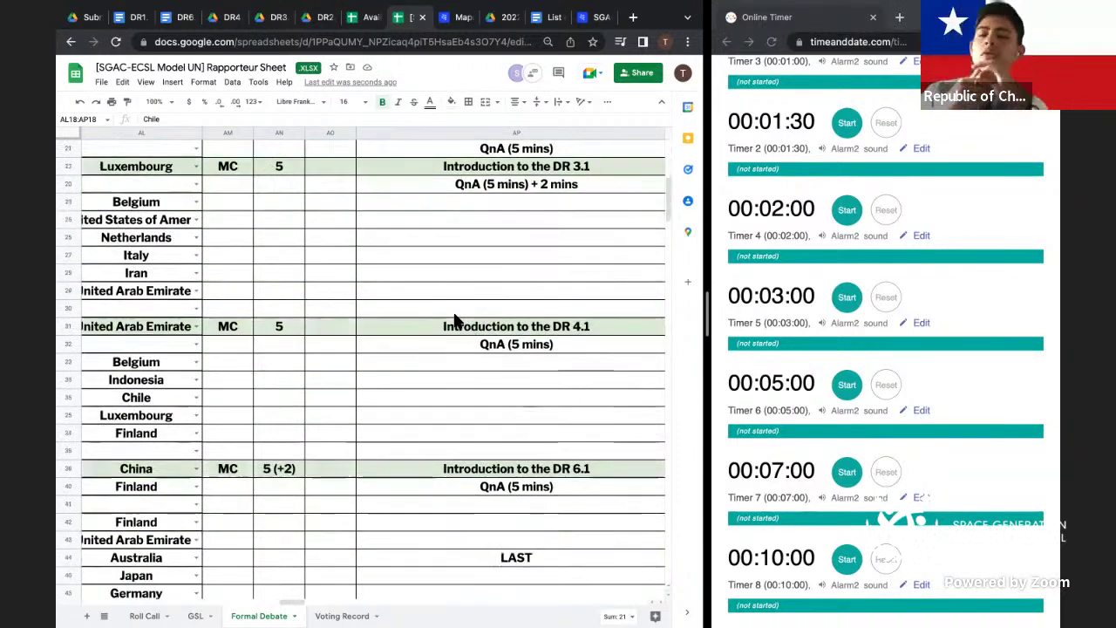
scroll(455, 321, "down", 5)
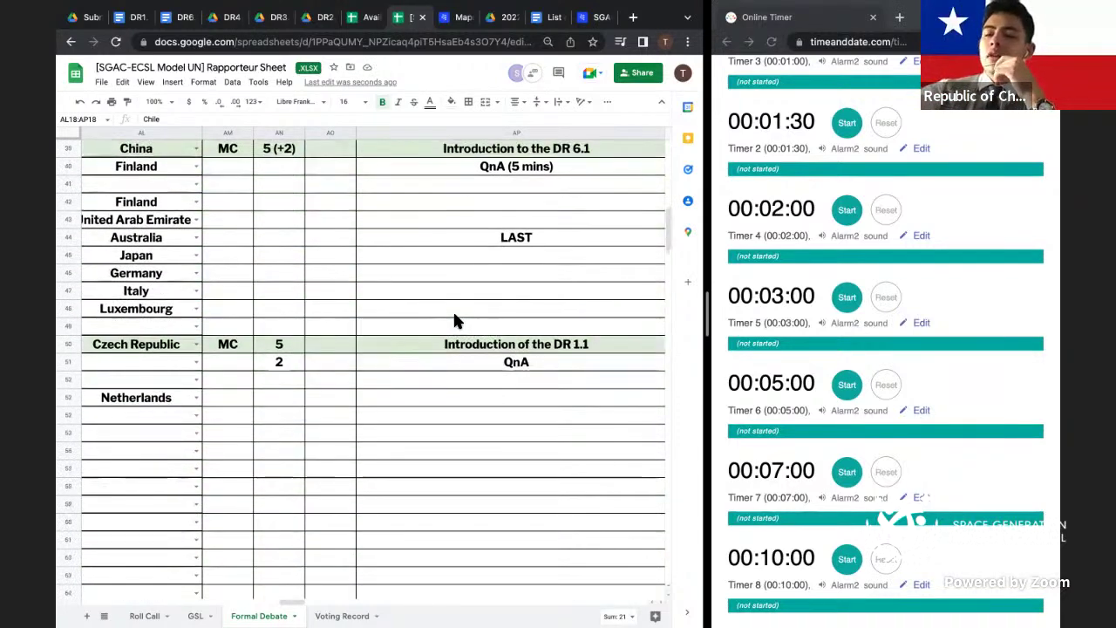
left_click(165, 433)
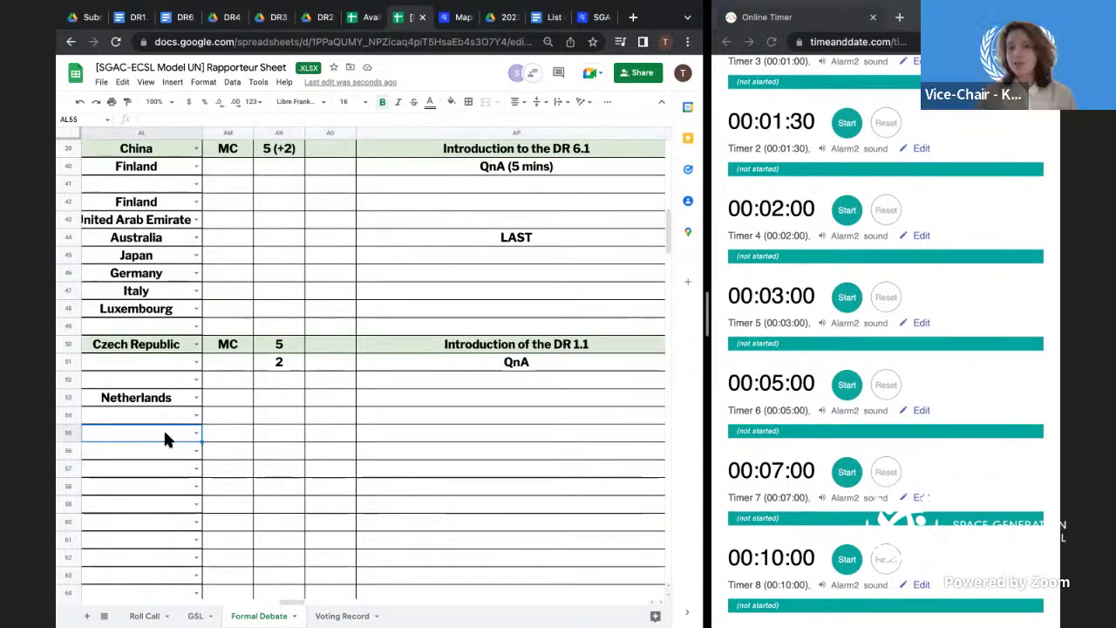
key("ctrl+v")
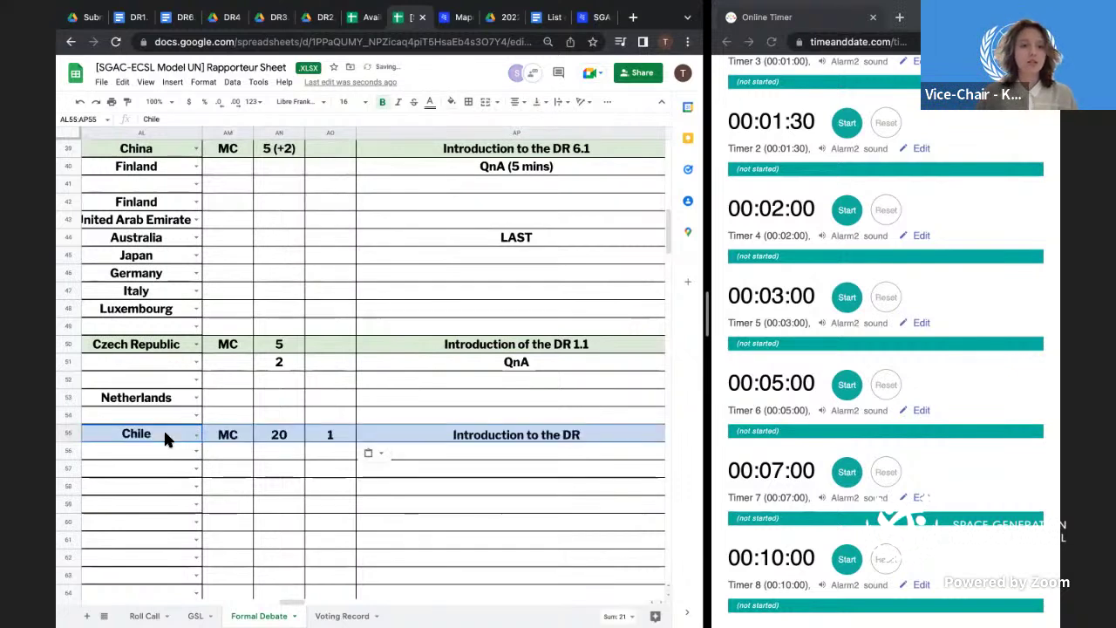
- Clear the TT and ST values from the pasted Chile proposal in row 55
double_click(281, 435)
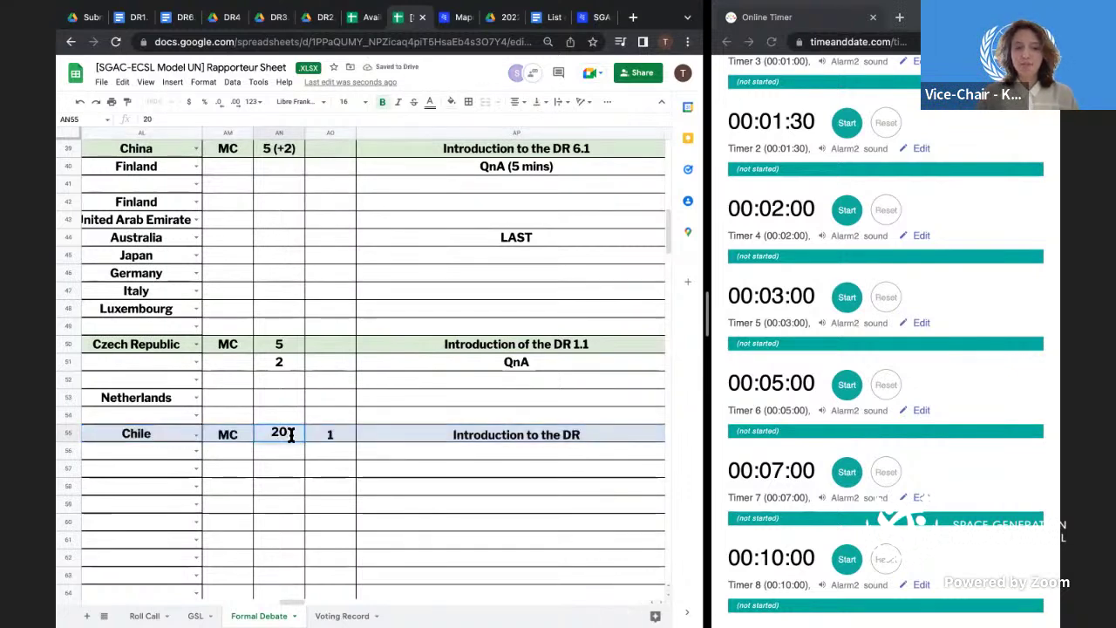
key("BackSpace")
key("BackSpace")
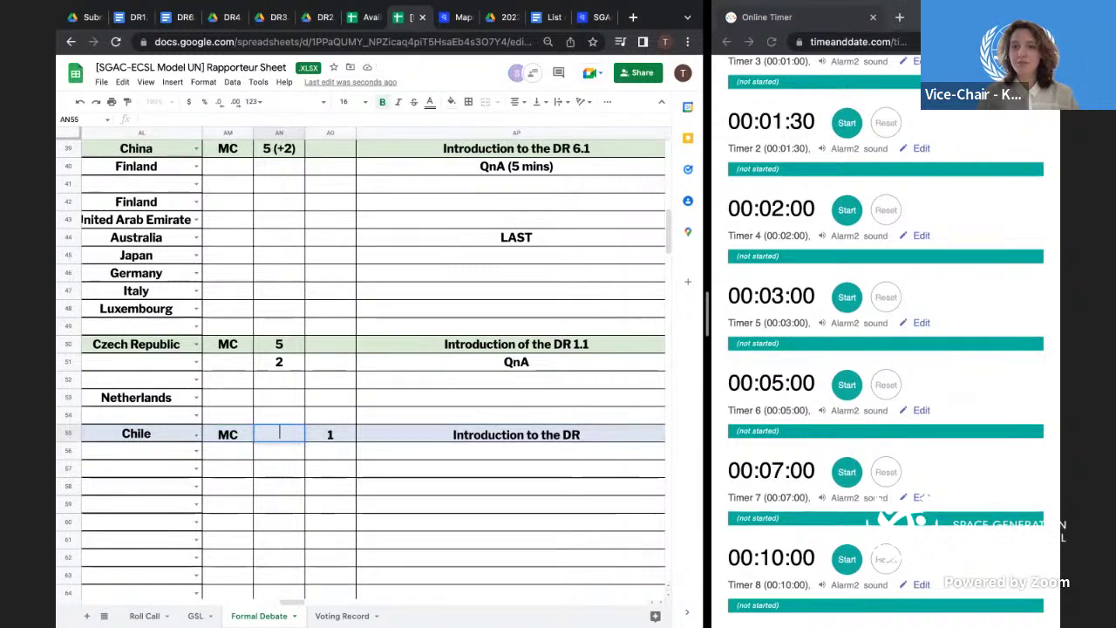
left_click(334, 434)
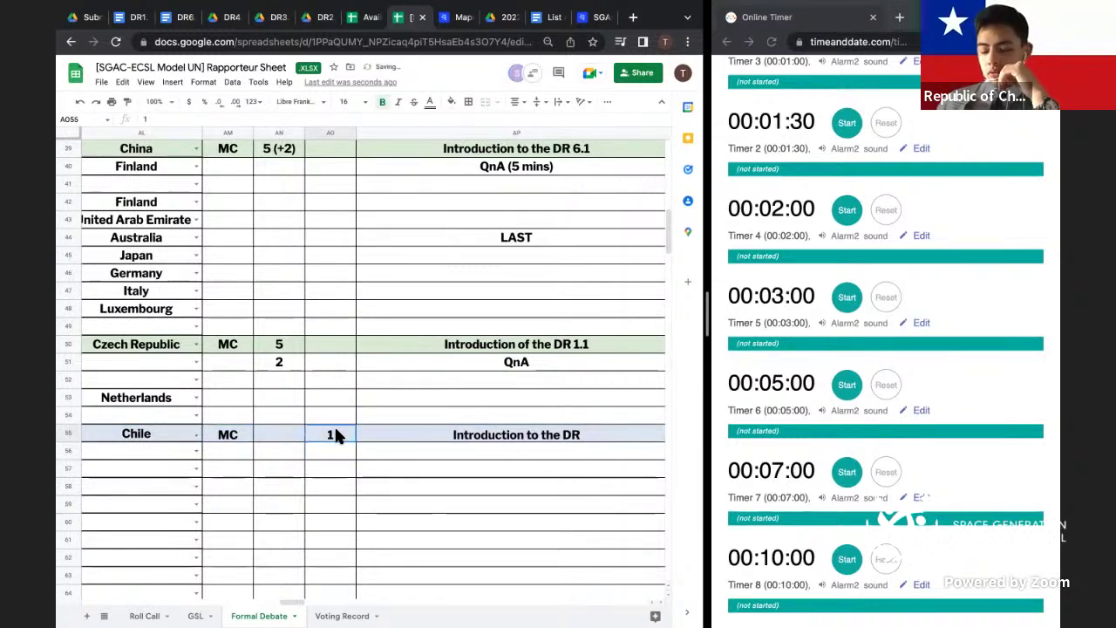
key("Delete")
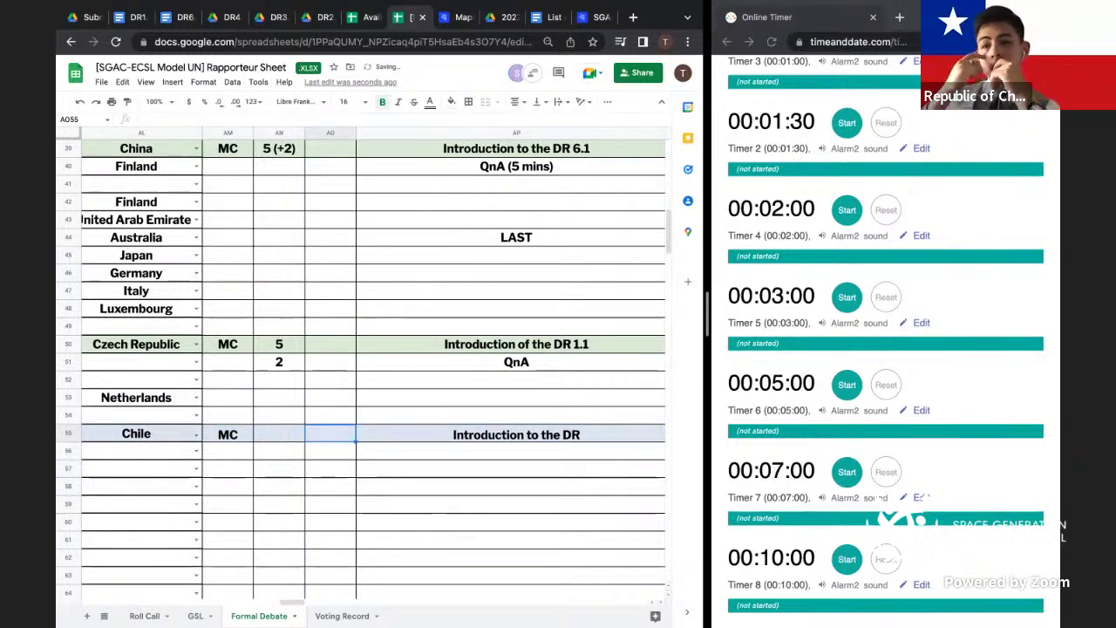
- Delete the remaining contents of the pasted Chile proposal in row 55
left_click_drag(465, 436, 153, 435)
key("Delete")
left_click(266, 450)
- Reset the fill color of Chile's proposal cells in row 18, from proposer to topic
scroll(266, 452, "up", 5)
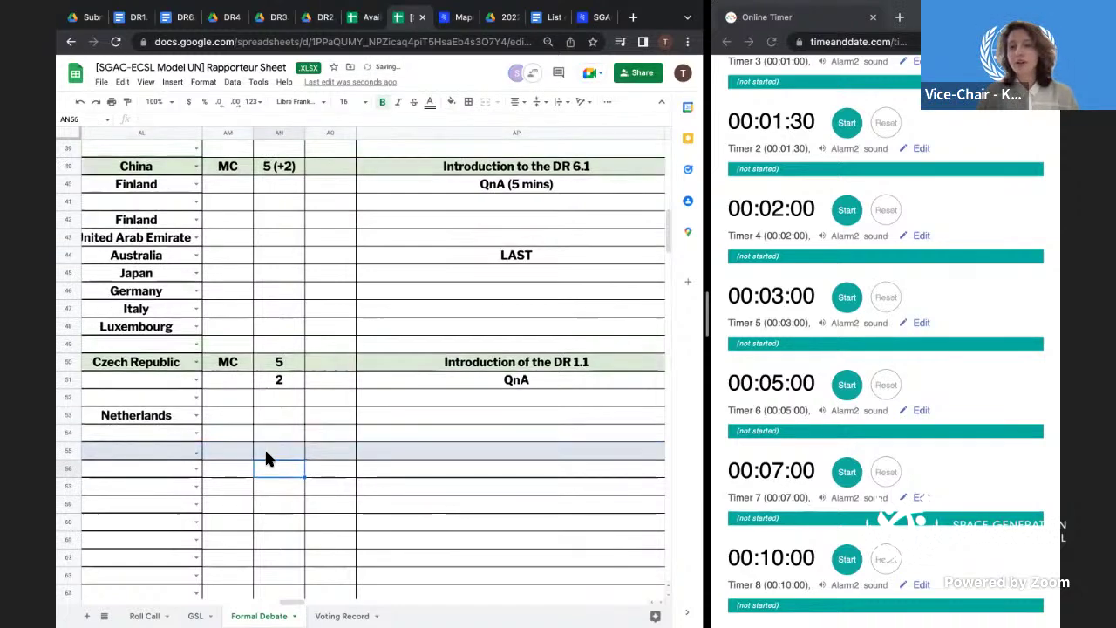
scroll(264, 446, "up", 6)
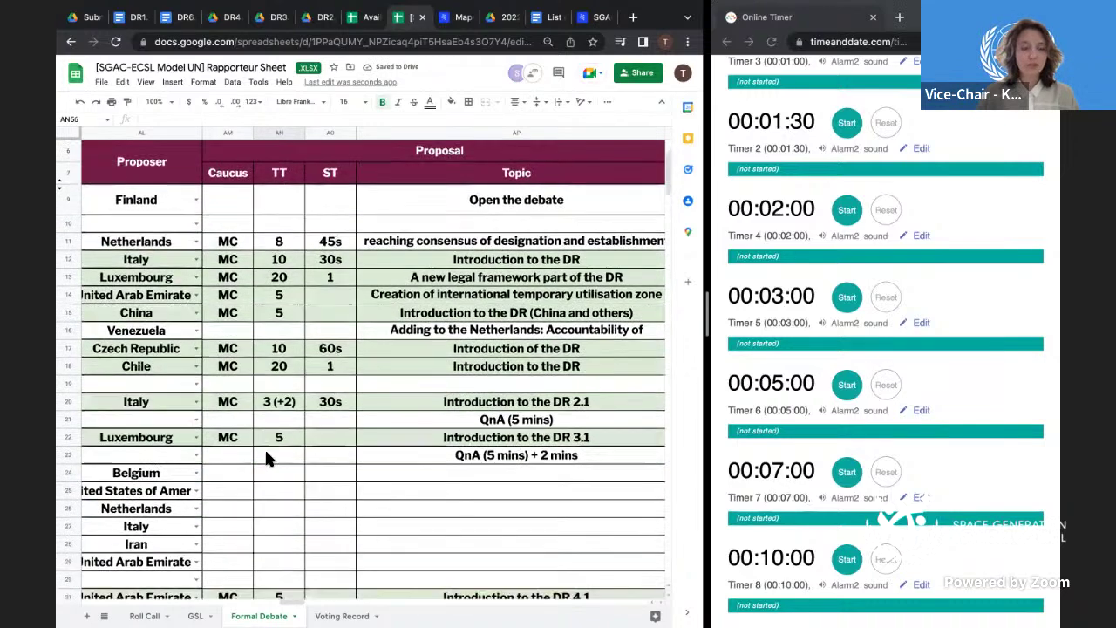
left_click(139, 321)
left_click_drag(303, 314, 396, 317)
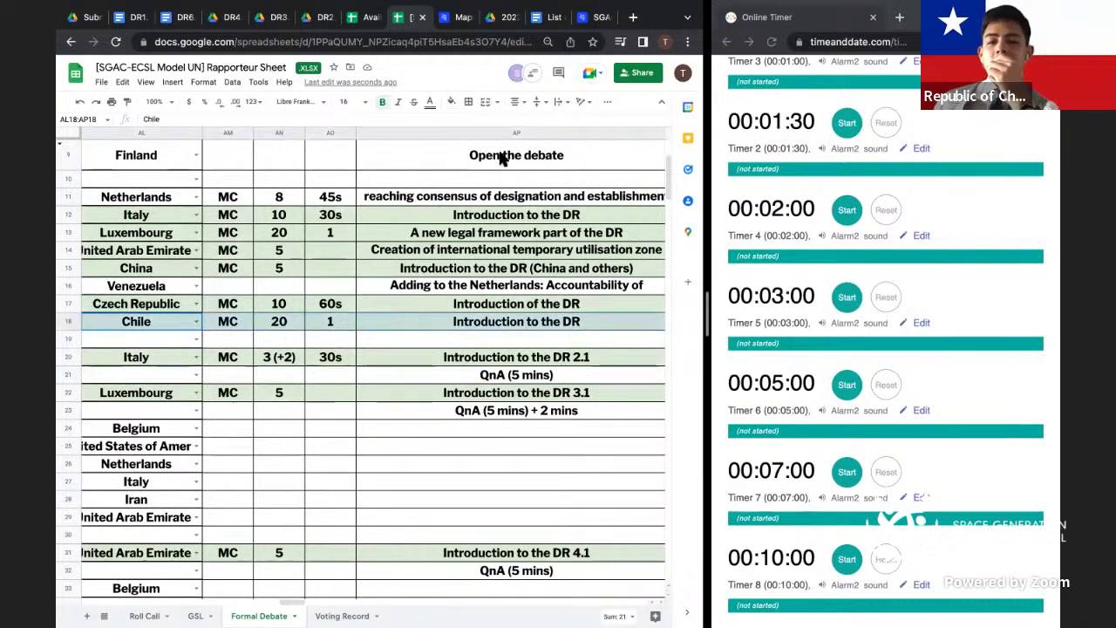
left_click(451, 102)
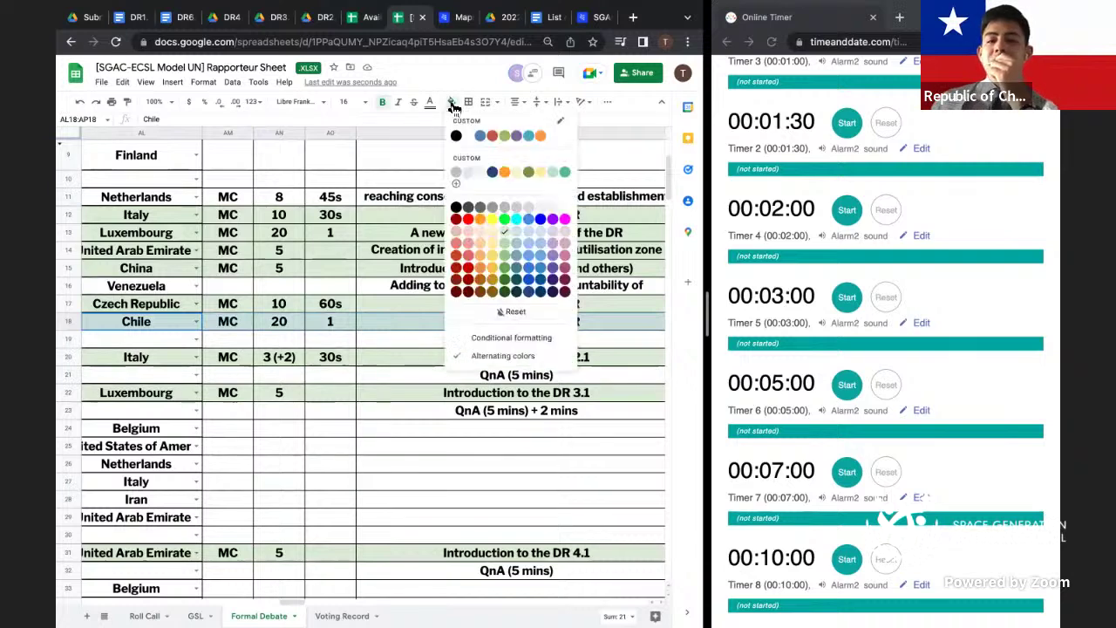
left_click(493, 312)
left_click(466, 341)
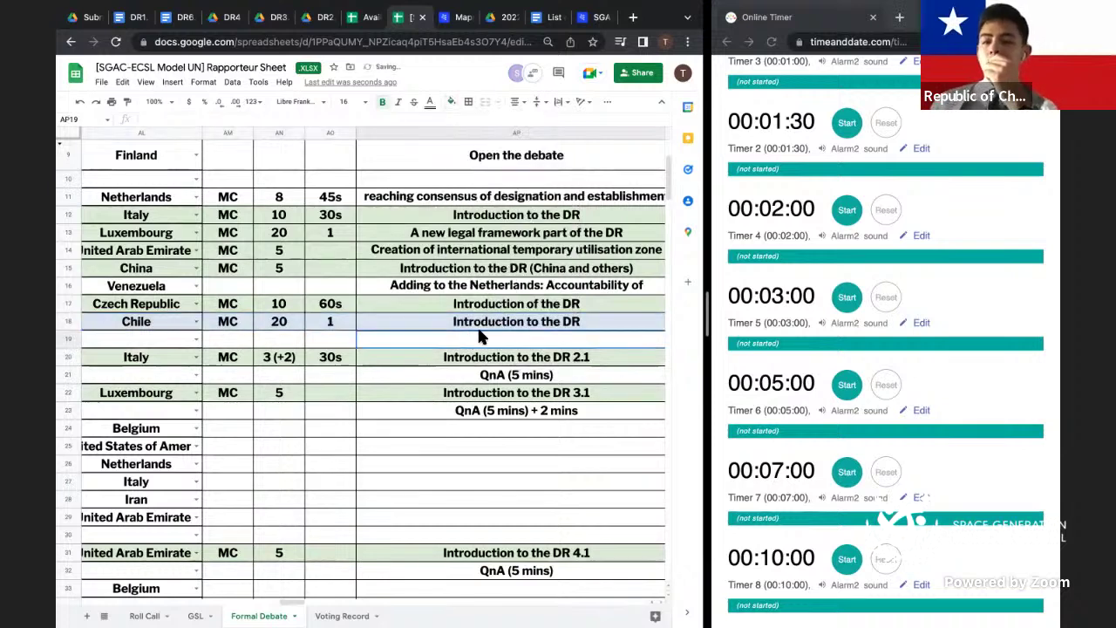
- Fill Chile's proposal cells in row 18, from proposer to topic, with white
scroll(522, 345, "down", 1)
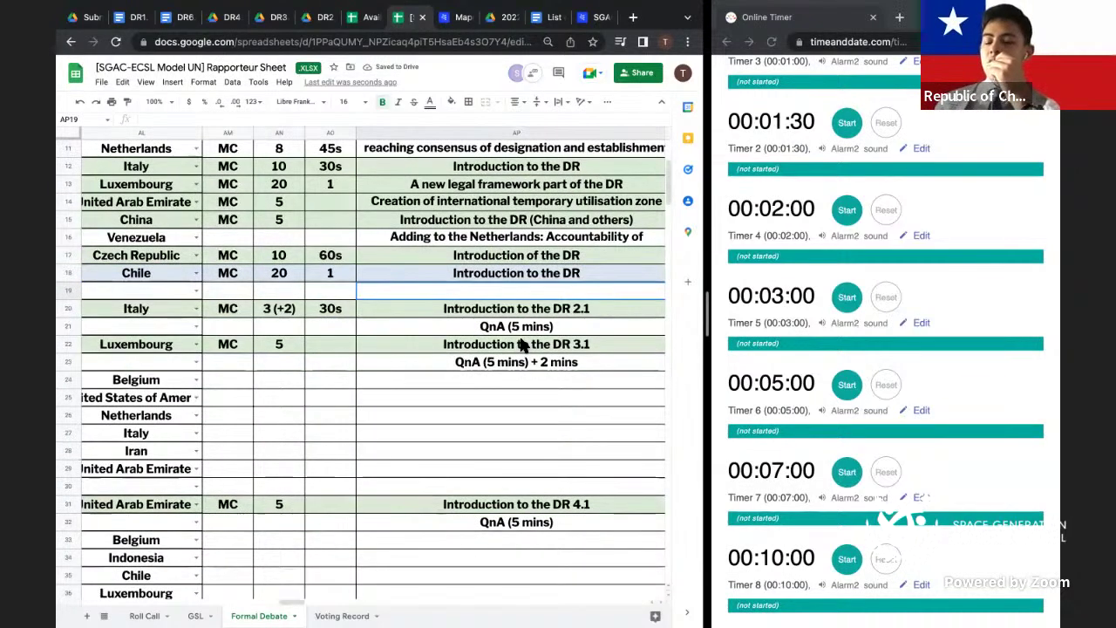
scroll(521, 346, "up", 2)
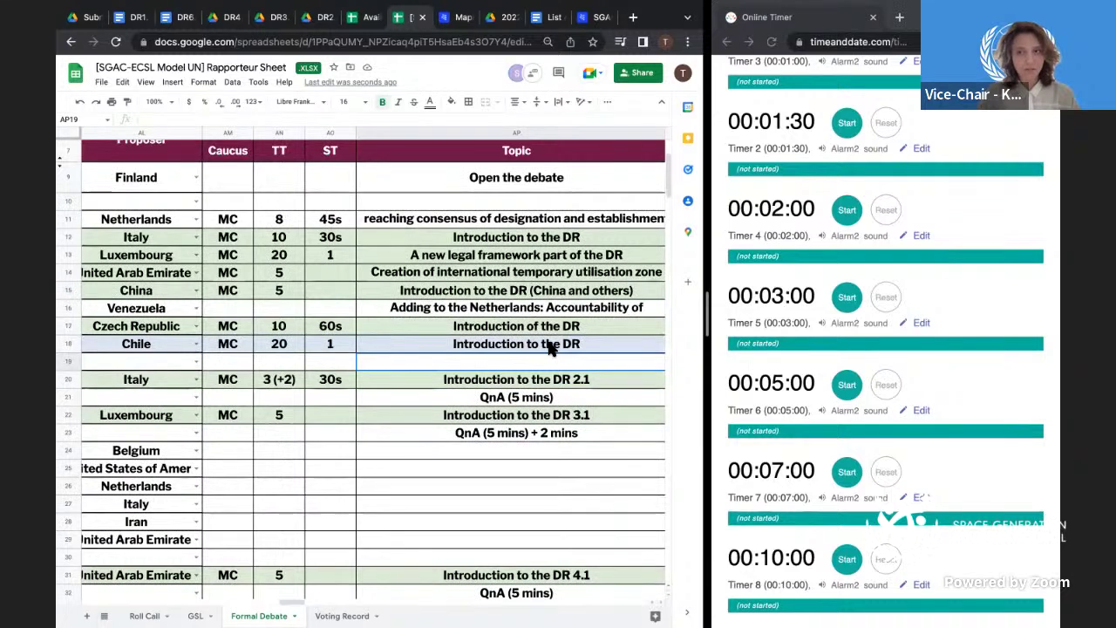
left_click(163, 340, "shift")
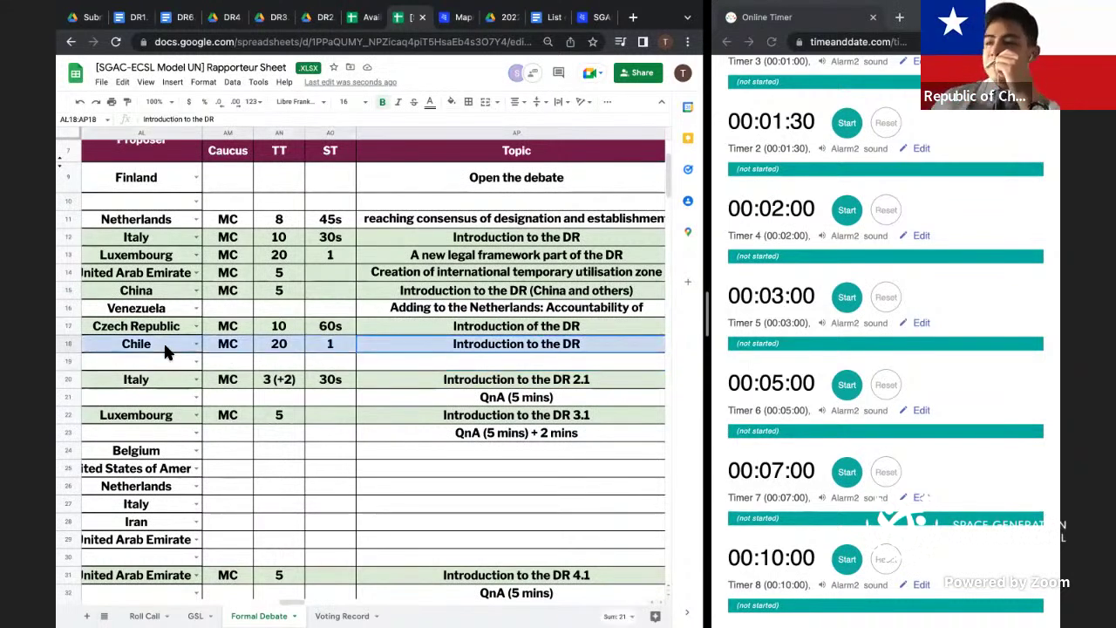
left_click(453, 103)
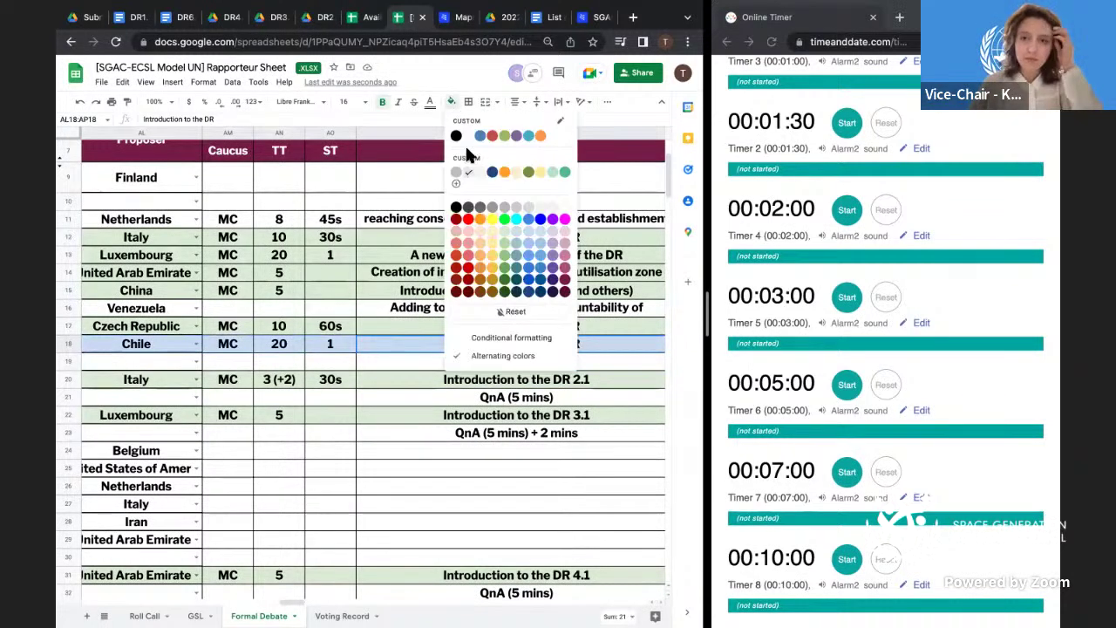
left_click(472, 144)
left_click(466, 436)
scroll(464, 436, "down", 3)
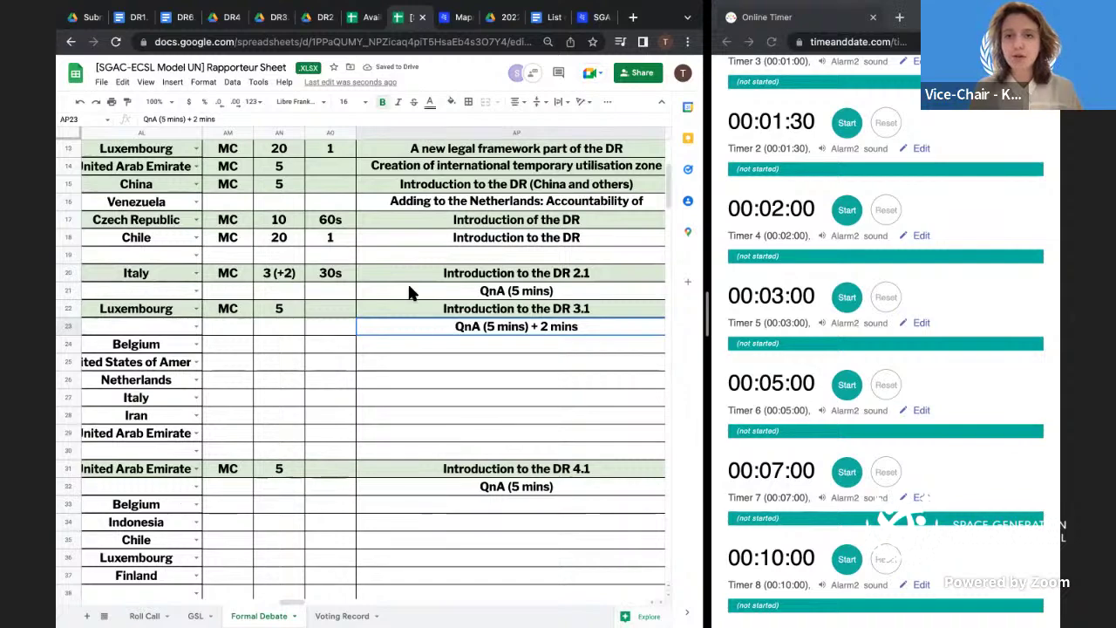
scroll(410, 292, "up", 2)
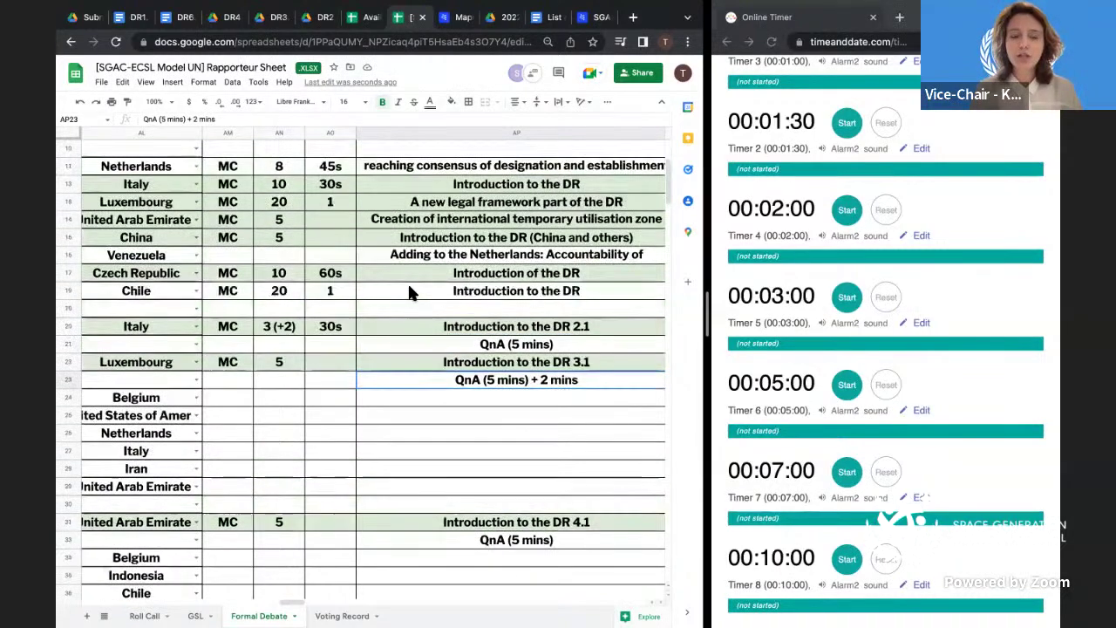
- Delete the contents of Chile's proposal in row 18, from proposer to topic
scroll(410, 292, "up", 2)
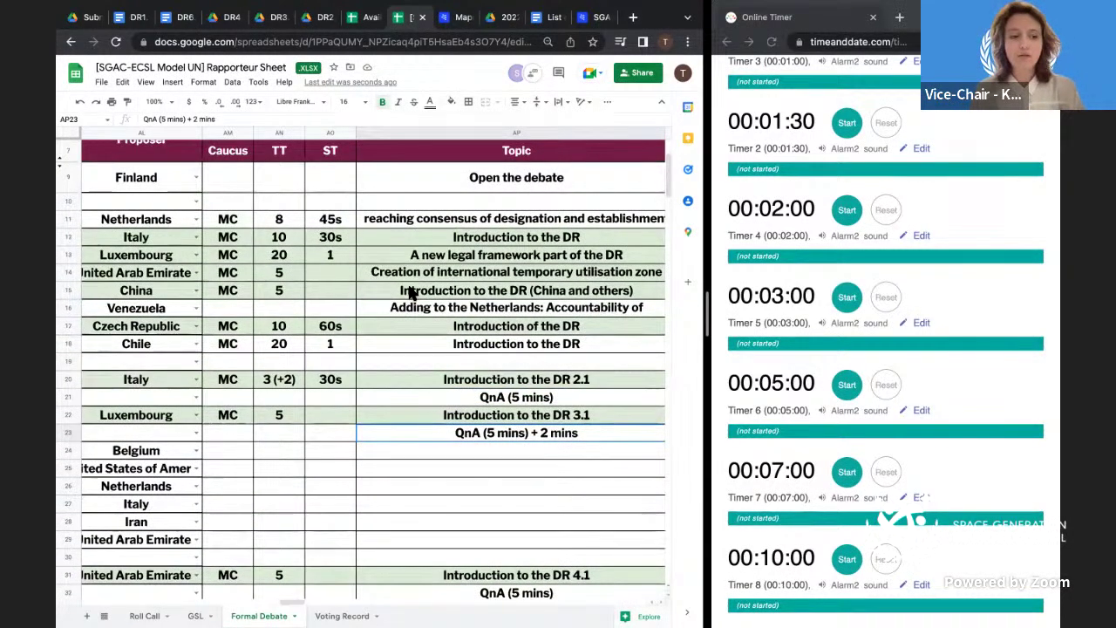
scroll(409, 291, "down", 2)
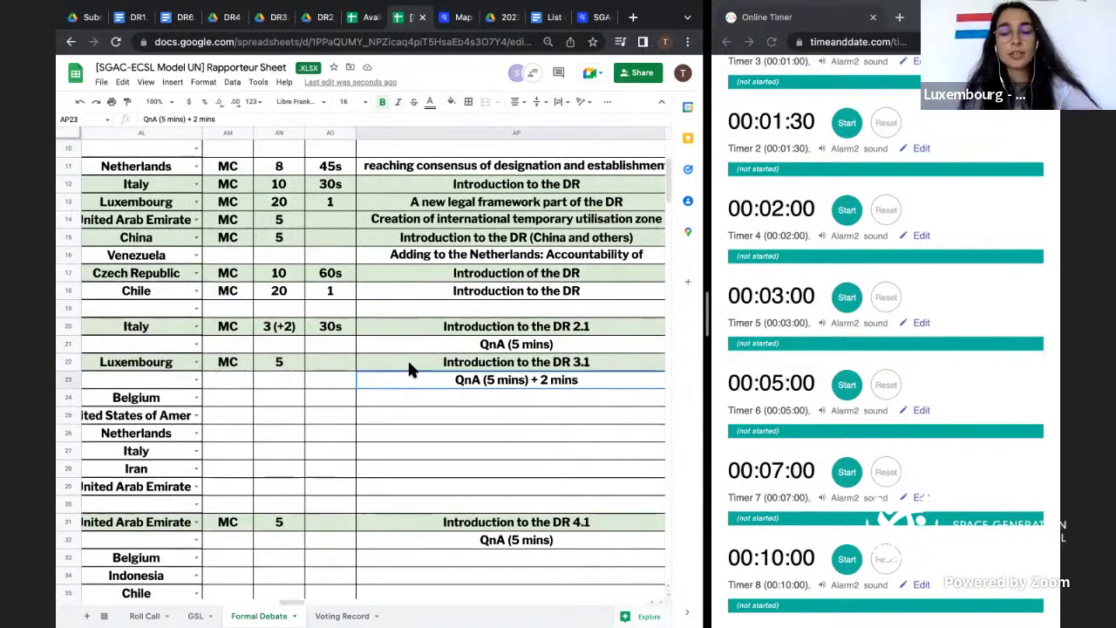
scroll(408, 365, "down", 3)
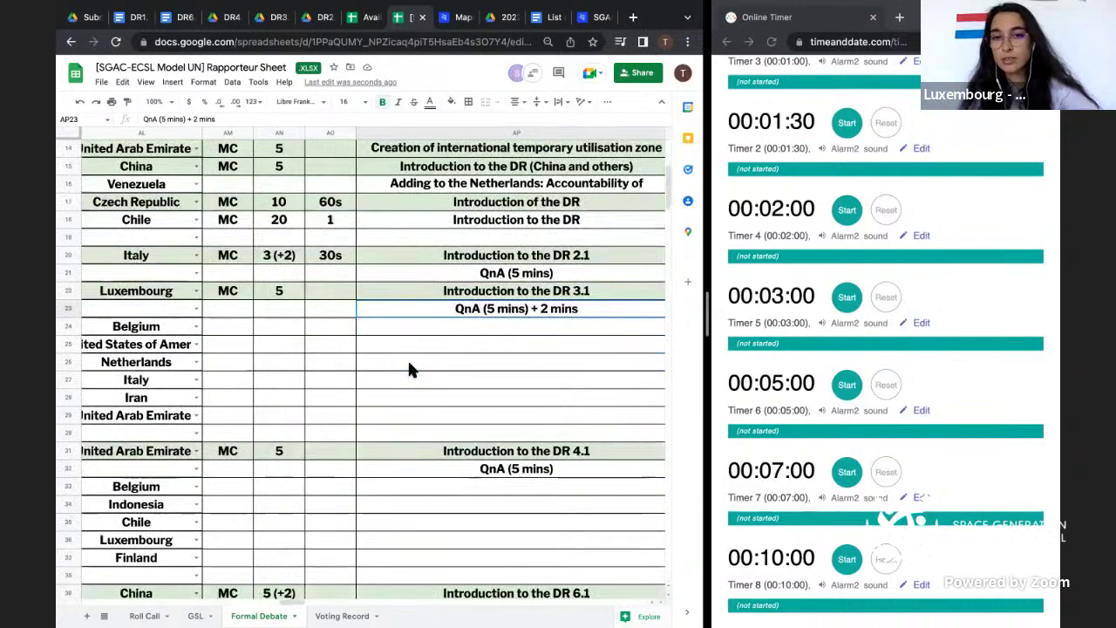
scroll(414, 385, "down", 1)
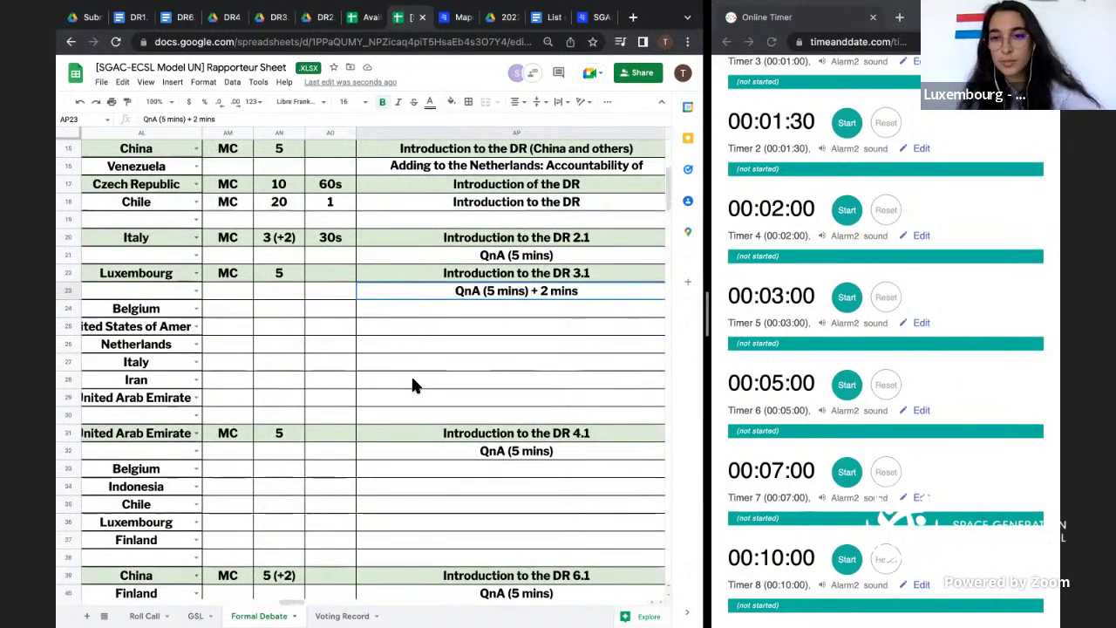
scroll(414, 386, "up", 2)
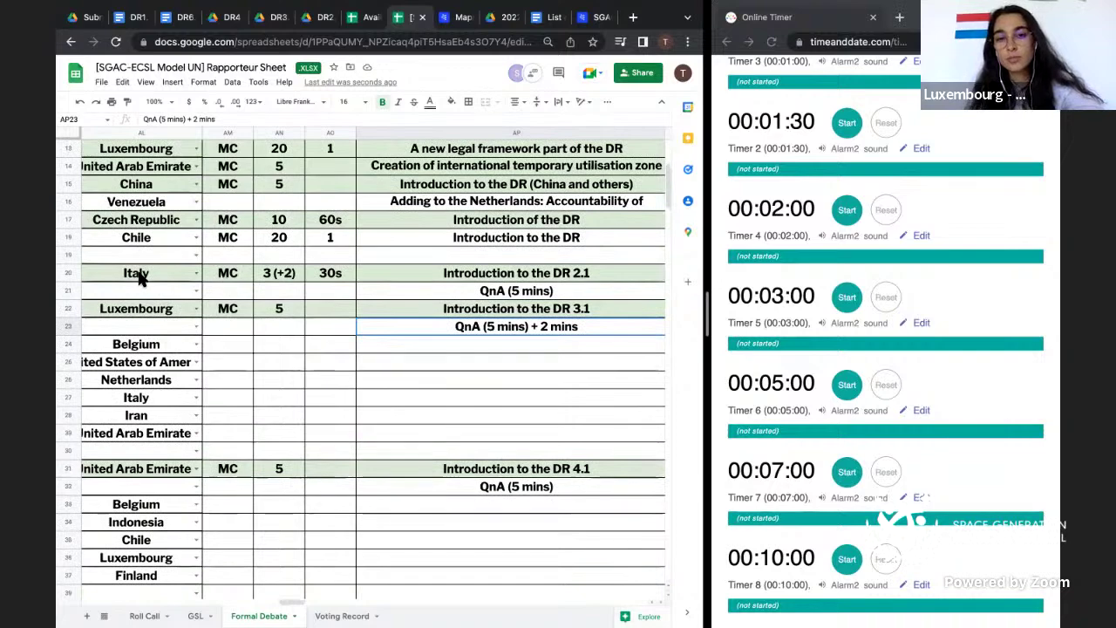
scroll(167, 263, "up", 2)
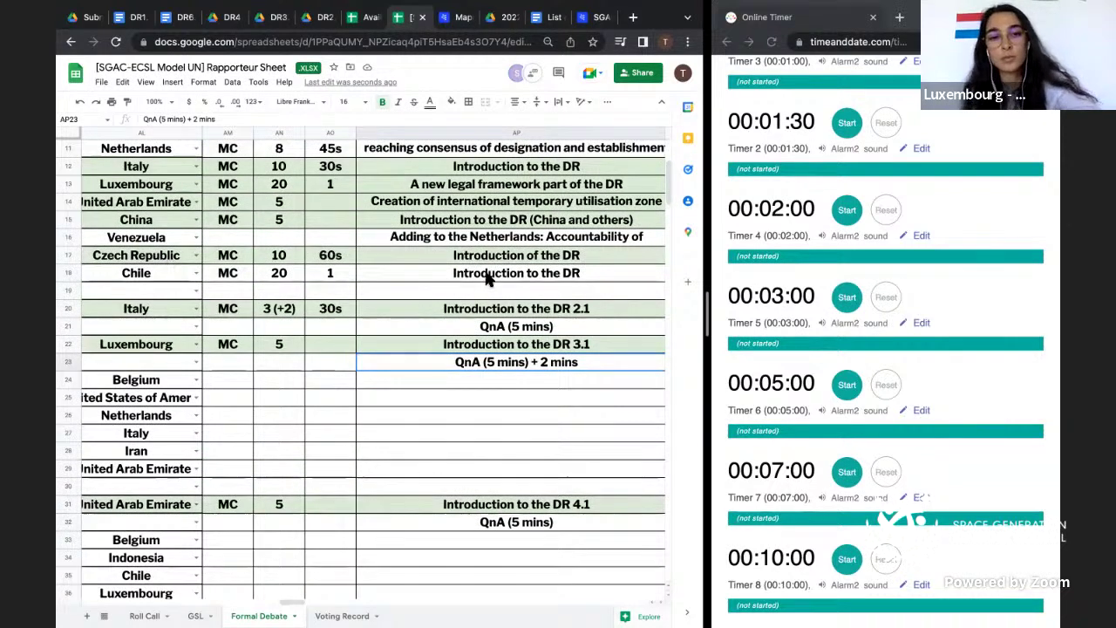
left_click_drag(520, 275, 127, 276)
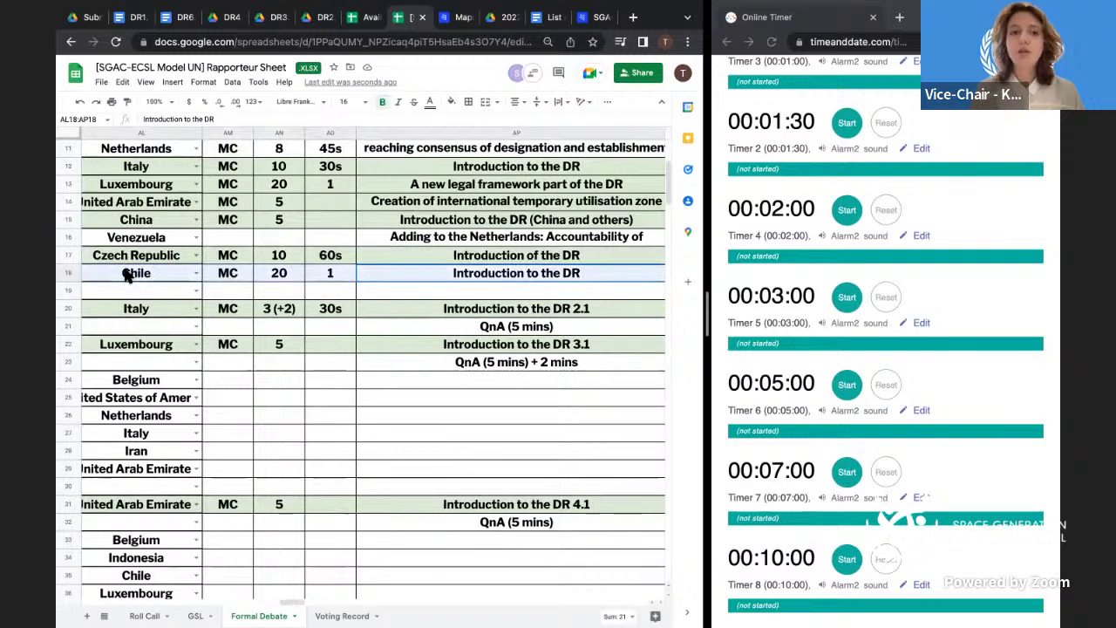
key("Delete")
left_click(307, 310)
- Choose Luxembourg as the proposer in row 56, below the Netherlands entry
scroll(305, 314, "up", 1)
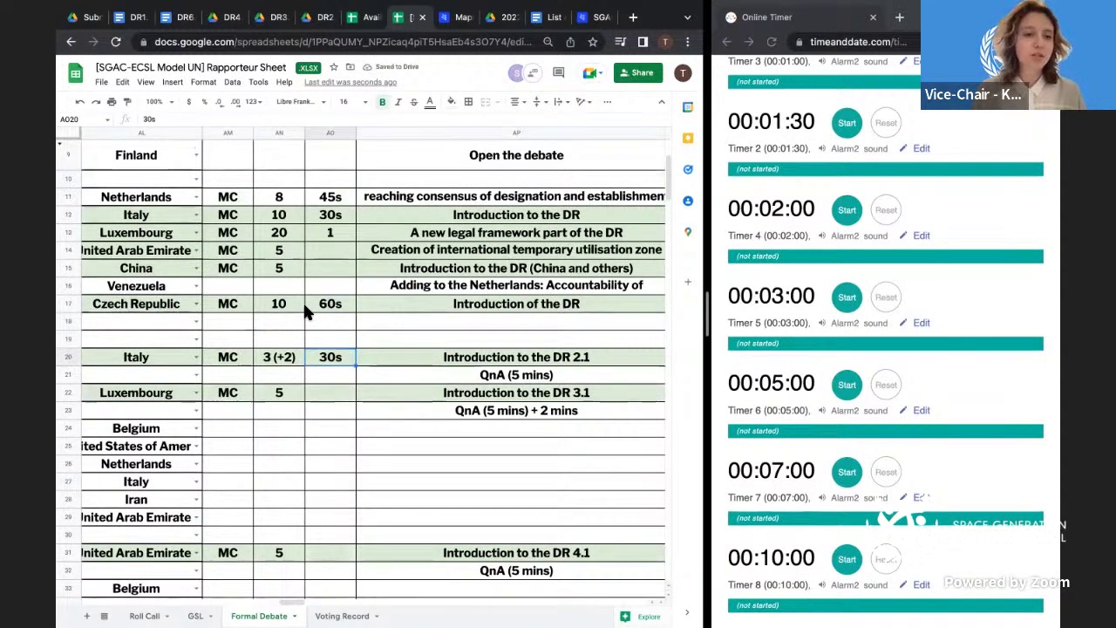
scroll(305, 311, "down", 1)
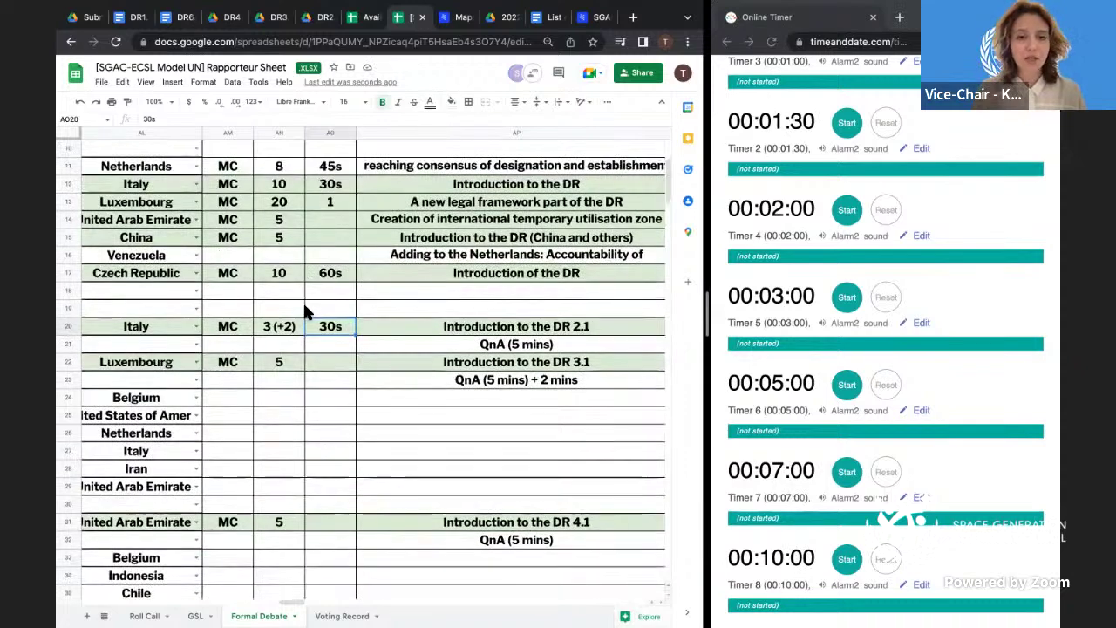
scroll(181, 243, "down", 10)
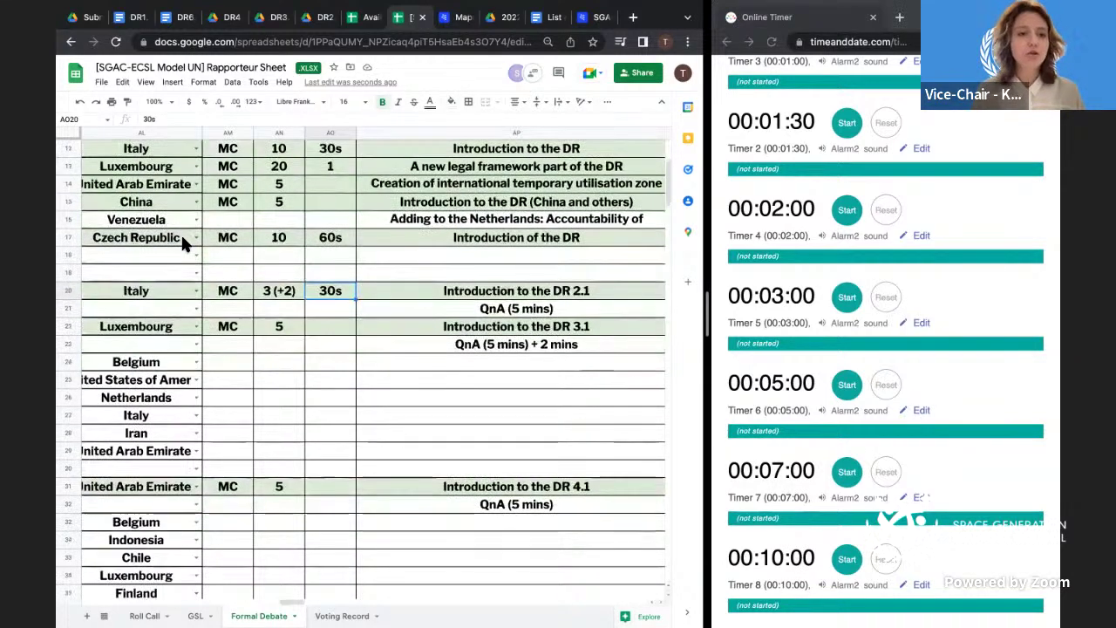
scroll(181, 244, "down", 8)
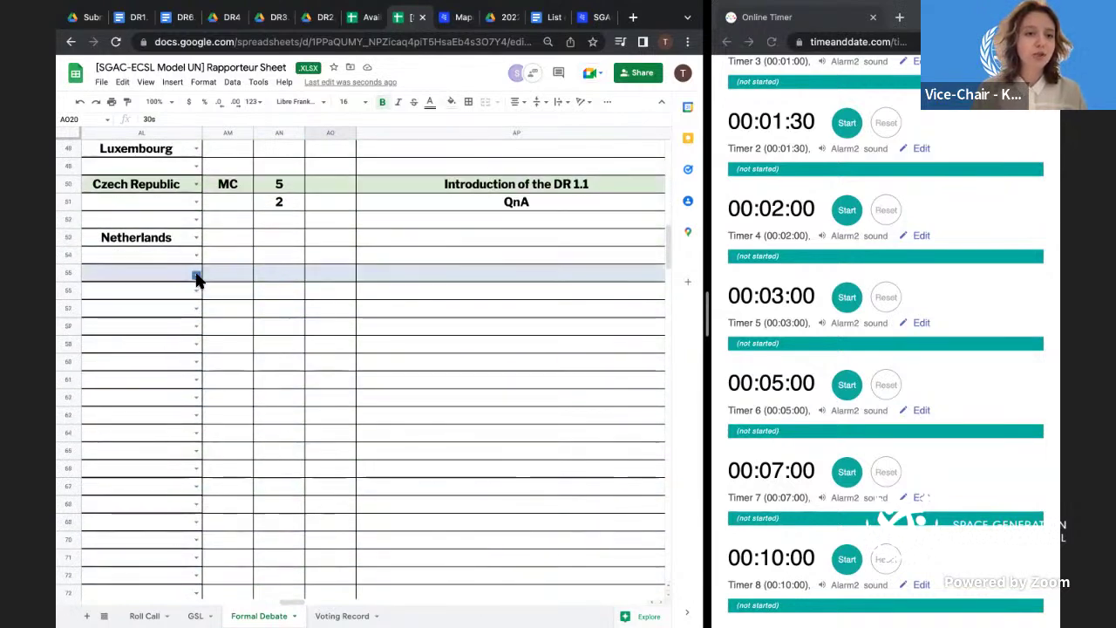
left_click(196, 289)
type("lux")
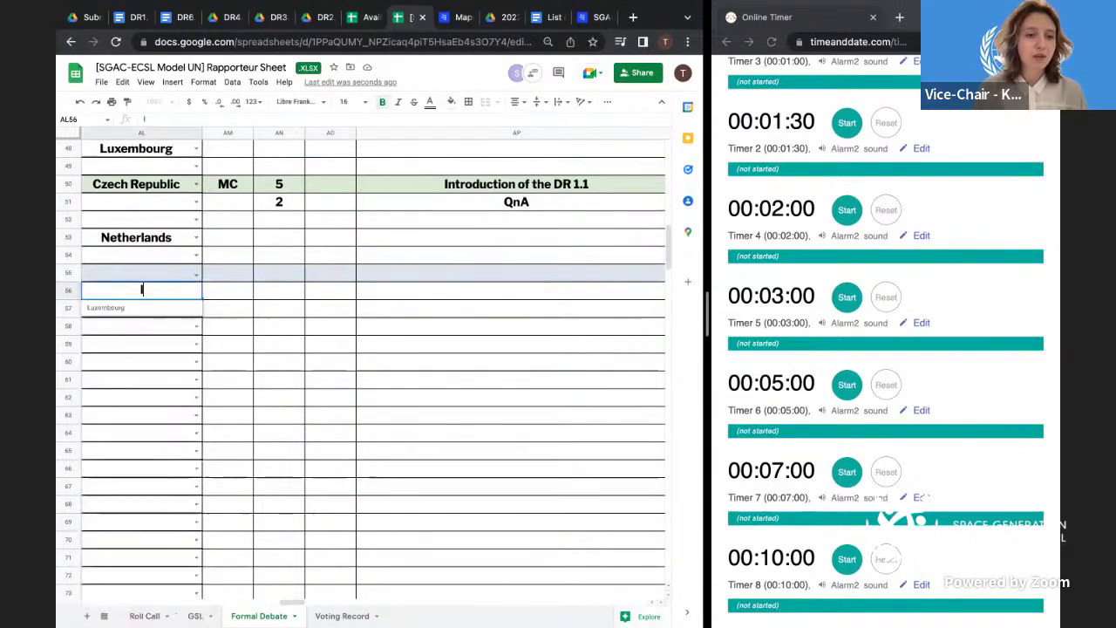
left_click(152, 310)
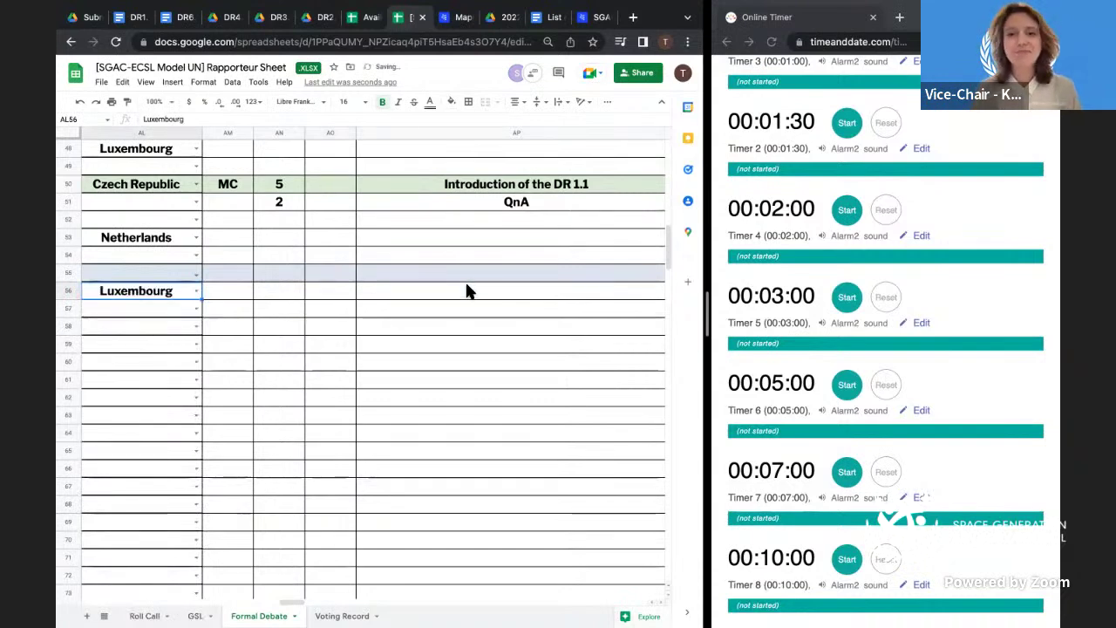
- Enter "Extension of QnA time of the DR" as the topic of Luxembourg's proposal in row 56
left_click(466, 288)
type("Extensi")
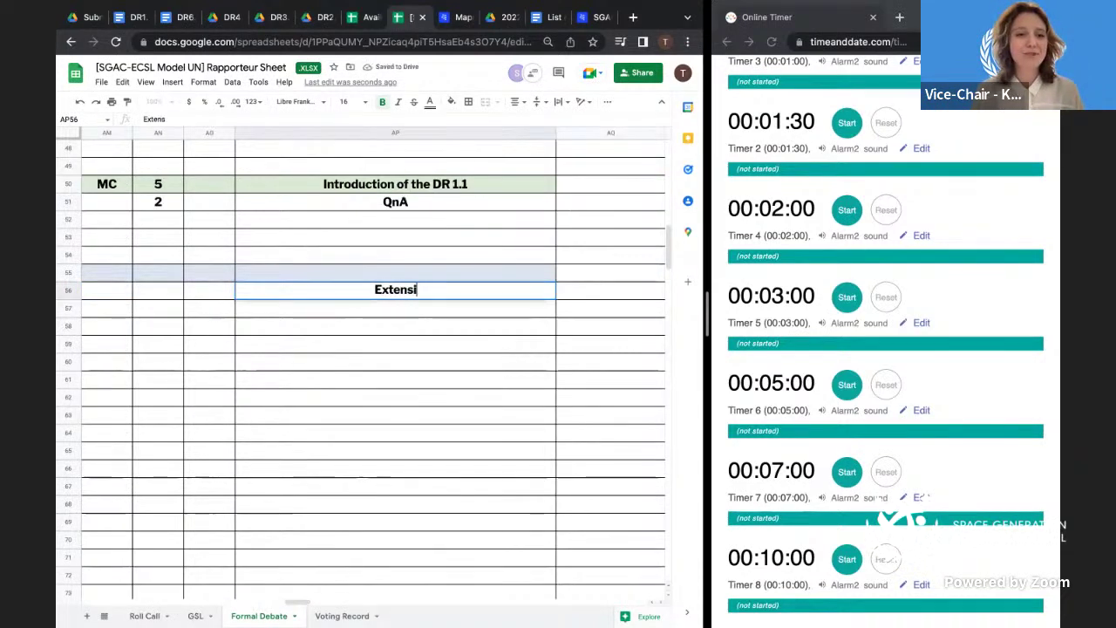
type("on of Qn")
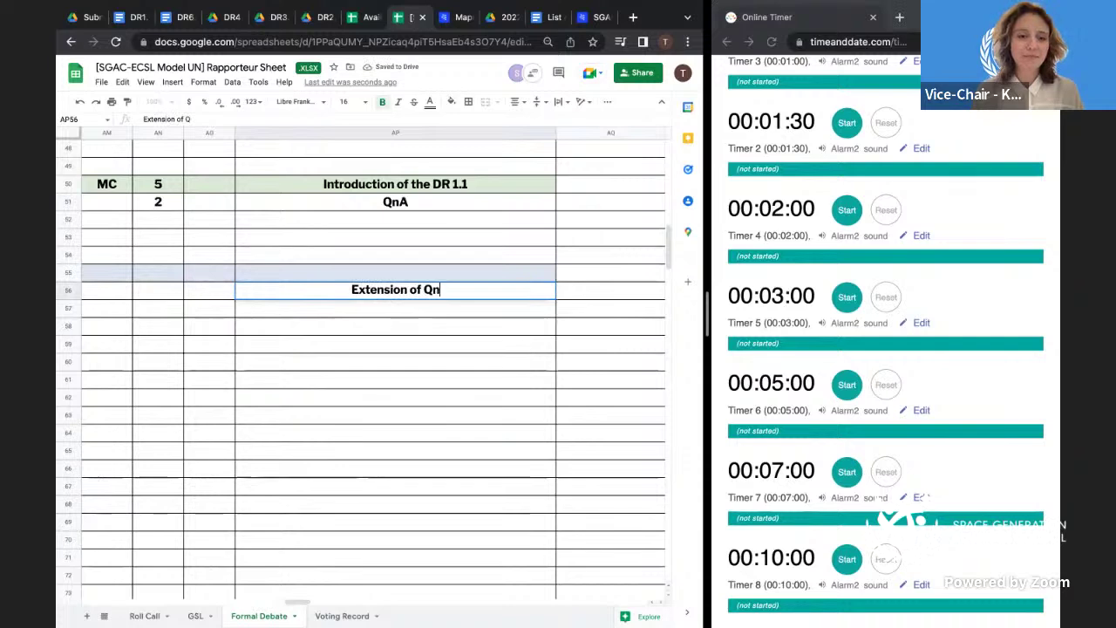
type("A time")
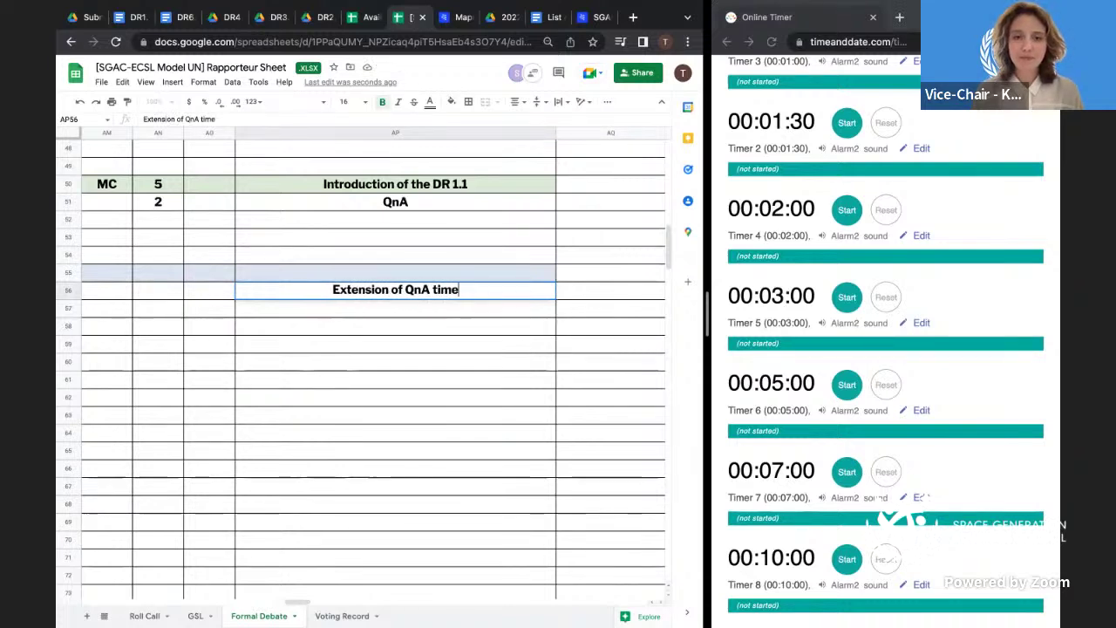
type(" of the ")
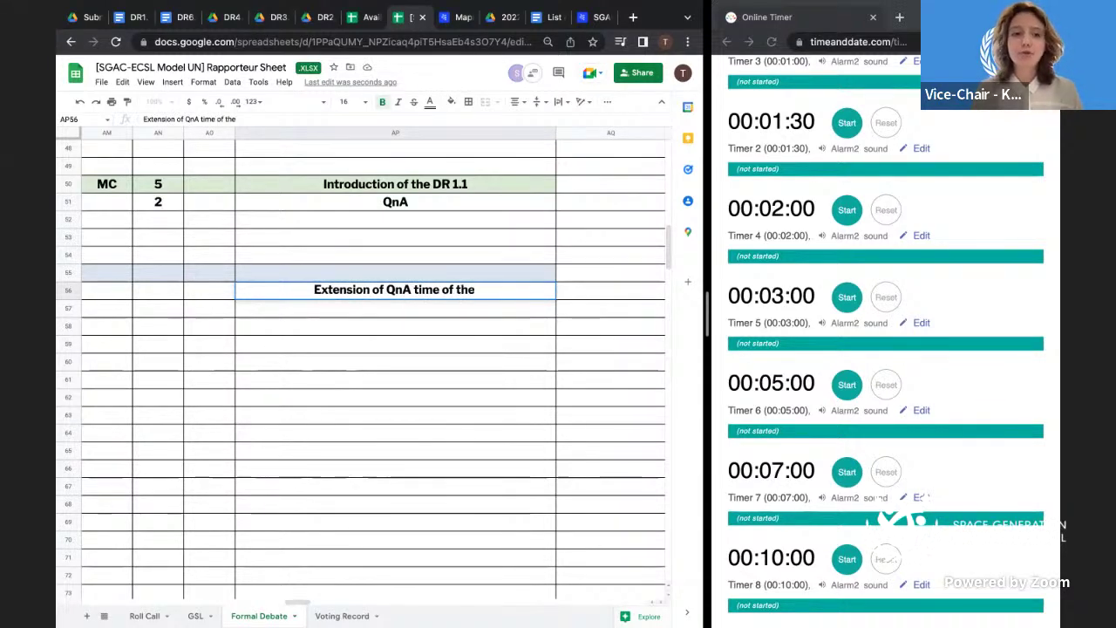
type("DR")
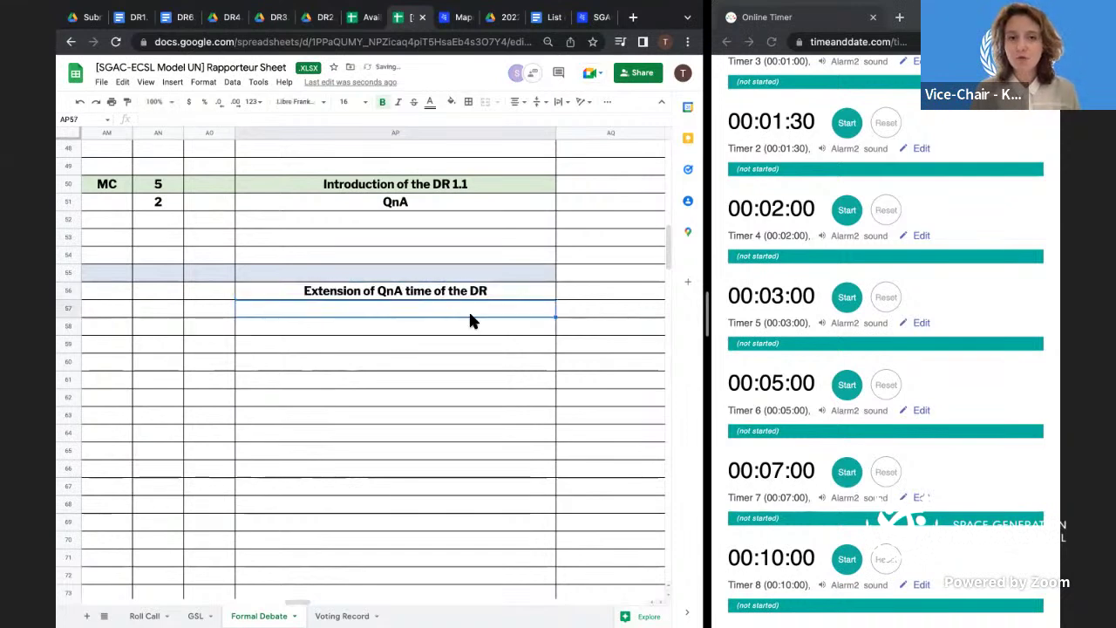
- Set the caucus to MC and the TT to 5 for Luxembourg's proposal in row 56, leaving ST blank
scroll(468, 320, "left", 5)
left_click(219, 291)
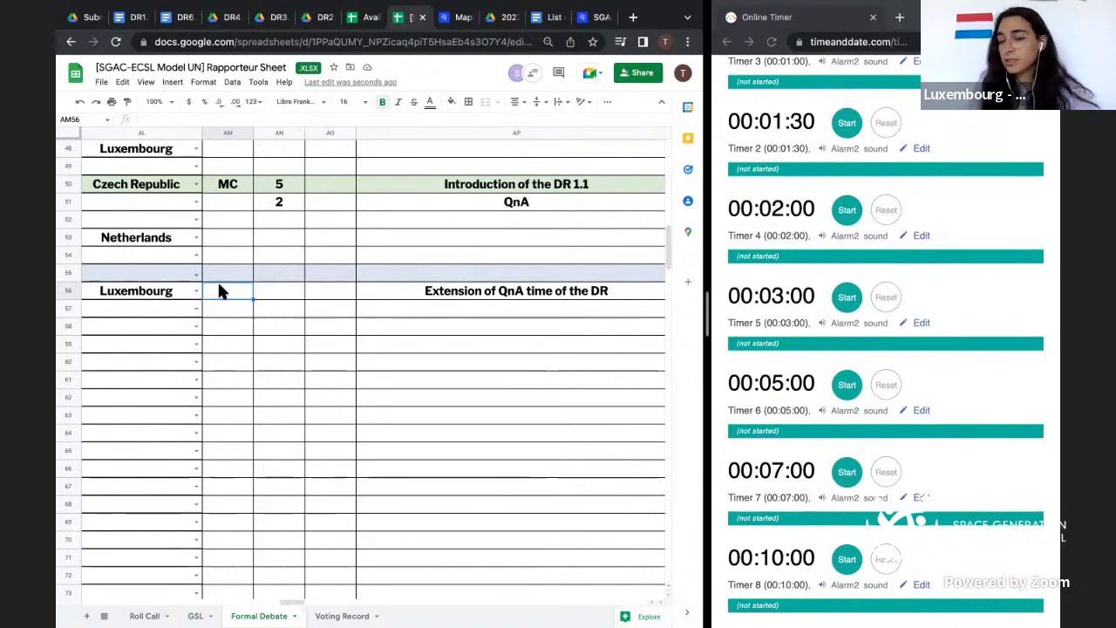
type("MC")
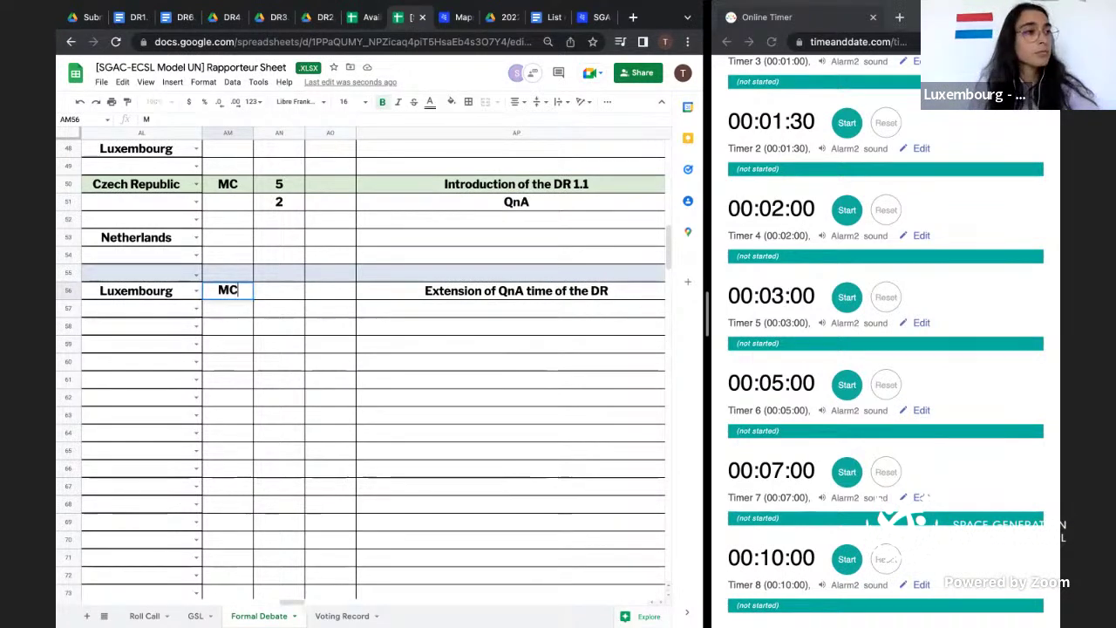
left_click(268, 299)
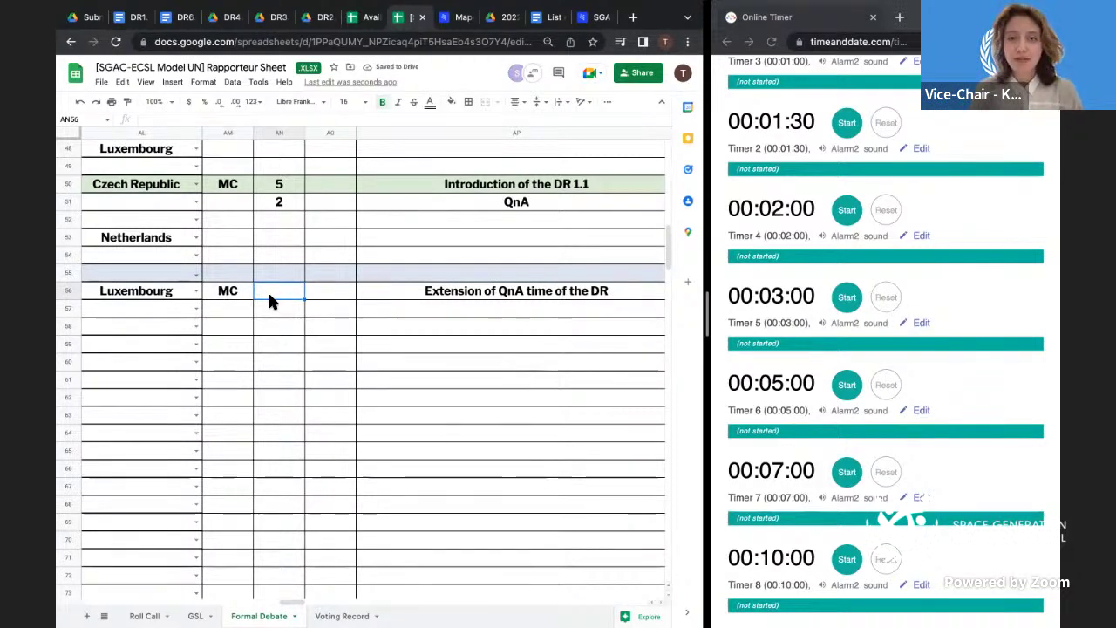
type("5")
key("Tab")
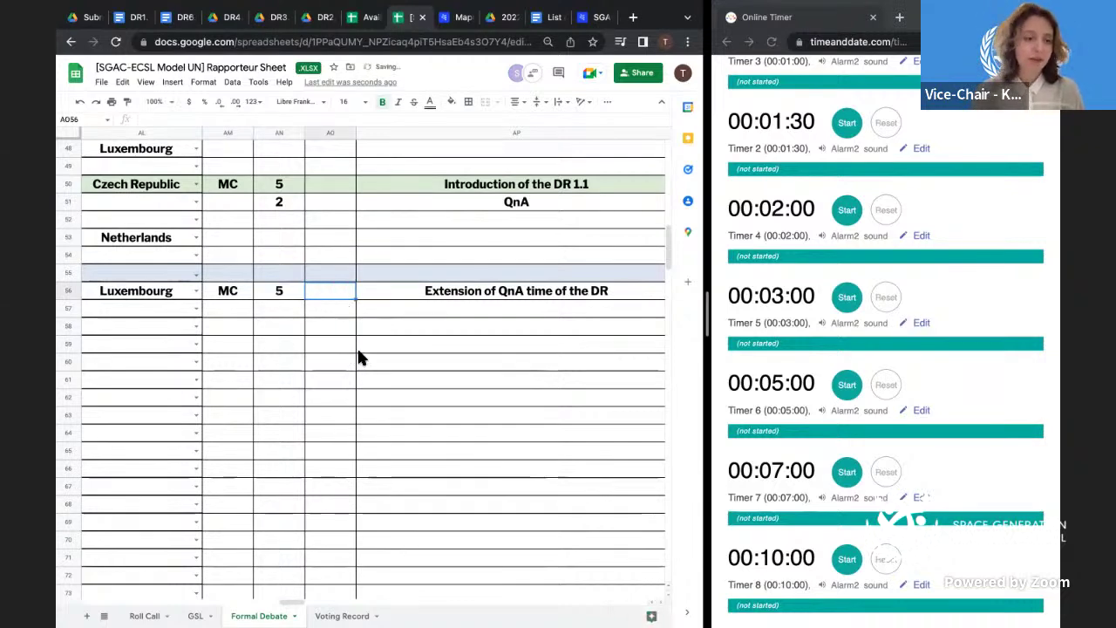
scroll(359, 359, "down", 1)
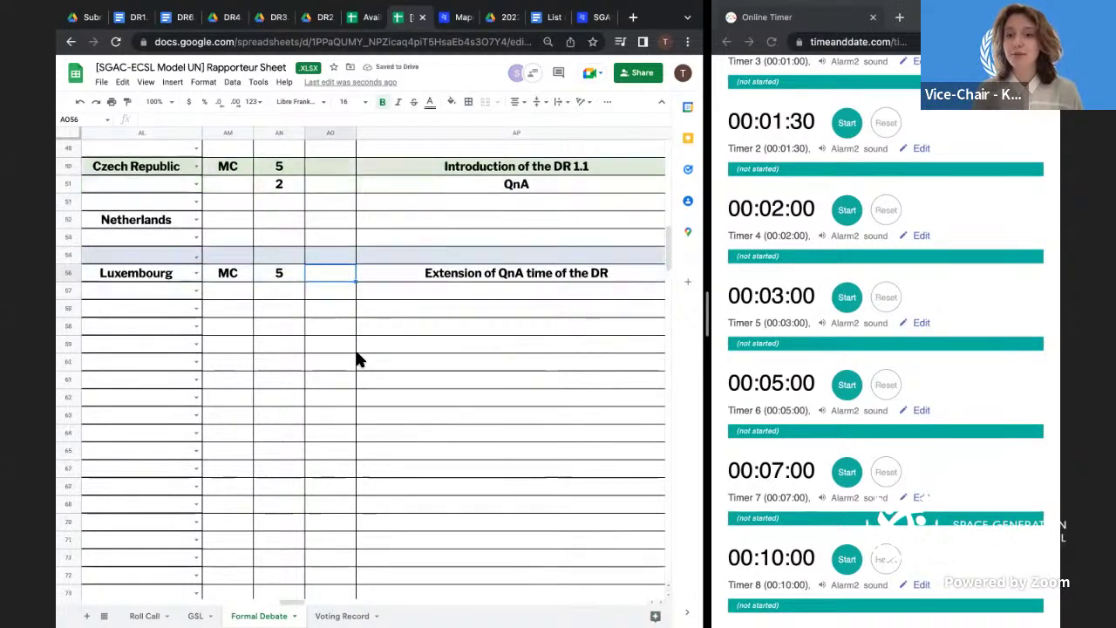
double_click(336, 273)
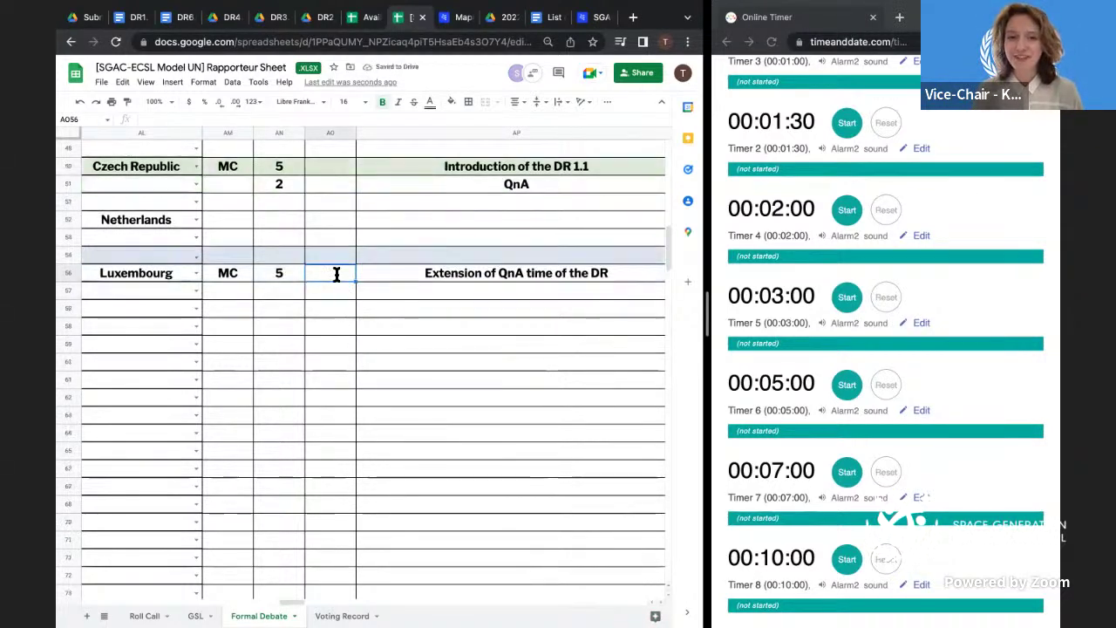
left_click(361, 310)
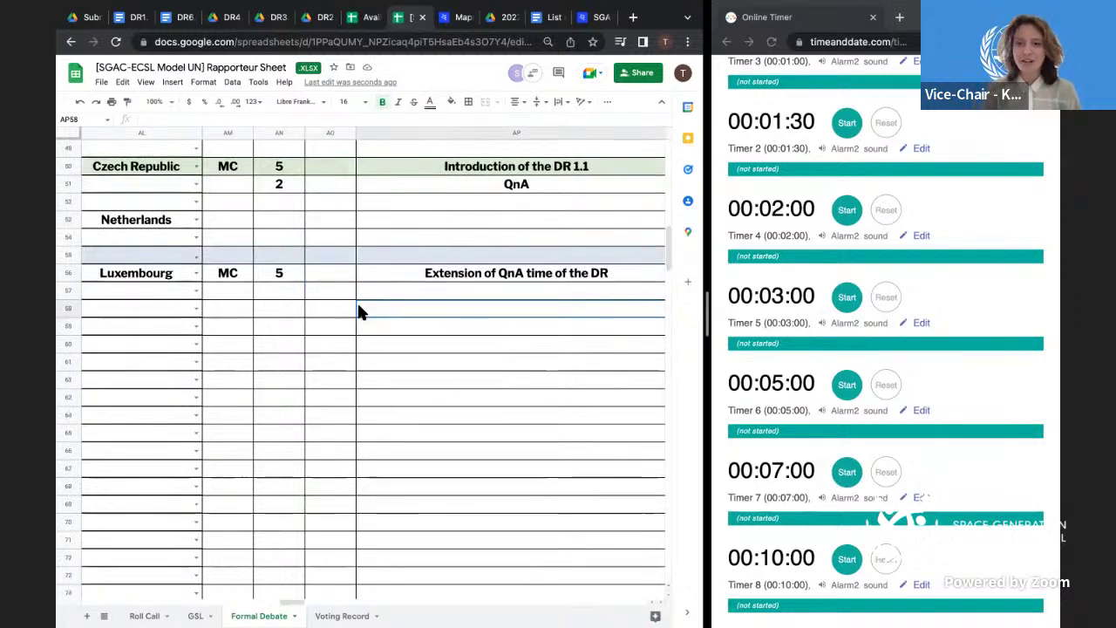
left_click(133, 256)
scroll(454, 113, "right", 2)
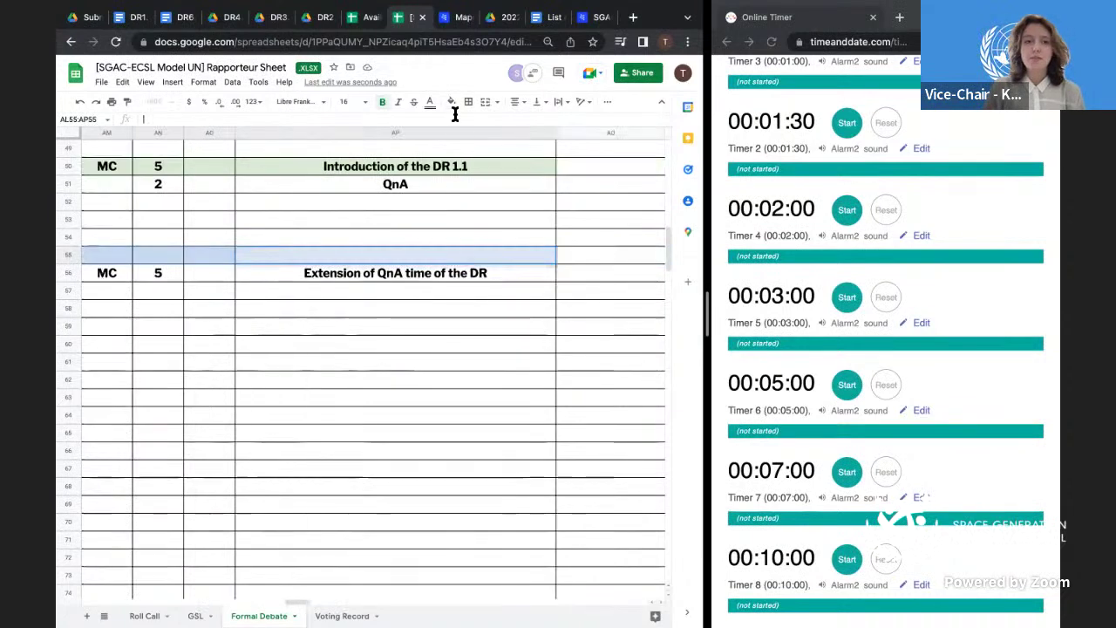
left_click(433, 295)
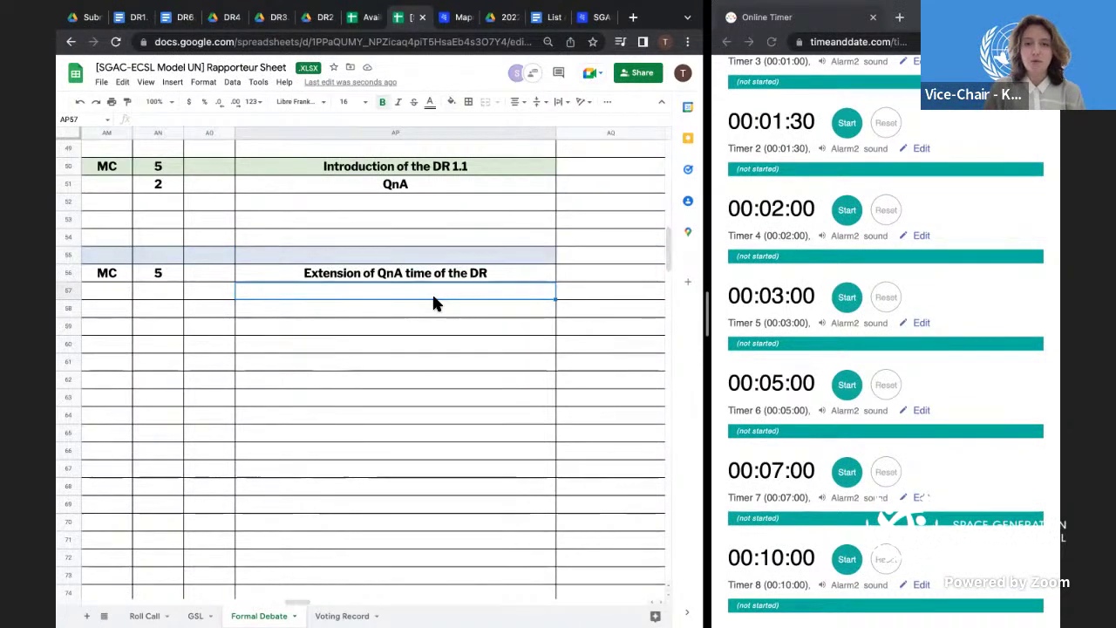
scroll(436, 301, "left", 2)
scroll(433, 296, "left", 2)
scroll(434, 301, "right", 2)
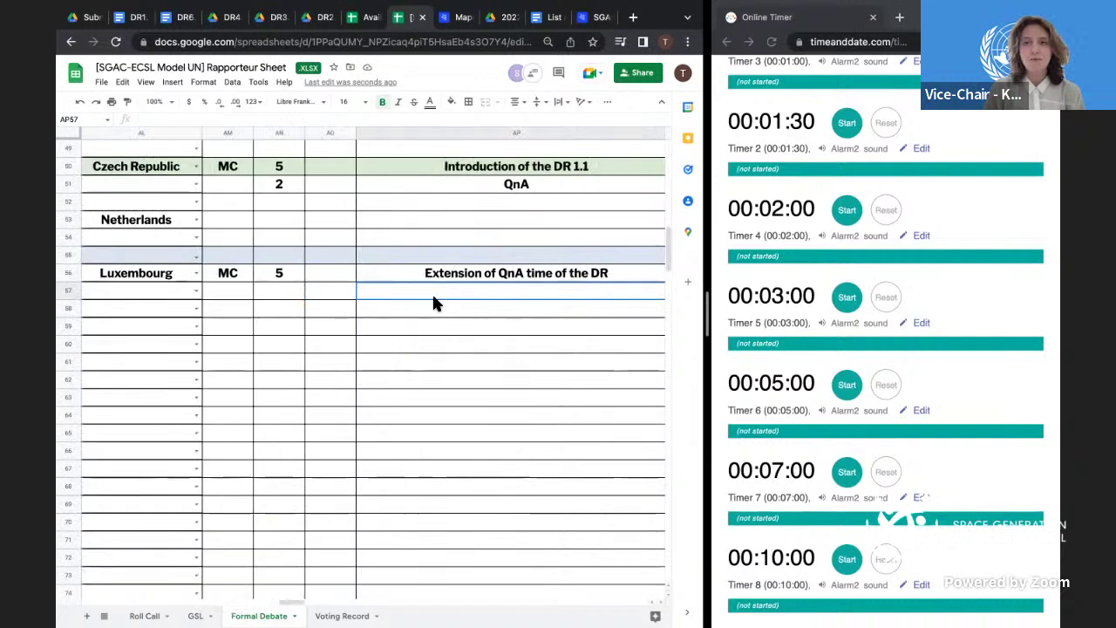
- List Japan, Italy and Luxembourg in the proposer column in rows 58 to 60, below the QnA extension proposal
left_click(195, 309)
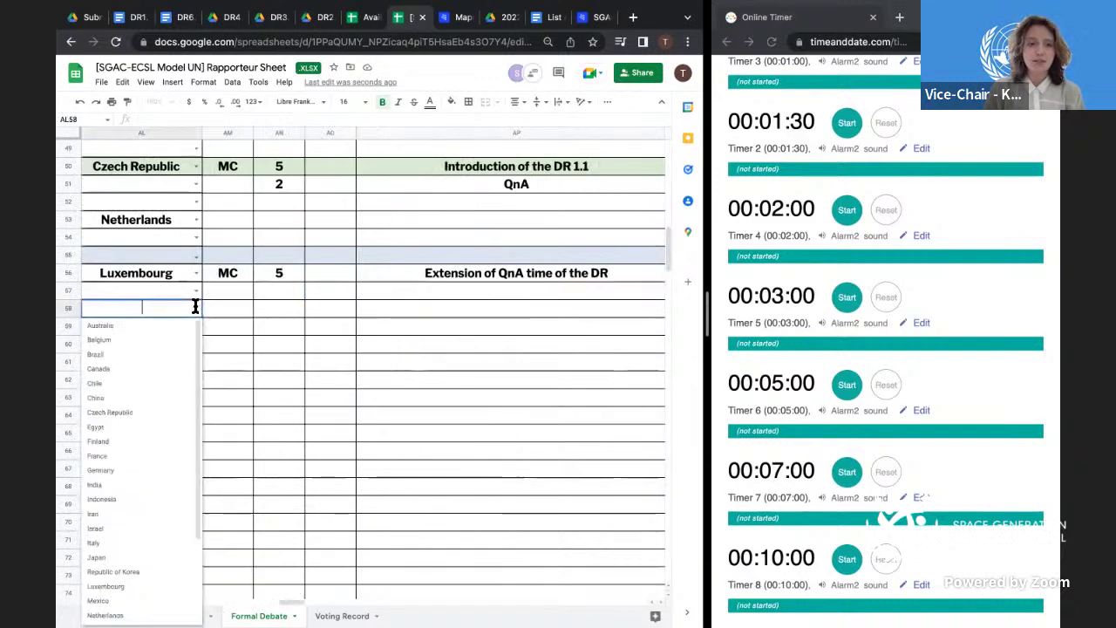
type("ja")
left_click(179, 325)
left_click(174, 324)
type("ita")
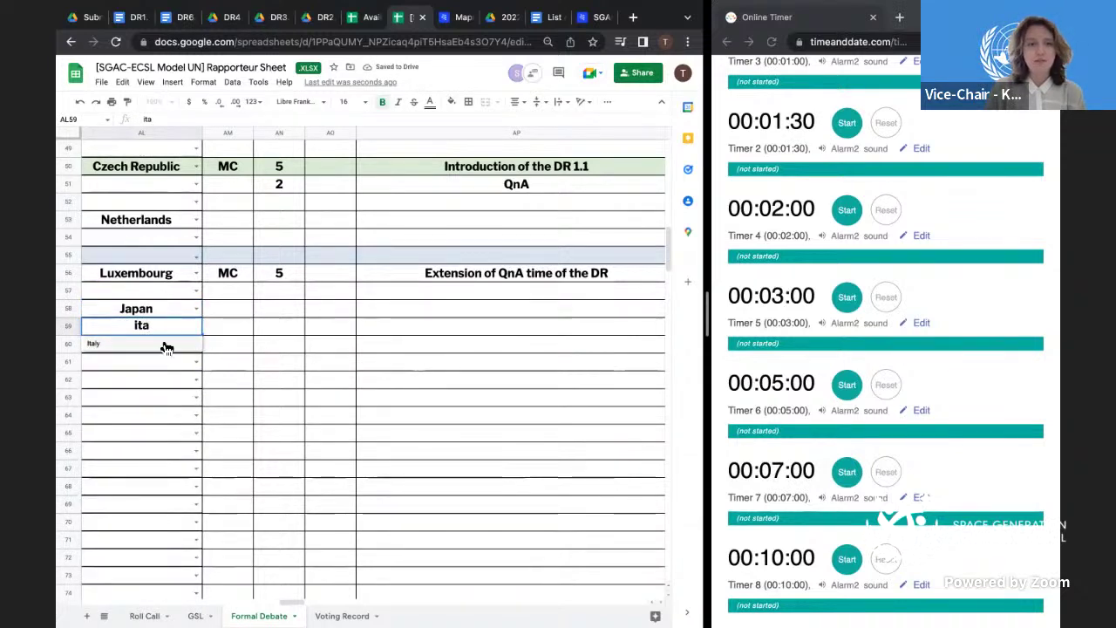
left_click(185, 345)
left_click(197, 343)
type("lux")
left_click(196, 363)
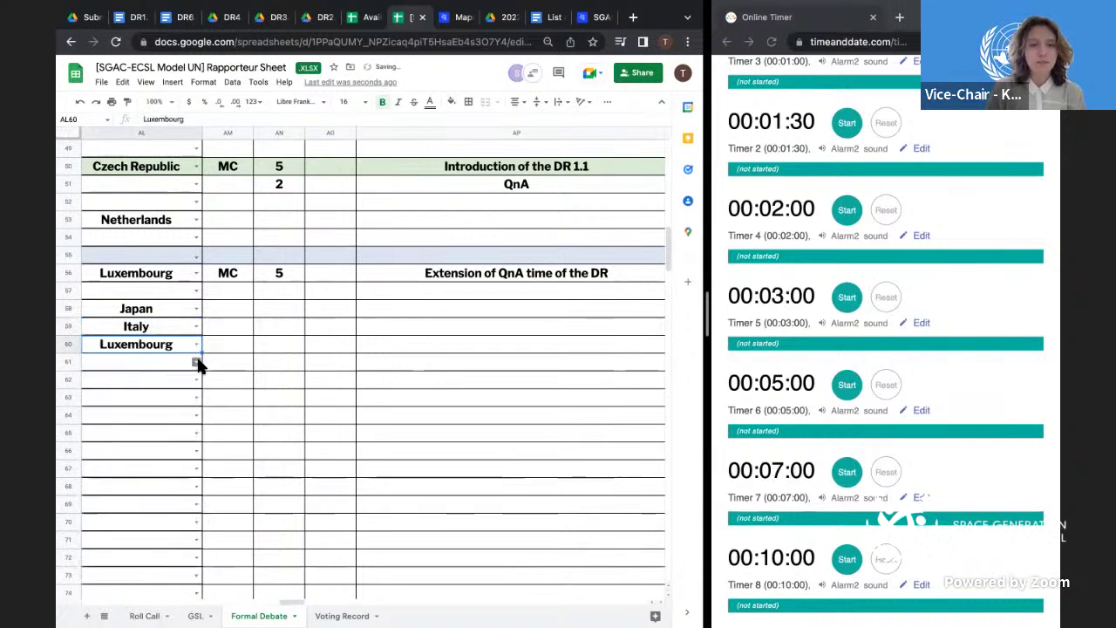
- Add United States of America in row 61 and Germany in row 62 to the countries listed below Luxembourg
left_click(197, 362)
type("un")
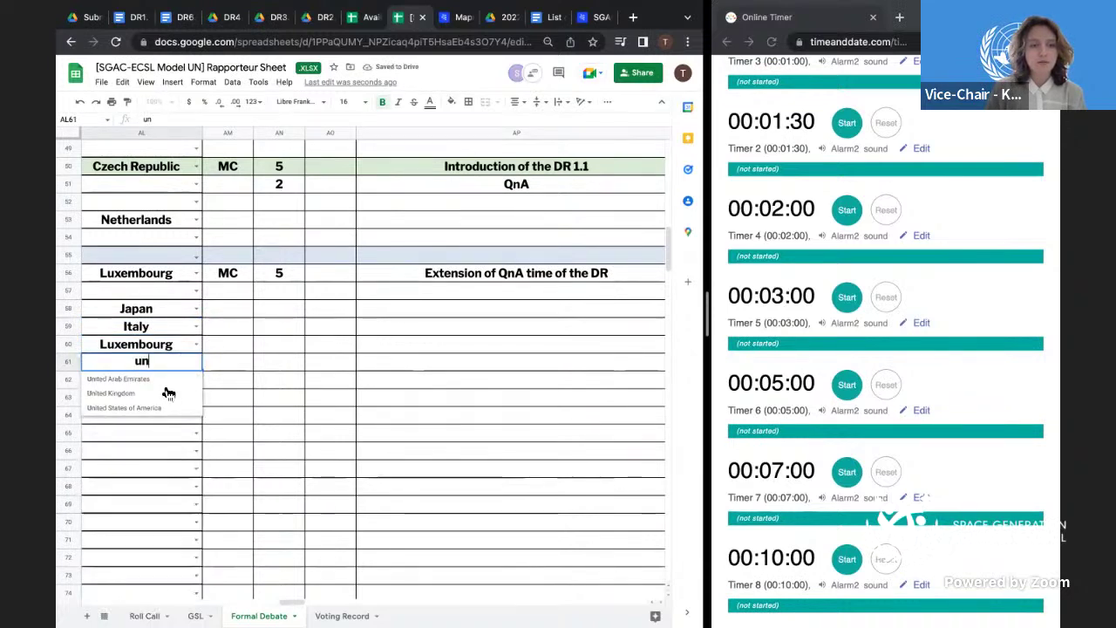
left_click(166, 408)
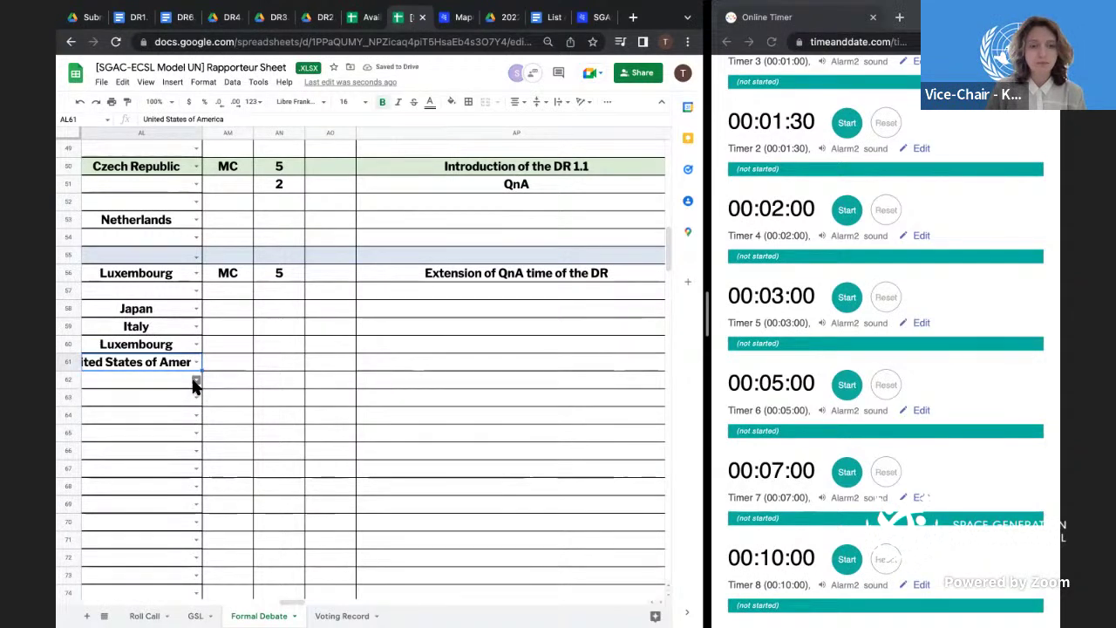
left_click(193, 384)
type("ger")
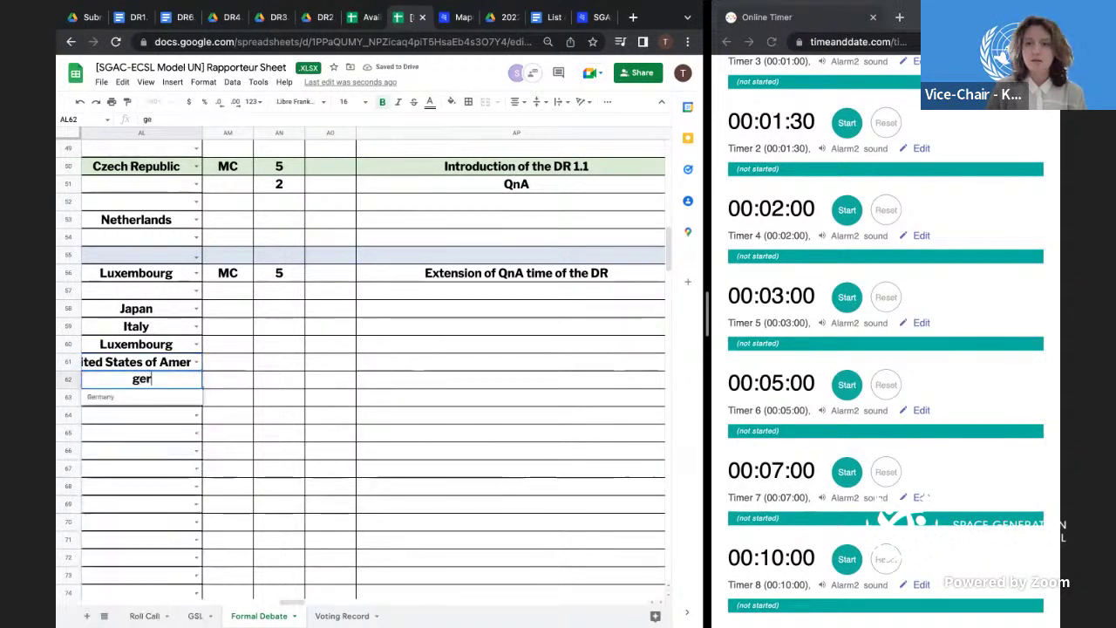
left_click(170, 394)
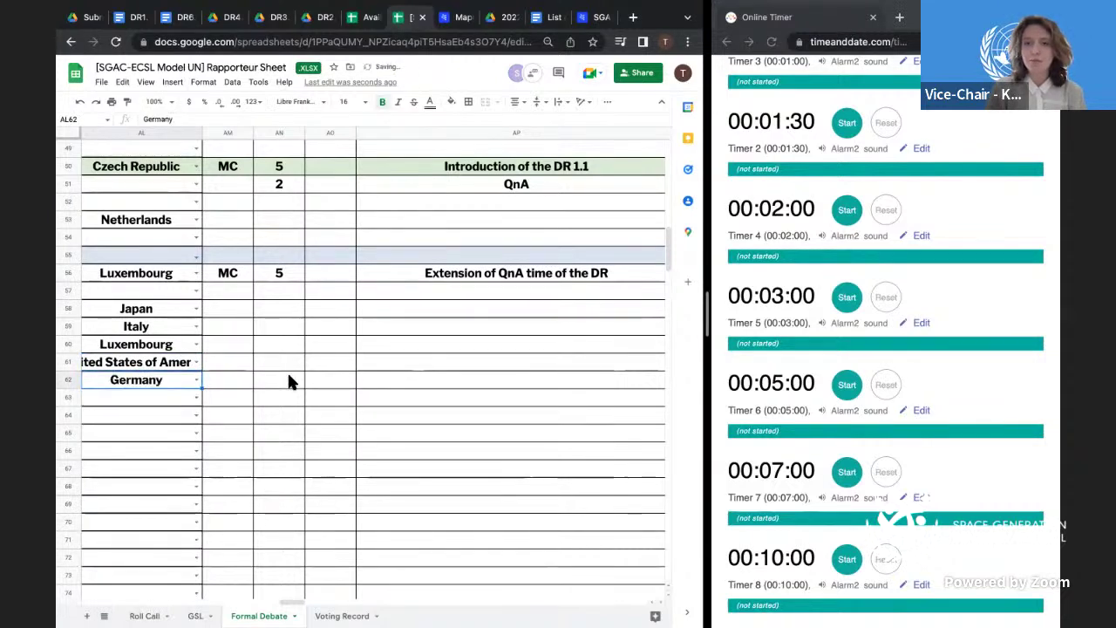
- Fill Luxembourg's proposal in row 56 light green, from the proposer column through the topic column
left_click(239, 324)
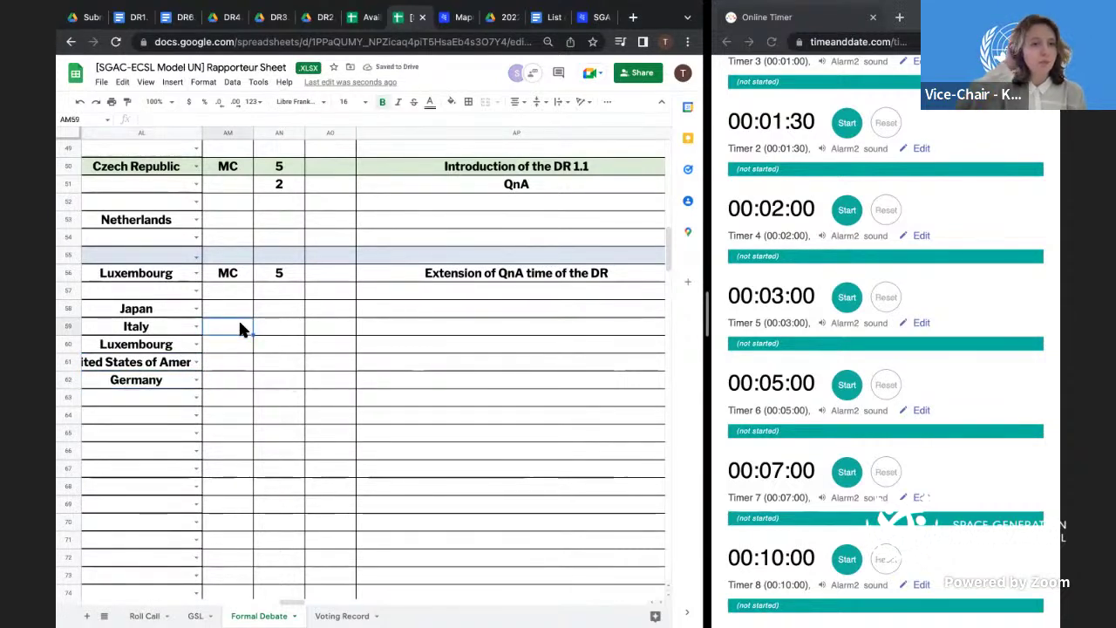
scroll(239, 326, "down", 1)
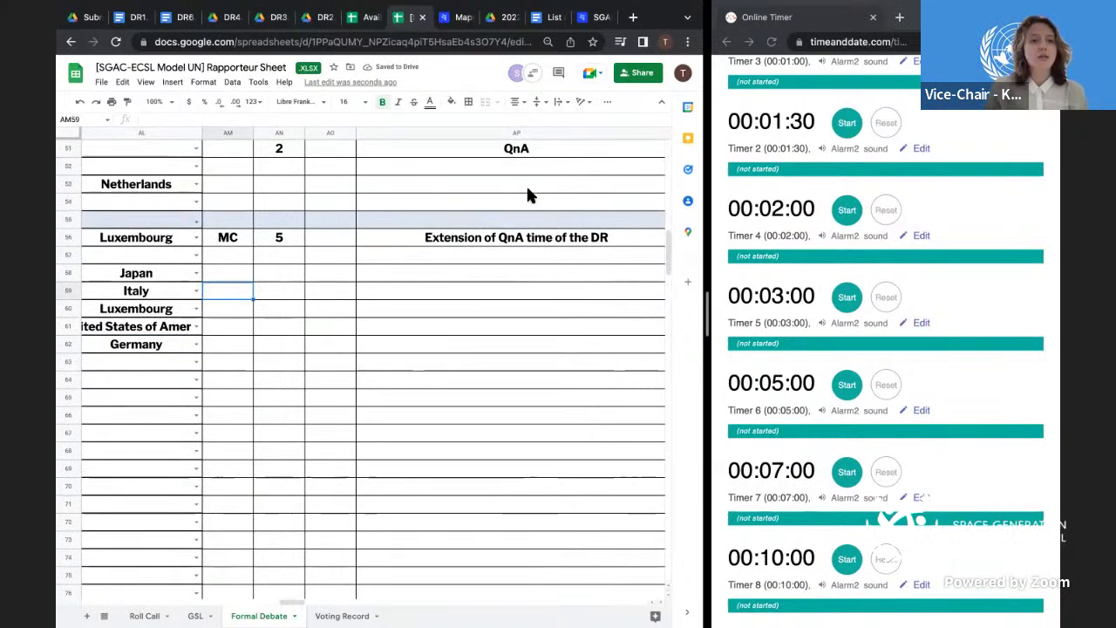
left_click_drag(145, 239, 441, 241)
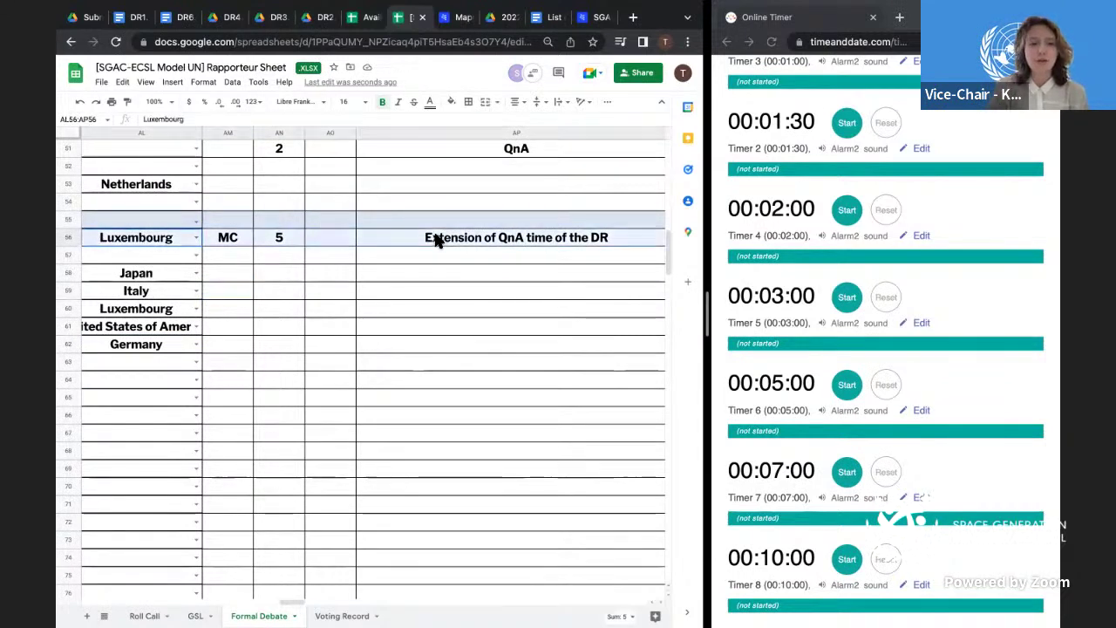
left_click(452, 102)
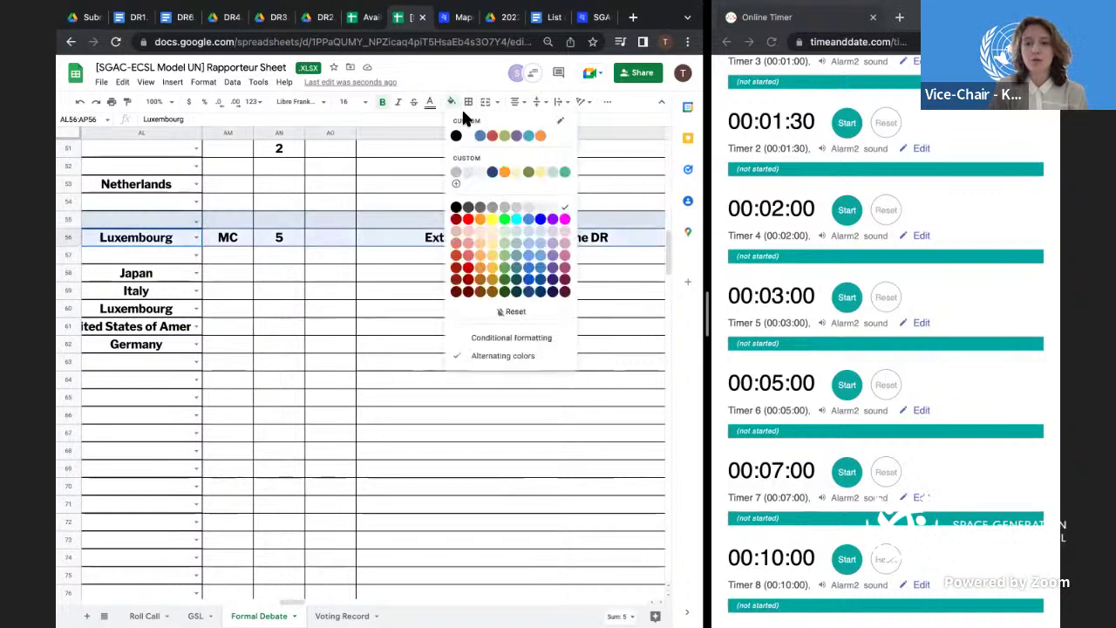
left_click(506, 234)
left_click(453, 270)
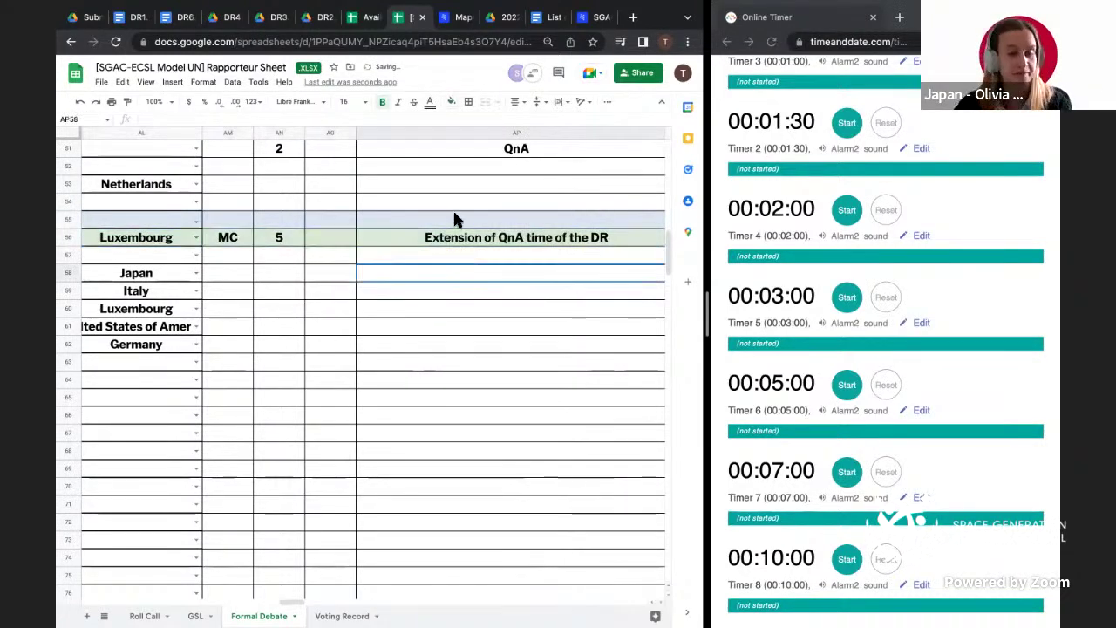
- Change the fill of the empty row 55 above Luxembourg's proposal from blue to white
left_click_drag(234, 220, 174, 219)
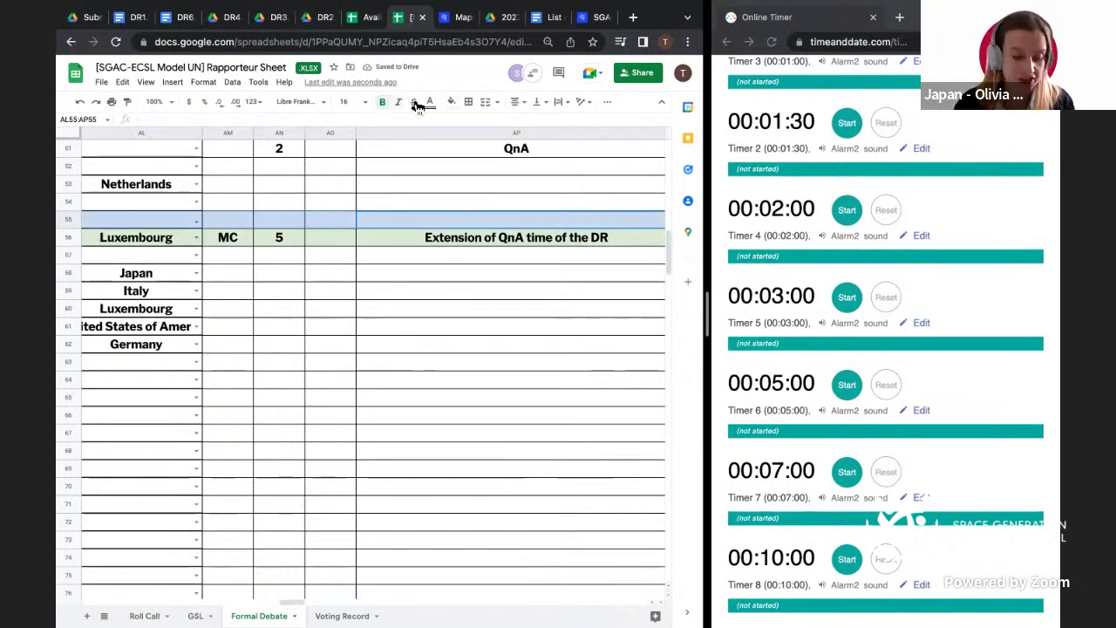
left_click(452, 102)
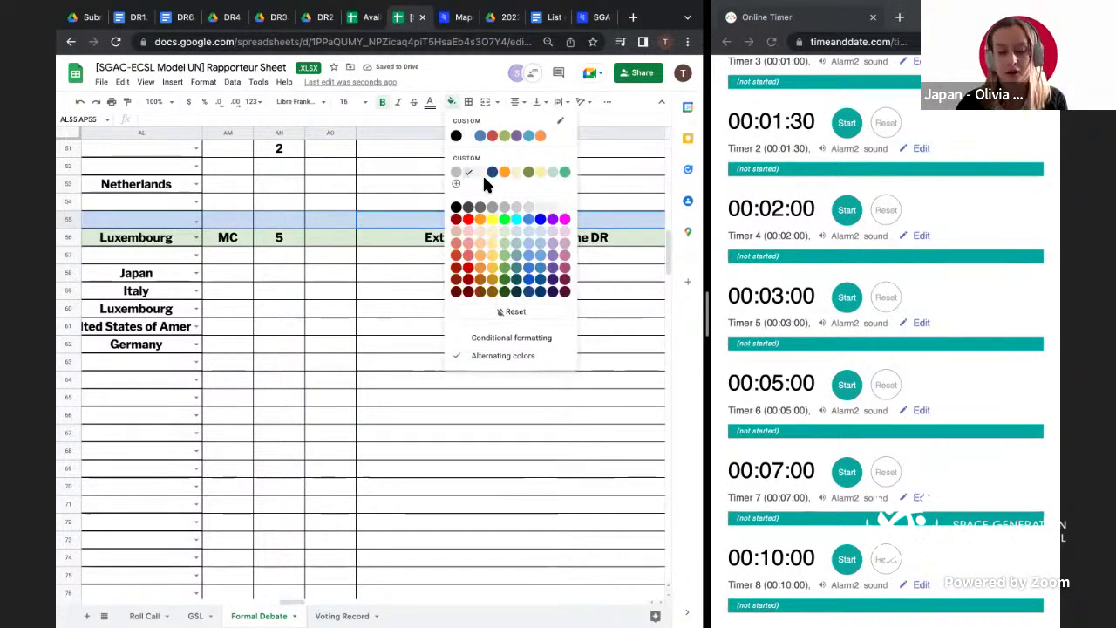
left_click(446, 395)
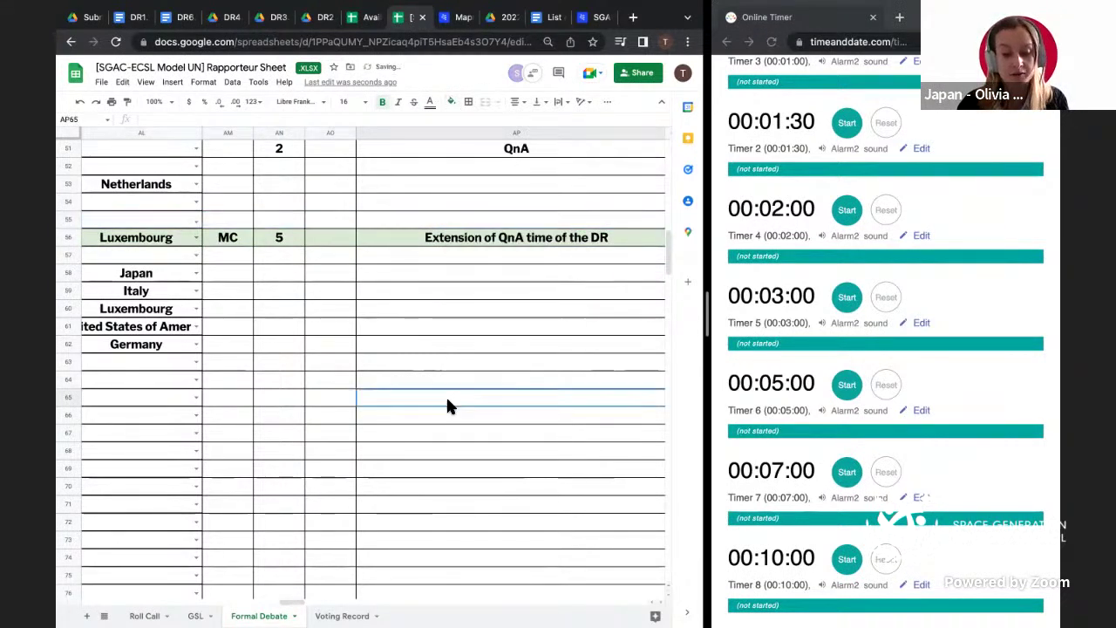
- Bring the five-minute timer, Timer 6, into view in the Online Timer window
scroll(445, 395, "down", 1)
scroll(446, 407, "down", 1)
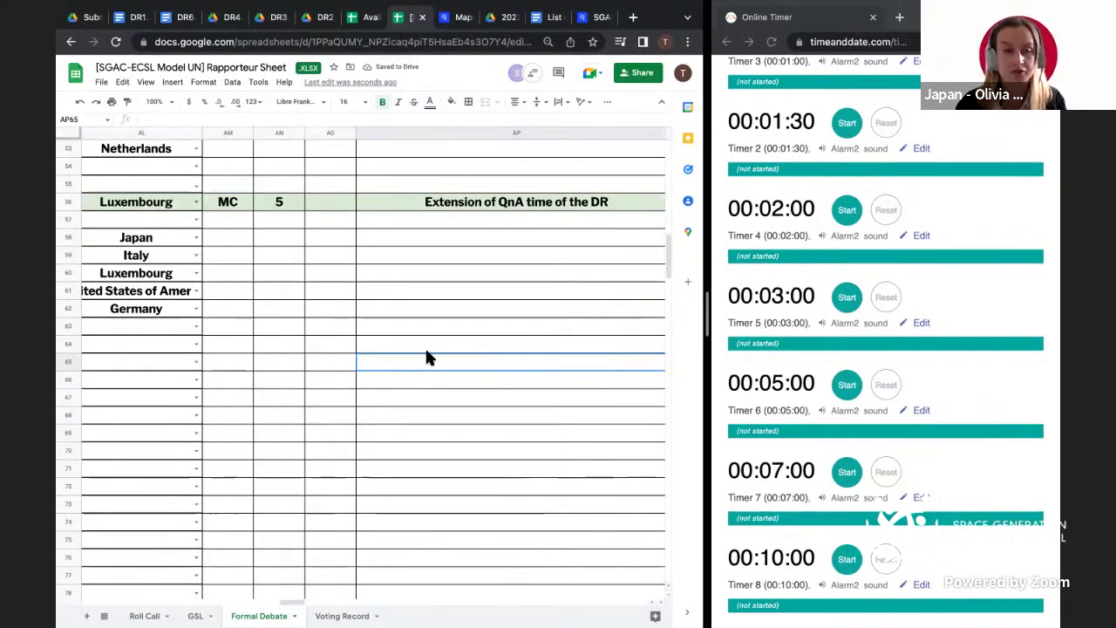
scroll(427, 357, "up", 1)
scroll(751, 253, "up", 1)
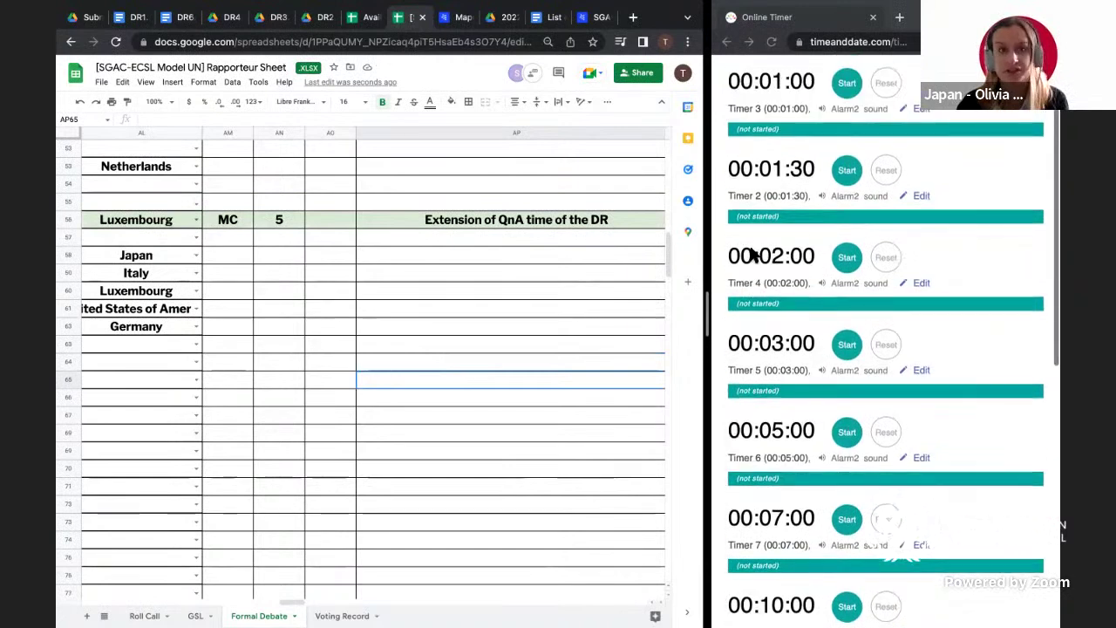
scroll(751, 253, "down", 3)
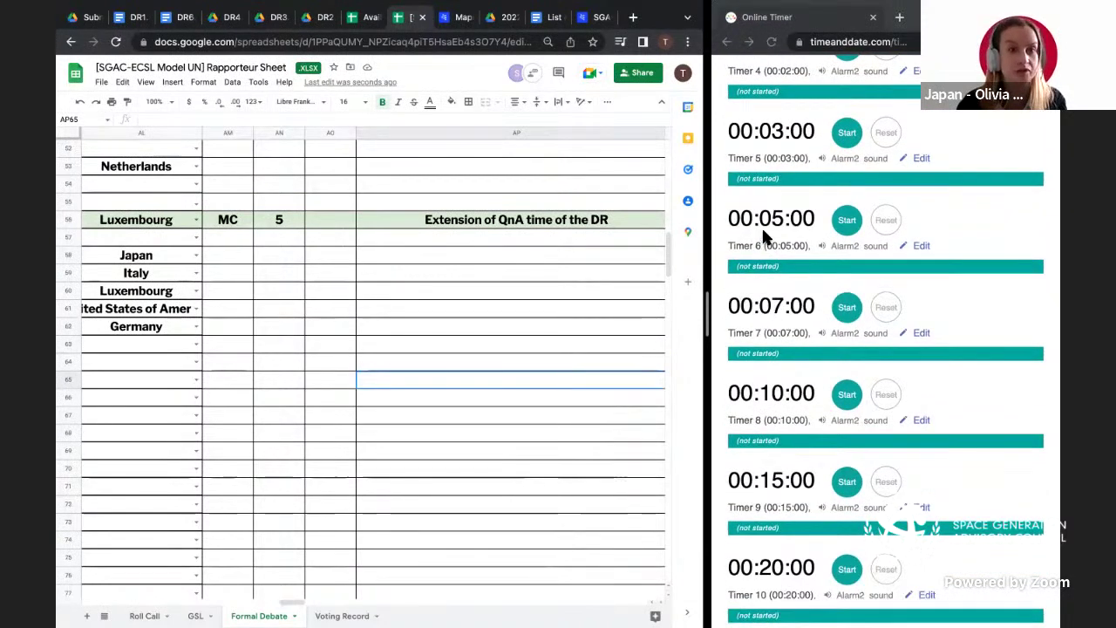
left_click(763, 219)
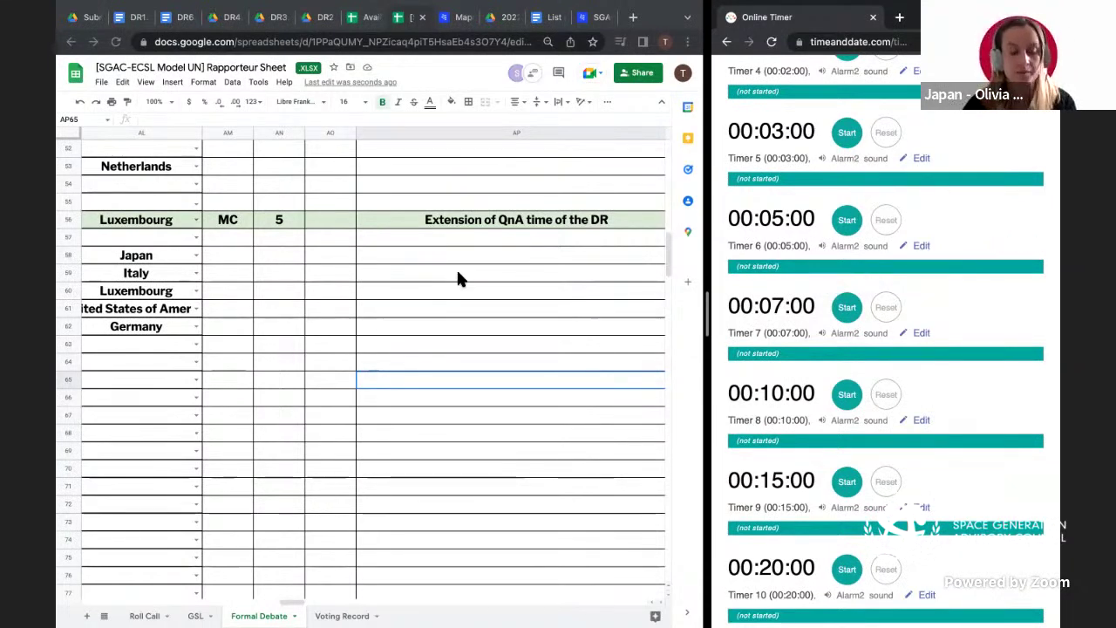
- Check the earlier DR introductions and complete the row 56 topic as "Extension of QnA time of the DR 3.1"
scroll(458, 278, "up", 1)
scroll(459, 278, "up", 3)
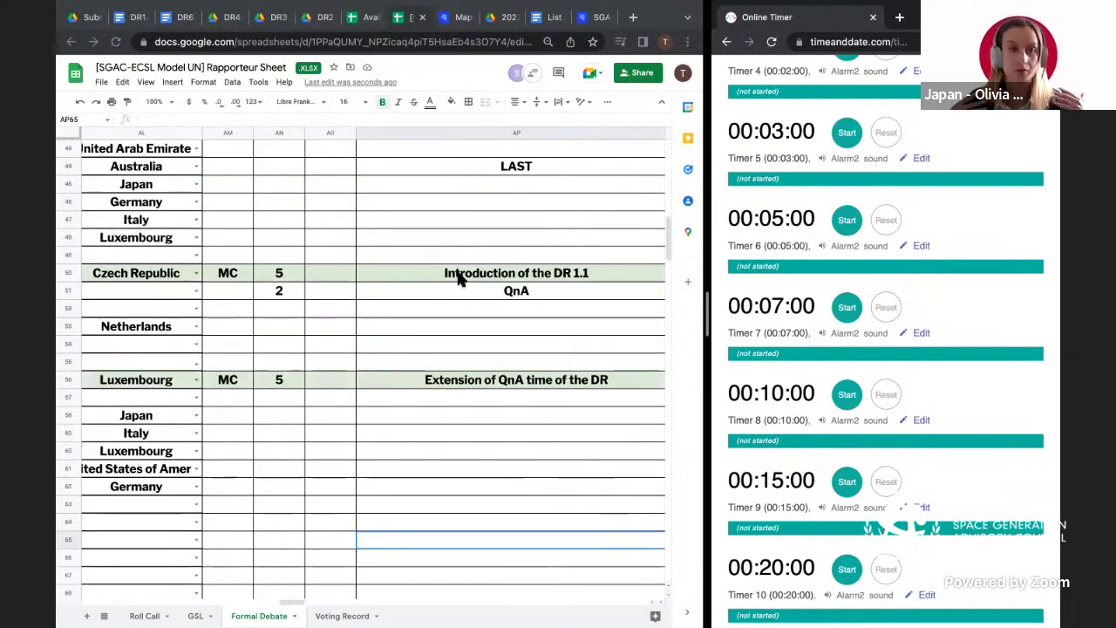
scroll(458, 278, "up", 4)
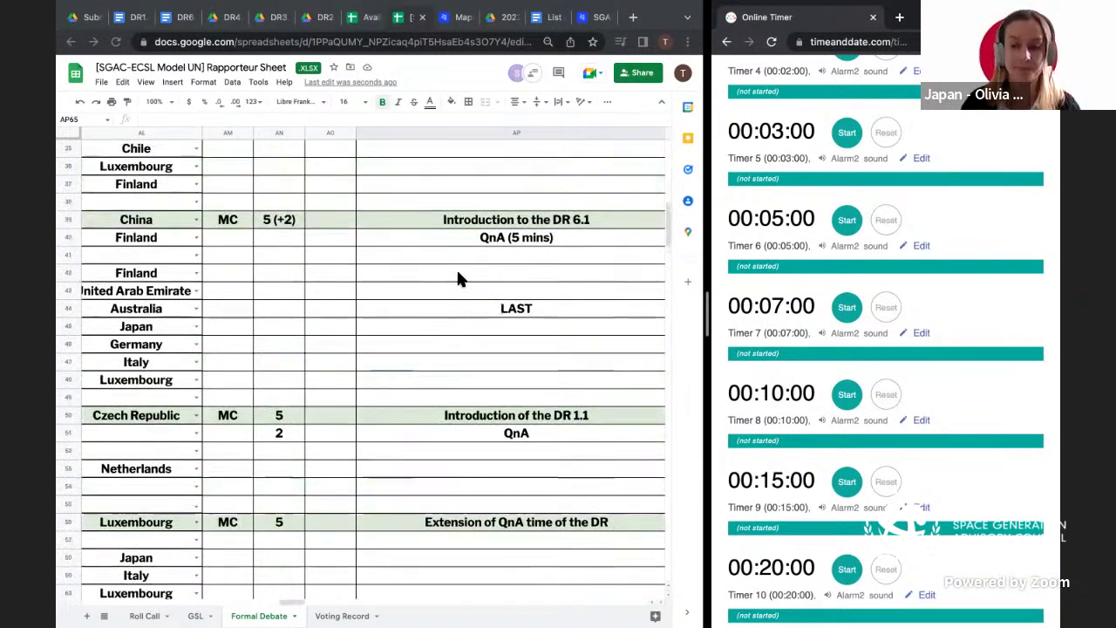
scroll(460, 277, "up", 6)
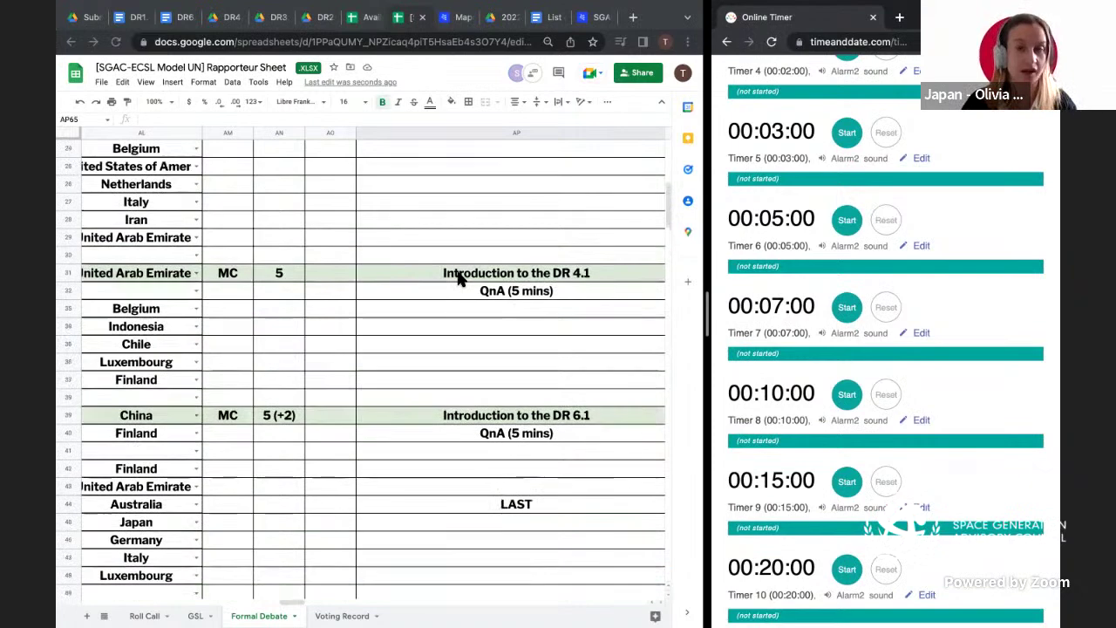
scroll(459, 277, "down", 3)
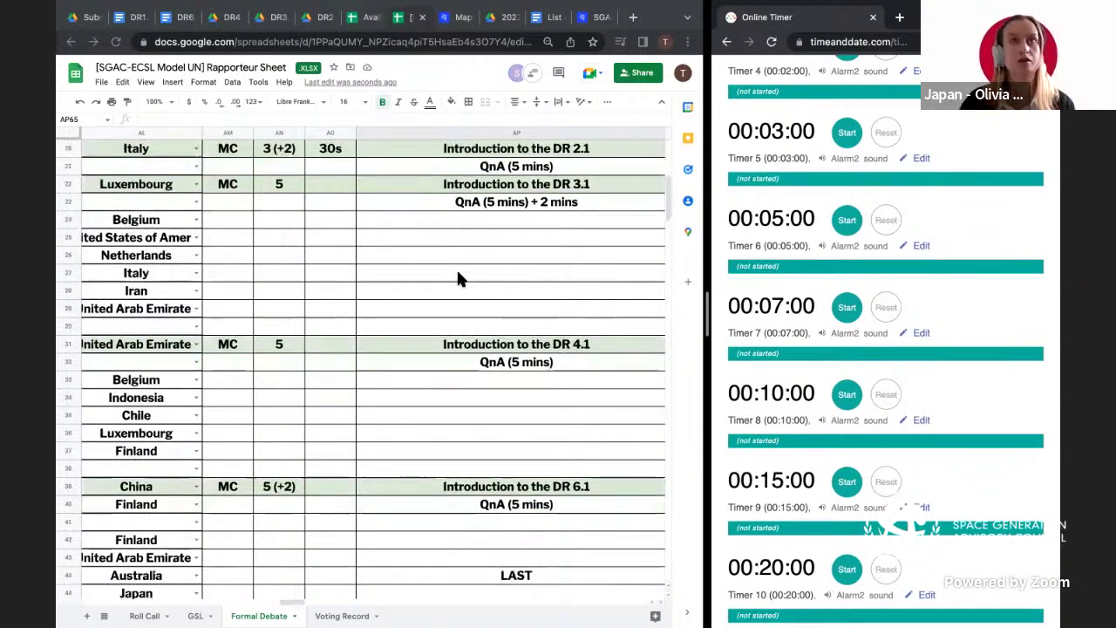
scroll(459, 277, "down", 10)
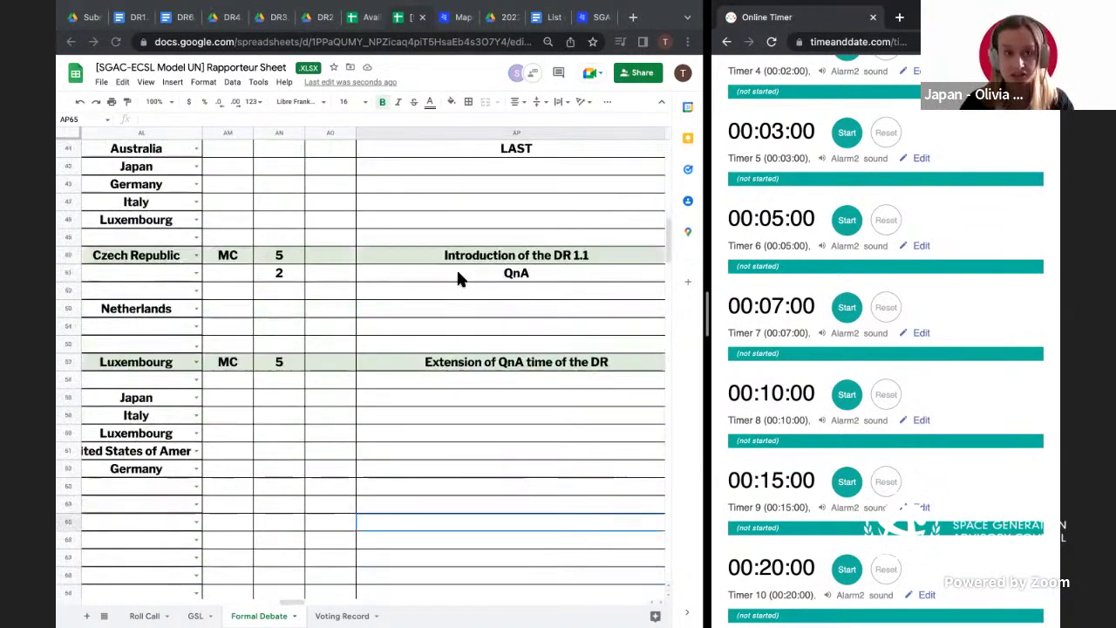
scroll(460, 277, "down", 1)
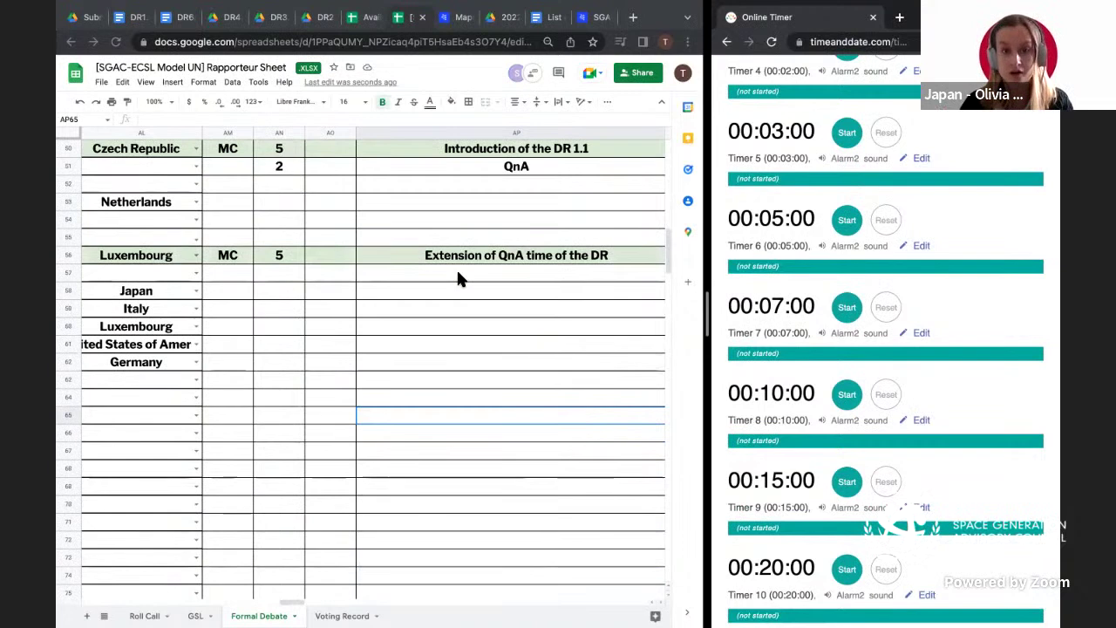
double_click(639, 249)
type("3.1")
left_click(450, 327)
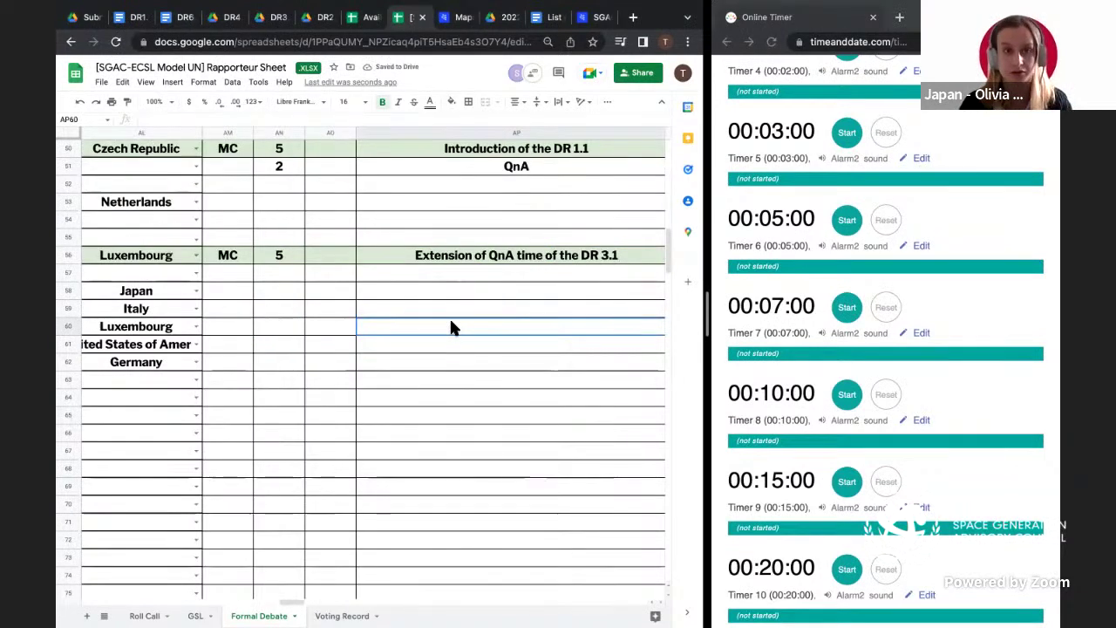
- Run the five-minute Timer 6 for China's and India's turns, pausing it after each one
scroll(451, 323, "down", 1)
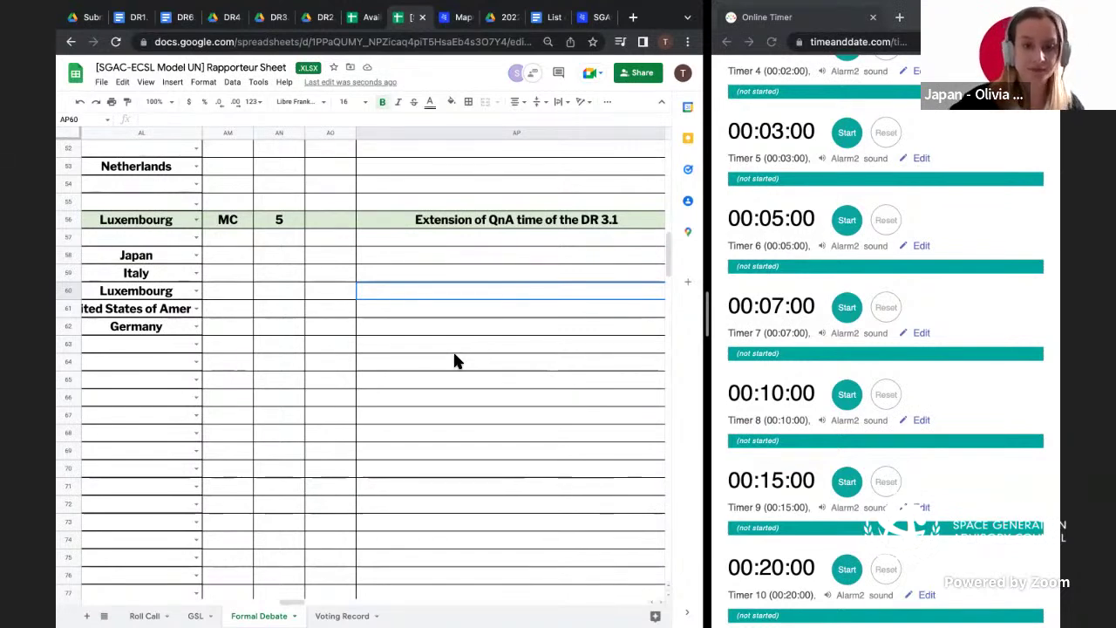
left_click(849, 222)
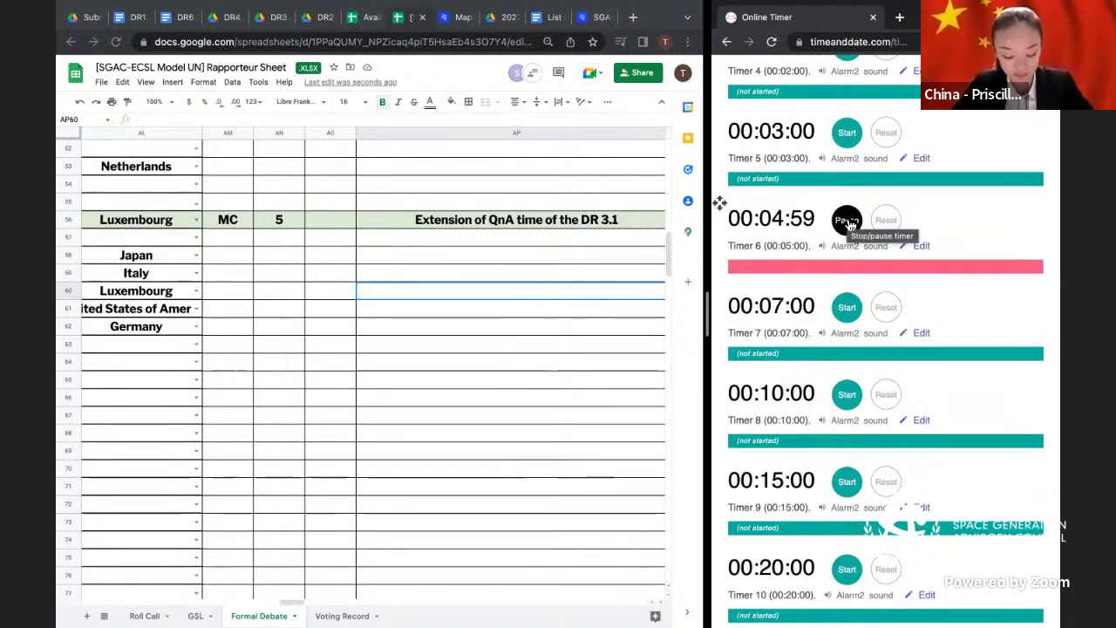
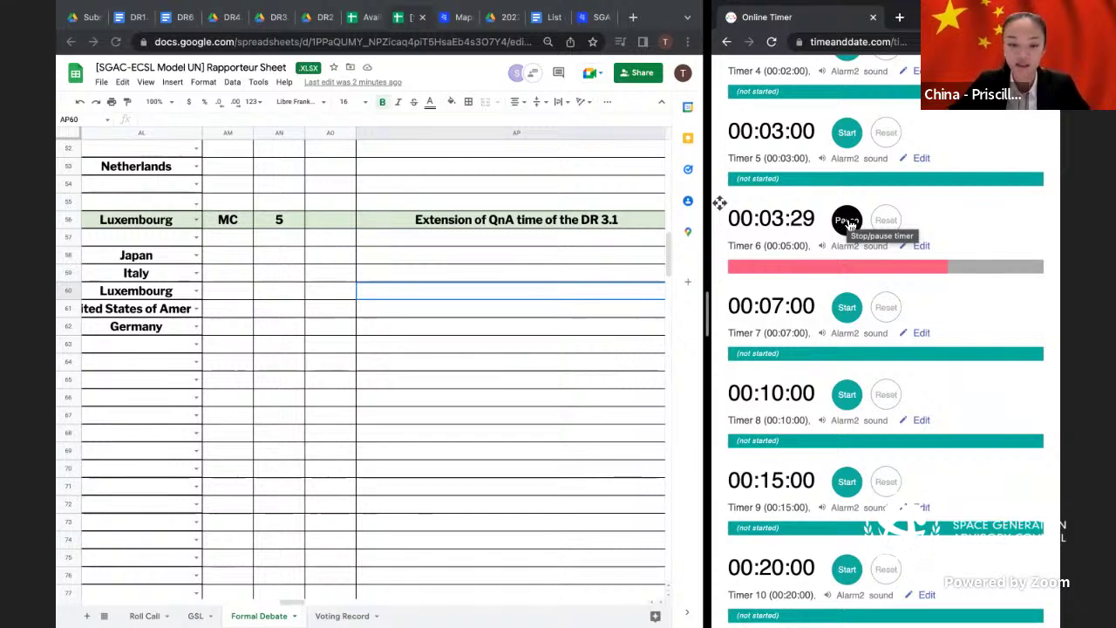
left_click(849, 223)
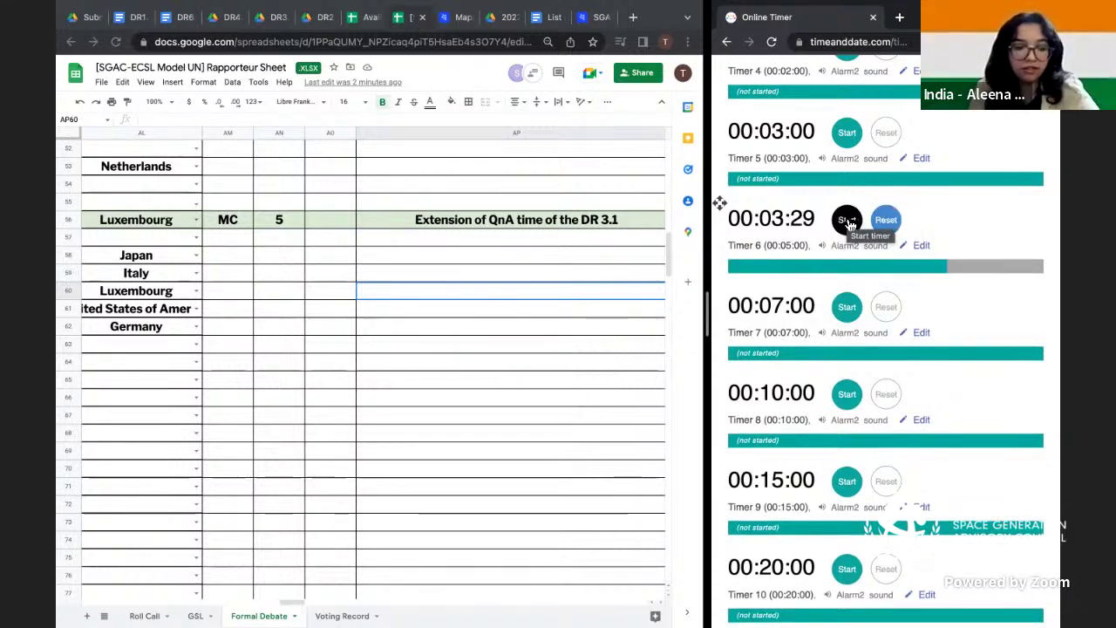
left_click(848, 222)
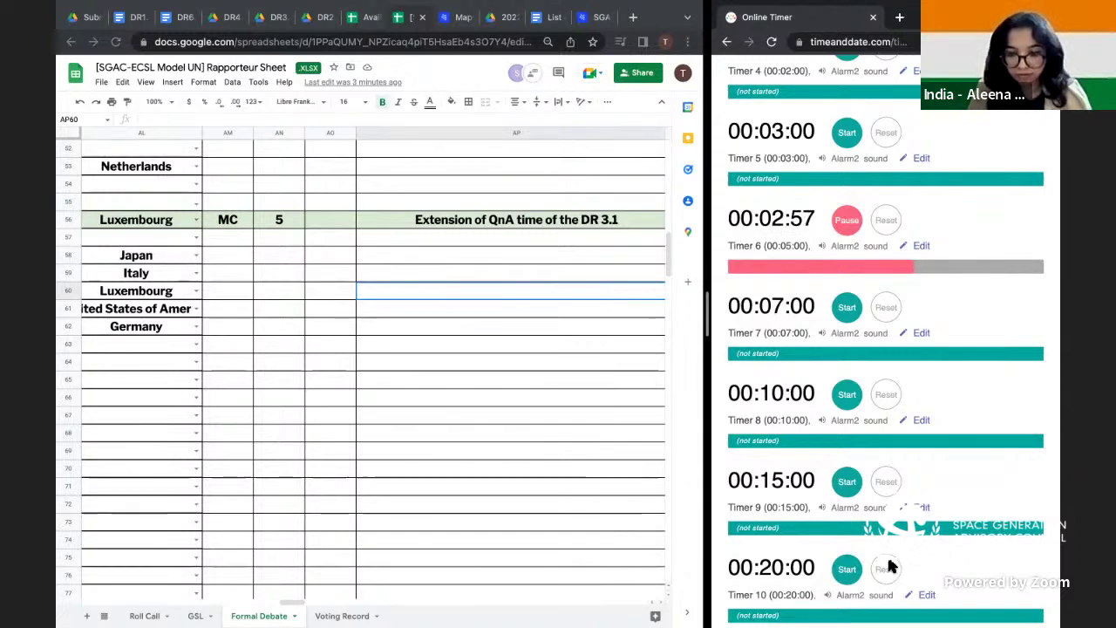
left_click(850, 234)
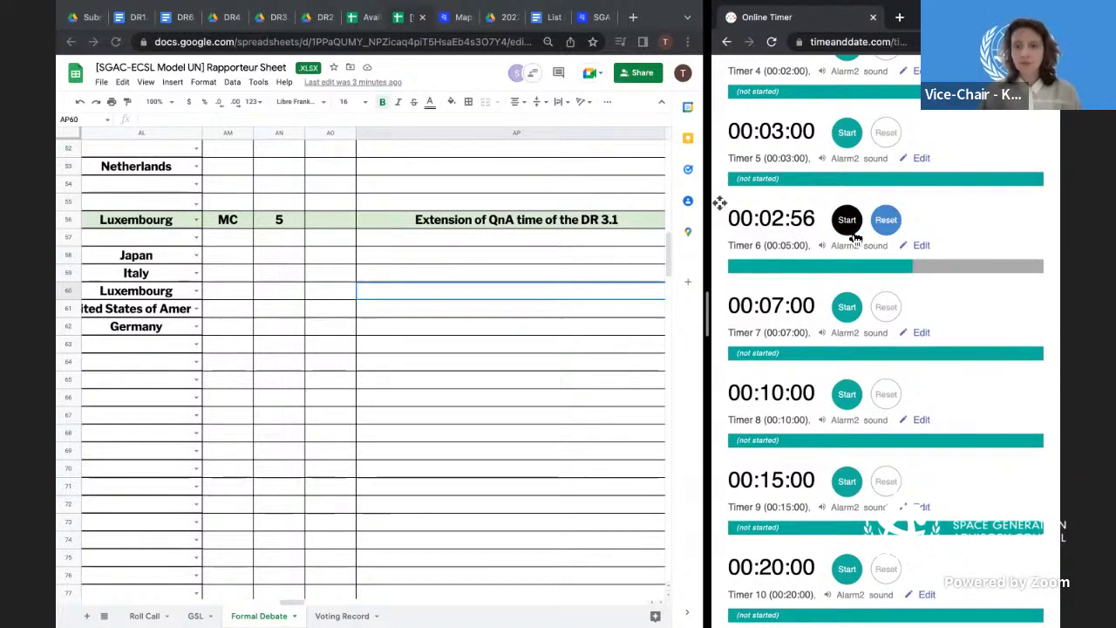
- Select Italy's row 59 from the country column through the topic column to mark the current speaker
left_click(470, 276)
left_click(470, 276)
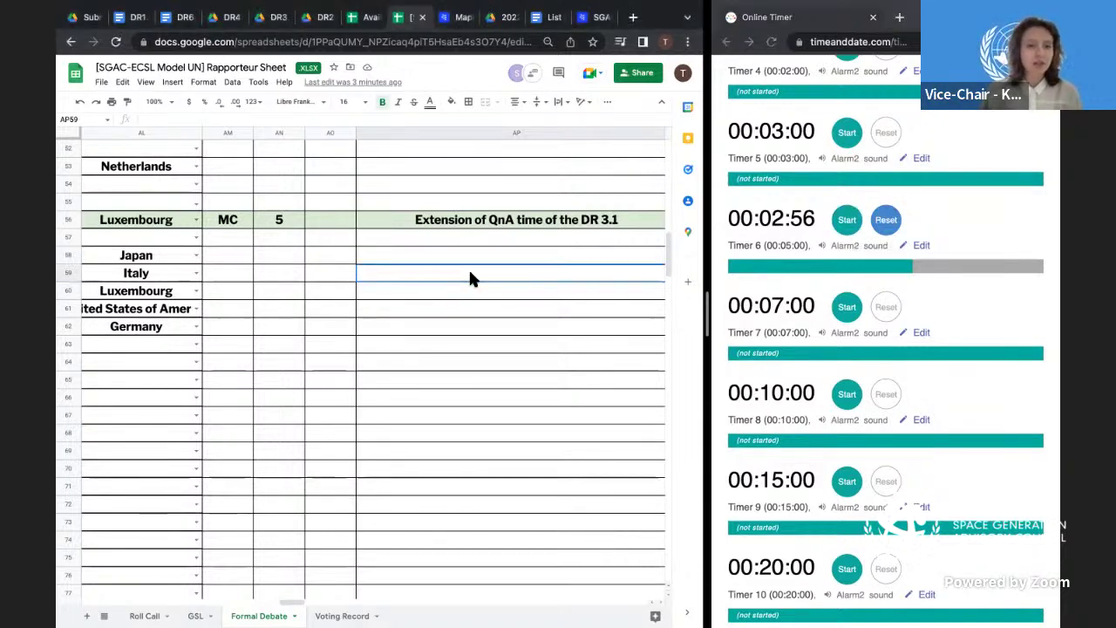
left_click_drag(470, 277, 206, 274)
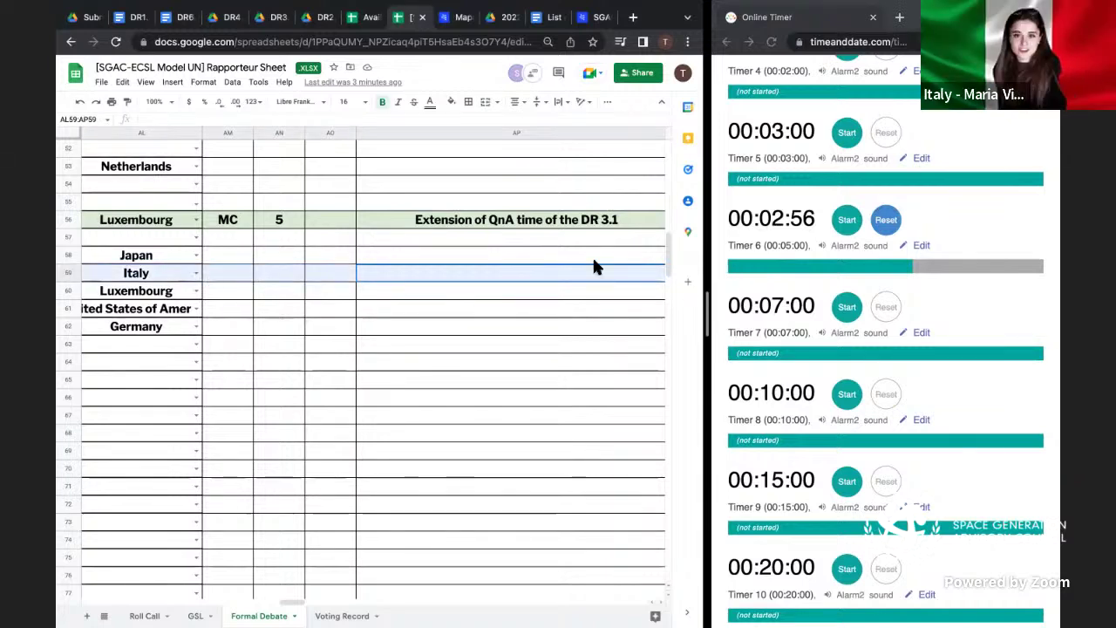
scroll(592, 266, "up", 1)
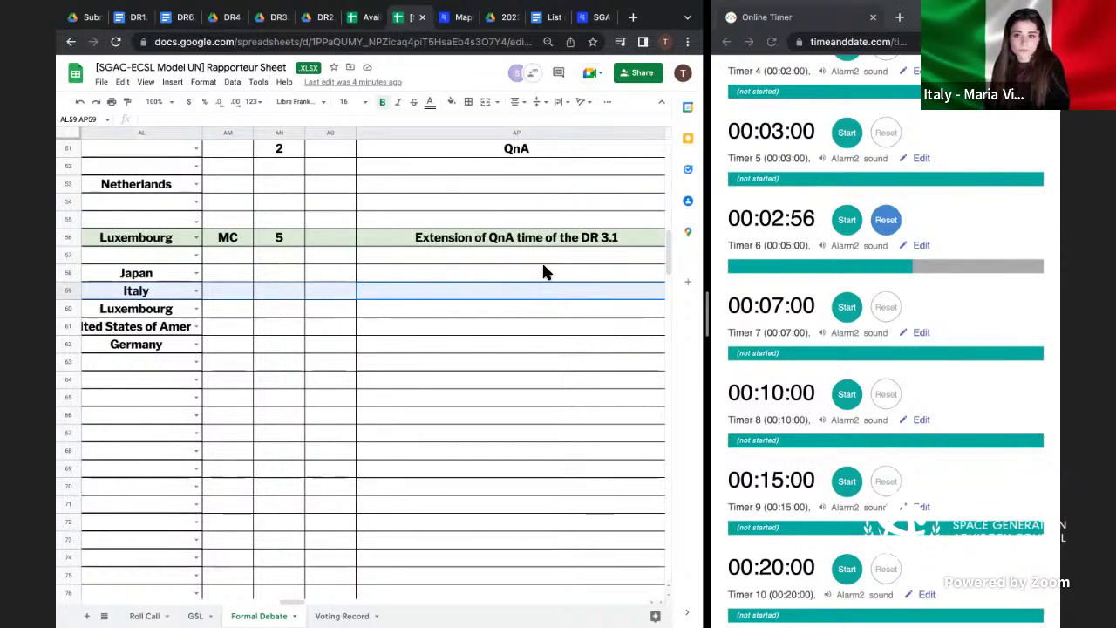
- Resume Timer 6 for Belgium's and India's turns, pausing it after each one
left_click(833, 231)
left_click(846, 225)
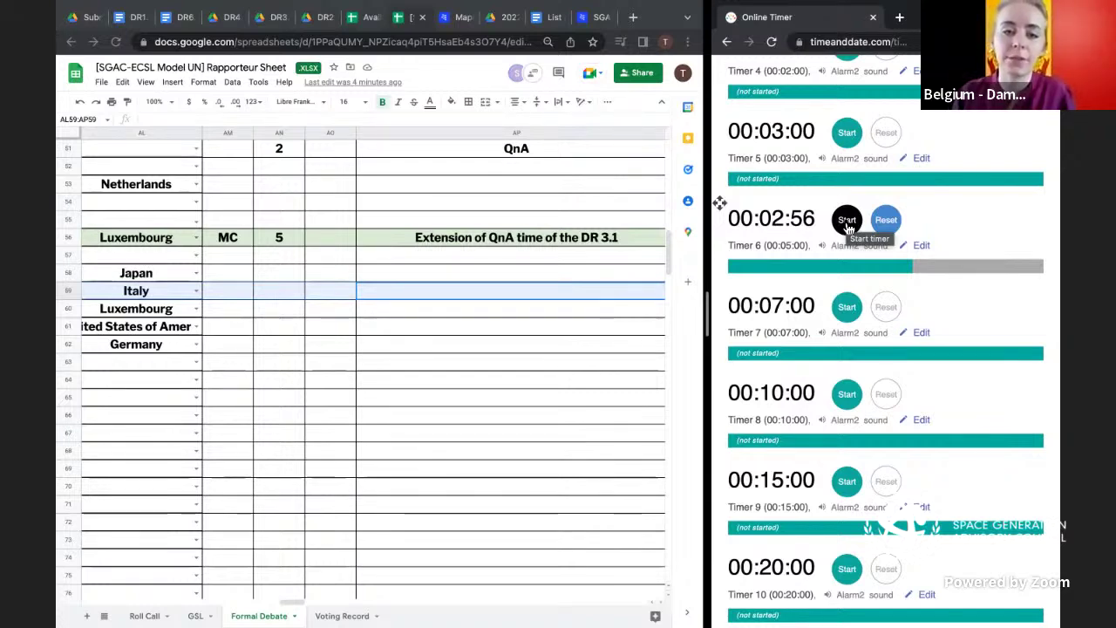
left_click(847, 222)
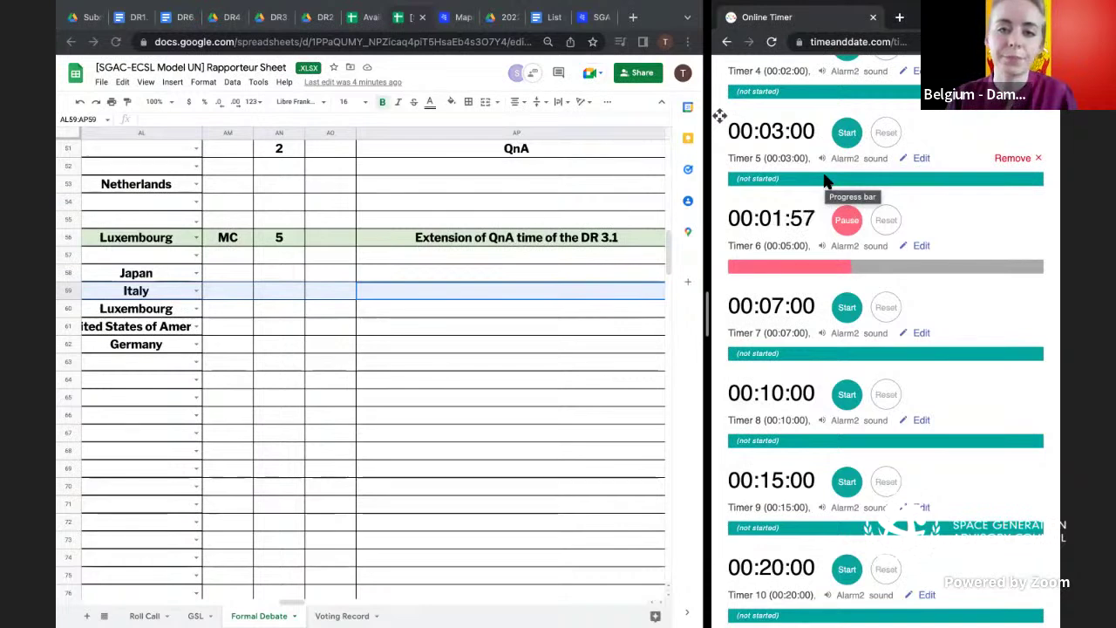
left_click(848, 225)
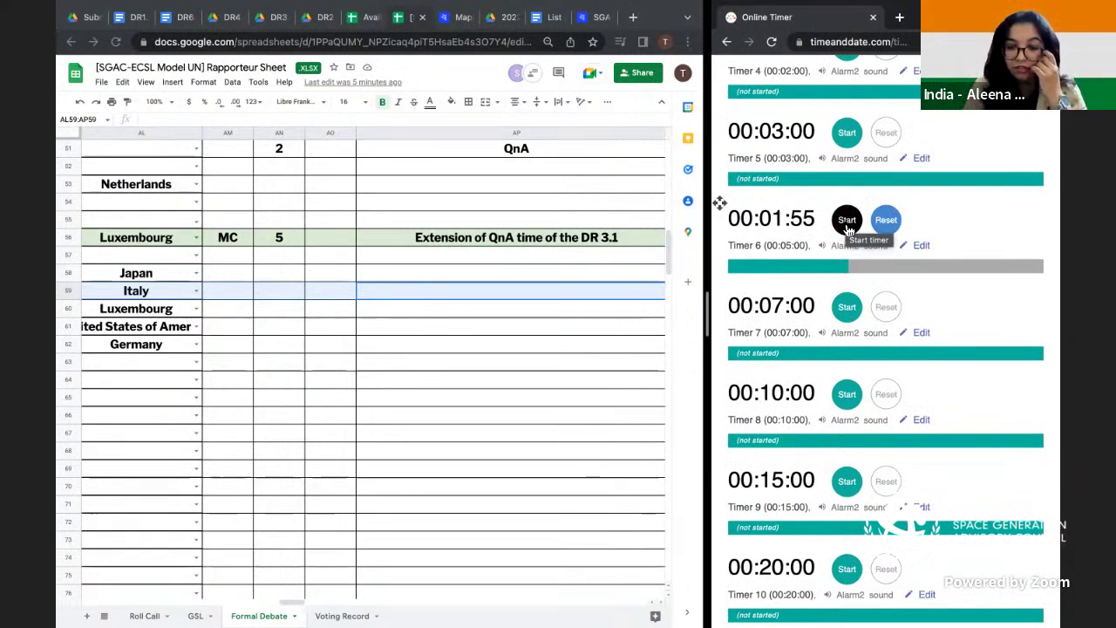
left_click(847, 223)
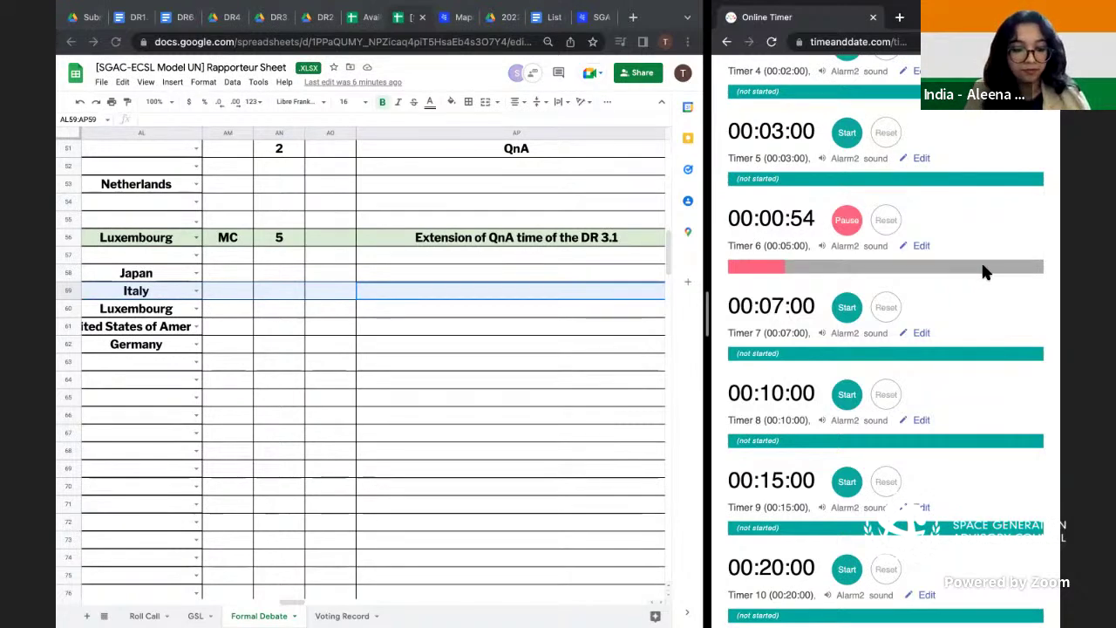
left_click(846, 221)
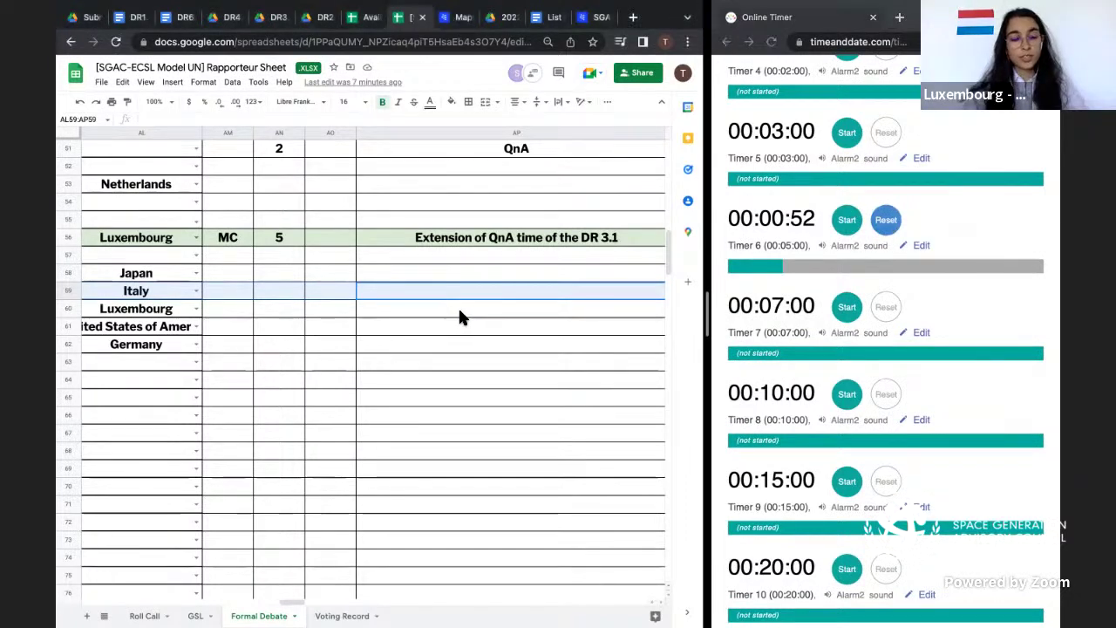
- Select Luxembourg's row 60 from the country column through the topic column to mark the current speaker
left_click_drag(461, 311, 237, 312)
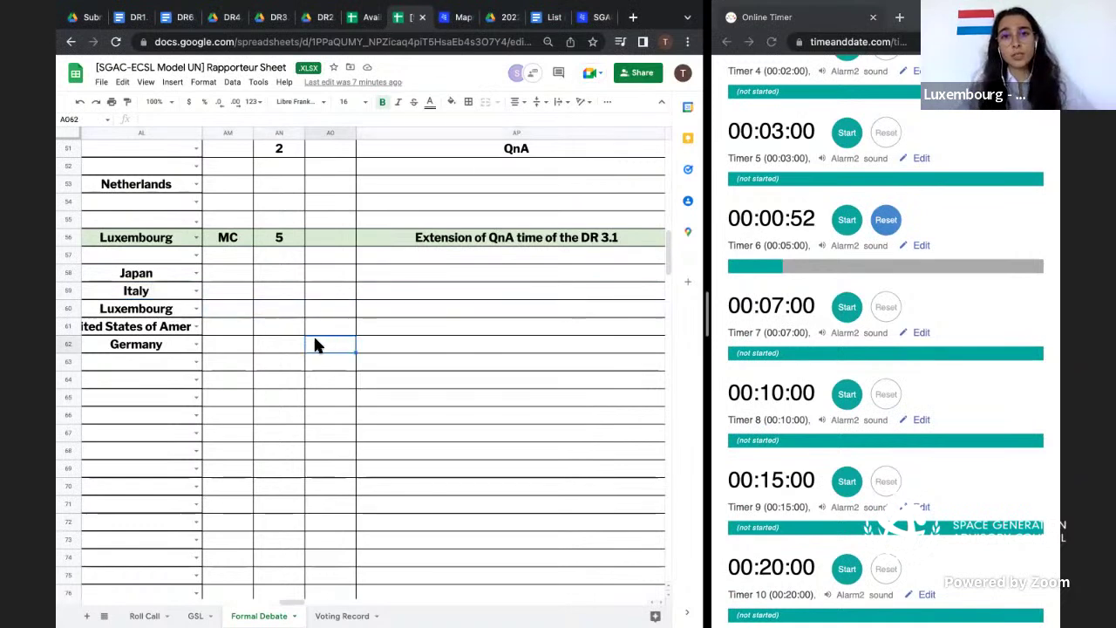
left_click_drag(181, 310, 386, 311)
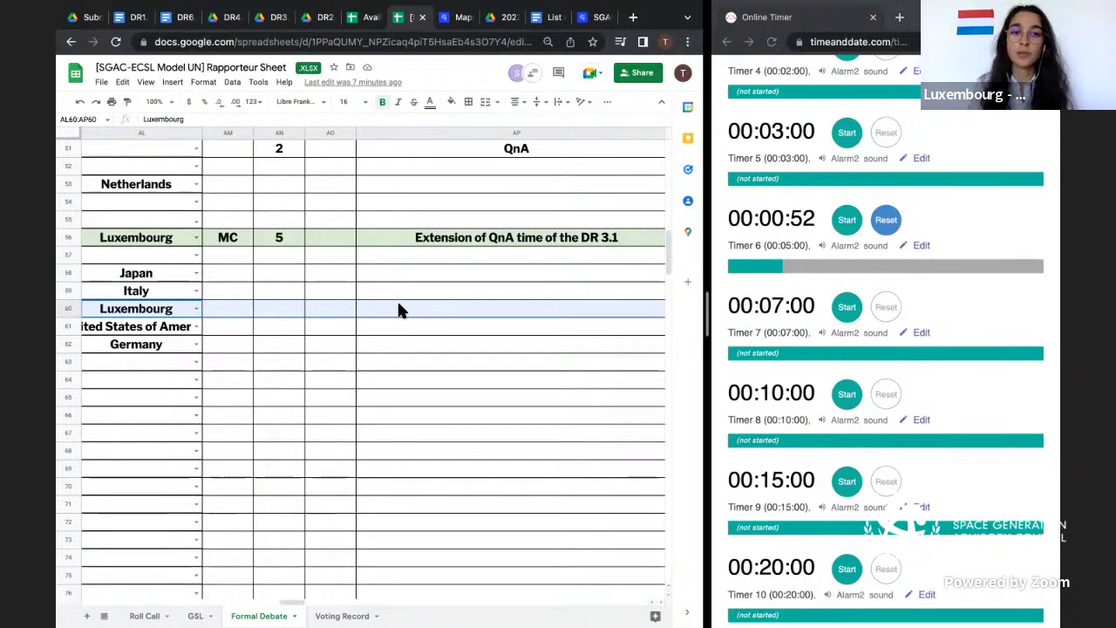
- Resume Timer 6 for two more speaking turns, pausing it at the end of each
left_click(801, 224)
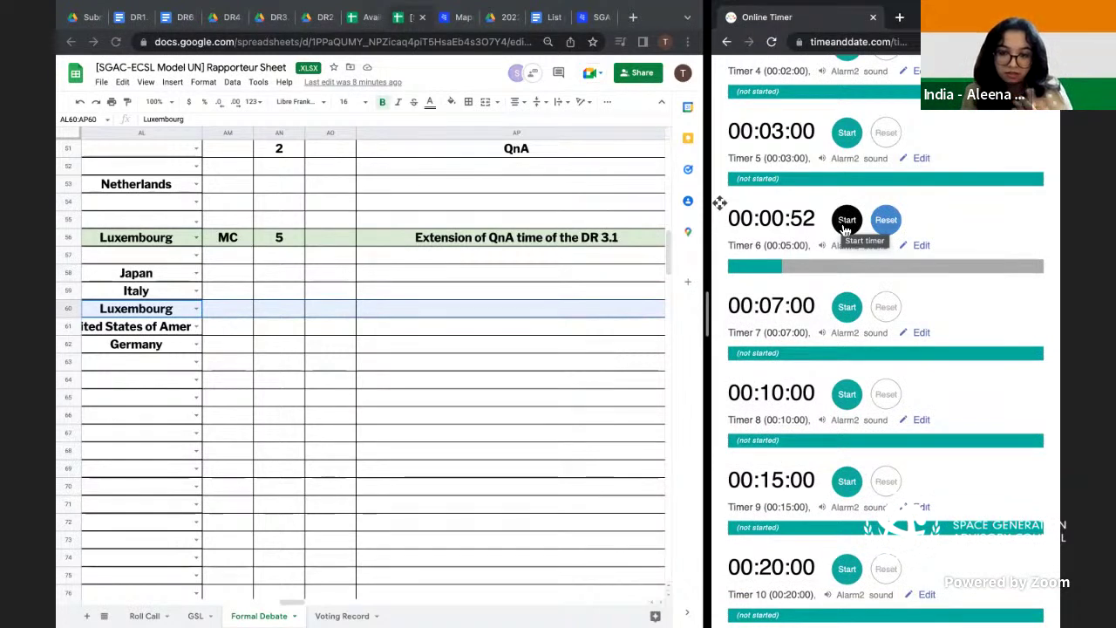
left_click(845, 228)
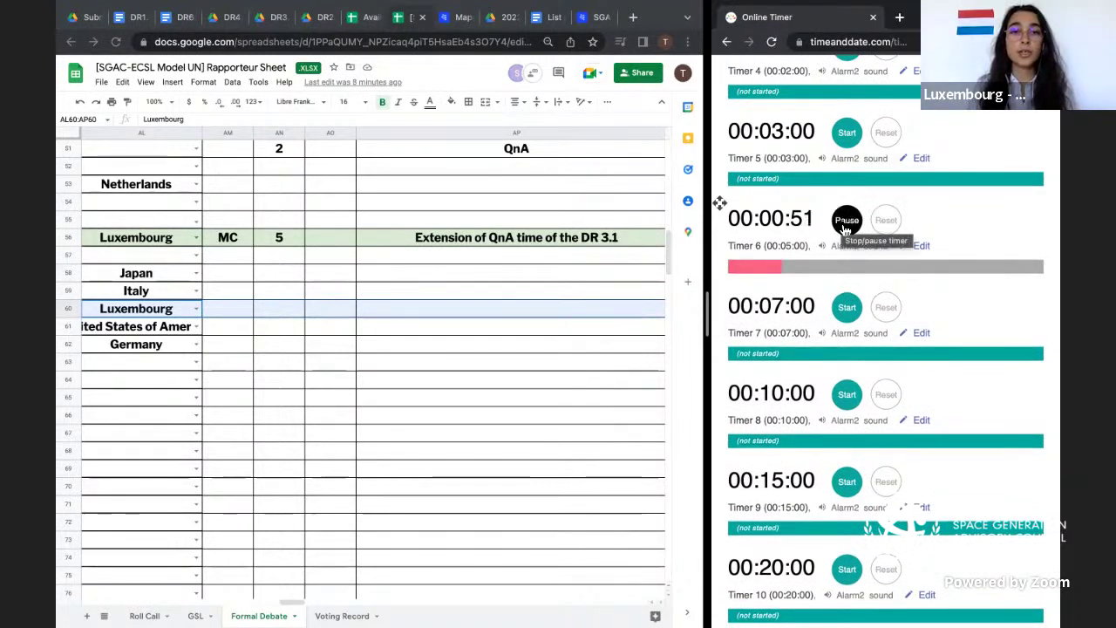
left_click(844, 229)
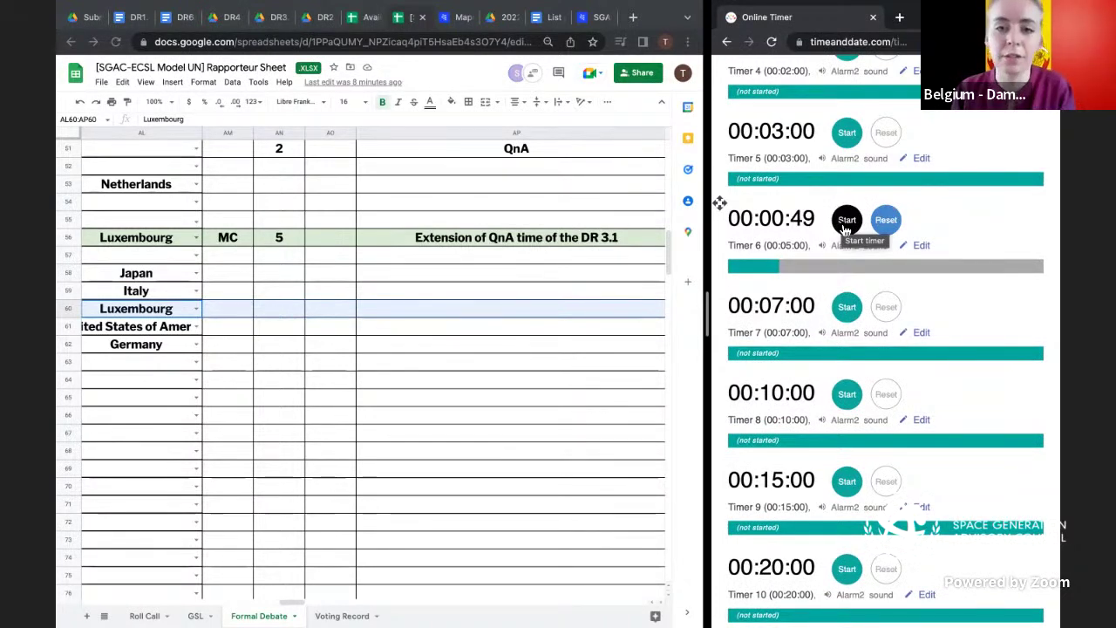
left_click(845, 228)
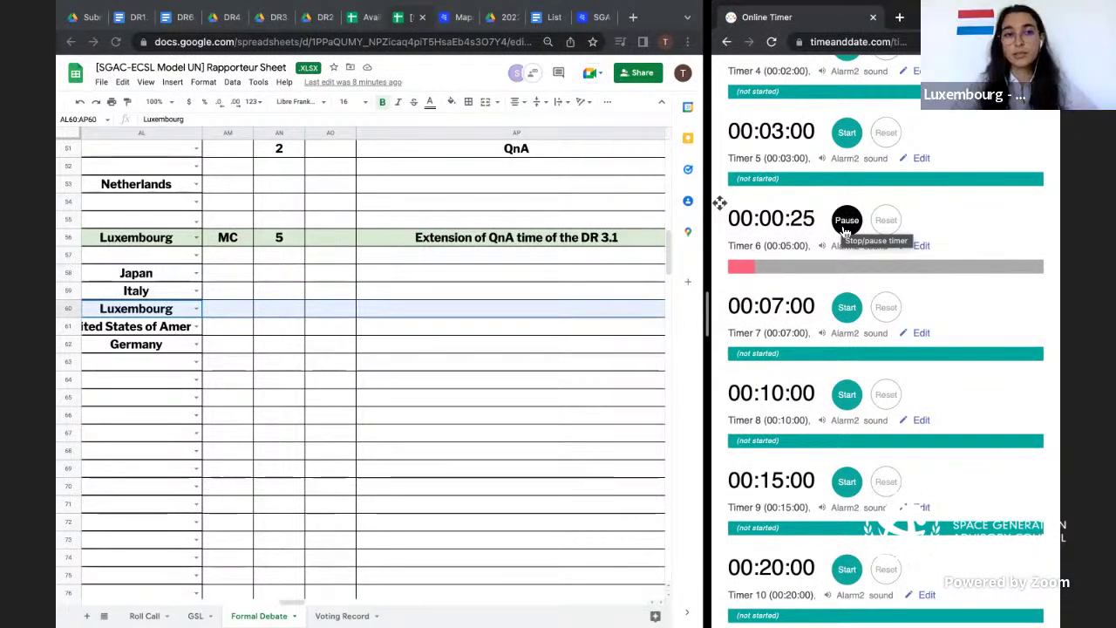
left_click(845, 225)
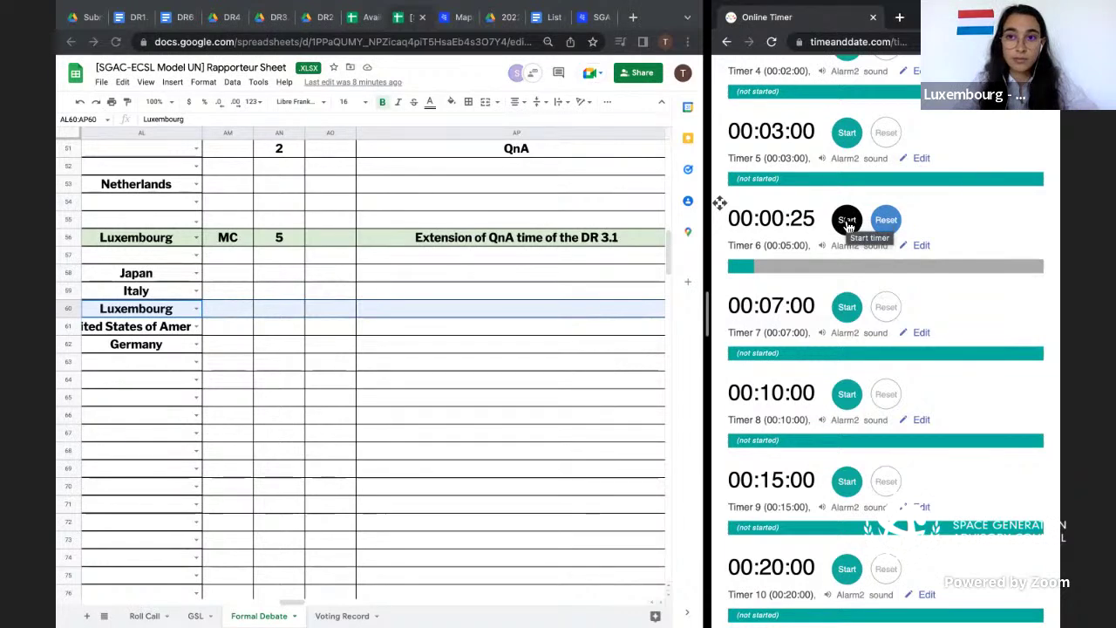
- Run out the remaining time on Timer 6 and reset it to five minutes
left_click(847, 222)
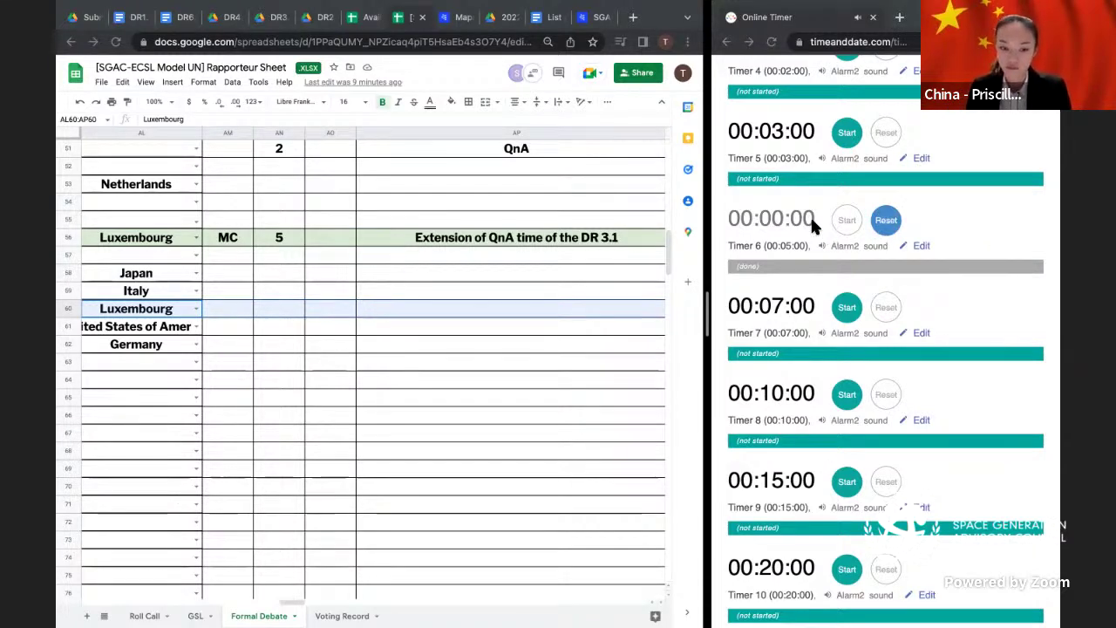
left_click(811, 221)
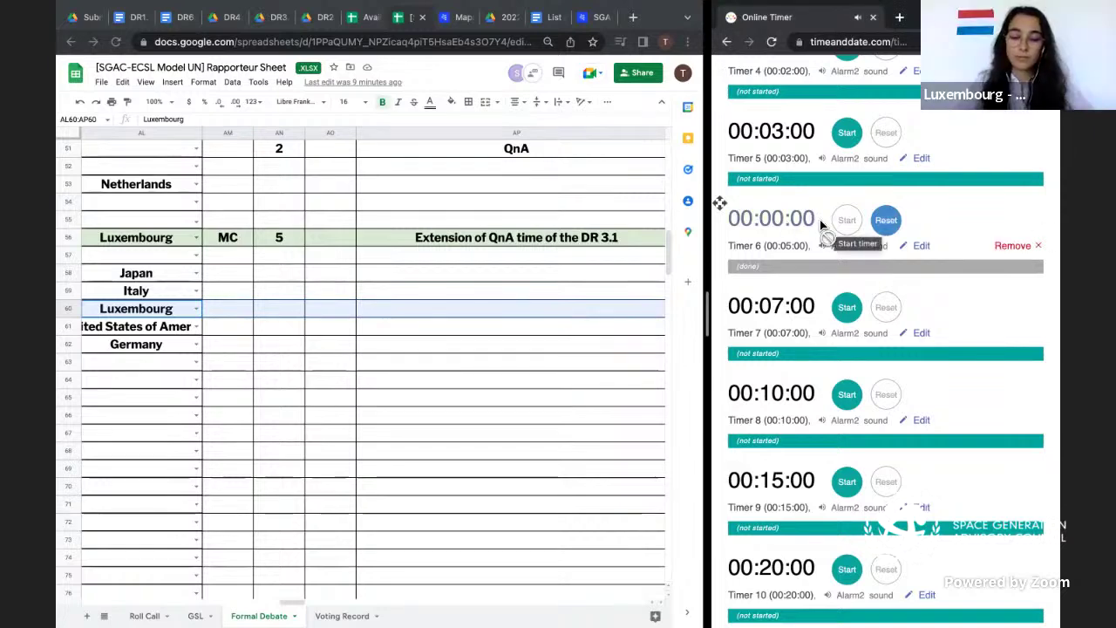
left_click(879, 225)
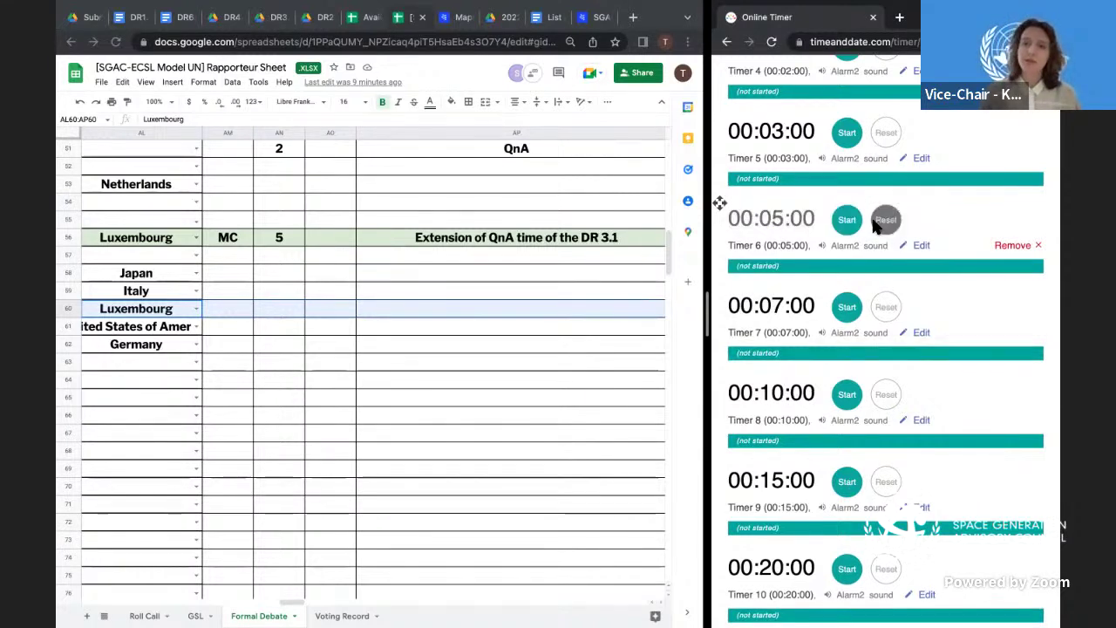
- Enter LAST in the topic column of Luxembourg's row 60
left_click(487, 308)
type("LA")
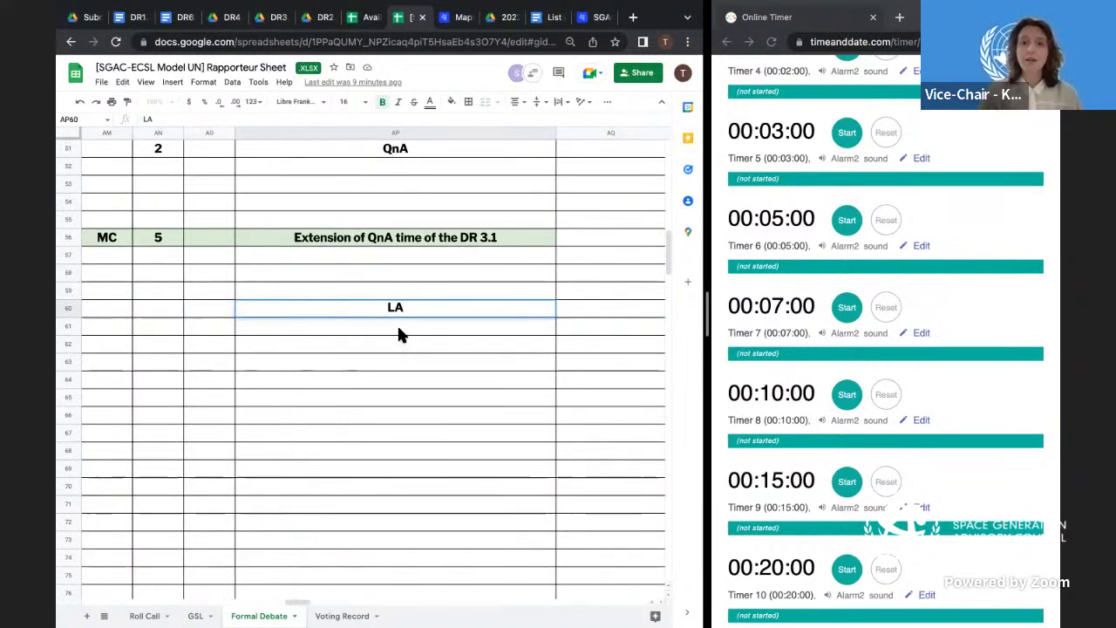
type("ST")
left_click(416, 381)
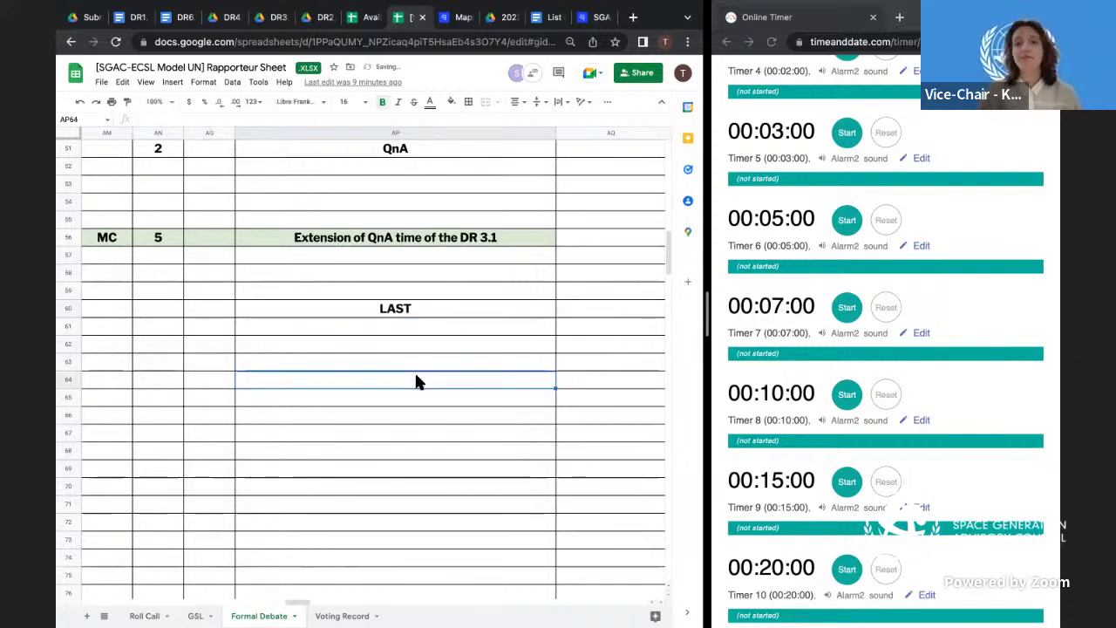
scroll(416, 381, "left", 5)
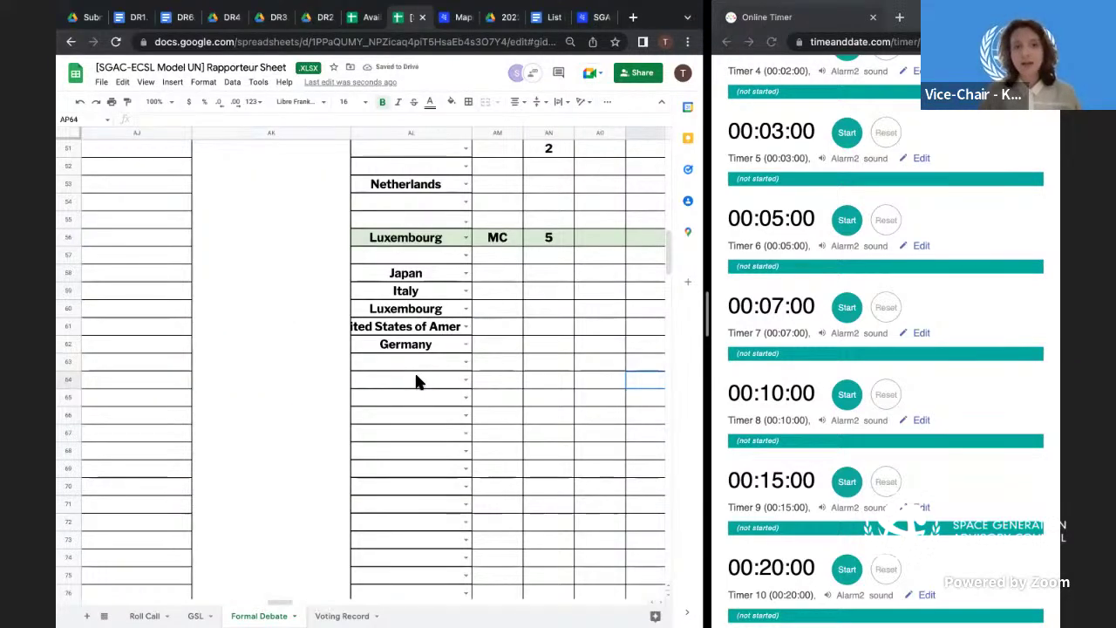
scroll(416, 381, "right", 4)
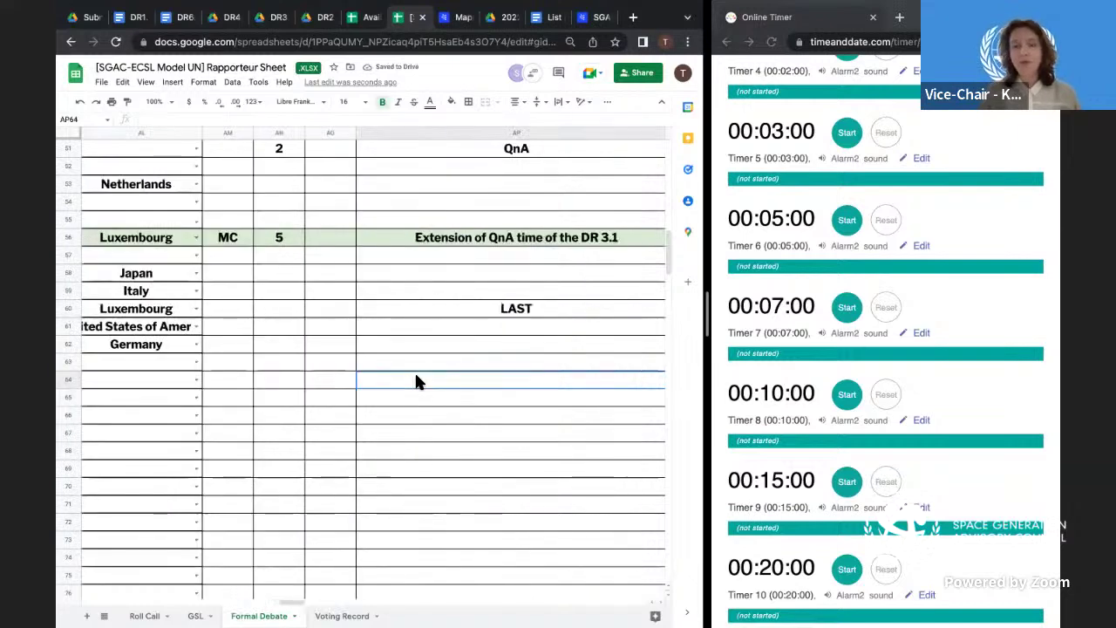
left_click(184, 380)
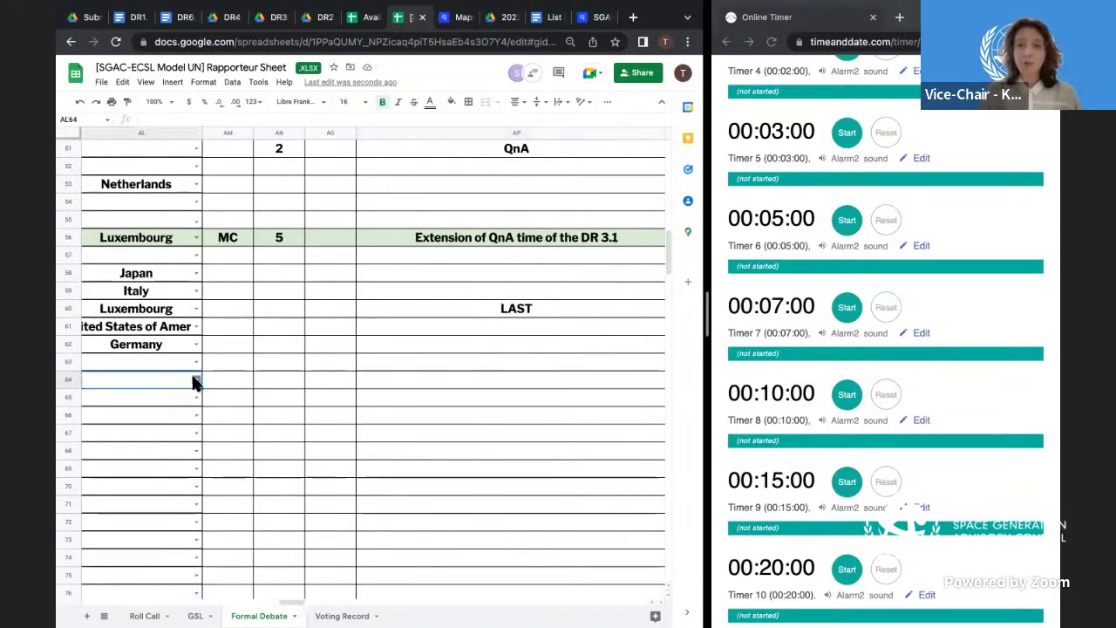
left_click(195, 379)
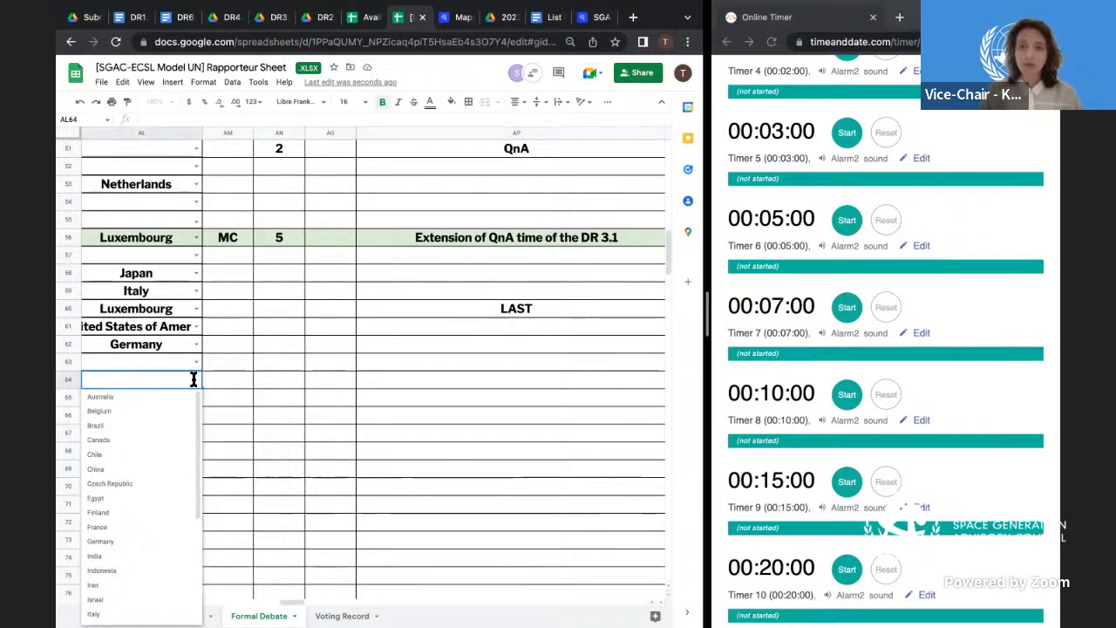
left_click(248, 378)
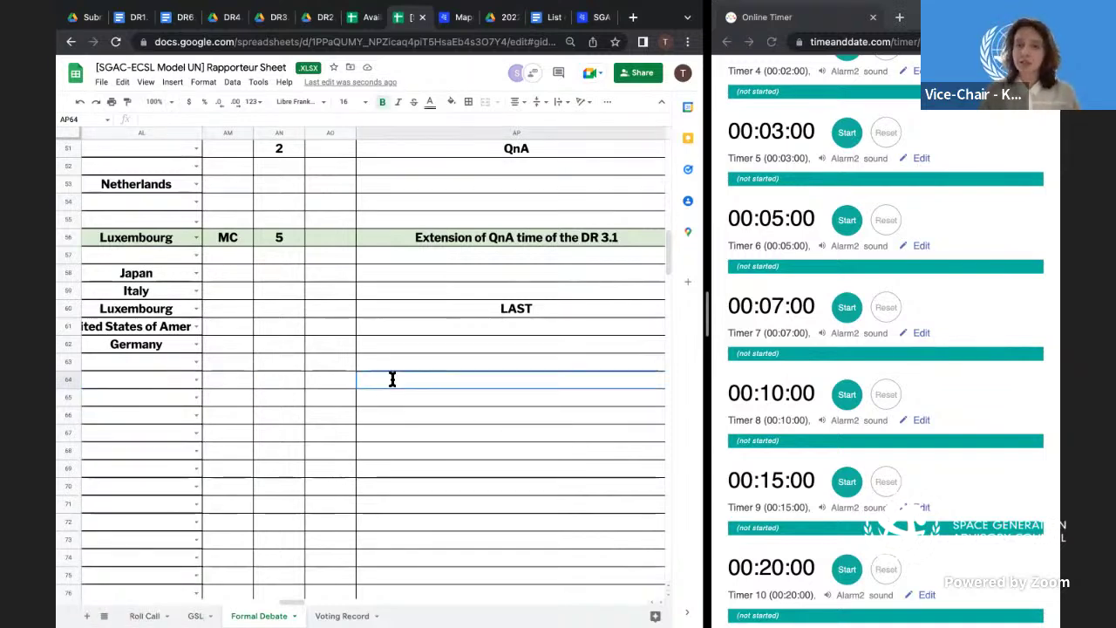
- Record a new debate entry in row 64 with type UMC and a duration of 20
scroll(390, 381, "right", 3)
double_click(117, 378)
type("UMC")
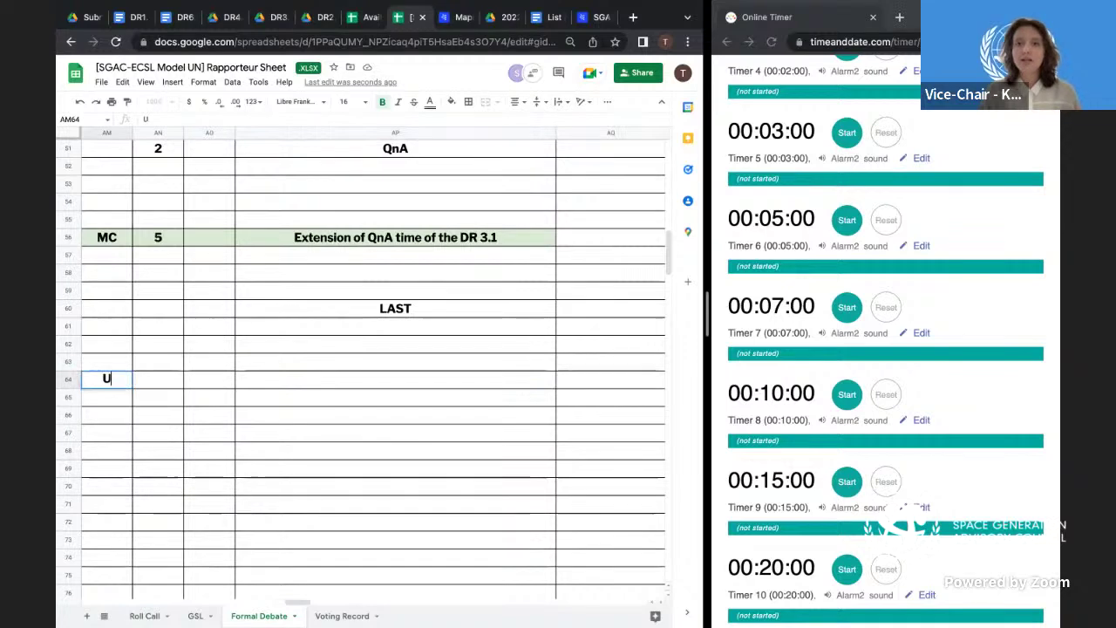
left_click(301, 387)
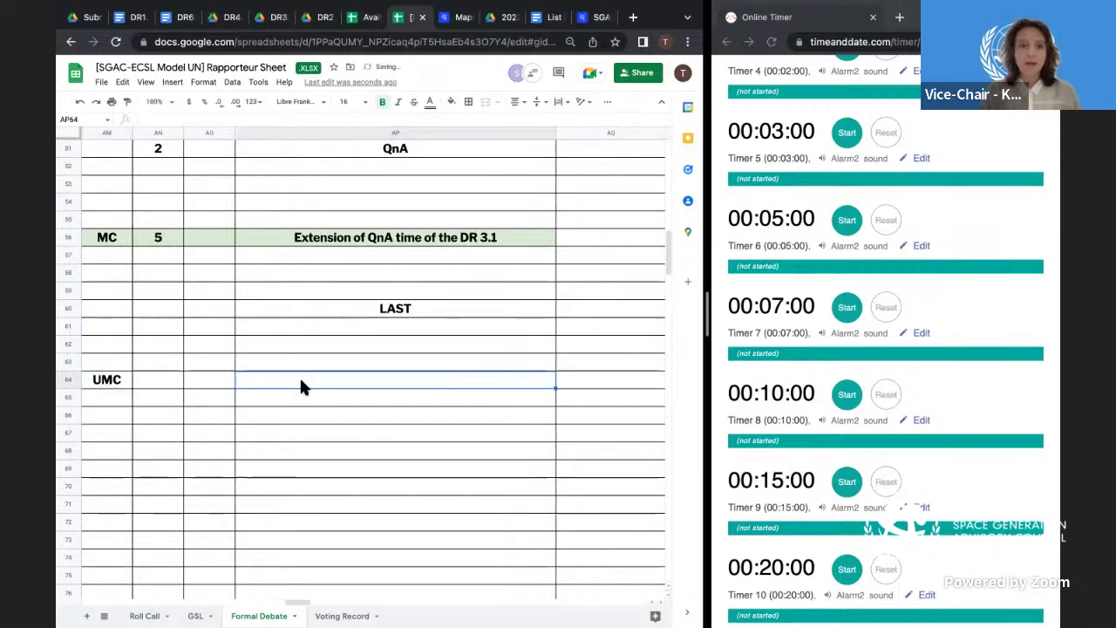
scroll(300, 386, "left", 2)
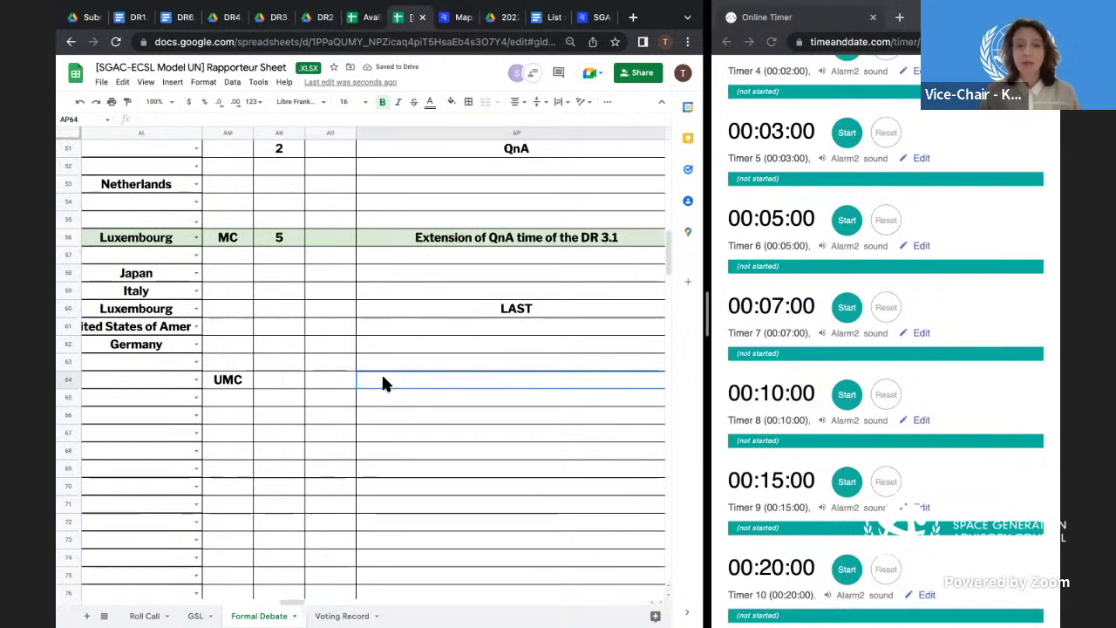
double_click(270, 380)
type("20")
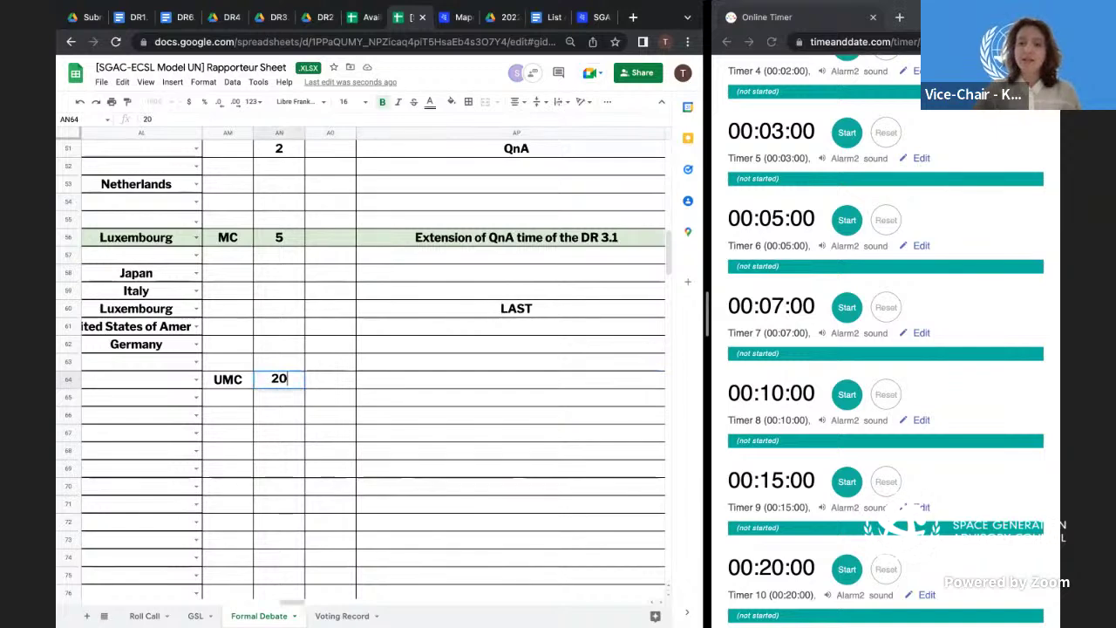
left_click(452, 365)
left_click(452, 383)
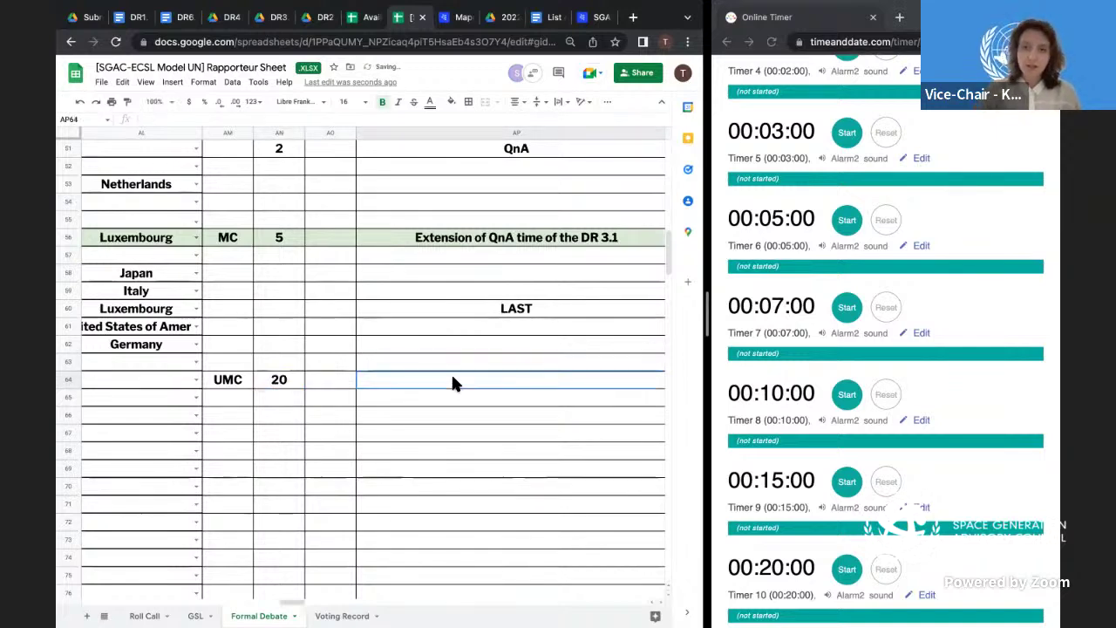
- Fill the UMC row 64 with light green from the country column through the topic column
scroll(743, 377, "down", 3)
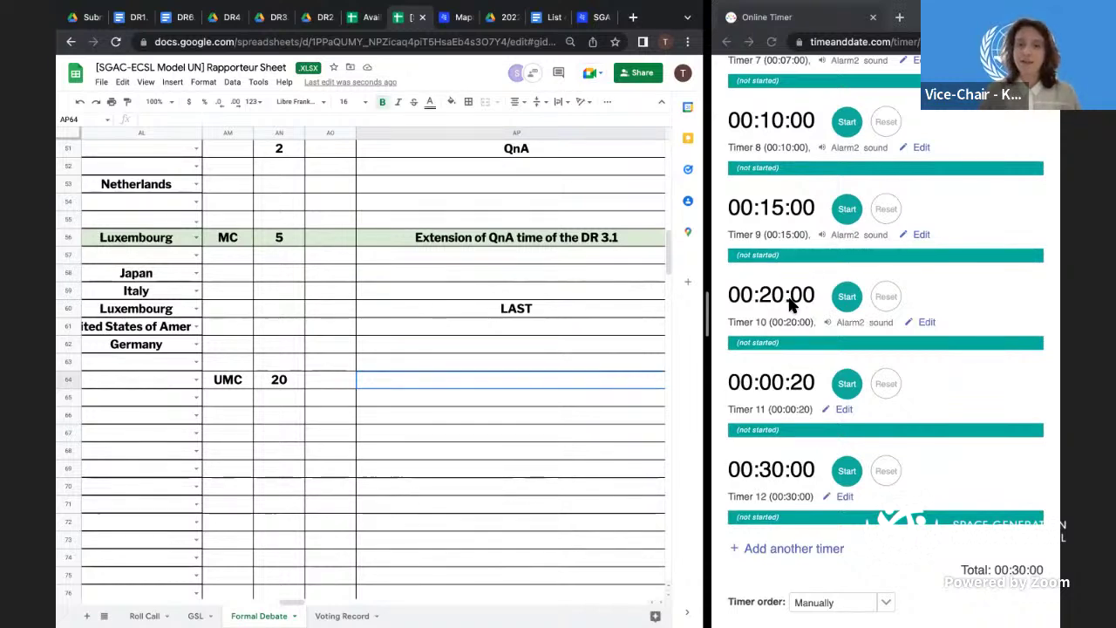
left_click(783, 309)
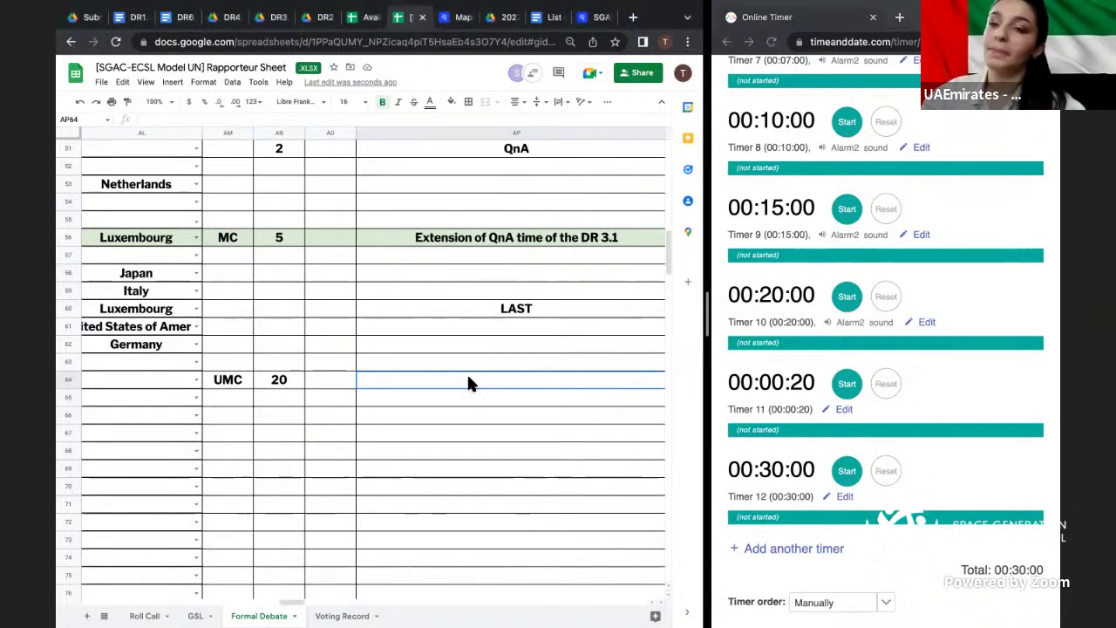
left_click(137, 378, "shift")
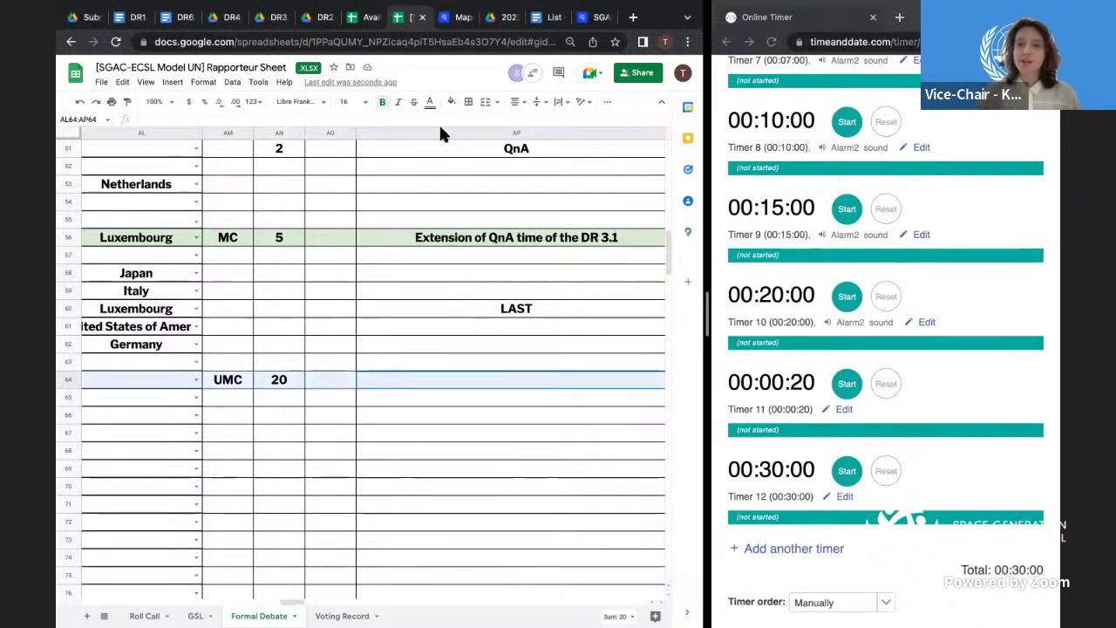
left_click(451, 101)
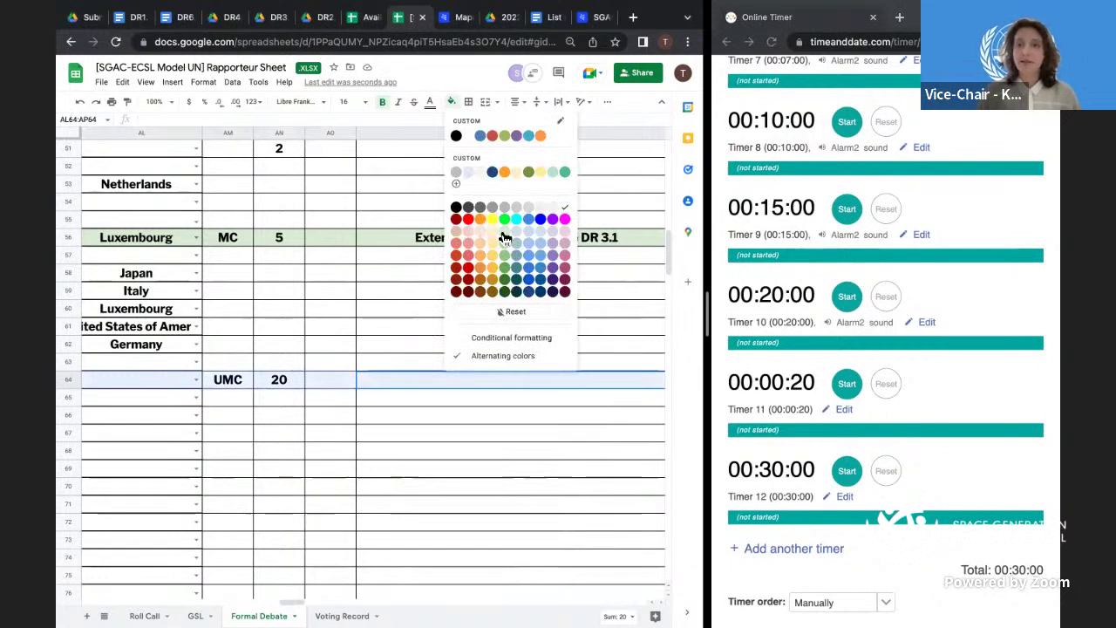
left_click(488, 432)
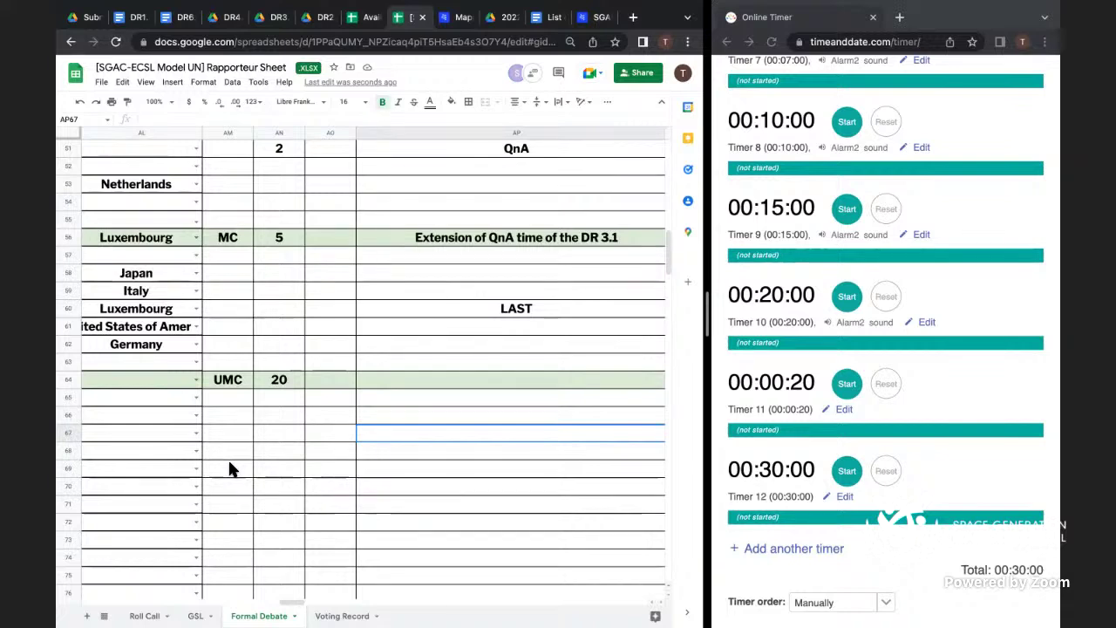
- Run the 20-second Timer 11 to its end
left_click(846, 394)
left_click(846, 392)
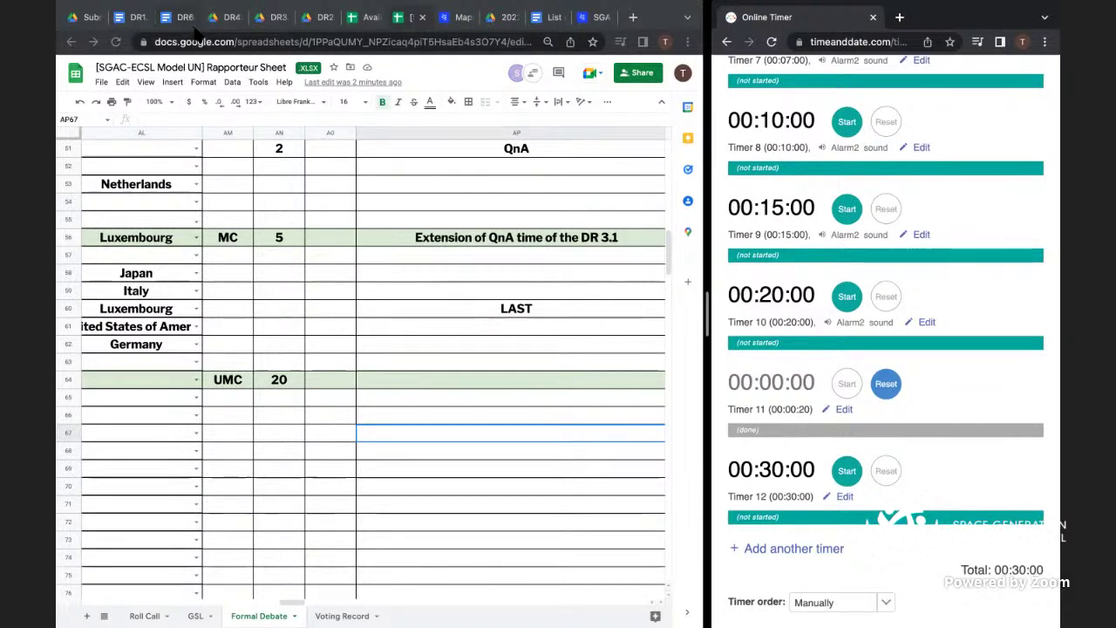
left_click(521, 158)
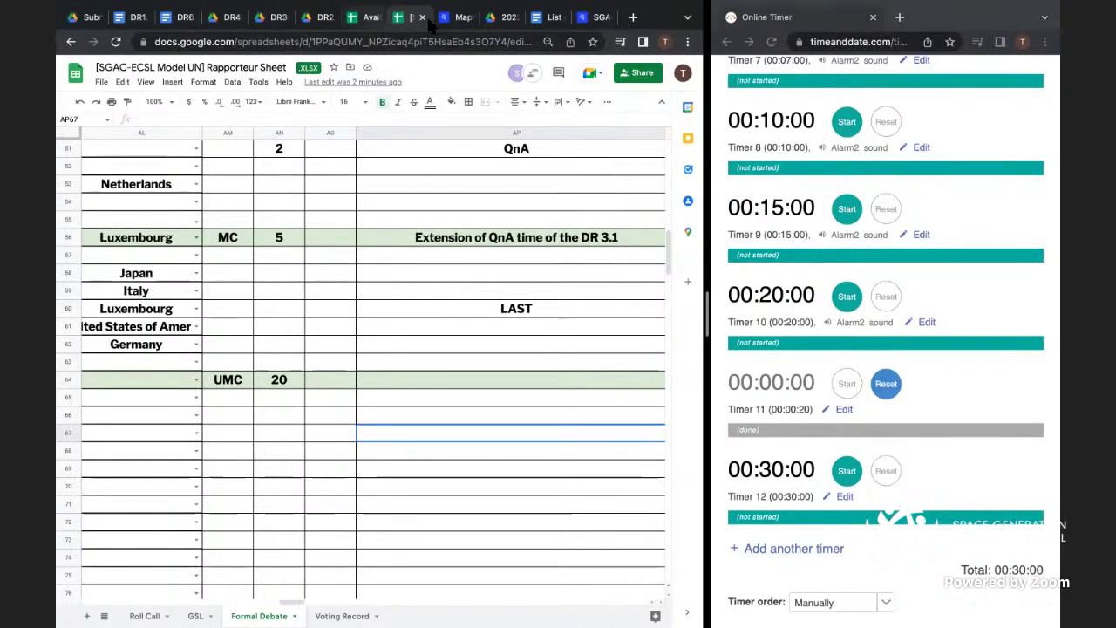
- Switch to the SGAC-ECSL Space Station in Gather and reload the page
left_click(588, 19)
left_click(272, 46)
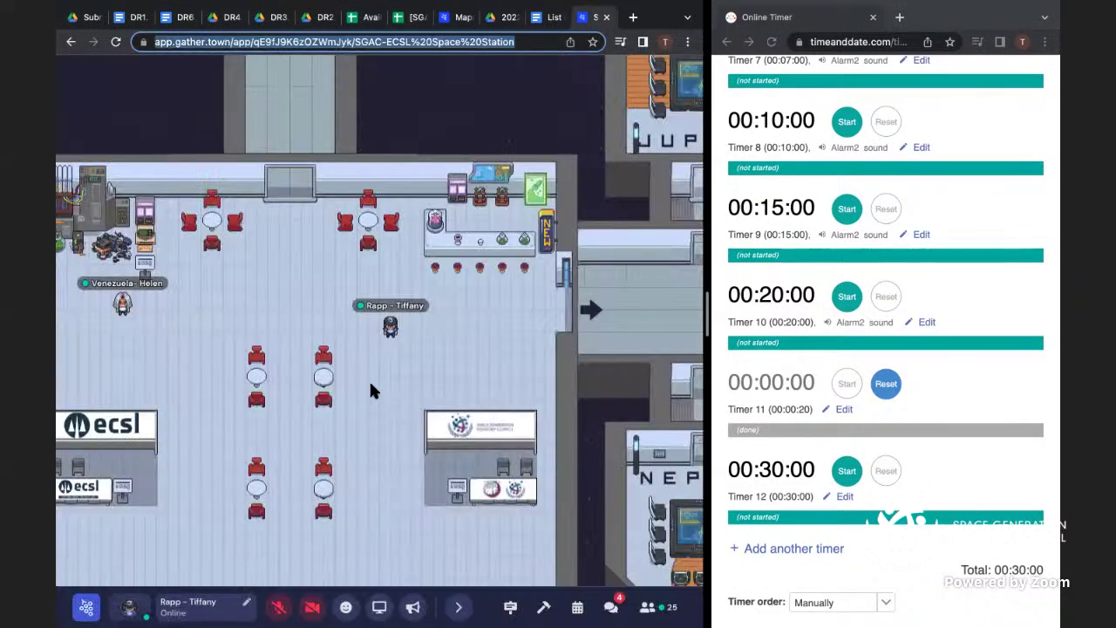
key("Return")
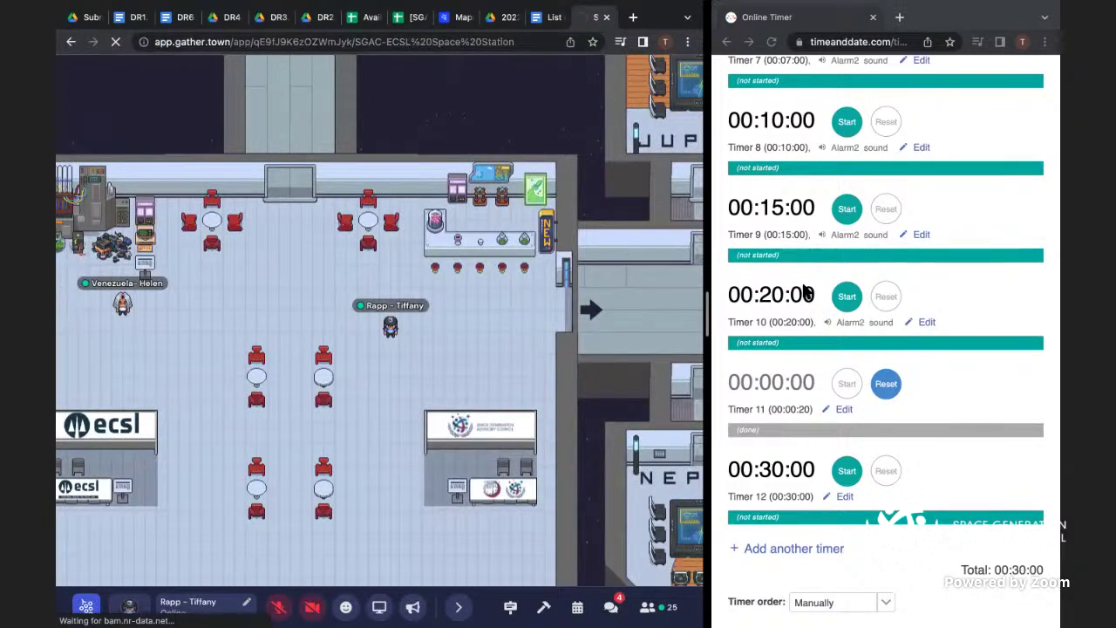
- Start the 20-minute Timer 10 for the unmoderated caucus
scroll(846, 231, "down", 1)
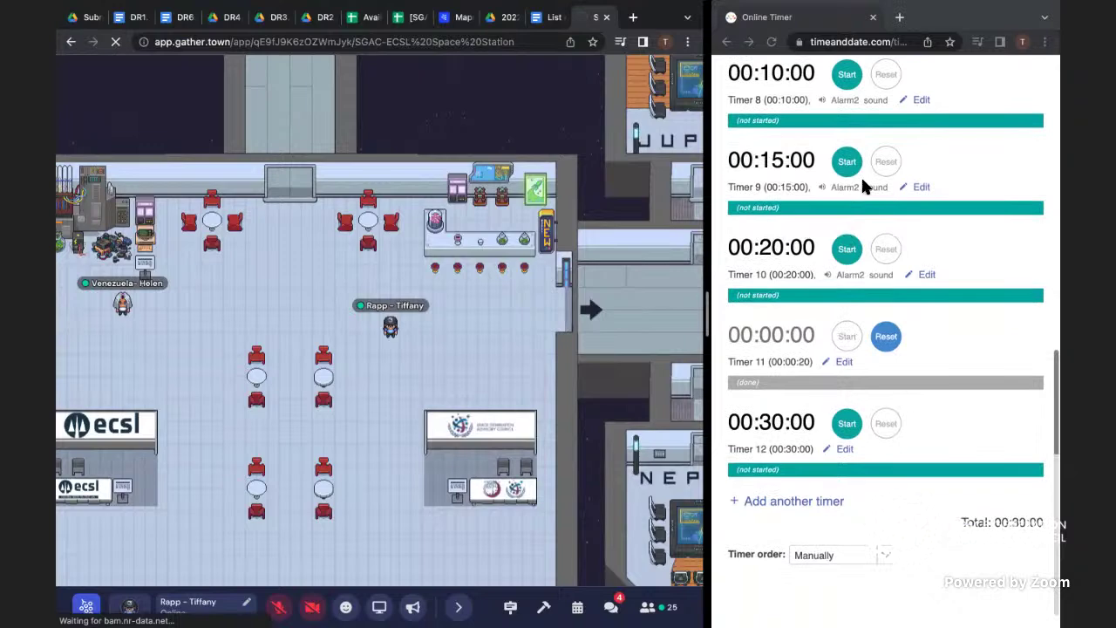
left_click(842, 252)
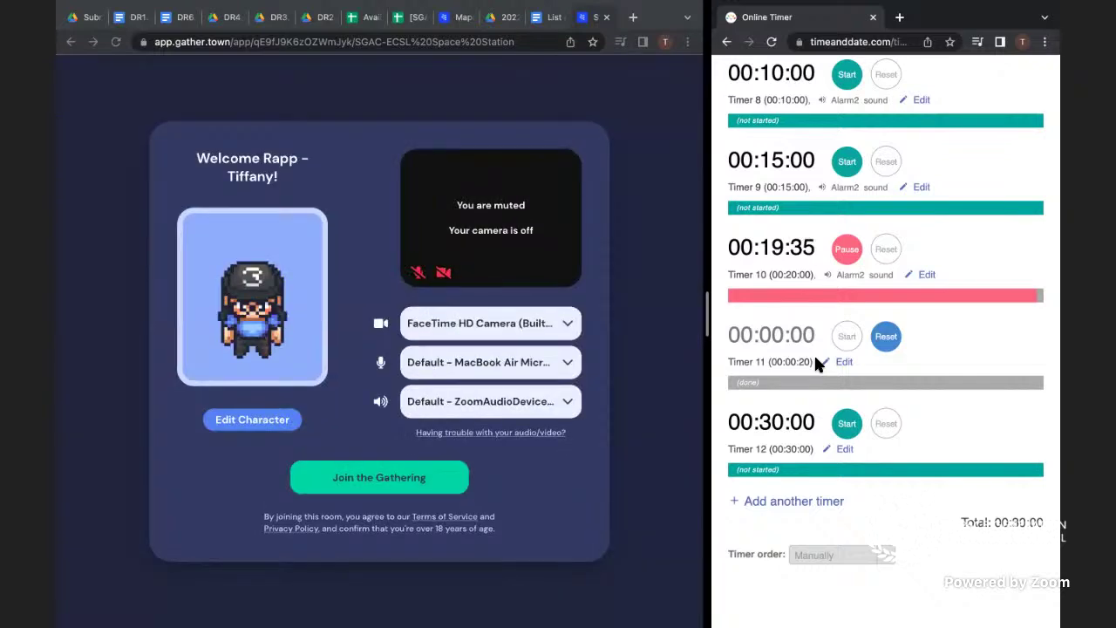
- Join the Gather space with microphone and camera off, close the participant list, and move the avatar up
left_click(427, 485)
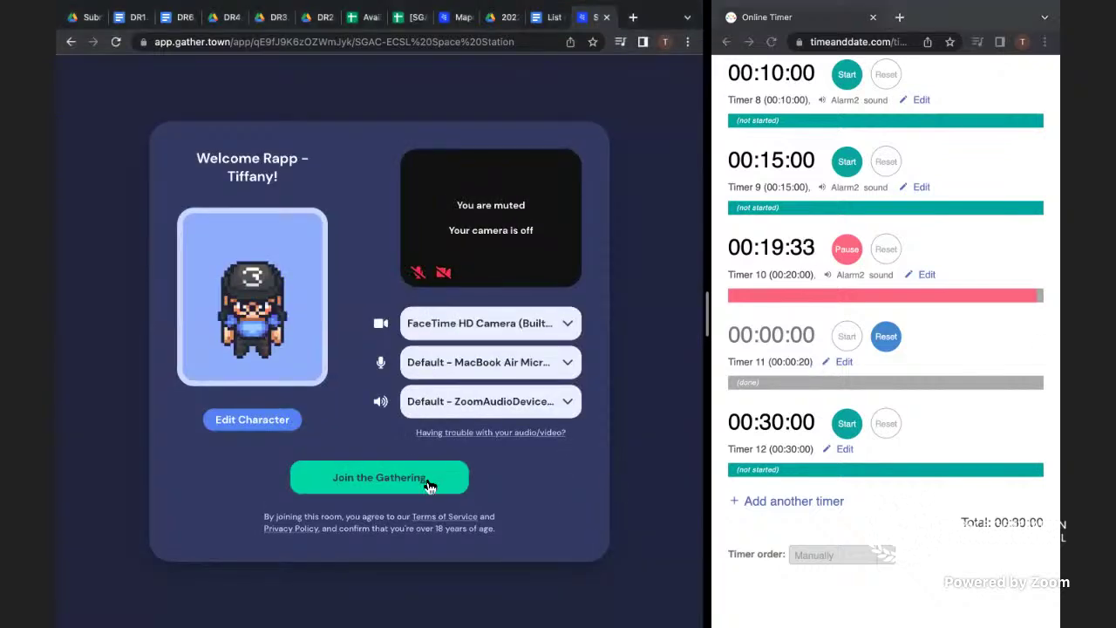
left_click(427, 484)
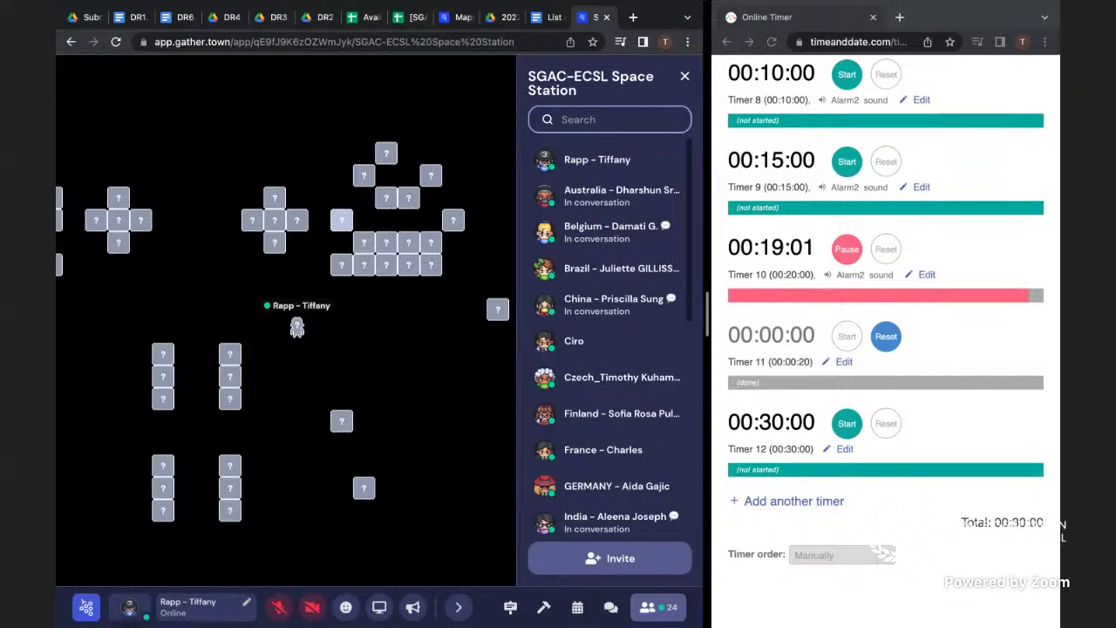
left_click(685, 77)
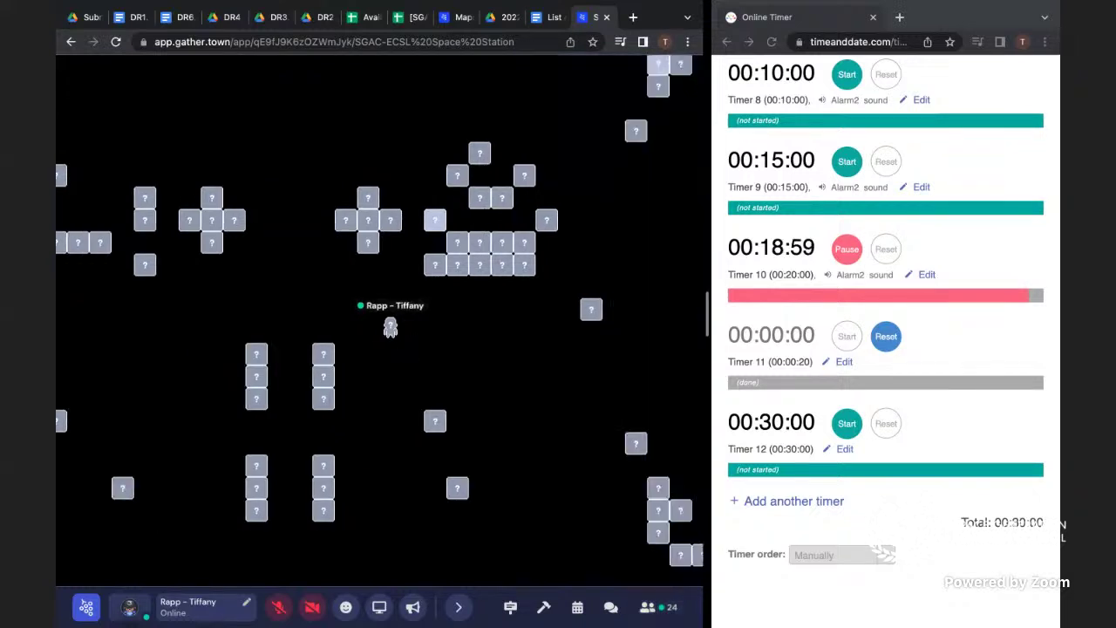
key("Up")
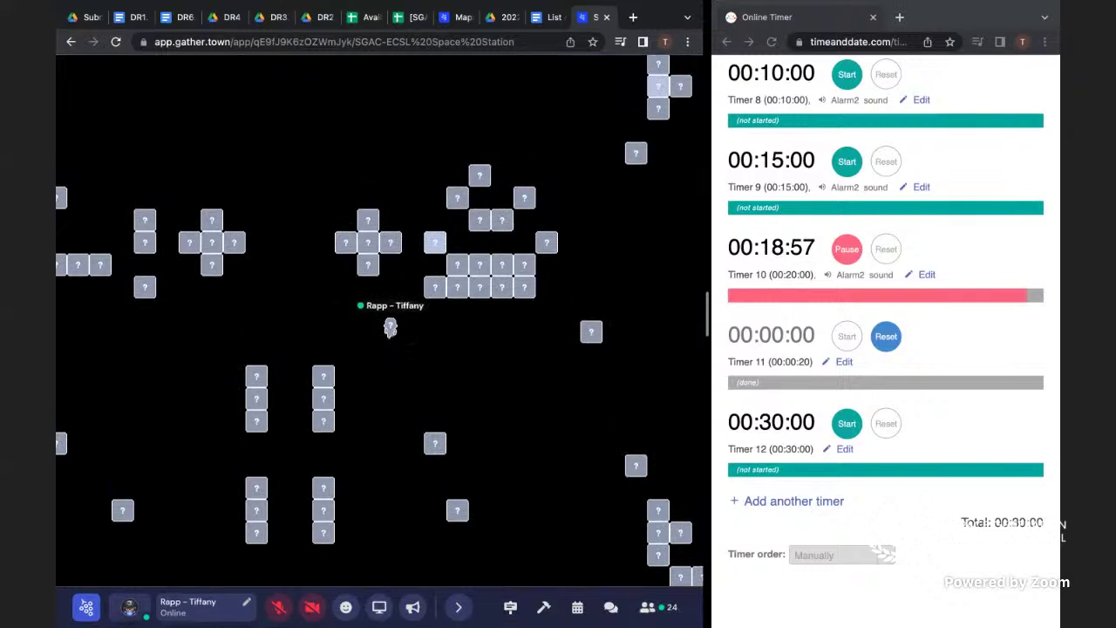
- Reload the SGAC-ECSL Space Station page and rejoin the Gather space
key("Up")
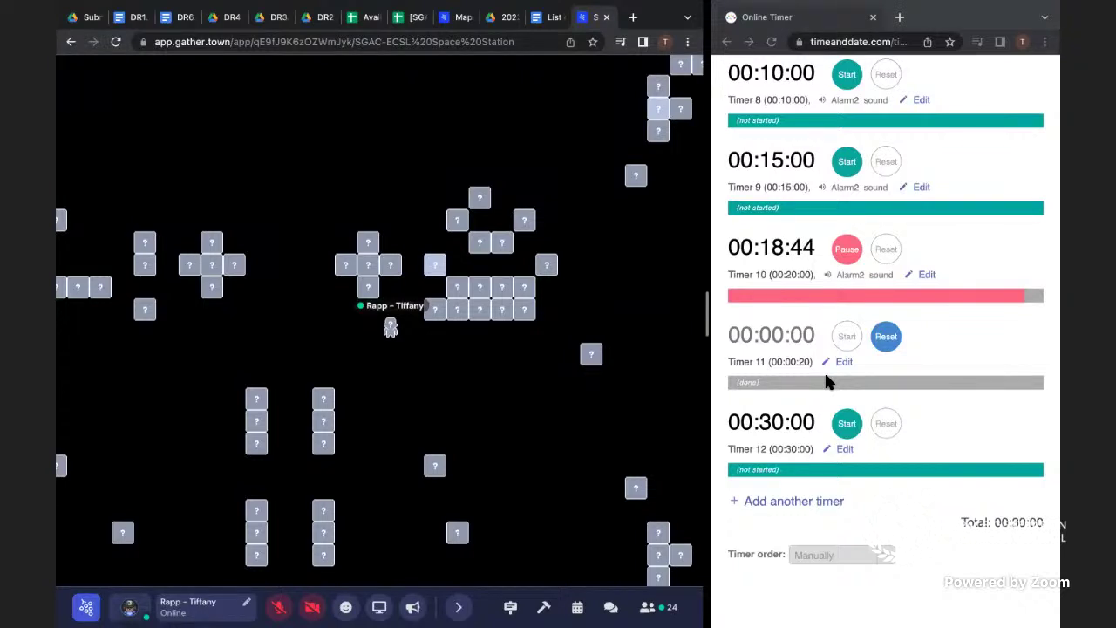
left_click(312, 42)
key("Return")
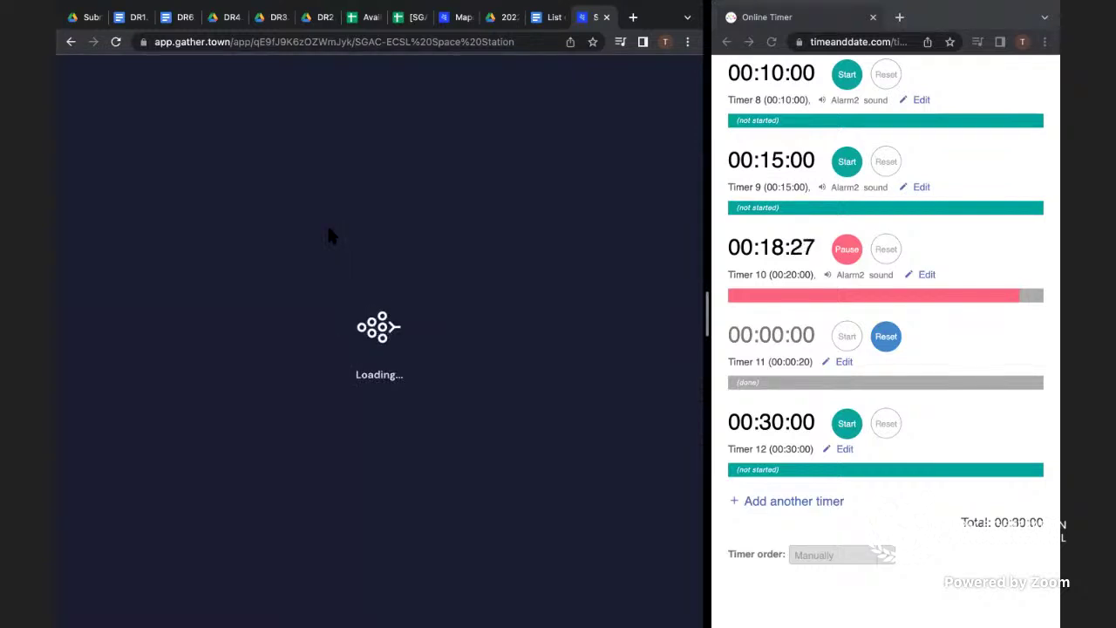
left_click(336, 476)
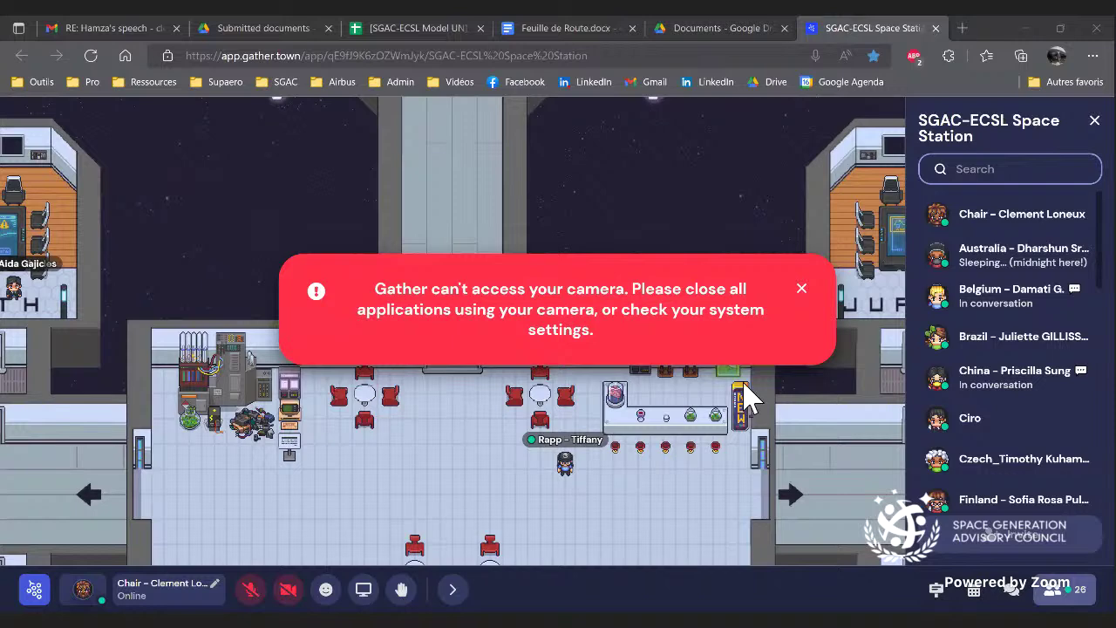
- Dismiss the camera access warning and walk the avatar left out of the central hall into the corridor
left_click_drag(801, 293, 697, 410)
key("Left")
key("Left")
key("Left")
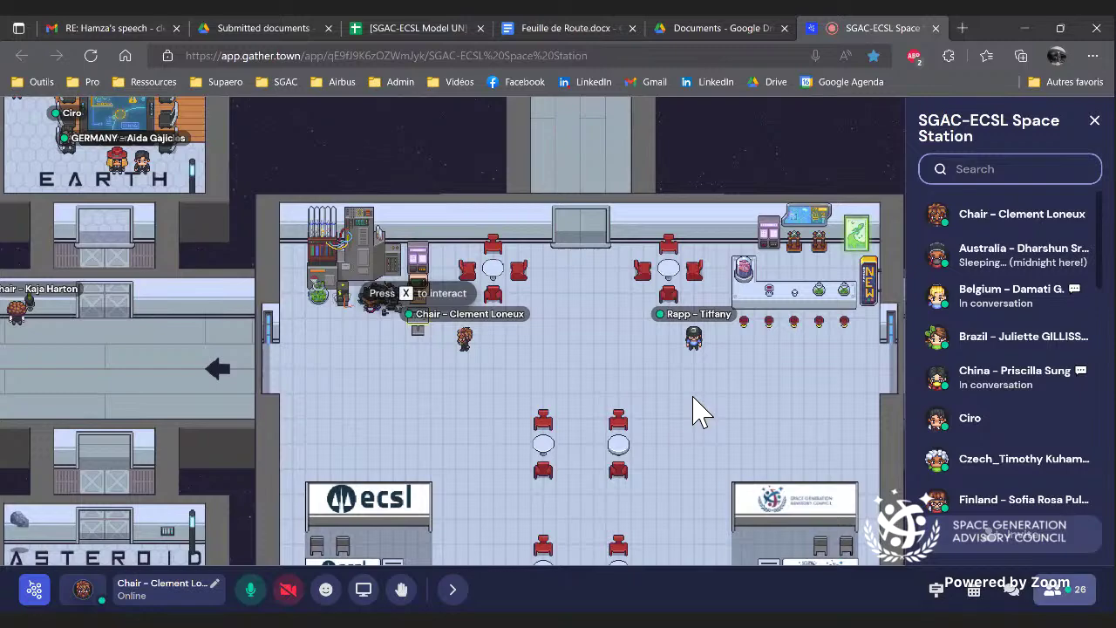
key("Left")
key("Left")
key("Left")
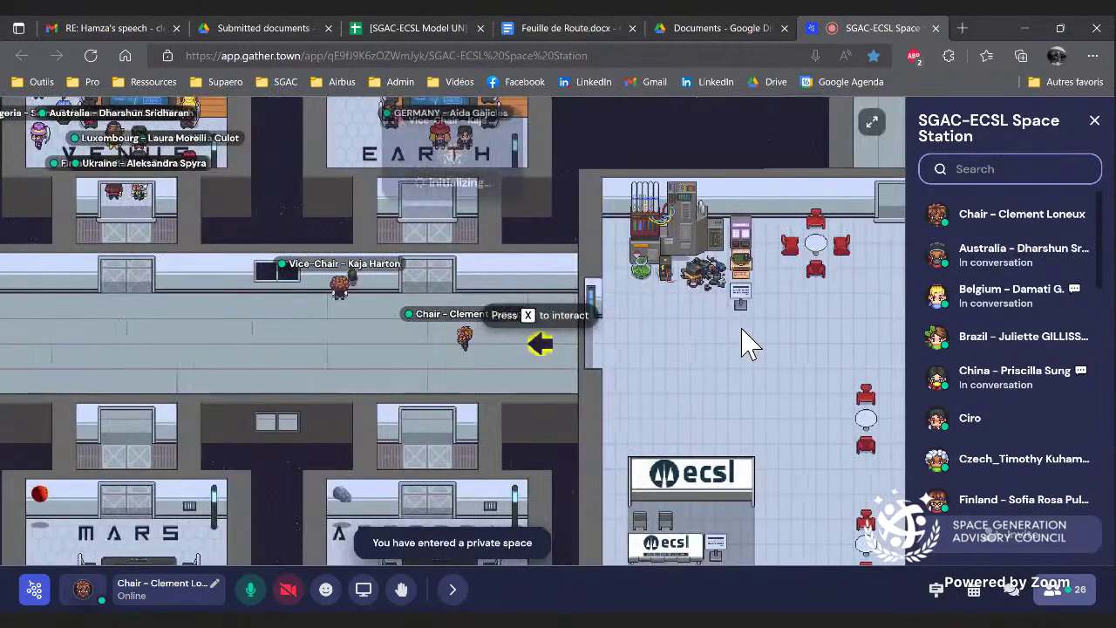
- Walk the avatar along the corridor past the Earth room and up into the crowded Venus room
key("Left")
key("Left")
key("Left")
key("Left")
key("Left")
key("Left")
key("Left")
key("Up")
key("Up")
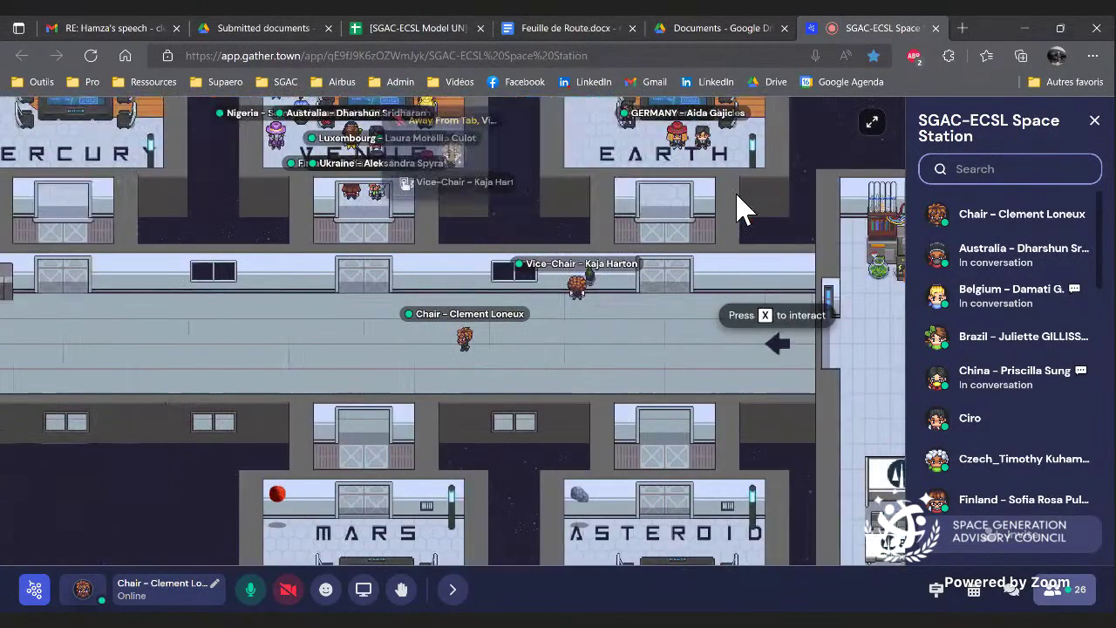
key("Left")
key("Left")
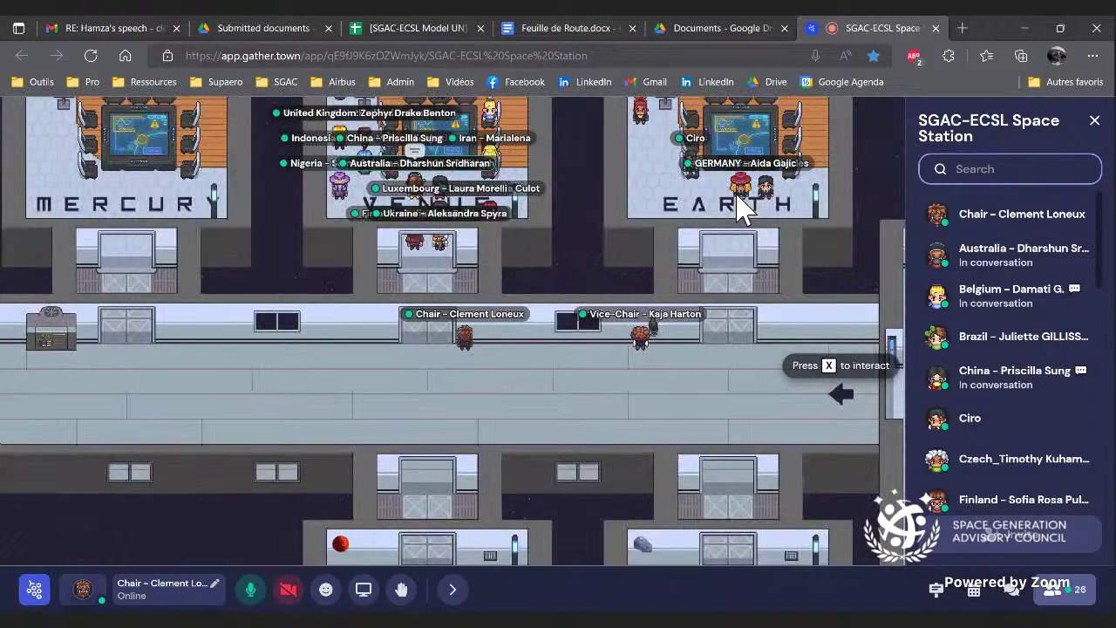
key("Up")
key("Up")
key("Up")
key("Up")
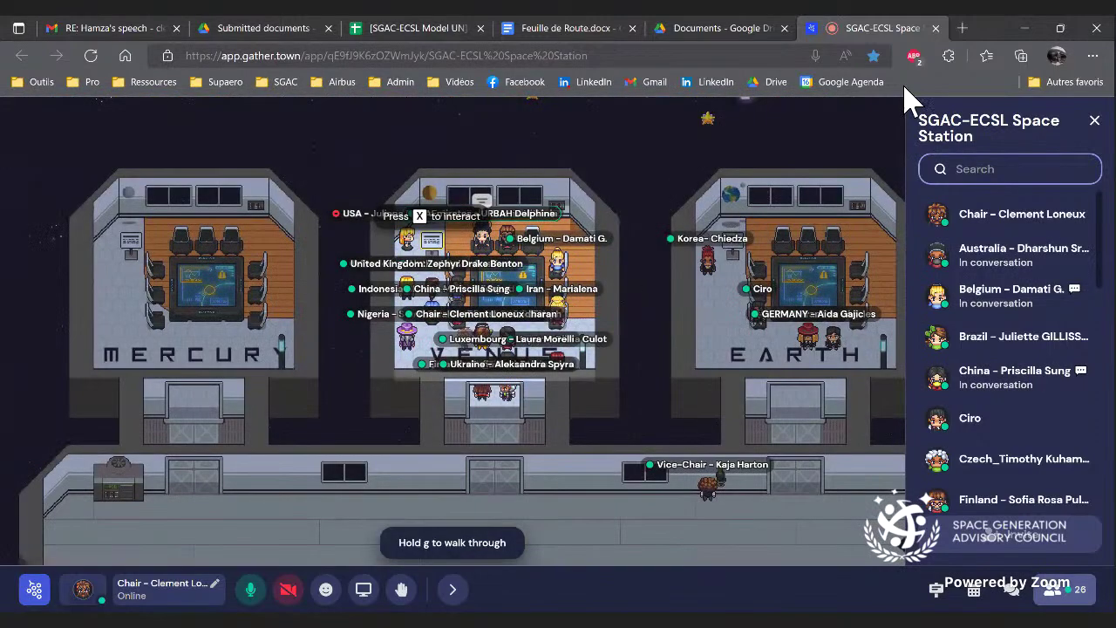
key("Left")
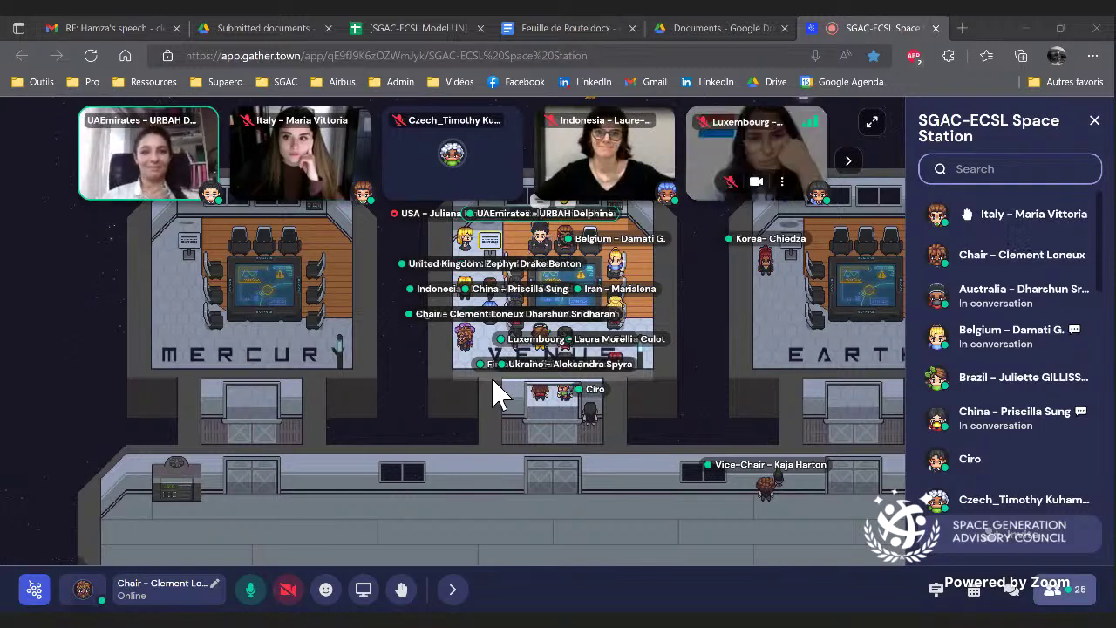
- Show the emote reactions and reposition the avatar within the Venus room
key("Right")
key("Down")
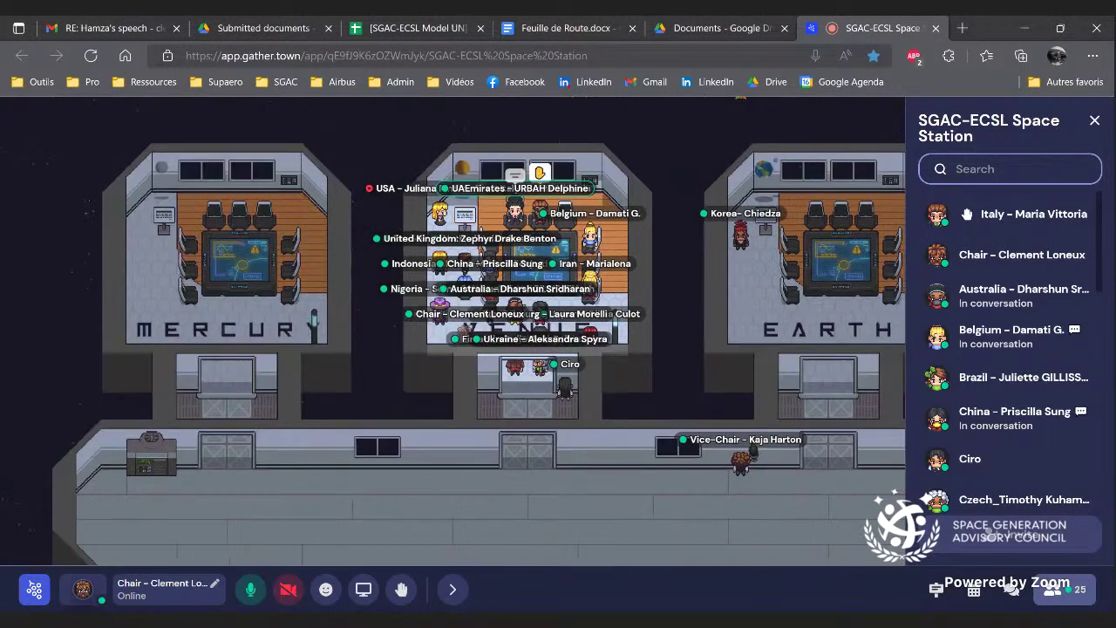
left_click(328, 588)
key("Left")
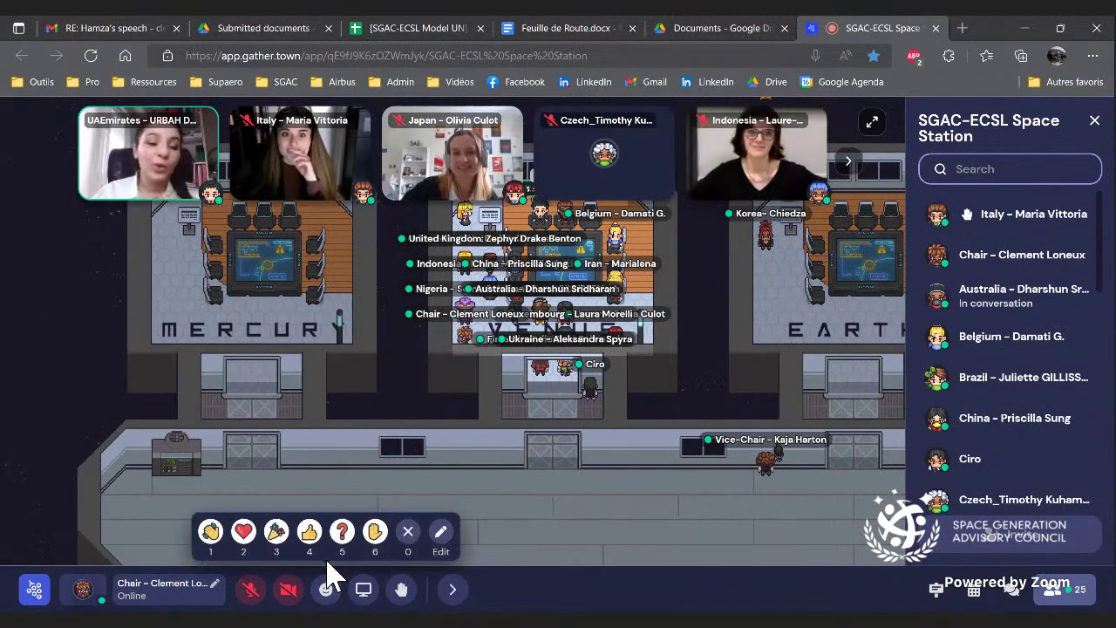
key("Right")
key("Right")
key("Right")
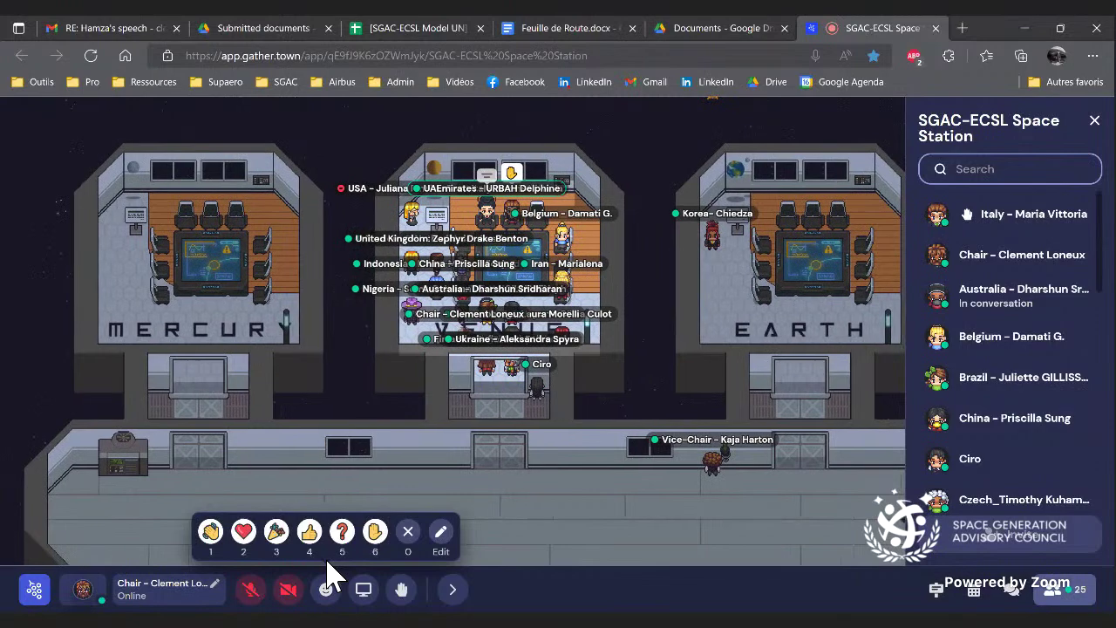
- Walk the avatar out of the Venus room and right along the corridor toward the Vice-Chair
key("Down")
key("Down")
key("Down")
key("Down")
key("Down")
key("Right")
key("Right")
key("Right")
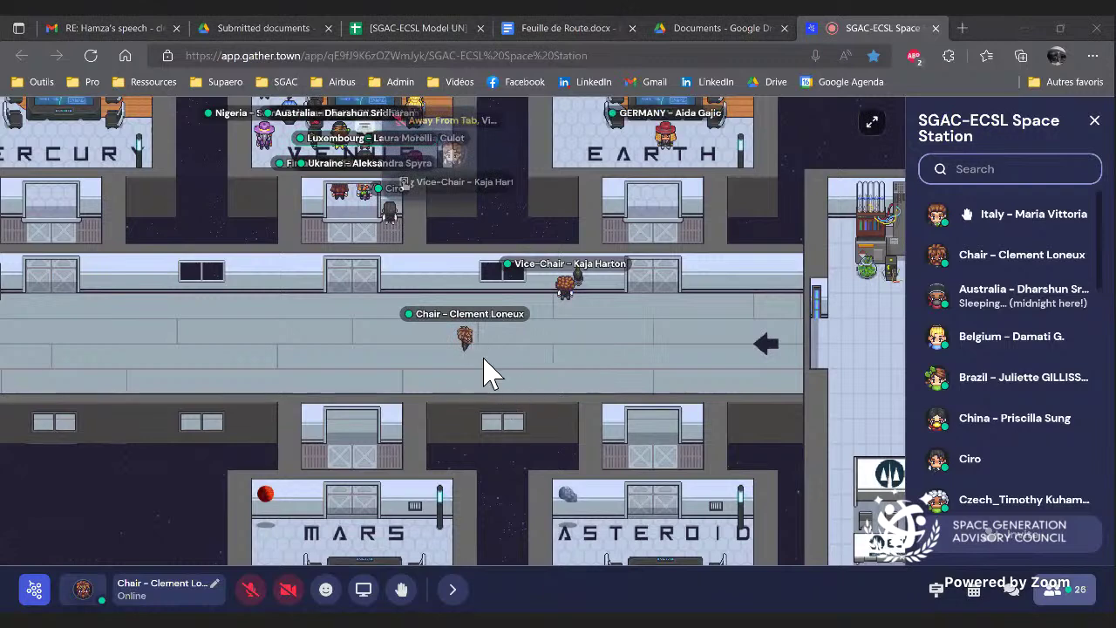
- Return the avatar to the Venus room and turn the camera on
key("Left")
key("Left")
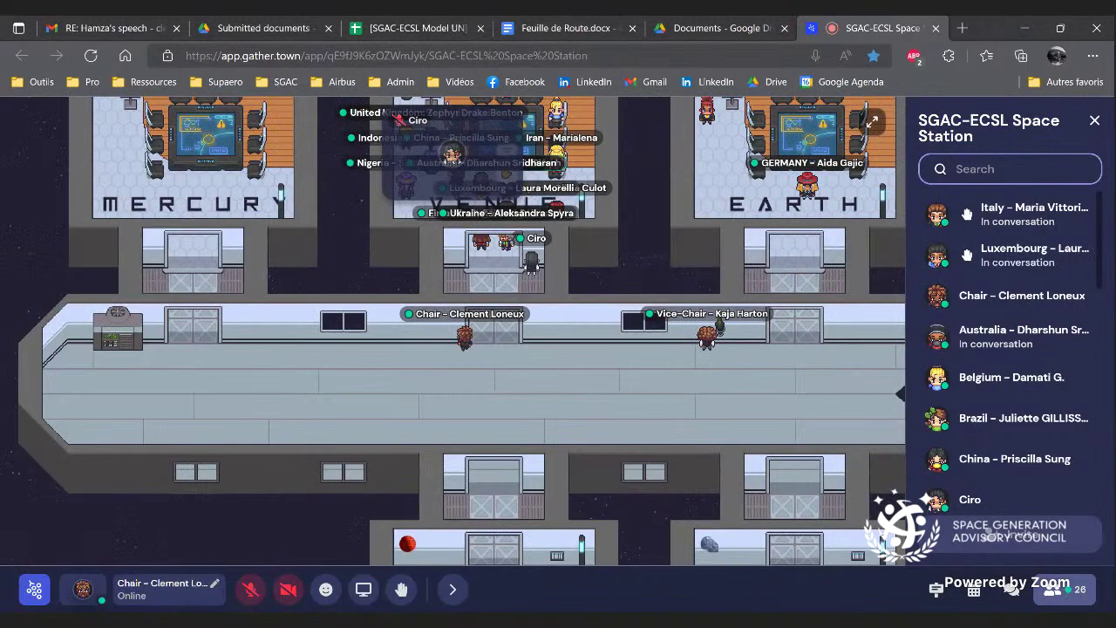
key("Up")
key("Up")
key("Up")
key("Up")
key("Up")
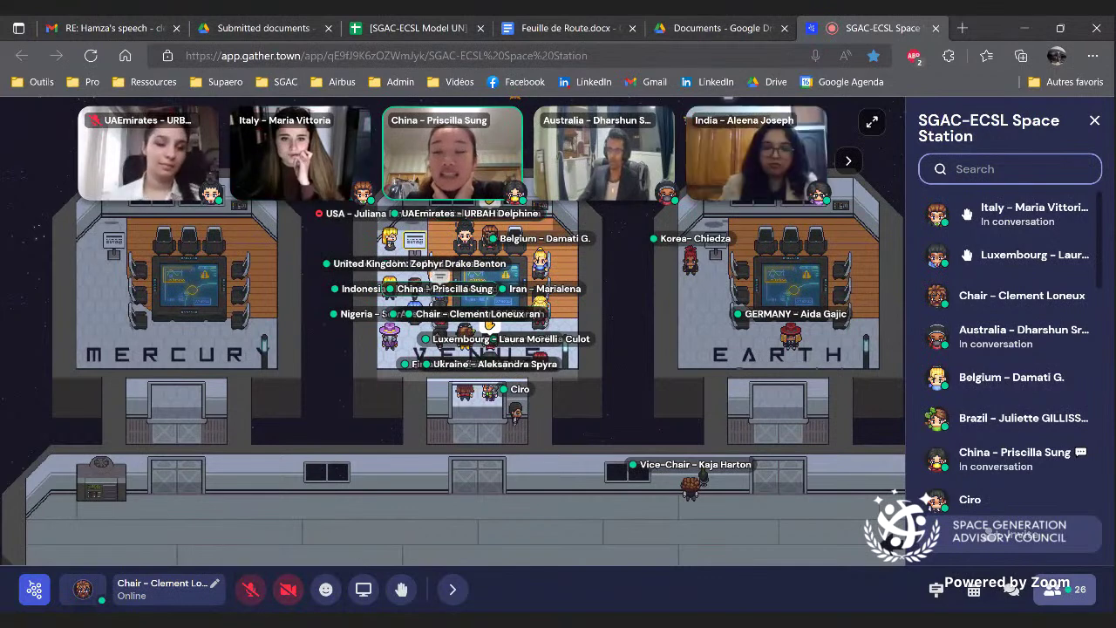
left_click(297, 586)
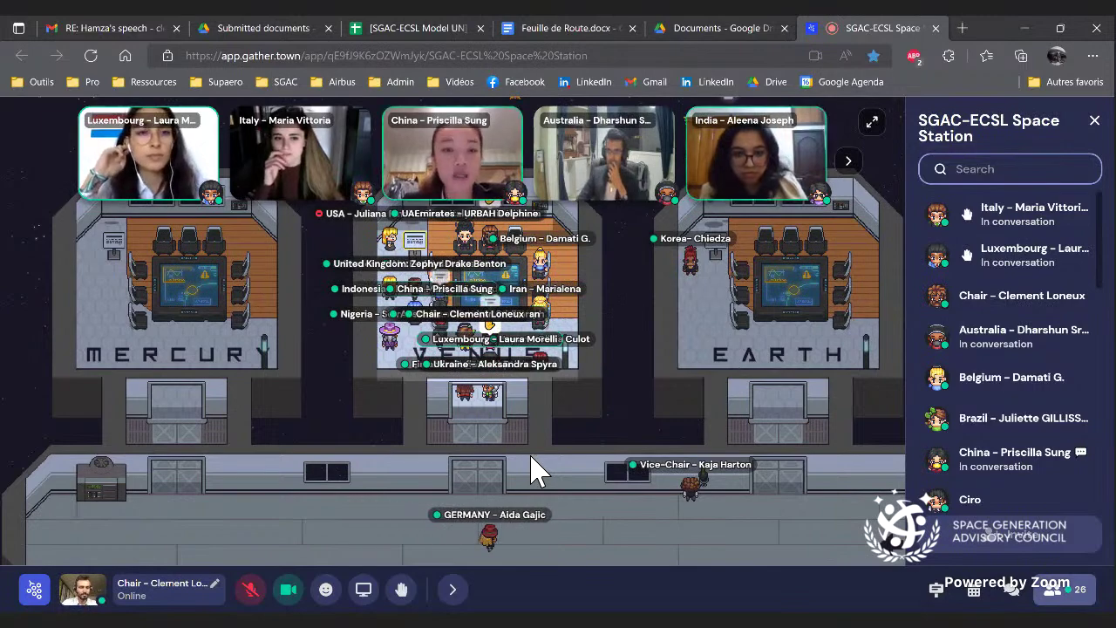
- Walk the avatar down through the Venus room's doorway toward the corridor
key("Down")
key("Down")
key("Down")
key("Down")
key("Down")
key("Down")
key("Down")
key("Down")
key("Down")
key("Down")
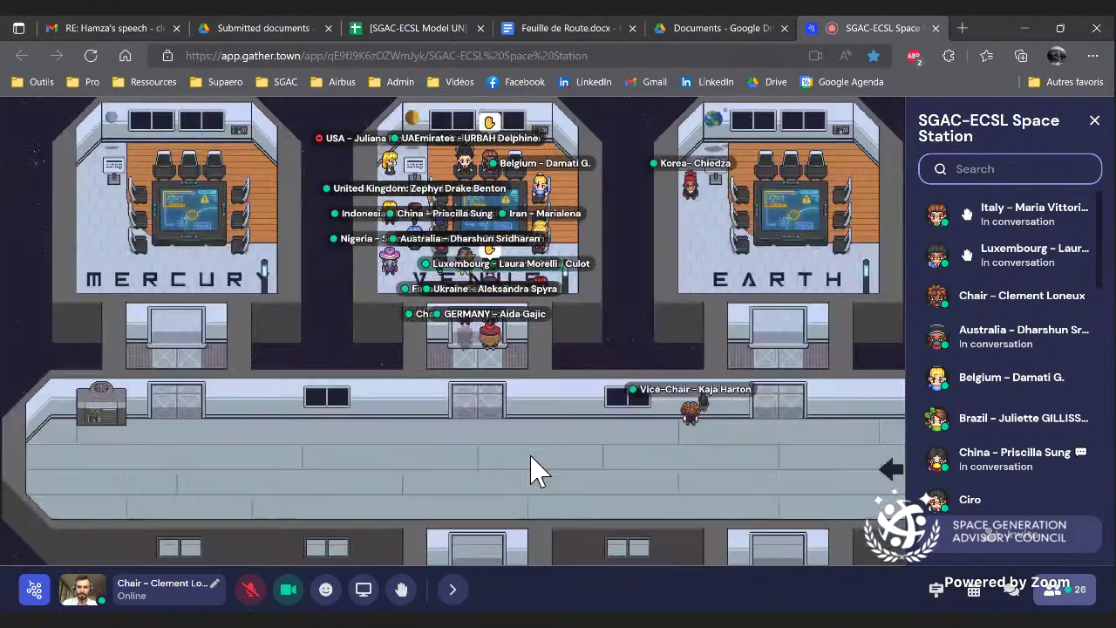
- Take the avatar down across the corridor toward the Mars room and back up to the corridor
key("Down")
key("Down")
key("Down")
key("Down")
key("Down")
key("Up")
key("Up")
key("Up")
key("Up")
key("Up")
key("Up")
key("Up")
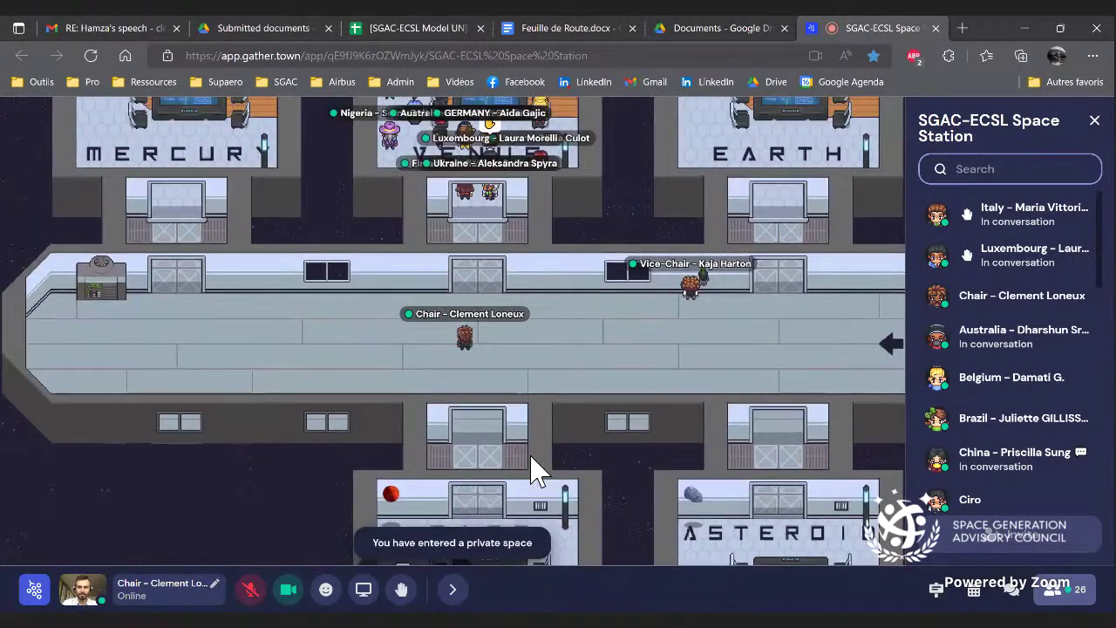
- Walk the avatar right along the corridor past the Vice-Chair and up into the Earth room
key("Right")
key("Right")
key("Right")
key("Right")
key("Right")
key("Right")
key("Right")
key("Right")
key("Right")
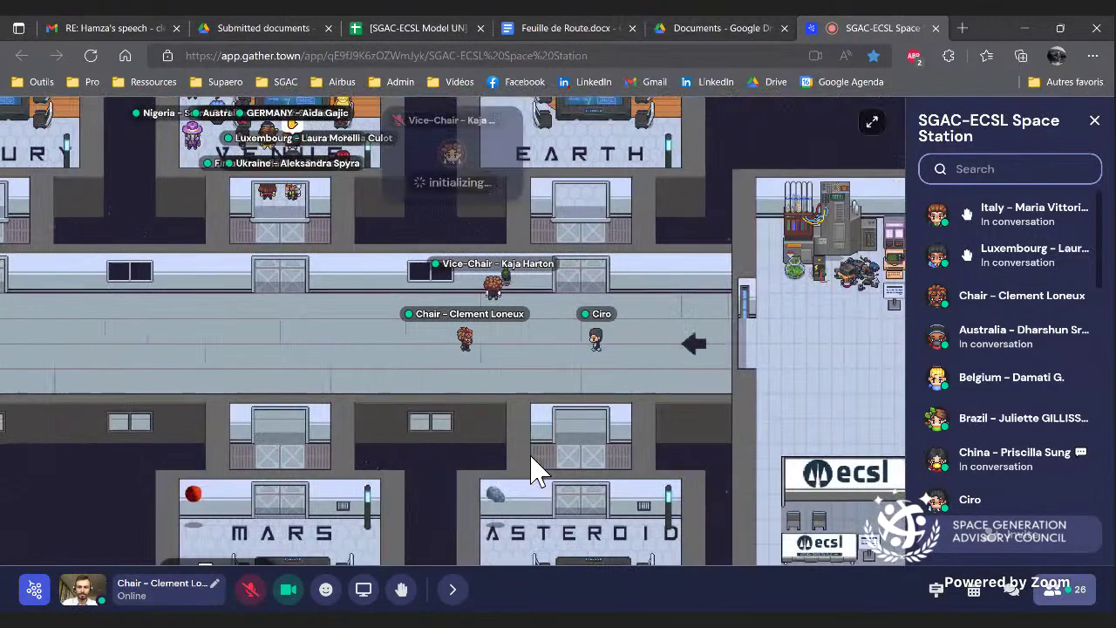
key("Up")
key("Right")
key("Up")
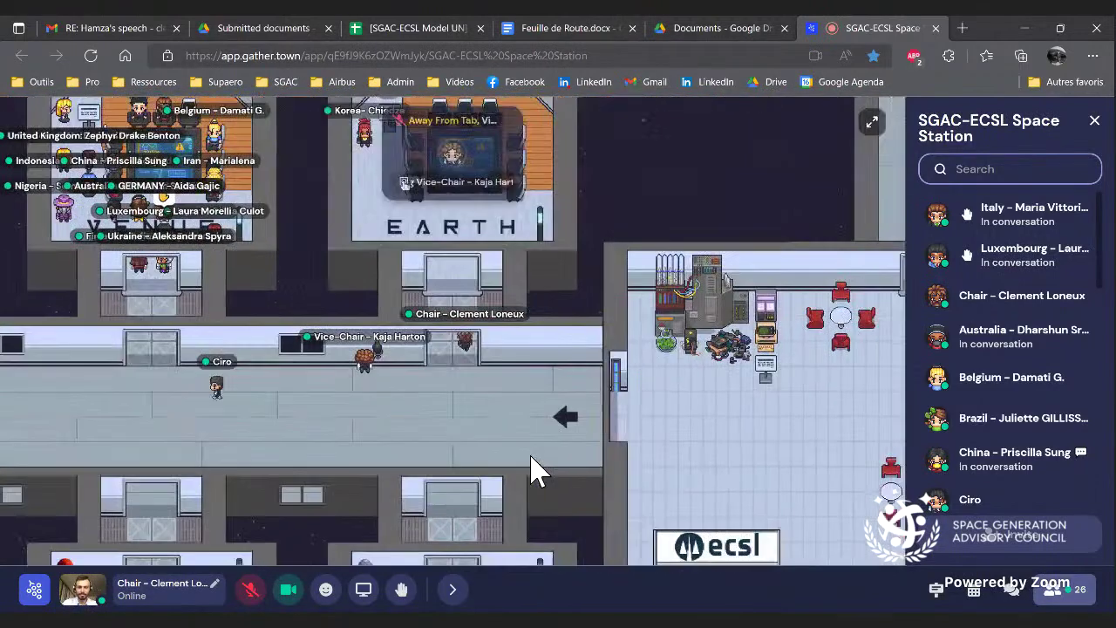
key("Right")
key("Up")
key("Up")
key("Up")
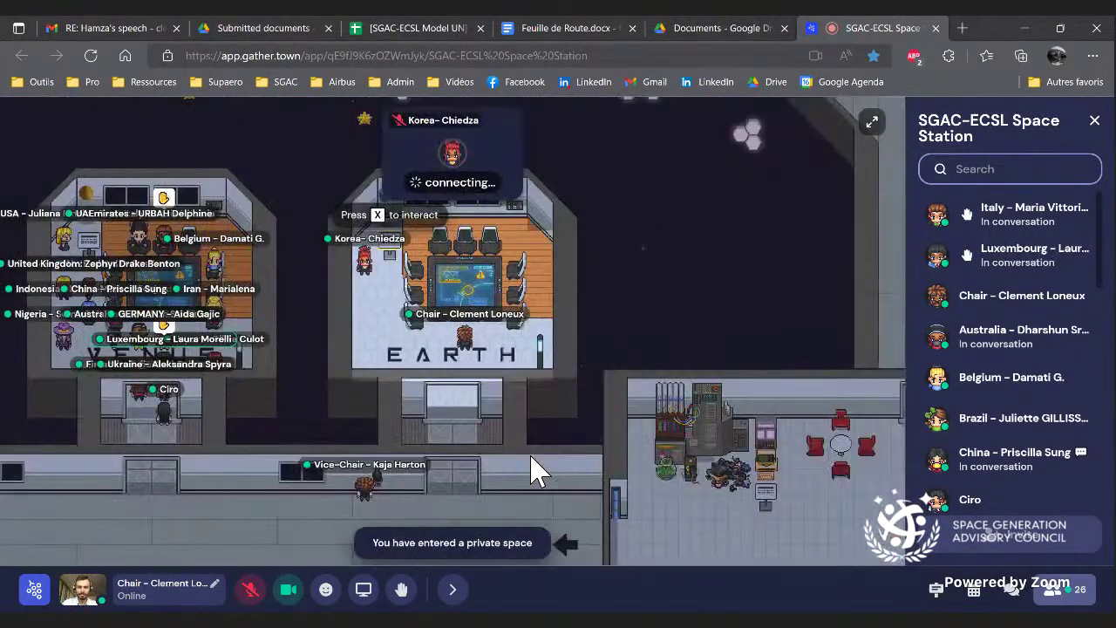
- Walk the avatar down to the Asteroid room, view the Rules of Procedure note there and close it
key("Down")
key("Down")
key("Down")
key("Down")
key("Down")
key("Down")
key("Down")
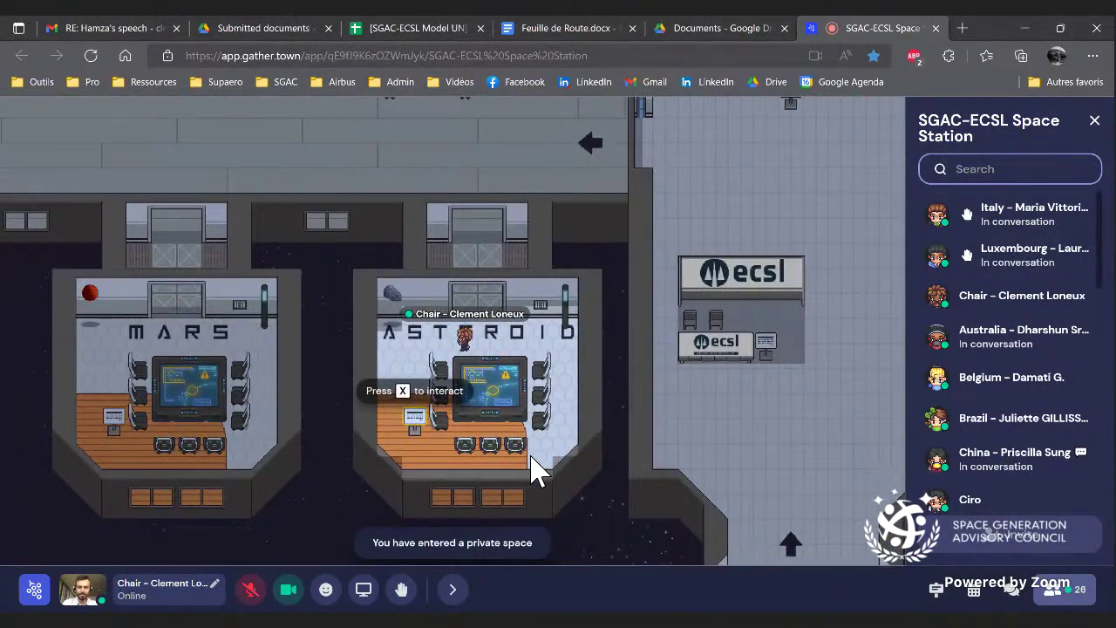
key("Left")
key("x")
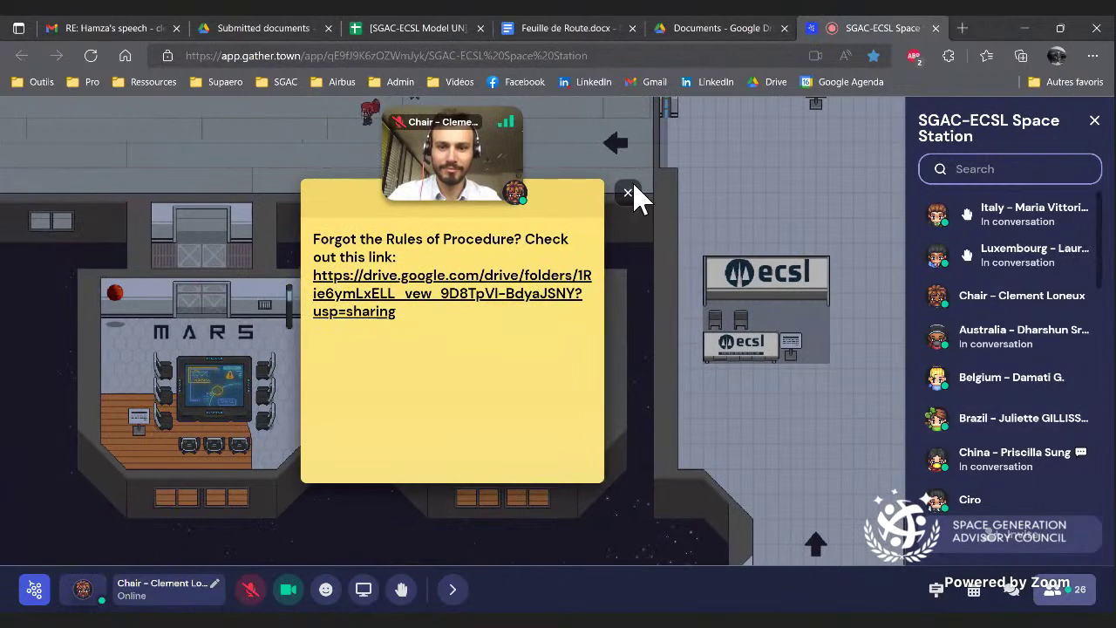
left_click(627, 193)
- Leave the Asteroid room and walk the avatar through the corridor into the central hall
key("Up")
key("Up")
key("Up")
key("Up")
key("Right")
key("Right")
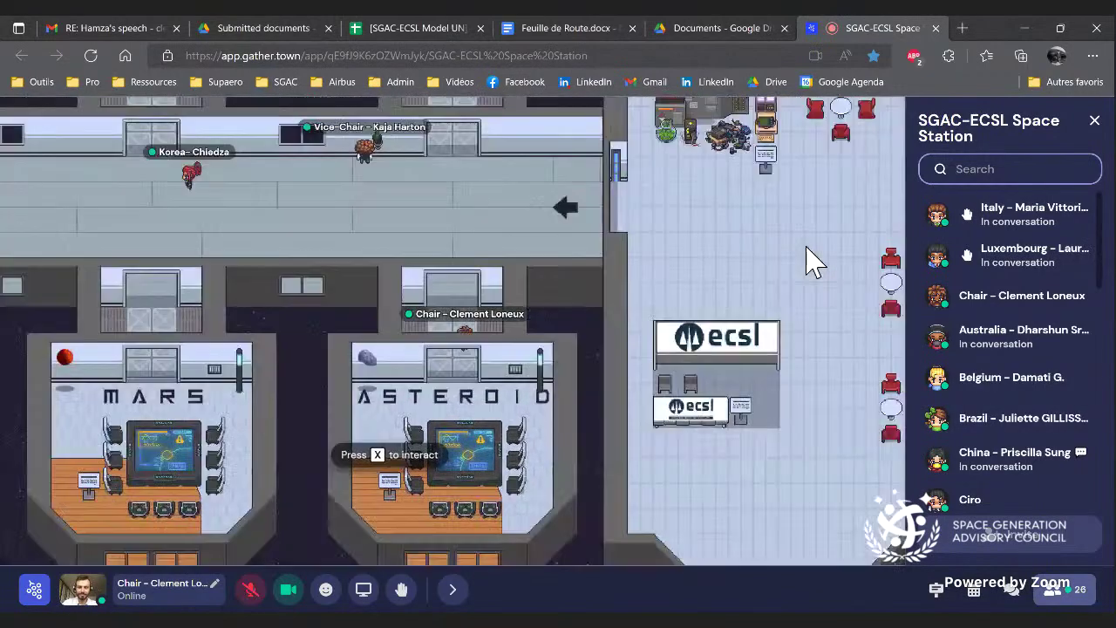
key("Up")
key("Up")
key("Up")
key("Up")
key("Up")
key("Right")
key("Right")
key("Right")
key("Right")
key("Right")
key("Right")
key("Right")
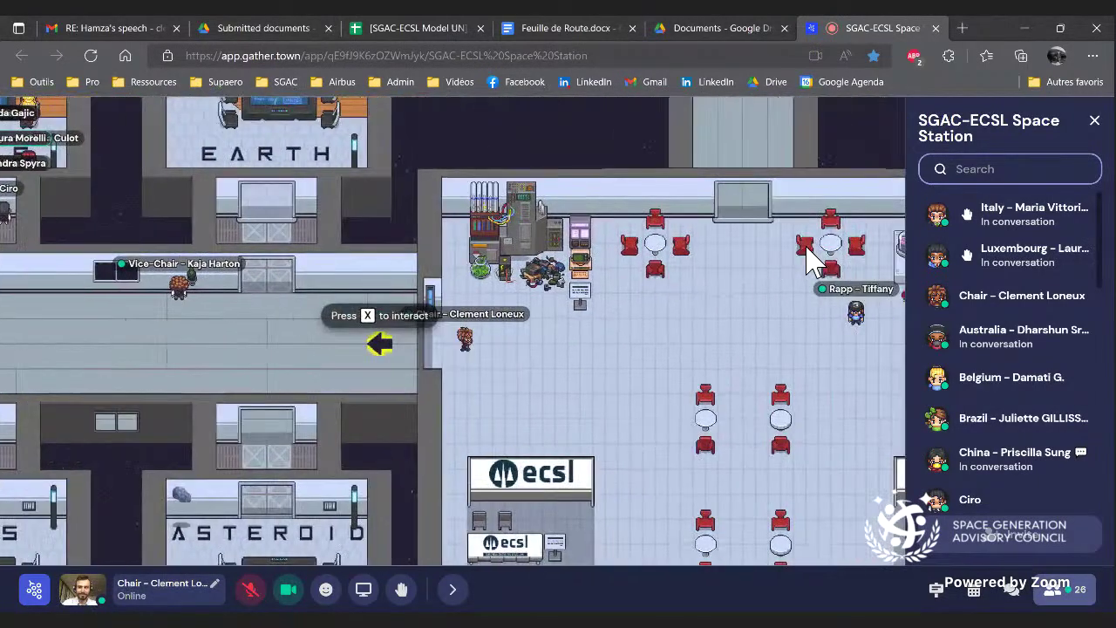
- Move the avatar to the notice stand beside the hall's machinery and interact with it
key("Right")
key("Right")
key("Right")
key("Right")
key("Right")
key("x")
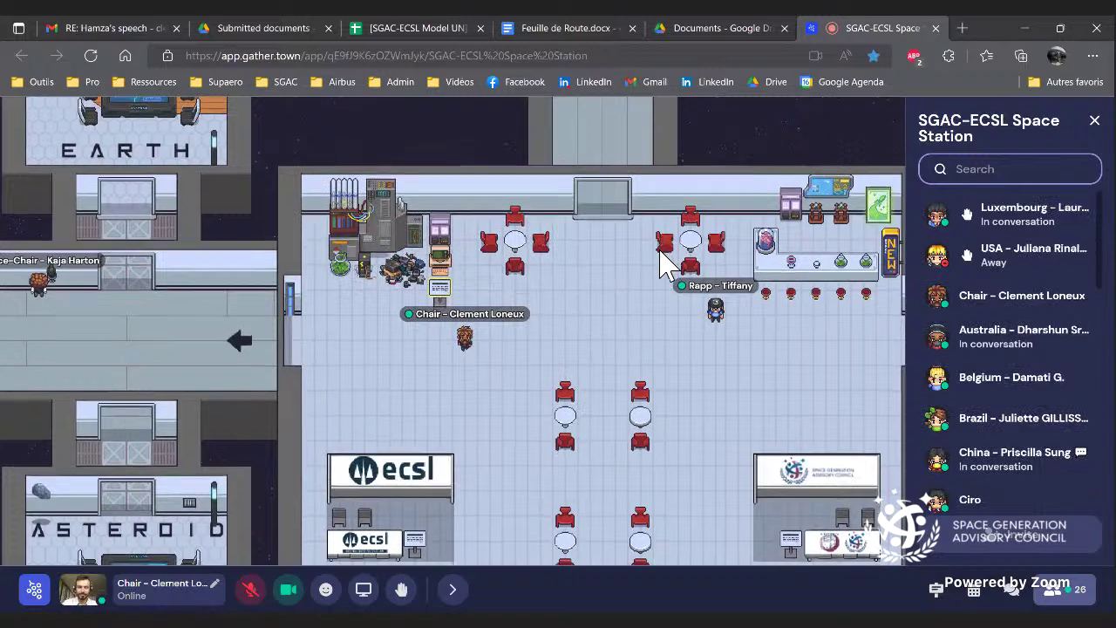
- Walk the avatar down the central hall to the notice stand at the ECSL booth
key("Down")
key("Down")
key("Down")
key("Down")
key("Down")
key("Down")
key("Down")
key("Down")
key("Left")
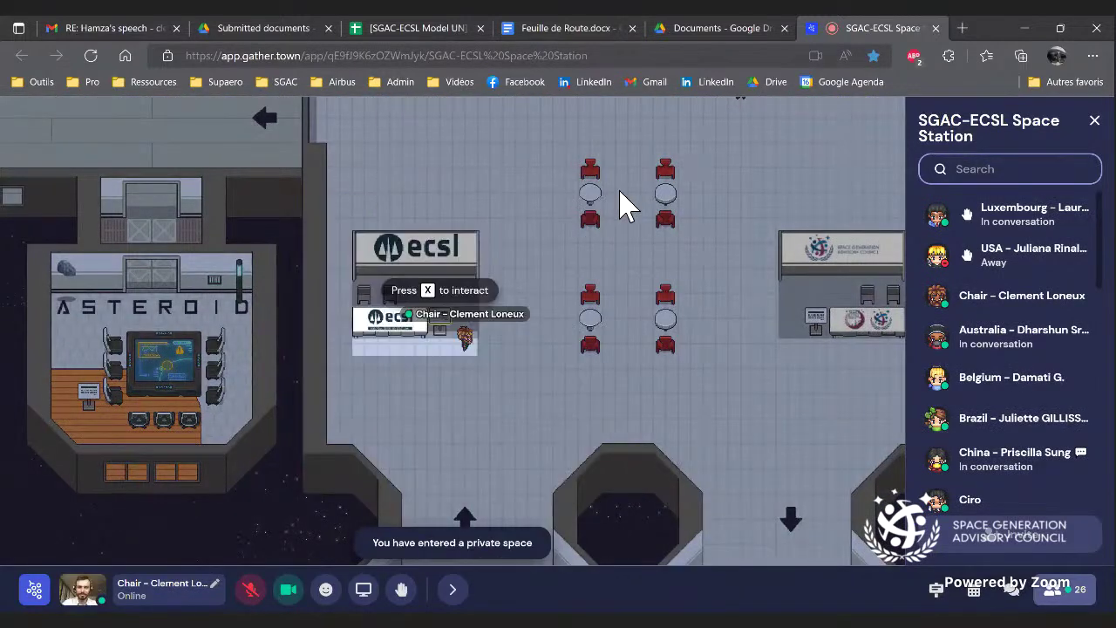
- Cross the hall below the tables from the ECSL booth to the Space Generation Advisory Council booth
key("Right")
key("Right")
key("Right")
key("Right")
key("Right")
key("Right")
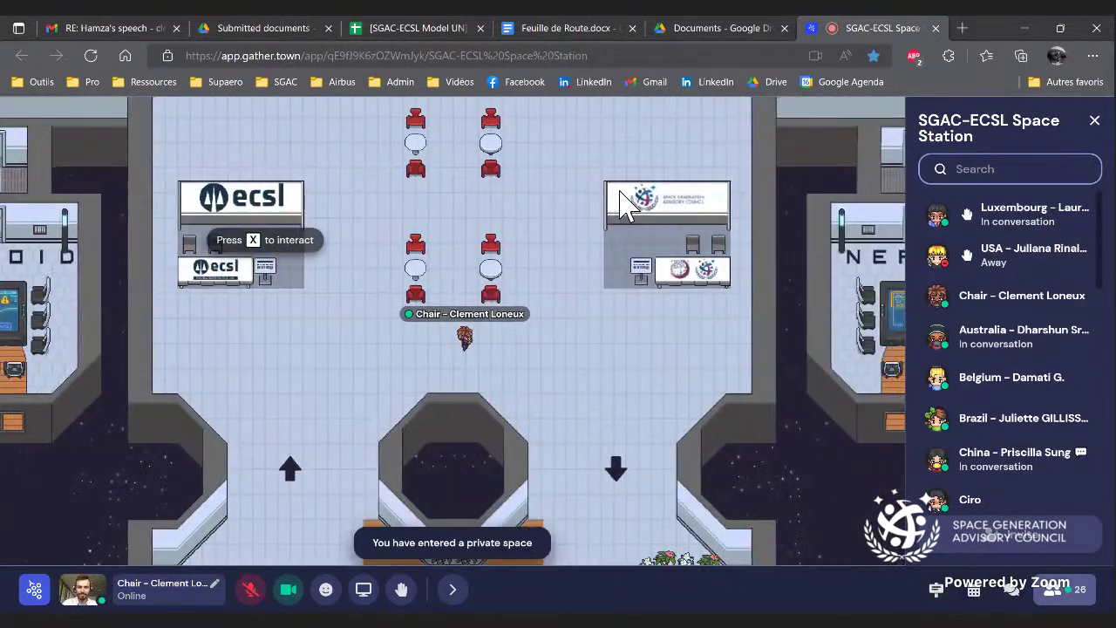
key("Down")
key("Down")
key("Right")
key("Right")
key("Right")
key("Down")
key("Up")
key("Up")
key("Up")
key("Up")
key("Up")
key("Up")
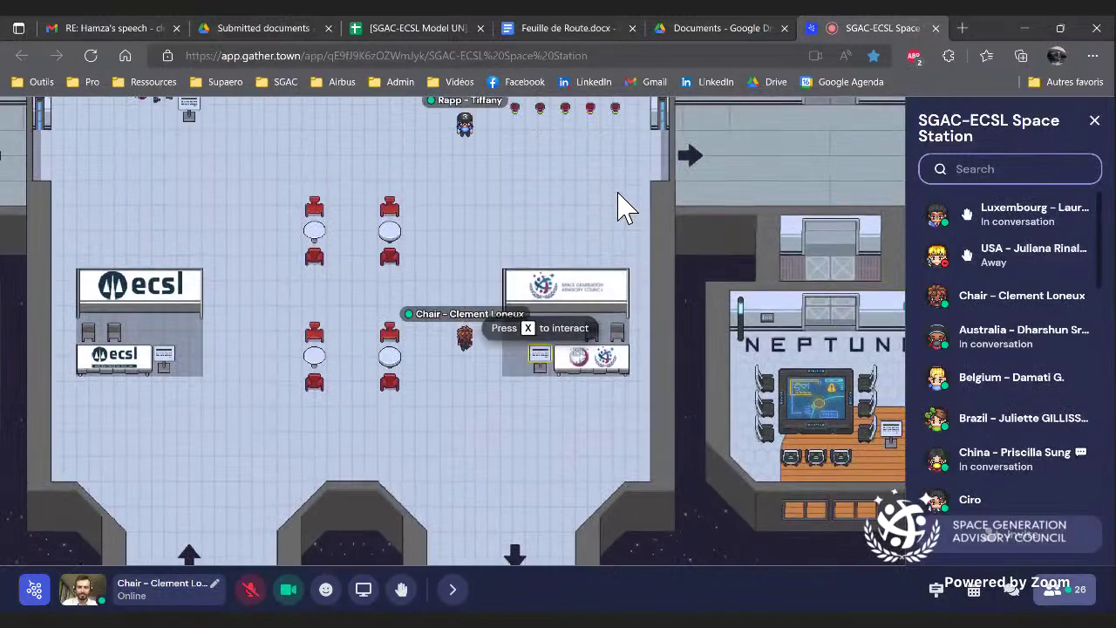
- Walk the avatar up the central hall to join the rapporteur near the upper tables
key("Up")
key("Up")
key("Up")
key("Up")
key("Up")
key("Up")
key("Up")
key("Left")
key("Left")
key("Left")
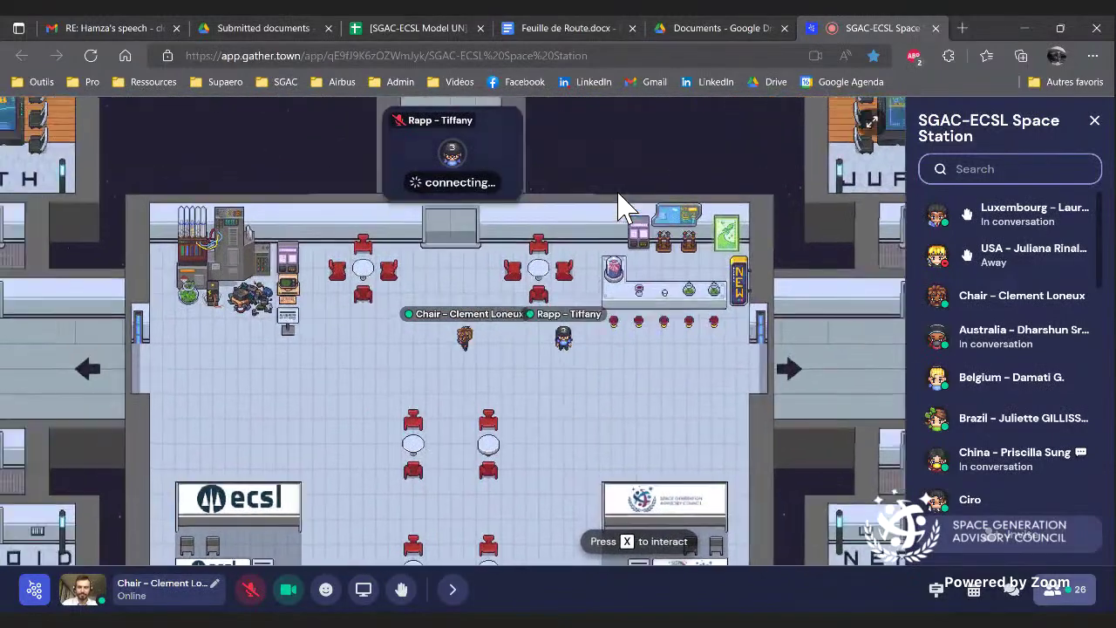
- Walk the avatar up out of the central hall into the assembly room, to the lower seats of the central table
key("Left")
key("Up")
key("Up")
key("Up")
key("Up")
key("Up")
key("Up")
key("Up")
key("Up")
key("Up")
key("Up")
key("Up")
key("Up")
key("Up")
key("Up")
key("Up")
key("Up")
key("Up")
key("Up")
key("Up")
key("Up")
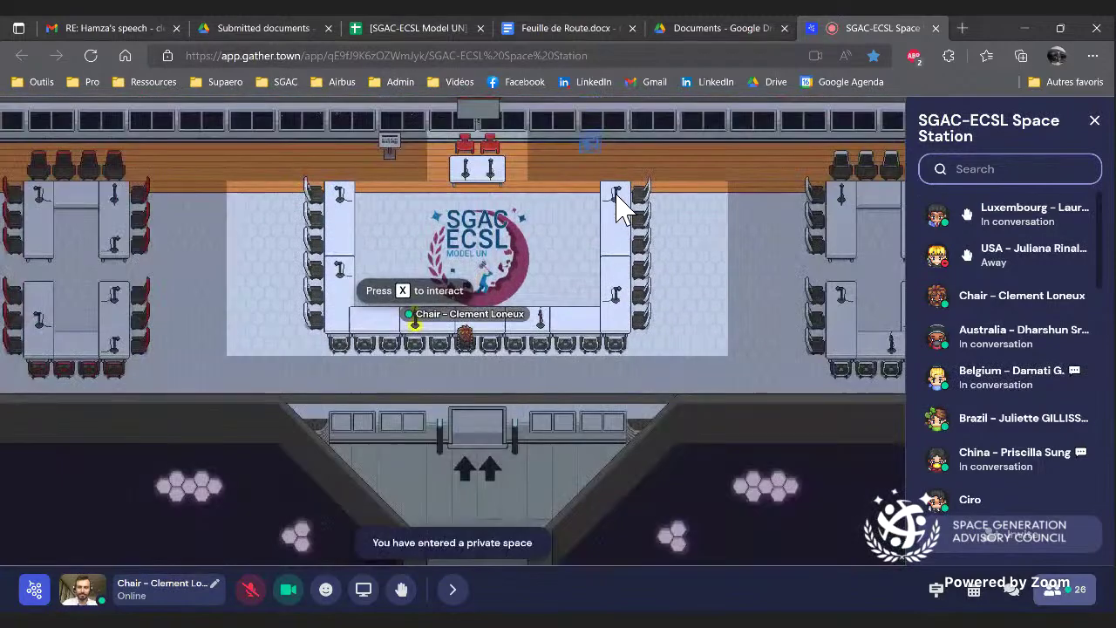
- Walk the avatar along the lower row of seats to the end of the central assembly table and back towards its middle
key("Left")
key("Left")
key("Left")
key("Left")
key("Left")
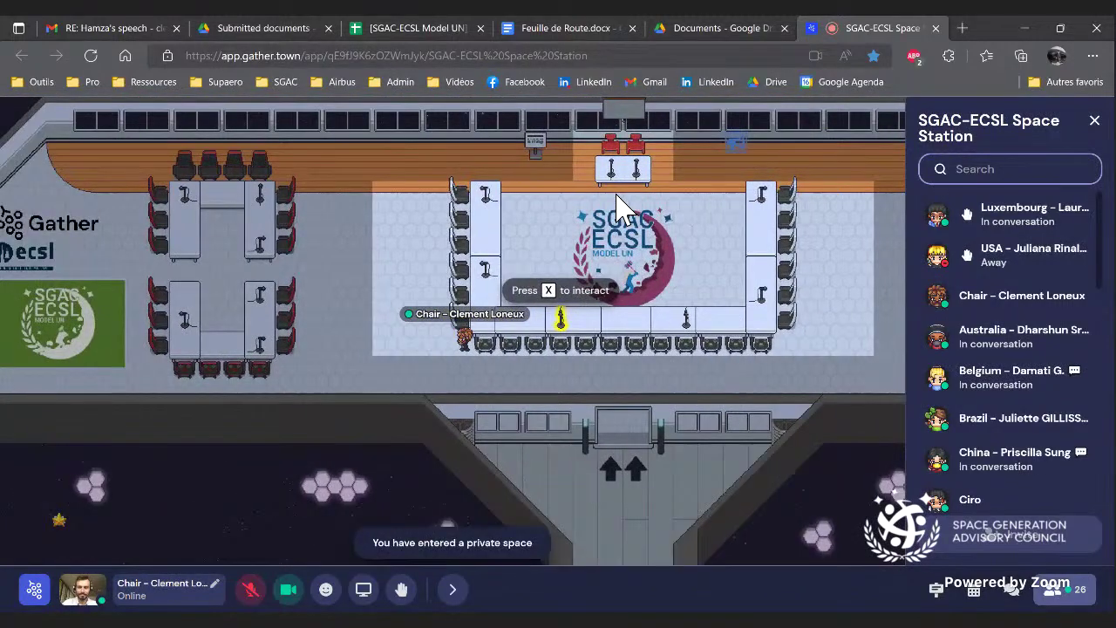
key("Left")
key("Left")
key("Left")
key("Left")
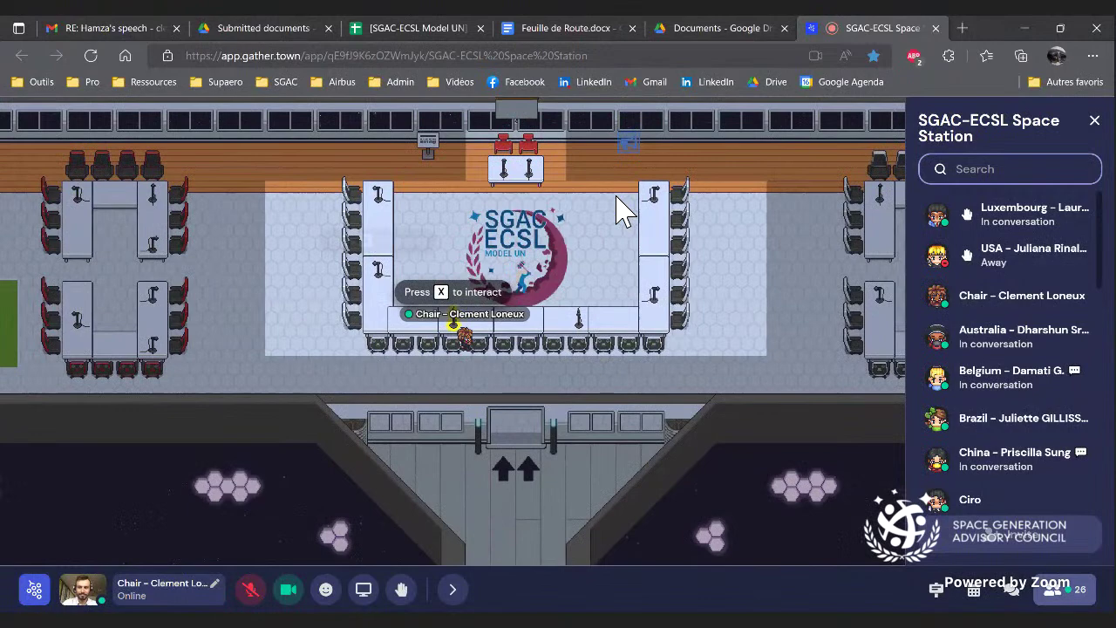
key("Right")
key("Right")
key("Right")
key("Right")
key("Right")
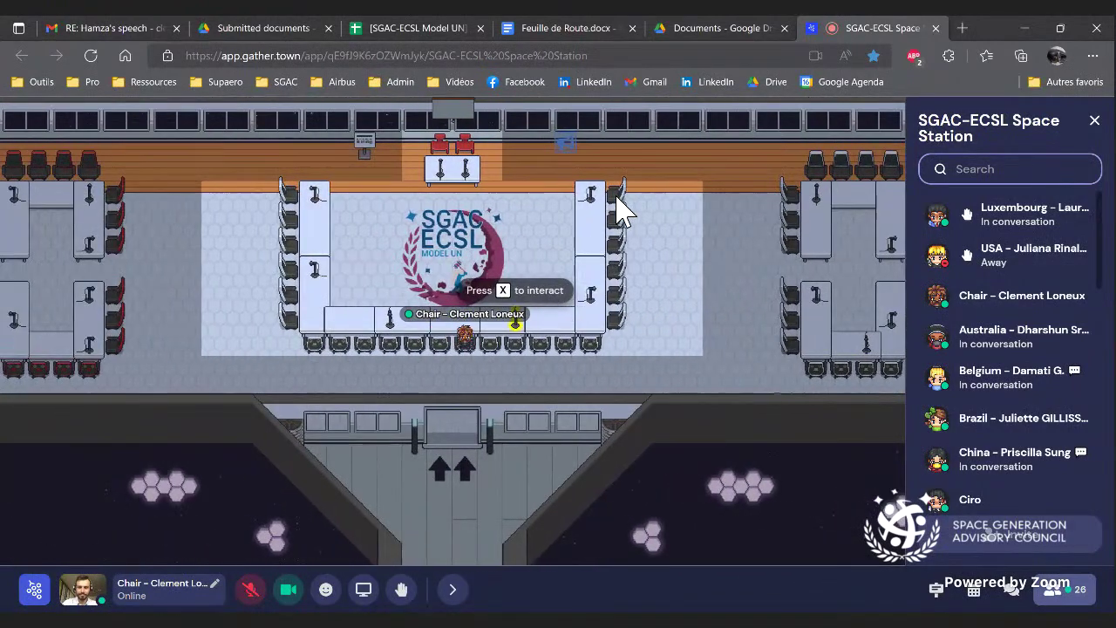
- Leave the assembly room through the lower passage, read the notice about the committee sessions and close it
key("Down")
key("Down")
key("Down")
key("Down")
key("Down")
key("Down")
key("Down")
key("Down")
key("Up")
key("Up")
key("Up")
key("x")
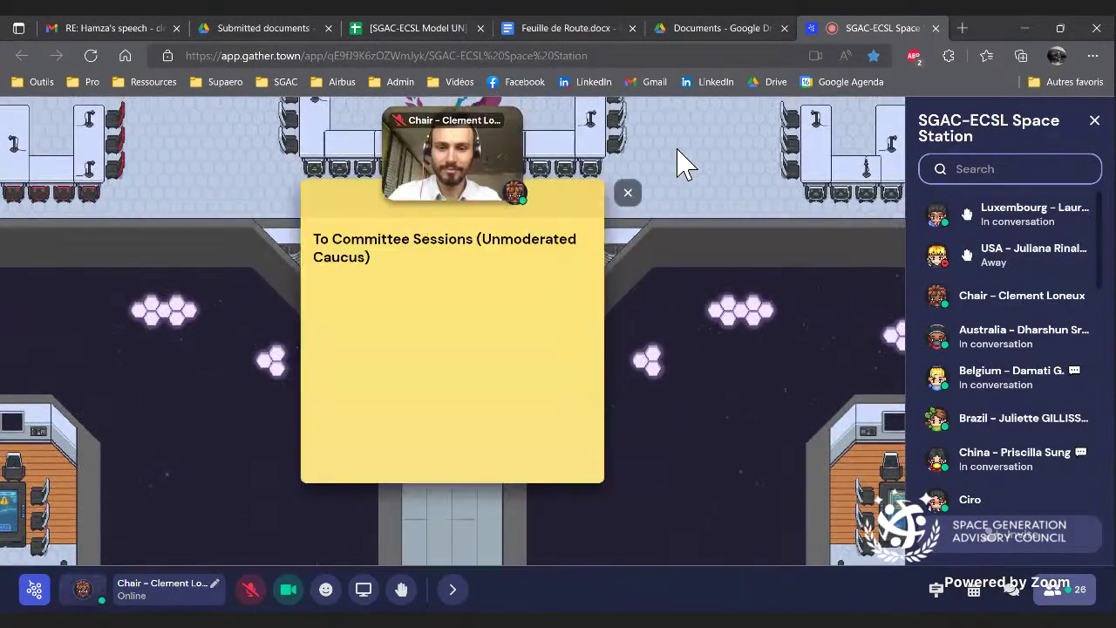
left_click(628, 194)
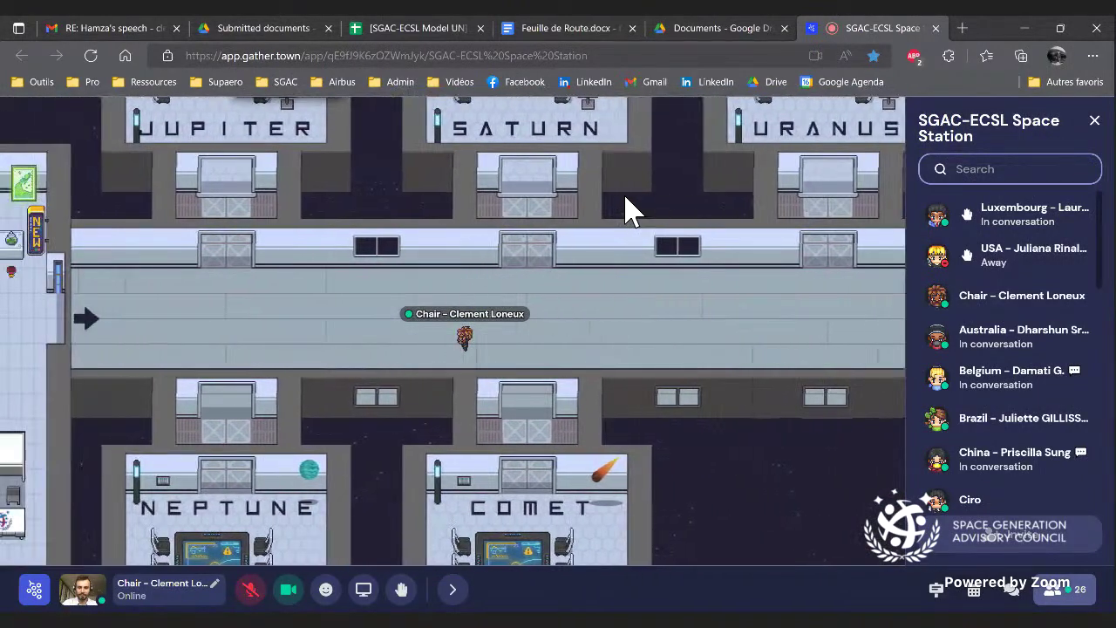
- Walk the avatar from the Jupiter and Neptune corridor back into the central hall and down past the booths
key("Left")
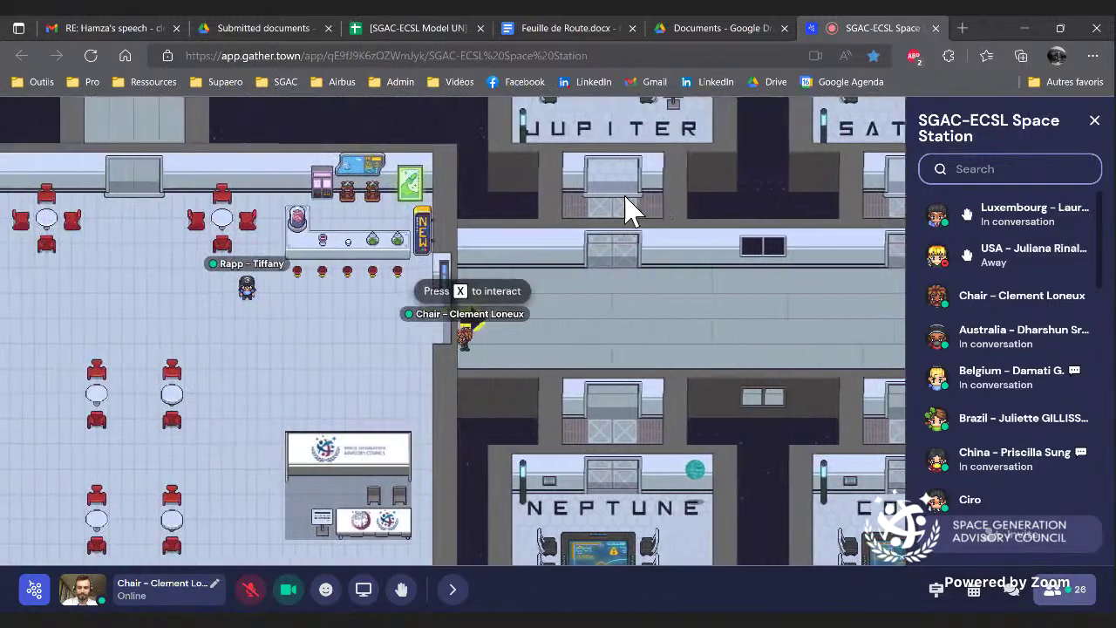
key("Down")
key("Left")
key("Down")
key("Down")
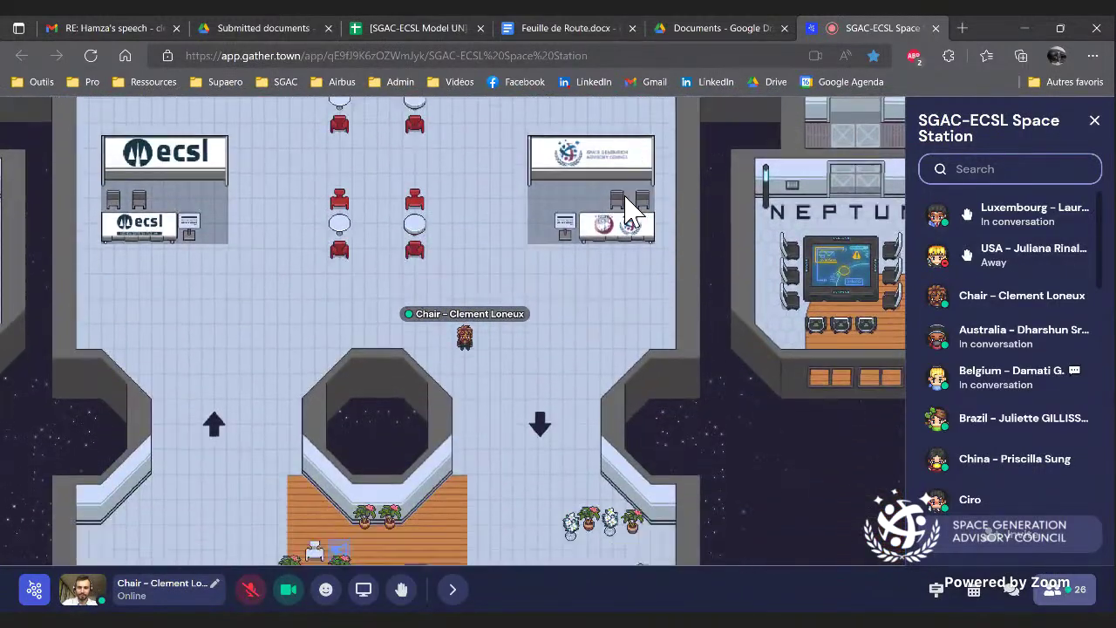
- Go down to the lobby lawn beside the pink tree, read the organising team and pet memorial notices, and close them
key("Right")
key("Down")
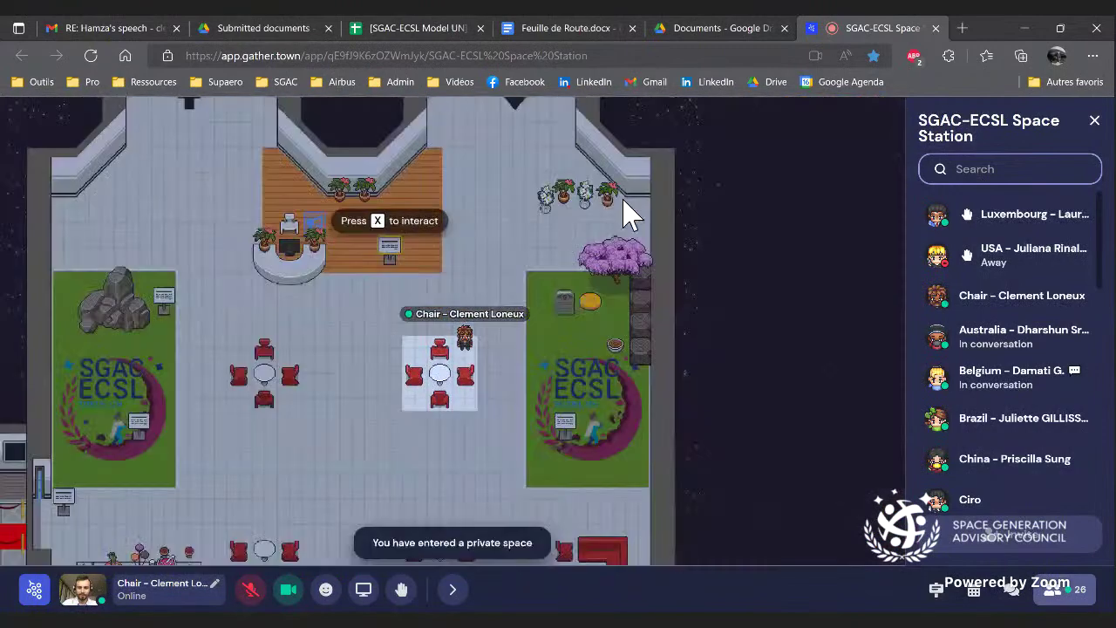
key("Right")
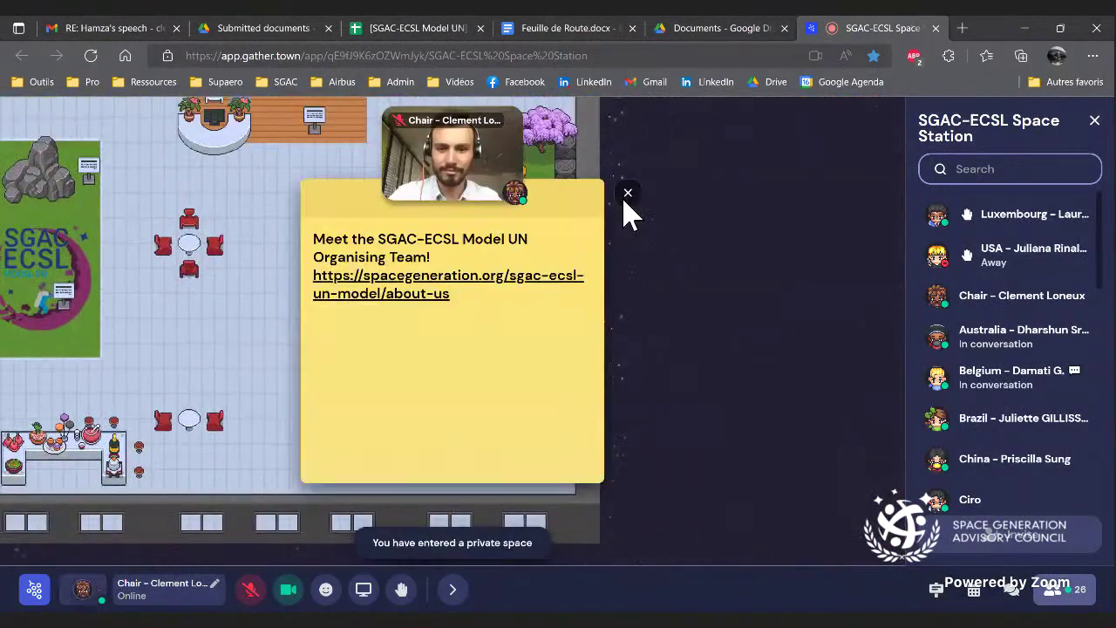
key("Up")
key("Right")
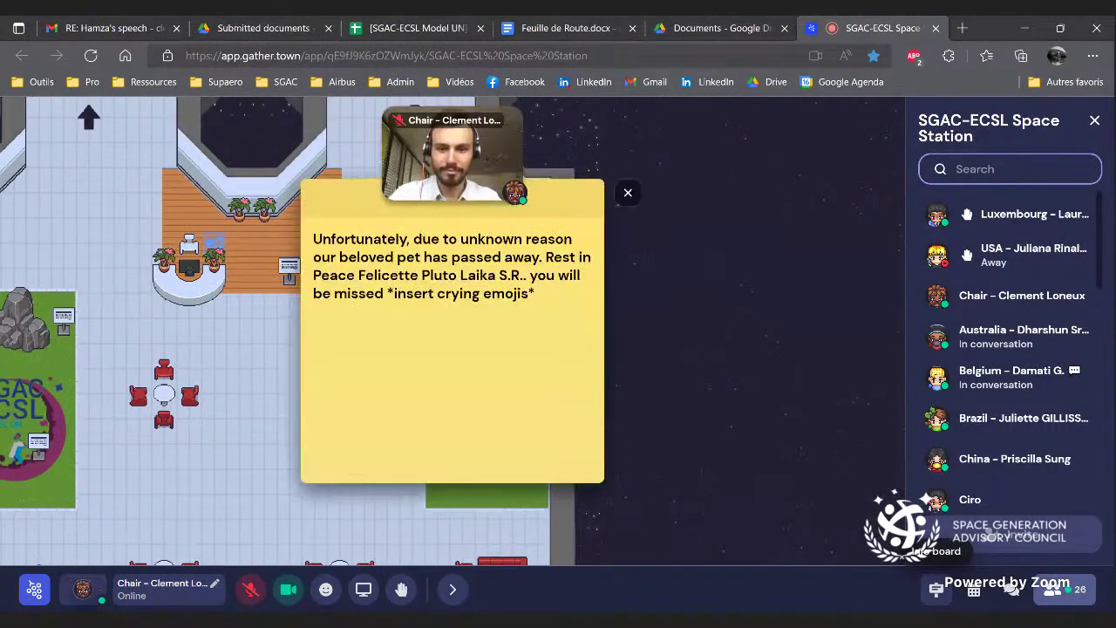
left_click(627, 194)
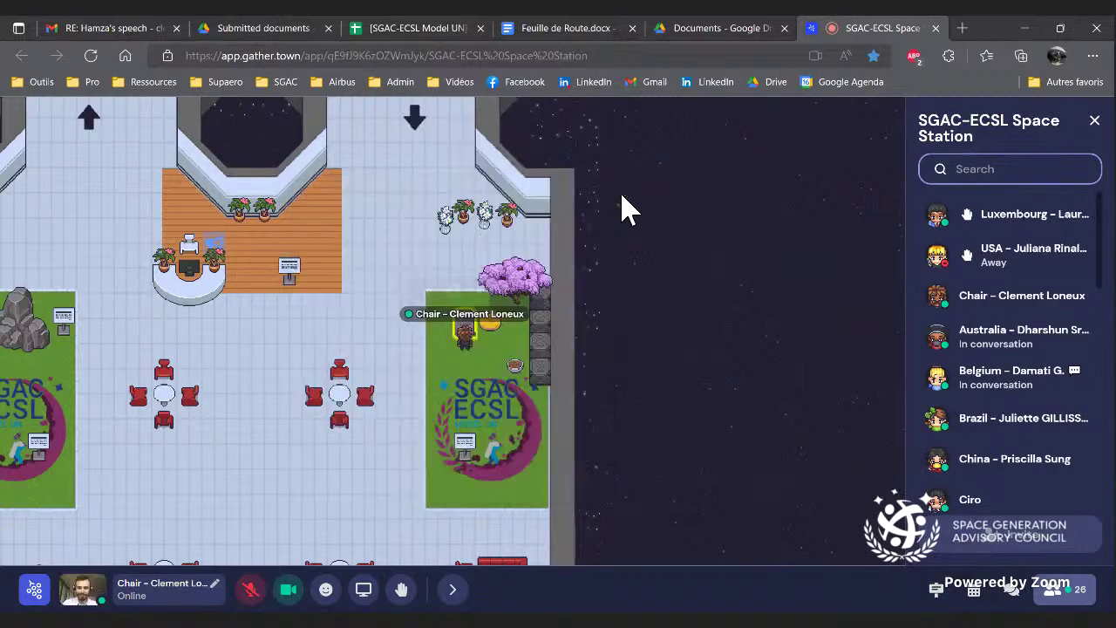
- Walk the avatar across the lobby past the tables and the buffet towards the red carpet corridor
key("Left")
key("Down")
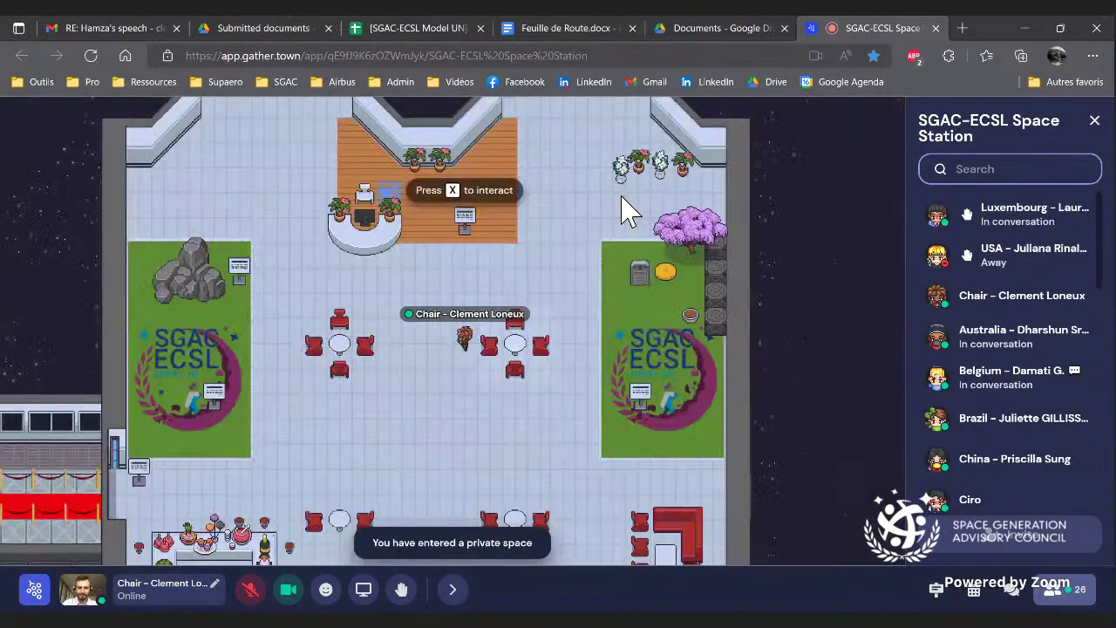
key("Left")
key("Down")
key("Left")
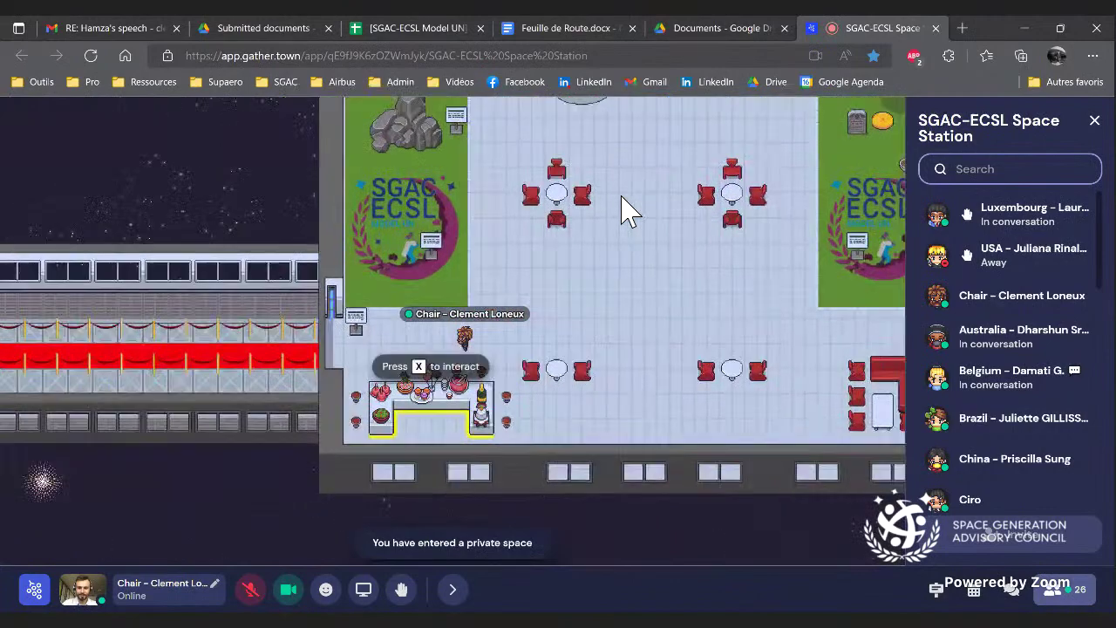
key("Left")
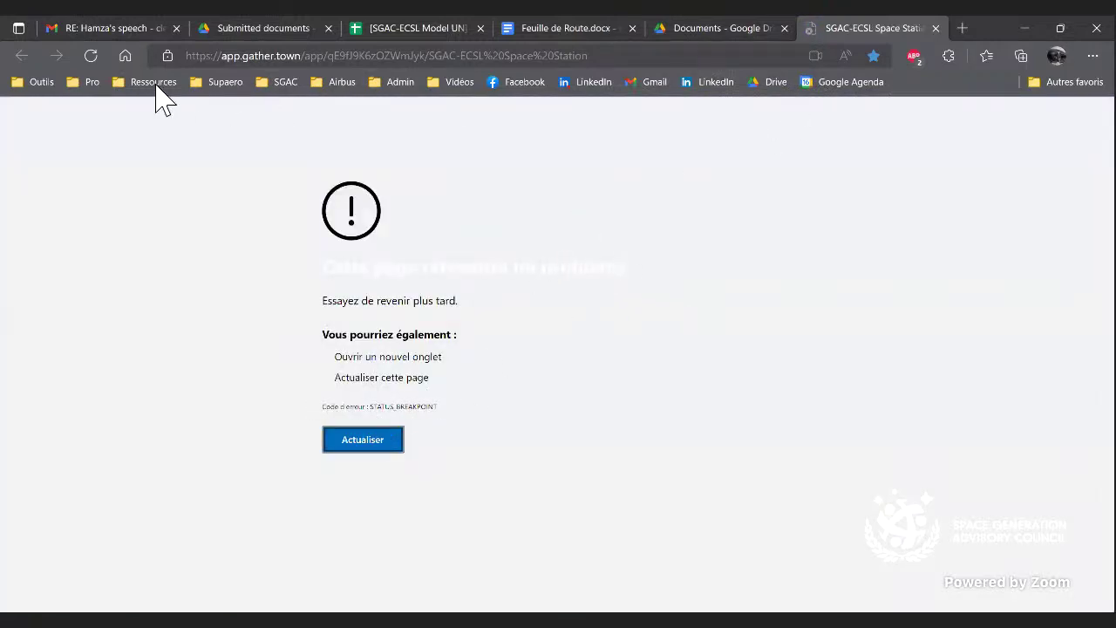
- Reload the crashed Gather page and rejoin the SGAC-ECSL Space Station
key("F5")
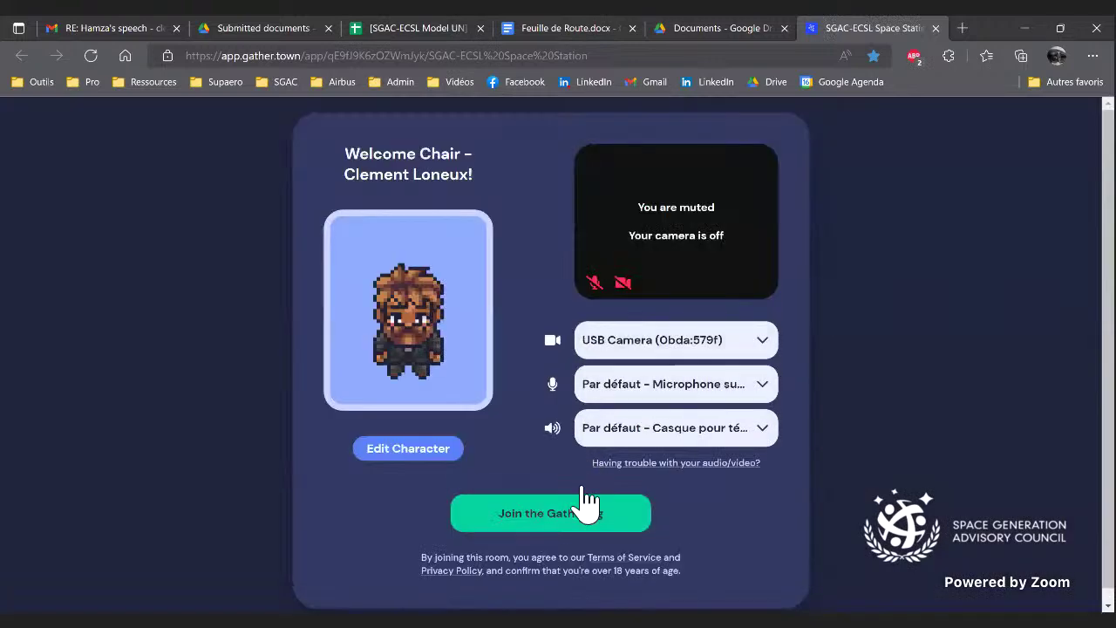
left_click(586, 518)
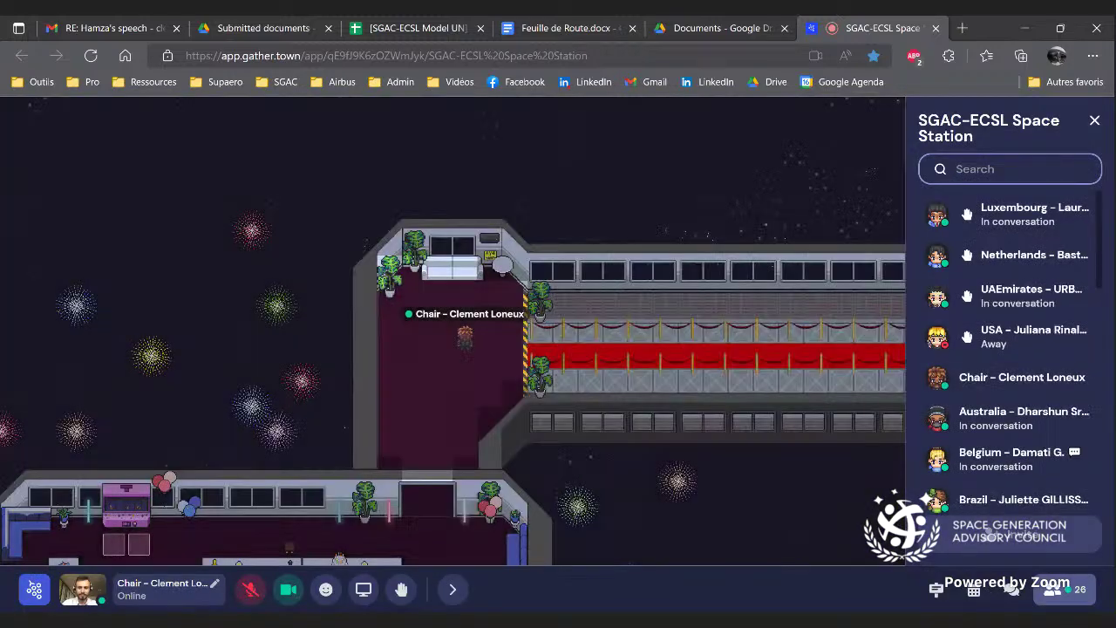
- Walk the avatar down into the party room and across to the coloured dance floor
key("Down")
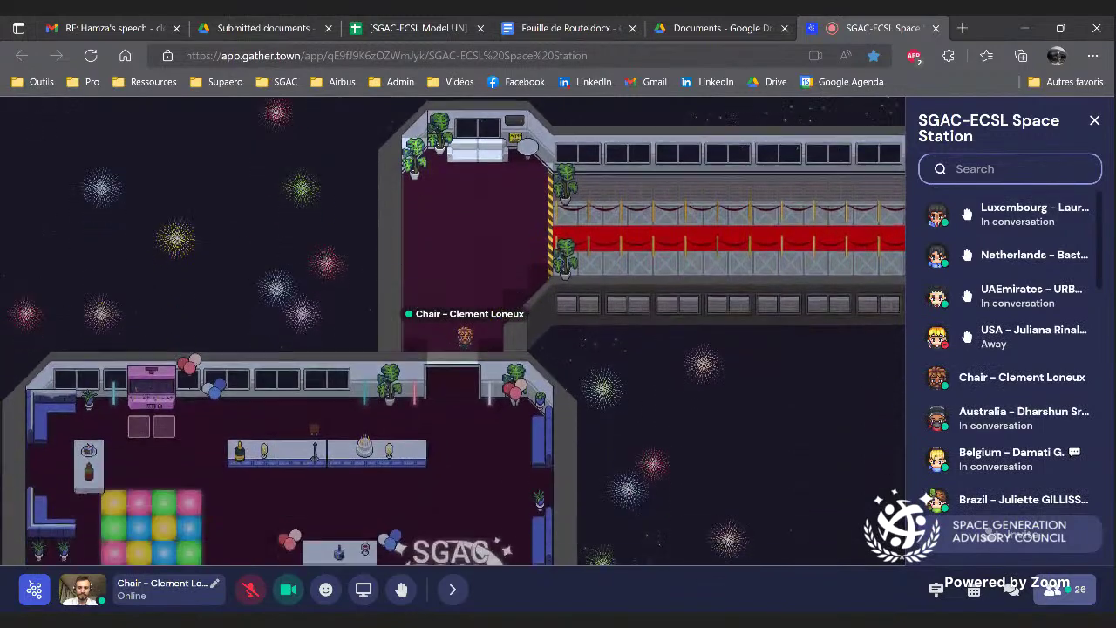
key("Down")
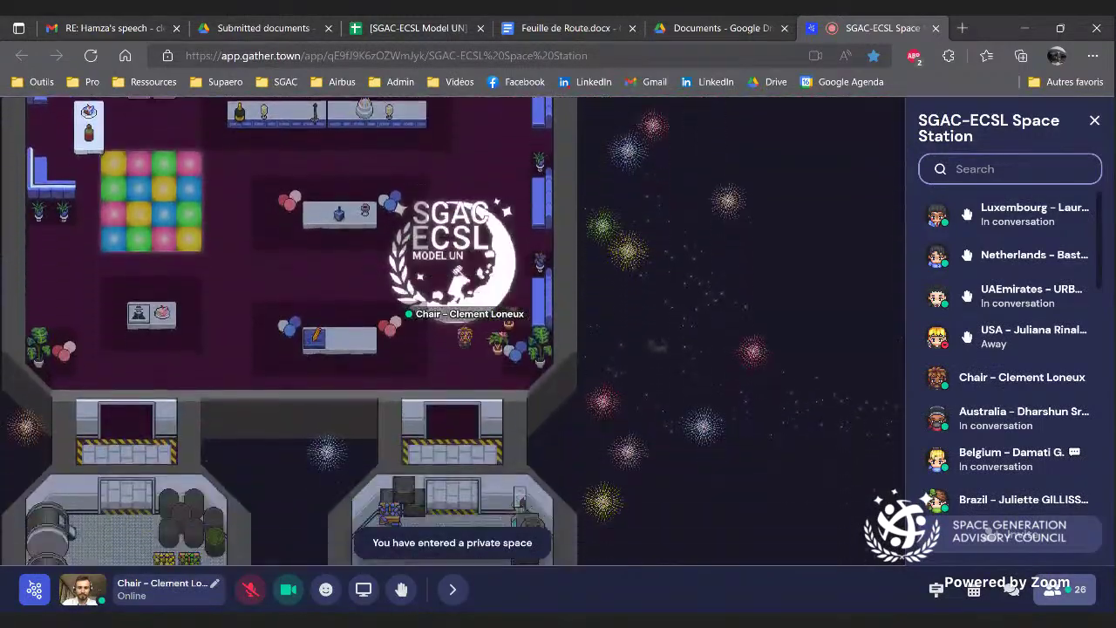
key("Up")
key("Left")
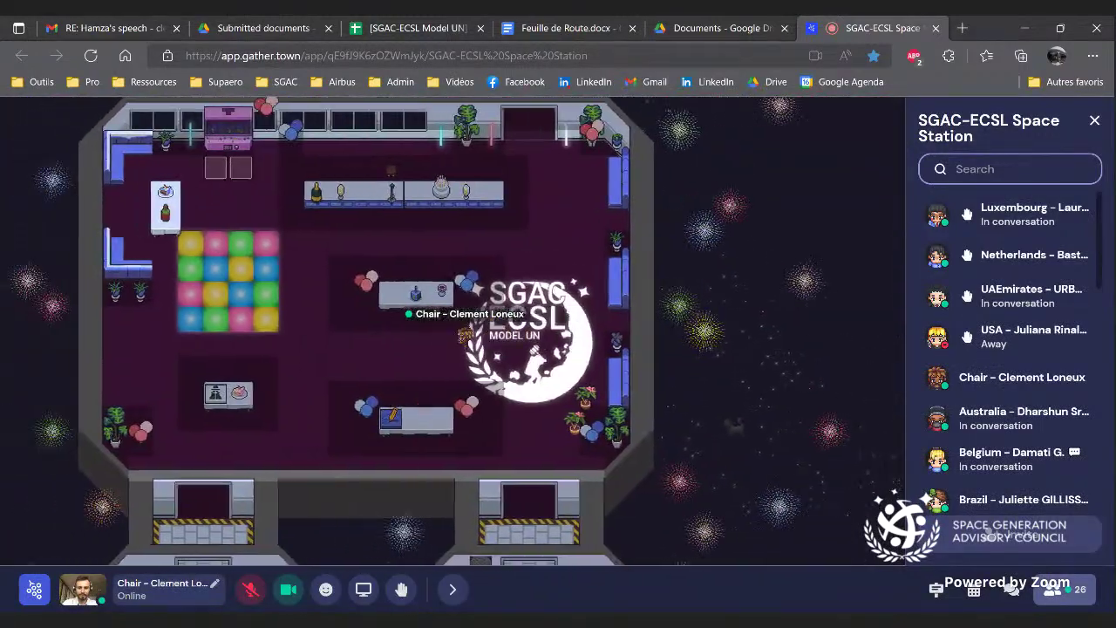
key("Left")
key("Up")
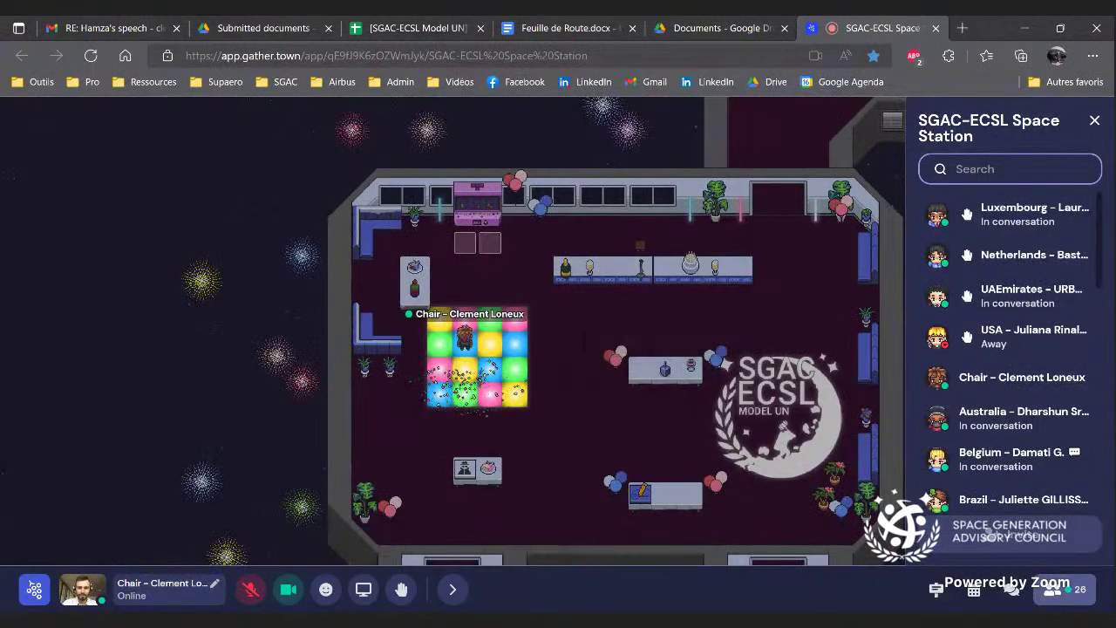
key("Right")
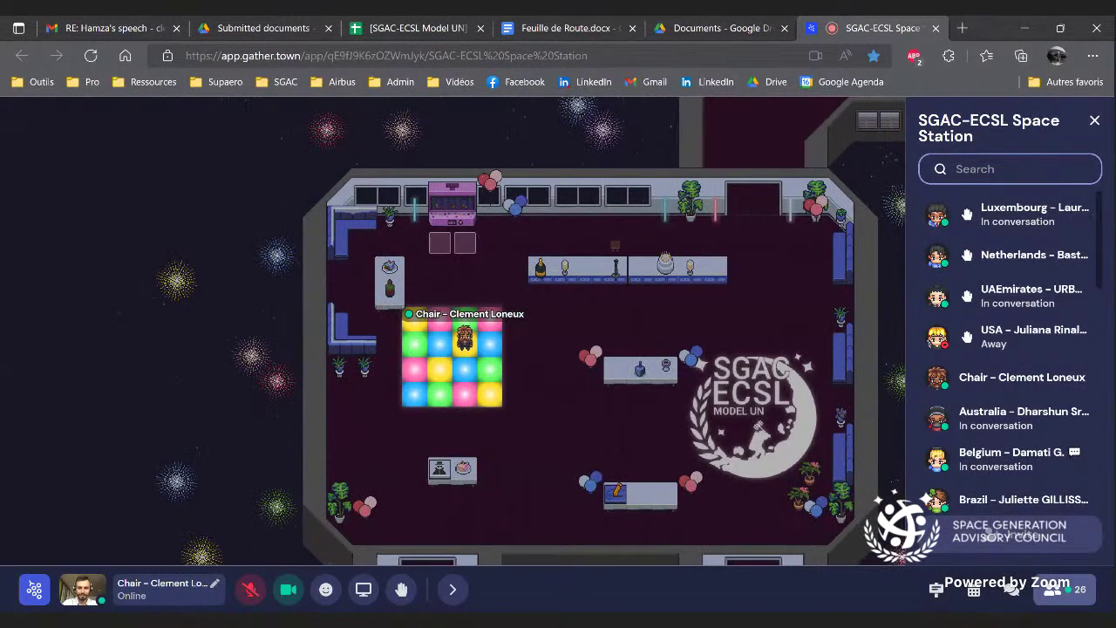
key("Down")
key("Up")
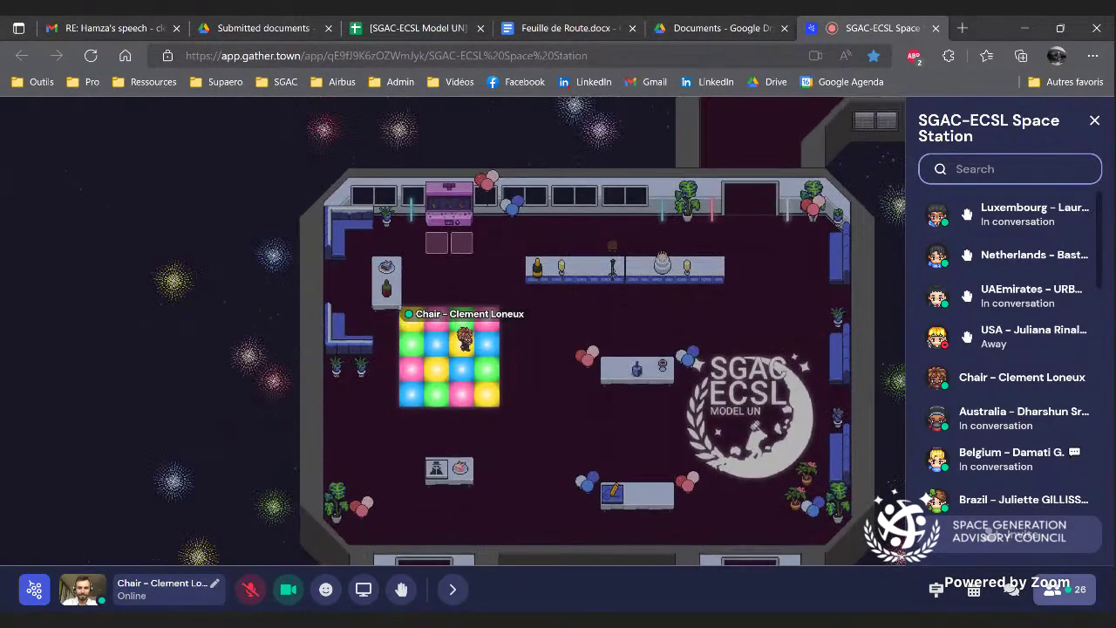
key("Right")
key("Left")
key("Left")
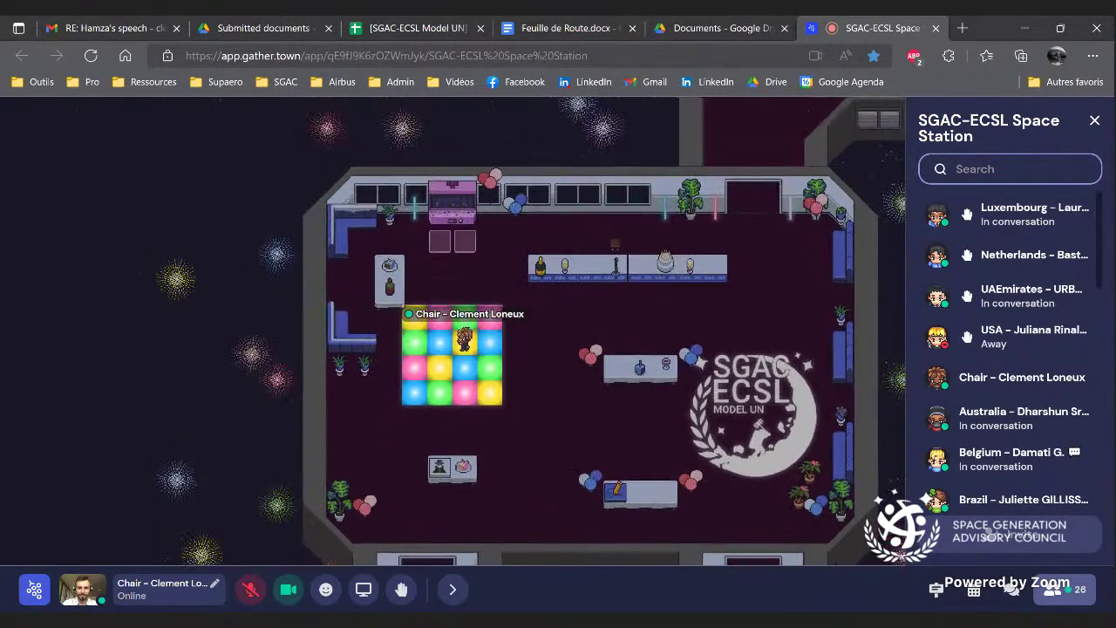
- Walk from the dance floor to the Codenames table, open the game to look at it and close it
key("Down")
key("Down")
key("Down")
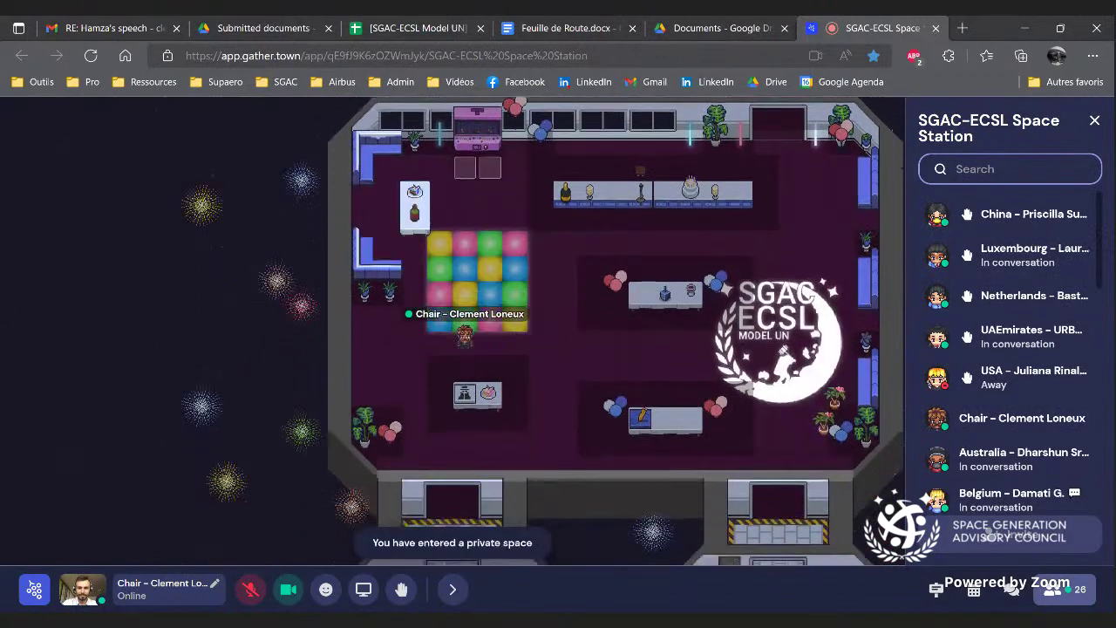
key("Left")
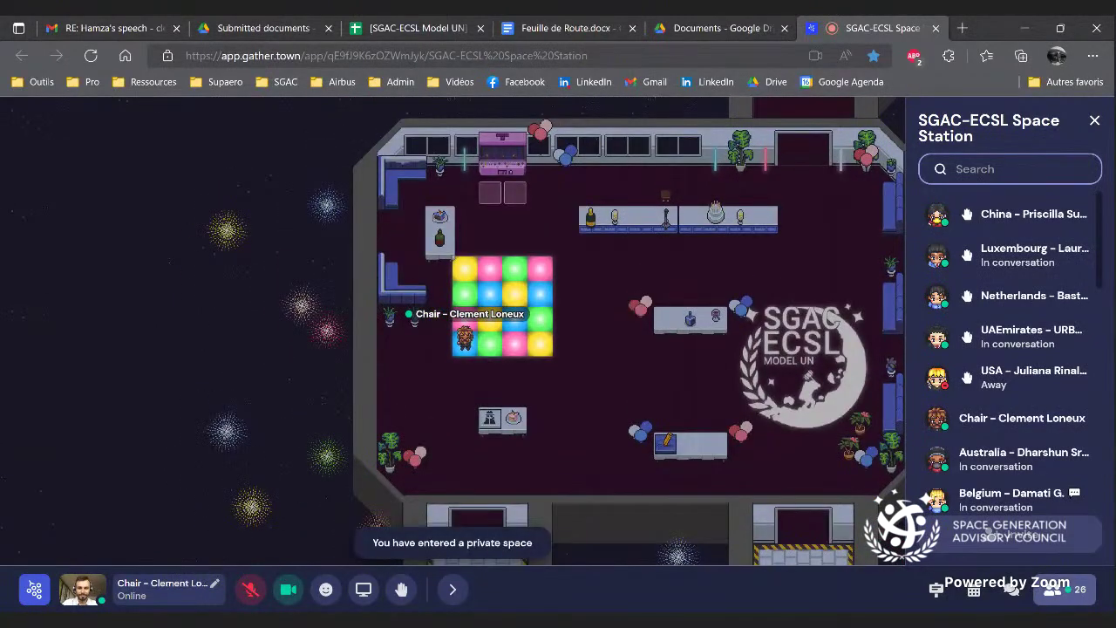
key("Down")
key("Down")
key("Down")
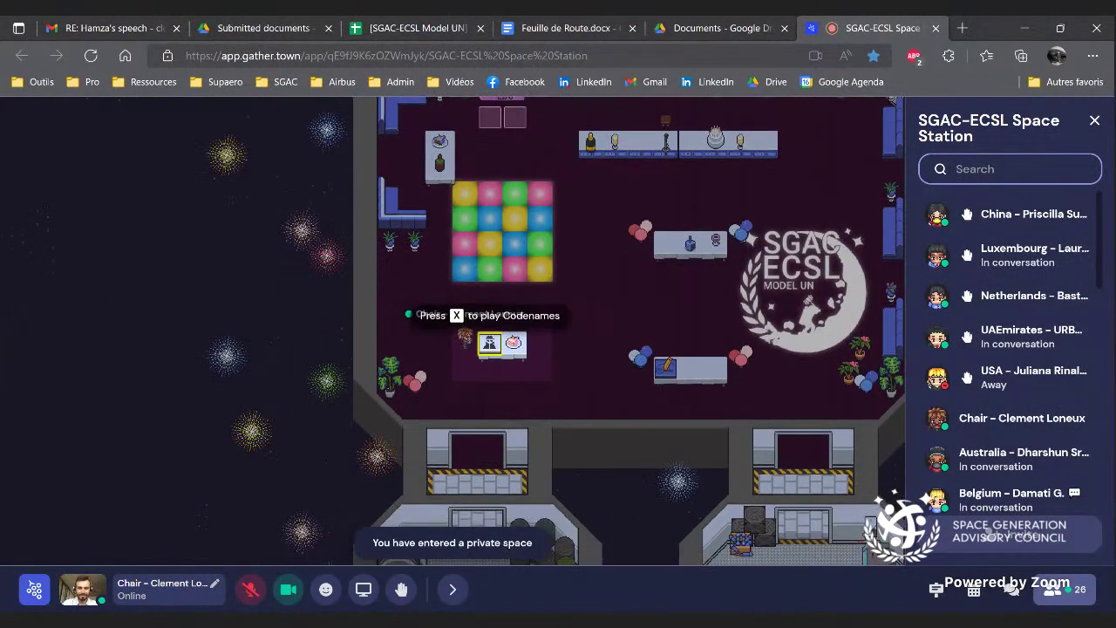
key("x")
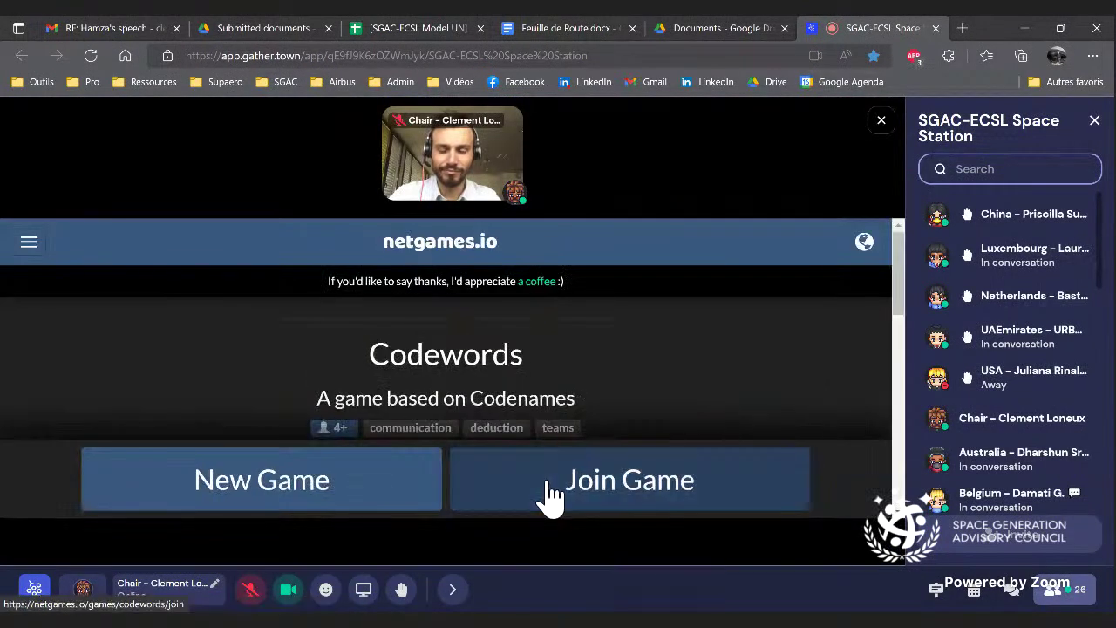
key("x")
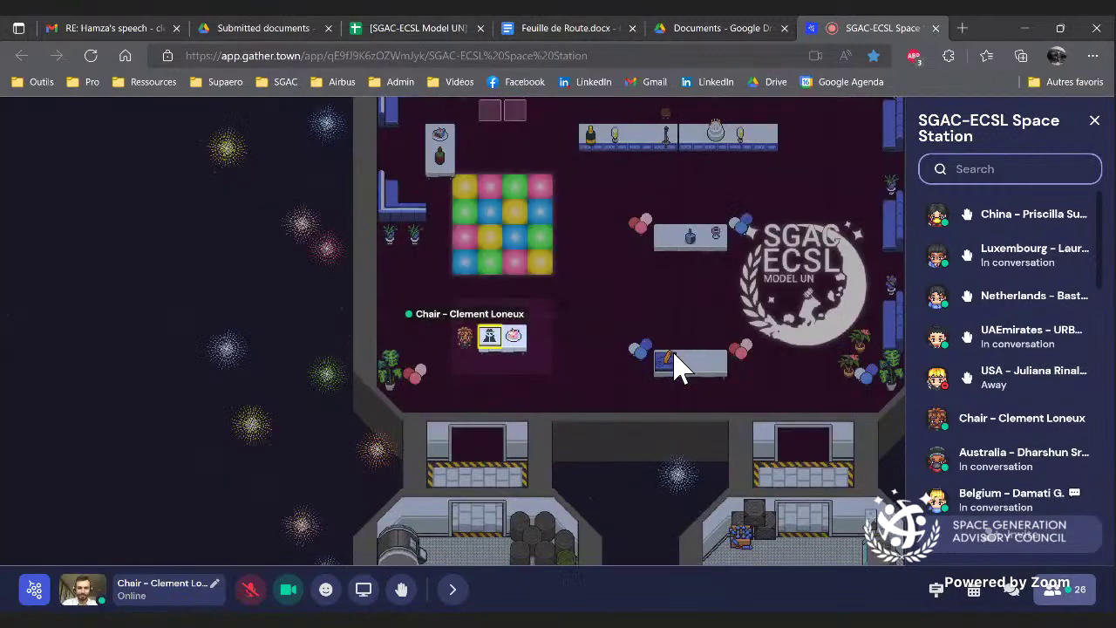
- Walk the avatar down from the Codenames table into the storage room below the party room
key("Down")
key("Down")
key("Down")
key("Down")
key("Down")
key("Down")
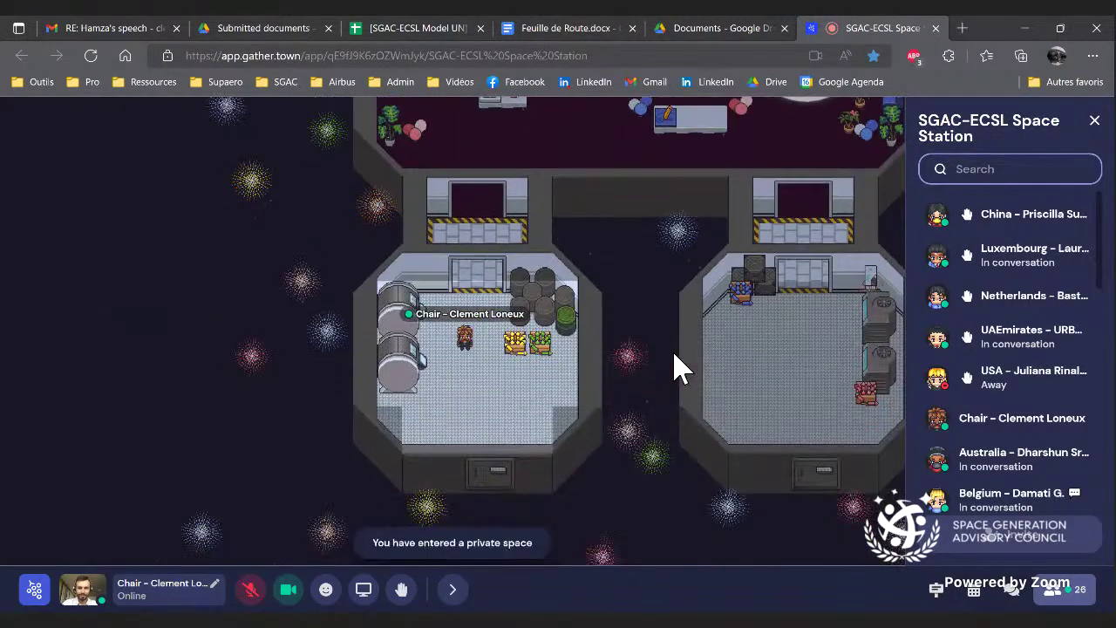
- Return from the storage room to the party room and walk past the dance floor to behind the bar counter
key("Up")
key("Up")
key("Up")
key("Up")
key("Up")
key("Up")
key("Up")
key("Up")
key("Up")
key("Up")
key("Up")
key("Up")
key("Up")
key("Up")
key("Up")
key("Up")
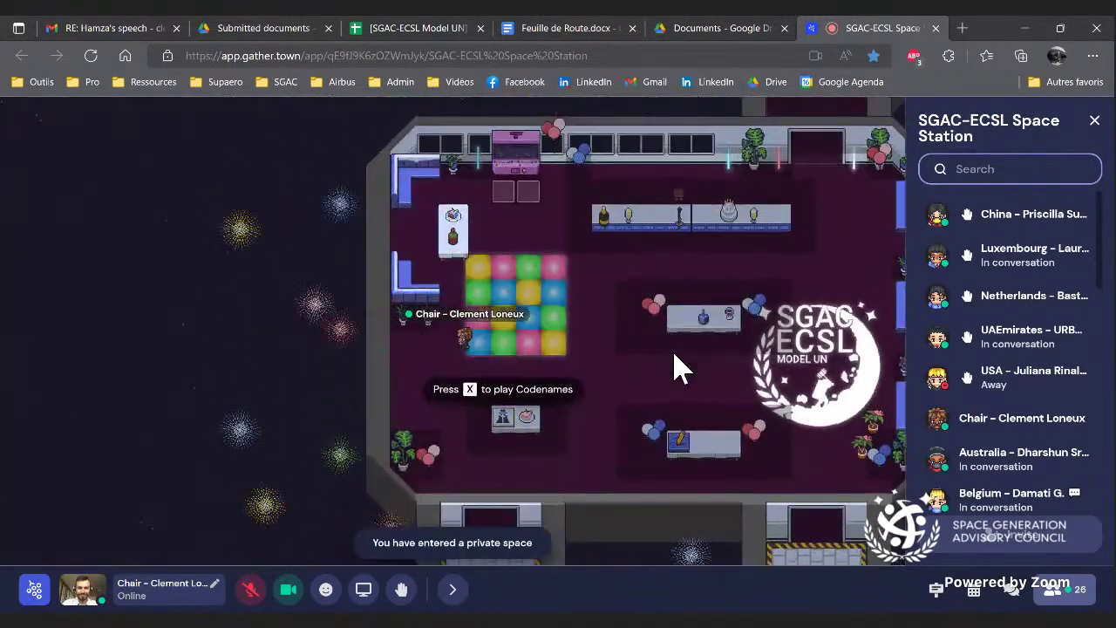
key("Left")
key("Left")
key("Left")
key("Right")
key("Right")
key("Right")
key("Right")
key("Right")
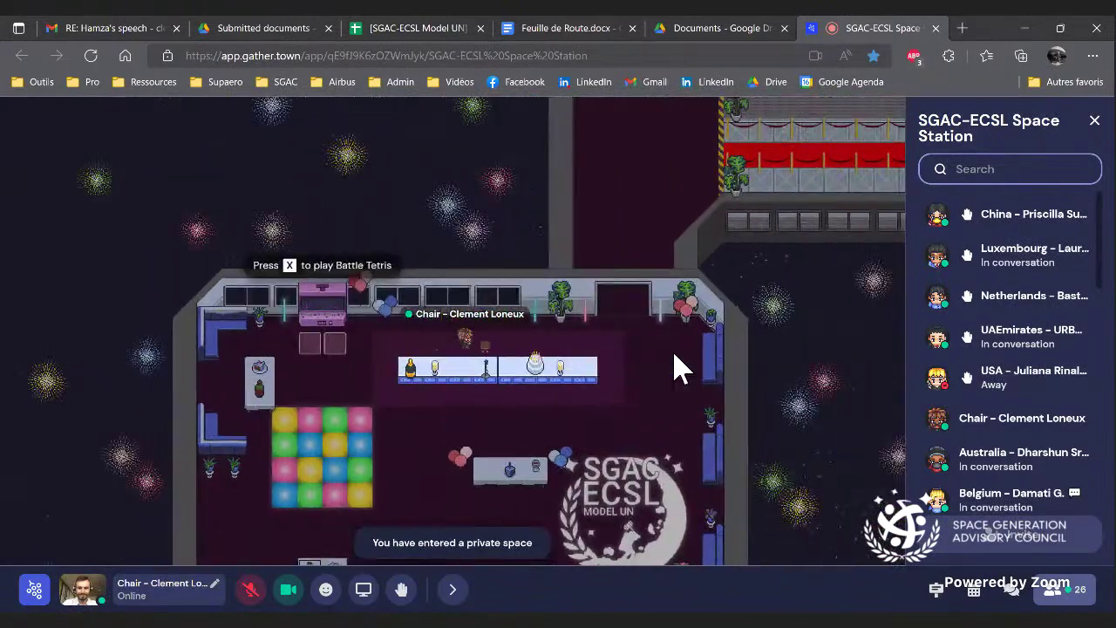
- Walk the avatar from the bar counter to the Battle Tetris arcade machine
key("Left")
key("Left")
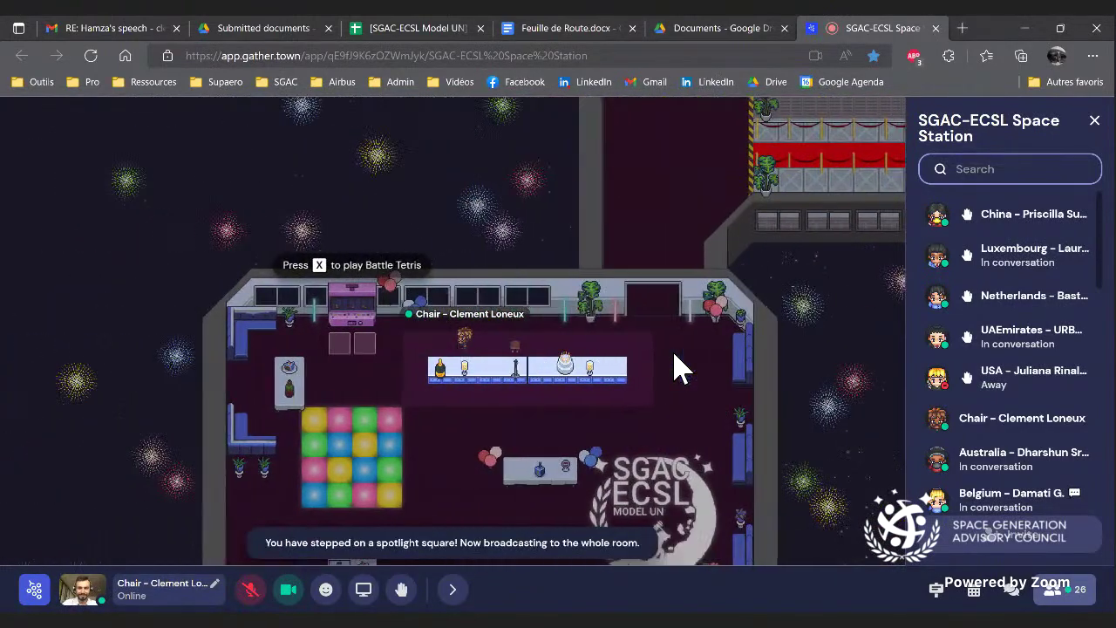
key("Left")
key("Left")
key("Left")
key("Left")
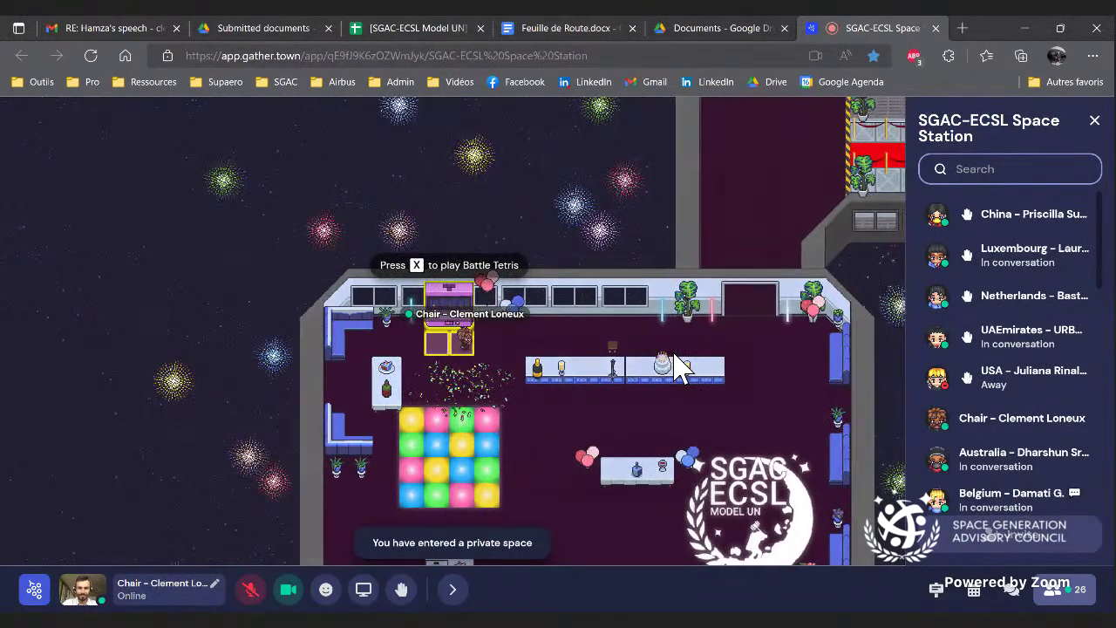
- Walk the avatar from the arcade machine past the bar to the party room's upper doorway
key("Right")
key("Right")
key("Right")
key("Right")
key("Right")
key("Right")
key("Right")
key("Right")
key("Right")
key("Right")
key("Up")
key("Up")
key("Up")
key("Up")
key("Up")
key("Up")
key("Up")
key("Up")
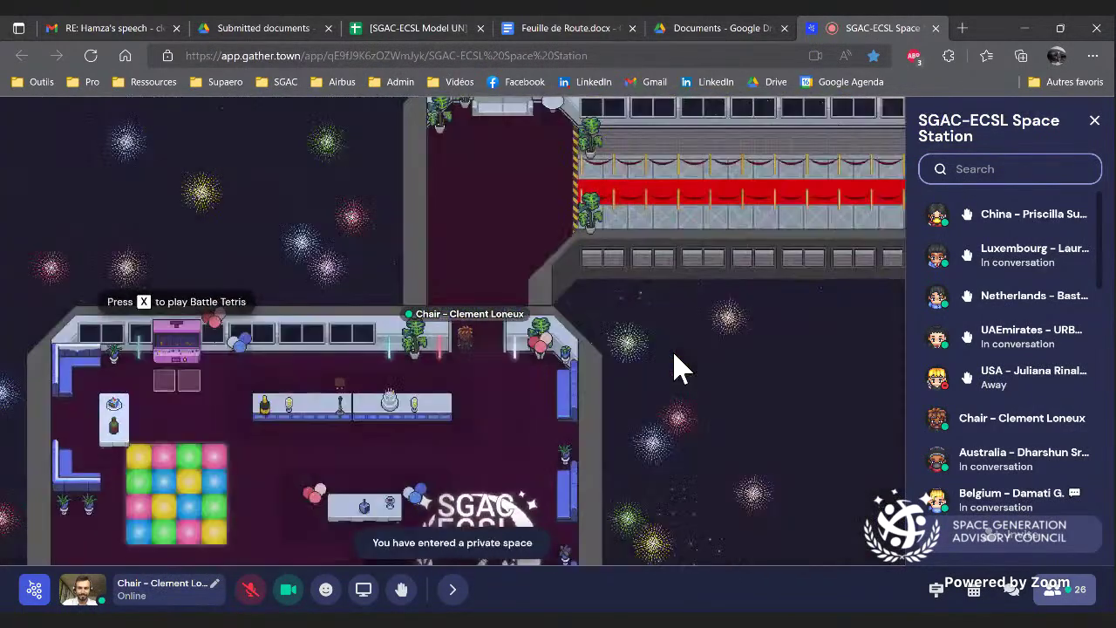
- Walk the avatar from the party room's upper doorway up to the start of the red-carpet corridor
key("Right")
key("Right")
key("Right")
key("Right")
key("Right")
key("Right")
key("Right")
key("Right")
key("Right")
key("Right")
key("Right")
key("Right")
key("Right")
key("Right")
key("Right")
key("Right")
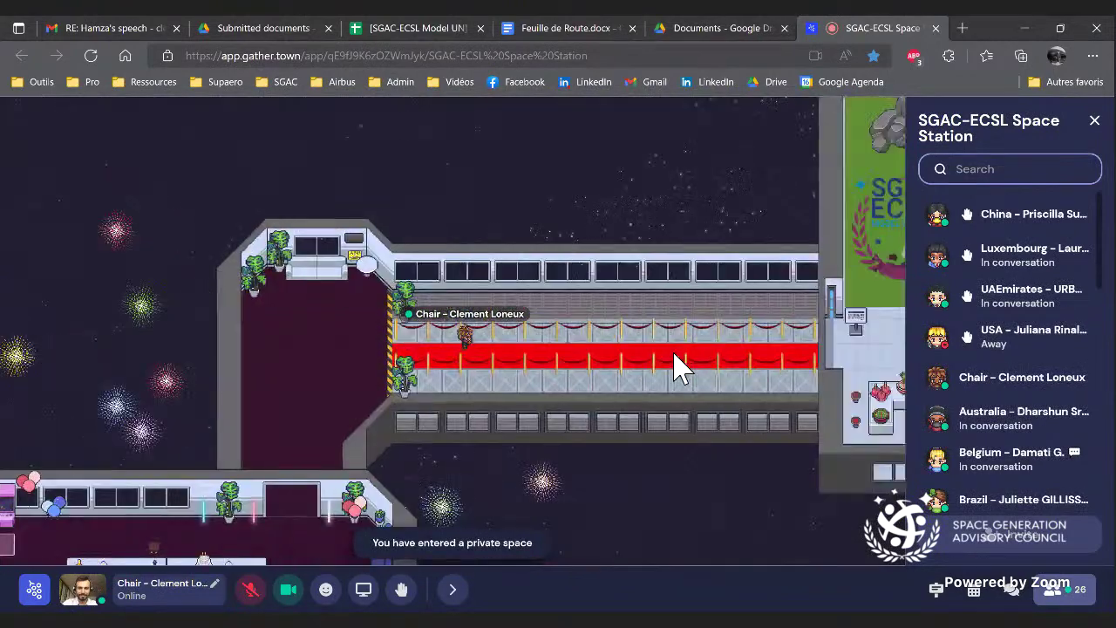
- Walk the avatar along the red-carpet corridor into the lobby, past the food counter to the round tables
key("Right")
key("Right")
key("Right")
key("Right")
key("Right")
key("Right")
key("Right")
key("Right")
key("Right")
key("Right")
key("Right")
key("Right")
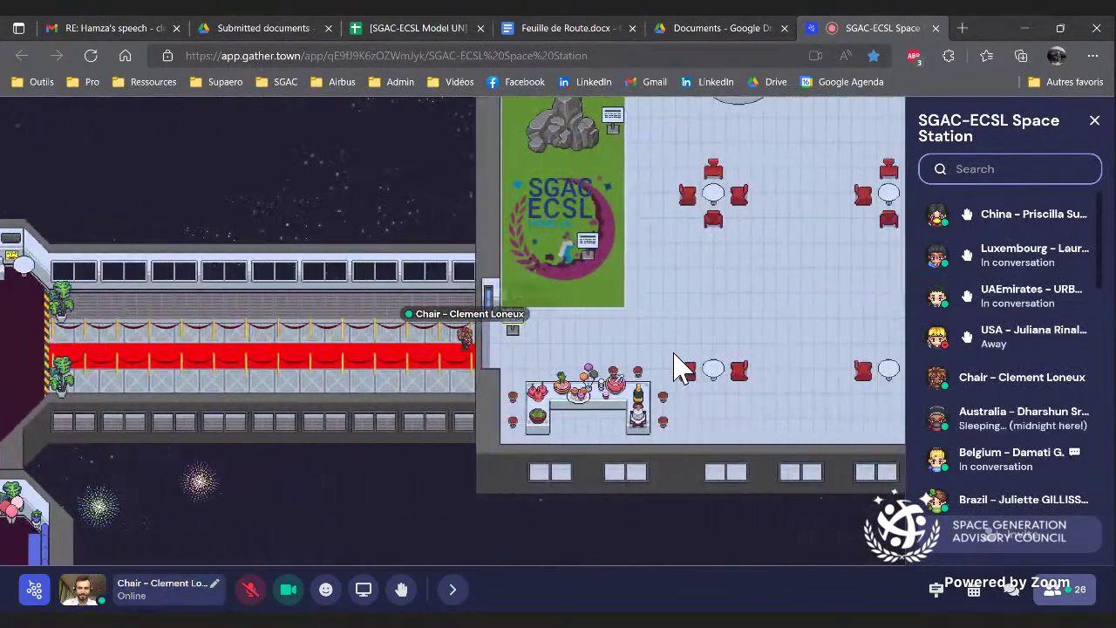
key("Right")
key("Right")
key("Right")
key("Right")
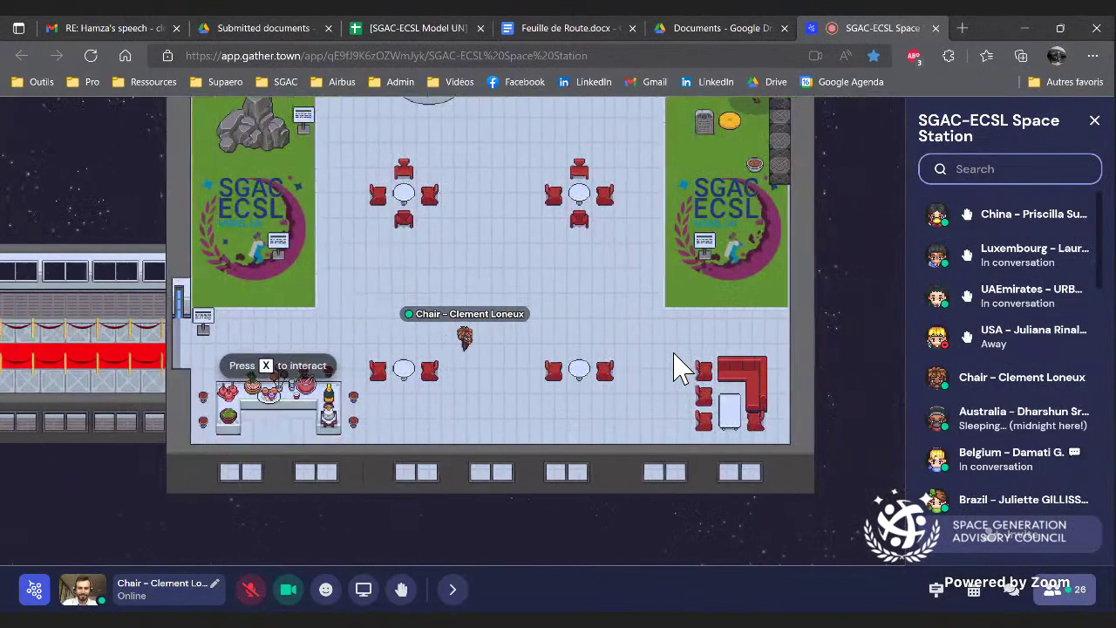
key("Right")
- Walk the avatar up to the reception desk, read the welcome note on the sign beside it and close it
key("Up")
key("Up")
key("Up")
key("Up")
key("Up")
key("Up")
key("Up")
key("Up")
key("Up")
key("Up")
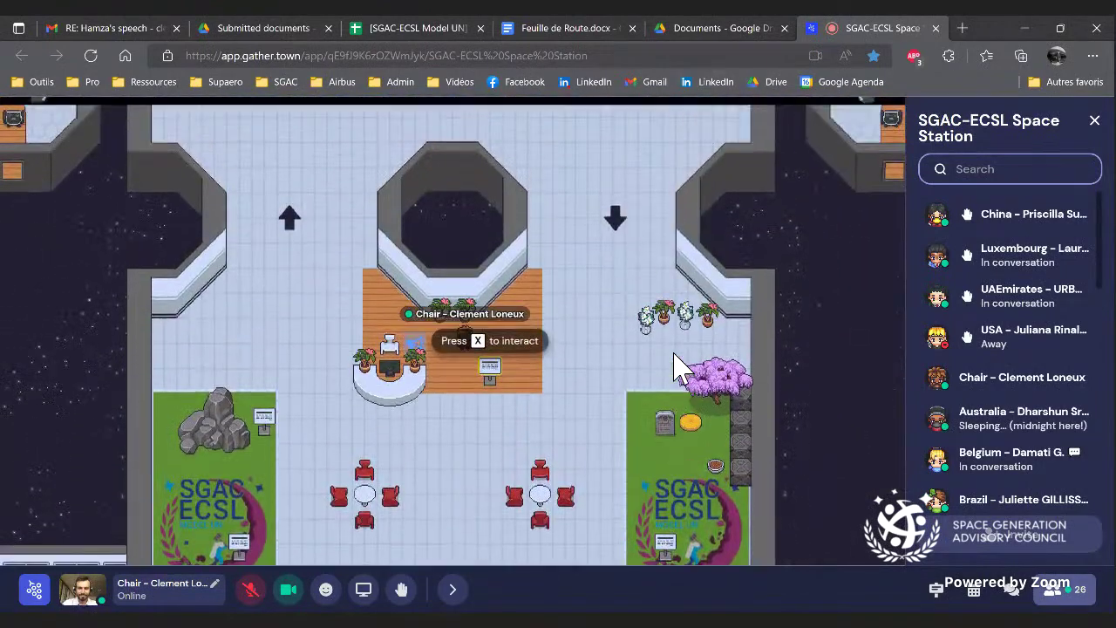
key("x")
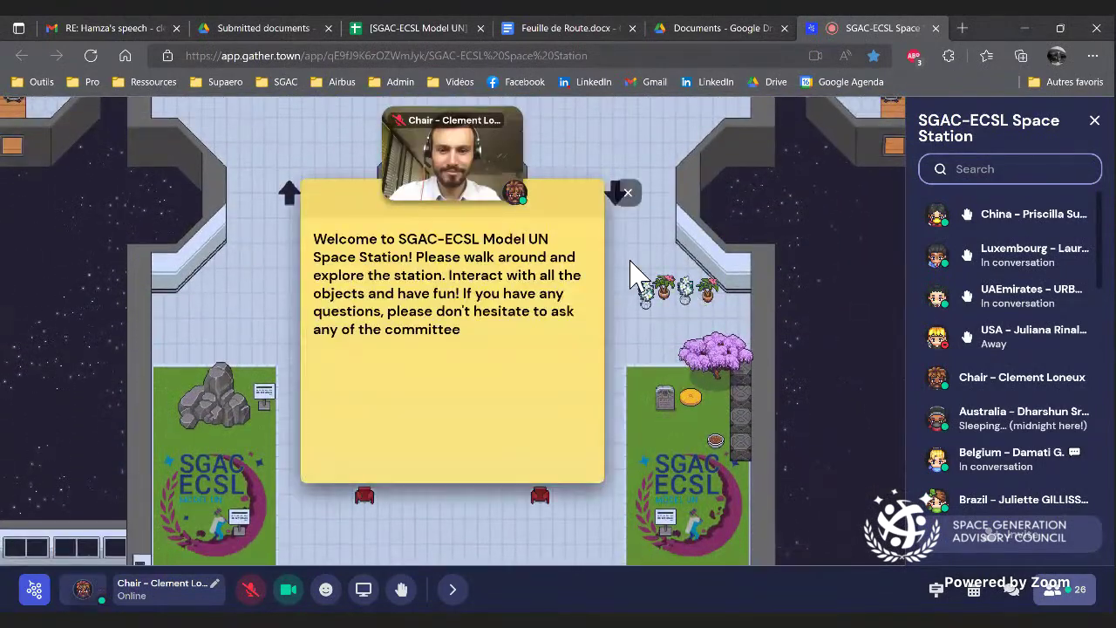
left_click(629, 192)
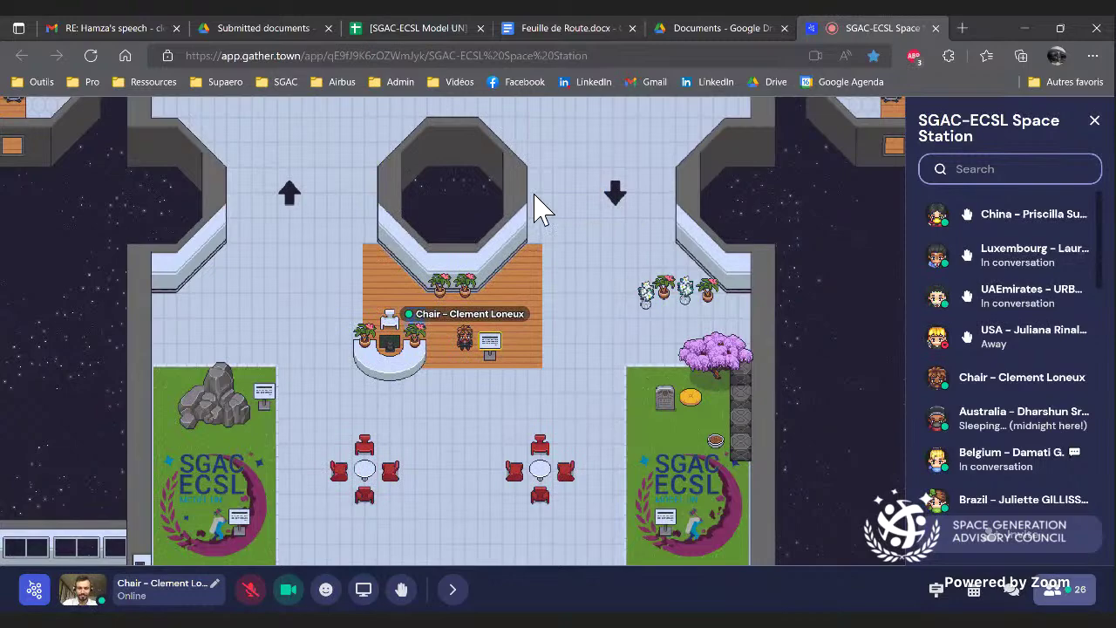
- Walk the avatar from the reception desk up into the main hall next to the Space Generation Advisory Council booth
key("Up")
key("Right")
key("Right")
key("Right")
key("Right")
key("Up")
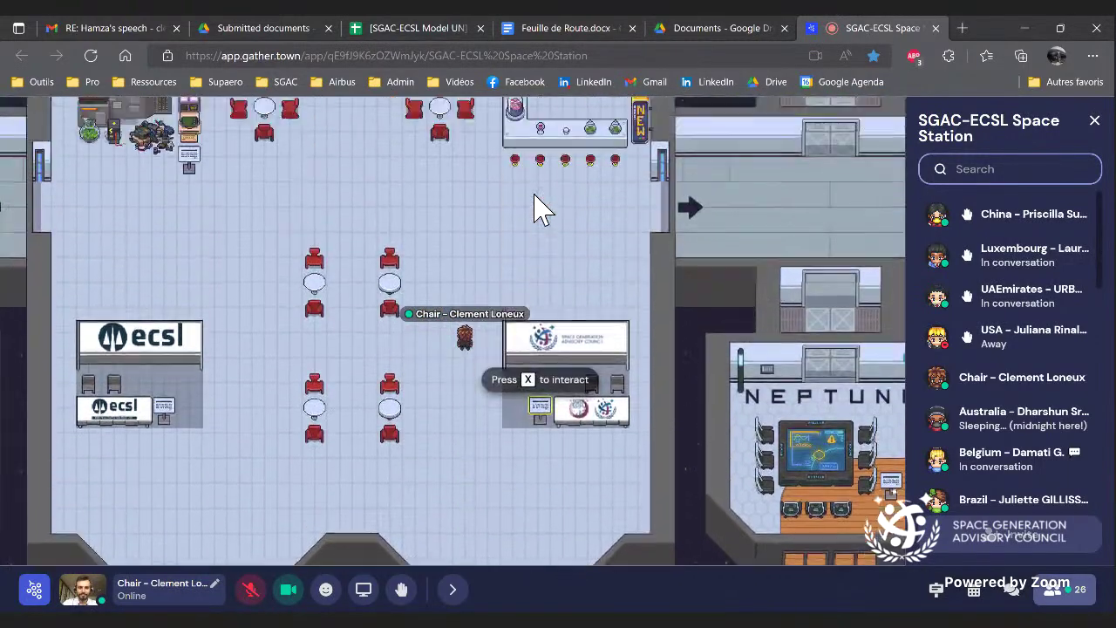
- Cross the main hall past the ecsl booth side and enter the corridor outside the Venus and Earth rooms
key("Up")
key("Left")
key("Left")
key("Left")
key("Left")
key("Left")
key("Left")
key("Left")
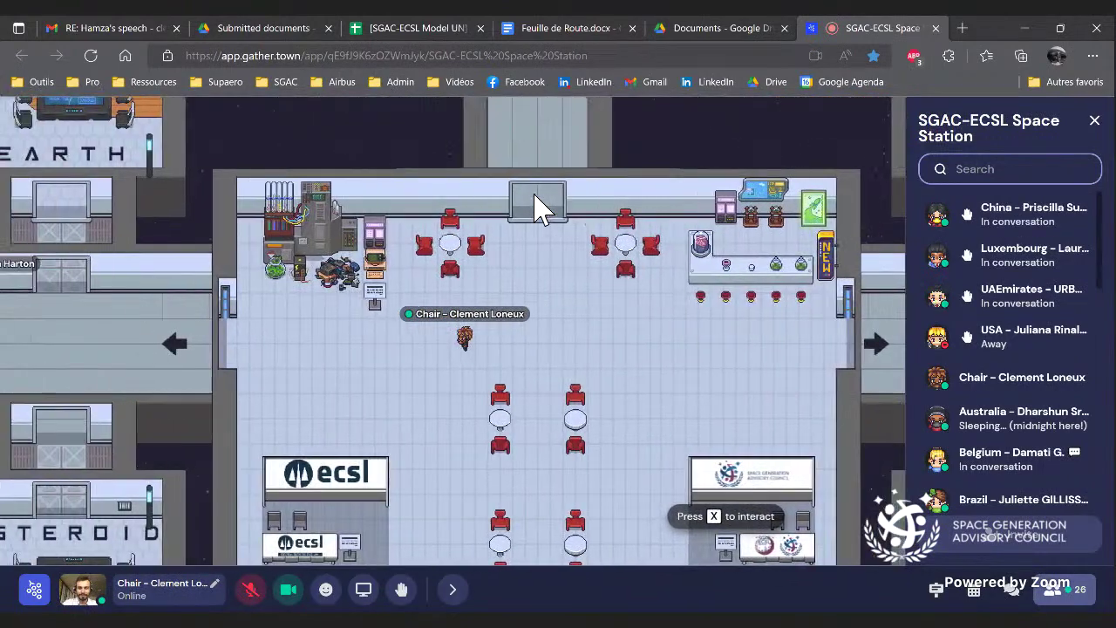
key("Left")
key("Left")
key("Up")
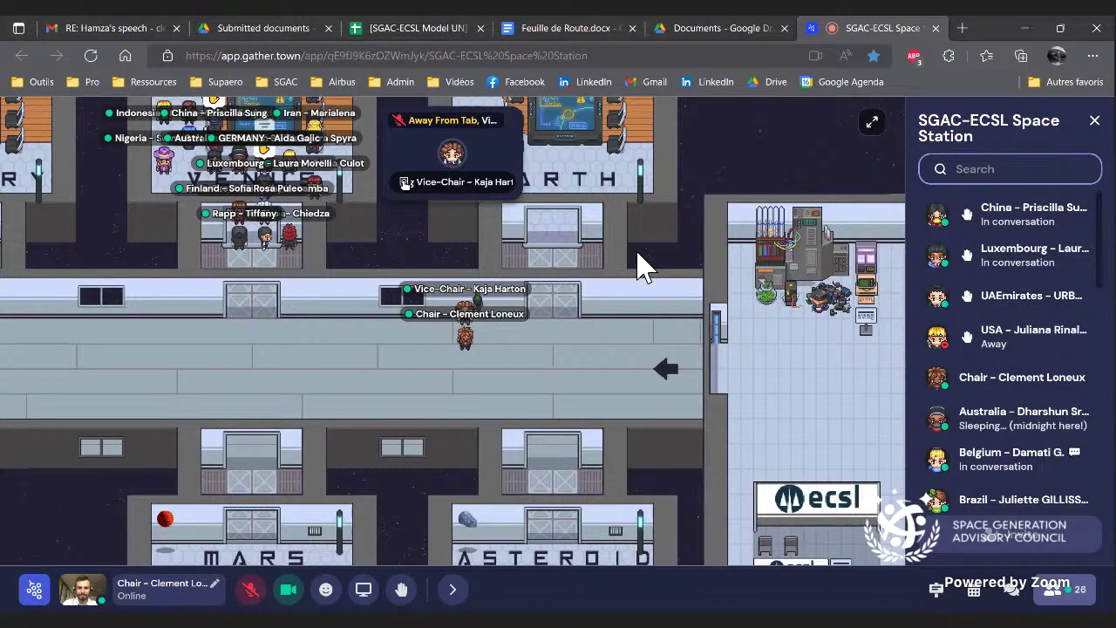
- Walk the avatar along the corridor and into the crowded Venus room to join the delegates' conversation
key("Left")
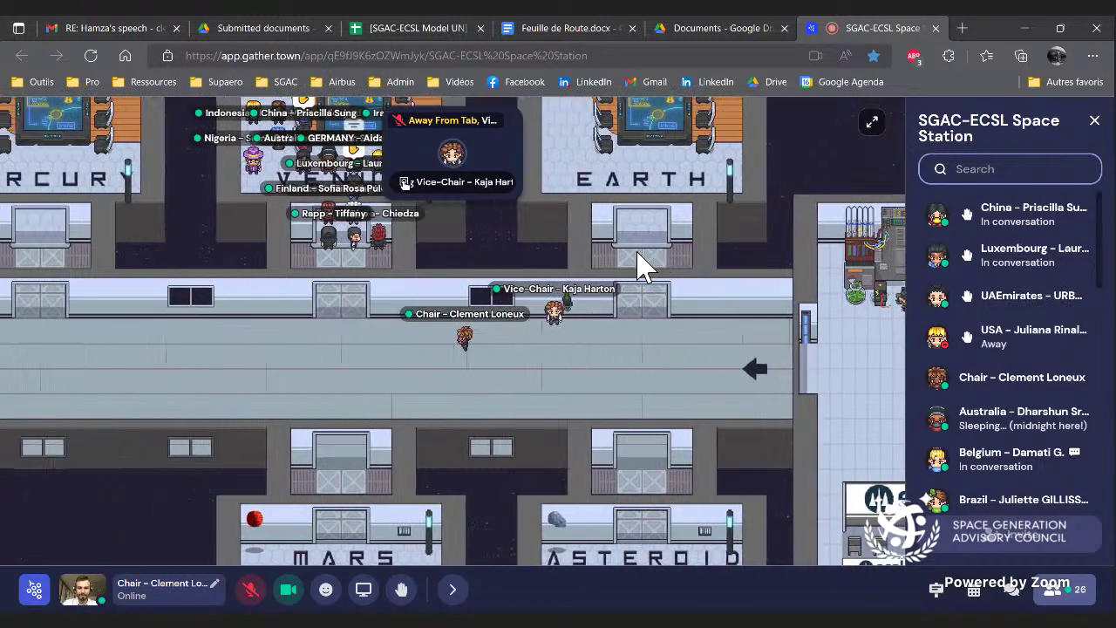
key("Up")
key("Up")
key("Up")
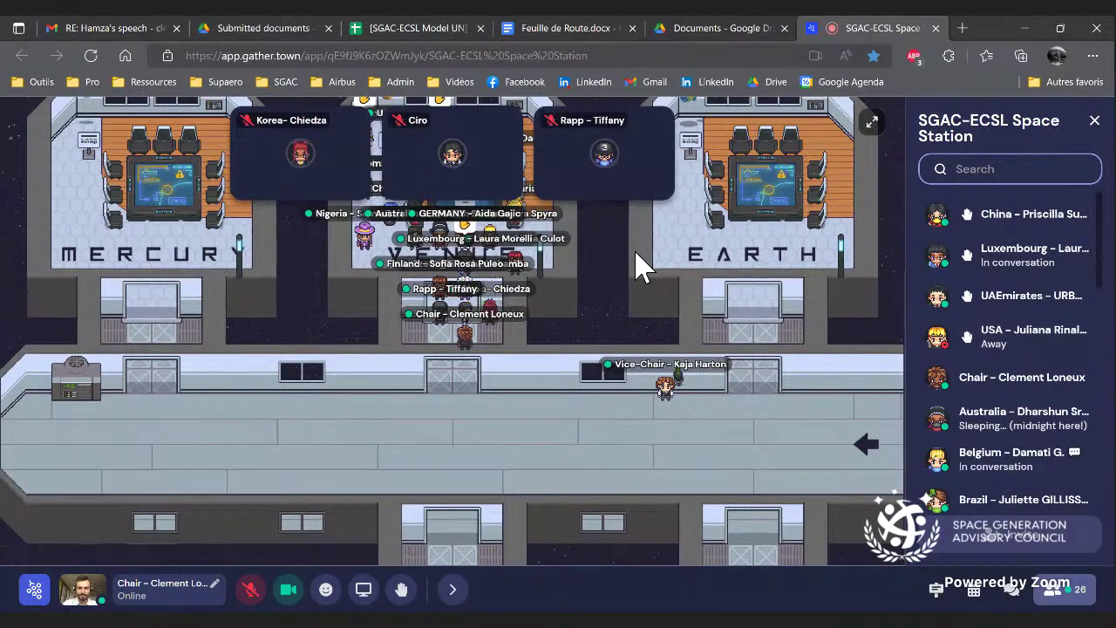
key("Up")
key("Up")
key("Up")
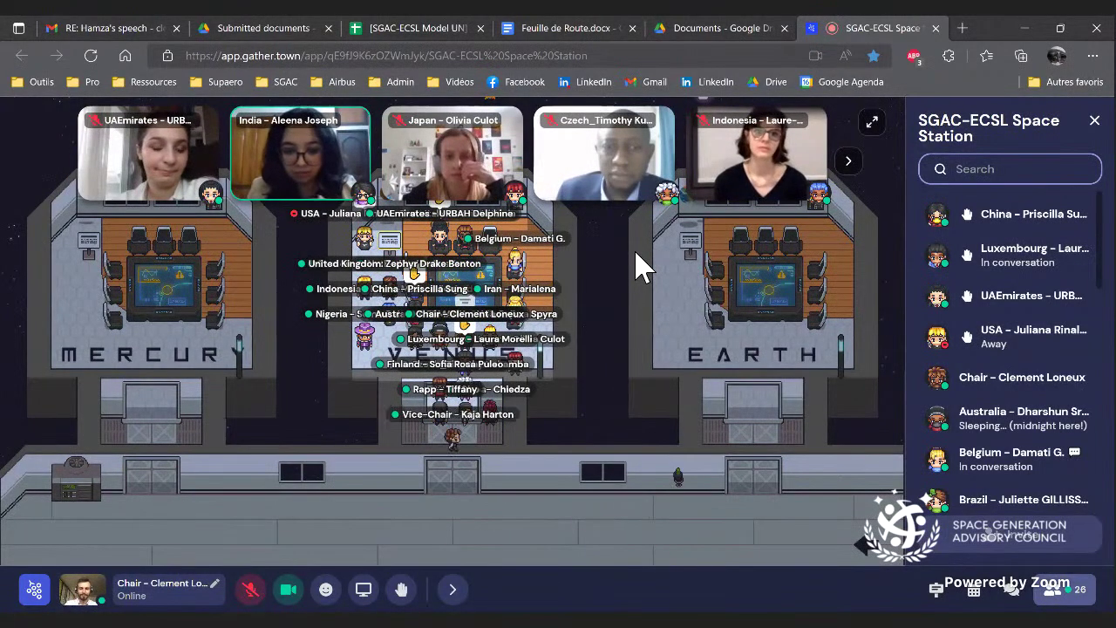
mouse_move(631, 157)
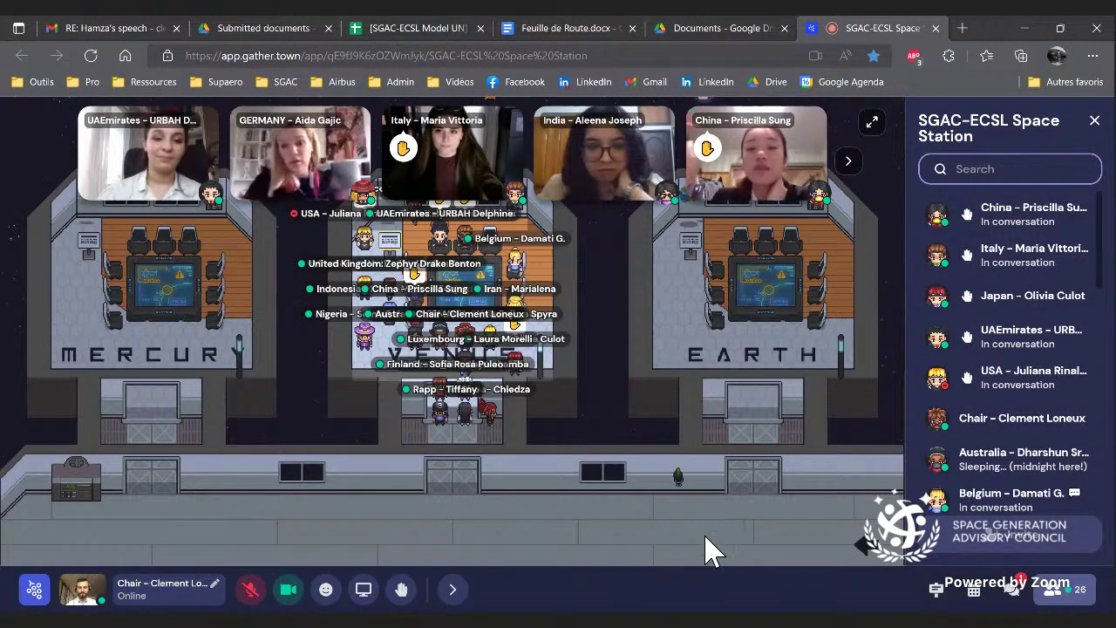
- Open the room chat and send the message "press g to go through people"
left_click(1010, 588)
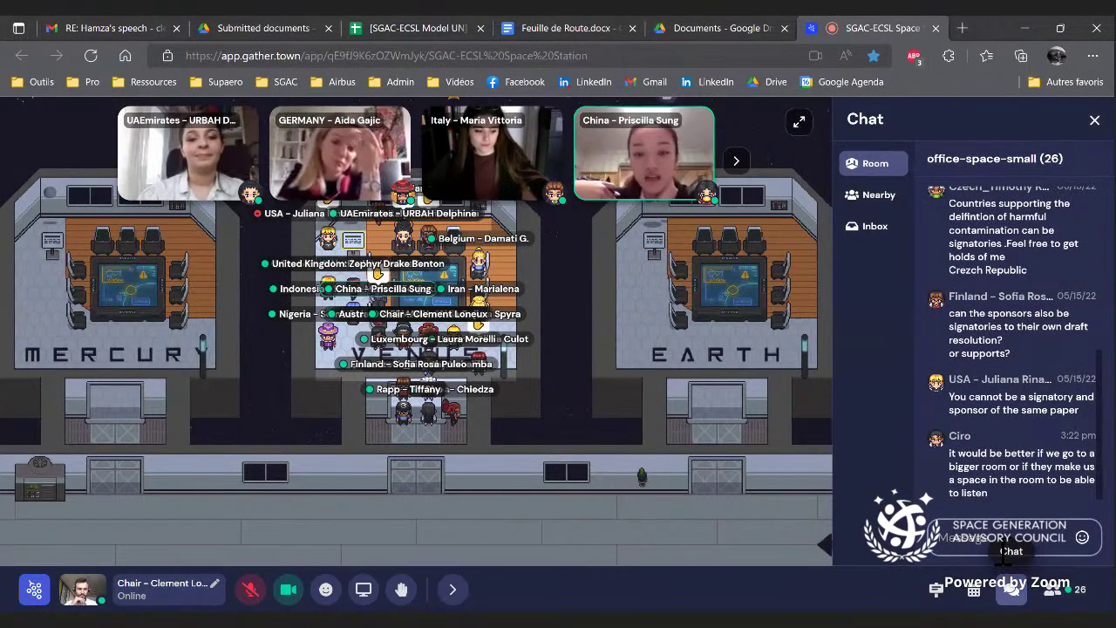
left_click(1003, 551)
type("pres")
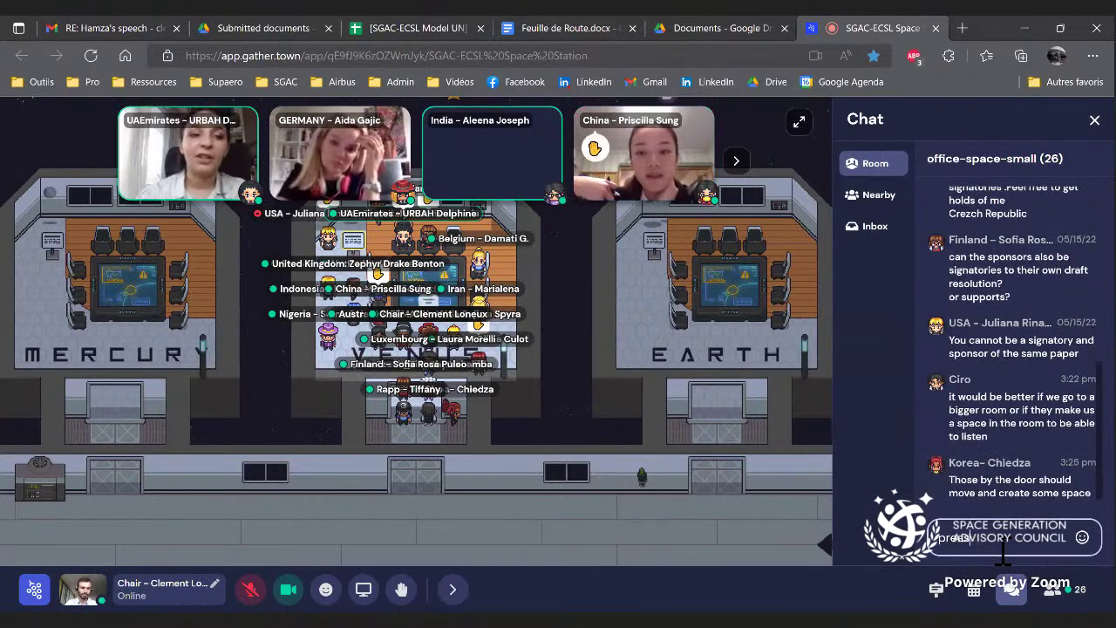
type("s g to go through people")
key("Return")
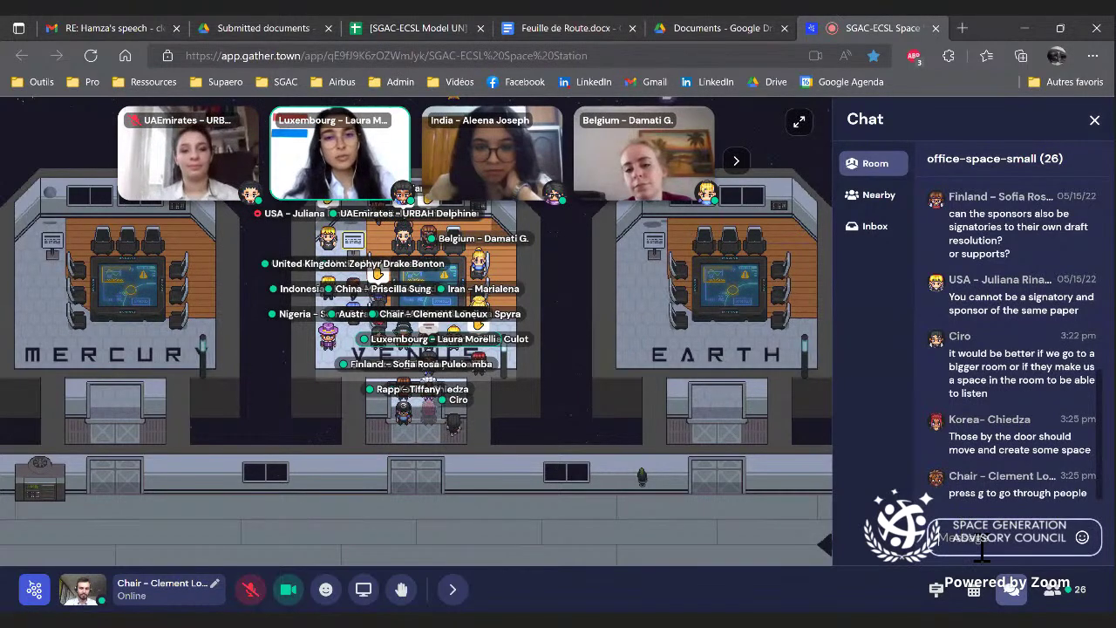
- Send a follow-up message in the room chat reading "press g while moving haha"
type("ess g")
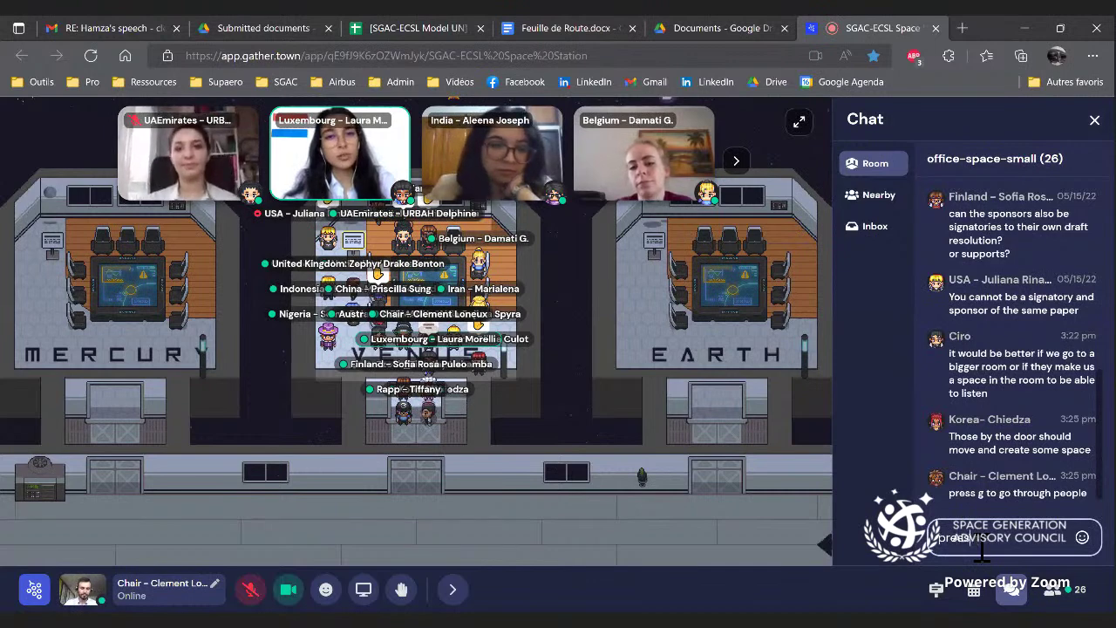
type(" whi")
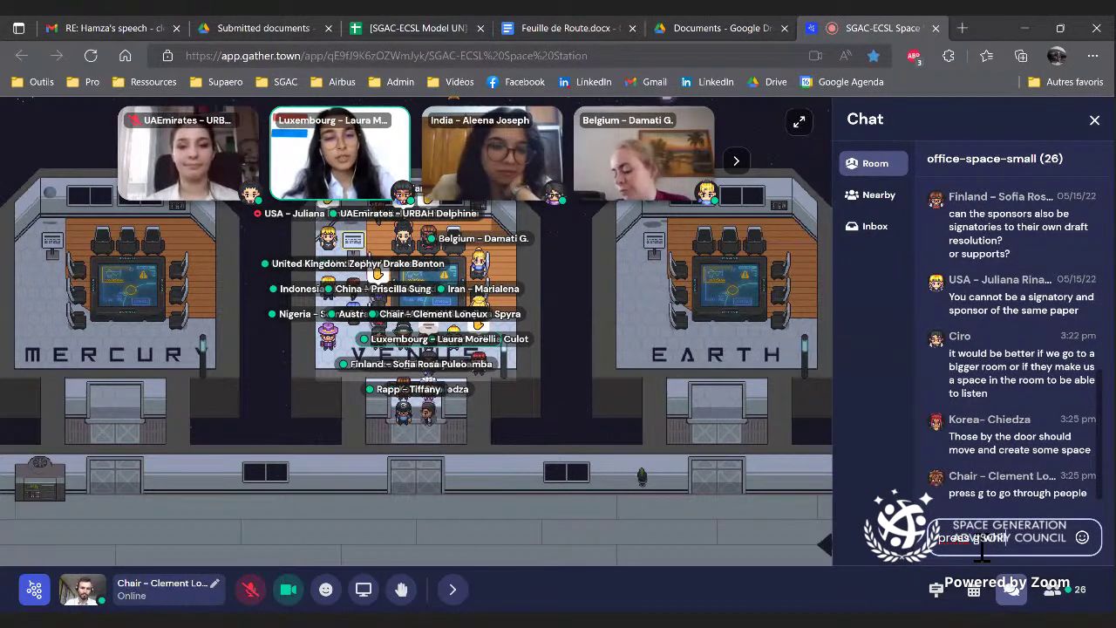
type("le moving haha")
key("Return")
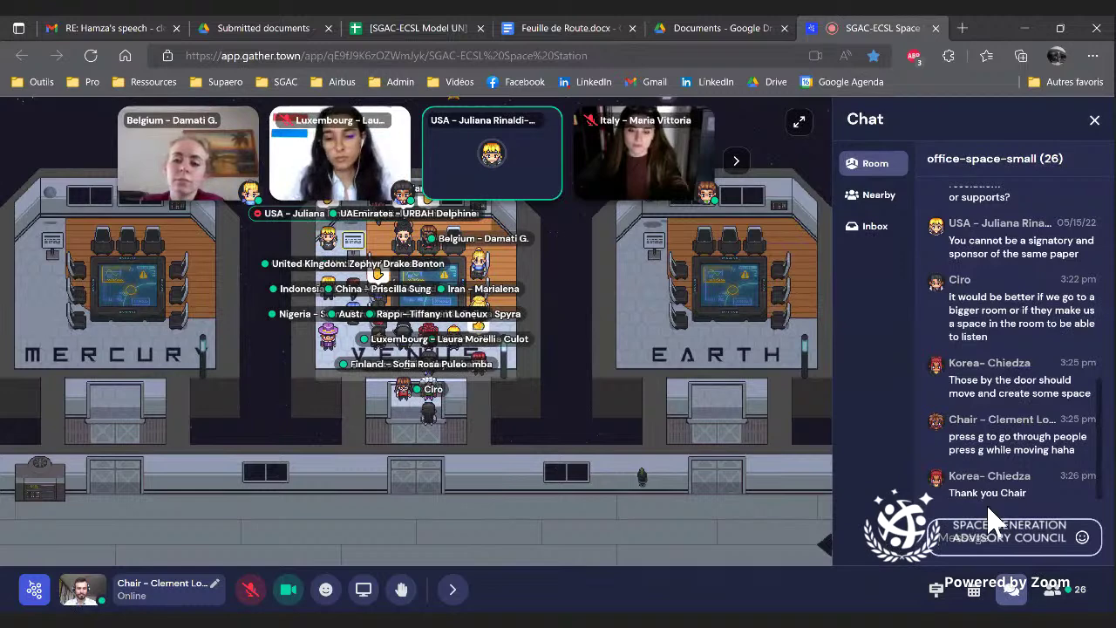
- Check the nearby chat, return to the room chat to read the latest message and close the chat
type("@")
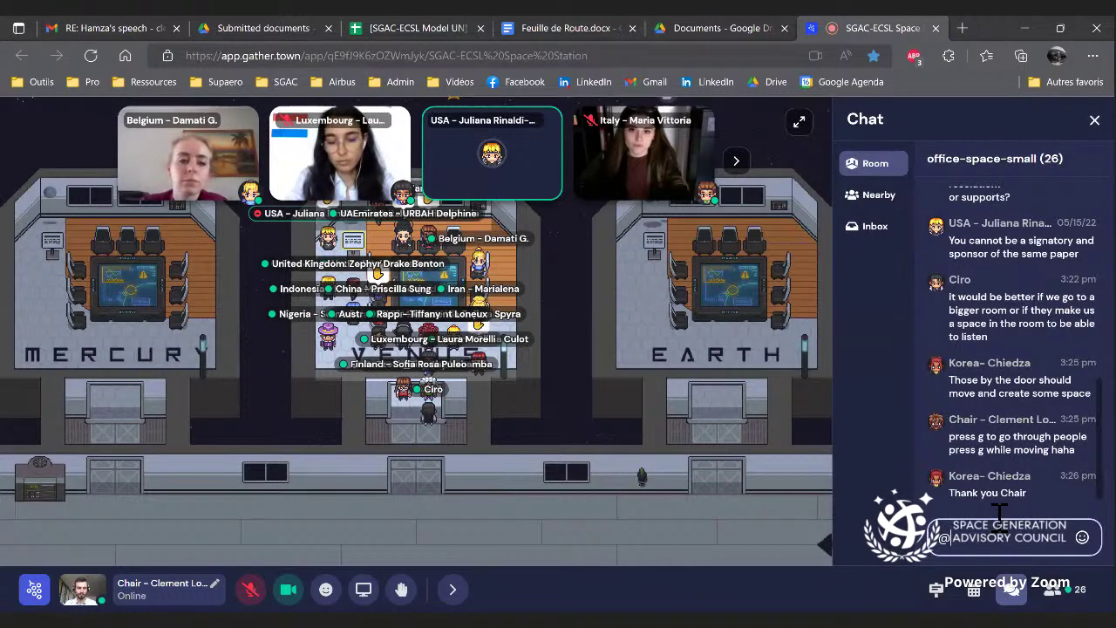
left_click(872, 195)
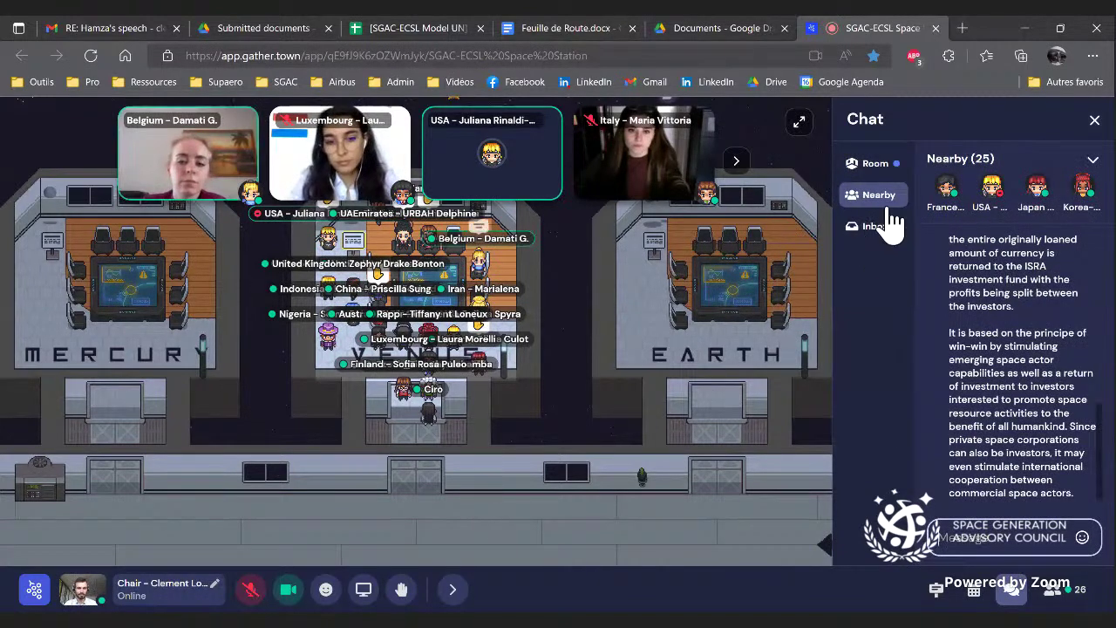
left_click(898, 165)
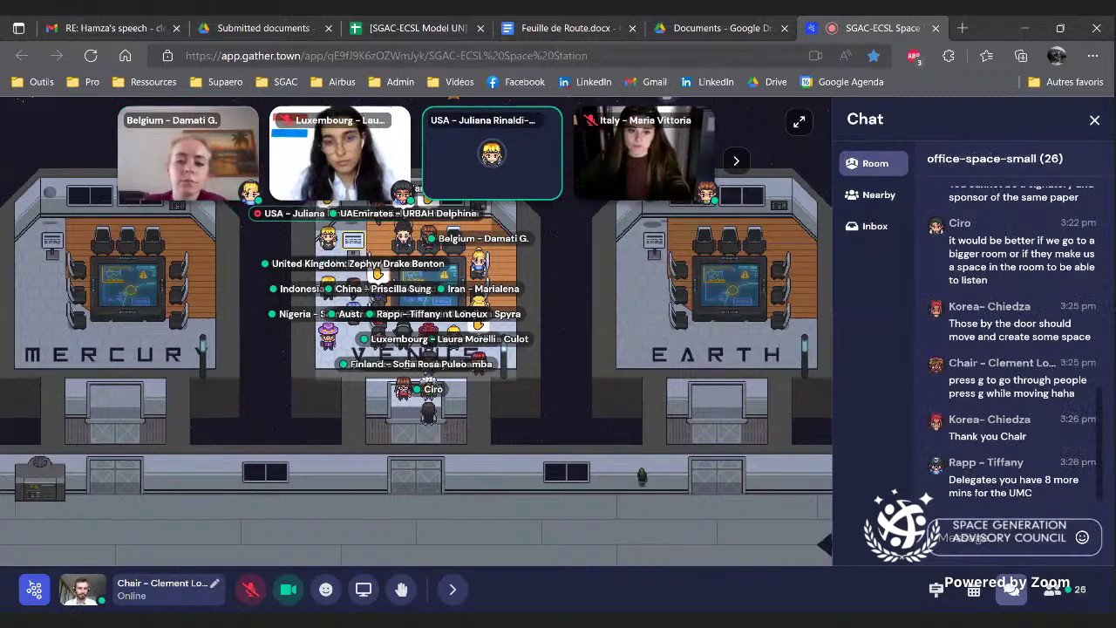
left_click(784, 349)
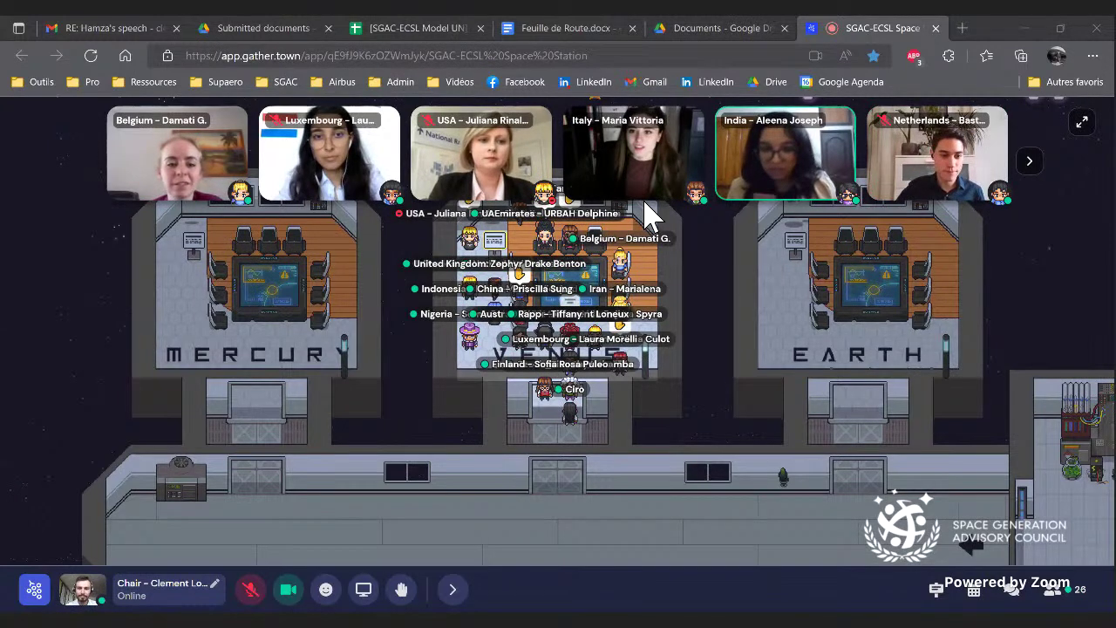
left_click(512, 184)
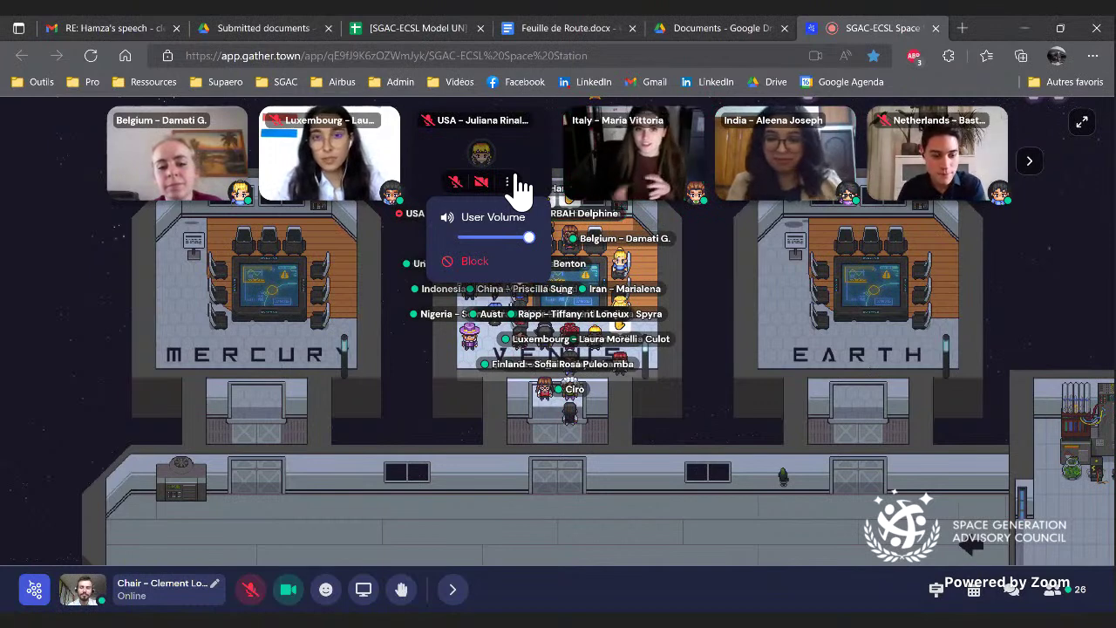
left_click(824, 318)
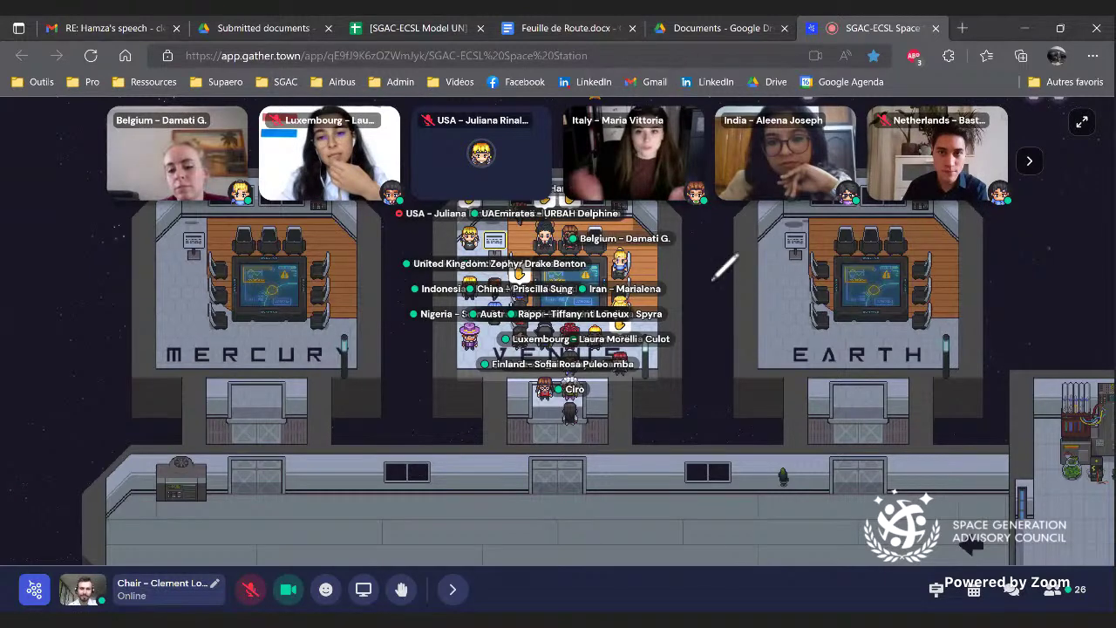
- Annotate the screen beside the Venus room with a handwritten, encircled "DEBATE GOING ON" and an arrow pointing to the room
mouse_move(705, 288)
left_mouse_down()
mouse_move(716, 276)
mouse_move(716, 296)
mouse_move(748, 277)
mouse_move(739, 274)
mouse_move(766, 283)
mouse_move(778, 248)
mouse_move(769, 255)
mouse_move(779, 260)
left_mouse_up()
mouse_move(706, 300)
left_mouse_down()
mouse_move(695, 308)
mouse_move(746, 317)
mouse_move(762, 334)
mouse_move(732, 356)
left_mouse_up()
mouse_move(689, 272)
left_mouse_down()
mouse_move(678, 264)
mouse_move(742, 245)
left_mouse_up()
mouse_move(794, 277)
left_mouse_down()
mouse_move(802, 296)
mouse_move(733, 383)
mouse_move(696, 362)
left_mouse_up()
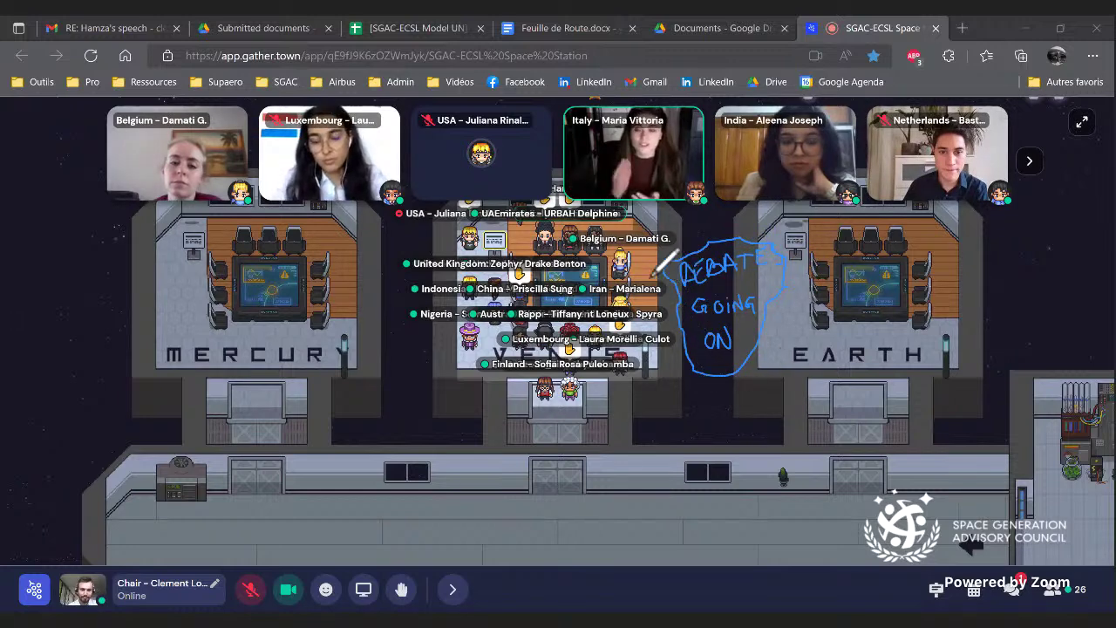
left_click_drag(660, 277, 649, 252)
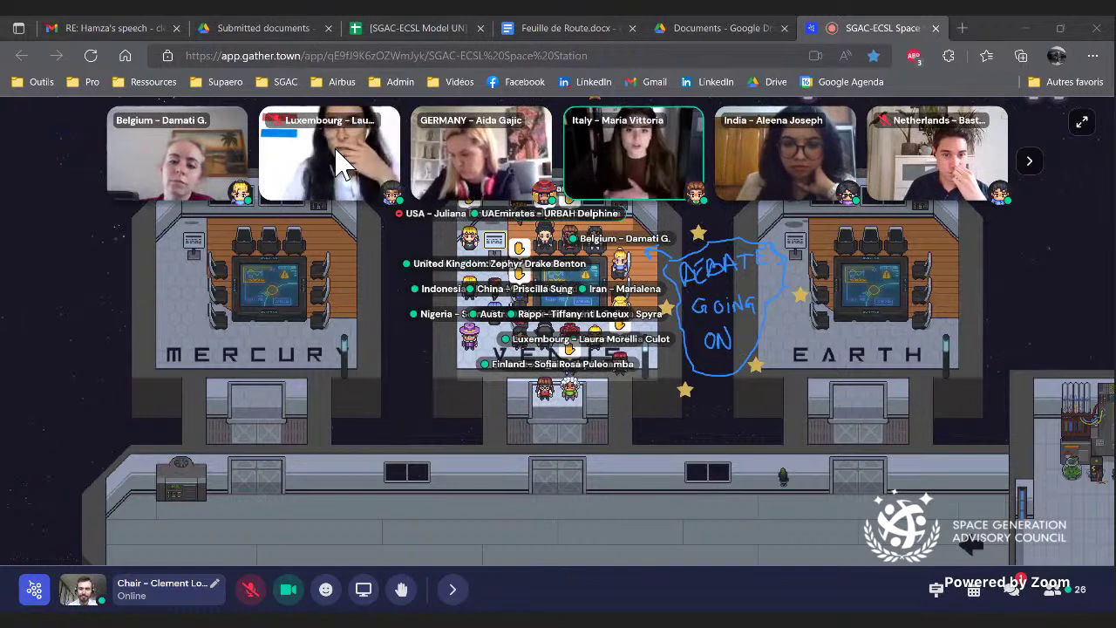
- Add the text annotation "Trying to accomodate all countries requirements..." and place it below the Venus room's entrance
left_click(407, 395)
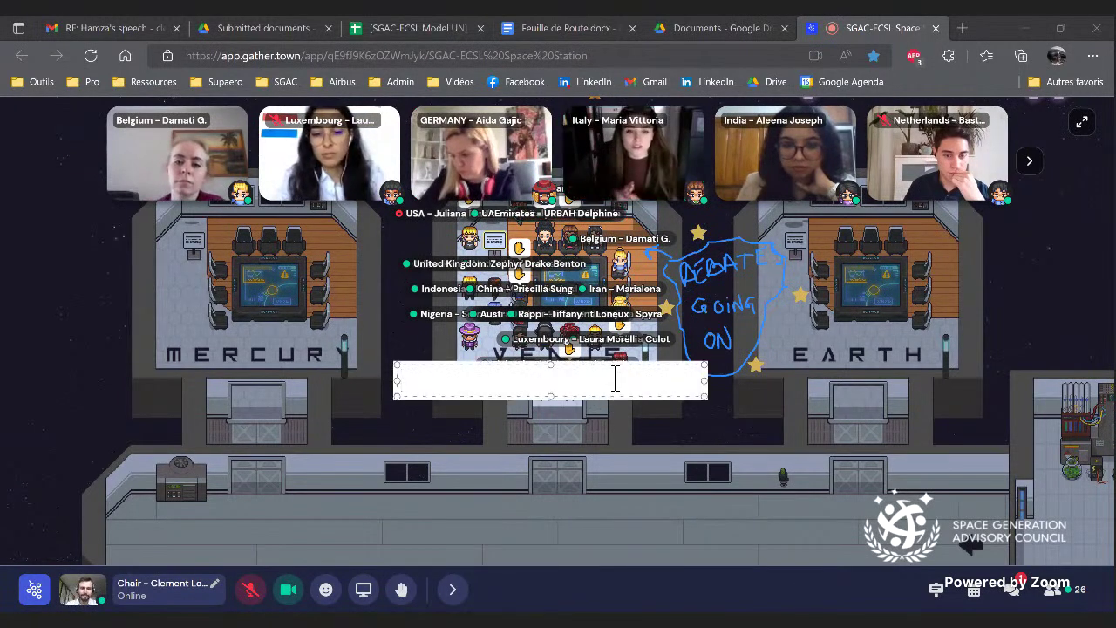
type("Trying ")
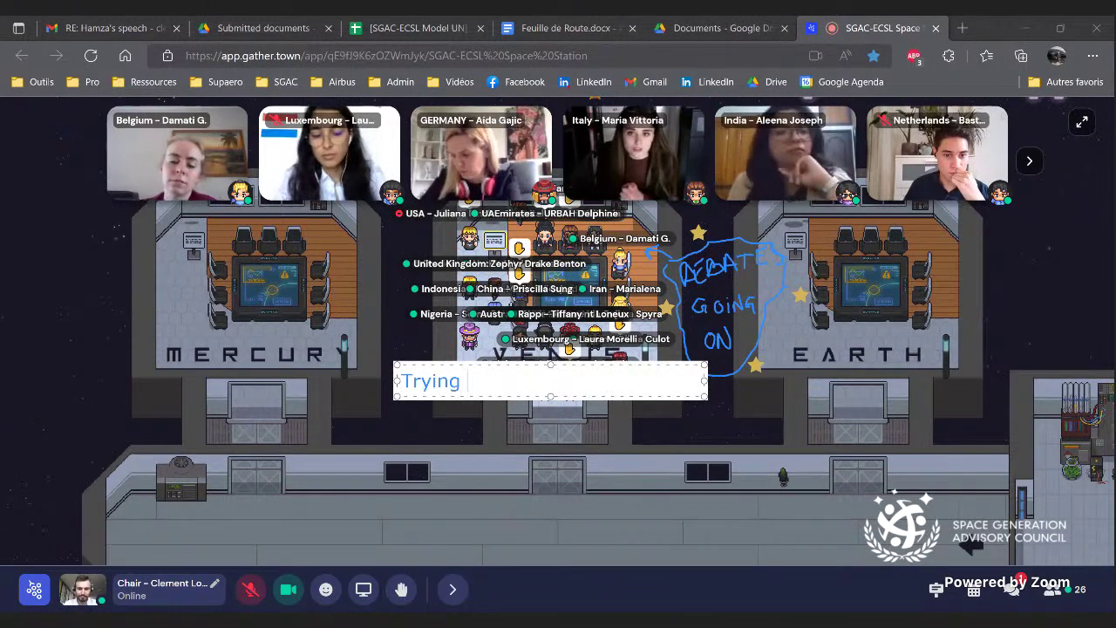
type("to accomodate")
type(" all ")
type("counti")
type("ies")
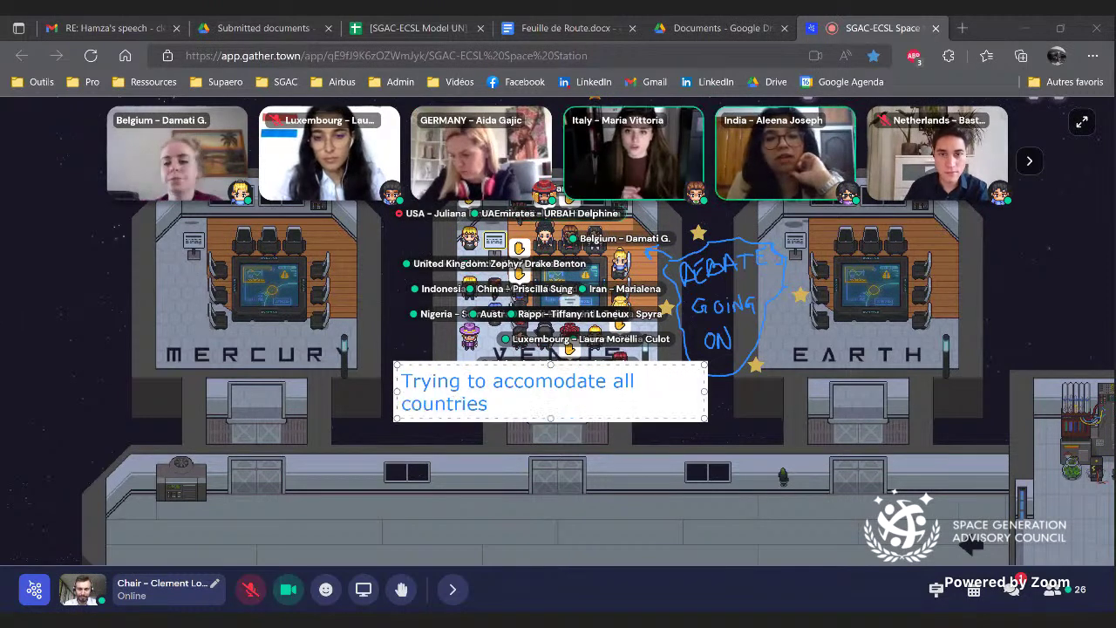
type(" requirements...")
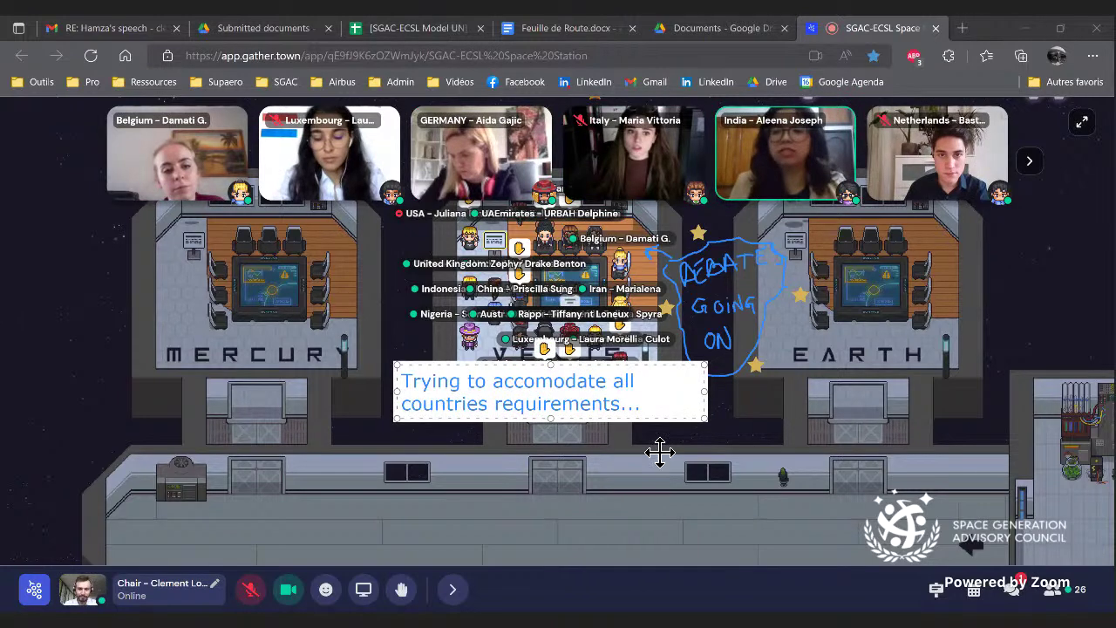
left_click_drag(668, 439, 669, 438)
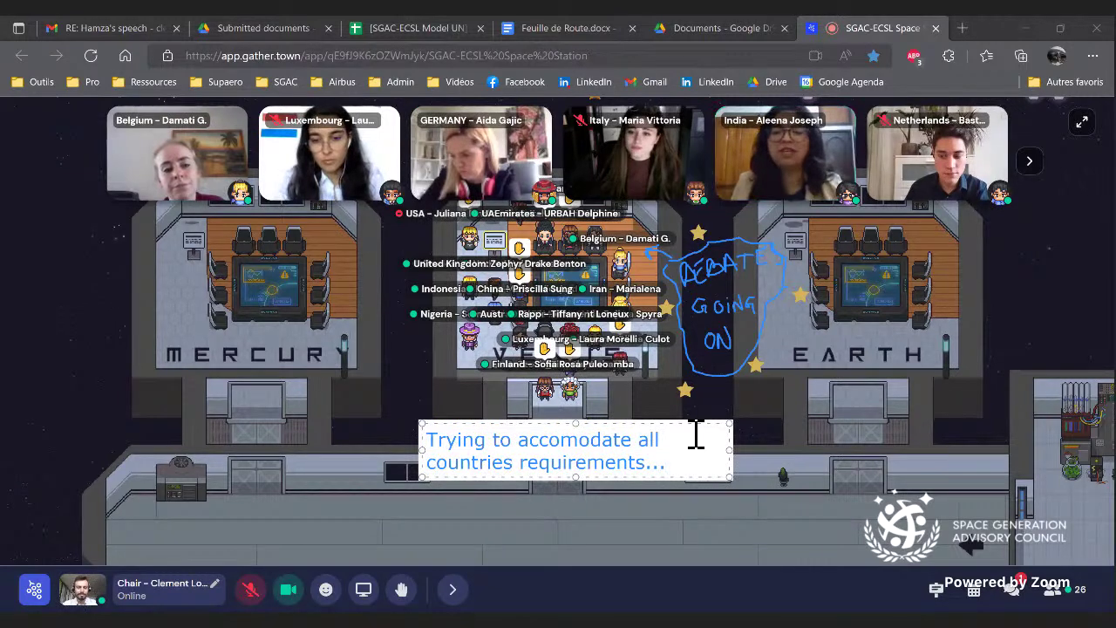
- Erase the text box, the handwritten note and the star annotations from the screen
key("e")
left_click(601, 444)
mouse_move(715, 334)
left_mouse_down()
mouse_move(788, 311)
mouse_move(650, 413)
mouse_move(724, 236)
mouse_move(737, 289)
mouse_move(741, 267)
mouse_move(755, 268)
mouse_move(672, 294)
left_mouse_up()
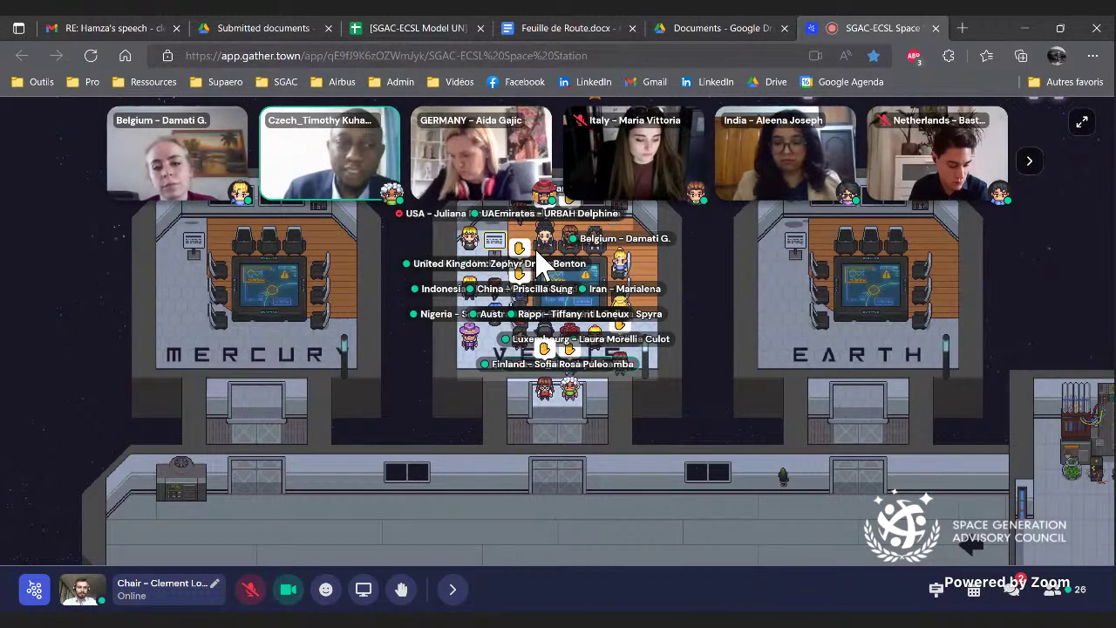
- Open the room chat to read the latest unread messages
mouse_move(550, 201)
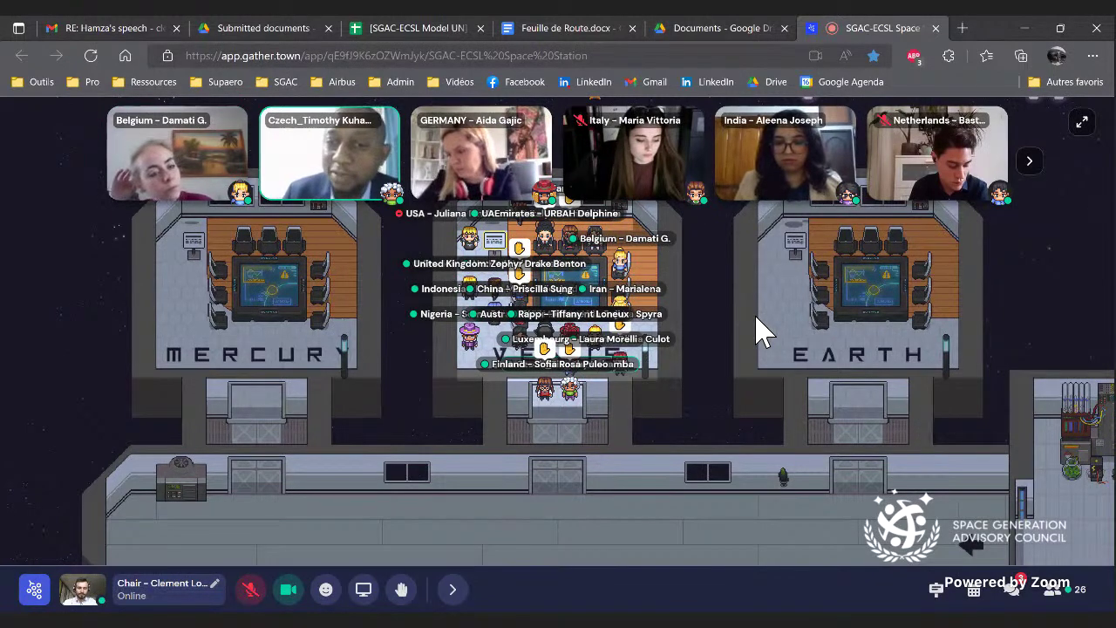
left_click(1016, 589)
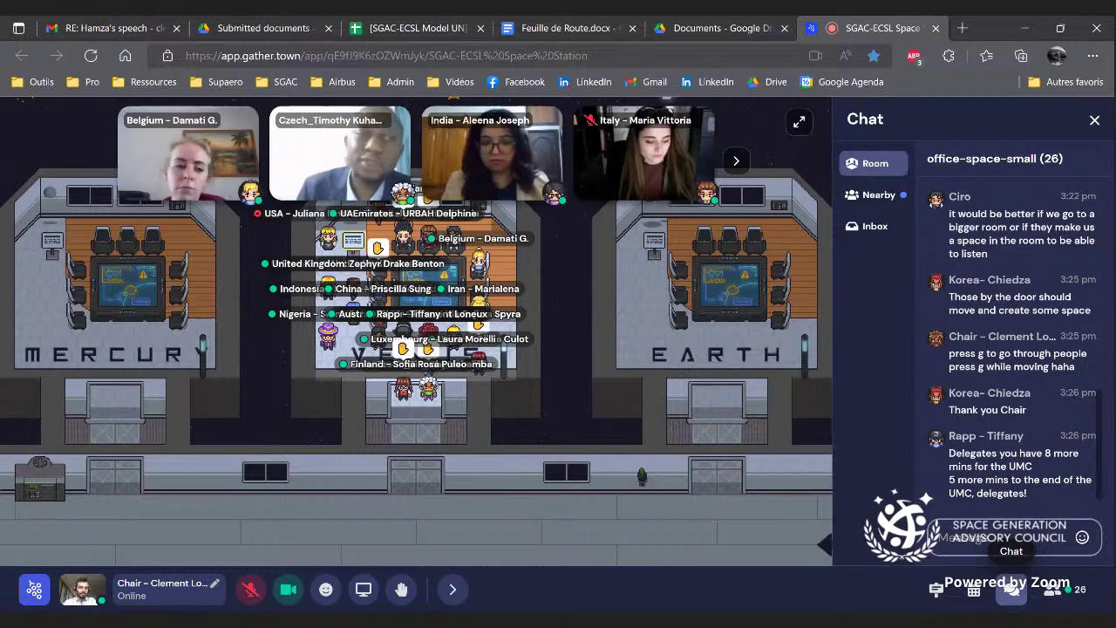
left_click(1011, 590)
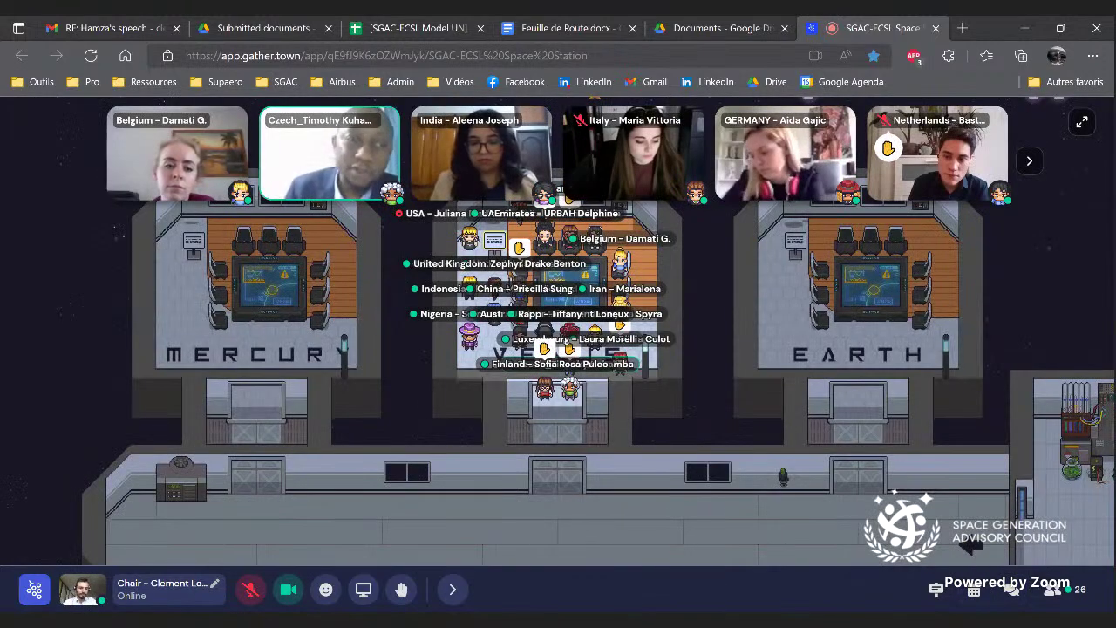
left_click(936, 590)
left_click(1001, 533)
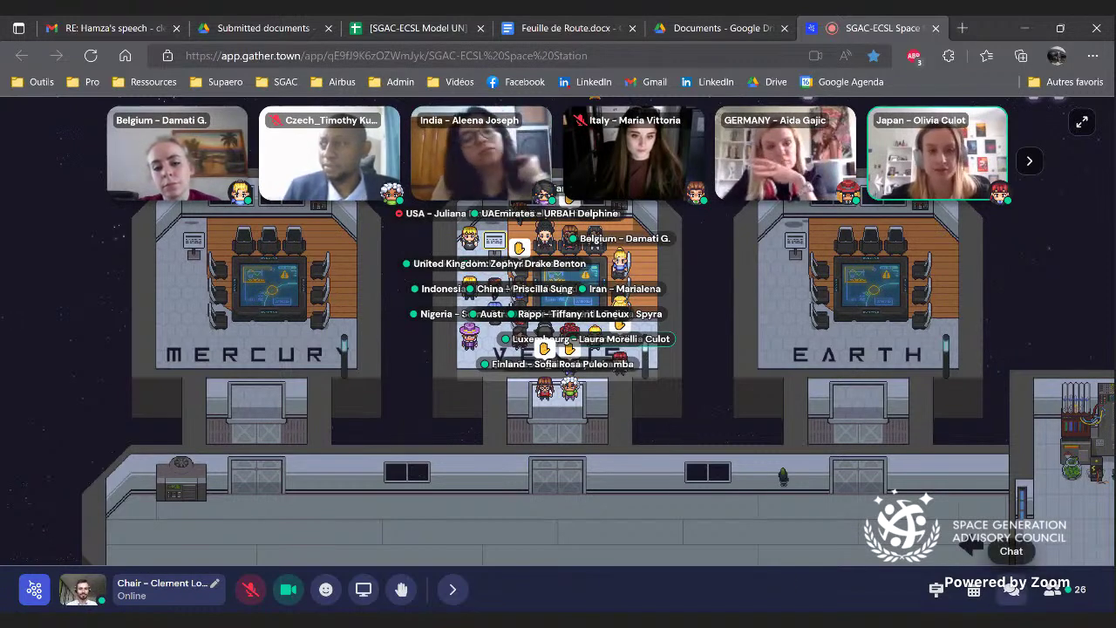
- Send the message "Nice chairing" in the room chat and close the chat
left_click(1011, 589)
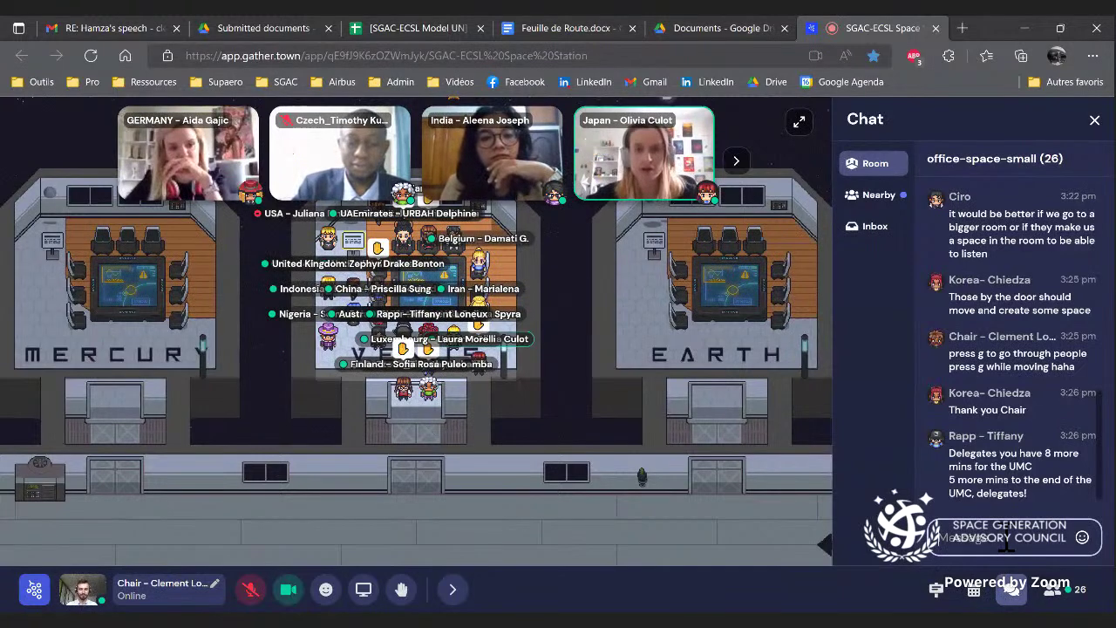
type("Nice")
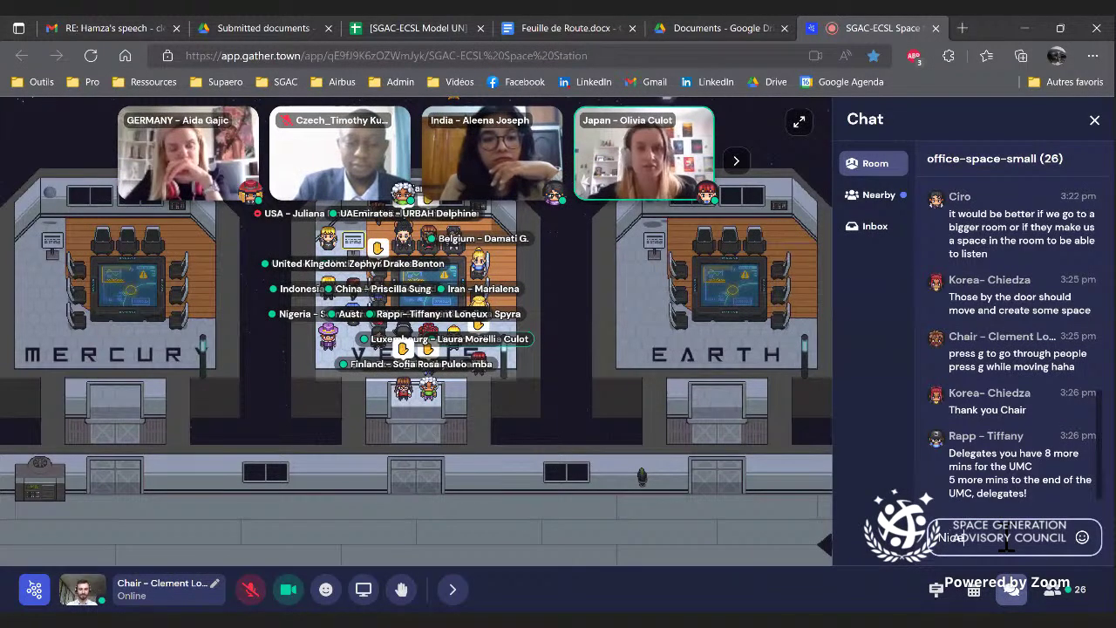
type(" chairing")
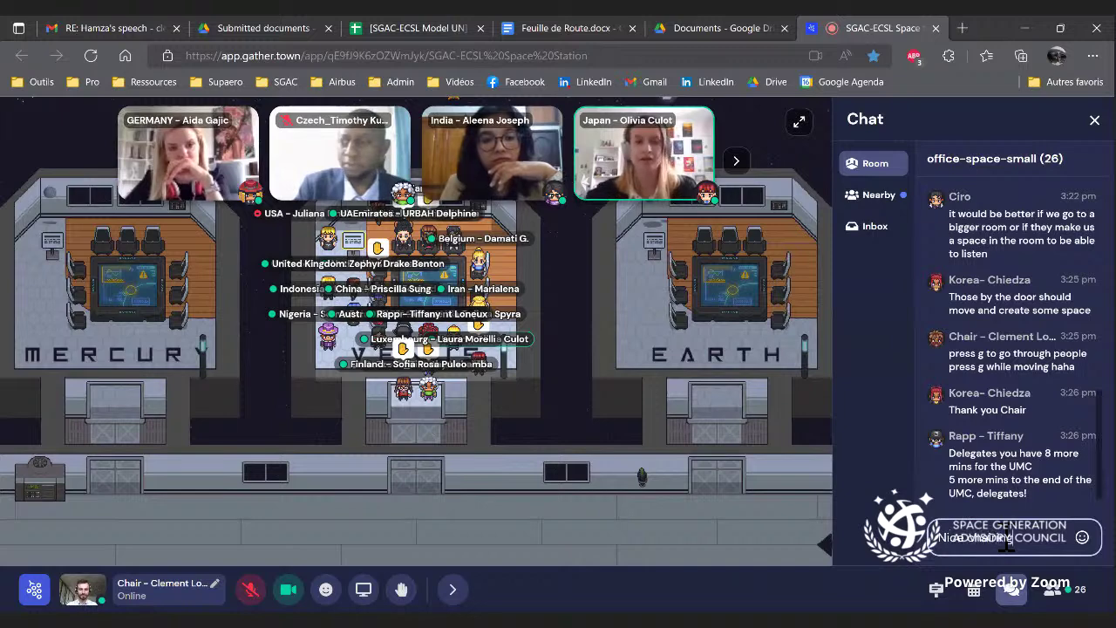
key("Return")
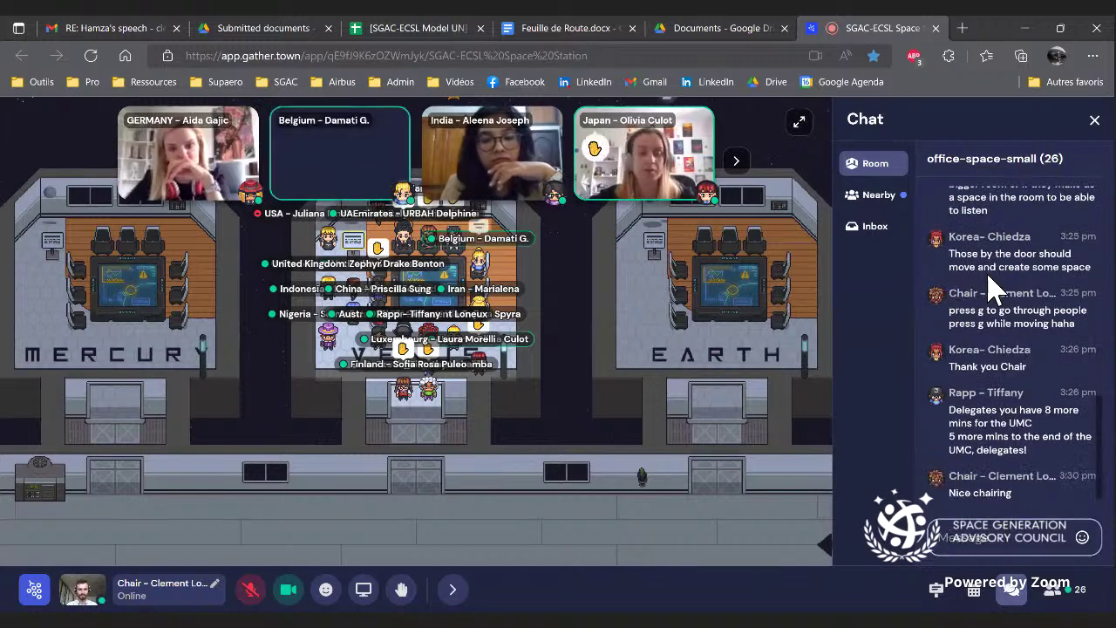
key("Escape")
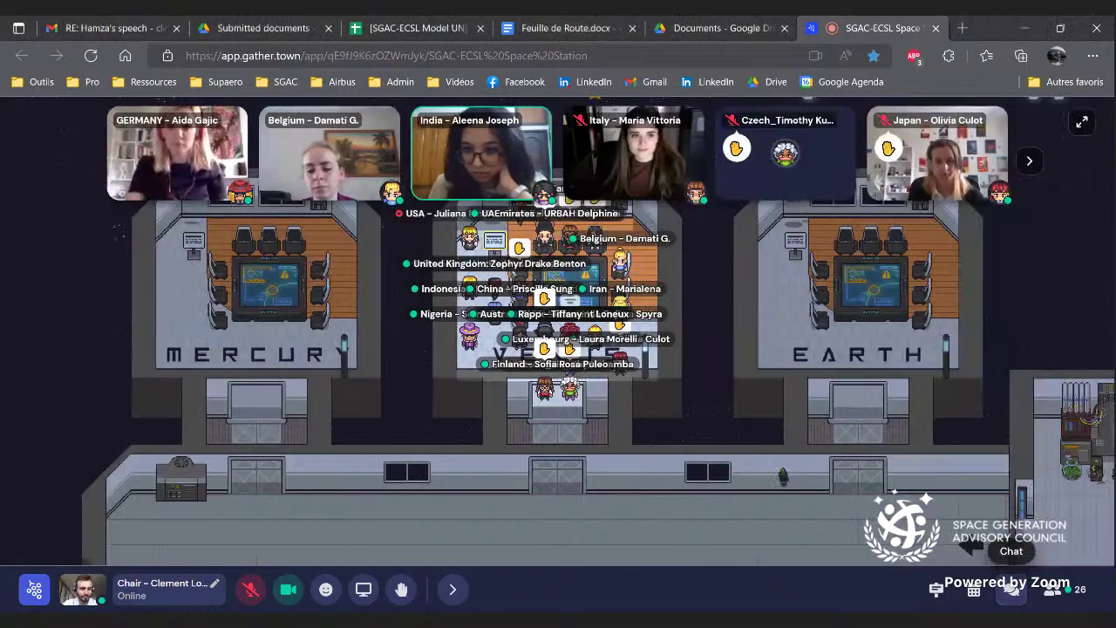
- Read Finland's statement in the nearby chat and check the inbox and the latest room chat messages
left_click(1011, 590)
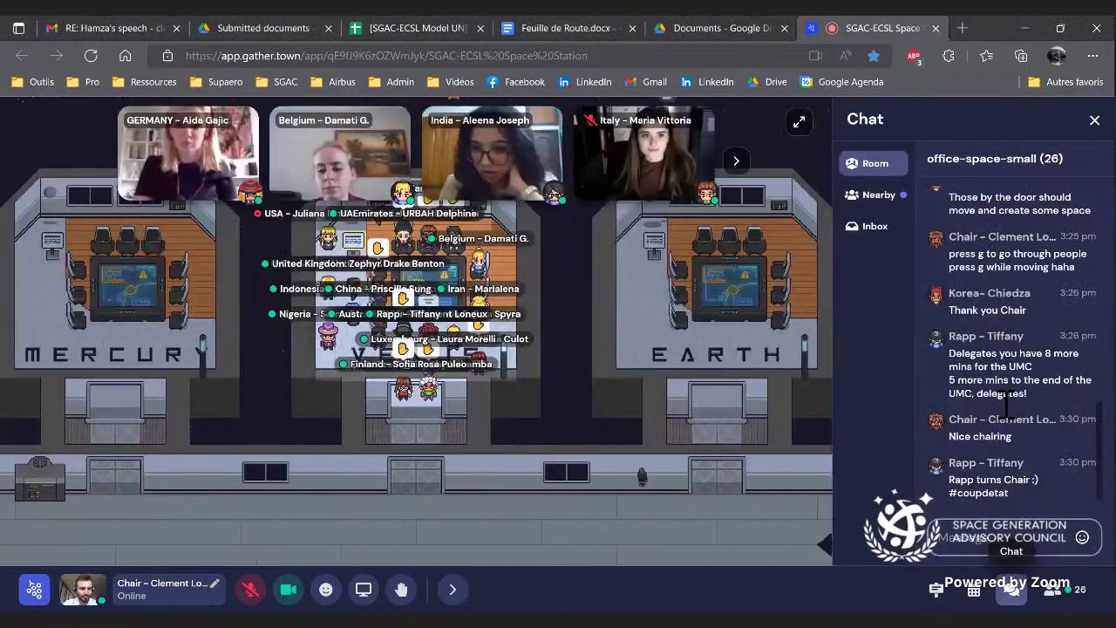
left_click(886, 195)
scroll(994, 323, "up", 3)
scroll(990, 328, "down", 3)
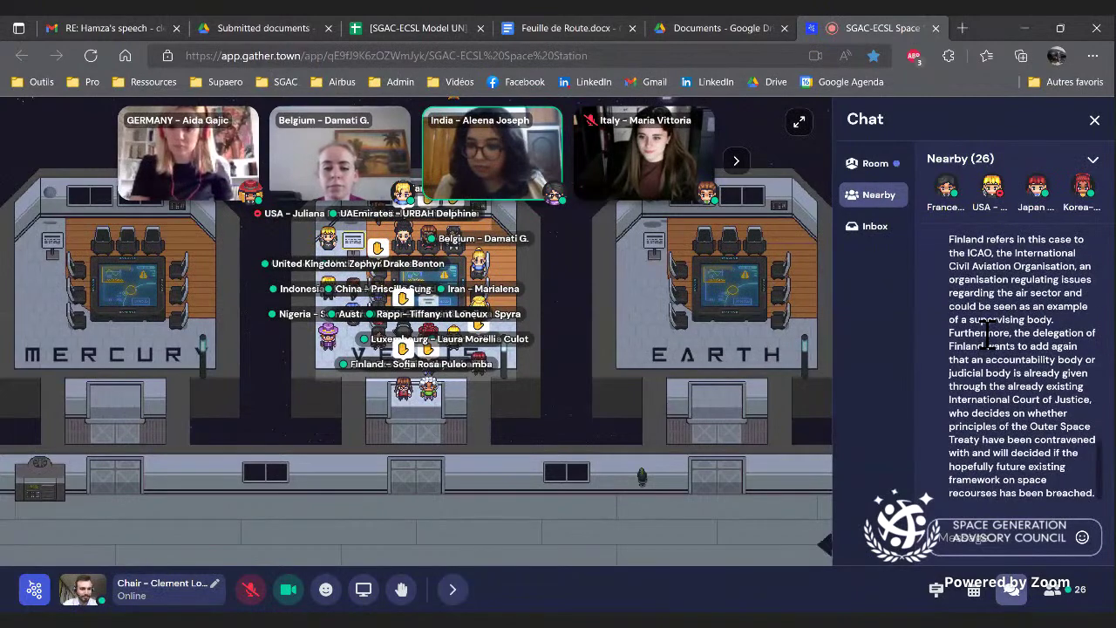
scroll(988, 336, "up", 3)
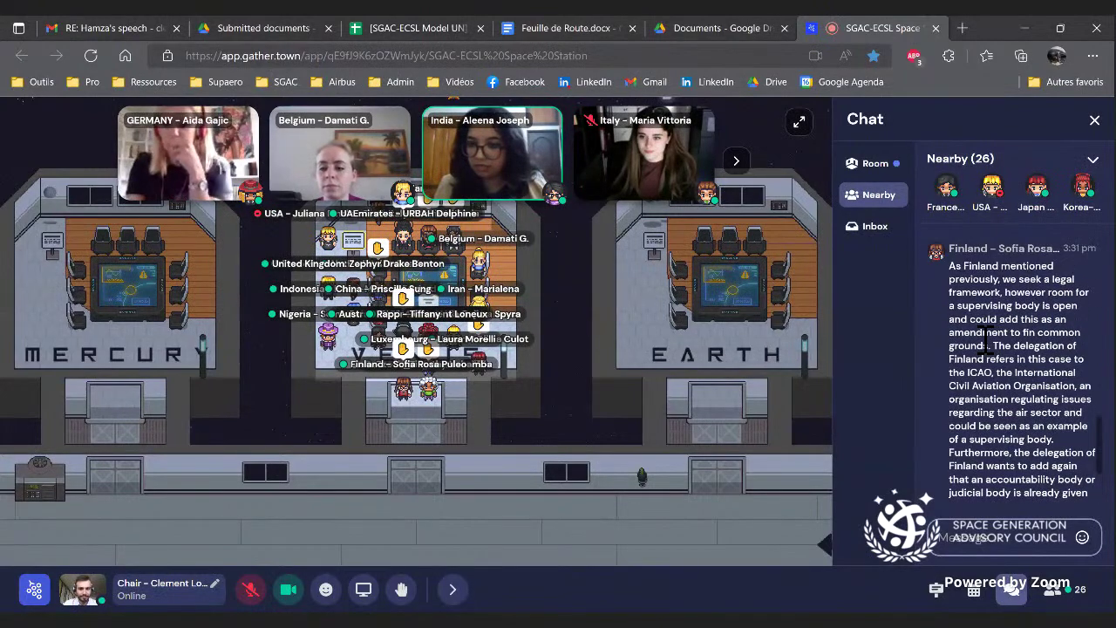
scroll(986, 341, "down", 2)
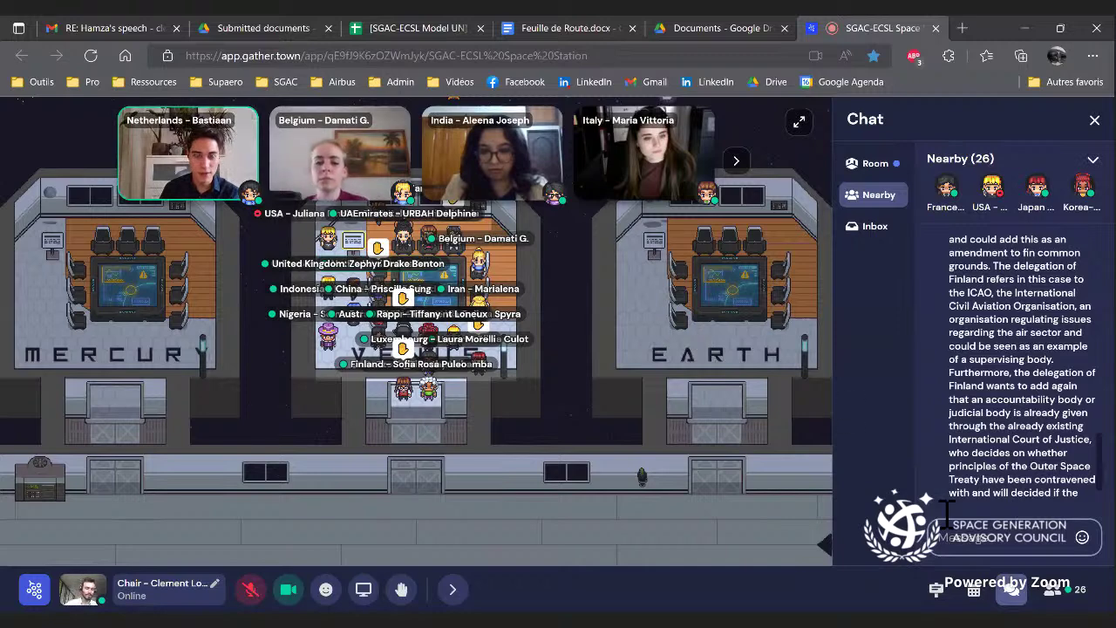
left_click(874, 226)
left_click(870, 161)
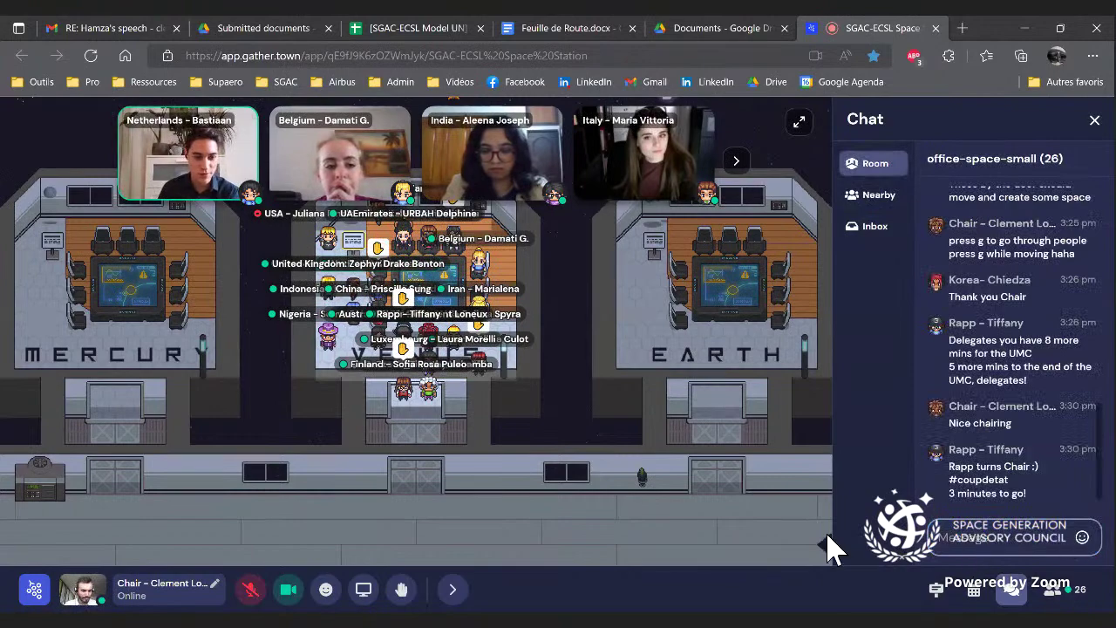
- Walk the avatar downward, away from the delegates gathered in the Venus room
key("Down")
key("Down")
key("Down")
key("Down")
key("Down")
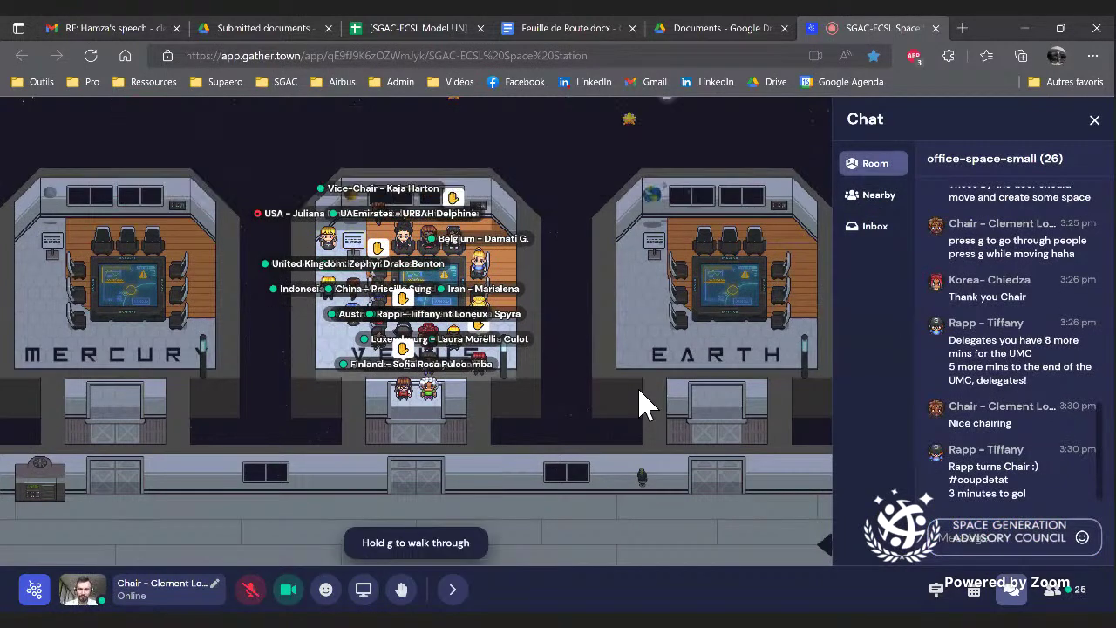
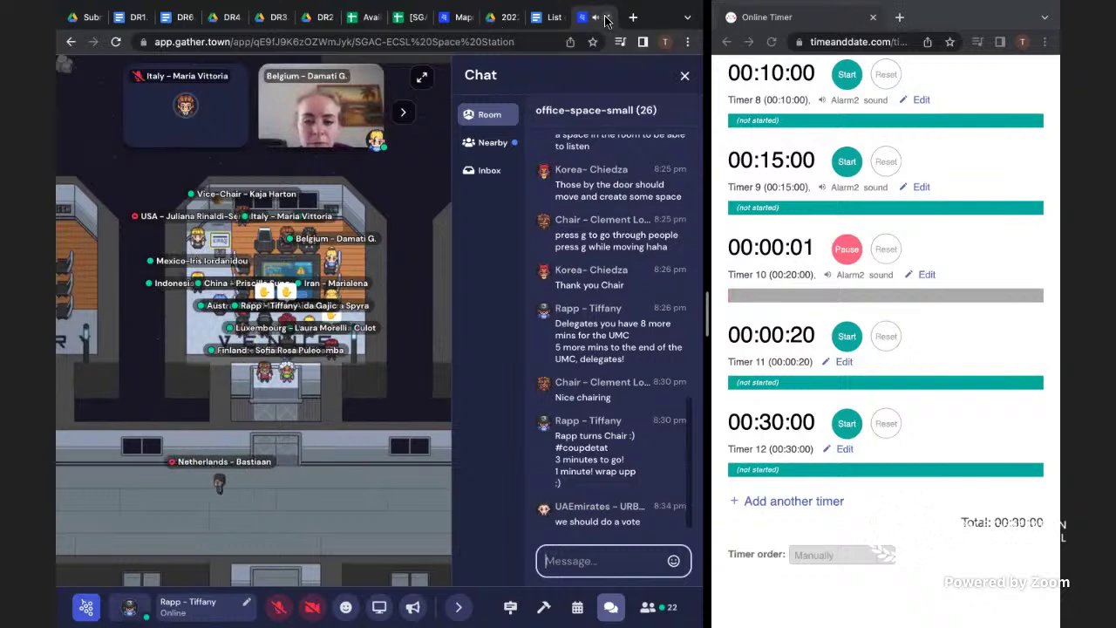
- Close the Gather space and switch to the Rapporteur Sheet spreadsheet with the Formal Debate log
key("ctrl+w")
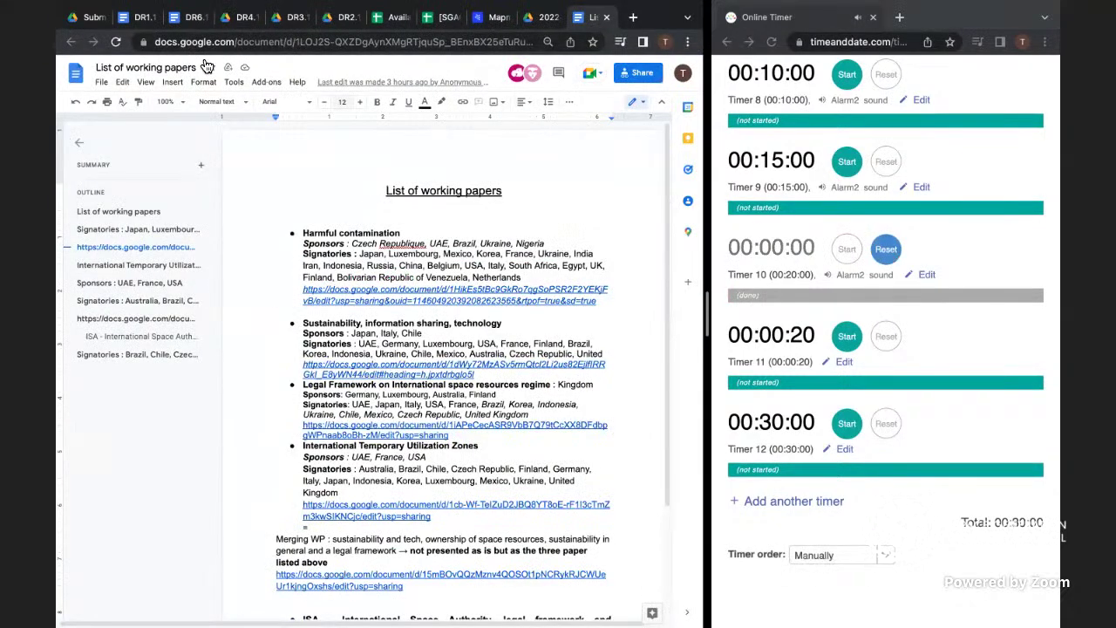
left_click(389, 21)
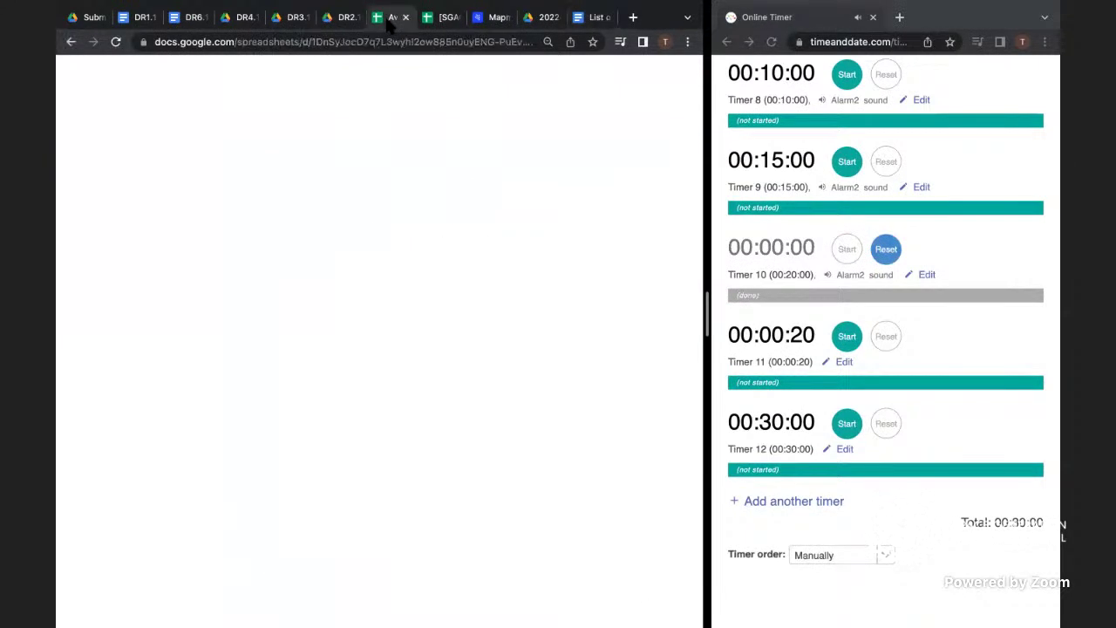
left_click(442, 20)
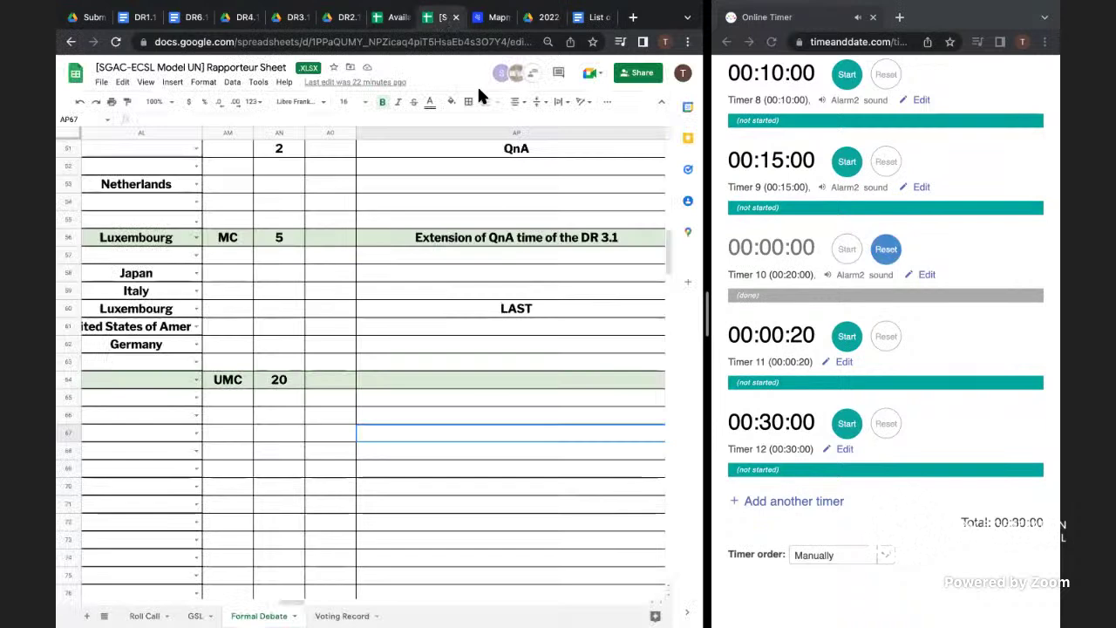
- Lower the computer's sound volume by a few levels
key("XF86AudioLowerVolume")
key("XF86AudioLowerVolume")
key("XF86AudioLowerVolume")
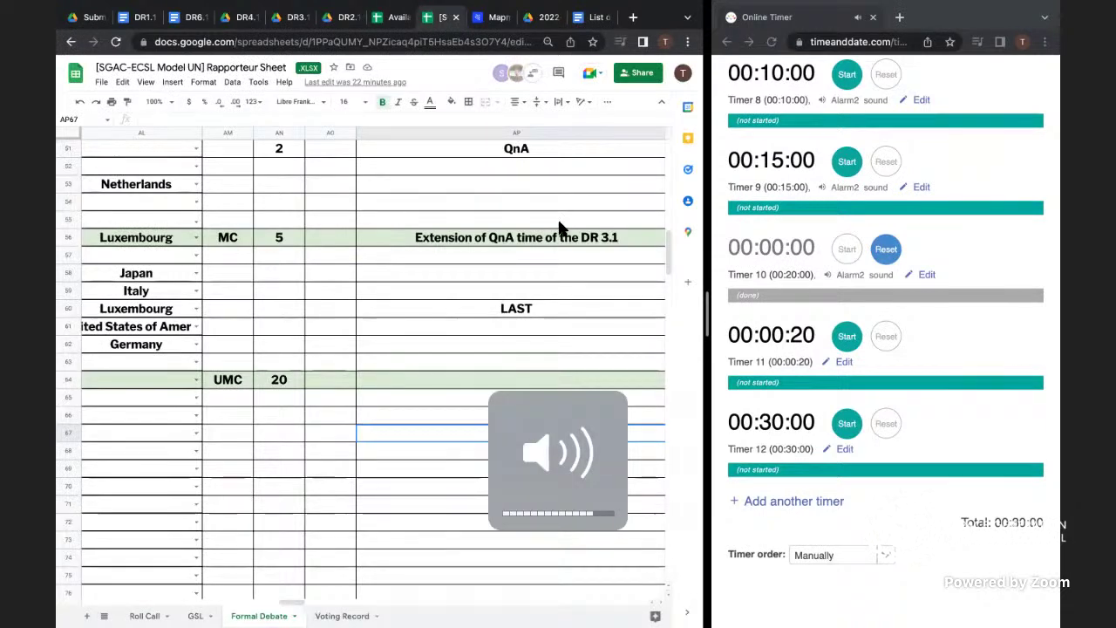
left_click(446, 415)
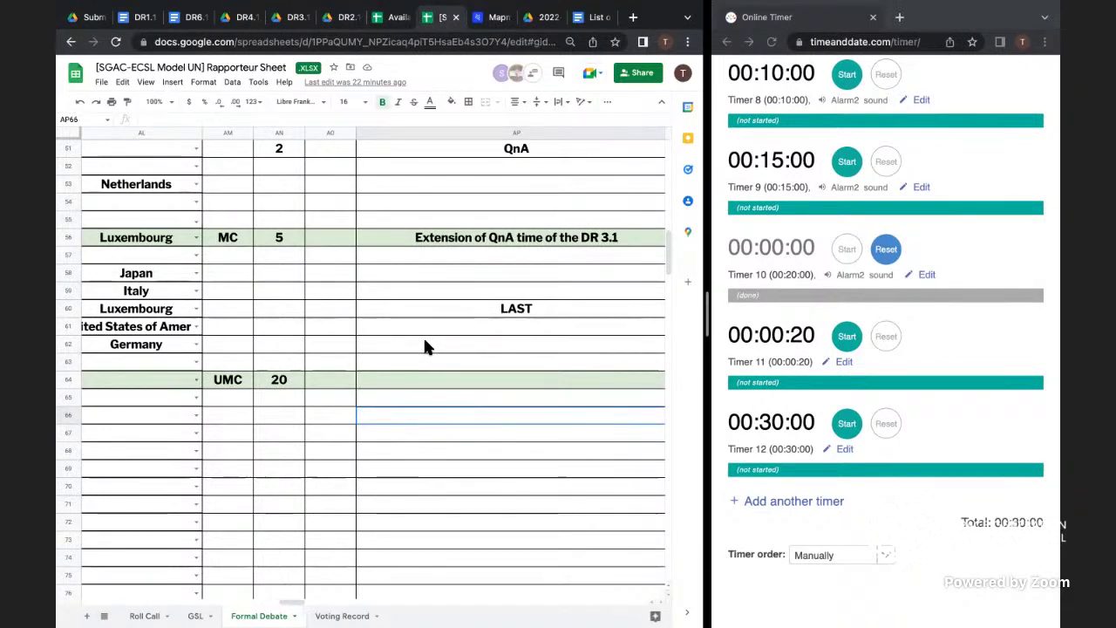
scroll(425, 345, "left", 3)
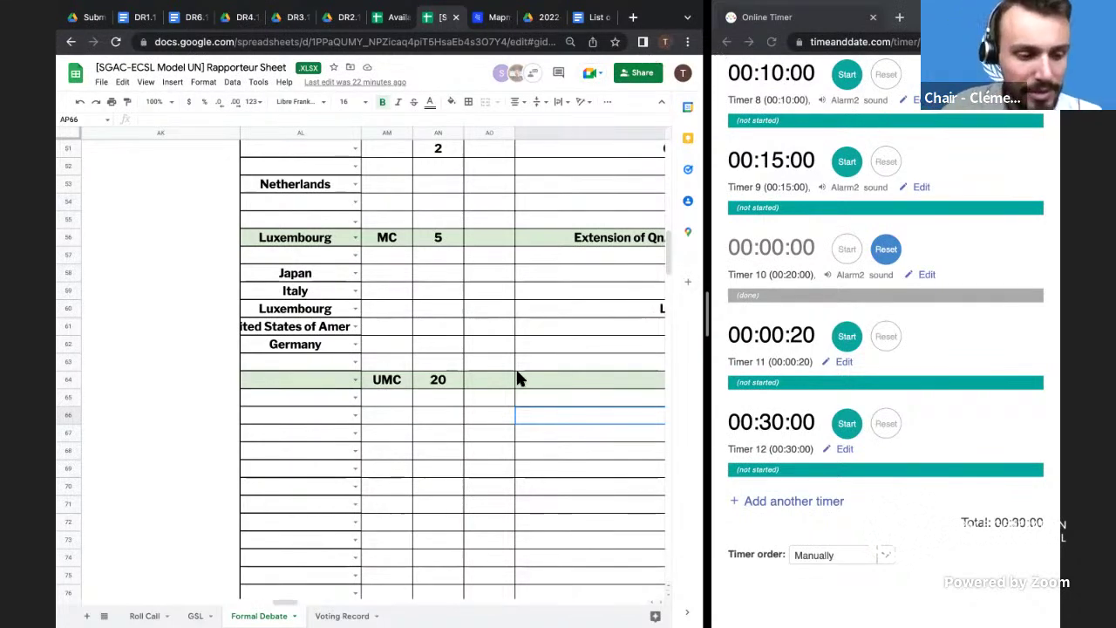
left_click(485, 515)
scroll(482, 421, "right", 3)
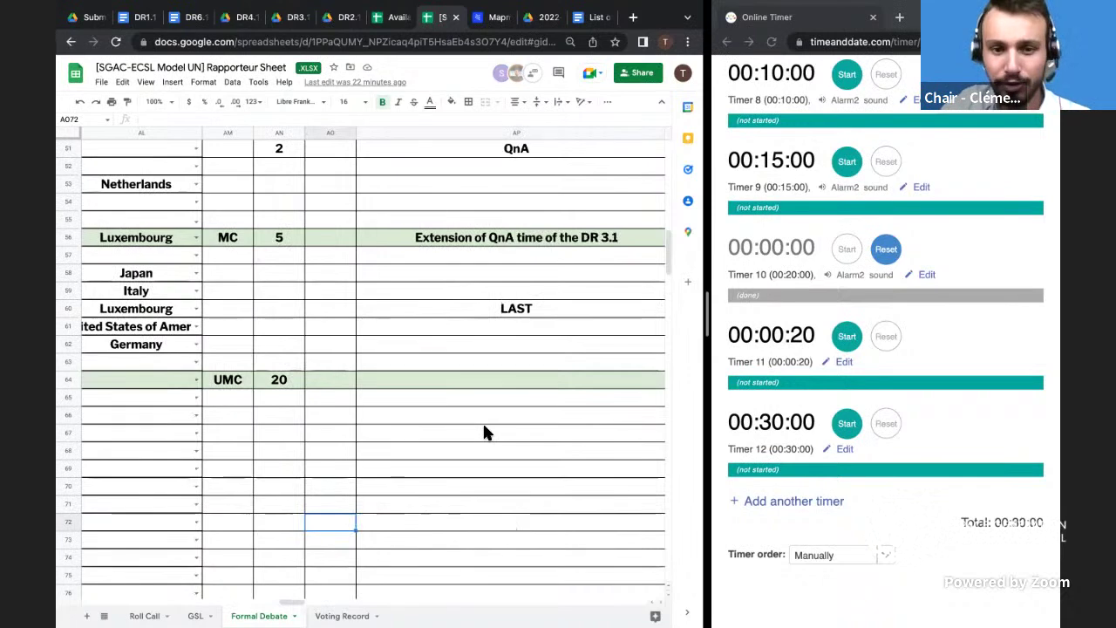
scroll(484, 429, "down", 5)
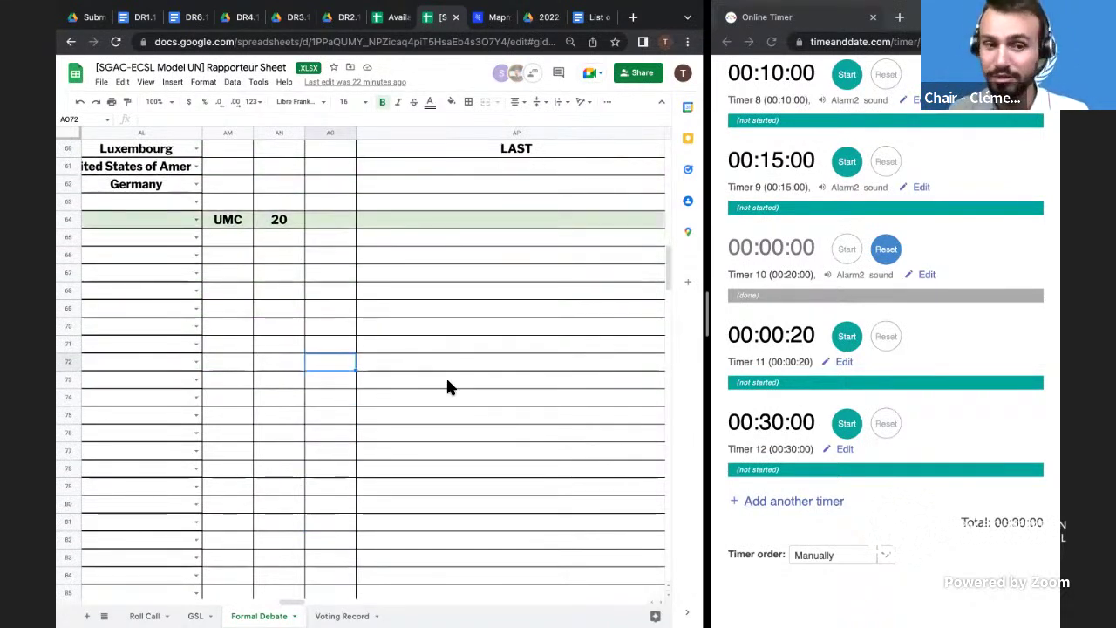
scroll(446, 375, "down", 1)
scroll(445, 376, "left", 2)
scroll(445, 376, "right", 2)
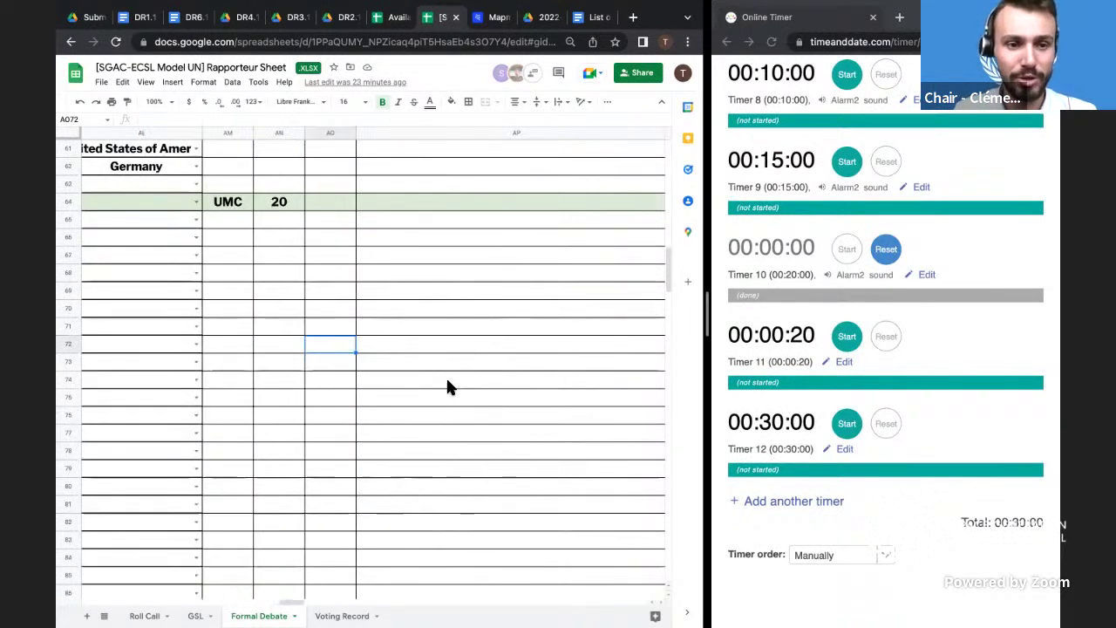
- Reset the finished 20-minute timer and bring the shorter timers into view in the online timer list
left_click(399, 240)
scroll(796, 236, "up", 2)
left_click(886, 424)
scroll(836, 335, "up", 1)
scroll(835, 335, "up", 3)
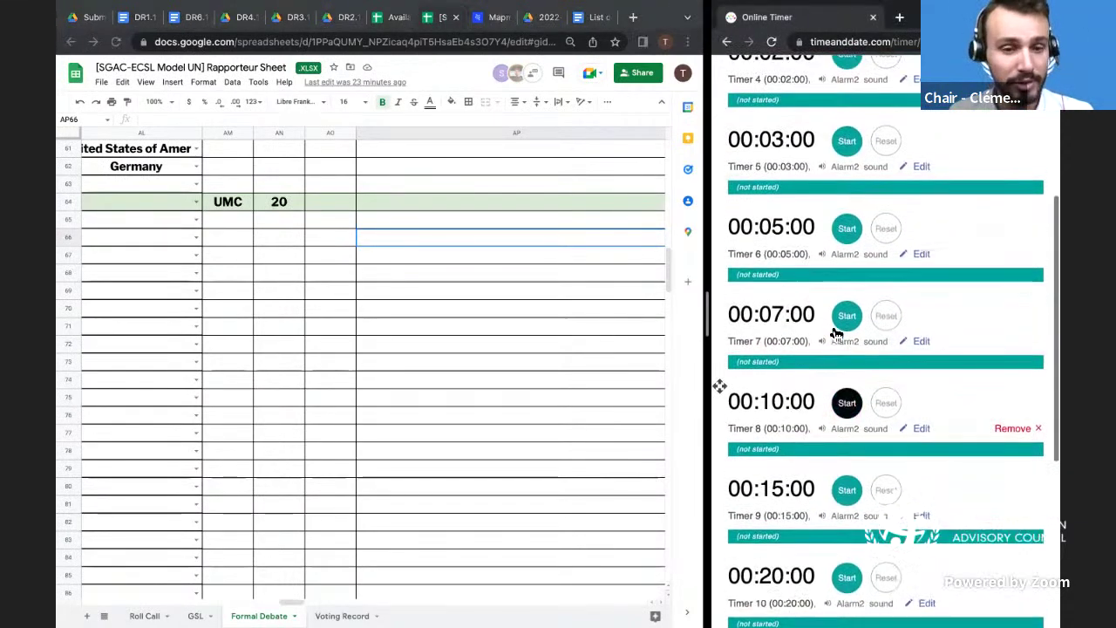
scroll(835, 335, "up", 3)
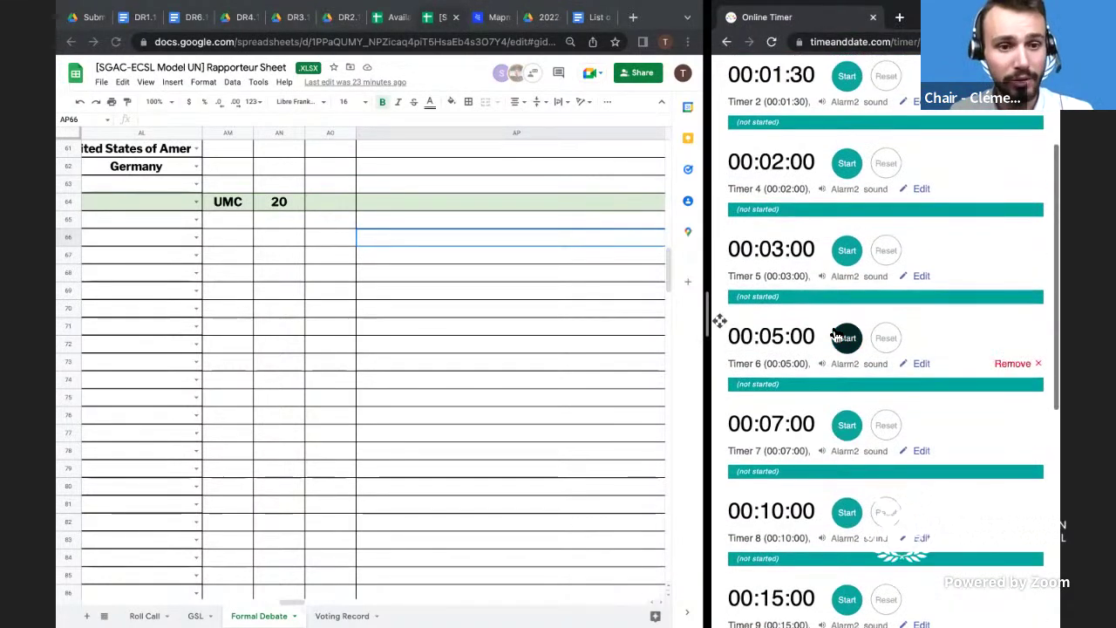
scroll(835, 334, "up", 2)
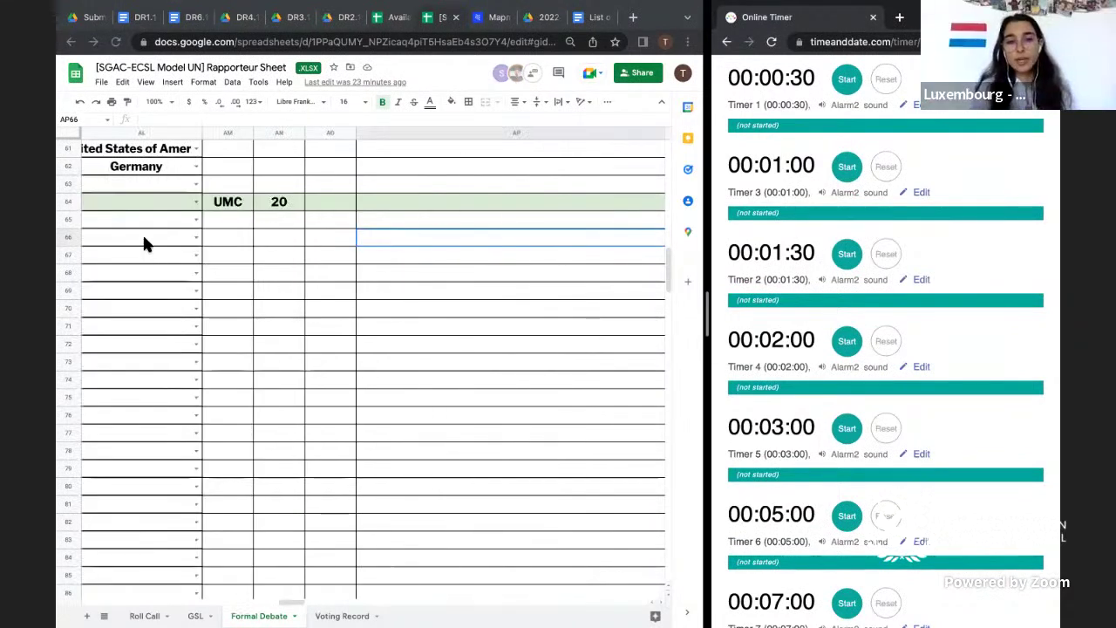
left_click(193, 241)
left_click(194, 237)
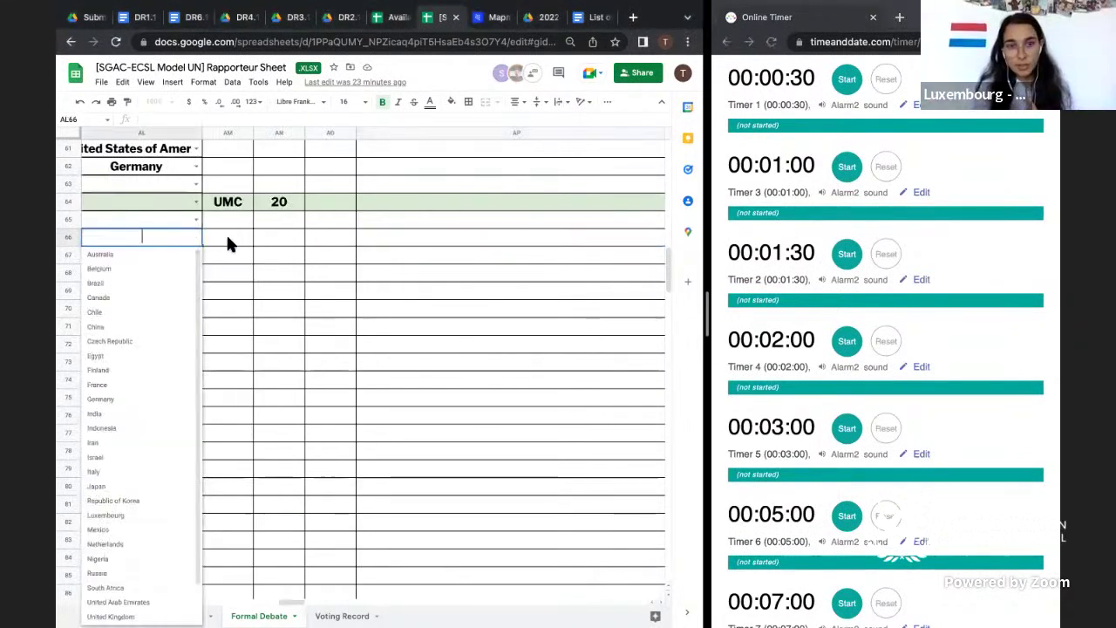
left_click(258, 253)
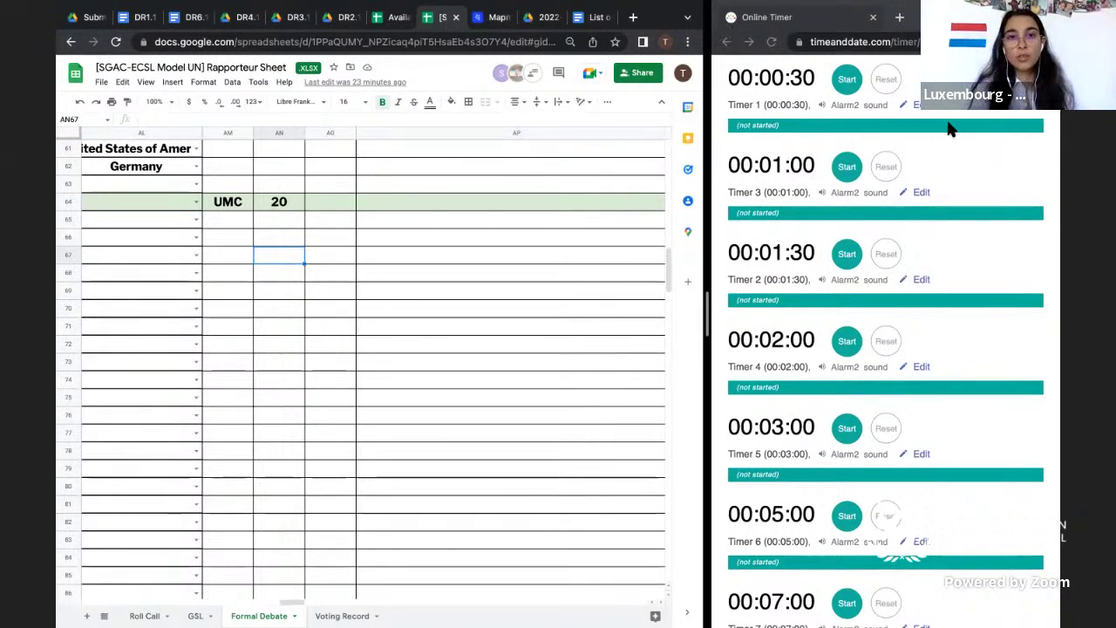
left_click(340, 258)
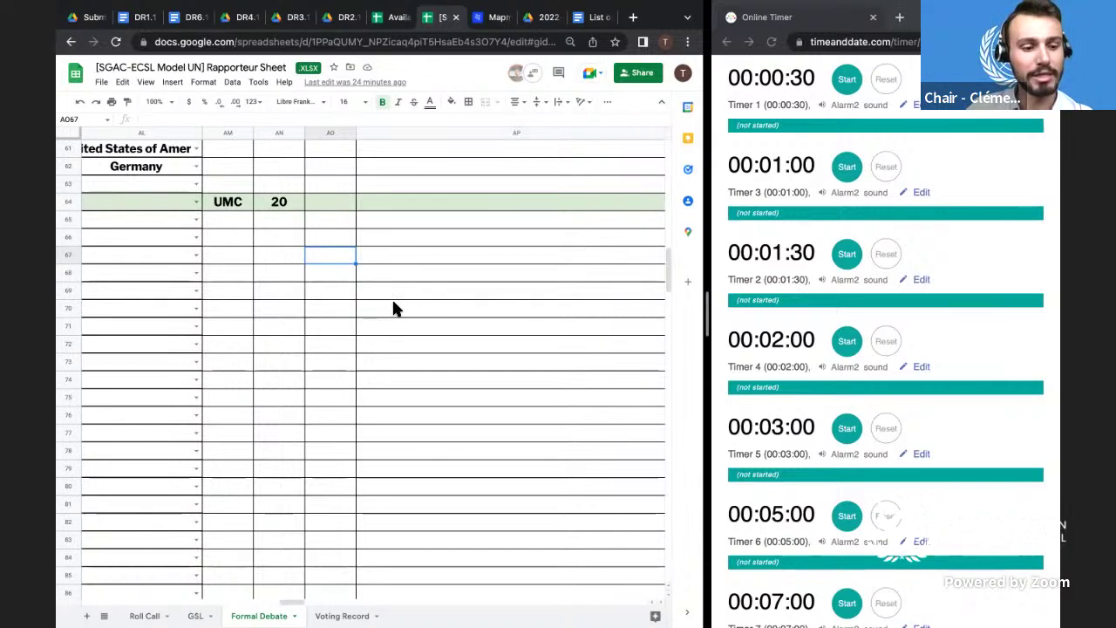
- Log a 5-minute UMC motion by Luxembourg in row 66 of the Formal Debate sheet, with the topic "Extension"
left_click(184, 237)
type("lux")
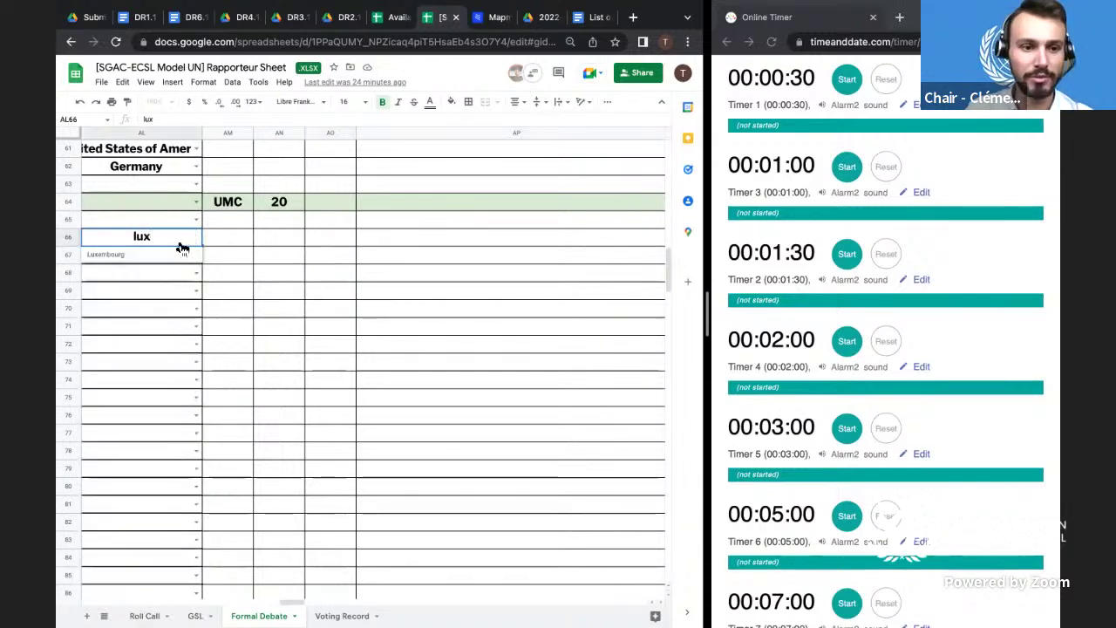
left_click(170, 251)
left_click(224, 231)
type("UMC")
left_click(286, 237)
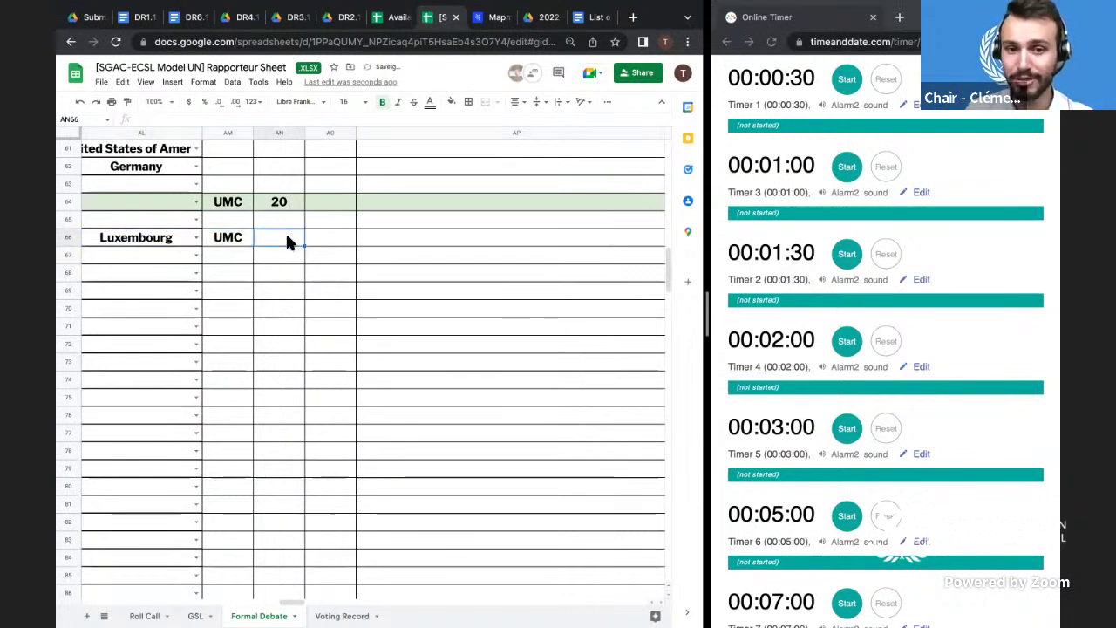
type("5")
left_click(411, 232)
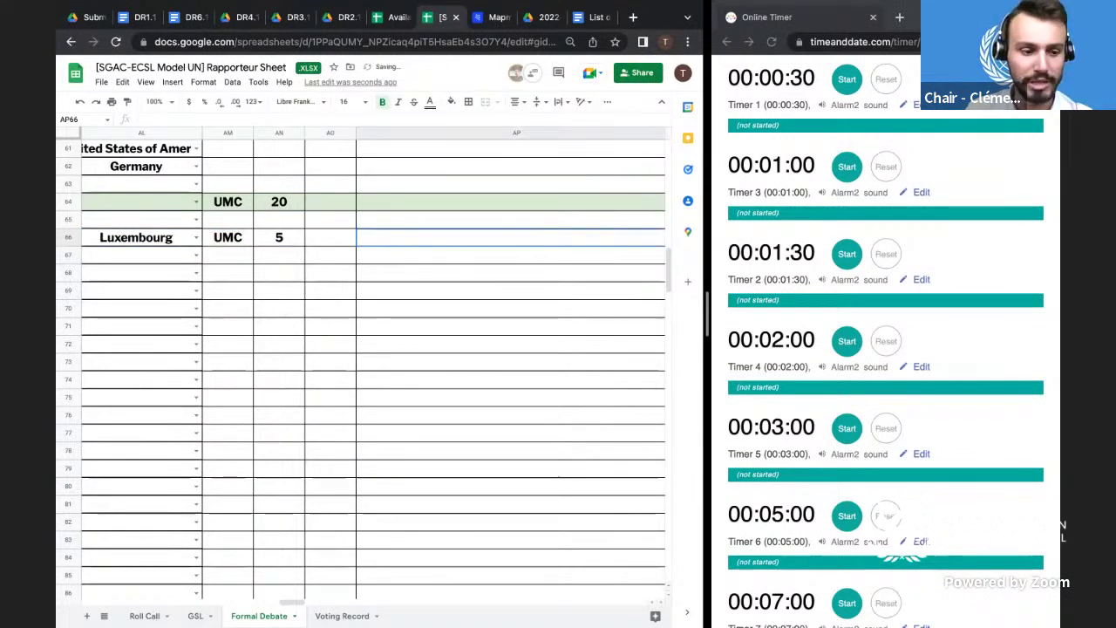
type("Extension")
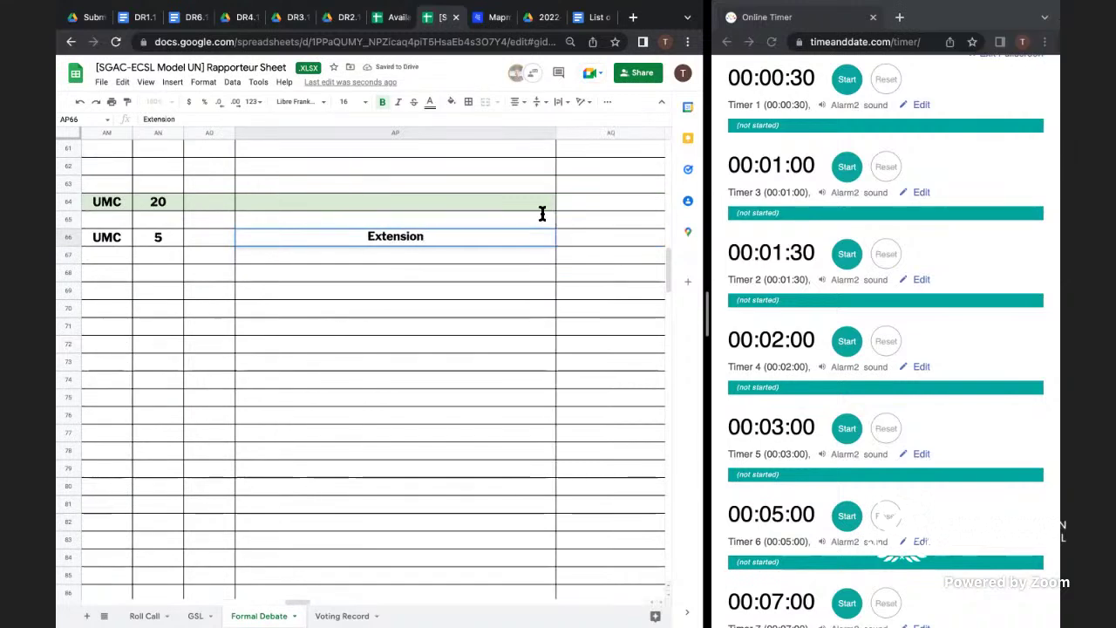
key("Return")
- Fill Luxembourg's UMC entry in AL66:AP66 with light green, matching the 20-minute UMC row above
left_click_drag(563, 235, 172, 242)
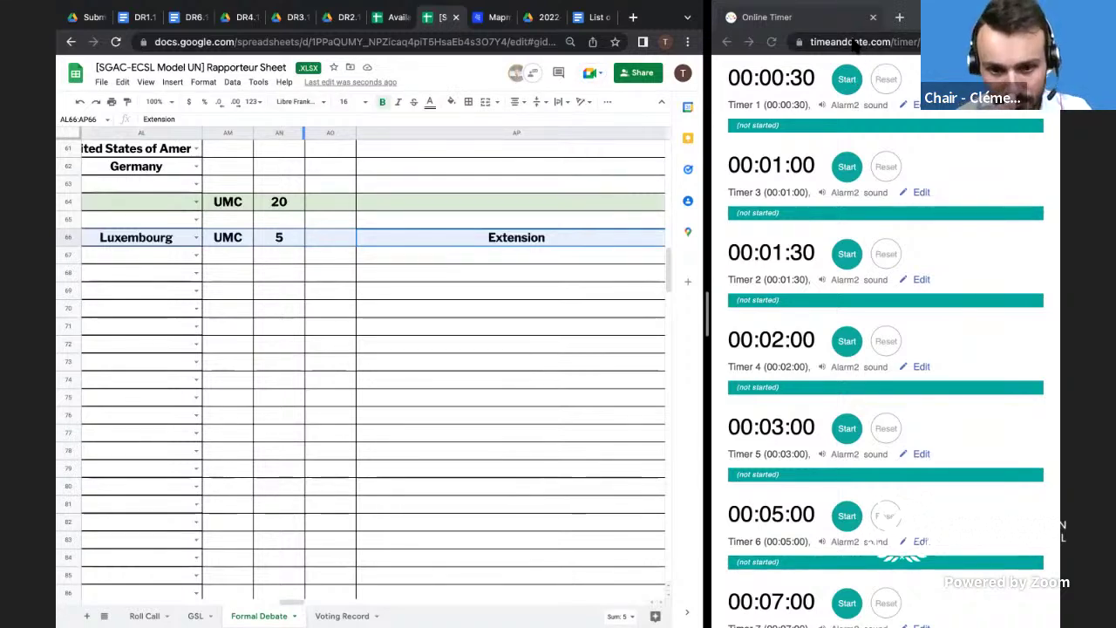
left_click(451, 101)
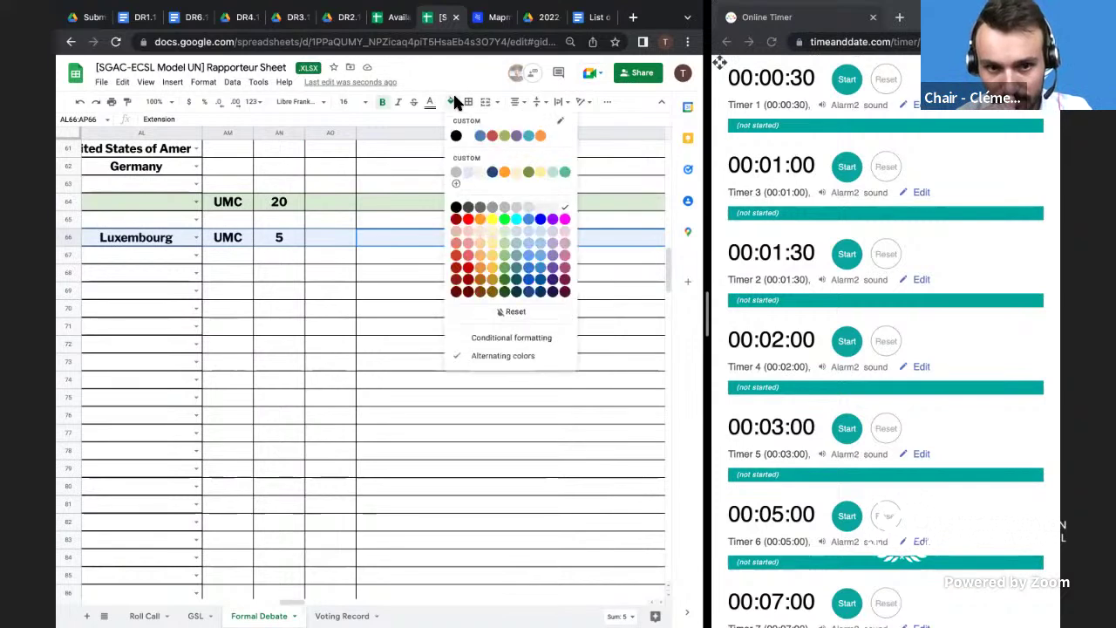
left_click(512, 225)
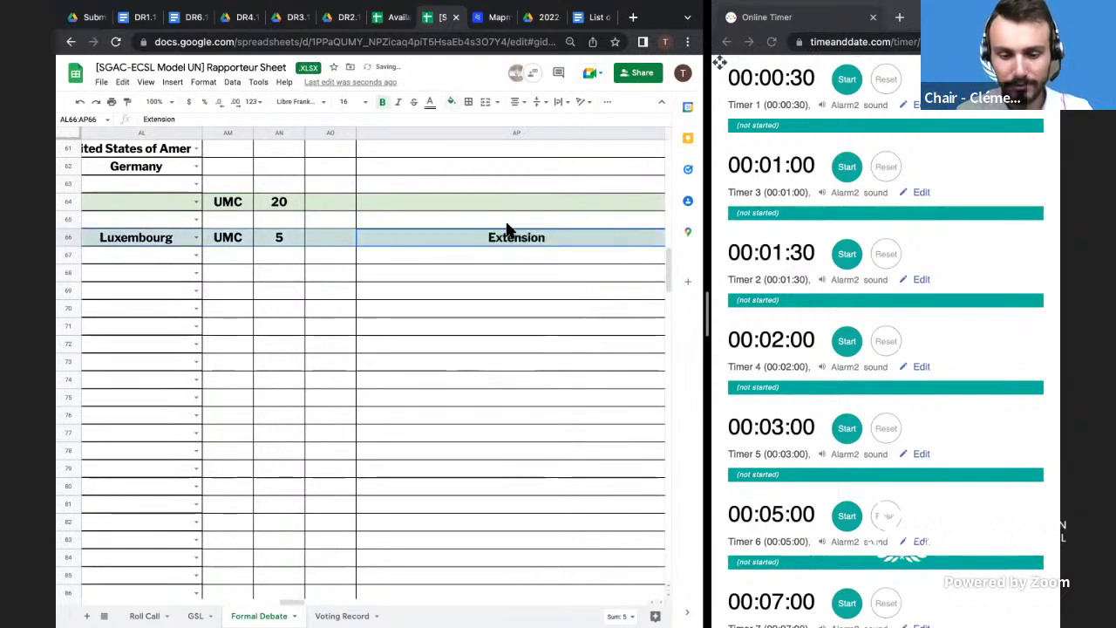
left_click(438, 365)
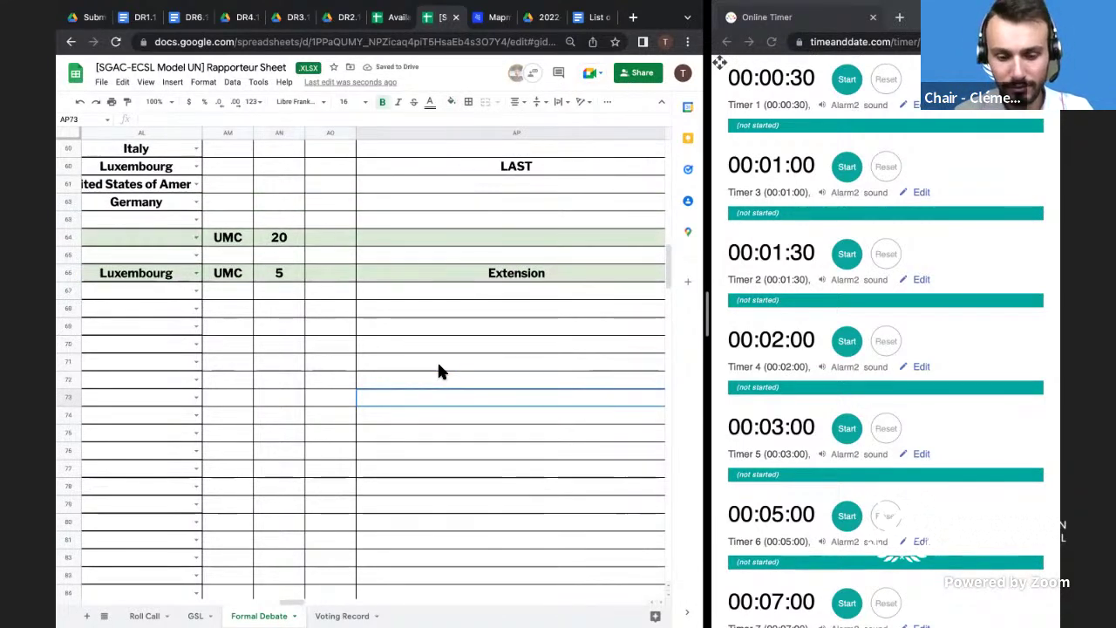
- Start the 5-minute countdown (Timer 6) for the unmoderated caucus extension
left_click(458, 233)
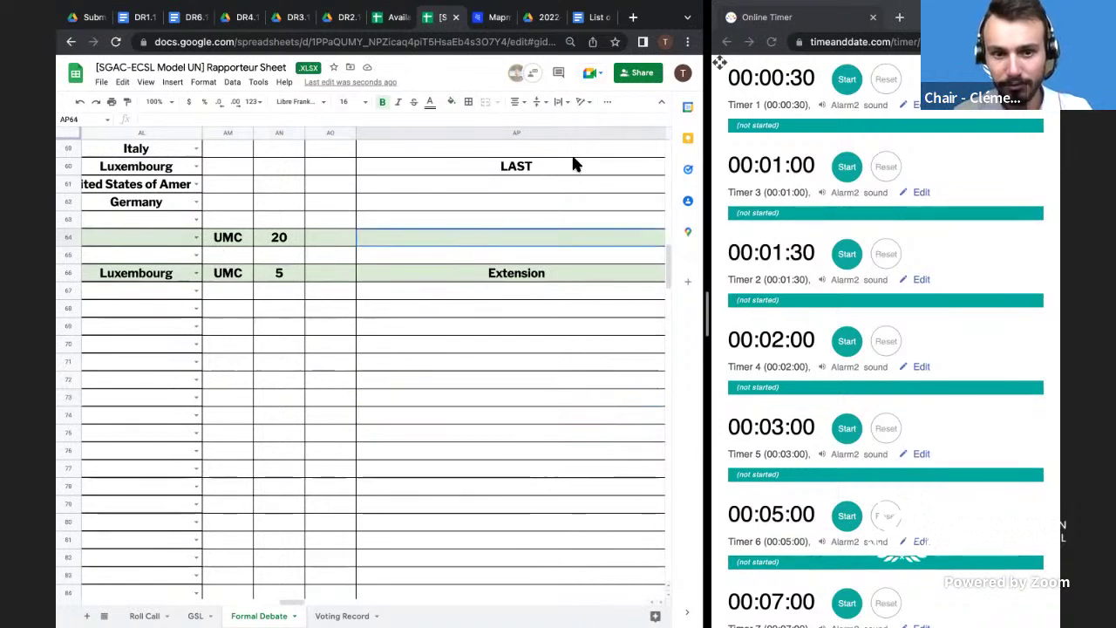
scroll(753, 352, "down", 2)
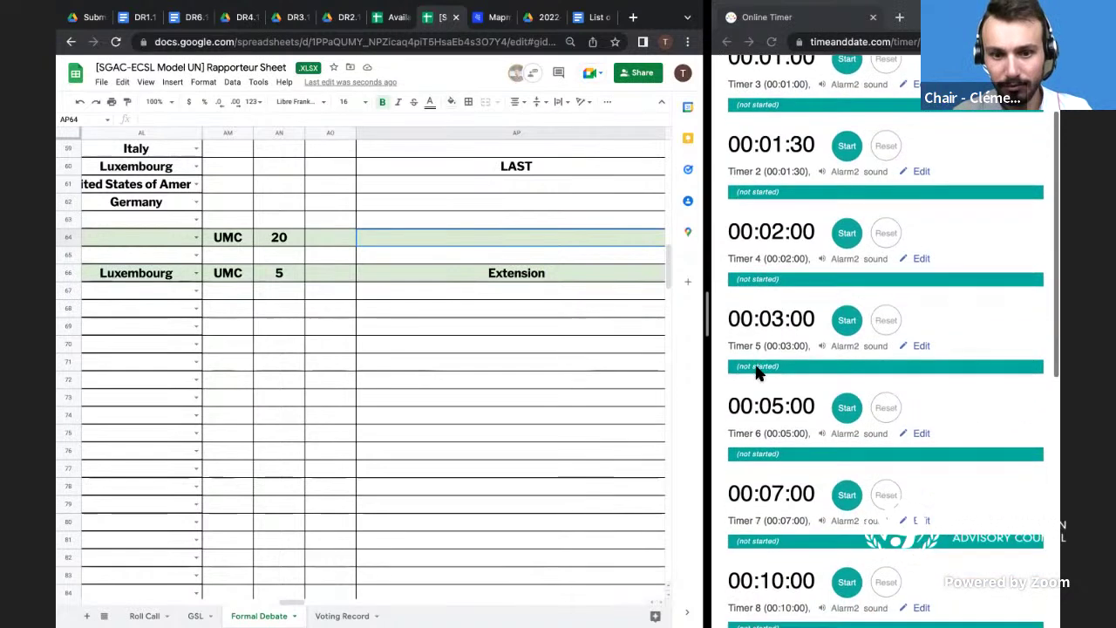
left_click(846, 407)
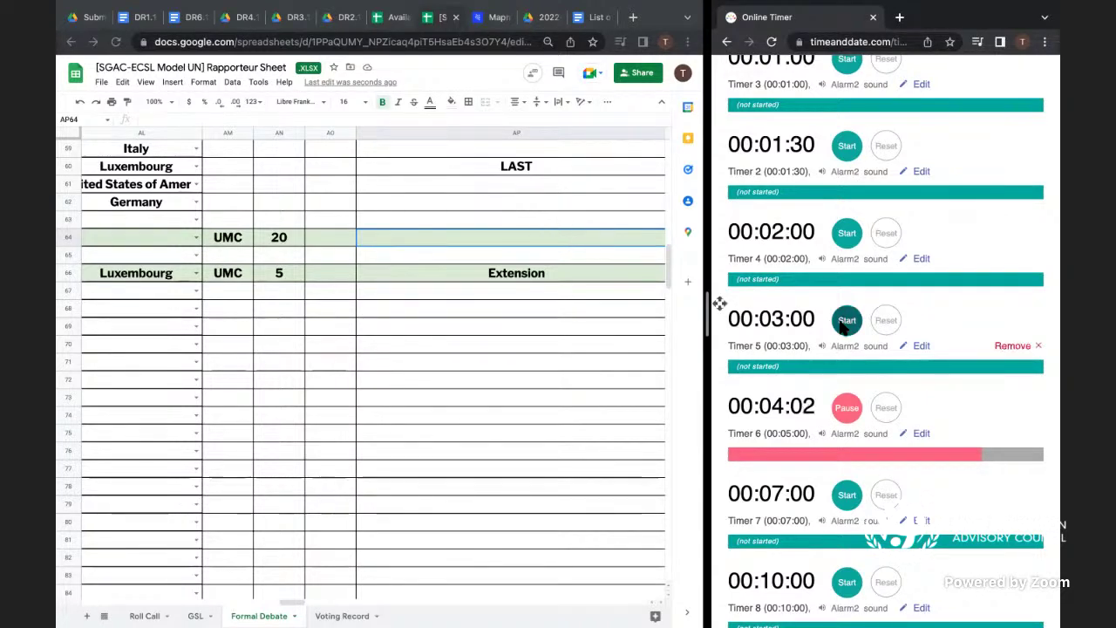
scroll(842, 309, "down", 2)
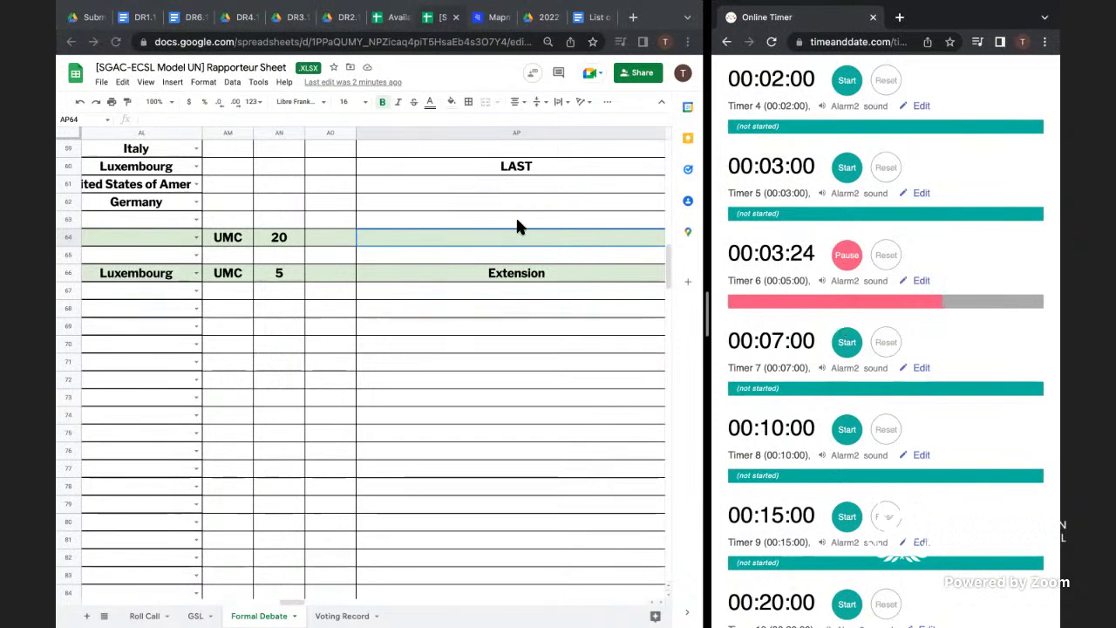
- Open gather.town in a new browser tab
left_click(633, 18)
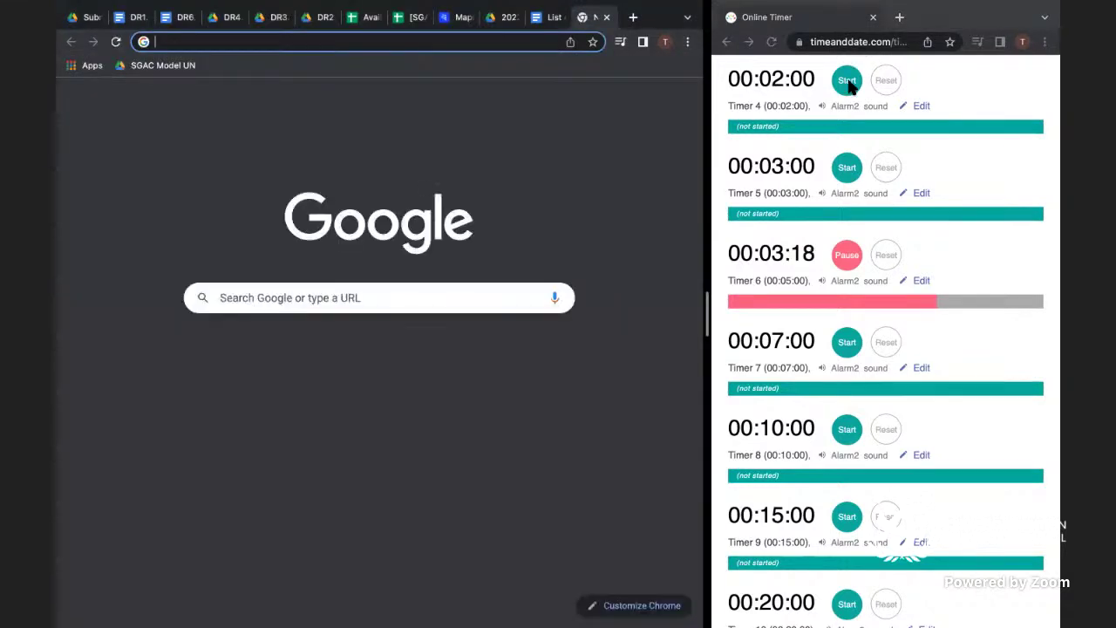
left_click(403, 41)
type("ga")
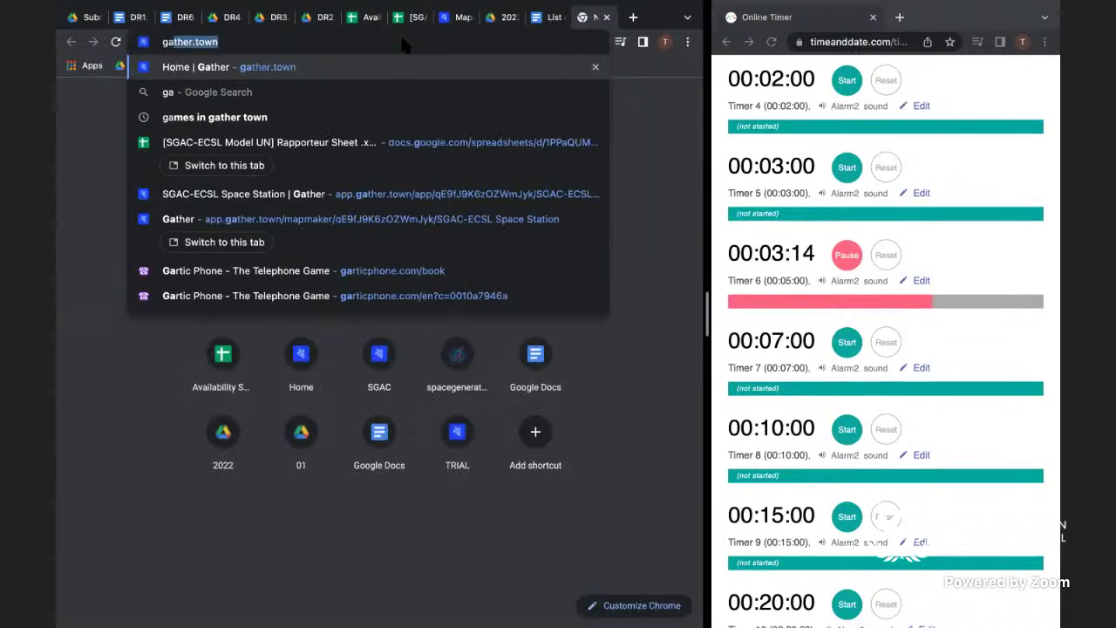
key("Return")
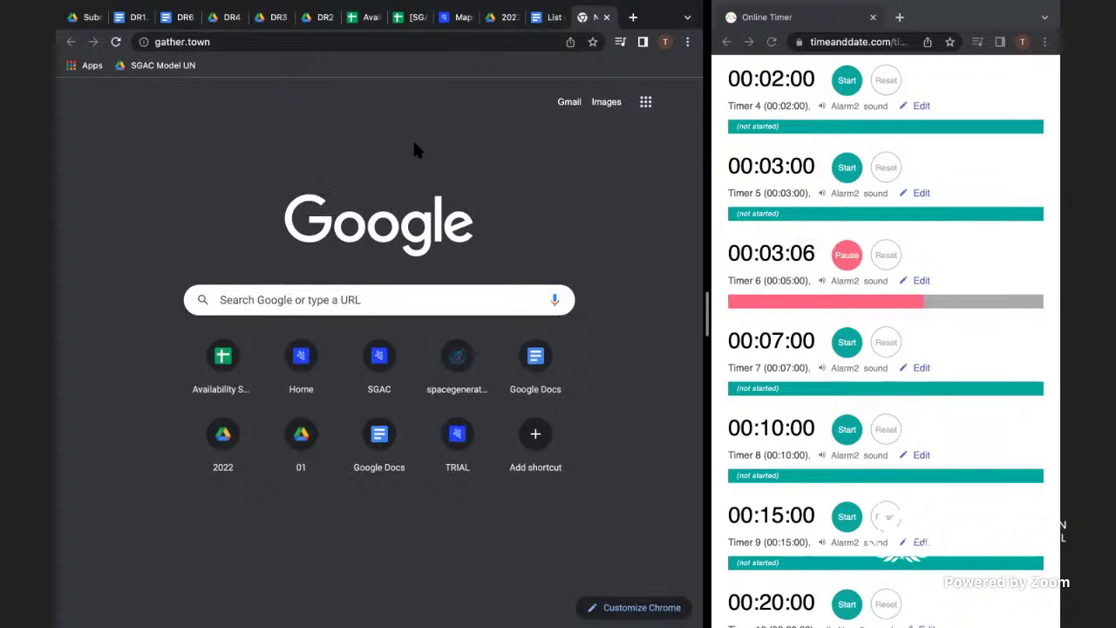
left_click(393, 44)
key("Return")
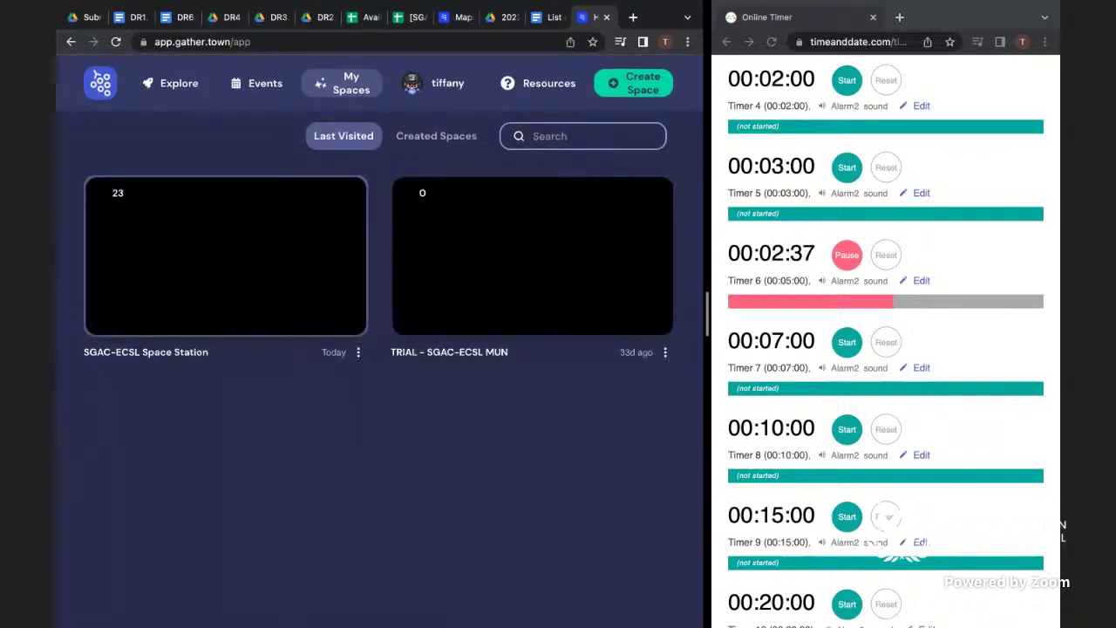
- Join the SGAC-ECSL Space Station gathering to check its participants, and close its tab
left_click(303, 232)
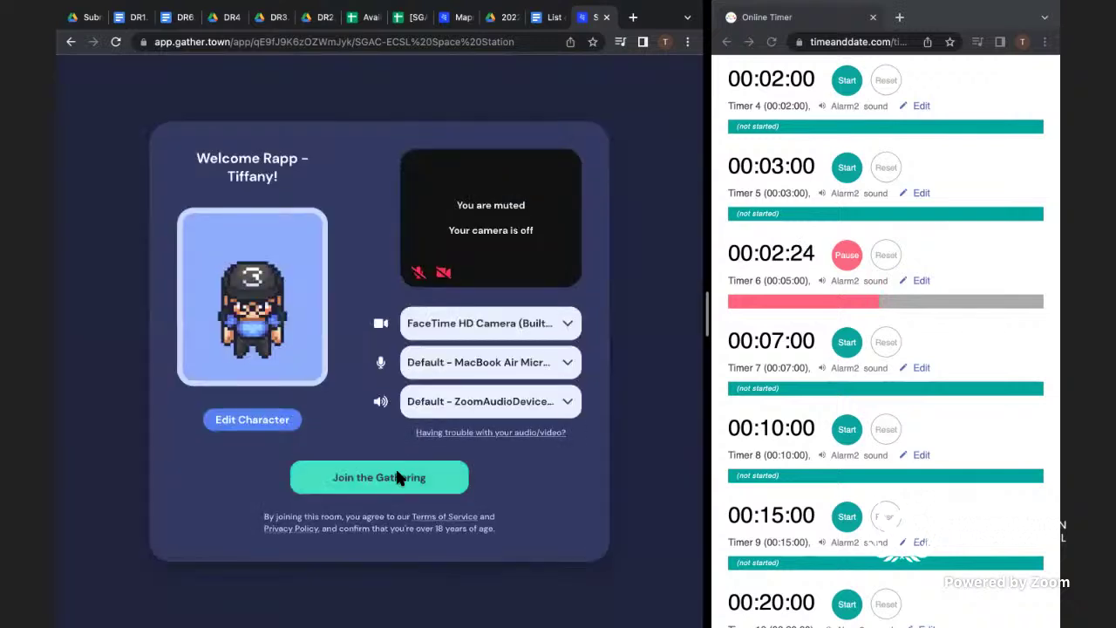
left_click(396, 472)
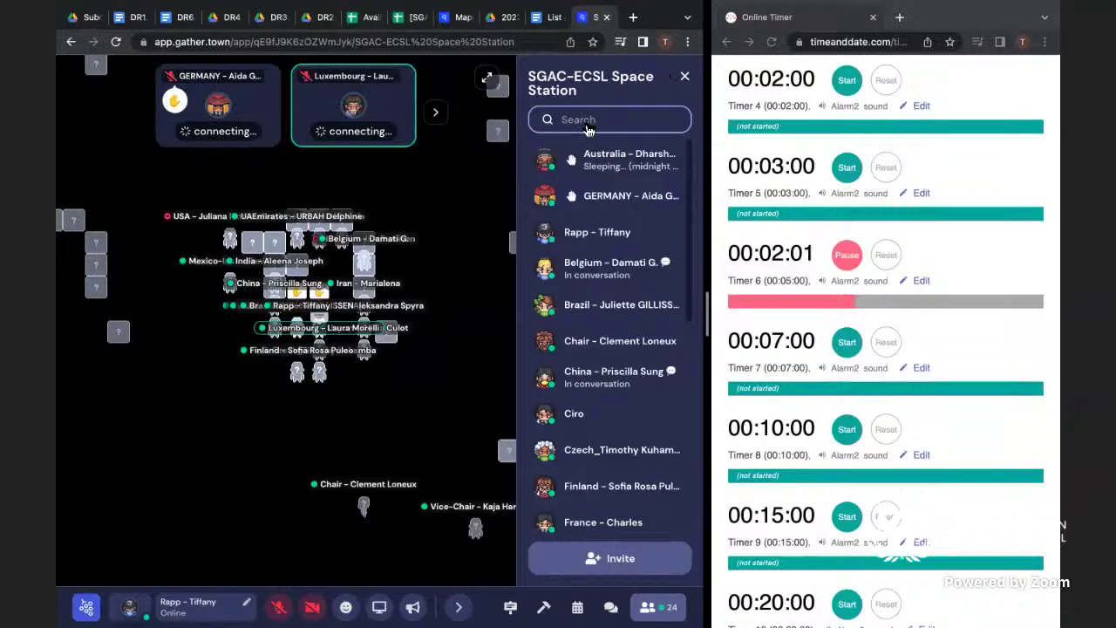
key("ctrl+w")
- Lower the computer's sound volume as the 5-minute timer runs out
scroll(482, 139, "up", 3)
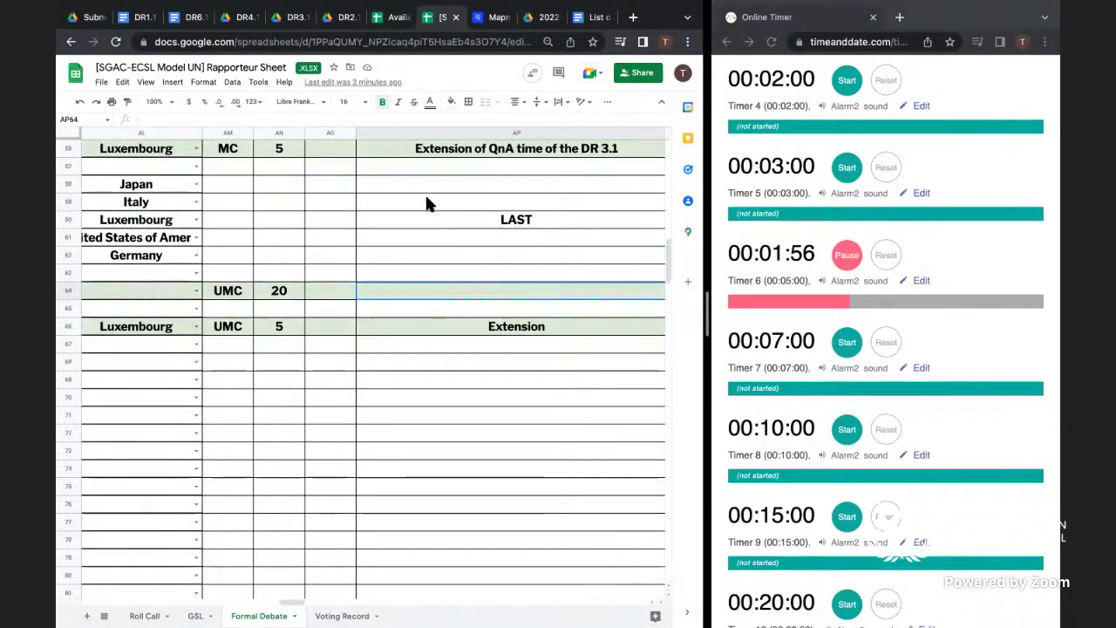
scroll(426, 202, "down", 1)
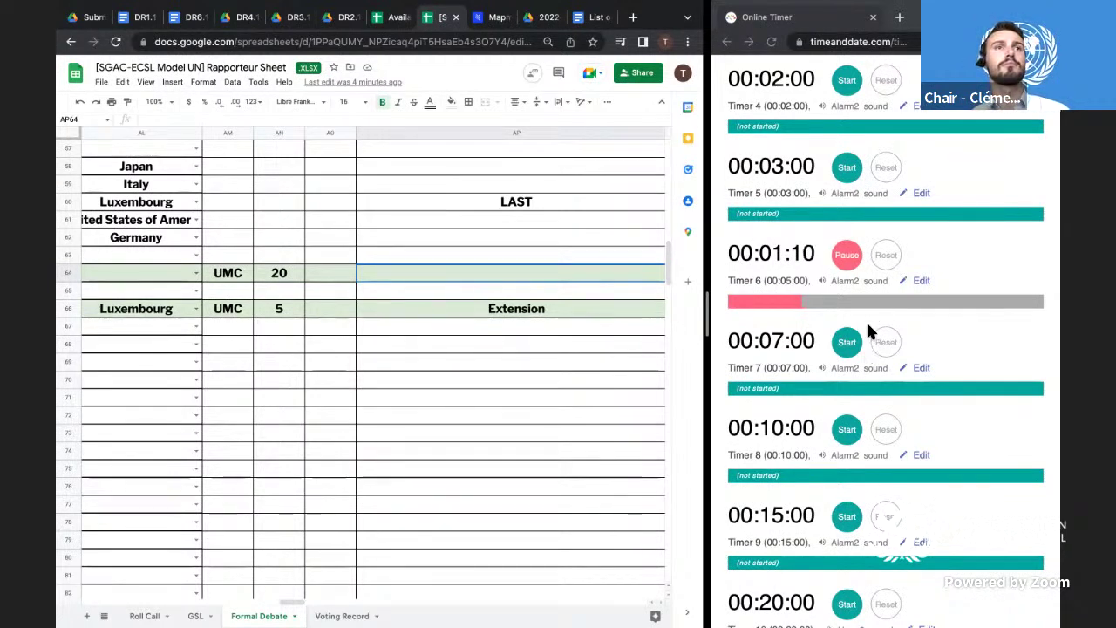
key("XF86AudioRaiseVolume")
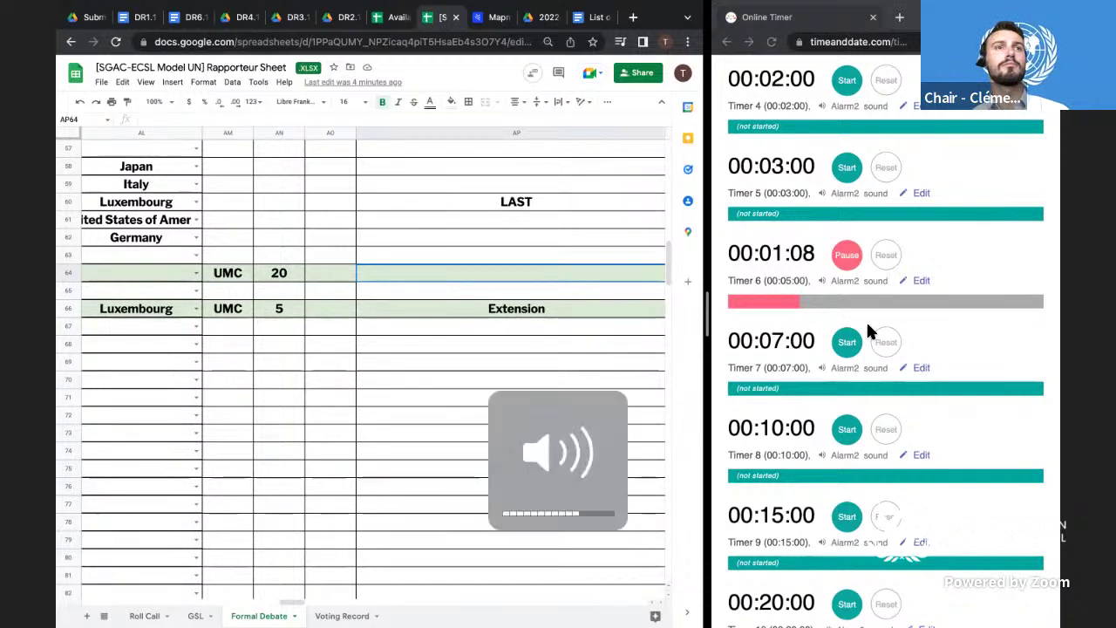
key("XF86AudioLowerVolume")
key("XF86AudioLowerVolume")
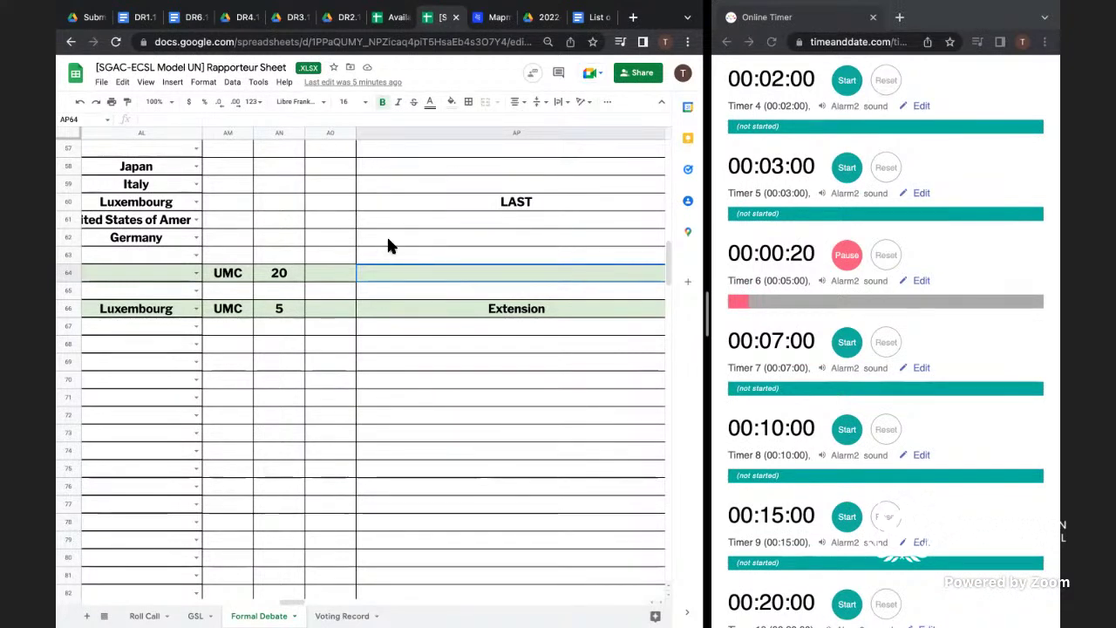
scroll(386, 234, "up", 3)
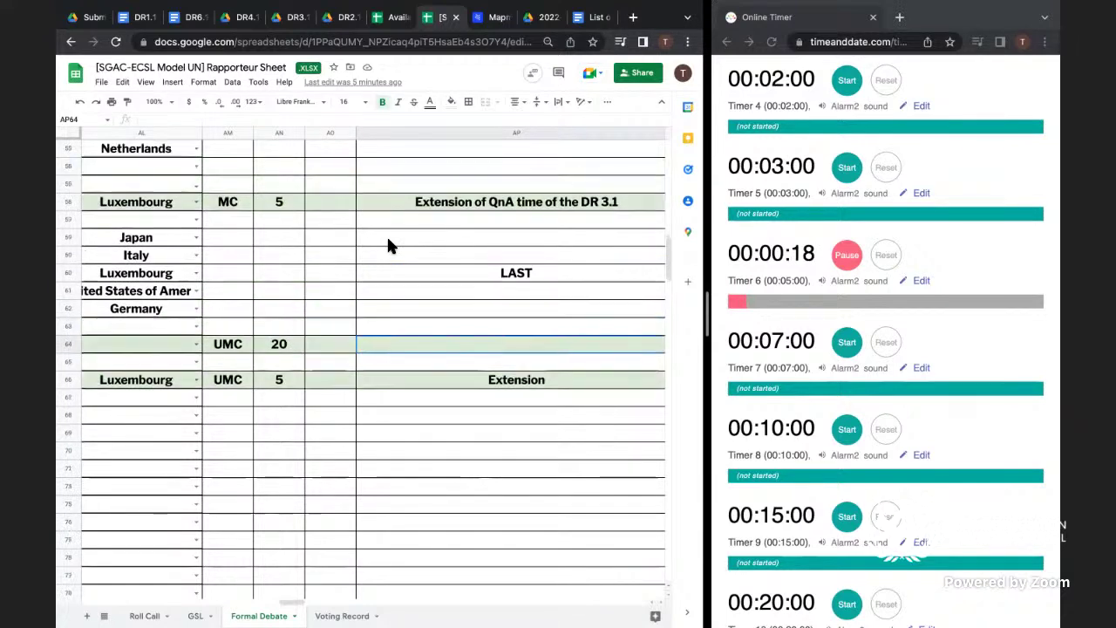
scroll(389, 246, "up", 1)
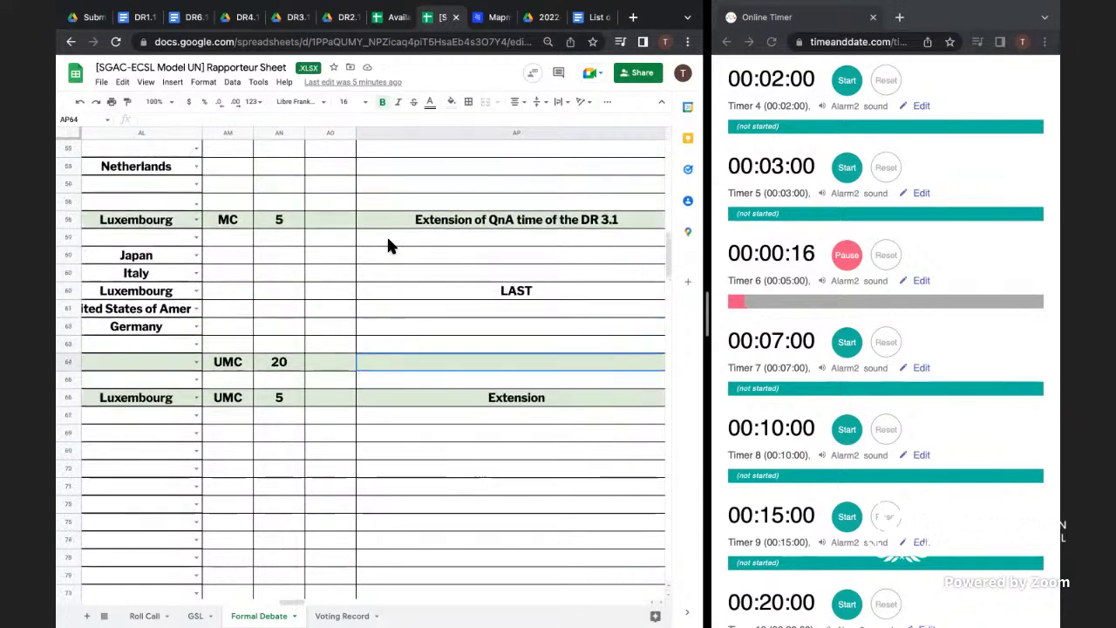
key("XF86AudioLowerVolume")
key("XF86AudioLowerVolume")
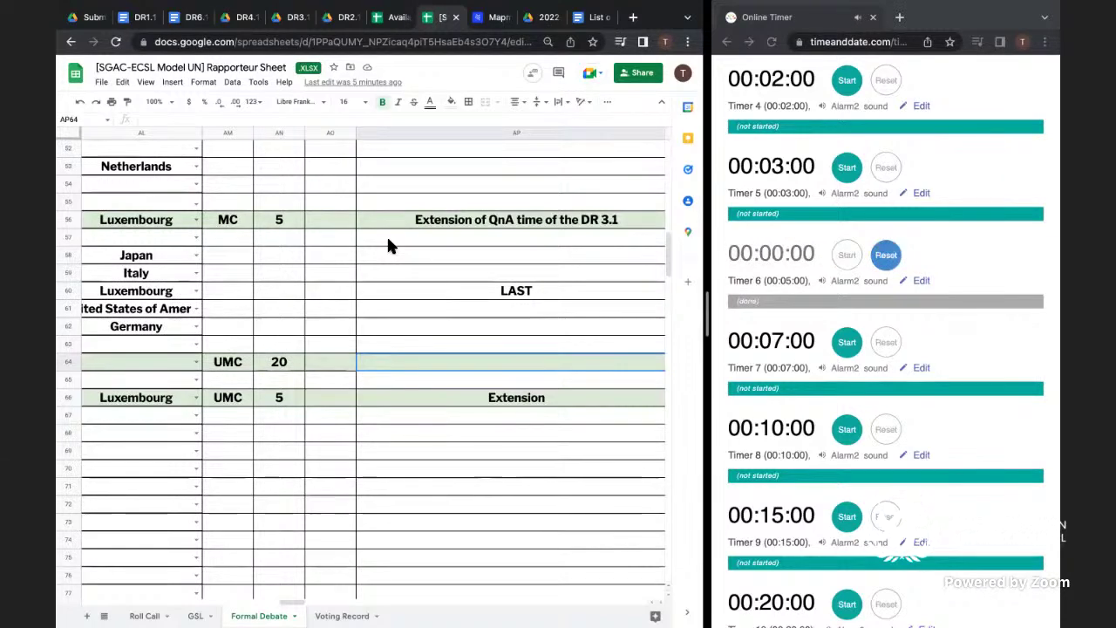
key("XF86AudioLowerVolume")
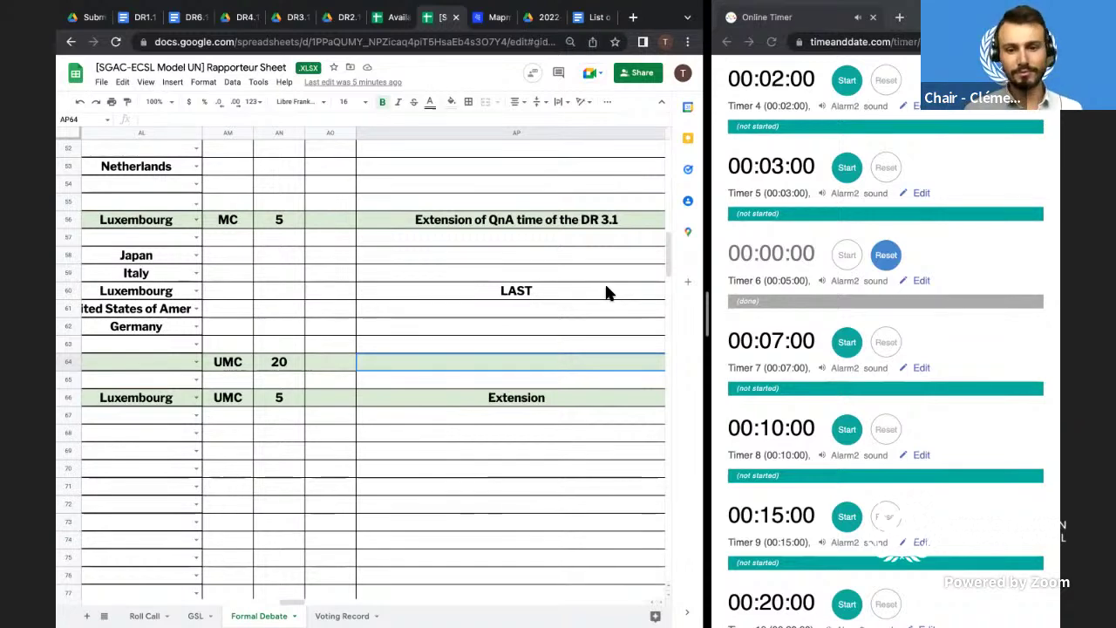
- Look over the latest Formal Debate entries around rows 56 to 66 and the shorter timers in the timer list
scroll(607, 292, "down", 1)
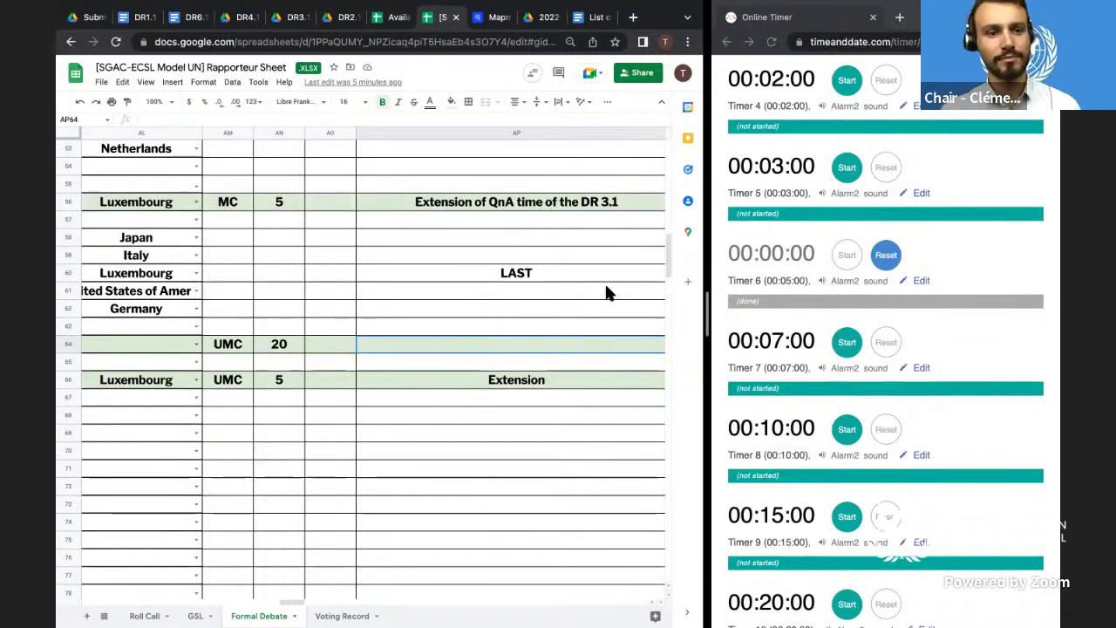
scroll(606, 292, "down", 1)
scroll(606, 292, "down", 2)
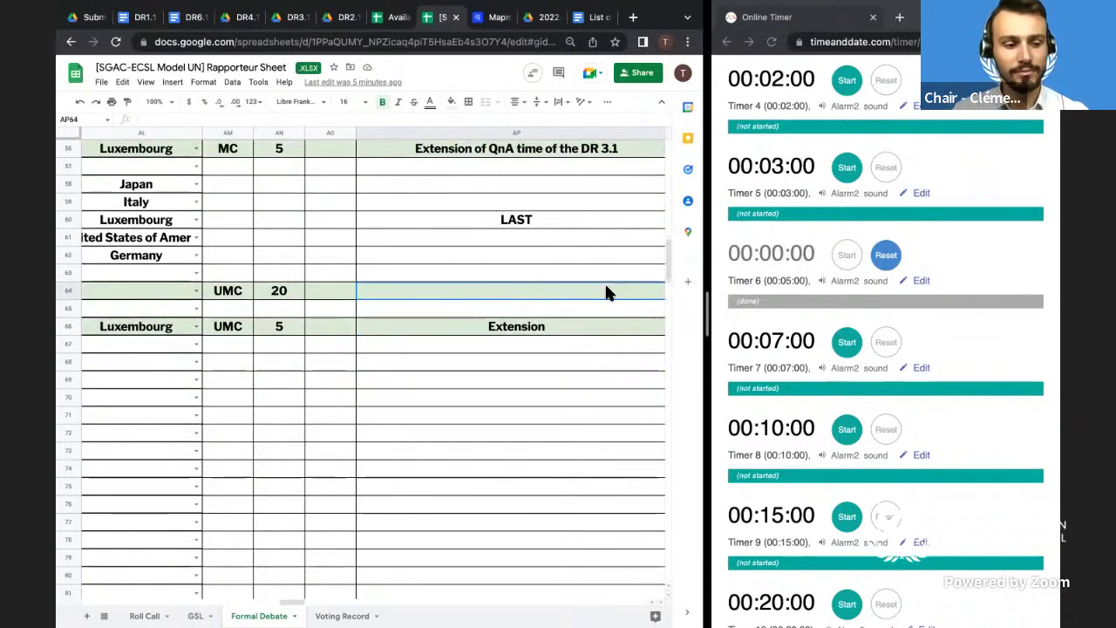
scroll(607, 292, "down", 1)
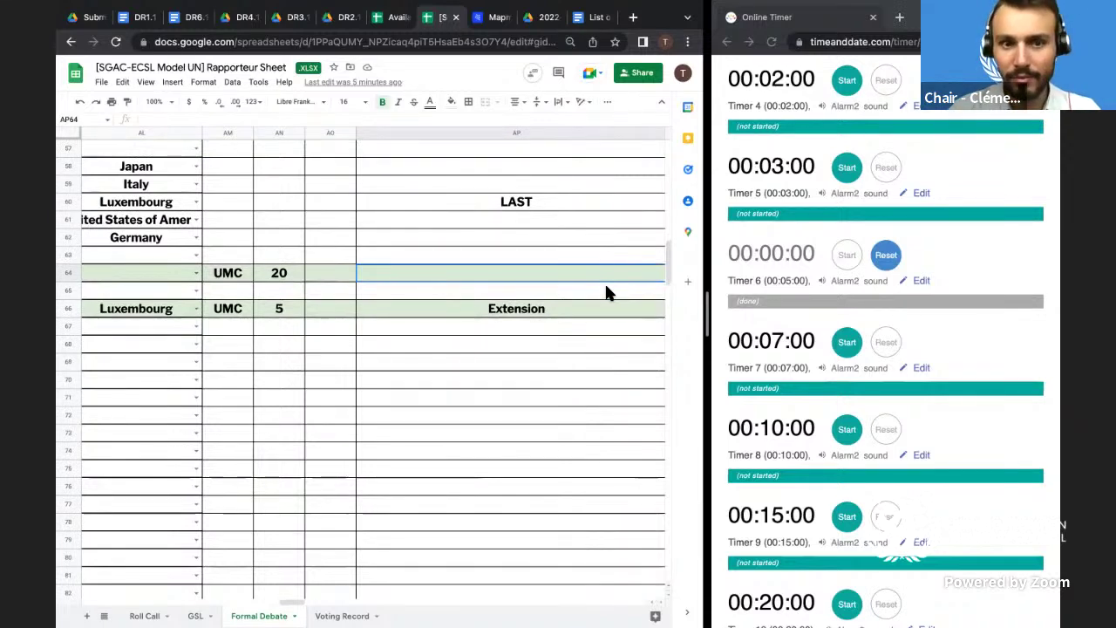
scroll(607, 292, "down", 1)
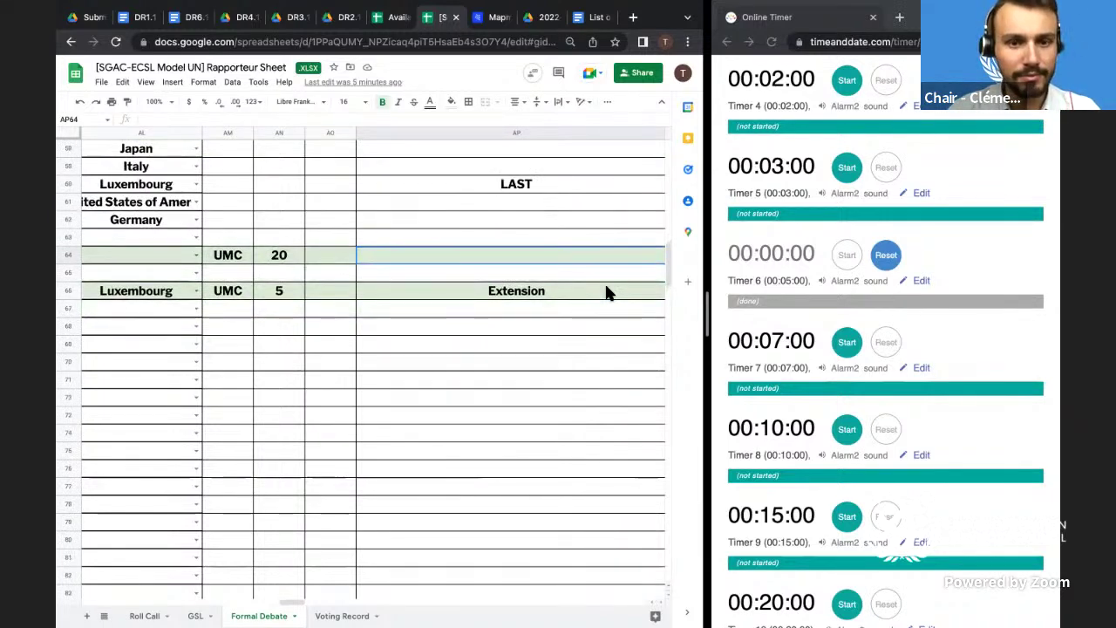
scroll(606, 292, "down", 1)
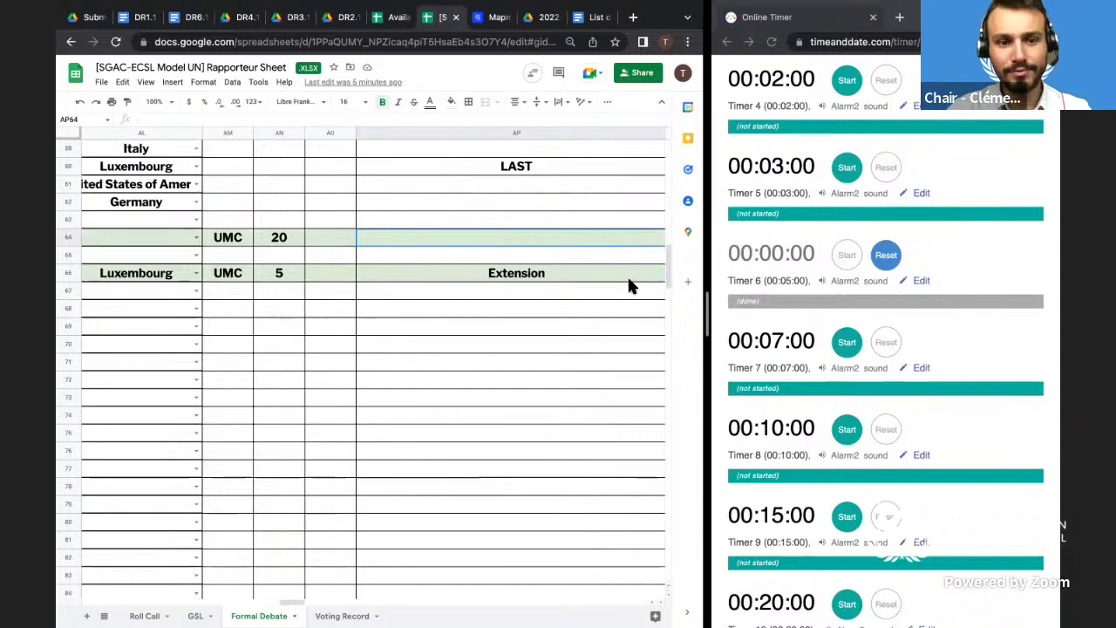
scroll(834, 218, "up", 1)
scroll(837, 229, "up", 3)
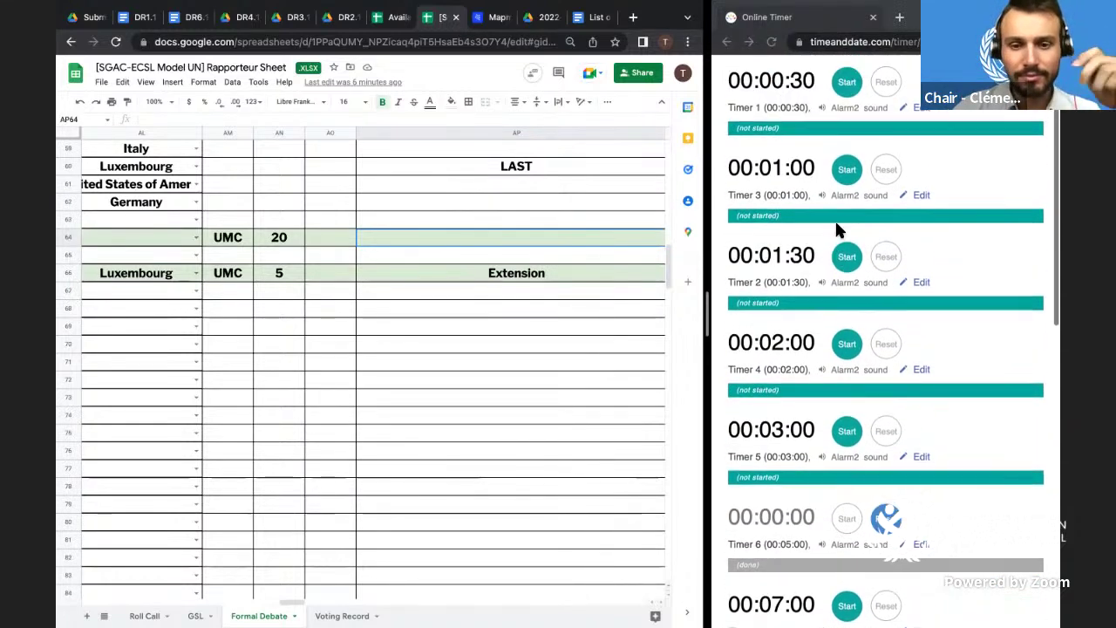
scroll(836, 228, "up", 1)
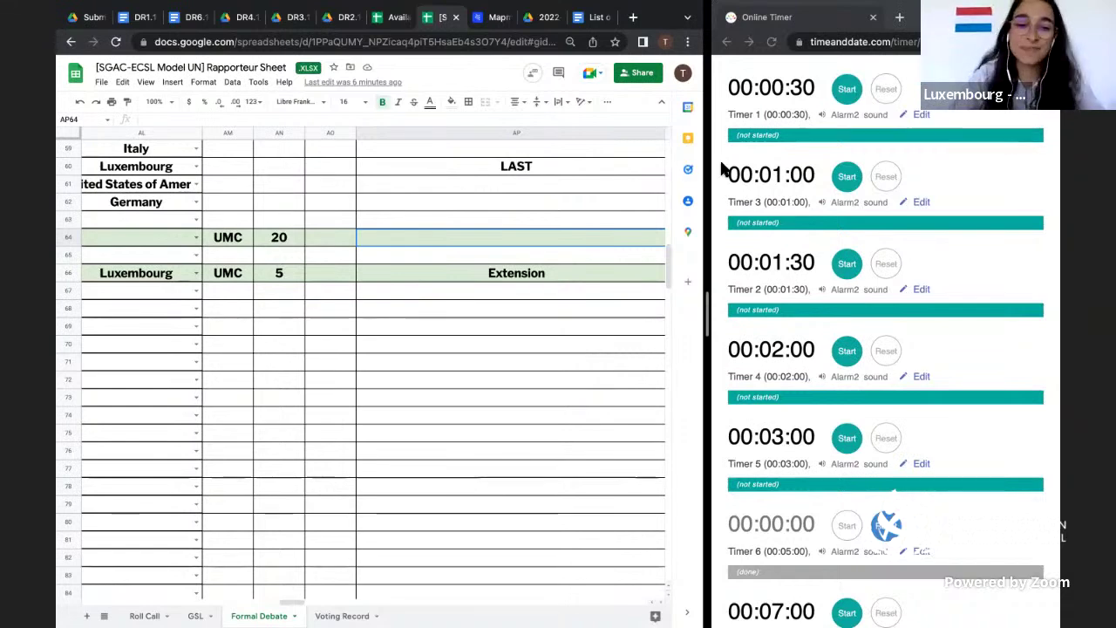
- Set the country in row 68 of the Formal Debate sheet to Luxembourg
left_click(351, 329)
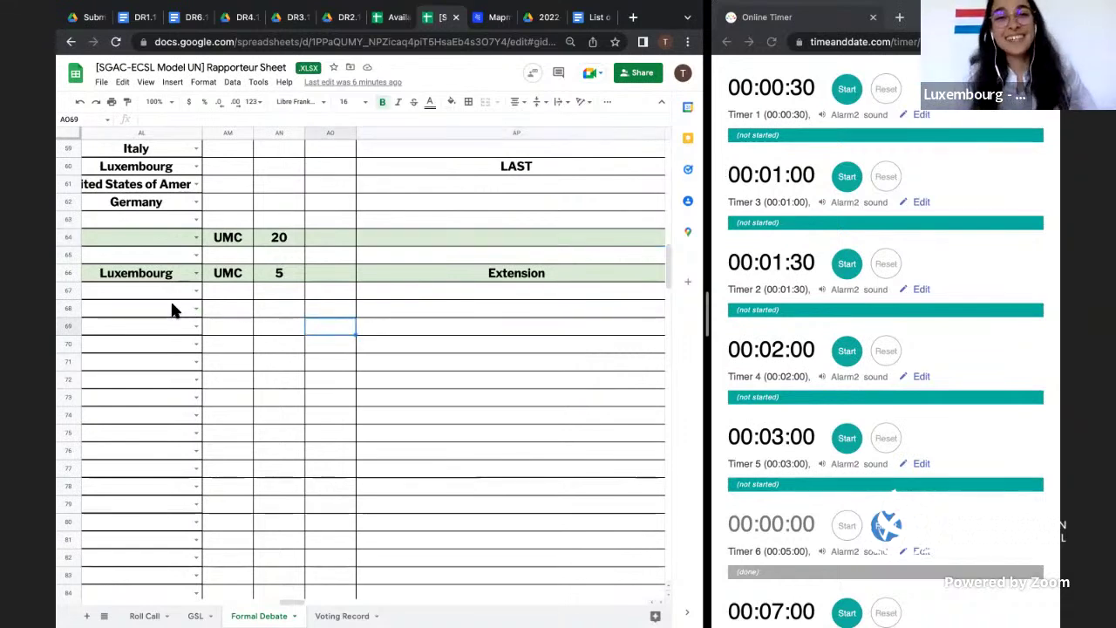
left_click(183, 308)
left_click(193, 309)
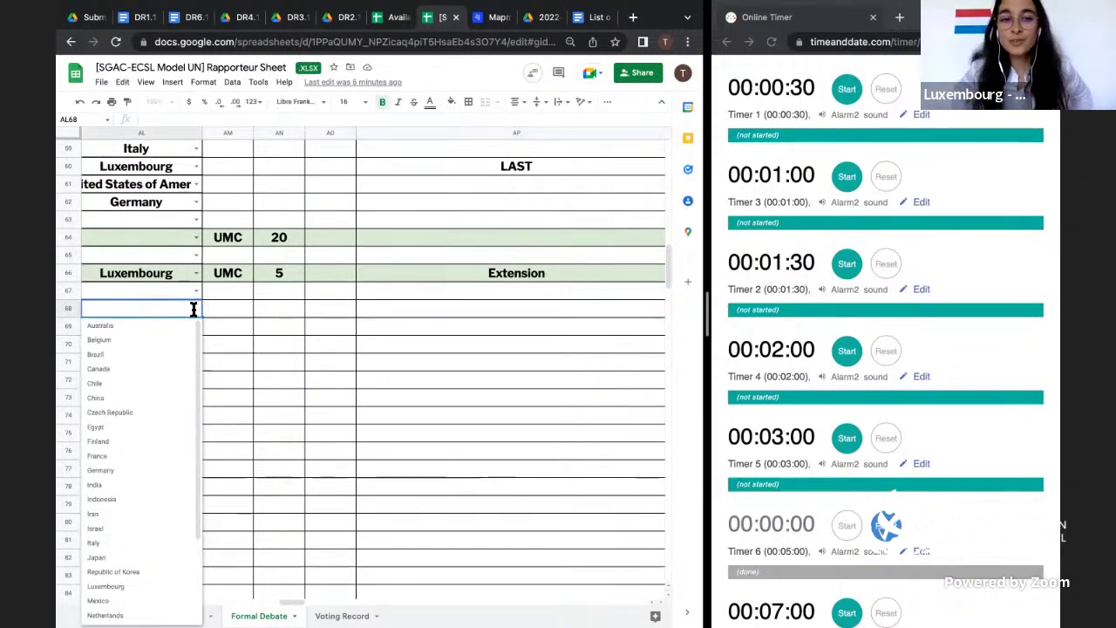
type("lux")
left_click(165, 327)
left_click(222, 305)
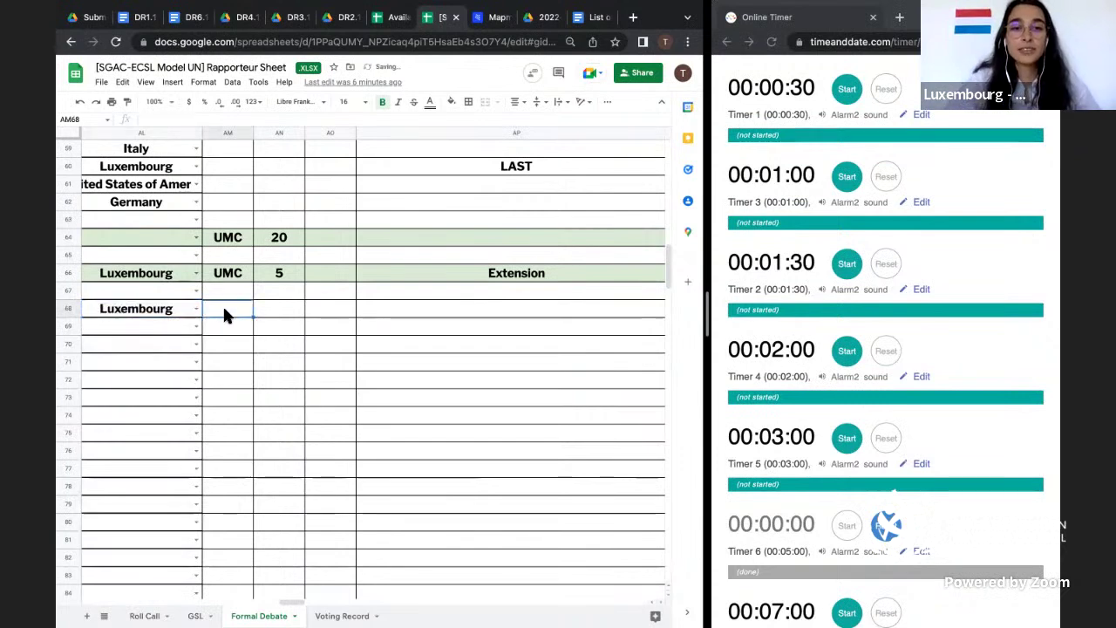
- Enter "Amendments of DR" as the topic in cell AP68 for Luxembourg's motion
left_click(410, 316)
type("Amend")
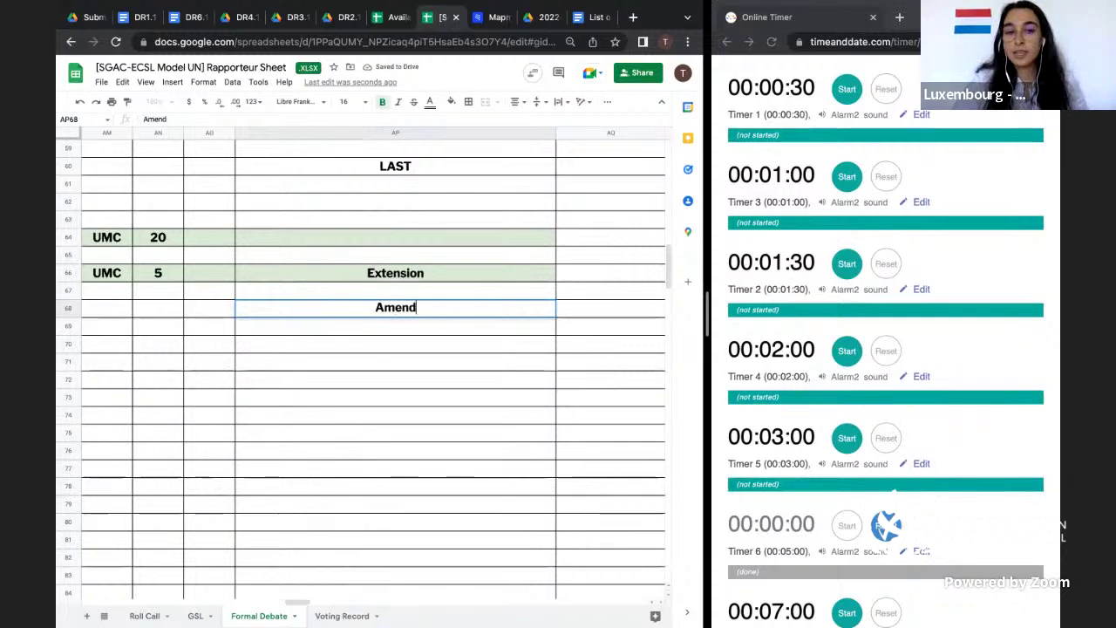
type("menrs")
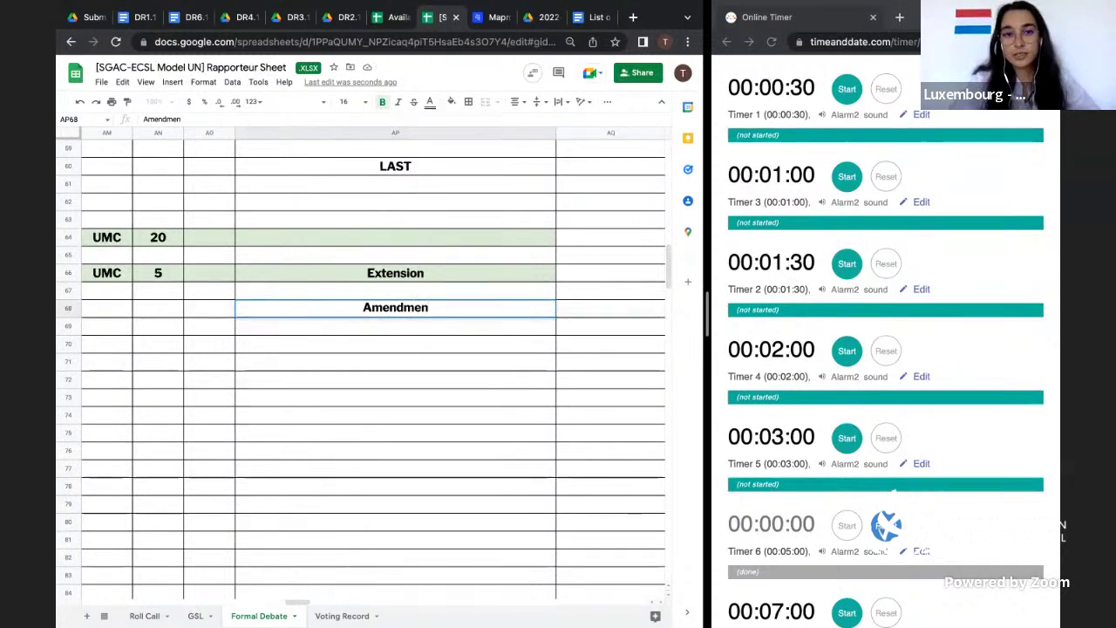
key("BackSpace")
key("BackSpace")
type("ts")
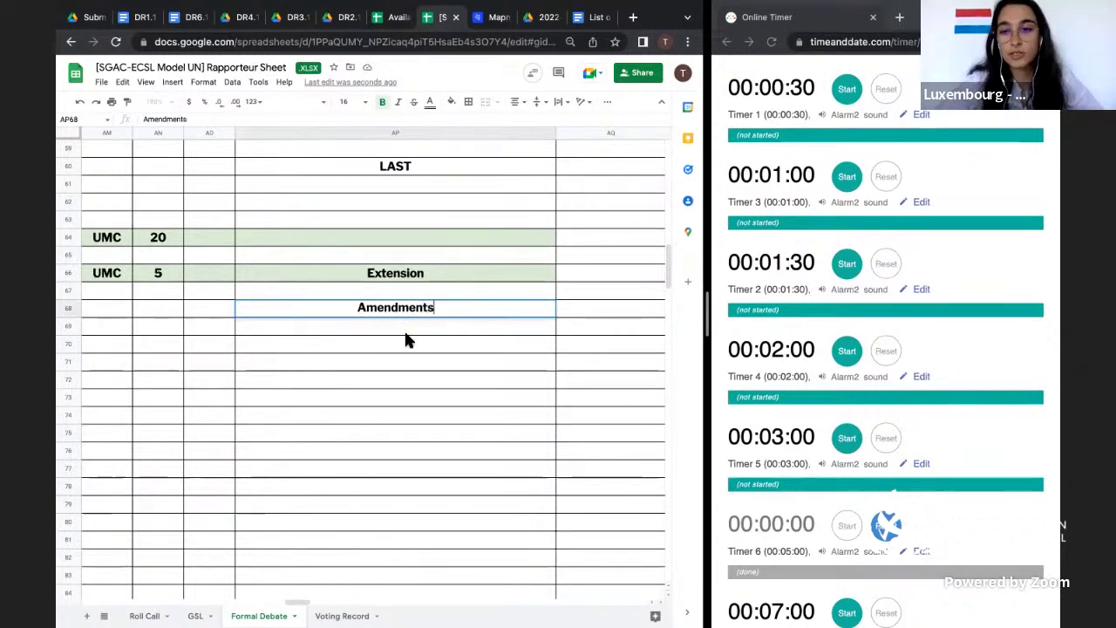
left_click(390, 347)
left_click(552, 302)
double_click(552, 303)
type("of DR")
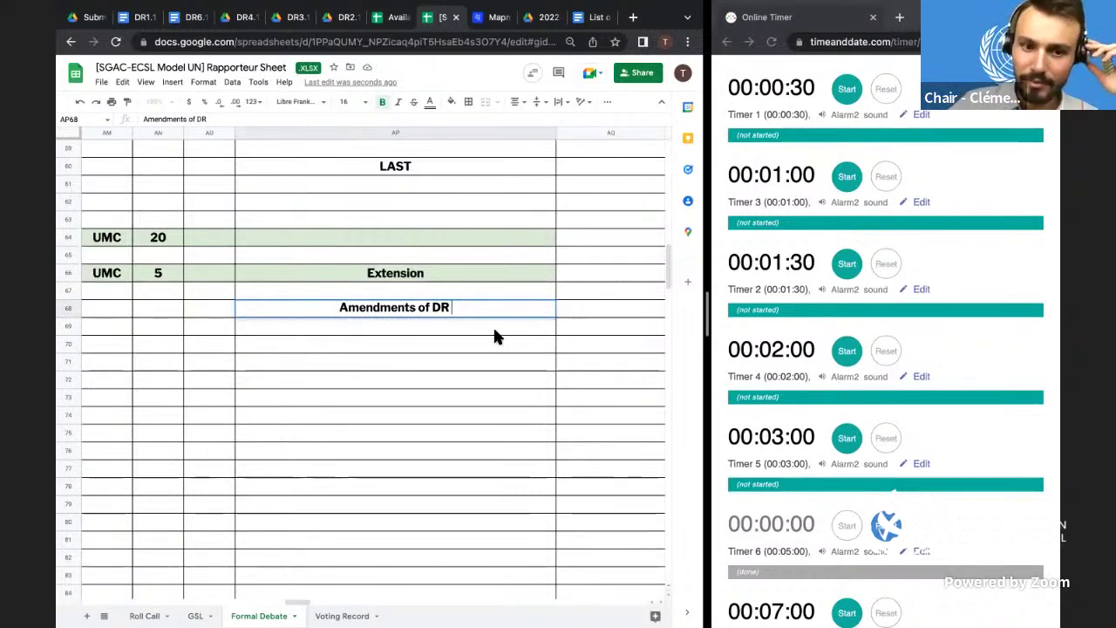
key("Return")
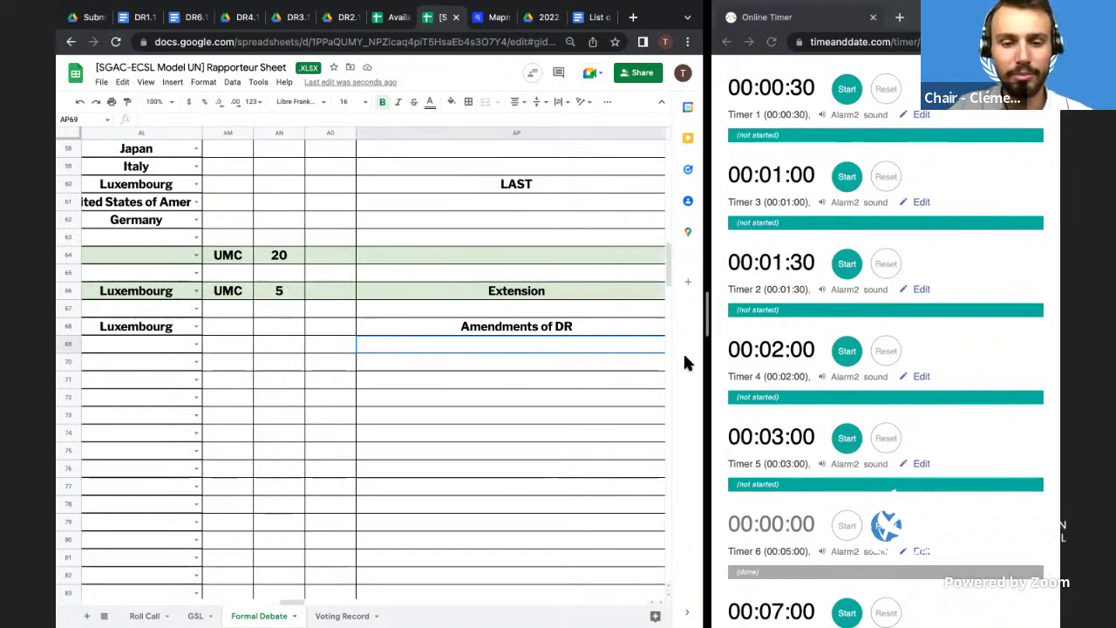
left_click(319, 324)
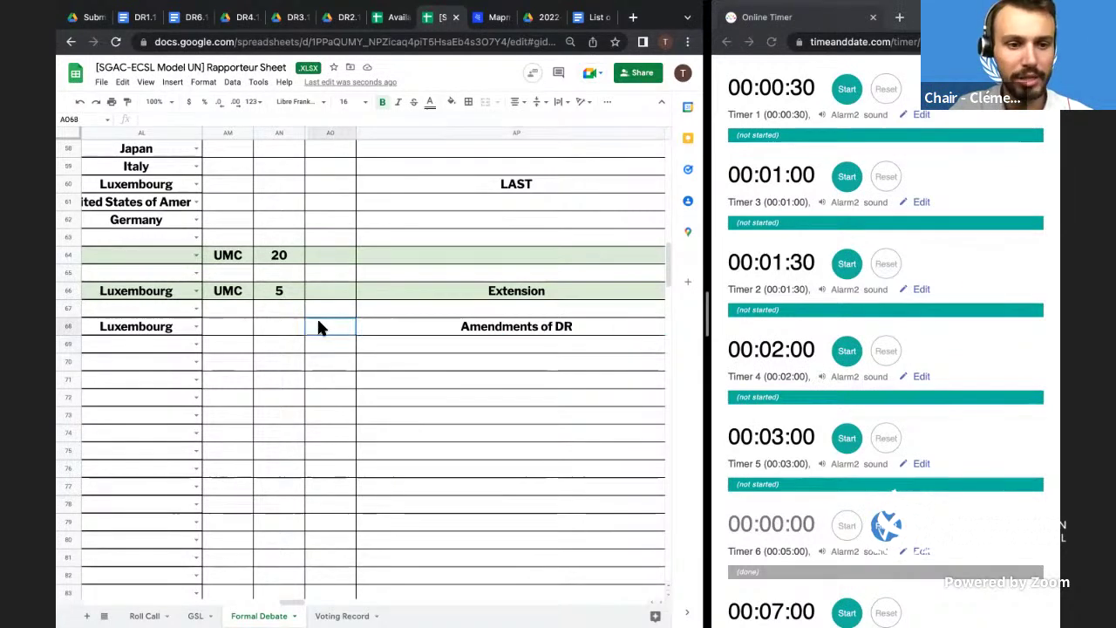
left_click(172, 344)
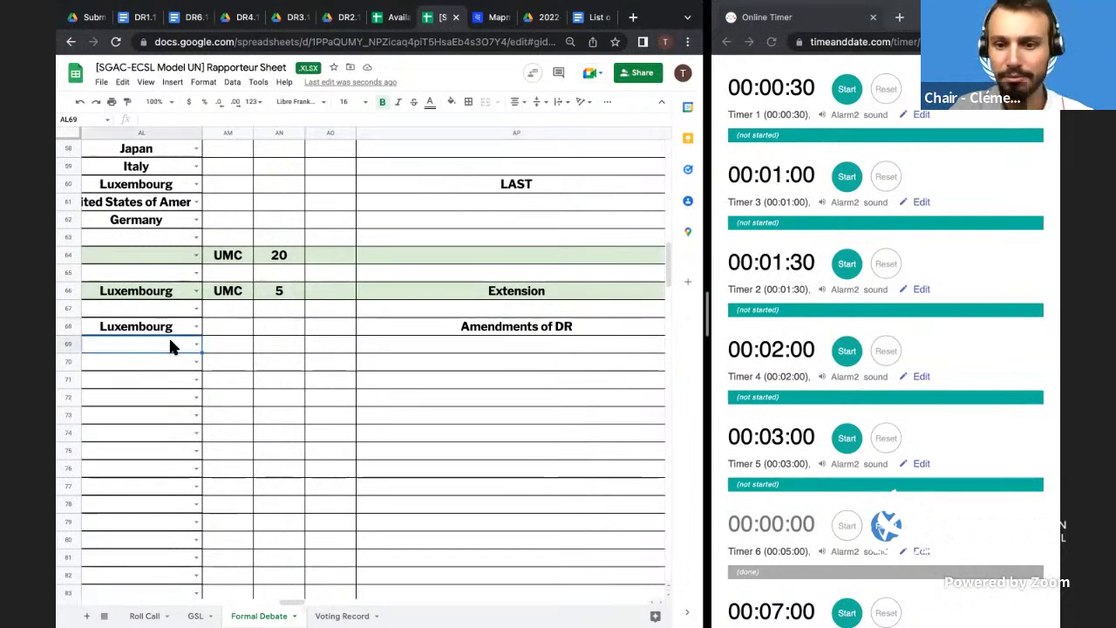
scroll(349, 255, "up", 1)
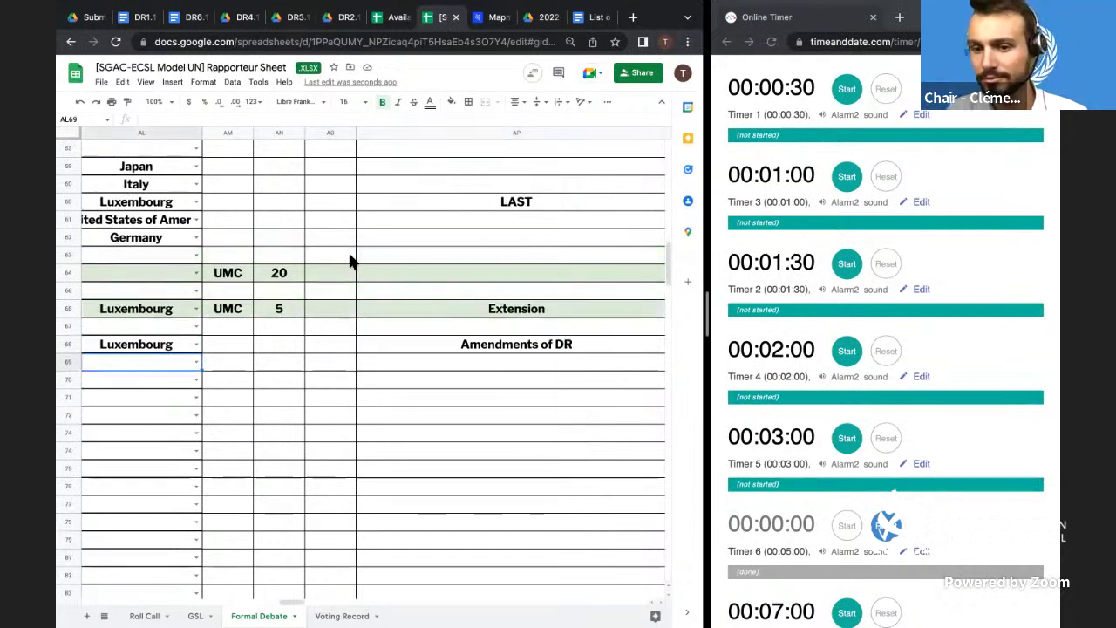
scroll(348, 256, "up", 1)
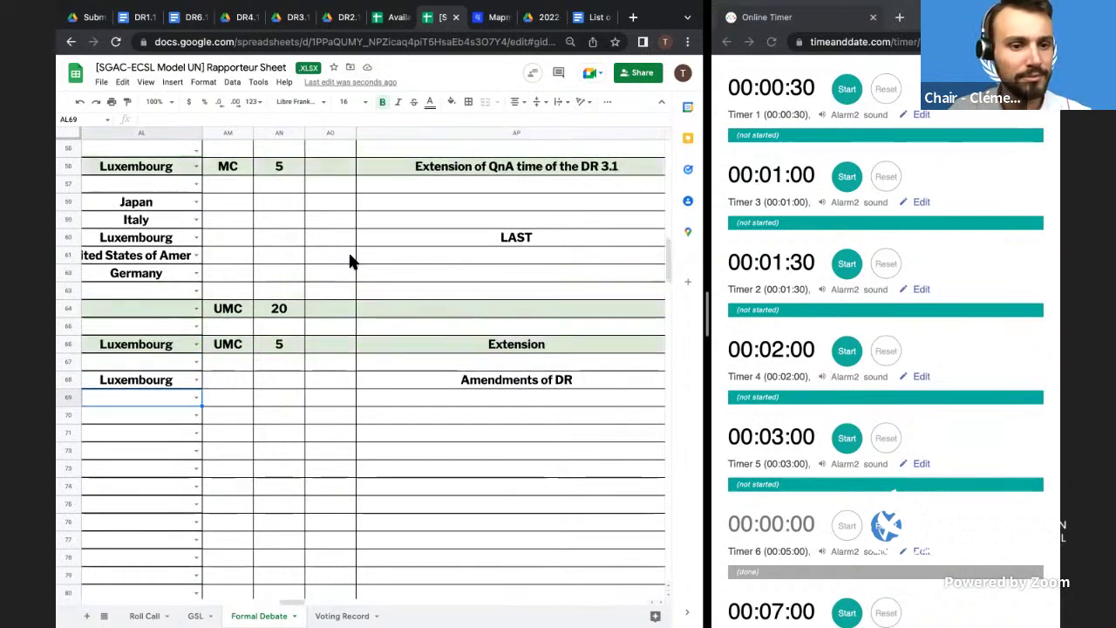
scroll(349, 255, "down", 2)
scroll(349, 255, "up", 6)
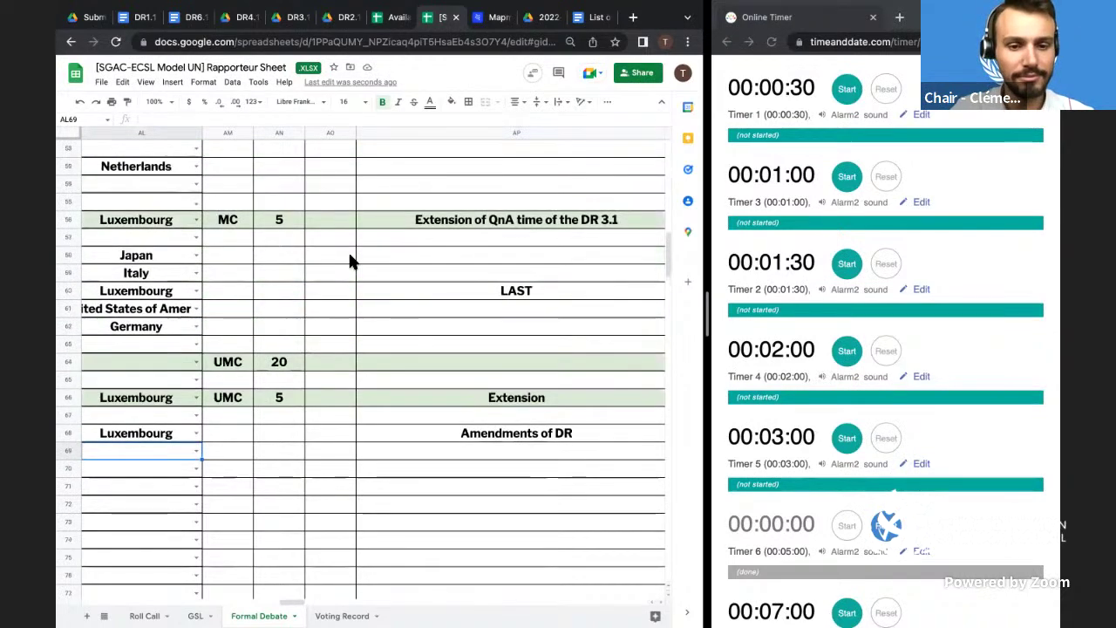
scroll(348, 250, "down", 5)
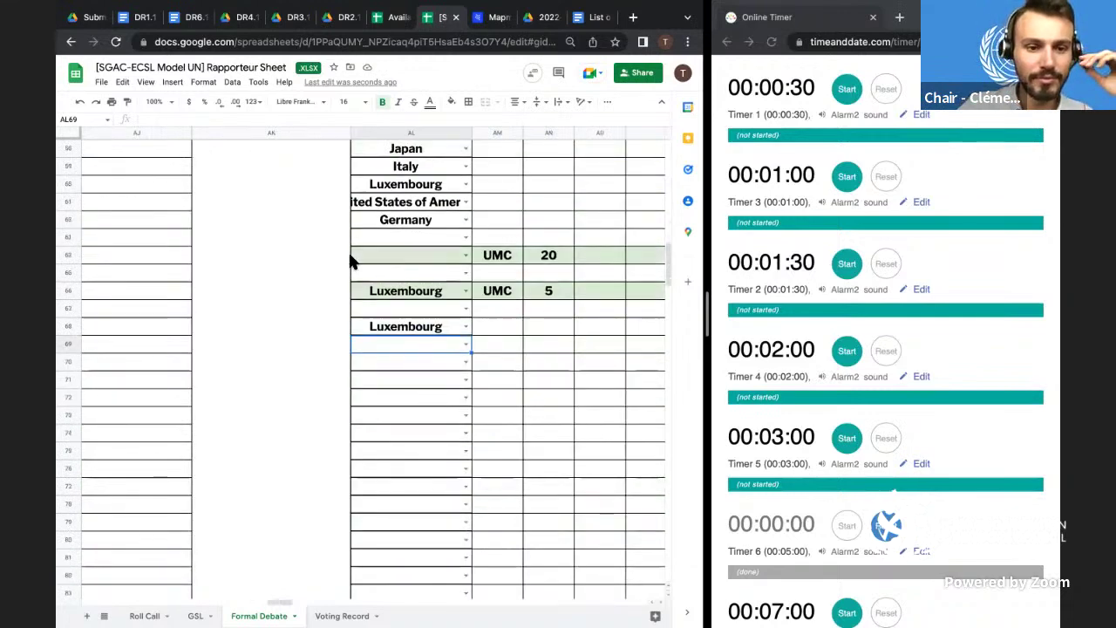
- Complete Luxembourg's topic in cell AP68 so that it reads "Amendments of DR 3.1"
left_click(573, 289)
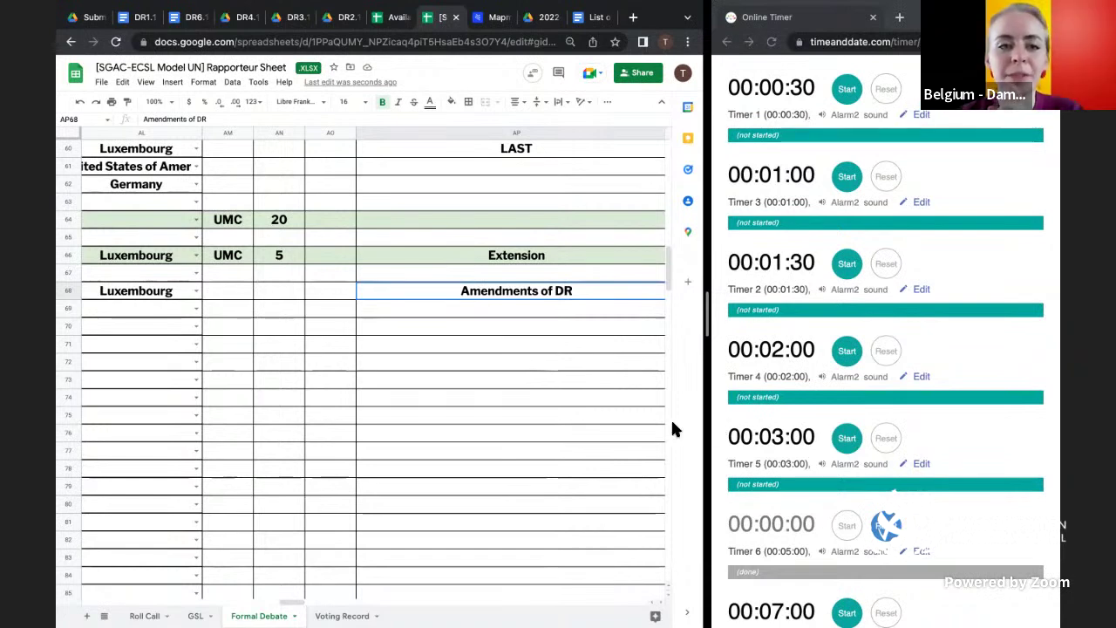
left_click(407, 345)
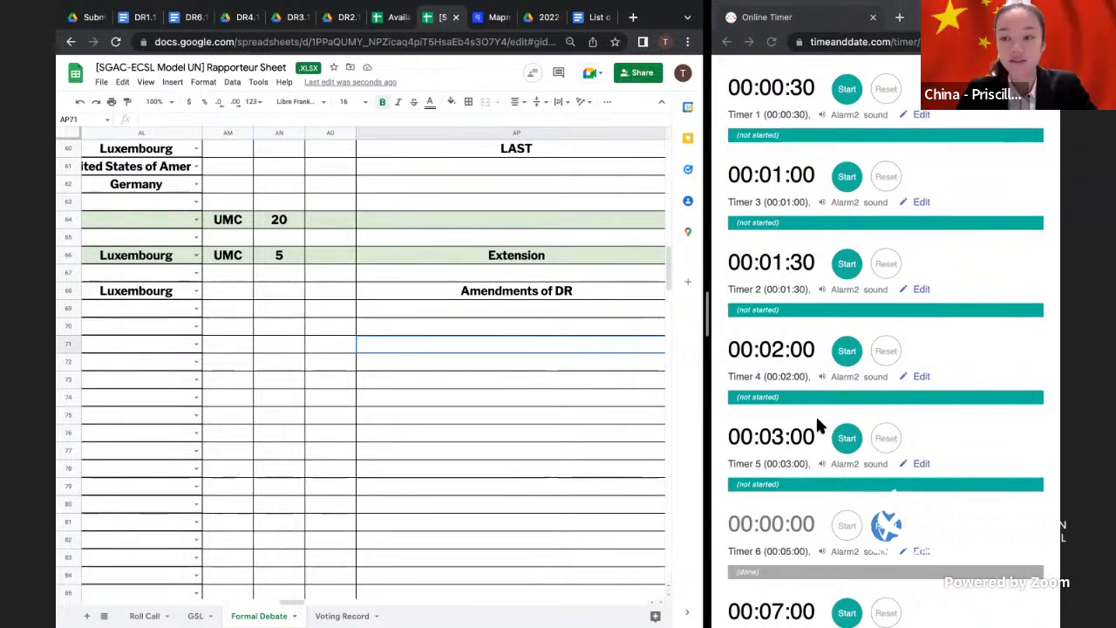
left_click(583, 288)
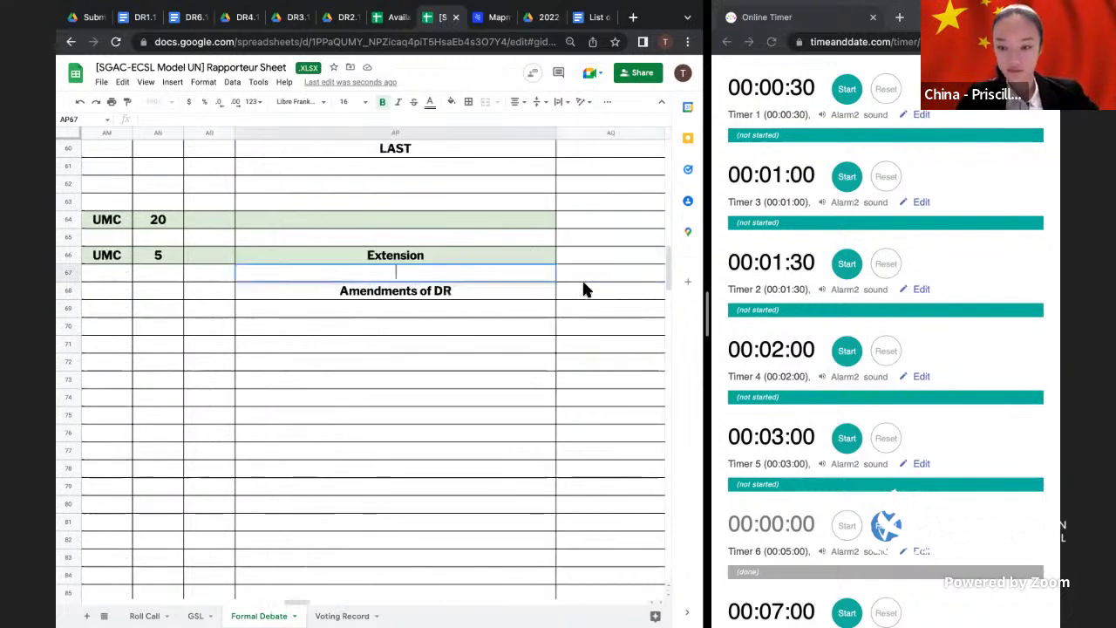
double_click(519, 295)
type("3.1")
left_click(442, 323)
scroll(442, 326, "right", 3)
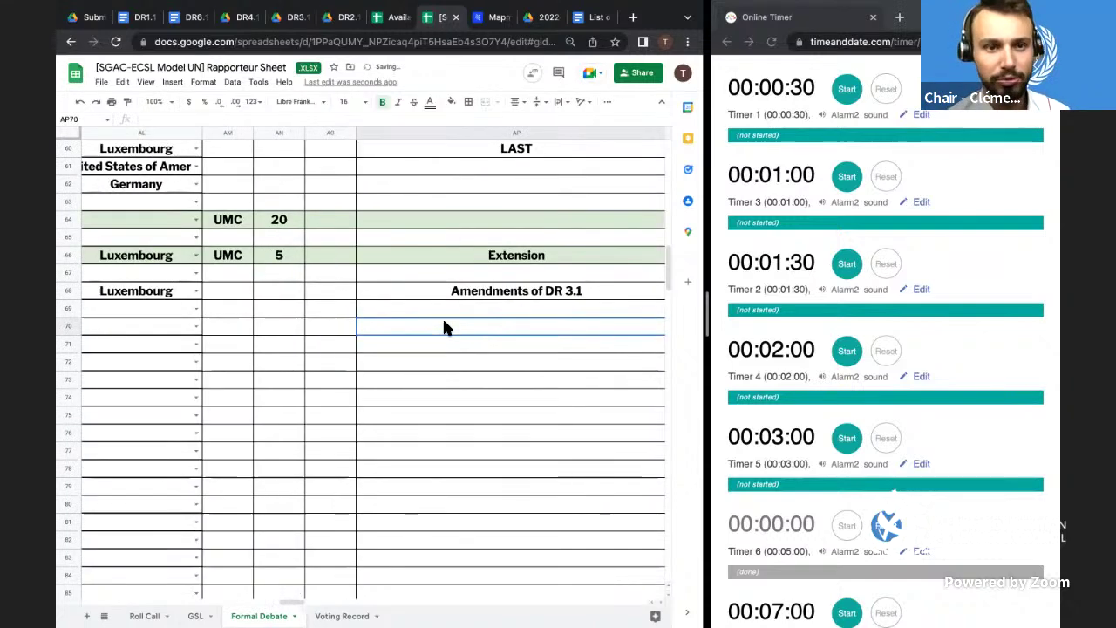
- Set the country in row 69 of the Formal Debate sheet to Belgium
left_click(197, 311)
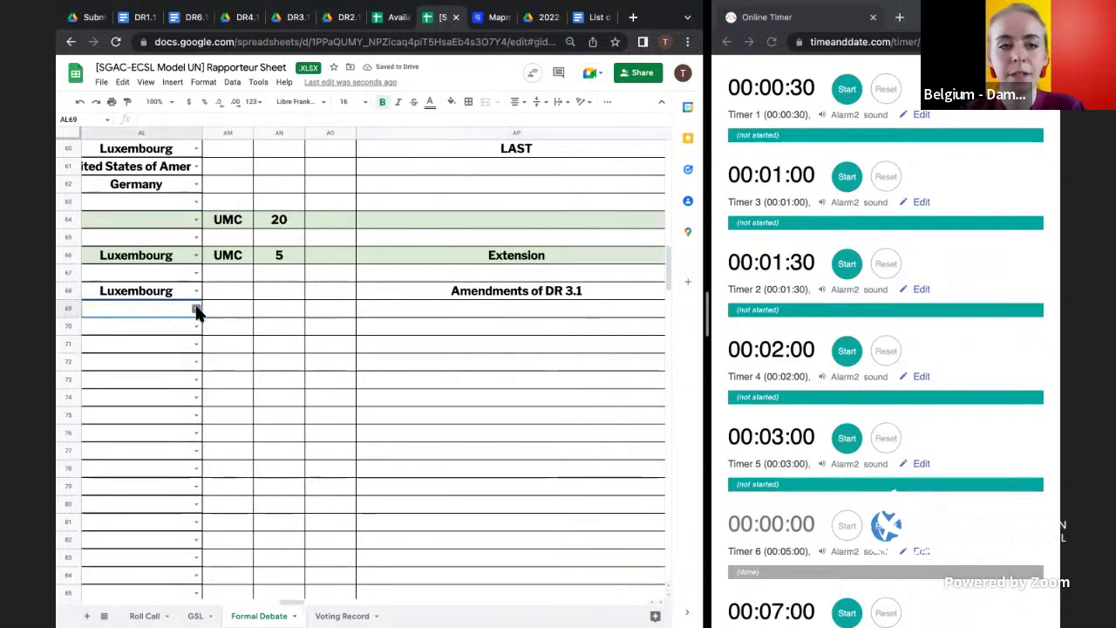
key("Return")
type("ge")
key("BackSpace")
key("BackSpace")
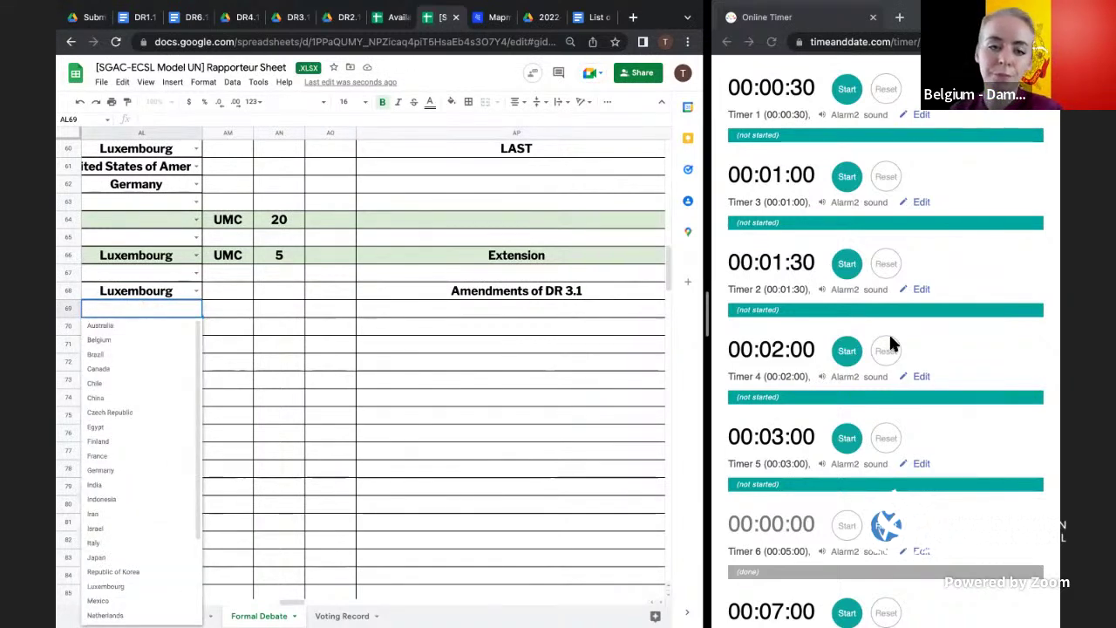
type("be")
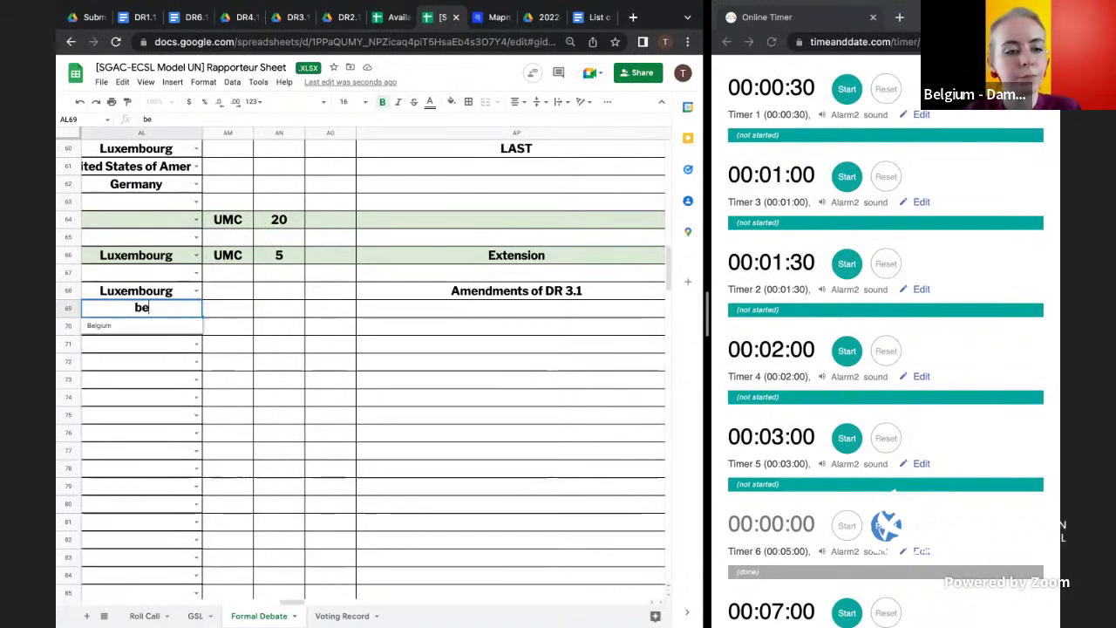
left_click(129, 328)
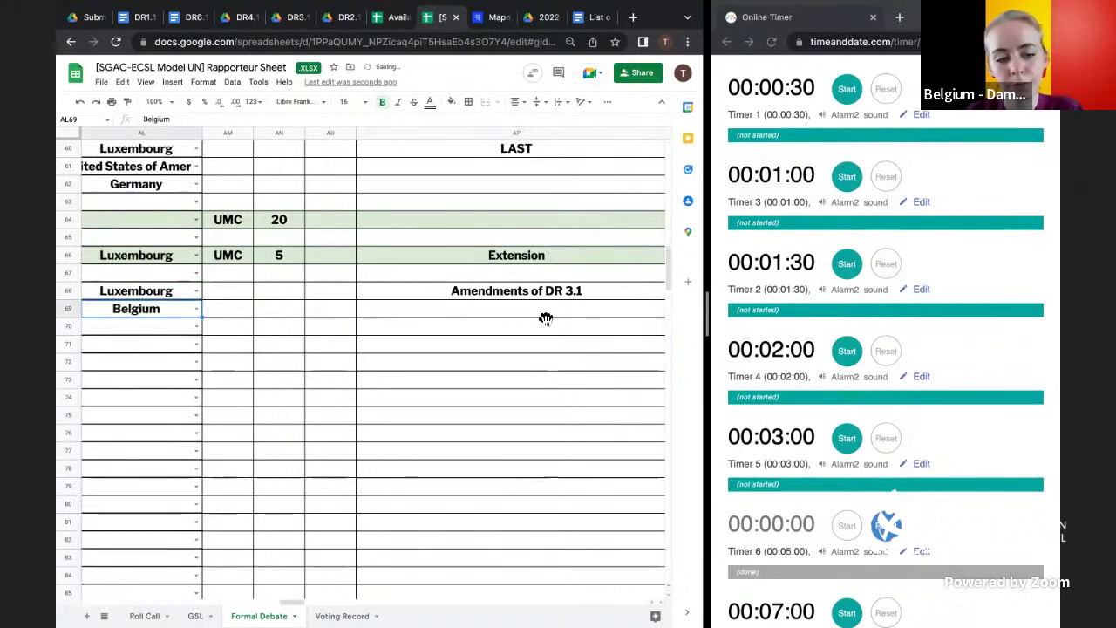
- Enter "Amendments of DR" as the topic in cell AP69 for Belgium's motion, without a draft resolution number
left_click(541, 307)
type("Amendments of DR")
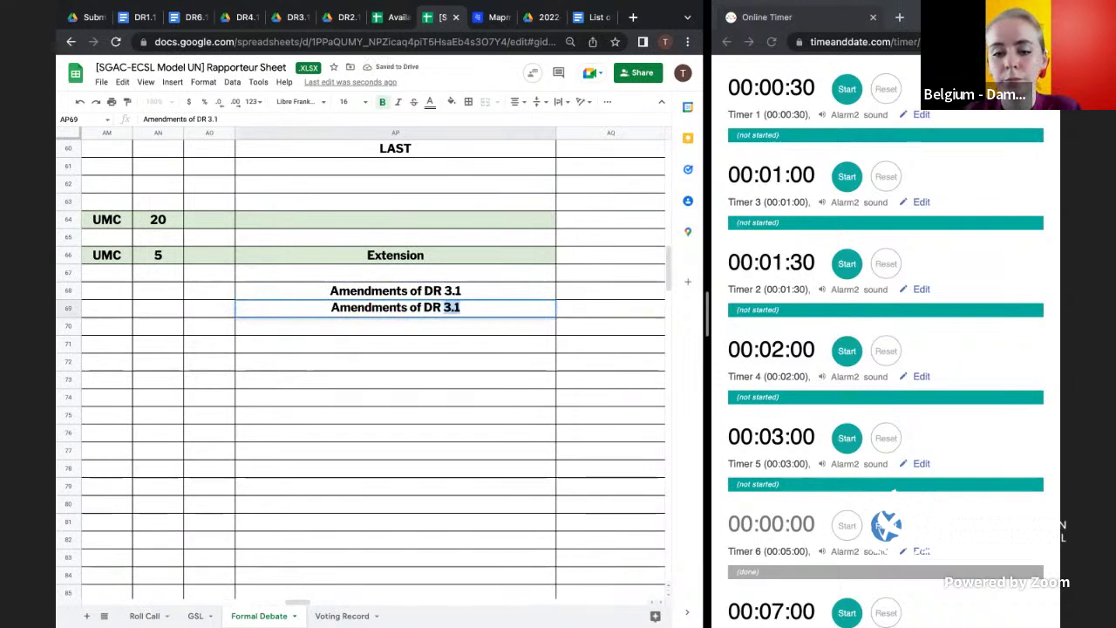
key("BackSpace")
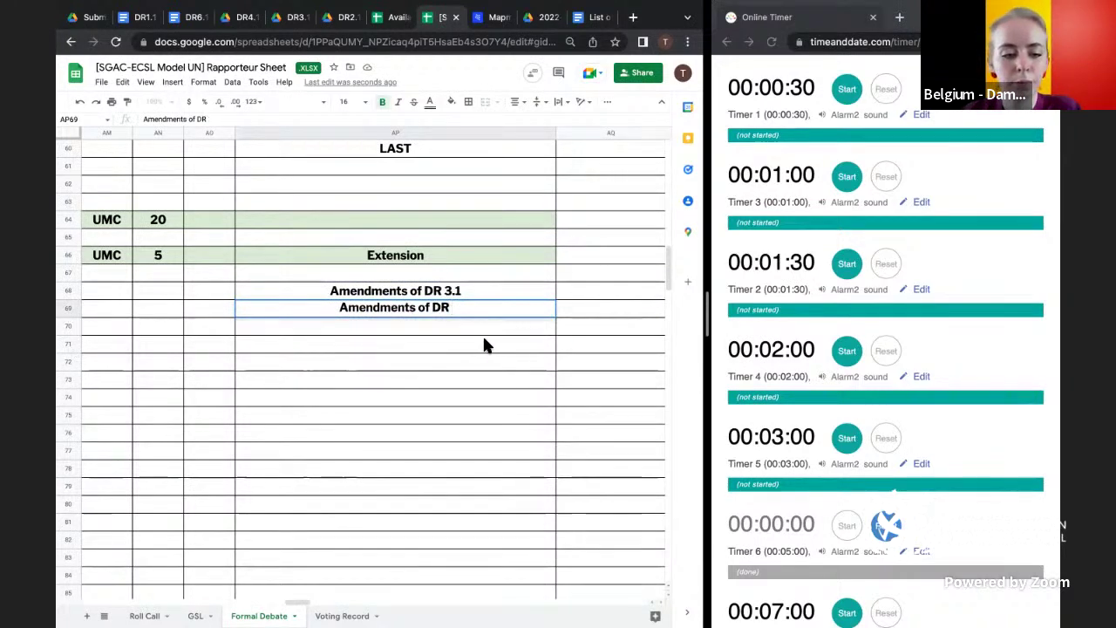
key("Return")
key("Return")
- Add the draft resolution number 6.1 to the end of Belgium's topic in cell AP69
scroll(485, 345, "up", 5)
scroll(486, 345, "up", 4)
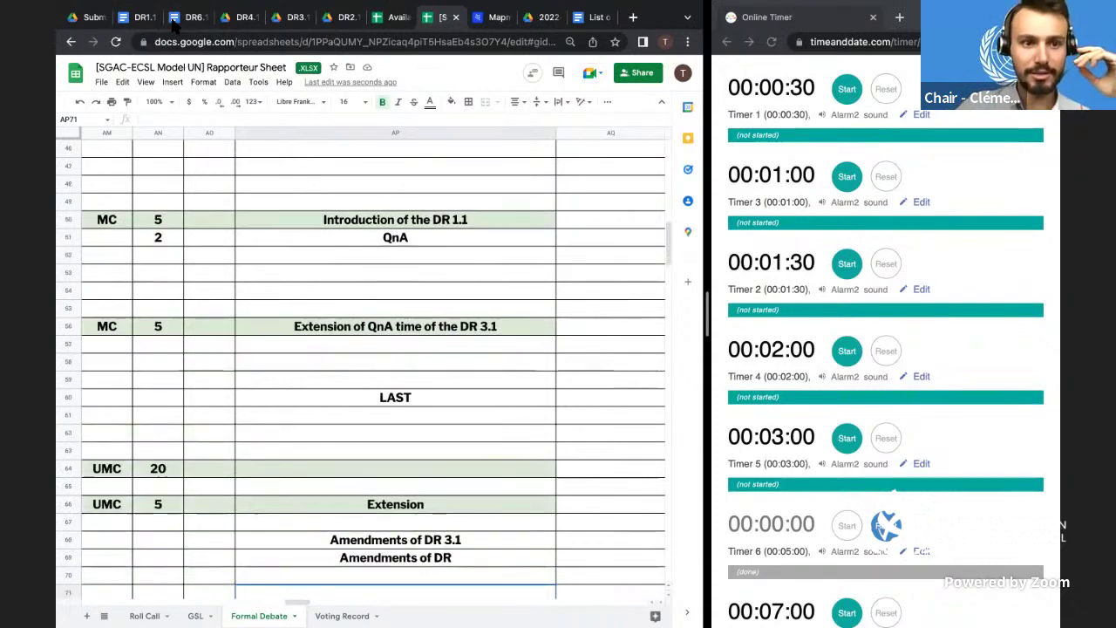
scroll(303, 192, "down", 5)
scroll(523, 262, "left", 2)
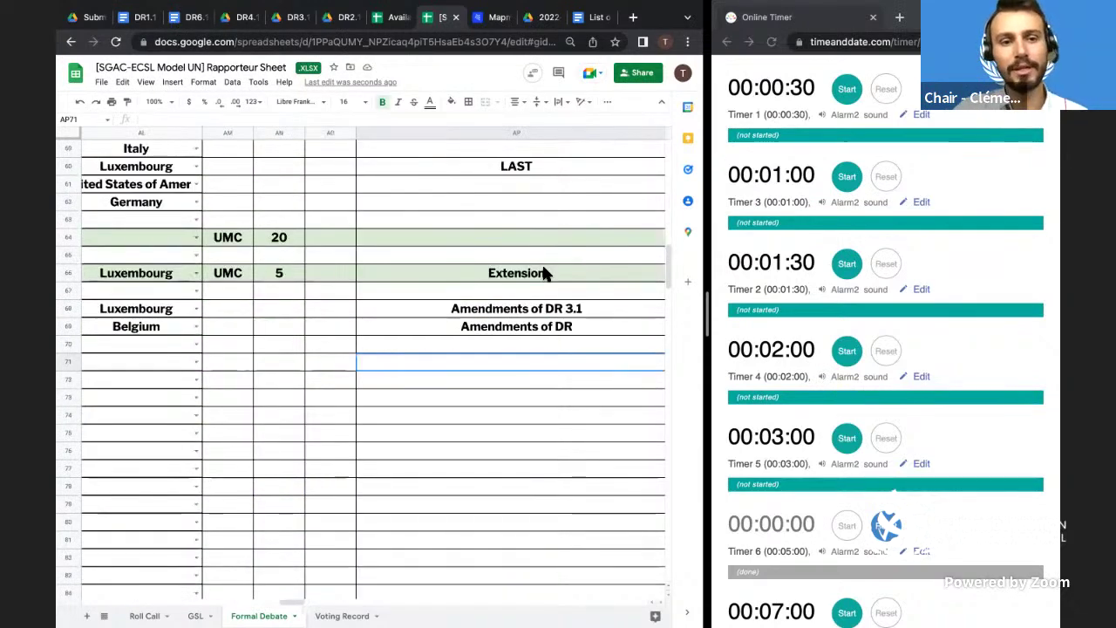
double_click(594, 319)
scroll(575, 324, "right", 2)
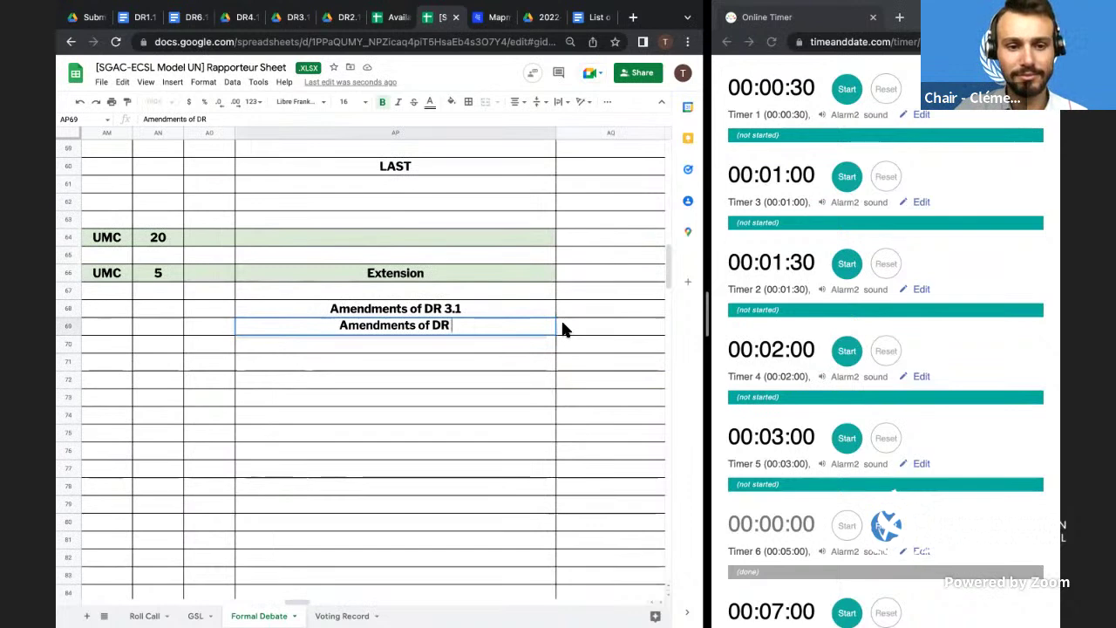
type("6.1")
left_click(407, 371)
scroll(407, 366, "left", 2)
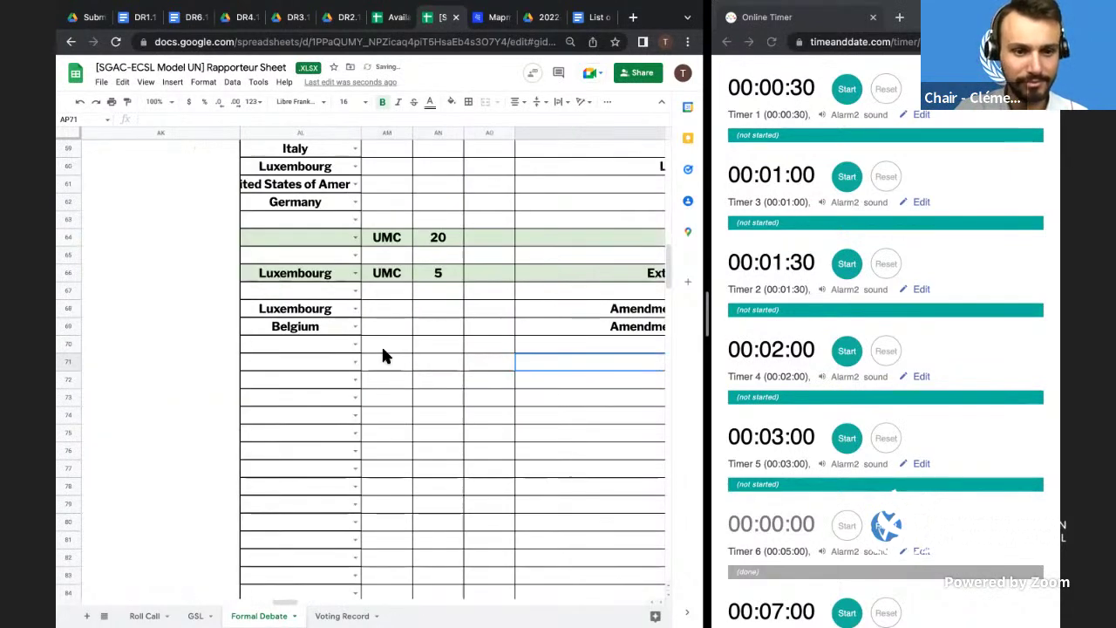
scroll(347, 355, "down", 3)
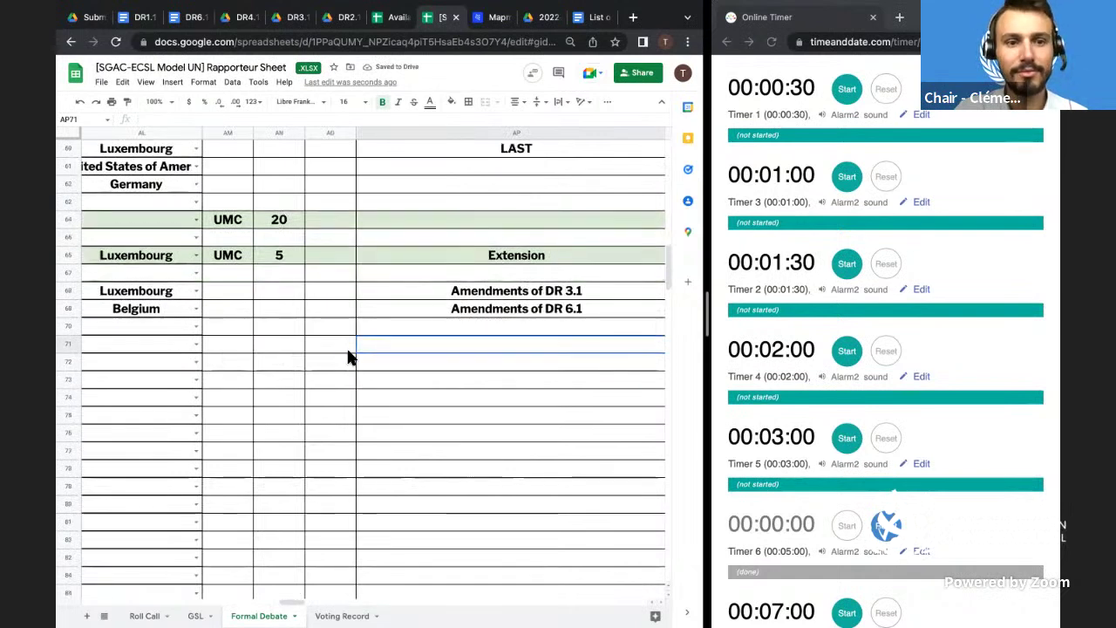
scroll(347, 357, "down", 2)
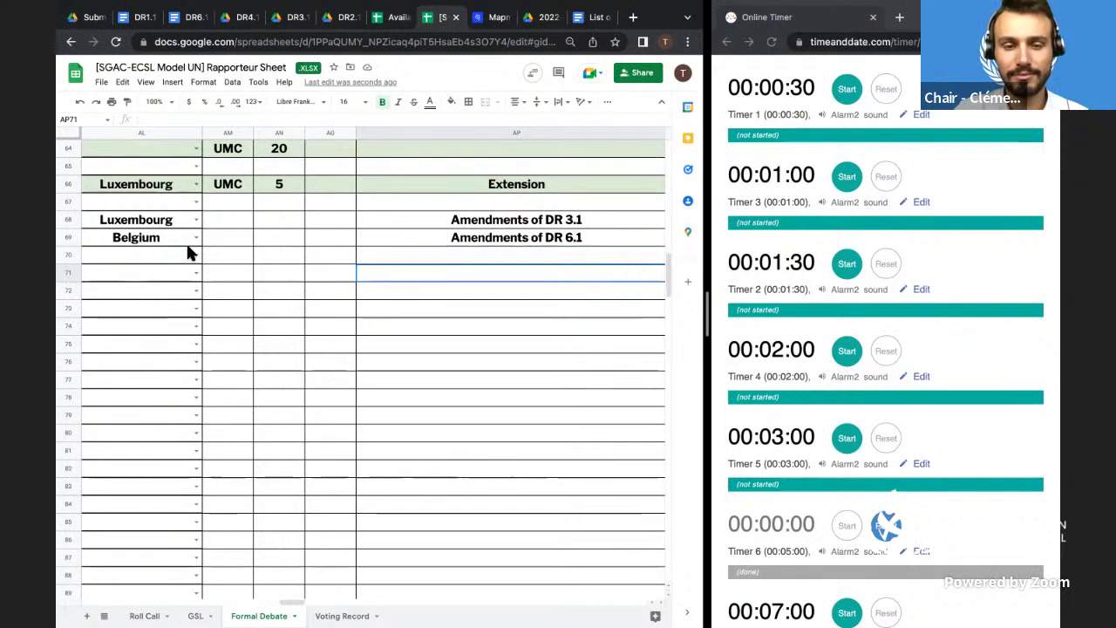
key("Up")
scroll(372, 250, "up", 1)
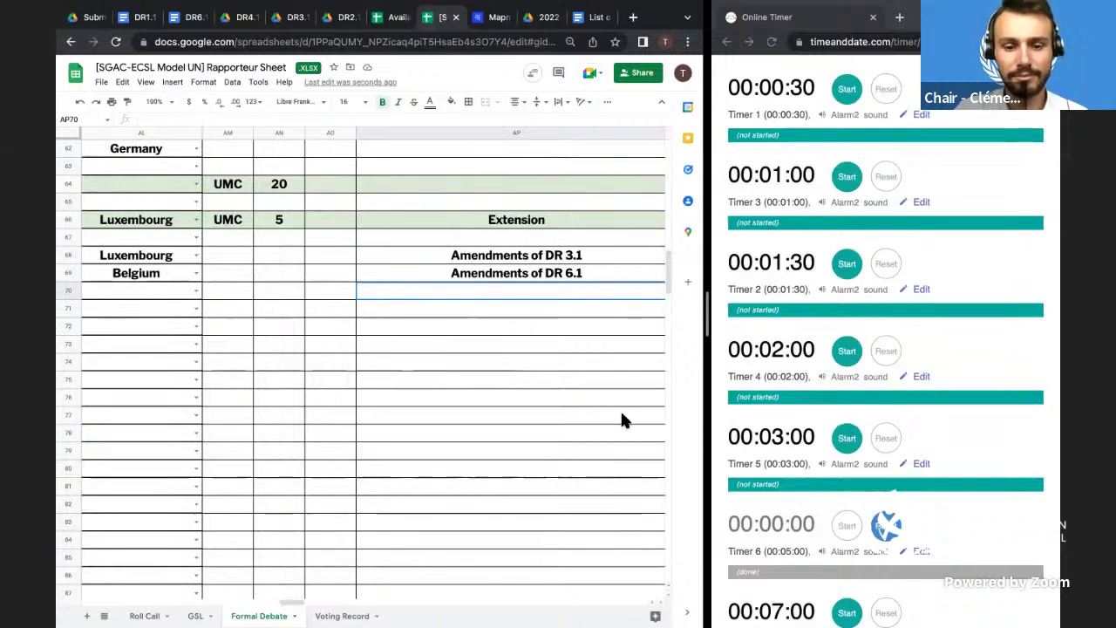
left_click(538, 434)
scroll(538, 438, "up", 1)
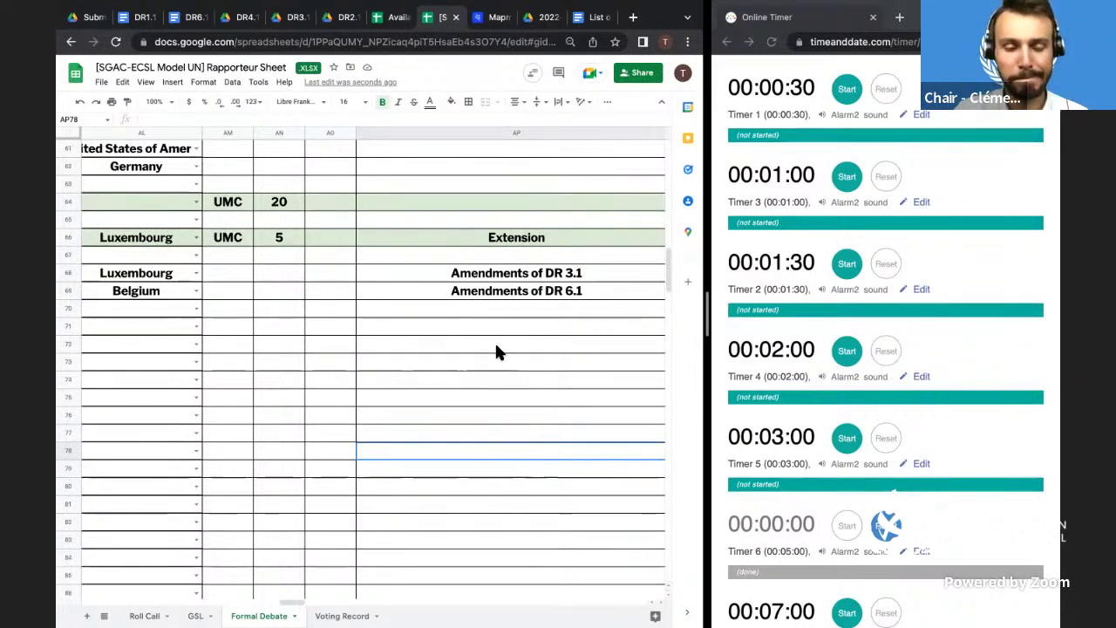
scroll(496, 347, "up", 1)
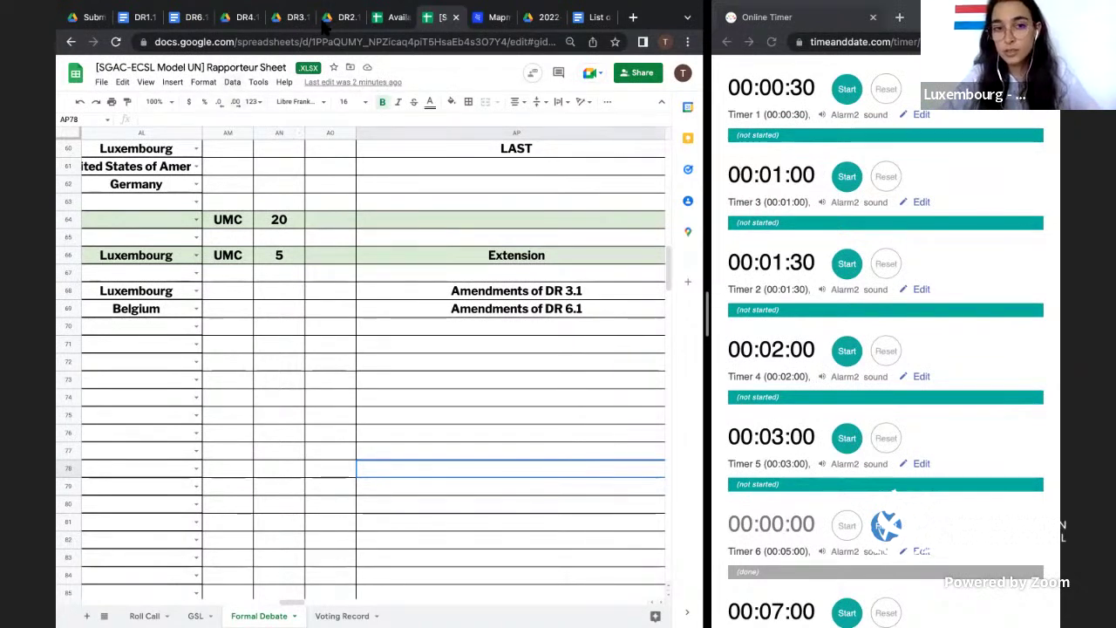
- Switch to the DR3.1 draft resolution PDF and look through its sponsors, preamble and clauses, ending at clause 7
left_click(287, 19)
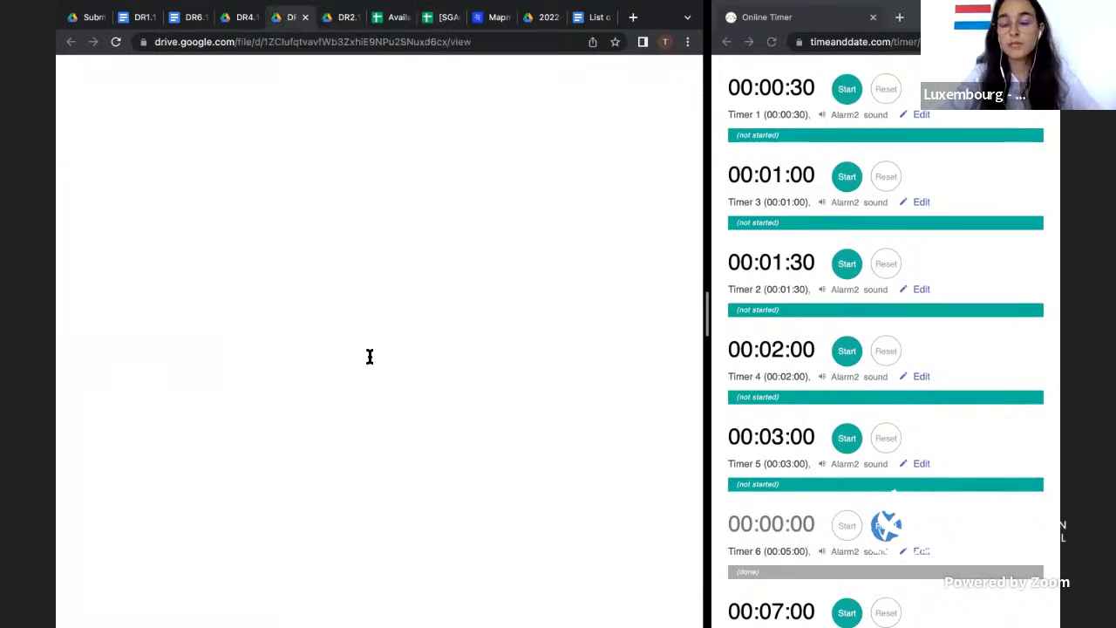
scroll(368, 356, "down", 3)
scroll(369, 356, "down", 10)
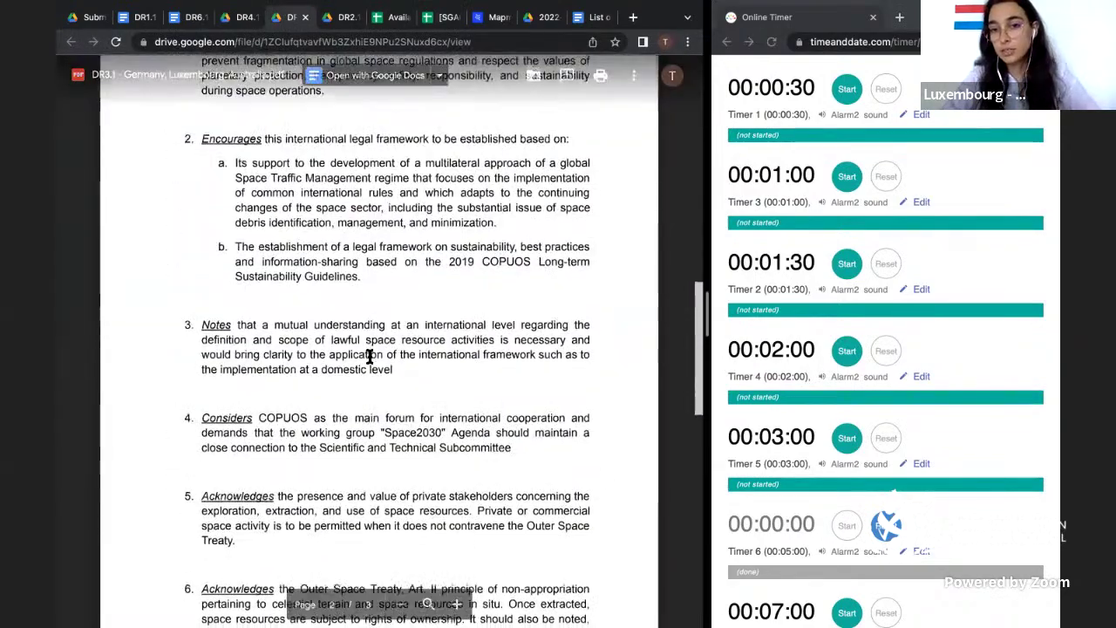
scroll(369, 357, "up", 15)
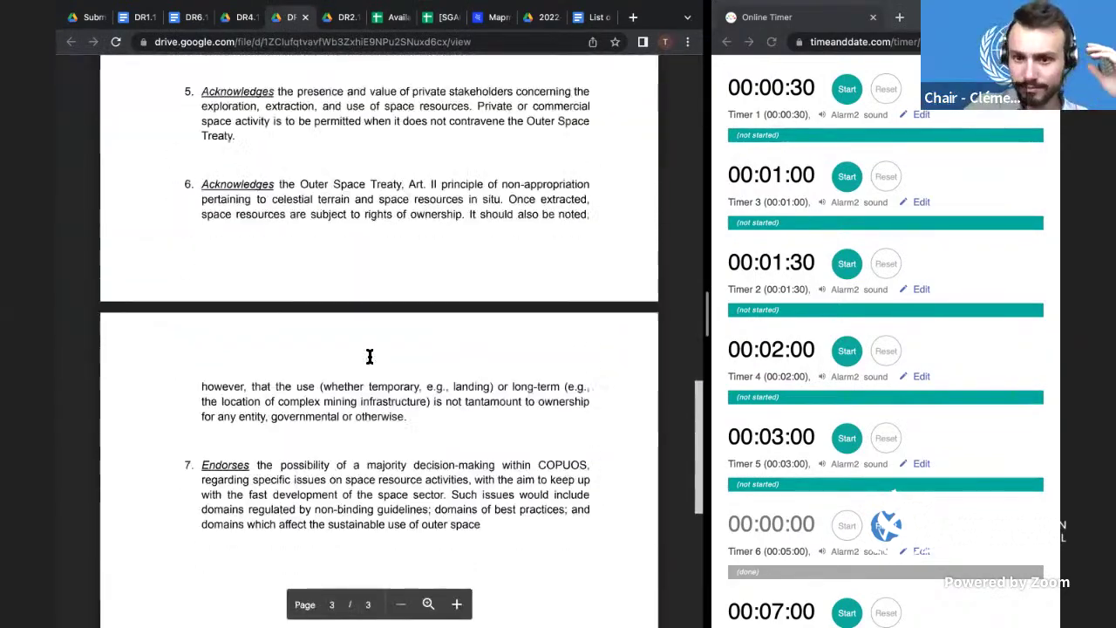
scroll(369, 356, "up", 3)
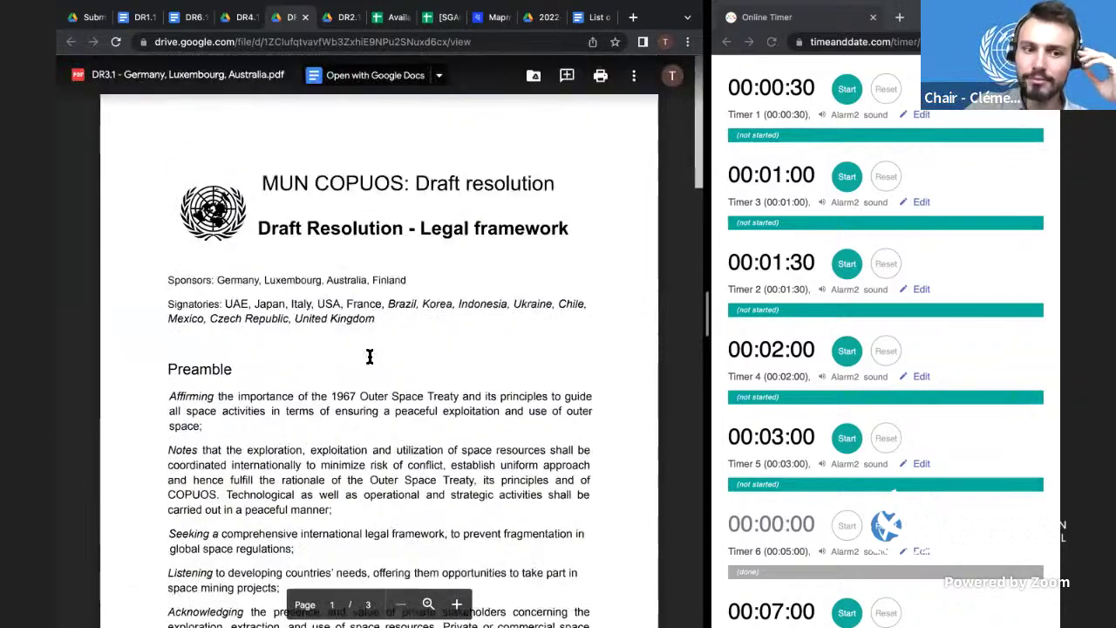
scroll(369, 356, "down", 15)
scroll(368, 357, "down", 1)
scroll(369, 356, "up", 2)
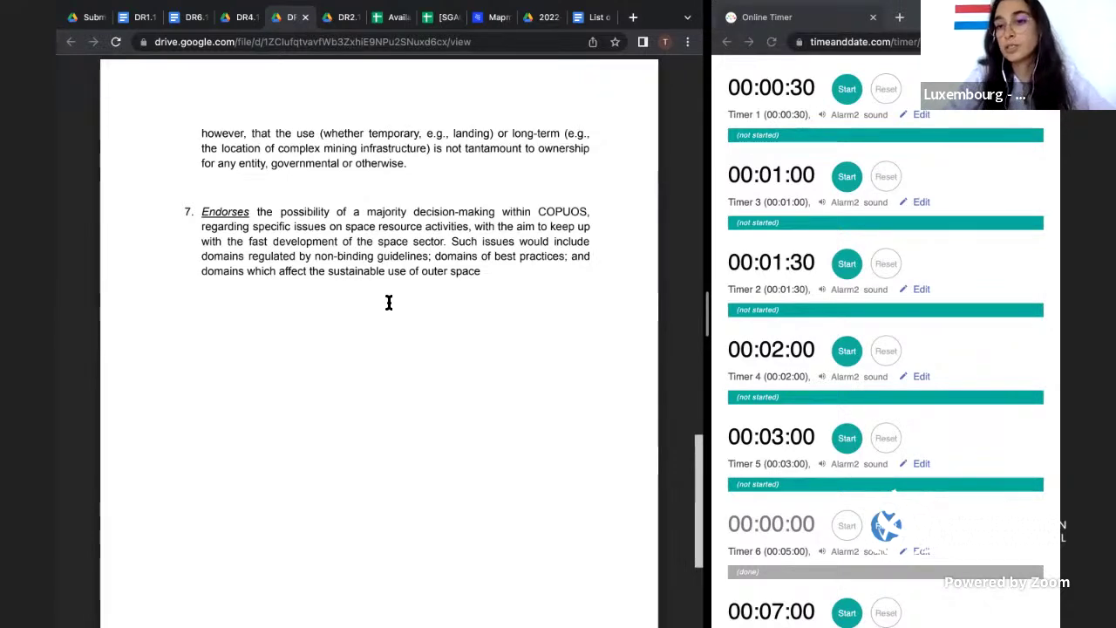
scroll(388, 302, "up", 1)
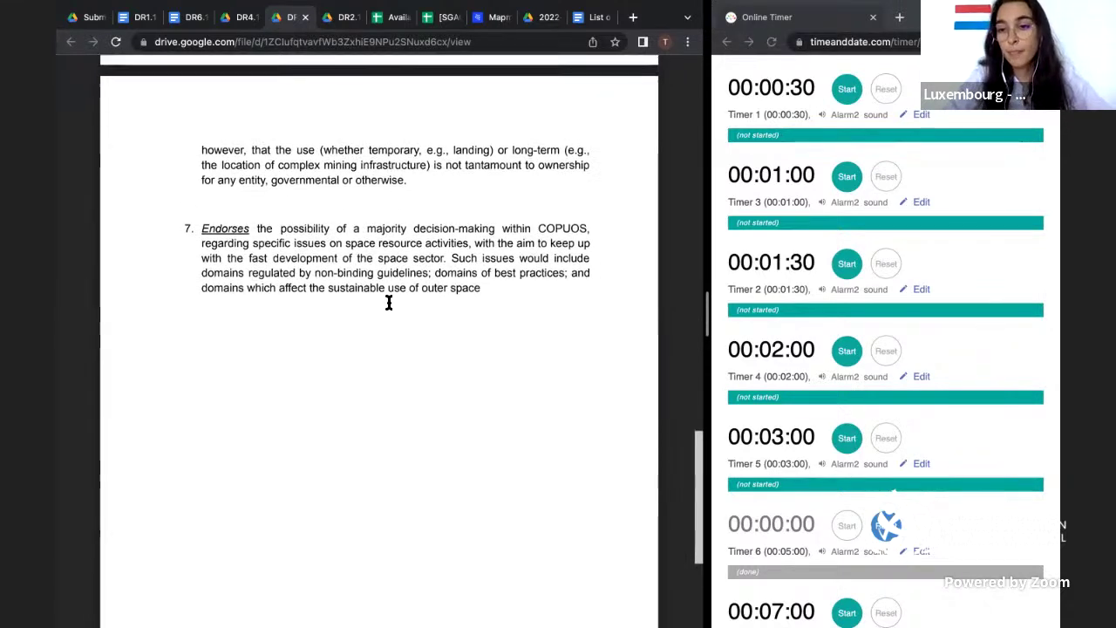
scroll(419, 196, "up", 1)
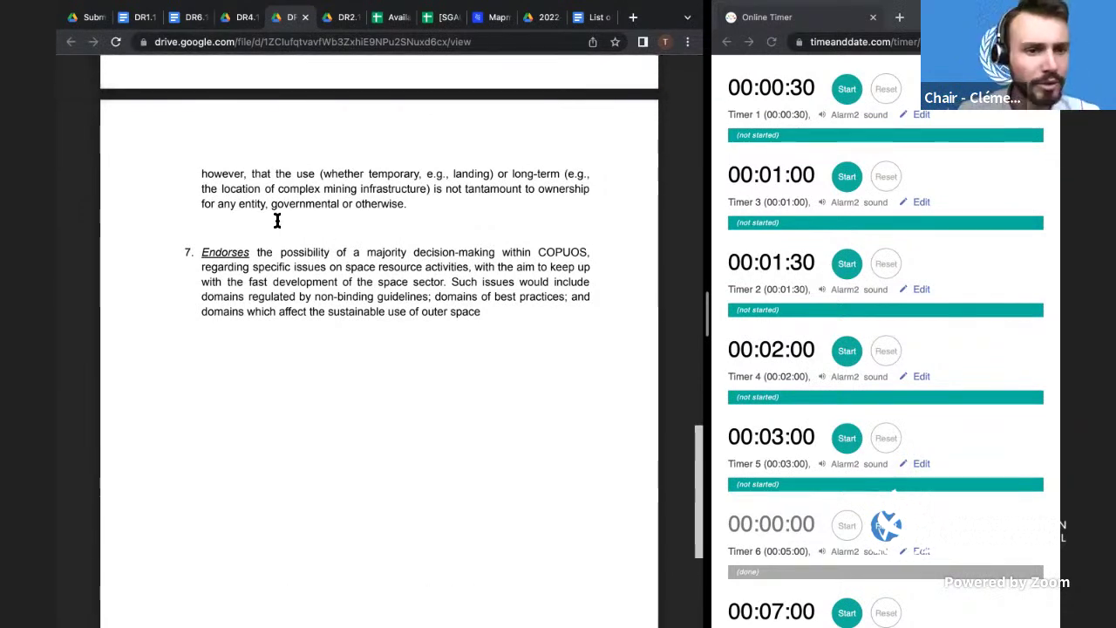
- Return to the rapporteur sheet and select Luxembourg's topic in cell AP68
left_click(441, 24)
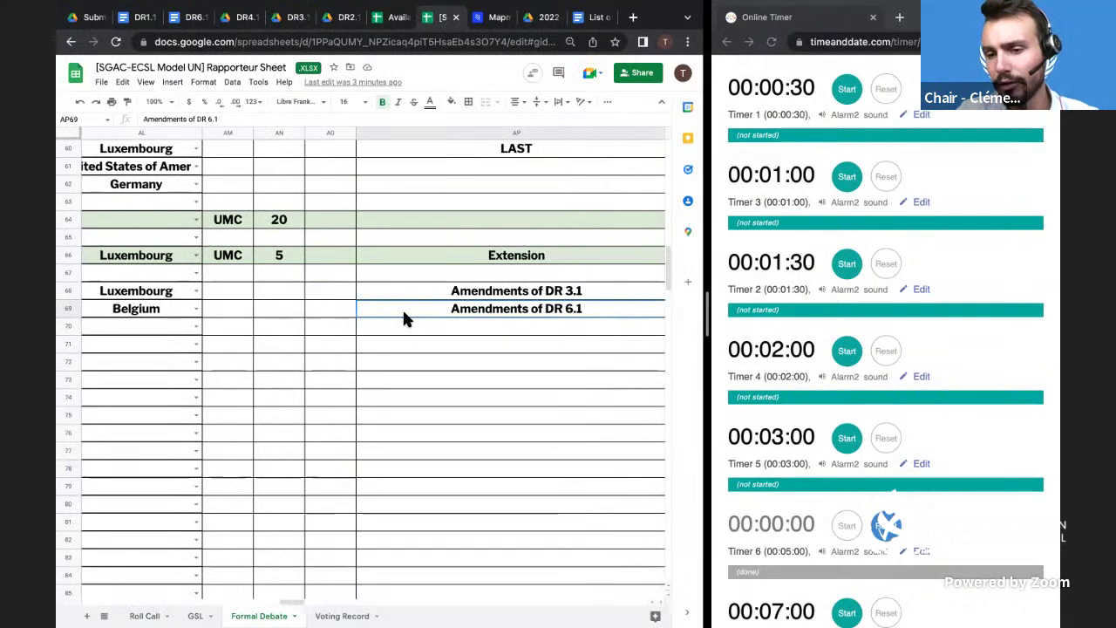
key("Up")
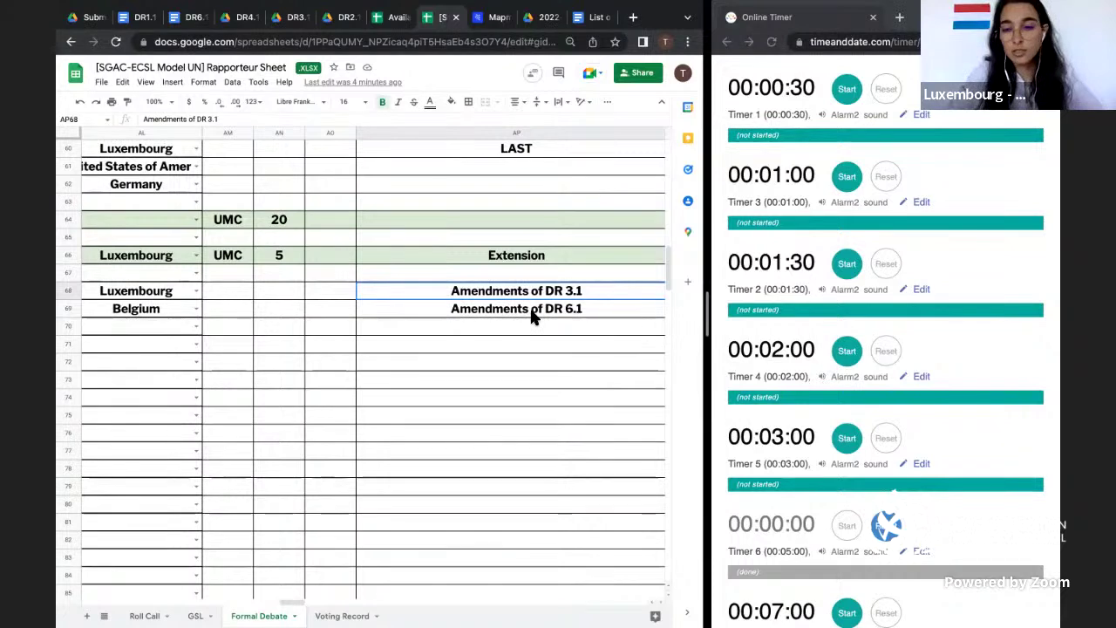
scroll(531, 316, "right", 2)
scroll(532, 316, "left", 2)
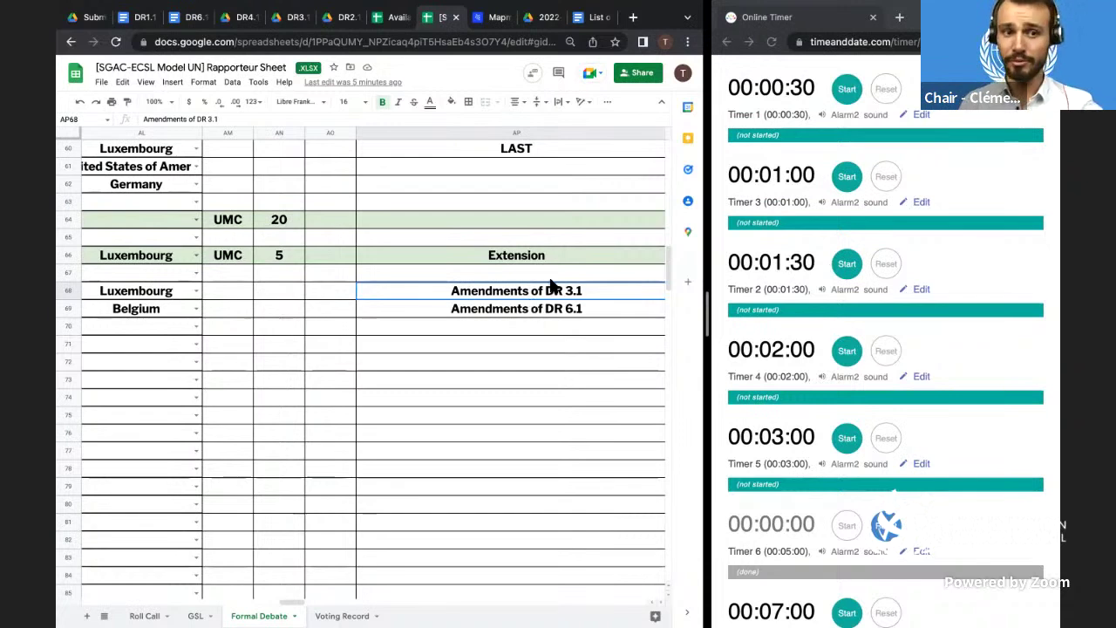
- Mark Luxembourg's amendments of DR 3.1 as "FRIENDLY" in cell AQ68, beside the topic
left_click(573, 330)
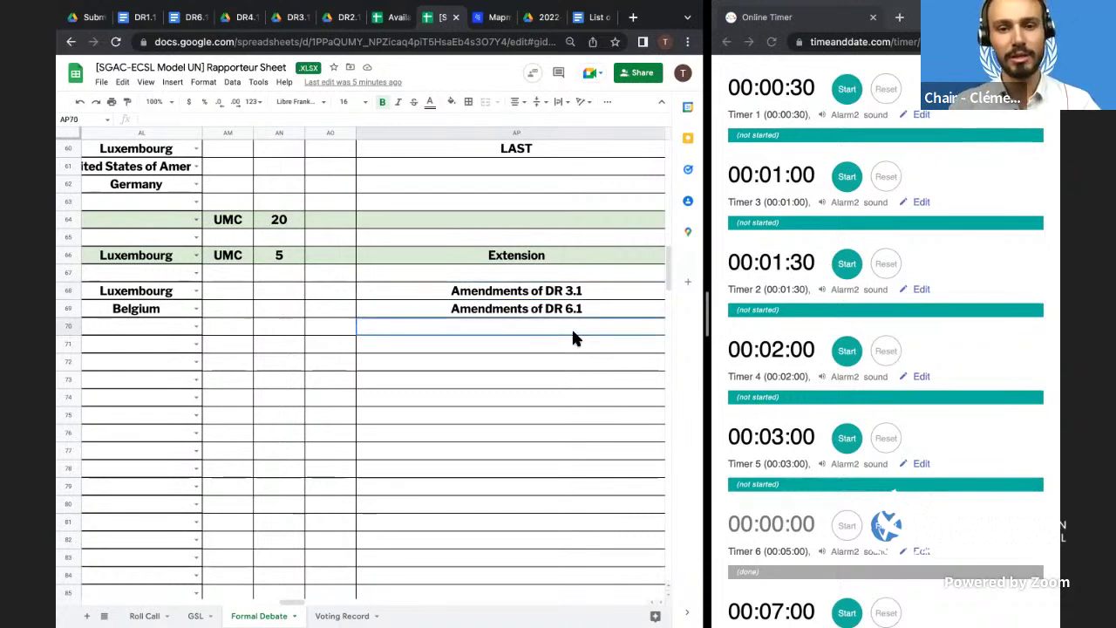
scroll(573, 331, "right", 2)
left_click(580, 286)
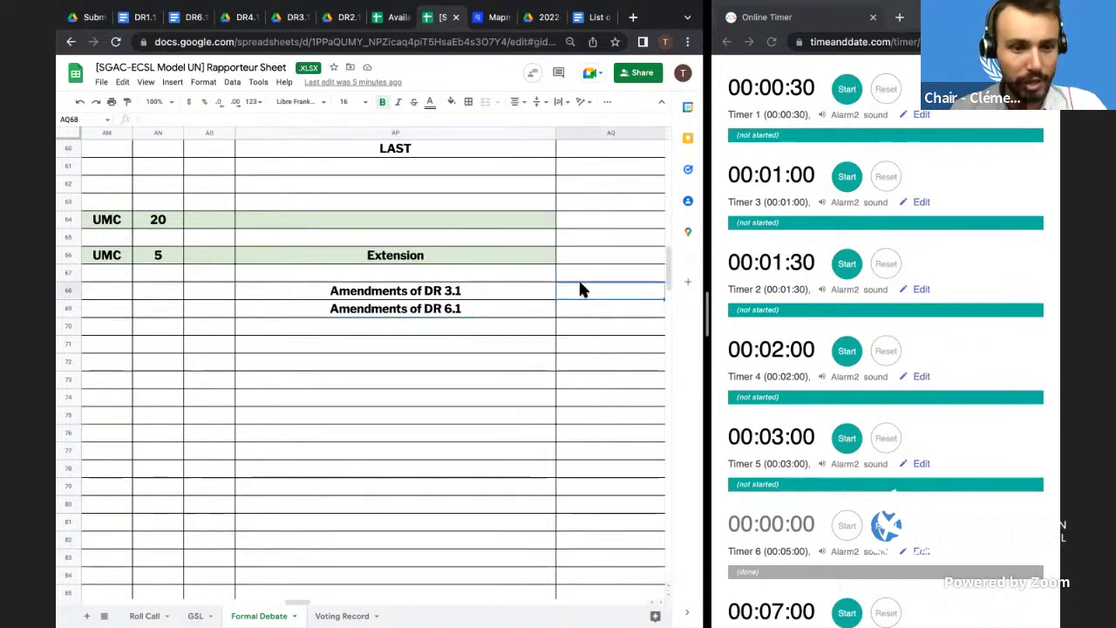
scroll(583, 290, "right", 2)
key("Return")
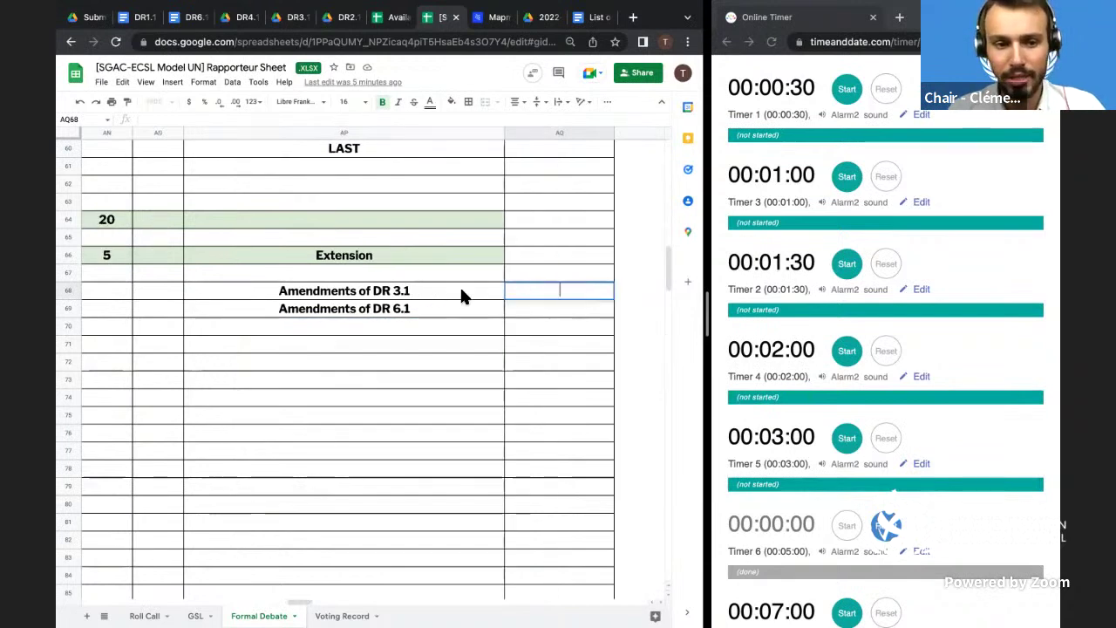
type("f")
key("BackSpace")
type("FRIENDLY")
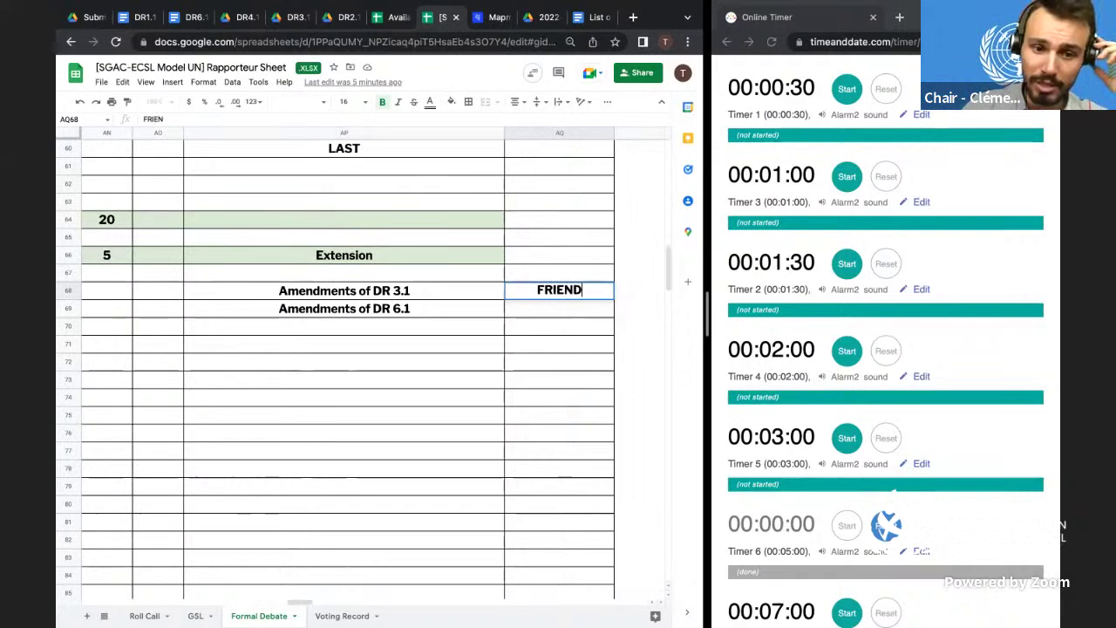
left_click(445, 370)
scroll(445, 369, "left", 4)
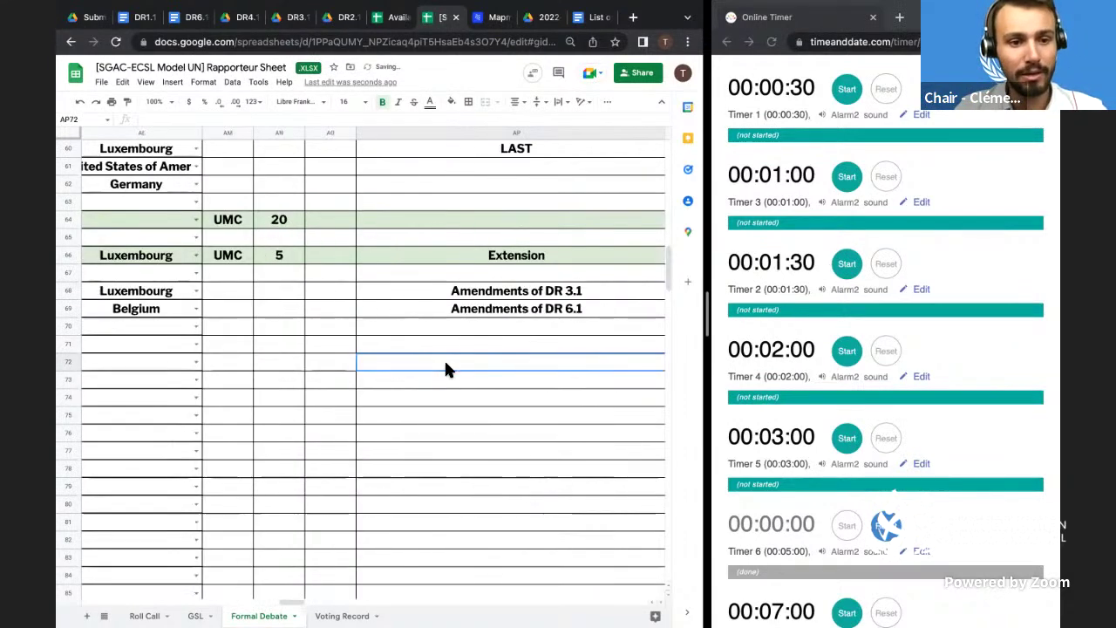
left_click(460, 313)
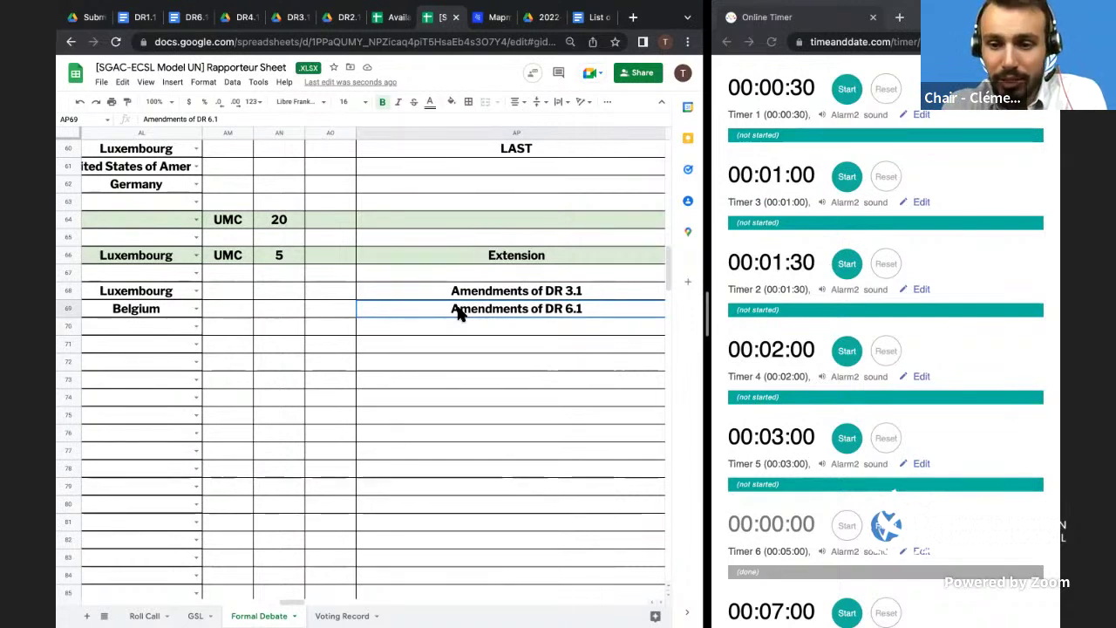
left_click(514, 330)
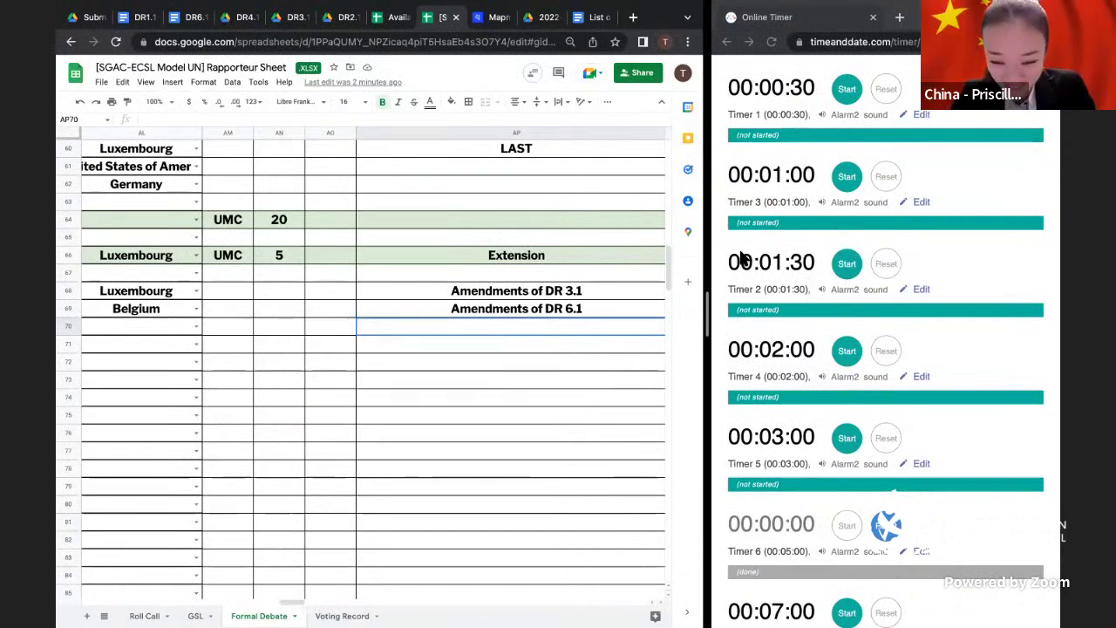
scroll(607, 292, "right", 2)
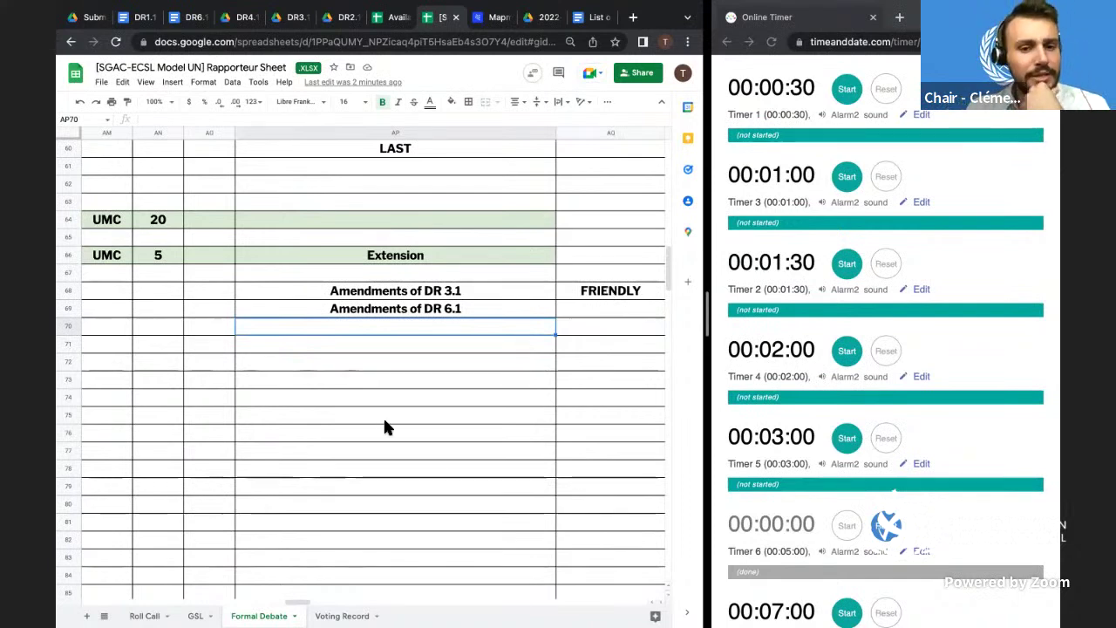
scroll(469, 383, "up", 3)
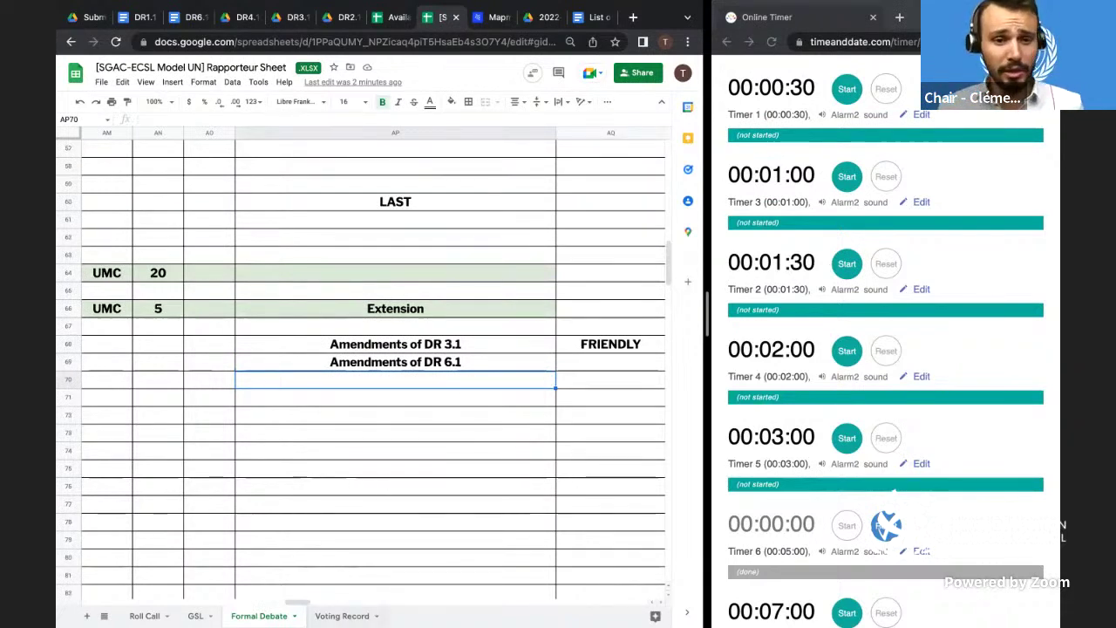
left_click(482, 359)
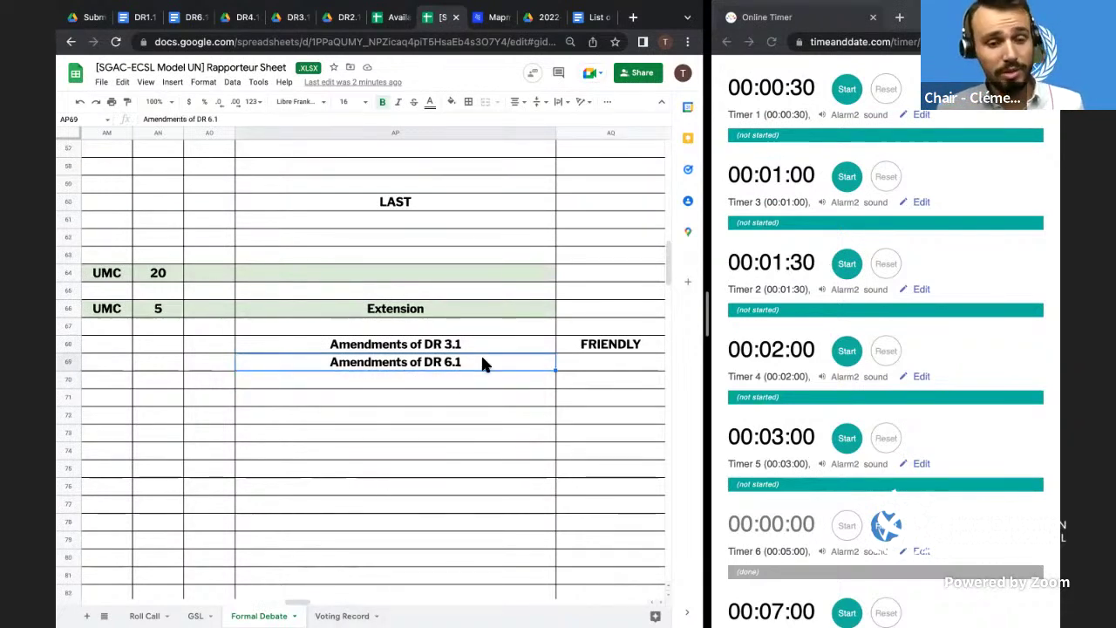
scroll(483, 362, "left", 2)
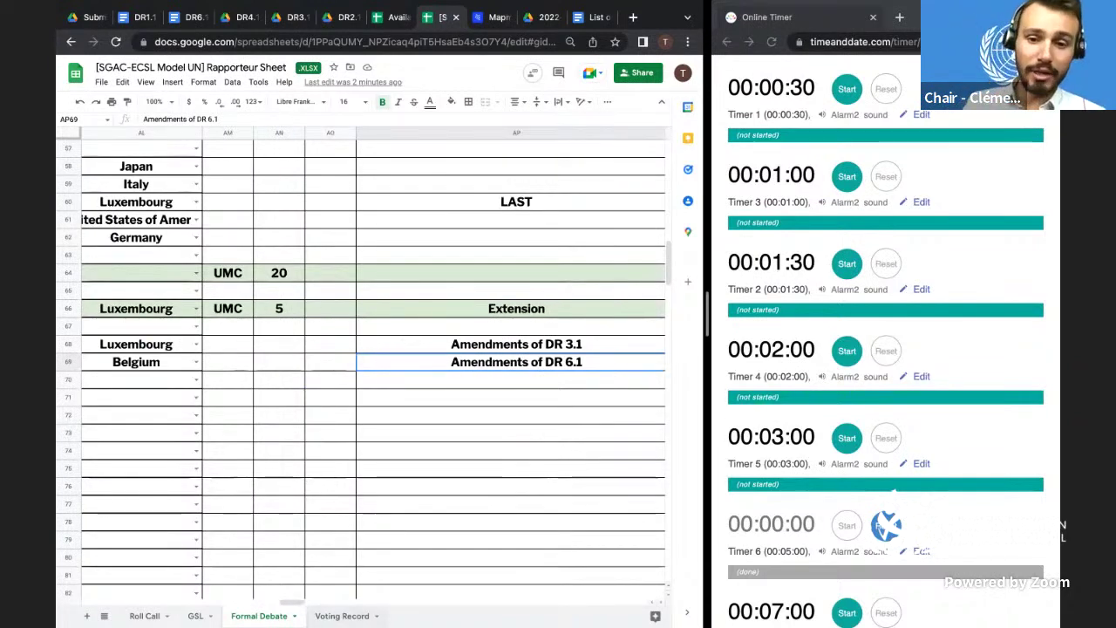
- Switch to the Voting Record sheet and look through its voting tables from DR 1.1 to DR 5.1
key("ctrl+shift+Page_Down")
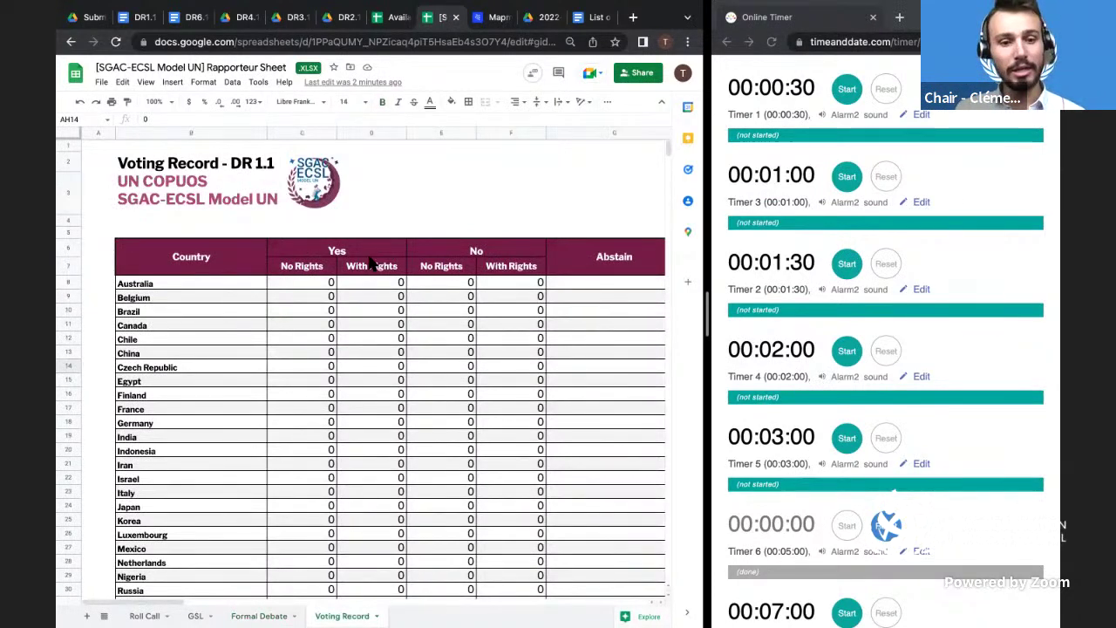
scroll(370, 264, "right", 10)
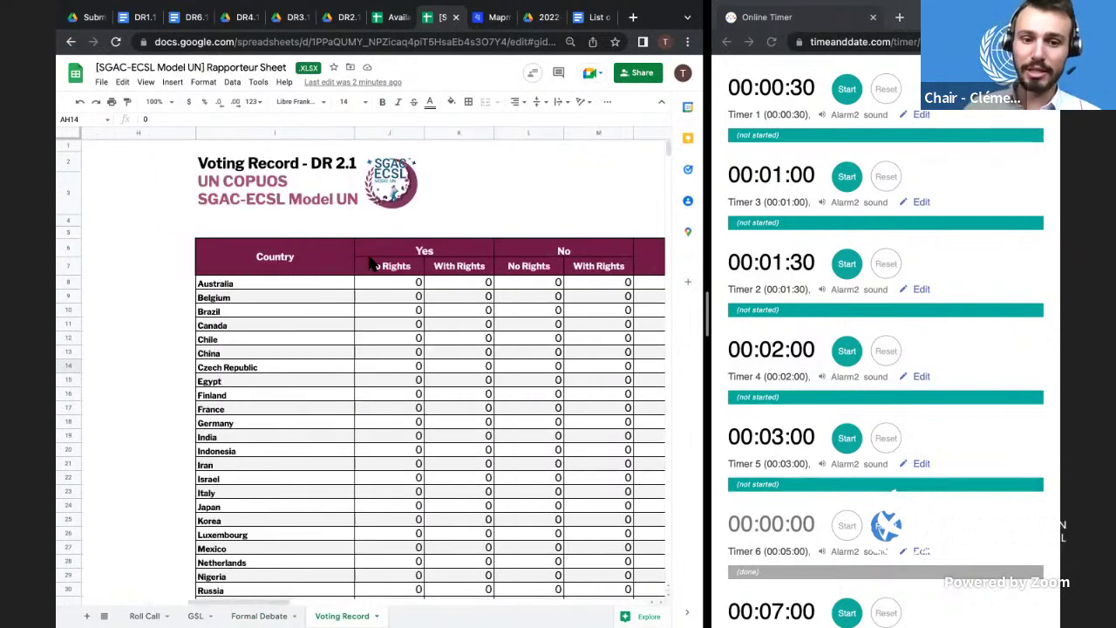
scroll(371, 264, "right", 10)
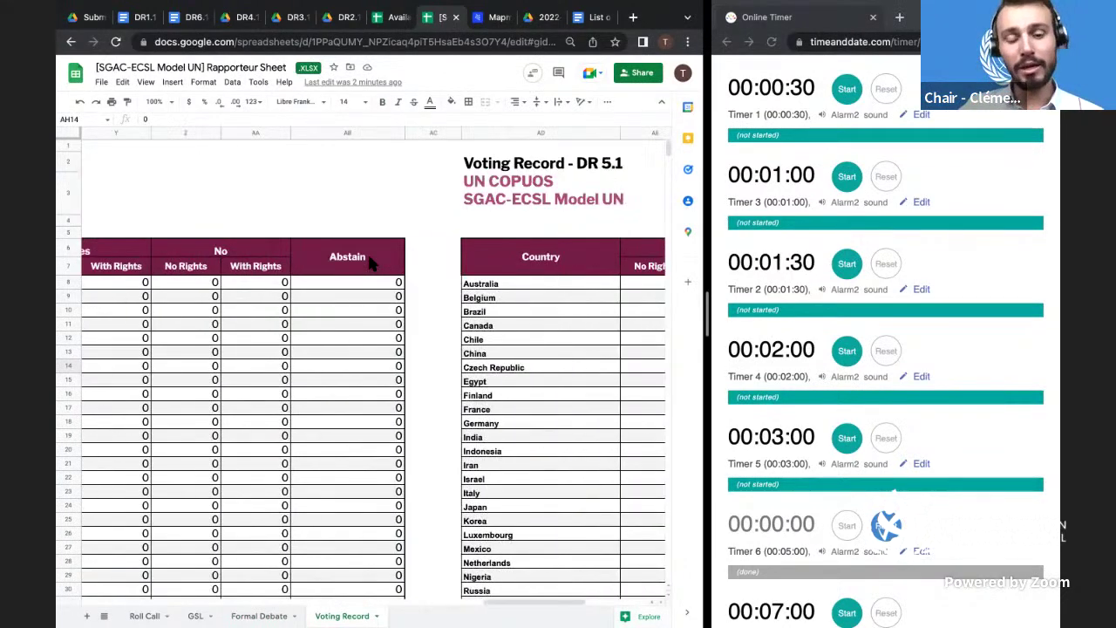
scroll(371, 264, "right", 3)
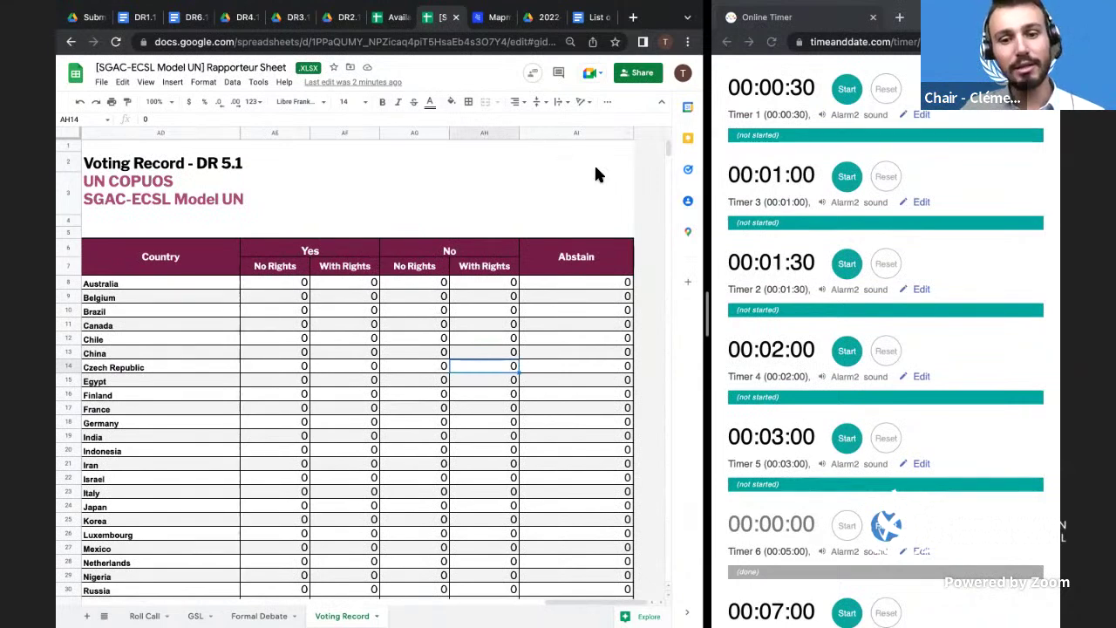
left_click(628, 146)
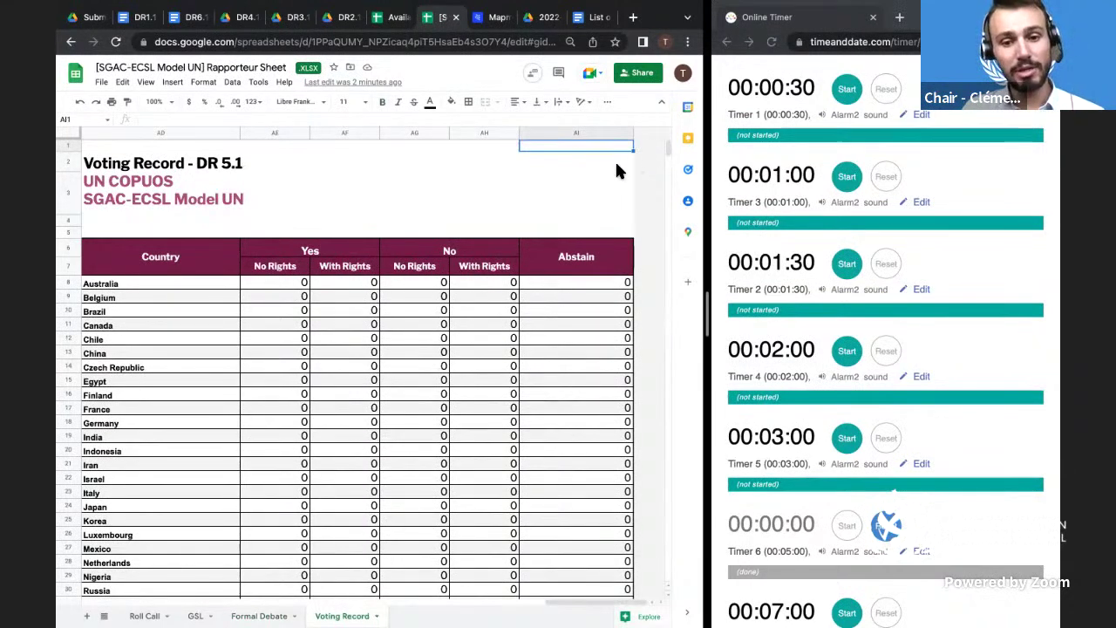
left_click(630, 164)
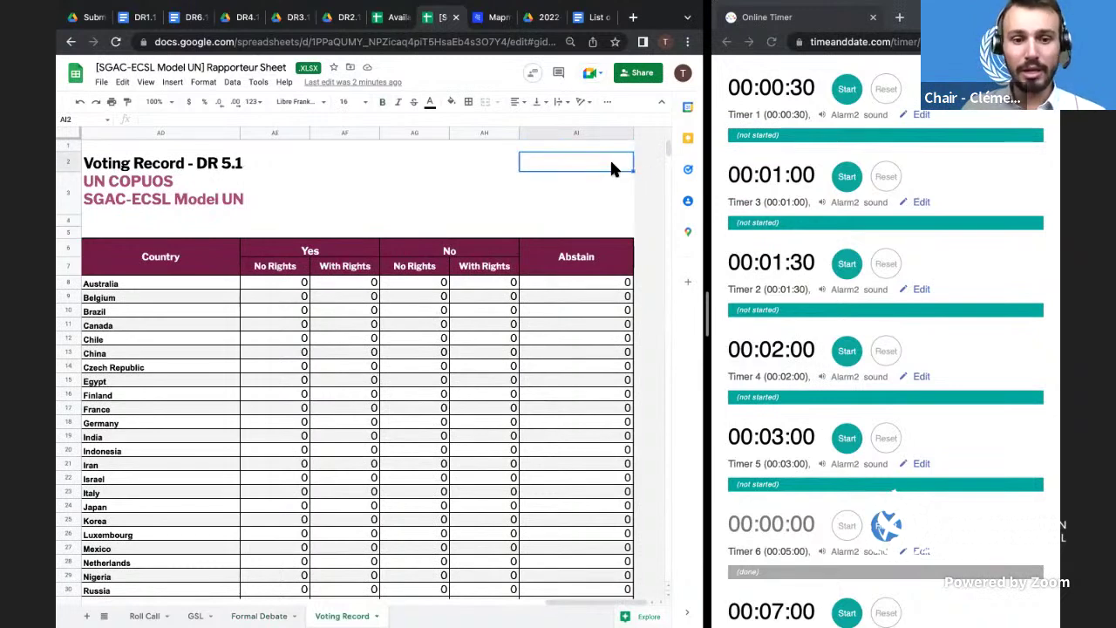
left_click(624, 183)
right_click(623, 183)
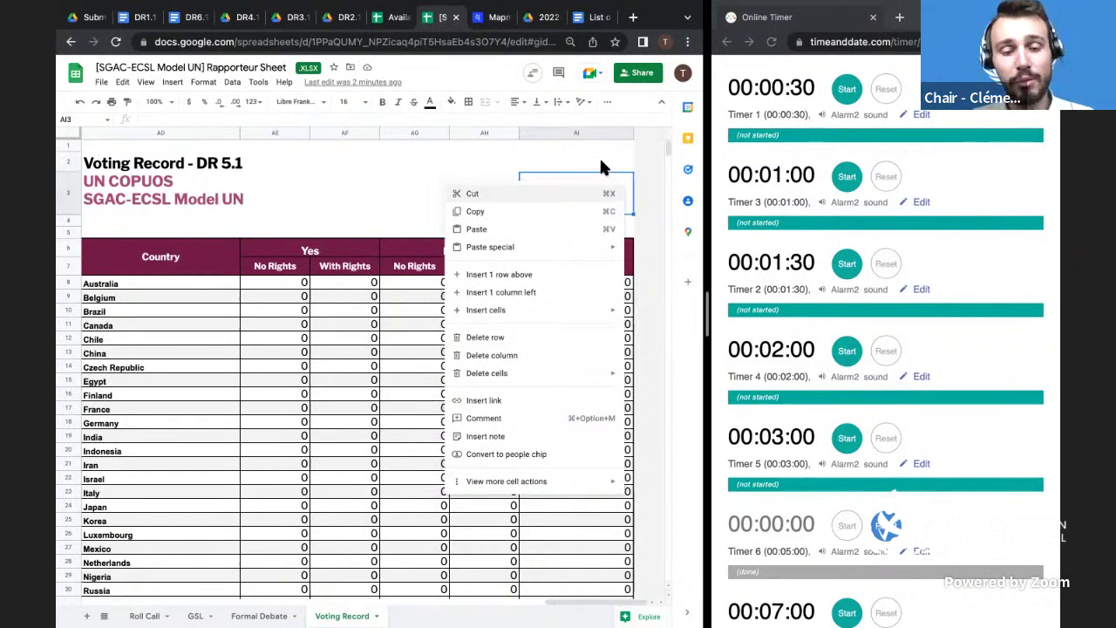
left_click(603, 160)
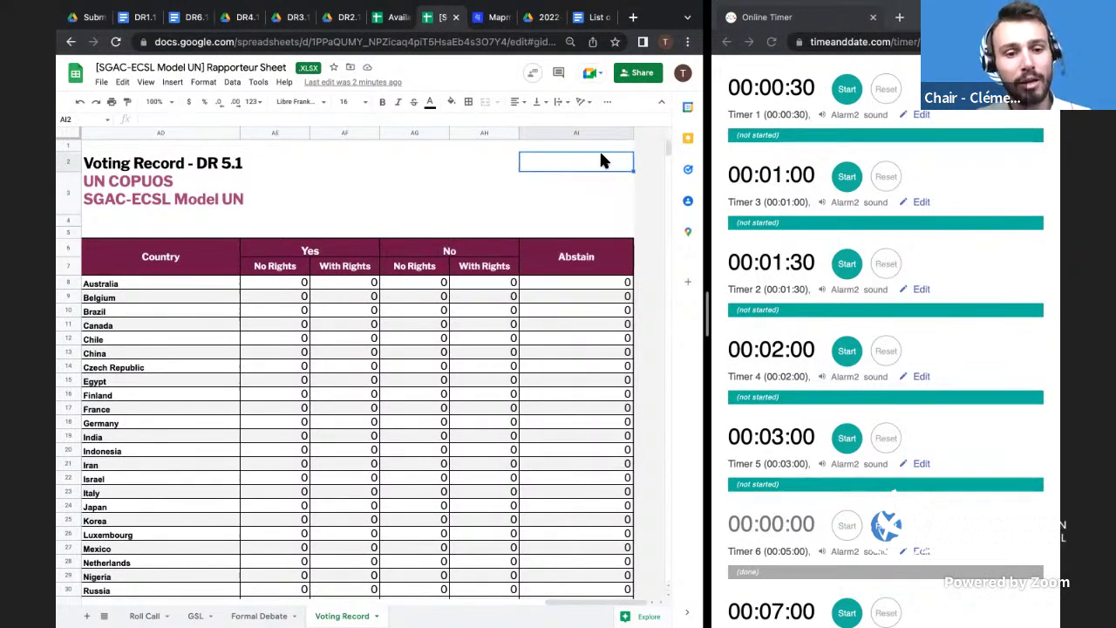
- Look back through the voting record tables of the other draft resolutions, returning to the DR 1.1 table
scroll(600, 160, "down", 1)
scroll(599, 159, "up", 1)
scroll(600, 160, "left", 10)
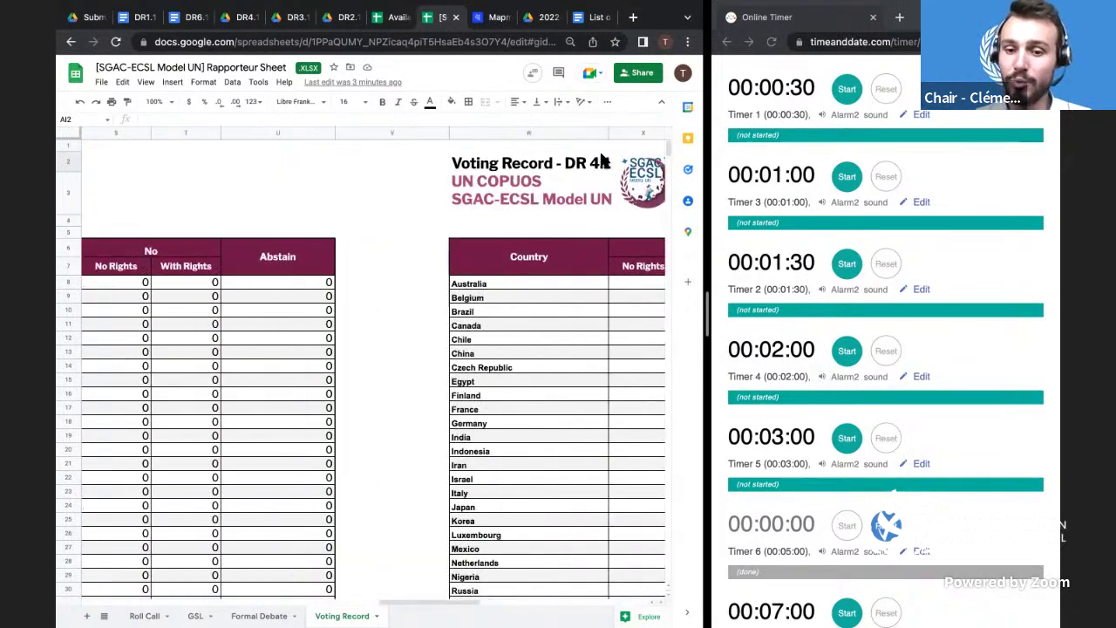
scroll(600, 159, "left", 10)
scroll(599, 160, "right", 6)
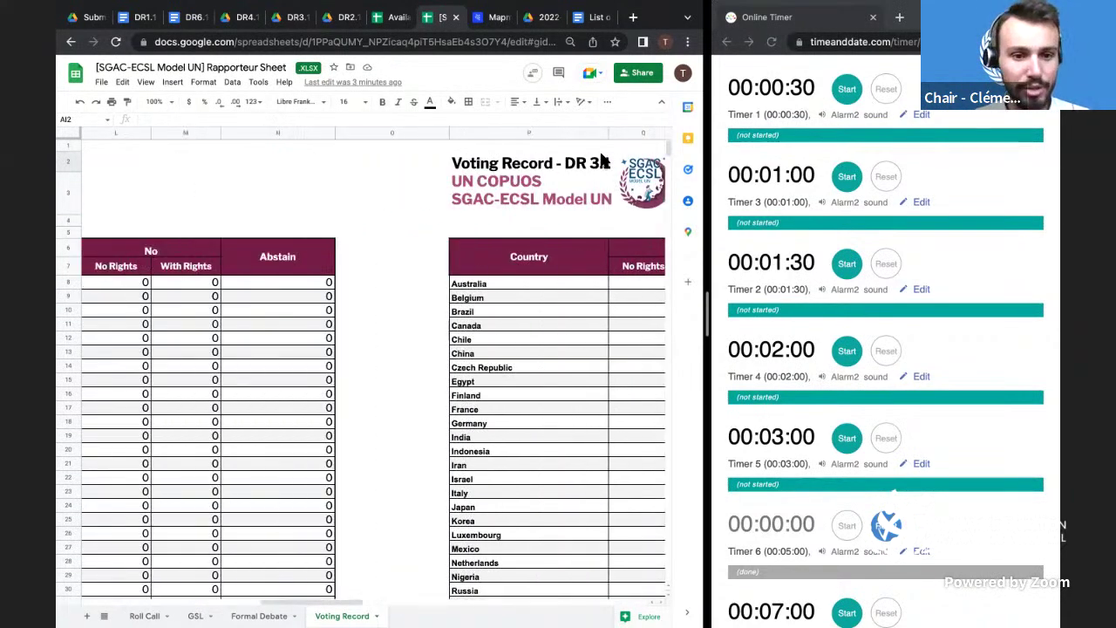
scroll(600, 160, "left", 2)
scroll(600, 160, "right", 2)
scroll(599, 159, "left", 10)
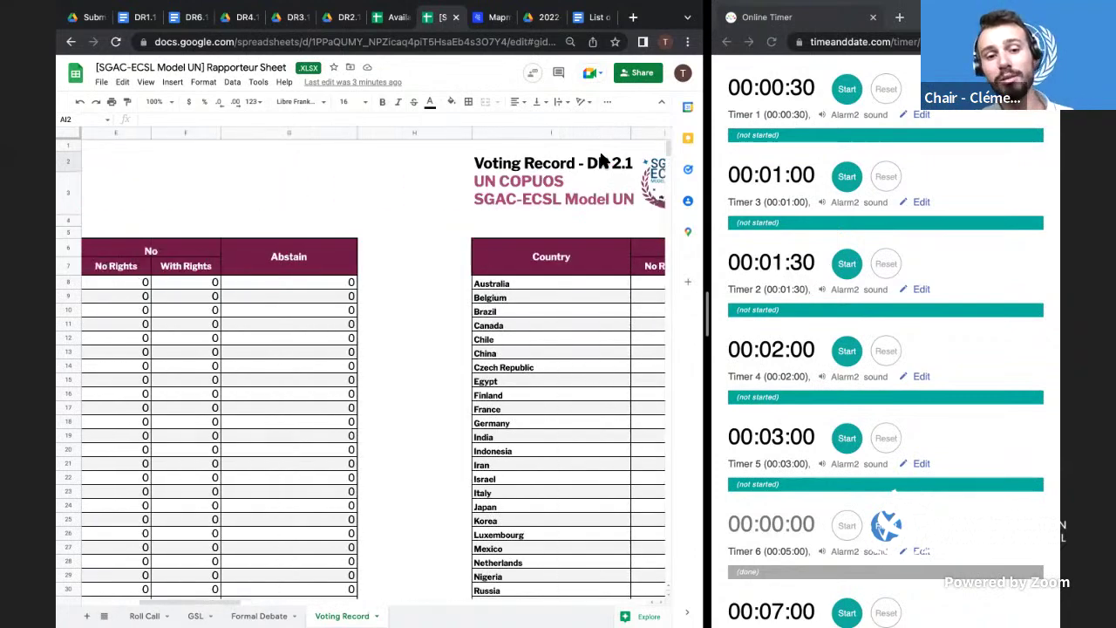
scroll(601, 160, "left", 1)
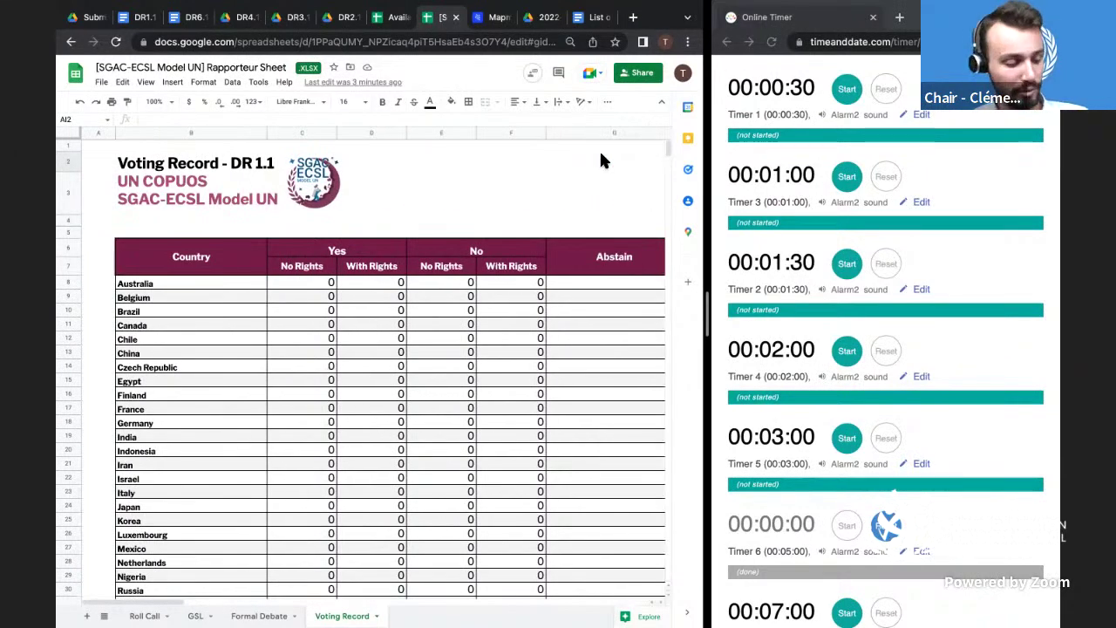
scroll(599, 159, "right", 15)
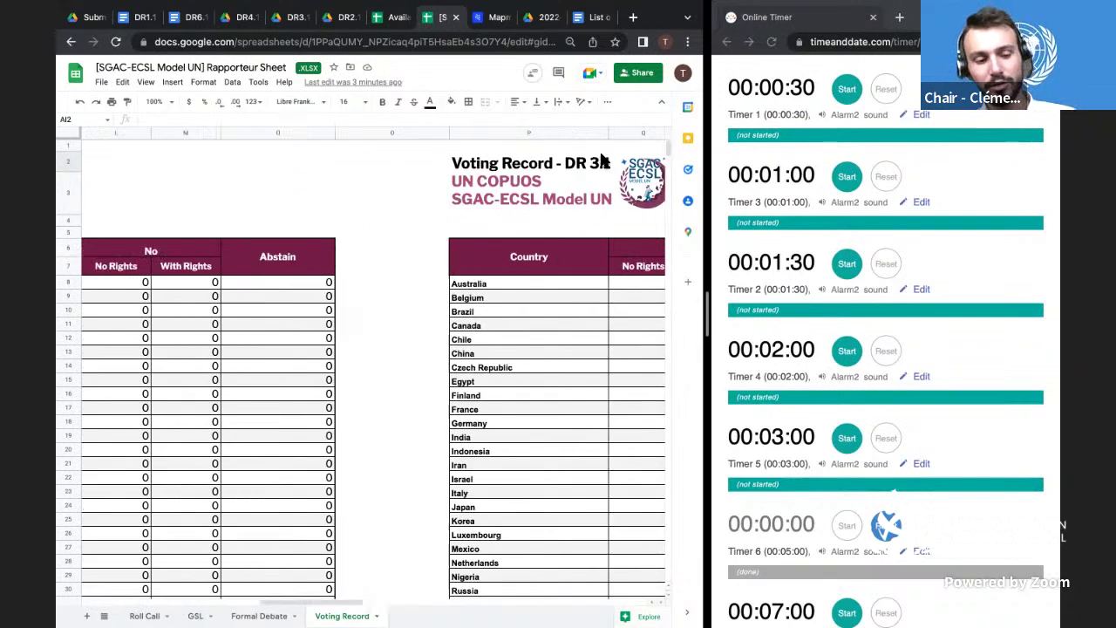
scroll(600, 153, "left", 15)
- Copy the DR 1.1 voting record table in B2:G40 and paste it below the original, starting at cell B45
left_click(170, 172)
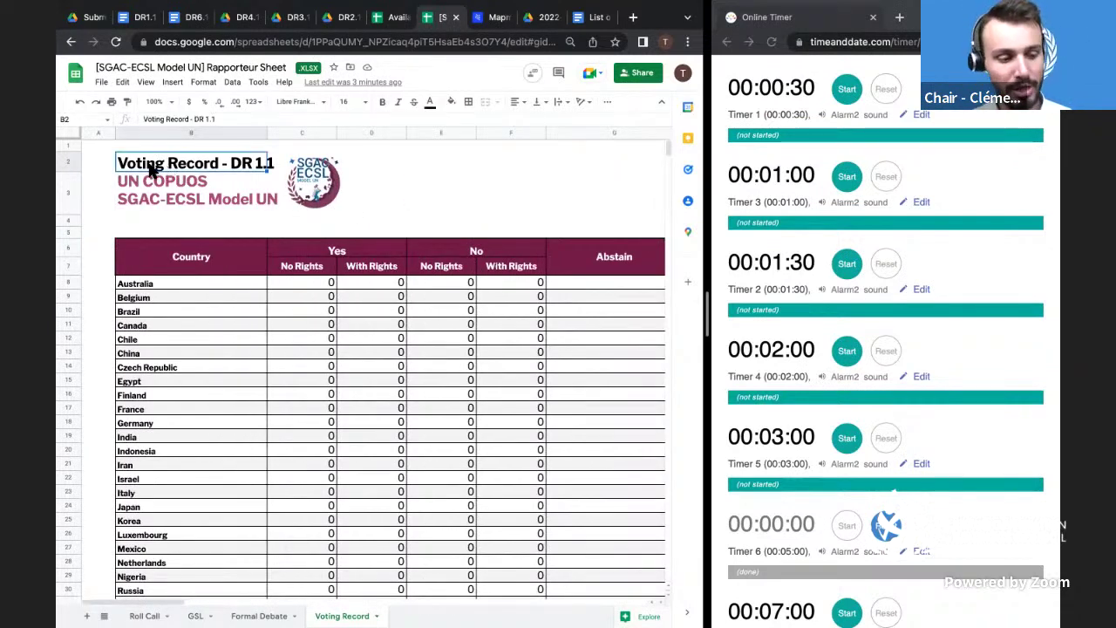
left_click_drag(143, 168, 645, 462)
scroll(627, 376, "down", 3)
scroll(628, 374, "down", 4)
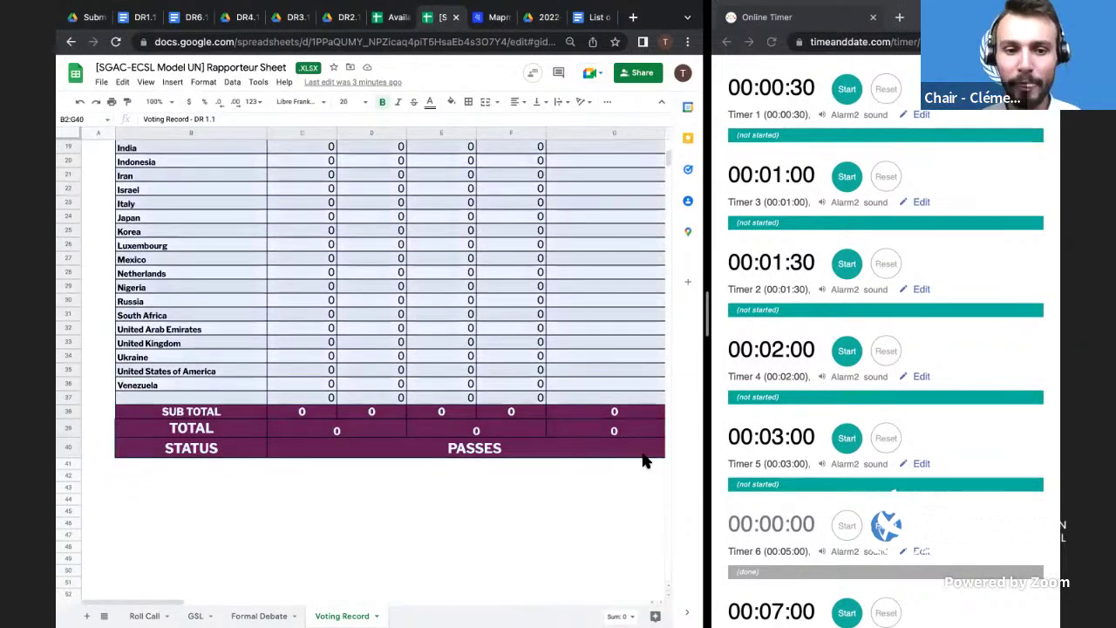
scroll(567, 484, "down", 4)
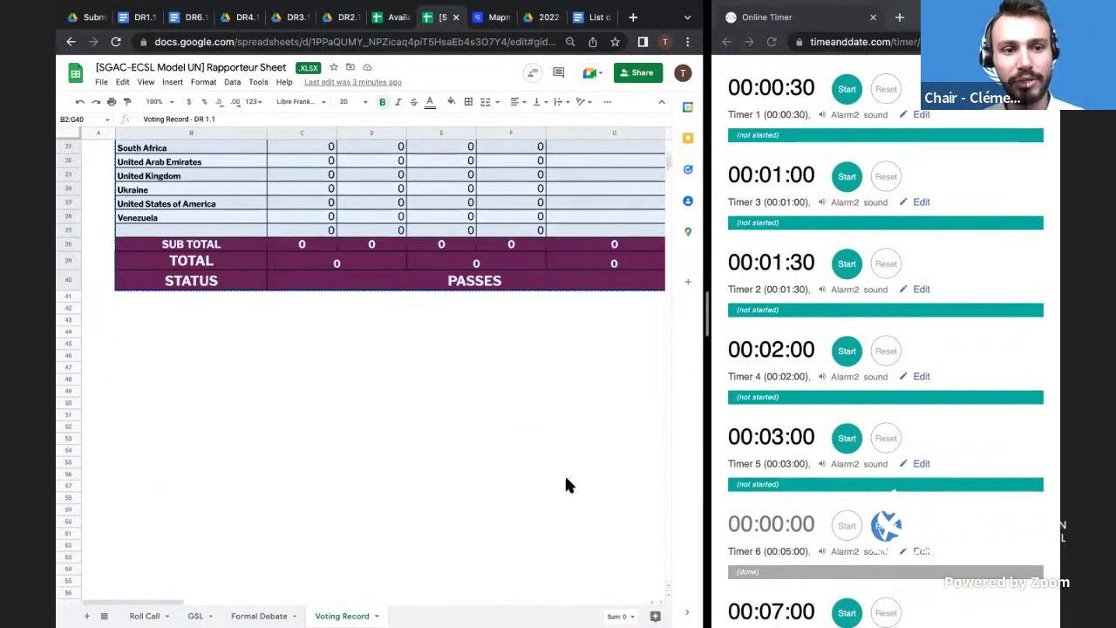
scroll(566, 485, "down", 3)
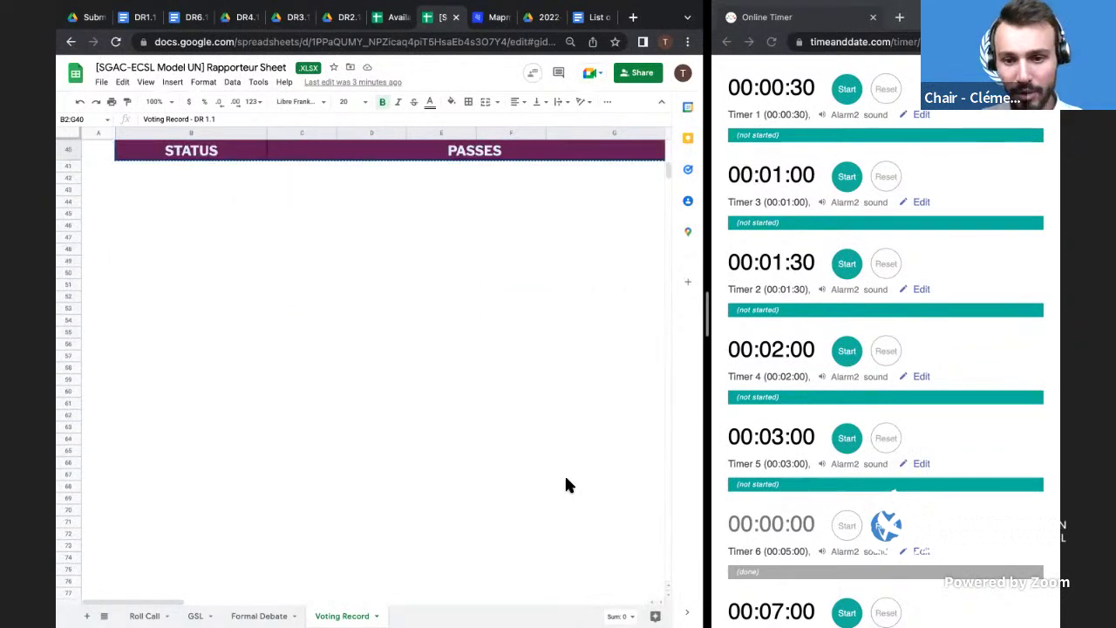
scroll(486, 464, "up", 1)
left_click(175, 331)
left_click(133, 249)
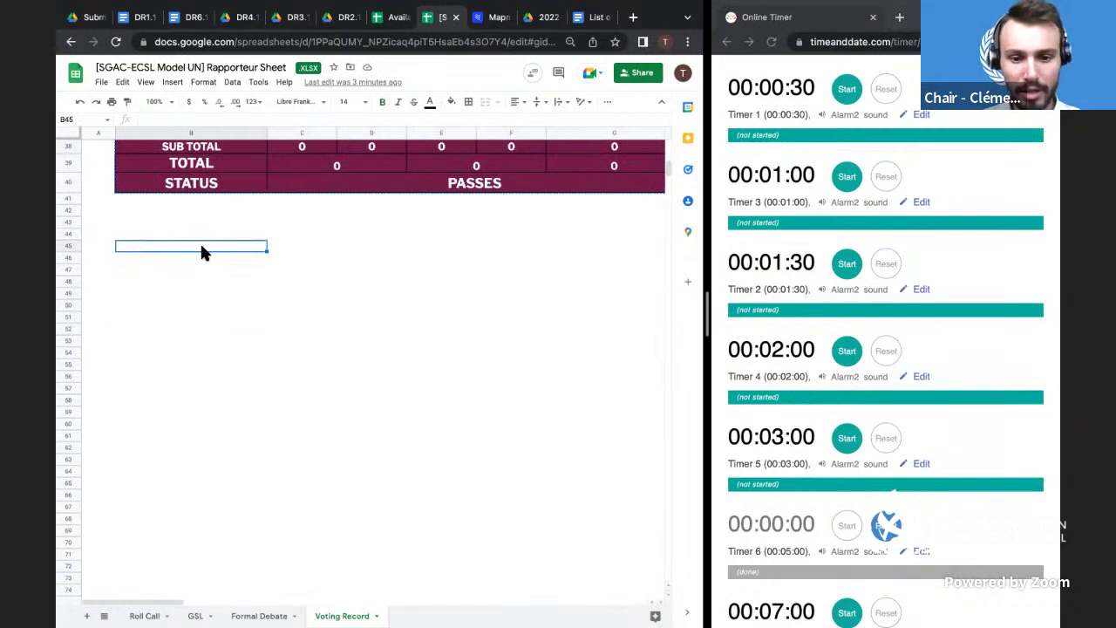
key("ctrl+v")
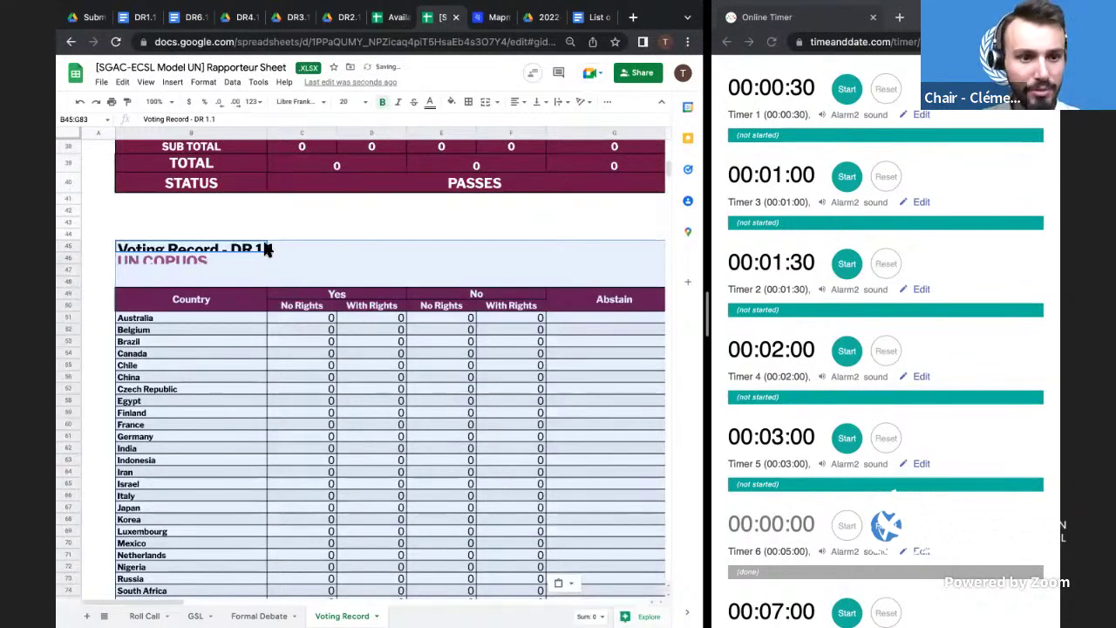
- Change the copied table's title in cell B45 to "Voting Record - DR 6.1"
double_click(264, 251)
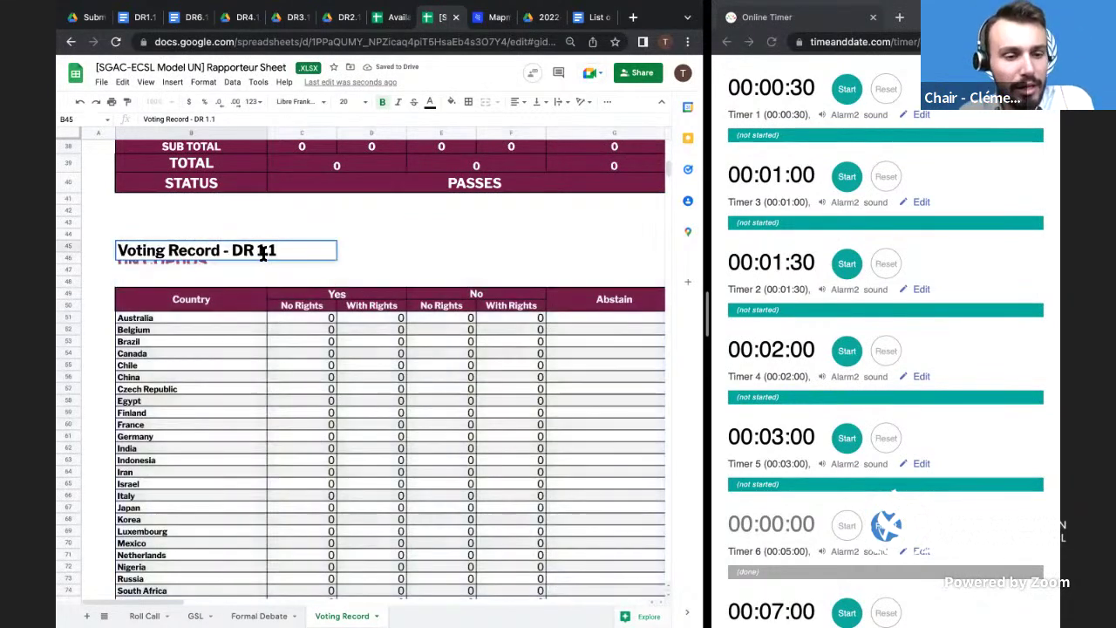
key("BackSpace")
type("6")
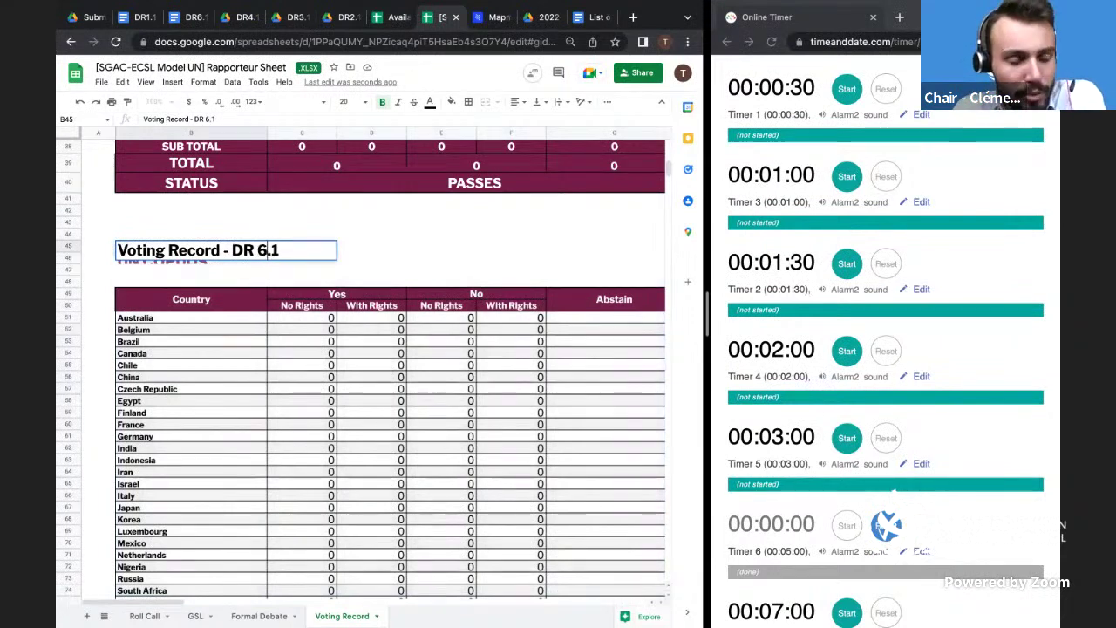
left_click(320, 293)
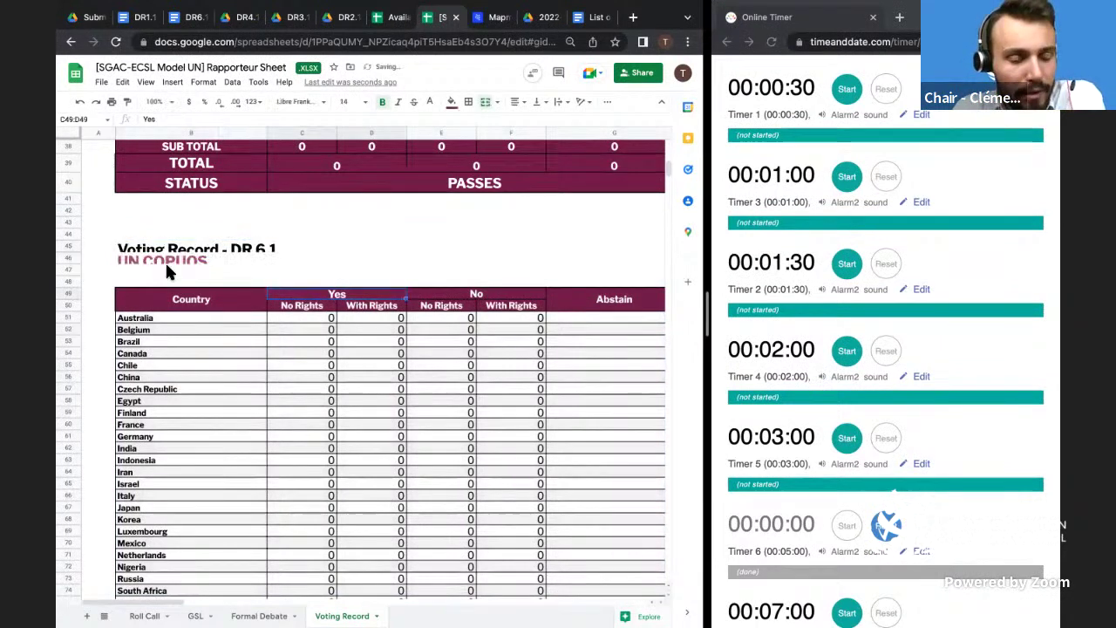
- Increase the height of row 46 until both subtitle lines of the DR 6.1 table fit, and select its title cell B45
left_click(77, 258)
left_click_drag(77, 261, 77, 280)
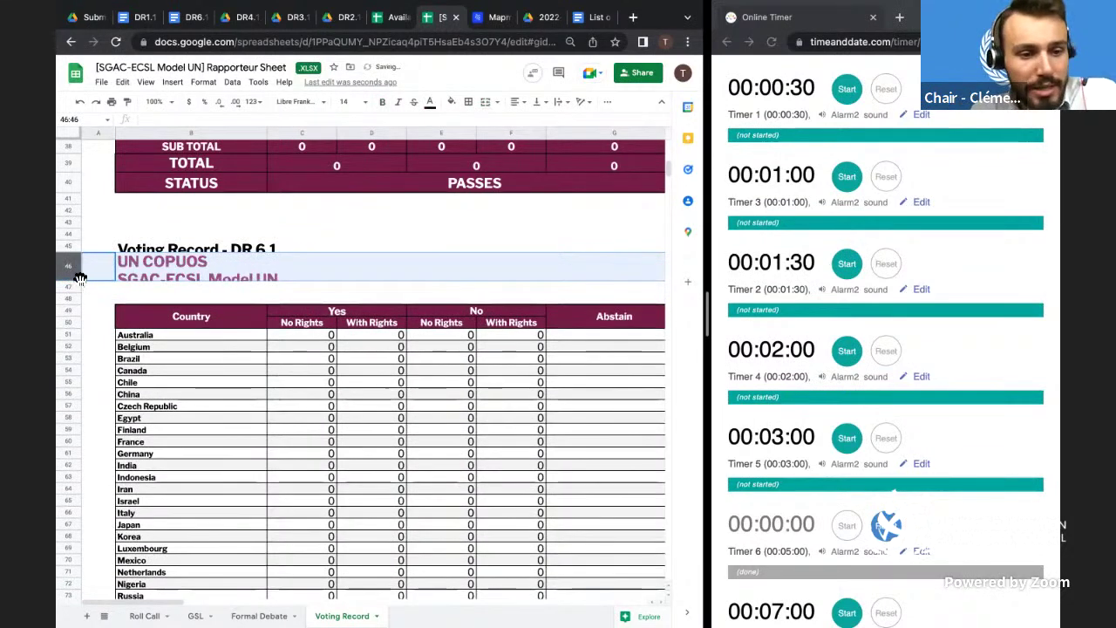
left_click_drag(78, 281, 77, 295)
left_click(172, 248)
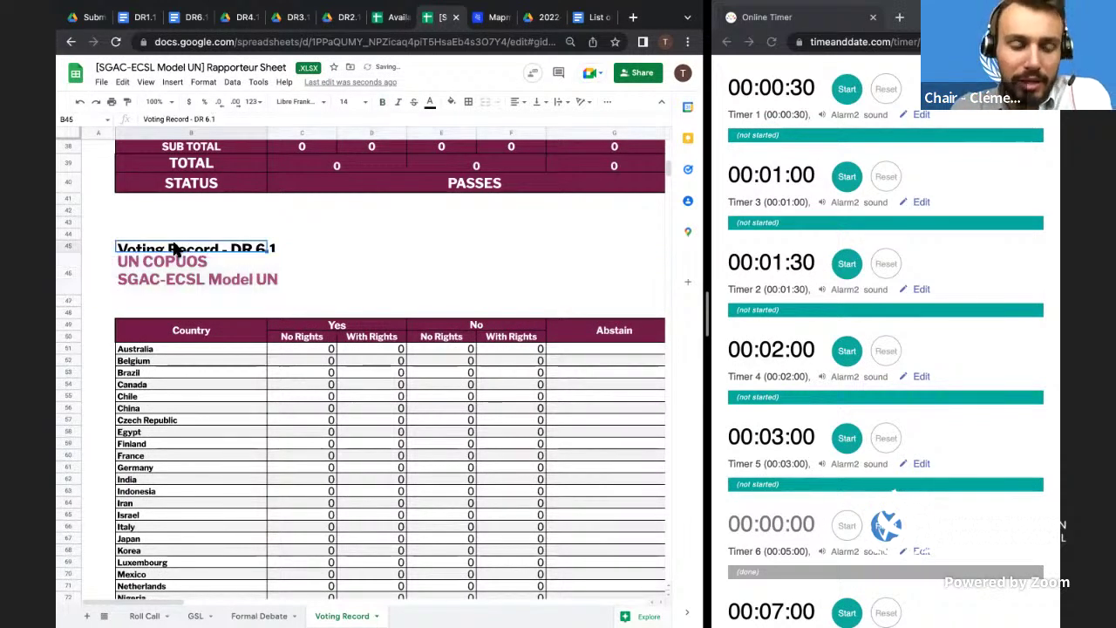
- Copy the topic text "Definition of what is harmful contamination" from the DR1.1 document
scroll(173, 249, "up", 5)
scroll(173, 245, "up", 5)
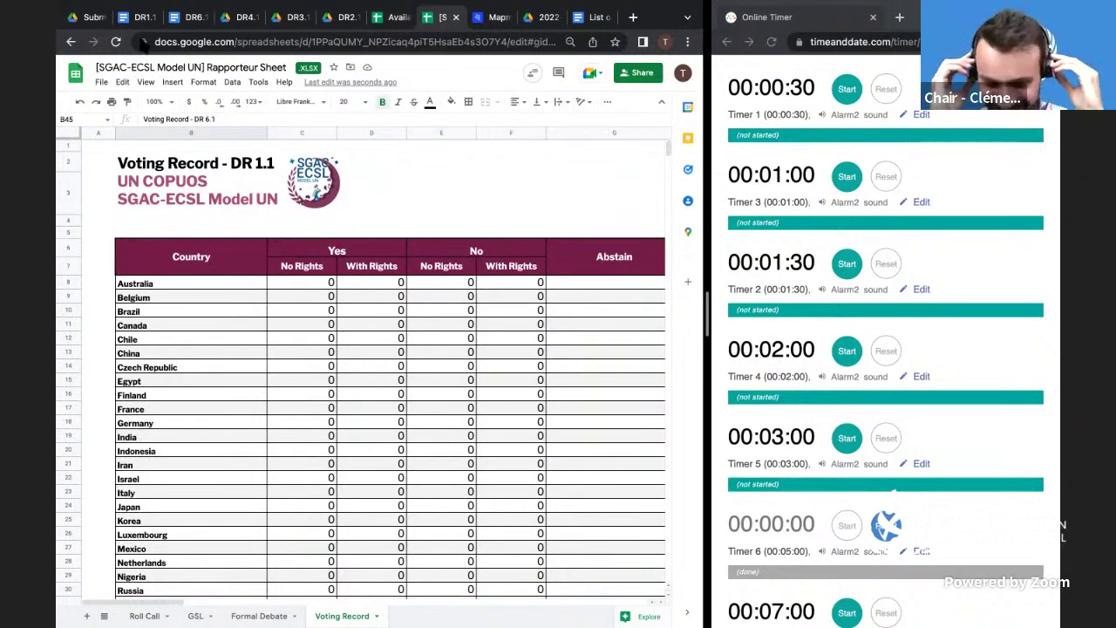
left_click(139, 16)
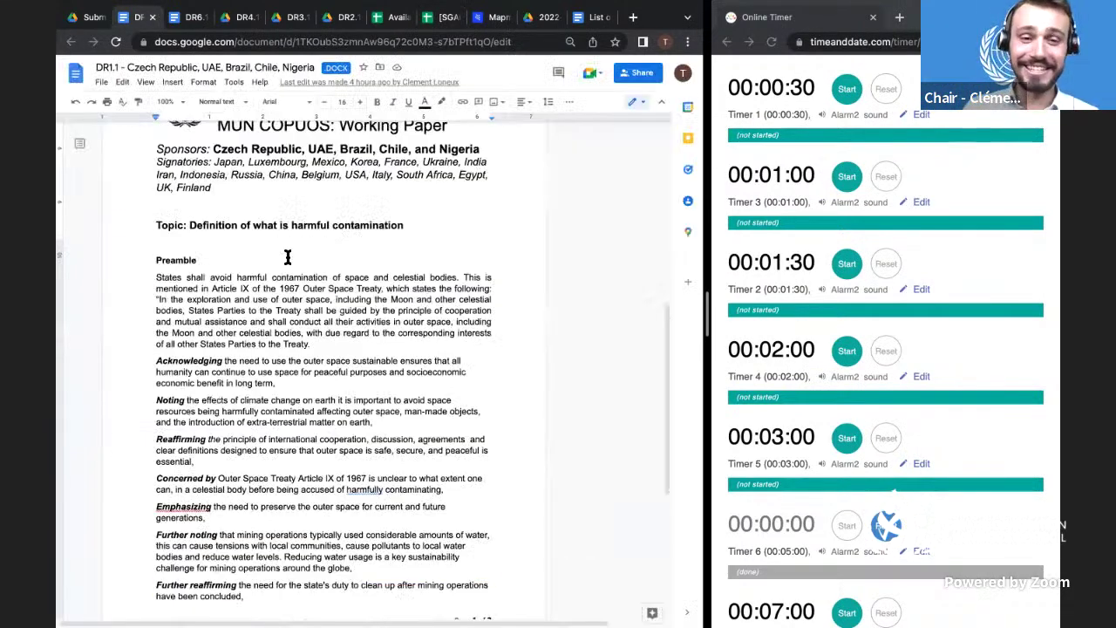
left_click(364, 220)
left_click(466, 219)
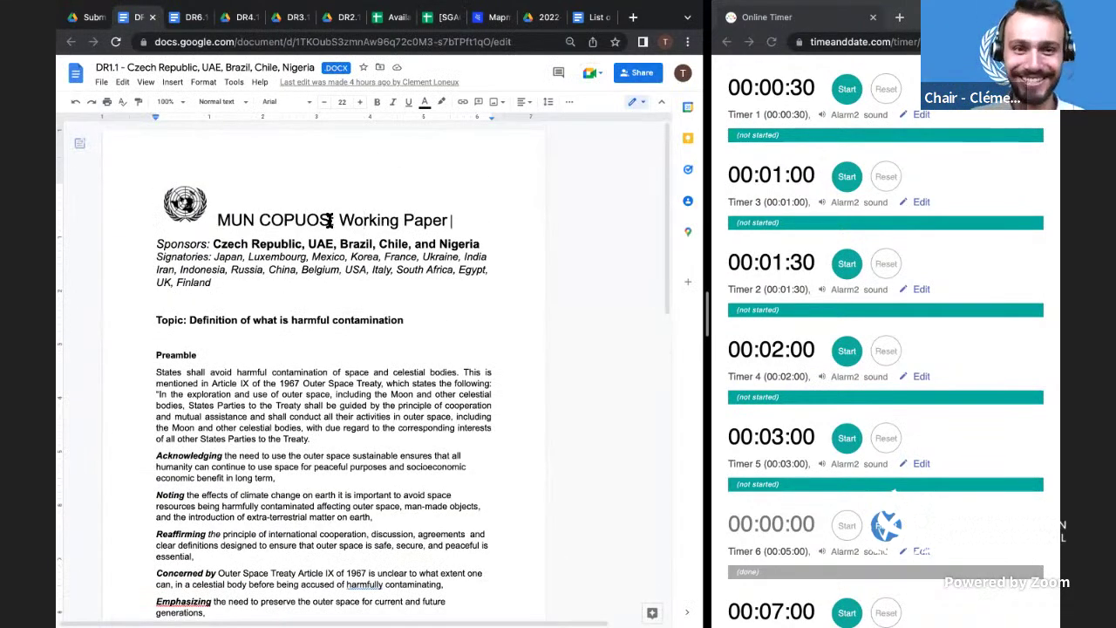
triple_click(191, 225)
left_click(329, 307)
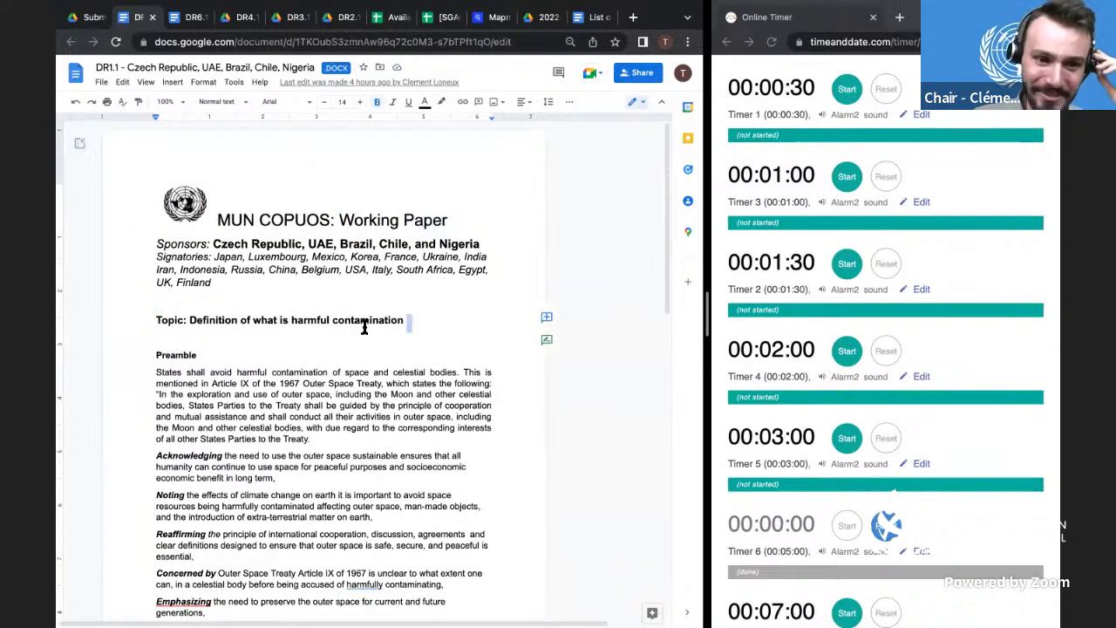
left_click_drag(407, 321, 184, 320)
key("ctrl+c")
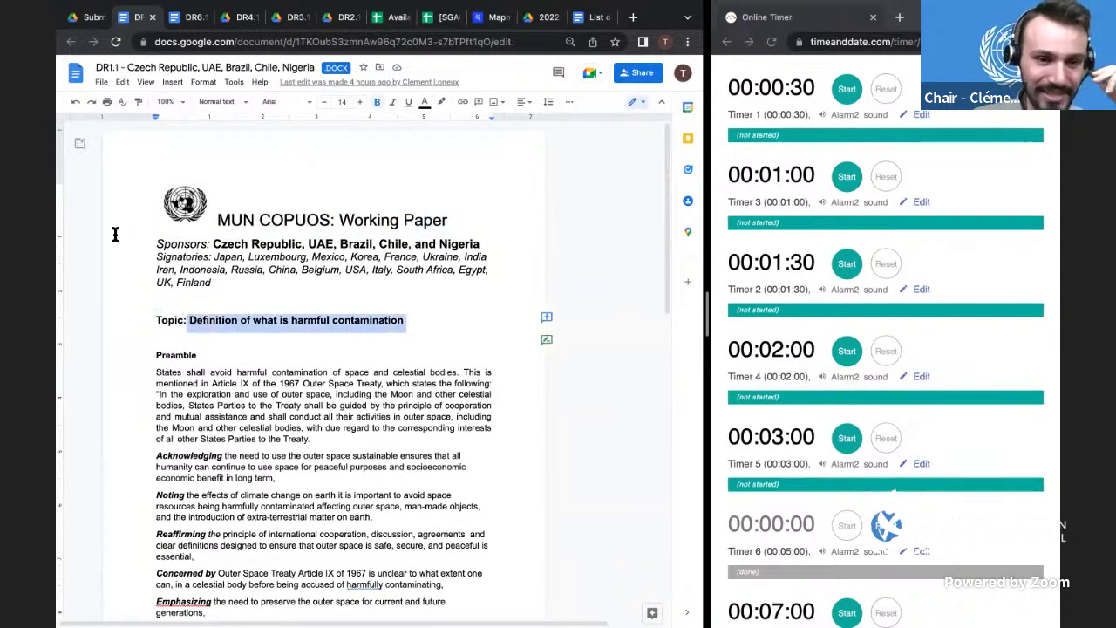
- Paste the copied topic into cell E2 of the Voting Record sheet, beside the DR 1.1 title
left_click(445, 17)
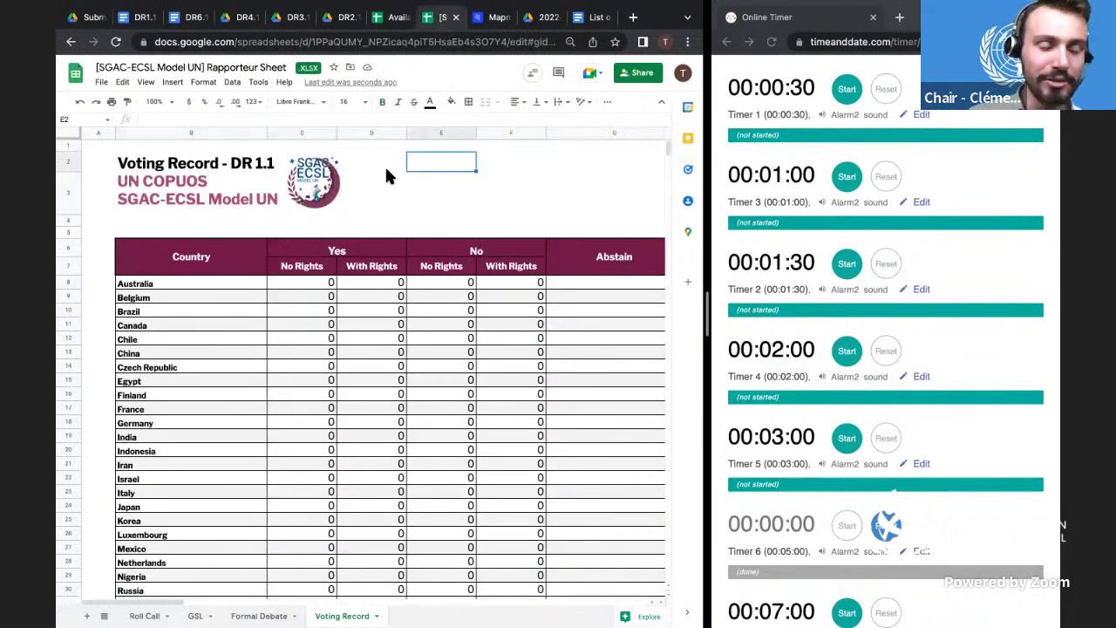
key("ctrl+v")
key("Return")
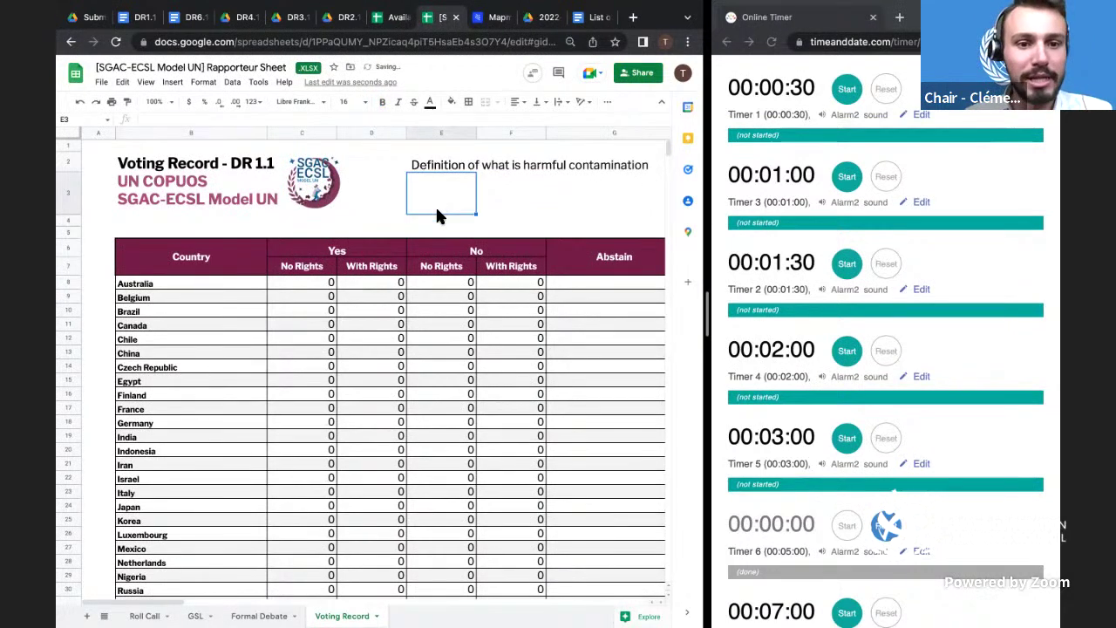
left_click(442, 296)
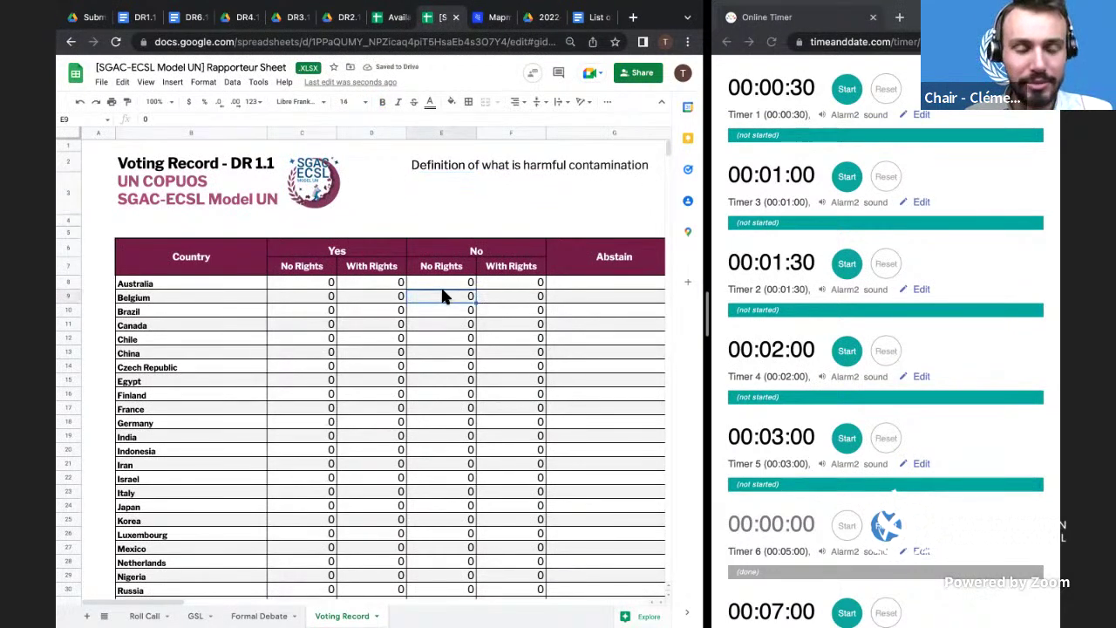
scroll(439, 247, "down", 1)
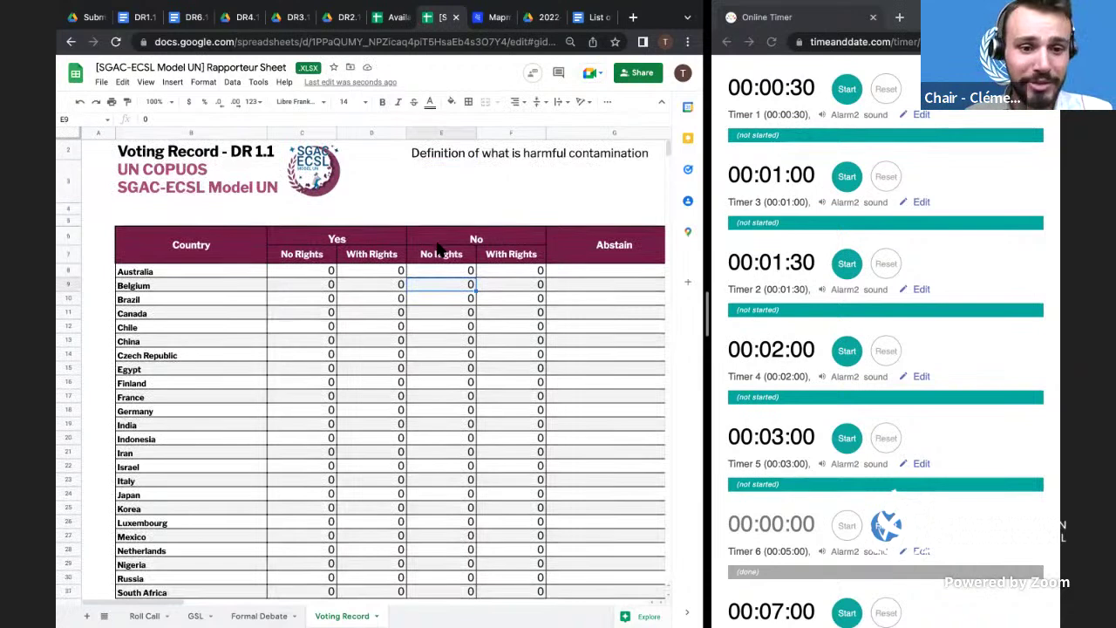
left_click(432, 156)
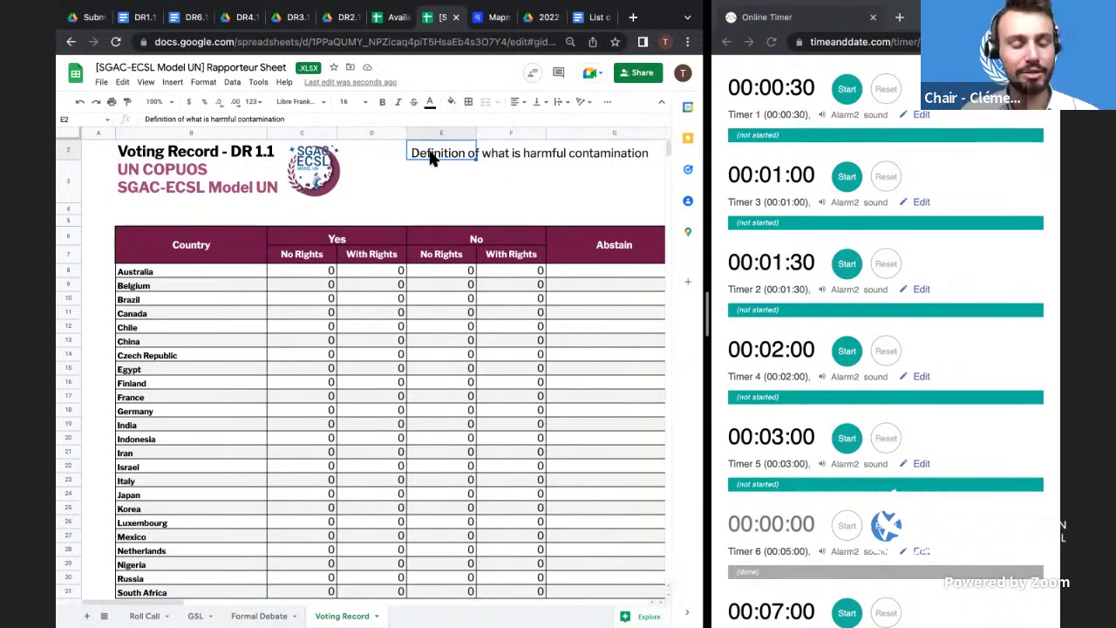
left_click(430, 178)
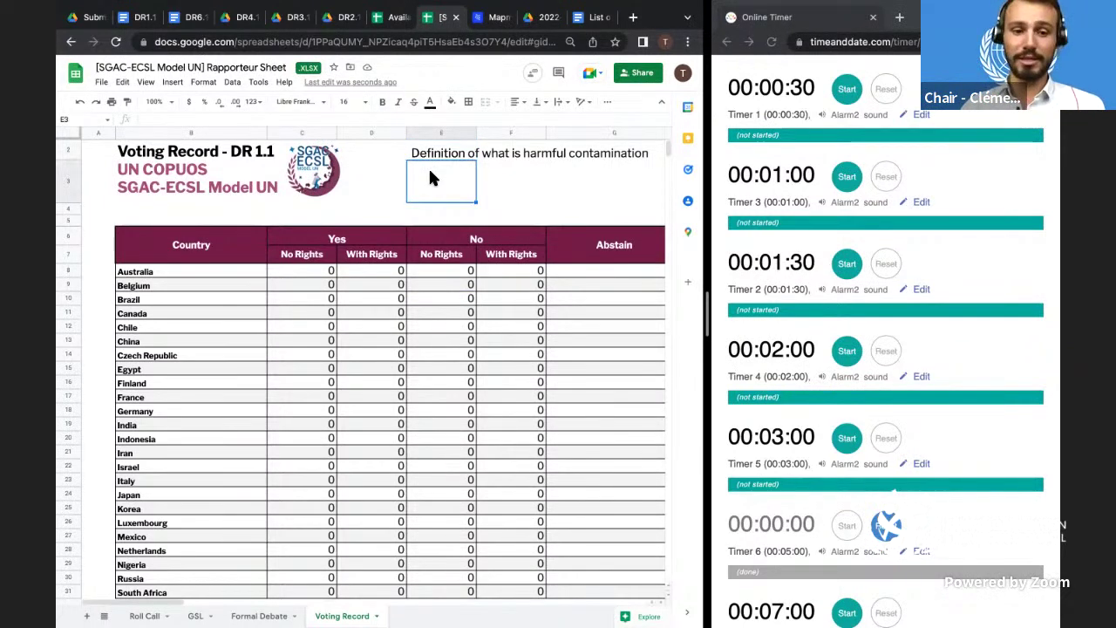
scroll(430, 178, "up", 1)
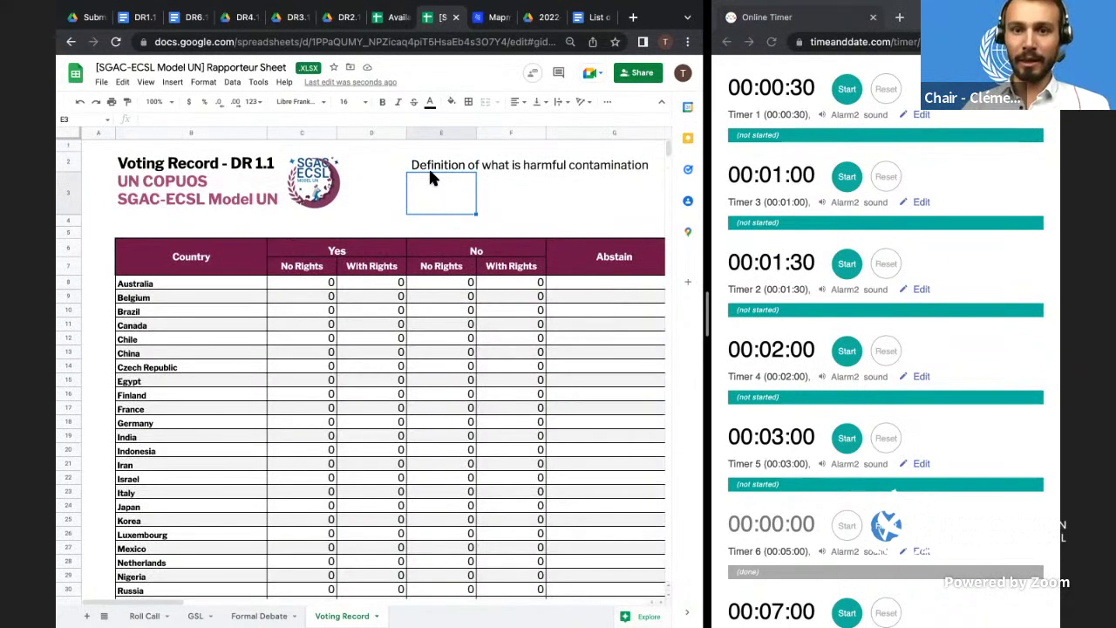
- Record a 1 under Yes, No Rights for Australia, Belgium and Brazil in the DR 1.1 voting table
scroll(429, 175, "right", 2)
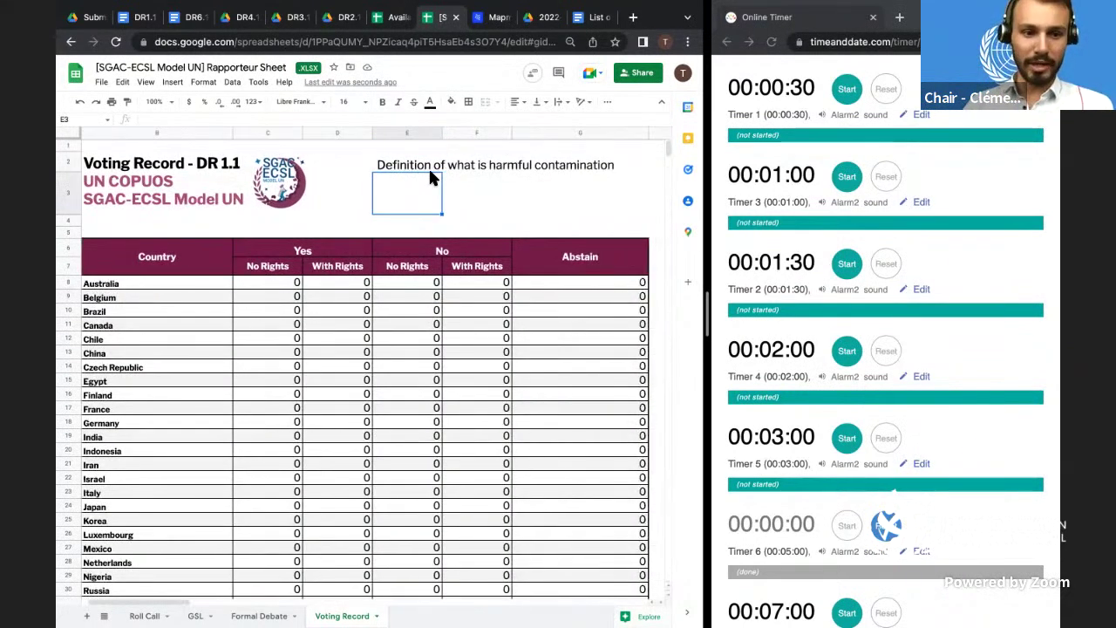
left_click(430, 222)
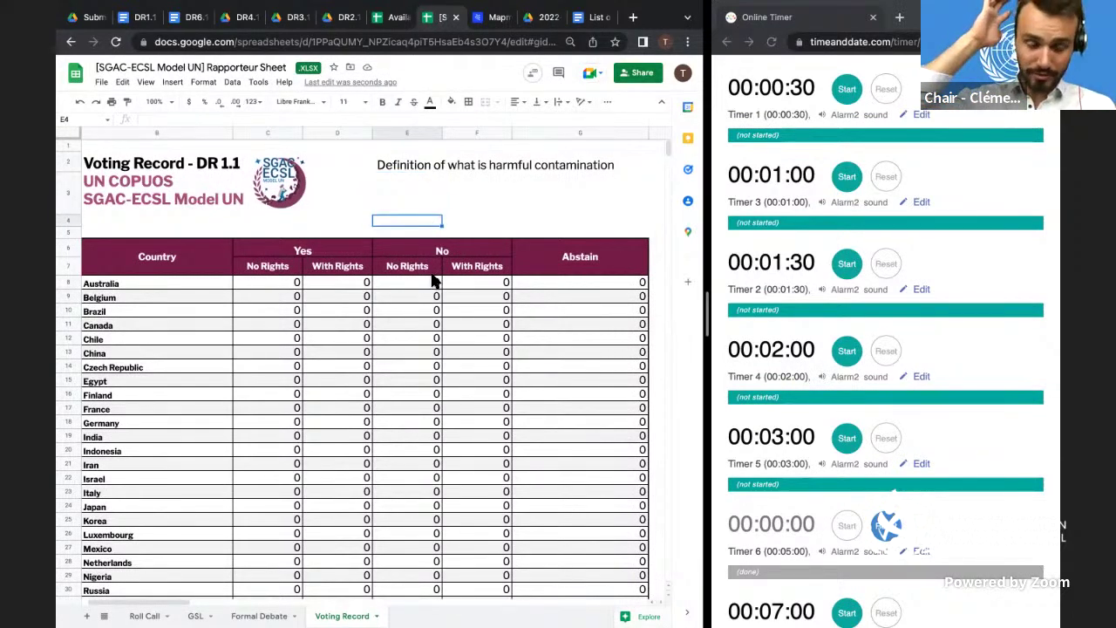
scroll(436, 292, "down", 3)
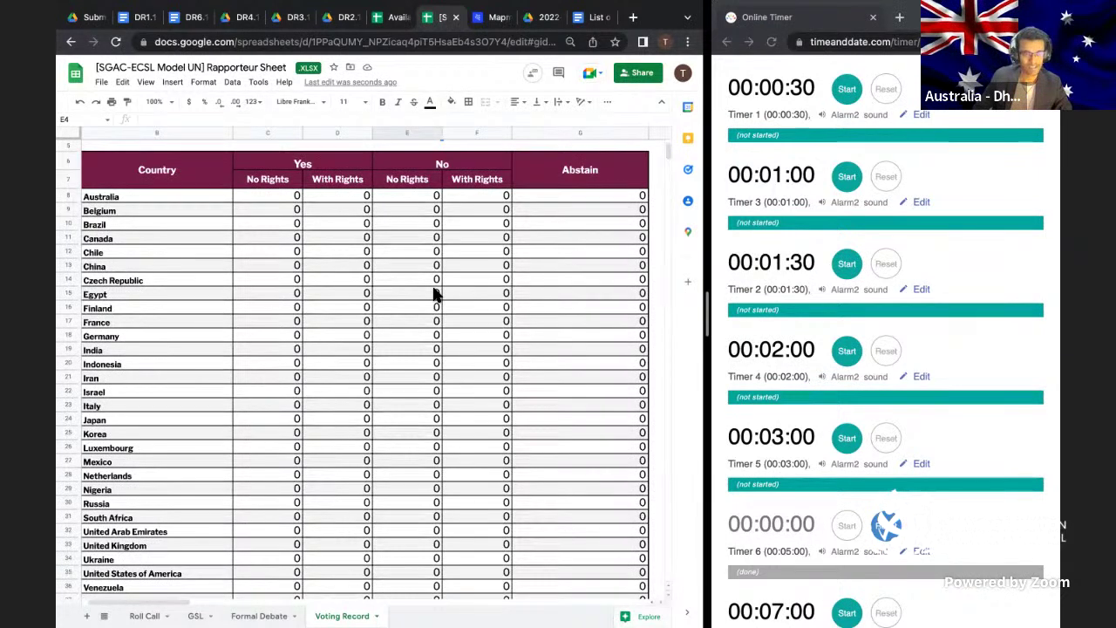
left_click(278, 195)
type("1")
key("Return")
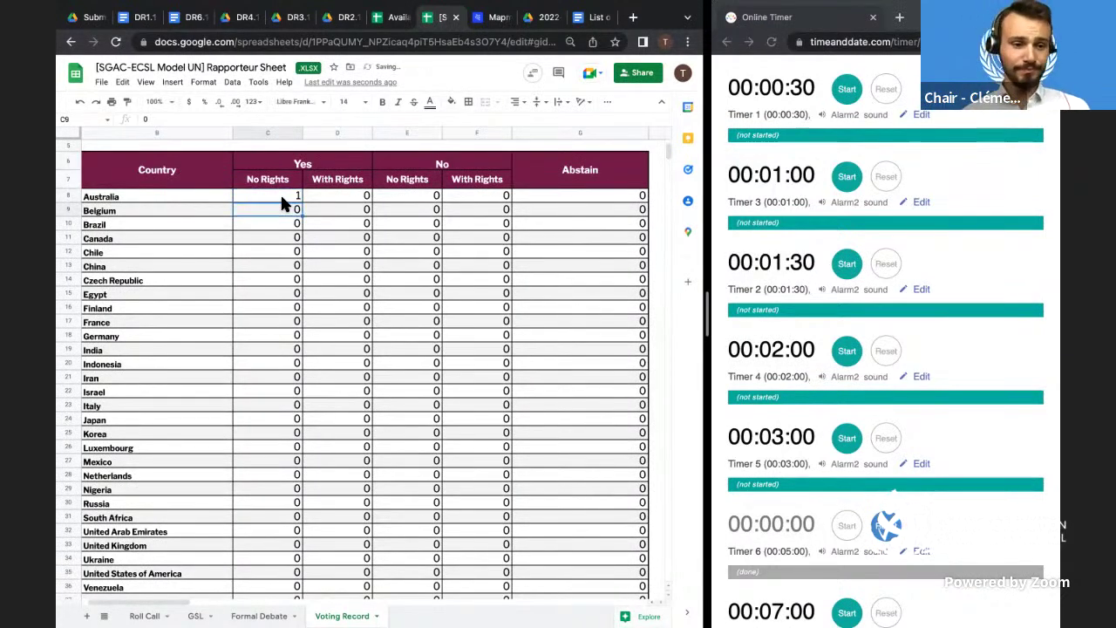
type("1")
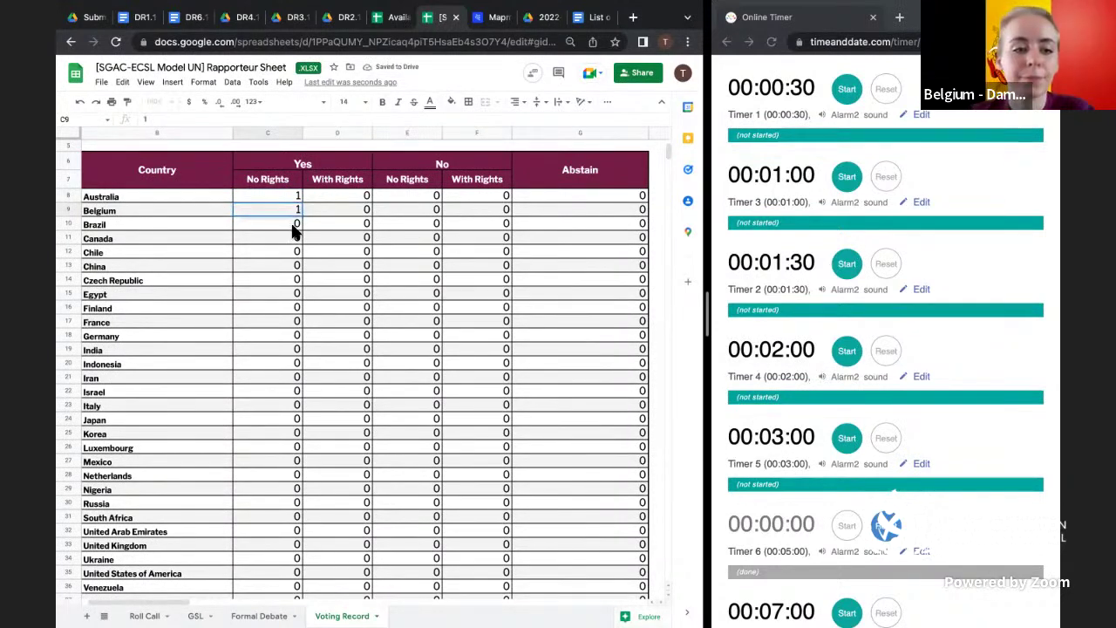
key("Return")
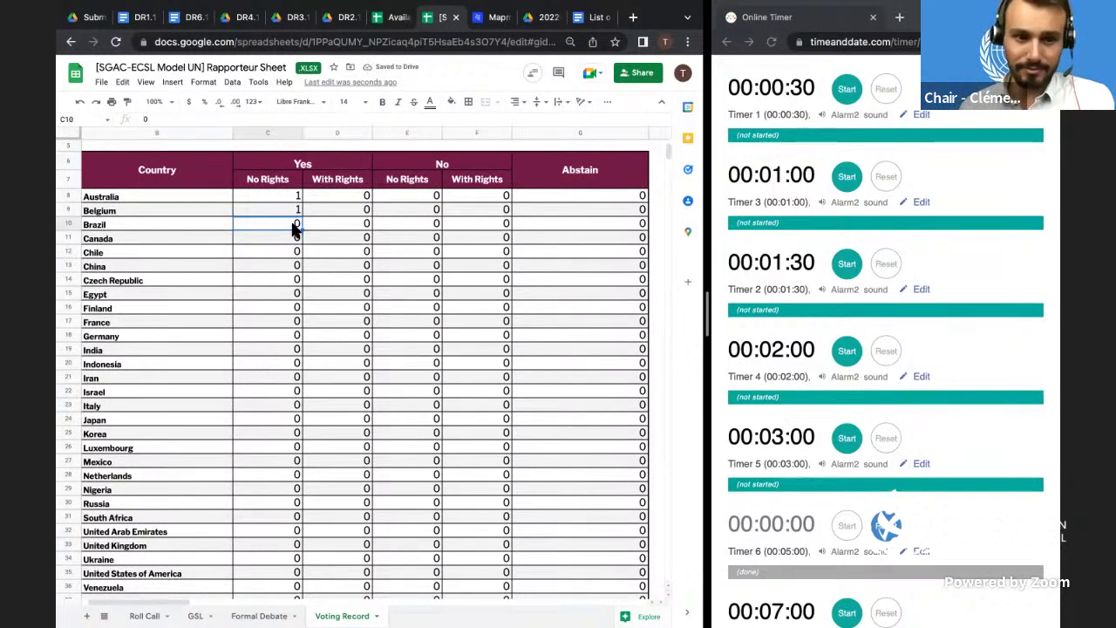
type("1")
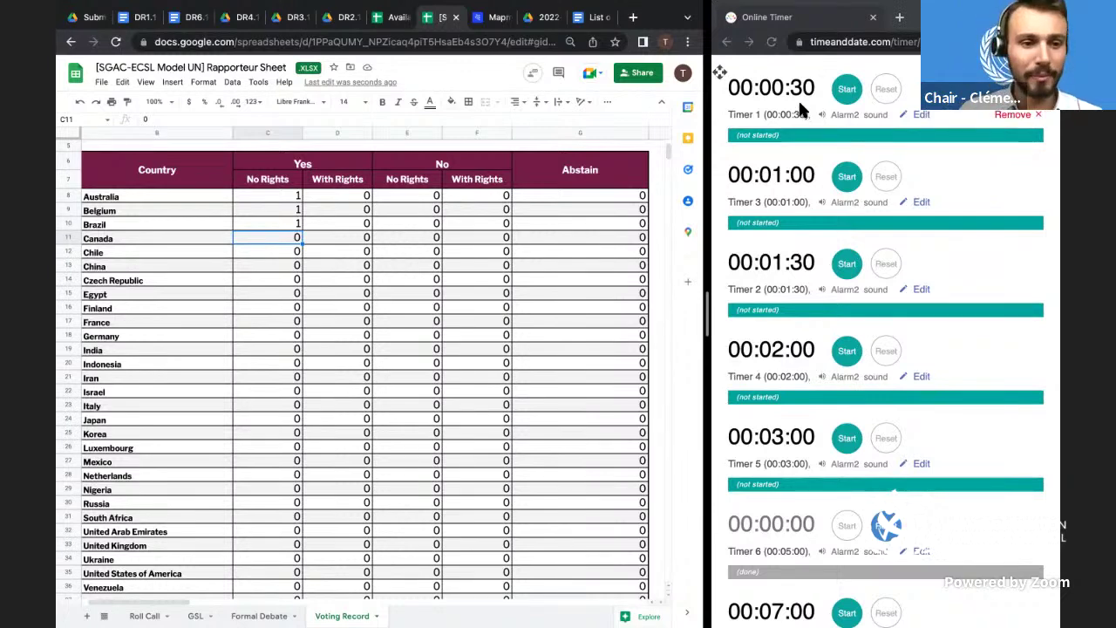
- Skip Canada and enter 1 under Yes, No Rights for Chile, China and the Czech Republic
left_click(282, 250)
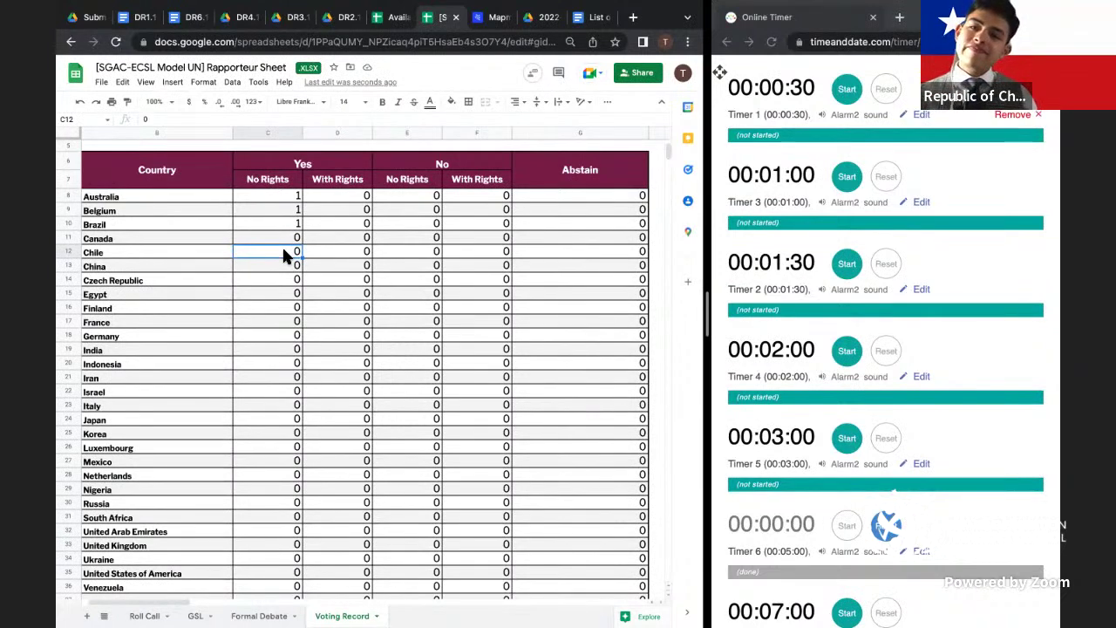
type("1")
left_click(281, 265)
type("1")
left_click(282, 277)
scroll(282, 274, "down", 2)
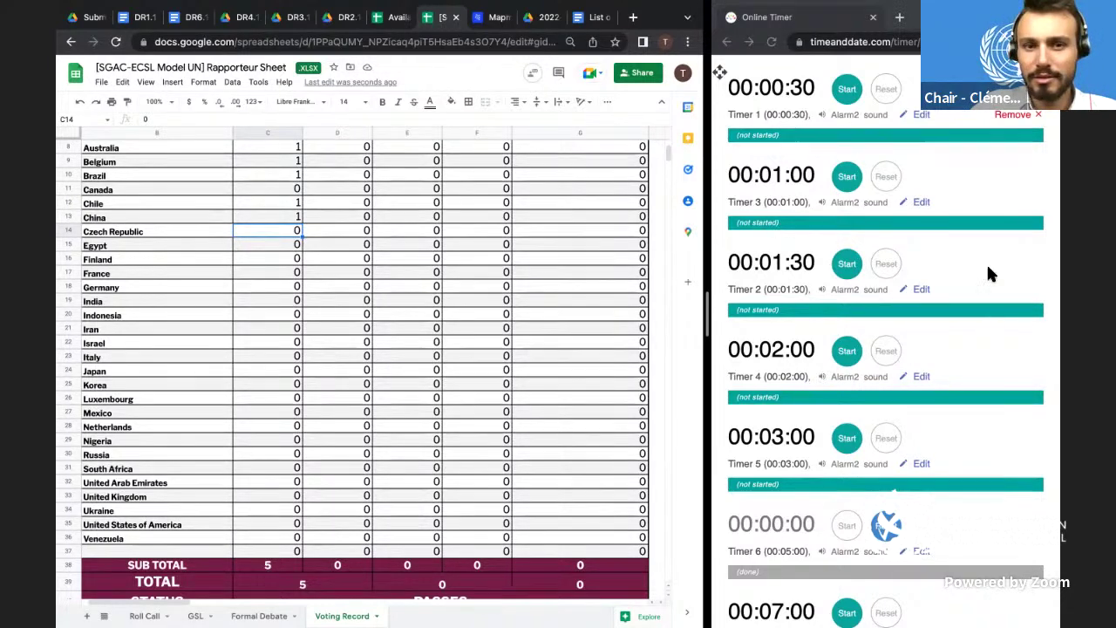
type("1")
key("Return")
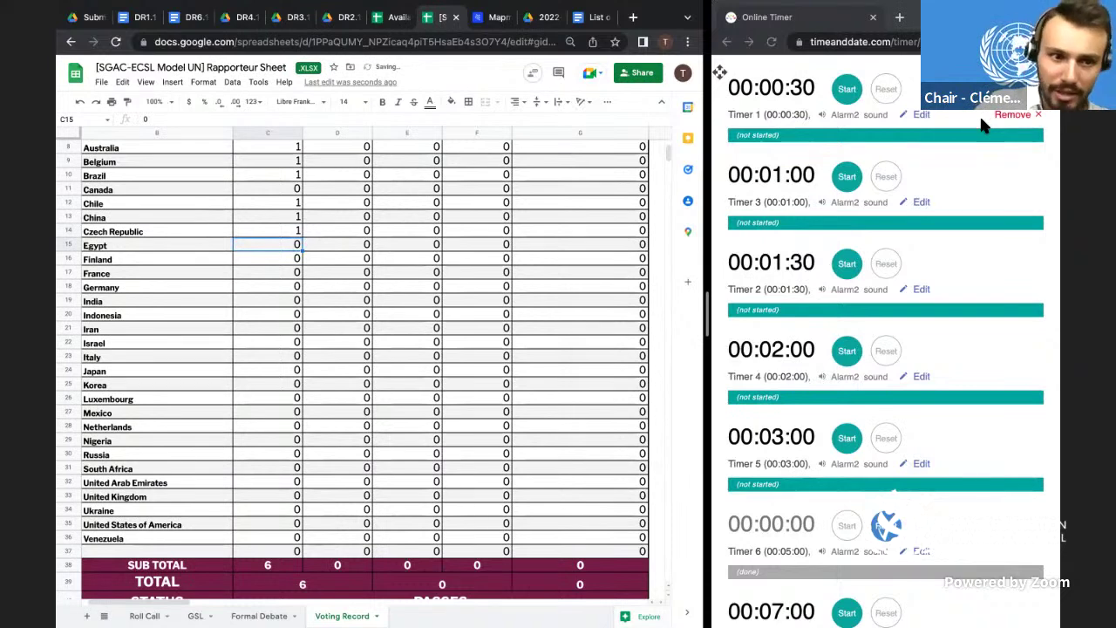
- Skip Egypt and enter 1 under Yes, No Rights for Finland, France and Germany
left_click(266, 259)
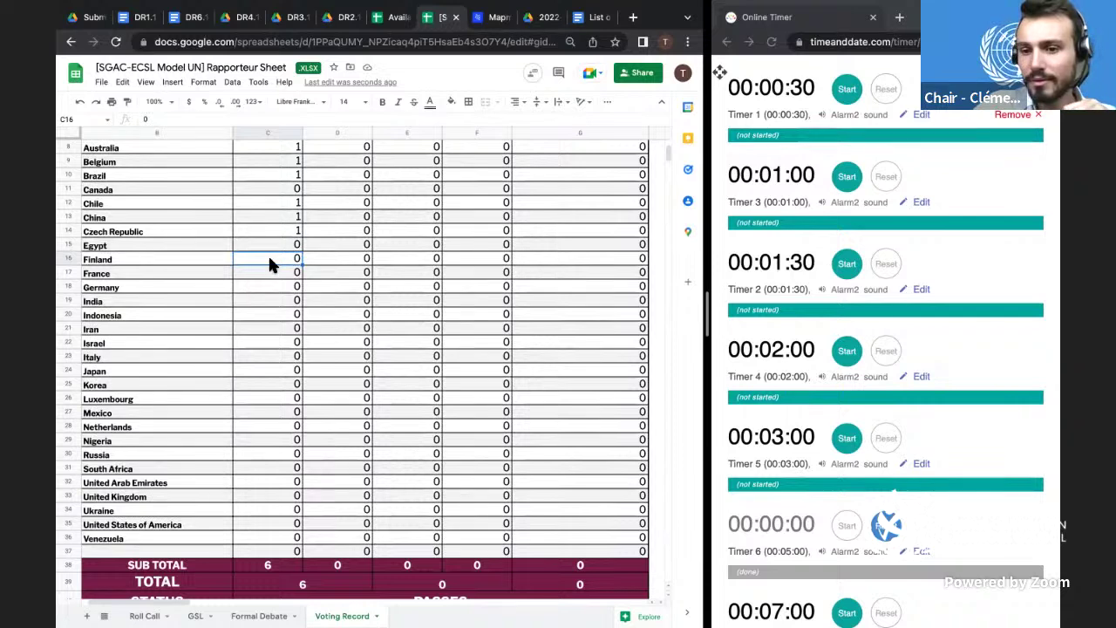
type("1")
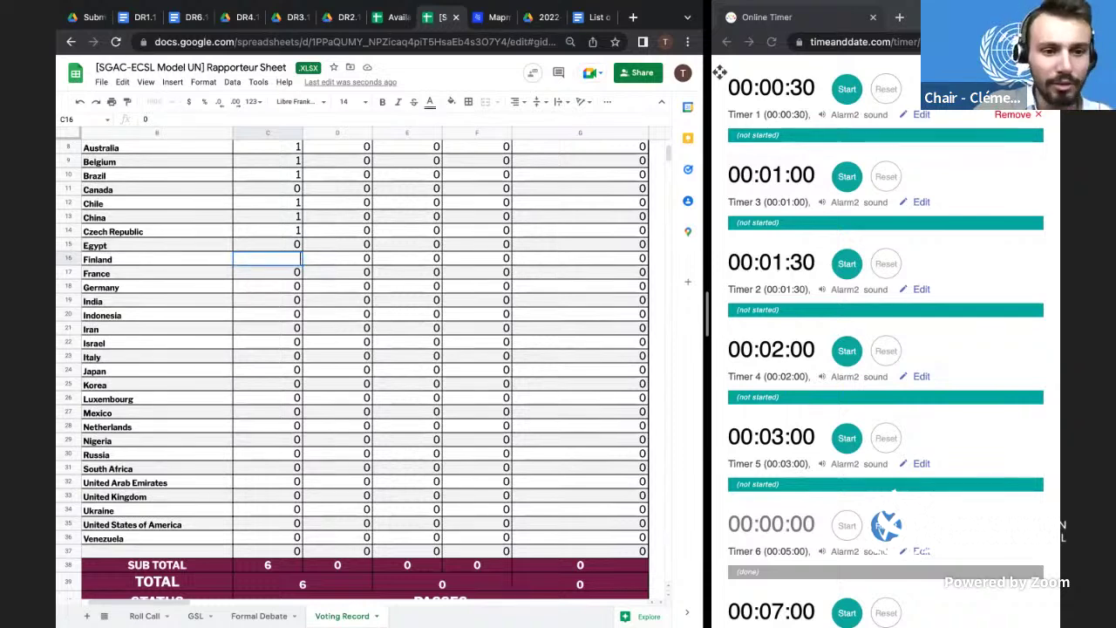
key("Return")
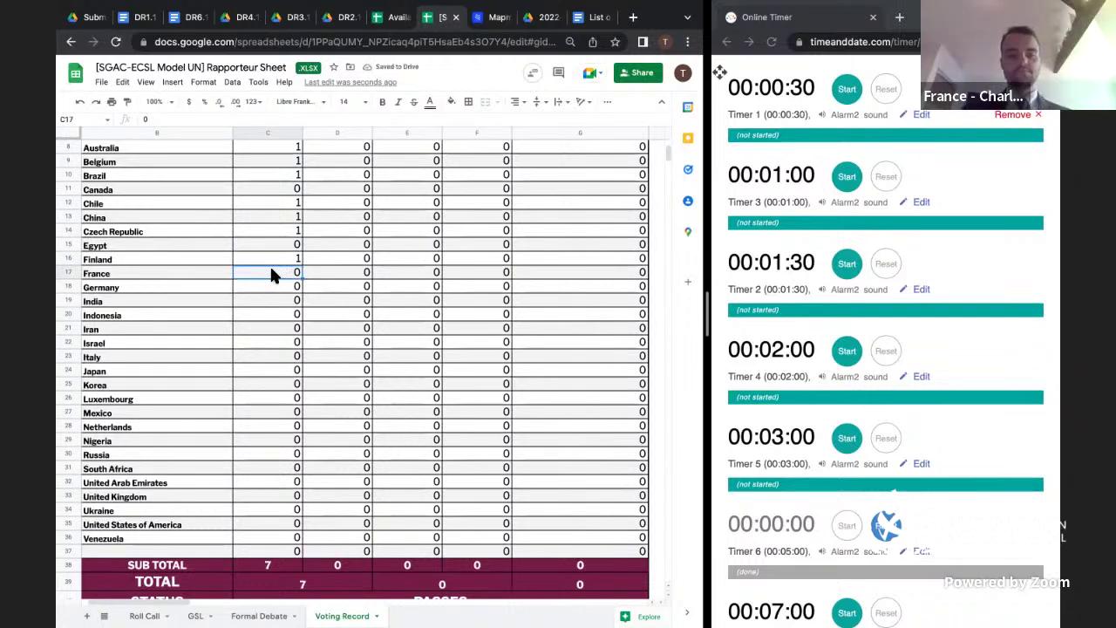
type("1")
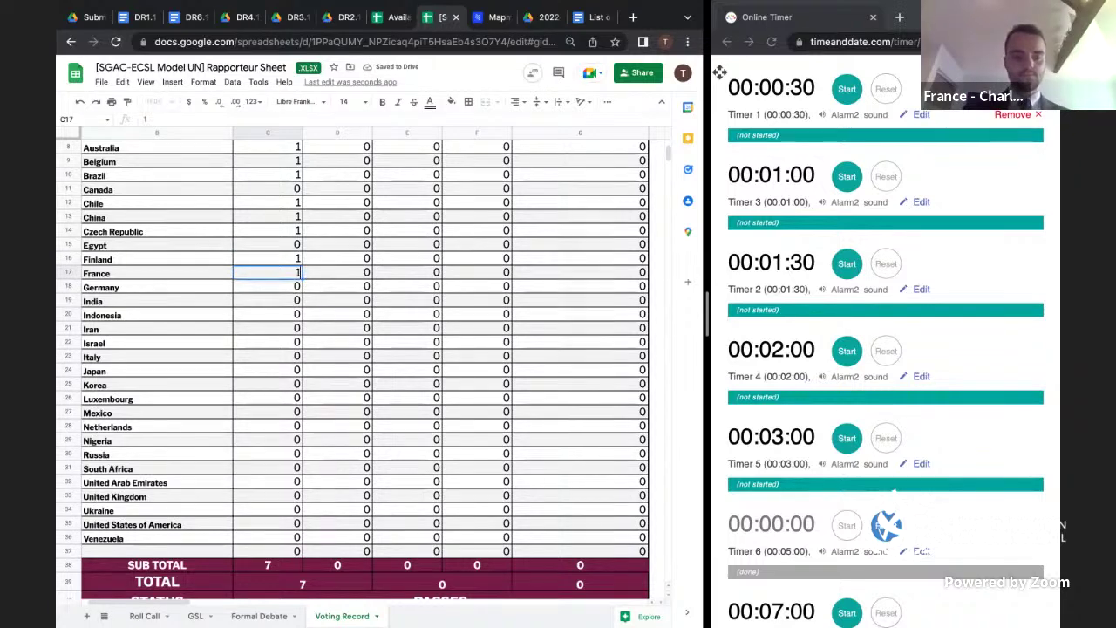
key("Return")
type("1")
key("Return")
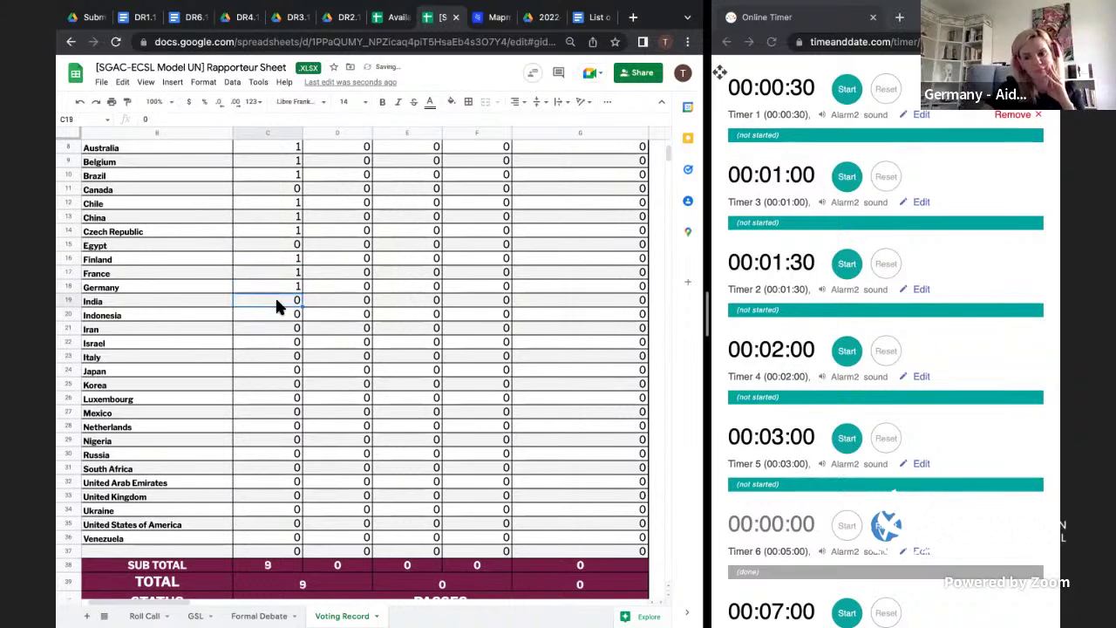
- Enter 1 under Yes, No Rights for India, Indonesia and Iran in the DR 1.1 table
type("1")
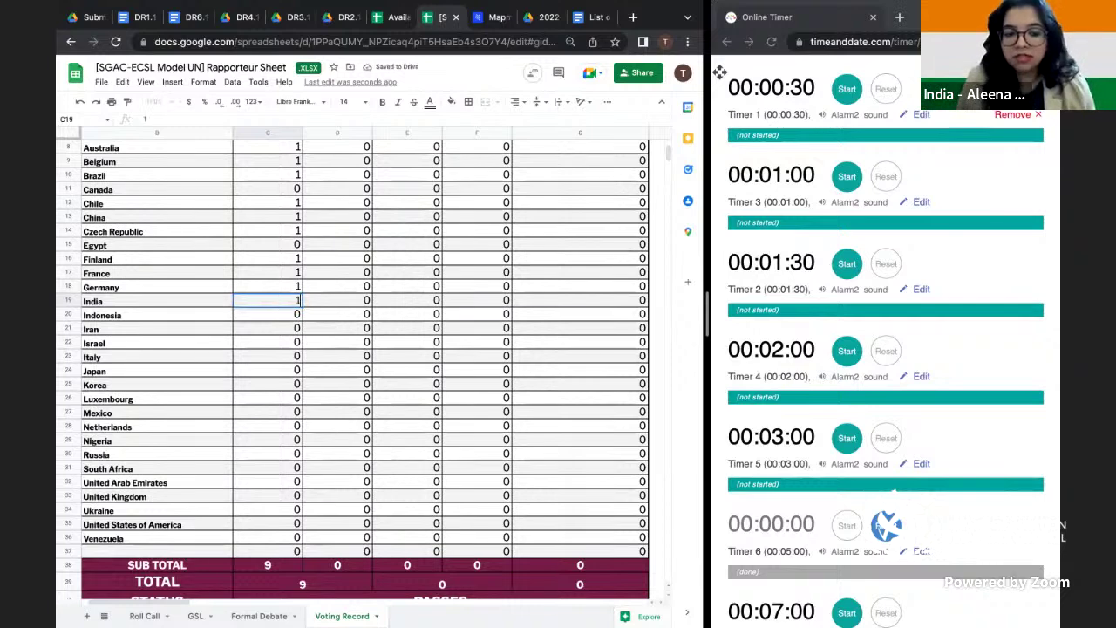
key("Return")
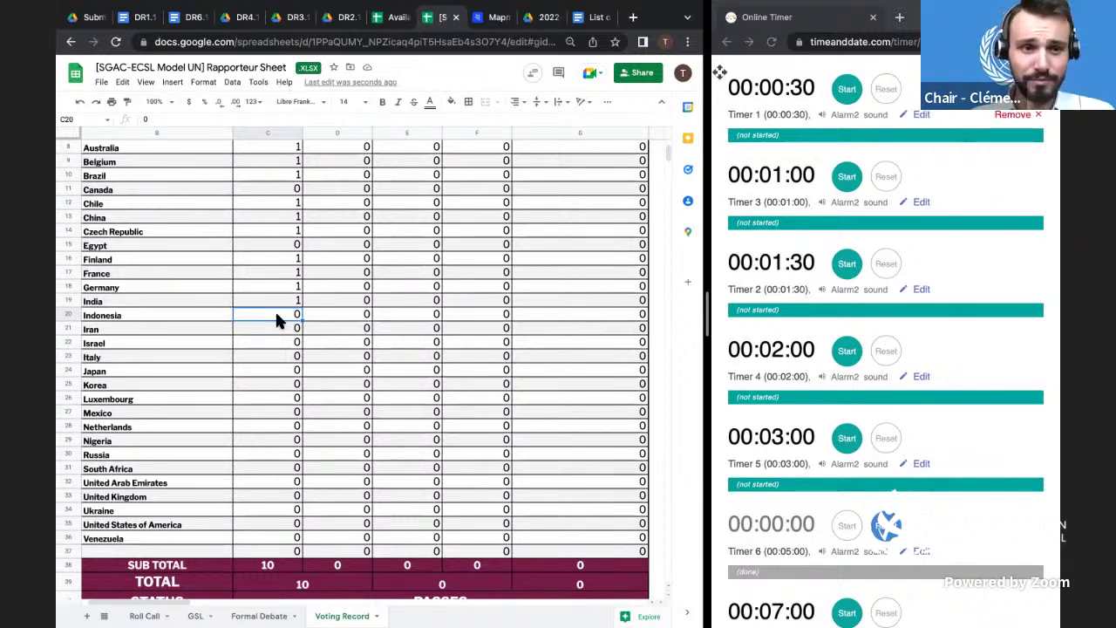
type("1")
key("Return")
type("1")
key("Return")
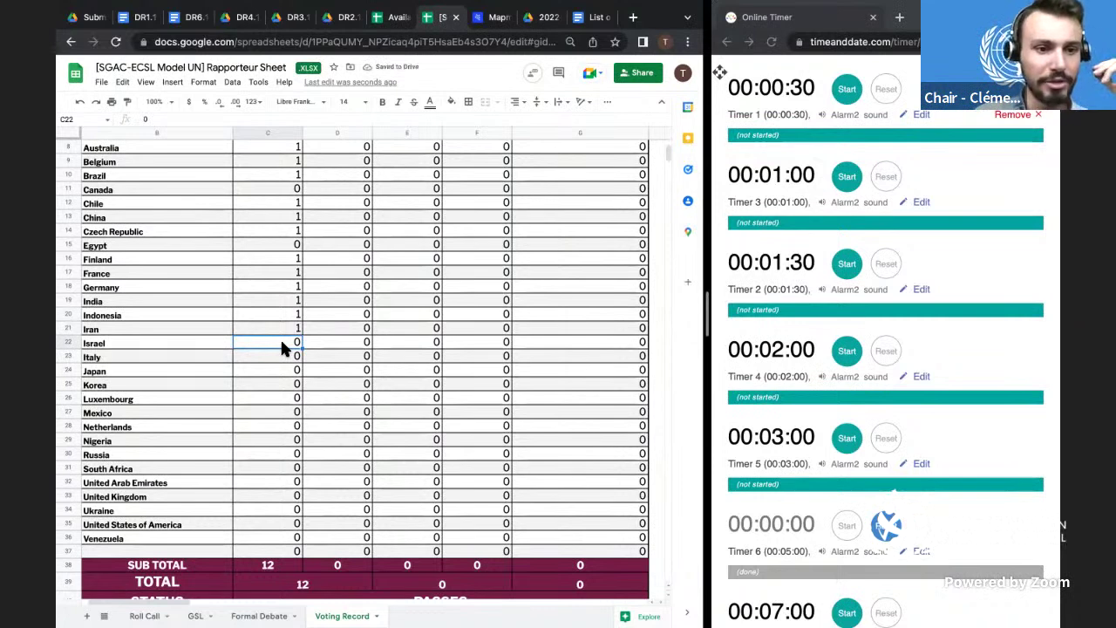
- Skip Israel and enter 1 under Yes, No Rights for Italy and Japan in the DR 1.1 table
scroll(282, 343, "down", 1)
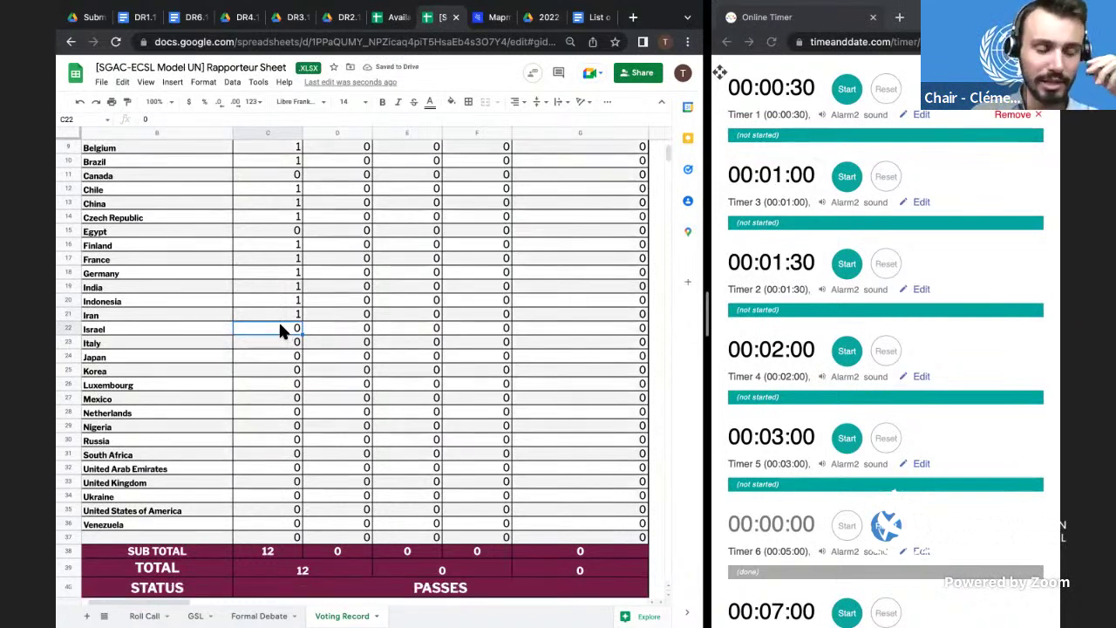
left_click(280, 342)
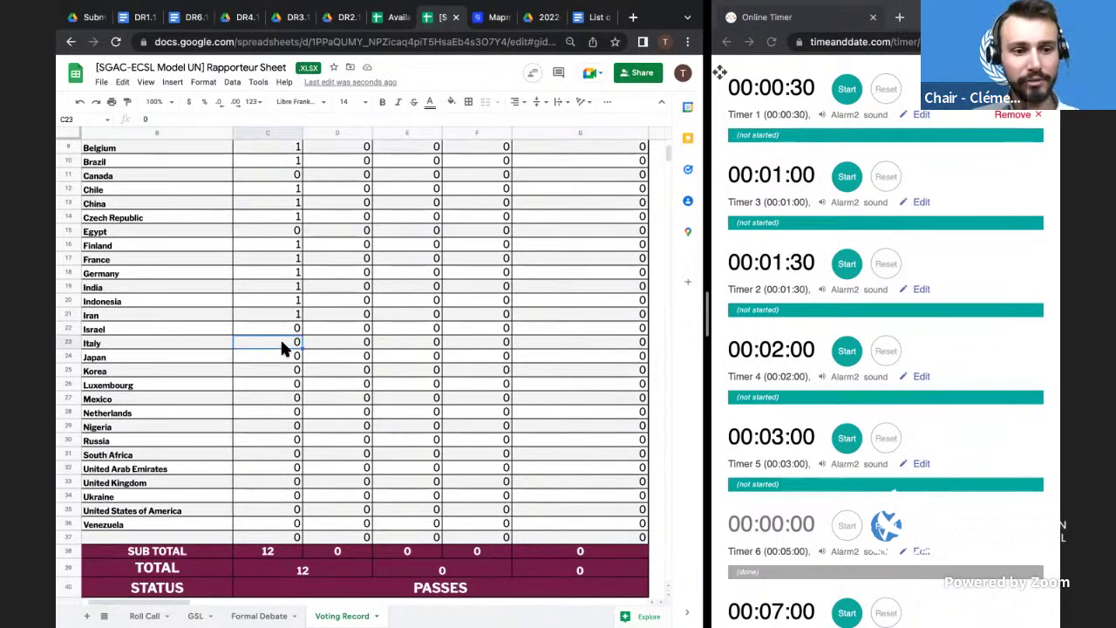
double_click(281, 344)
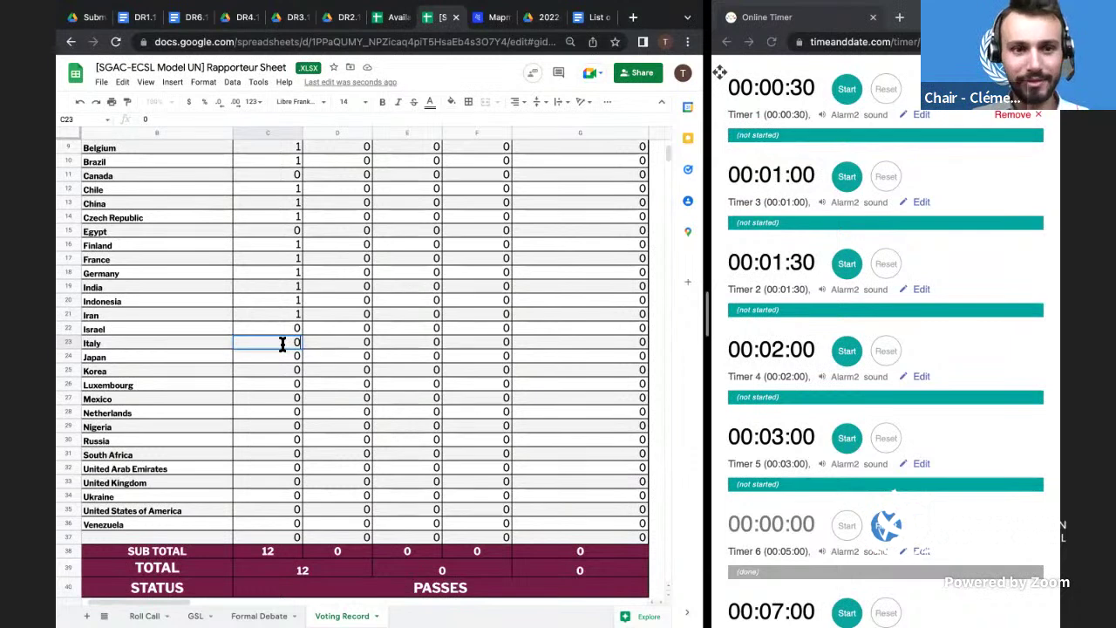
type("1")
key("Return")
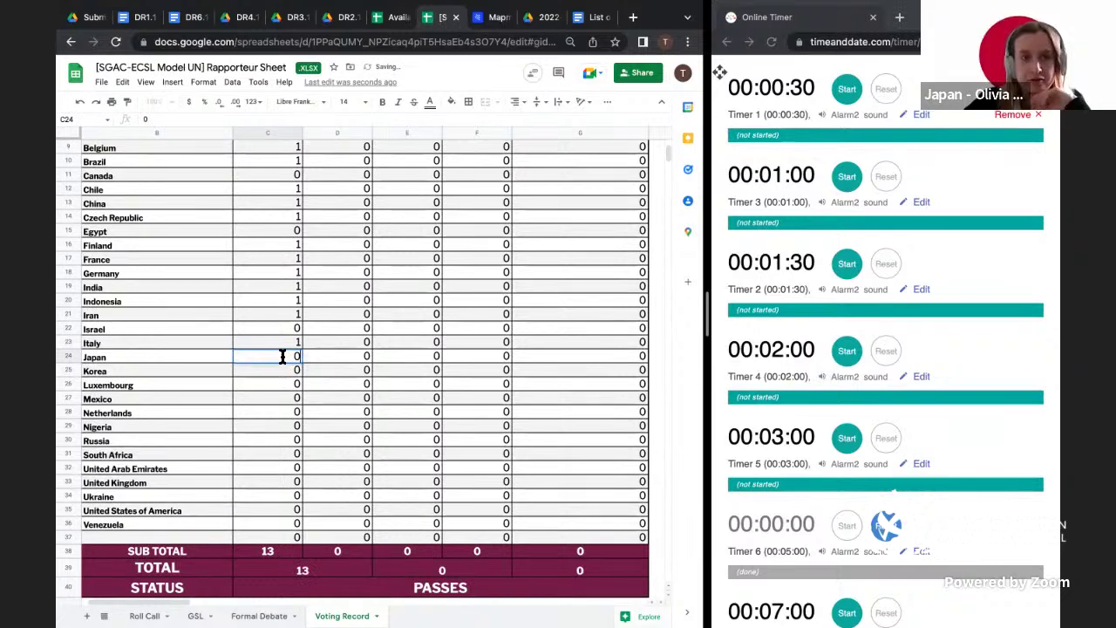
type("1")
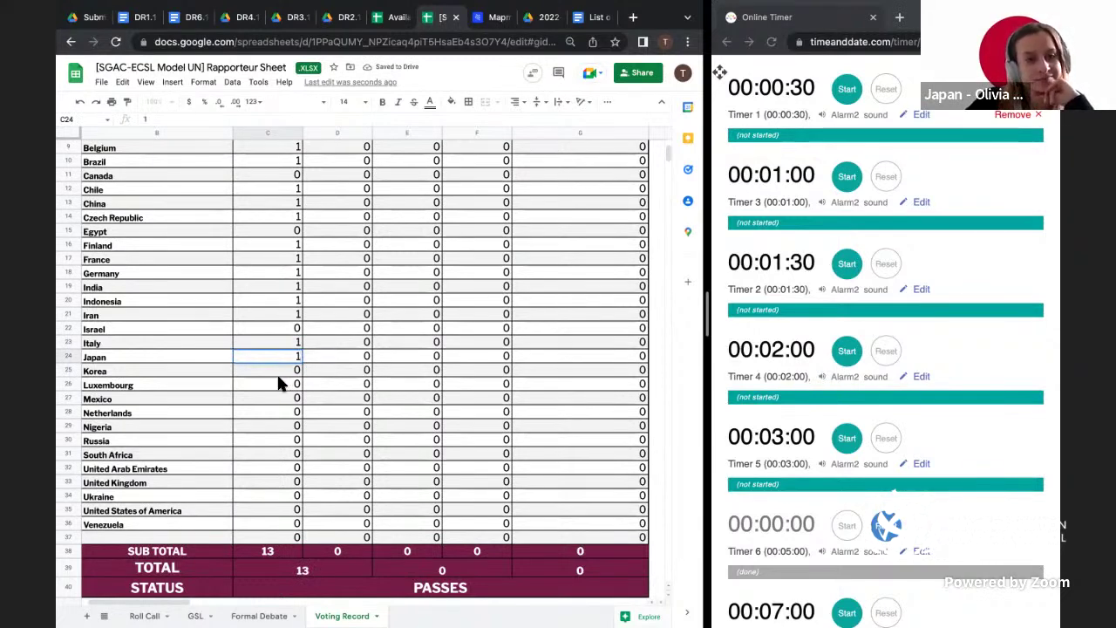
key("Return")
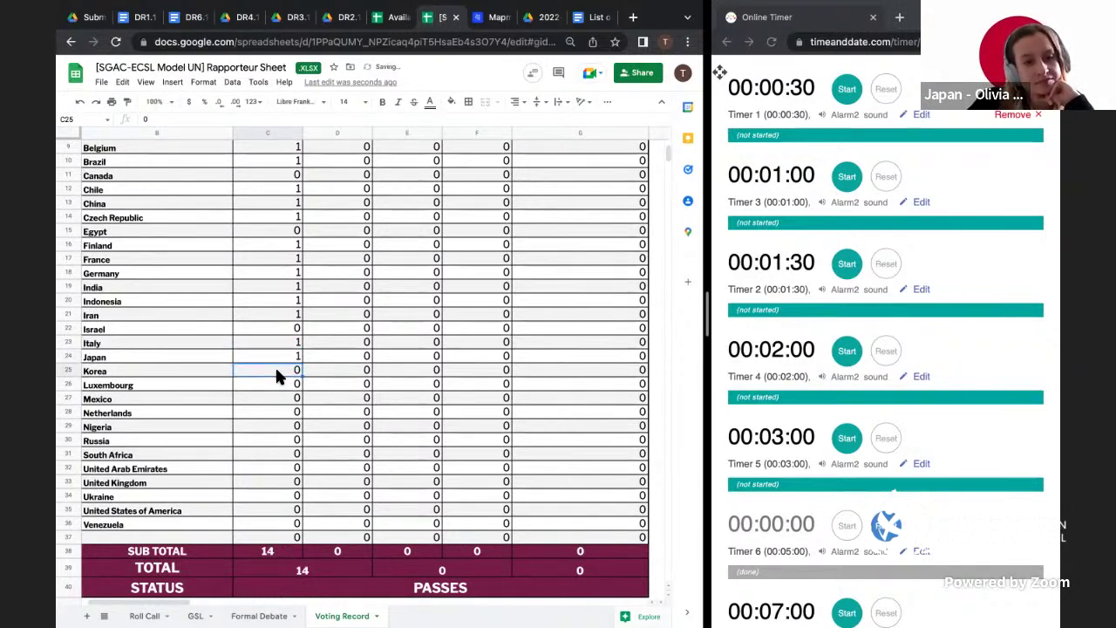
- Enter 1 under Yes, No Rights for Korea, Luxembourg and Mexico in the DR 1.1 table
double_click(276, 371)
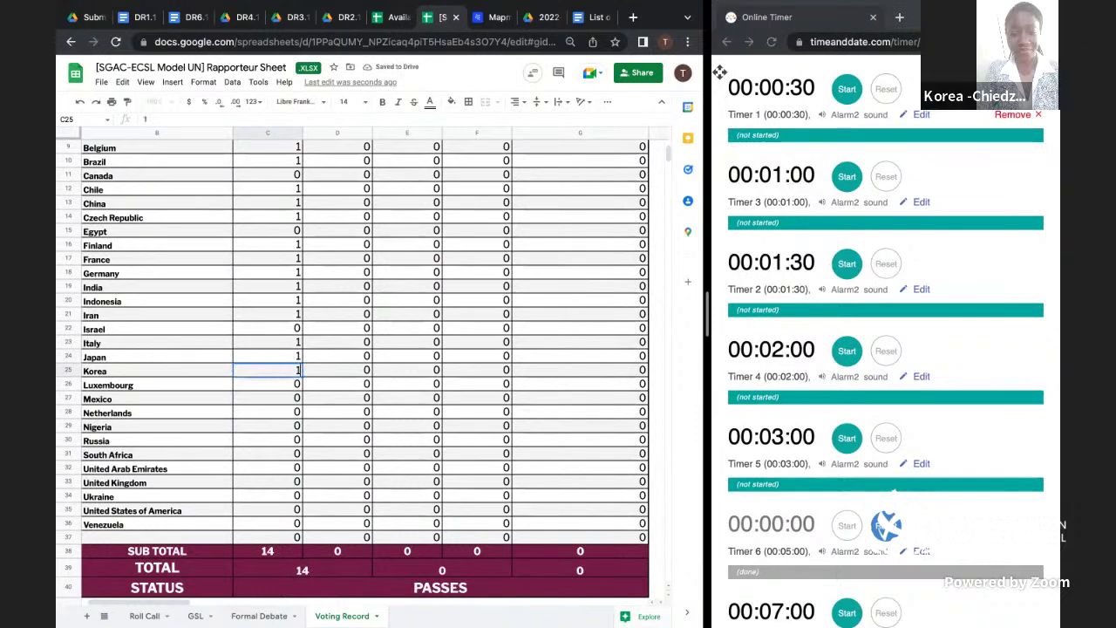
type("1")
key("Return")
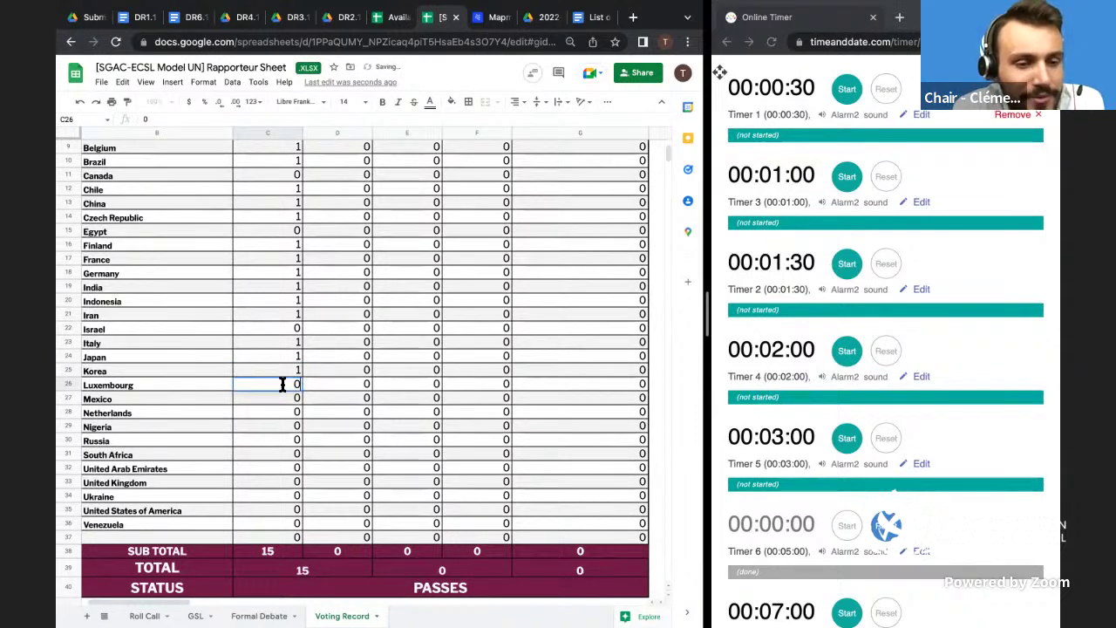
type("1")
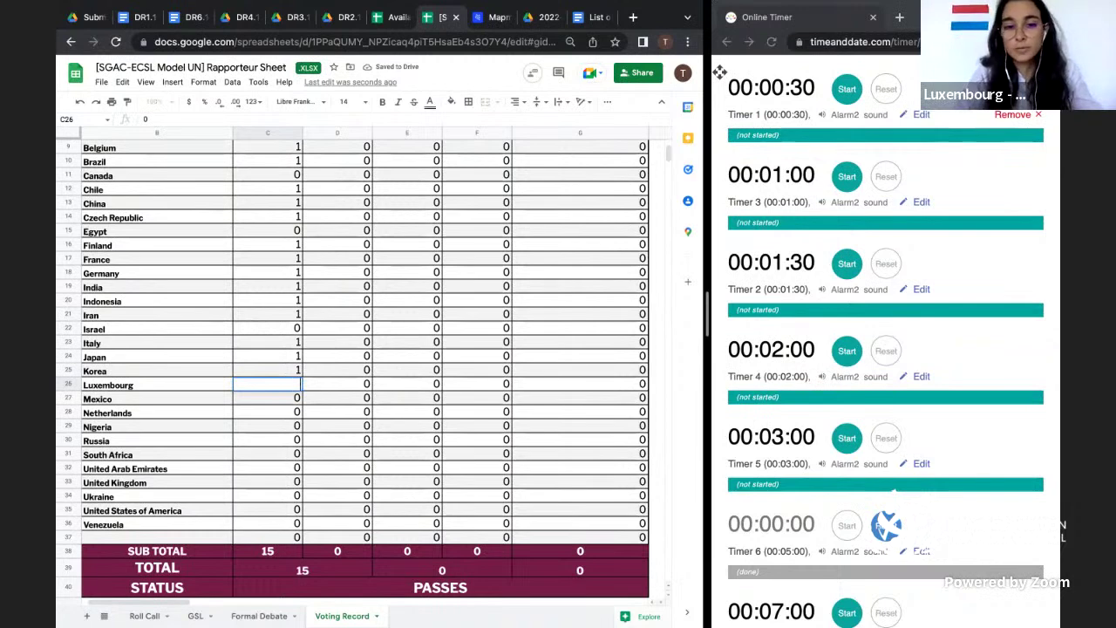
key("Return")
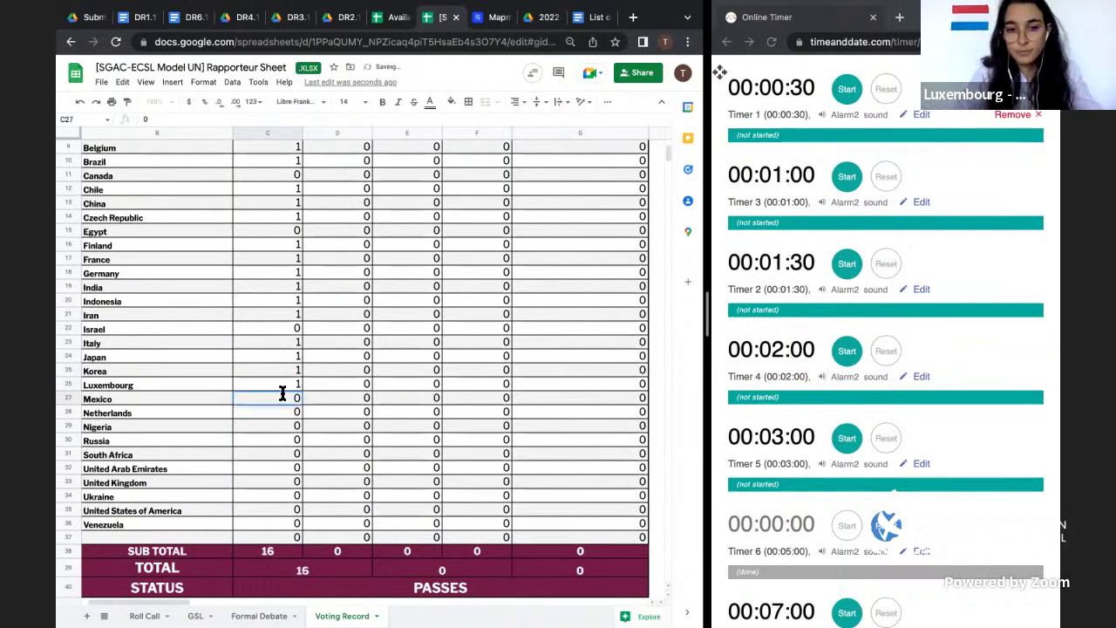
type("1")
key("Return")
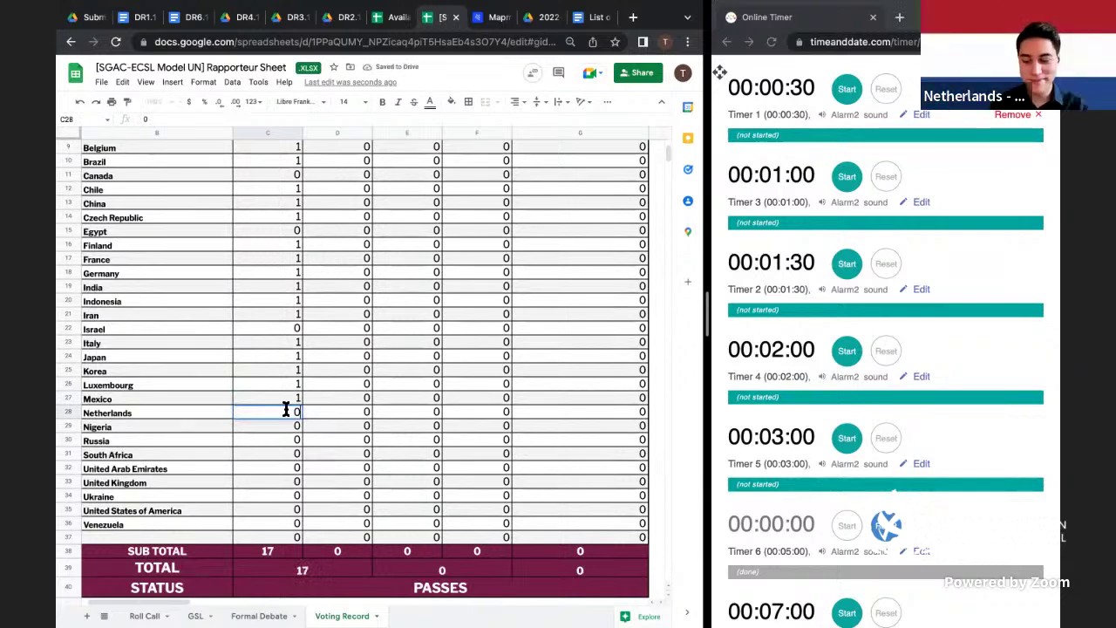
- Record a 1 under Yes, No Rights for the Netherlands, Nigeria and Russia on DR 1.1
type("1")
key("Return")
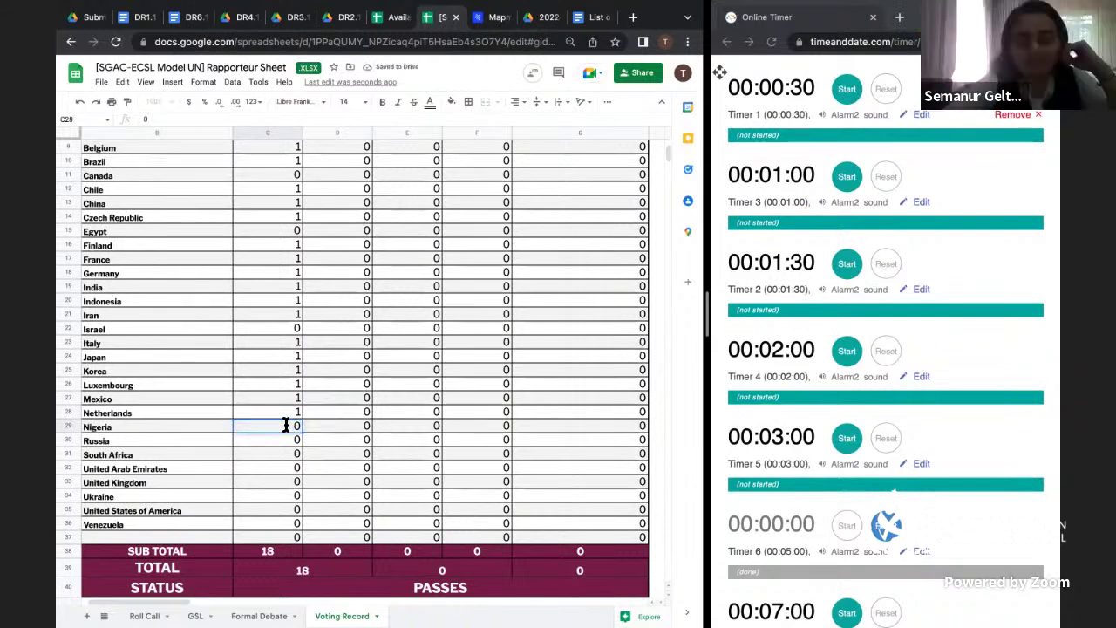
type("1")
left_click(290, 438)
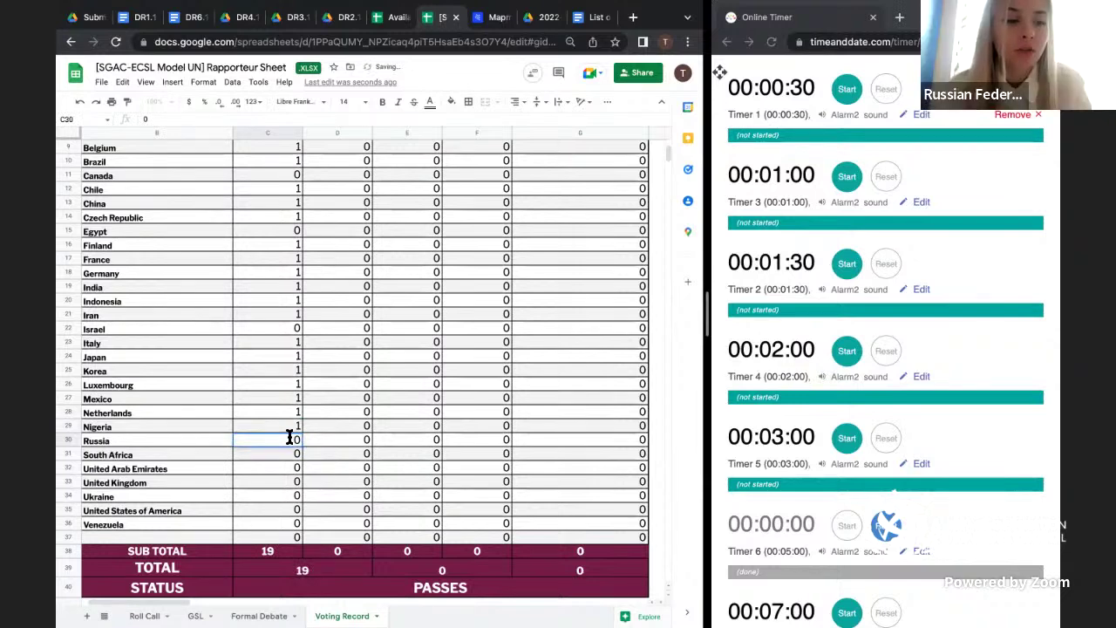
type("1")
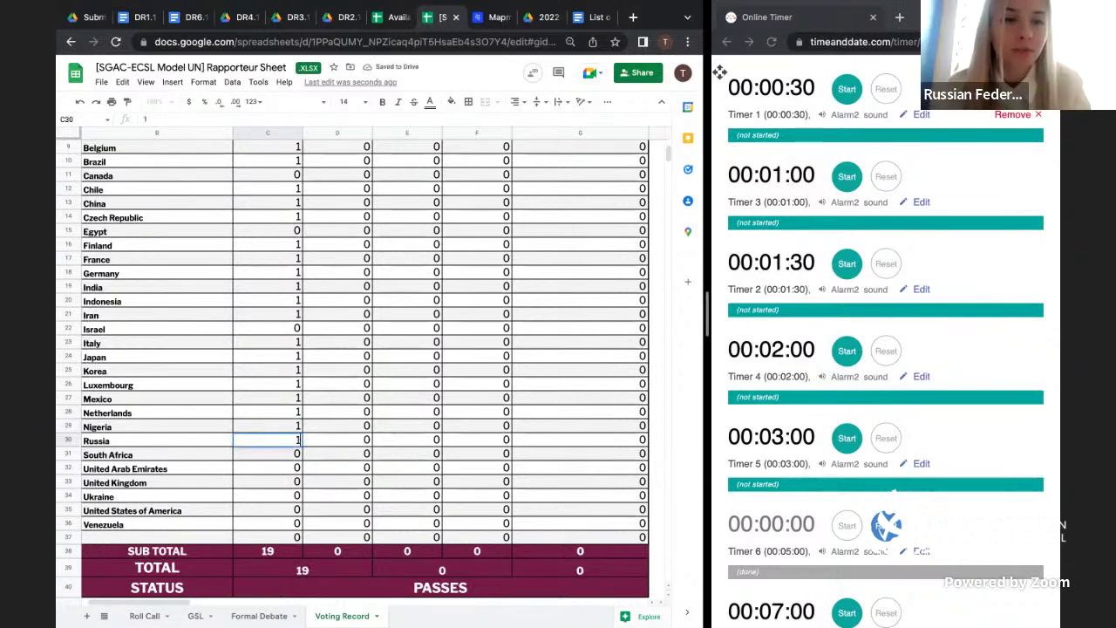
left_click(293, 451)
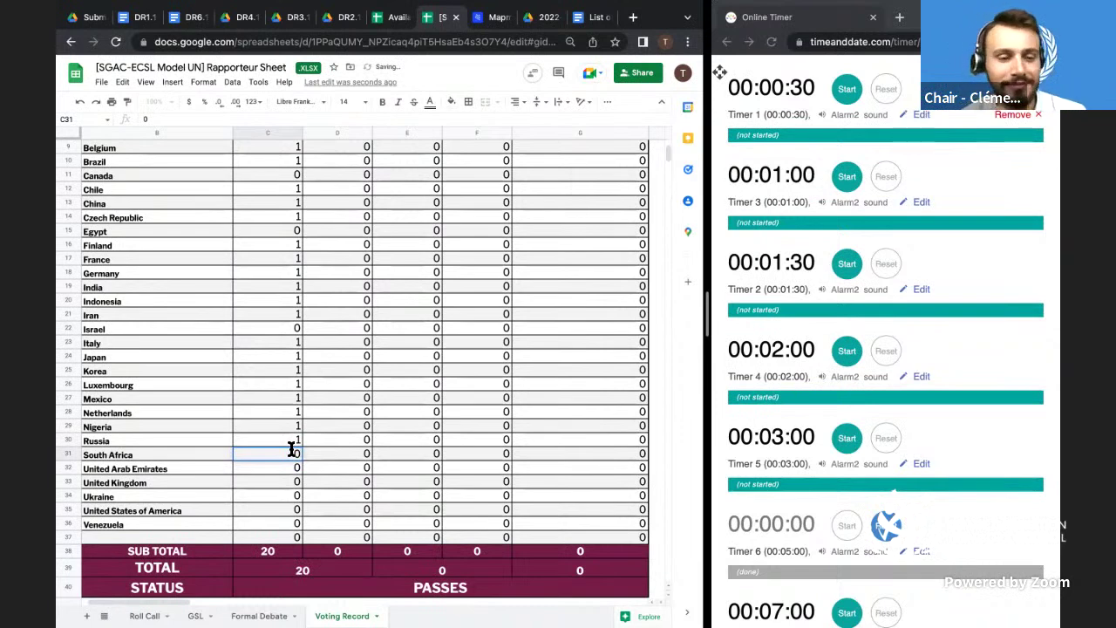
- Skip South Africa and enter 1 under Yes, No Rights for the United Arab Emirates and the United Kingdom
left_click(293, 470)
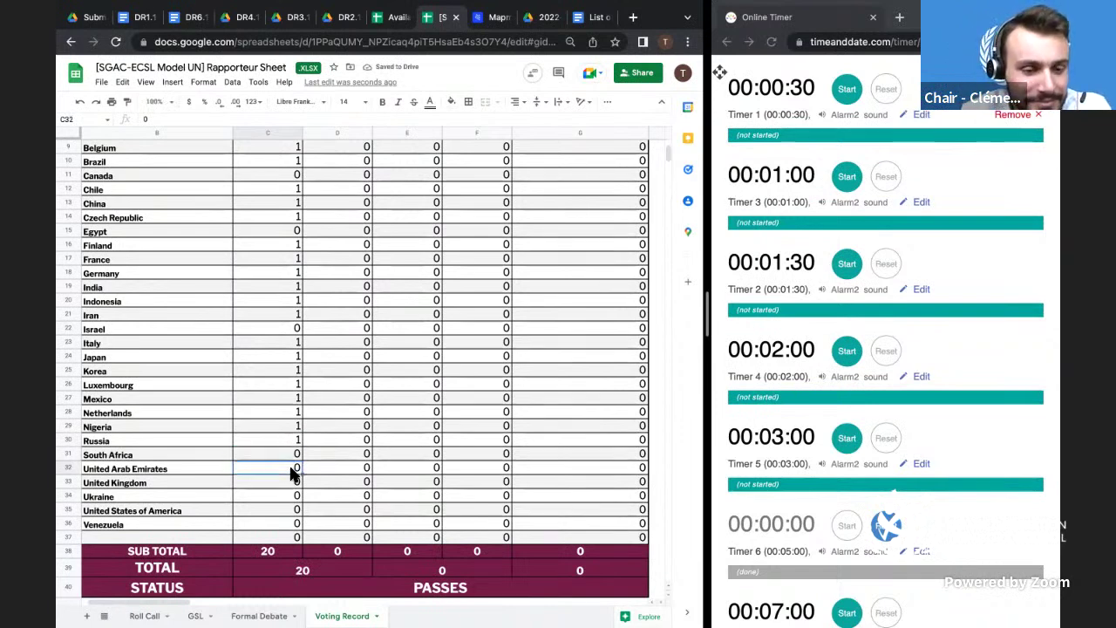
scroll(345, 452, "down", 1)
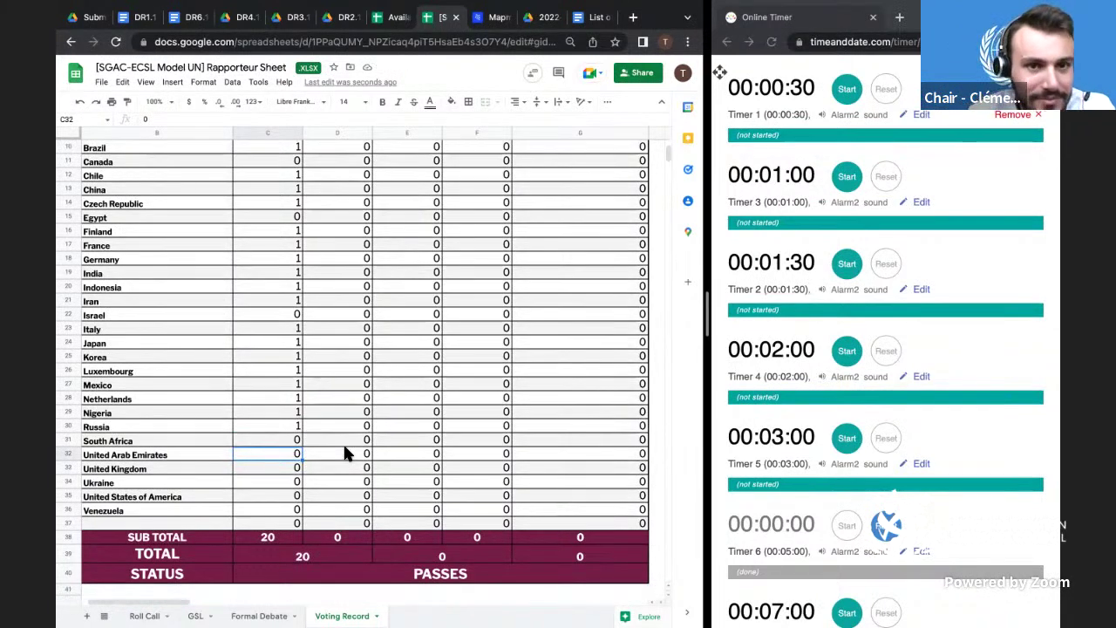
double_click(294, 455)
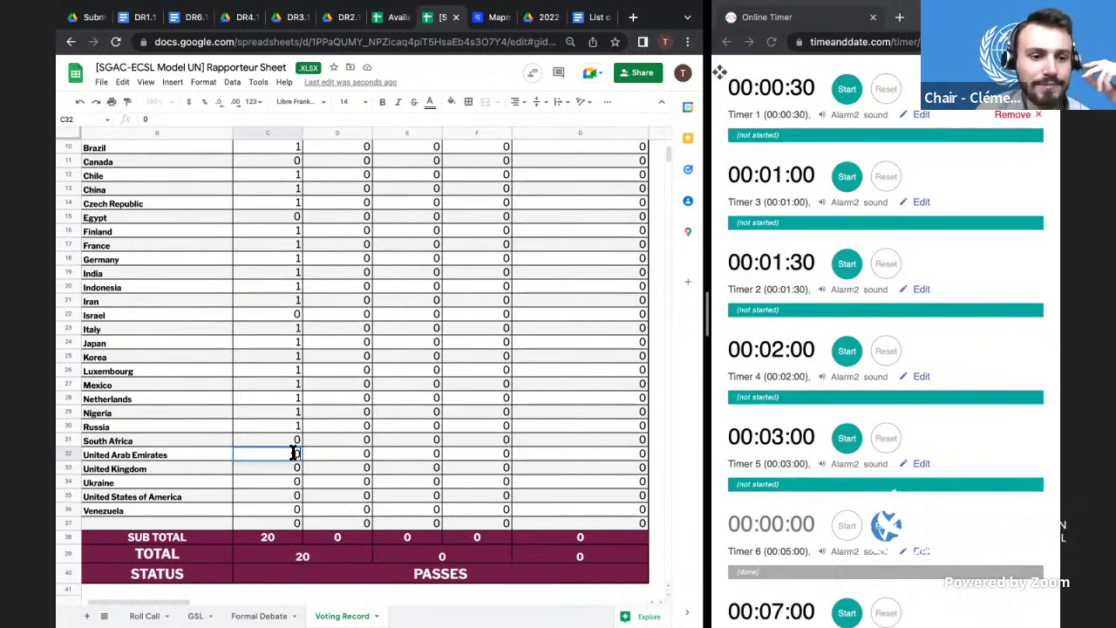
key("BackSpace")
type("1")
key("Return")
left_click(288, 485)
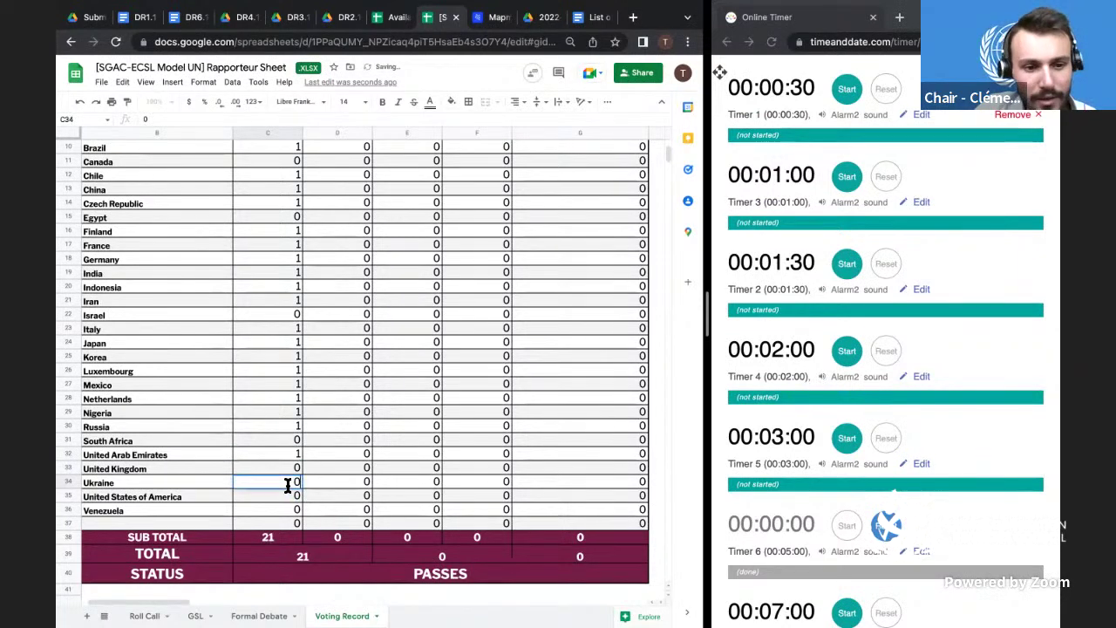
left_click(291, 468)
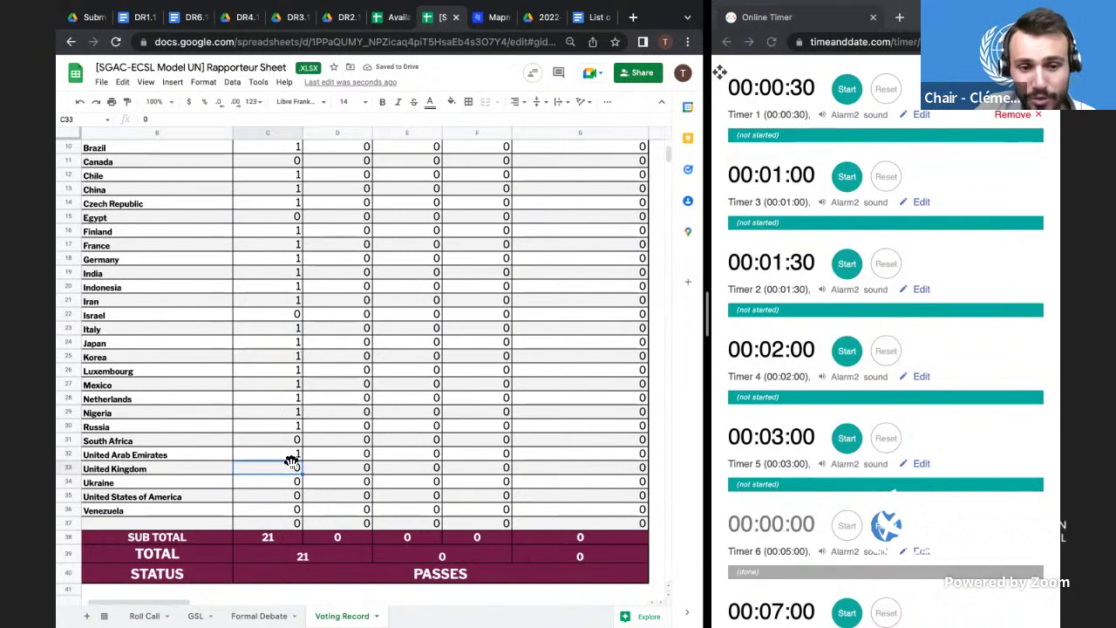
type("0")
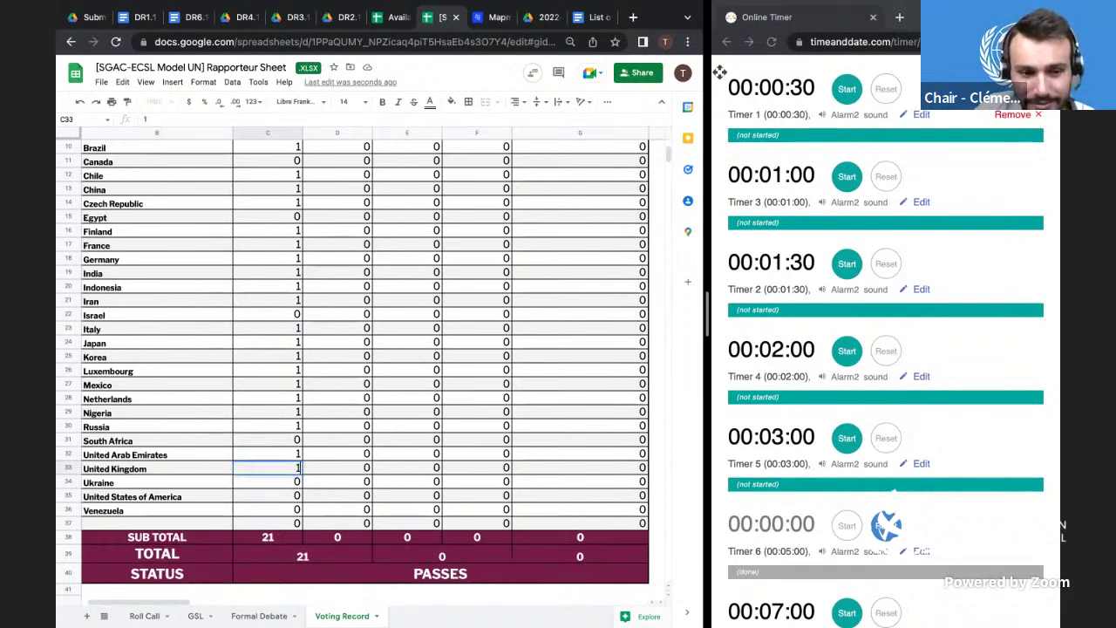
- Complete the DR 1.1 votes by entering 1 under Yes, No Rights for Ukraine, the United States of America and Venezuela
left_click(292, 484)
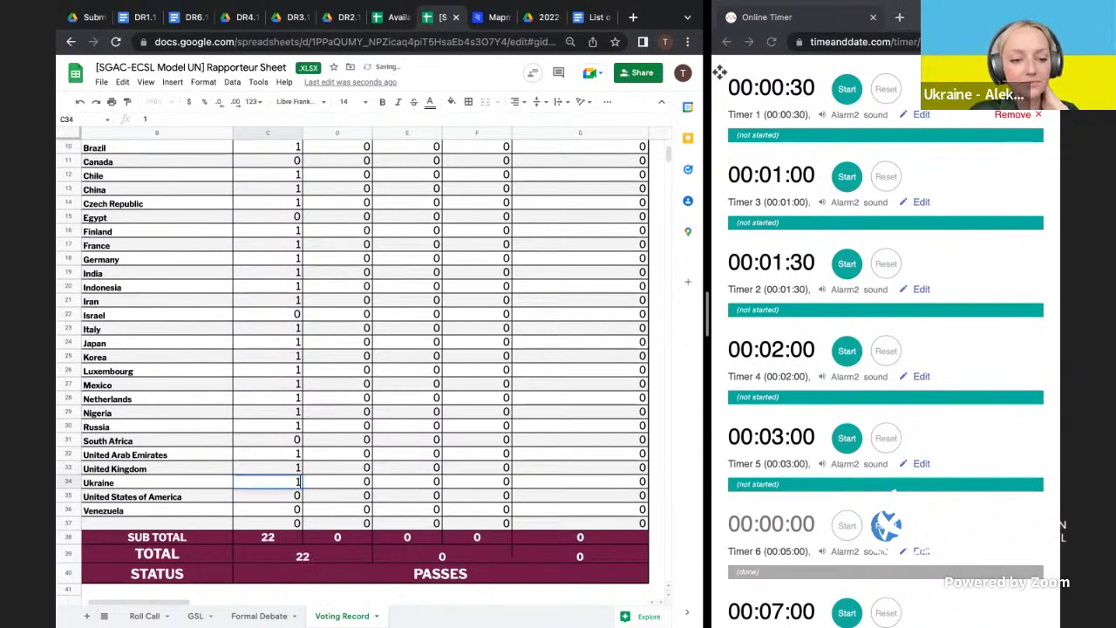
left_click(293, 496)
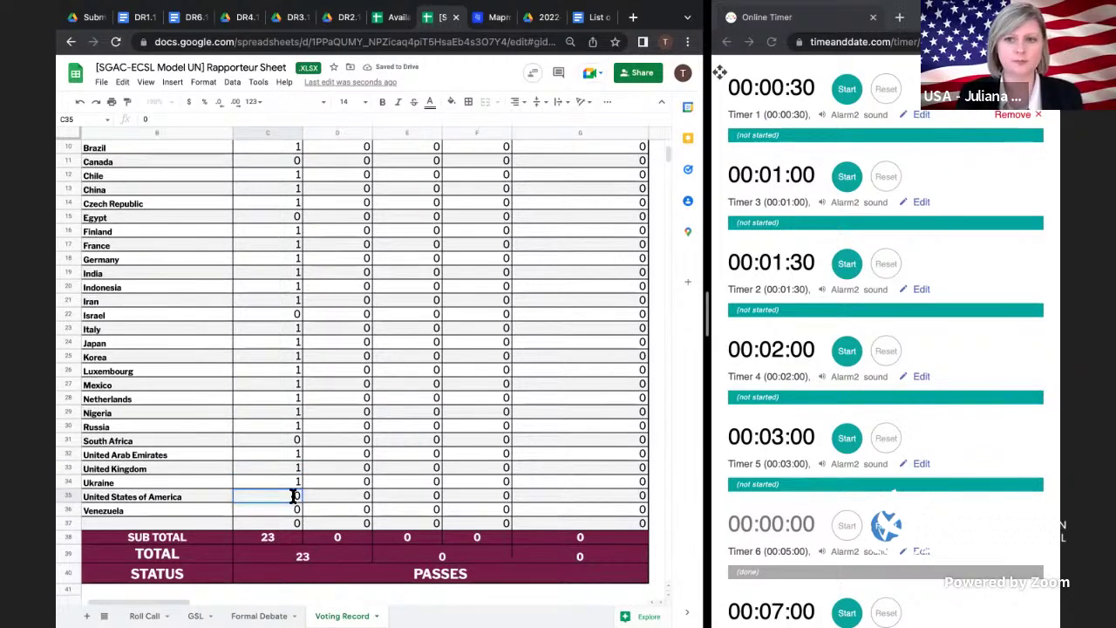
type("1")
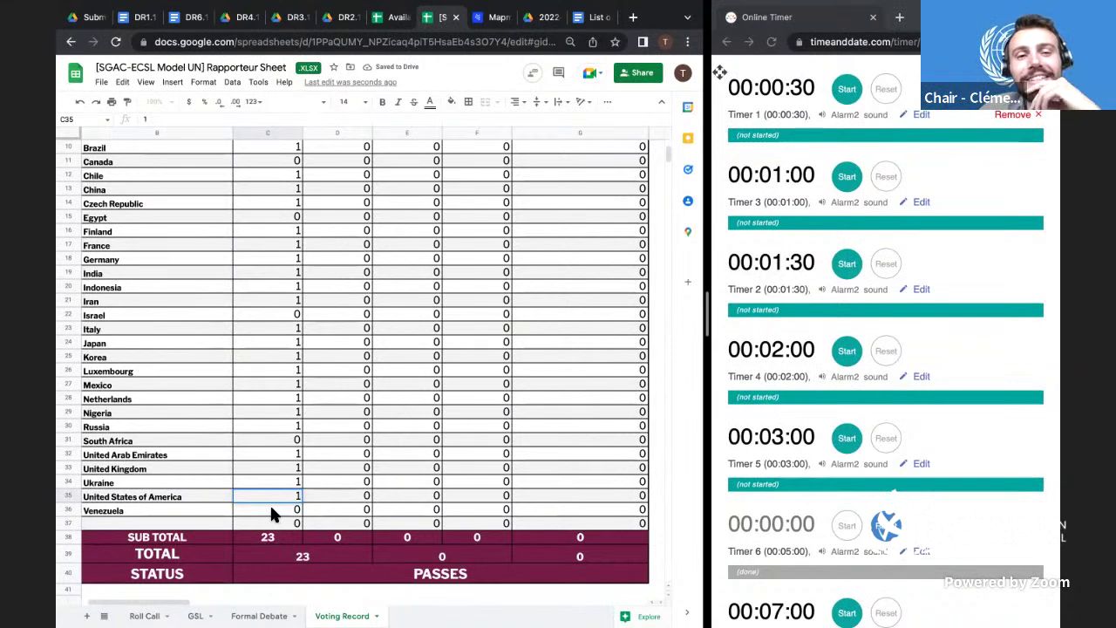
key("Return")
type("1")
left_click(349, 527)
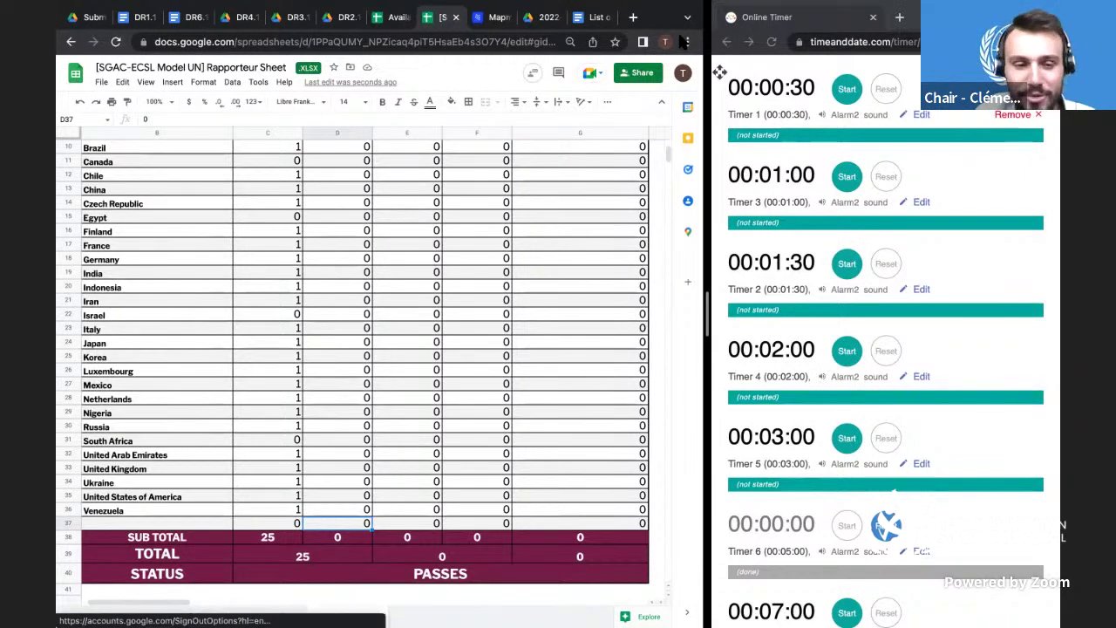
- In the DR 2.1 voting table, enter 1 under Yes, No Rights for Australia, Belgium and Brazil
scroll(531, 462, "right", 3)
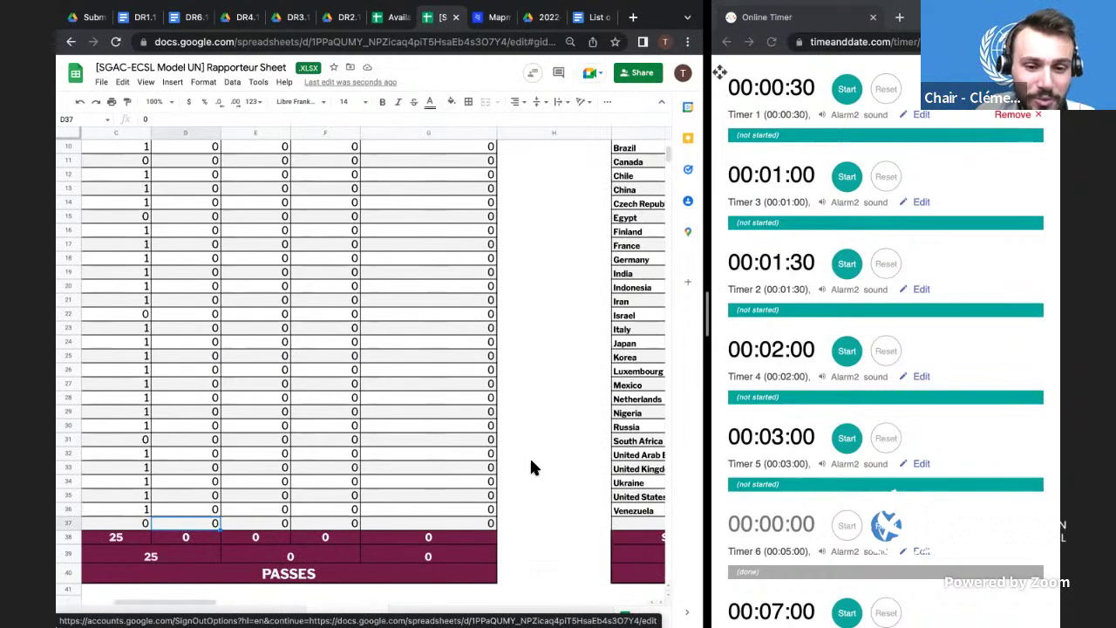
scroll(531, 463, "up", 5)
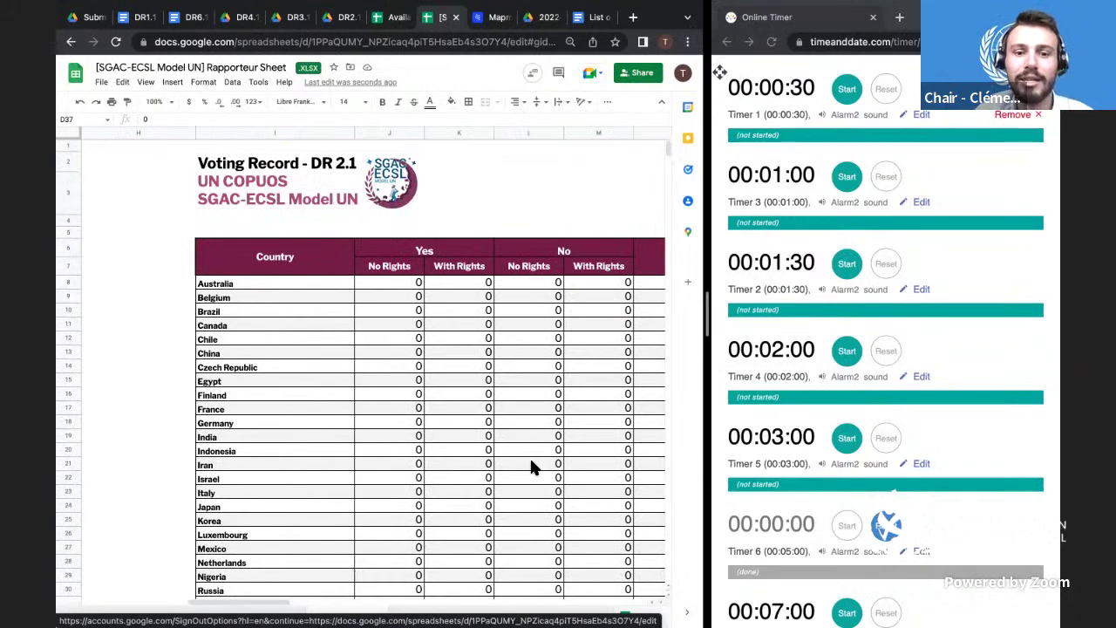
scroll(534, 366, "right", 3)
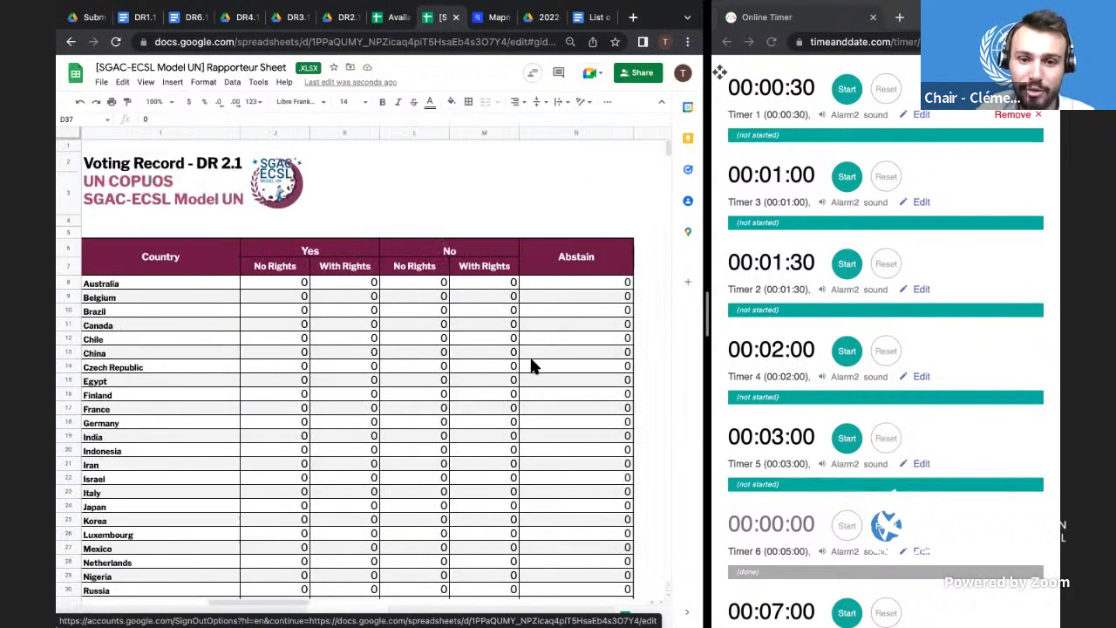
scroll(533, 366, "left", 3)
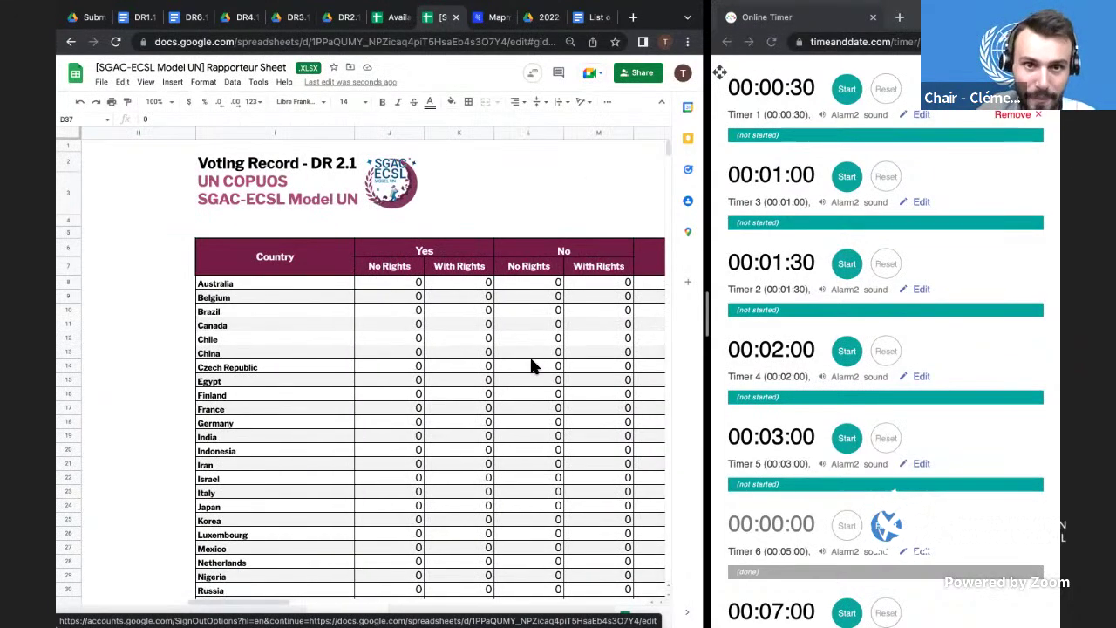
left_click(499, 179)
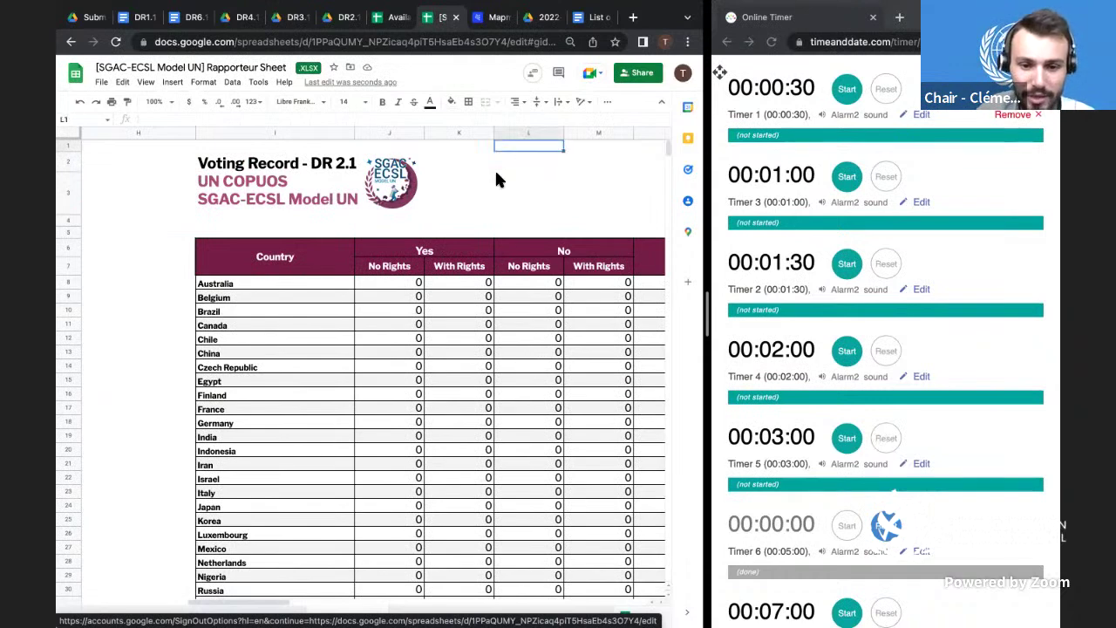
scroll(468, 198, "right", 2)
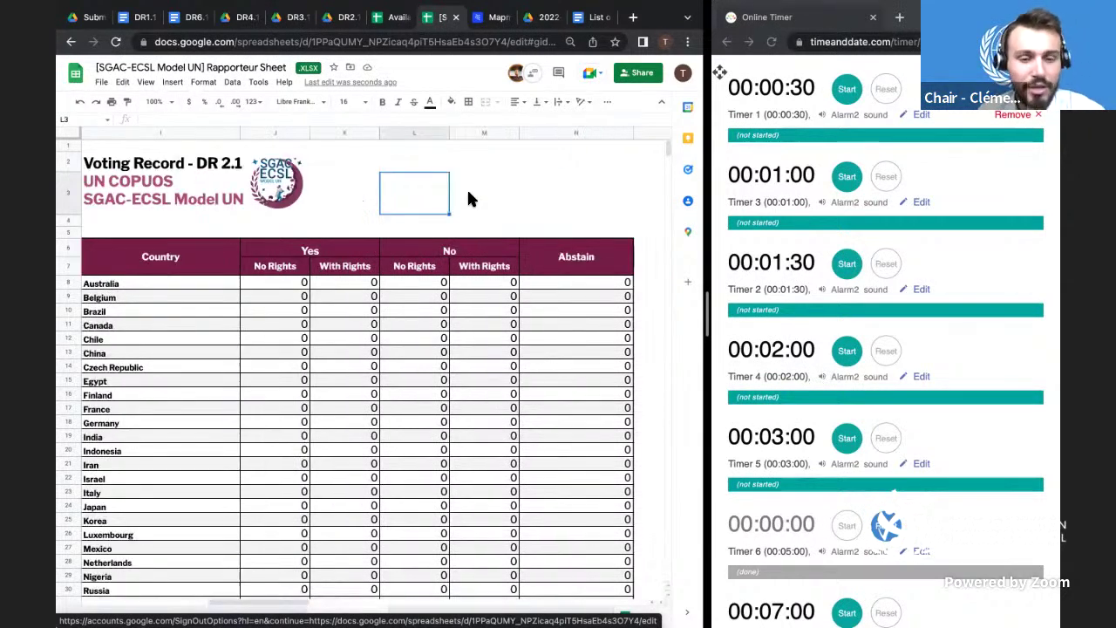
left_click(316, 284)
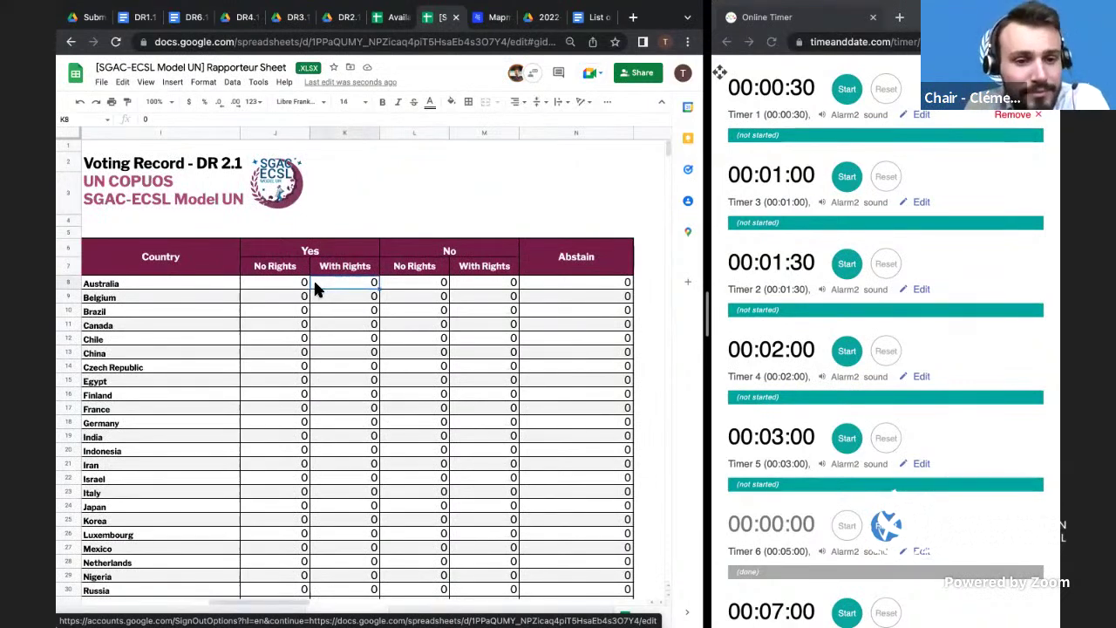
left_click(291, 284)
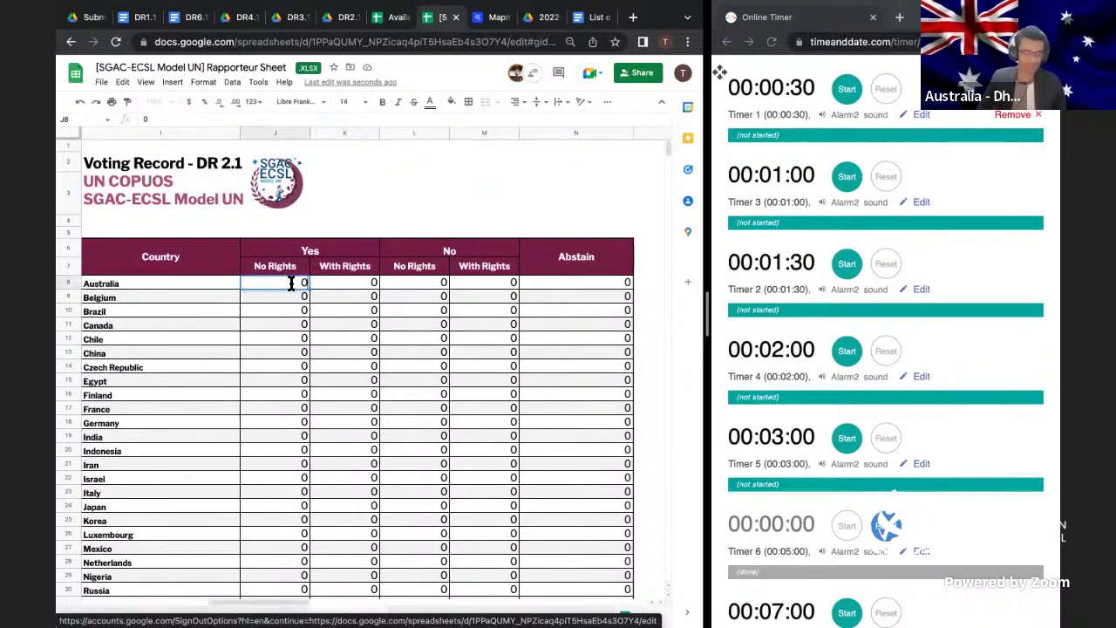
type("1")
key("Return")
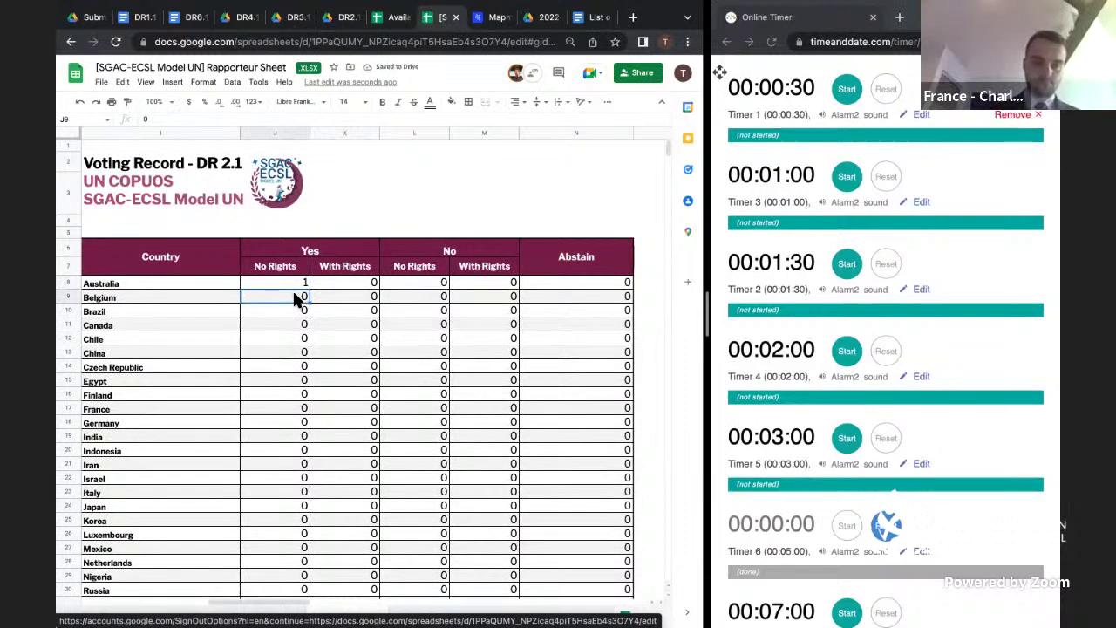
type("1")
left_click(297, 310)
type("1")
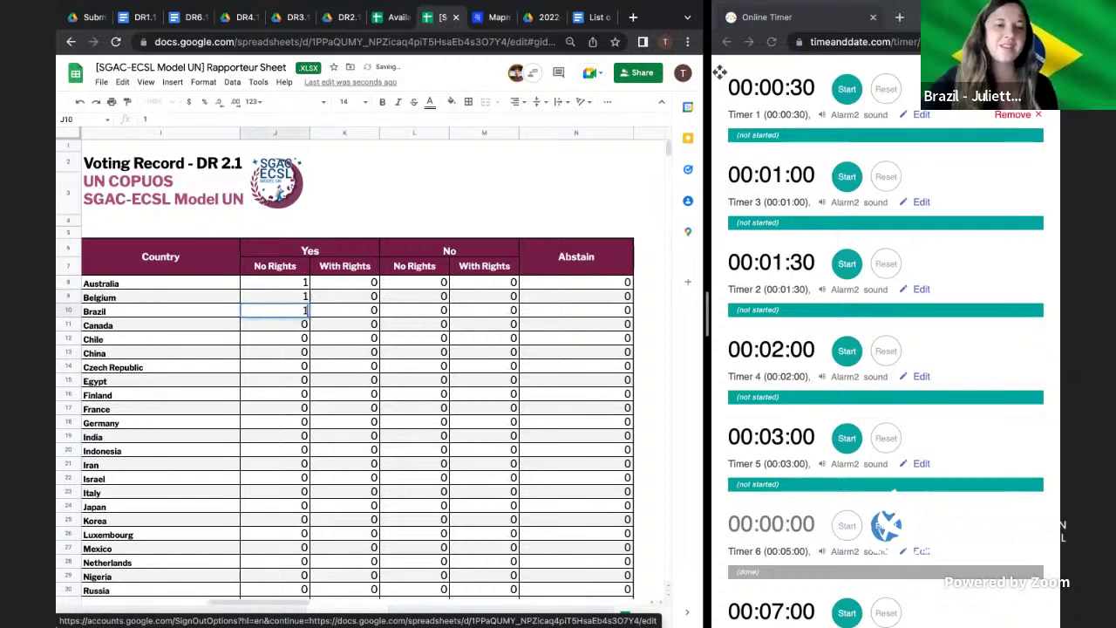
- Skip Canada and enter 1 under Yes, No Rights for Chile in the DR 2.1 voting table
left_click(297, 324)
left_click(297, 342)
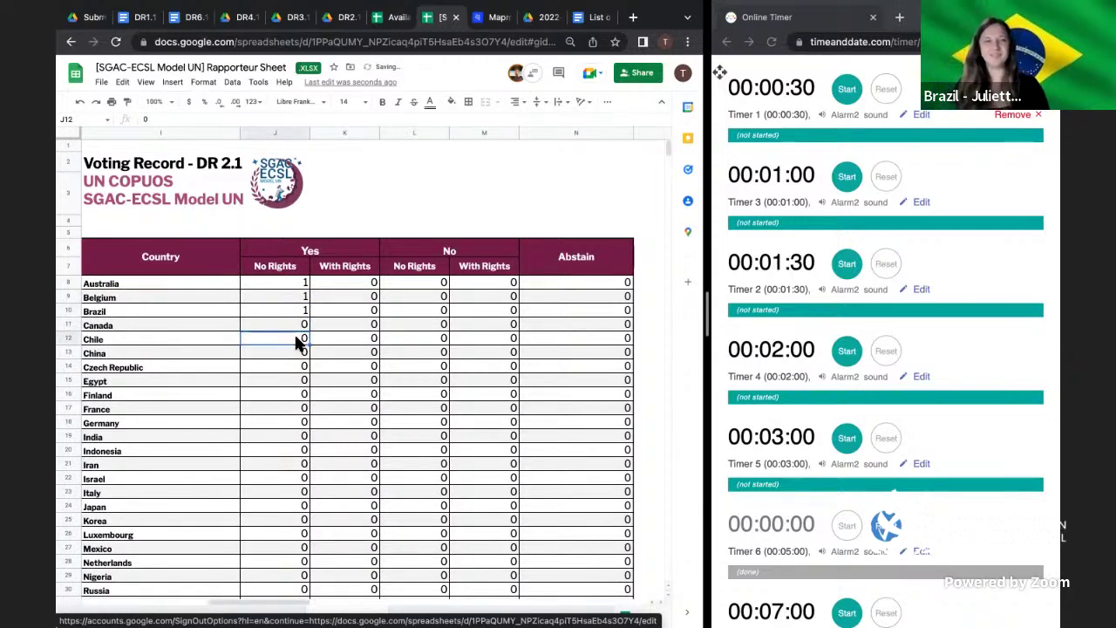
scroll(297, 343, "down", 3)
scroll(297, 343, "up", 1)
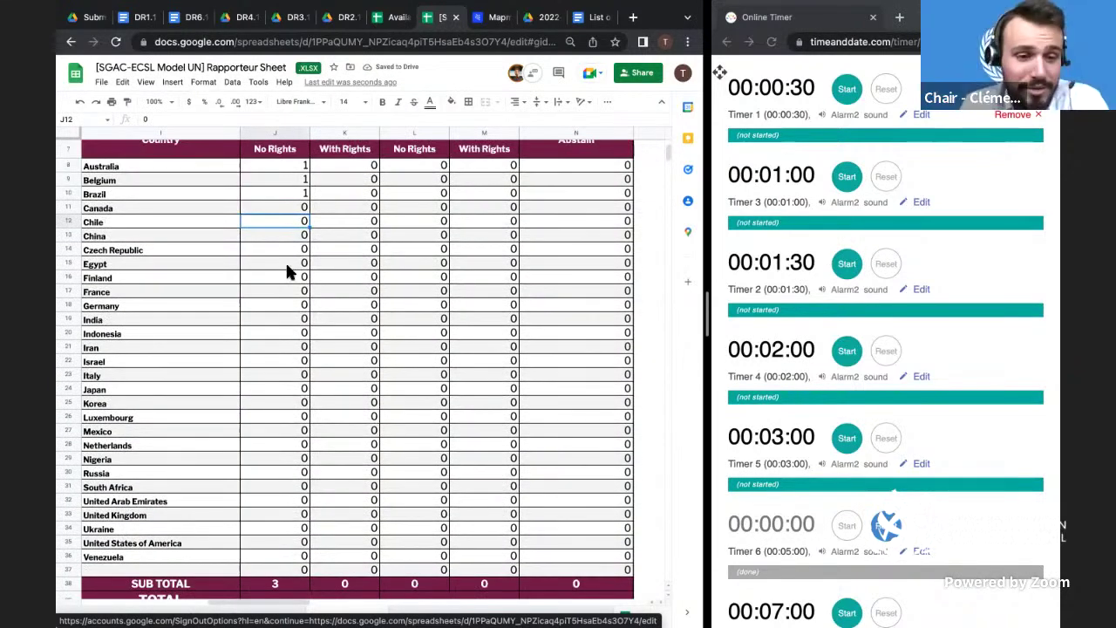
double_click(286, 222)
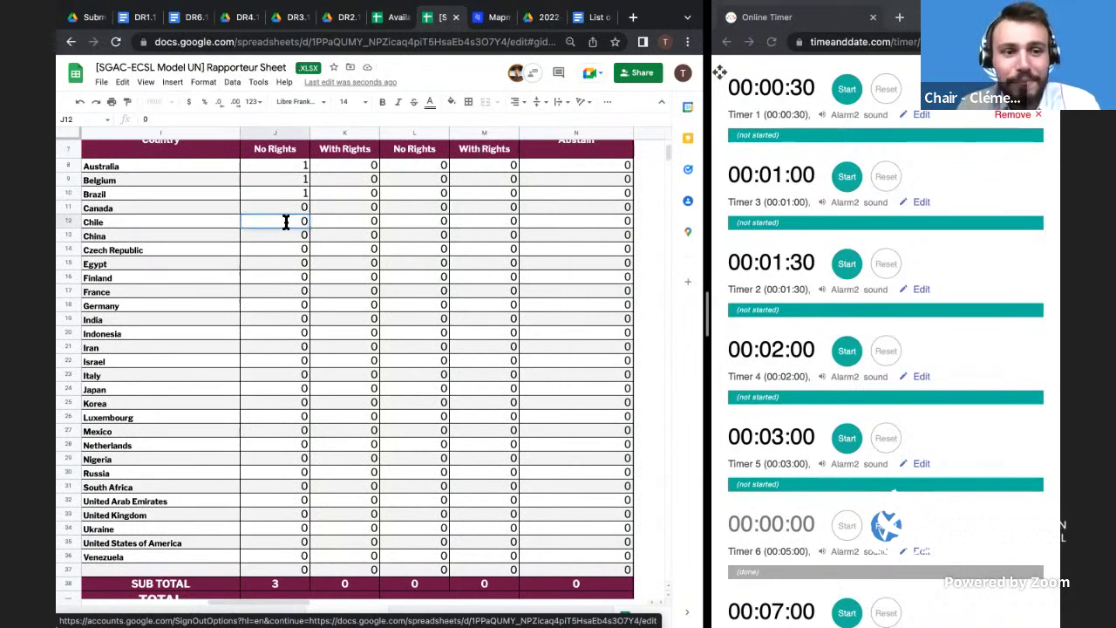
key("BackSpace")
type("1")
key("Return")
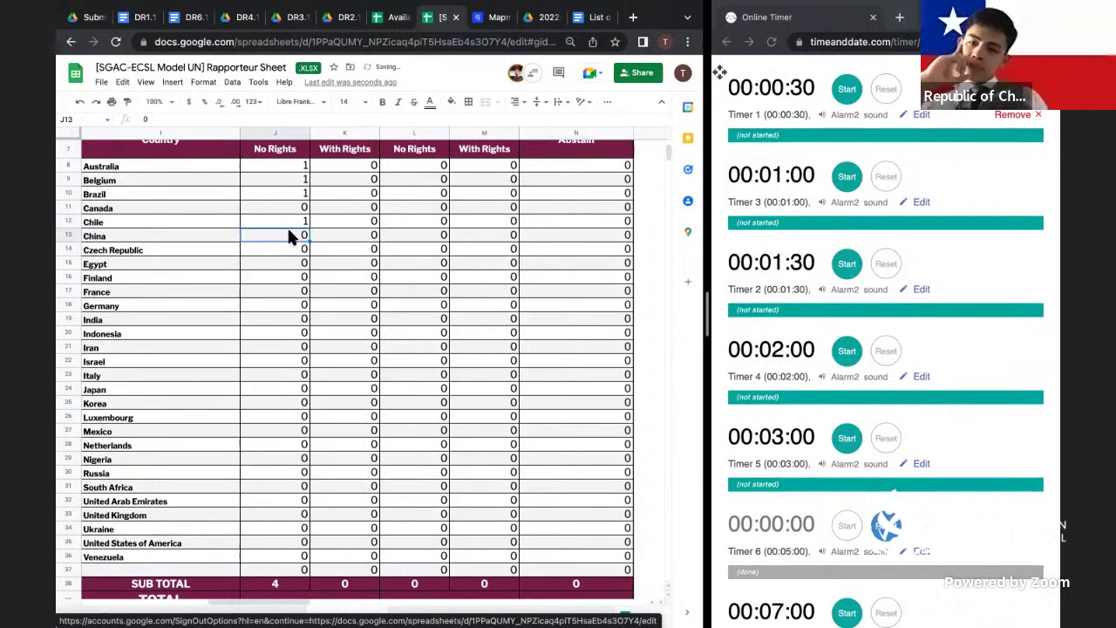
- Record China's vote as 1 under No, No Rights and the Czech Republic's as 1 under Yes, No Rights
double_click(289, 232)
left_click(440, 235)
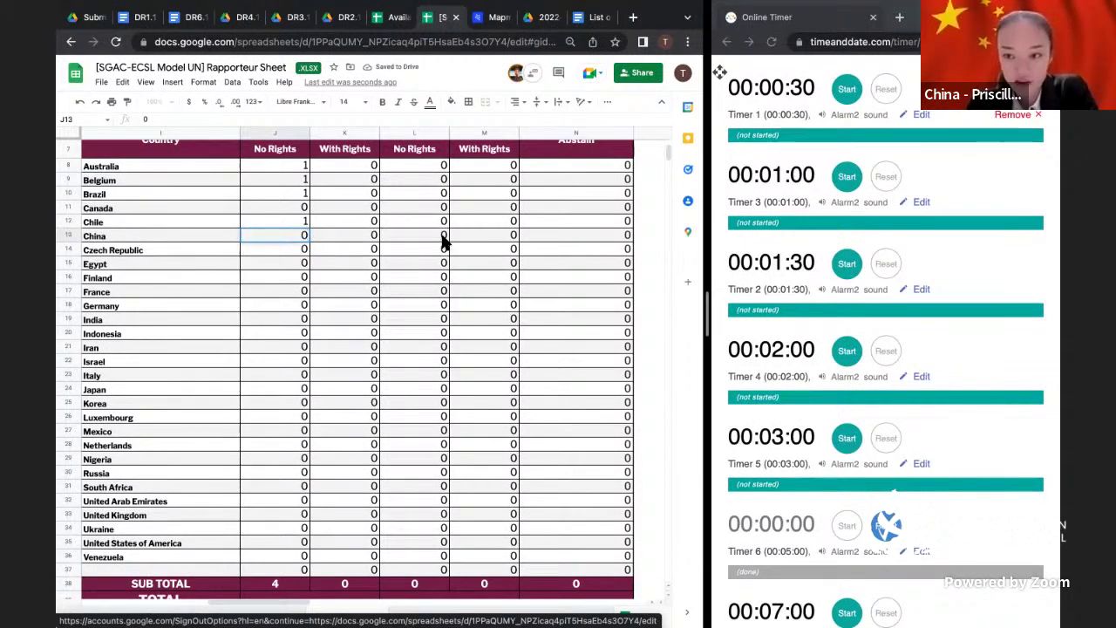
type("1")
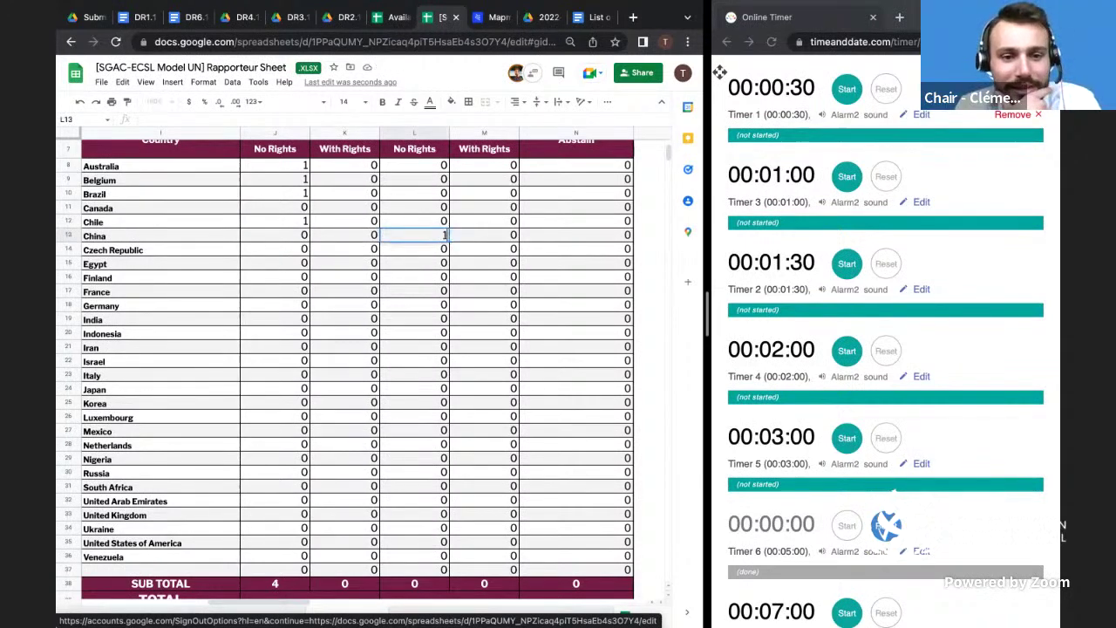
left_click(294, 250)
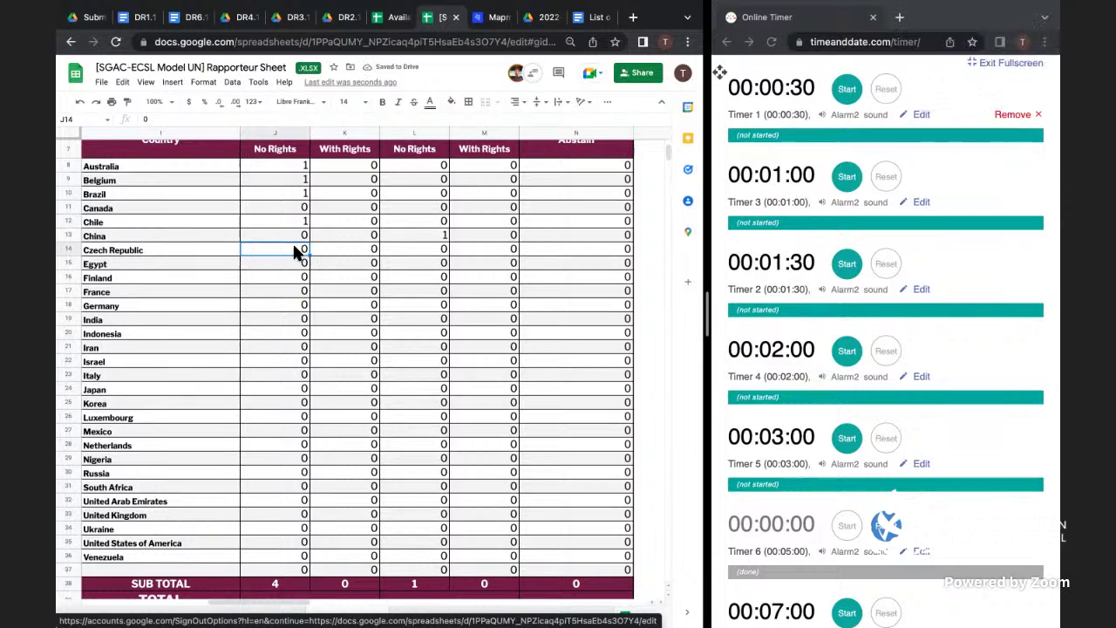
type("1")
- Skip Egypt and enter 1 under Yes, No Rights for Finland, France and Germany
left_click(296, 266)
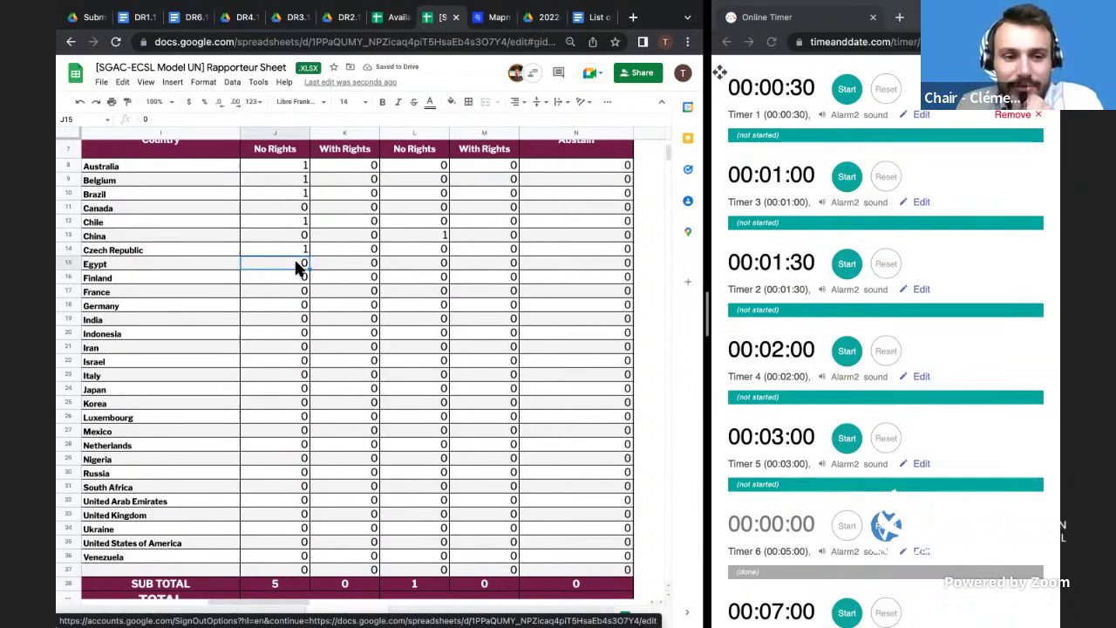
left_click(294, 276)
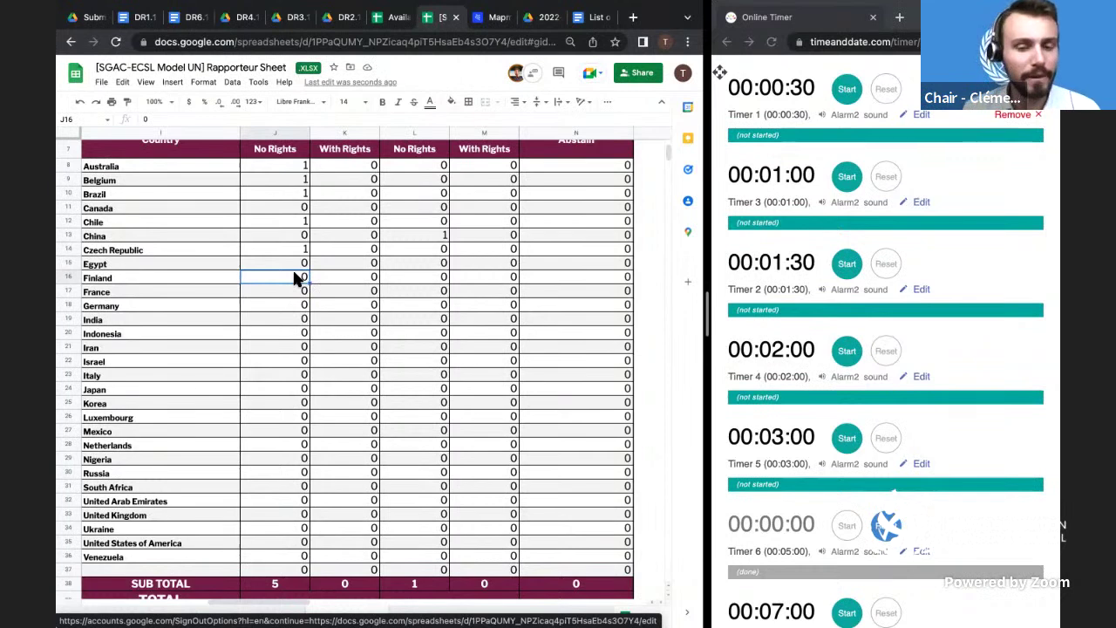
type("1")
left_click(294, 291)
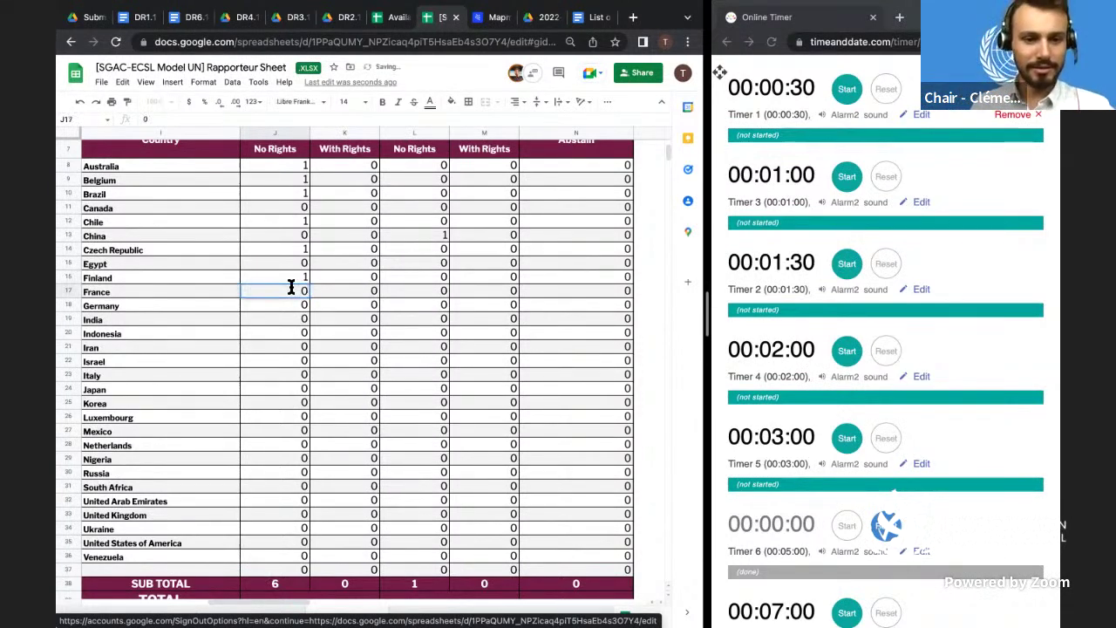
type("1")
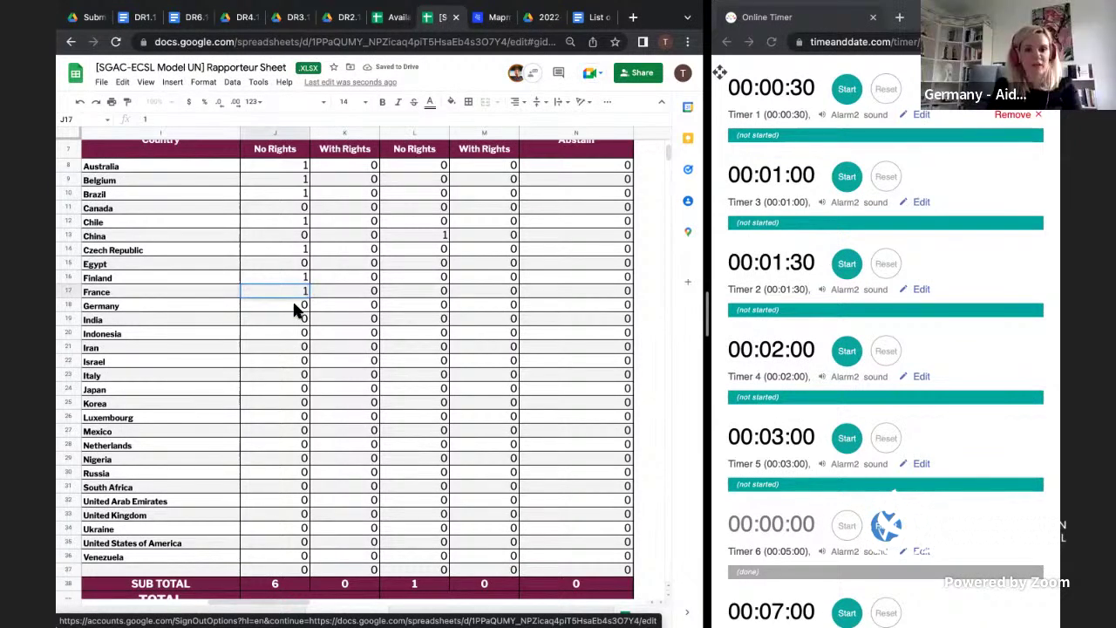
left_click(295, 306)
type("1")
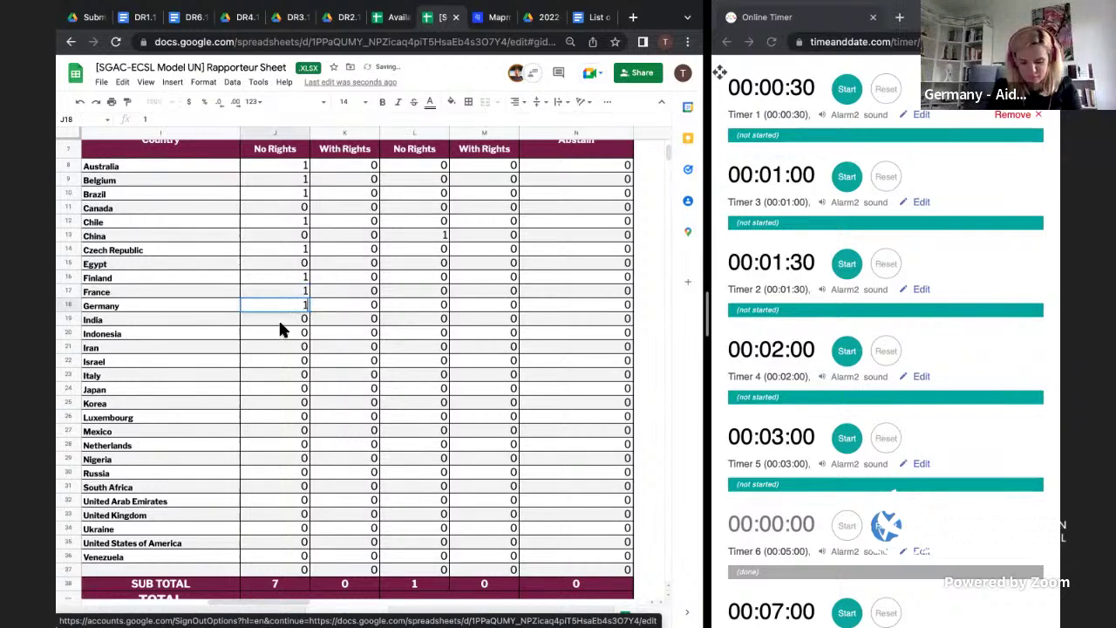
- Record a 1 under Yes, No Rights for India and Indonesia on DR 2.1
left_click(278, 320)
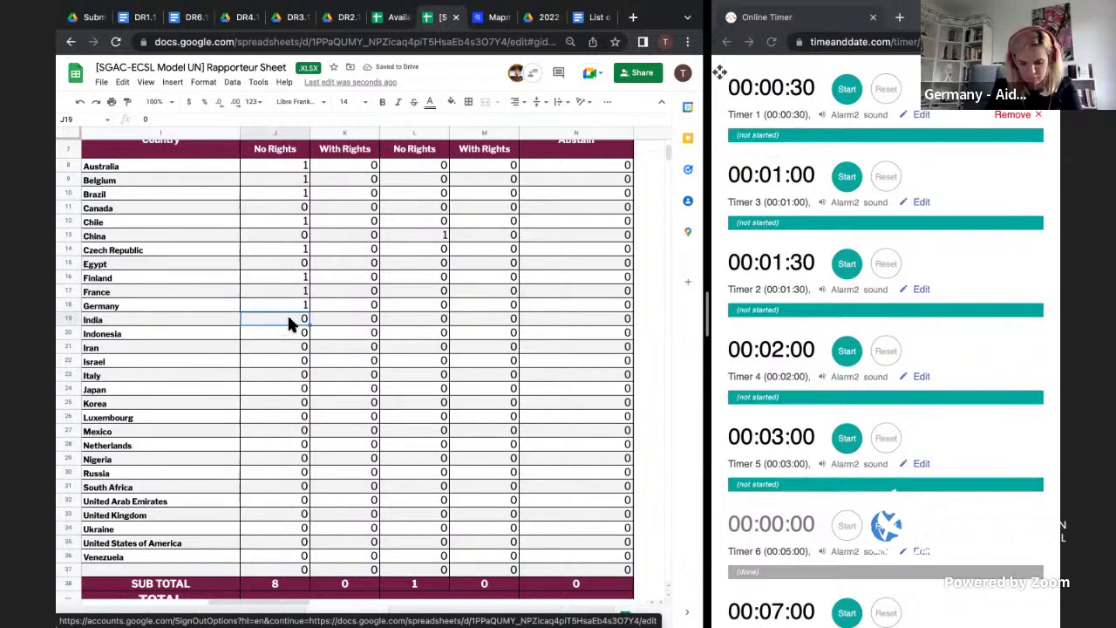
type("1")
key("Return")
scroll(289, 323, "down", 1)
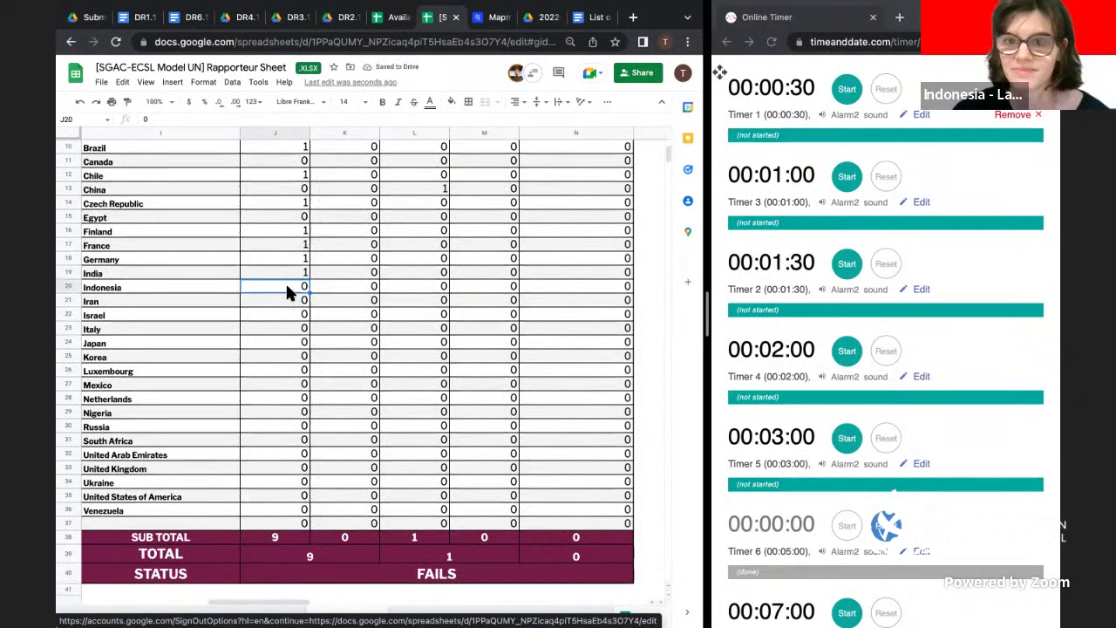
double_click(287, 288)
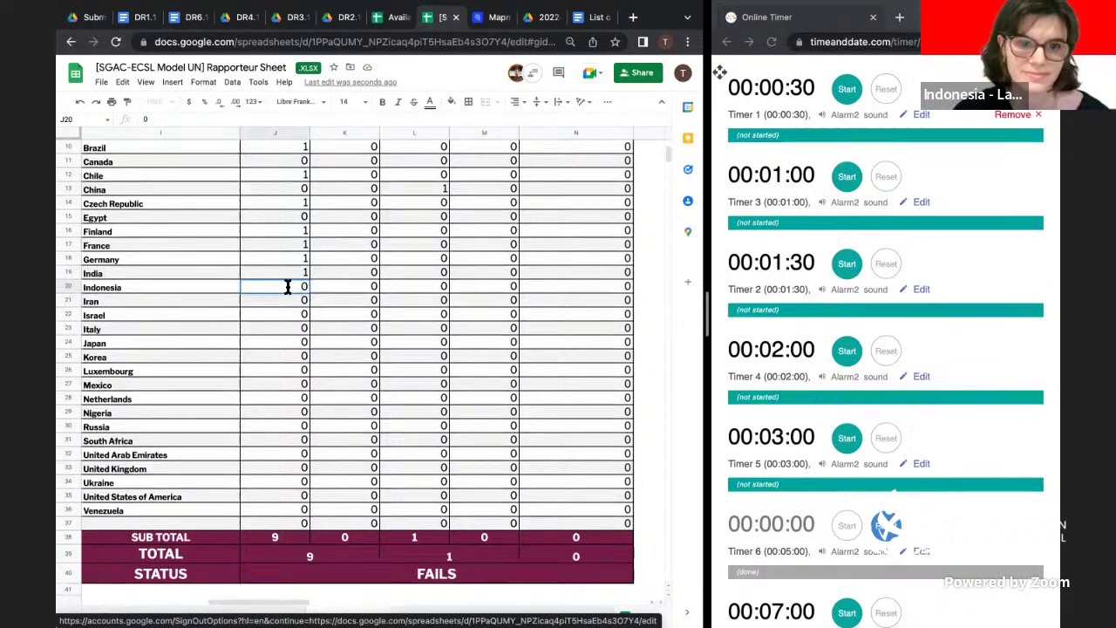
type("1")
key("Return")
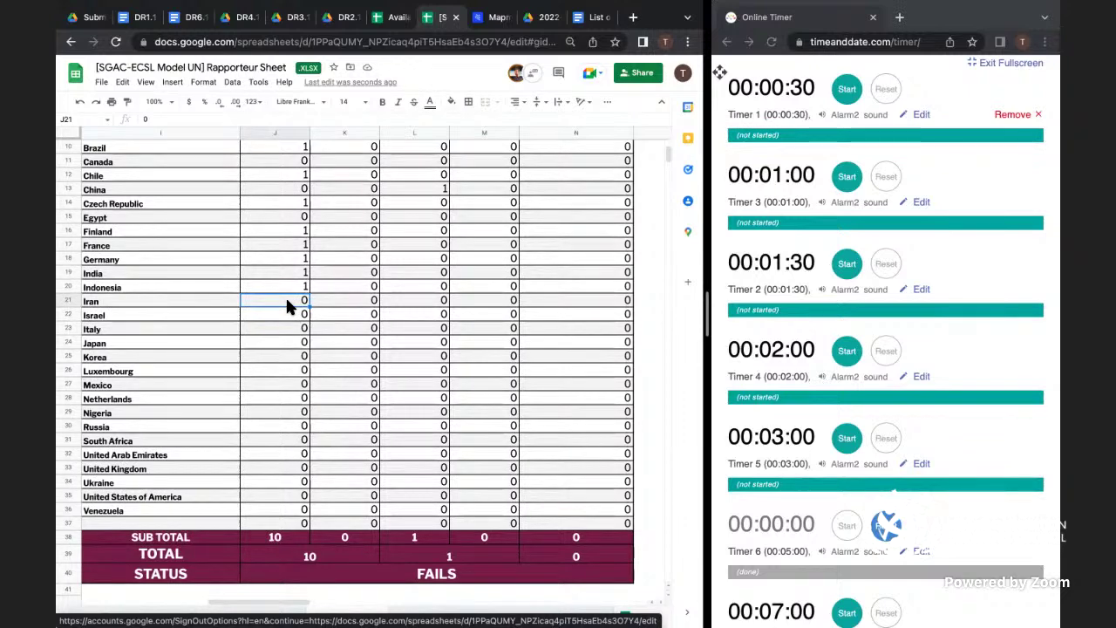
- Open the DR2.1 draft resolution PDF at its first page and highlight the title "Sustainability, information sharing, and technology"
scroll(286, 299, "up", 5)
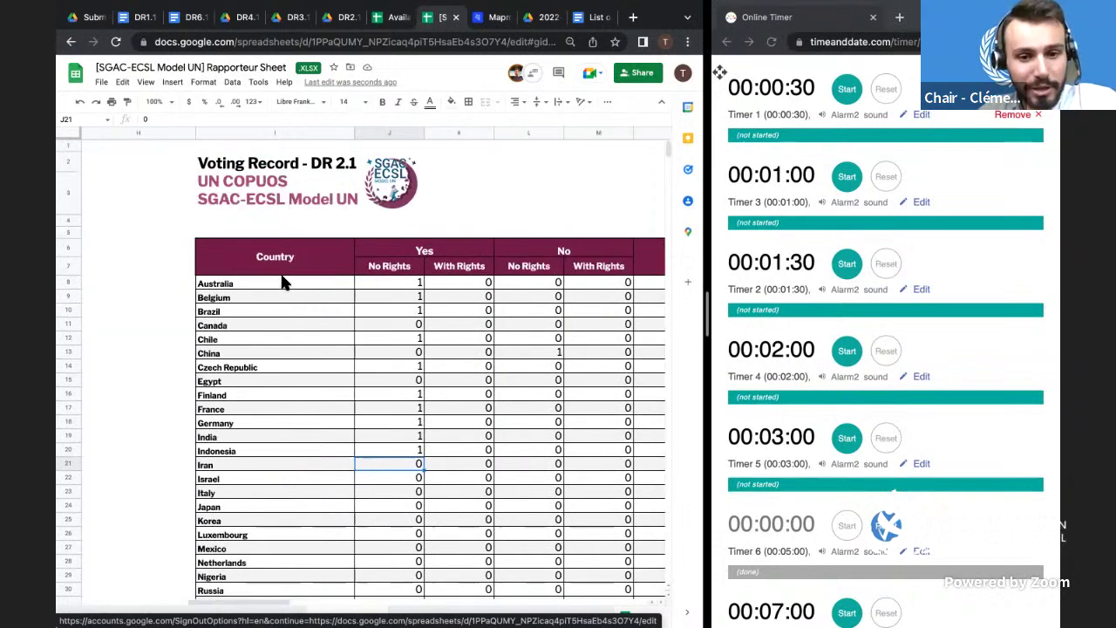
left_click(345, 18)
scroll(436, 218, "up", 20)
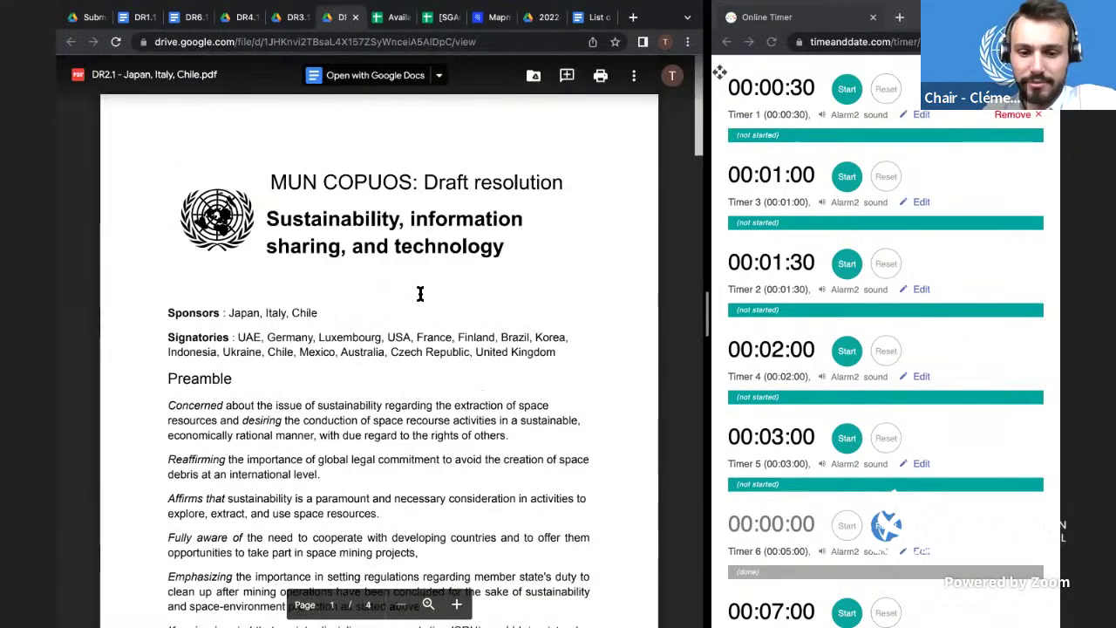
left_click_drag(505, 248, 264, 224)
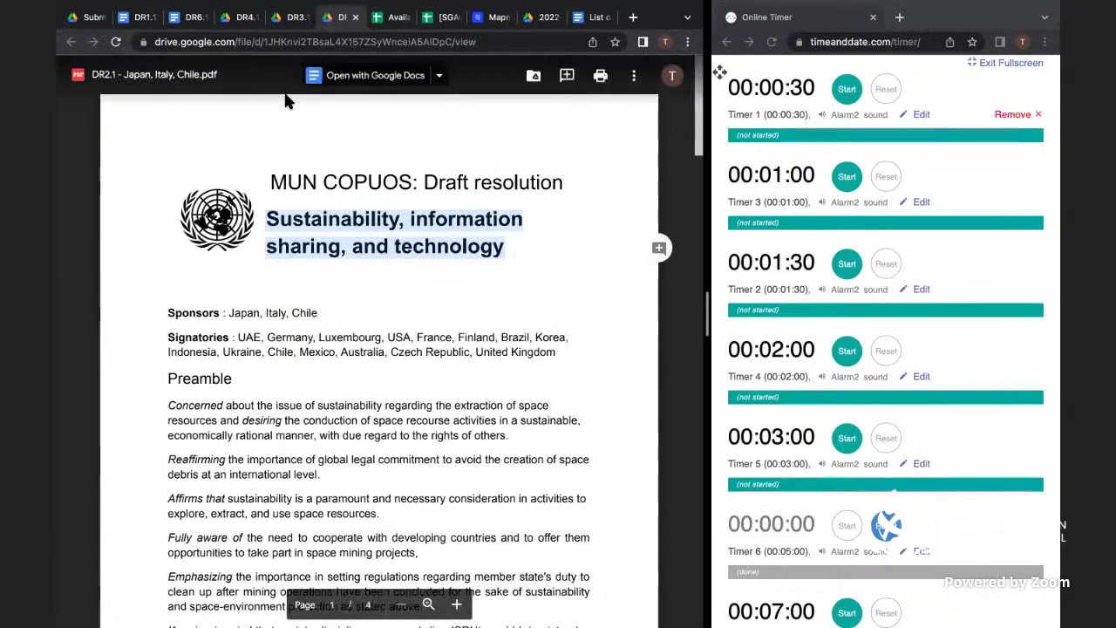
- Return to the rapporteur sheet's DR 2.1 table and enter 1 under No, No Rights for Iran
left_click(442, 19)
left_click(408, 443)
scroll(408, 442, "down", 1)
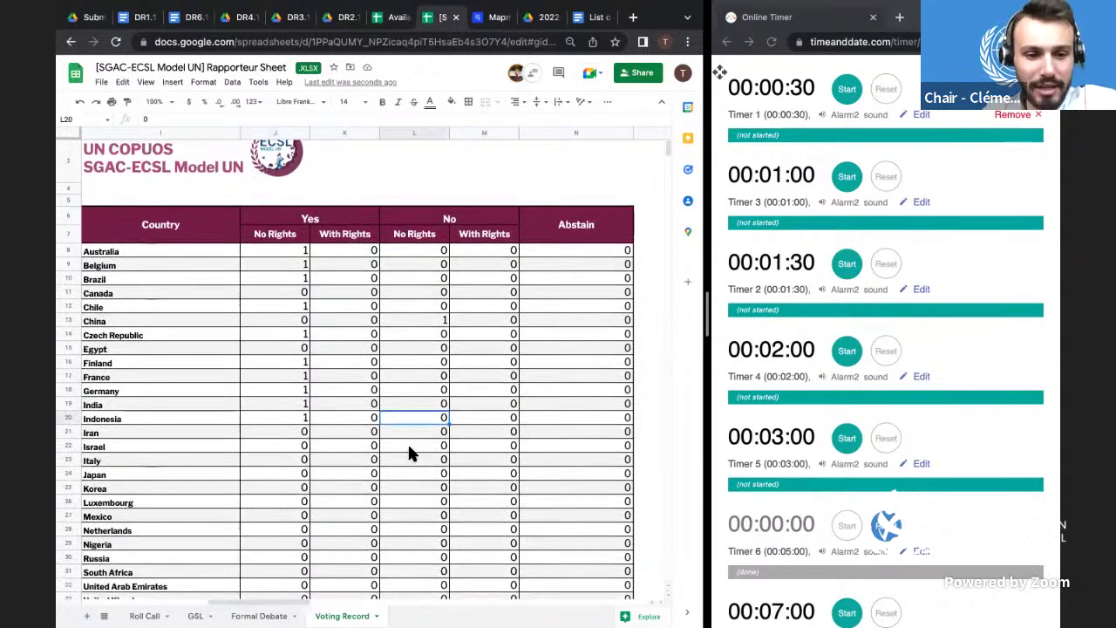
left_click(403, 432)
type("1")
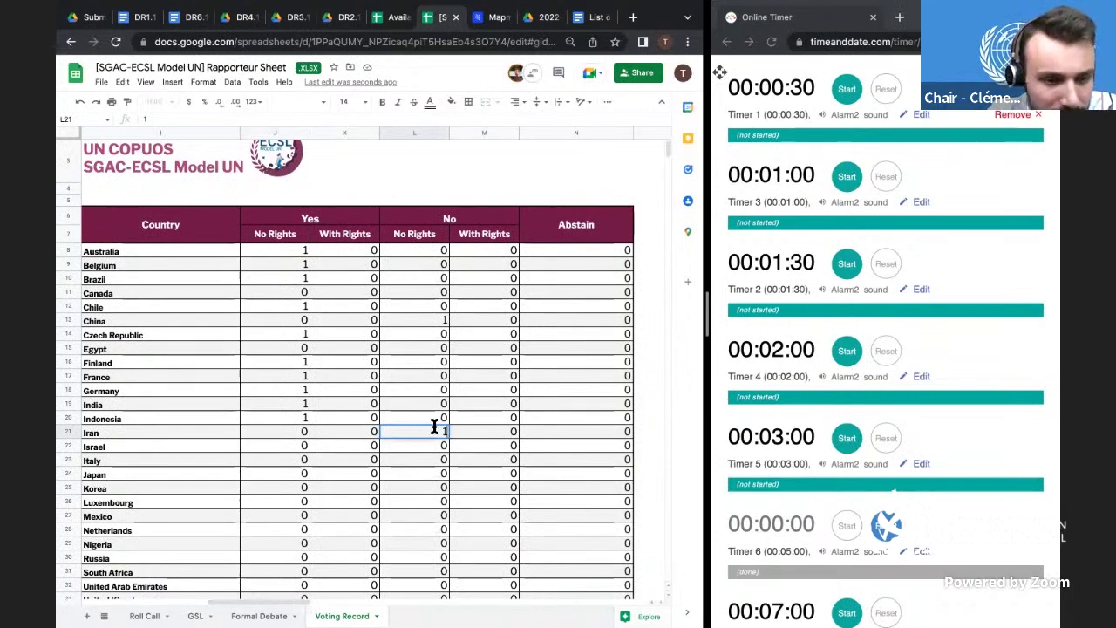
- Enter 1 under Yes, No Rights for Israel and Italy
left_click(291, 443)
scroll(292, 444, "down", 2)
scroll(292, 446, "down", 1)
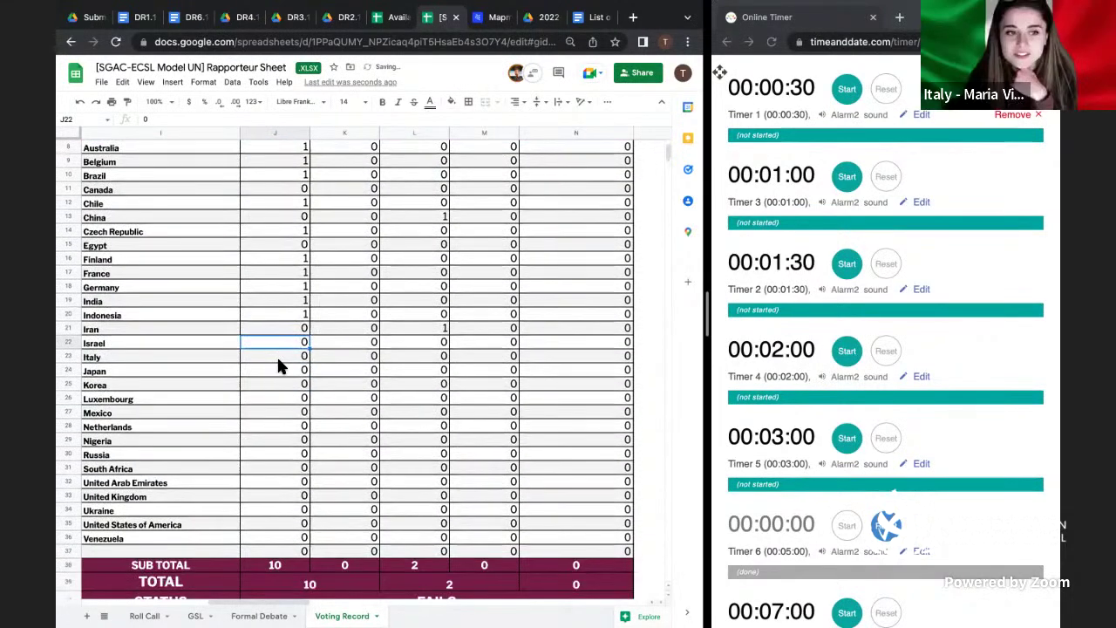
type("1")
key("Return")
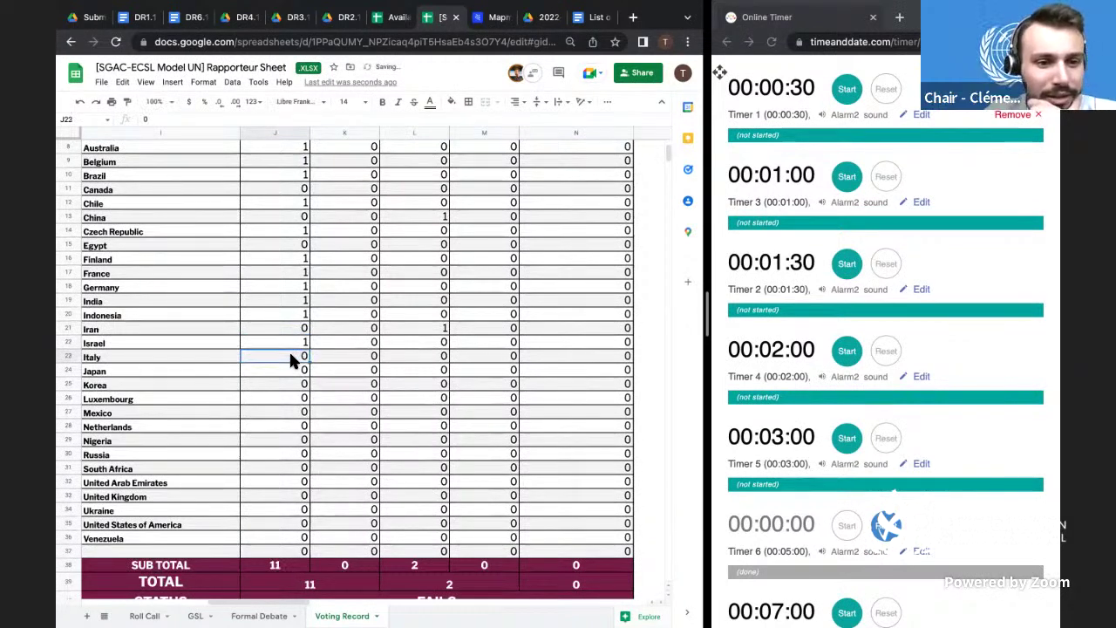
key("BackSpace")
type("1")
- Clear Israel's Yes, No Rights vote and record a 1 in that column for Japan
left_click(303, 342)
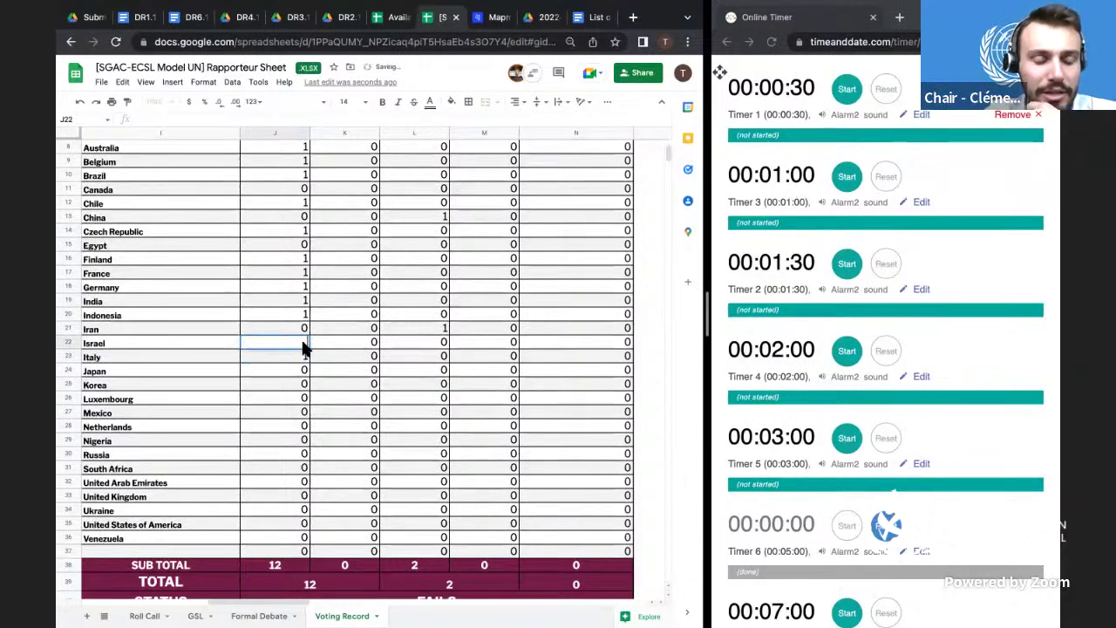
key("Delete")
double_click(302, 371)
type("1")
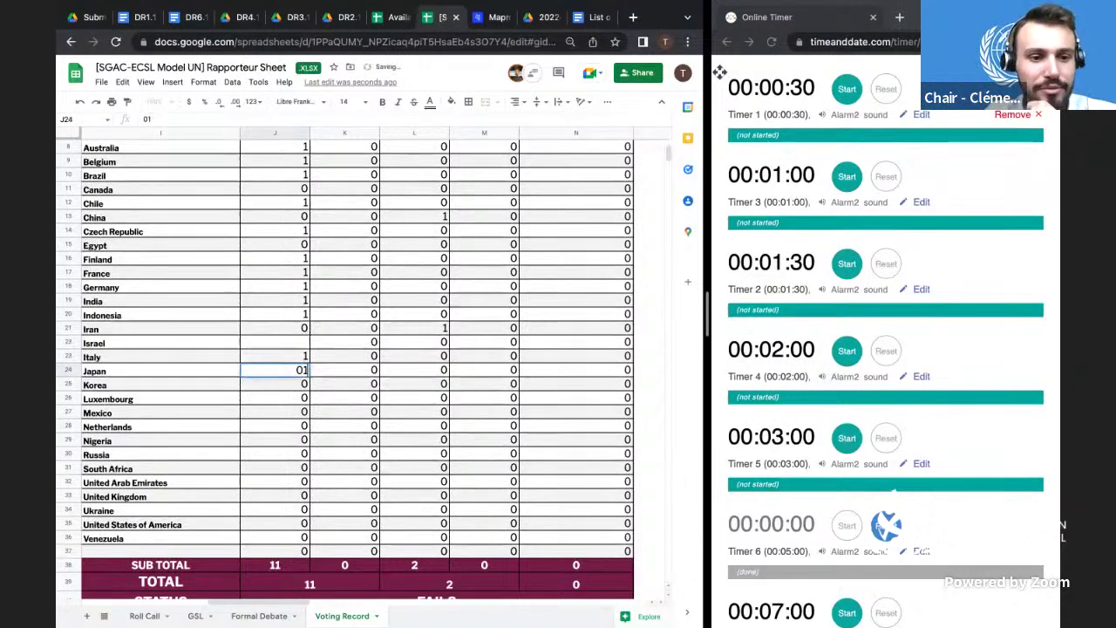
- Enter 1 under Yes, No Rights for Korea, Luxembourg and Mexico
left_click(296, 390)
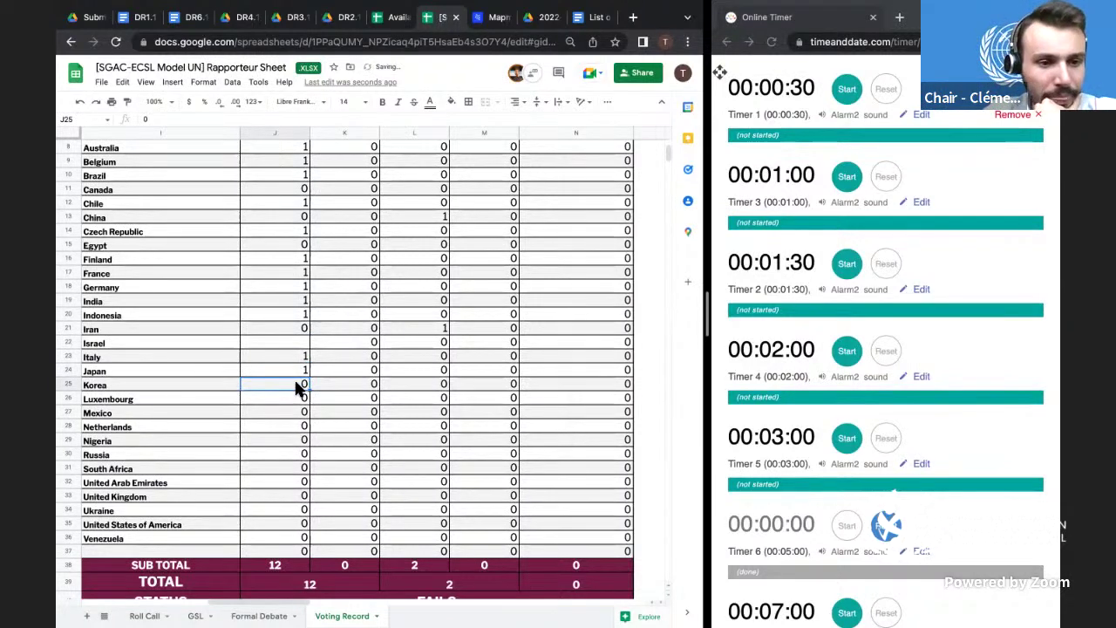
scroll(296, 390, "down", 1)
type("1")
left_click(301, 390)
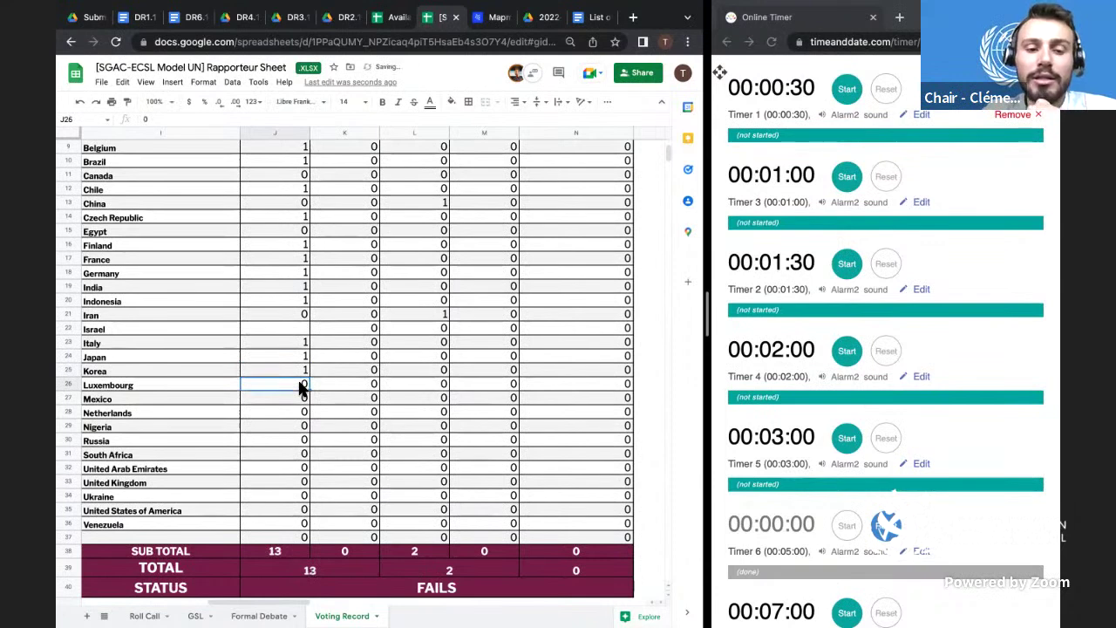
type("1")
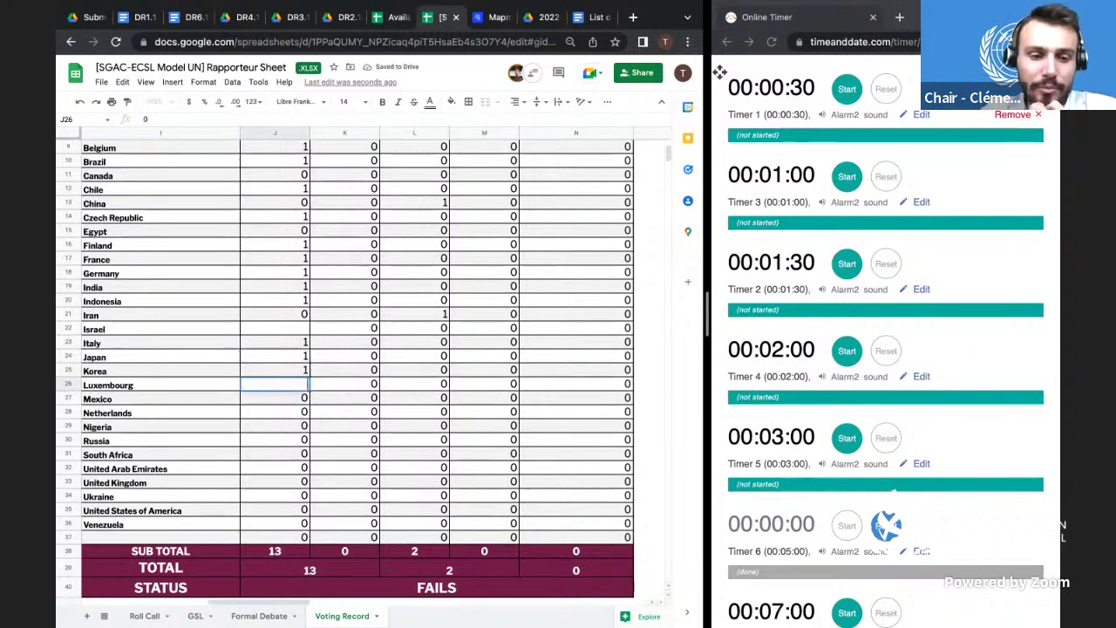
left_click(301, 399)
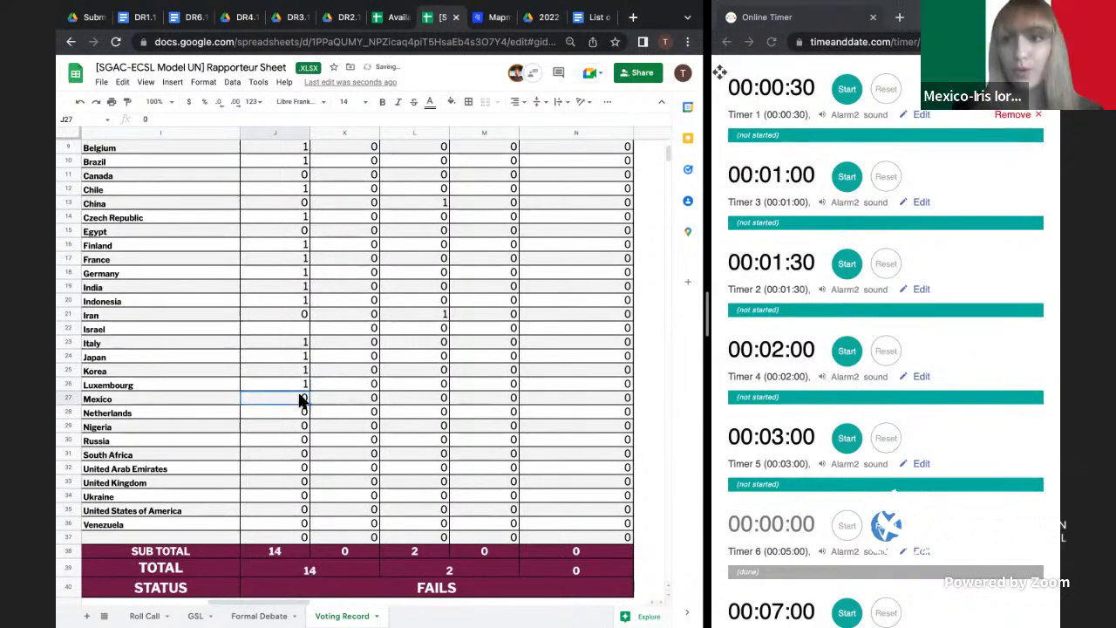
type("1")
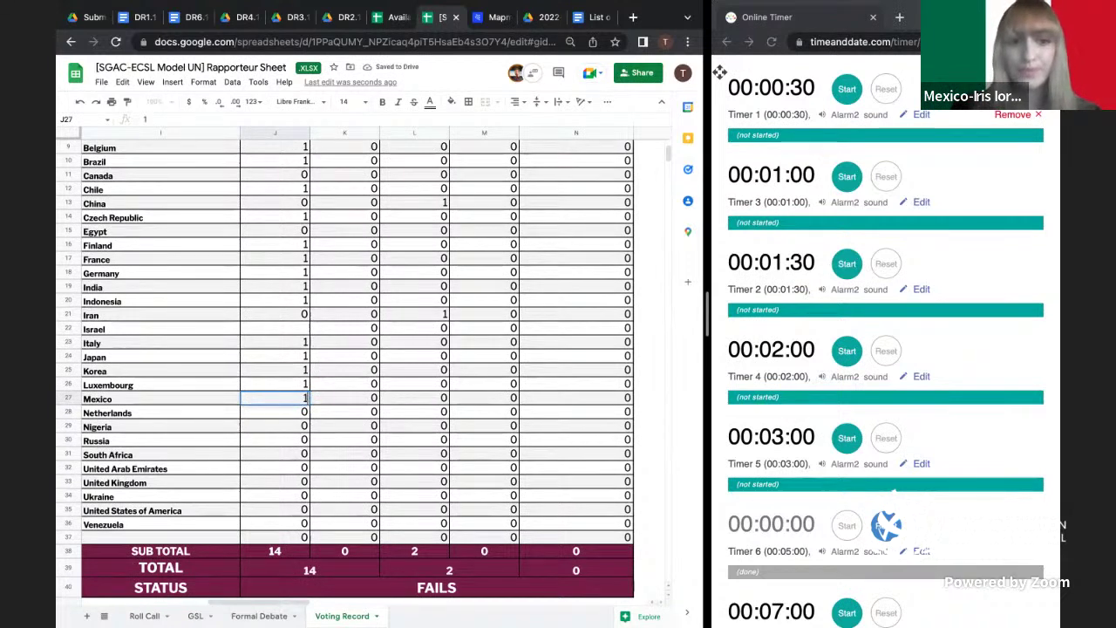
- Record a 1 for the Netherlands under Yes, No Rights and a 1 for Nigeria under No, No Rights
left_click(301, 413)
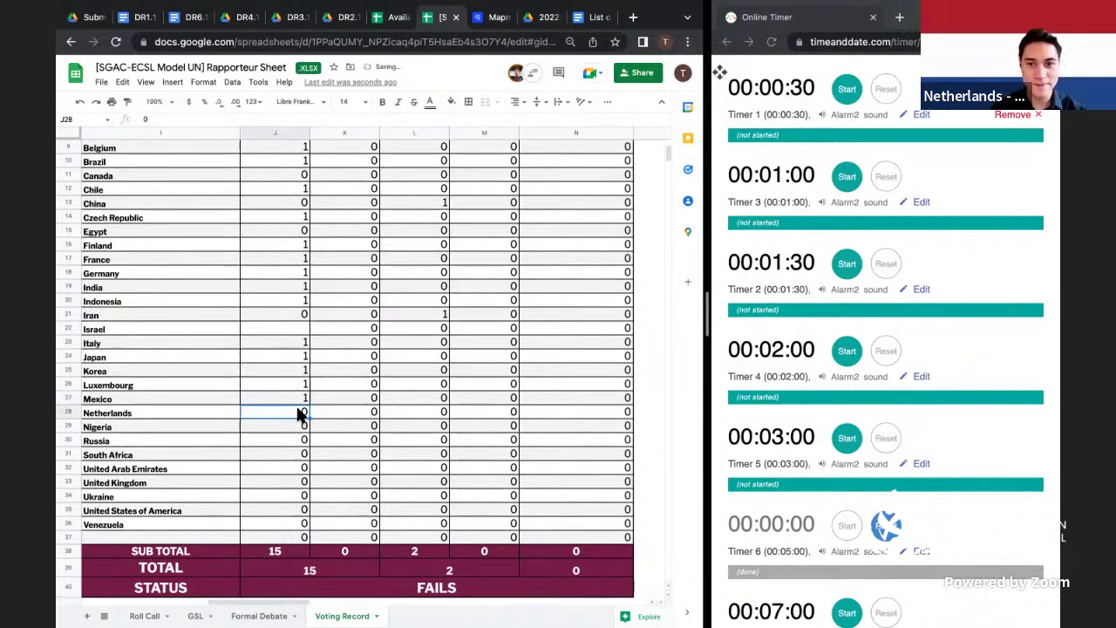
type("1")
key("Return")
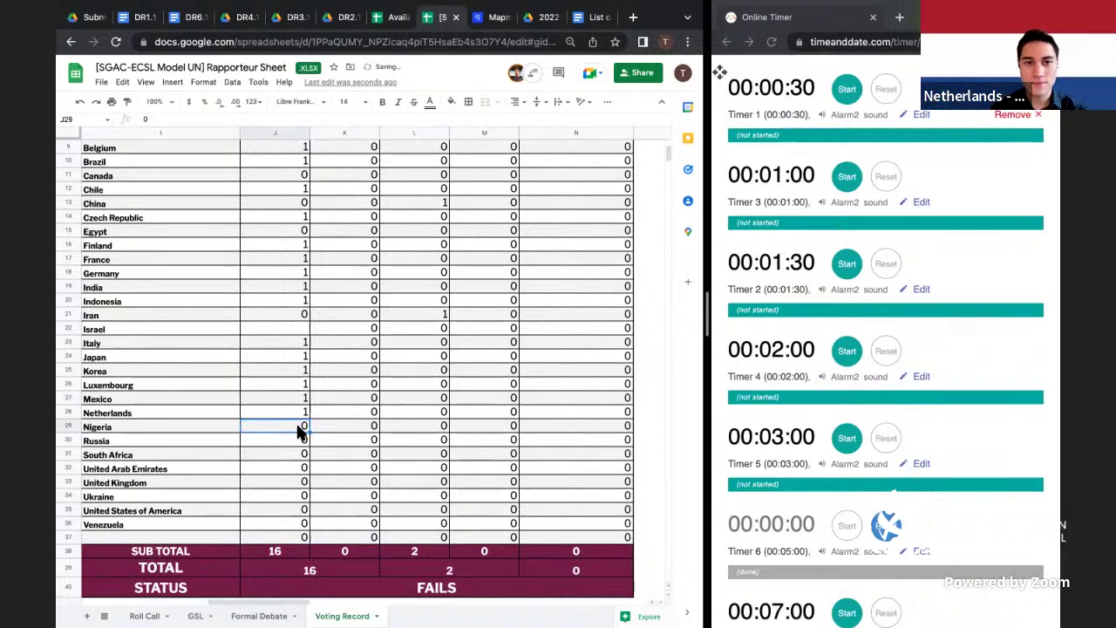
scroll(298, 432, "down", 1)
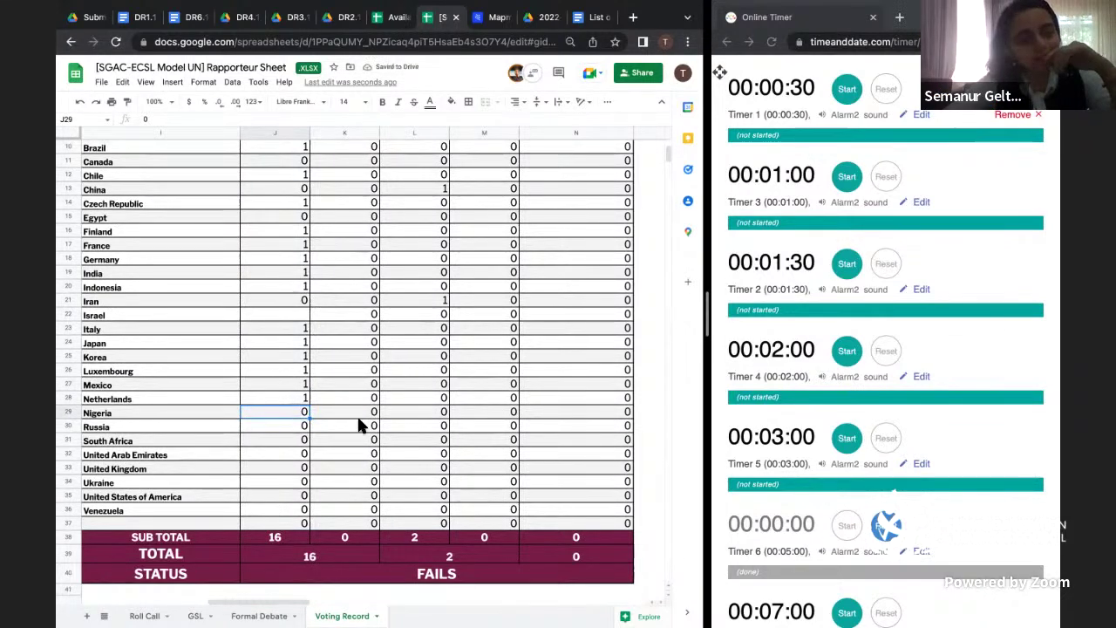
left_click(440, 411)
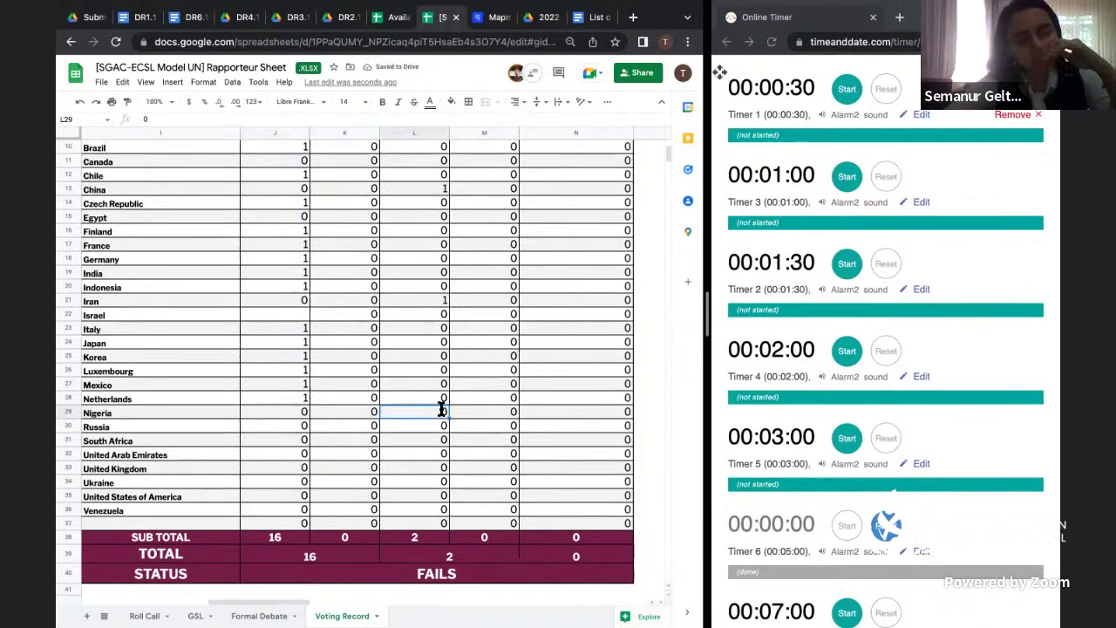
key("BackSpace")
type("1")
left_click(292, 426)
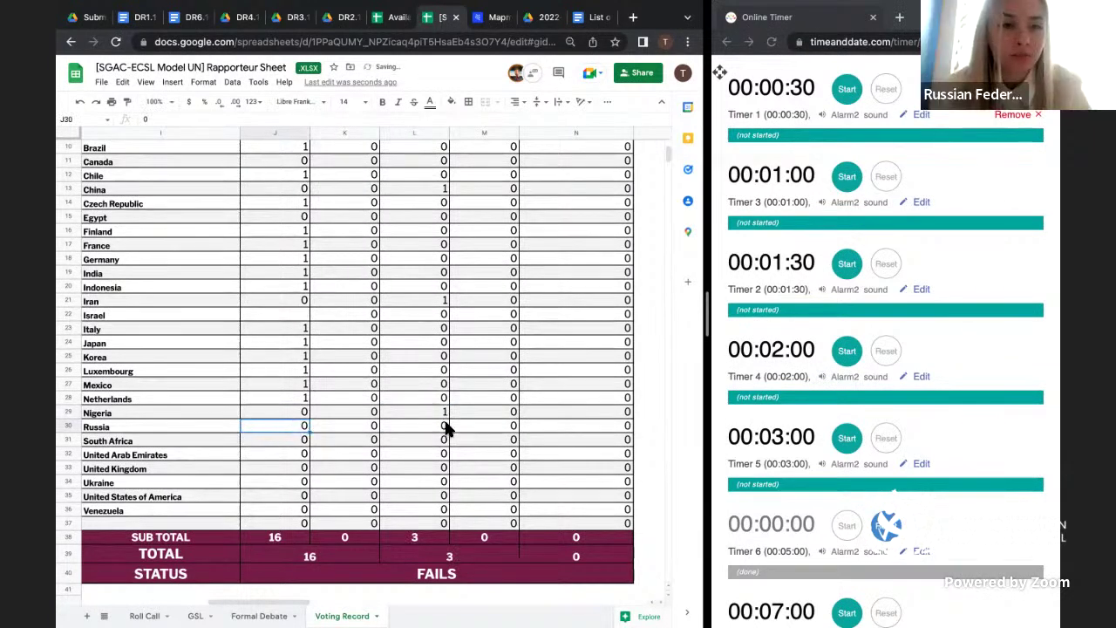
- Record a 1 for Russia under No, No Rights in the DR 2.1 voting record
left_click(445, 425)
type("1")
left_click(299, 444)
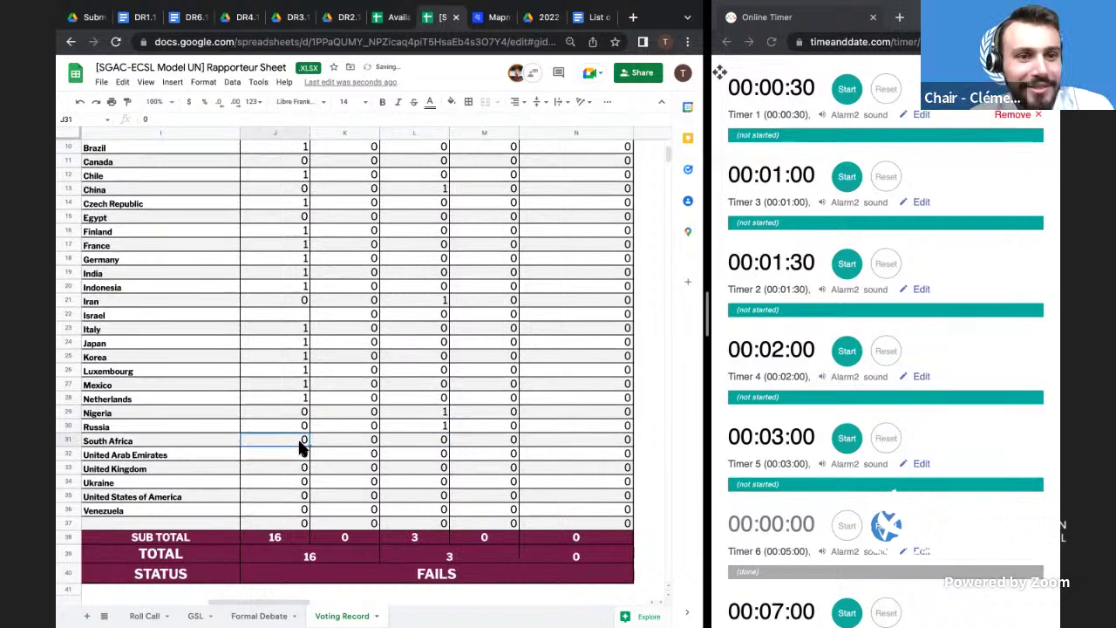
- Enter 1 under Yes, No Rights for the United Arab Emirates and the United Kingdom
left_click(301, 455)
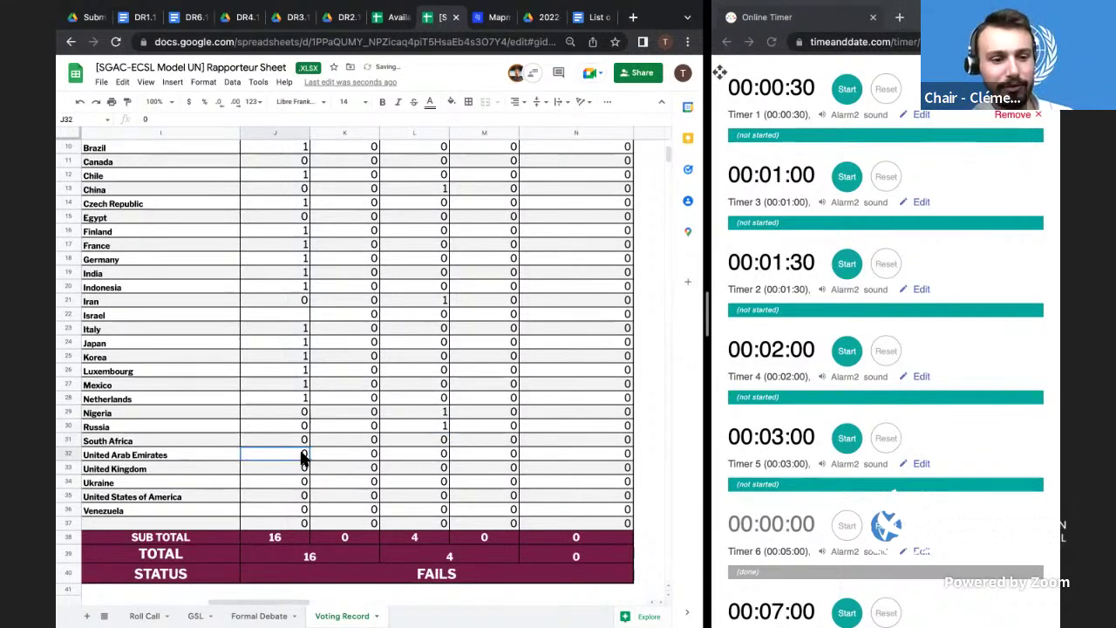
scroll(302, 440, "down", 2)
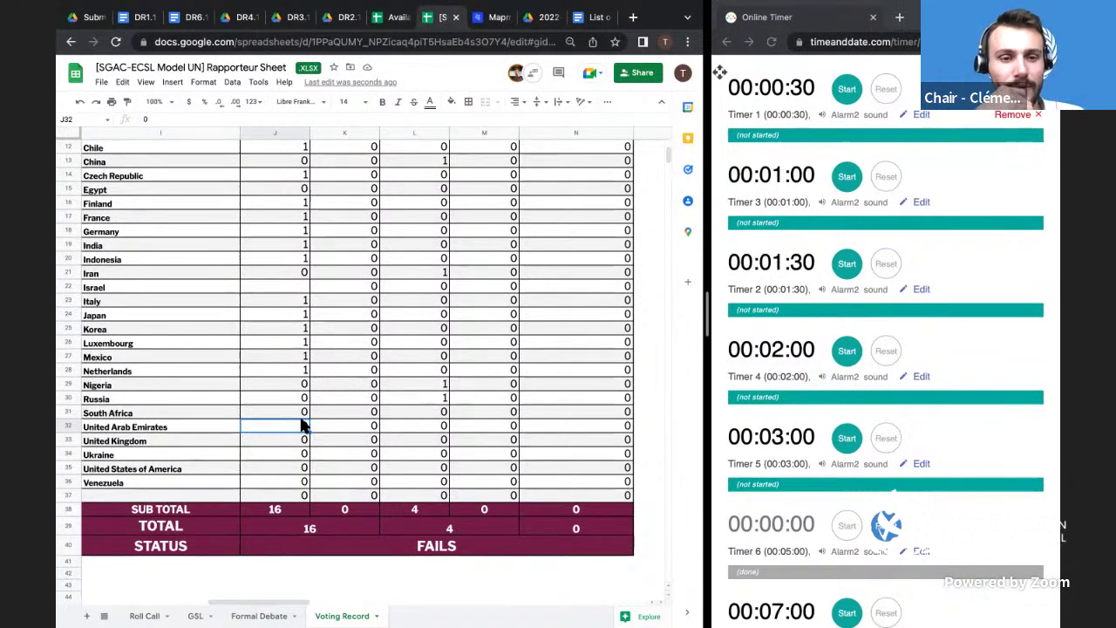
double_click(303, 424)
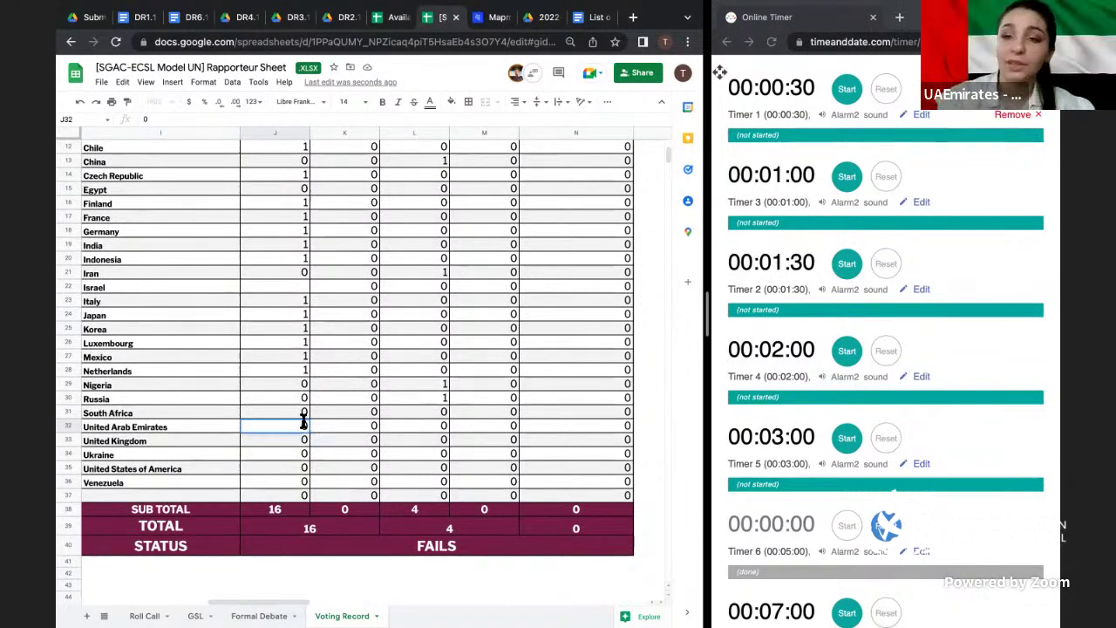
type("1")
key("Return")
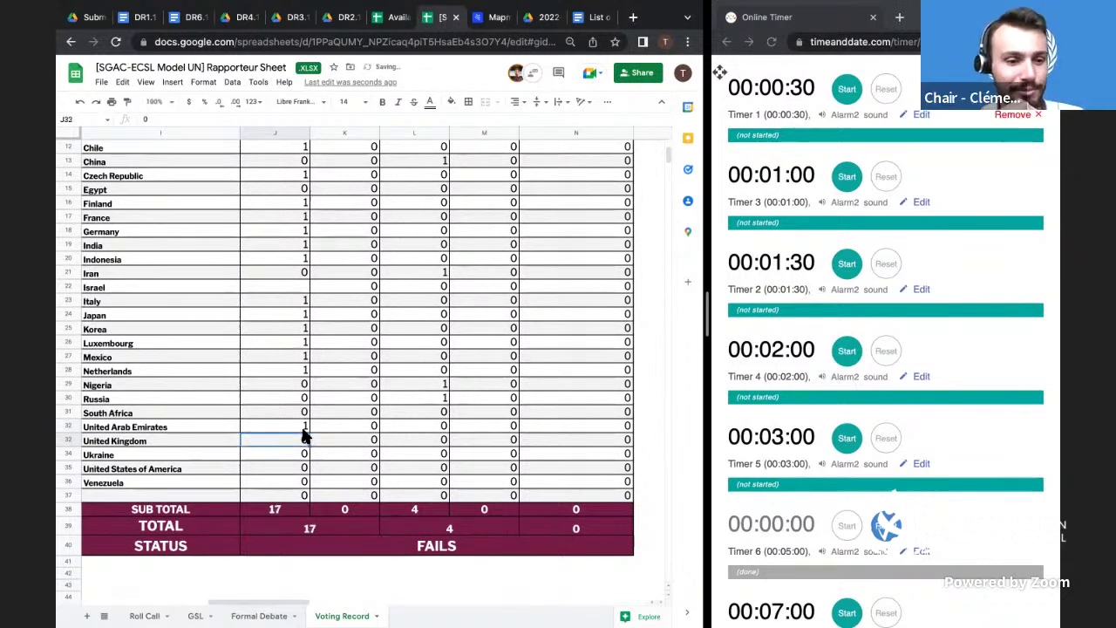
type("1")
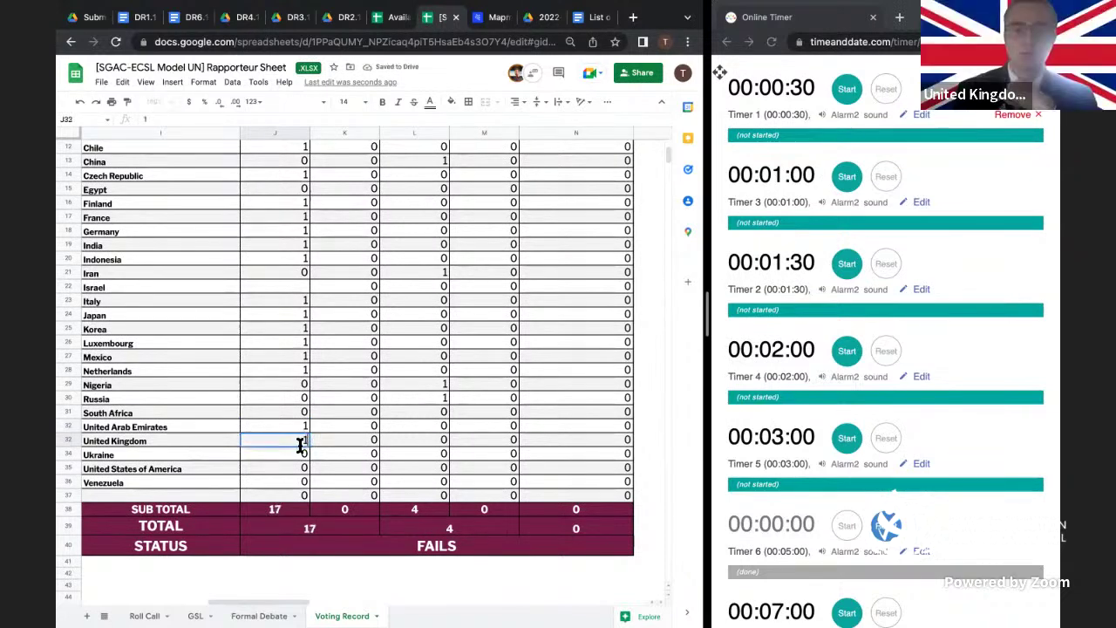
key("Return")
- Record a 1 under Yes, No Rights for Ukraine and the United States of America
key("BackSpace")
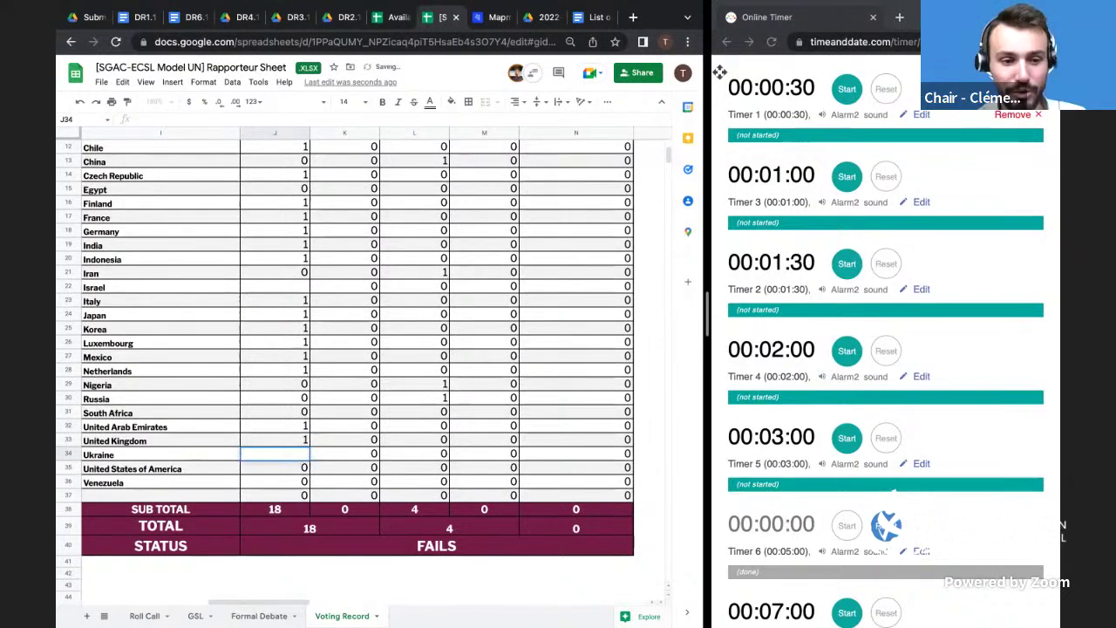
type("1")
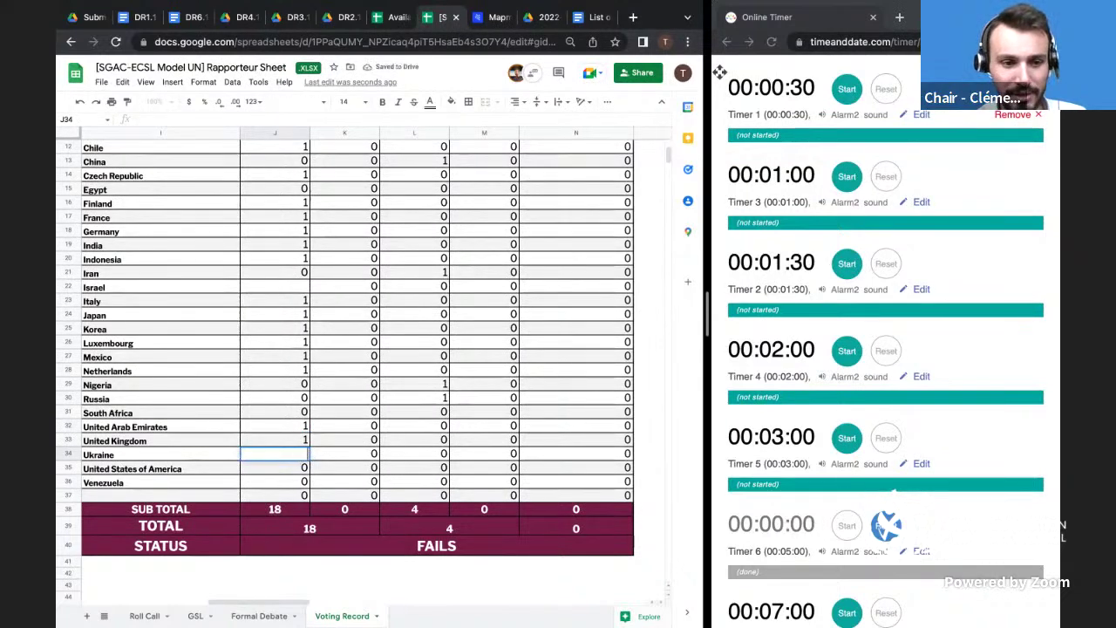
key("Return")
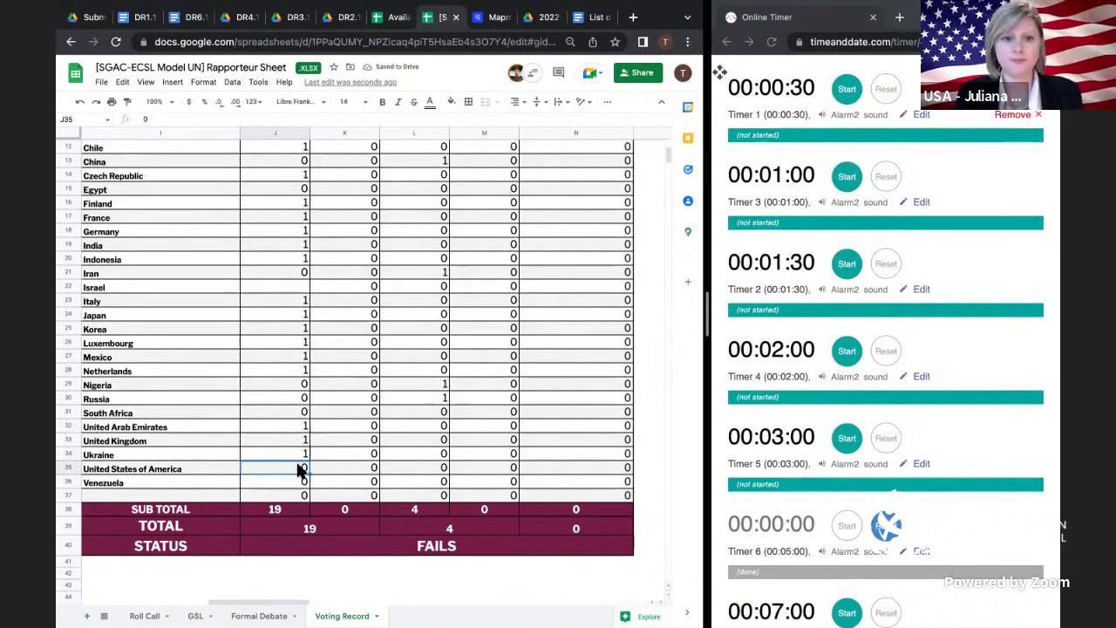
type("1")
key("Return")
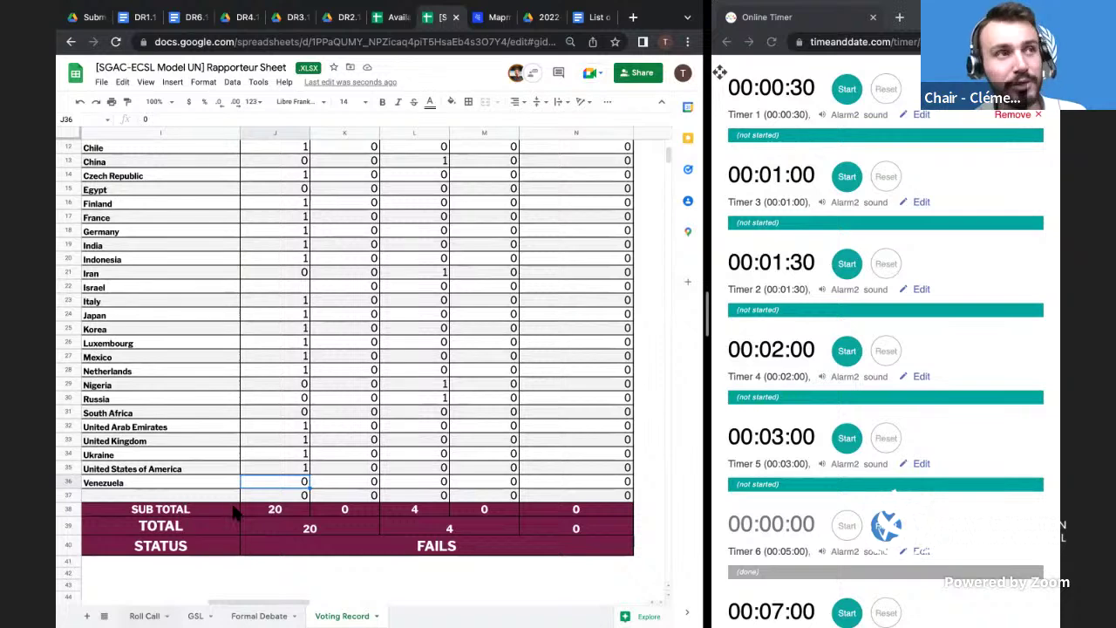
- Check the countries' attendance on the Roll Call sheet and return to the Voting Record sheet
key("ctrl+shift+Page_Up")
key("ctrl+shift+Page_Up")
key("ctrl+shift+Page_Up")
scroll(414, 463, "up", 3)
scroll(414, 463, "down", 1)
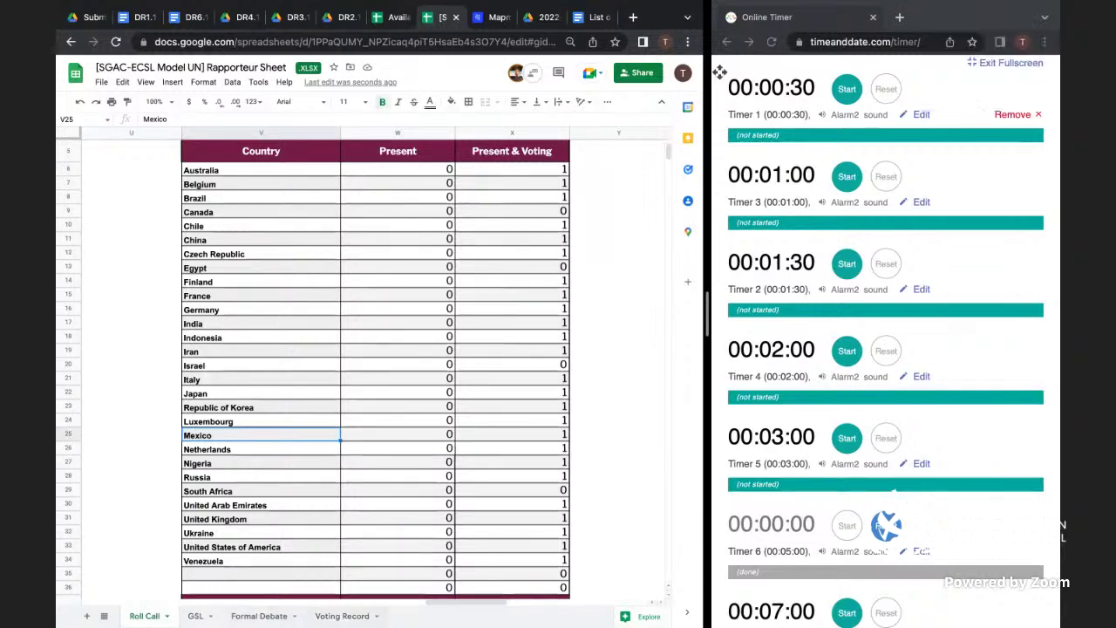
left_click(327, 615)
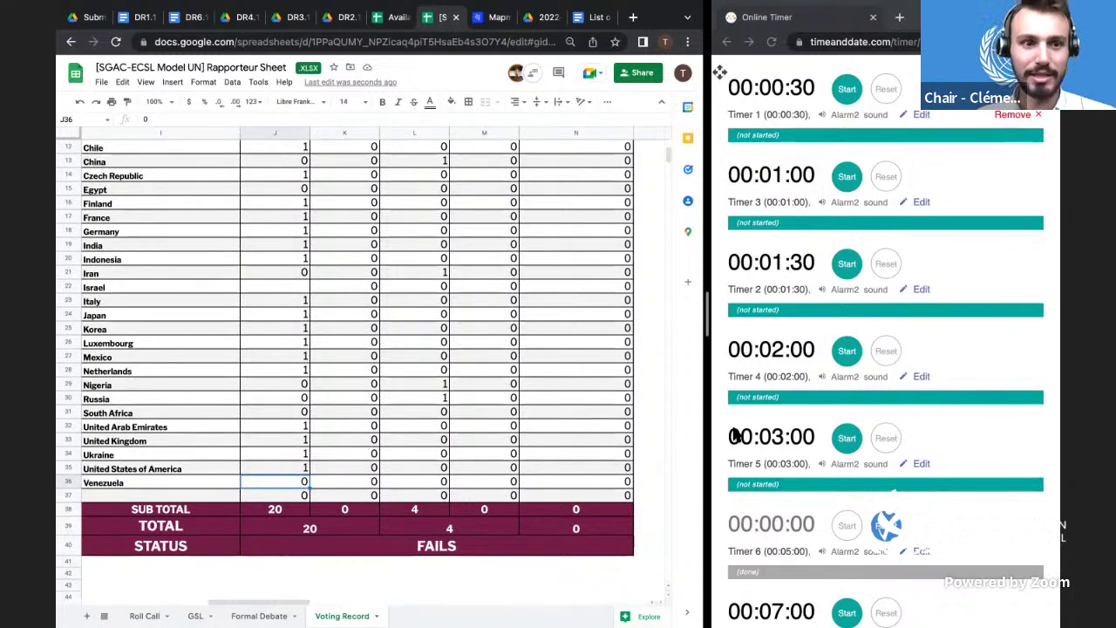
- Record a 1 for Venezuela under No, No Rights
left_click(440, 455)
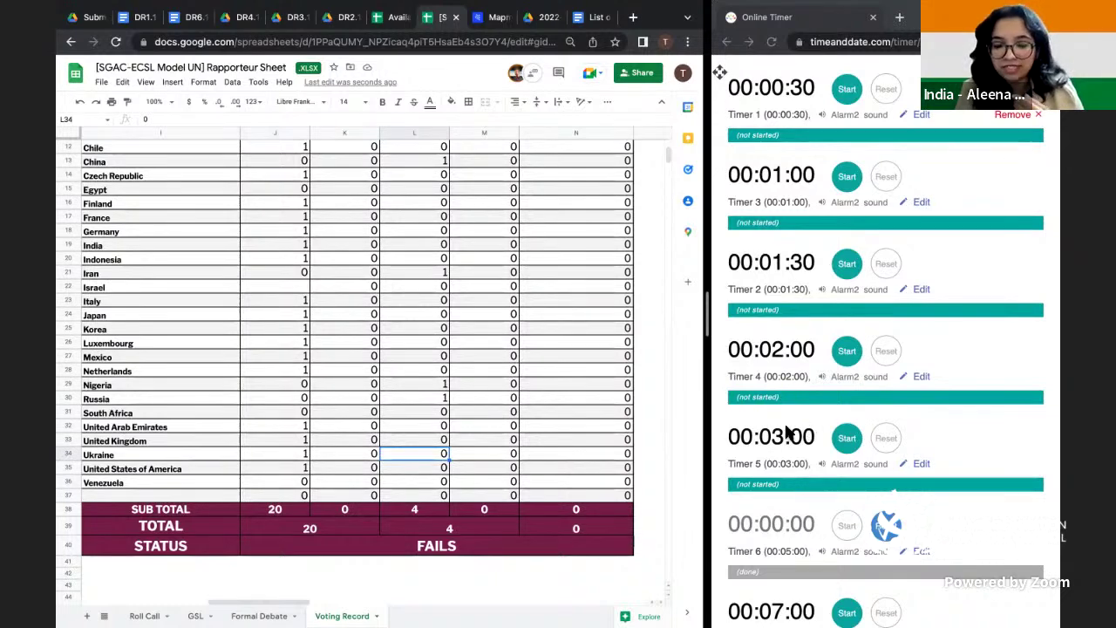
left_click(420, 484)
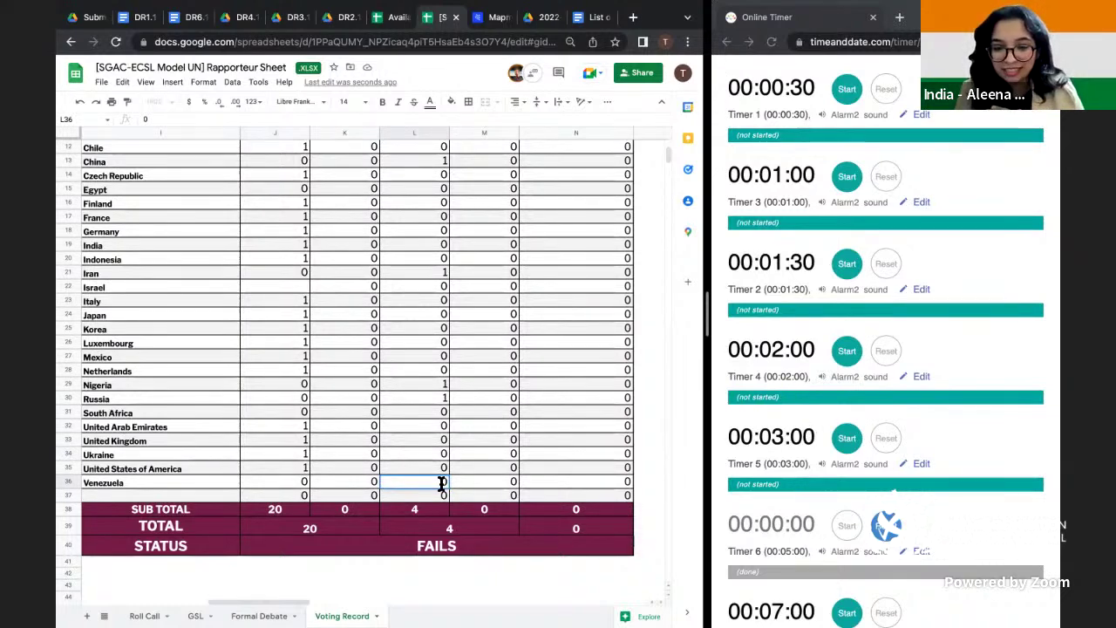
type("1")
key("Return")
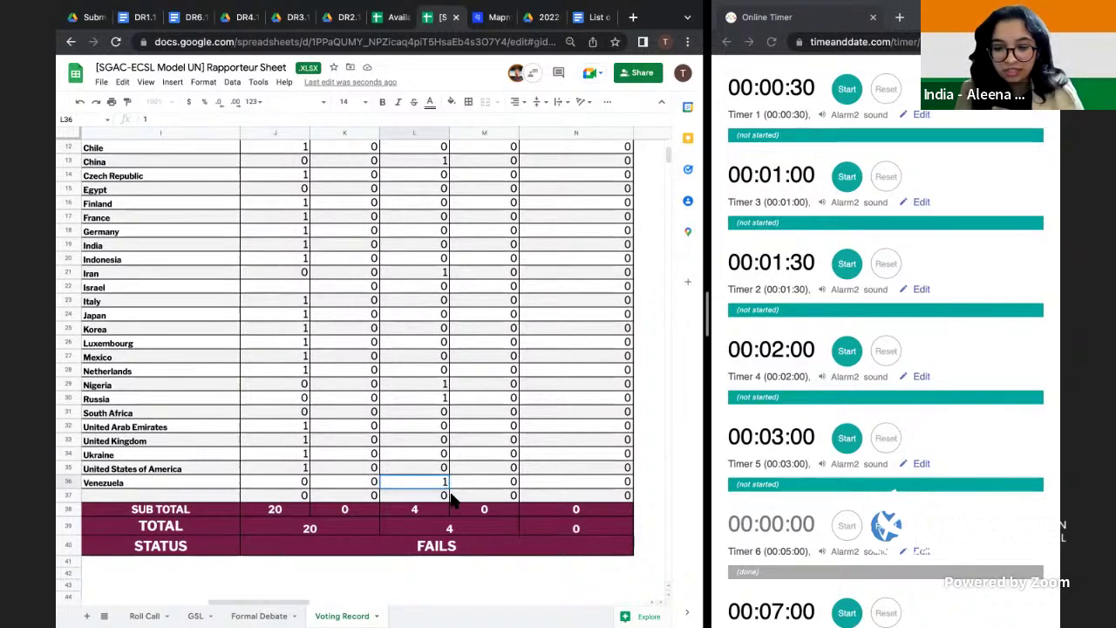
left_click(451, 495)
- Change India's vote by entering 1 under No, No Rights and 0 under Yes, No Rights
scroll(449, 497, "up", 4)
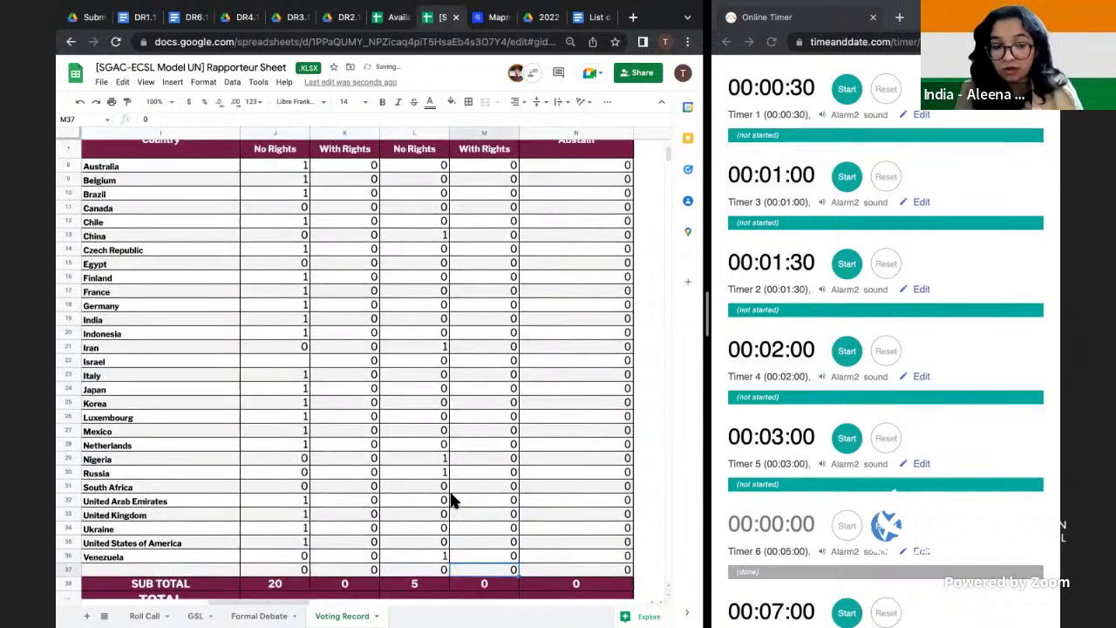
left_click(140, 321)
left_click(427, 320)
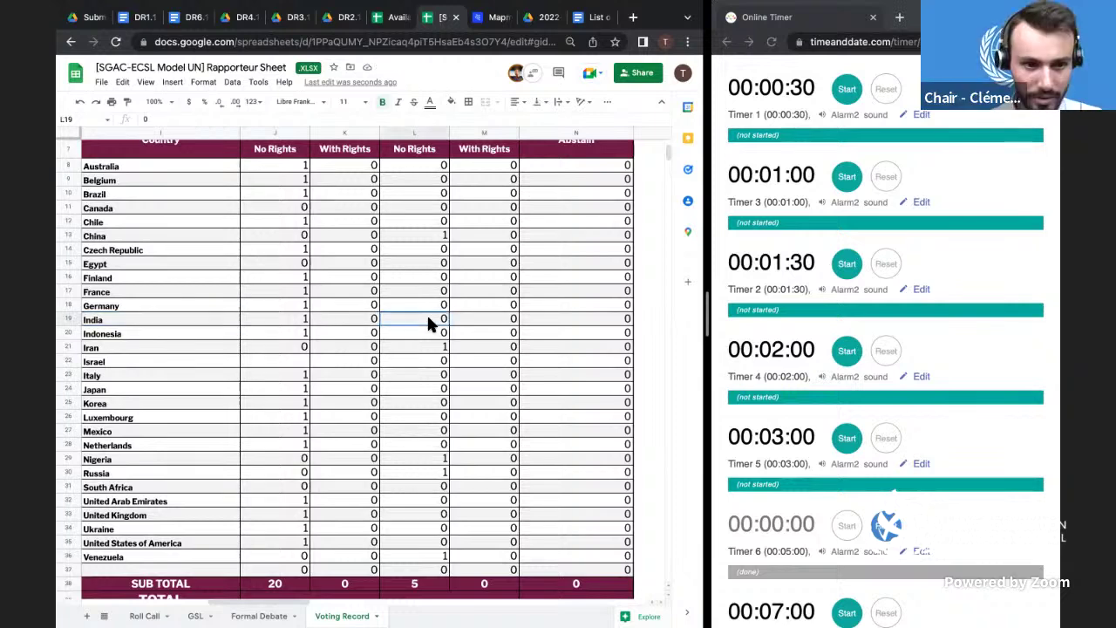
key("BackSpace")
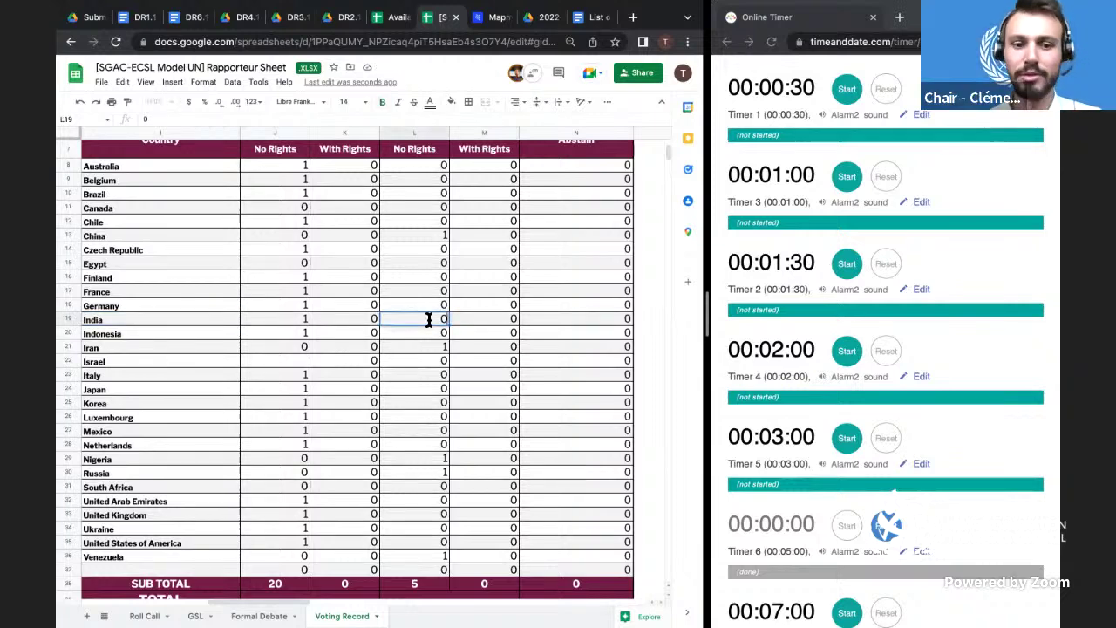
type("1")
left_click(304, 318)
key("BackSpace")
type("0")
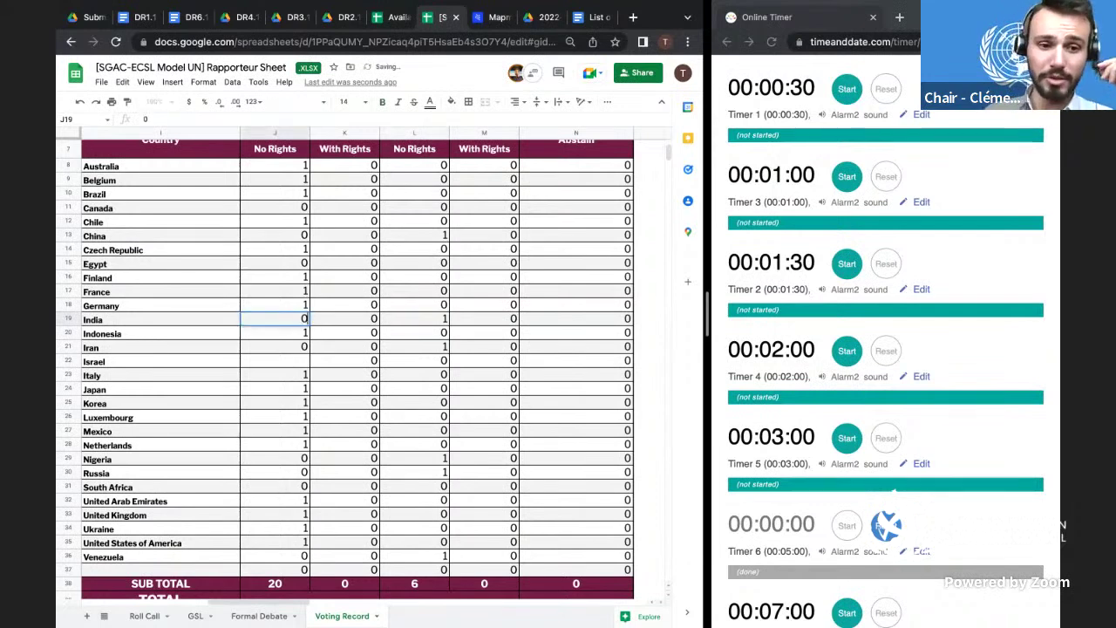
- Fill Israel's empty Yes, No Rights cell with 0
left_click(272, 360)
type("0")
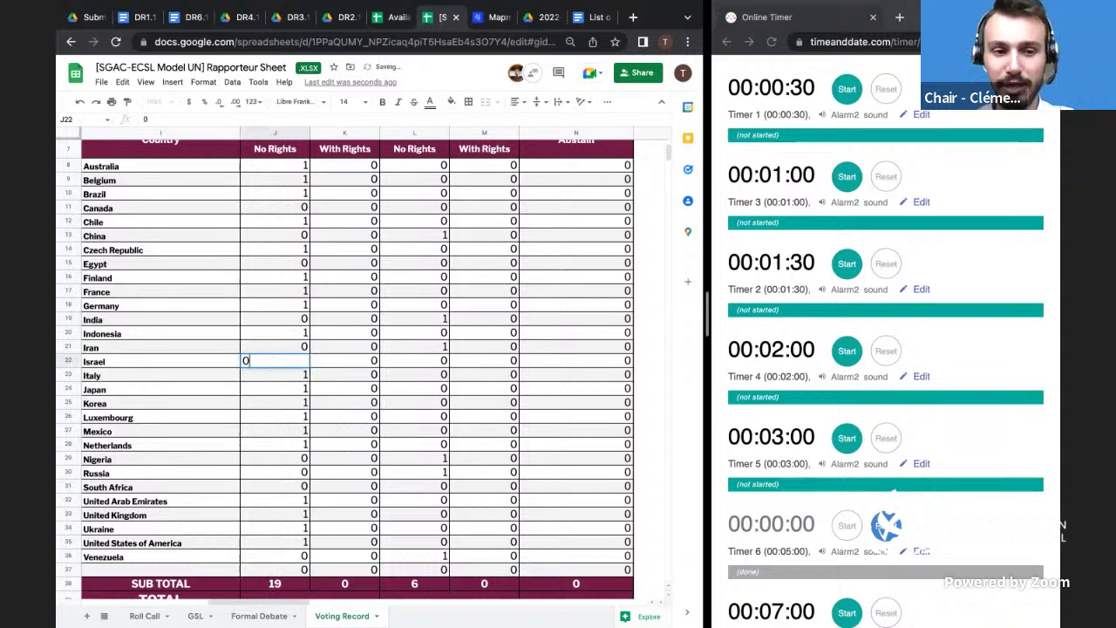
left_click(643, 447)
- Review the DR 2.1 totals and status, and bring up the blank DR 3.1 voting record
scroll(549, 436, "down", 1)
scroll(548, 438, "down", 1)
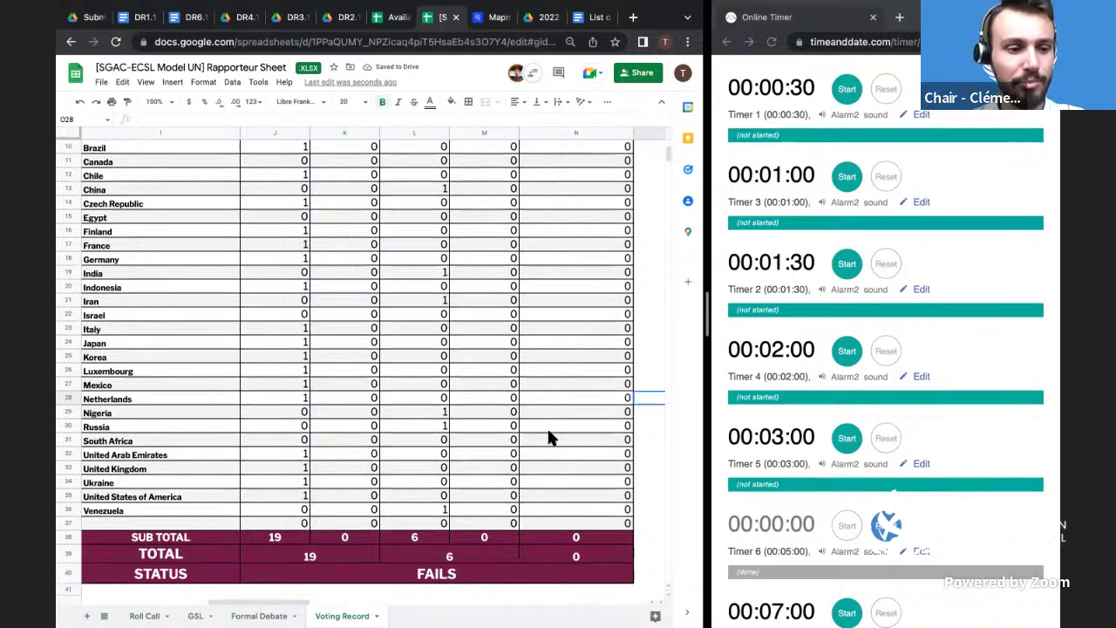
scroll(548, 438, "up", 2)
scroll(548, 437, "up", 3)
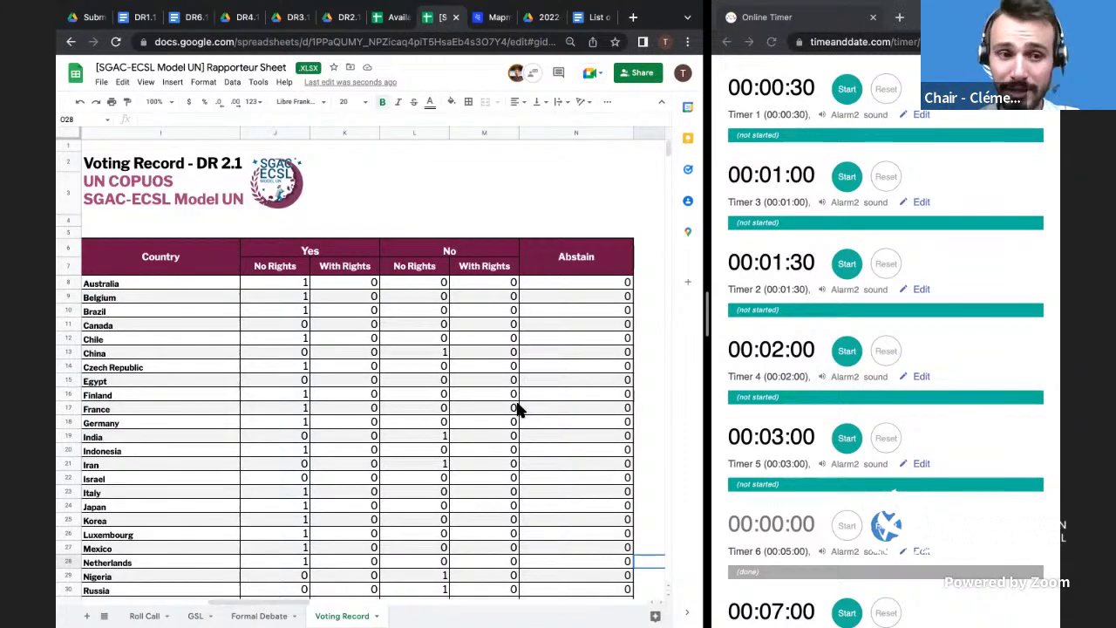
scroll(518, 409, "right", 5)
scroll(518, 410, "right", 2)
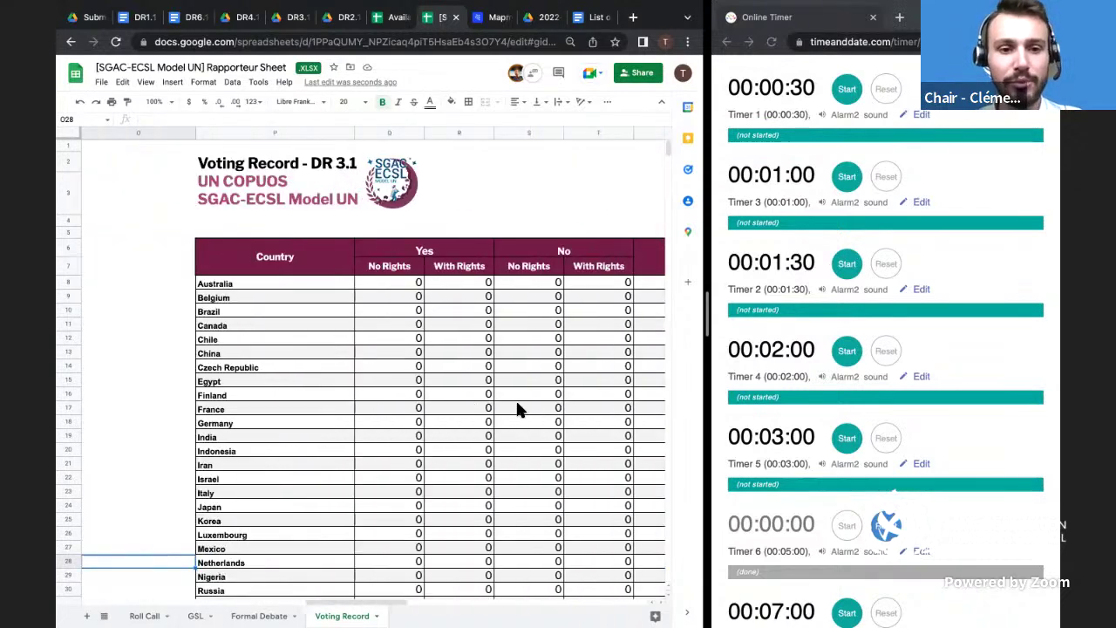
scroll(518, 410, "left", 3)
scroll(517, 410, "right", 4)
scroll(518, 410, "left", 2)
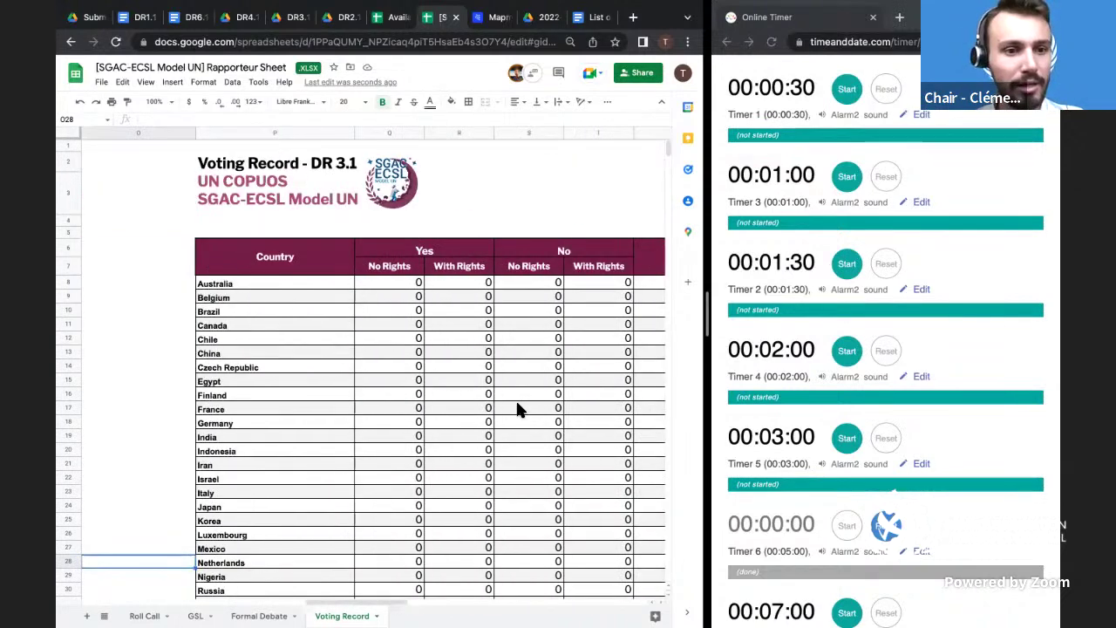
scroll(518, 409, "right", 2)
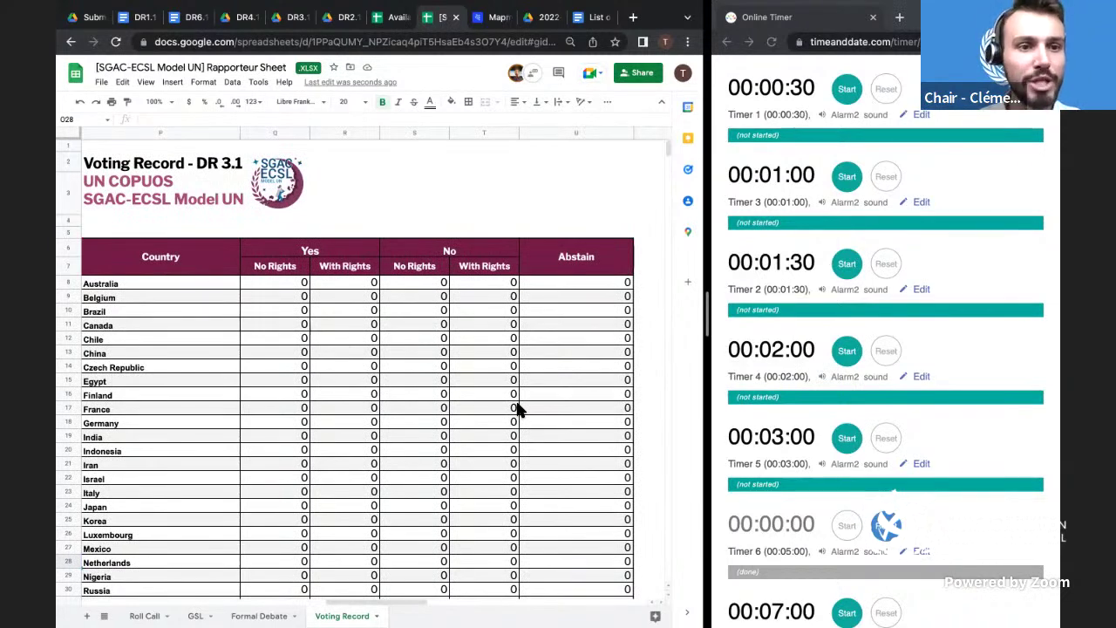
scroll(518, 410, "down", 3)
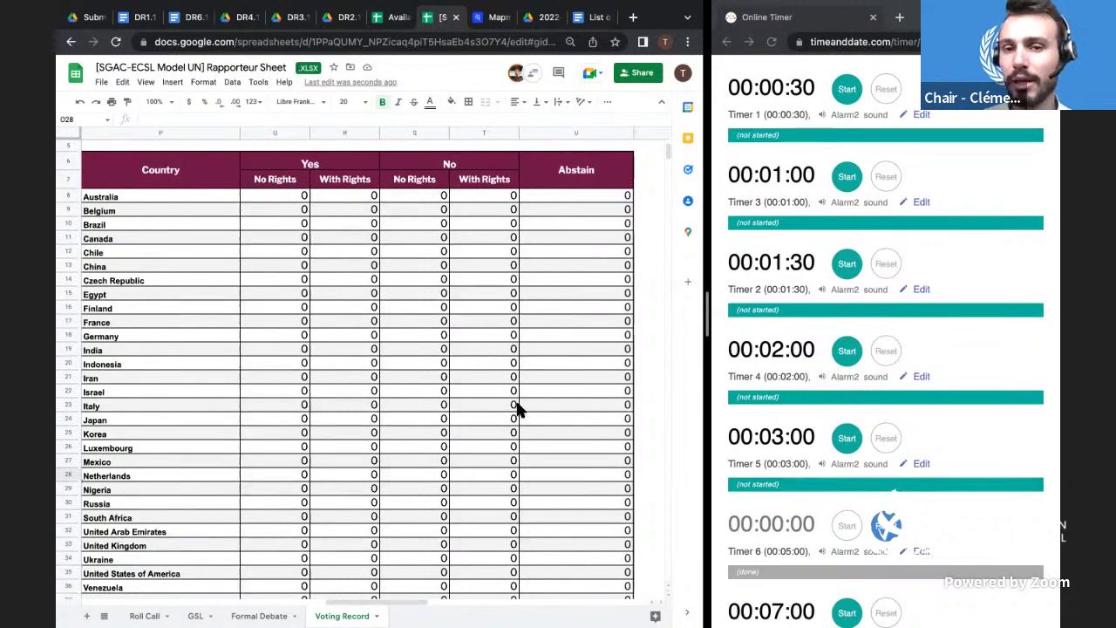
scroll(515, 406, "up", 2)
- Look up the title of the DR3.1 draft resolution and enter "Legal Framework" in cell S2 beside the DR 3.1 heading
left_click(297, 17)
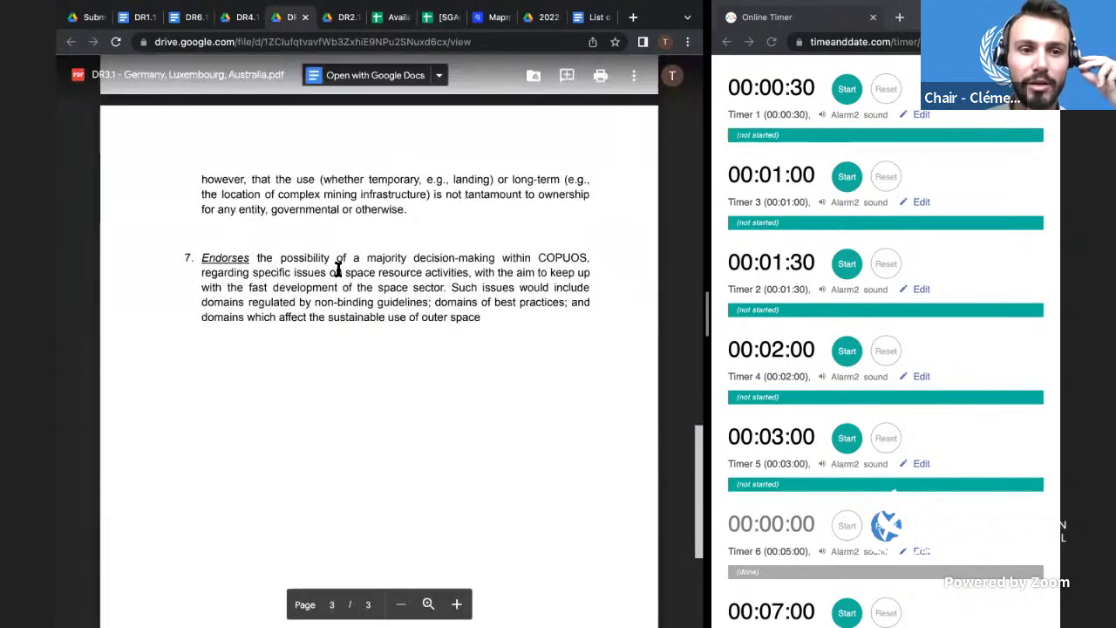
scroll(338, 270, "up", 15)
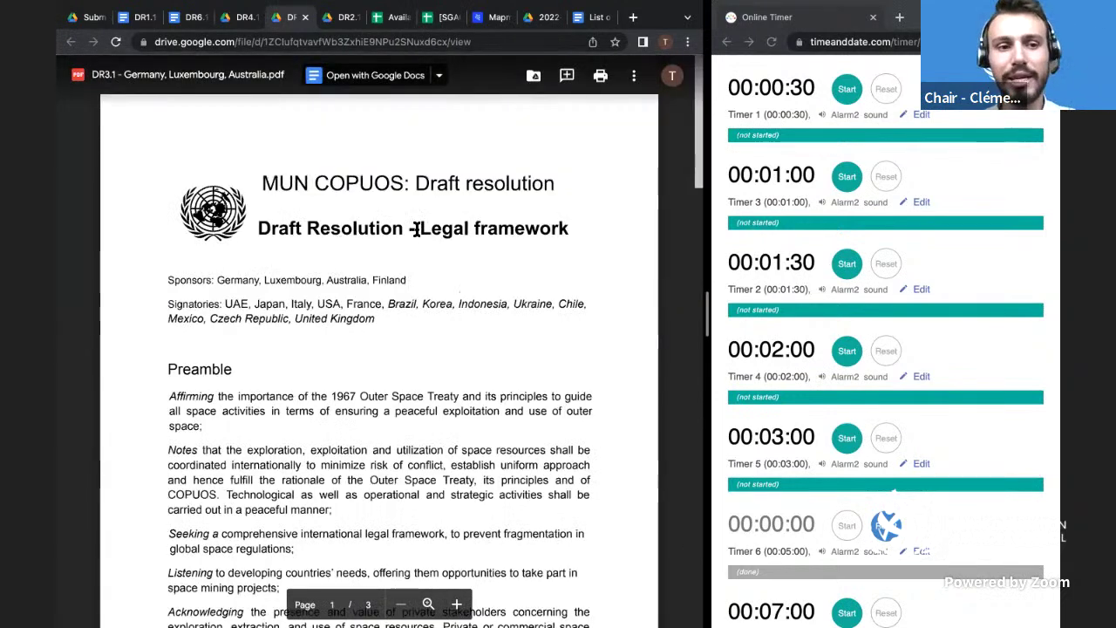
left_click(447, 19)
left_click(384, 150)
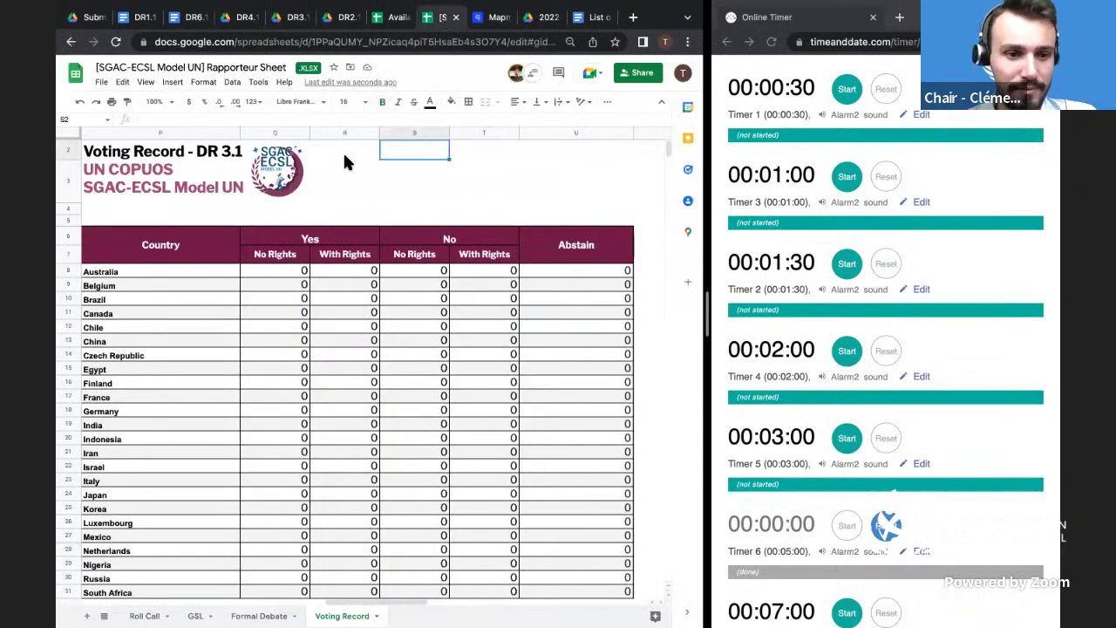
type("Legal Framewor")
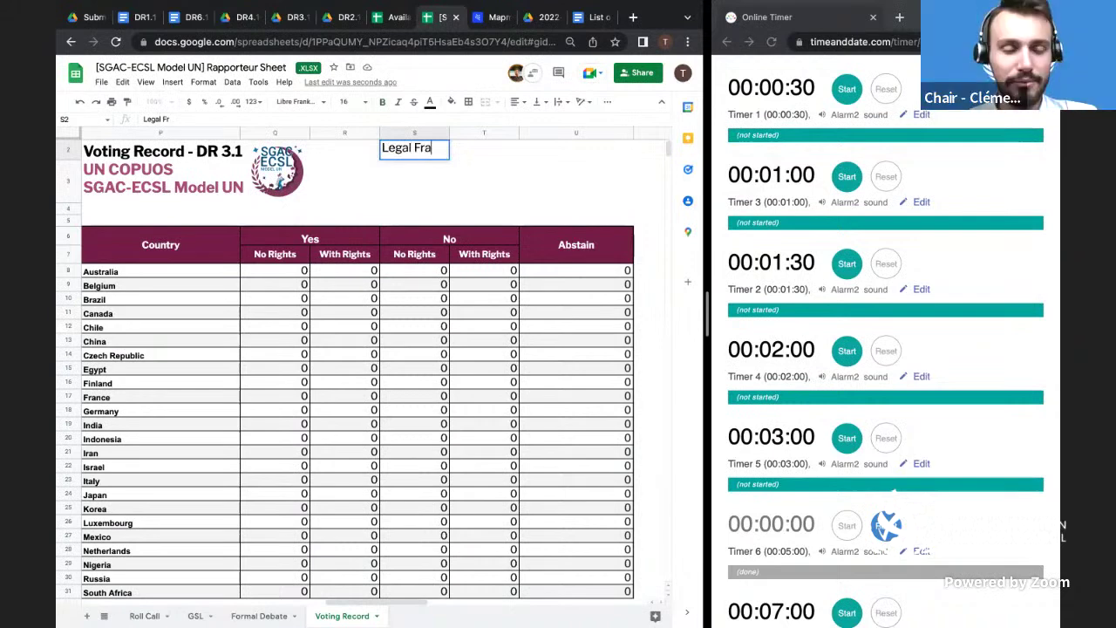
type("k")
left_click(411, 181)
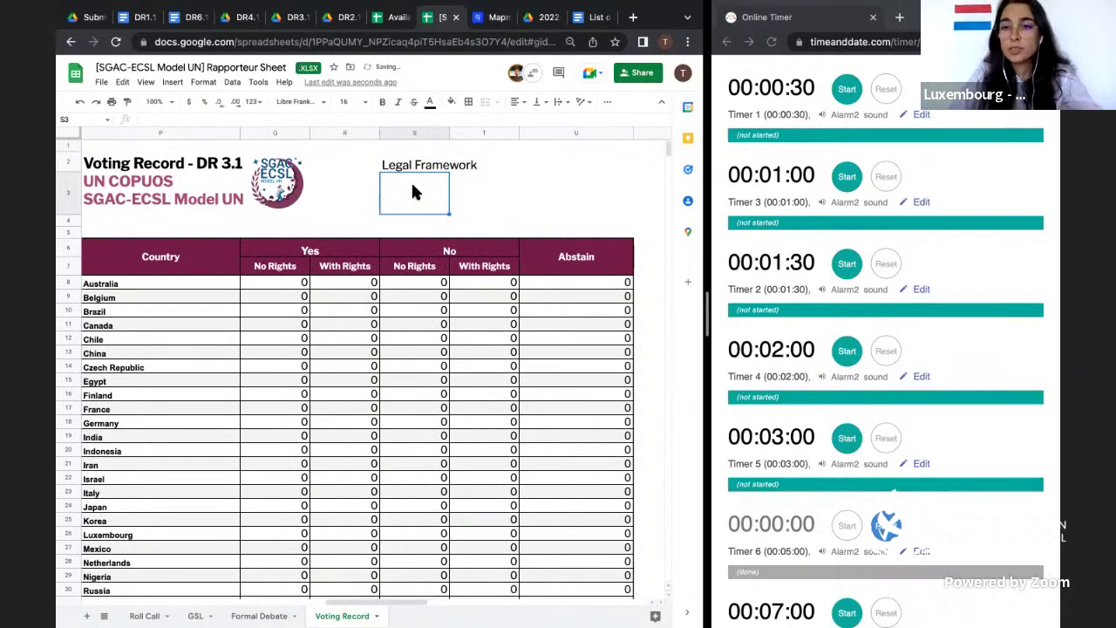
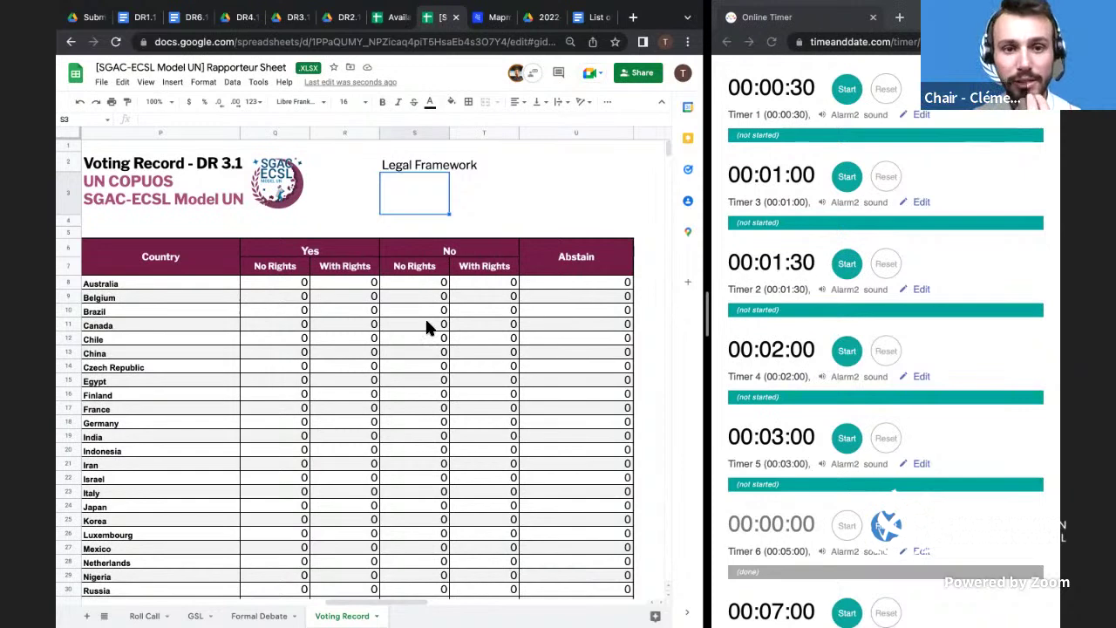
scroll(428, 324, "down", 3)
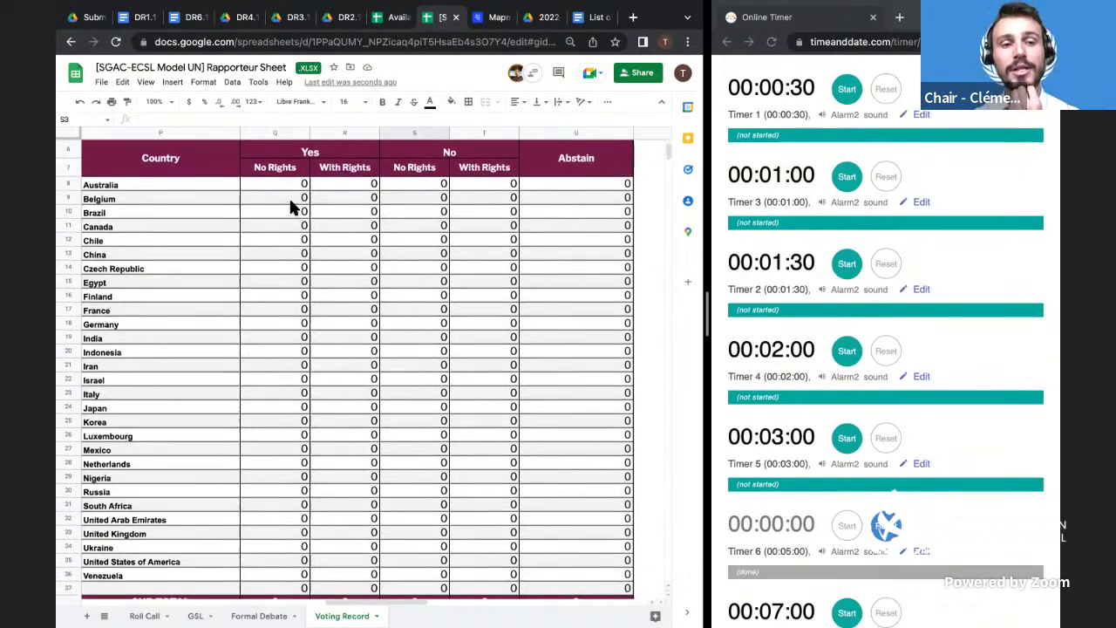
left_click(295, 184)
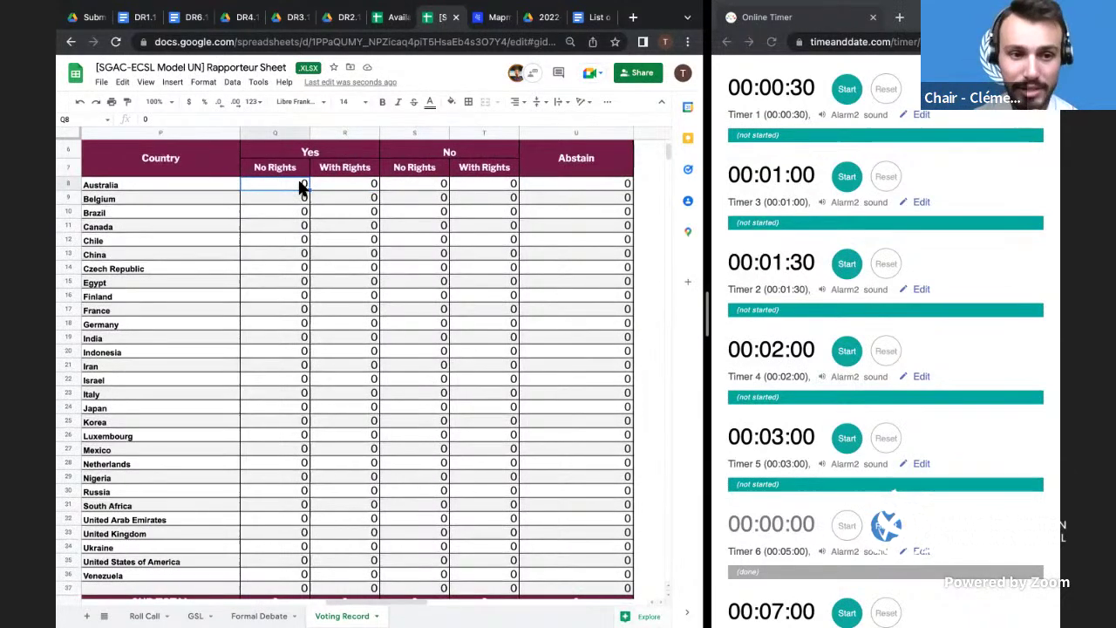
scroll(300, 186, "up", 2)
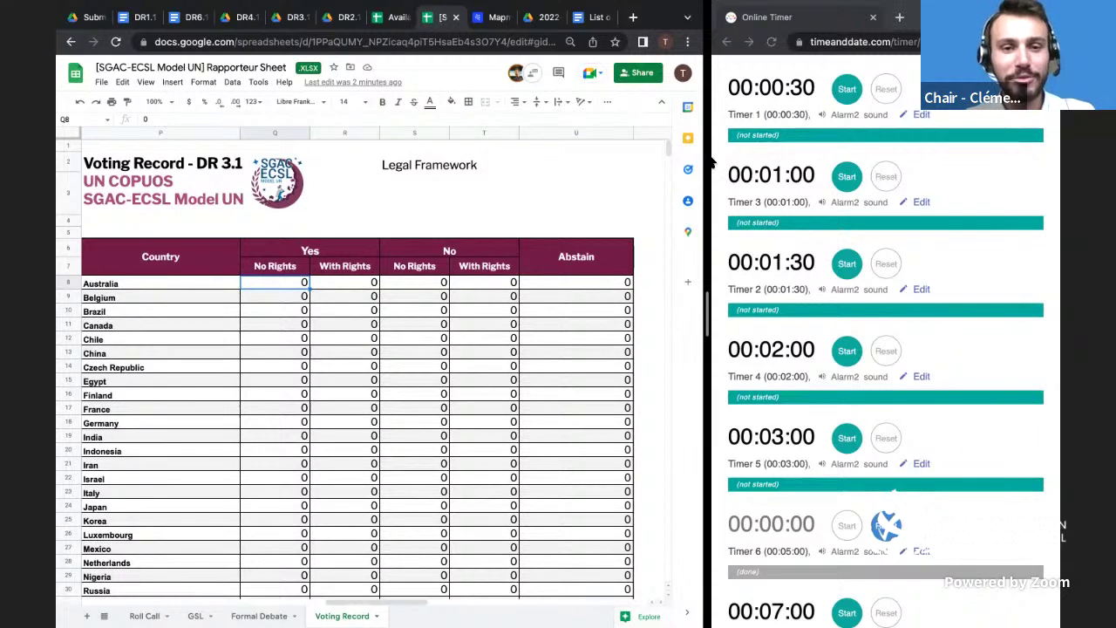
left_click(511, 438)
scroll(511, 436, "down", 2)
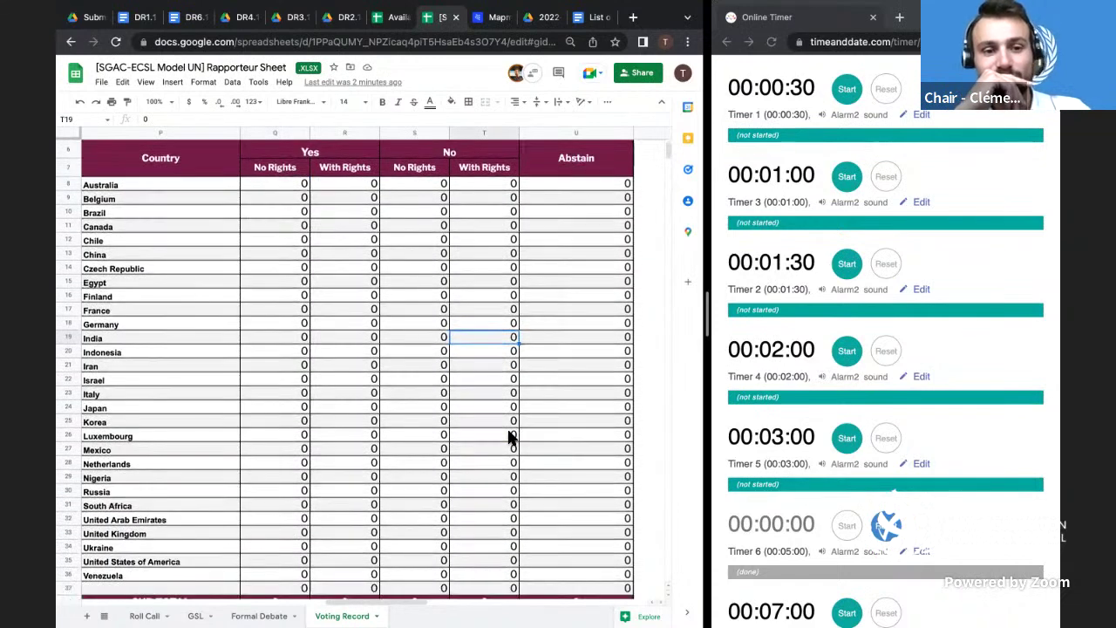
left_click(432, 550)
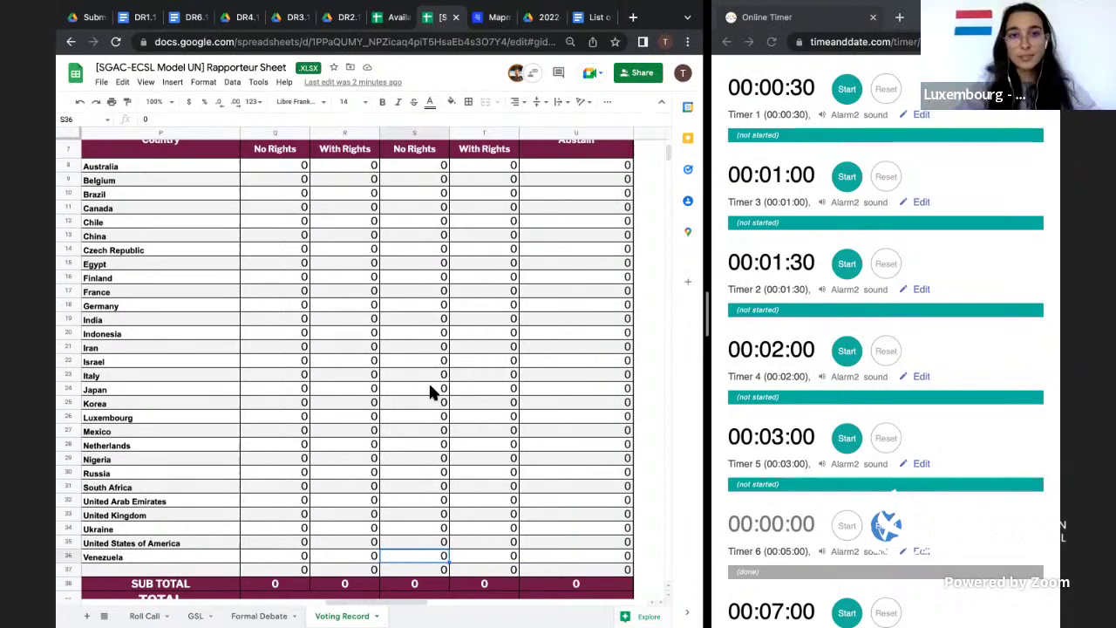
scroll(428, 389, "up", 1)
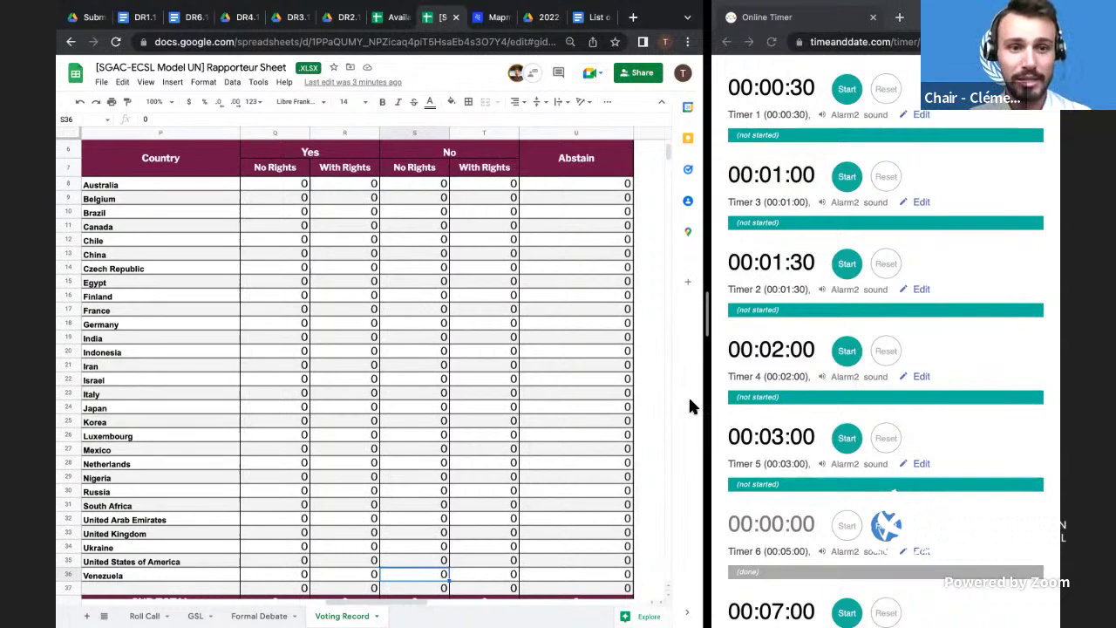
- Record Venezuela's DR 3.1 vote by entering 1 under No, No Rights
left_click(566, 432)
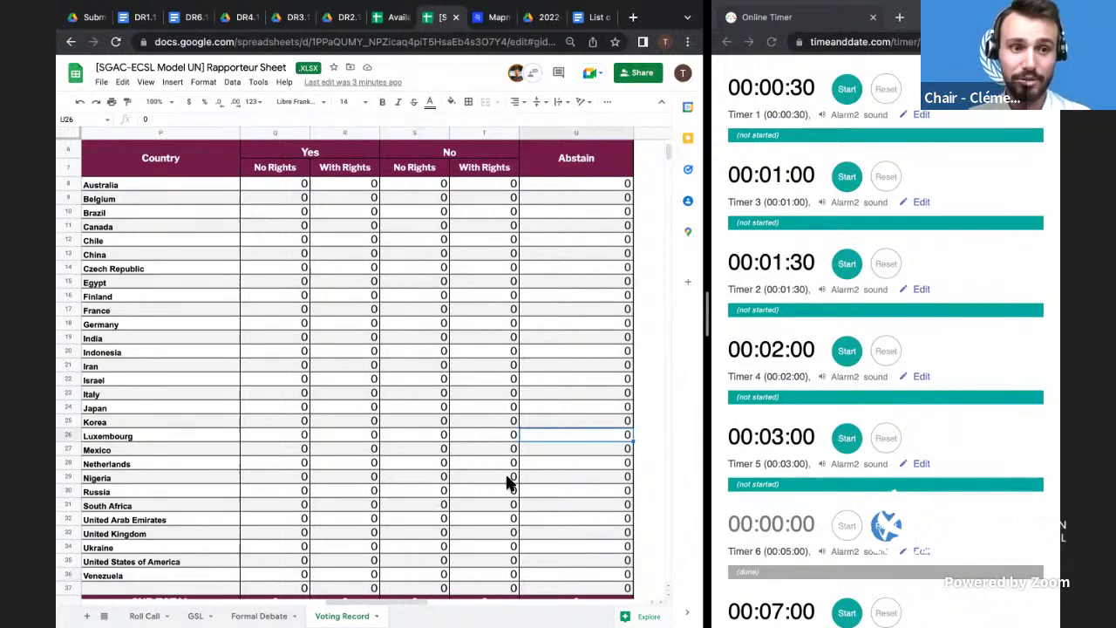
left_click(432, 572)
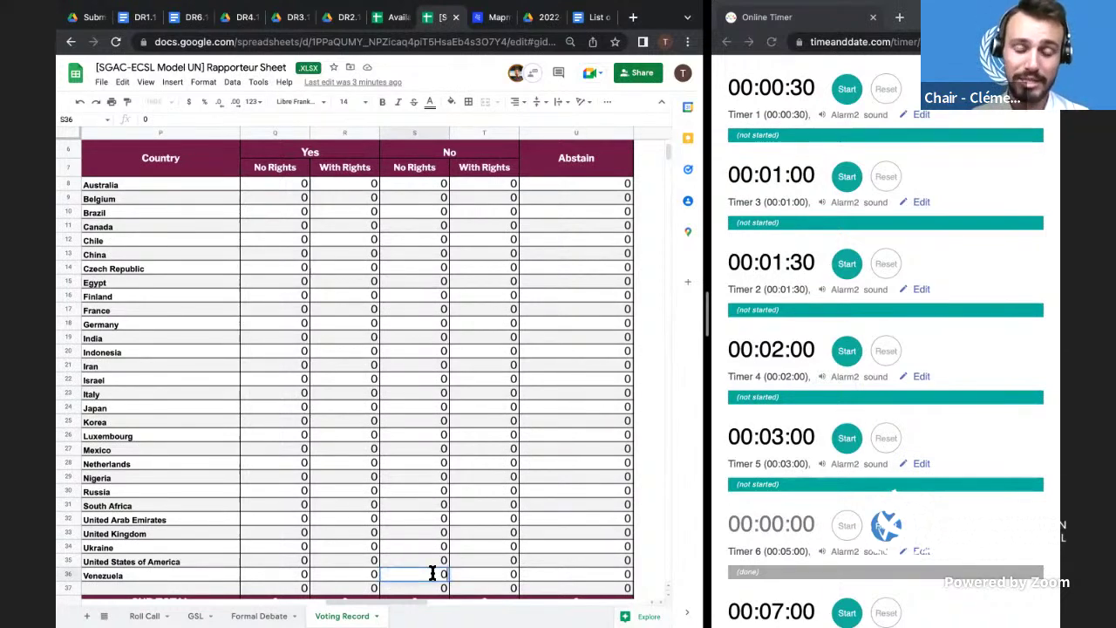
type("1")
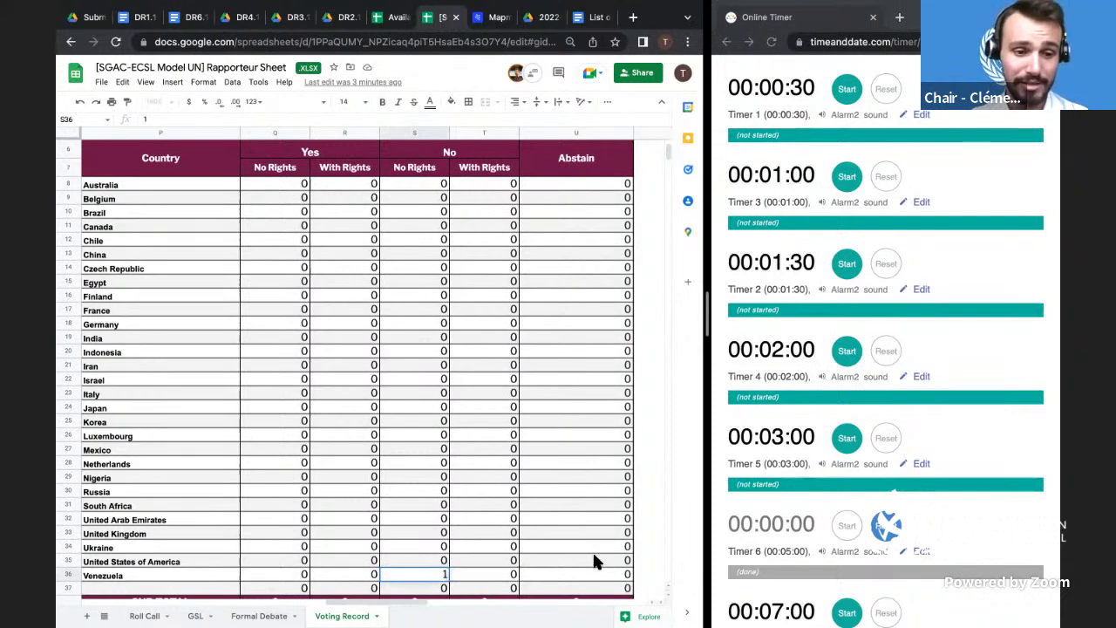
left_click(593, 560)
scroll(594, 558, "down", 2)
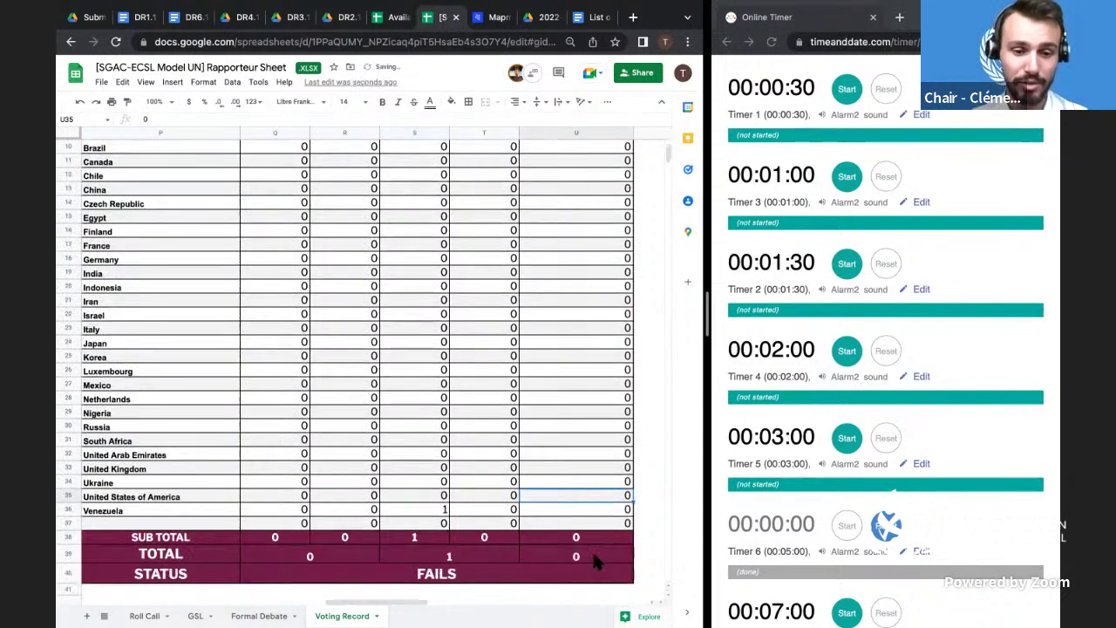
left_click(647, 538)
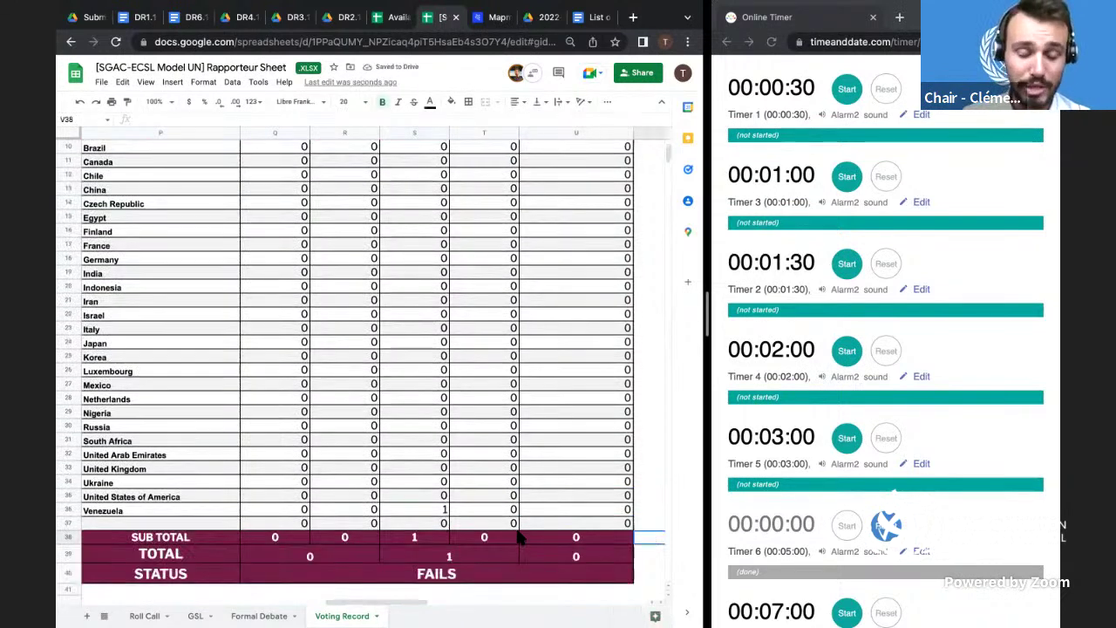
- Bring up the DR 4.1 voting record and copy the title "International Temporary Utilization Zones" from the DR4.1 draft resolution PDF
scroll(518, 538, "right", 5)
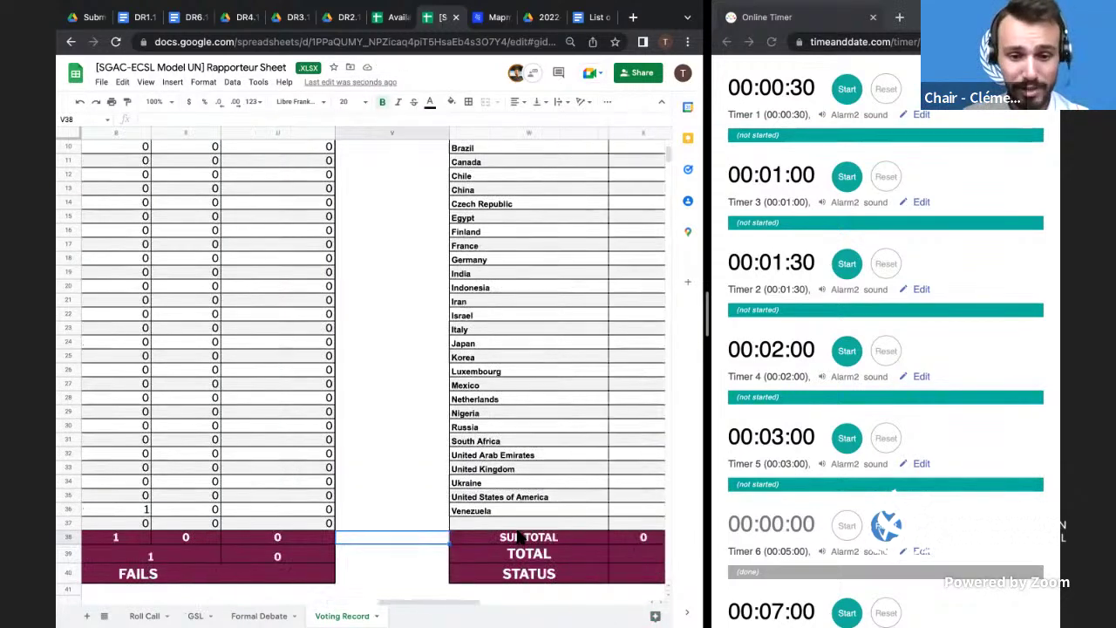
scroll(519, 538, "up", 4)
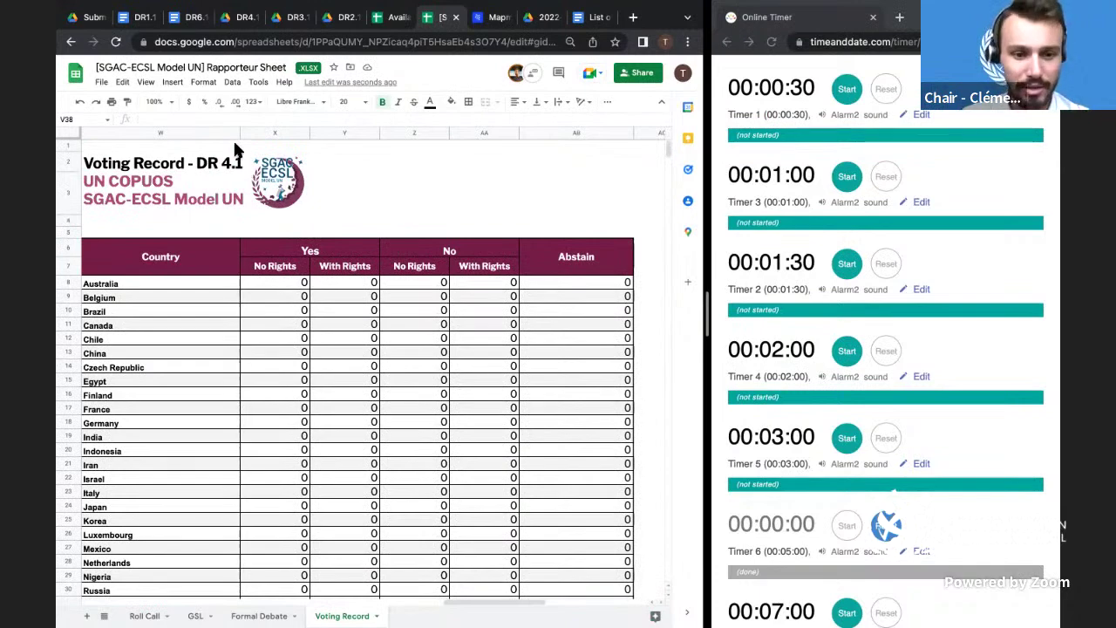
left_click(242, 19)
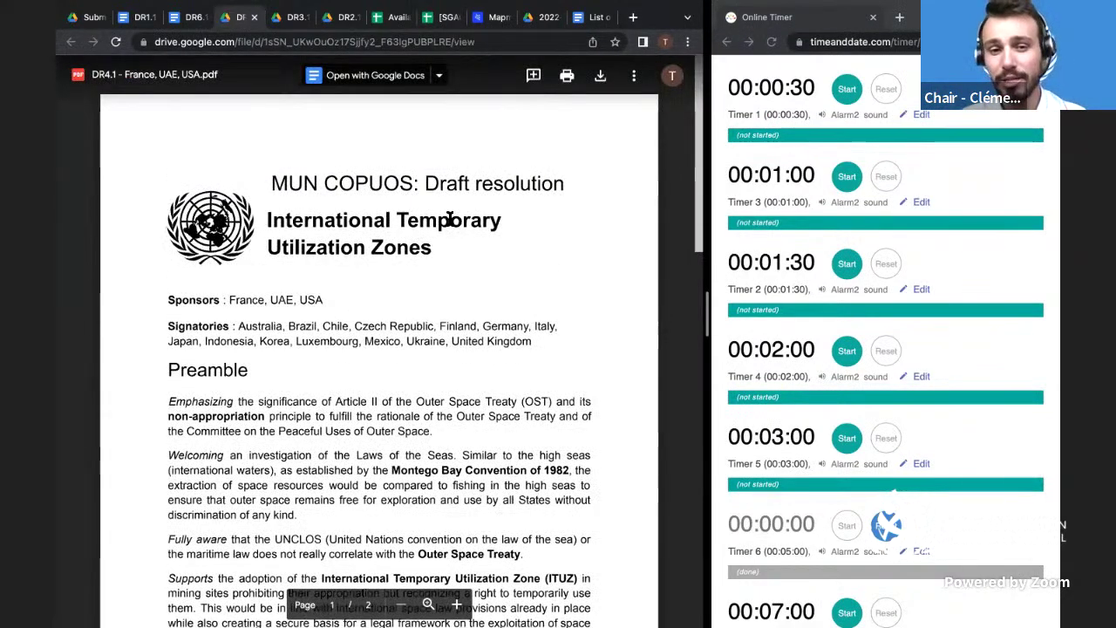
left_click_drag(267, 220, 438, 254)
key("ctrl+c")
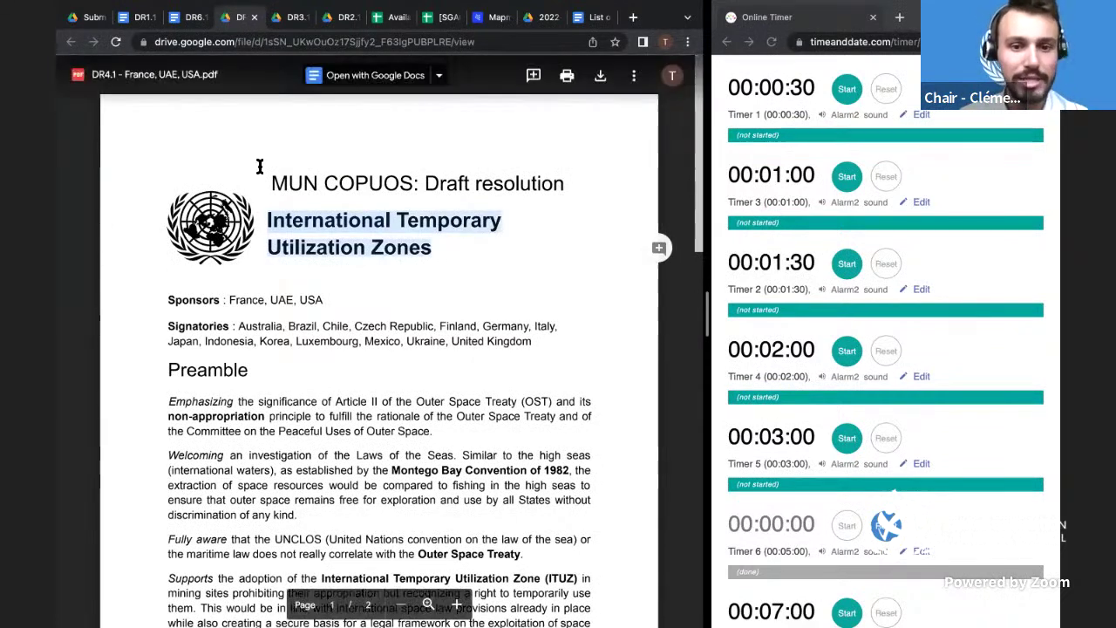
- Paste the copied resolution title beside the DR 4.1 heading in the rapporteur sheet, starting at cell Z2
left_click(442, 24)
left_click(357, 177)
left_click(382, 154)
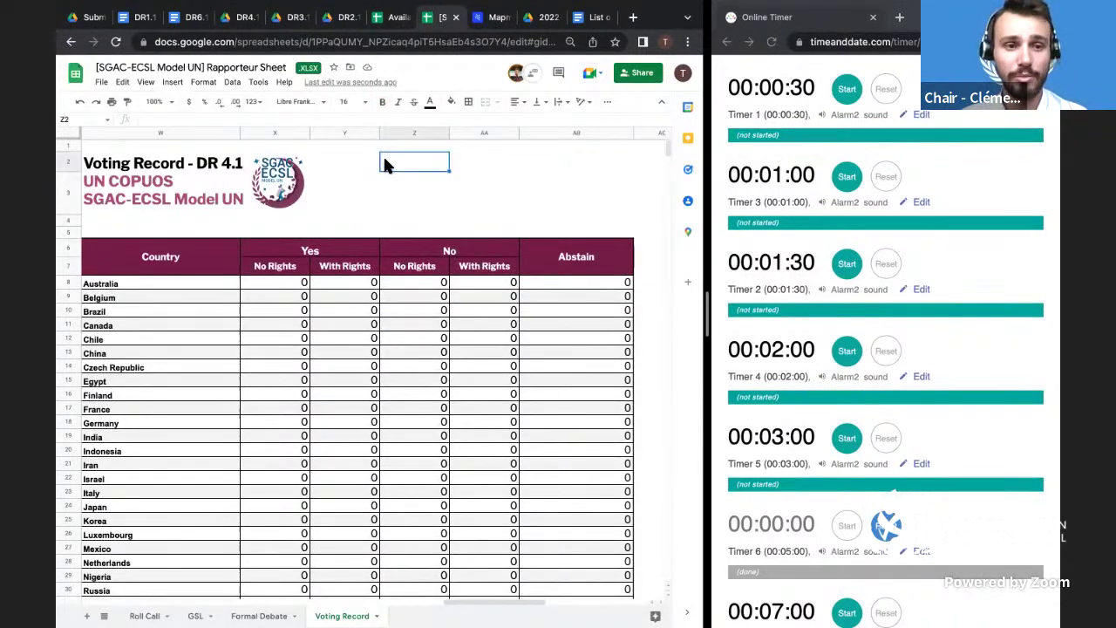
key("ctrl+v")
left_click(468, 186)
left_click(415, 209)
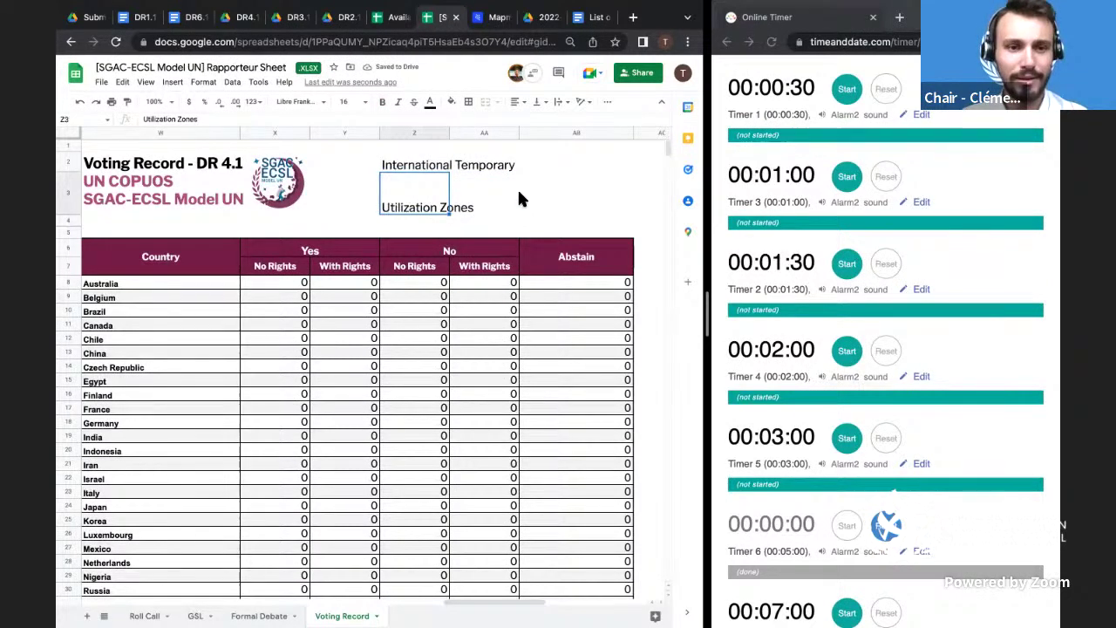
left_click_drag(513, 190, 523, 193)
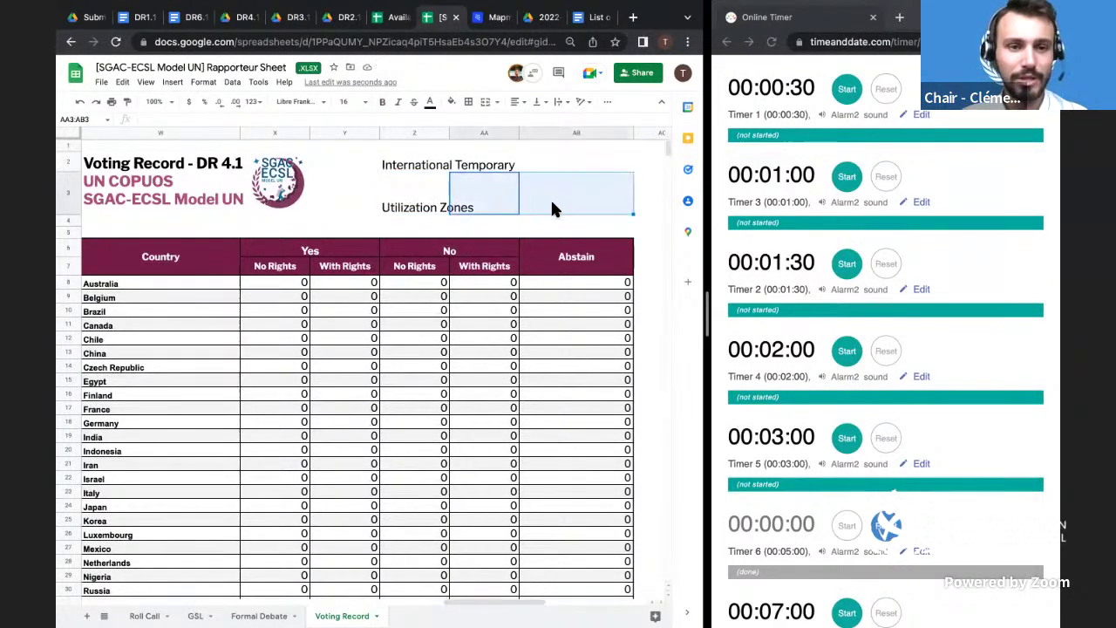
- Record Venezuela's DR 4.1 vote by entering 1 under No, No Rights
scroll(551, 205, "down", 2)
scroll(550, 197, "down", 3)
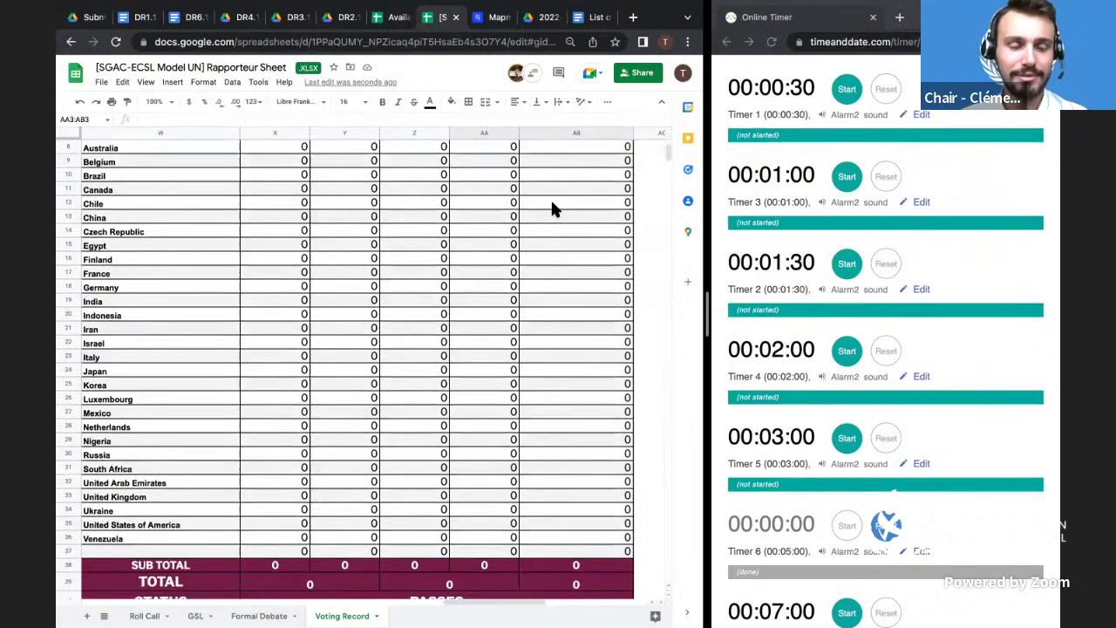
left_click(442, 527)
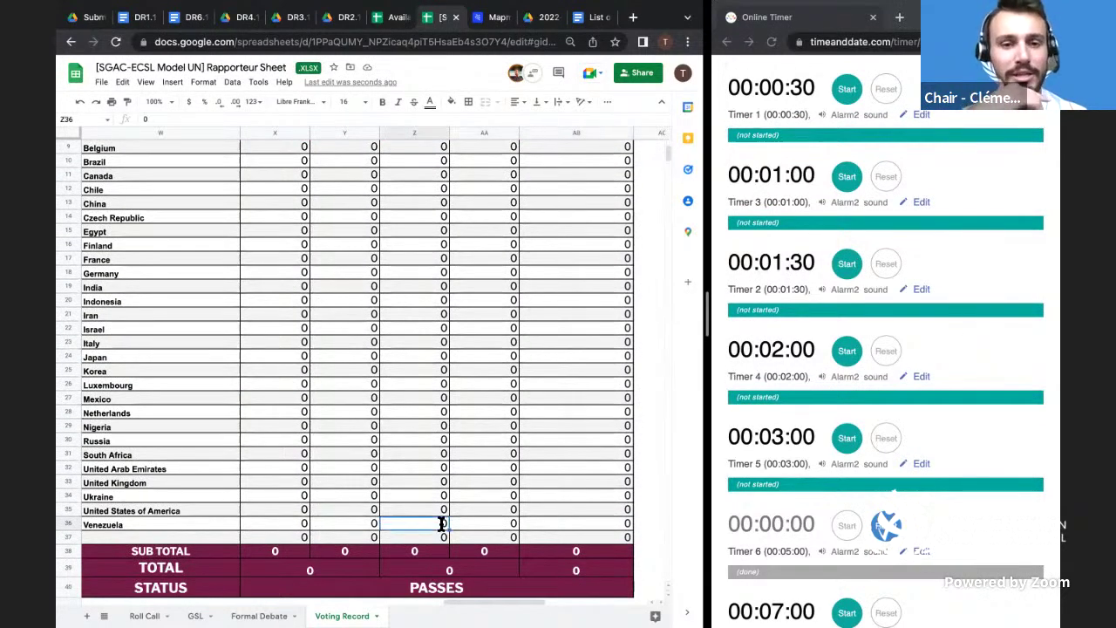
key("Delete")
type("1")
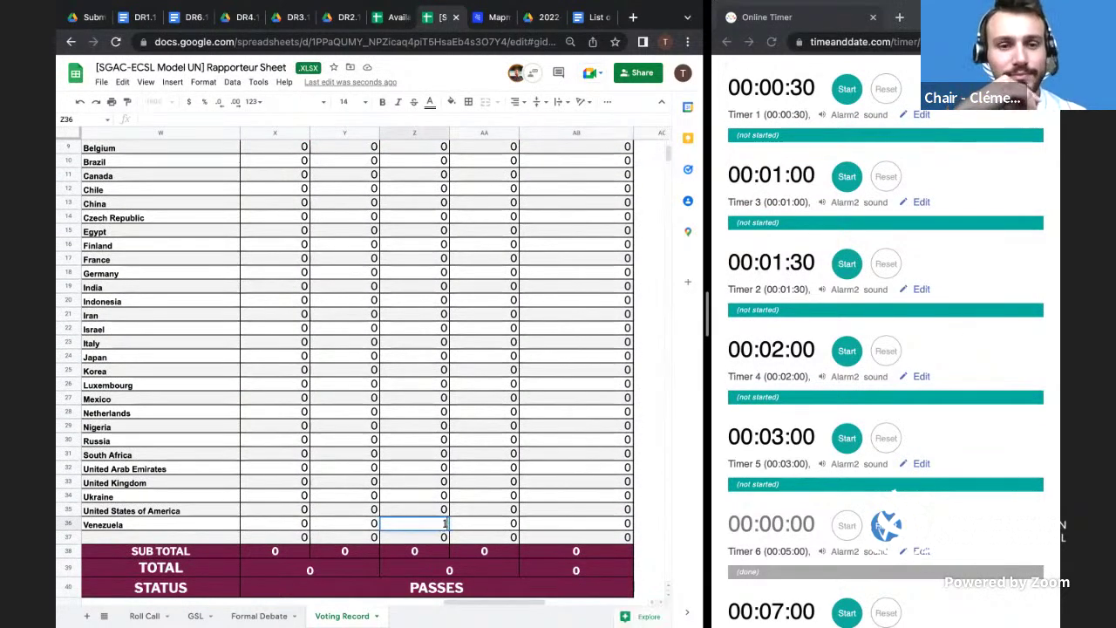
key("Up")
key("Up")
key("Up")
key("Up")
key("Up")
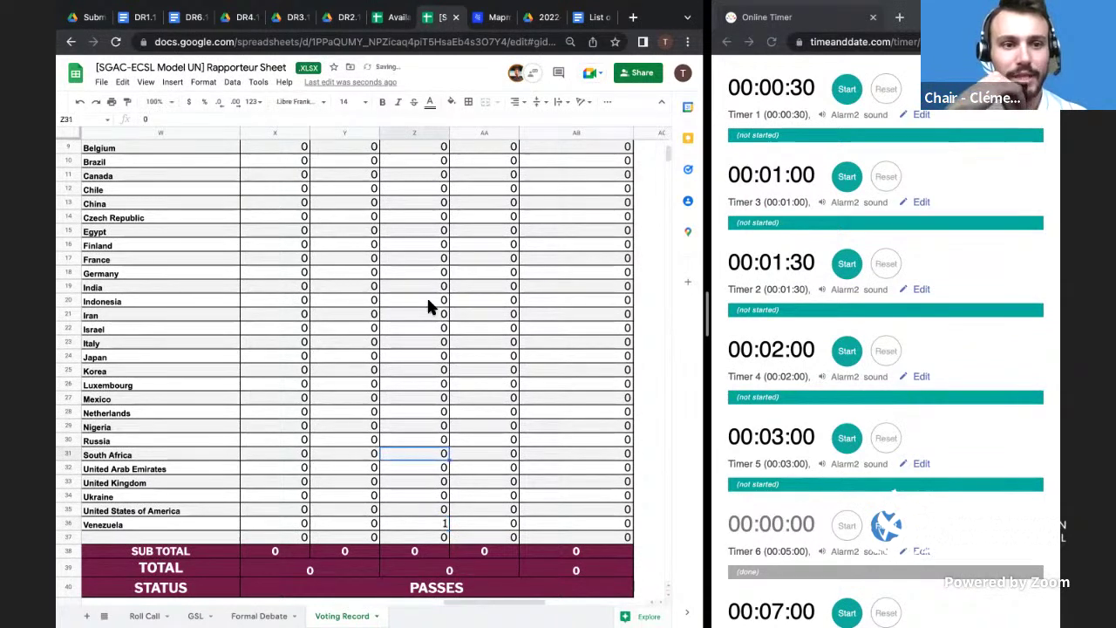
- Record the DR 4.1 votes of China and India by entering 1 under No, No Rights for each
scroll(426, 296, "up", 1)
left_click(442, 218)
key("Delete")
type("1")
left_click(424, 268)
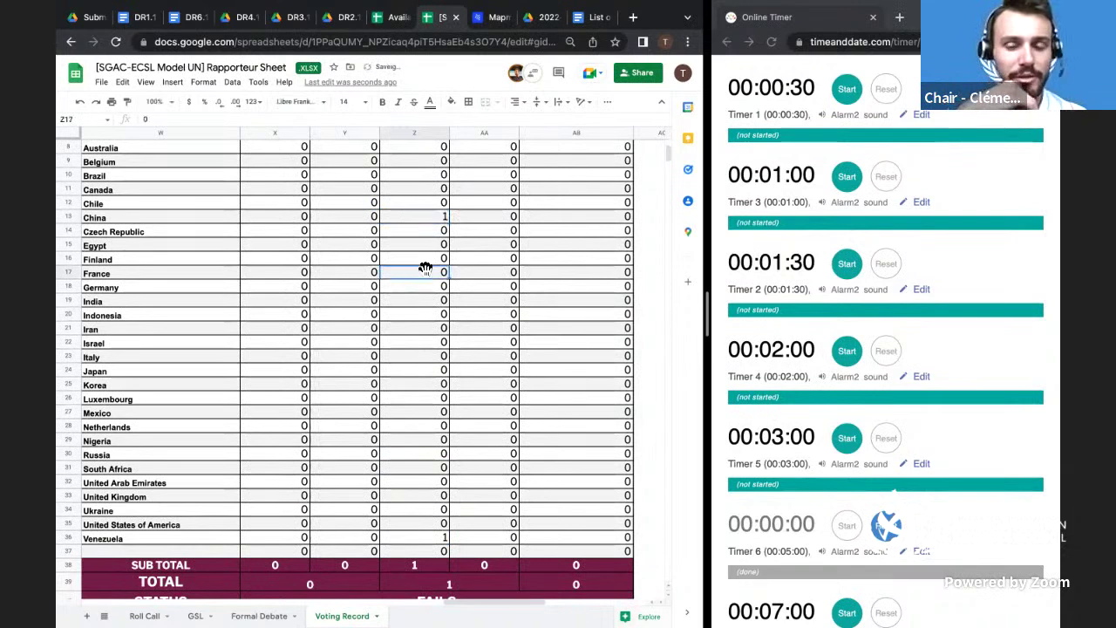
key("Down")
key("Down")
type("1")
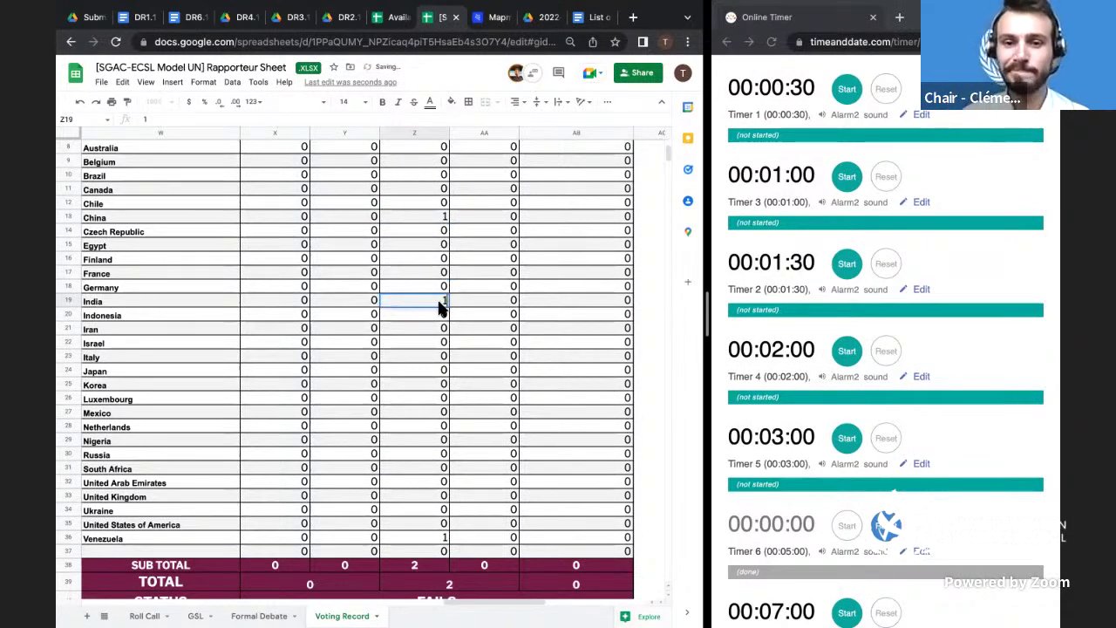
- Enter 1 under No, No Rights for Russia and Iran in the DR 4.1 voting record
left_click(436, 327)
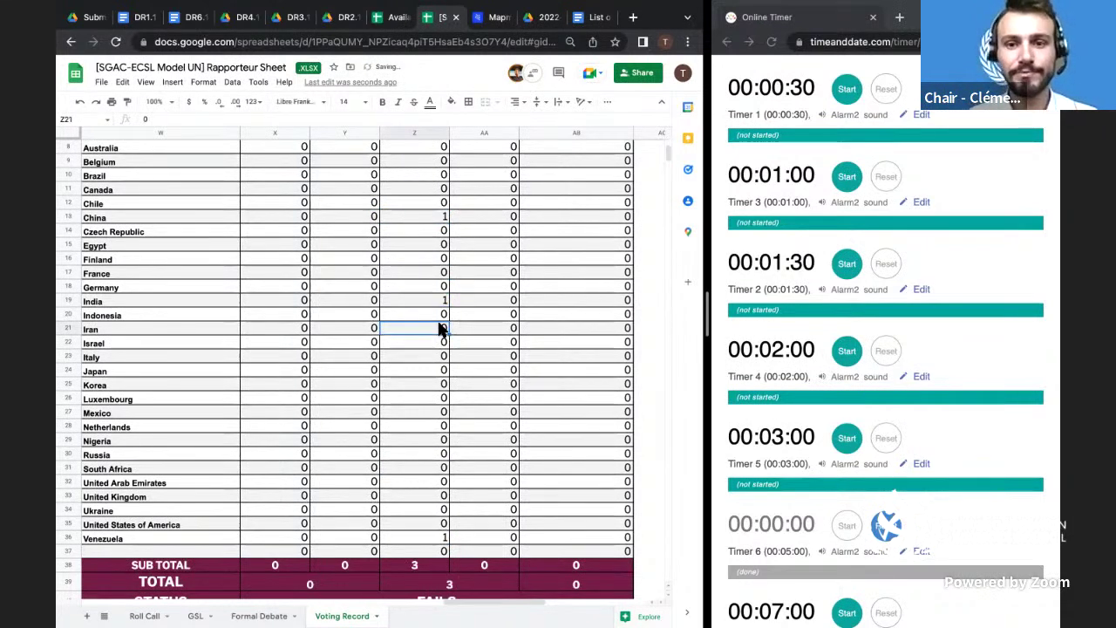
left_click(436, 453)
key("Delete")
type("1")
left_click(493, 453)
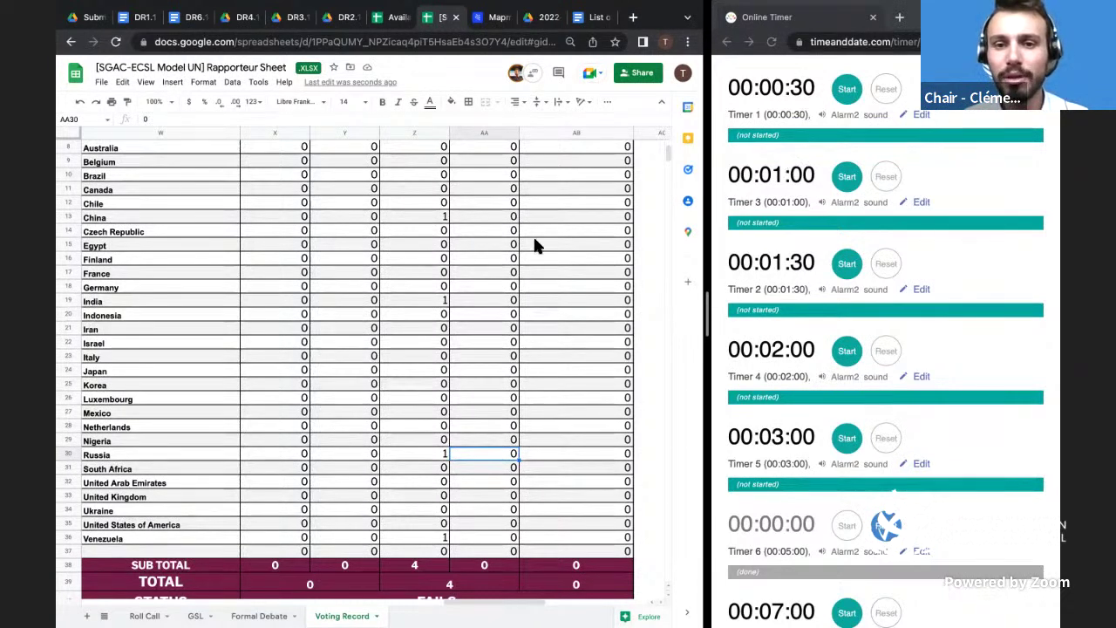
left_click(426, 325)
type("1")
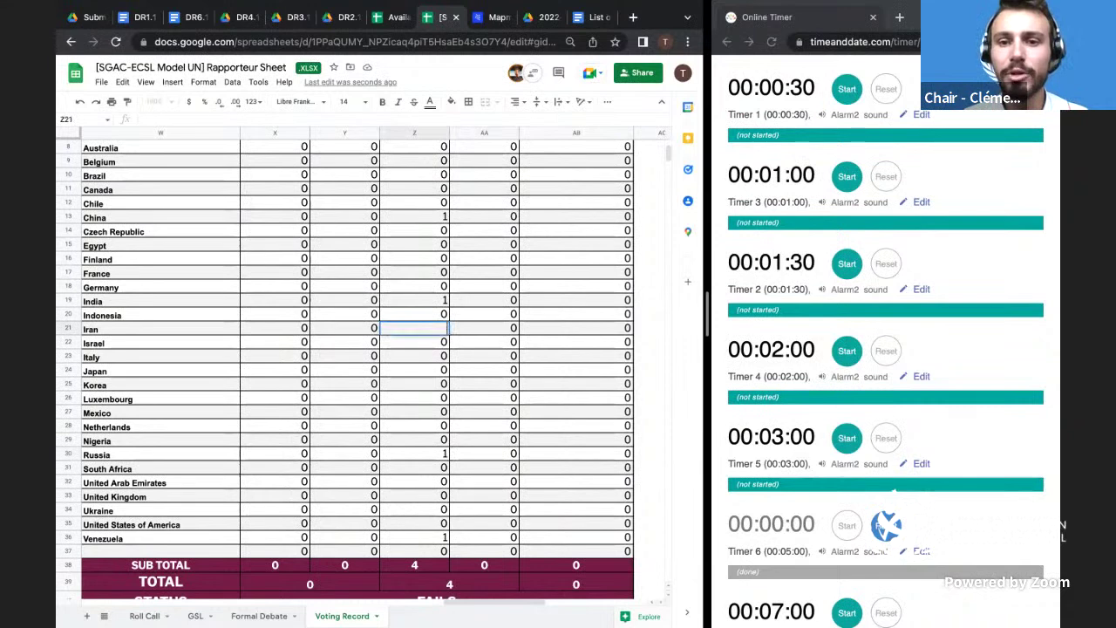
left_click(497, 314)
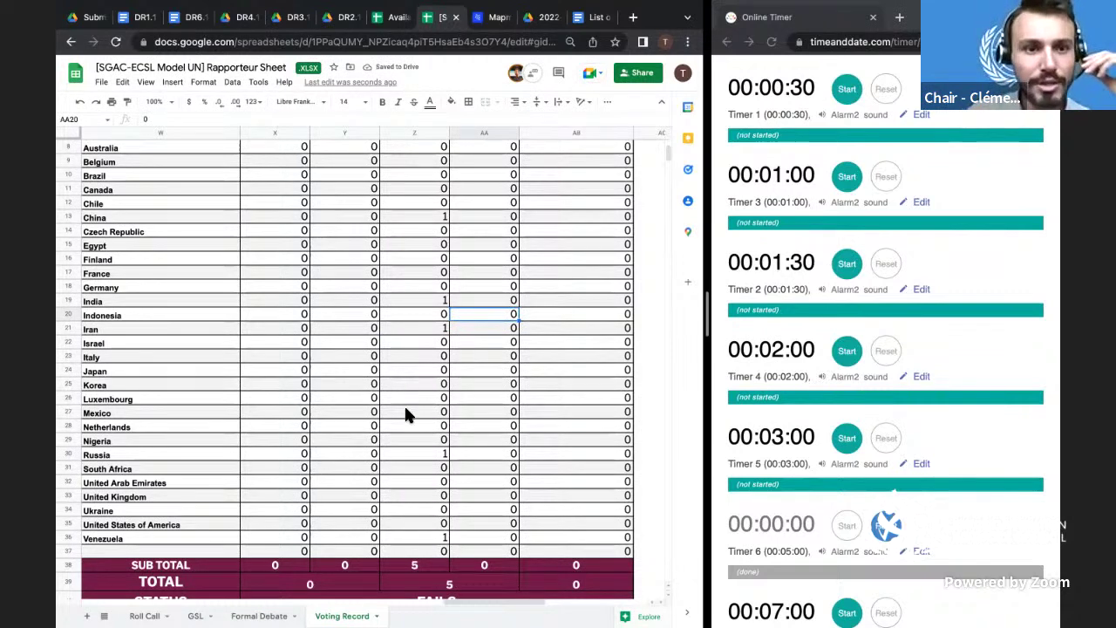
- Record Nigeria's DR 4.1 vote by entering 1 under No, No Rights
left_click(410, 438)
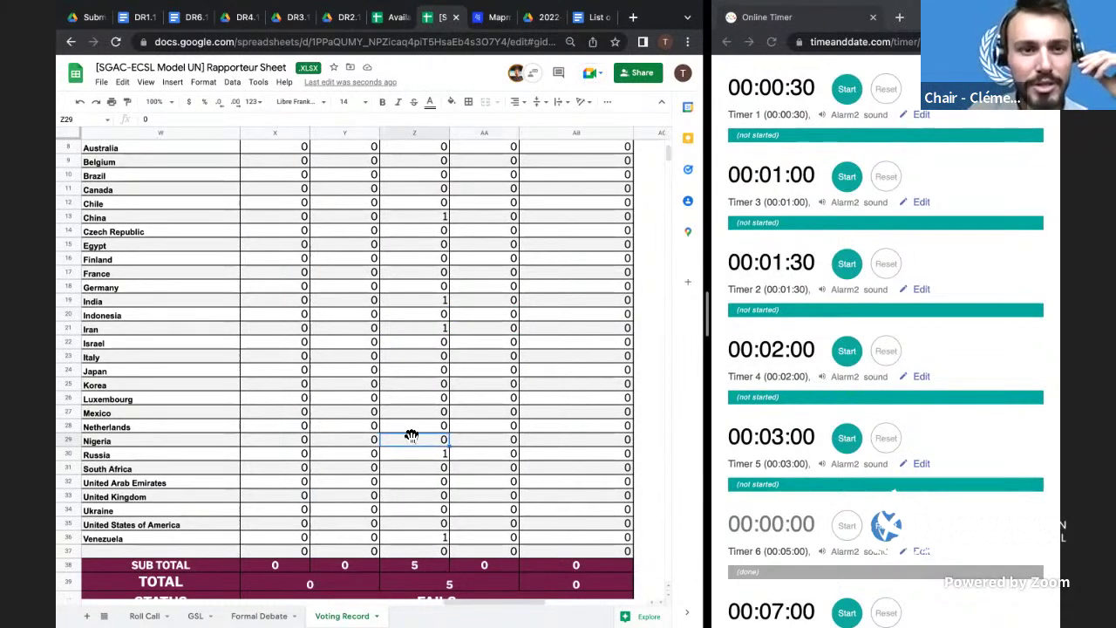
type("1")
left_click(481, 425)
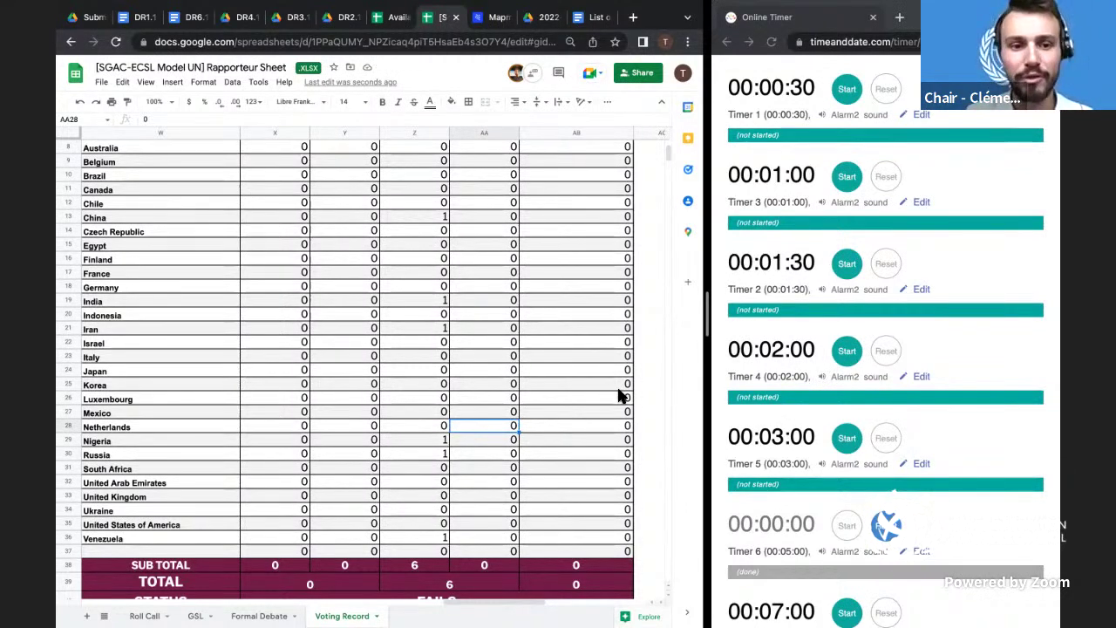
left_click(450, 452)
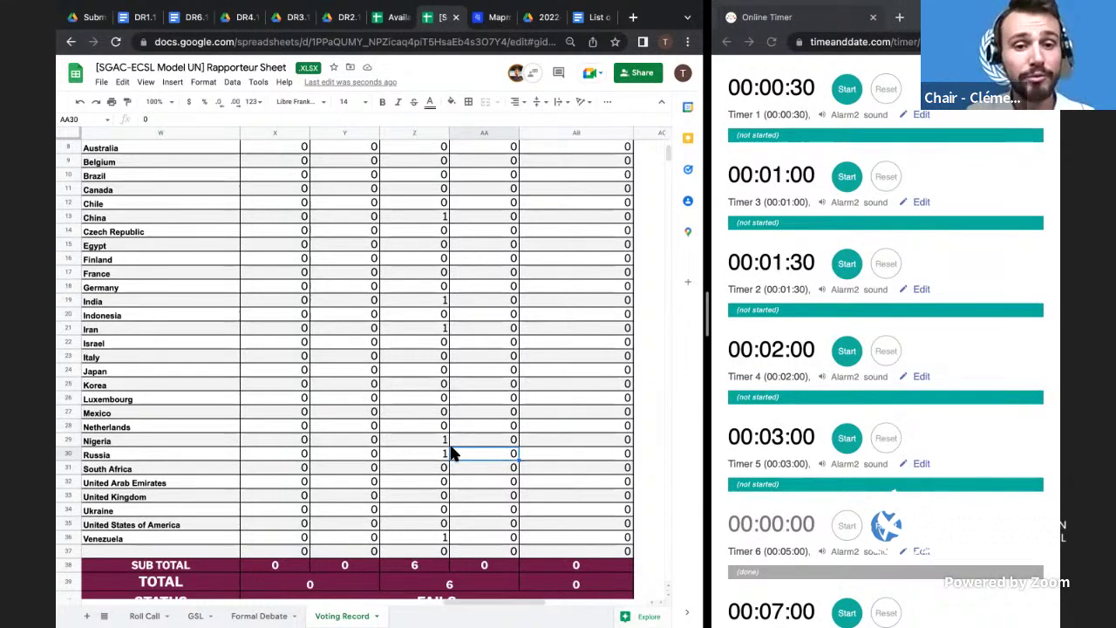
- Bring up the blank DR 5.1 voting record and look over its heading and country list
scroll(450, 453, "right", 3)
scroll(451, 448, "right", 3)
scroll(450, 449, "up", 2)
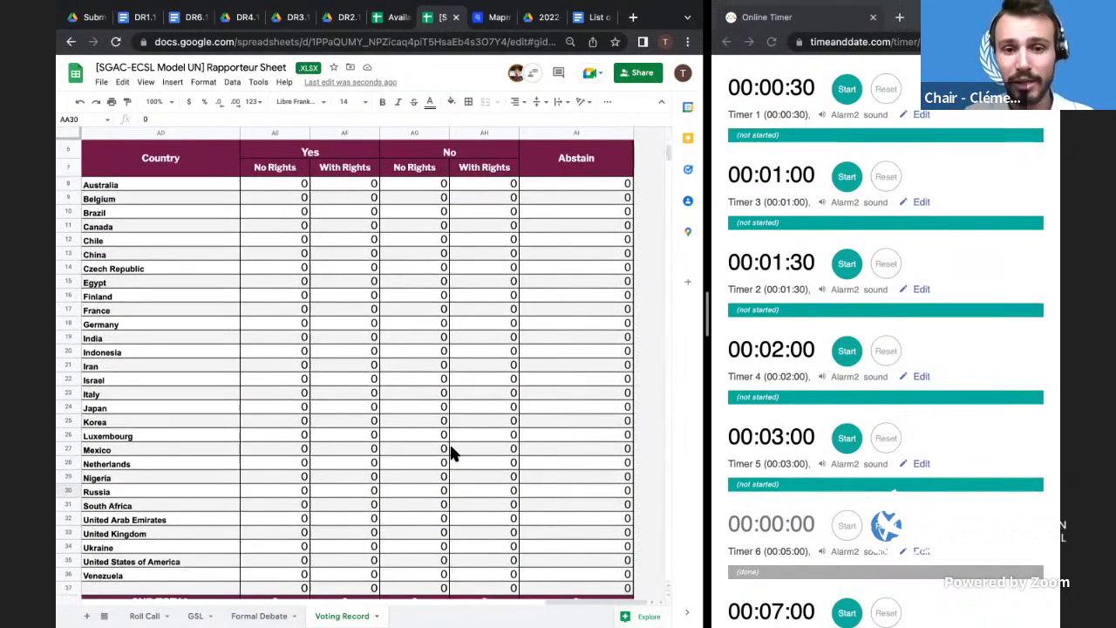
scroll(450, 453, "up", 2)
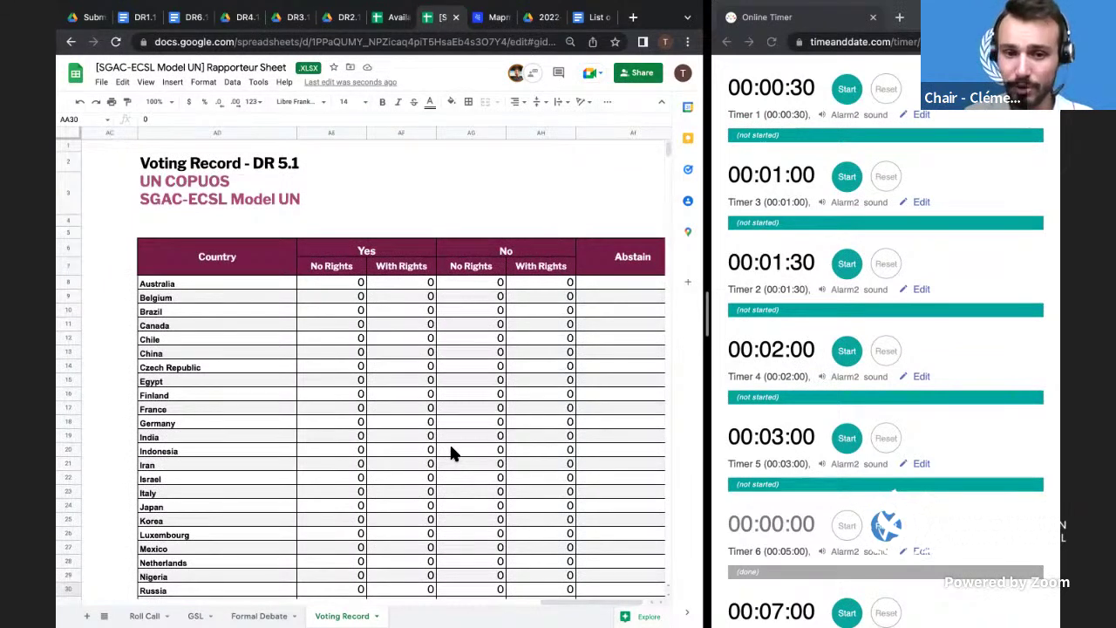
scroll(450, 453, "right", 1)
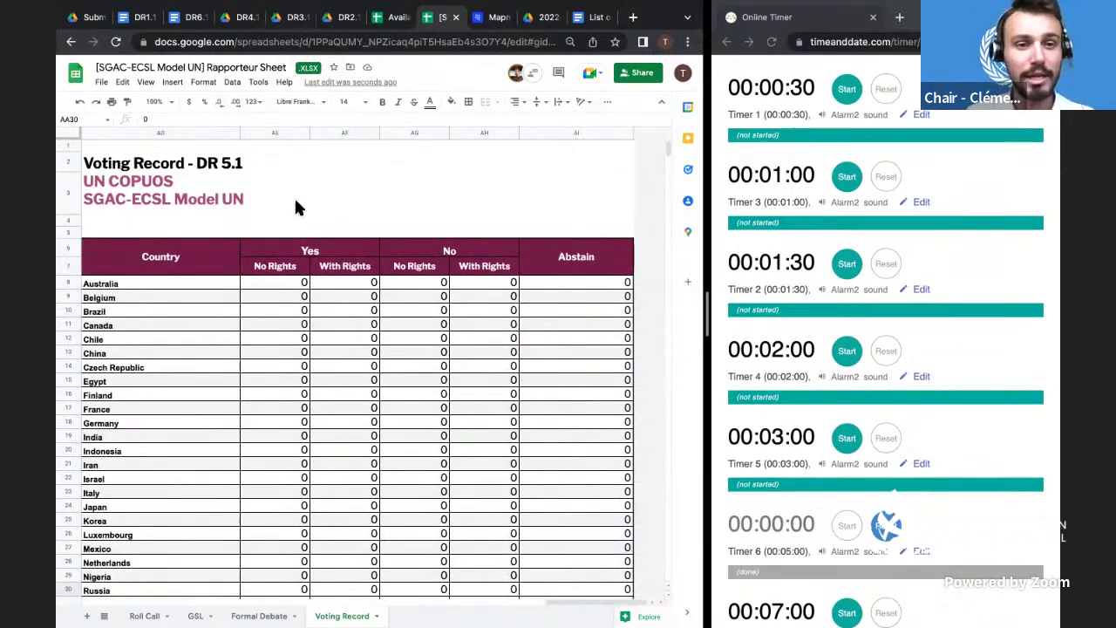
scroll(295, 200, "down", 1)
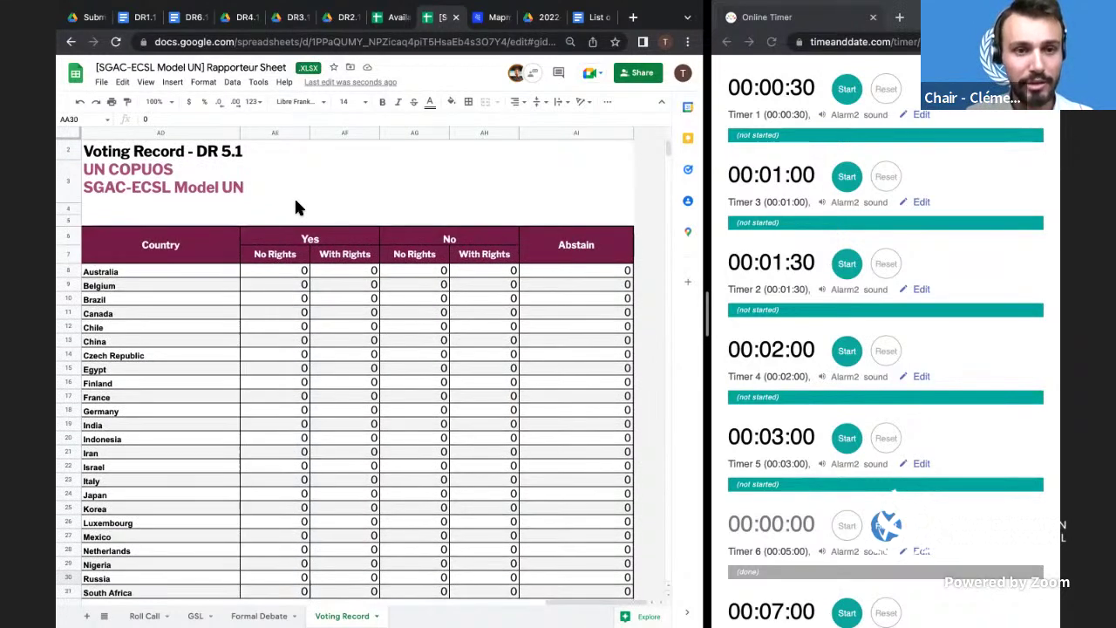
- Look over the DR 5.1 voting record from the country list down to its totals and status
scroll(294, 205, "down", 1)
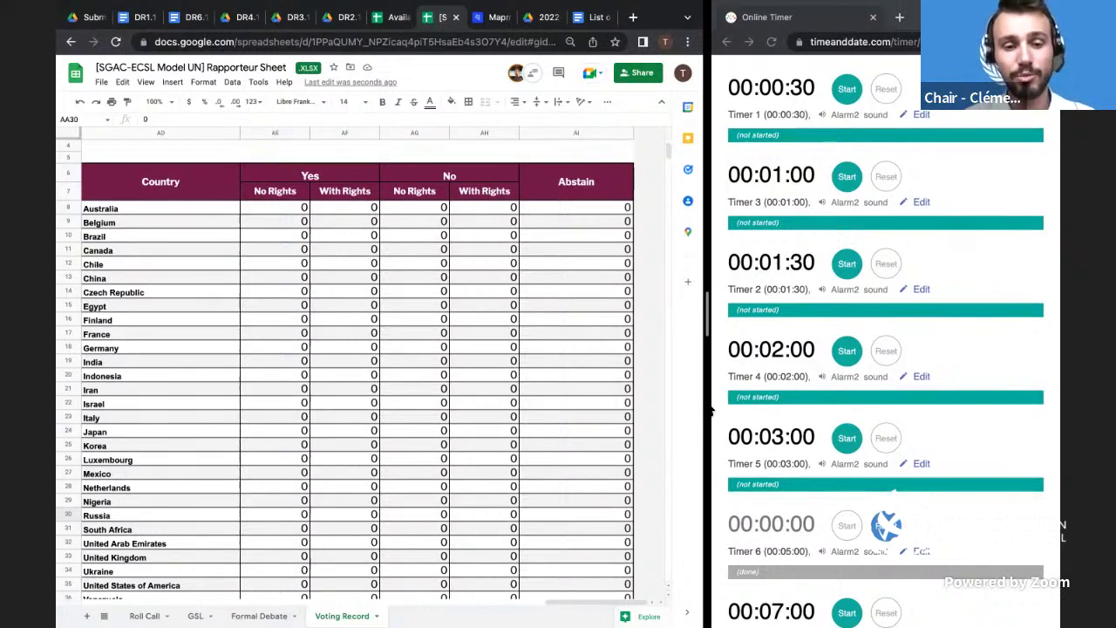
left_click(551, 441)
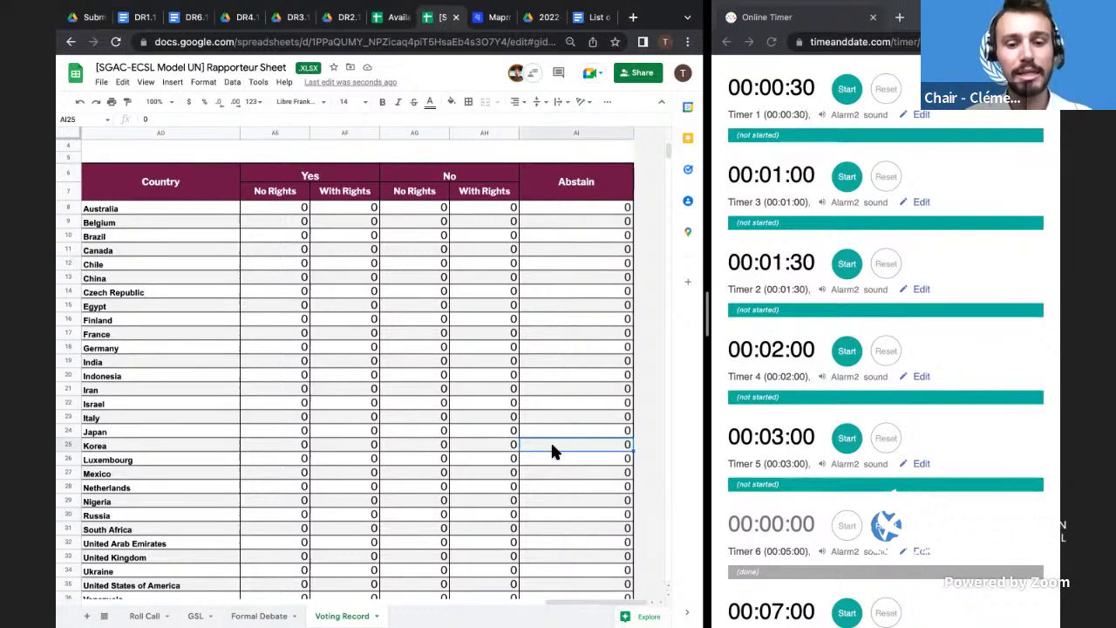
scroll(550, 440, "down", 1)
scroll(552, 447, "down", 3)
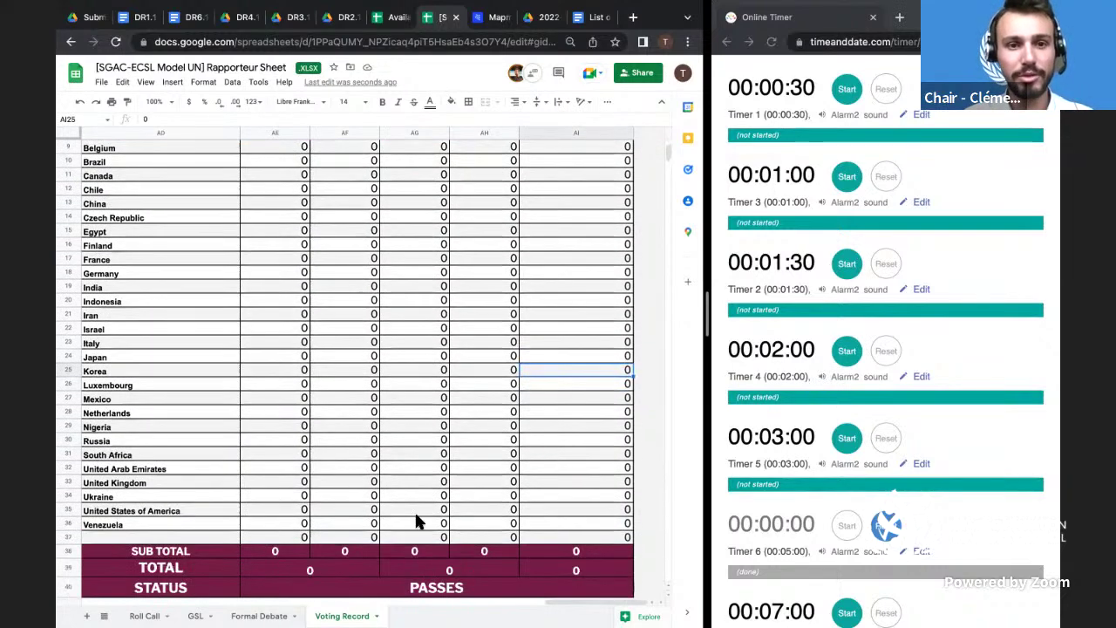
- Bring up the blank DR 6.1 voting record and look over its heading, country list and totals
scroll(342, 539, "left", 1)
scroll(342, 539, "left", 10)
scroll(341, 539, "down", 10)
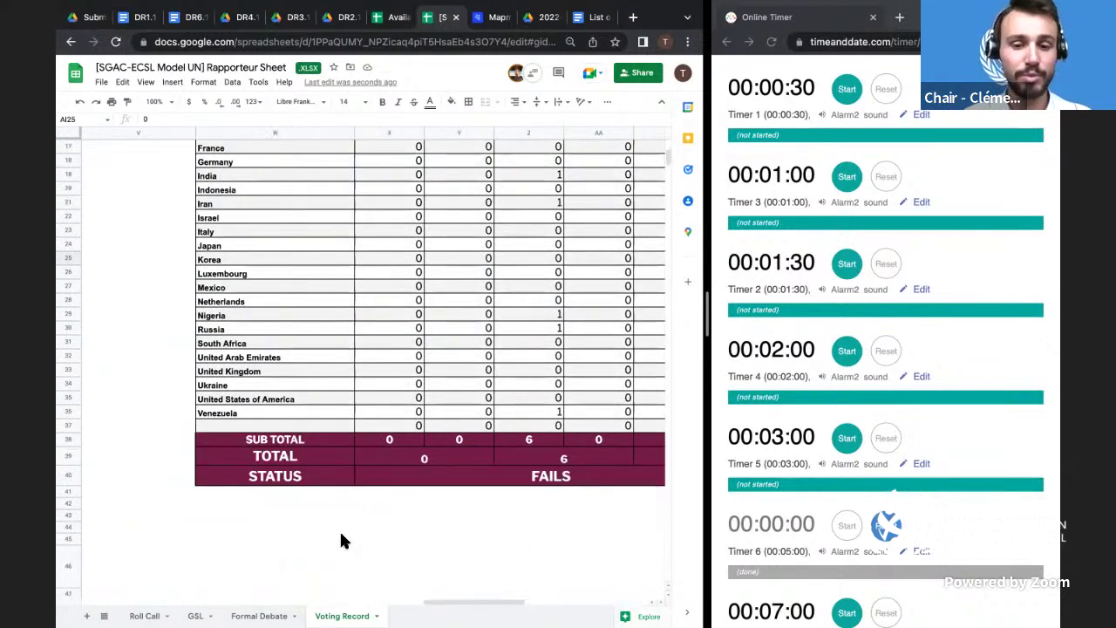
scroll(342, 539, "left", 10)
scroll(342, 539, "down", 5)
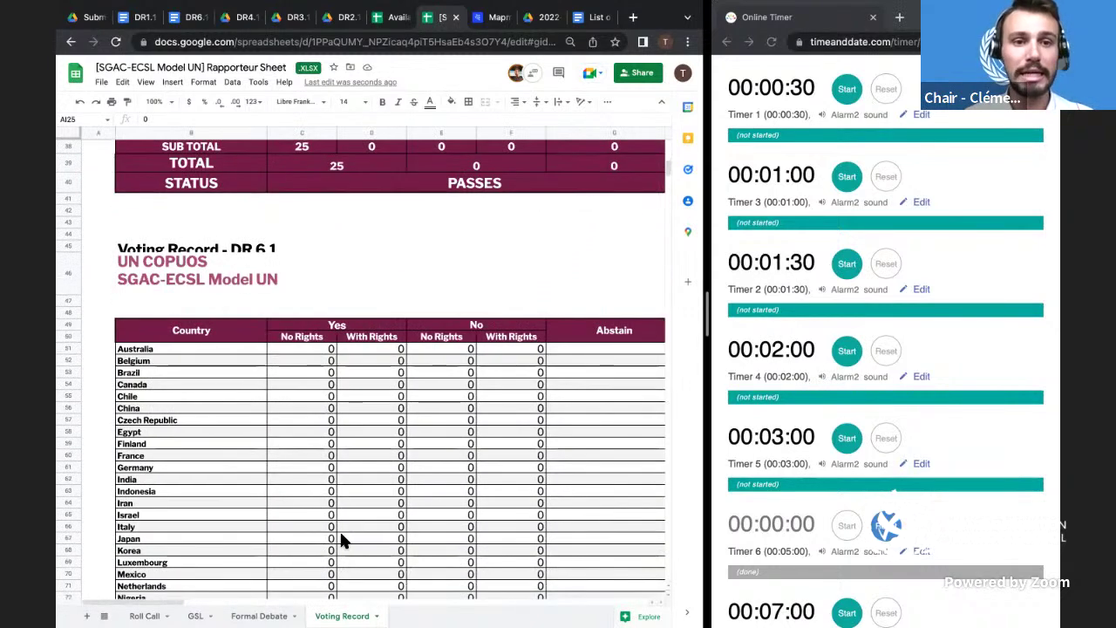
scroll(341, 540, "down", 3)
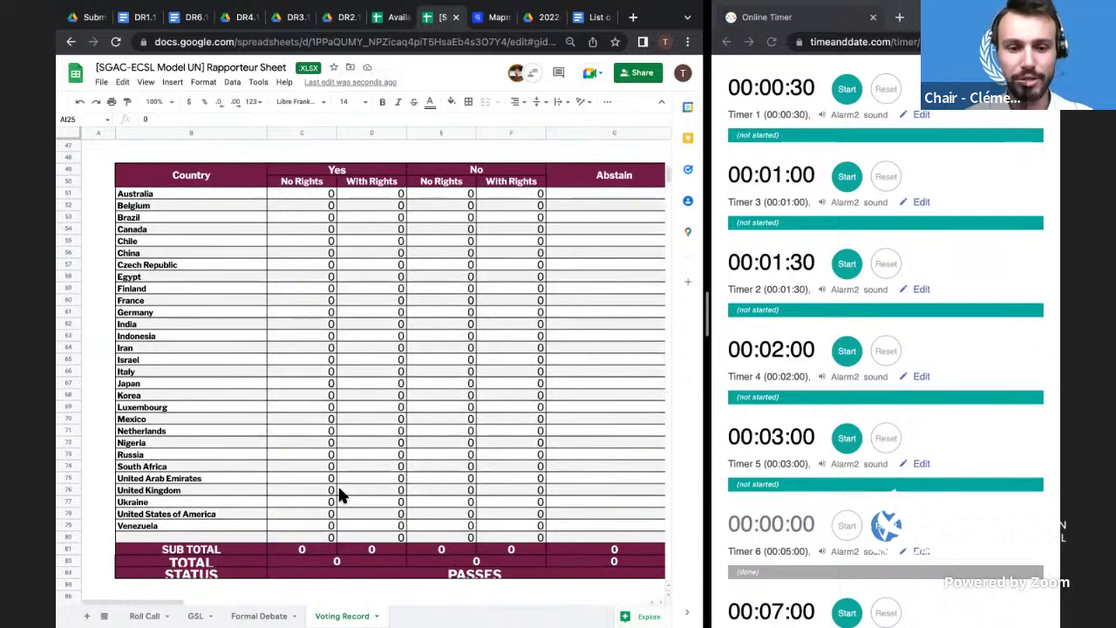
scroll(340, 495, "up", 1)
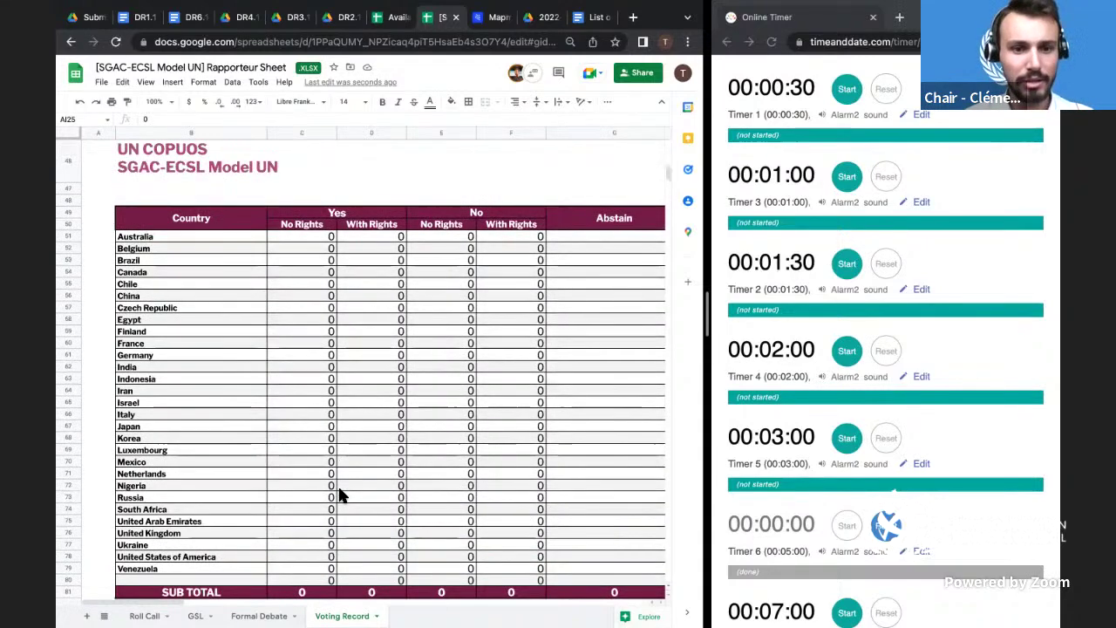
scroll(340, 495, "up", 1)
scroll(340, 495, "down", 1)
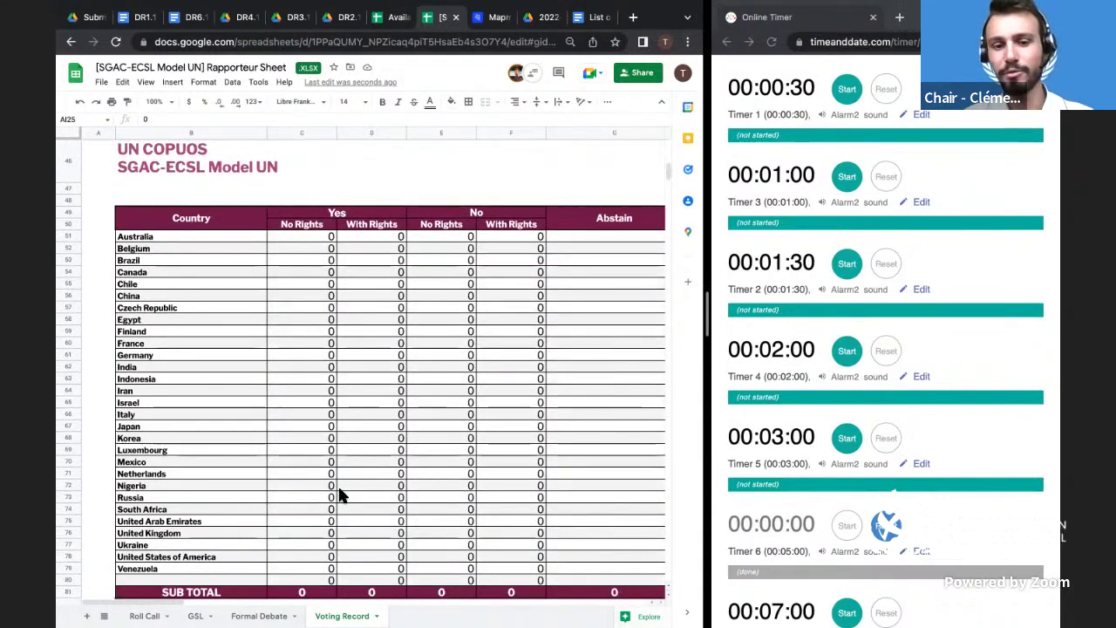
scroll(340, 495, "down", 1)
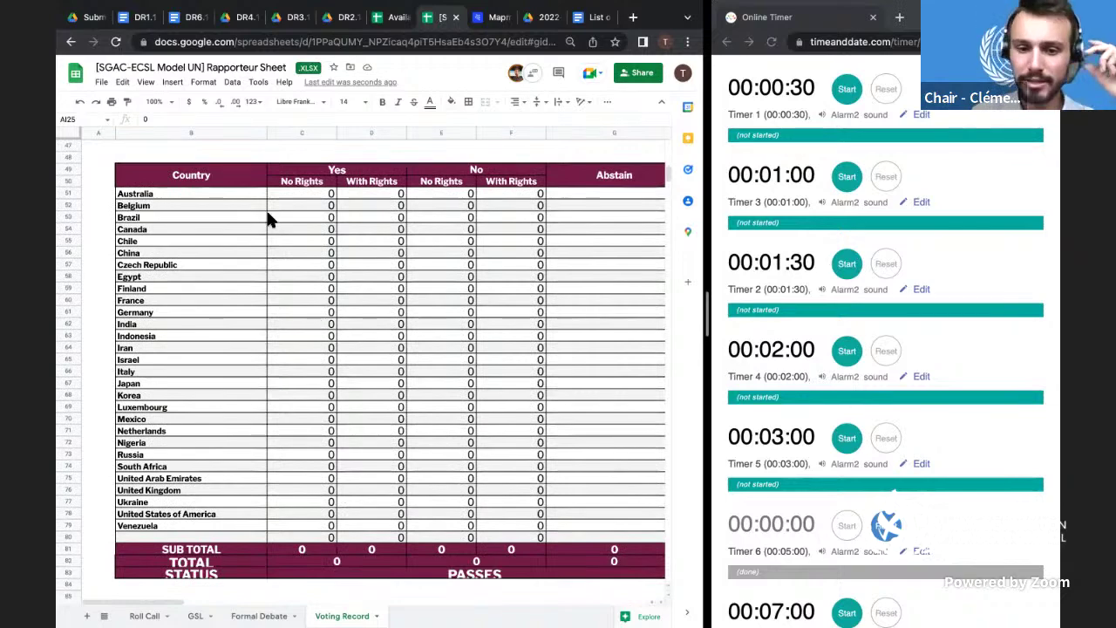
- Open the DR6.1 draft resolution document and skim back from its end through the earlier clauses
left_click(193, 20)
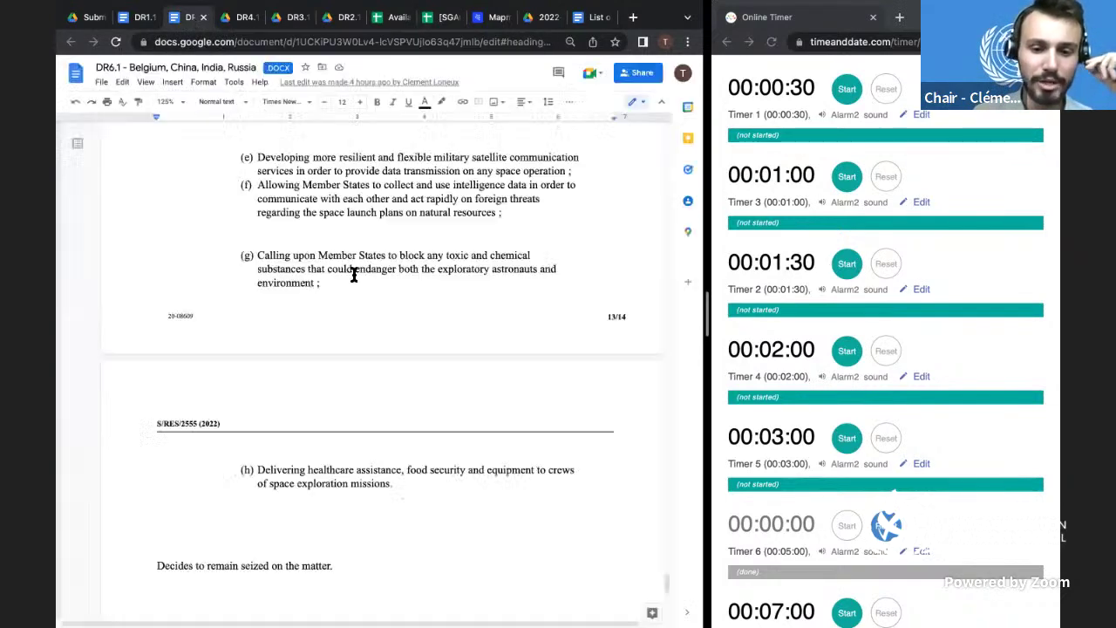
scroll(353, 275, "up", 15)
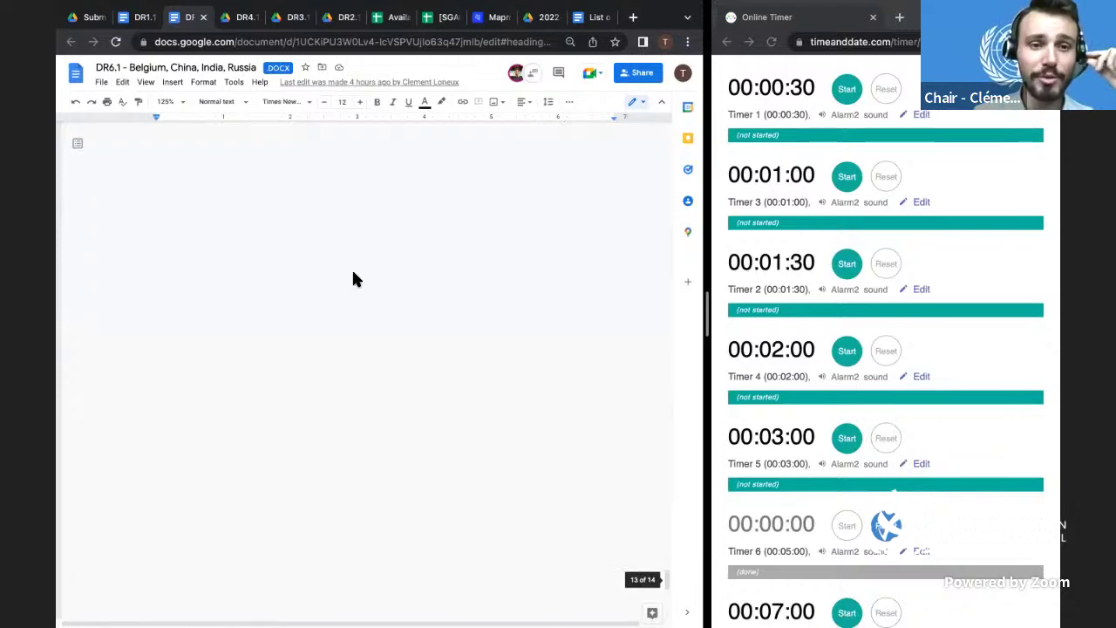
scroll(214, 177, "up", 15)
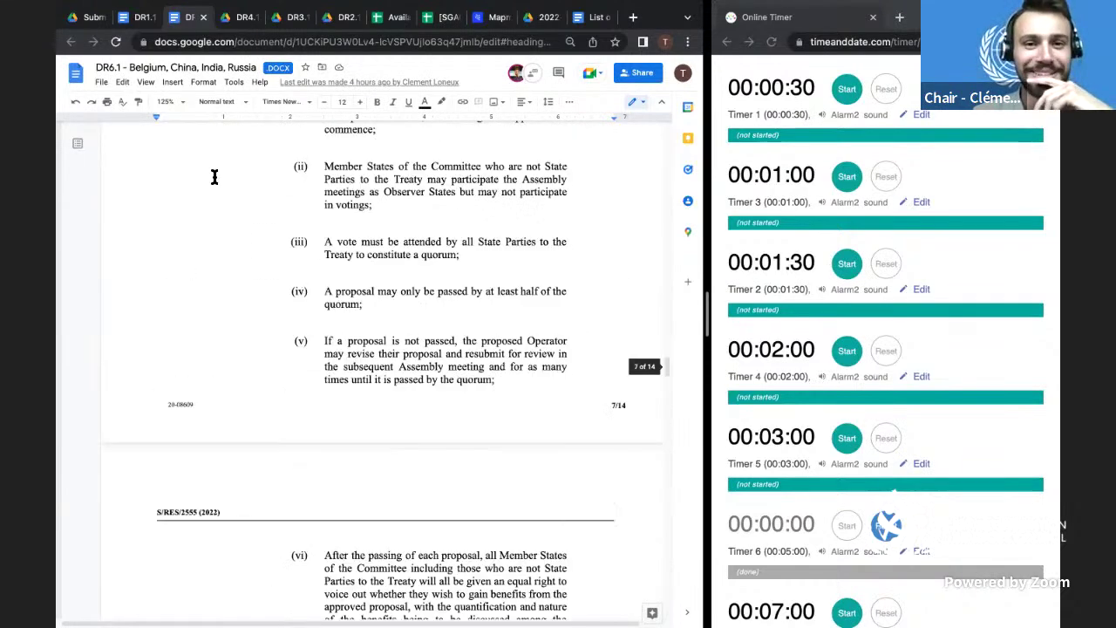
scroll(214, 177, "up", 3)
scroll(214, 177, "up", 10)
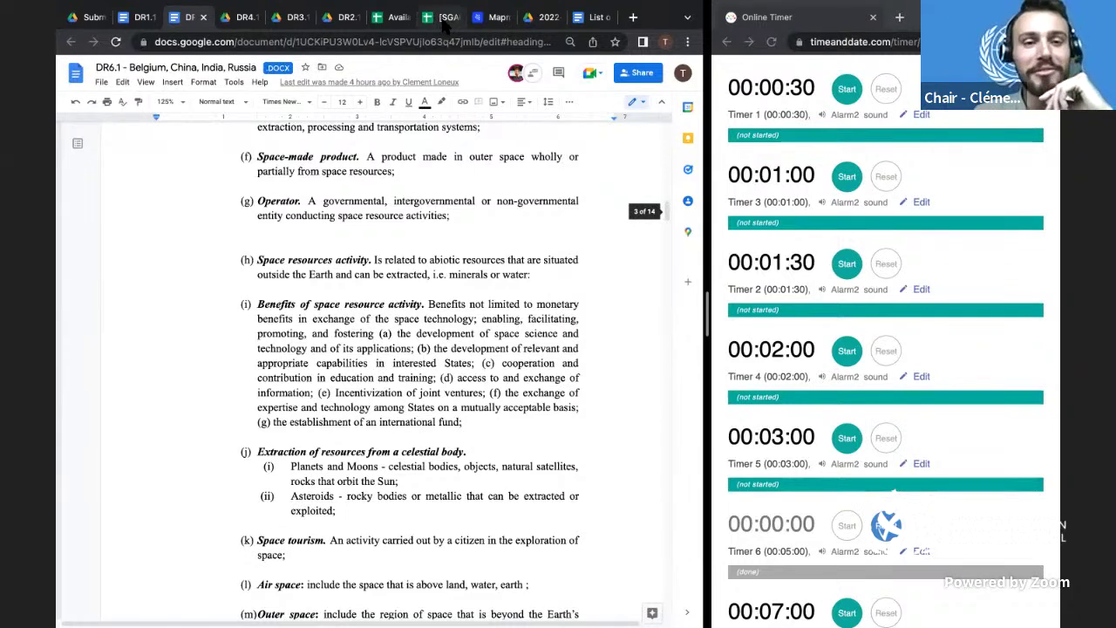
- Return to the rapporteur sheet and enter 1 under No, No Rights for United Arab Emirates and Luxembourg in the DR 6.1 record
key("ctrl+8")
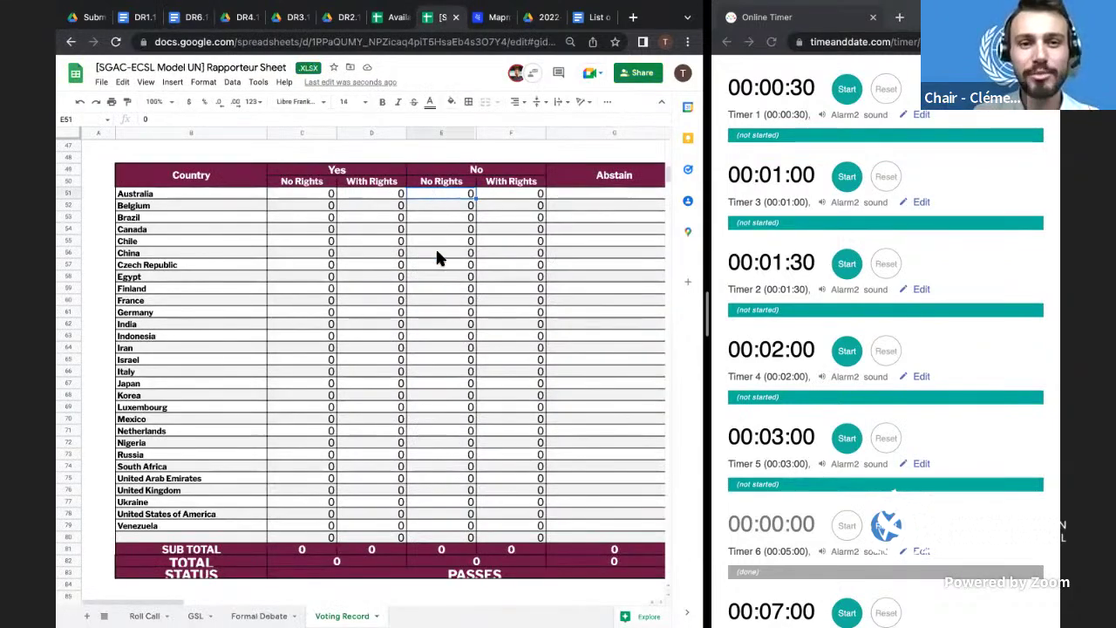
left_click(443, 478)
type("1")
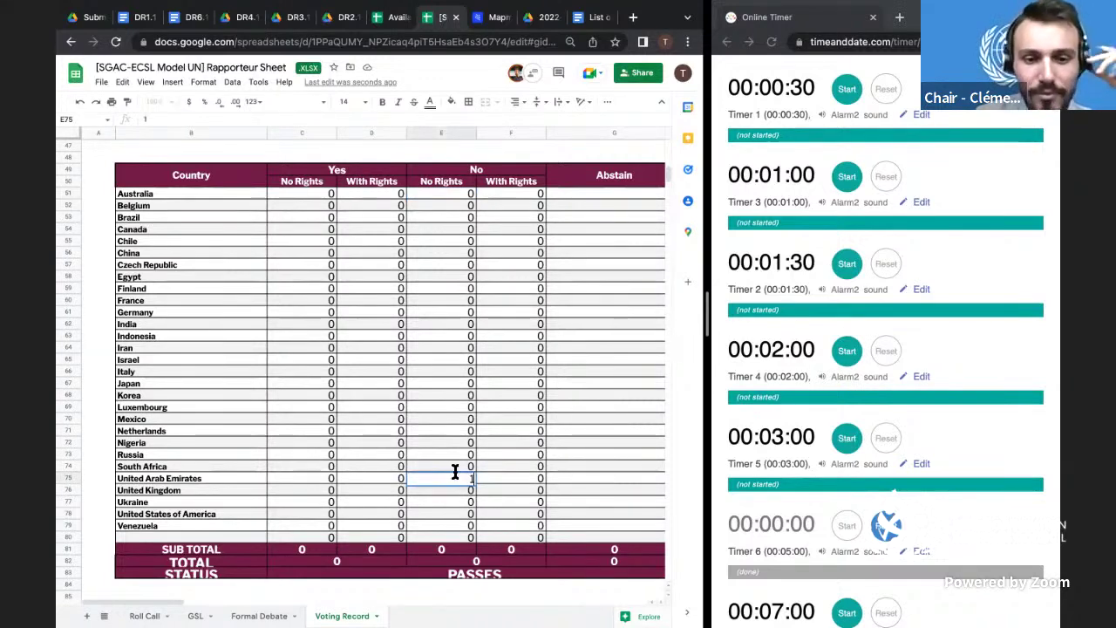
left_click(452, 408)
type("1")
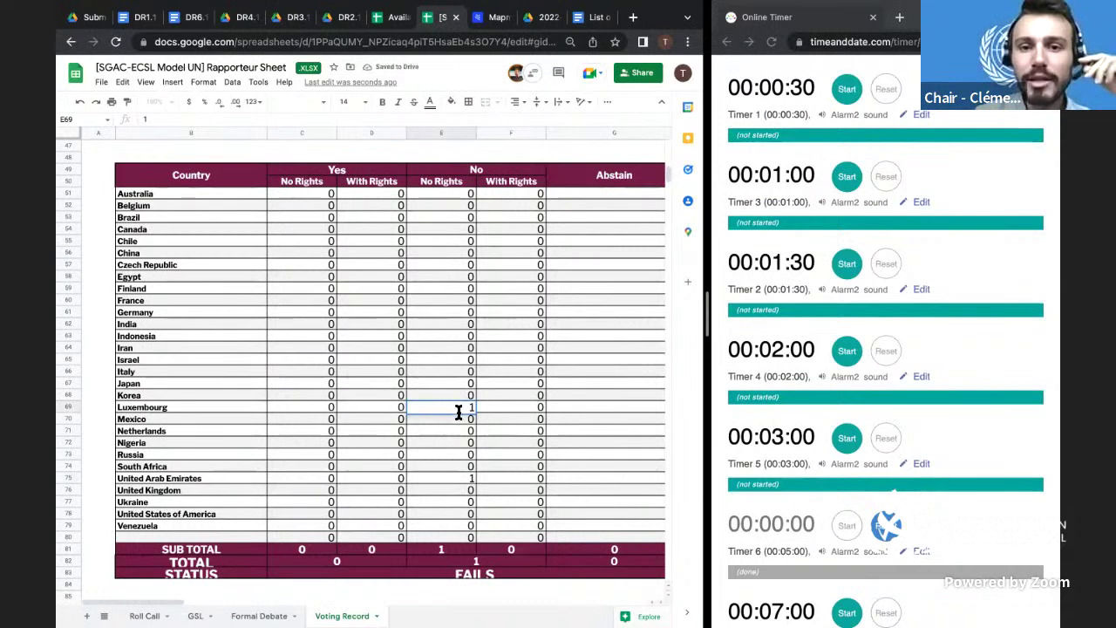
- Record the DR 6.1 votes of Italy and Israel by entering 1 under No, No Rights for each
left_click(466, 369)
type("1")
left_click(464, 360)
type("1")
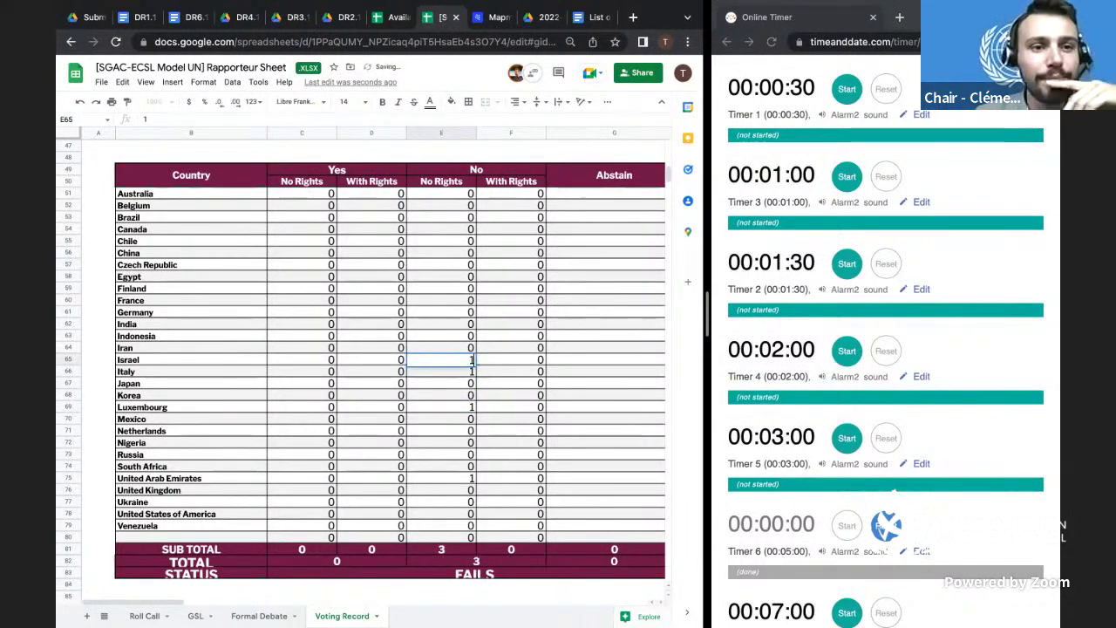
left_click(465, 371)
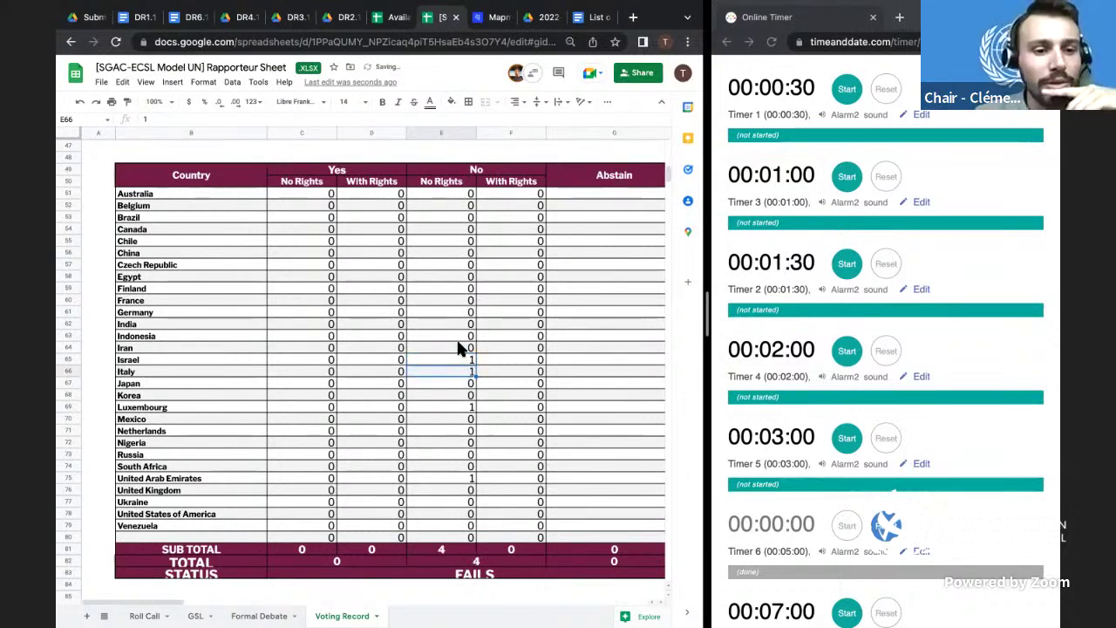
- Enter 1 under No, No Rights for United Kingdom and Finland in the DR 6.1 voting record
left_click(460, 490)
type("1")
left_click(469, 508)
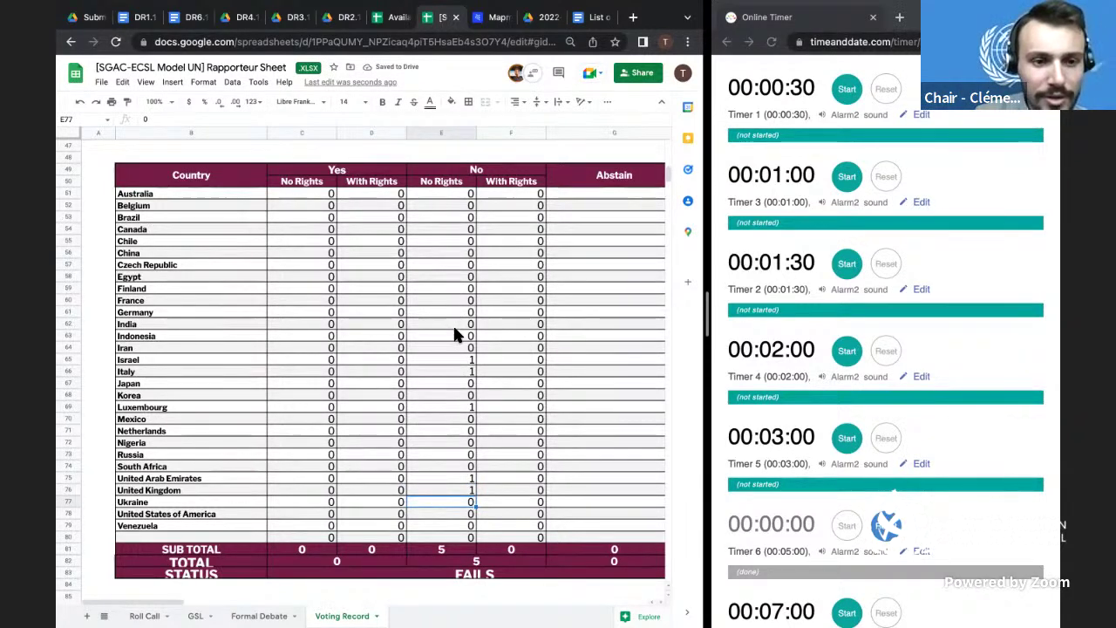
left_click(453, 289)
type("1")
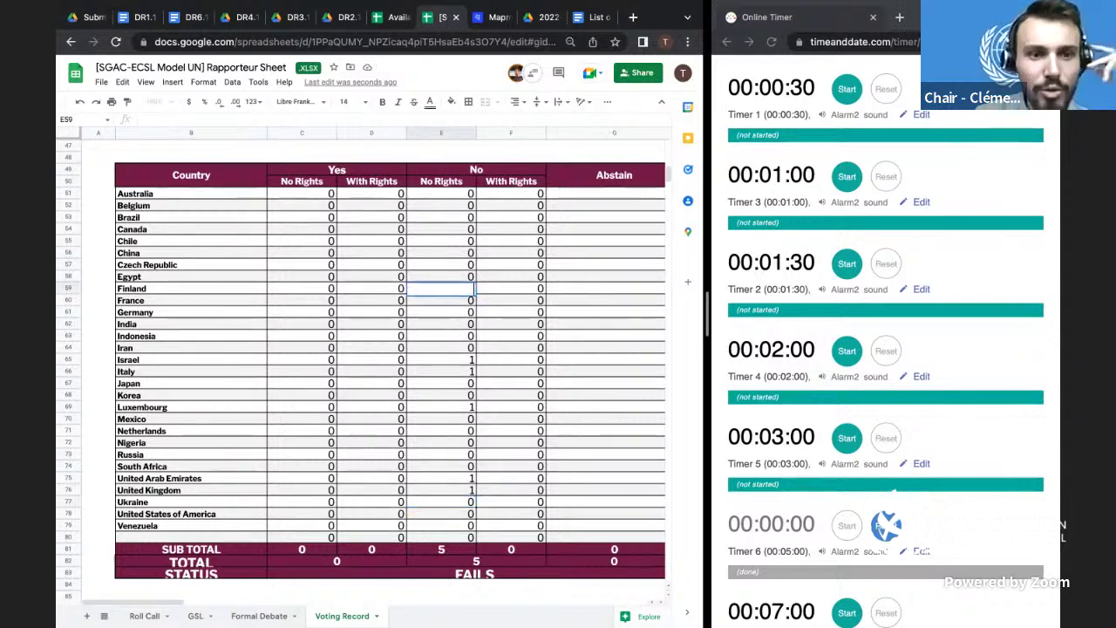
left_click(471, 276)
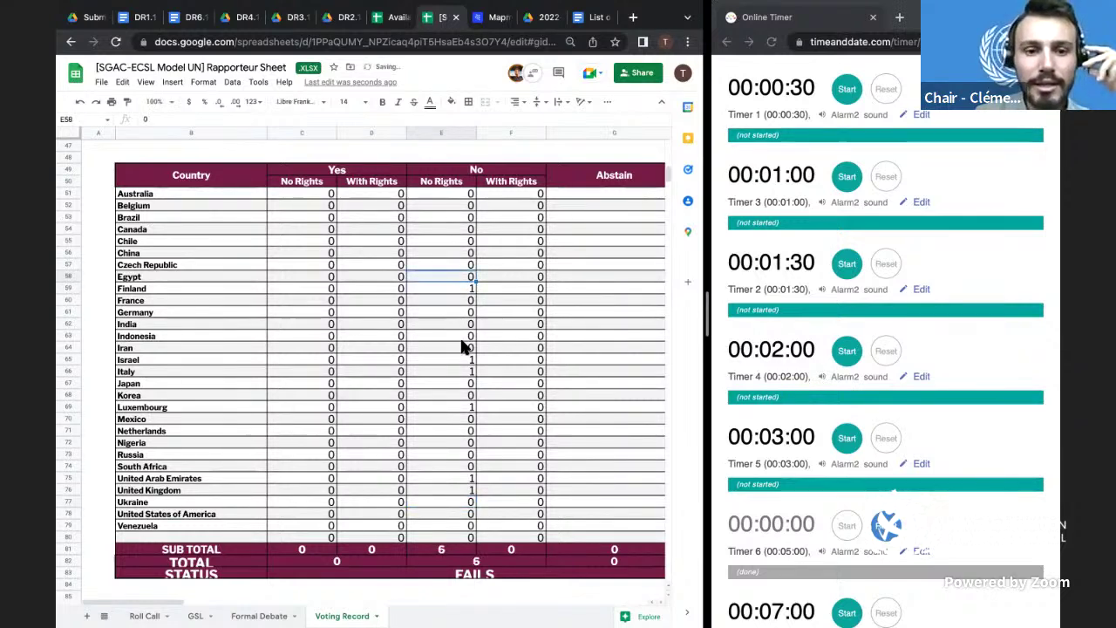
- Record the DR 6.1 votes of United States of America and Chile by entering 1 under No, No Rights
left_click(462, 513)
type("1")
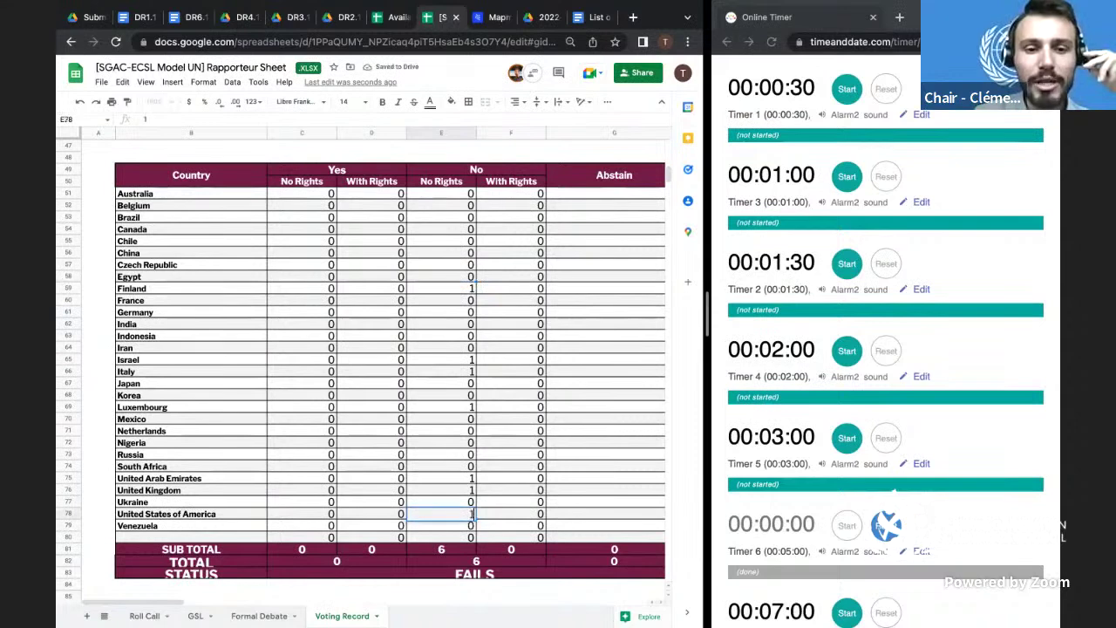
left_click(465, 383)
left_click(471, 242)
type("1")
left_click(487, 253)
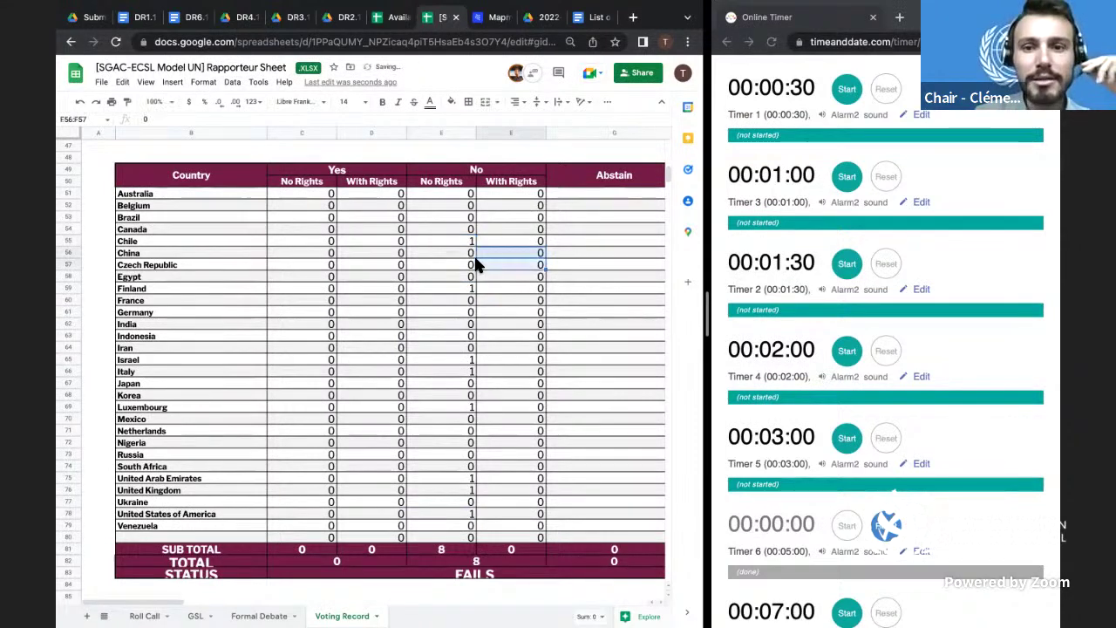
- Enter 1 under No, No Rights for France and Germany in the DR 6.1 voting record
left_click(451, 275)
left_click(451, 300)
key("BackSpace")
type("1")
left_click(449, 336)
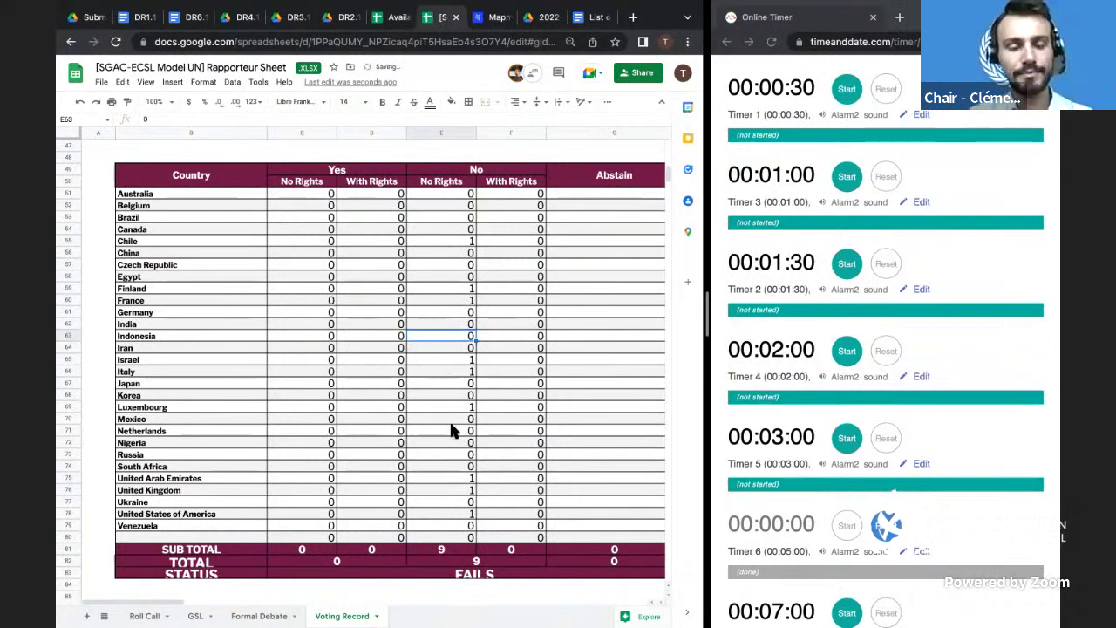
left_click(449, 309)
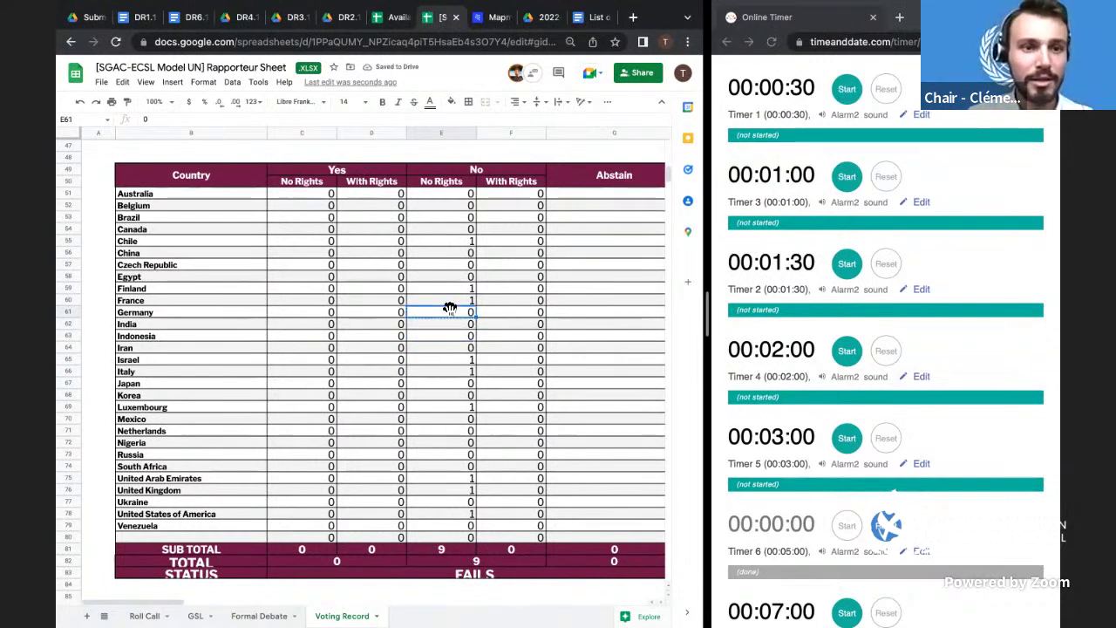
key("BackSpace")
type("1")
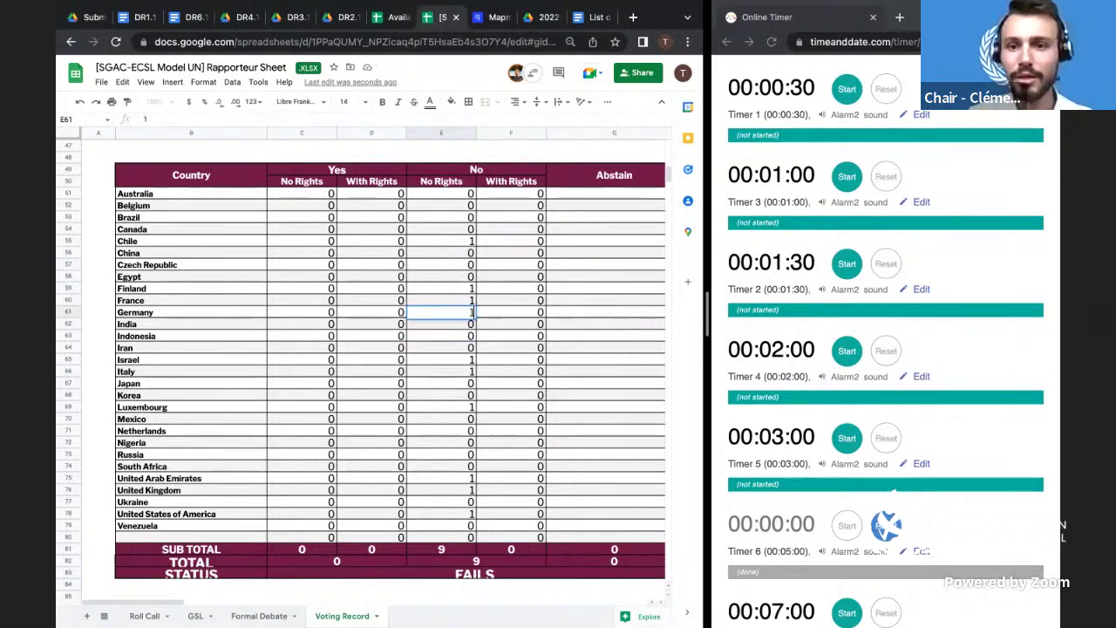
left_click(452, 333)
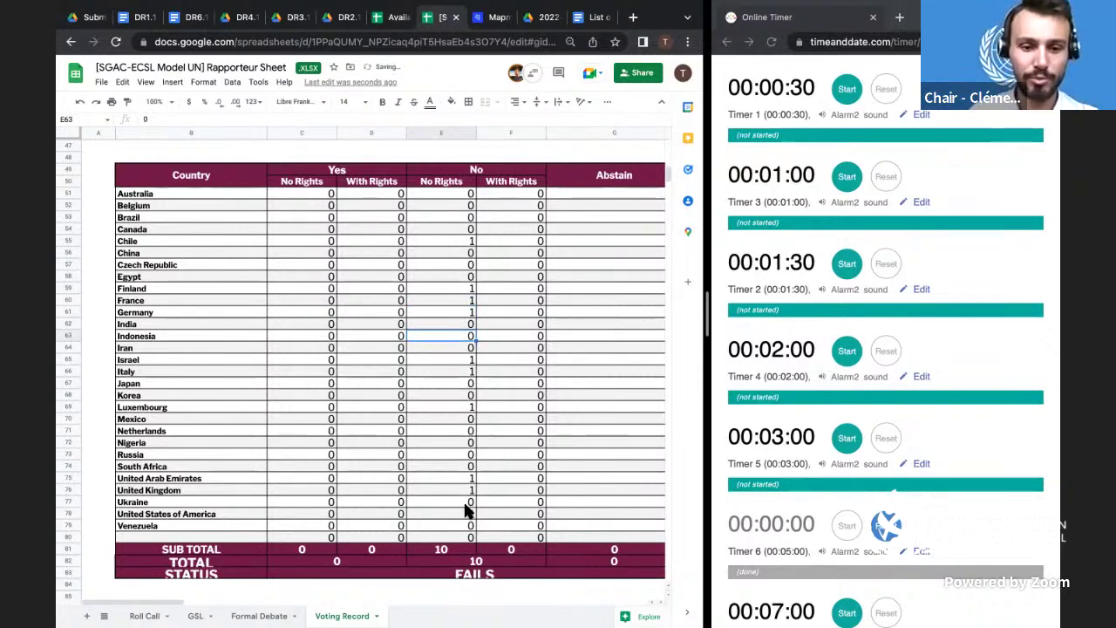
- Review the completed DR 6.1 voting record from its heading to its totals and status
scroll(466, 512, "down", 1)
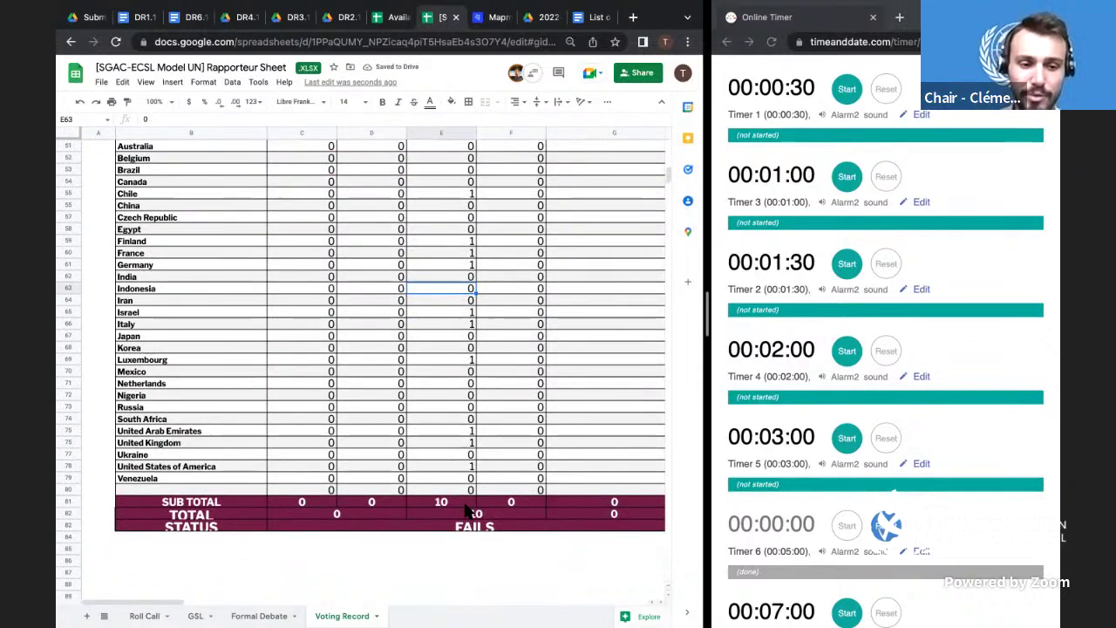
scroll(466, 512, "up", 2)
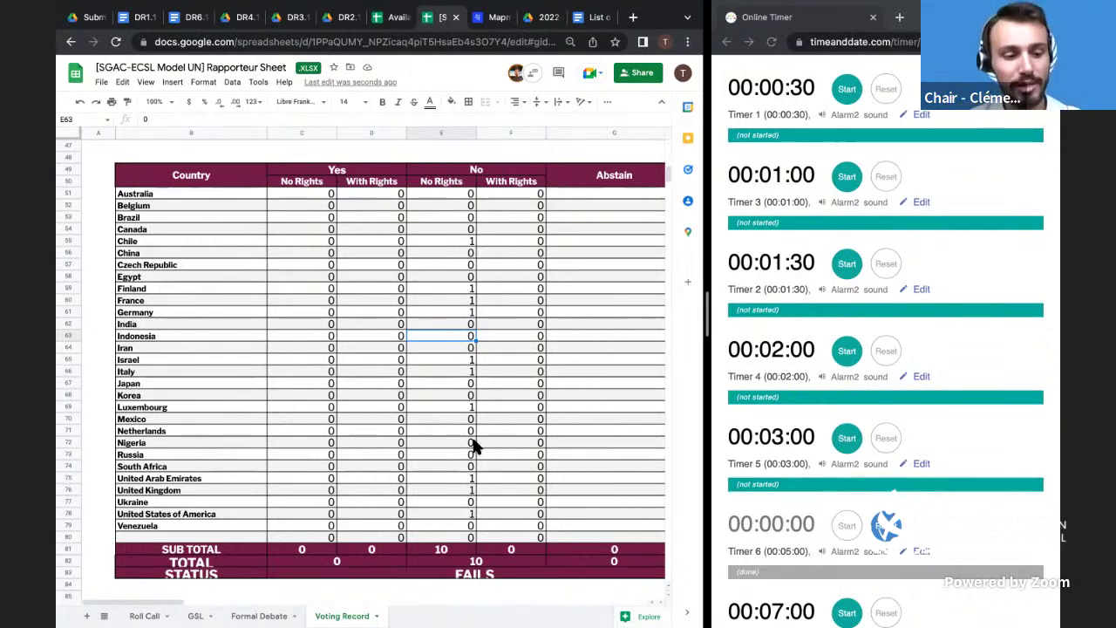
scroll(473, 445, "up", 2)
scroll(473, 445, "up", 2)
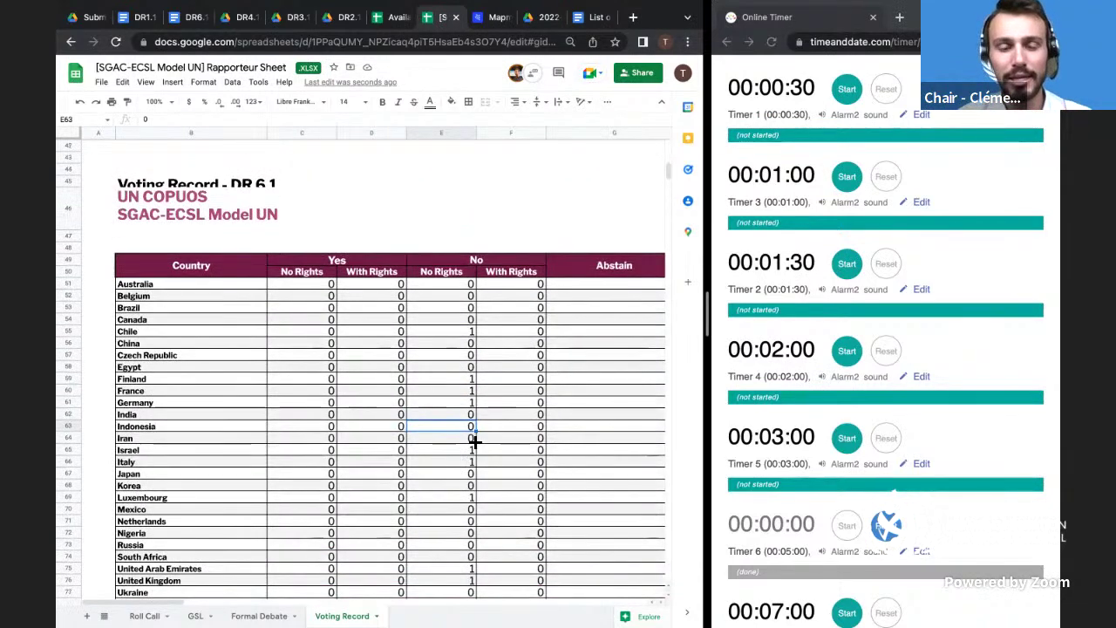
scroll(473, 445, "down", 3)
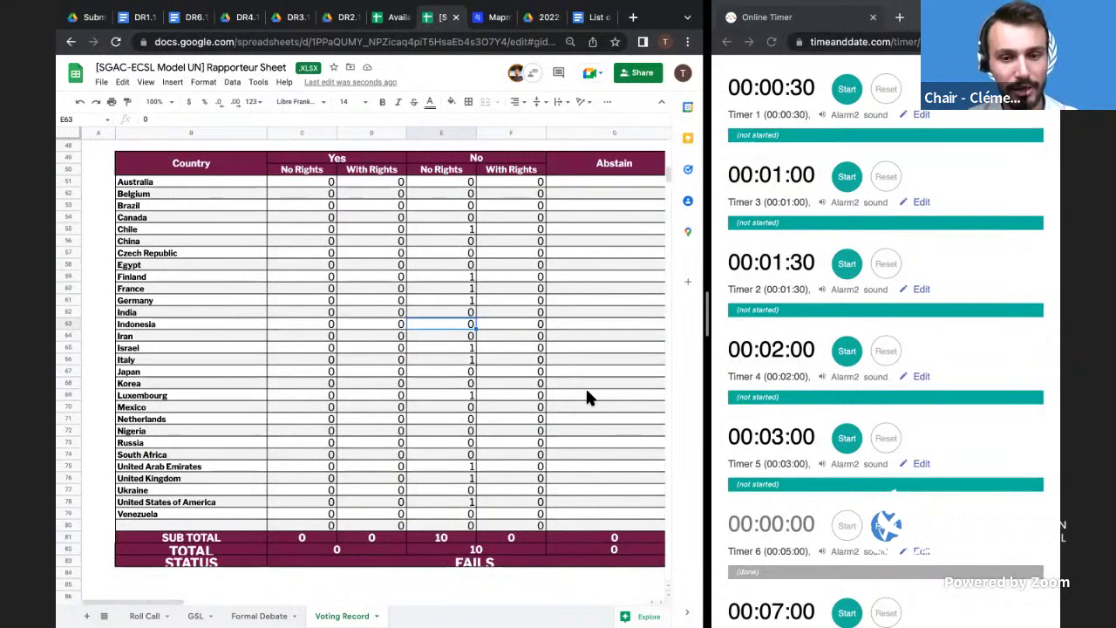
left_click(585, 296)
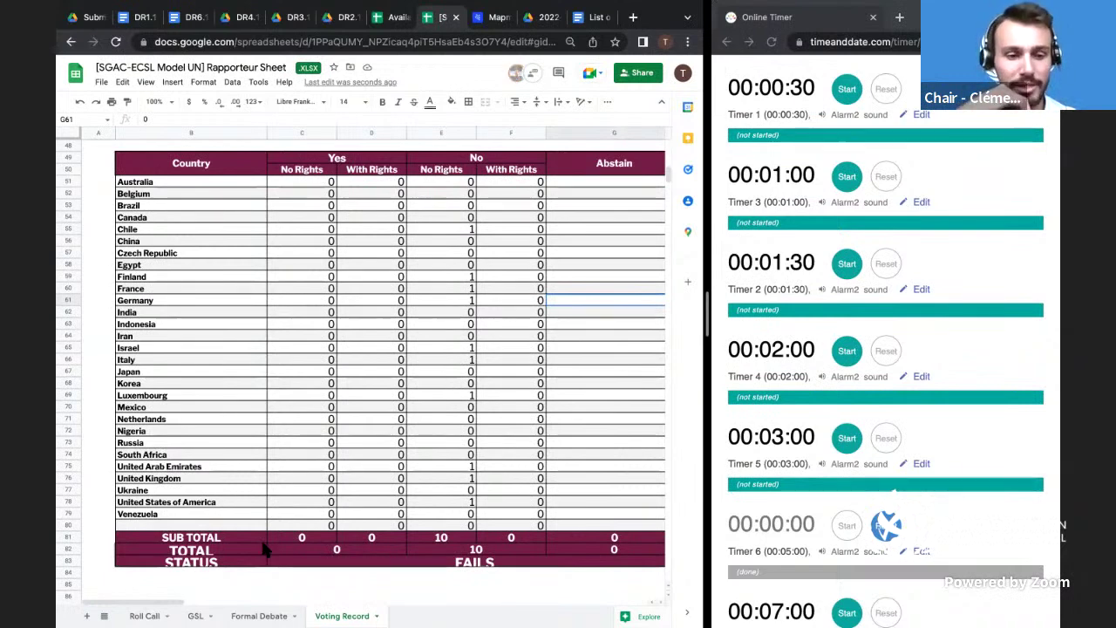
- Log Finland's motion in row 71 of the Formal Debate sheet with the topic "Close the Debate"
left_click(264, 616)
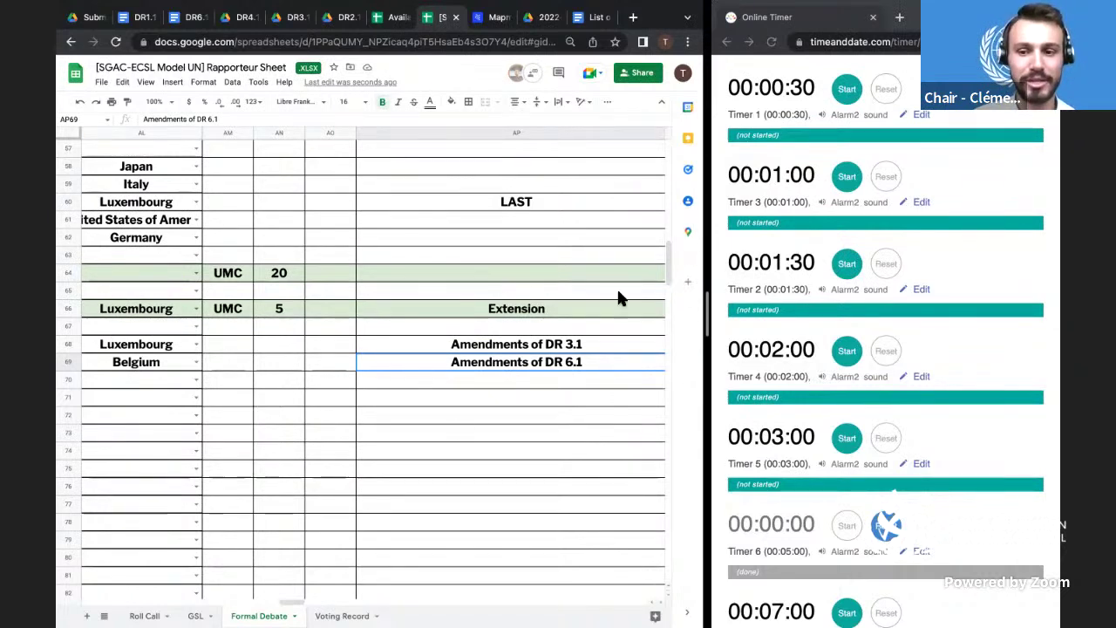
left_click(438, 433)
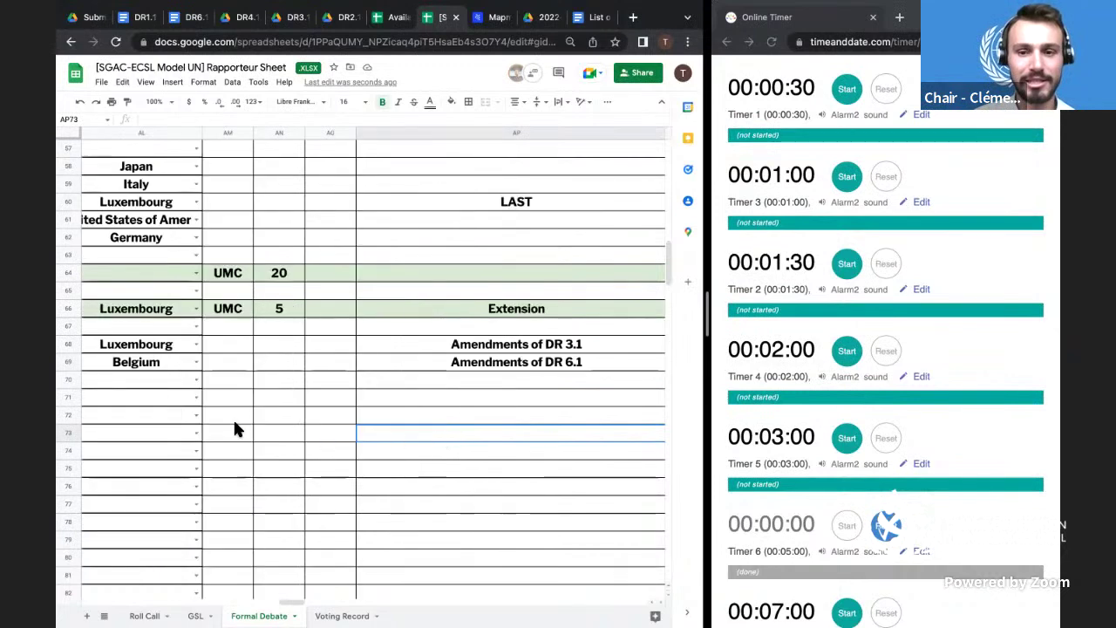
left_click(195, 403)
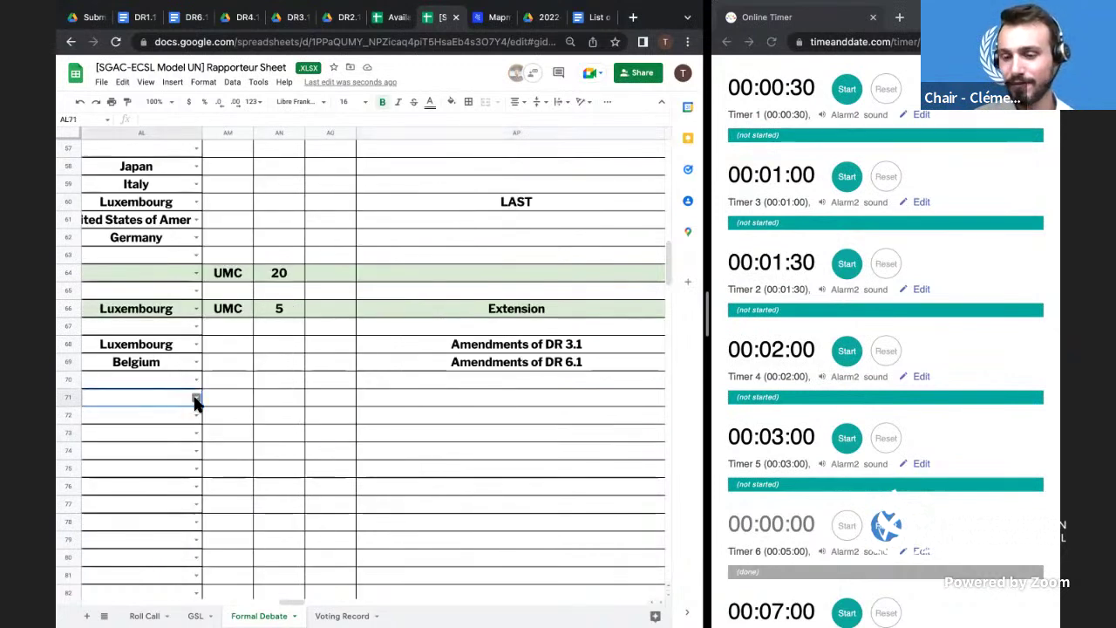
left_click(195, 400)
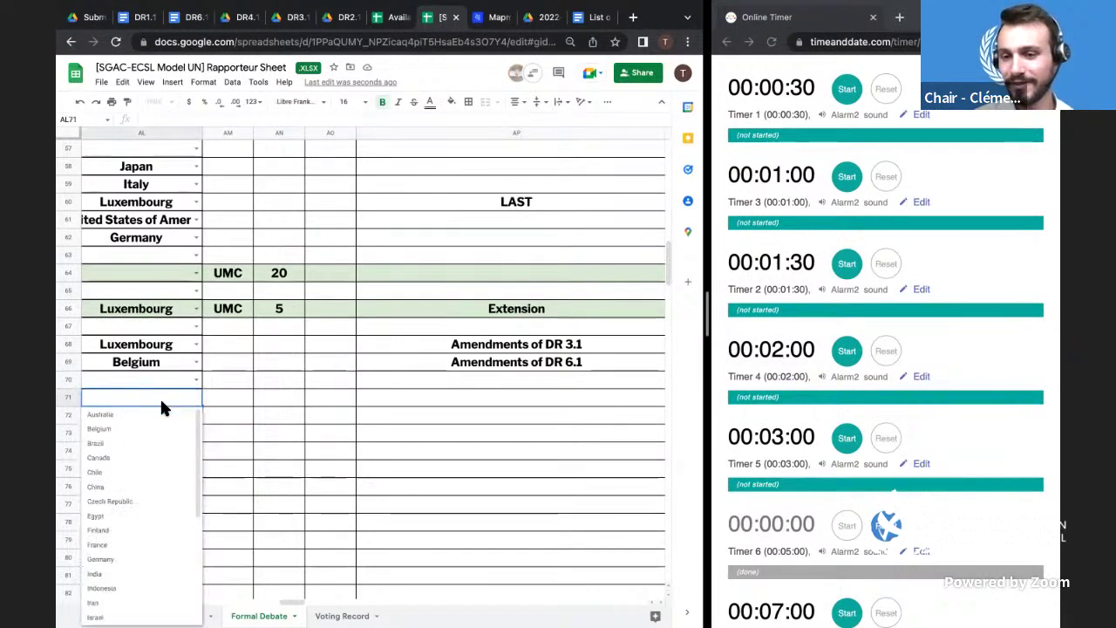
type("fi")
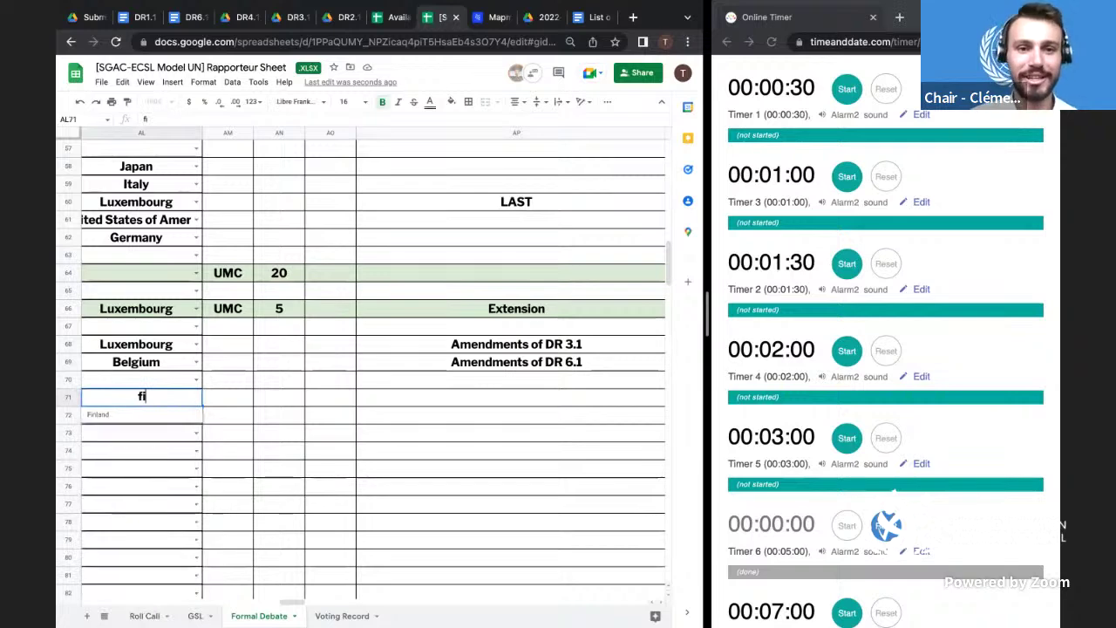
left_click(138, 414)
left_click(454, 397)
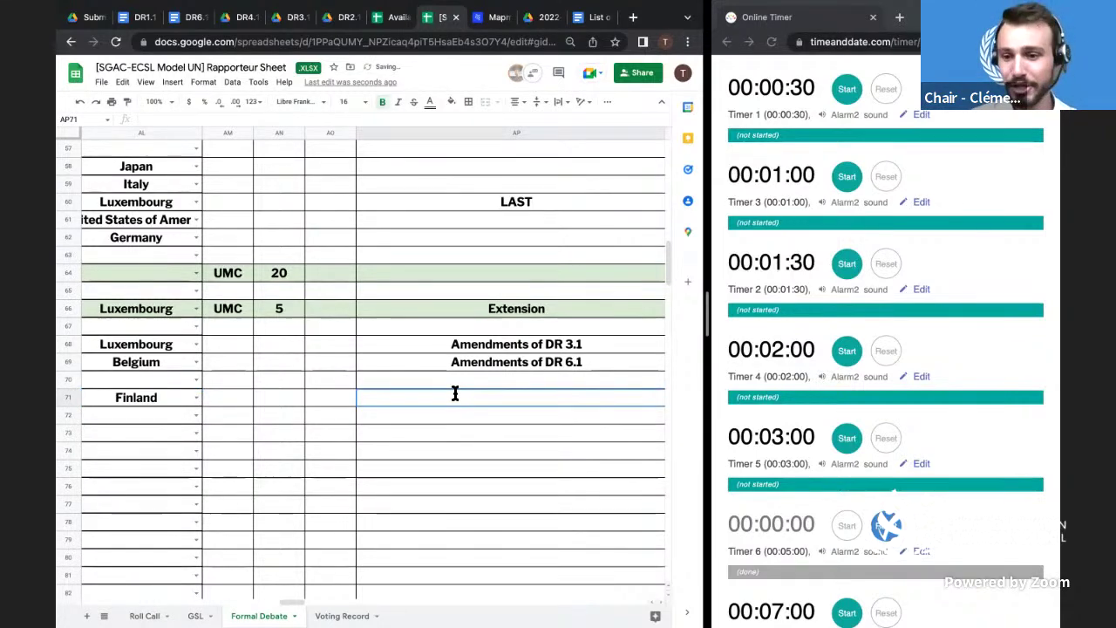
type("Close the Debate")
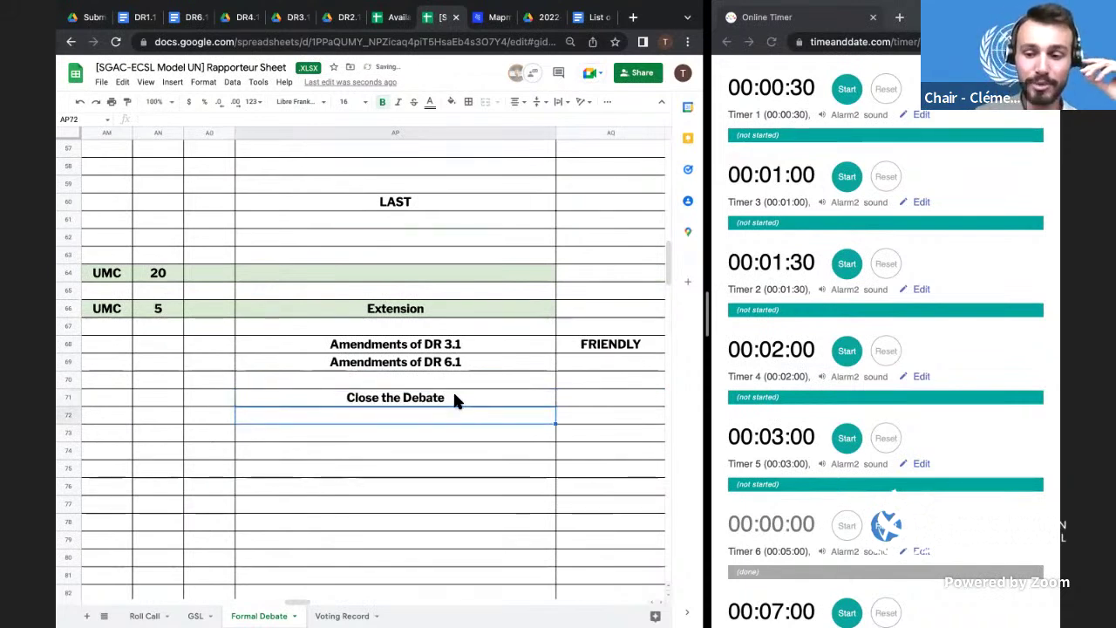
- Fill the Finland "Close the Debate" row from the country to the topic cell with light green
scroll(452, 389, "left", 2)
left_click(160, 396, "shift")
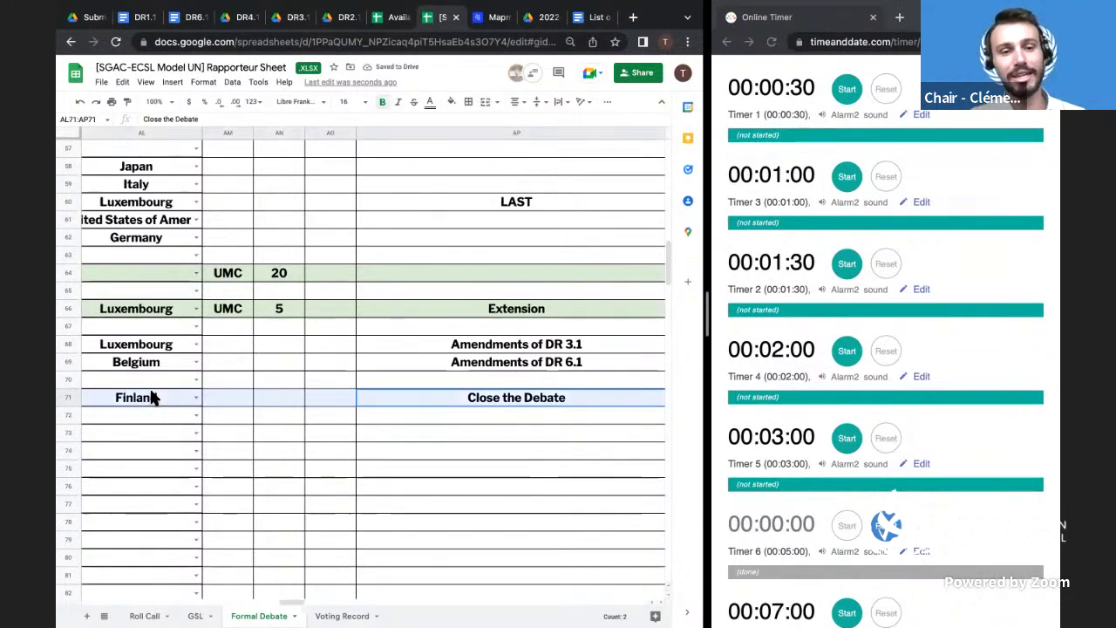
left_click(452, 102)
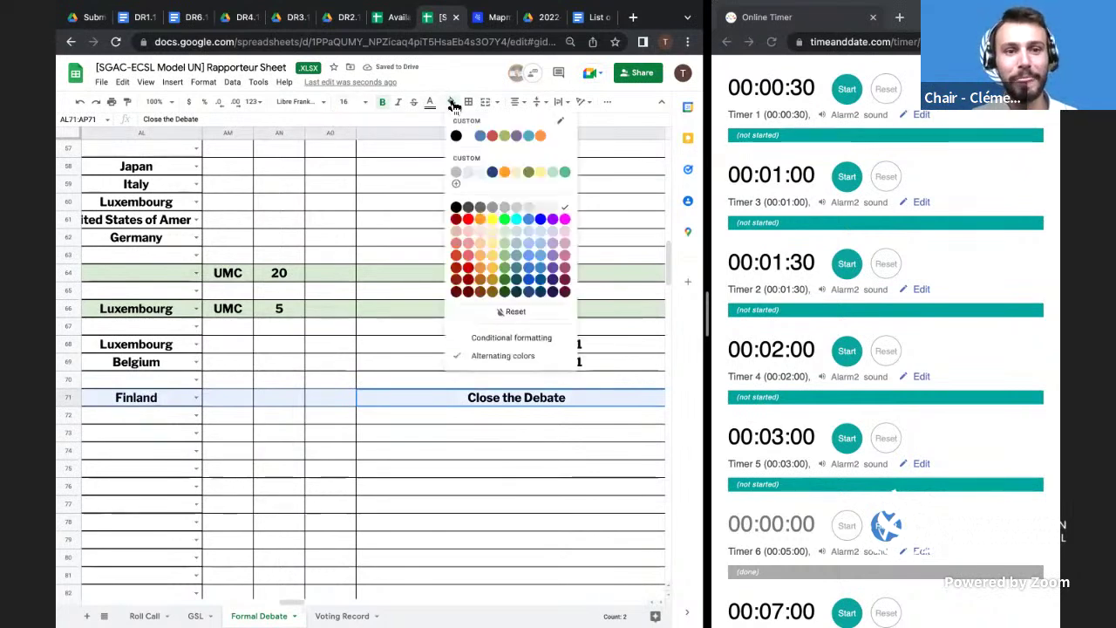
left_click(505, 231)
left_click(337, 525)
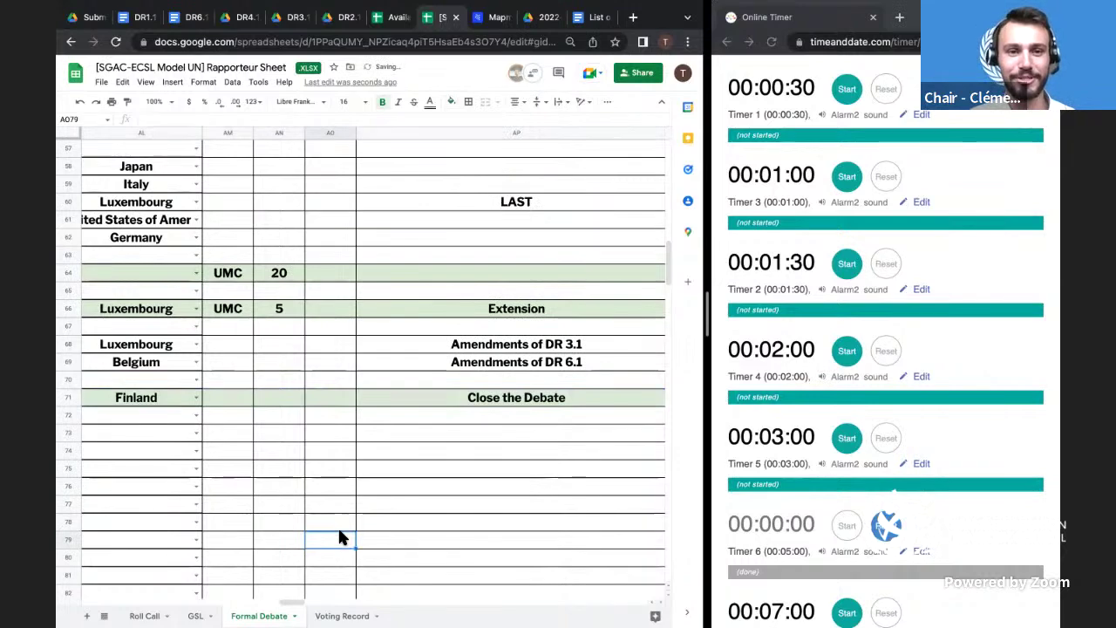
scroll(338, 525, "up", 2)
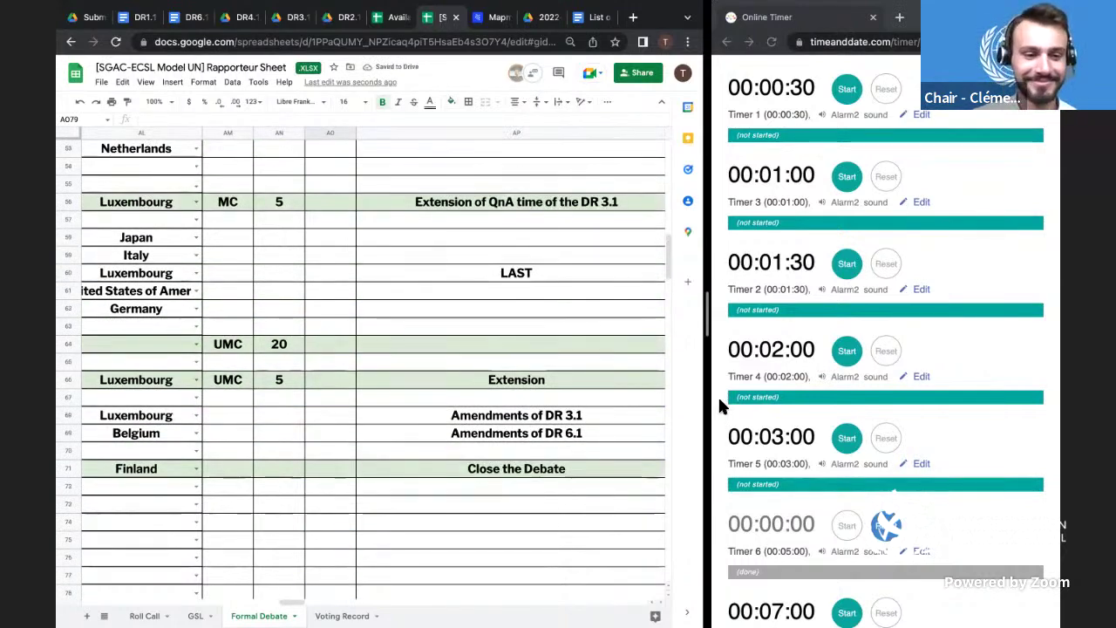